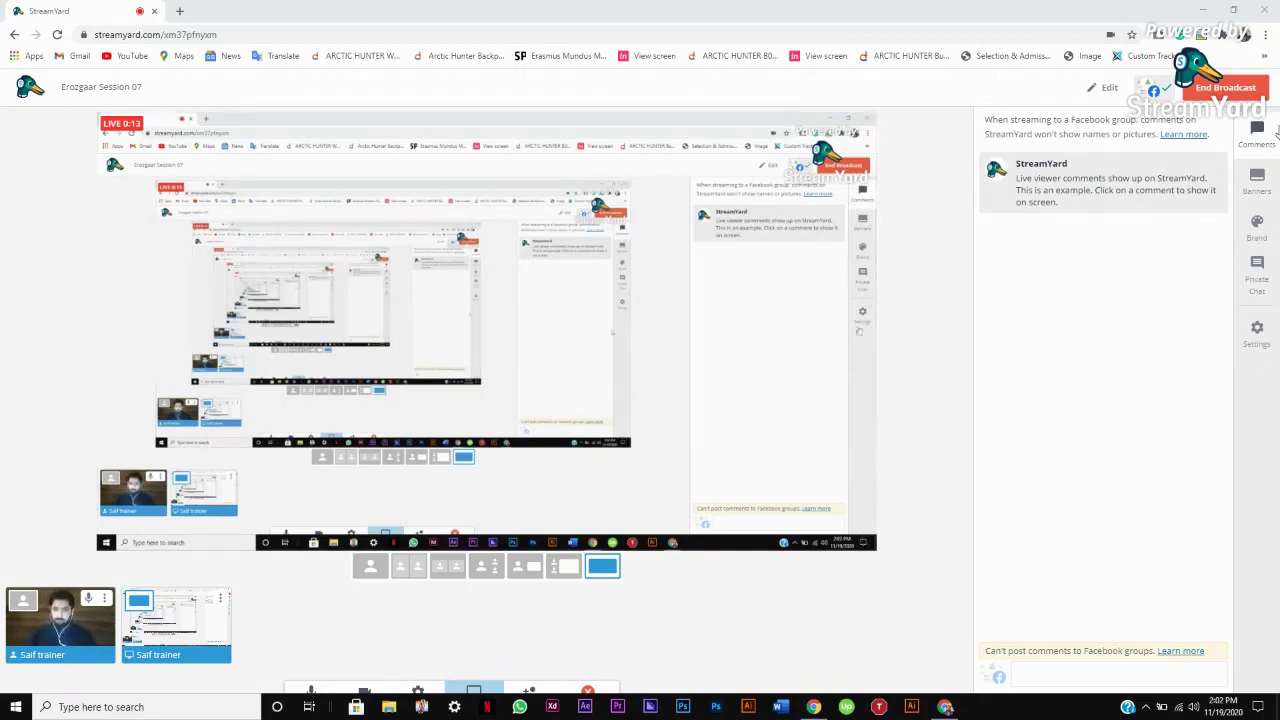
# Show the 'Selection Tools + Paths & Anchors' lecture banner as a scrolling ticker on the stream
pyautogui.click(1259, 192)
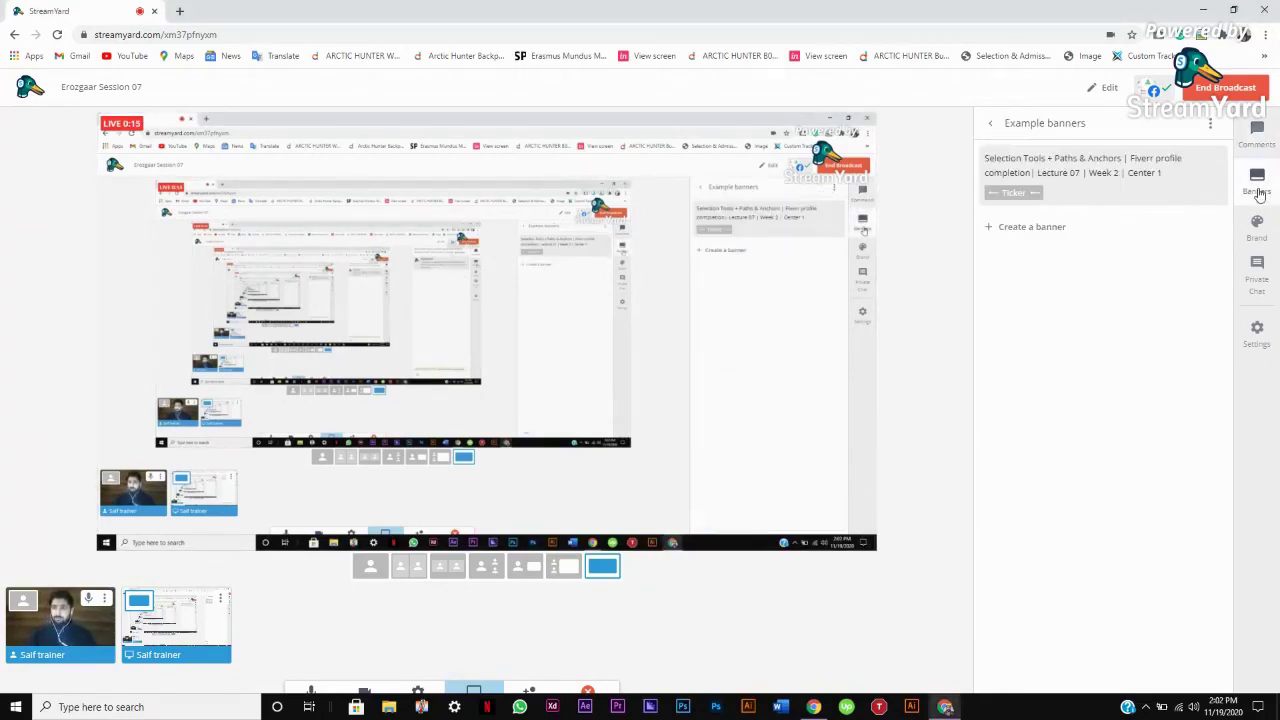
pyautogui.click(1143, 181)
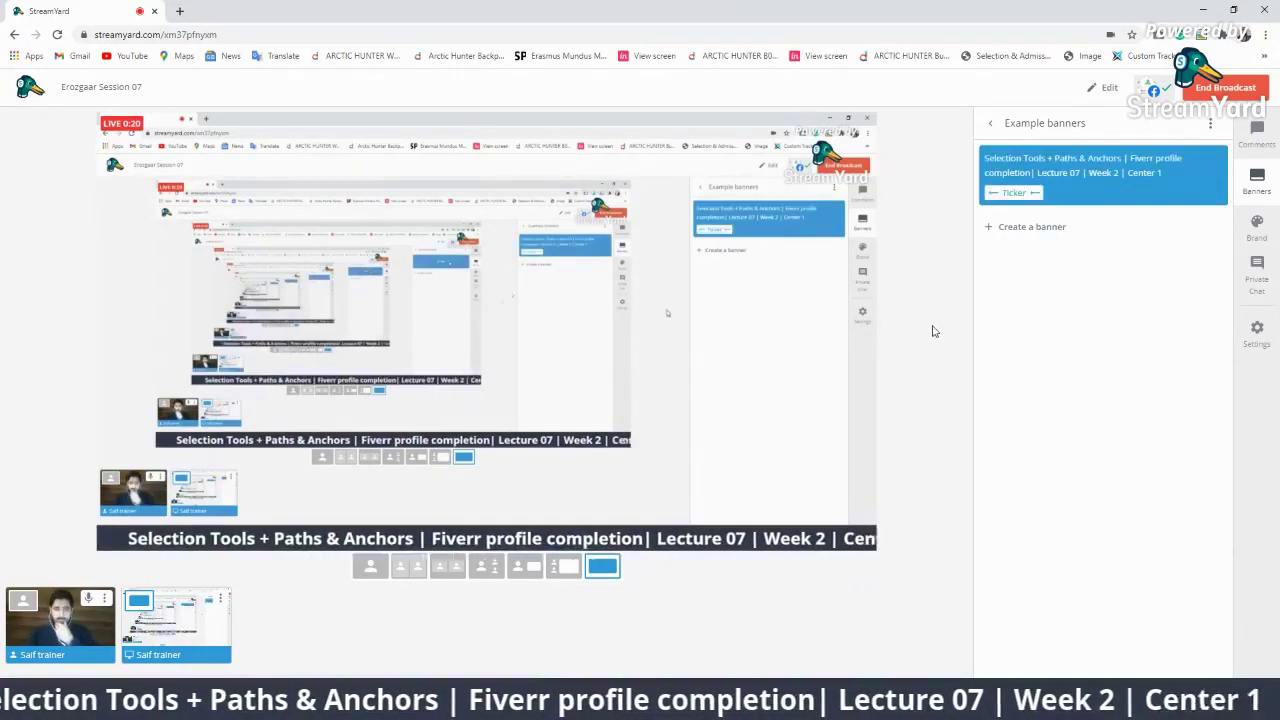
pyautogui.moveTo(1181, 153)
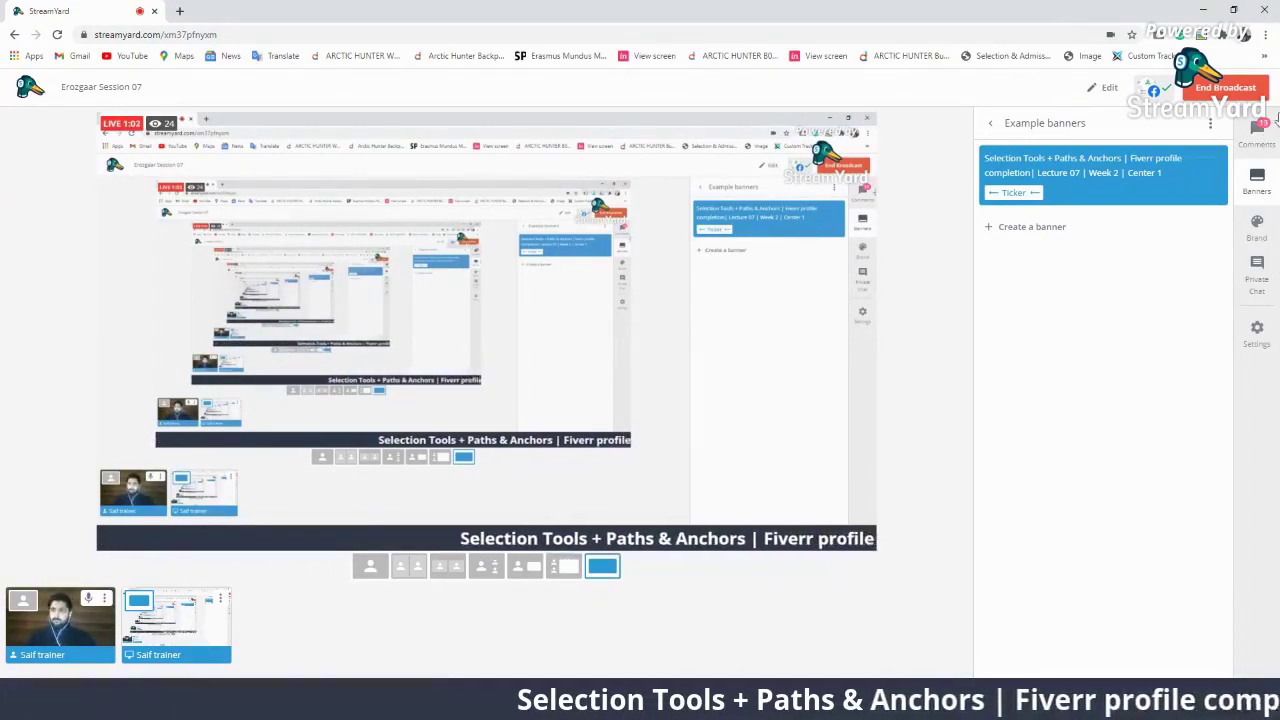
# Return to the Comments panel and open the 'Erozgaar Session 07' broadcast details dialog
pyautogui.click(1257, 132)
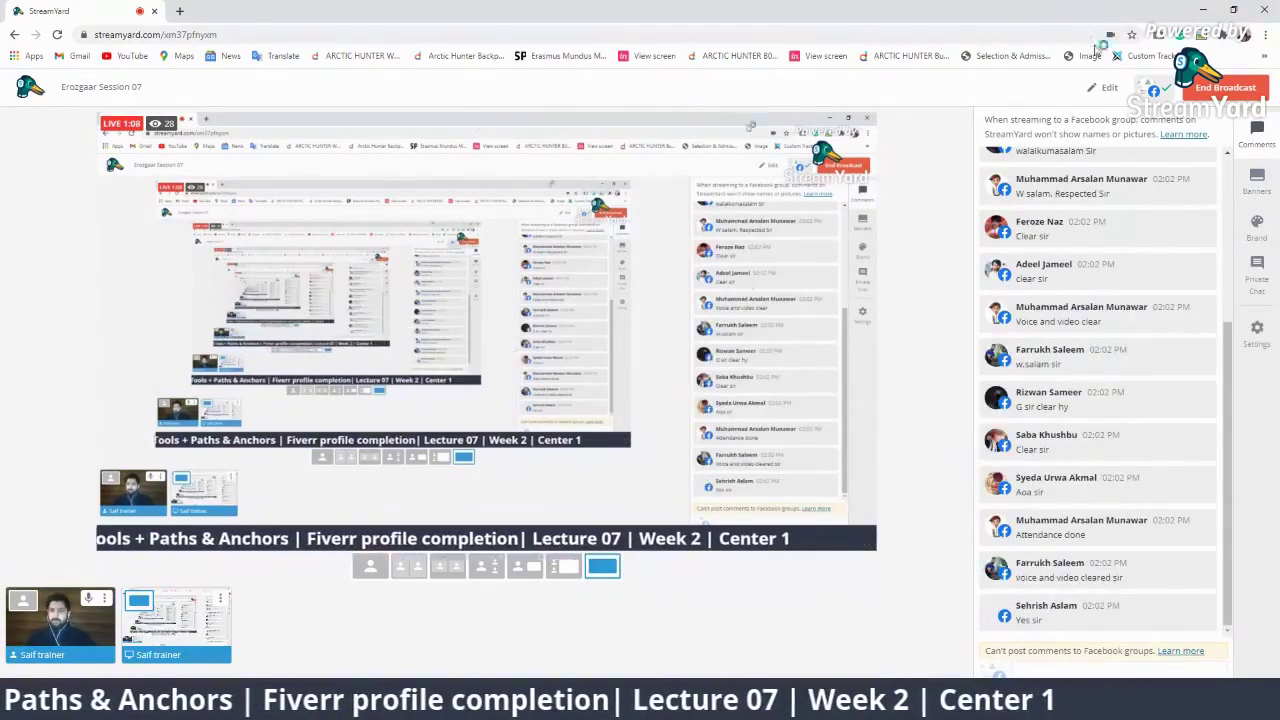
pyautogui.click(1108, 88)
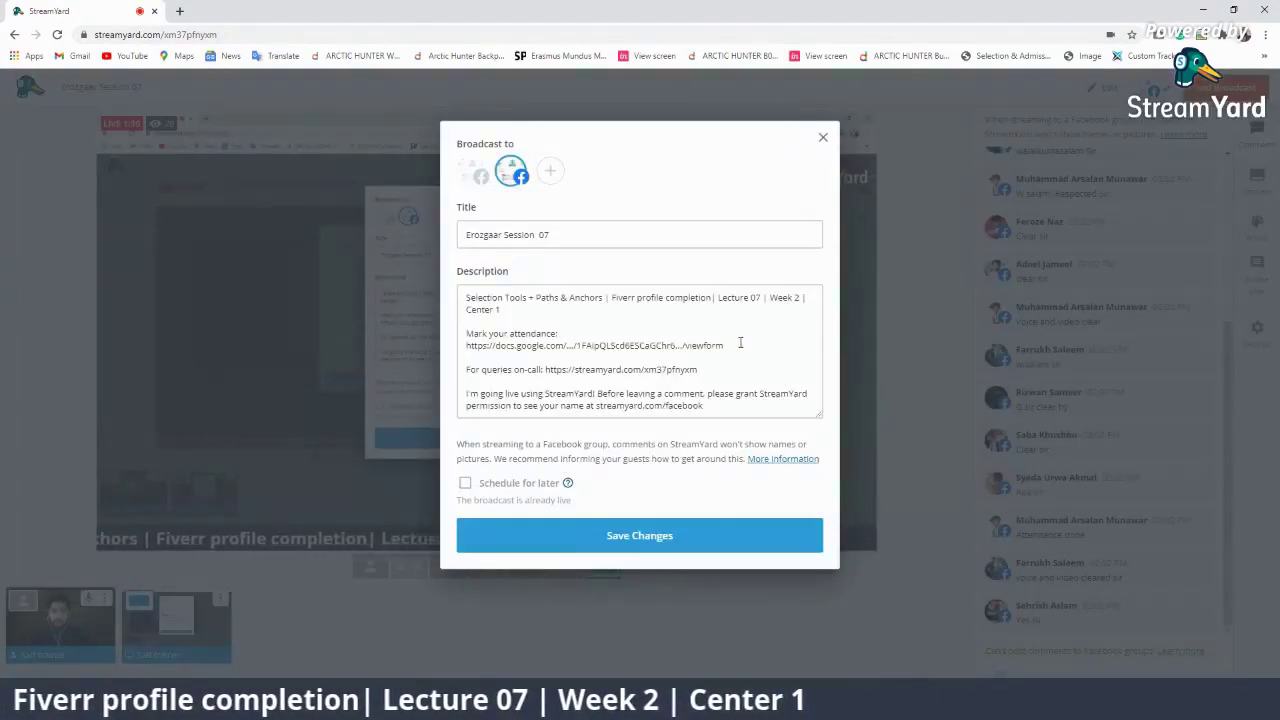
# Open the 'Attendance Creative Design Group-01' Google Form in a new browser tab
pyautogui.click(188, 10)
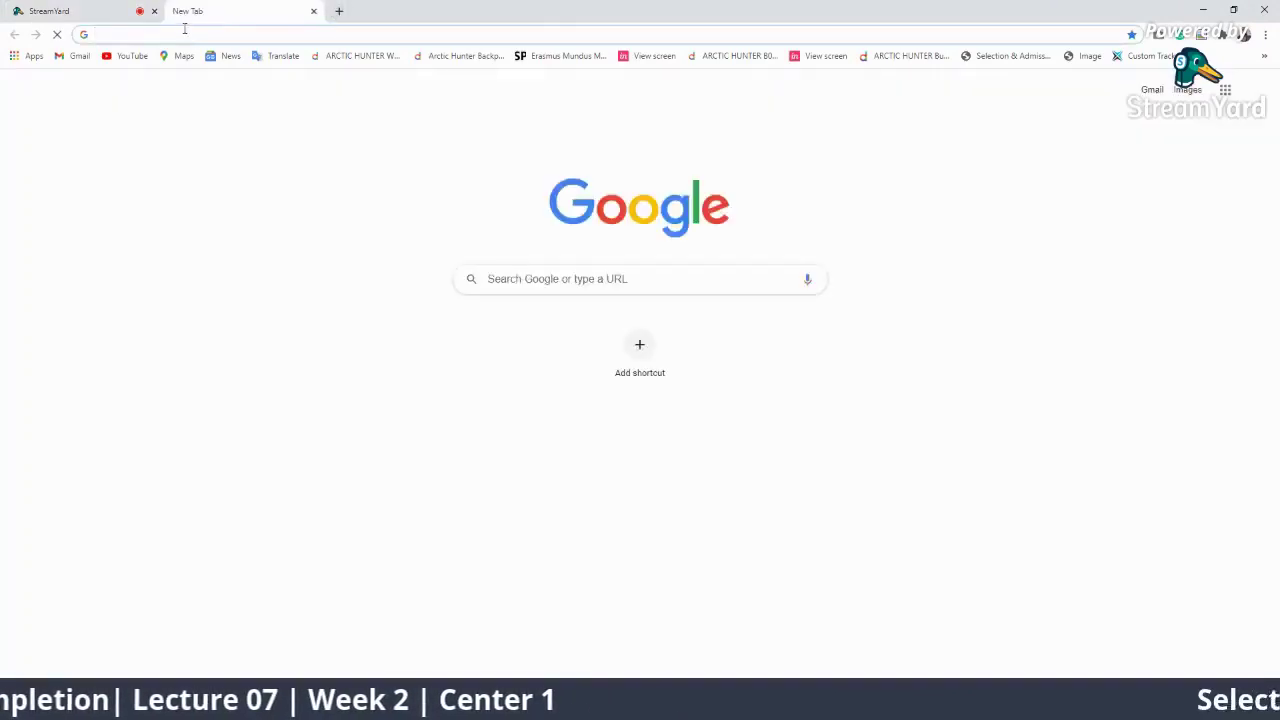
pyautogui.write('att')
pyautogui.press('BackSpace')
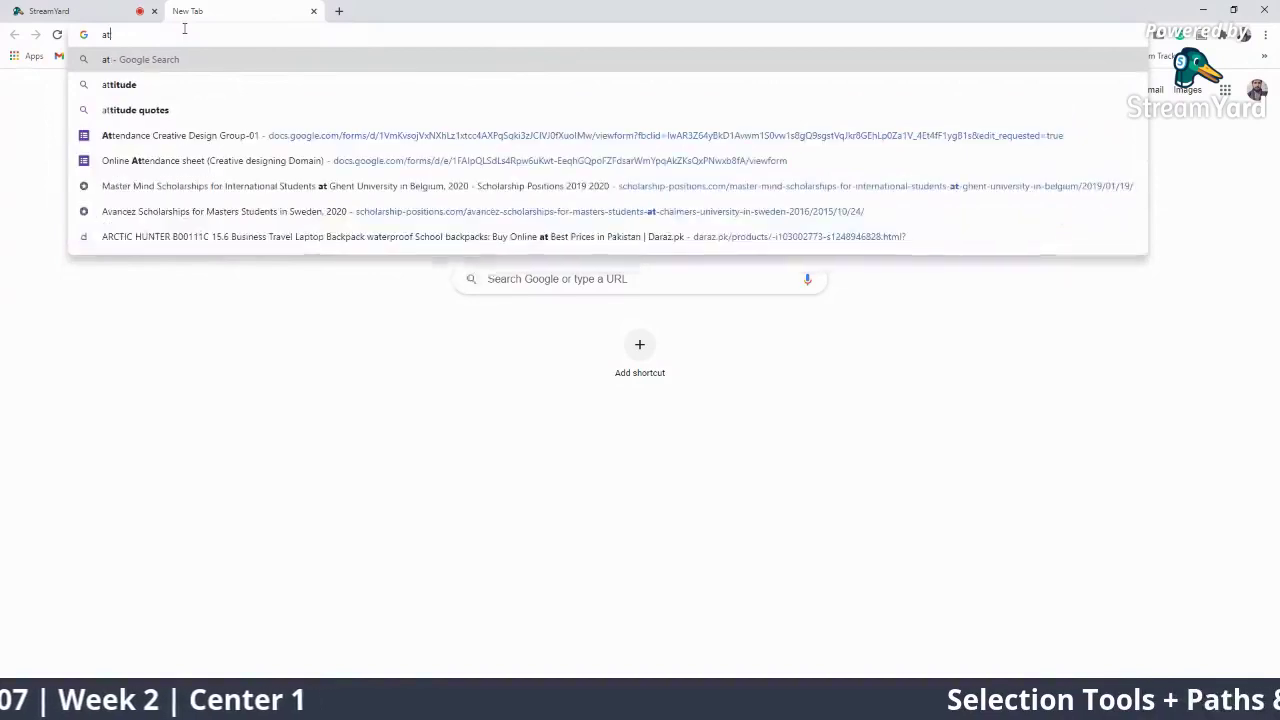
pyautogui.press('Down')
pyautogui.press('Down')
pyautogui.press('Down')
pyautogui.press('Return')
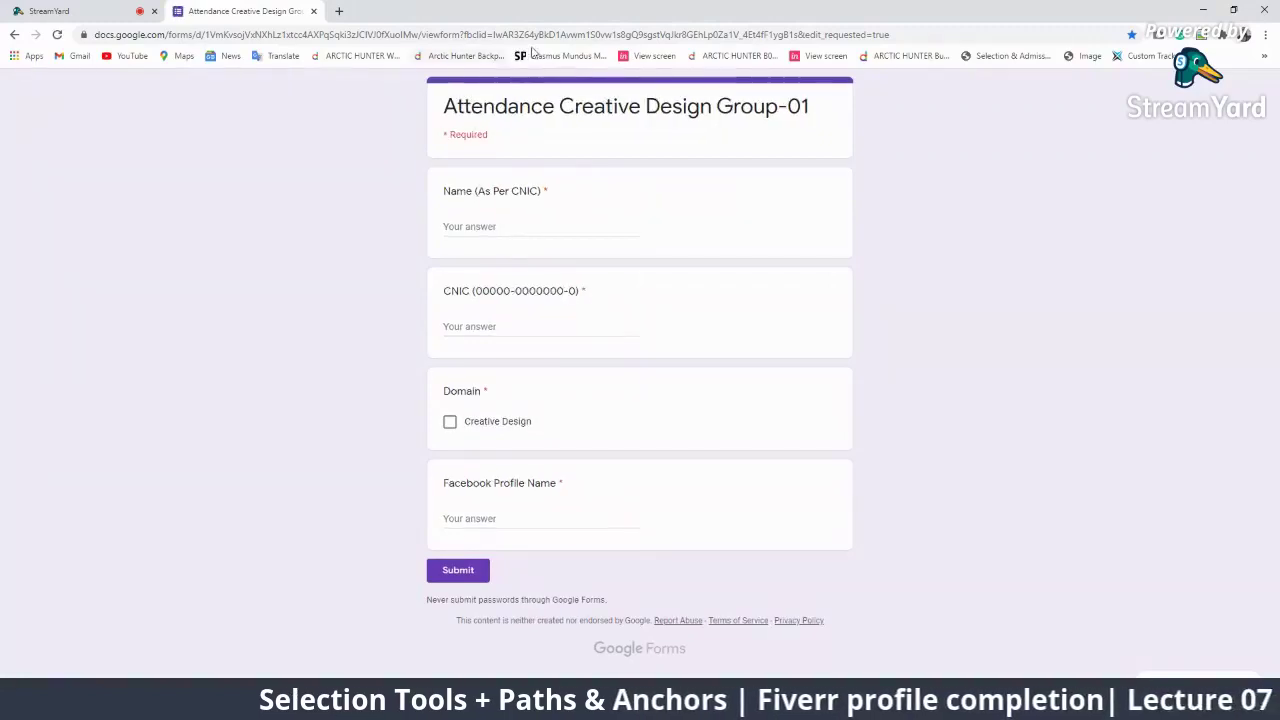
# Copy the form's full web address and go back to the StreamYard studio
pyautogui.doubleClick(562, 37)
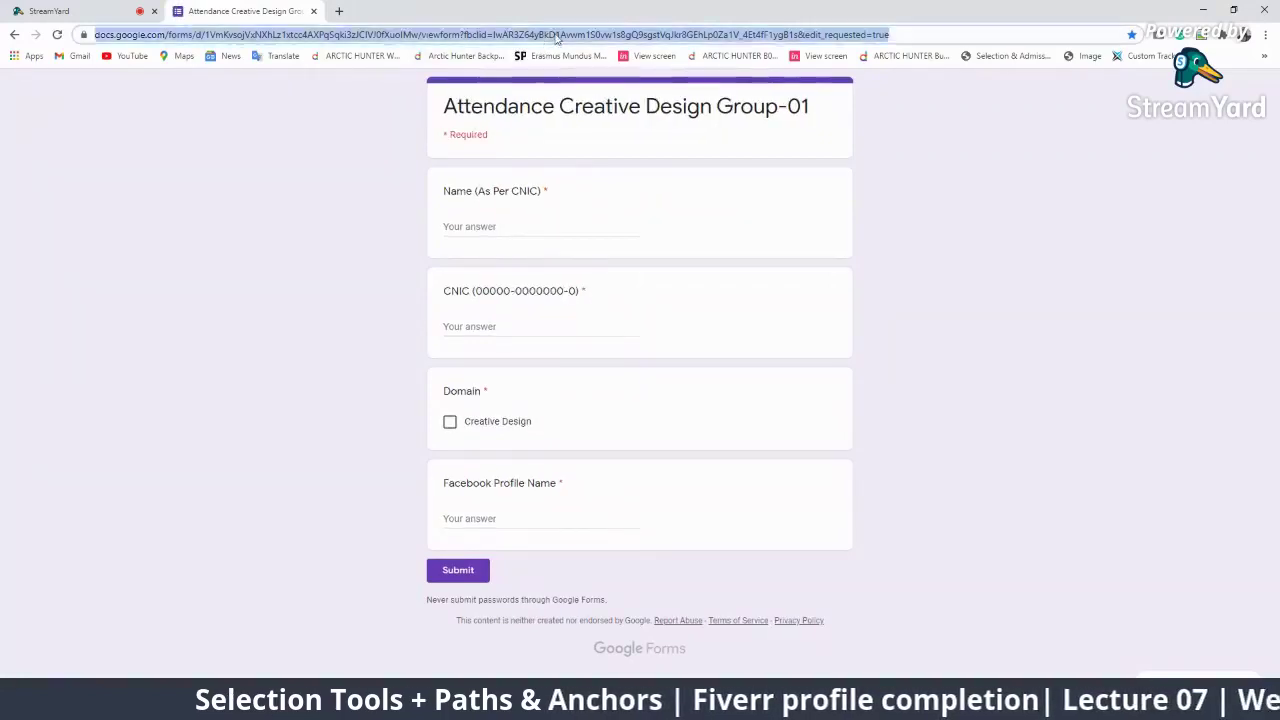
pyautogui.click(920, 35)
pyautogui.hotkey('ctrl', 'a')
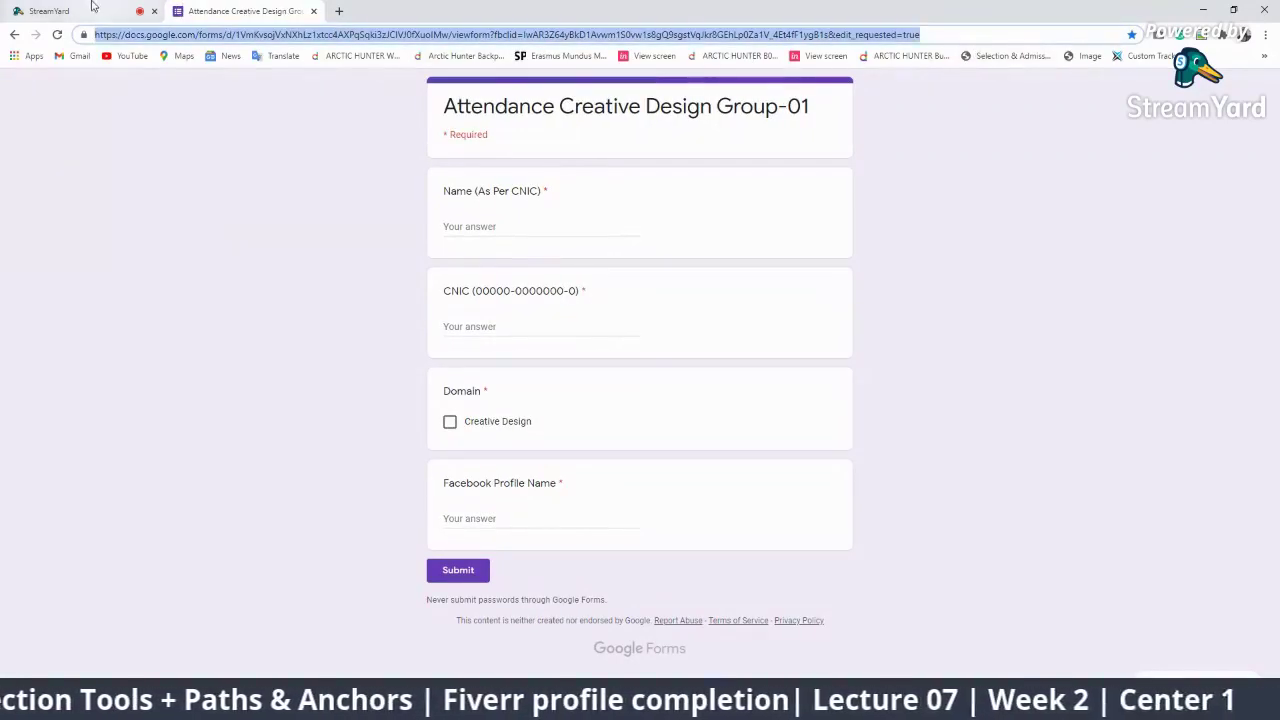
pyautogui.click(48, 11)
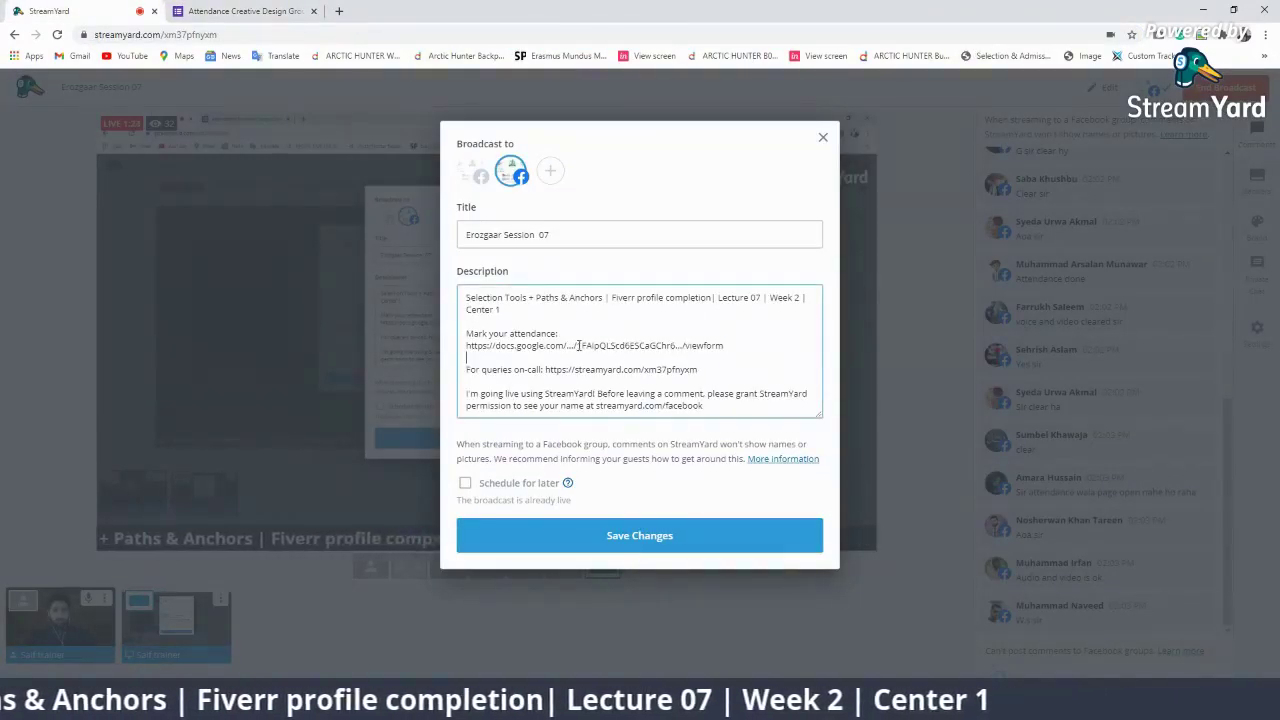
# Replace the old attendance link in the description with the full form link and save
pyautogui.moveTo(723, 346); pyautogui.dragTo(467, 349)
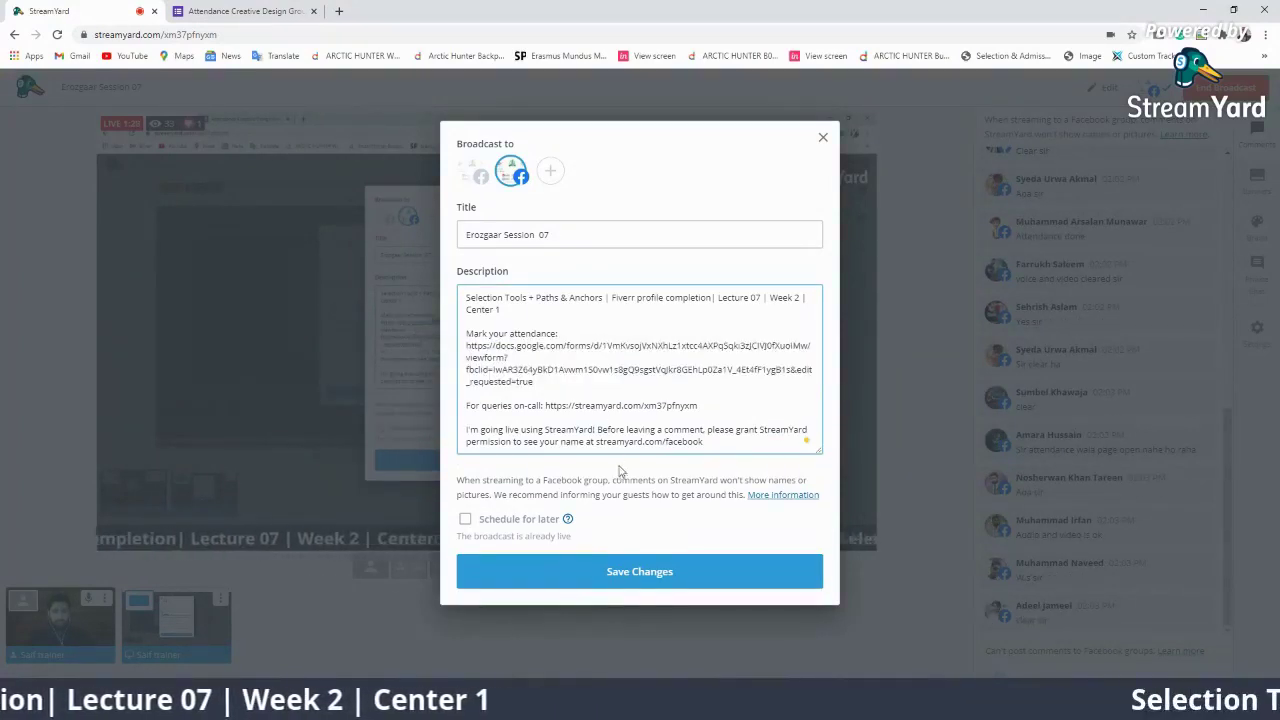
pyautogui.click(610, 572)
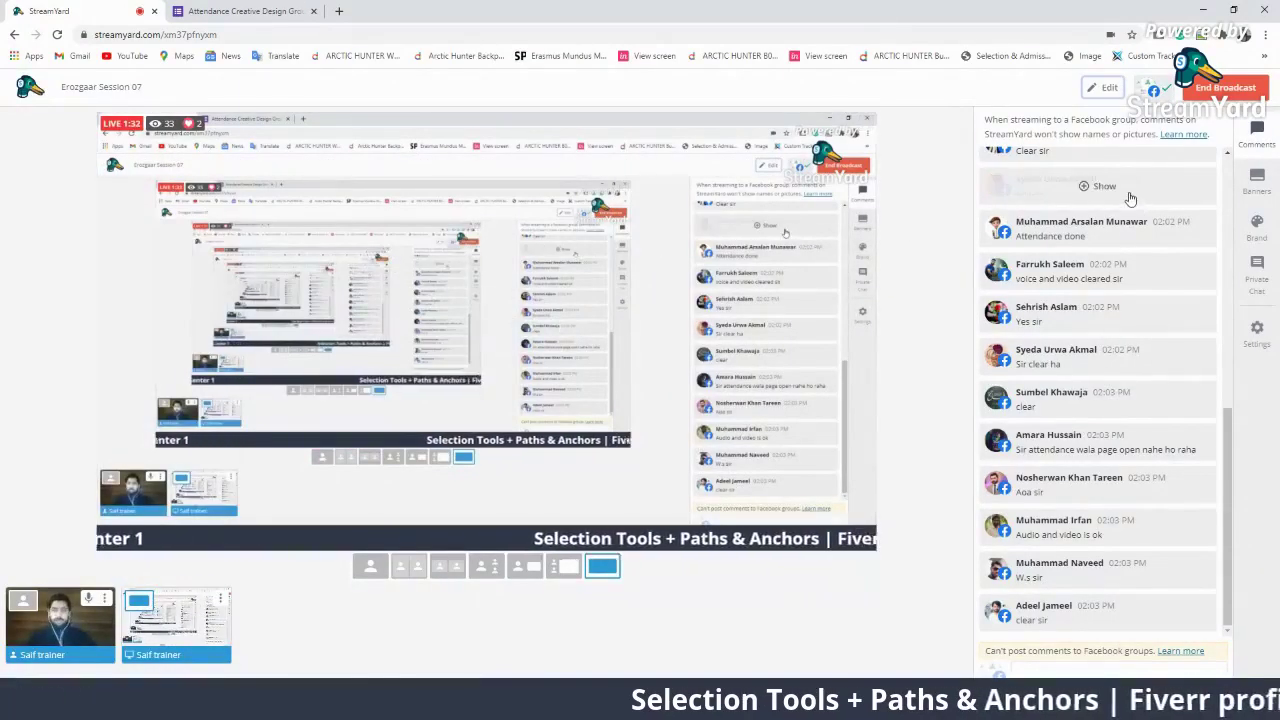
# Reveal three hidden viewer comments, briefly checking the attendance form tab in between
pyautogui.click(1100, 186)
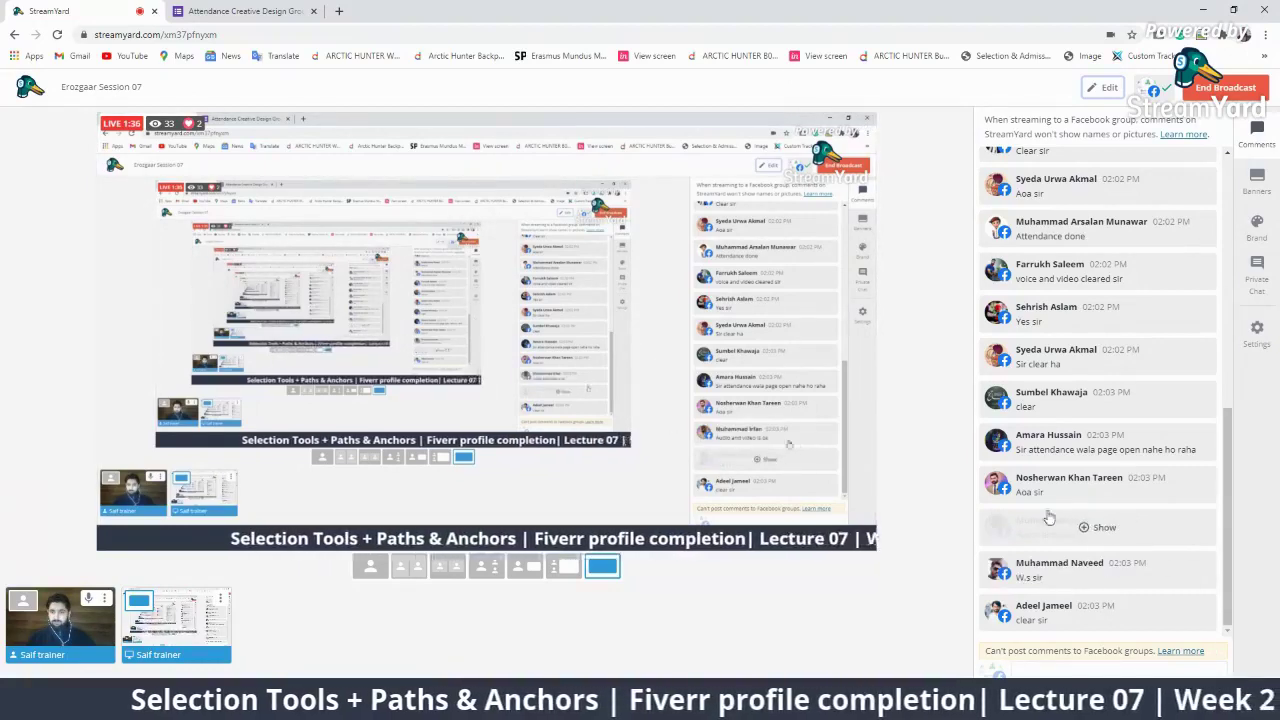
pyautogui.click(1049, 517)
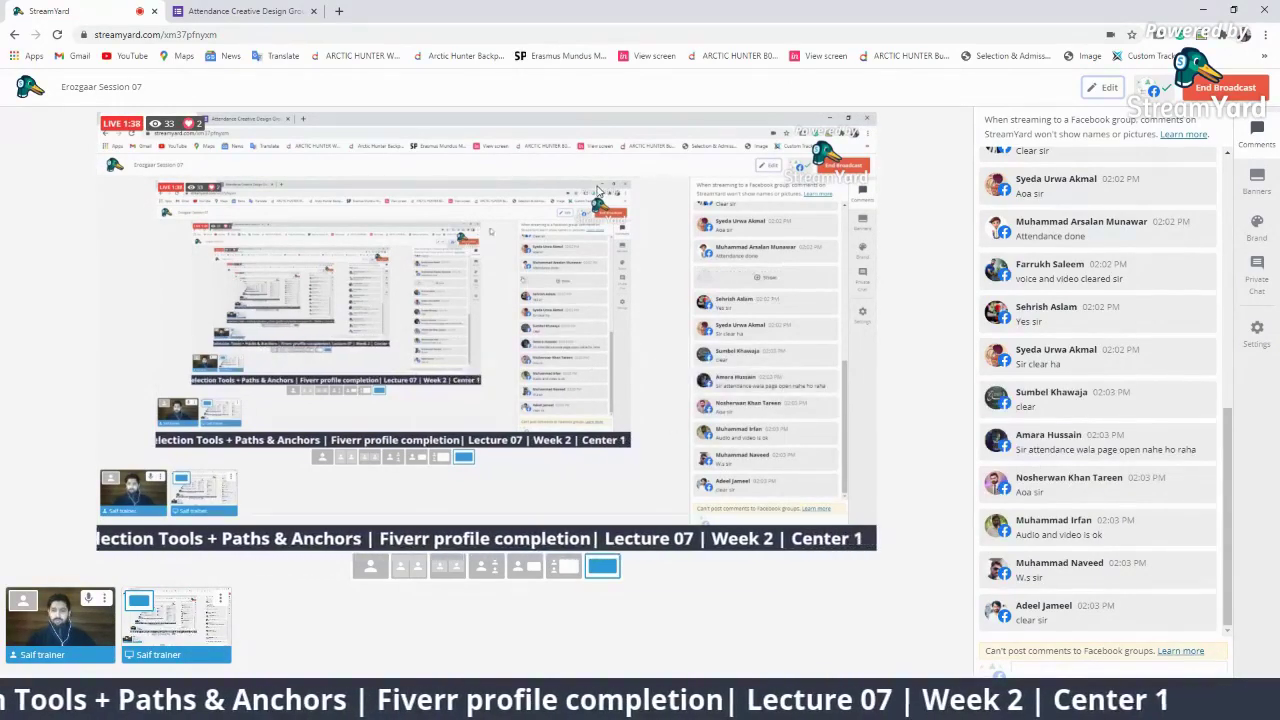
pyautogui.click(250, 10)
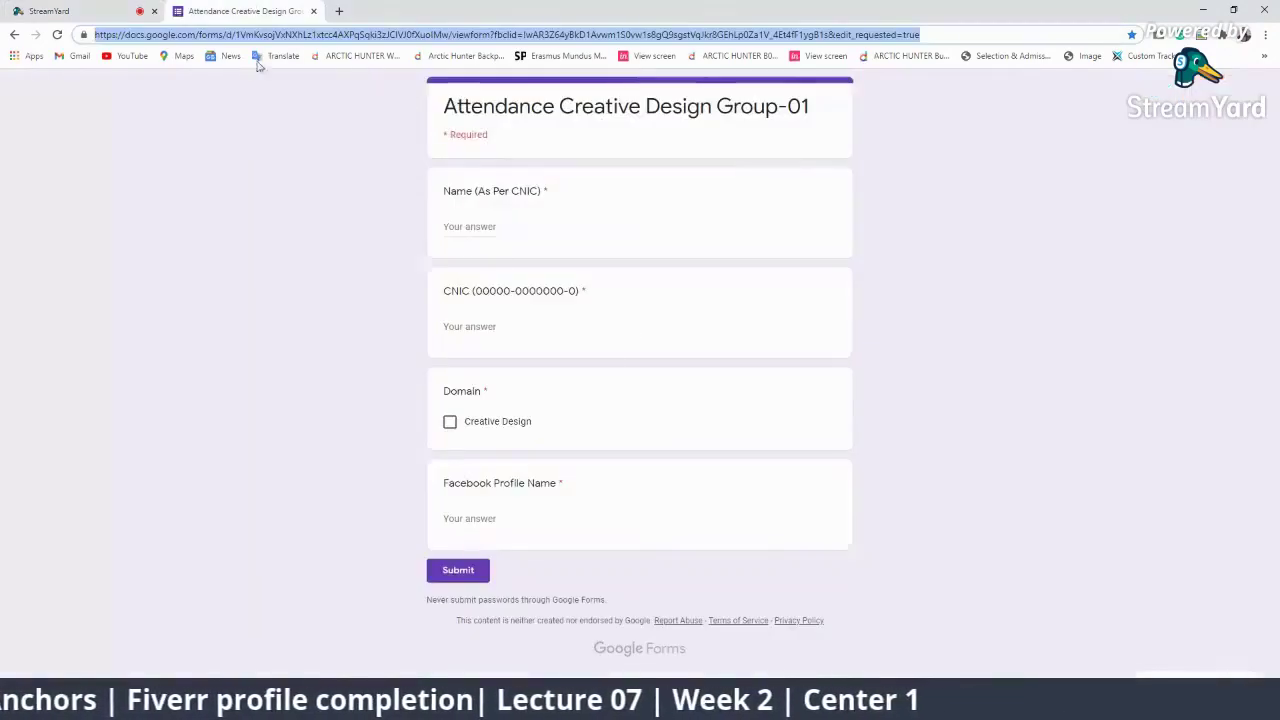
pyautogui.click(69, 8)
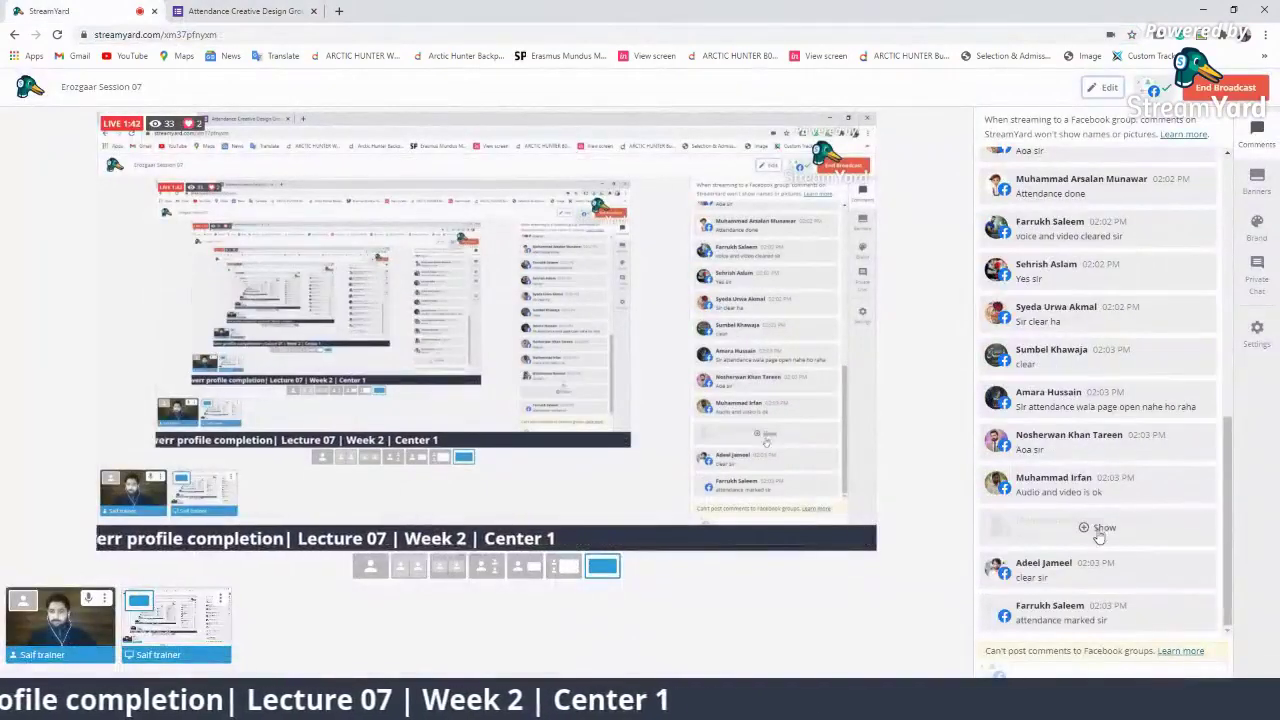
pyautogui.click(1104, 443)
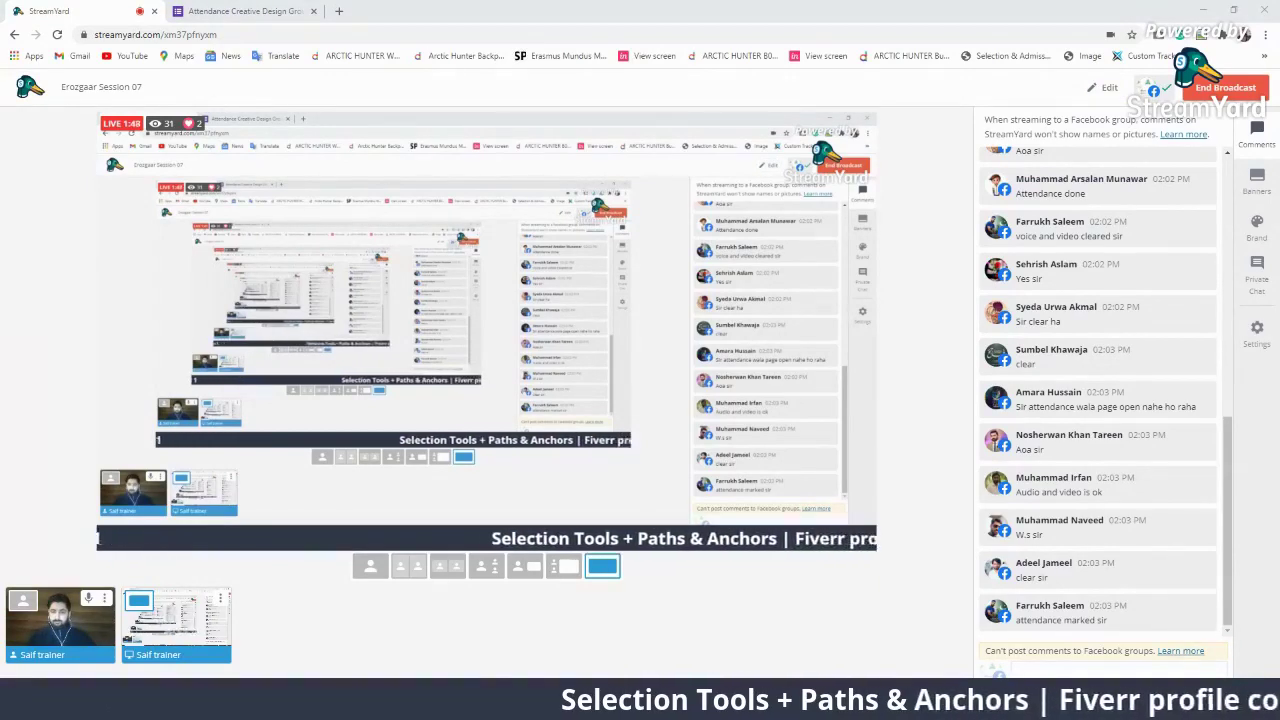
pyautogui.moveTo(944, 706)
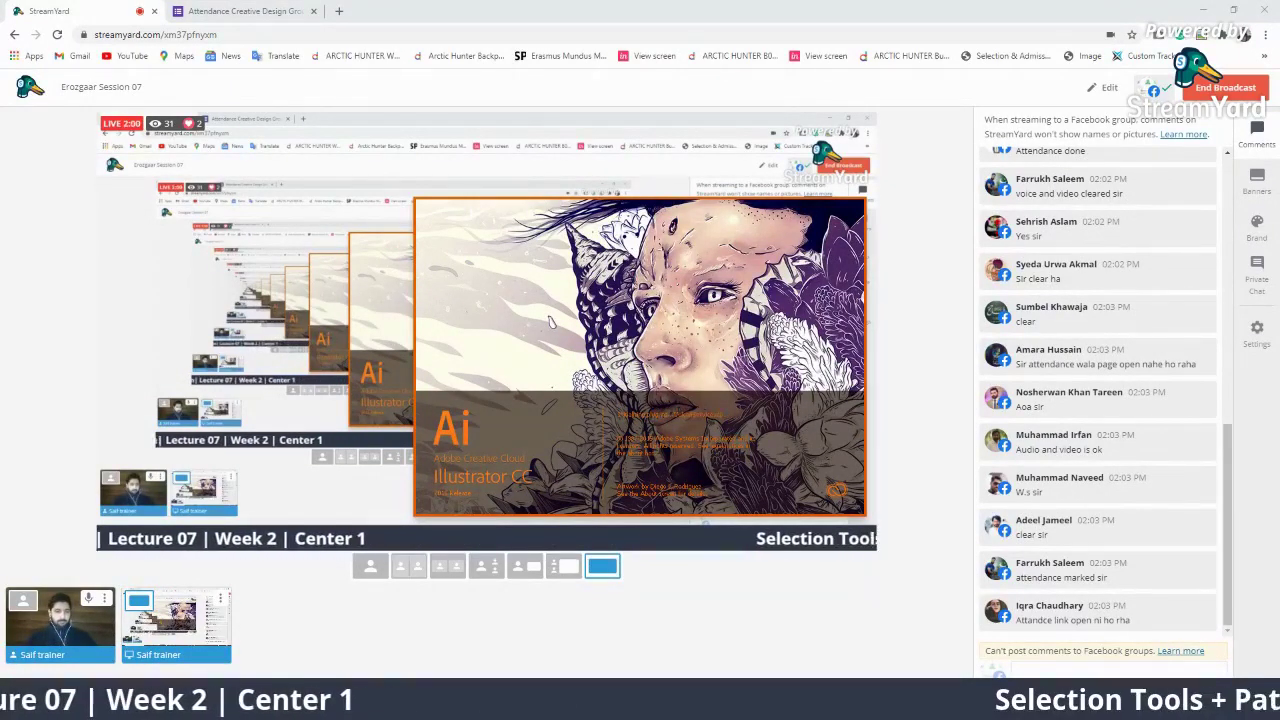
# Close Illustrator's What's New window and minimise Illustrator to get back to StreamYard
pyautogui.press('XF86MonBrightnessUp')
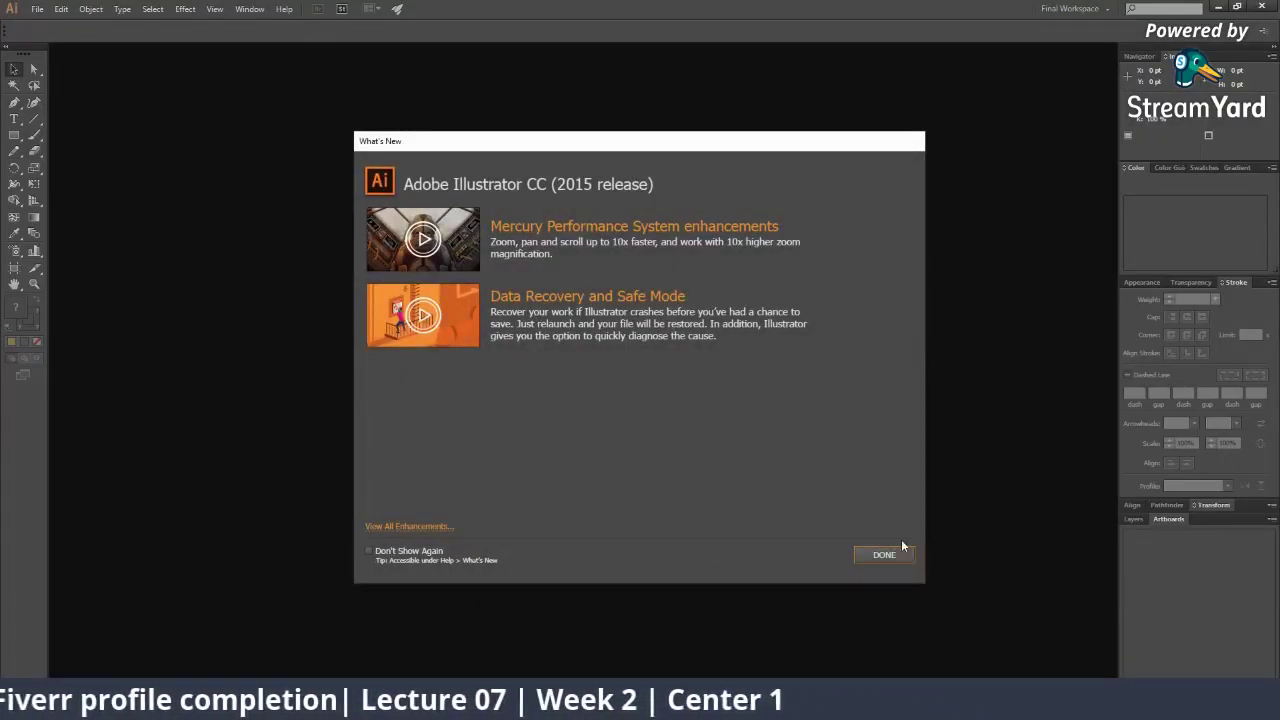
pyautogui.click(876, 556)
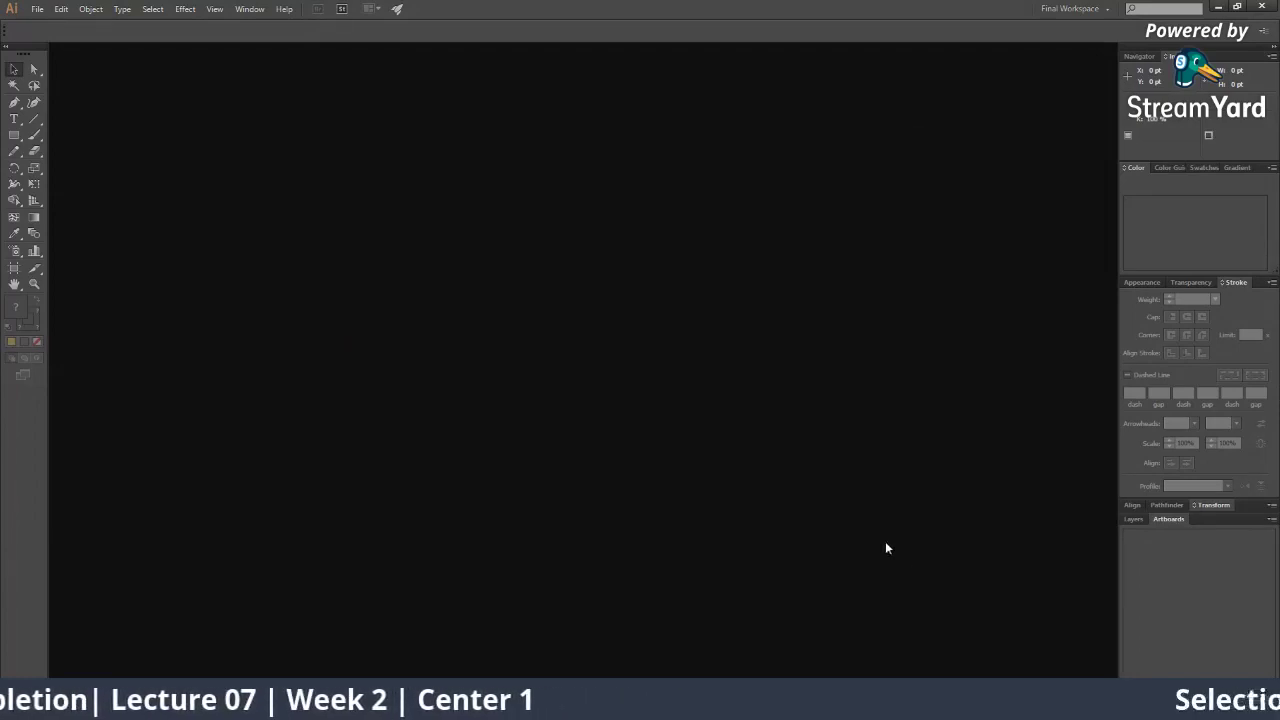
pyautogui.click(1222, 5)
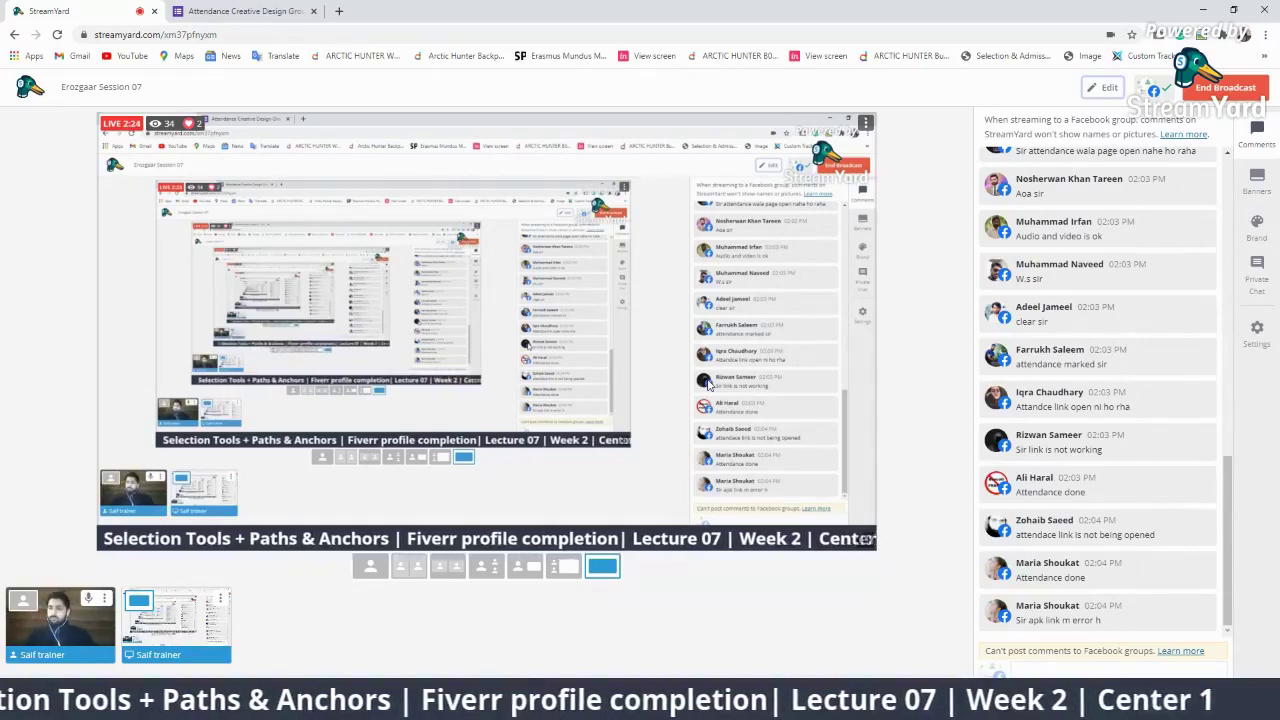
# Try several viewer comments on and off the stream, glancing at the attendance form tab
pyautogui.click(1120, 405)
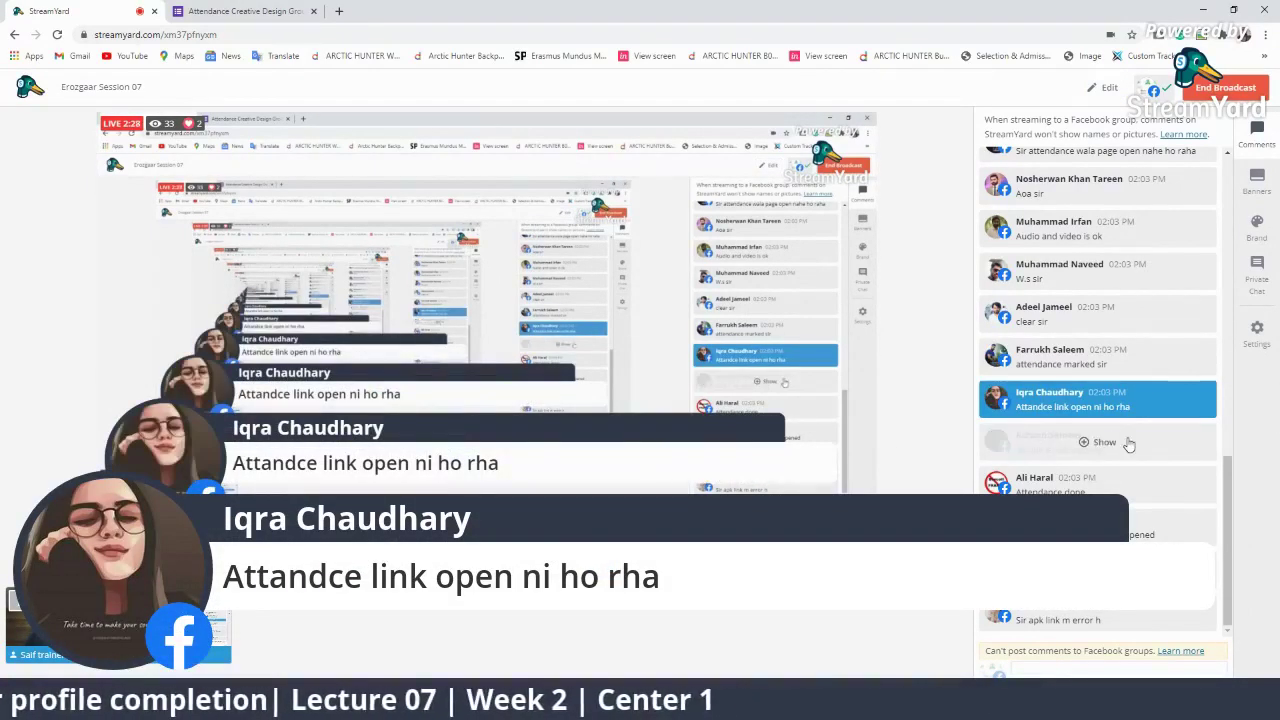
pyautogui.click(1100, 443)
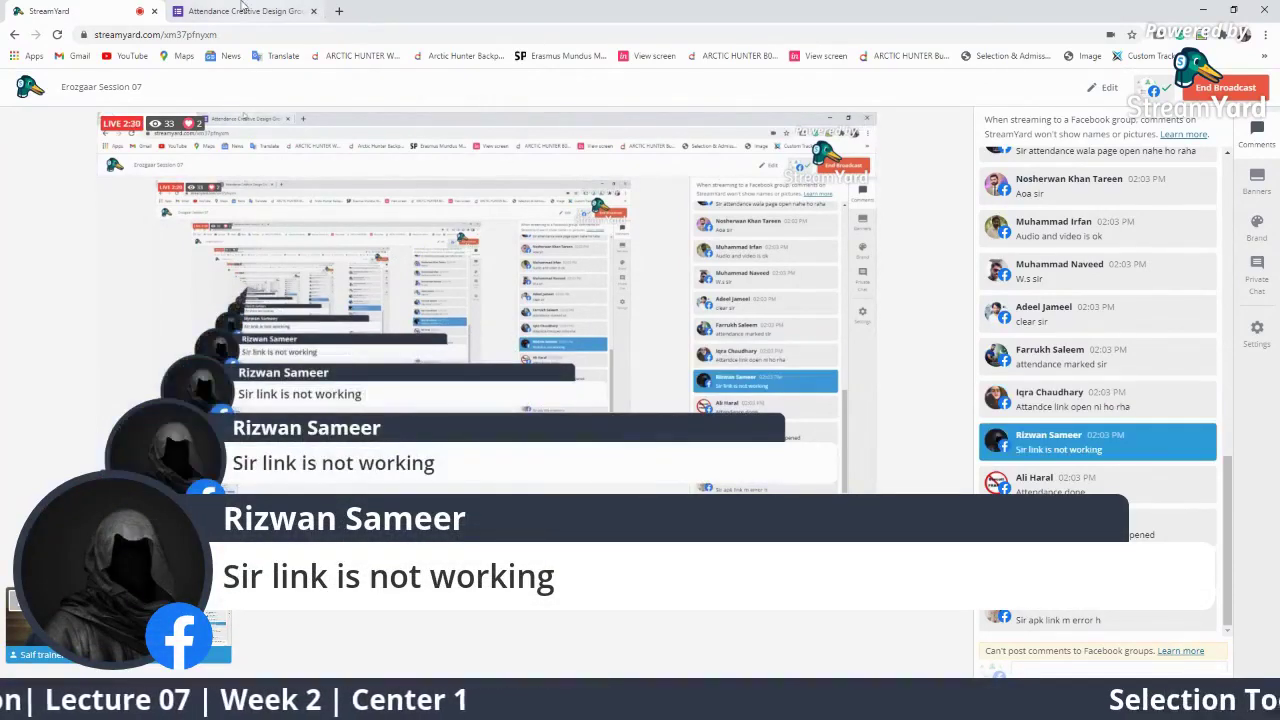
pyautogui.click(245, 10)
pyautogui.click(50, 10)
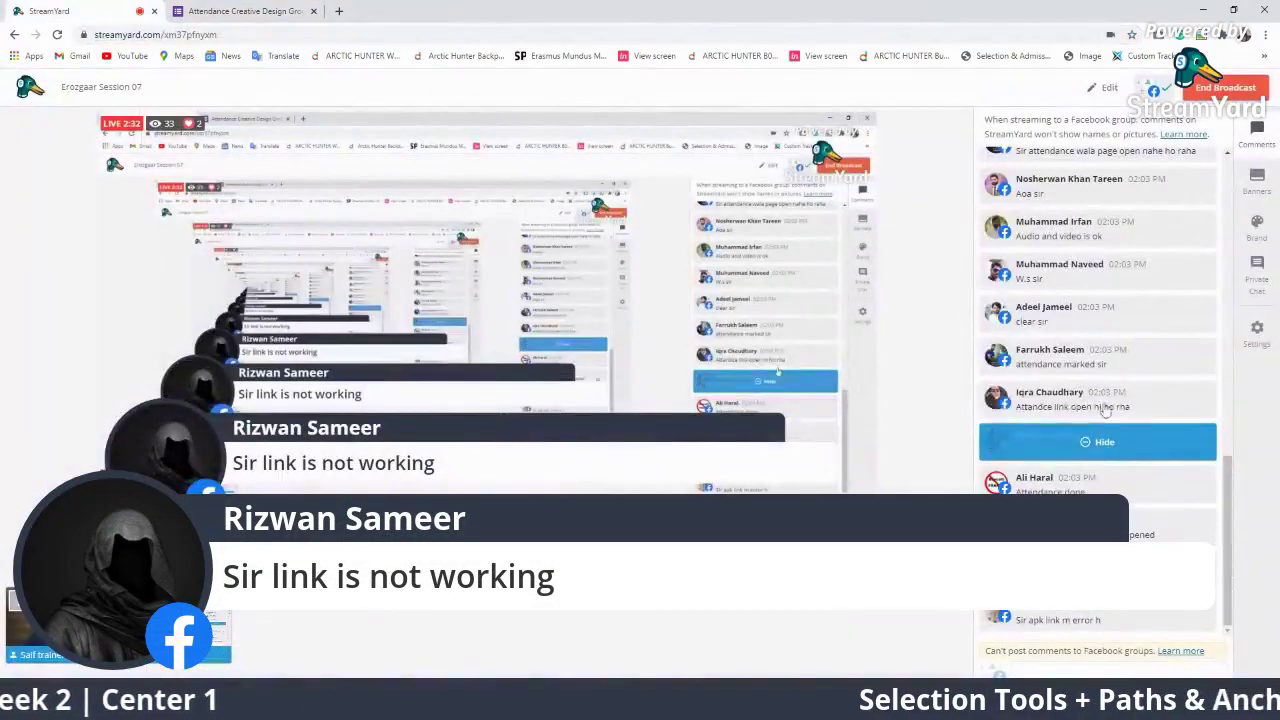
pyautogui.click(1097, 442)
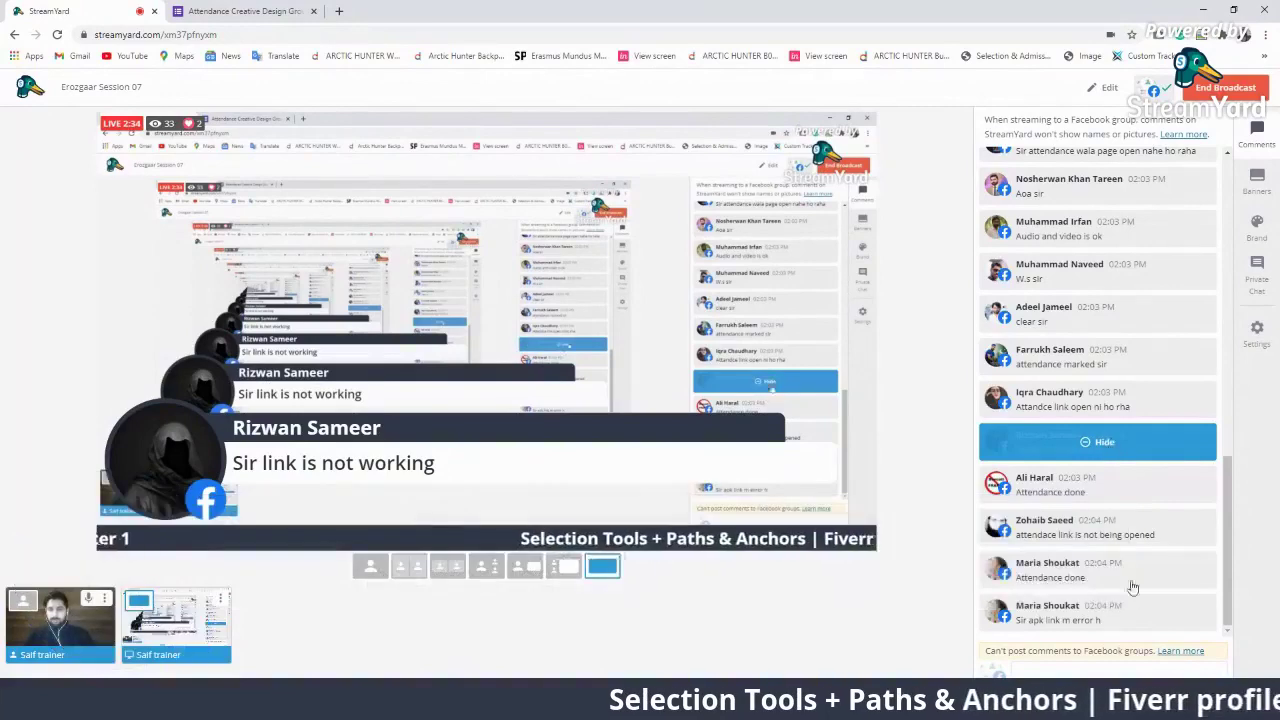
pyautogui.click(1117, 525)
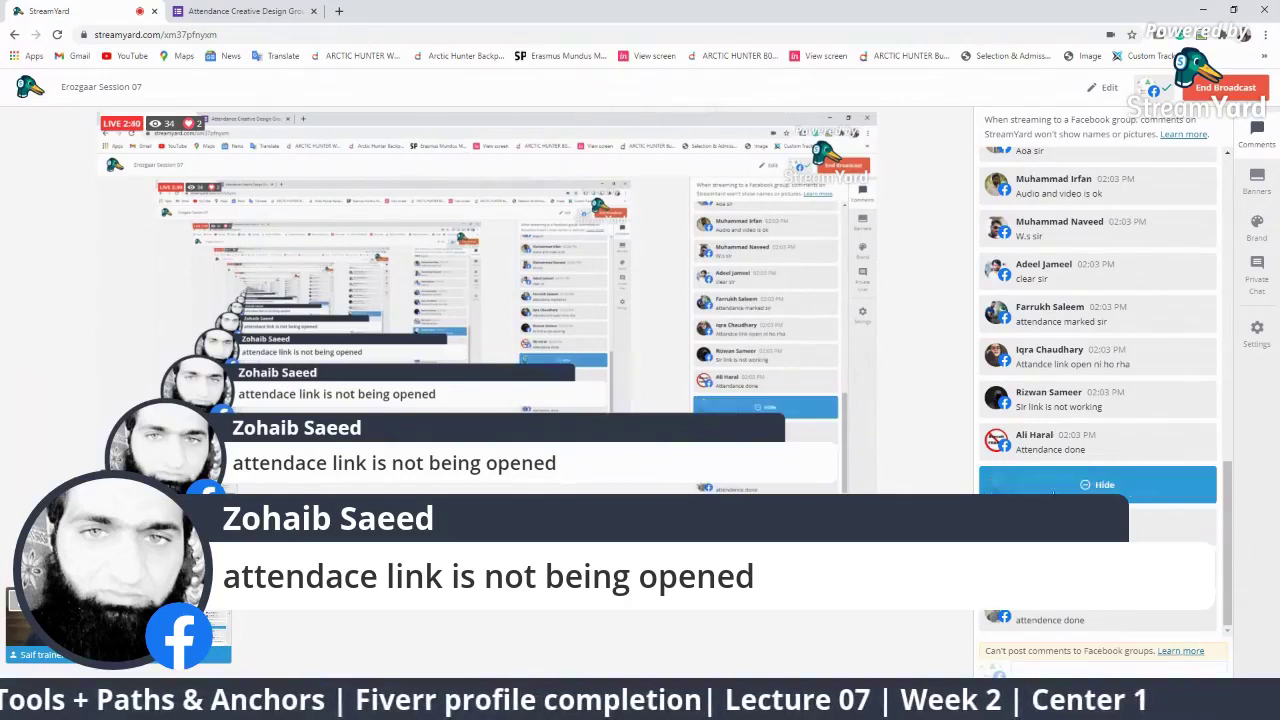
pyautogui.click(1058, 495)
pyautogui.click(1059, 583)
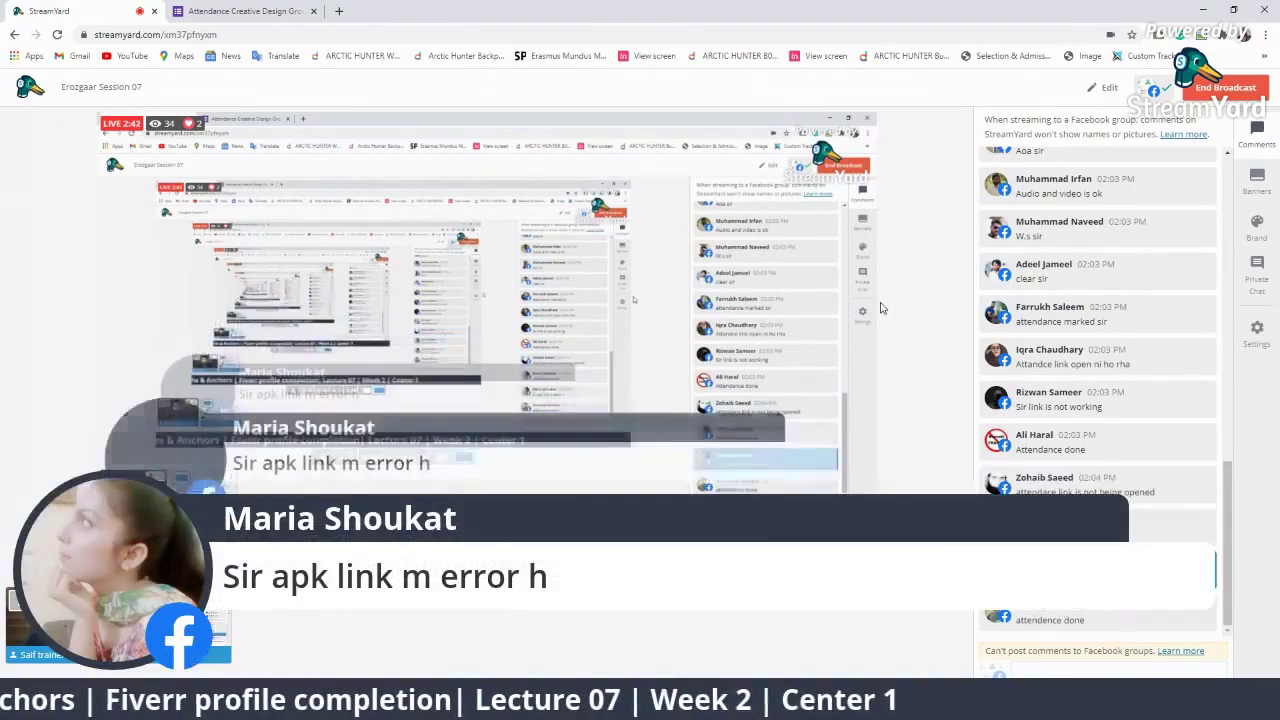
pyautogui.click(1114, 570)
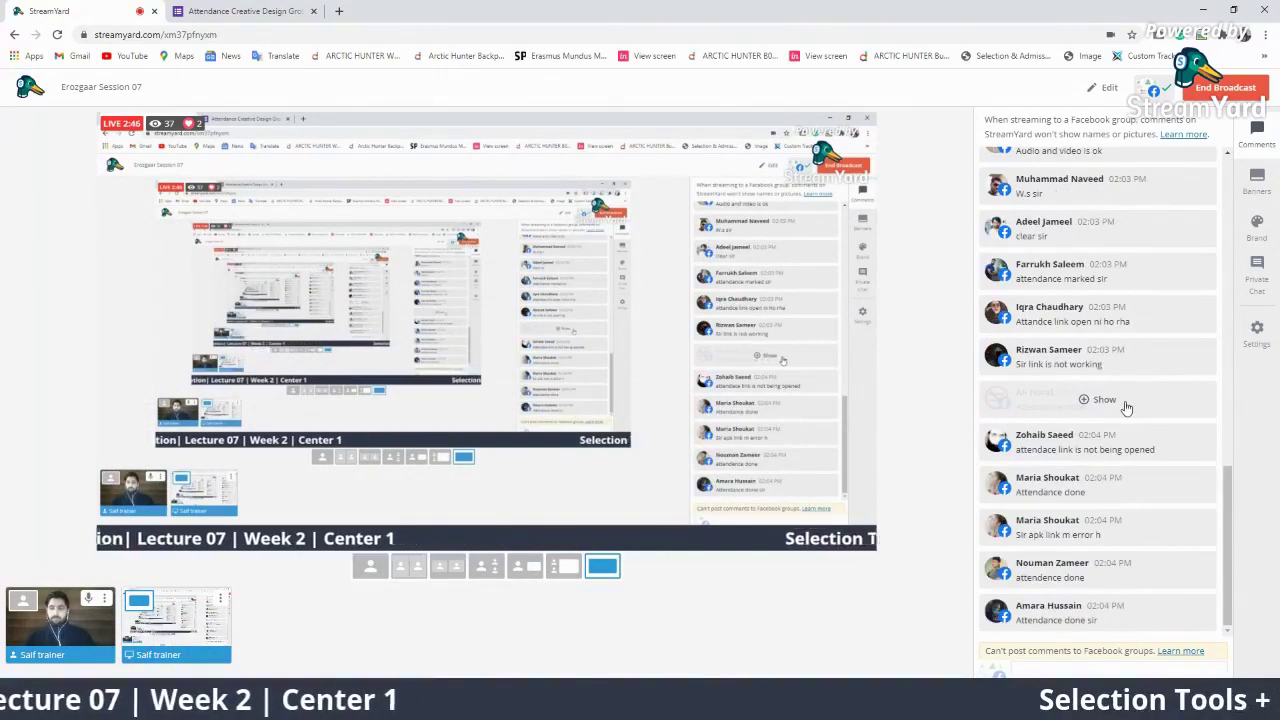
# Show the 'Sir attendance wala page open nahe ho raha' comment using the camera-plus-screen layout
pyautogui.click(1104, 401)
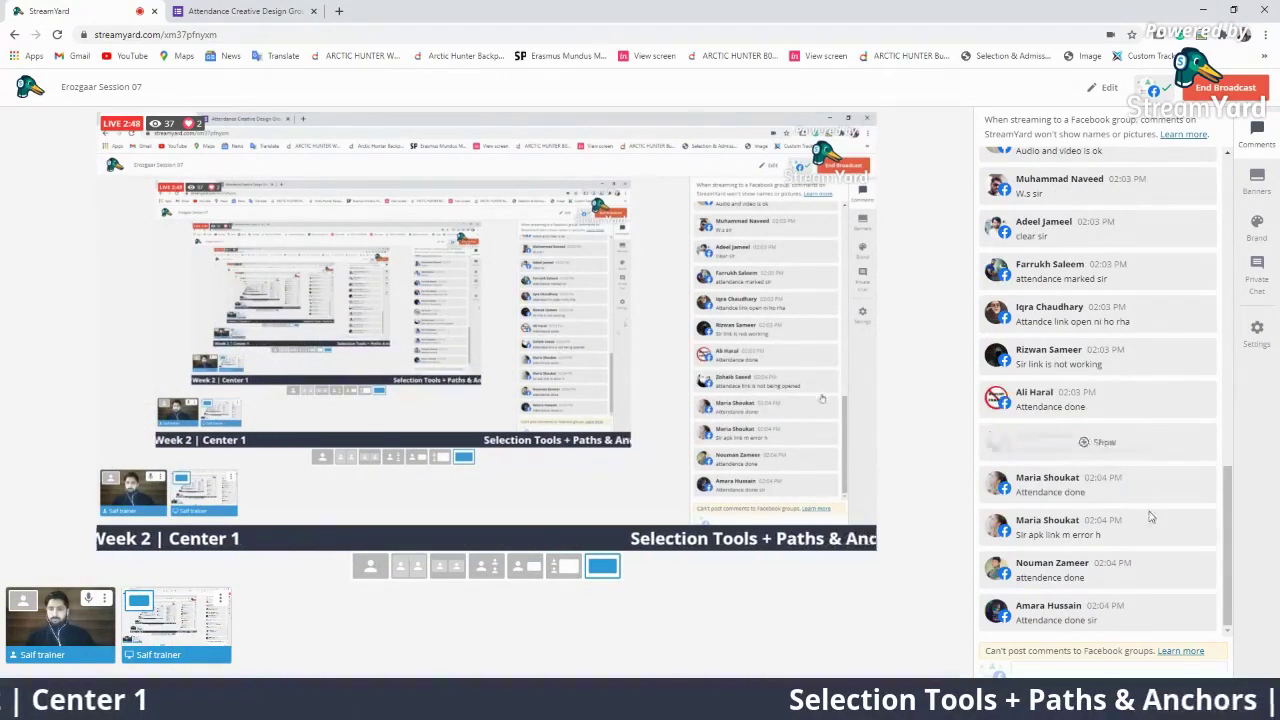
pyautogui.scroll(5, 1143, 523)
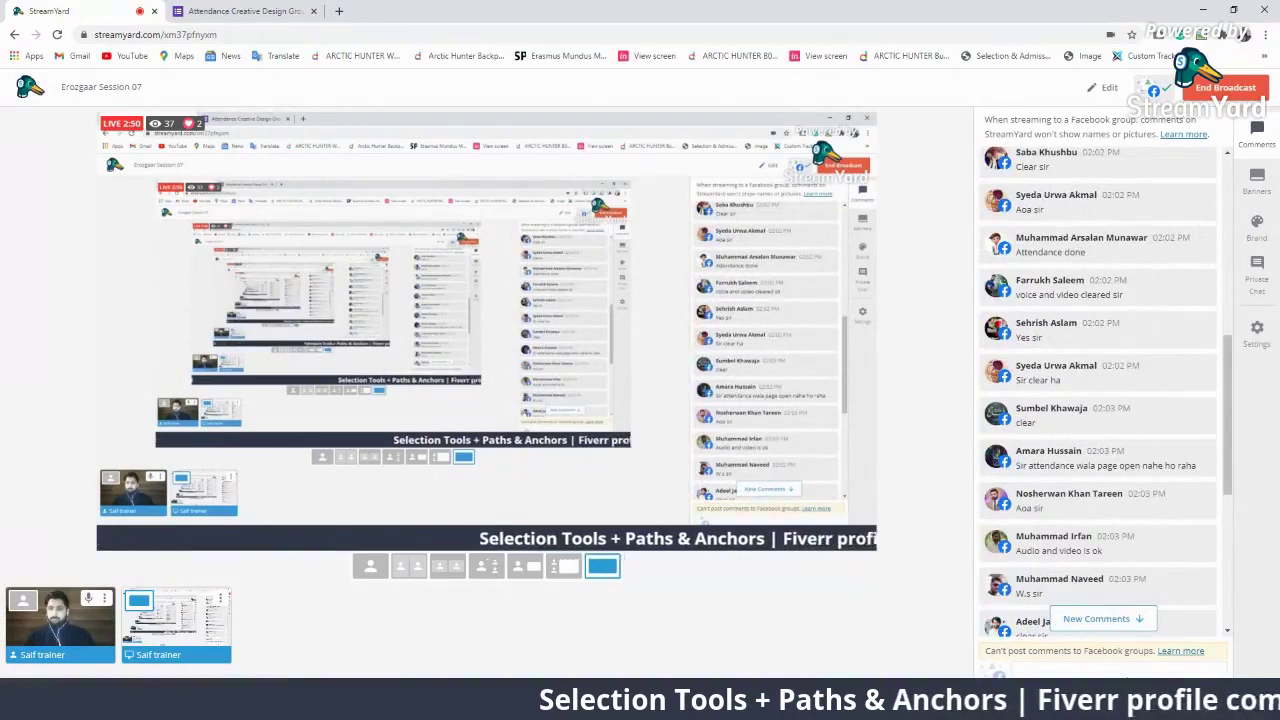
pyautogui.click(1153, 458)
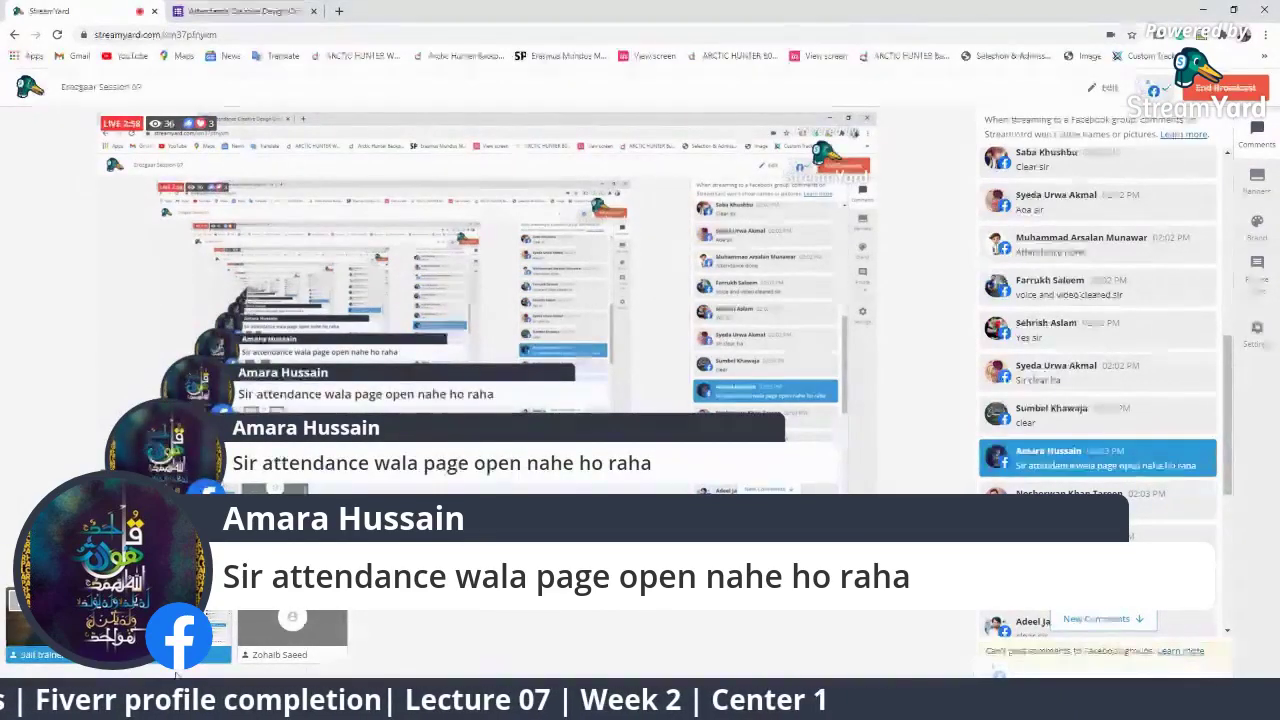
pyautogui.click(292, 628)
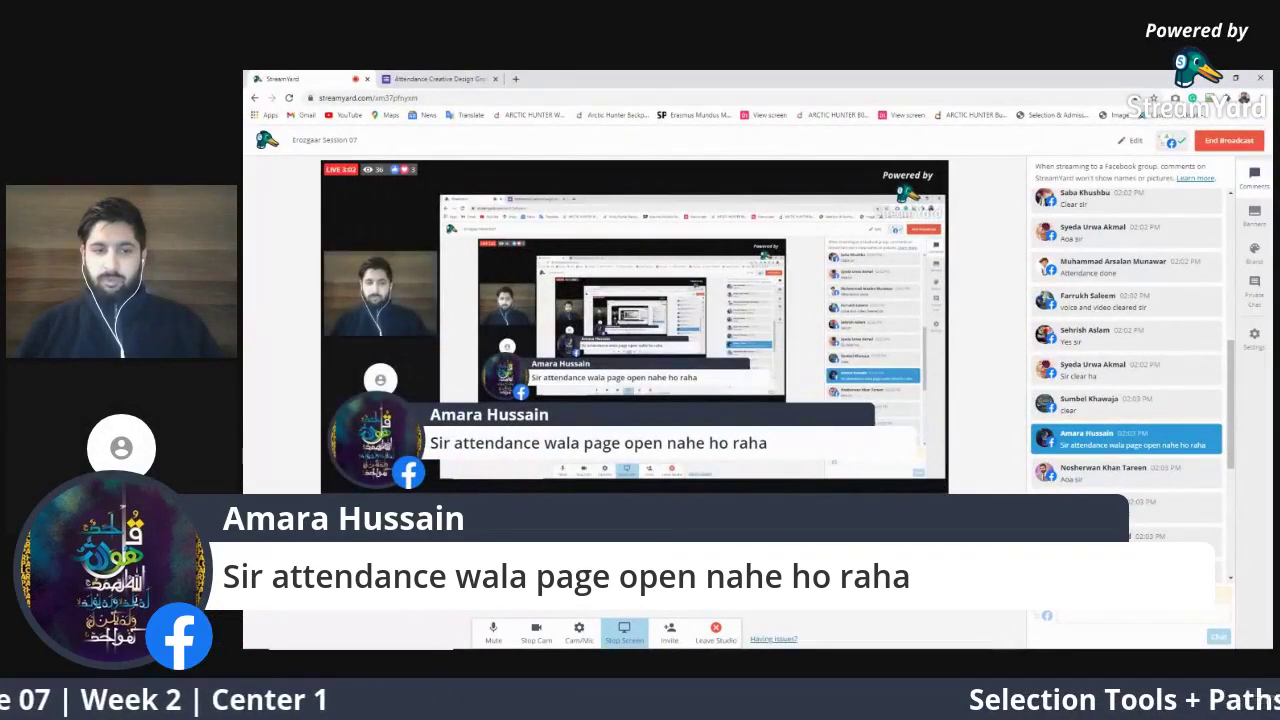
# Hide the comment banner, remove the muted guest from stage, and switch to the screen-only layout
pyautogui.click(1163, 440)
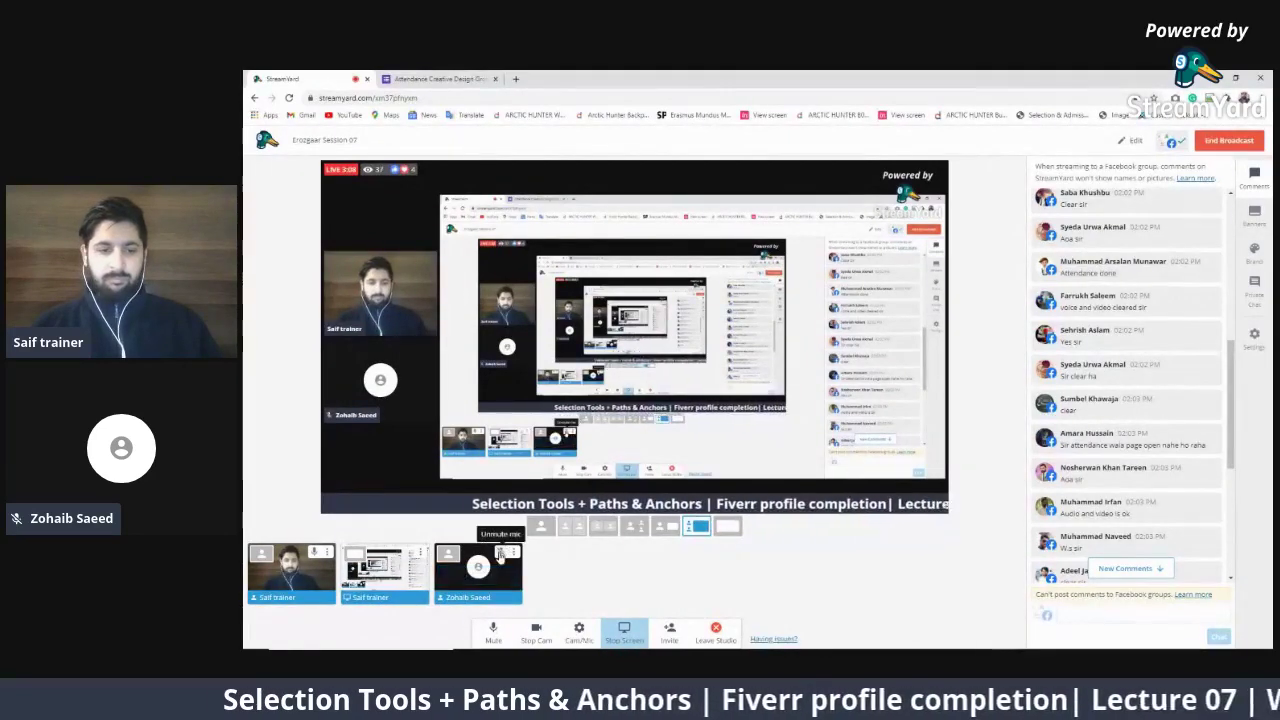
pyautogui.click(501, 554)
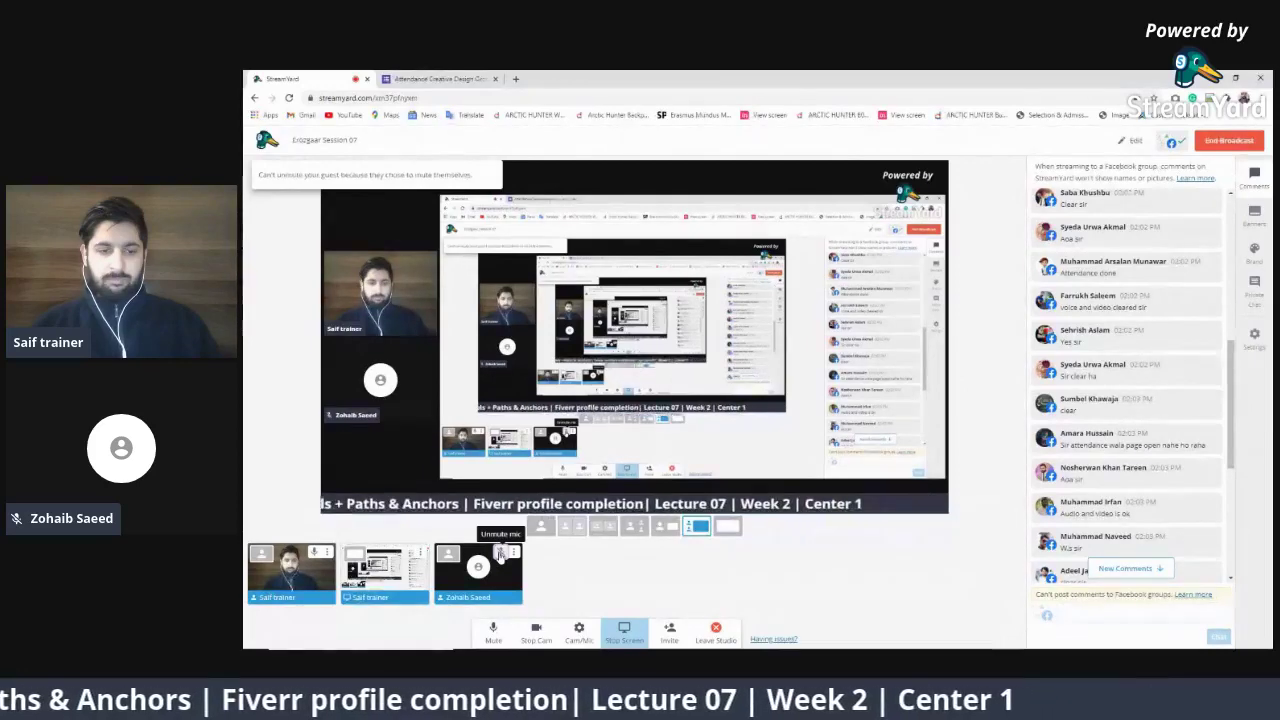
pyautogui.click(499, 570)
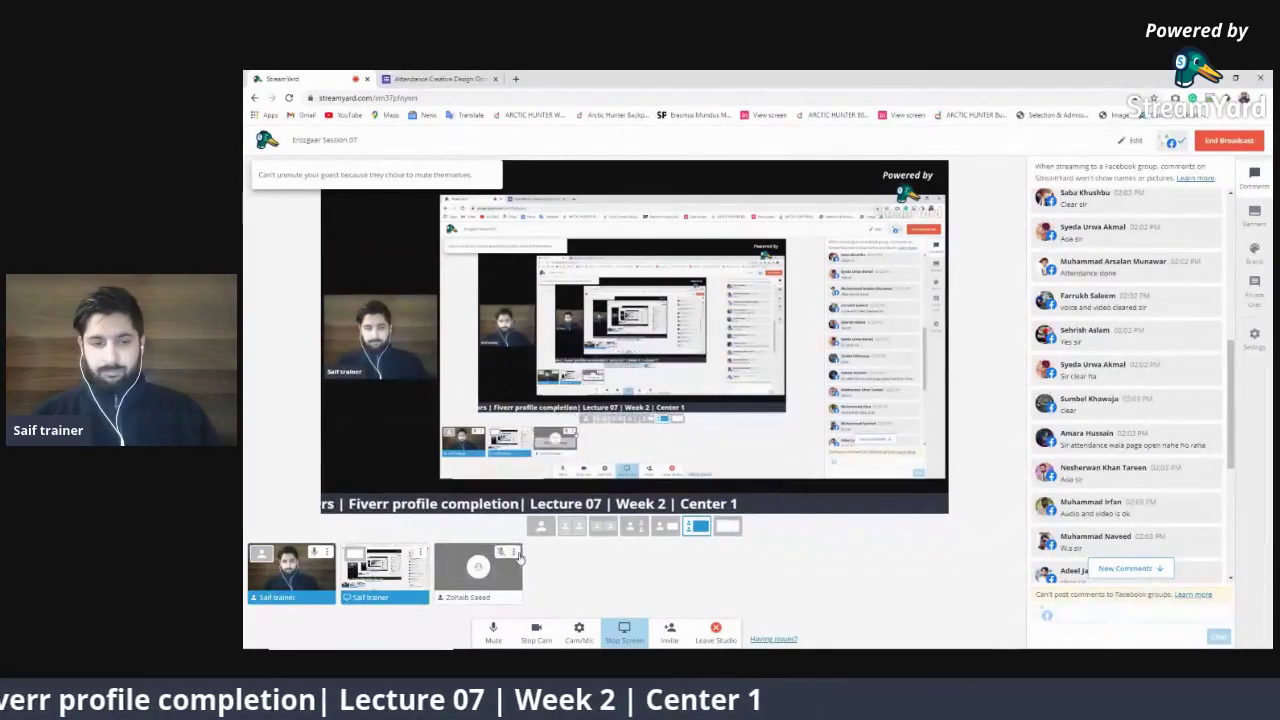
pyautogui.click(514, 552)
pyautogui.click(629, 597)
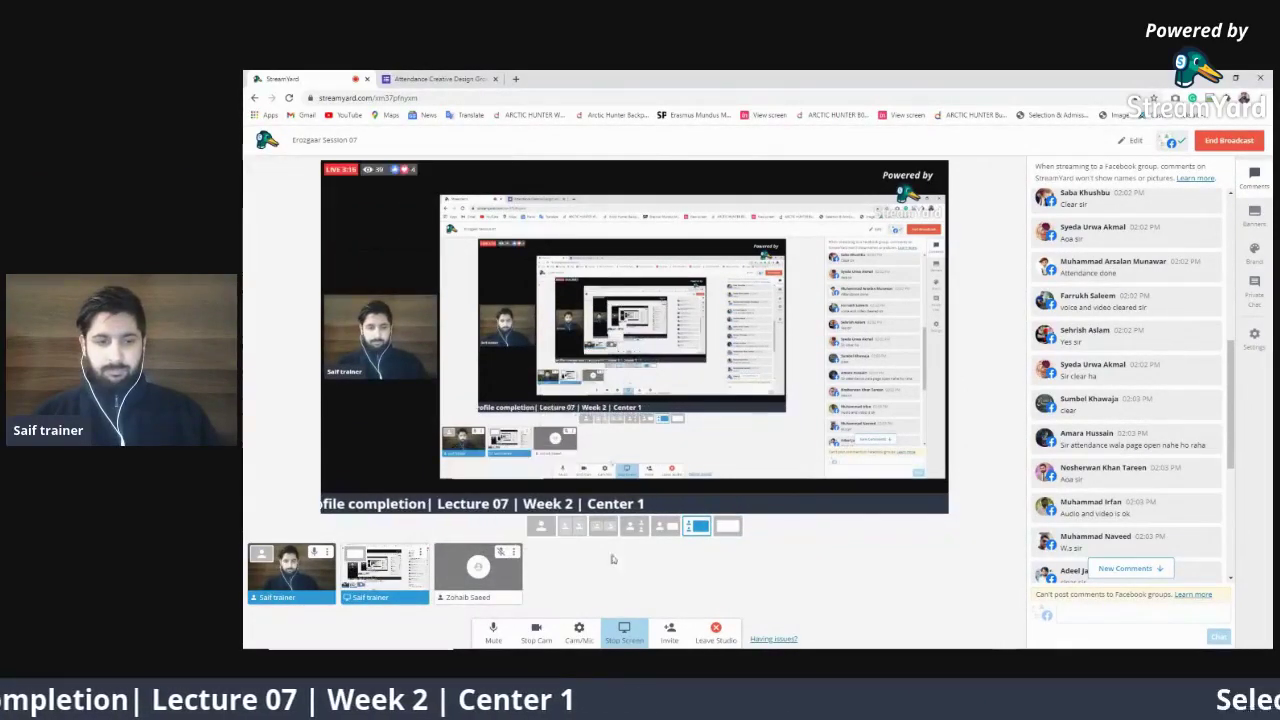
pyautogui.click(736, 530)
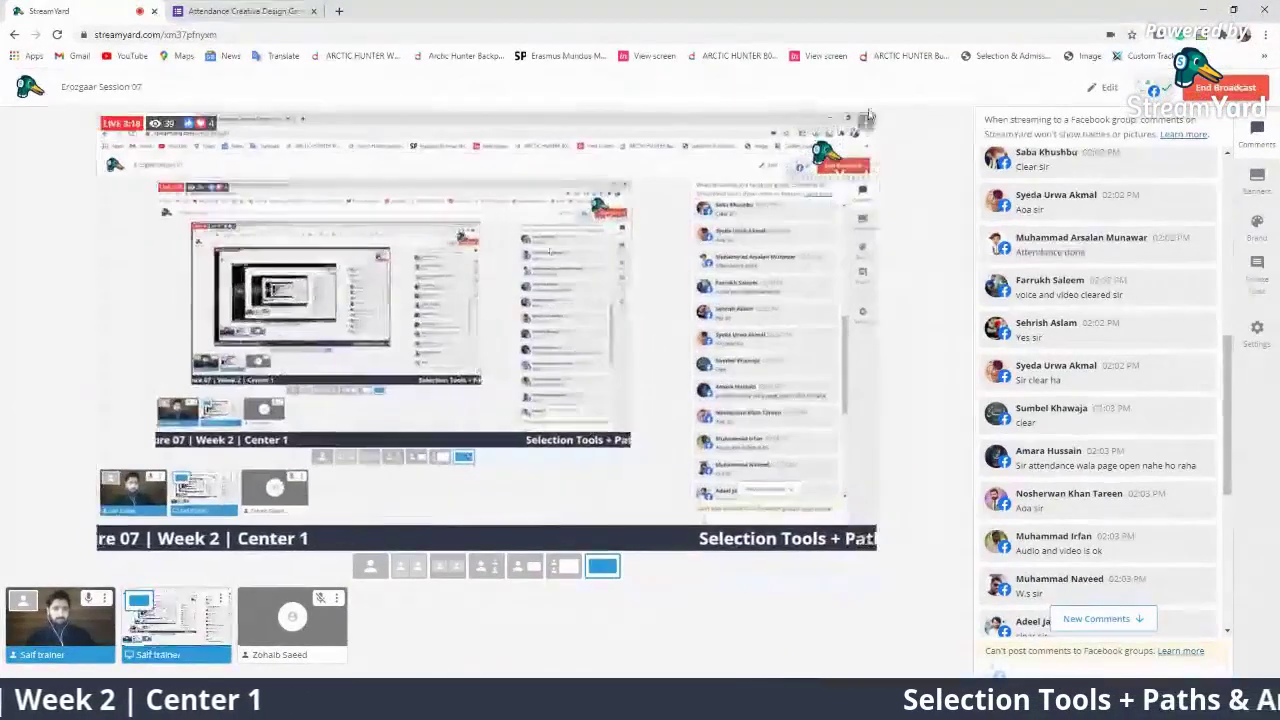
# Unhide a viewer comment, check Private Chat, then return to Comments and bring up the attendance form
pyautogui.scroll(-10, 1140, 490)
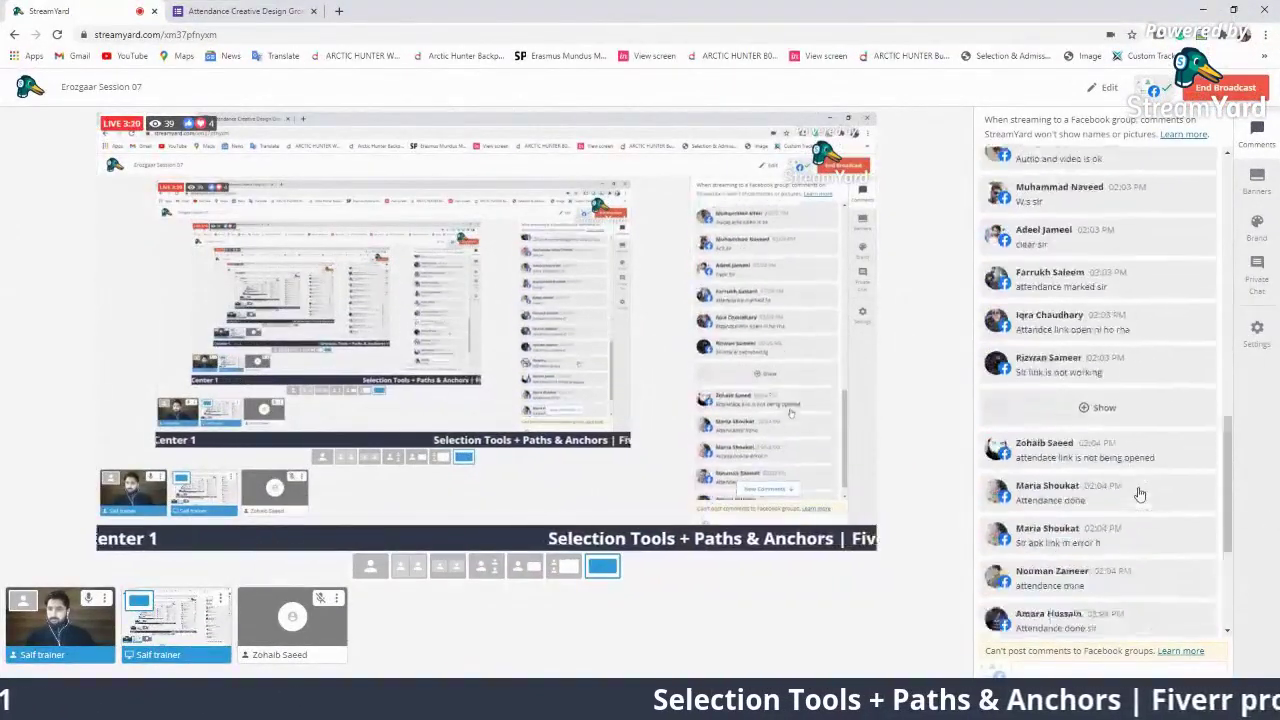
pyautogui.click(1140, 490)
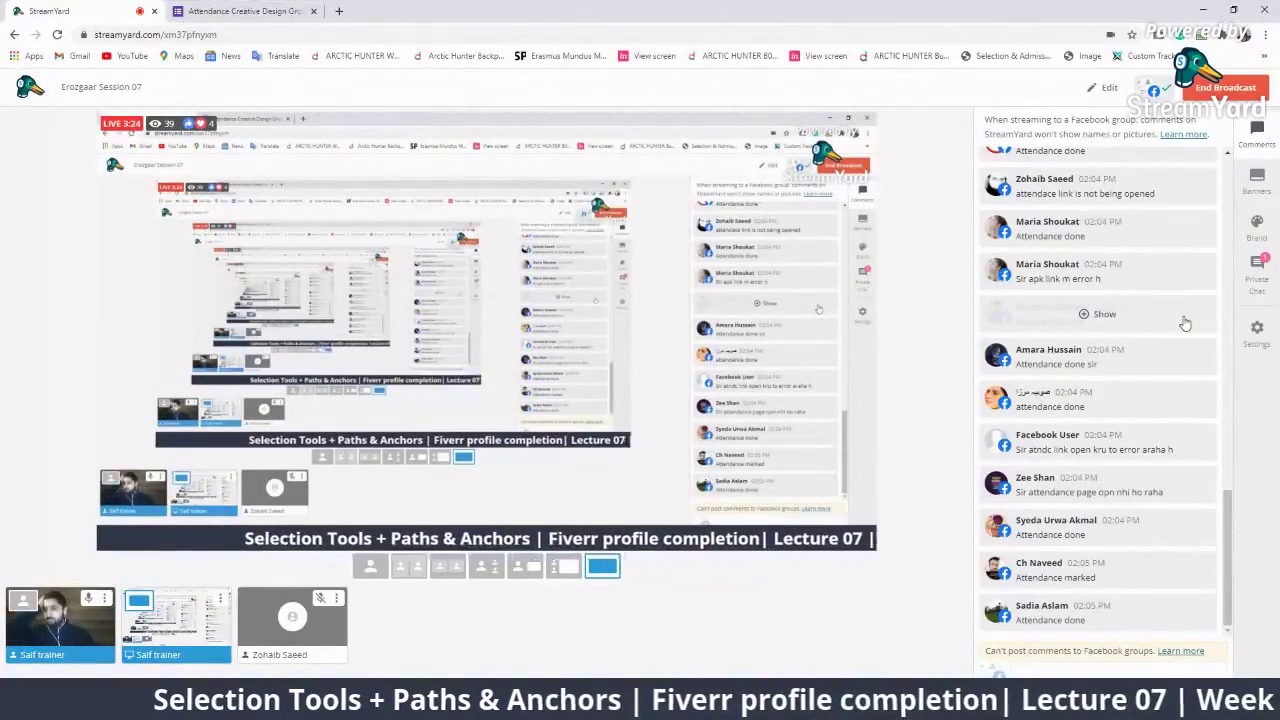
pyautogui.click(1272, 260)
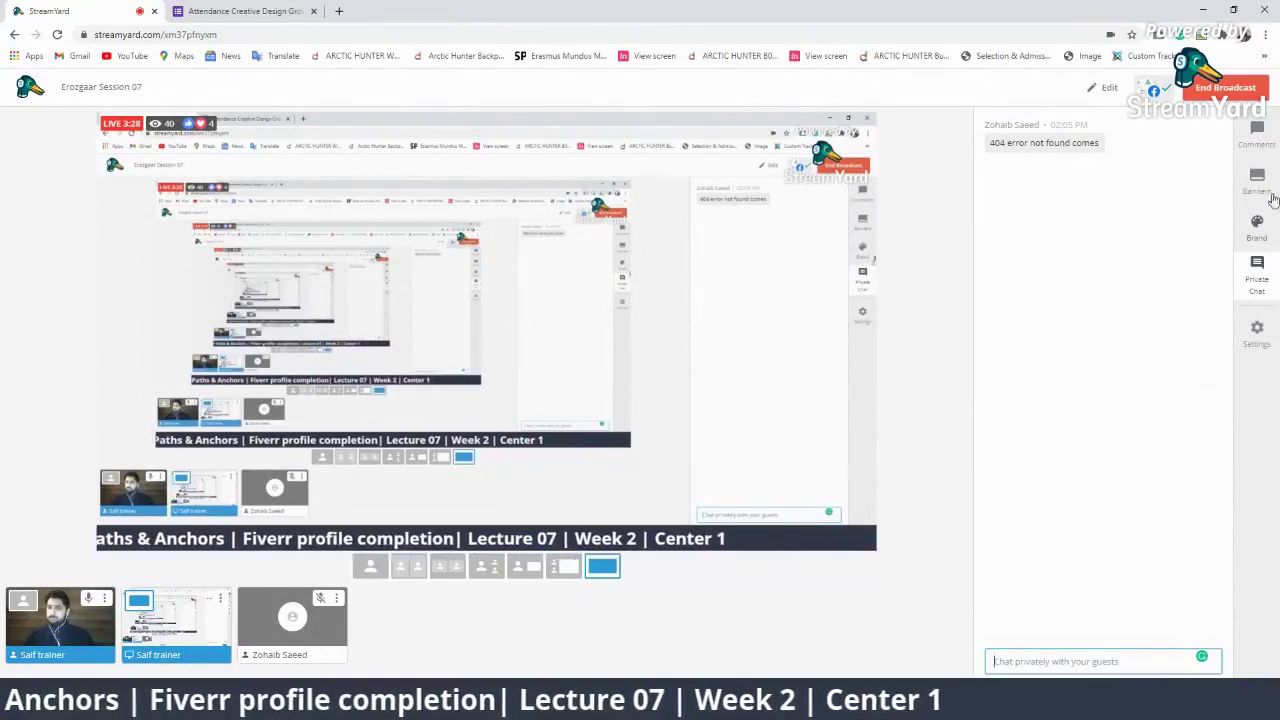
pyautogui.click(1270, 142)
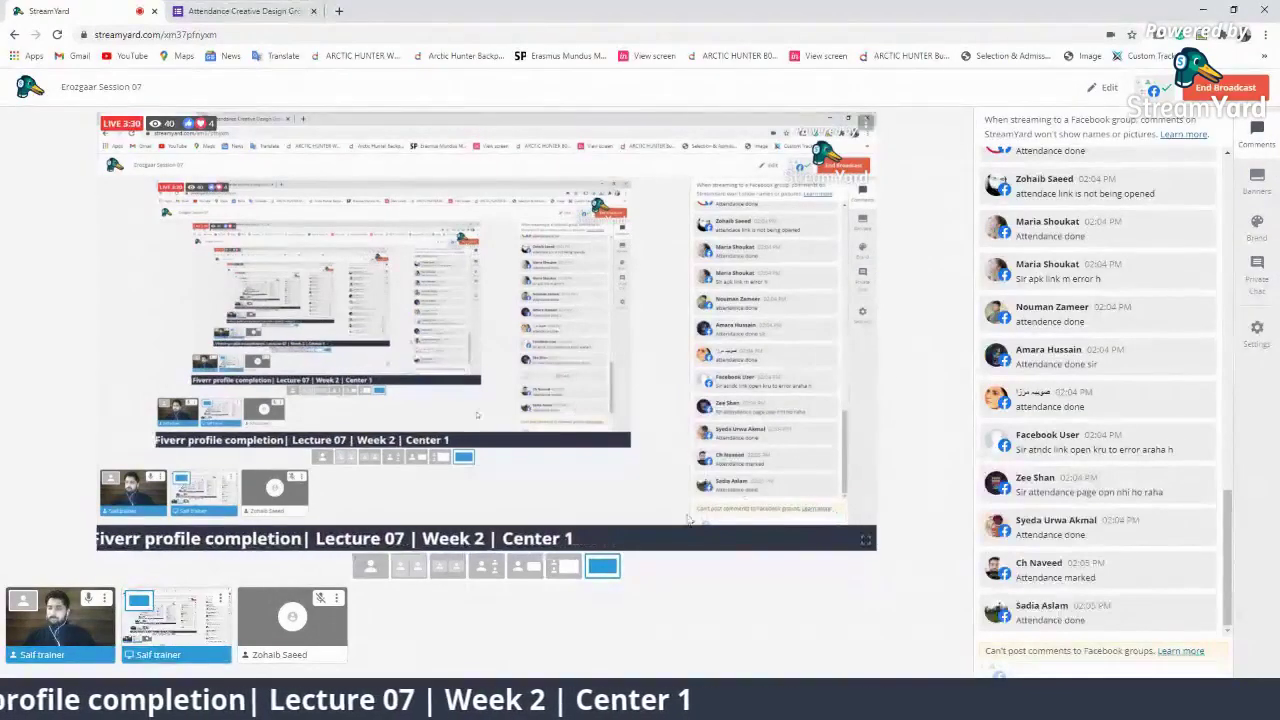
pyautogui.click(252, 11)
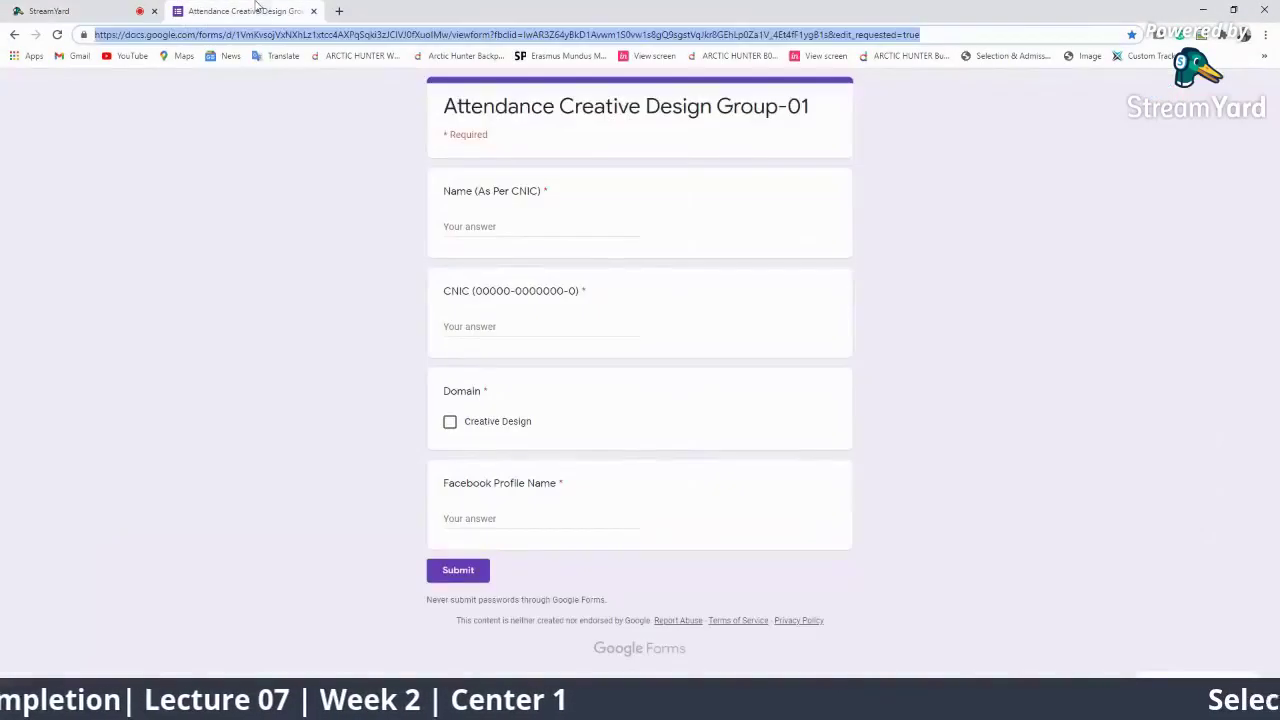
# Select the attendance form's full address in the address bar, then return to StreamYard
pyautogui.tripleClick(977, 36)
pyautogui.click(984, 36)
pyautogui.tripleClick(984, 36)
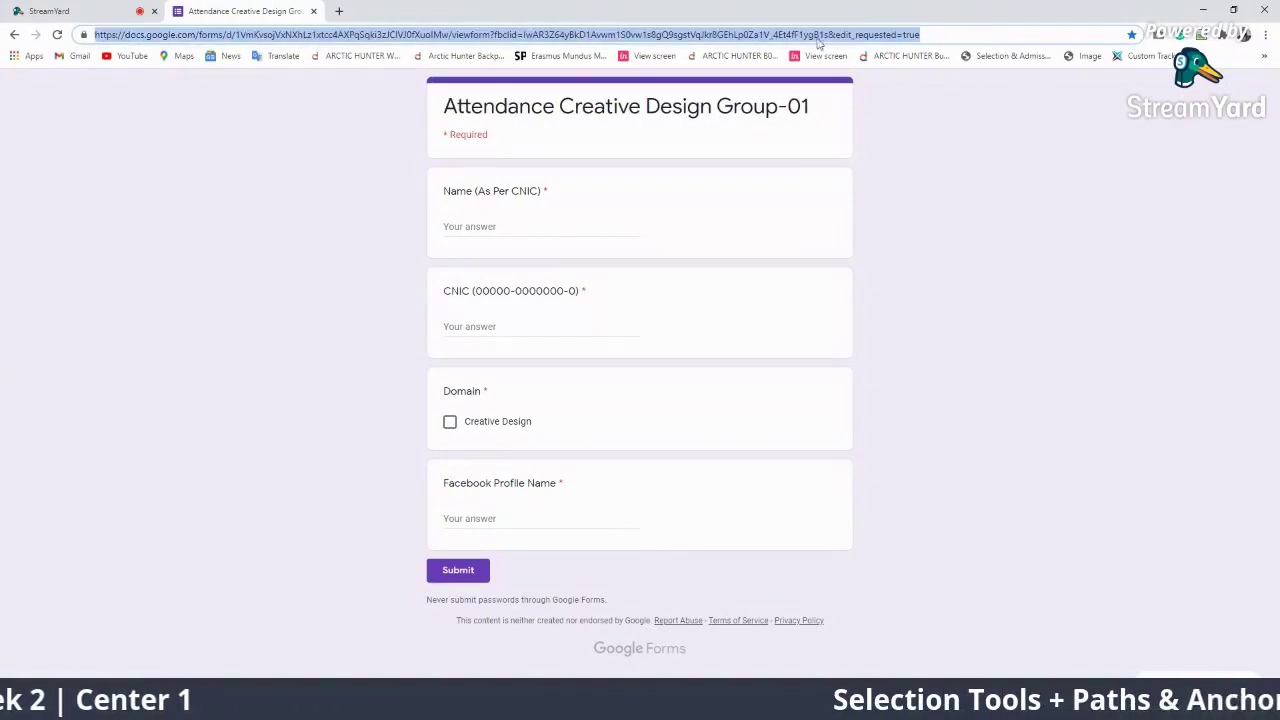
pyautogui.click(33, 6)
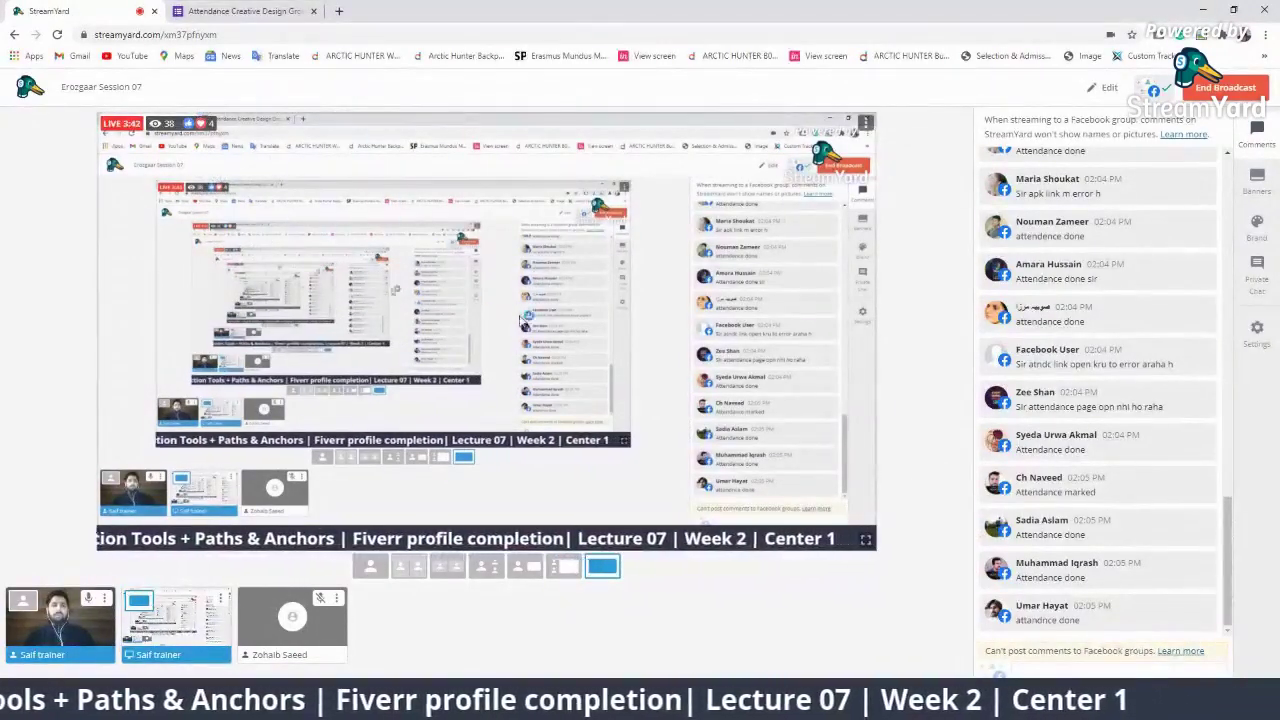
# After a glance at the form tab, scroll the StreamYard comments and unhide a hidden one
pyautogui.click(245, 11)
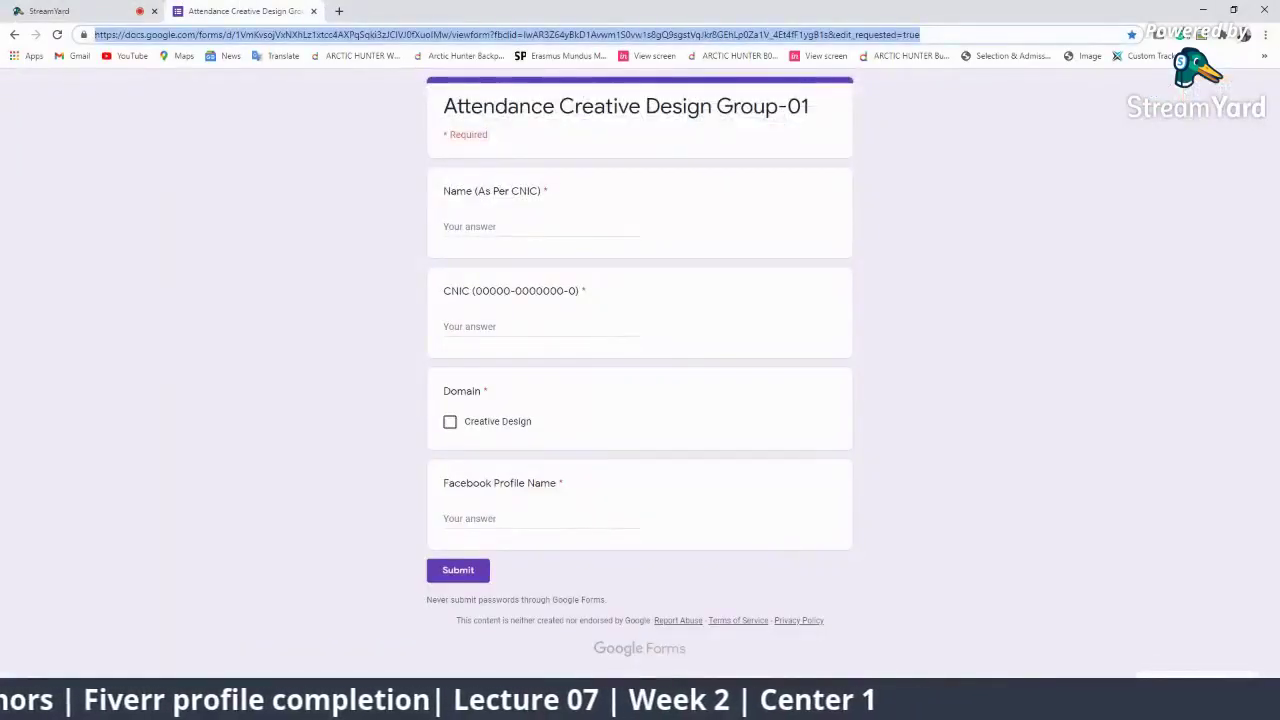
pyautogui.click(105, 8)
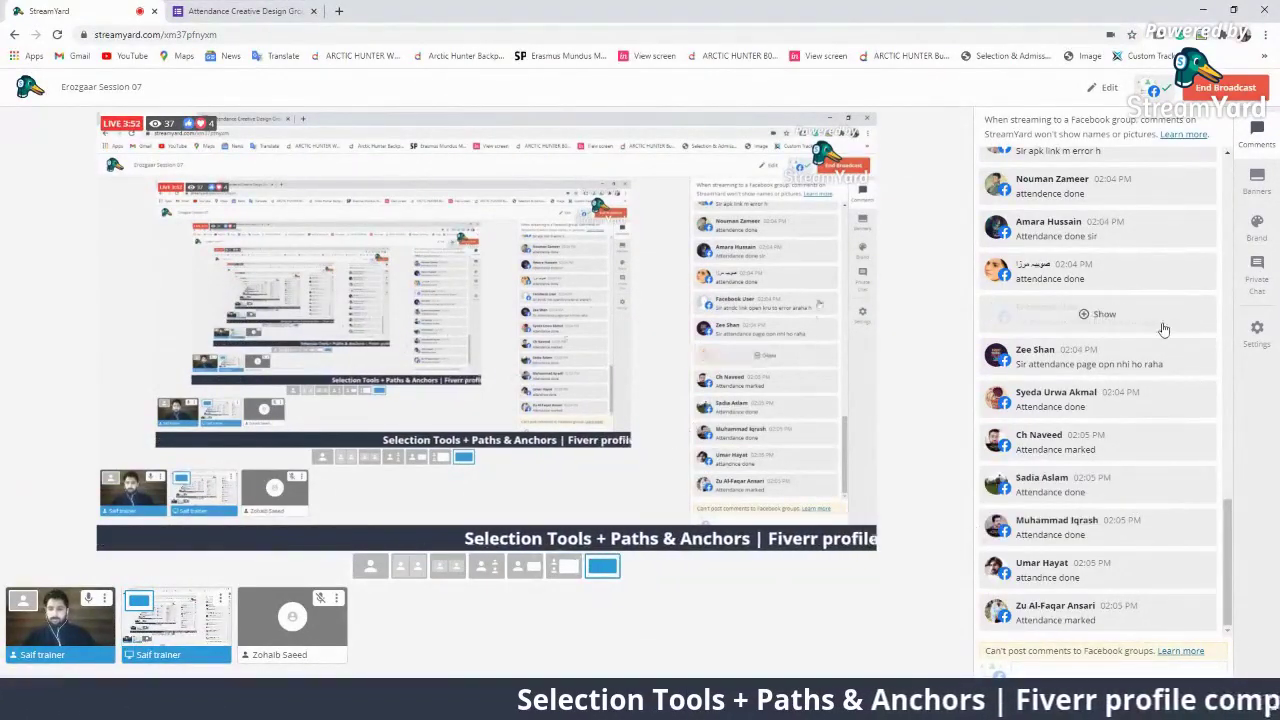
pyautogui.scroll(10, 1152, 465)
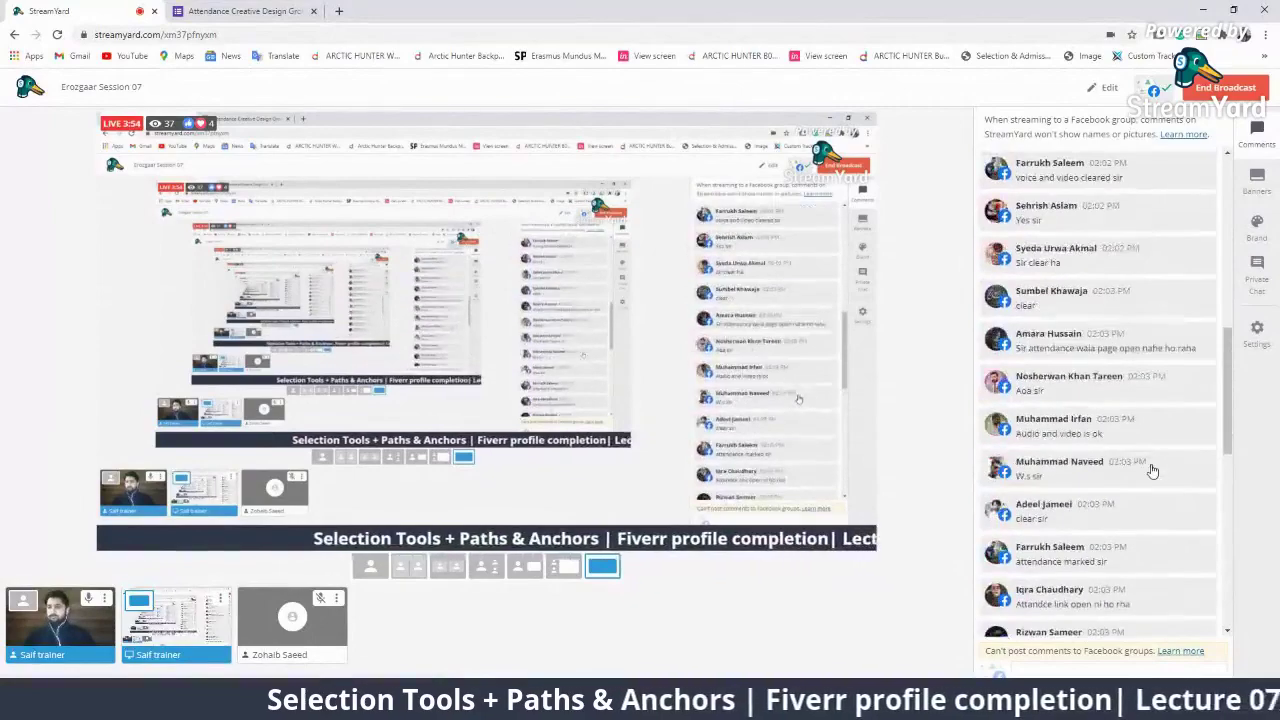
pyautogui.scroll(10, 1152, 470)
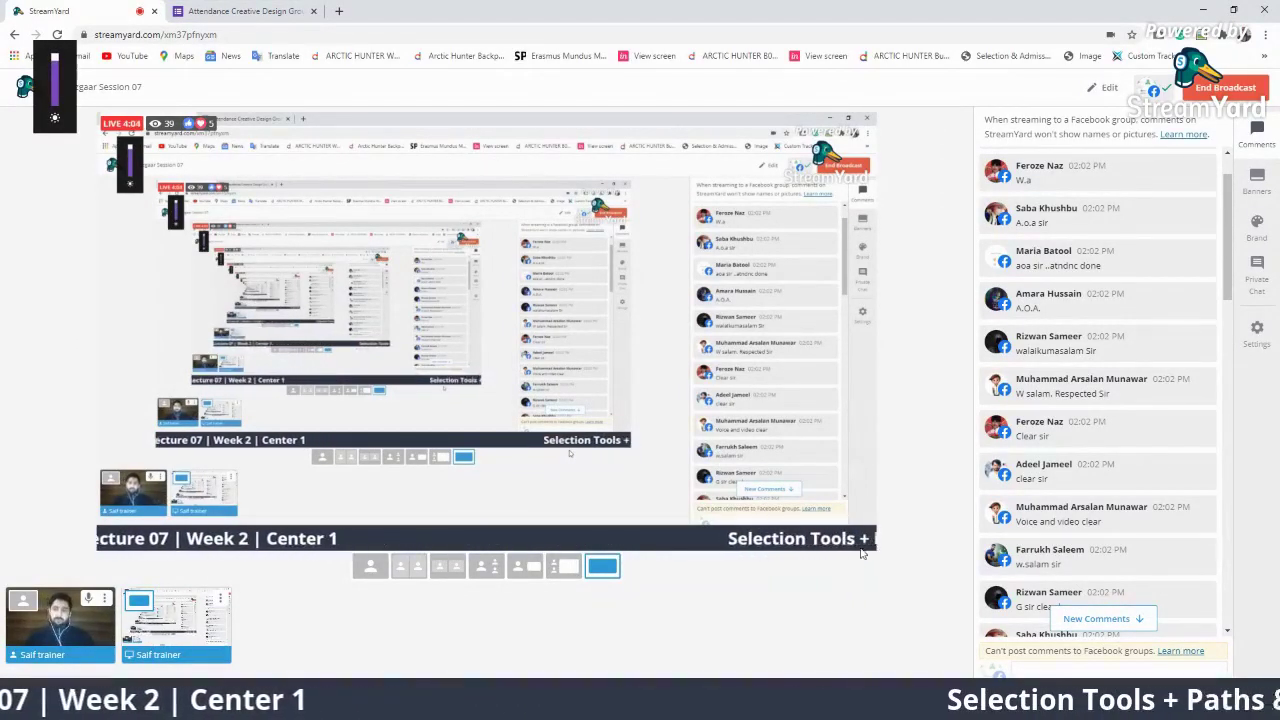
pyautogui.scroll(-15, 1086, 543)
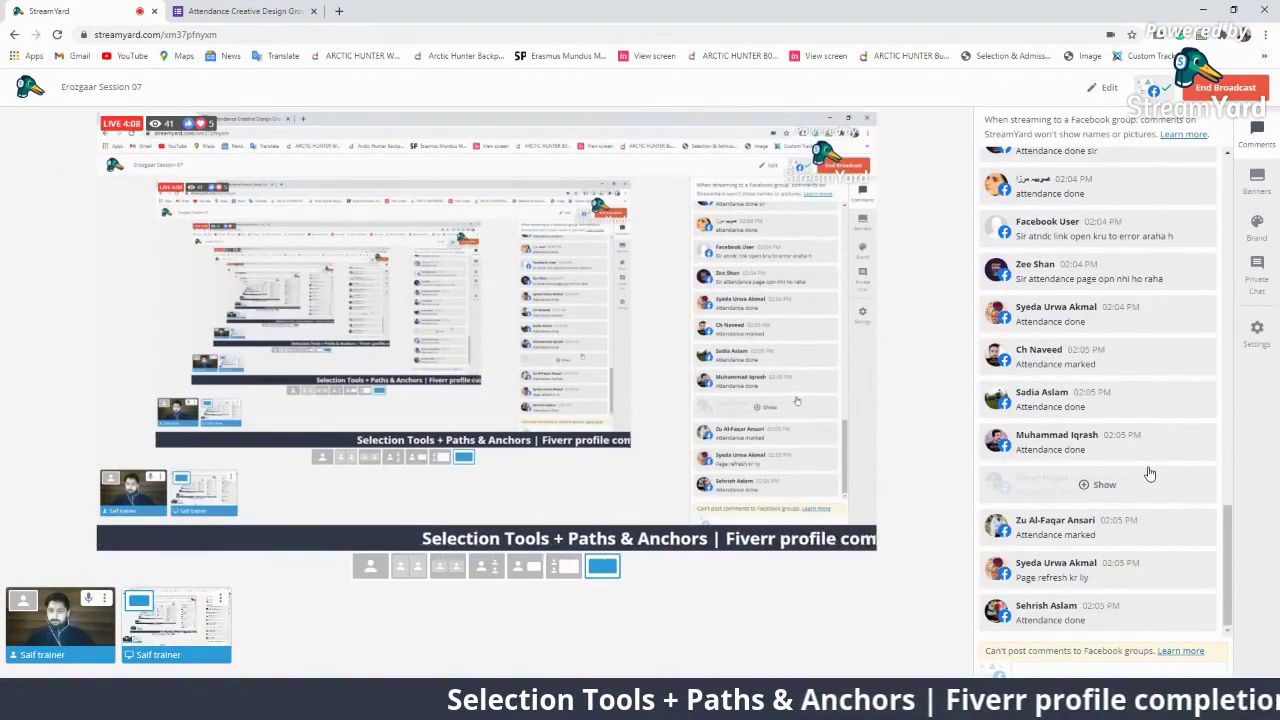
pyautogui.click(1160, 276)
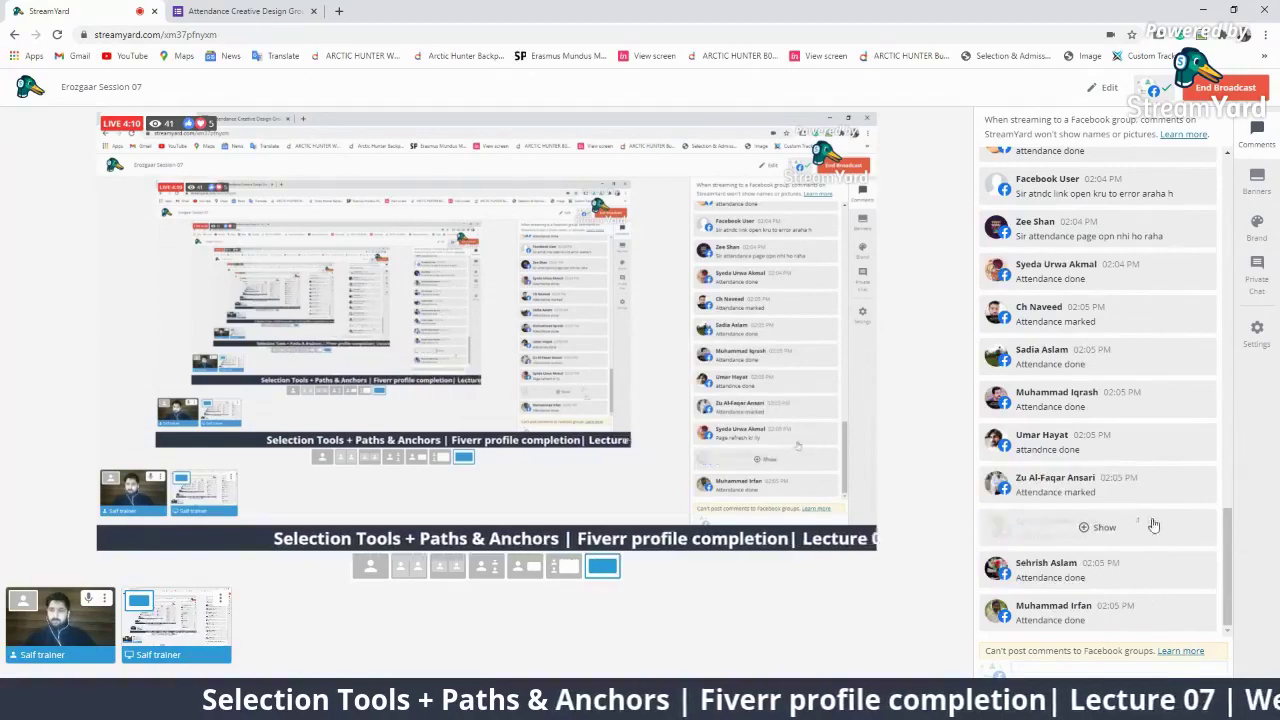
pyautogui.scroll(4, 1193, 580)
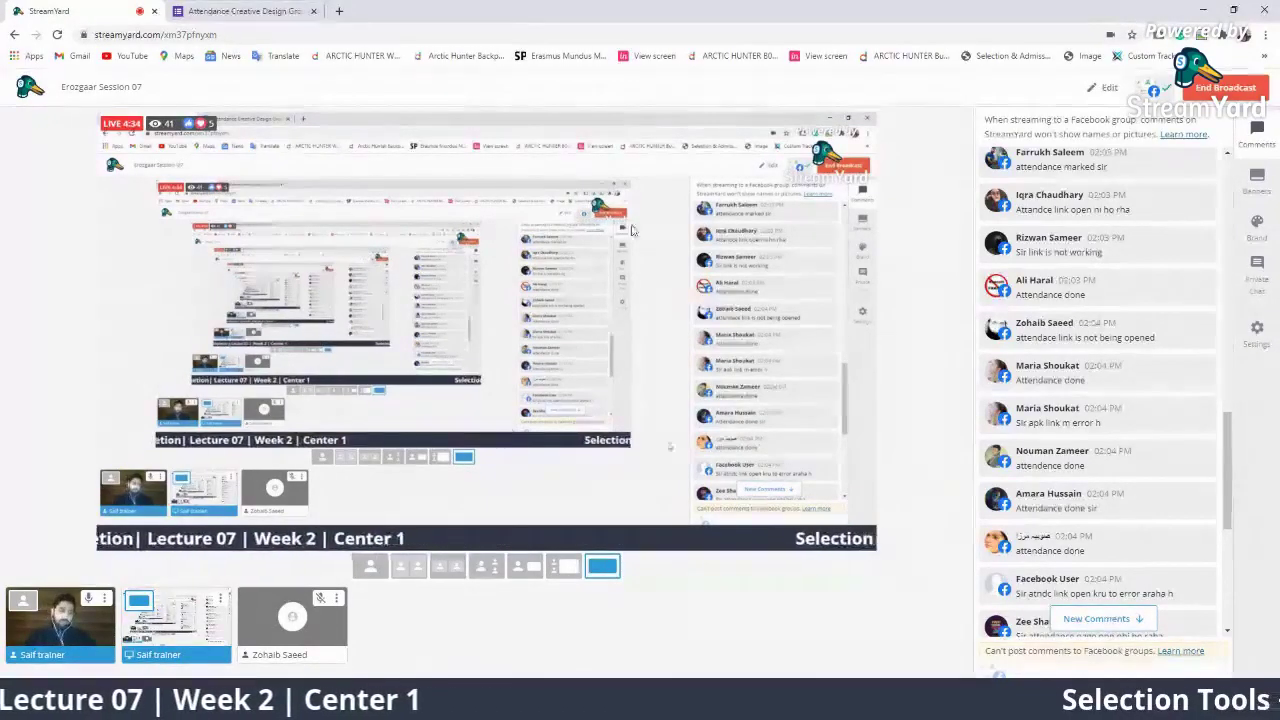
pyautogui.click(305, 621)
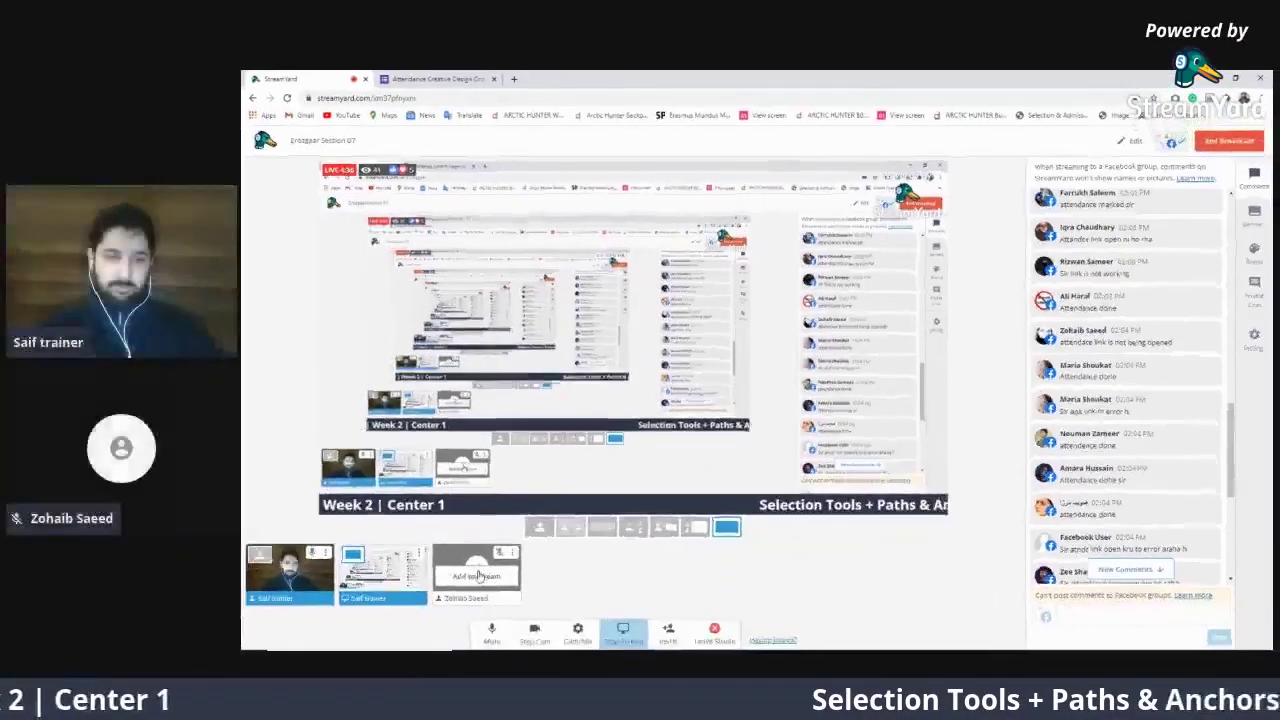
pyautogui.click(728, 526)
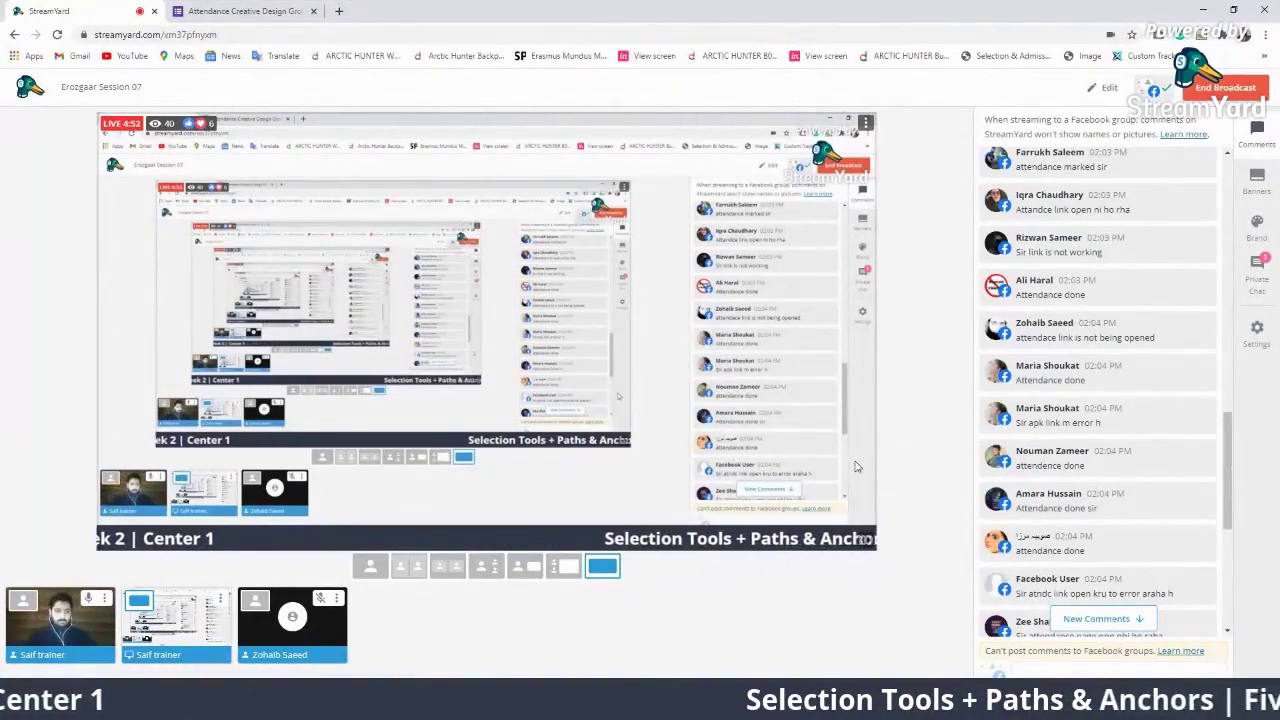
pyautogui.click(1254, 270)
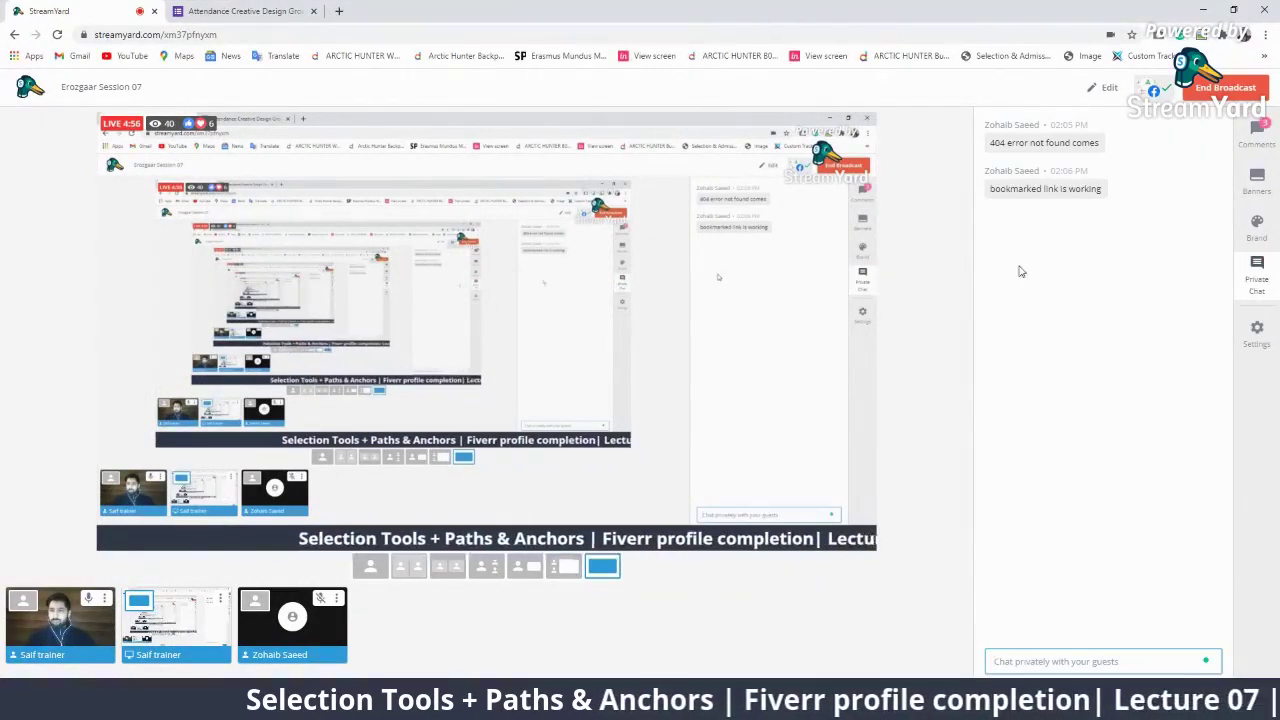
pyautogui.click(1257, 147)
pyautogui.scroll(-5, 1049, 540)
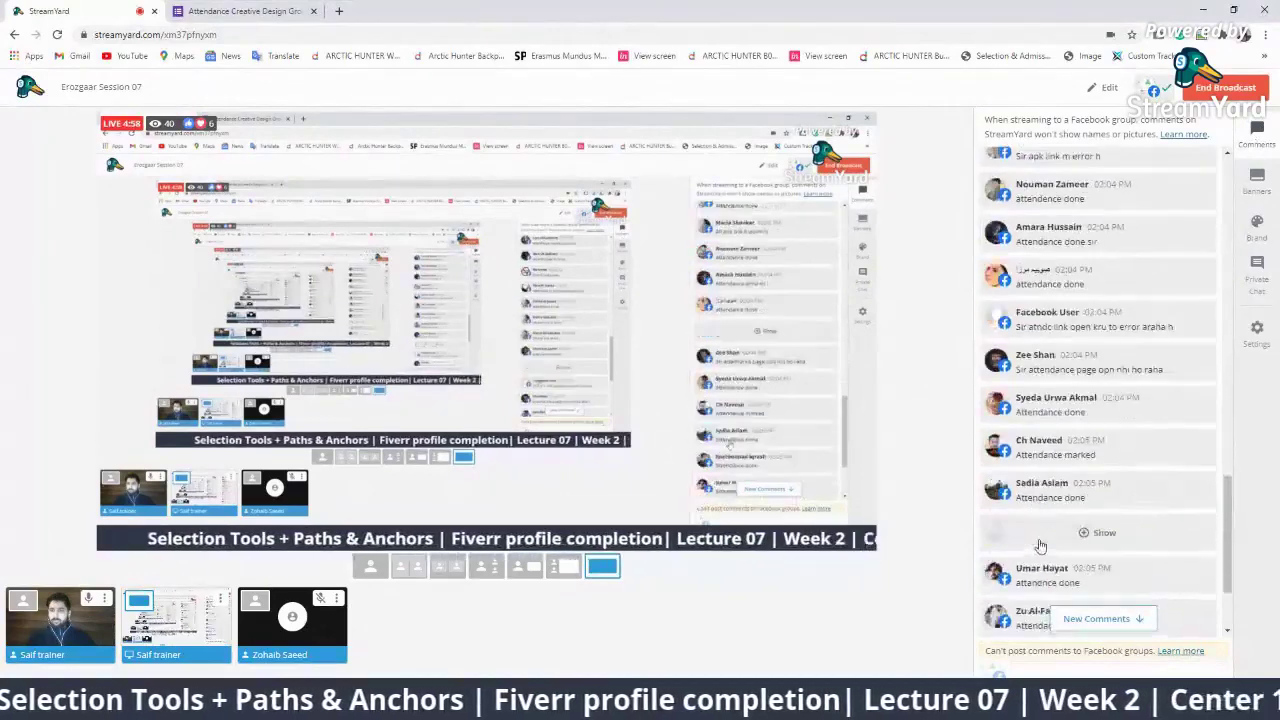
# Select the attendance form's full web address in its browser tab
pyautogui.click(230, 11)
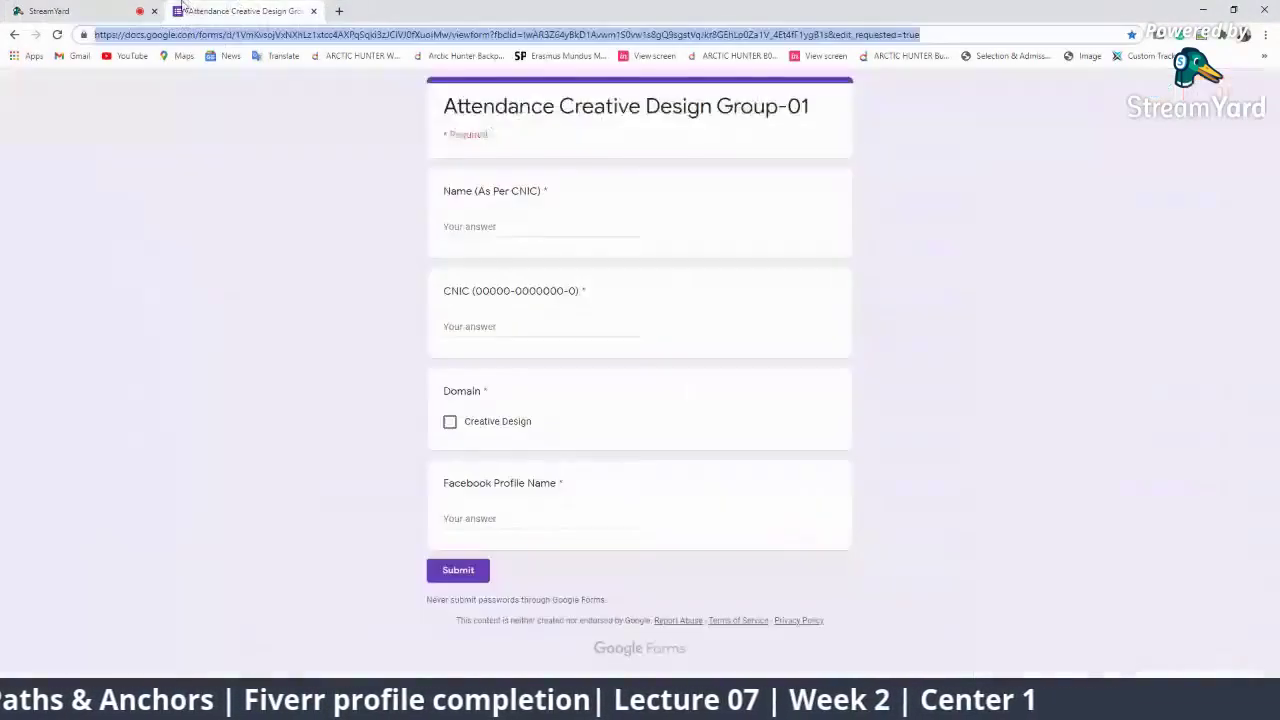
pyautogui.tripleClick(953, 35)
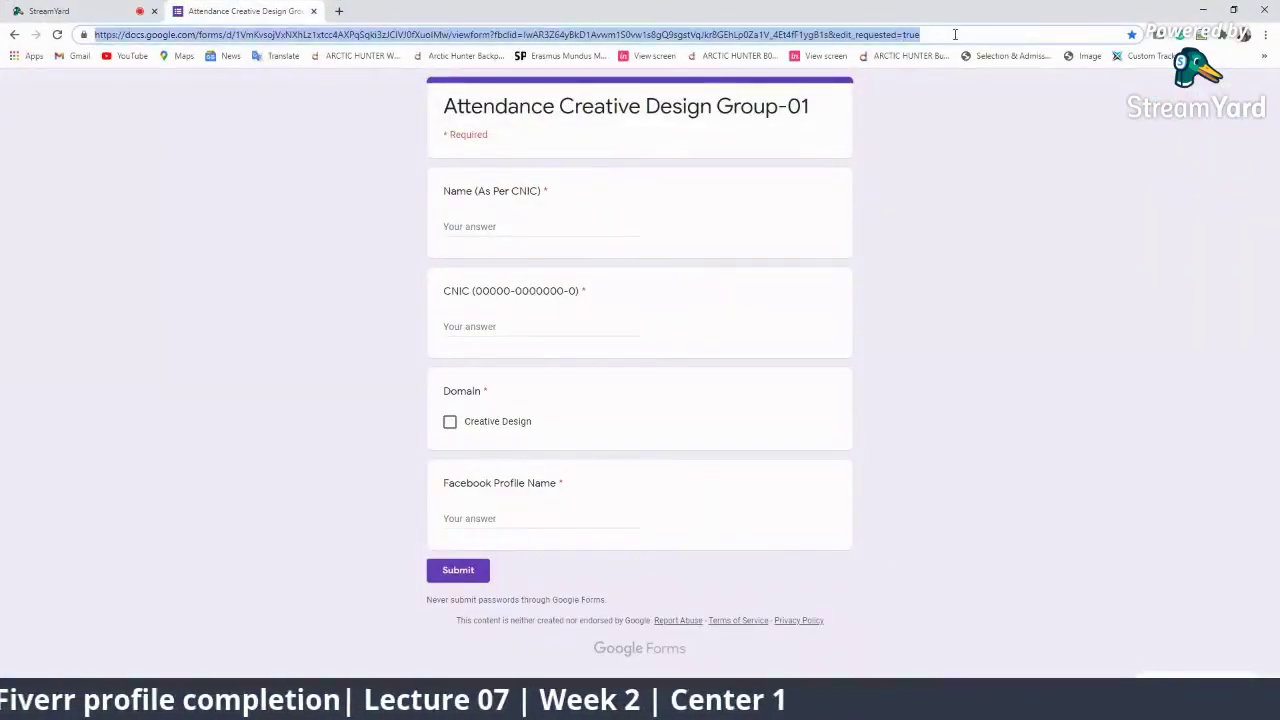
pyautogui.tripleClick(957, 35)
# Replace the old description link with the copied attendance-form link, add a blank line, and save
pyautogui.click(10, 8)
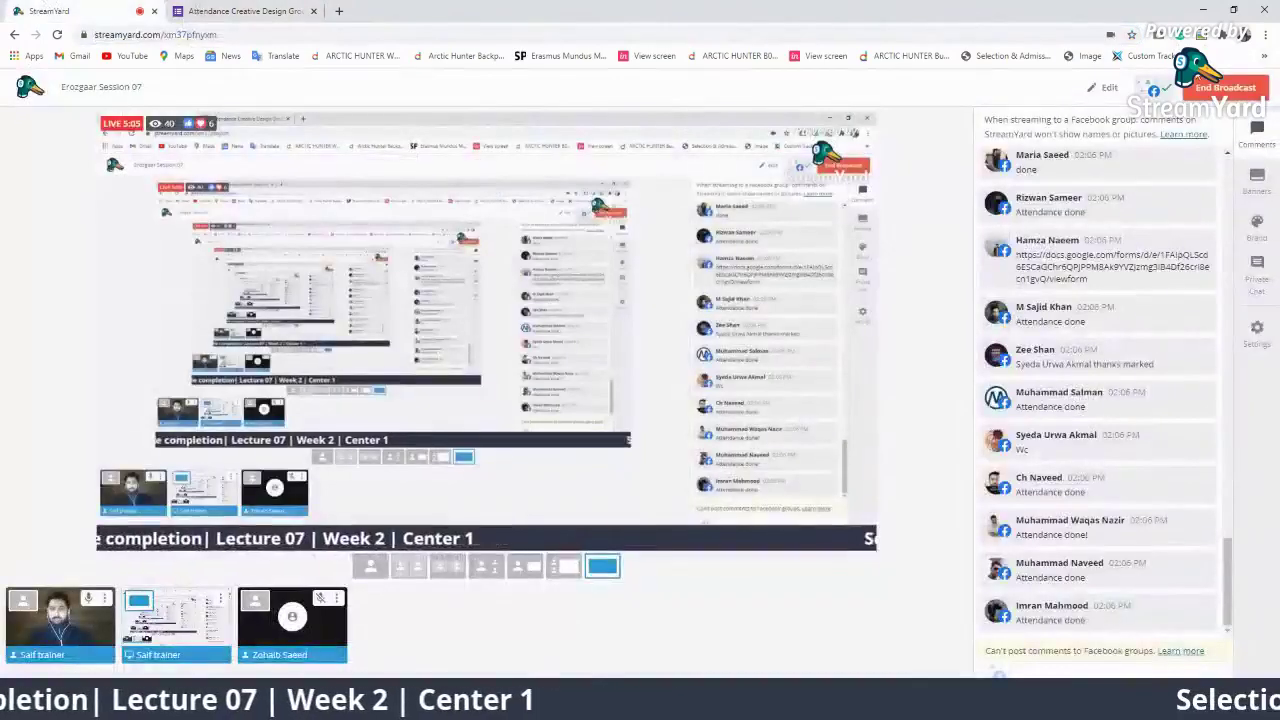
pyautogui.click(1110, 88)
pyautogui.click(622, 396)
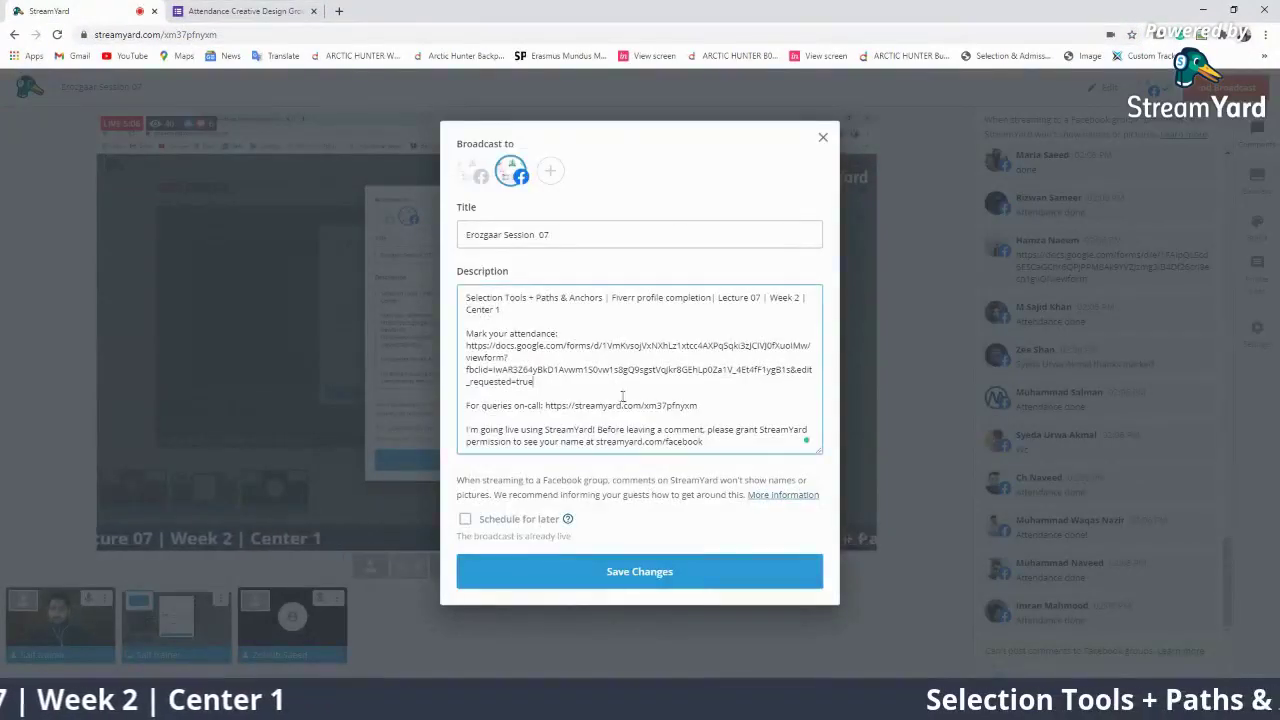
pyautogui.moveTo(492, 371); pyautogui.dragTo(466, 348)
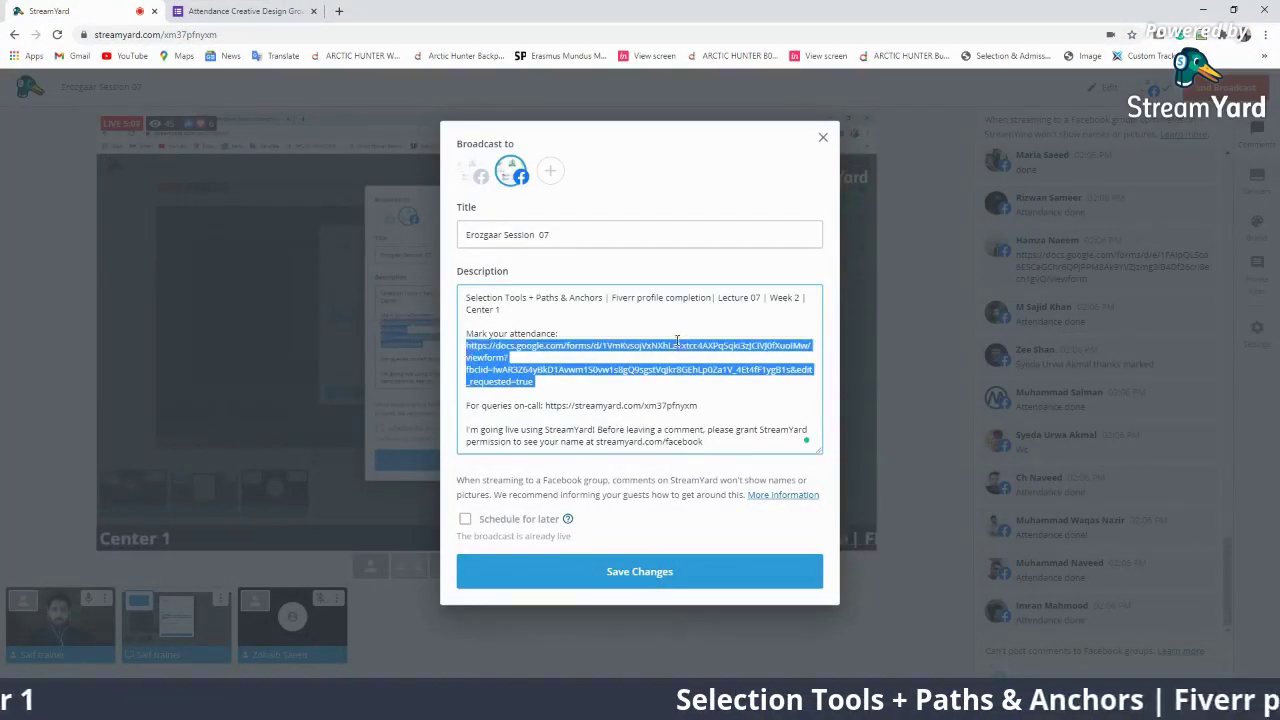
pyautogui.press('Return')
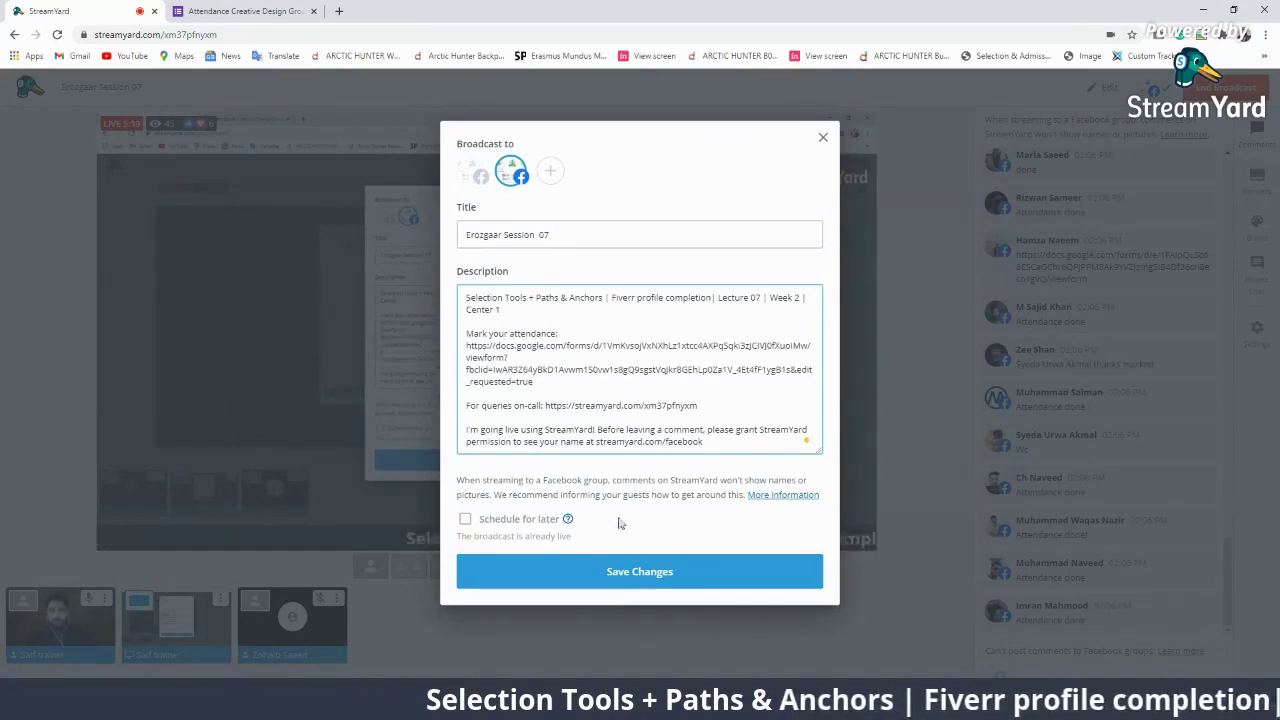
pyautogui.click(650, 569)
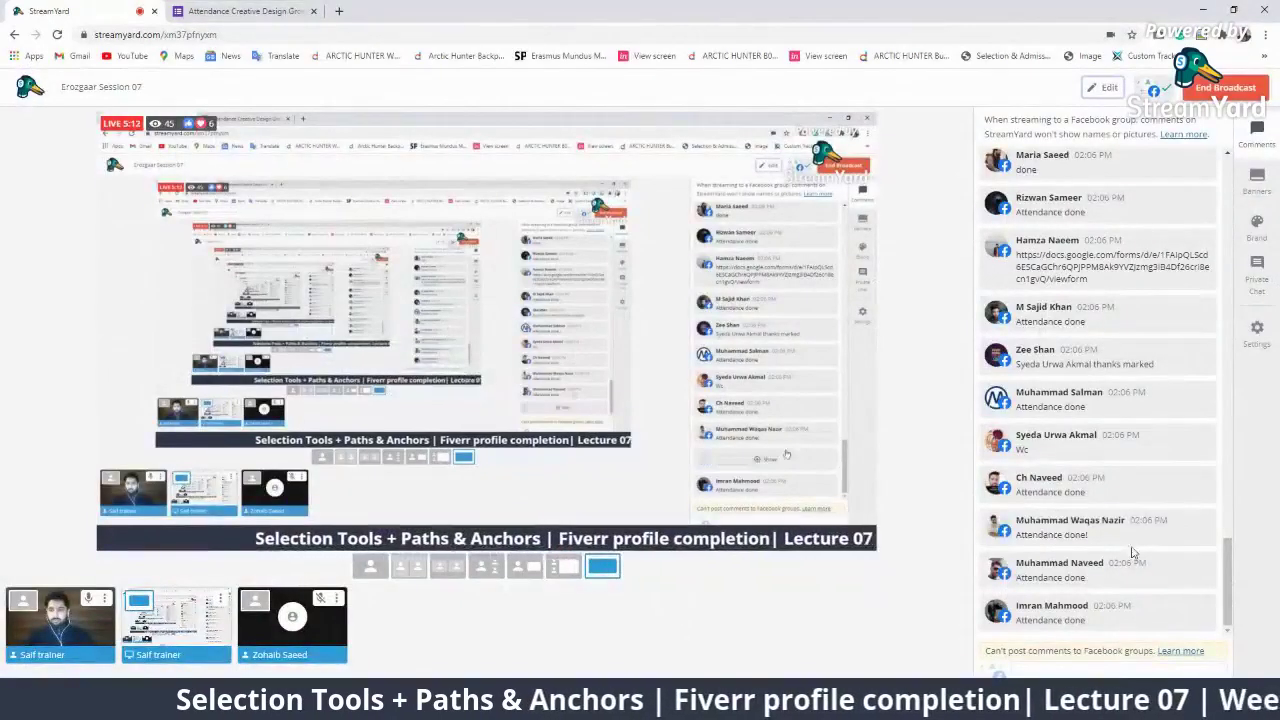
# Load facebook.com in a new browser tab and scroll the group page
pyautogui.click(339, 11)
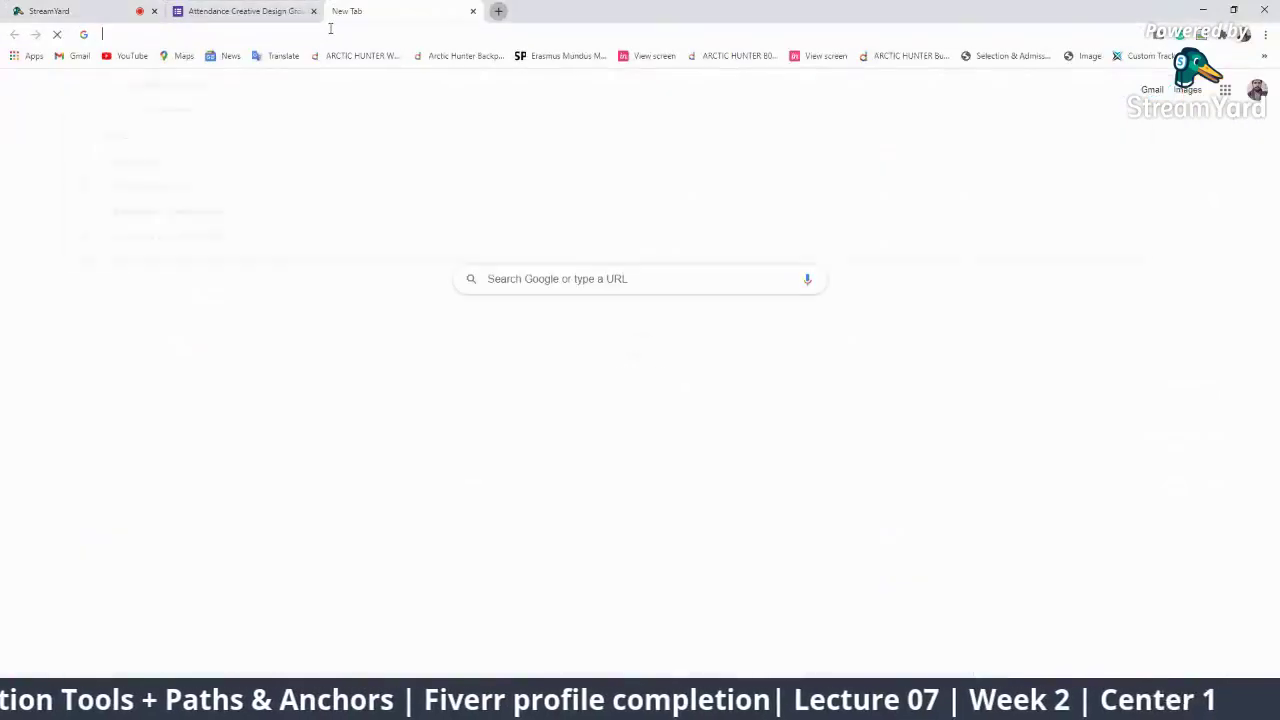
pyautogui.click(330, 30)
pyautogui.write('fac')
pyautogui.press('Return')
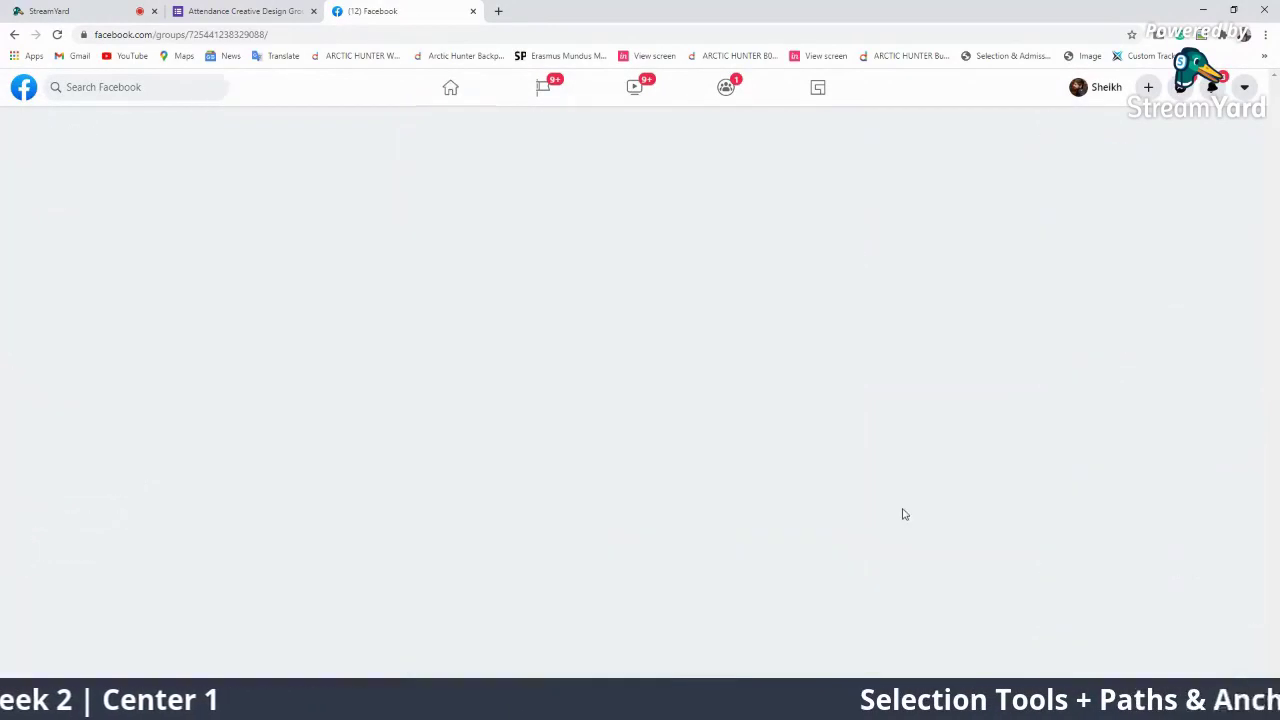
pyautogui.scroll(-15, 587, 390)
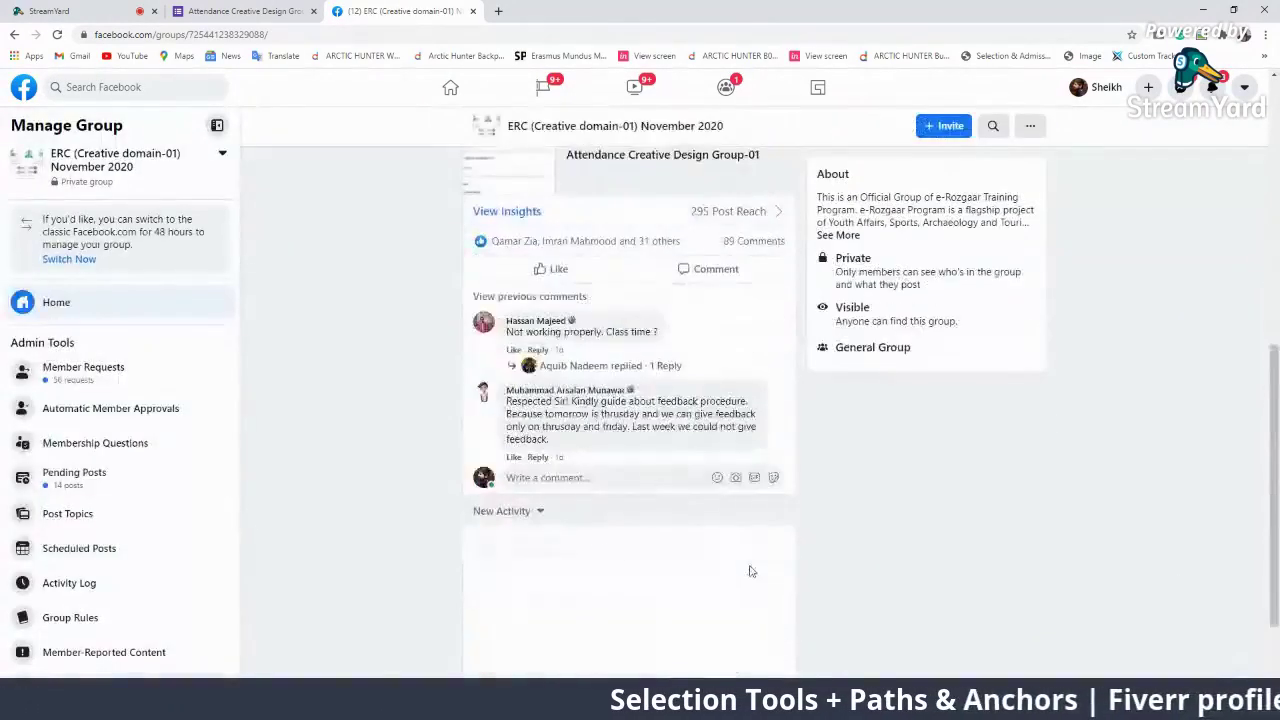
pyautogui.scroll(7, 751, 570)
pyautogui.scroll(3, 727, 570)
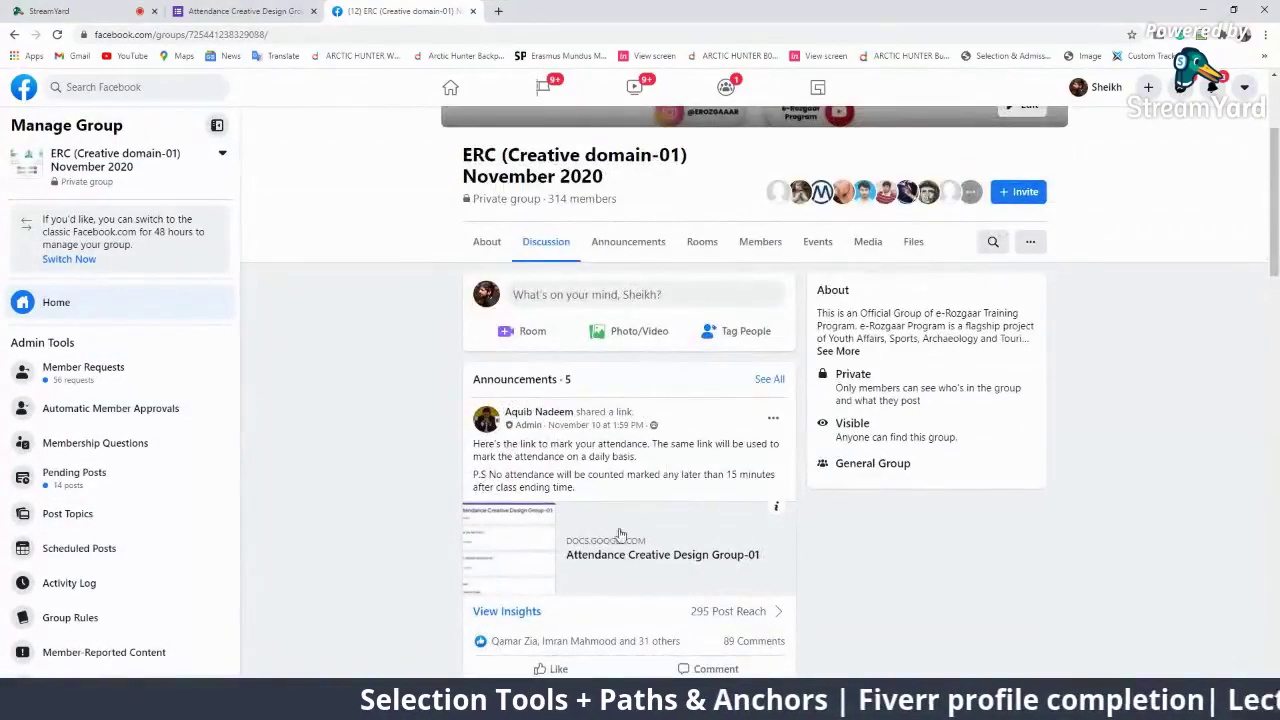
# Open the group's attendance form link in a new tab and check it
pyautogui.rightClick(608, 566)
pyautogui.click(645, 576)
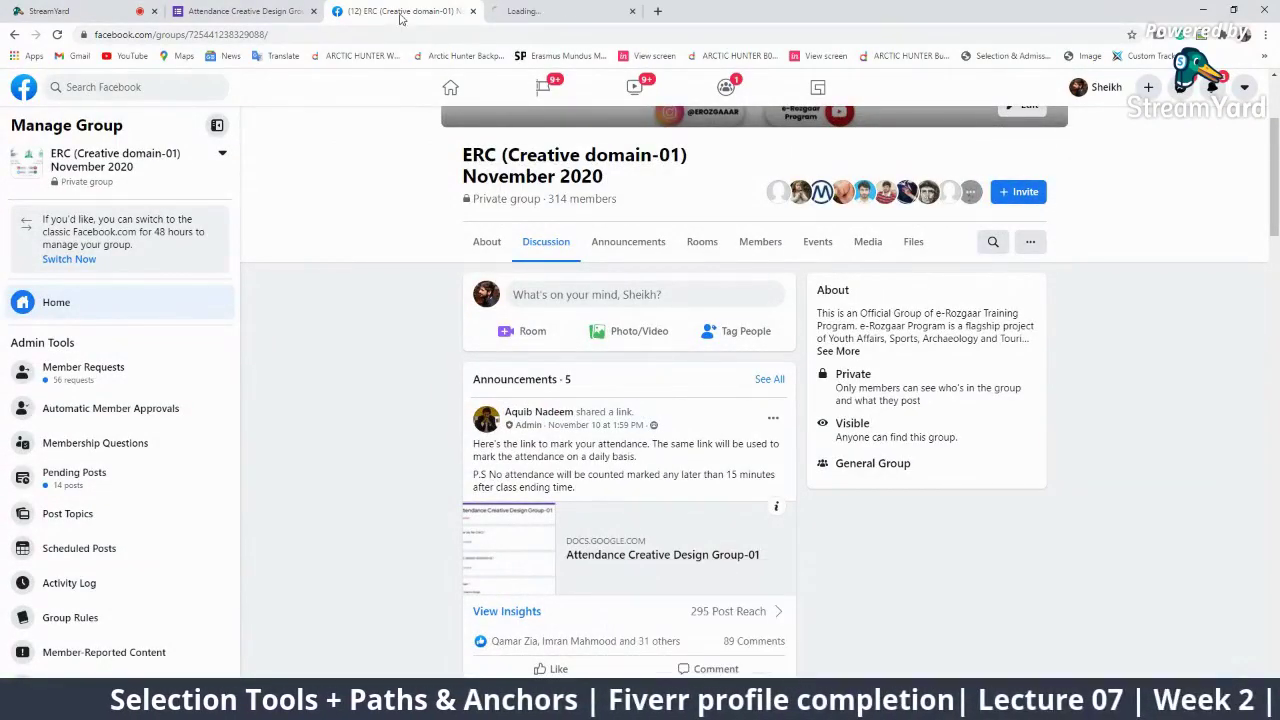
pyautogui.click(560, 10)
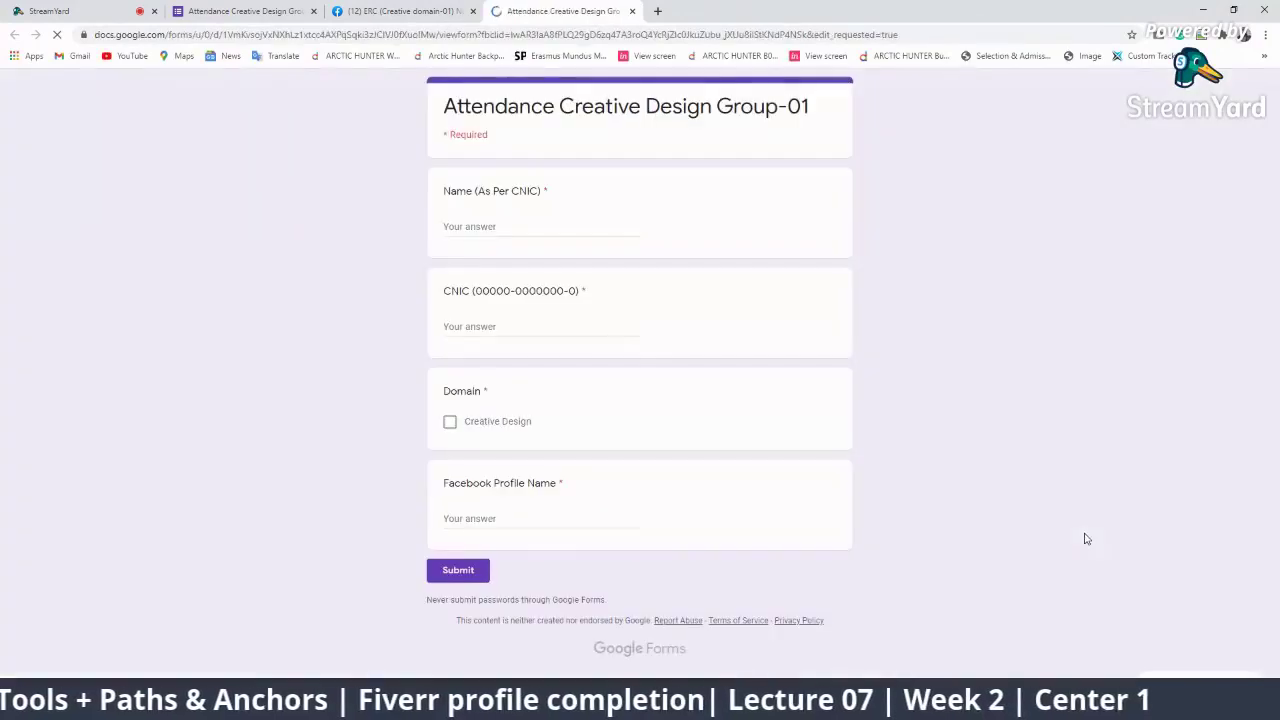
pyautogui.click(468, 8)
# Post the attendance-form link as a comment on the live video, then return to StreamYard
pyautogui.scroll(-10, 563, 197)
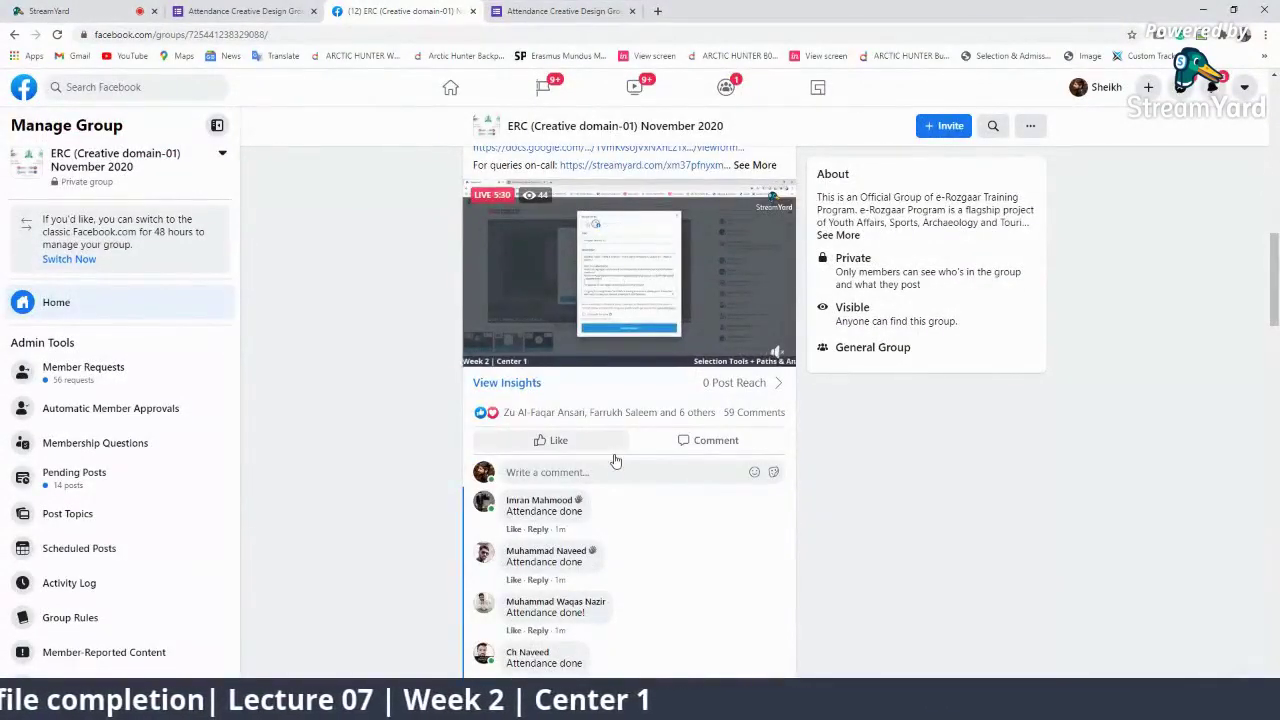
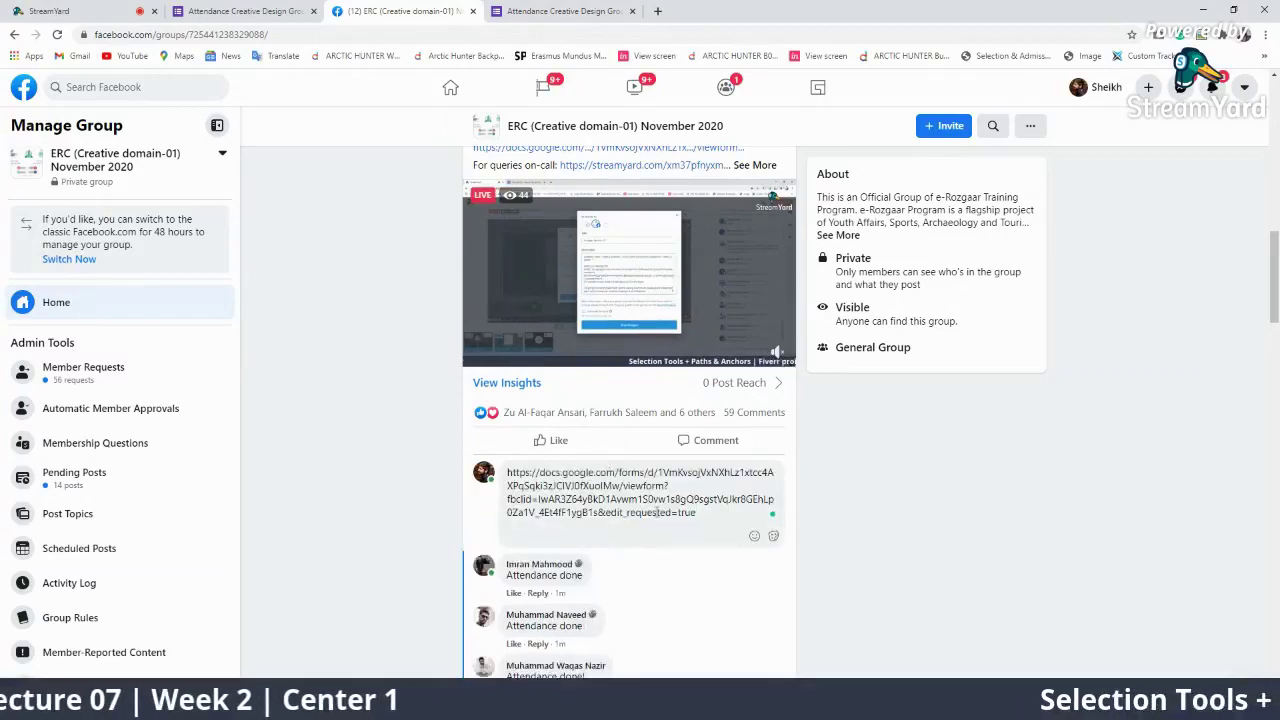
pyautogui.press('Return')
pyautogui.click(118, 14)
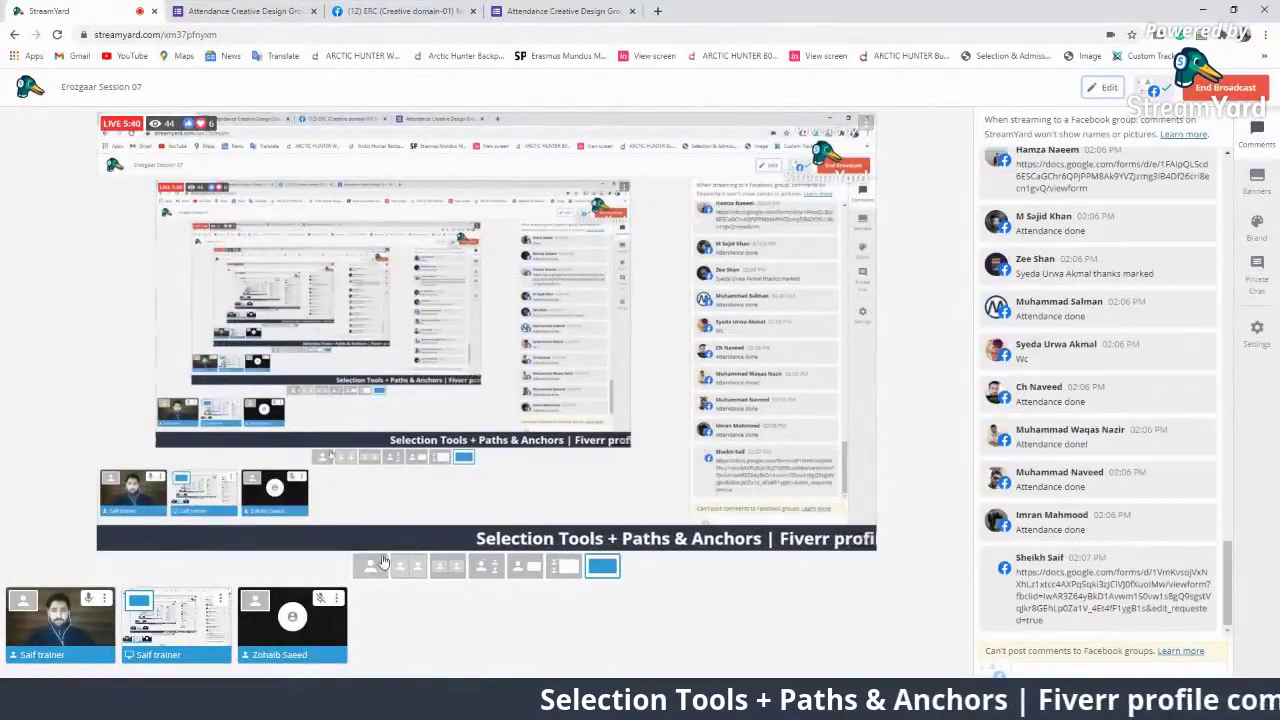
# Kick the muted guest from the studio via the thumbnail's options and confirm Kick Guest
pyautogui.moveTo(294, 628)
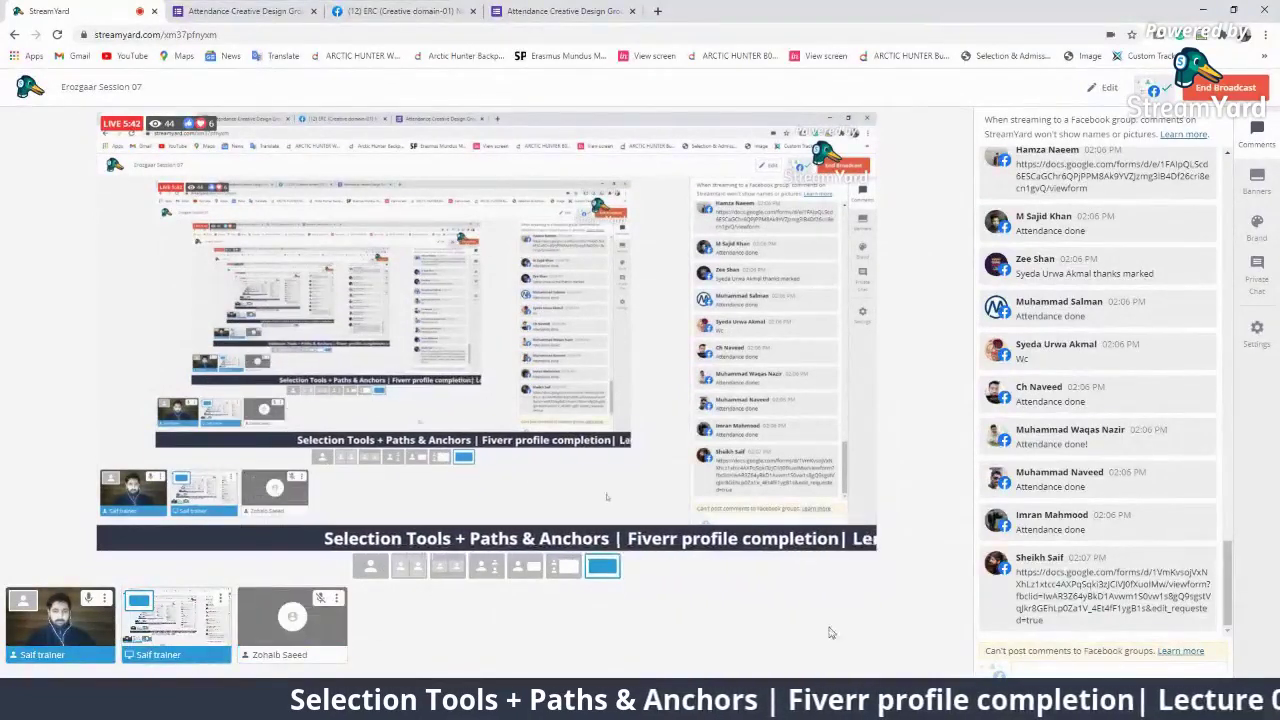
pyautogui.click(337, 598)
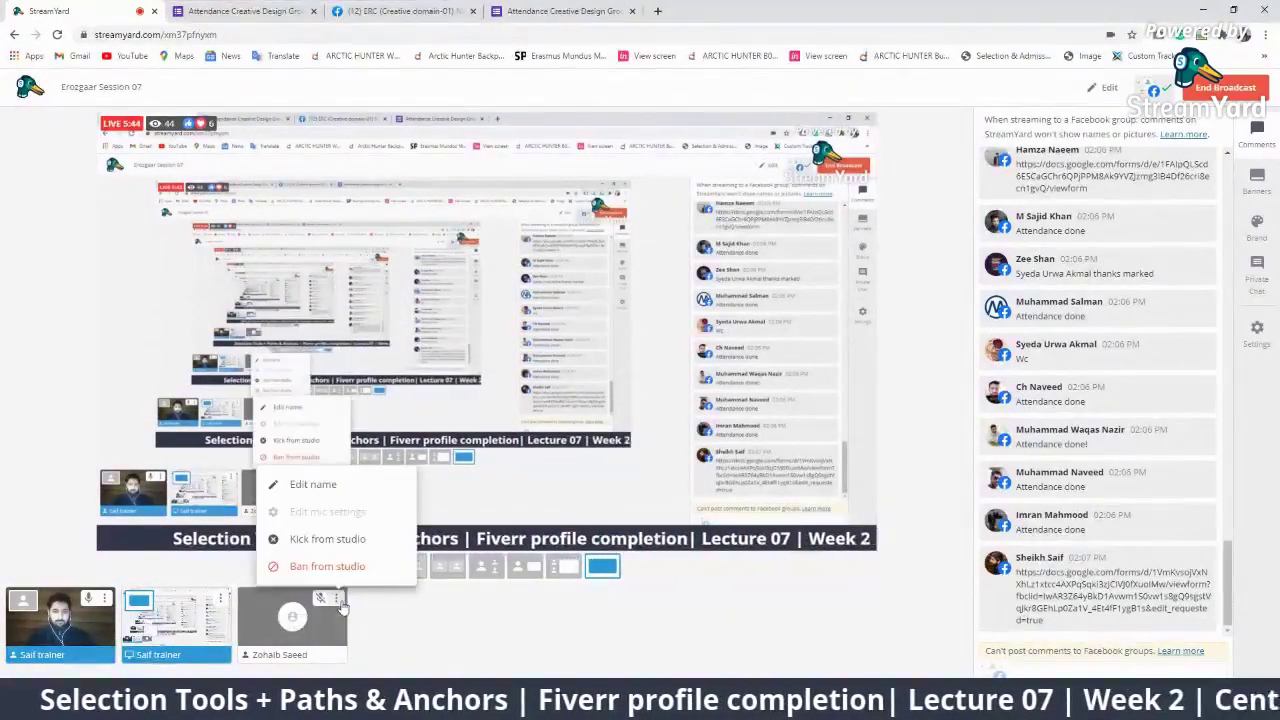
pyautogui.click(327, 539)
pyautogui.click(688, 440)
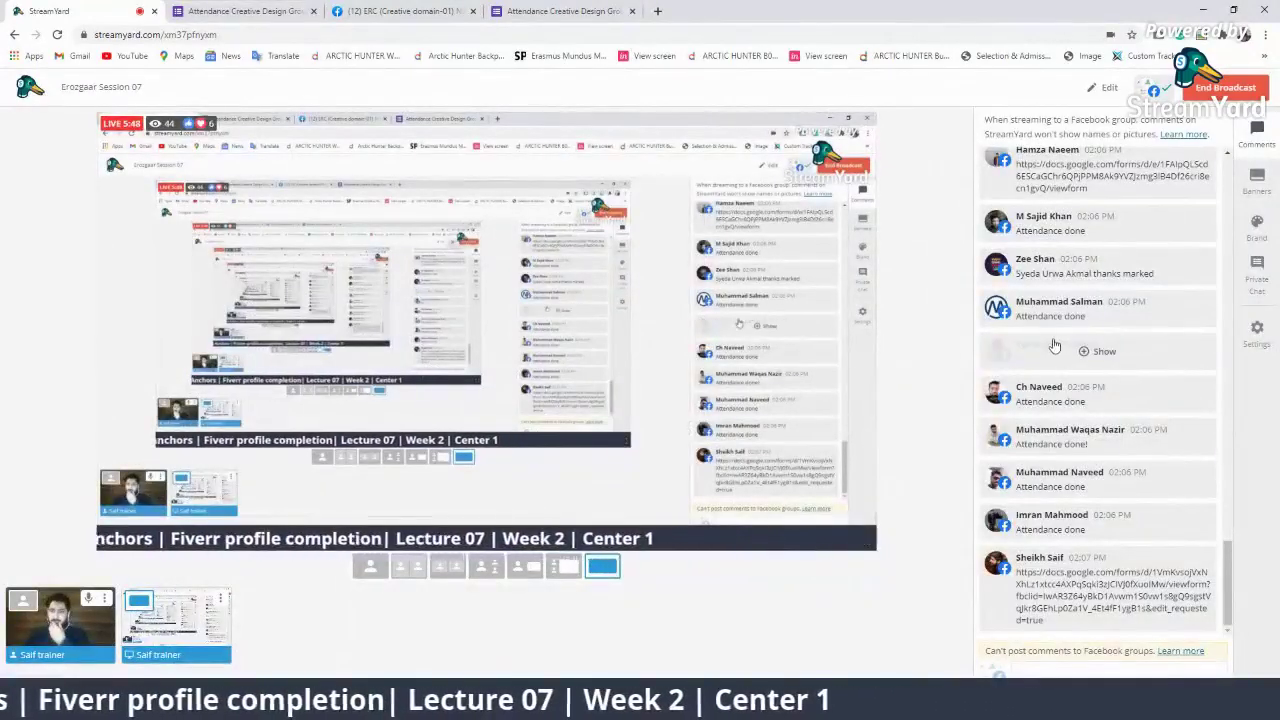
pyautogui.scroll(1, 1112, 453)
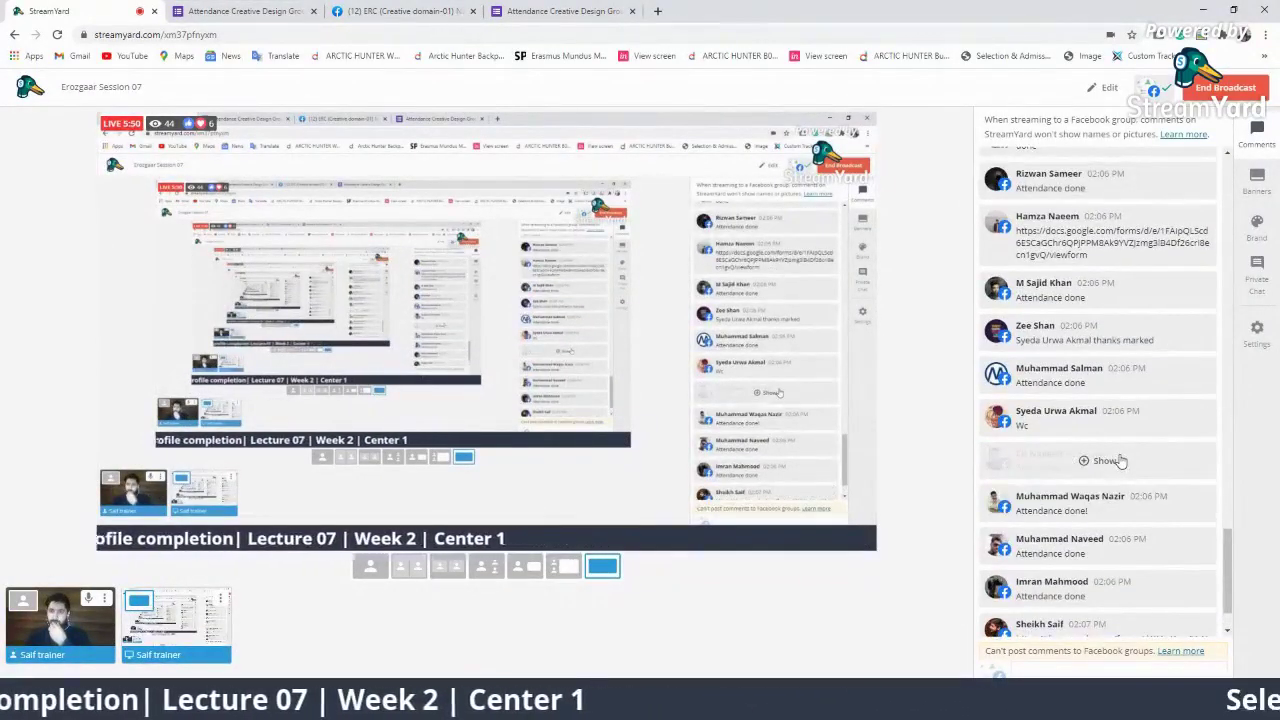
pyautogui.scroll(-1, 1120, 461)
pyautogui.scroll(4, 1192, 467)
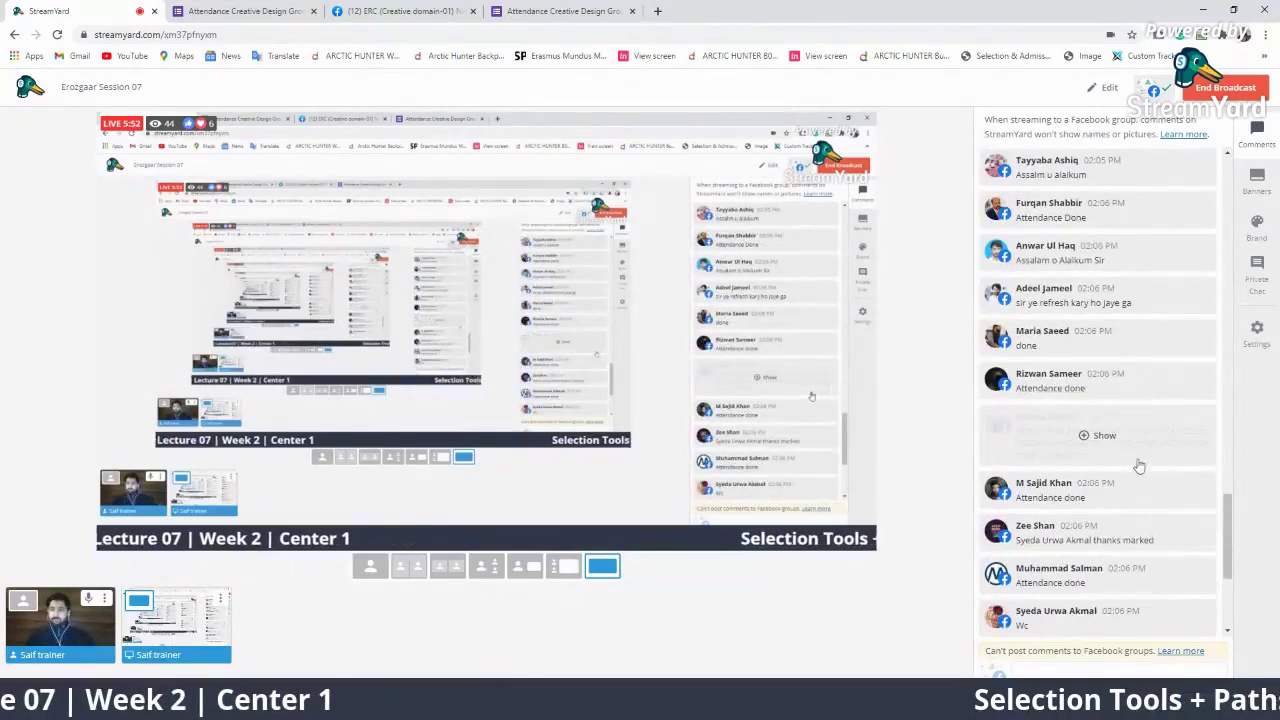
pyautogui.scroll(-3, 1118, 462)
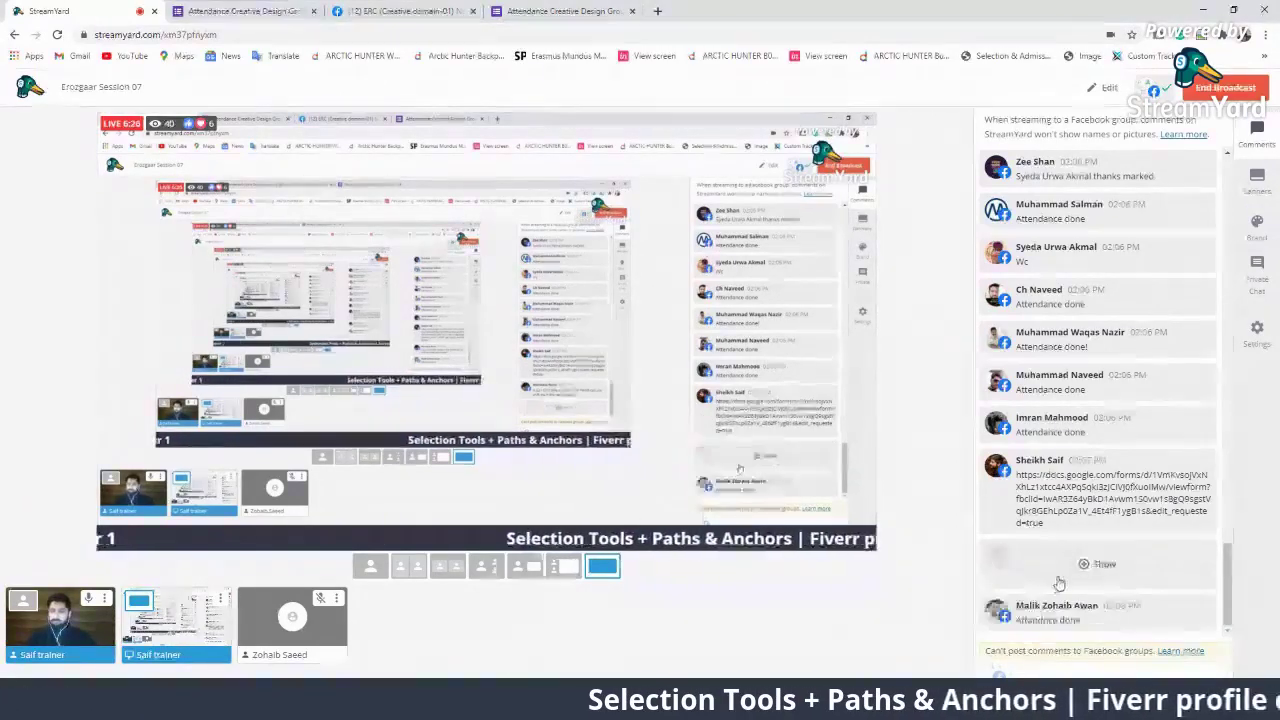
# Show the viewer's course-shift question on stream, then hide it again
pyautogui.click(1060, 563)
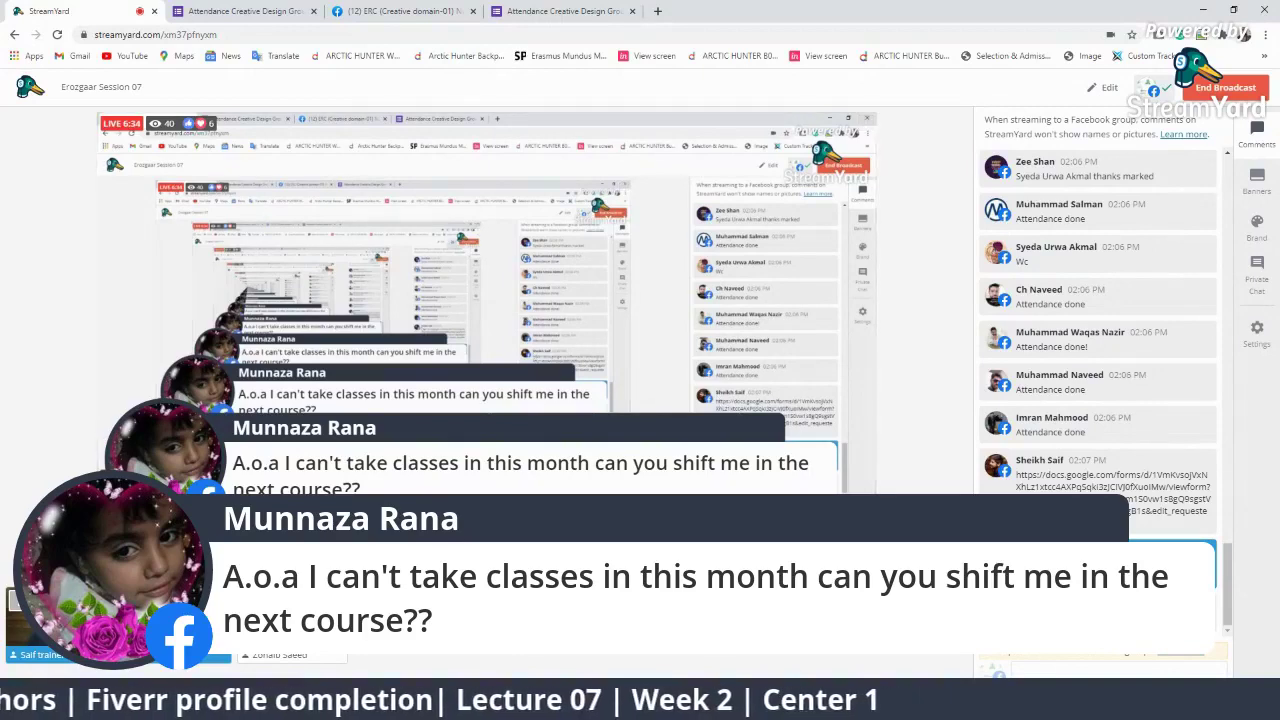
pyautogui.moveTo(1166, 478)
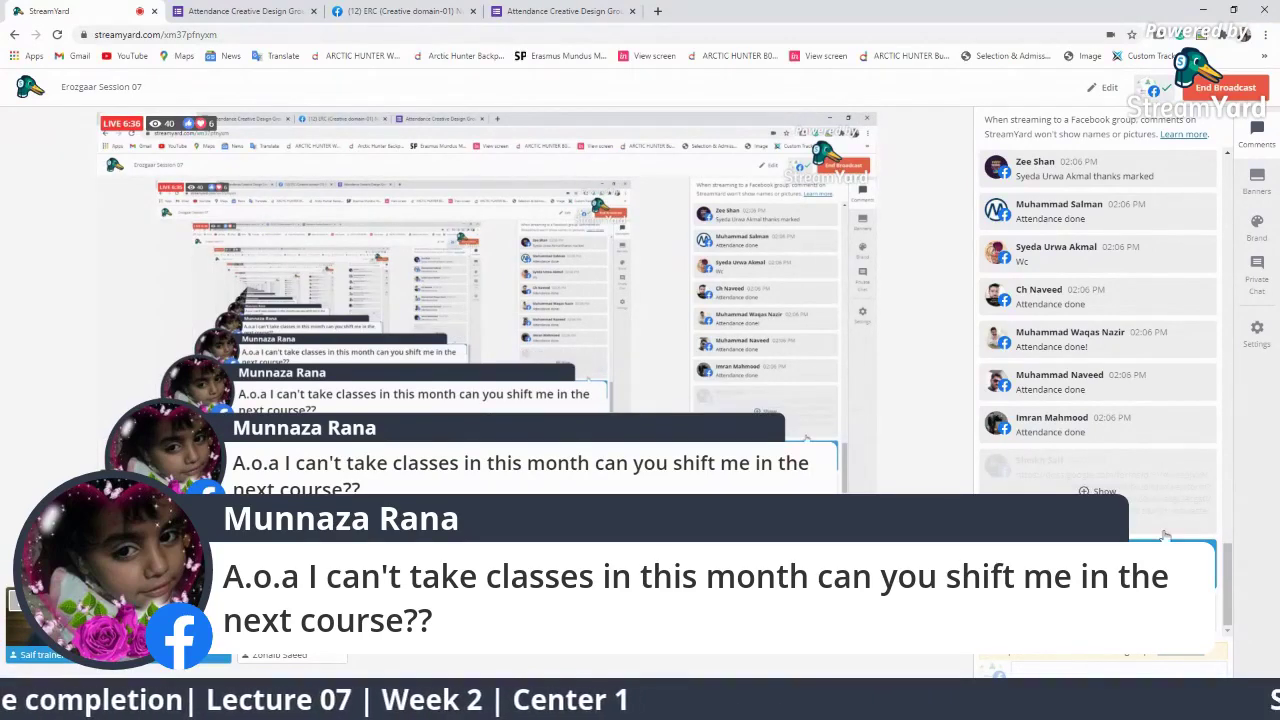
pyautogui.click(1137, 563)
pyautogui.scroll(2, 1127, 475)
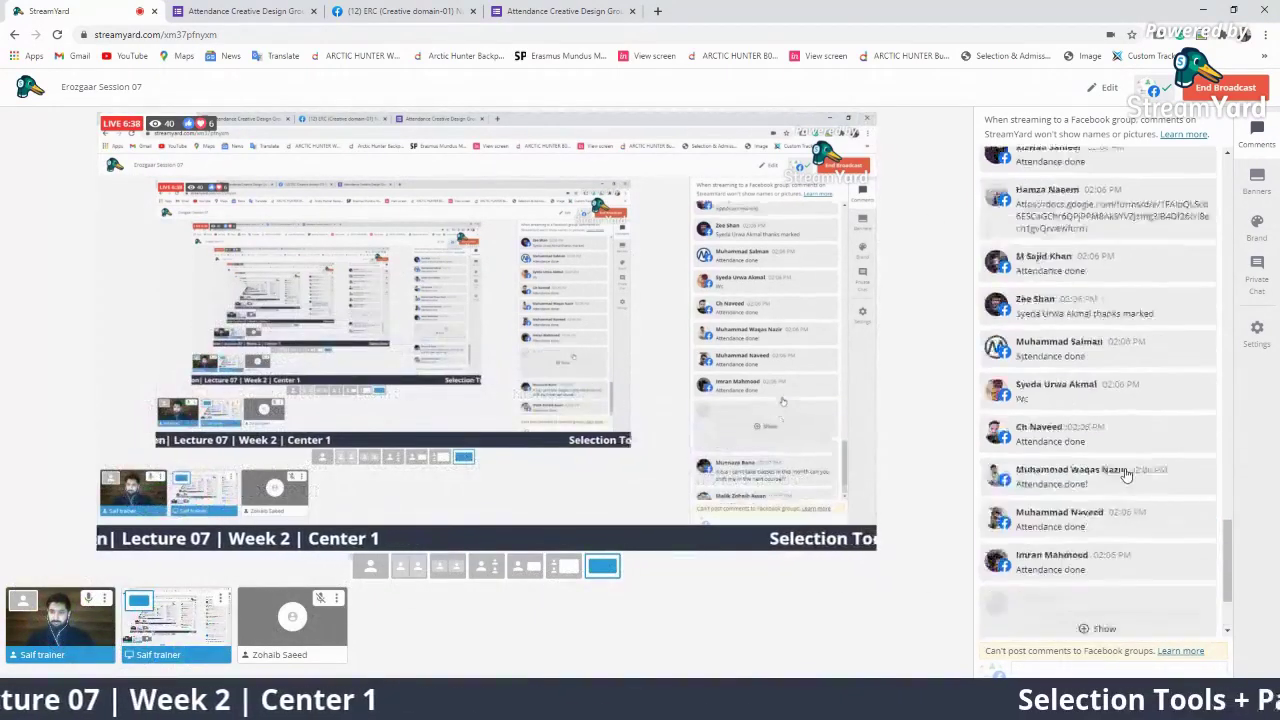
pyautogui.scroll(5, 1127, 475)
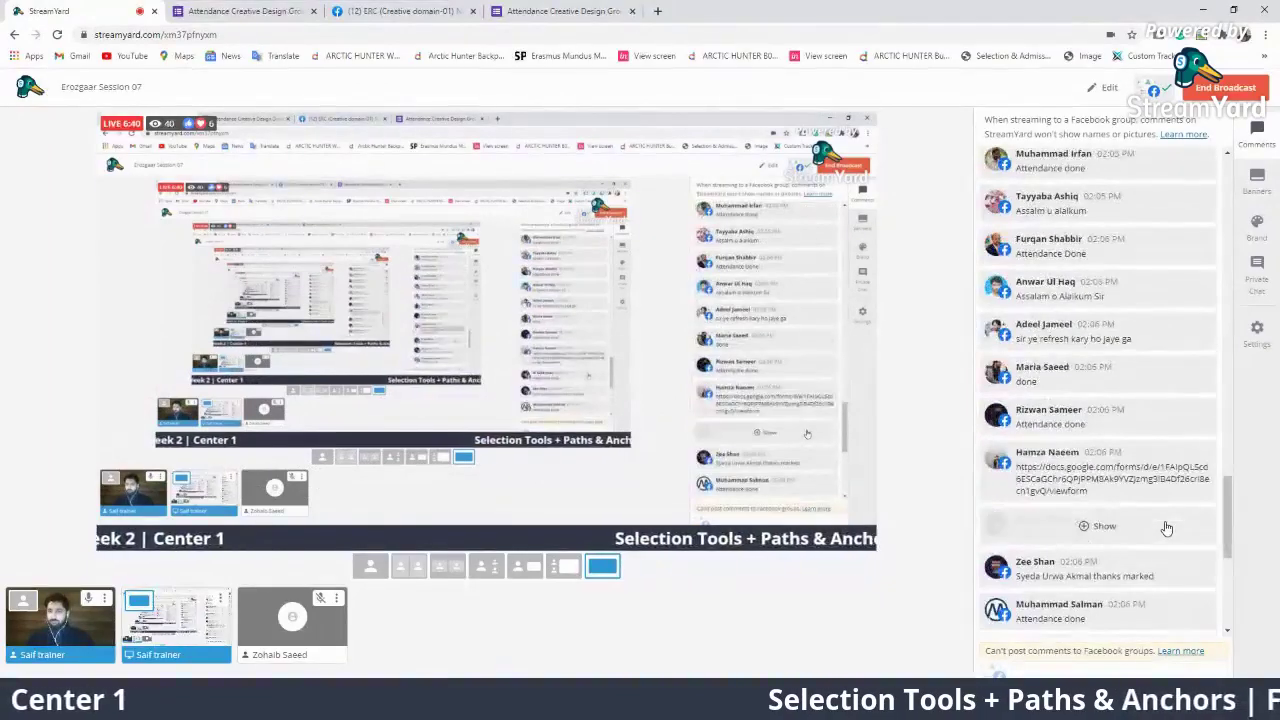
pyautogui.scroll(8, 1166, 527)
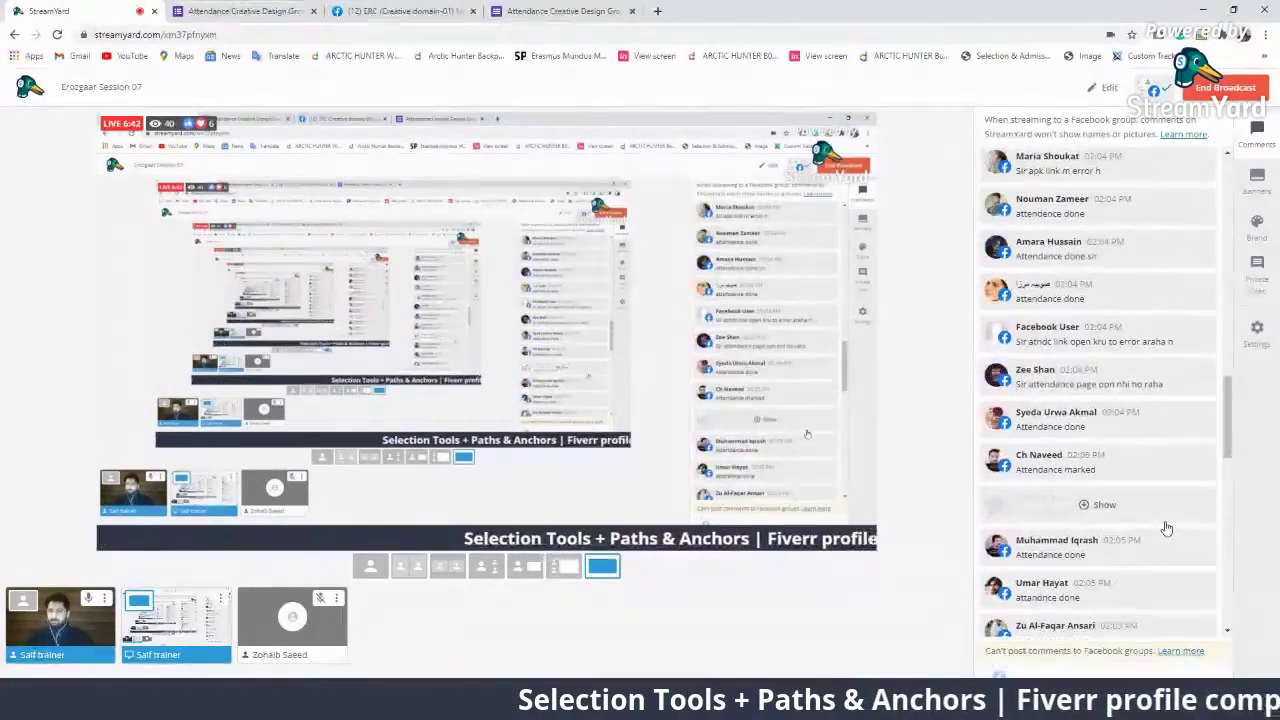
pyautogui.scroll(-5, 1166, 527)
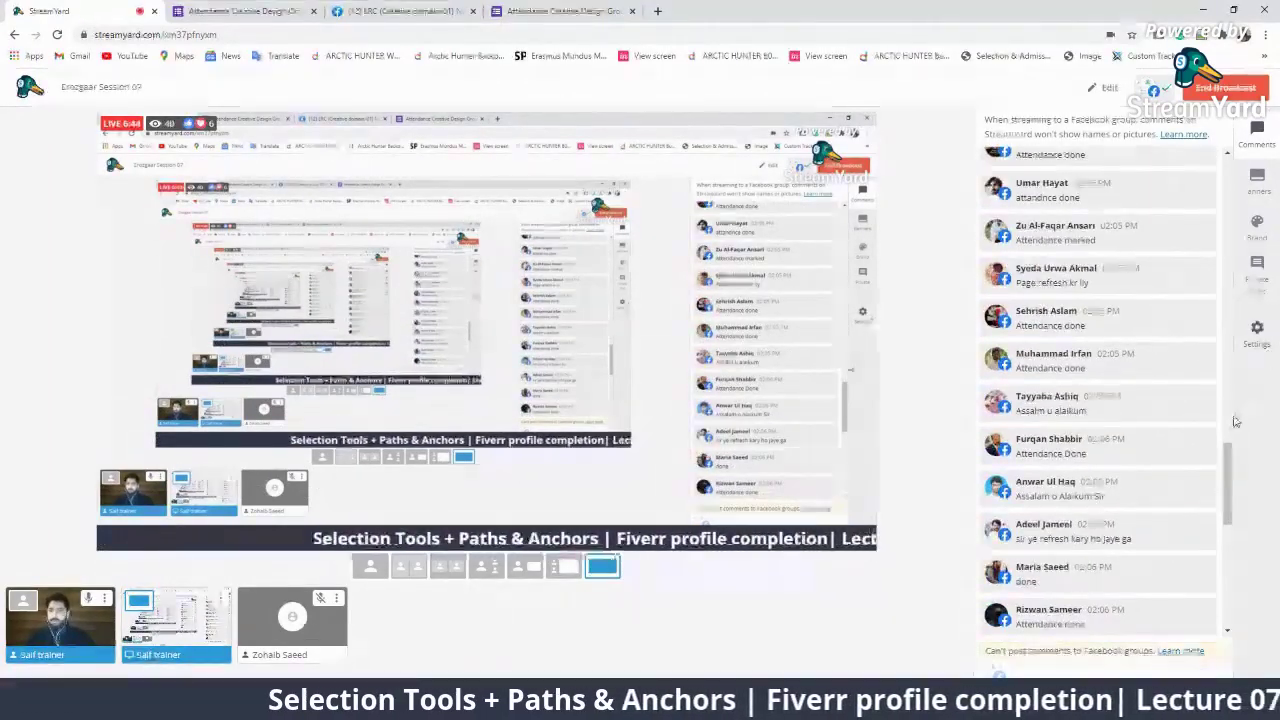
pyautogui.scroll(-15, 1236, 422)
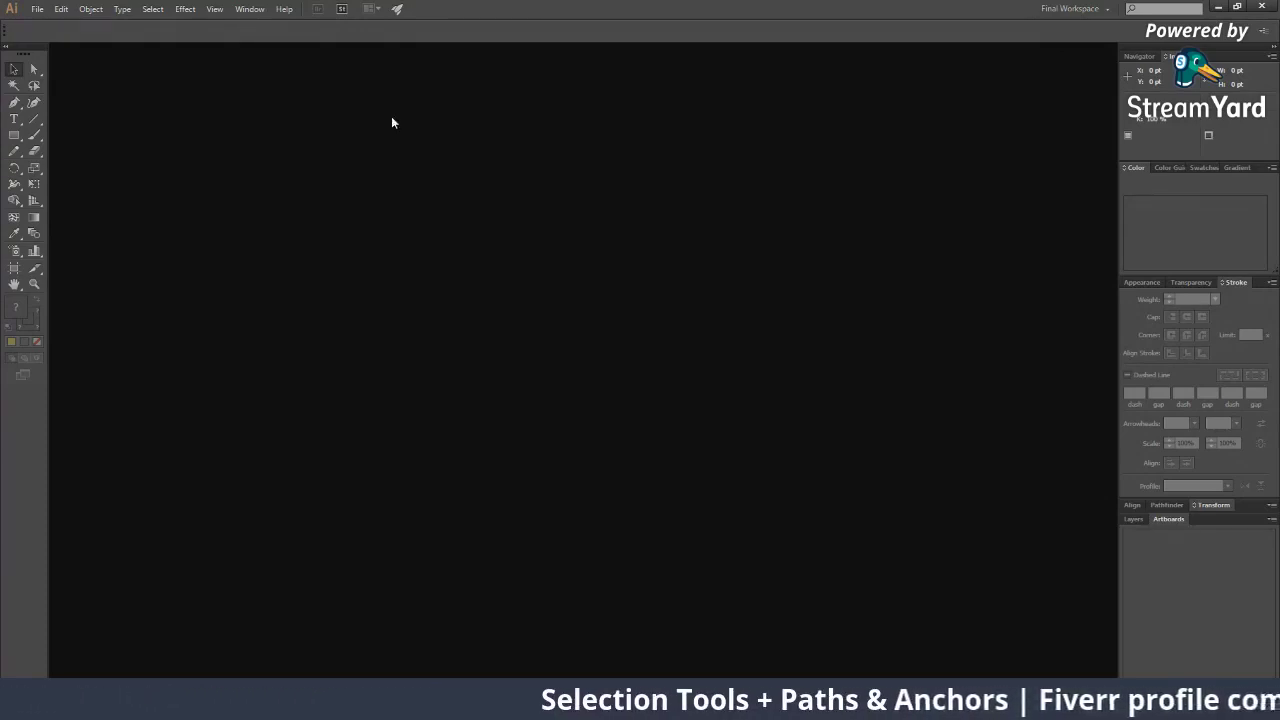
# In New Document, try the Web profile, set raster effects to High (300 ppi), then return to Print
pyautogui.click(36, 12)
pyautogui.click(43, 25)
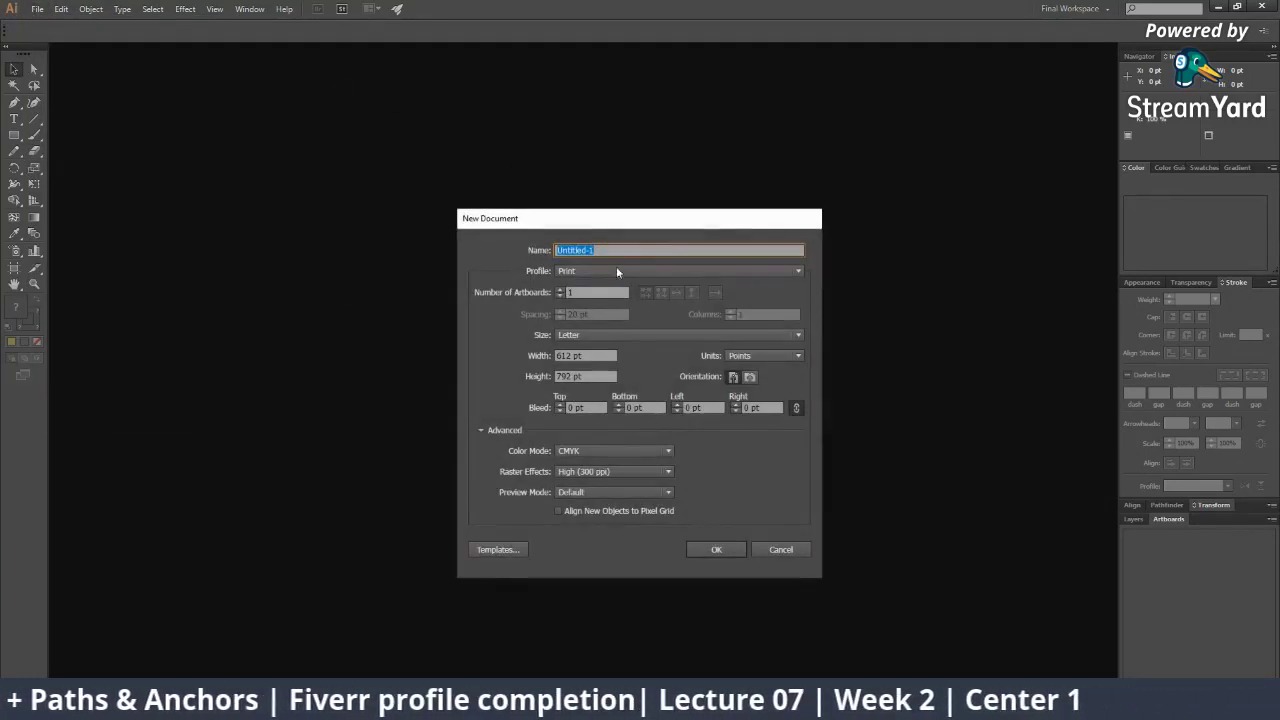
pyautogui.click(620, 271)
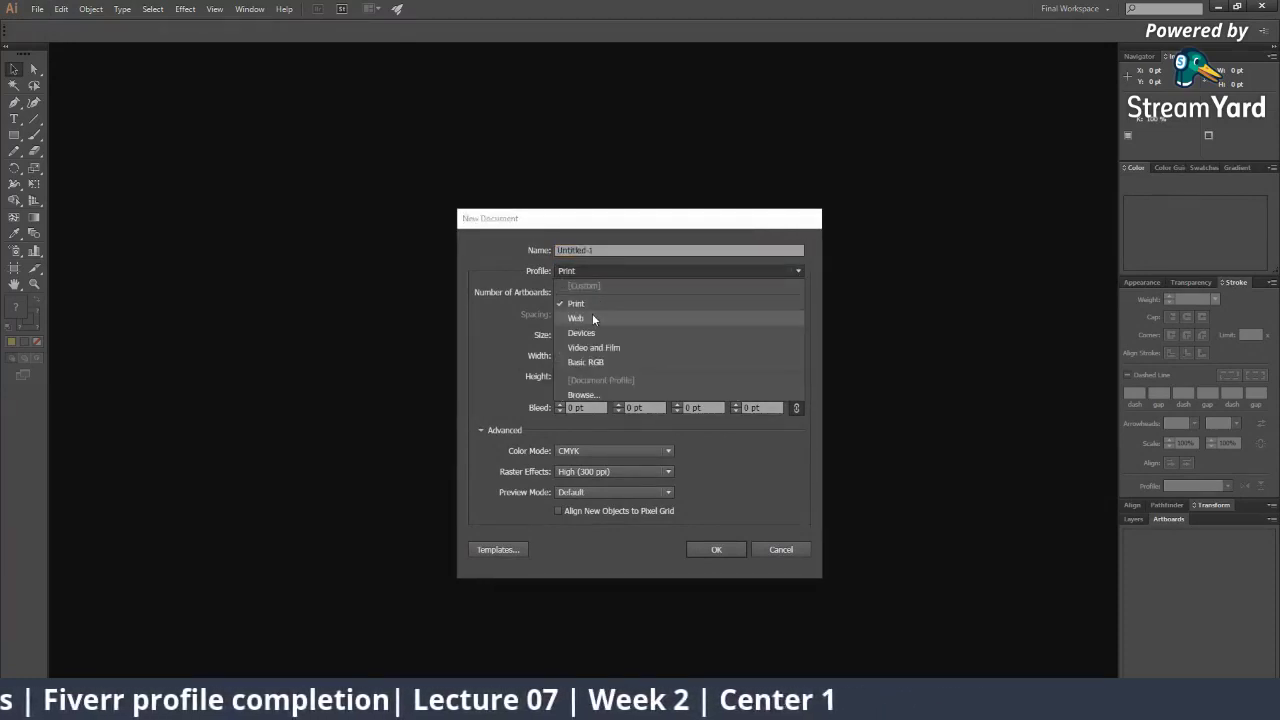
pyautogui.click(592, 318)
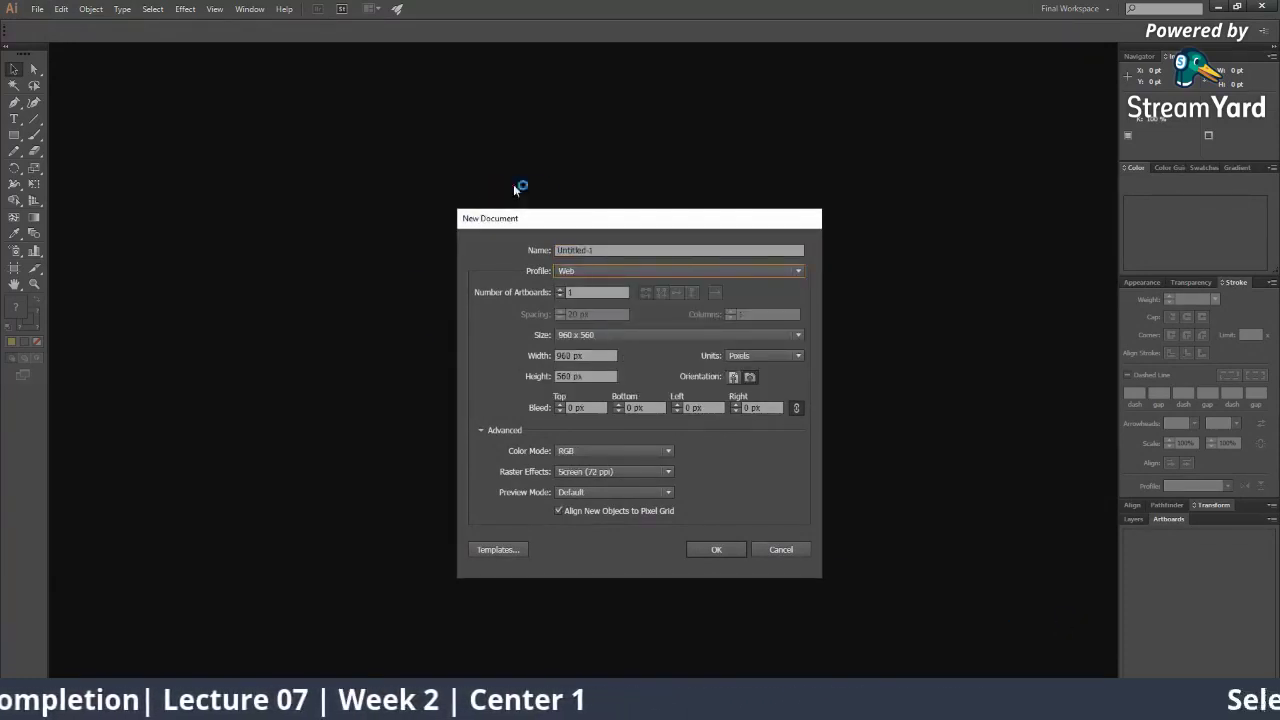
pyautogui.click(660, 270)
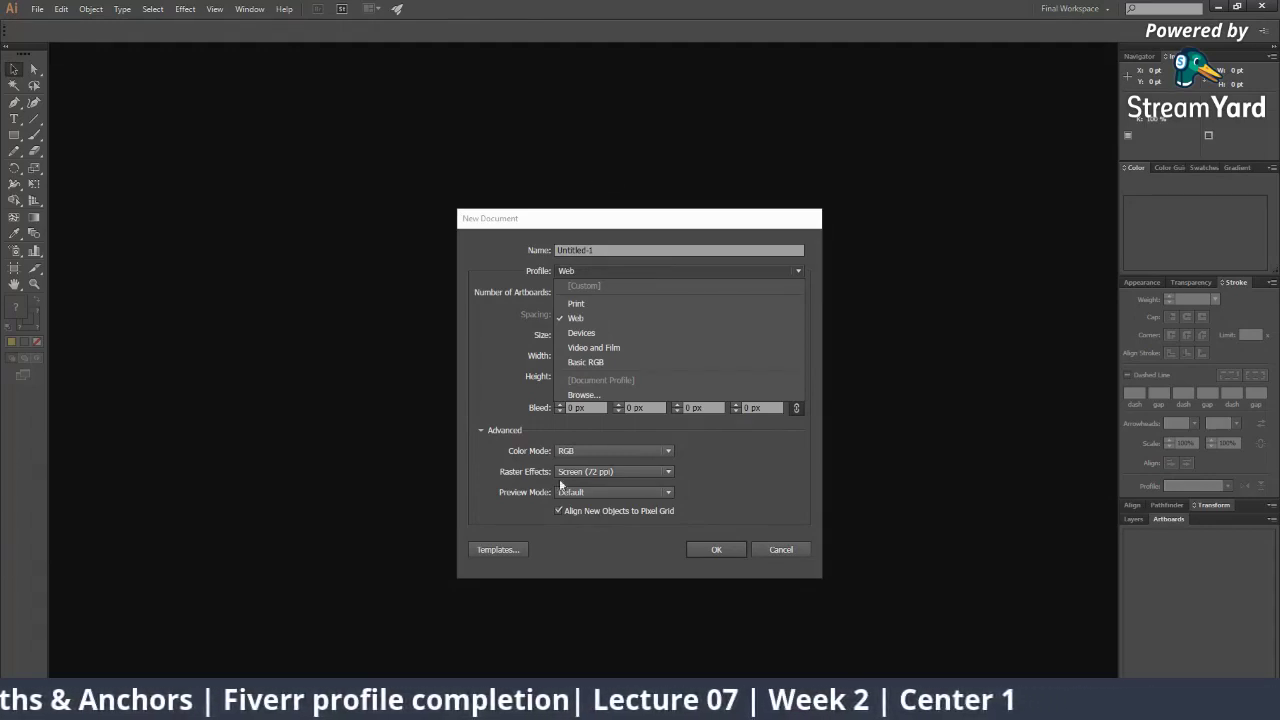
pyautogui.click(602, 474)
pyautogui.click(612, 487)
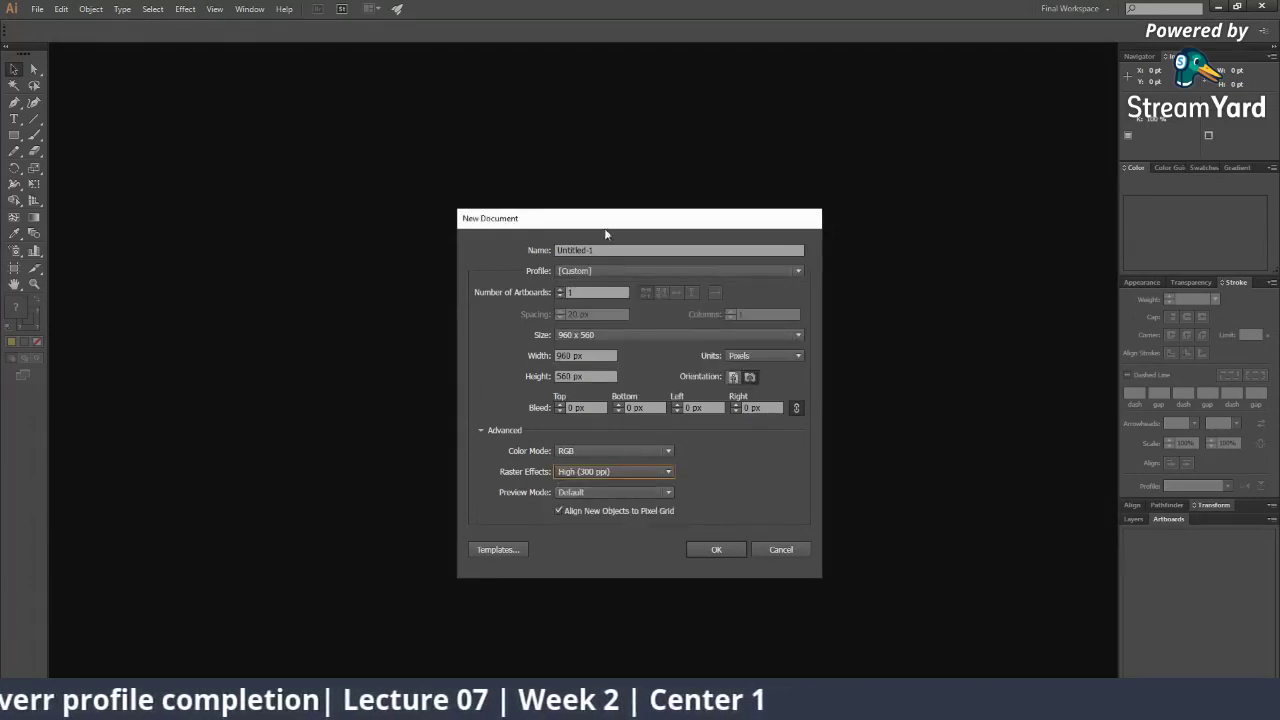
pyautogui.click(671, 268)
pyautogui.click(630, 303)
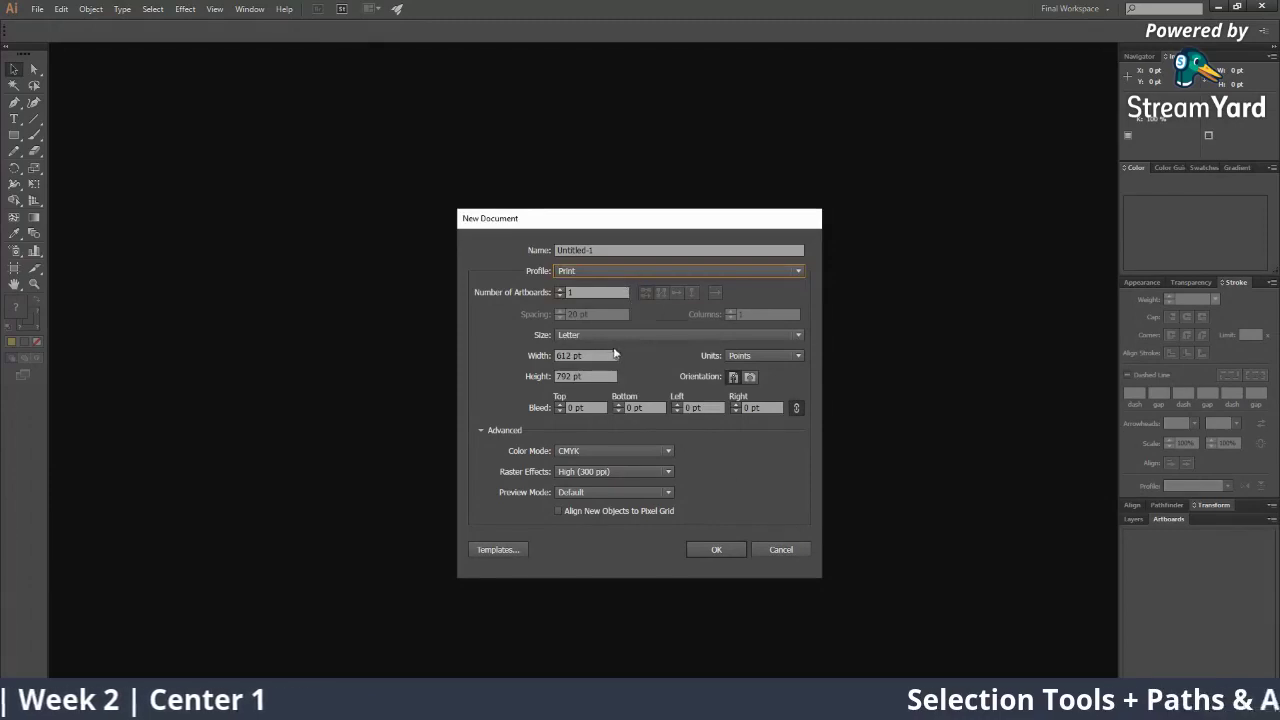
# Name the document CareemLogo, set units to Inches, and create it
pyautogui.doubleClick(605, 251)
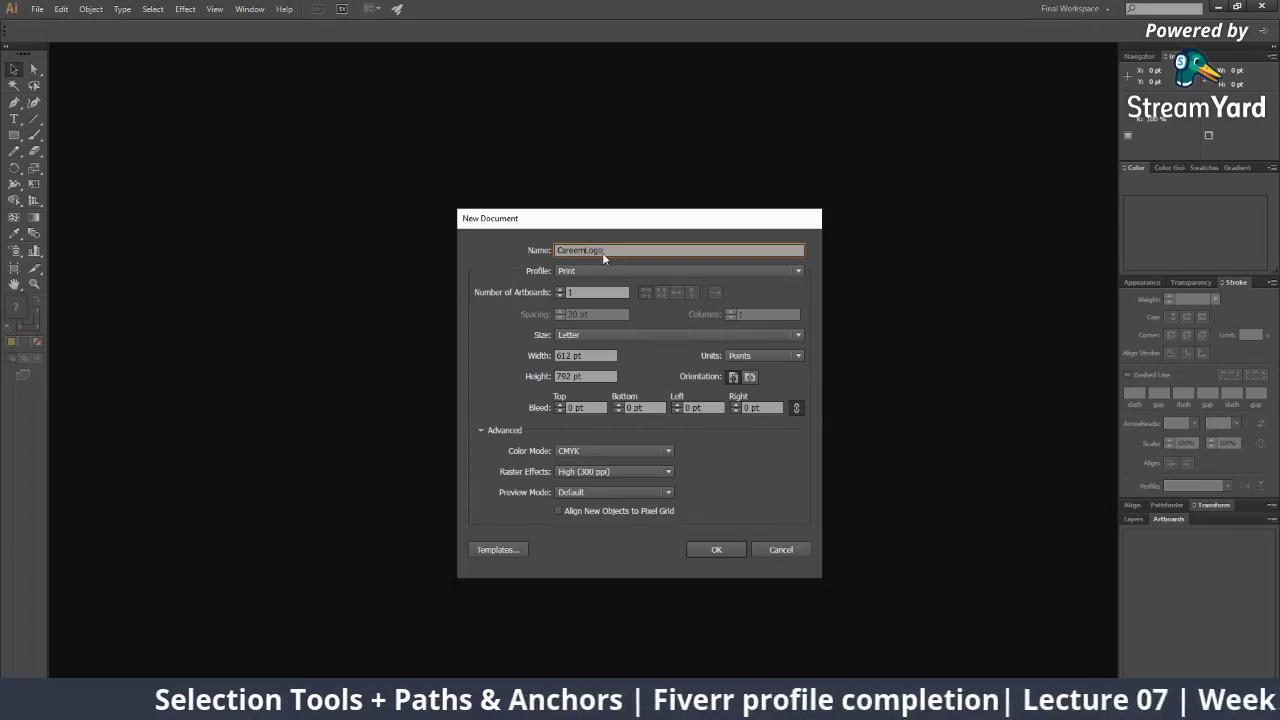
pyautogui.click(762, 355)
pyautogui.click(751, 399)
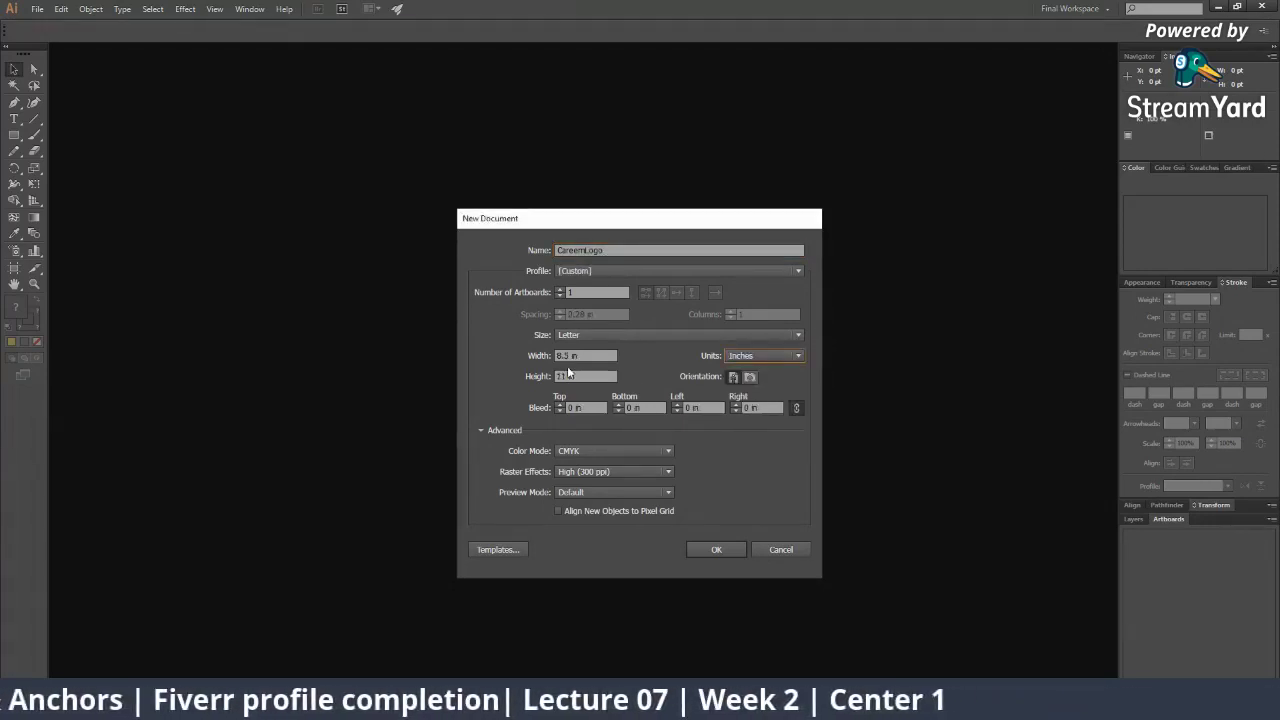
pyautogui.click(711, 549)
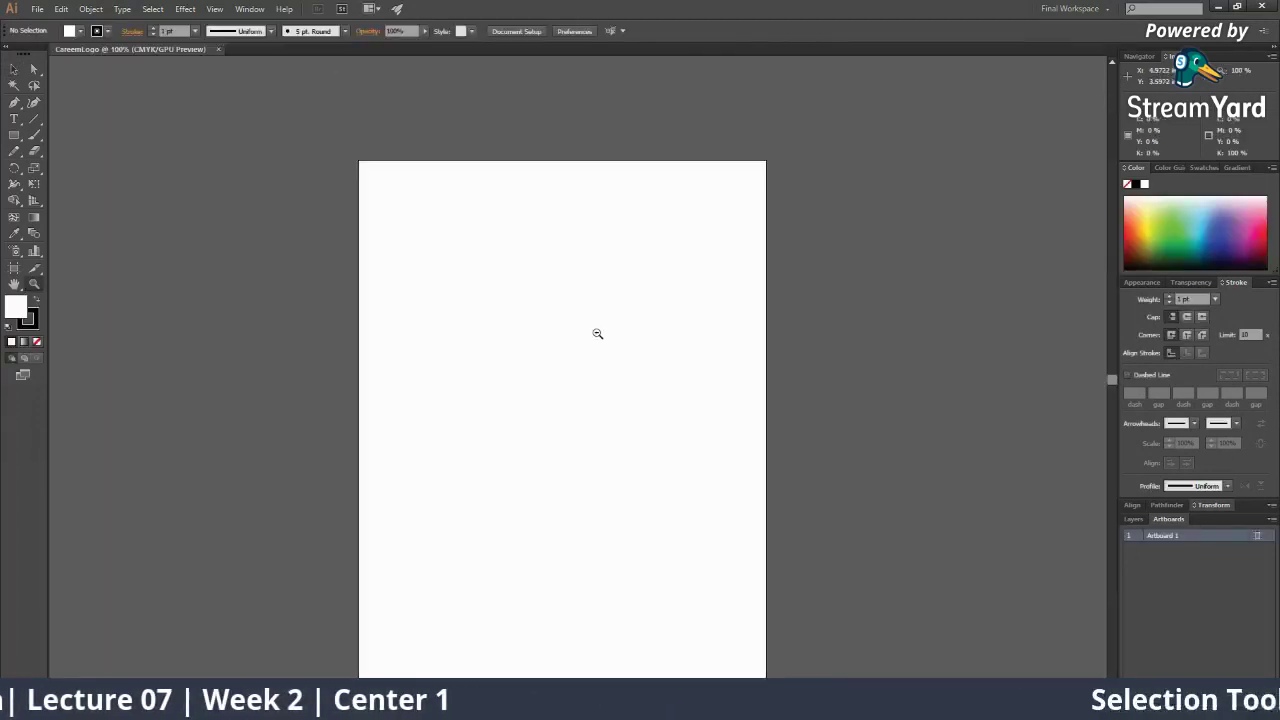
# Draw a rectangle in the artboard's upper middle, fill it green, and nudge it slightly up-left
pyautogui.click(15, 135)
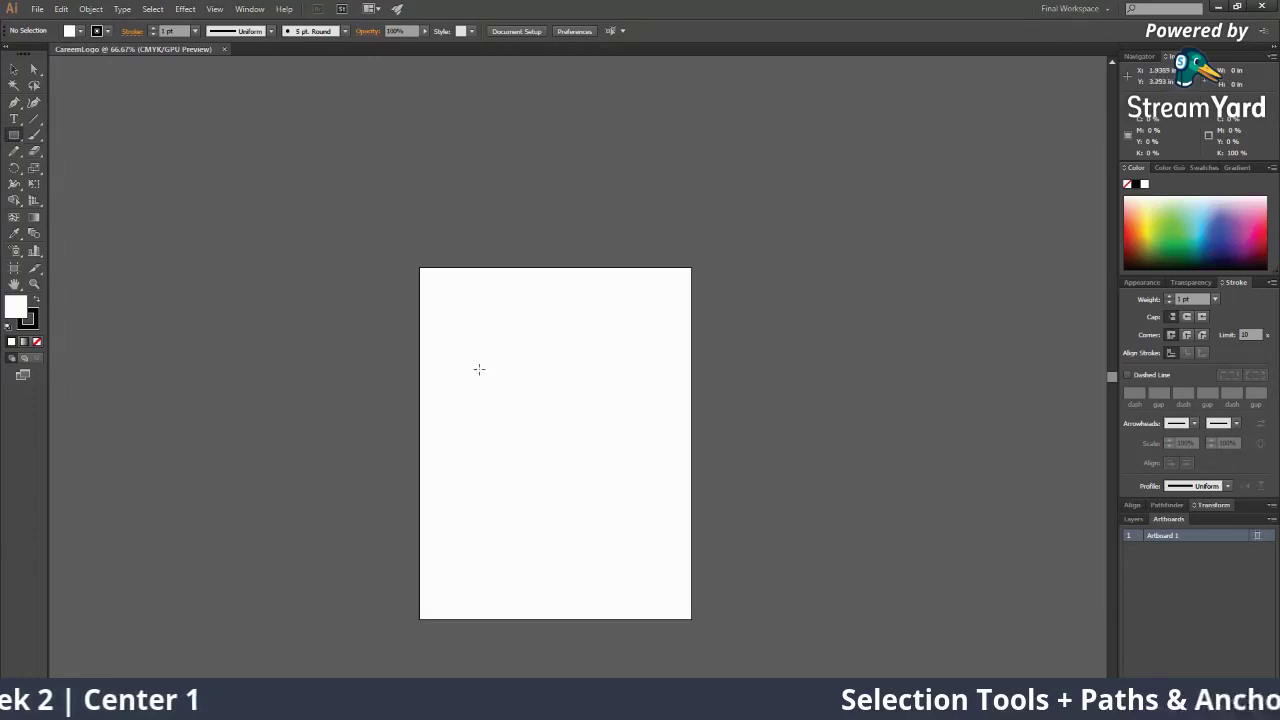
pyautogui.moveTo(479, 363); pyautogui.dragTo(645, 499)
pyautogui.click(1166, 236)
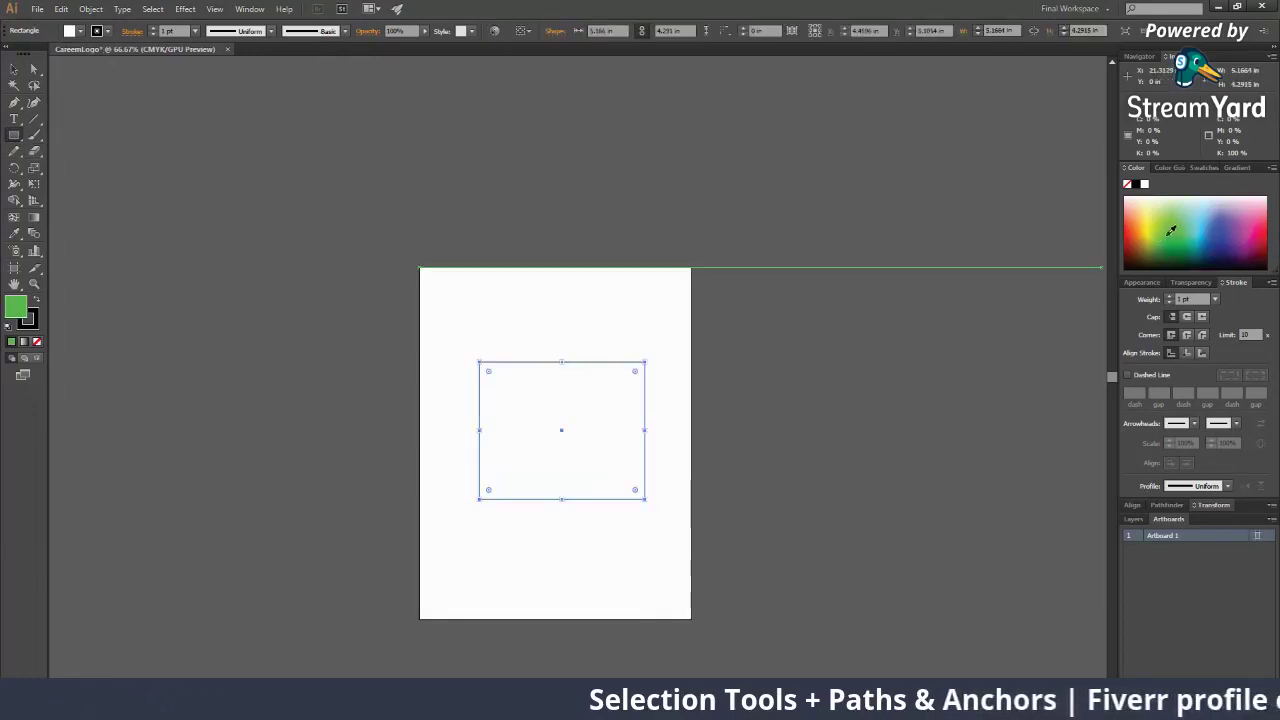
pyautogui.click(14, 70)
pyautogui.moveTo(544, 431); pyautogui.dragTo(540, 426)
pyautogui.click(715, 466)
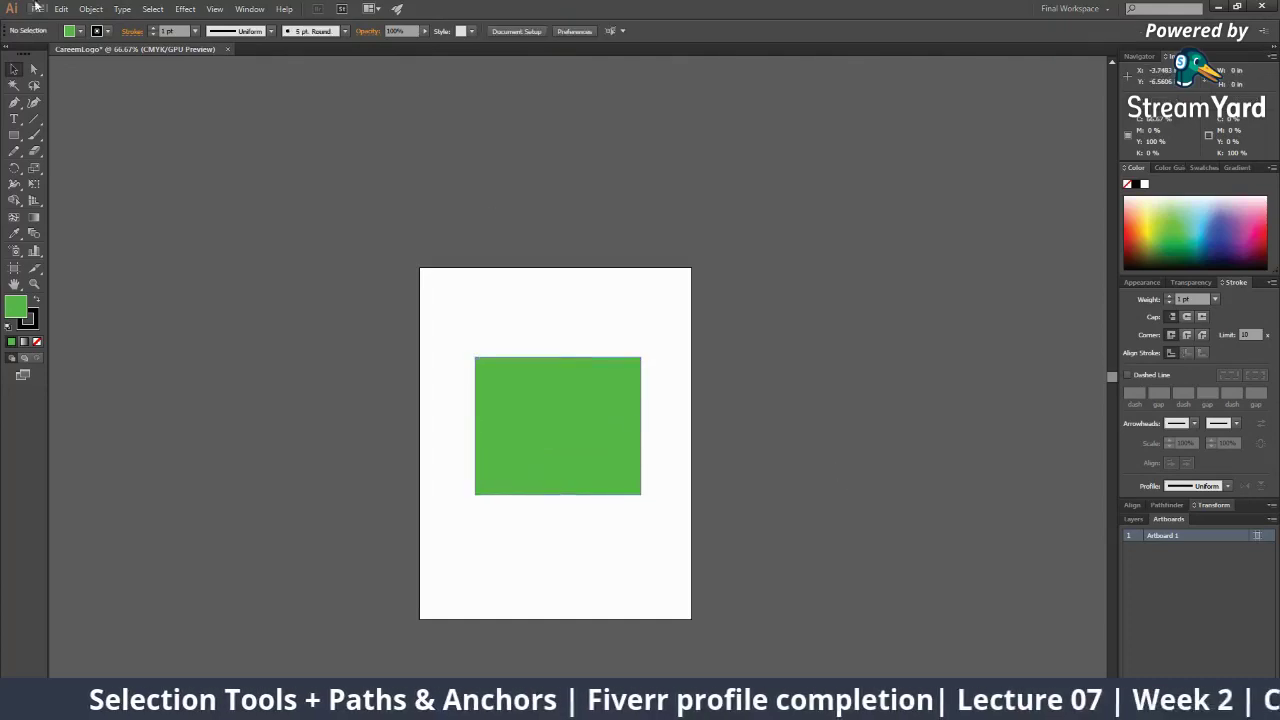
pyautogui.click(37, 11)
# Create a Web-profile CareemLogo document at 1280 × 800 with High (300 ppi) raster effects, pixel-grid alignment off
pyautogui.click(59, 24)
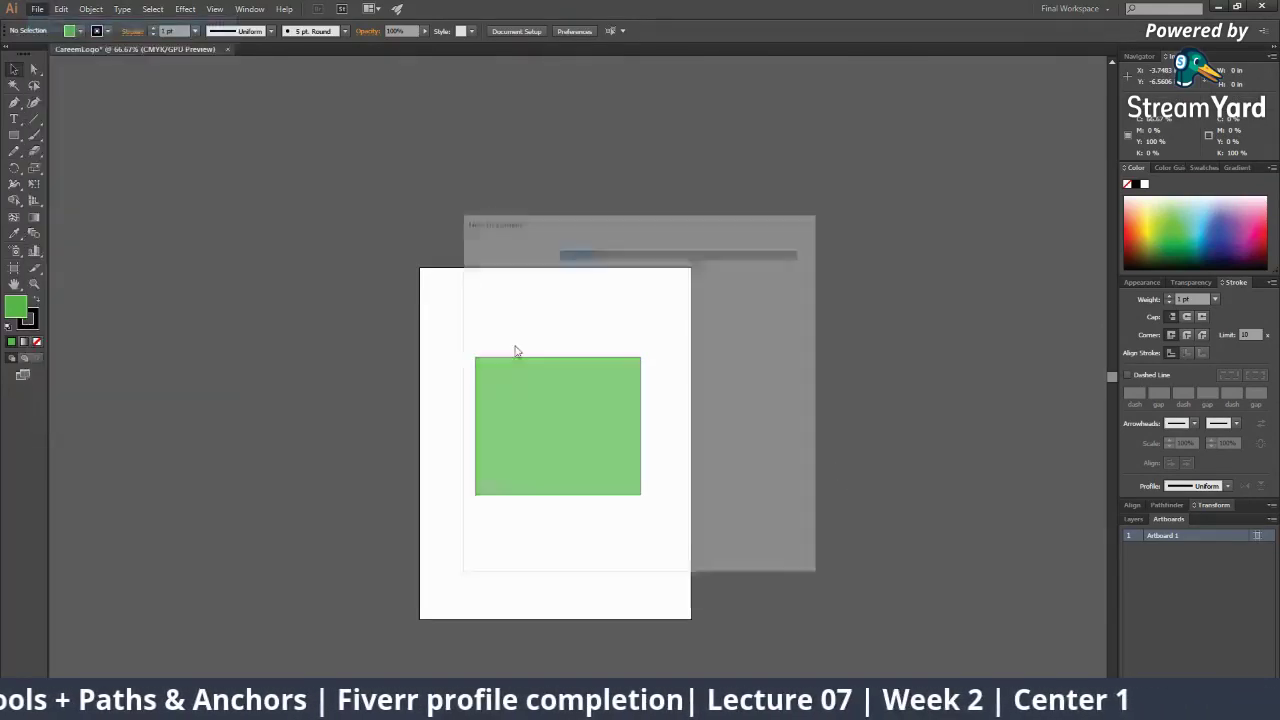
pyautogui.write('Ca')
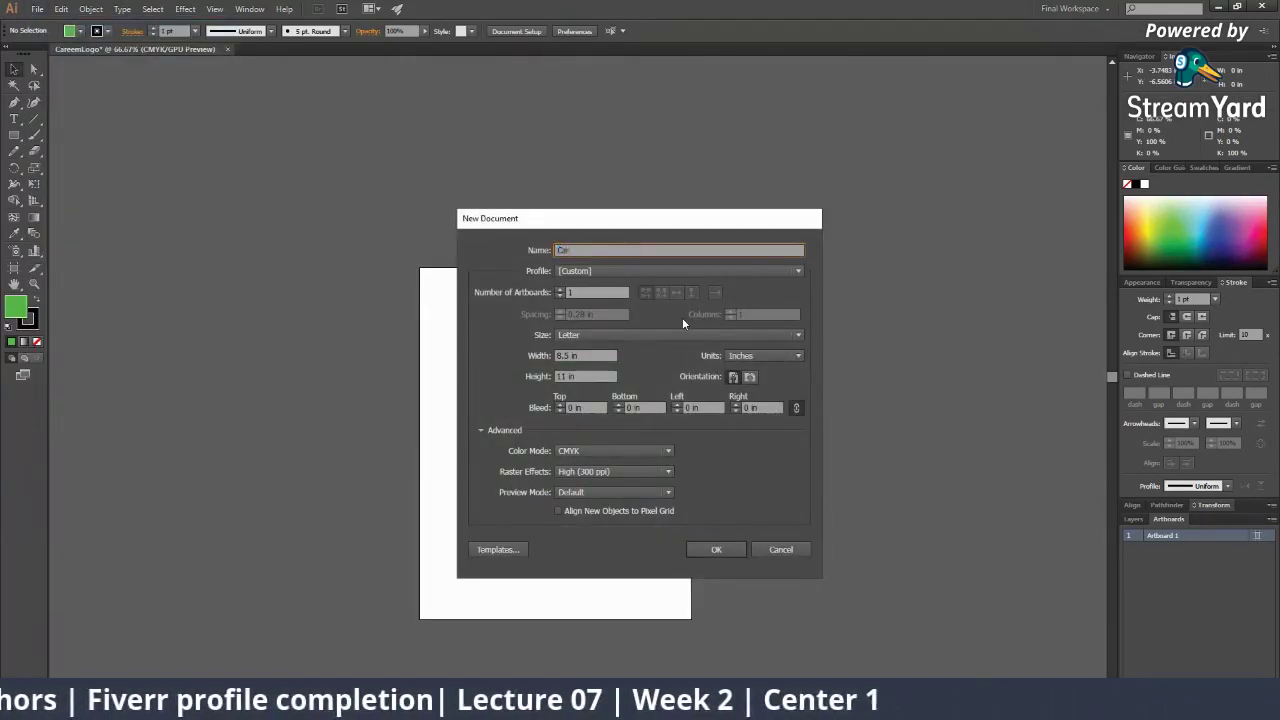
pyautogui.write('reemLogo')
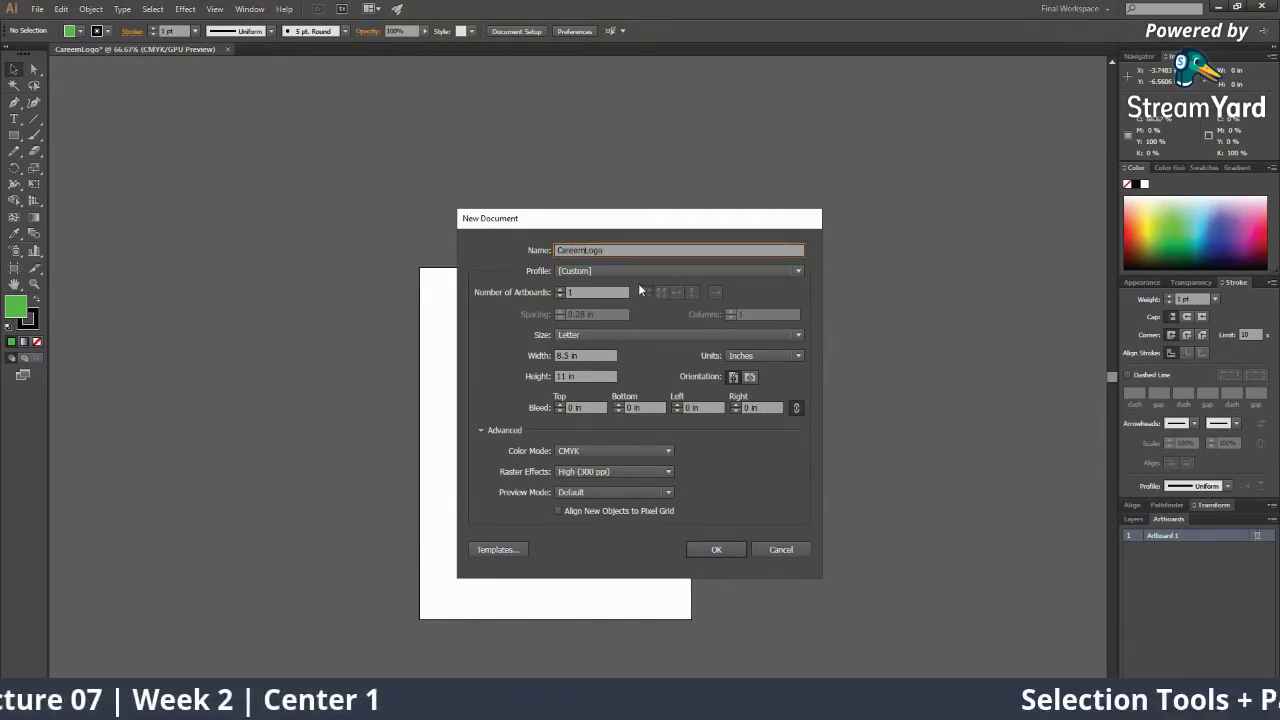
pyautogui.click(638, 271)
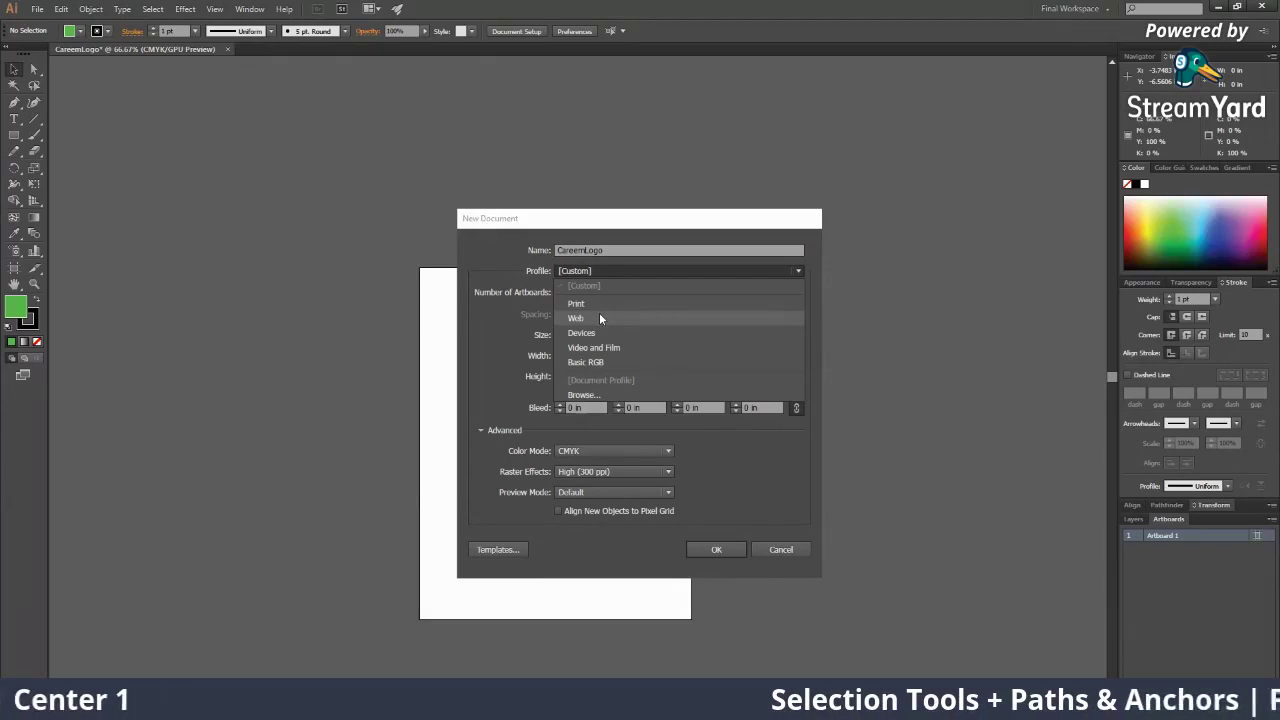
pyautogui.click(599, 317)
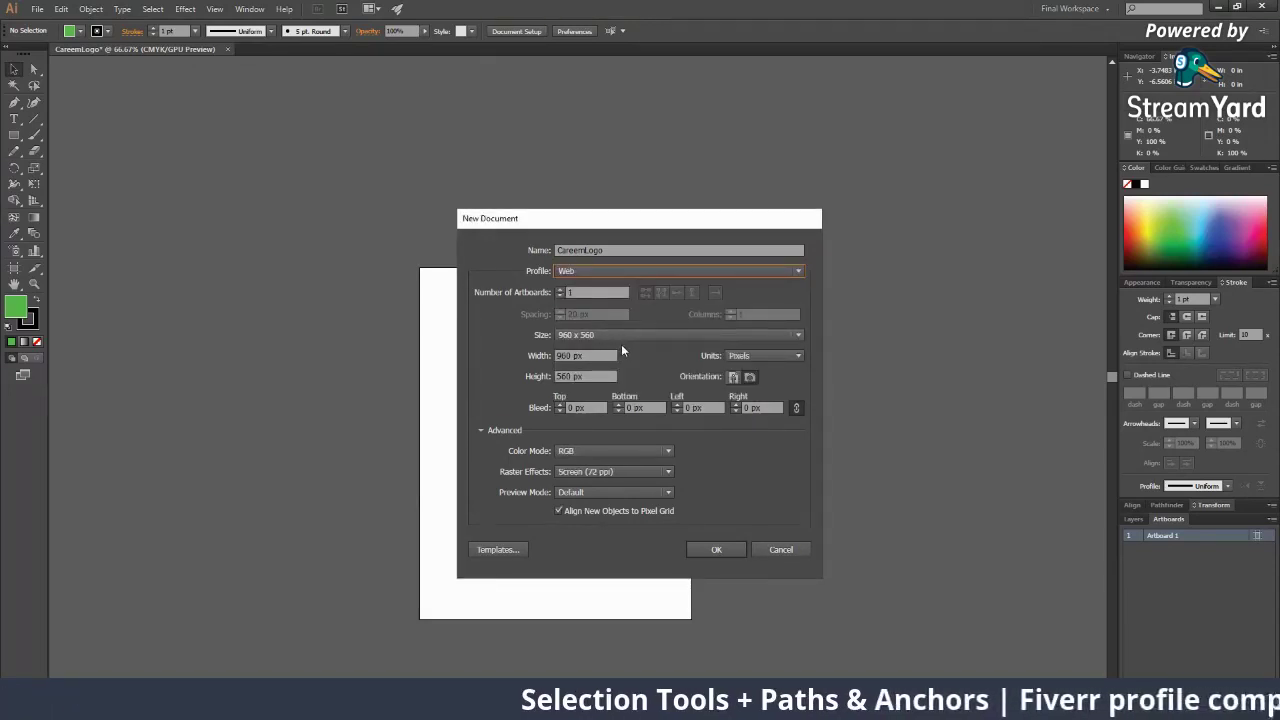
pyautogui.click(621, 338)
pyautogui.click(603, 427)
pyautogui.click(612, 471)
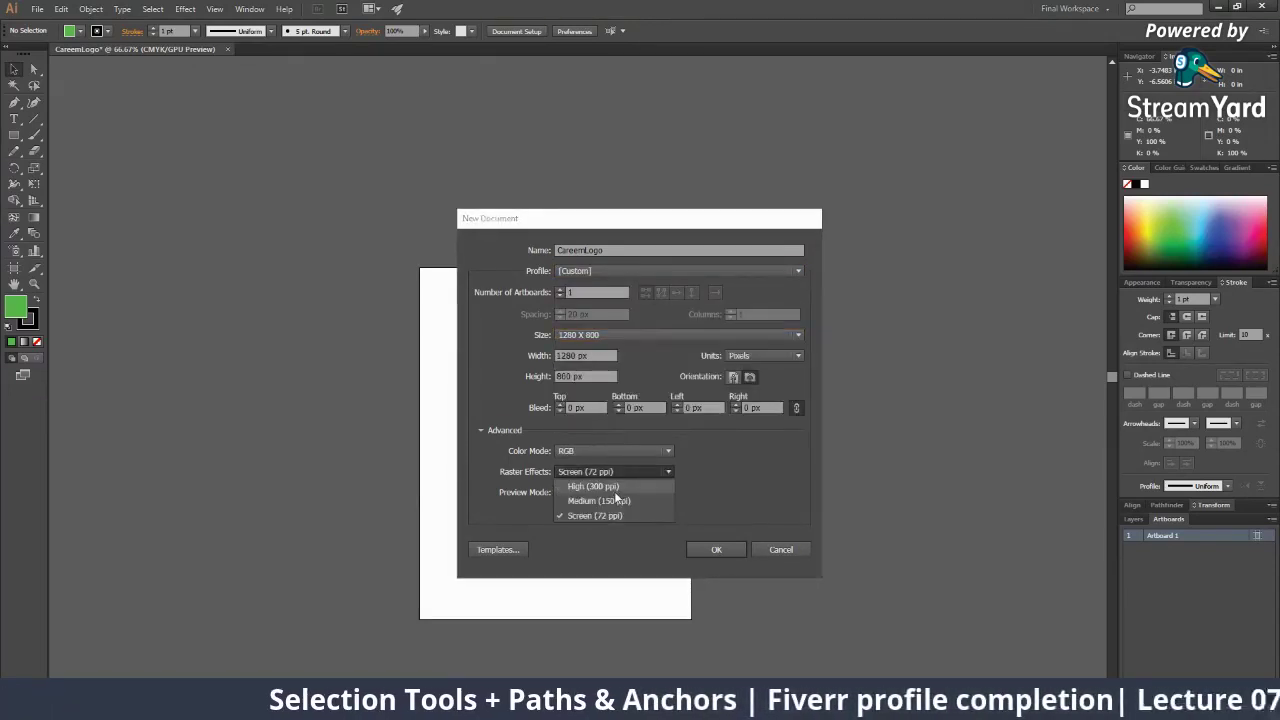
pyautogui.click(590, 517)
pyautogui.click(592, 514)
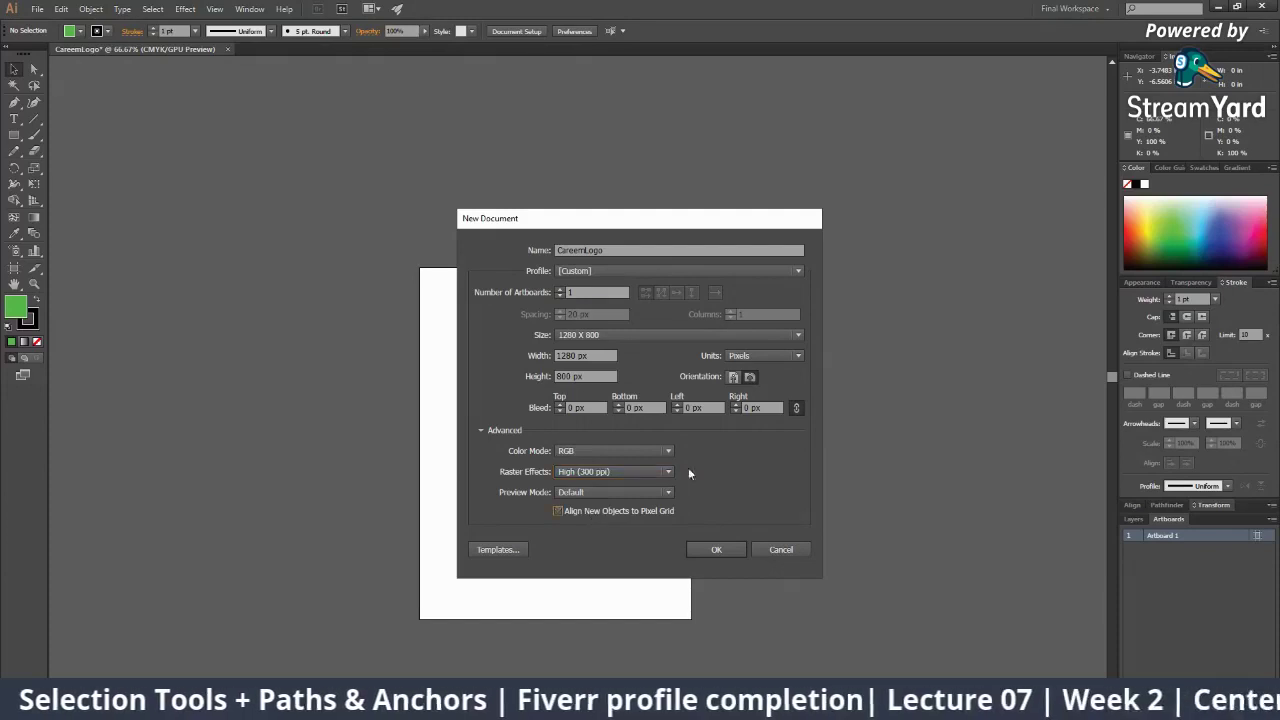
pyautogui.click(716, 549)
pyautogui.press('z')
pyautogui.keyDown('alt'); pyautogui.click(566, 337); pyautogui.keyUp('alt')
pyautogui.keyDown('alt'); pyautogui.click(566, 337); pyautogui.keyUp('alt')
pyautogui.keyDown('alt'); pyautogui.click(566, 337); pyautogui.keyUp('alt')
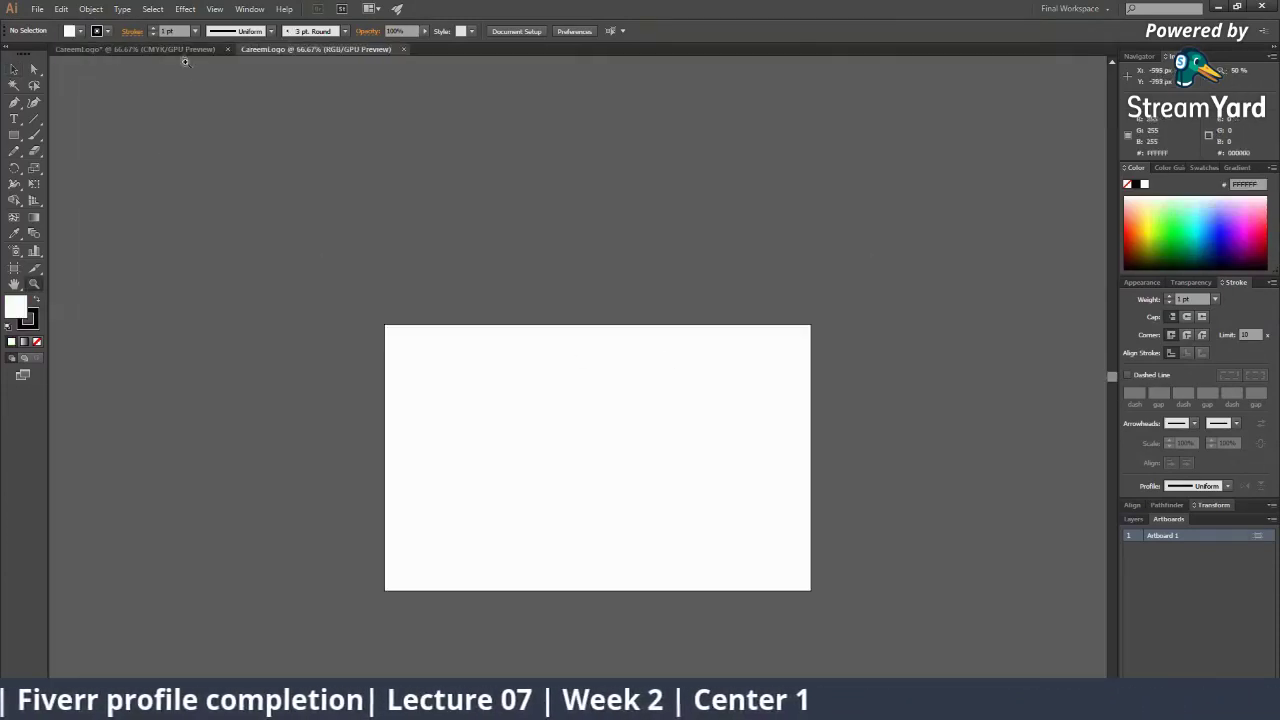
# Select the green rectangle in the original CMYK CareemLogo document
pyautogui.click(181, 50)
pyautogui.click(536, 416)
pyautogui.press('v')
pyautogui.click(609, 391)
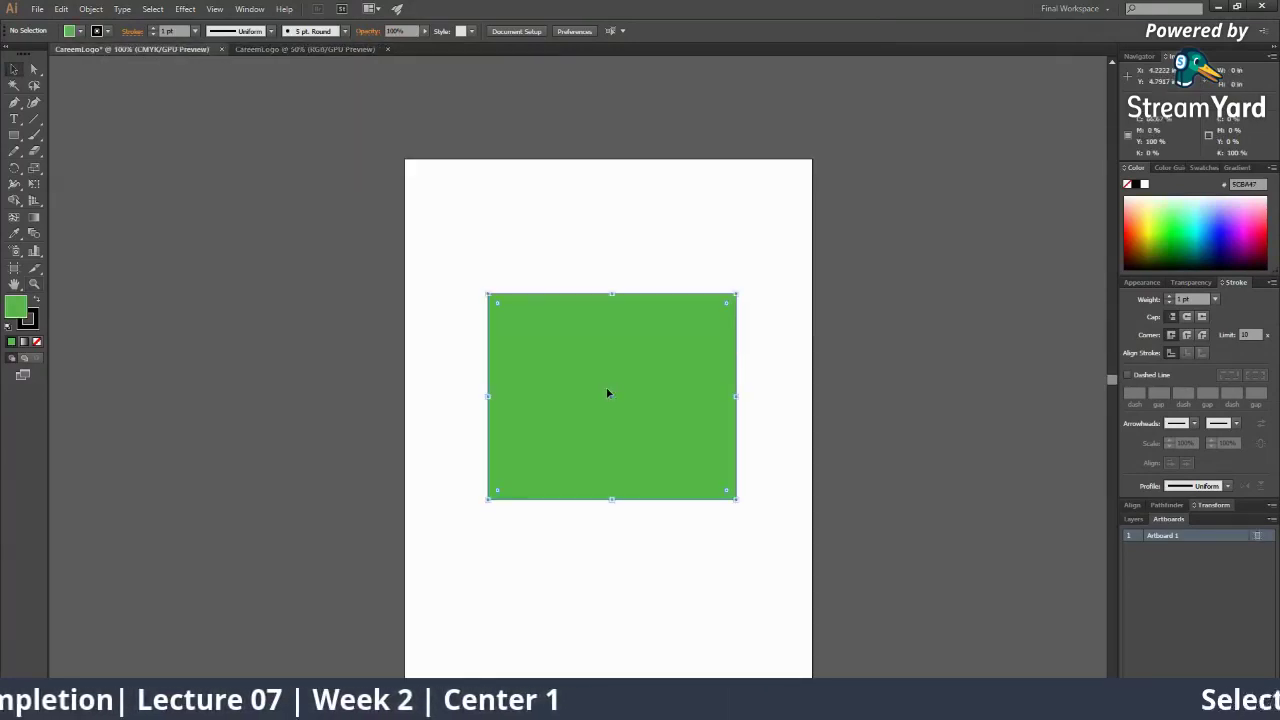
pyautogui.click(277, 54)
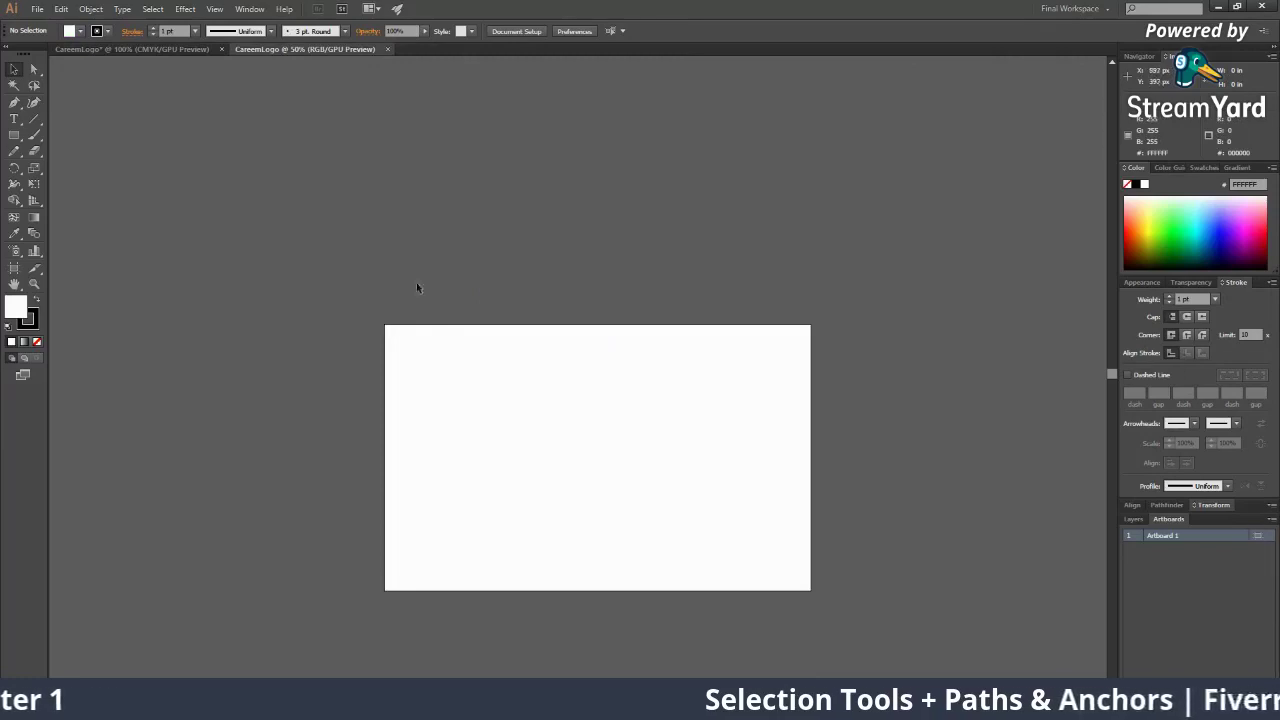
pyautogui.click(175, 52)
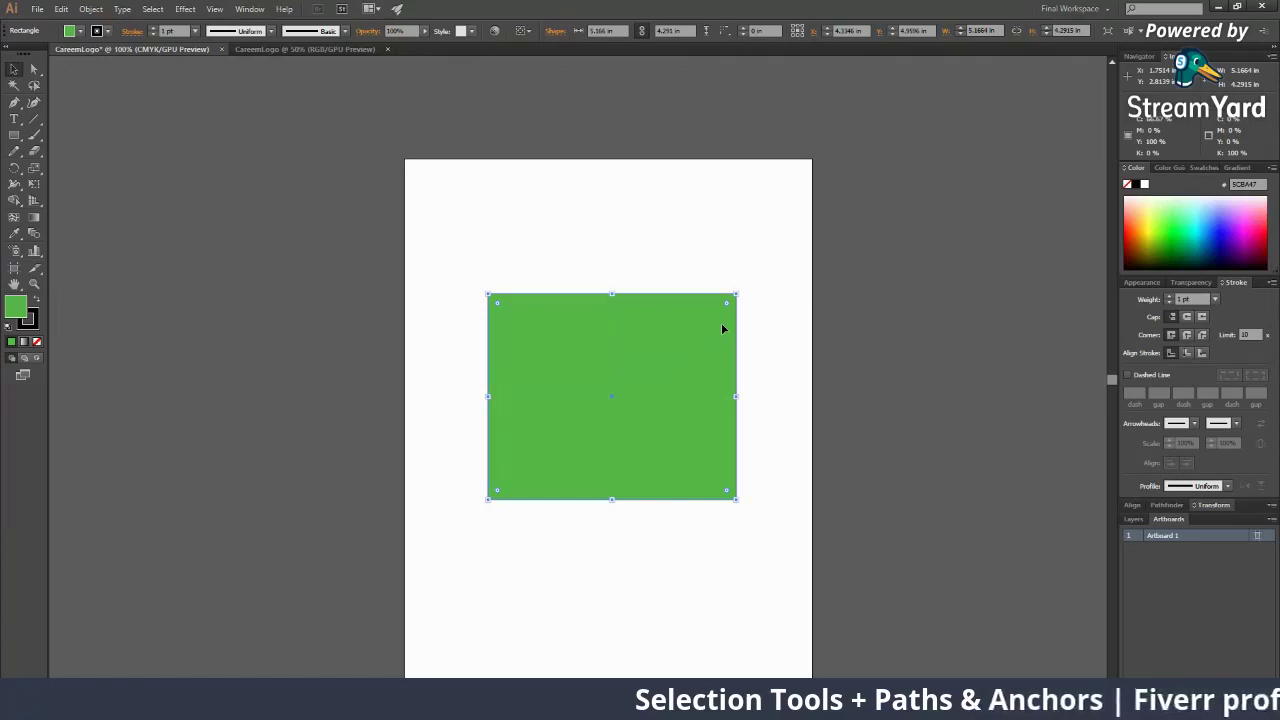
pyautogui.click(692, 272)
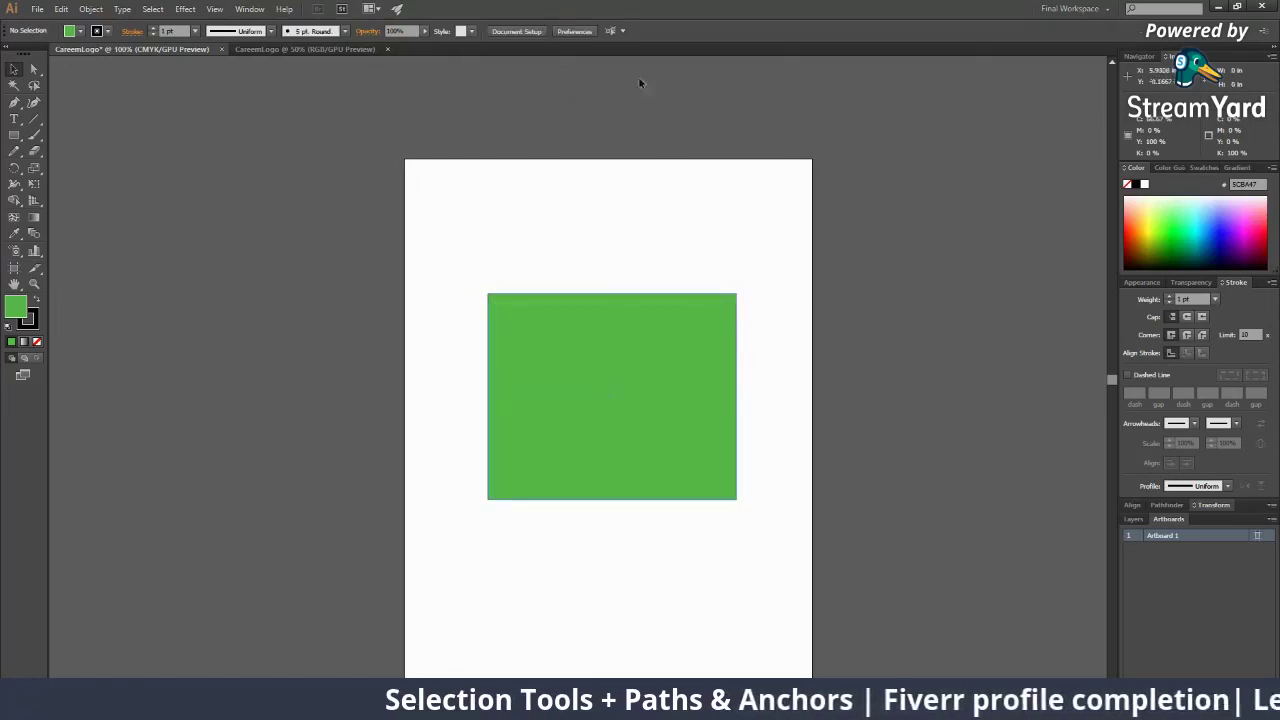
pyautogui.click(305, 48)
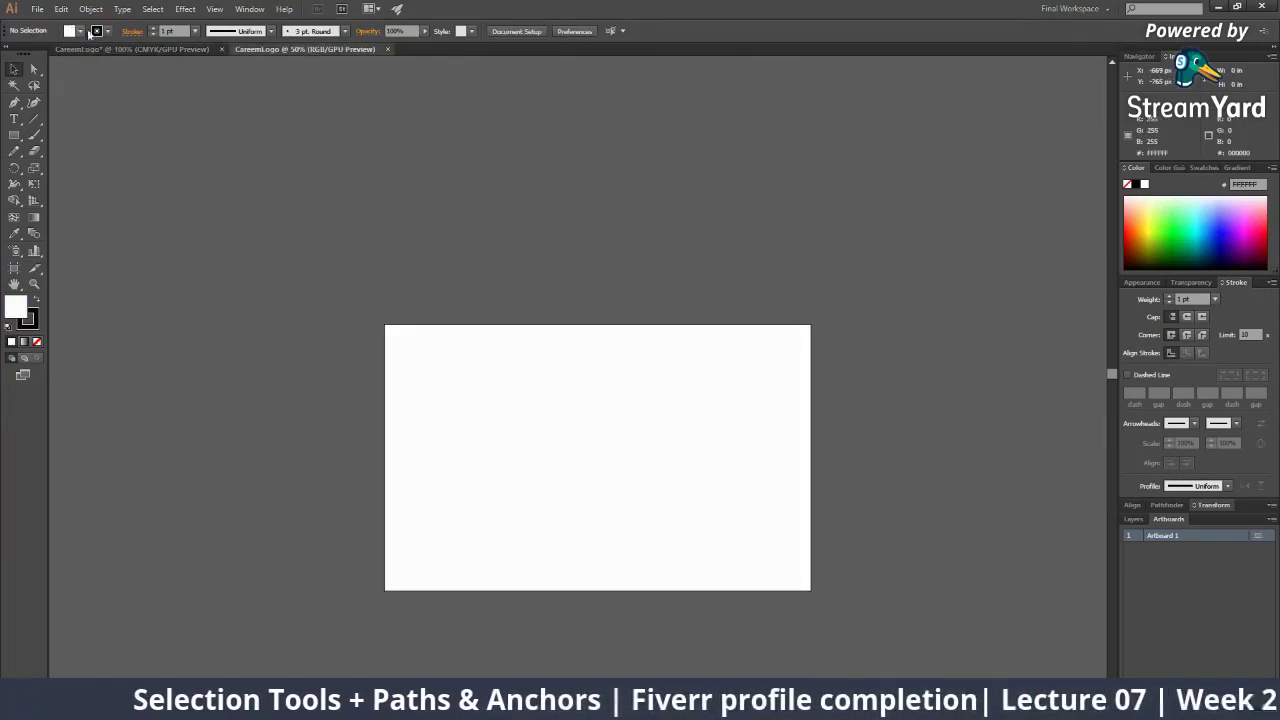
pyautogui.click(140, 52)
# Paste a copy of the green rectangle onto the RGB artboard and move it toward the centre
pyautogui.click(641, 387)
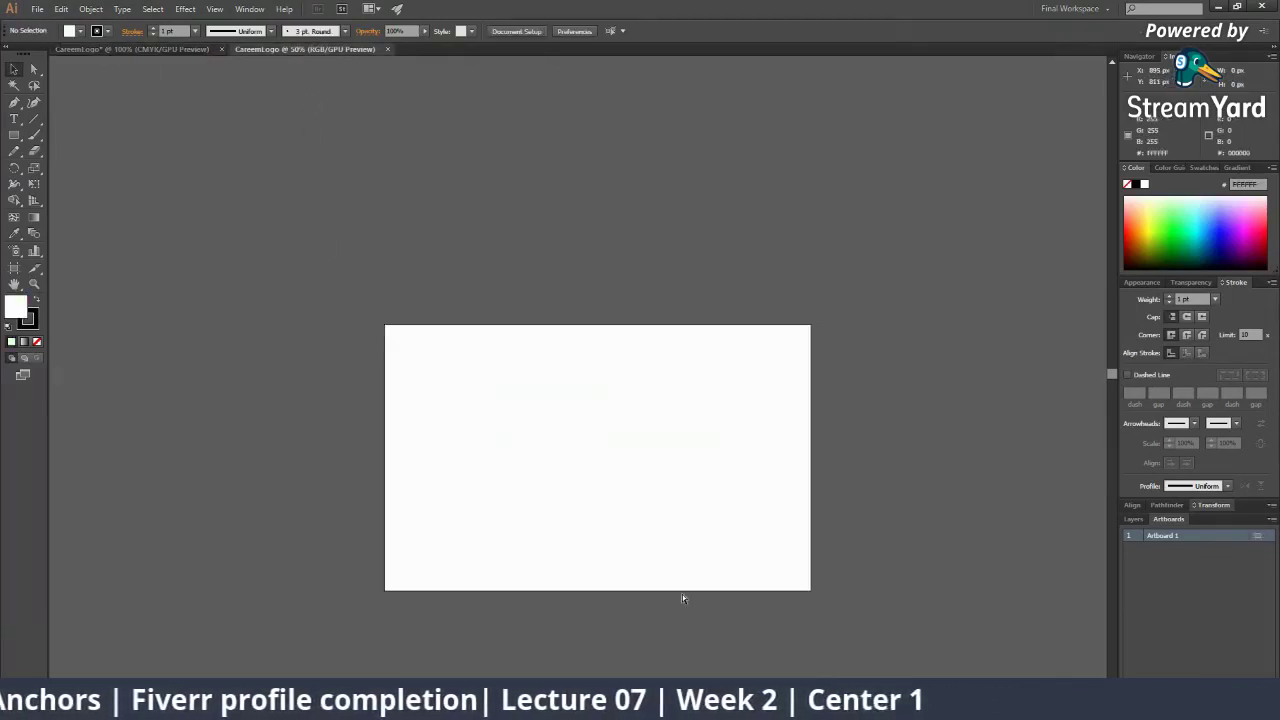
pyautogui.hotkey('ctrl', 'v')
pyautogui.click(722, 517)
pyautogui.moveTo(617, 427); pyautogui.dragTo(640, 494)
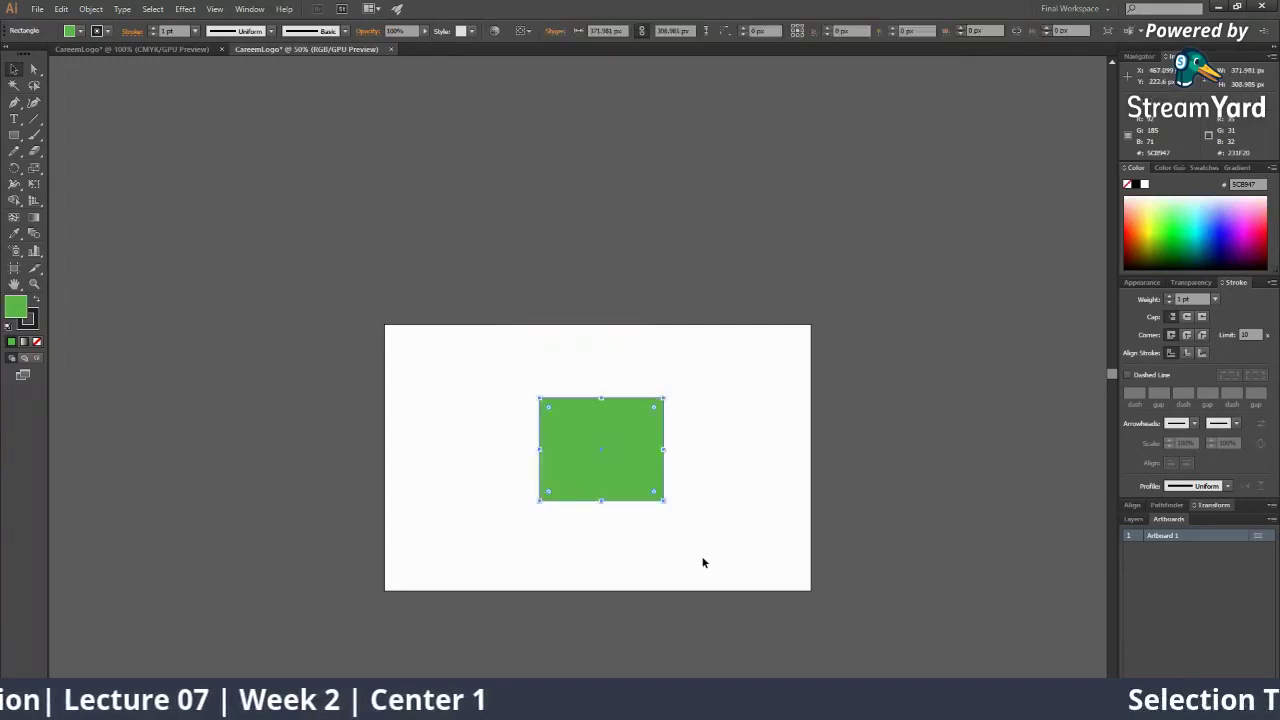
pyautogui.click(763, 305)
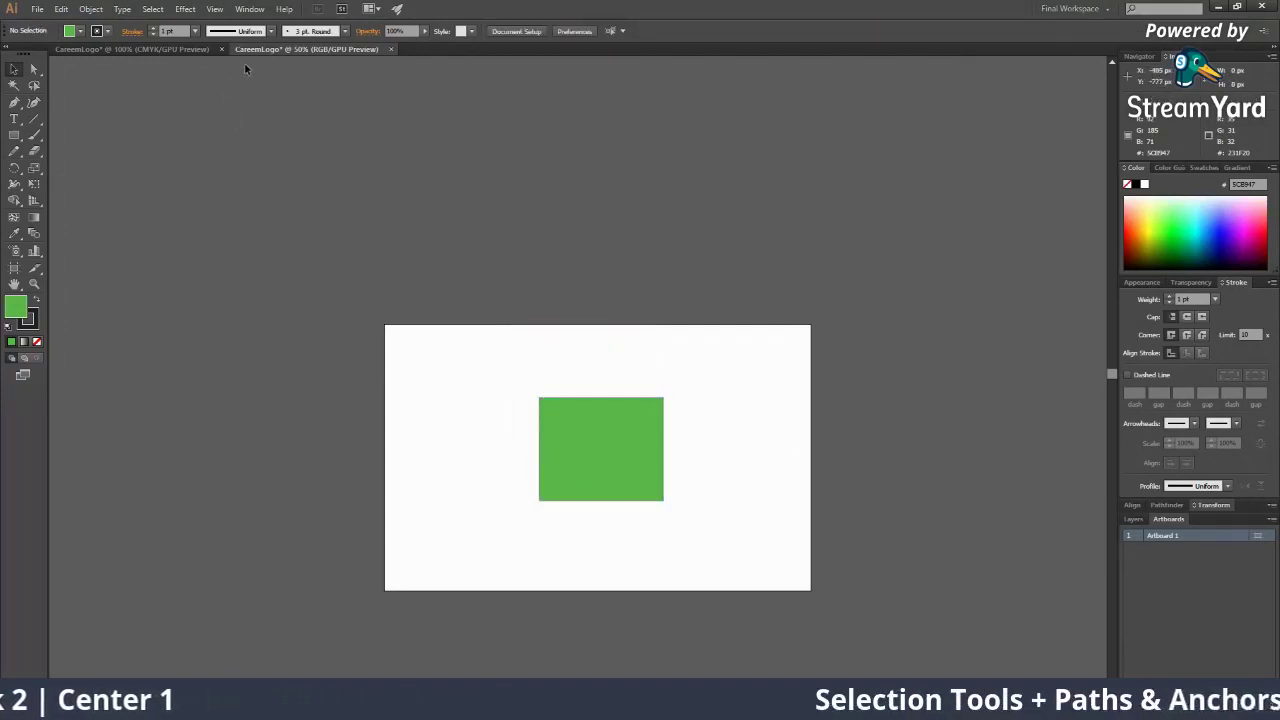
# Return to the CMYK document, then switch over to the StreamYard broadcast window
pyautogui.click(203, 50)
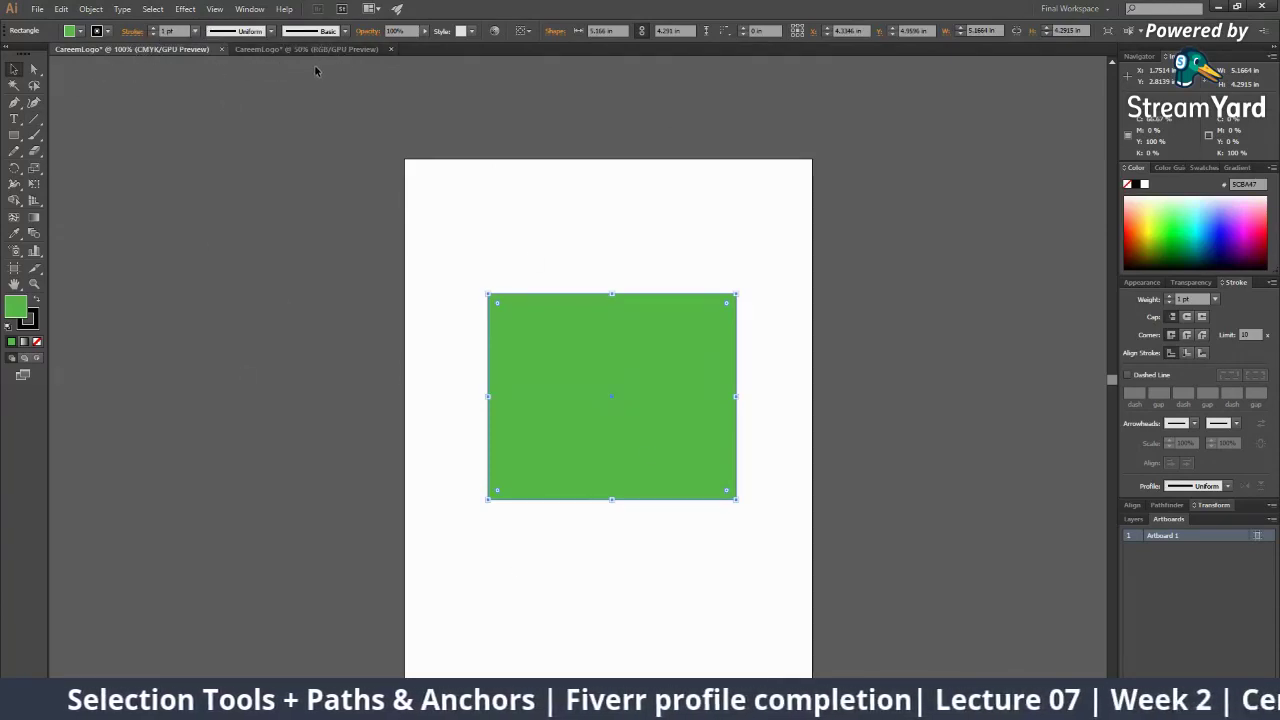
pyautogui.scroll(-1, 432, 337)
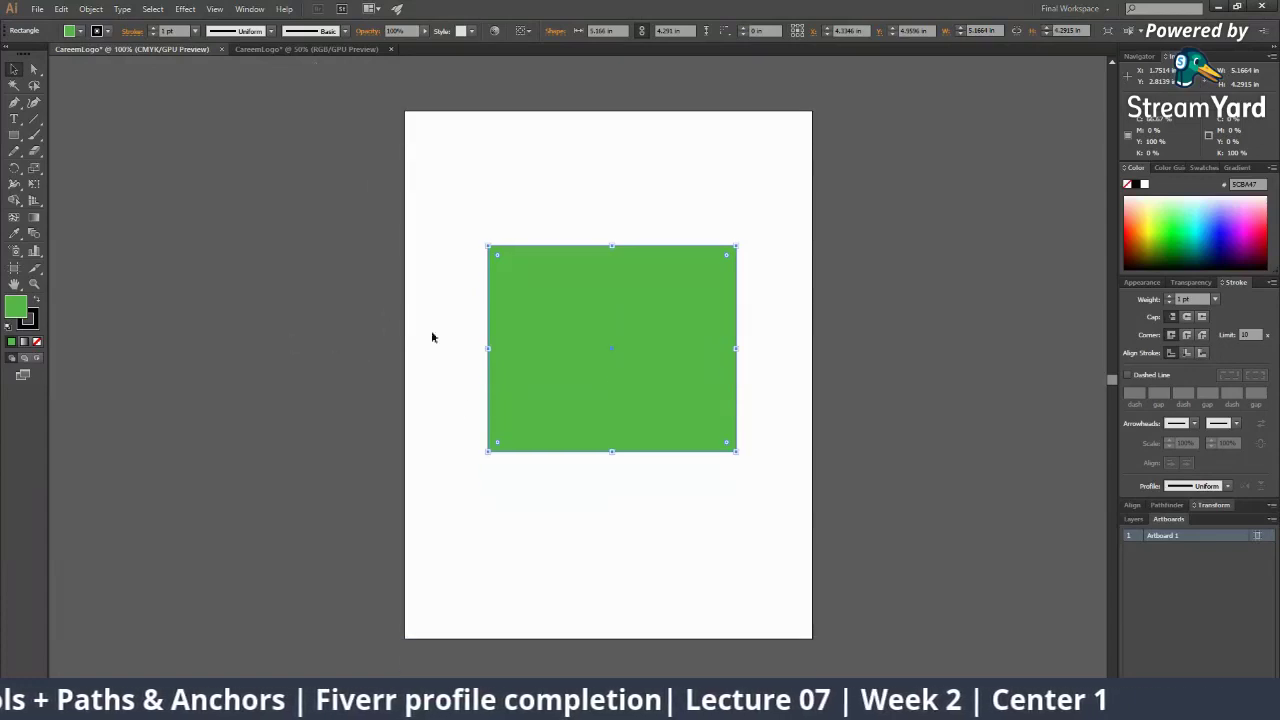
pyautogui.scroll(-2, 729, 429)
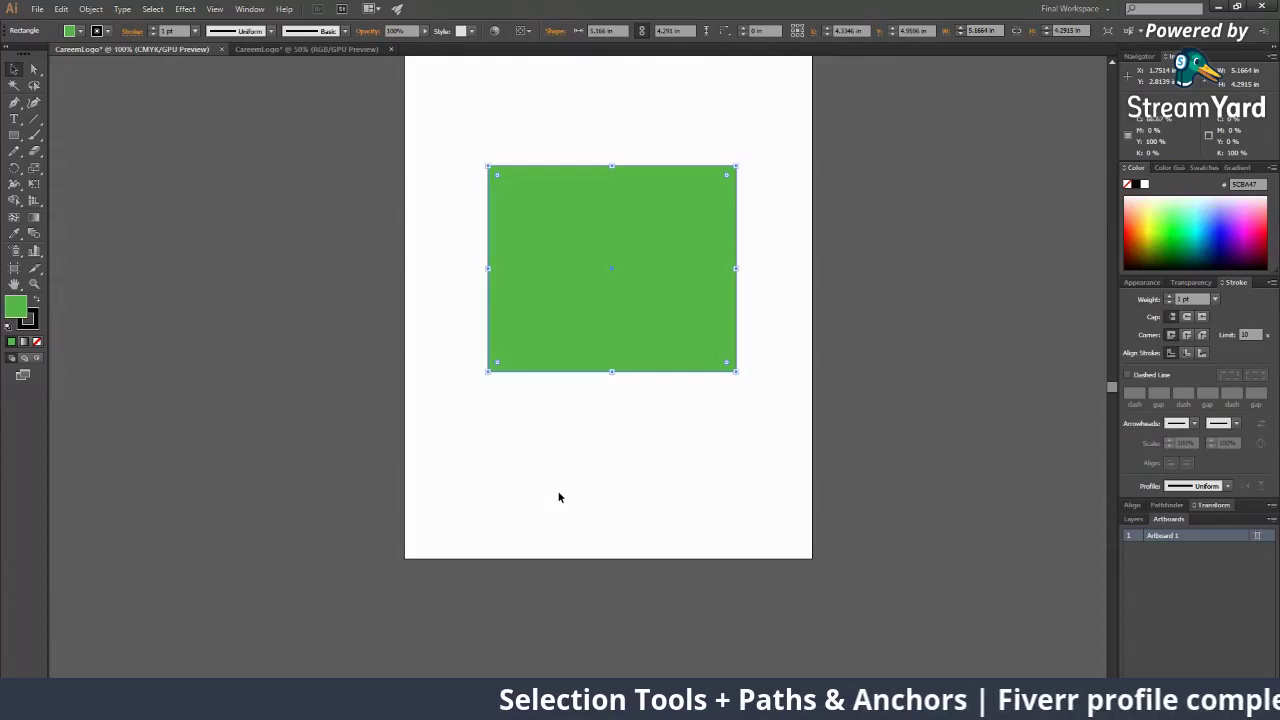
pyautogui.scroll(5, 689, 500)
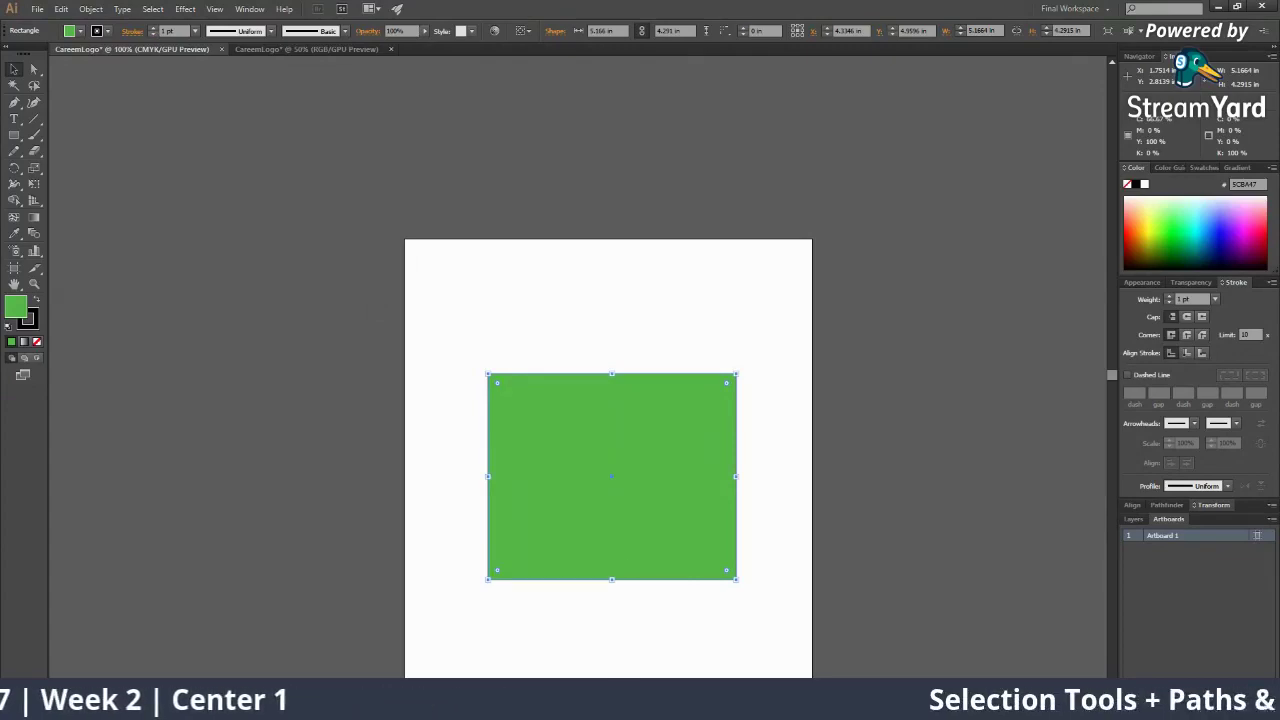
pyautogui.hotkey('alt', 'Tab')
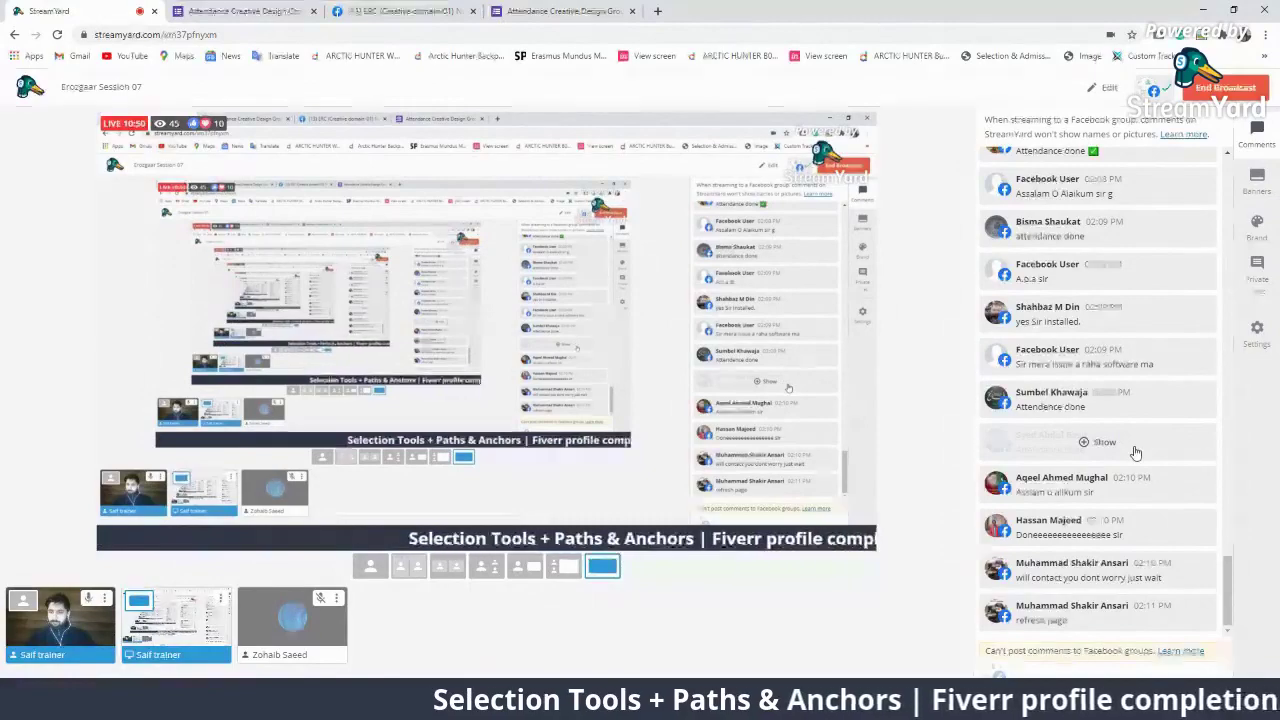
pyautogui.click(308, 645)
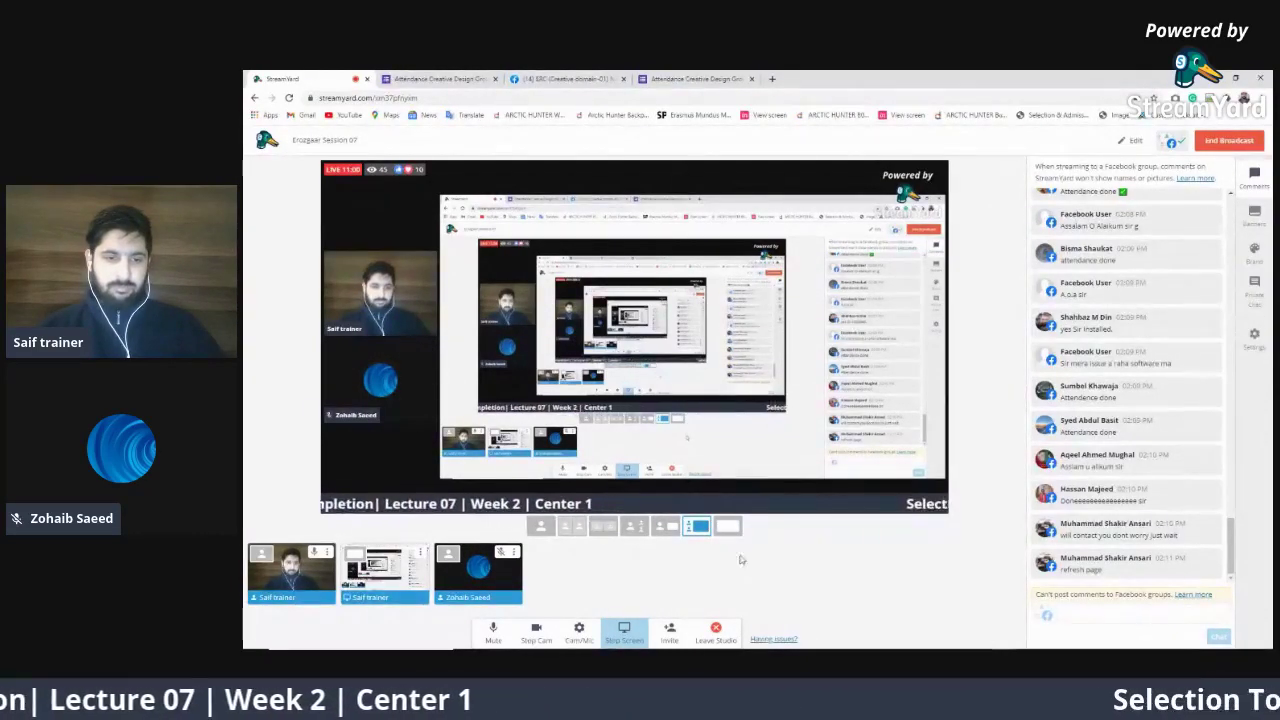
pyautogui.click(727, 526)
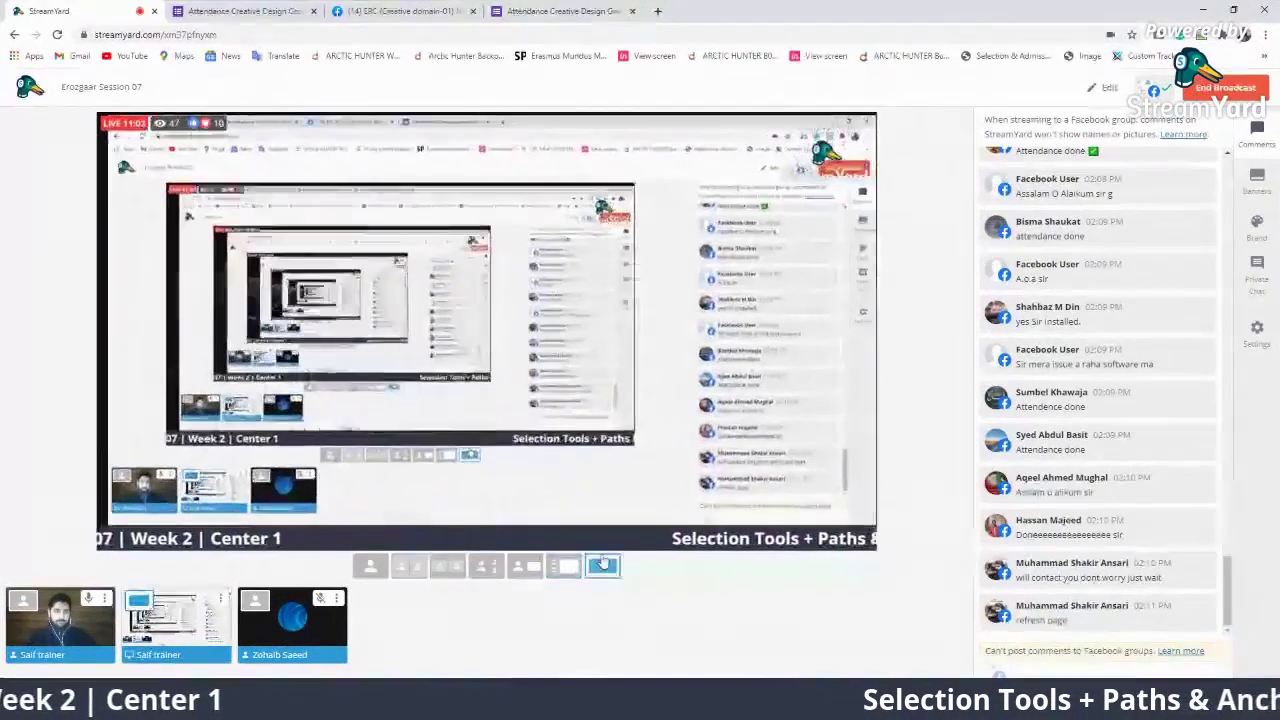
pyautogui.moveTo(330, 625)
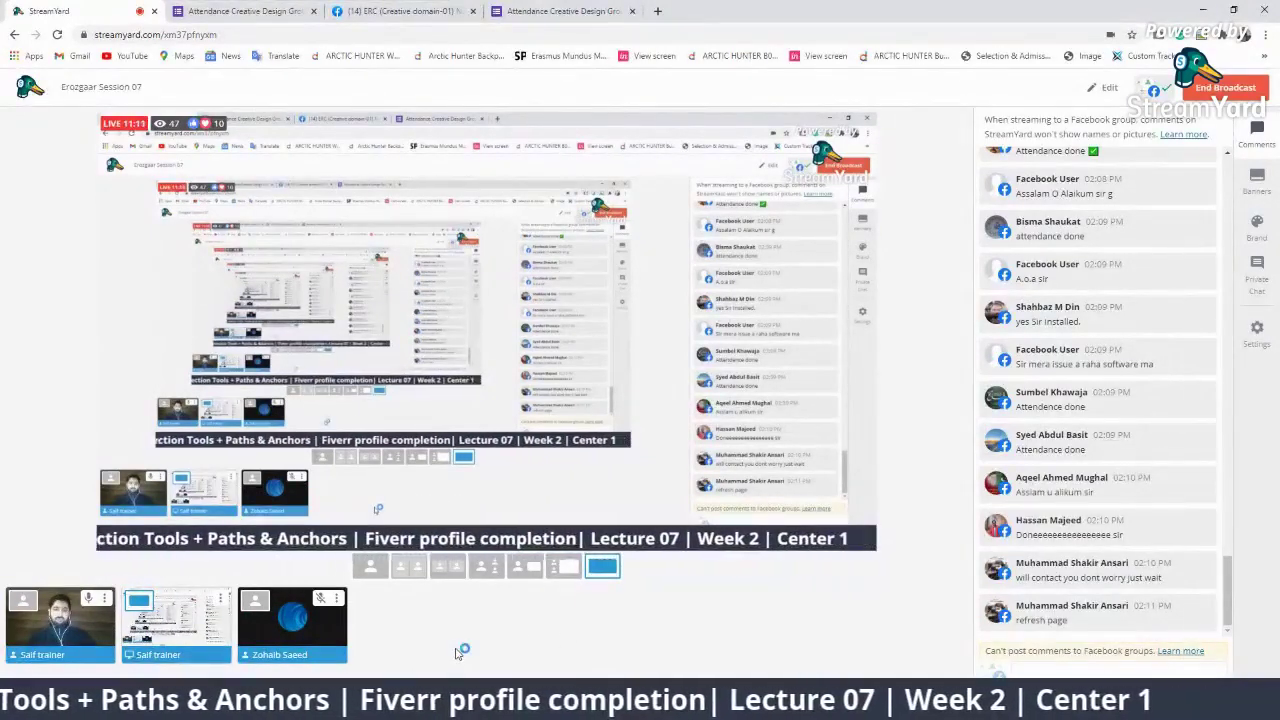
pyautogui.moveTo(299, 645)
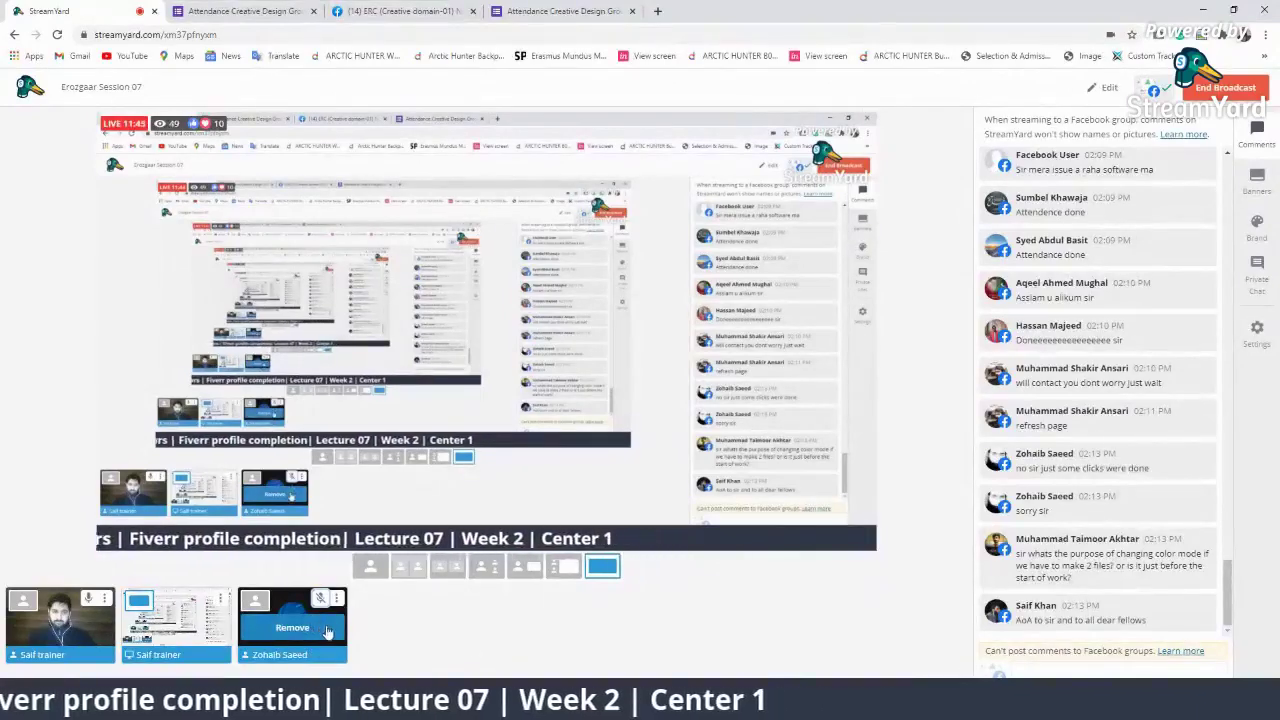
pyautogui.click(326, 630)
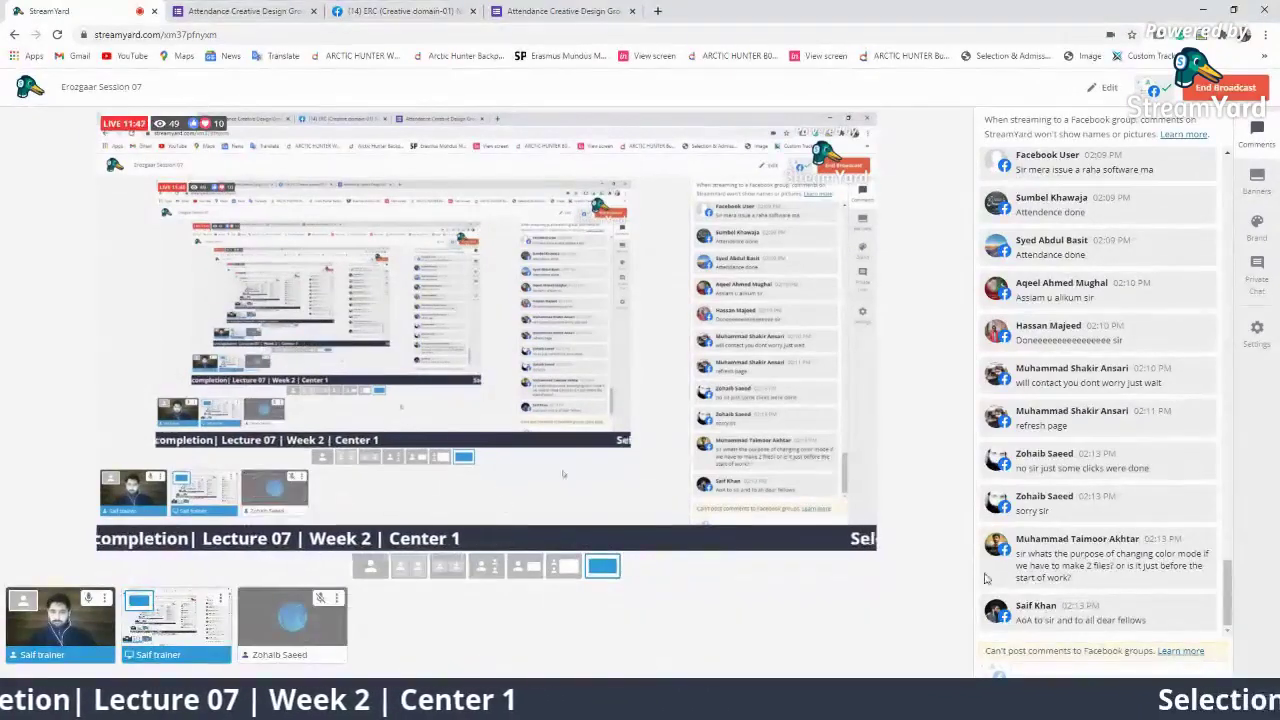
pyautogui.click(1106, 613)
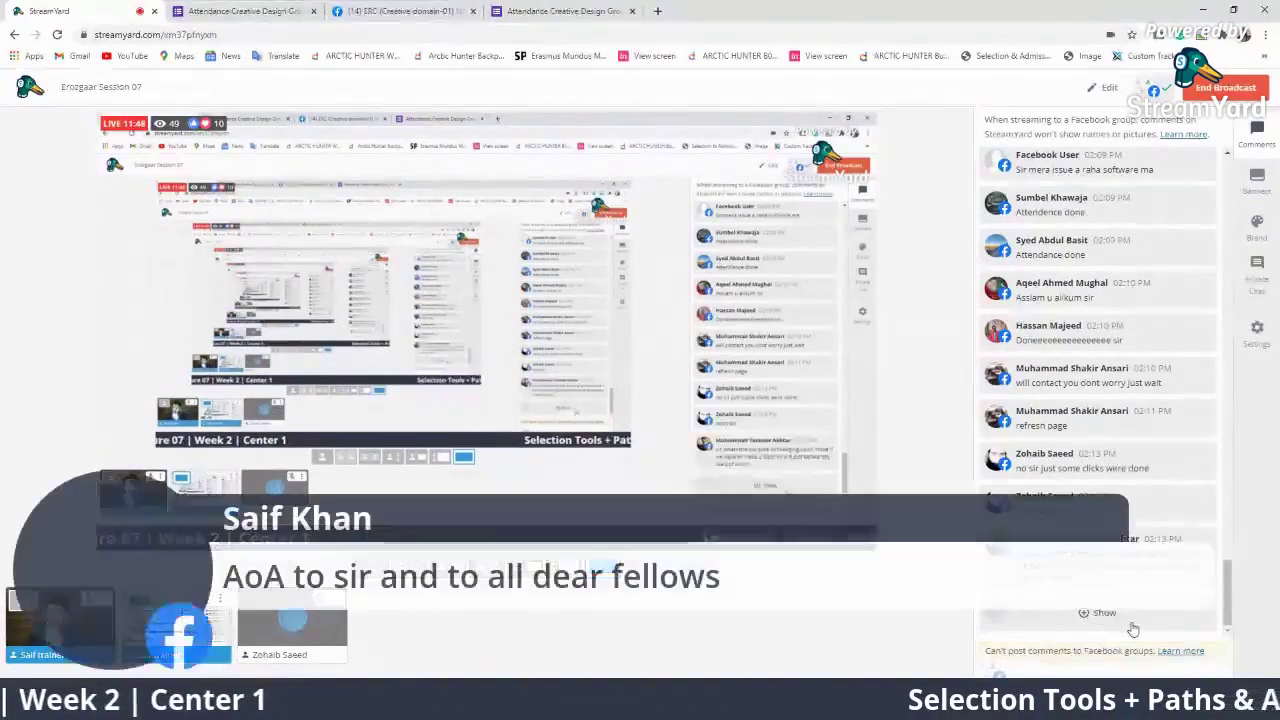
pyautogui.click(1094, 618)
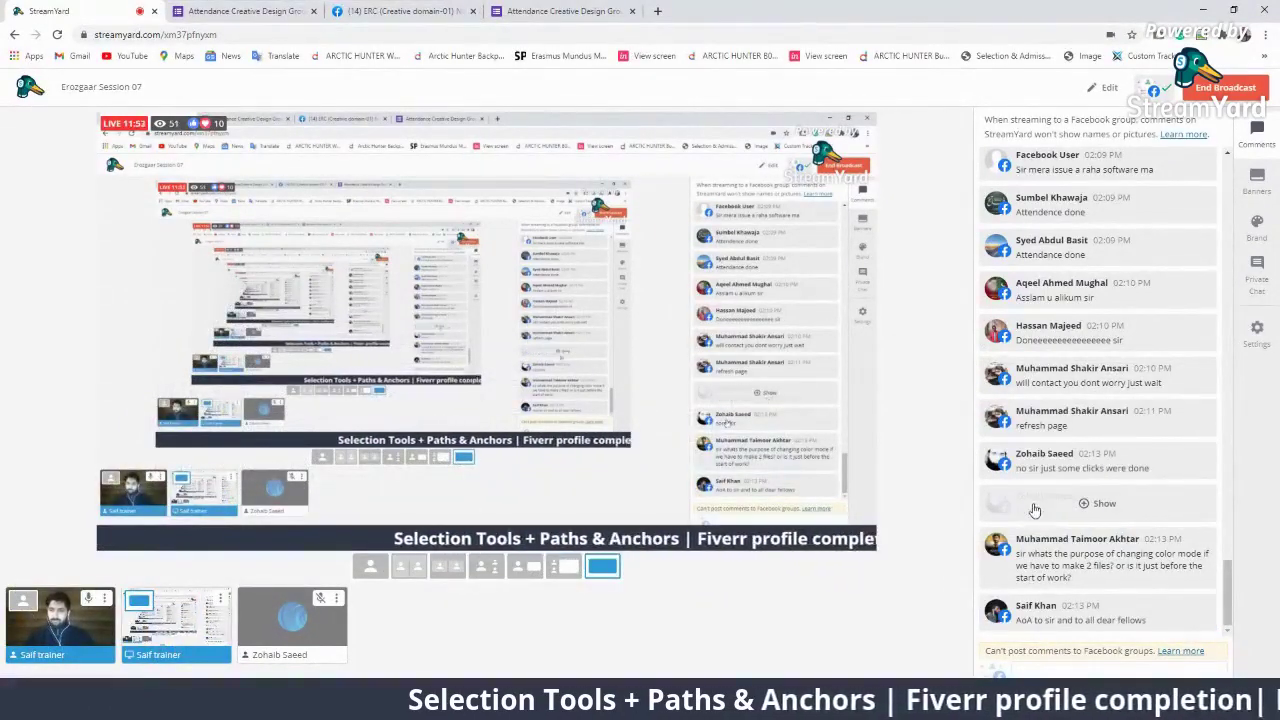
pyautogui.scroll(2, 1100, 495)
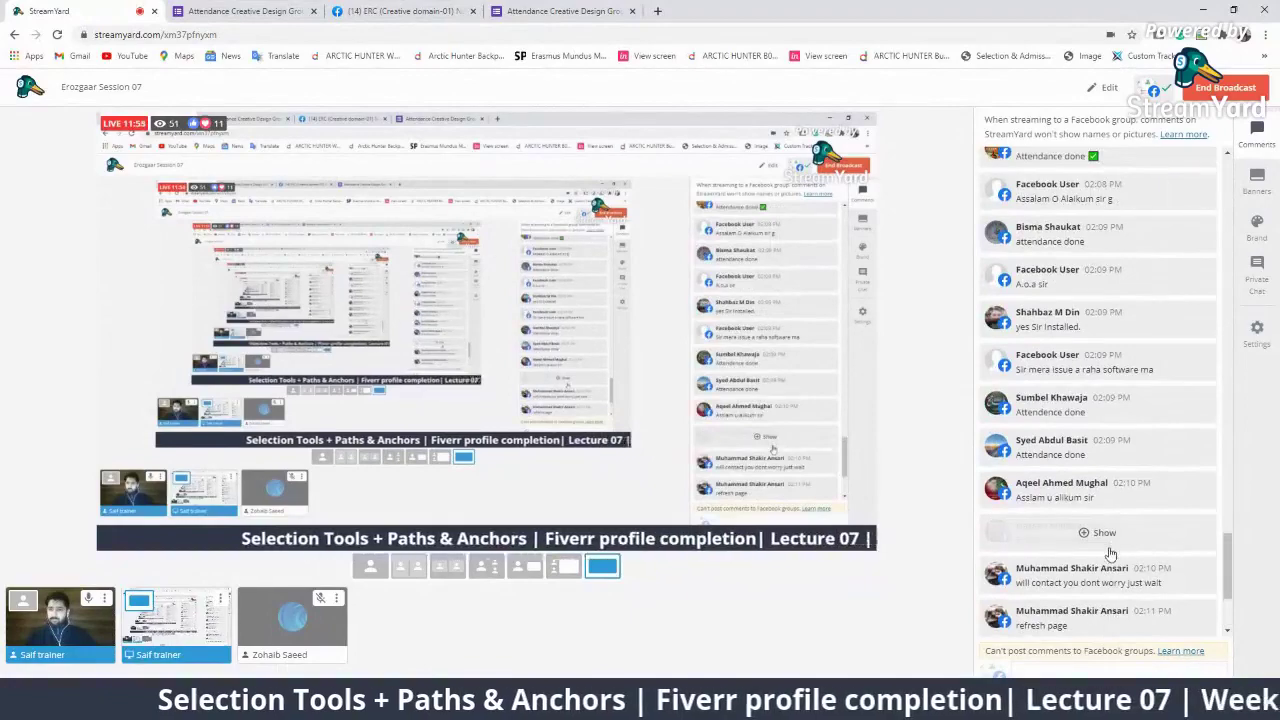
pyautogui.scroll(3, 1110, 553)
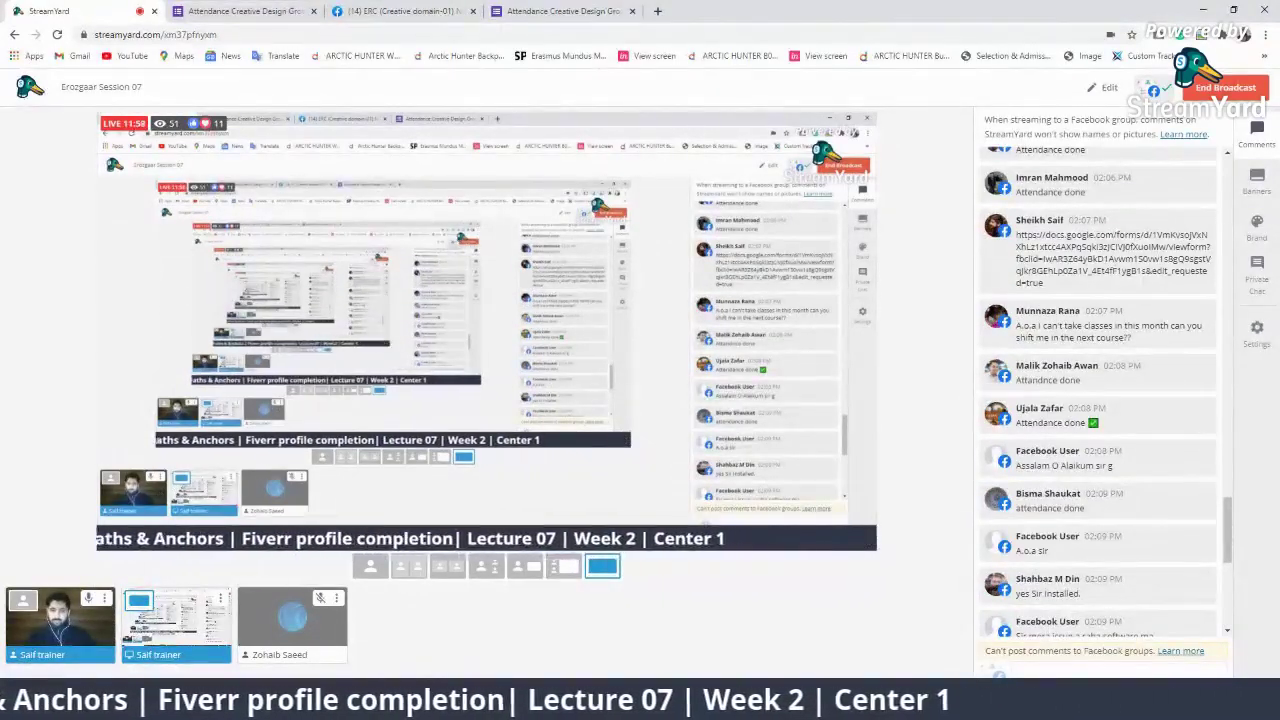
# Bring Illustrator forward and zoom and pan the view around the green rectangle
pyautogui.click(914, 704)
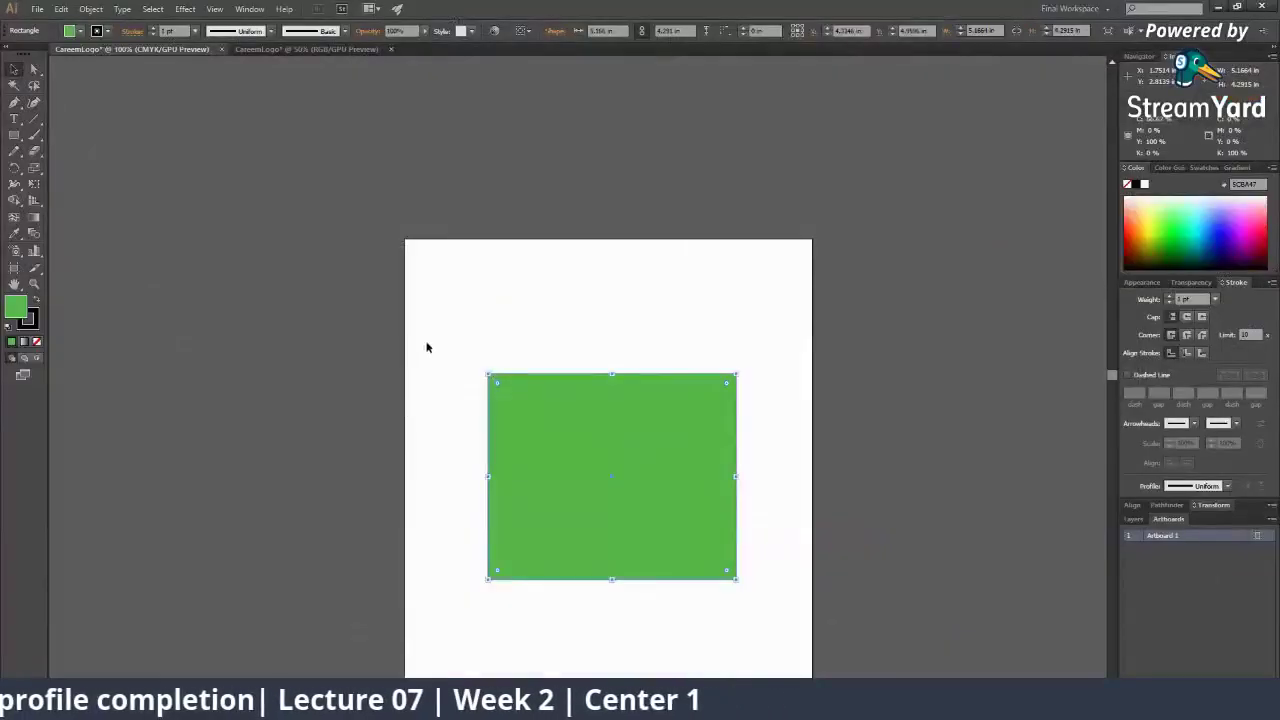
pyautogui.press('z')
pyautogui.keyDown('alt'); pyautogui.click(547, 277); pyautogui.keyUp('alt')
pyautogui.keyDown('alt'); pyautogui.click(650, 338); pyautogui.keyUp('alt')
pyautogui.moveTo(600, 436); pyautogui.dragTo(591, 348)
pyautogui.click(537, 359)
pyautogui.click(541, 359)
pyautogui.moveTo(593, 465); pyautogui.dragTo(557, 361)
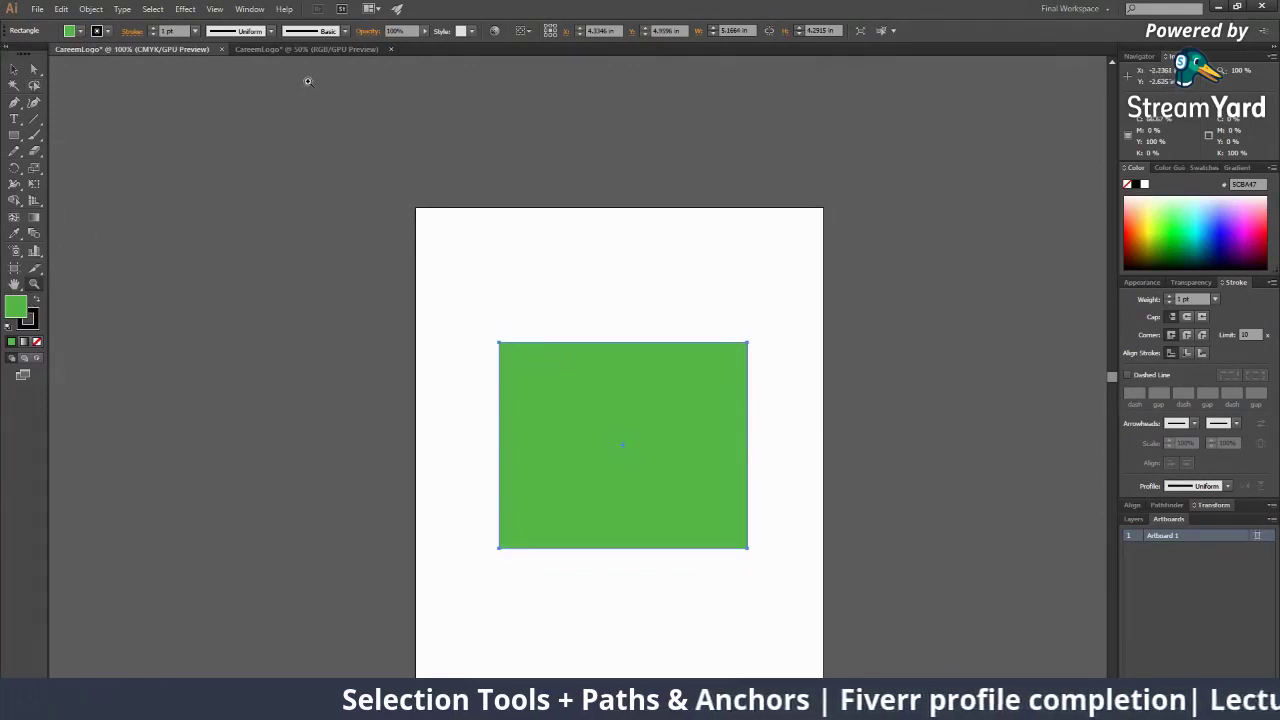
# Close the CMYK CareemLogo document without saving, then zoom on the remaining RGB rectangle
pyautogui.click(222, 50)
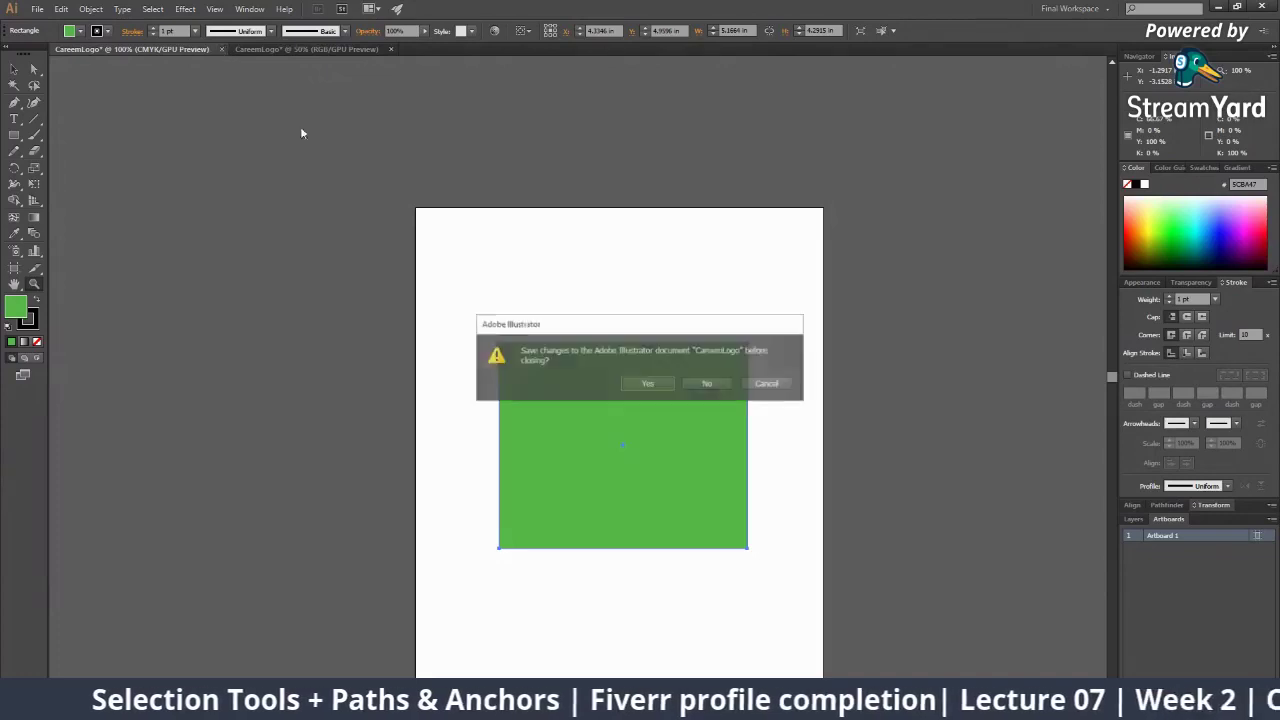
pyautogui.click(705, 384)
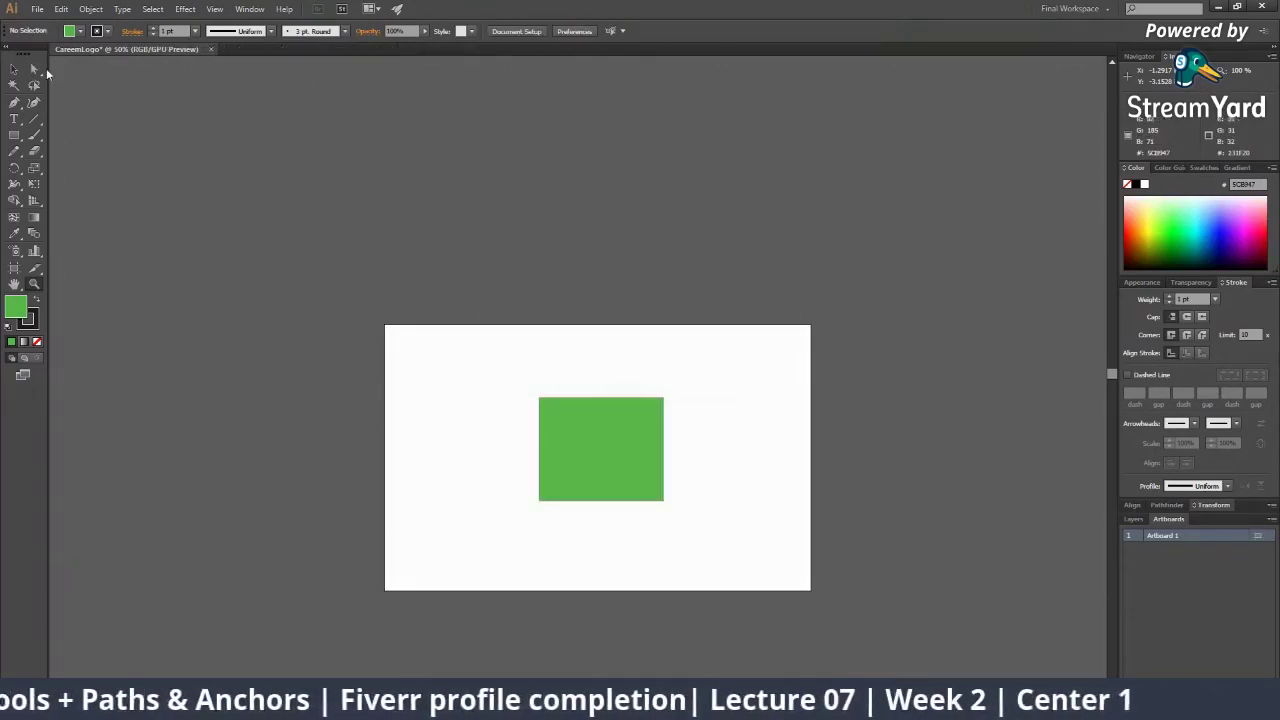
pyautogui.click(640, 459)
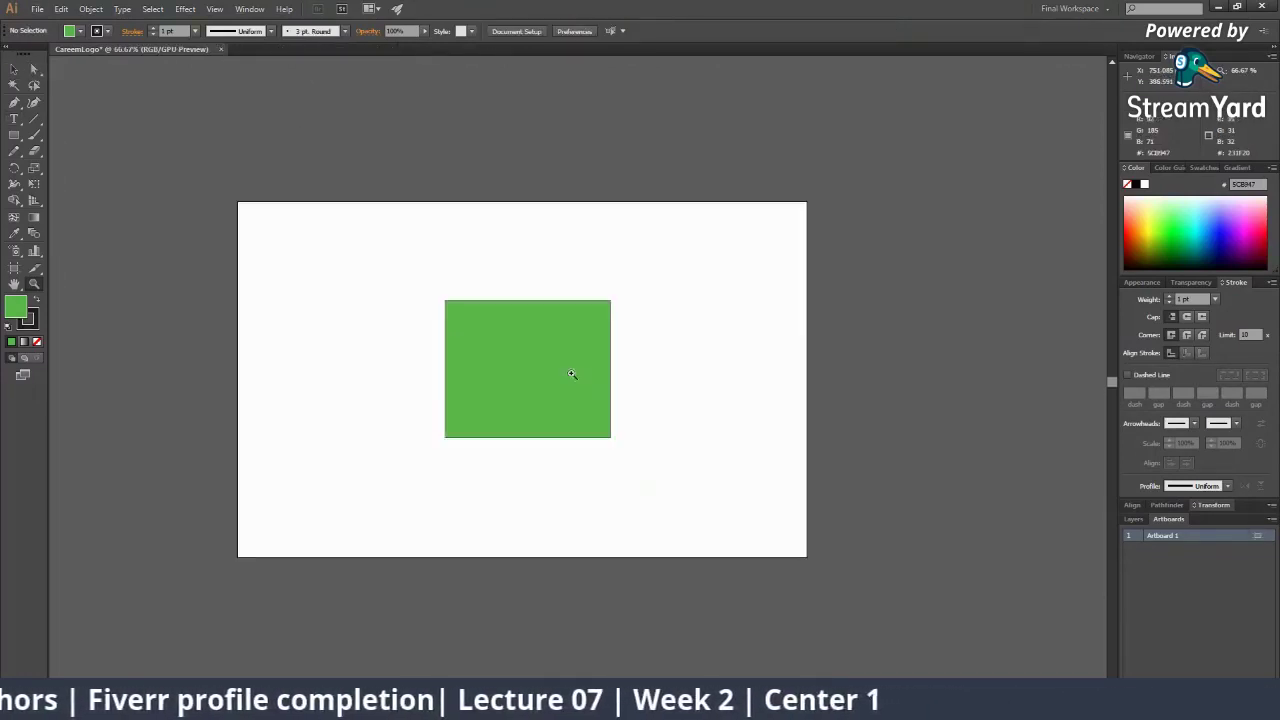
pyautogui.click(573, 374)
pyautogui.click(573, 374)
pyautogui.click(573, 374)
pyautogui.keyDown('alt'); pyautogui.click(573, 374); pyautogui.keyUp('alt')
pyautogui.keyDown('alt'); pyautogui.click(573, 373); pyautogui.keyUp('alt')
pyautogui.keyDown('alt'); pyautogui.click(573, 373); pyautogui.keyUp('alt')
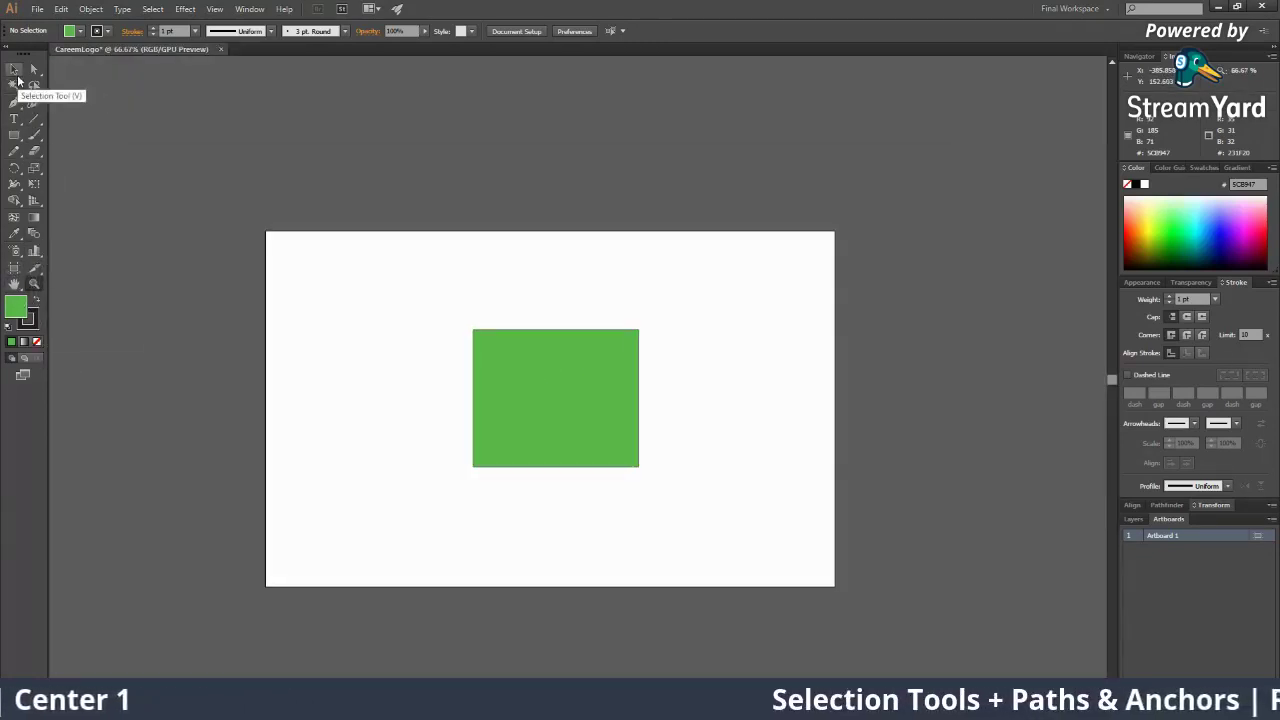
# Try the Selection and Direct Selection tools, zoom out, and switch to the Artboard Tool on Artboard 1
pyautogui.click(16, 72)
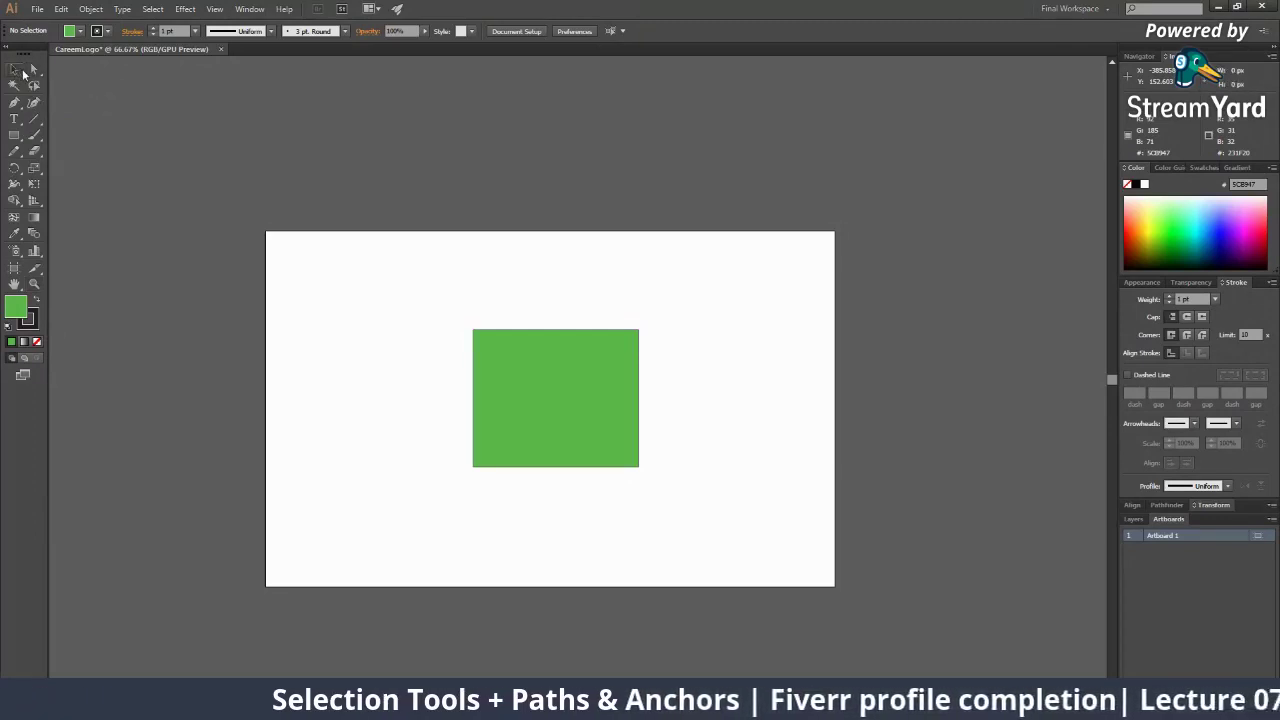
pyautogui.click(37, 74)
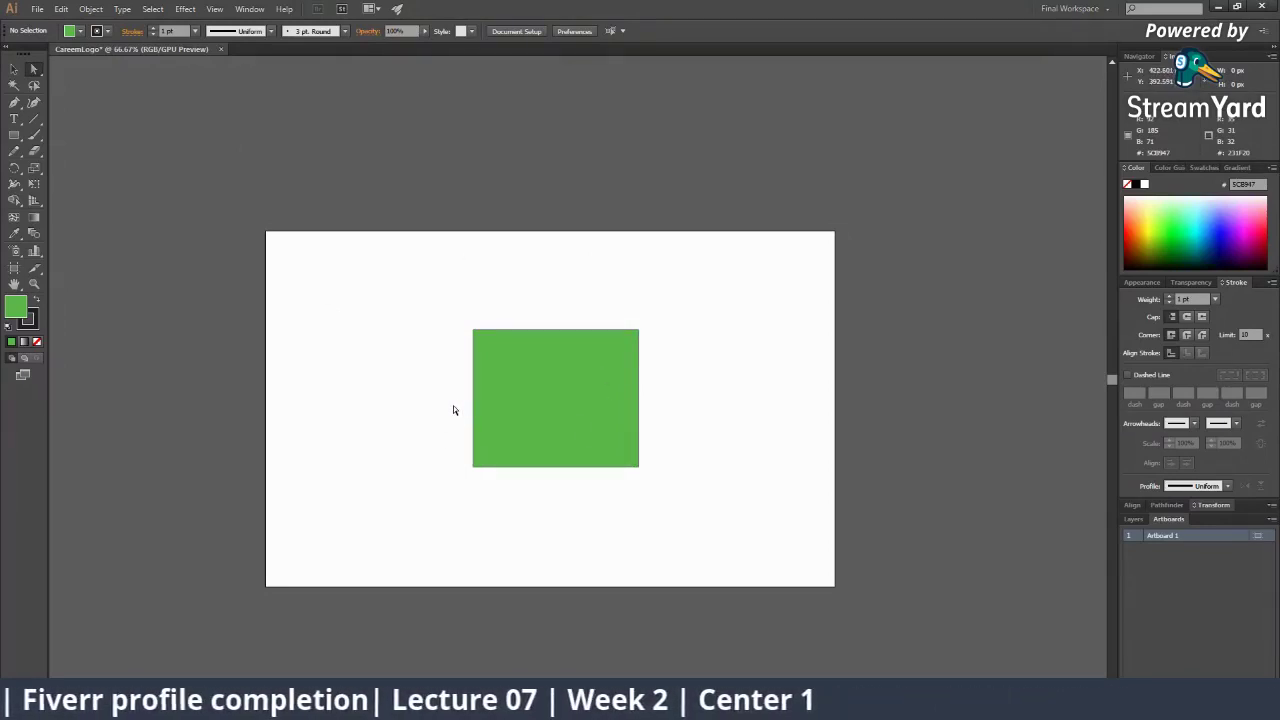
pyautogui.press('z')
pyautogui.keyDown('alt'); pyautogui.click(523, 380); pyautogui.keyUp('alt')
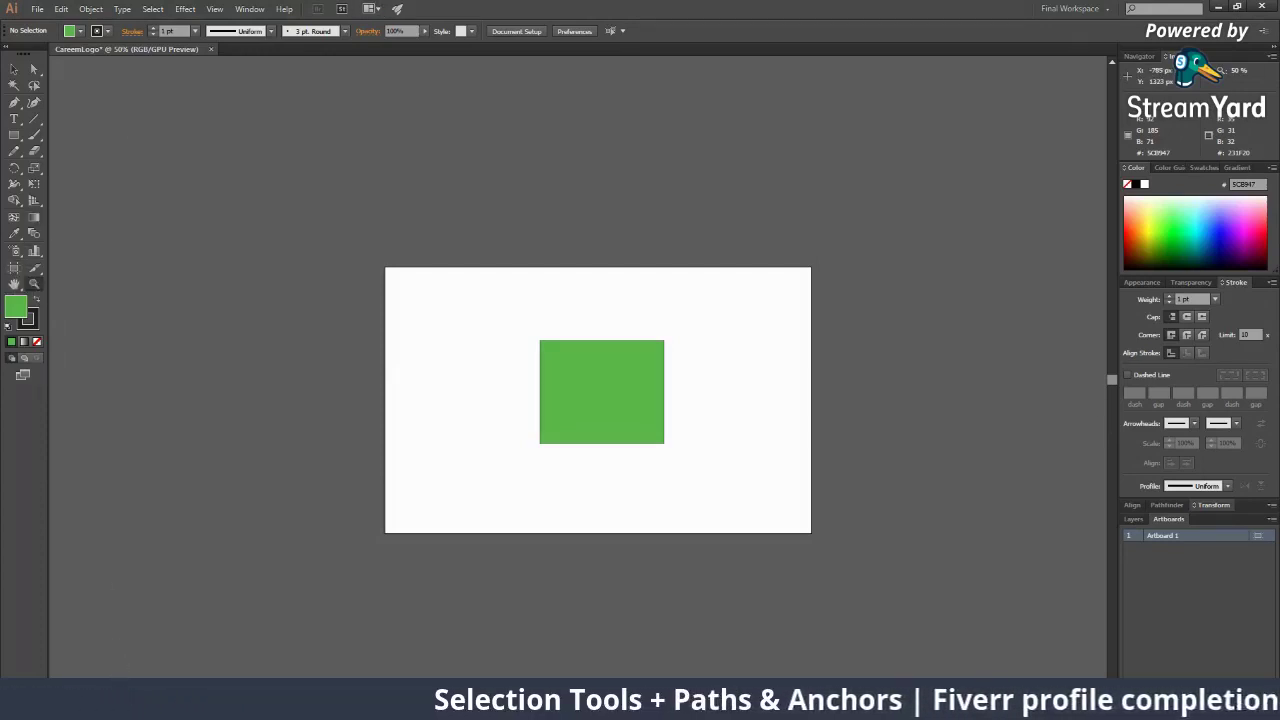
pyautogui.click(119, 687)
pyautogui.click(153, 527)
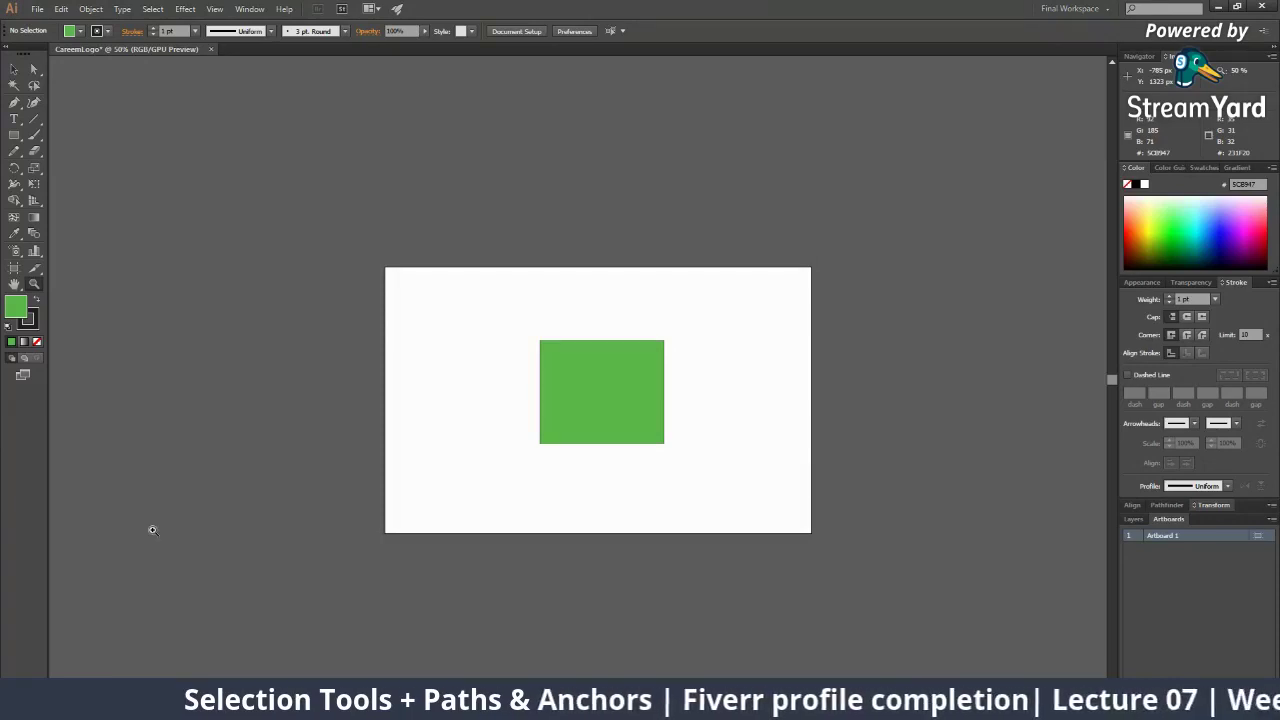
pyautogui.click(15, 270)
pyautogui.scroll(-2, 1060, 345)
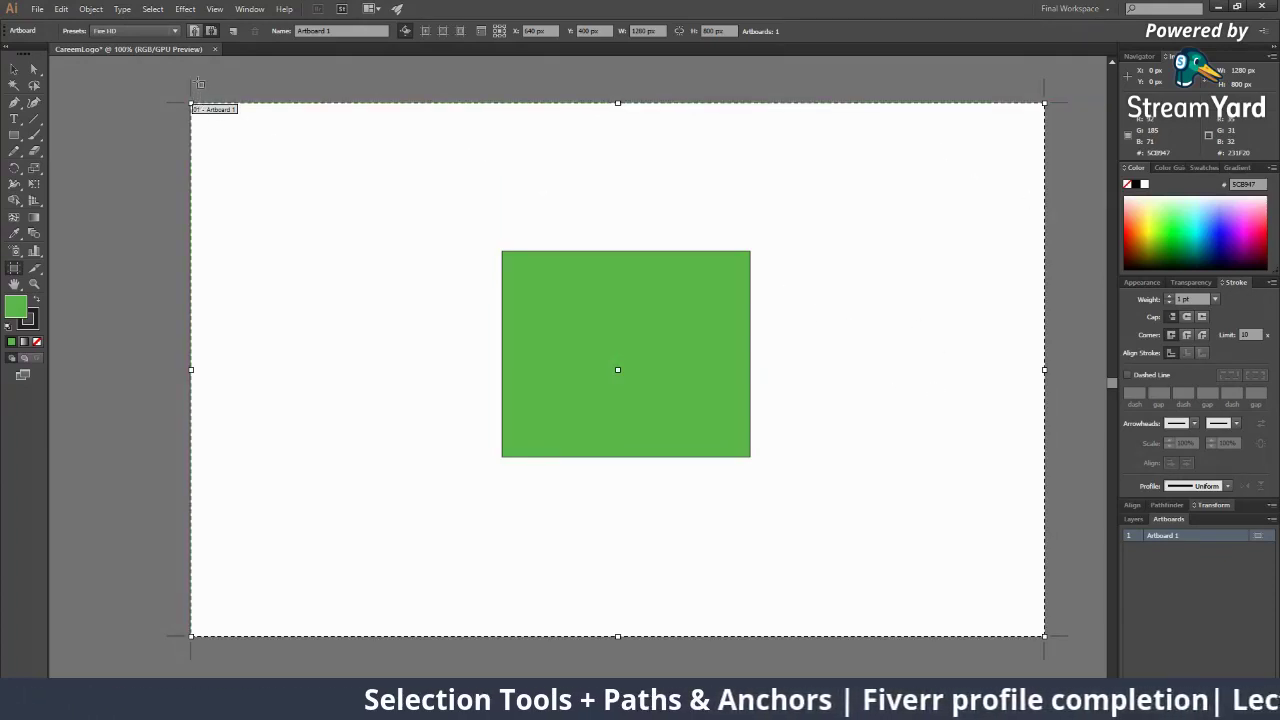
pyautogui.scroll(-2, 337, 397)
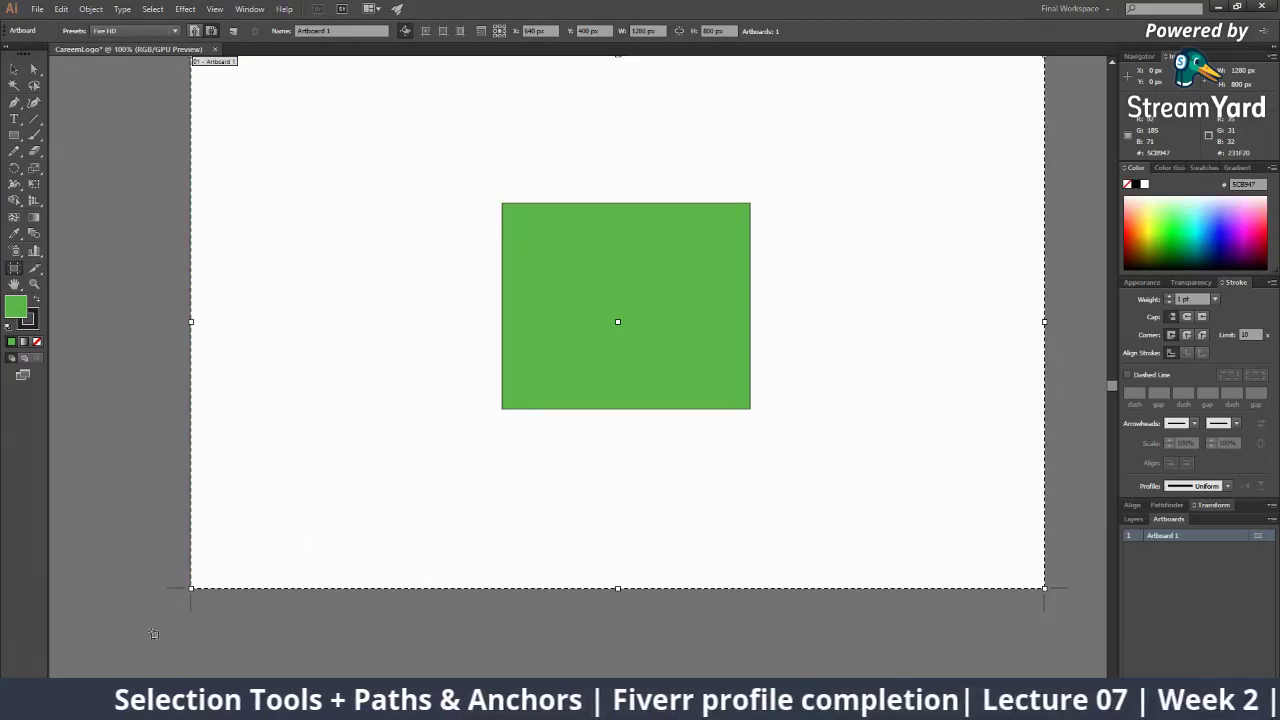
pyautogui.scroll(2, 975, 511)
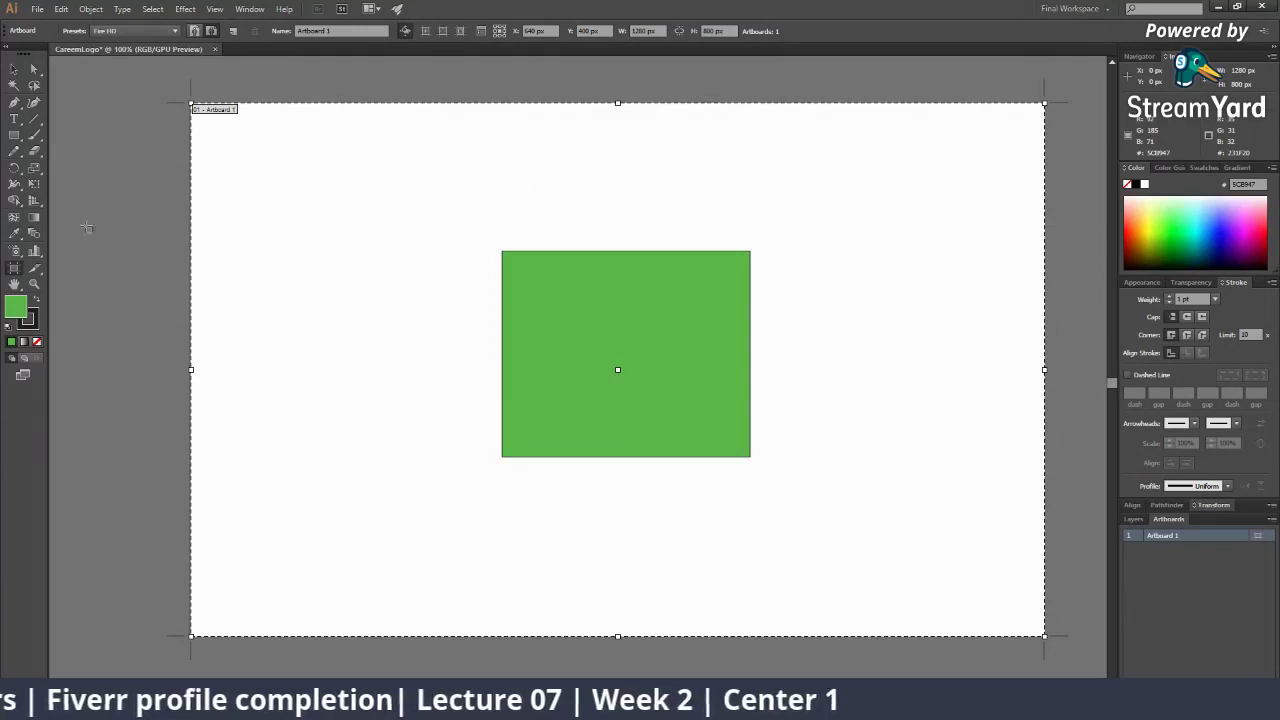
pyautogui.click(34, 283)
# Zoom out to 50% and drag Artboard 1 with its green rectangle rightward in several moves
pyautogui.keyDown('alt'); pyautogui.click(714, 231); pyautogui.keyUp('alt')
pyautogui.keyDown('alt'); pyautogui.click(658, 316); pyautogui.keyUp('alt')
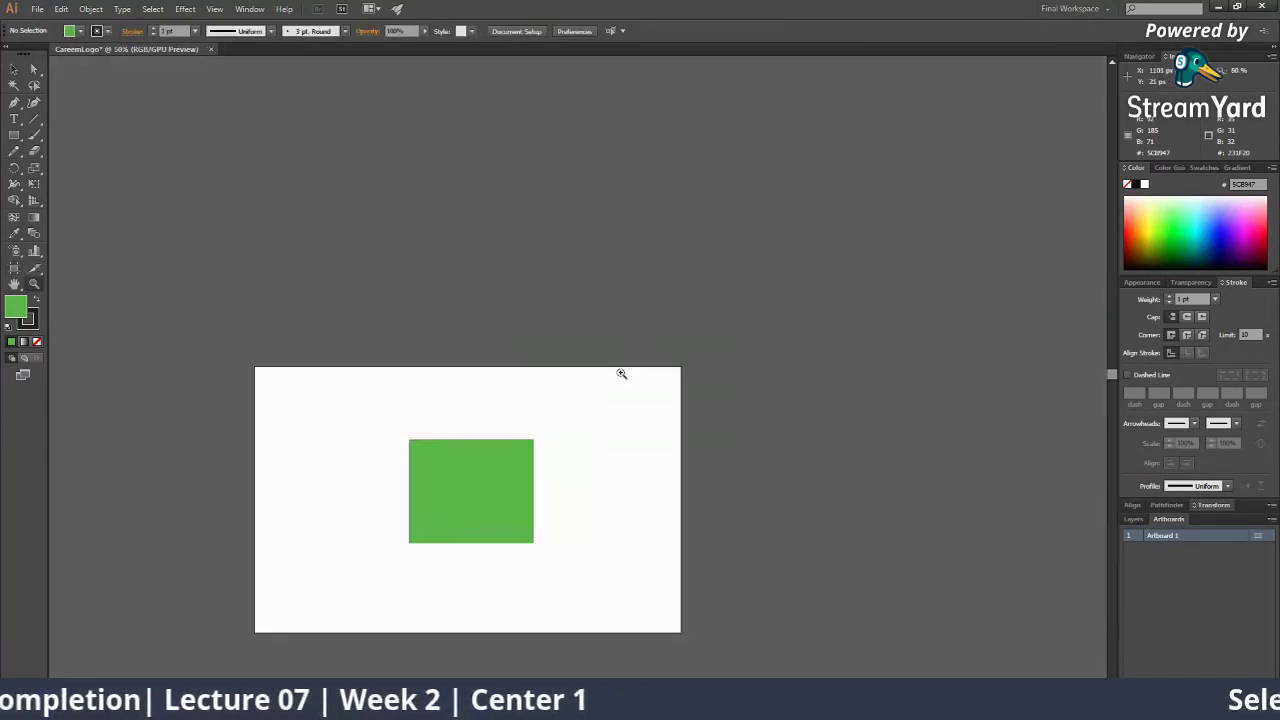
pyautogui.click(14, 268)
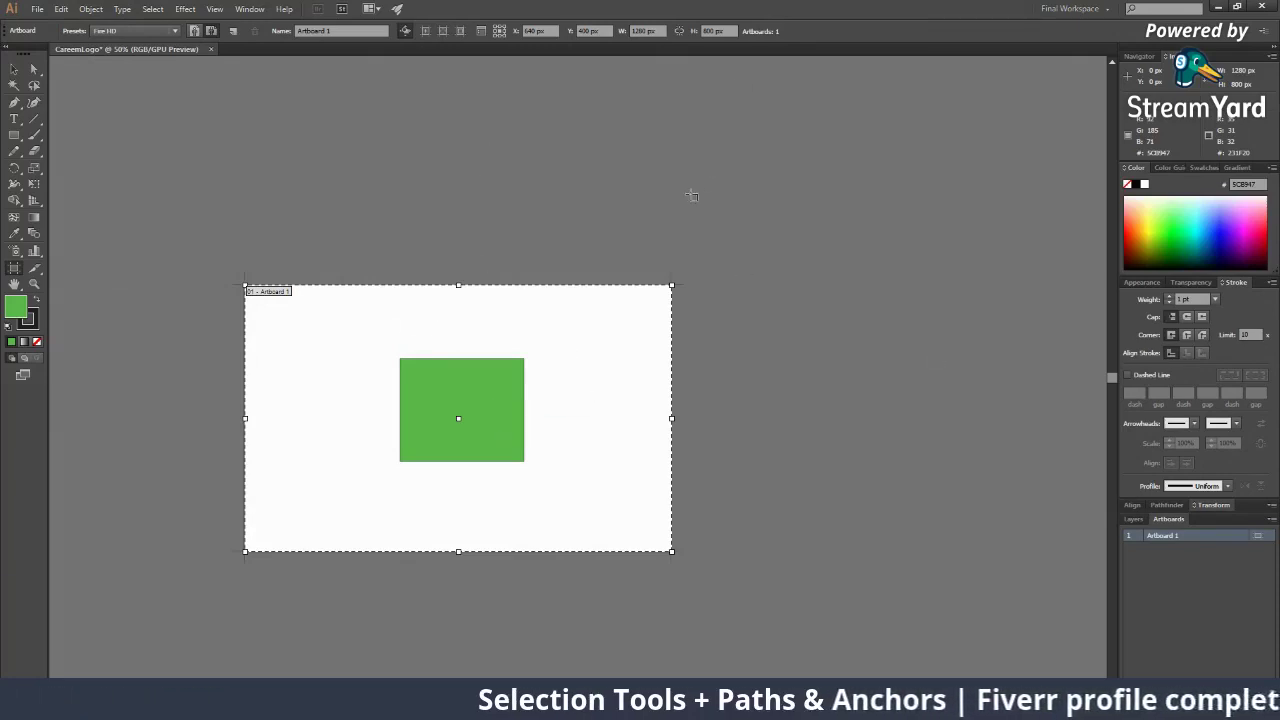
pyautogui.moveTo(540, 321); pyautogui.dragTo(520, 299)
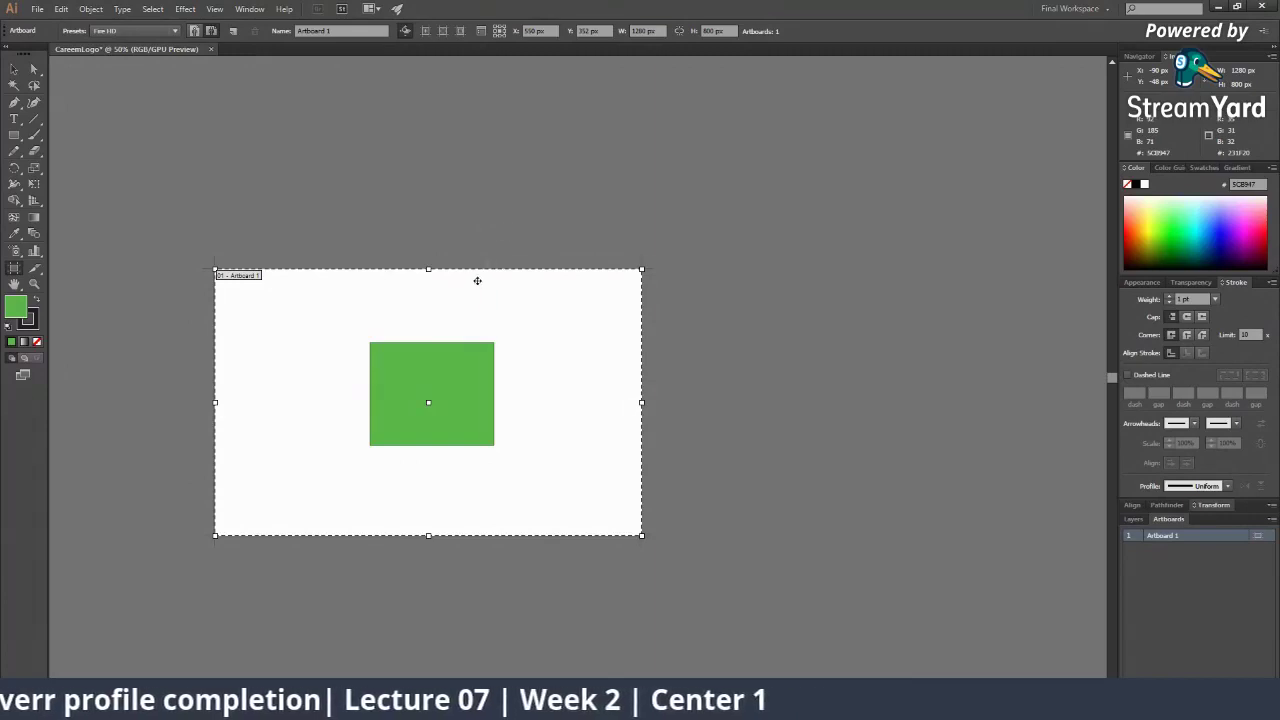
pyautogui.moveTo(468, 297); pyautogui.dragTo(517, 325)
pyautogui.moveTo(577, 359); pyautogui.dragTo(592, 325)
pyautogui.moveTo(637, 316); pyautogui.dragTo(712, 333)
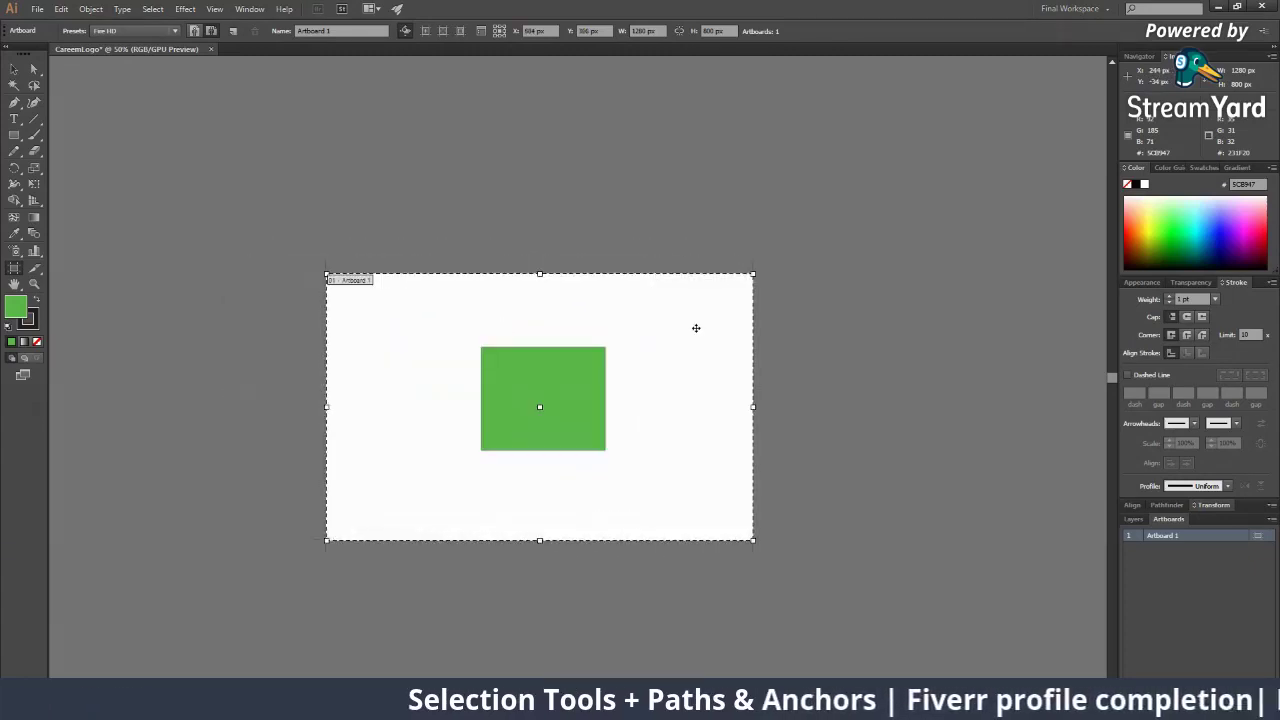
pyautogui.press('z')
pyautogui.keyDown('alt'); pyautogui.click(652, 299); pyautogui.keyUp('alt')
# Zoom far out over the canvas, then back in on the artboard to 25%
pyautogui.keyDown('alt'); pyautogui.click(652, 299); pyautogui.keyUp('alt')
pyautogui.keyDown('alt'); pyautogui.click(586, 354); pyautogui.keyUp('alt')
pyautogui.keyDown('alt'); pyautogui.click(563, 408); pyautogui.keyUp('alt')
pyautogui.keyDown('alt'); pyautogui.click(563, 408); pyautogui.keyUp('alt')
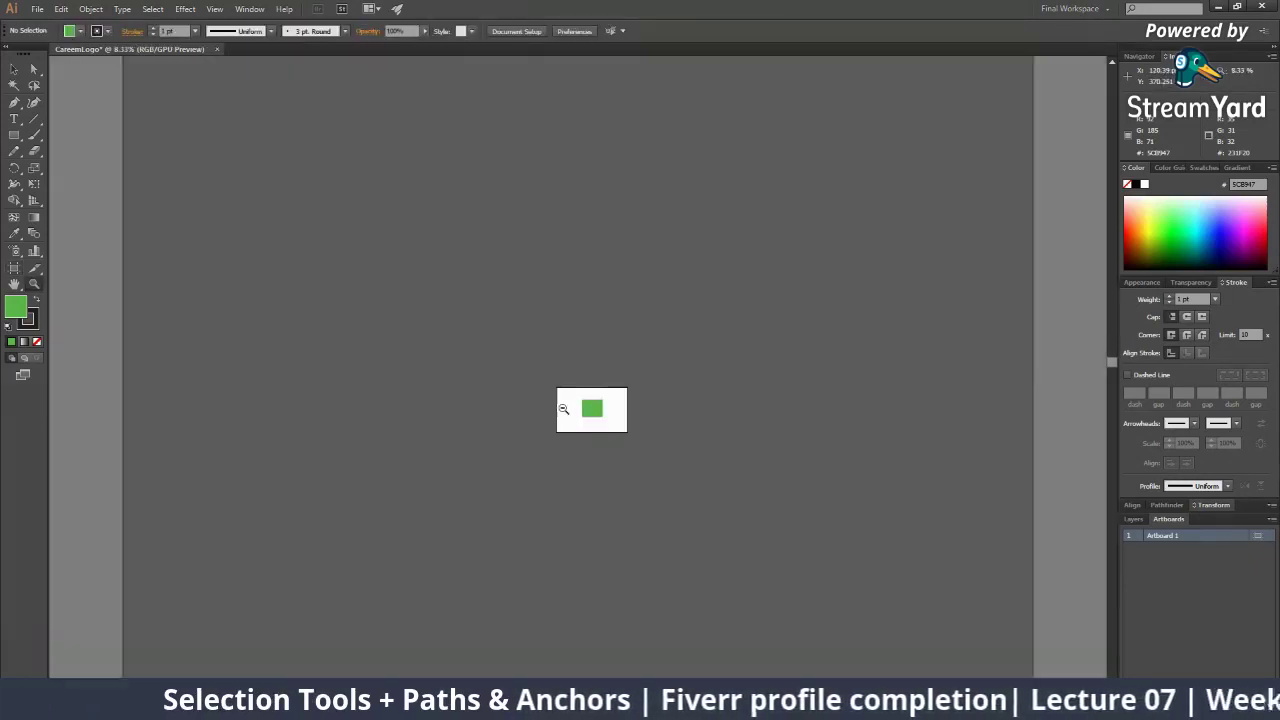
pyautogui.keyDown('alt'); pyautogui.click(564, 407); pyautogui.keyUp('alt')
pyautogui.keyDown('alt'); pyautogui.click(569, 404); pyautogui.keyUp('alt')
pyautogui.keyDown('alt'); pyautogui.click(569, 403); pyautogui.keyUp('alt')
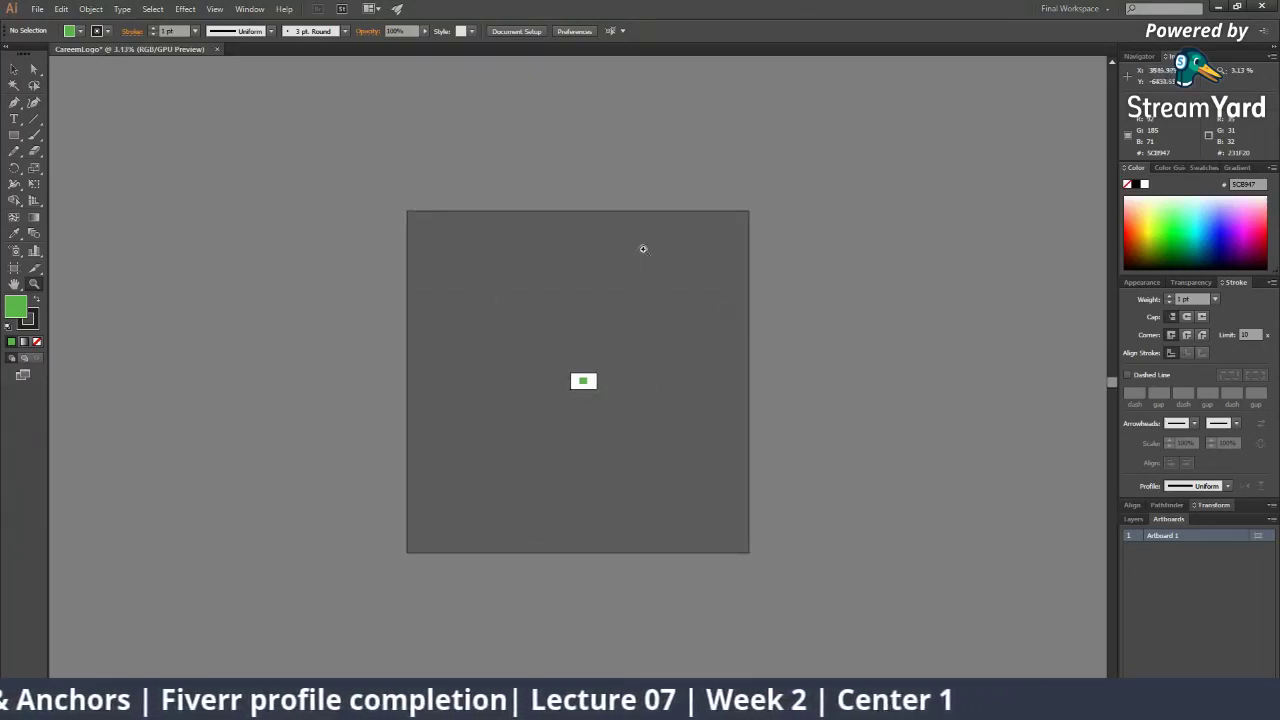
pyautogui.click(580, 389)
pyautogui.click(598, 404)
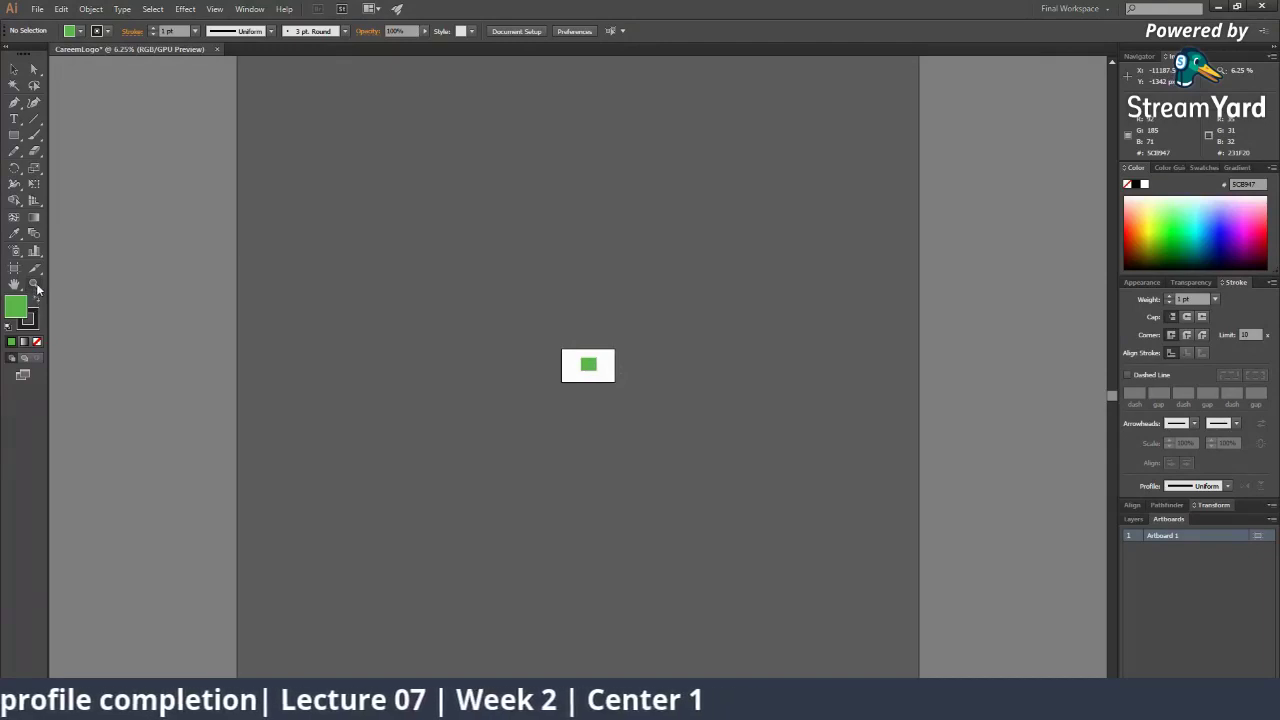
pyautogui.click(606, 365)
pyautogui.click(600, 377)
pyautogui.click(597, 374)
pyautogui.click(548, 409)
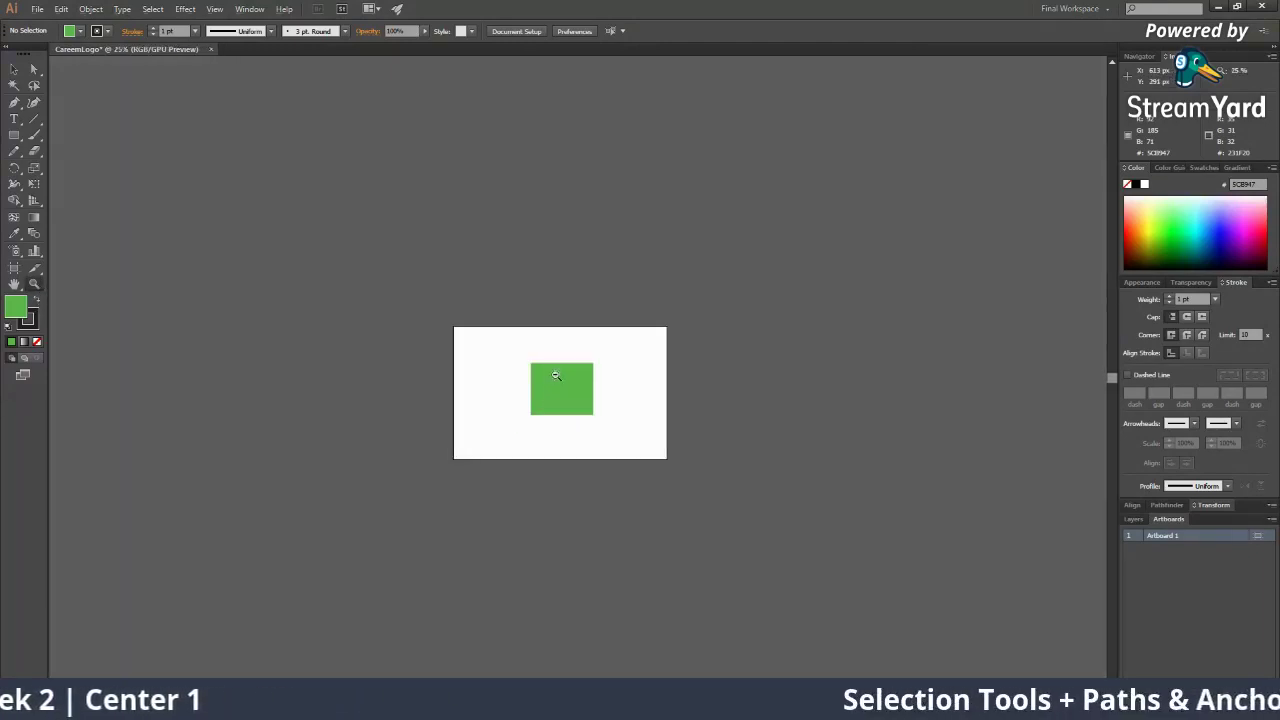
# Zoom in until the green rectangle fills the view, then back out to frame the artboard
pyautogui.moveTo(554, 375); pyautogui.dragTo(634, 391)
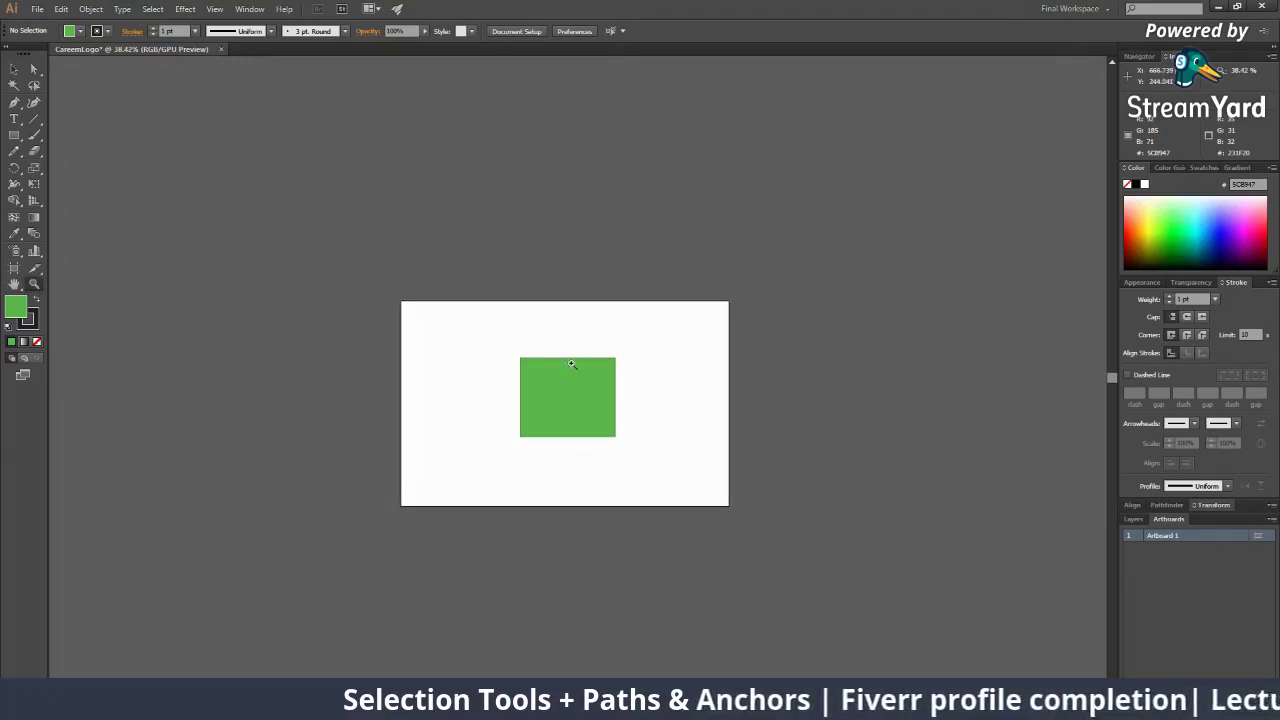
pyautogui.moveTo(572, 364); pyautogui.dragTo(688, 427)
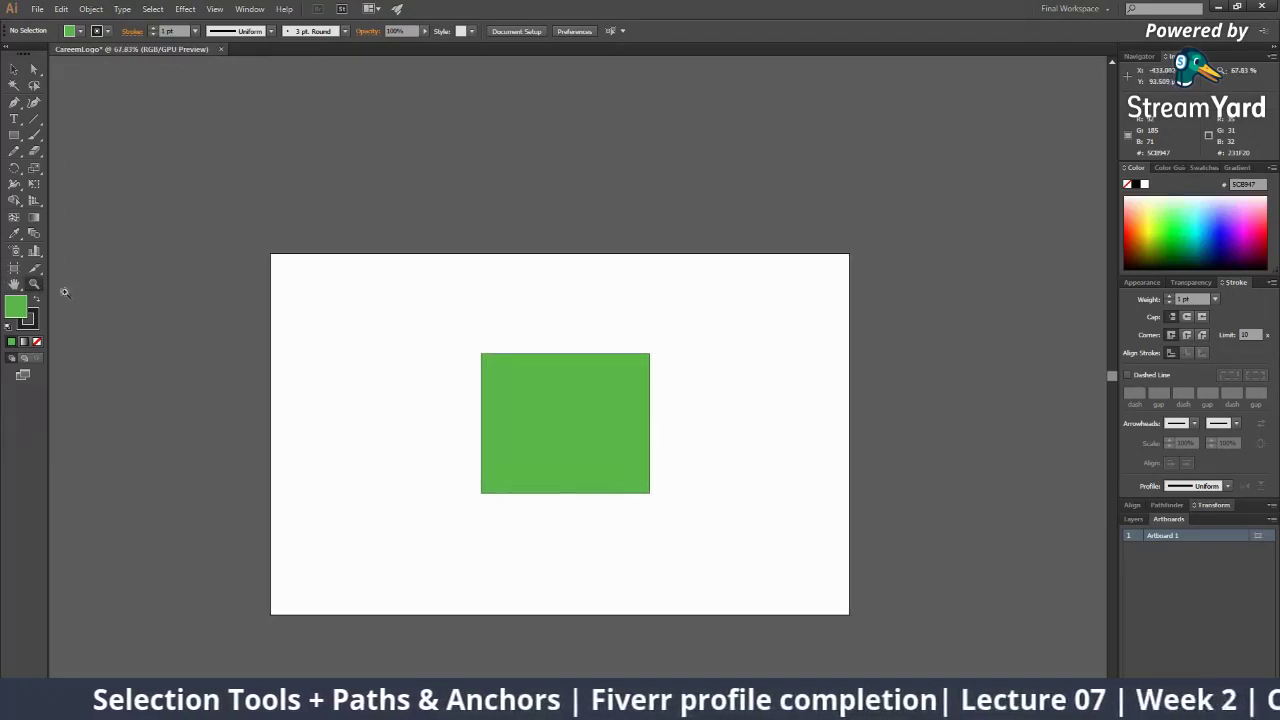
pyautogui.click(571, 379)
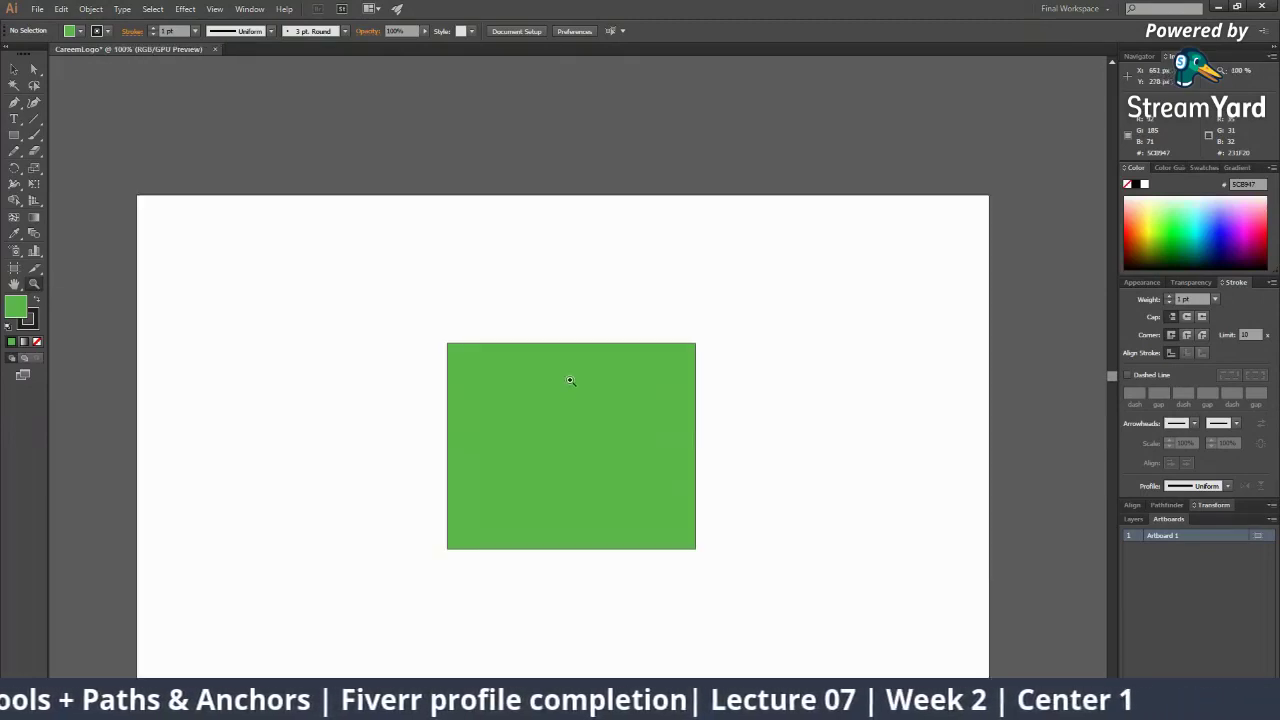
pyautogui.click(571, 394)
pyautogui.click(571, 398)
pyautogui.click(571, 398)
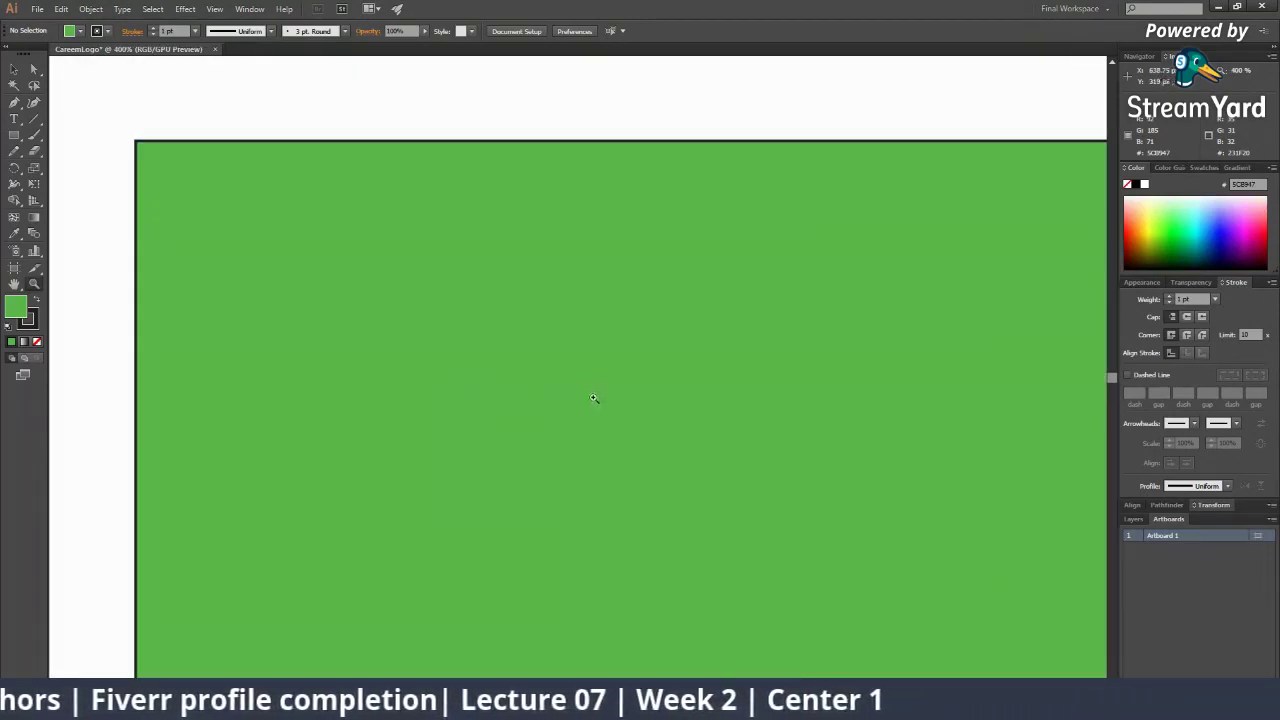
pyautogui.moveTo(381, 257); pyautogui.dragTo(126, 191)
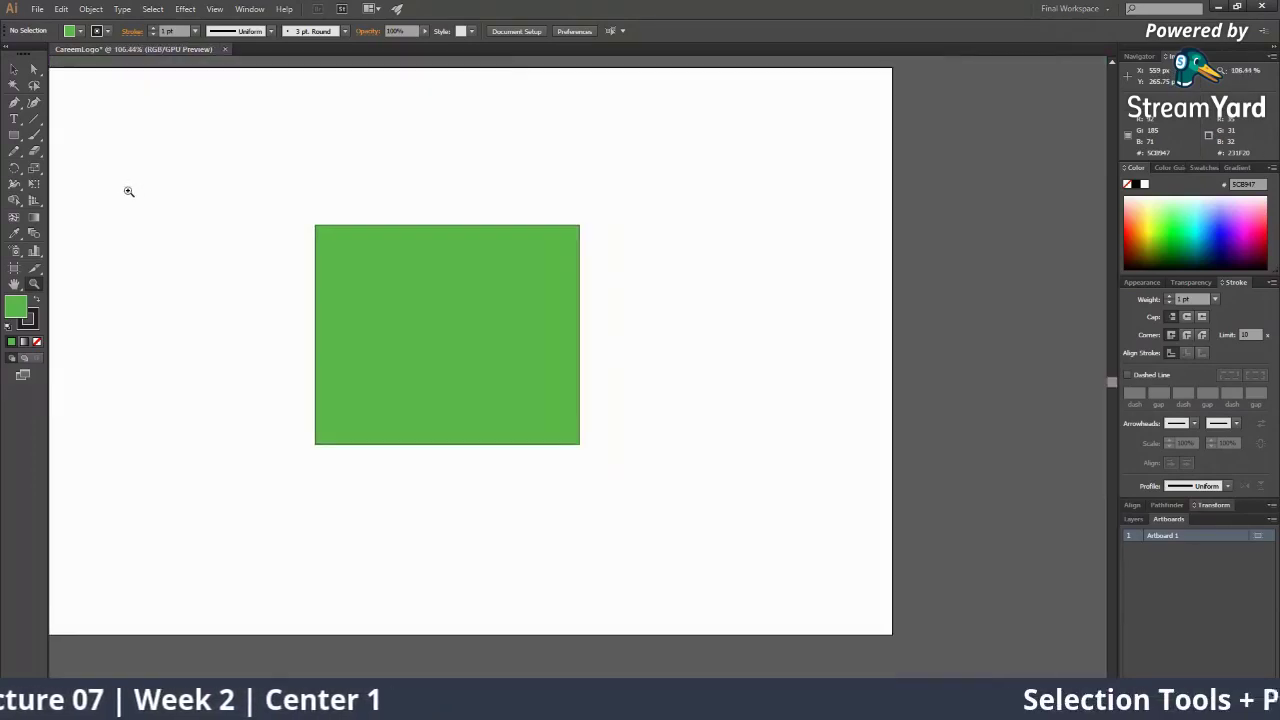
pyautogui.moveTo(303, 254); pyautogui.dragTo(135, 187)
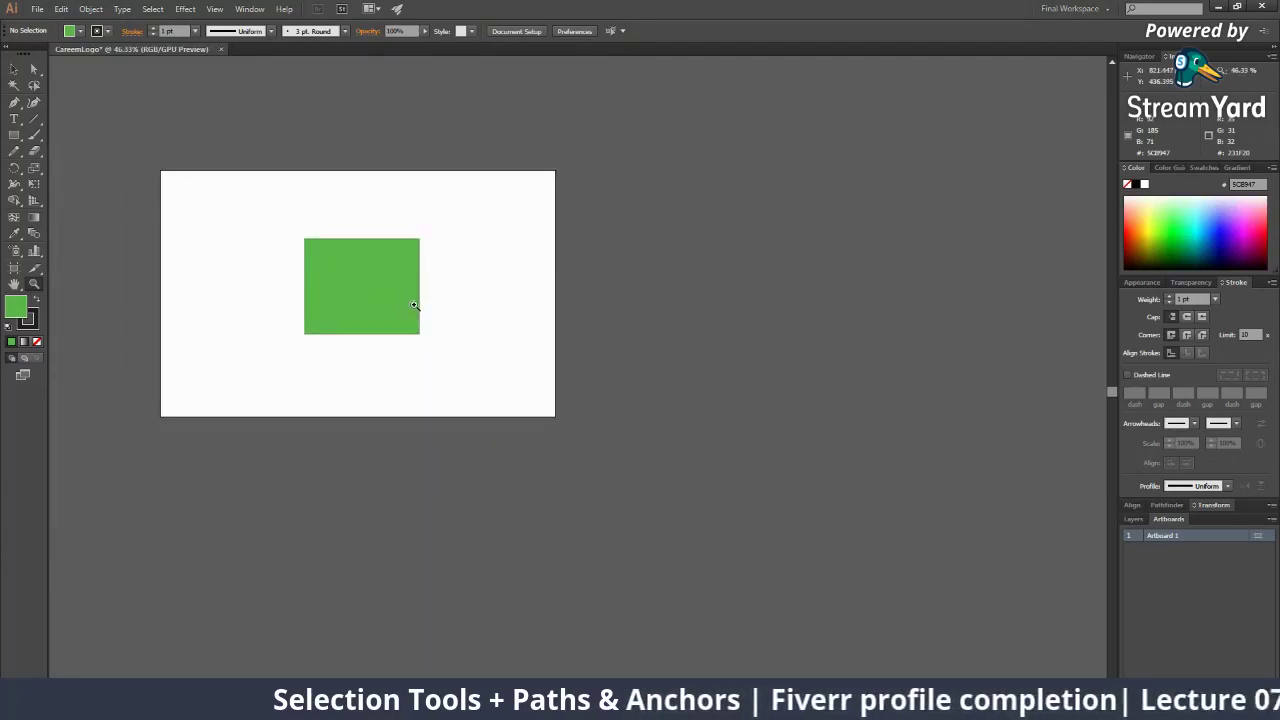
pyautogui.moveTo(325, 261); pyautogui.dragTo(410, 375)
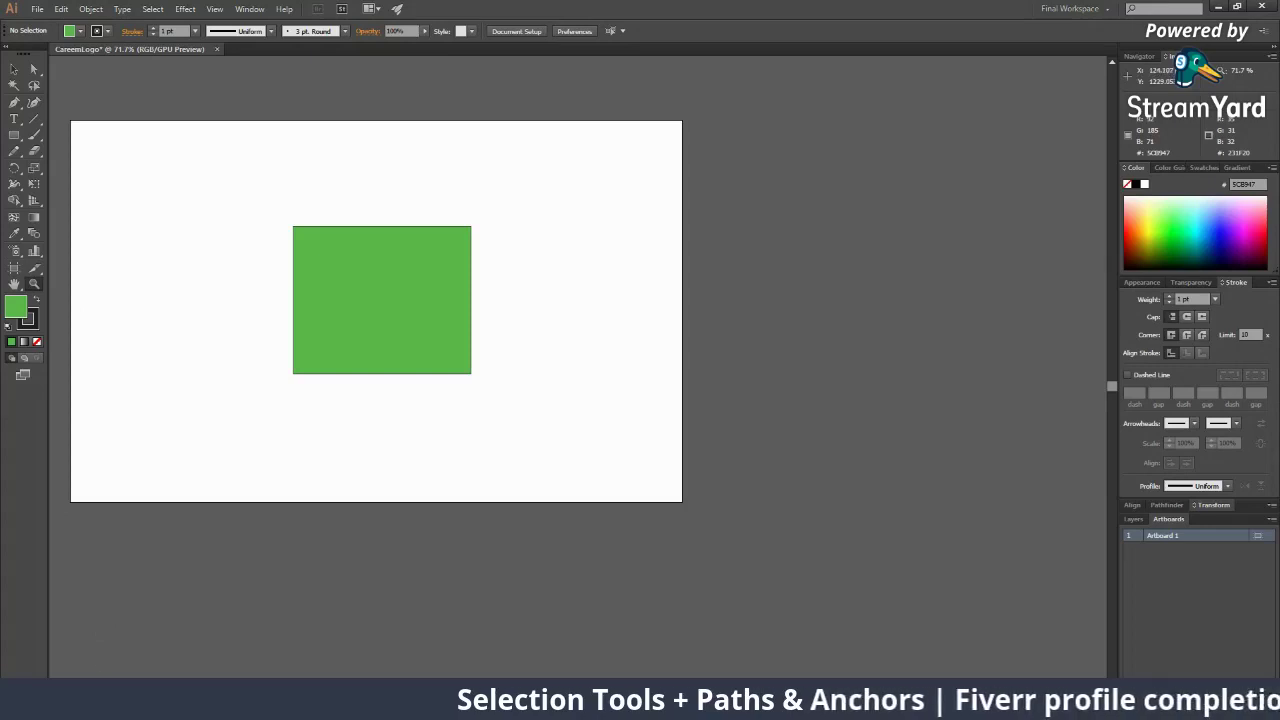
pyautogui.click(1236, 7)
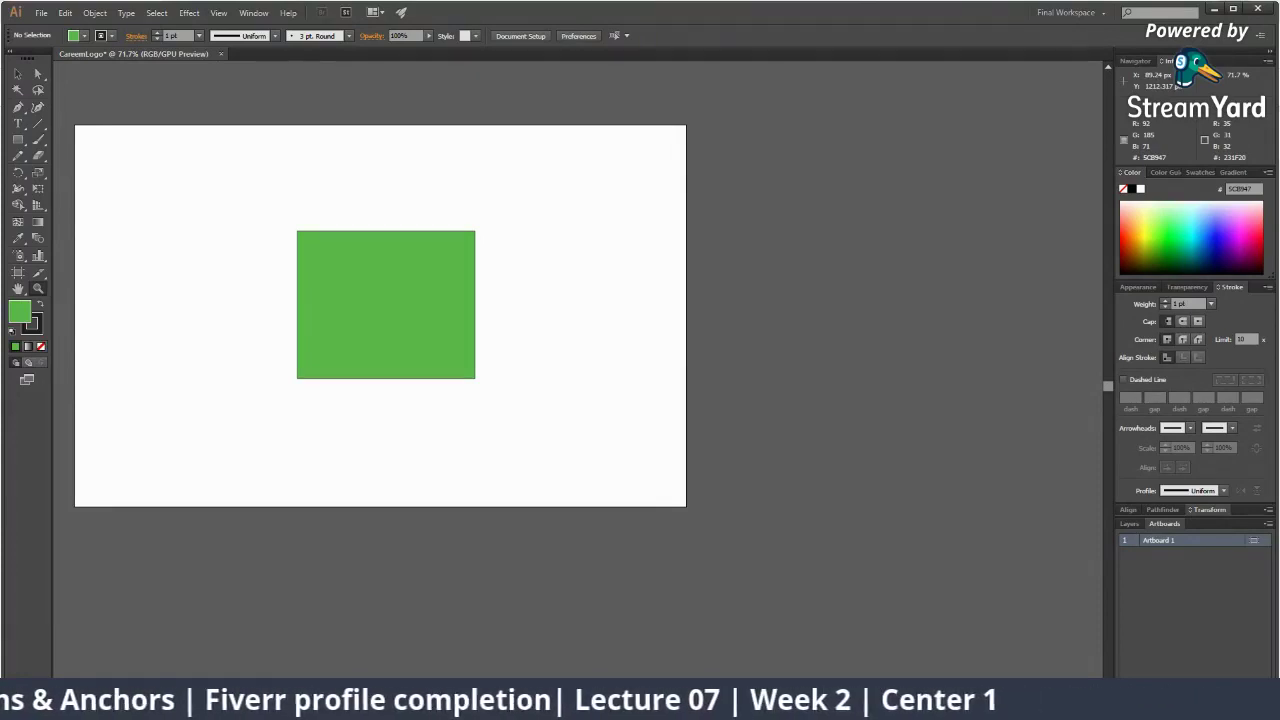
pyautogui.click(125, 707)
pyautogui.click(125, 707)
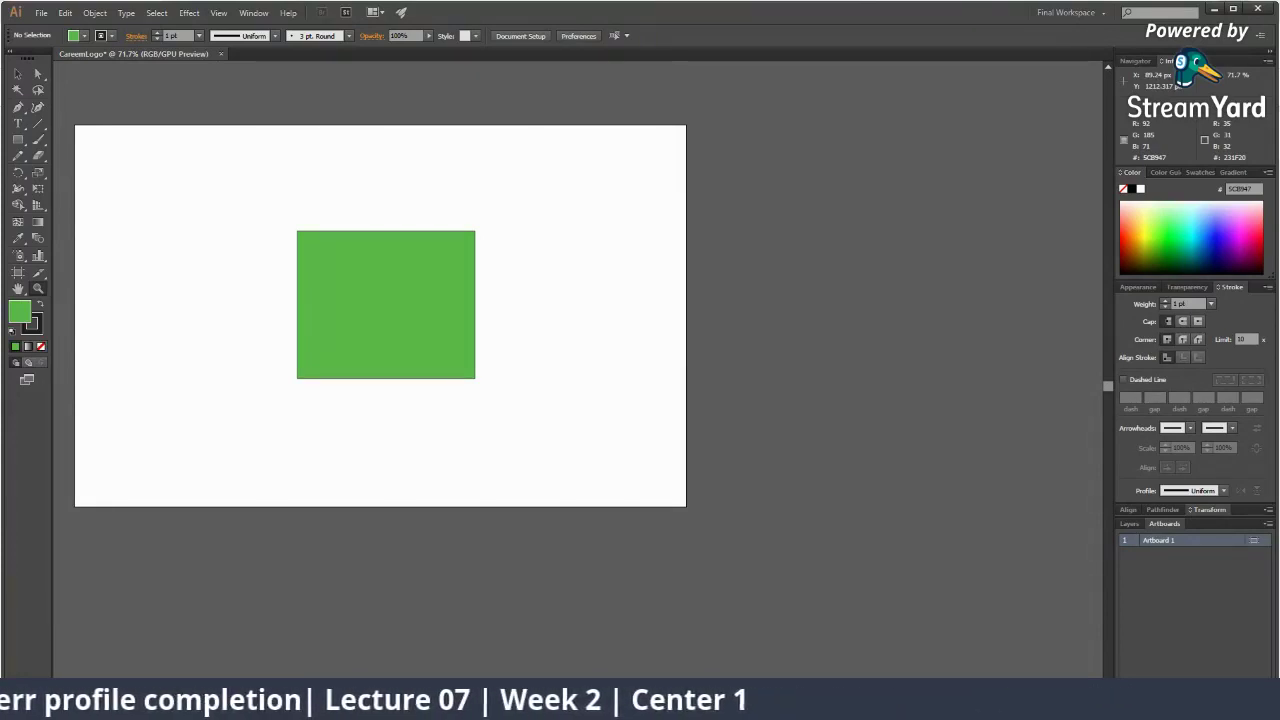
pyautogui.click(125, 707)
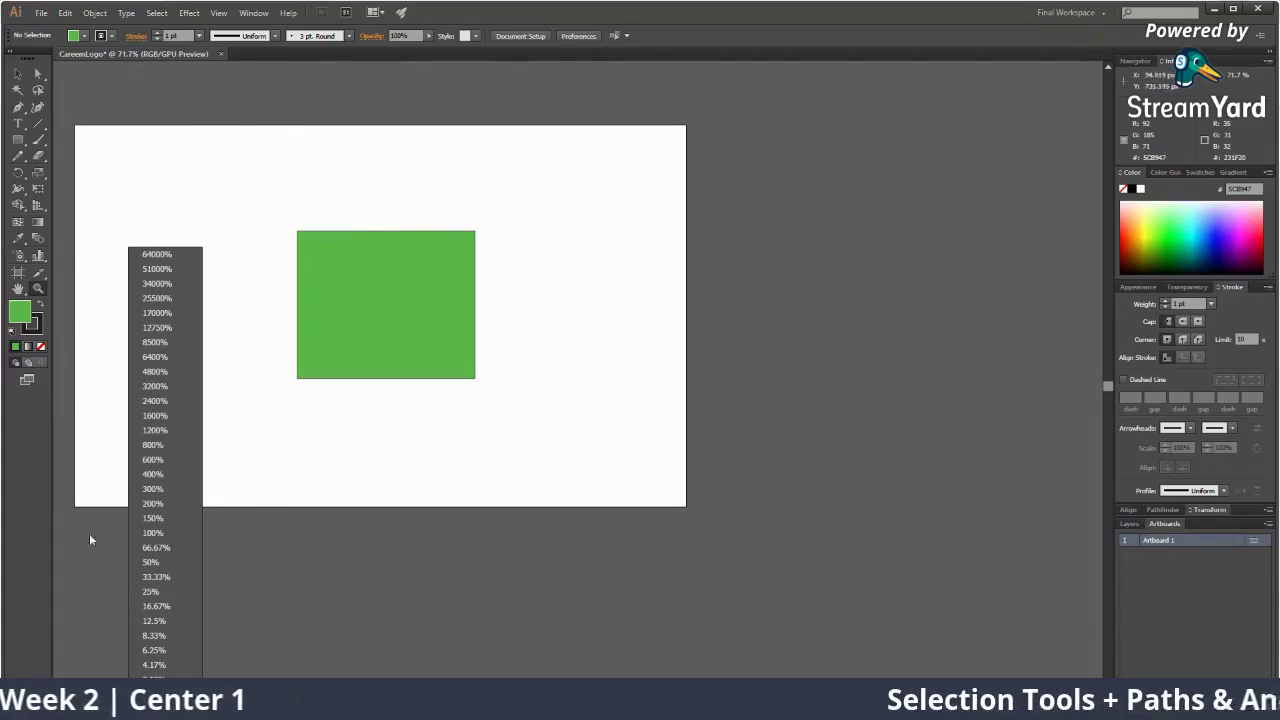
pyautogui.click(143, 533)
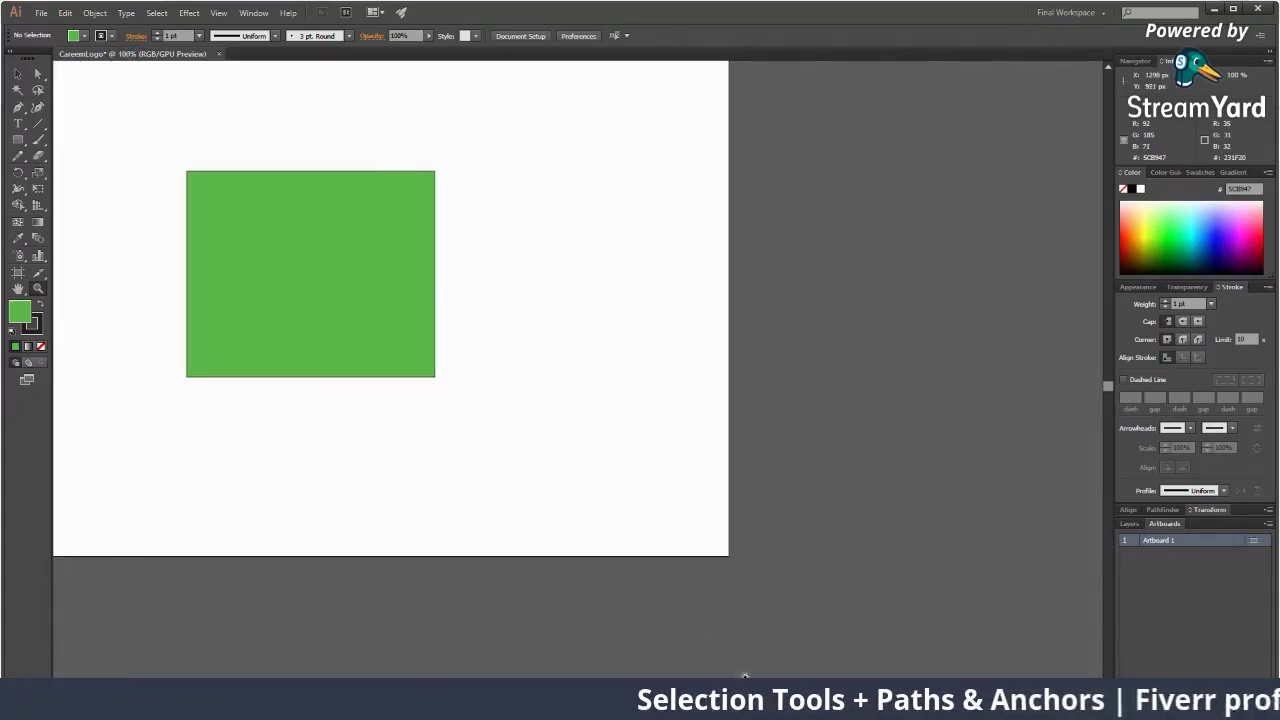
pyautogui.moveTo(766, 707); pyautogui.dragTo(745, 707)
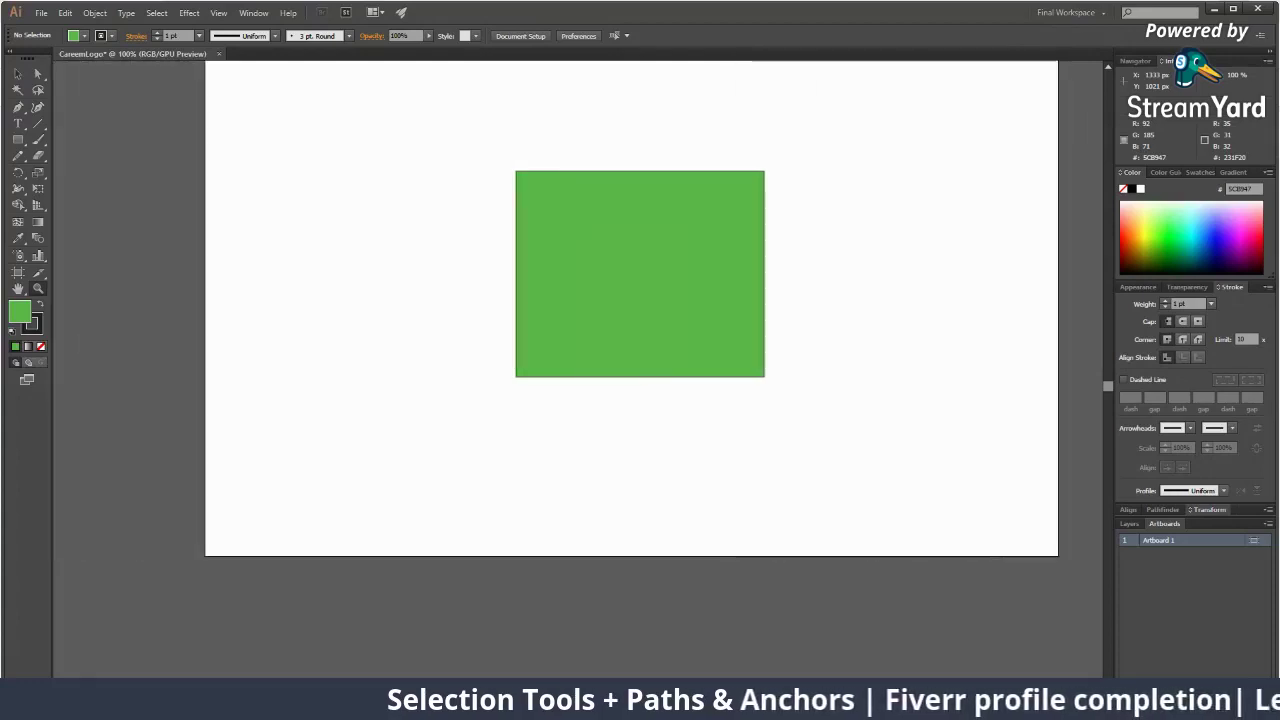
pyautogui.scroll(4, 769, 627)
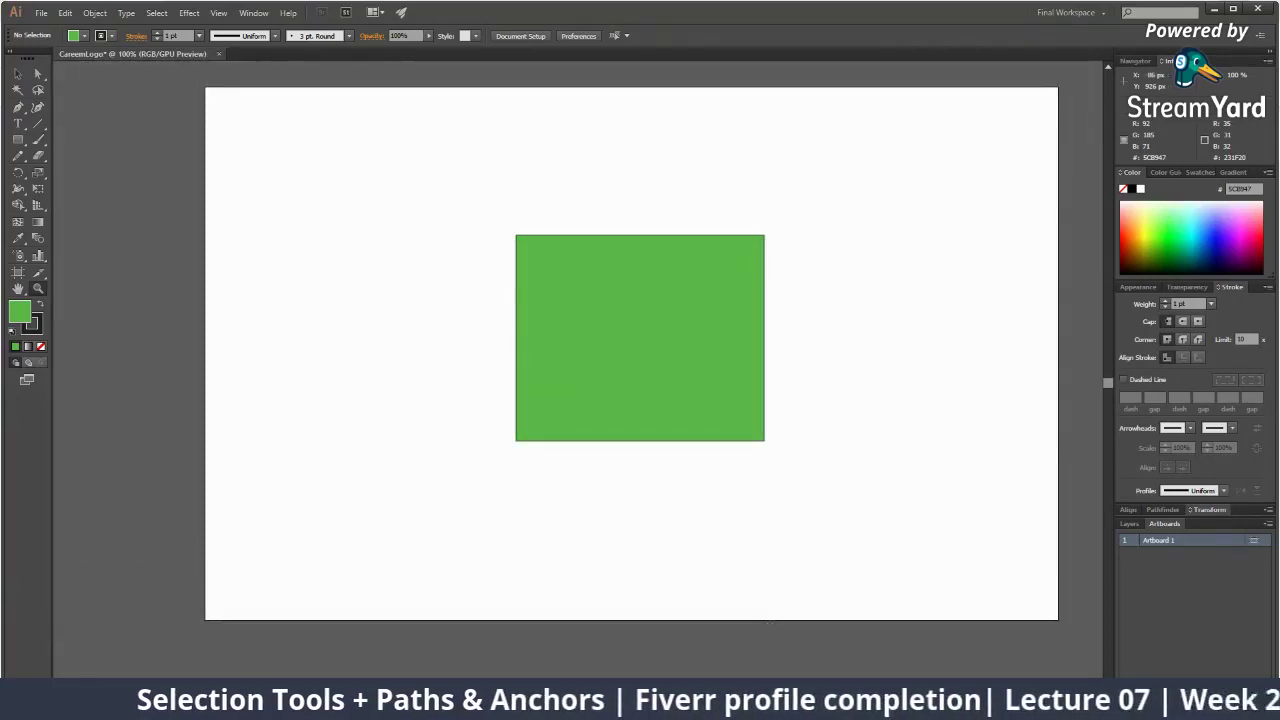
pyautogui.click(125, 707)
pyautogui.click(150, 562)
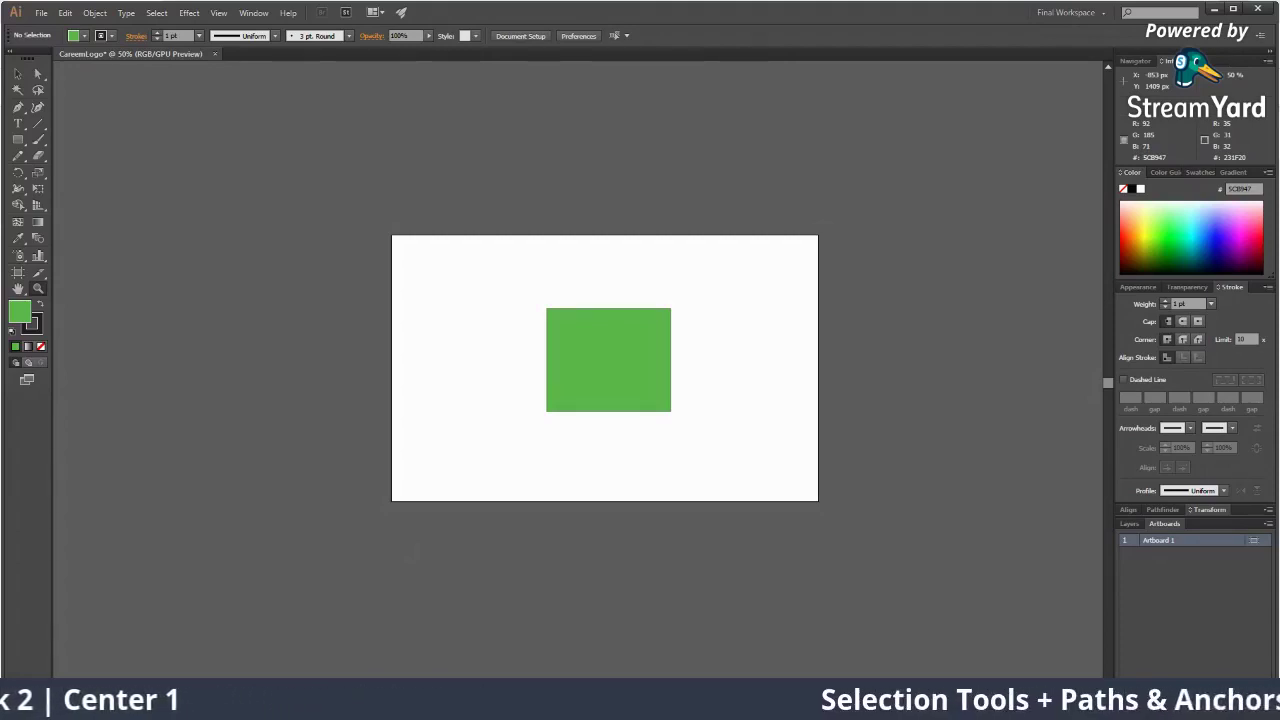
pyautogui.click(122, 687)
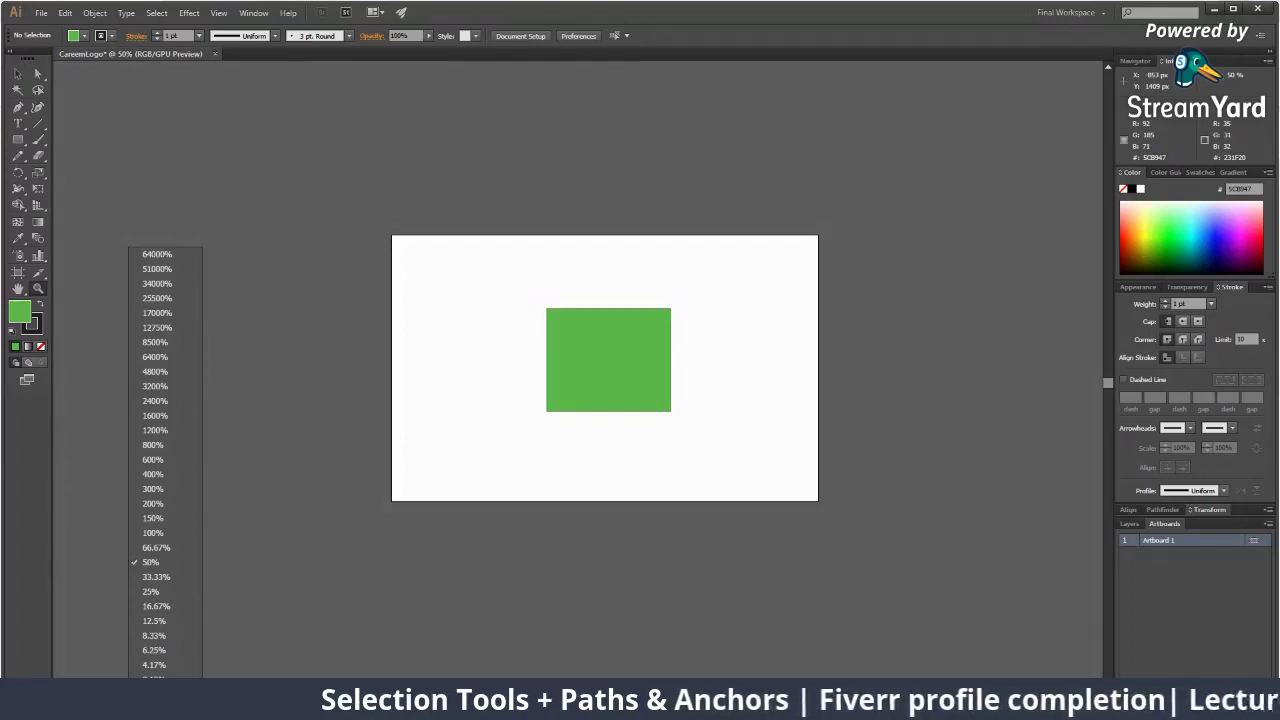
pyautogui.click(150, 547)
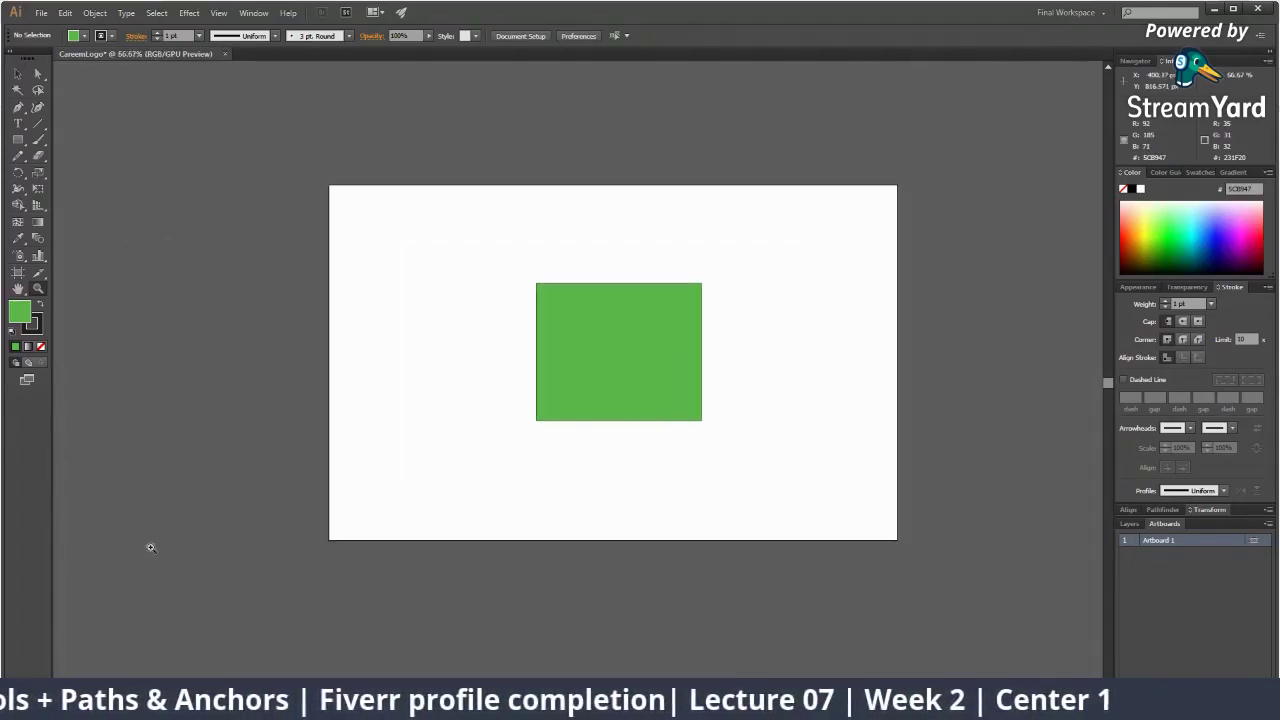
pyautogui.click(130, 709)
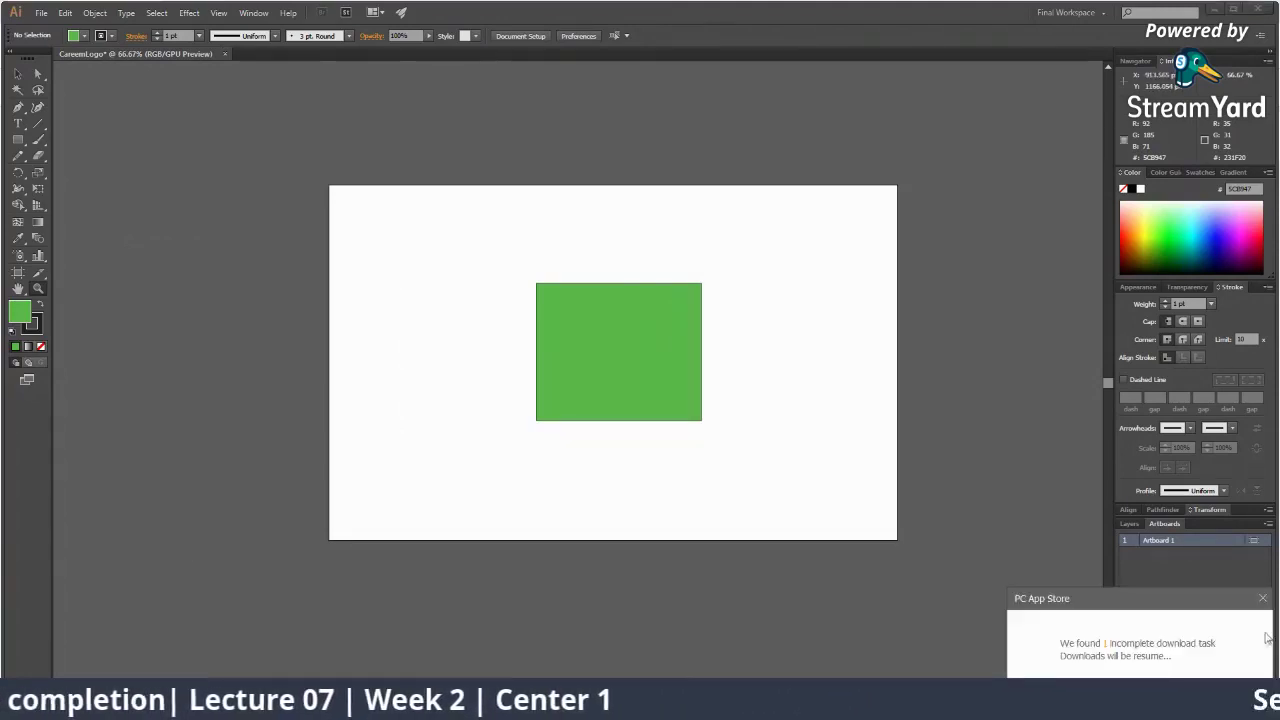
pyautogui.click(1263, 599)
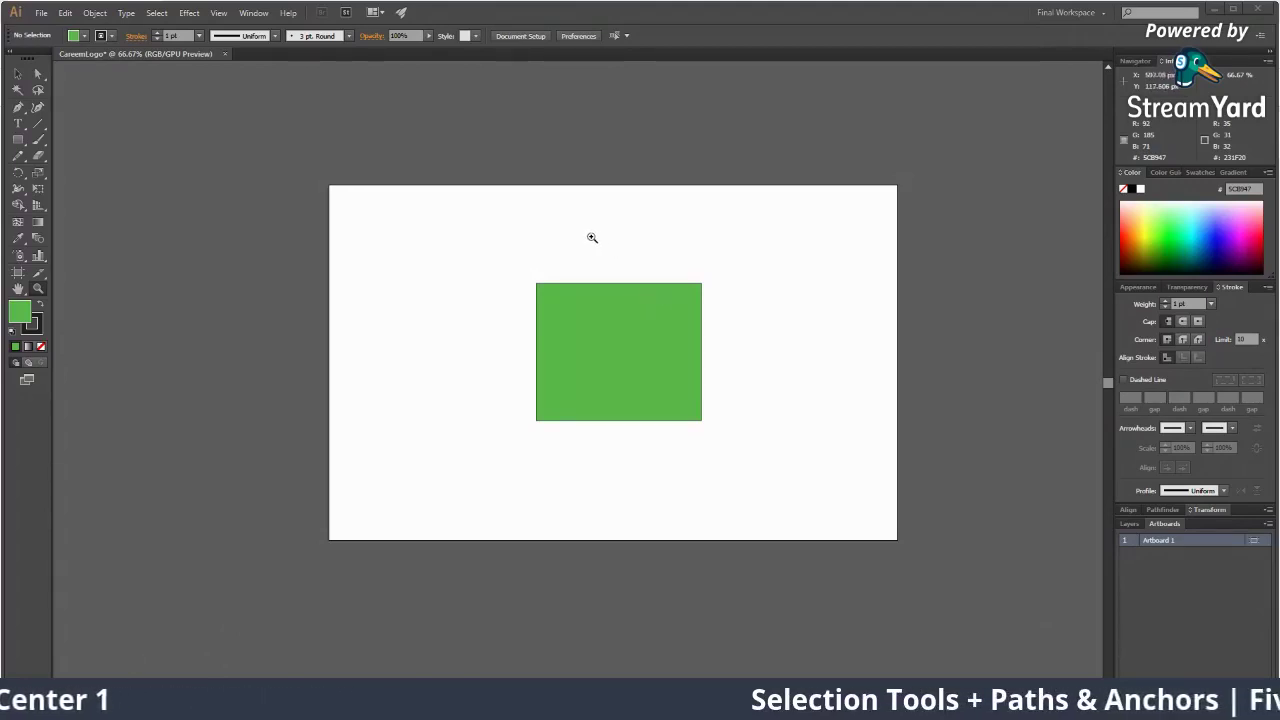
pyautogui.moveTo(591, 238)
pyautogui.mouseDown()
pyautogui.moveTo(746, 349)
pyautogui.moveTo(653, 265)
pyautogui.moveTo(766, 371)
pyautogui.moveTo(786, 374)
pyautogui.moveTo(615, 240)
pyautogui.mouseUp()
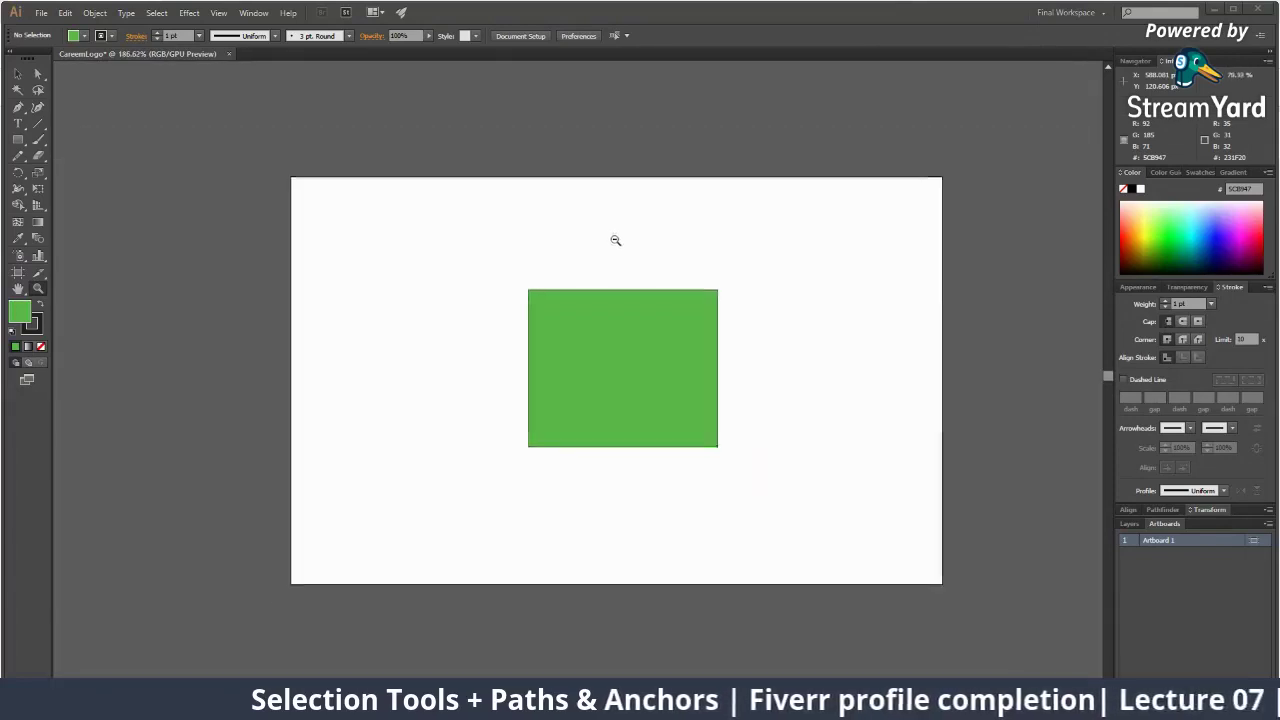
pyautogui.moveTo(498, 288); pyautogui.dragTo(487, 243)
pyautogui.click(1232, 12)
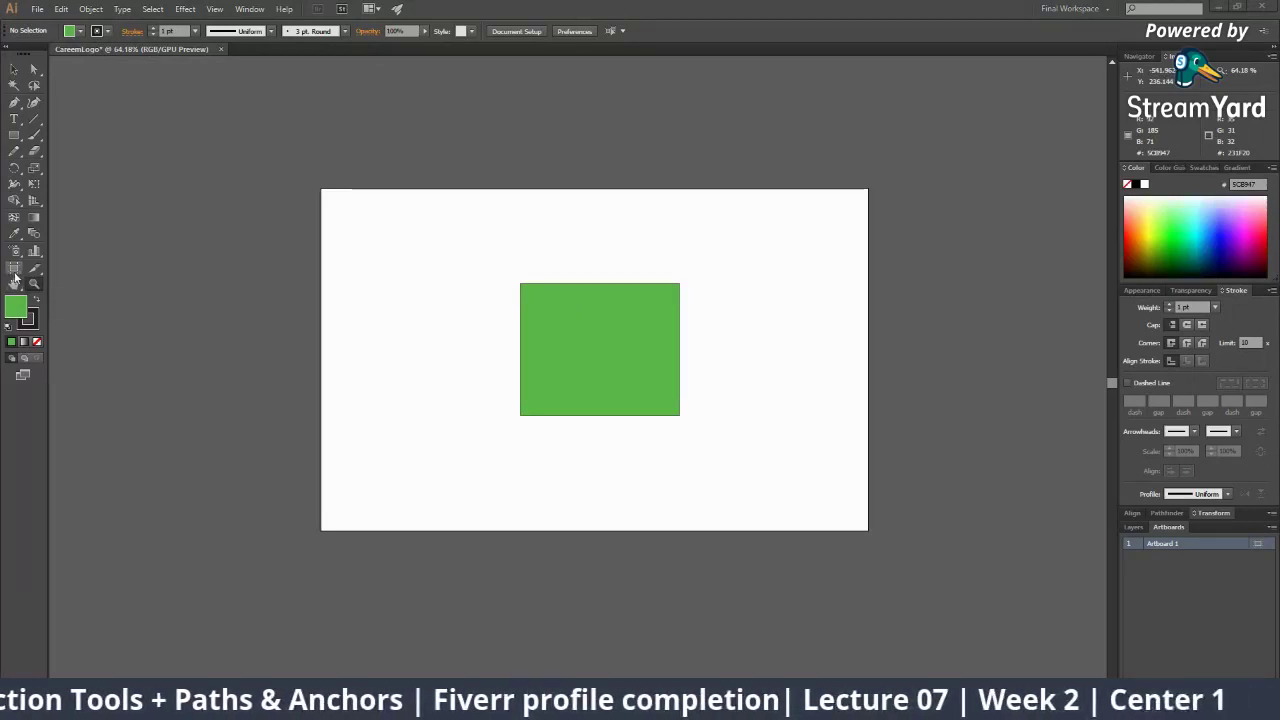
# With the Artboard tool, drag Artboard 1 up-right, then back up-left to its new spot
pyautogui.click(14, 270)
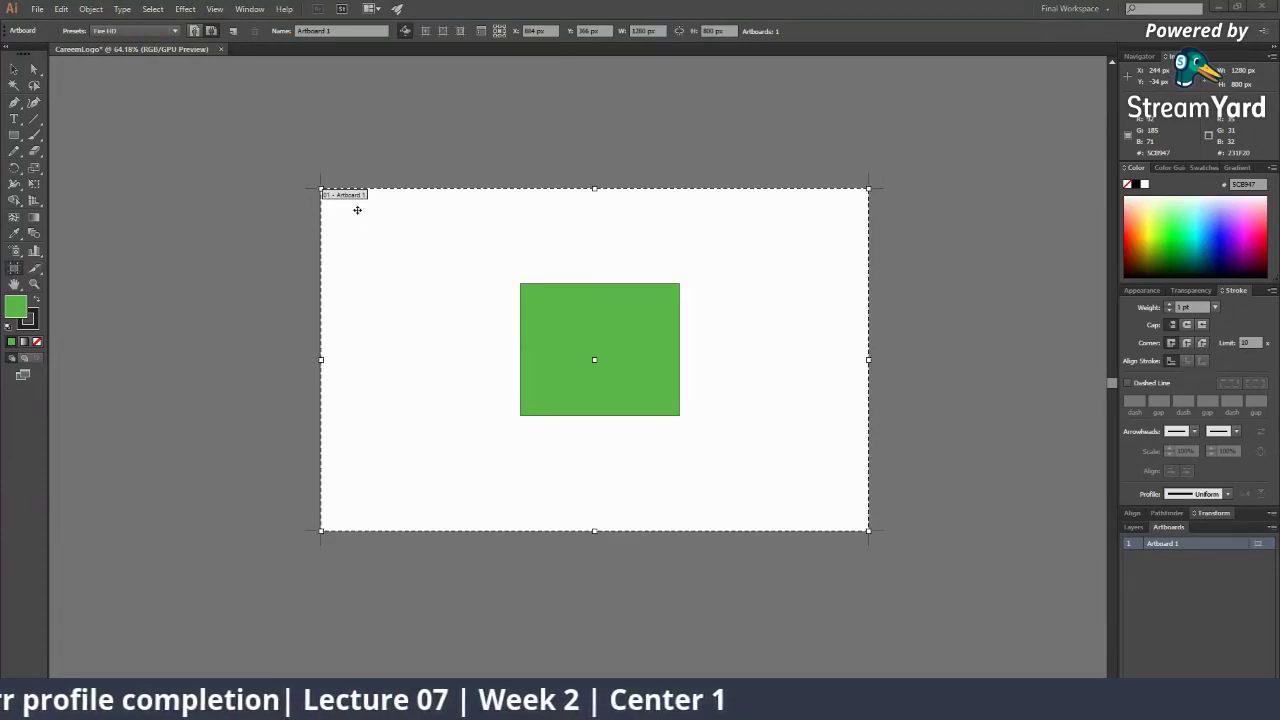
pyautogui.scroll(-3, 673, 324)
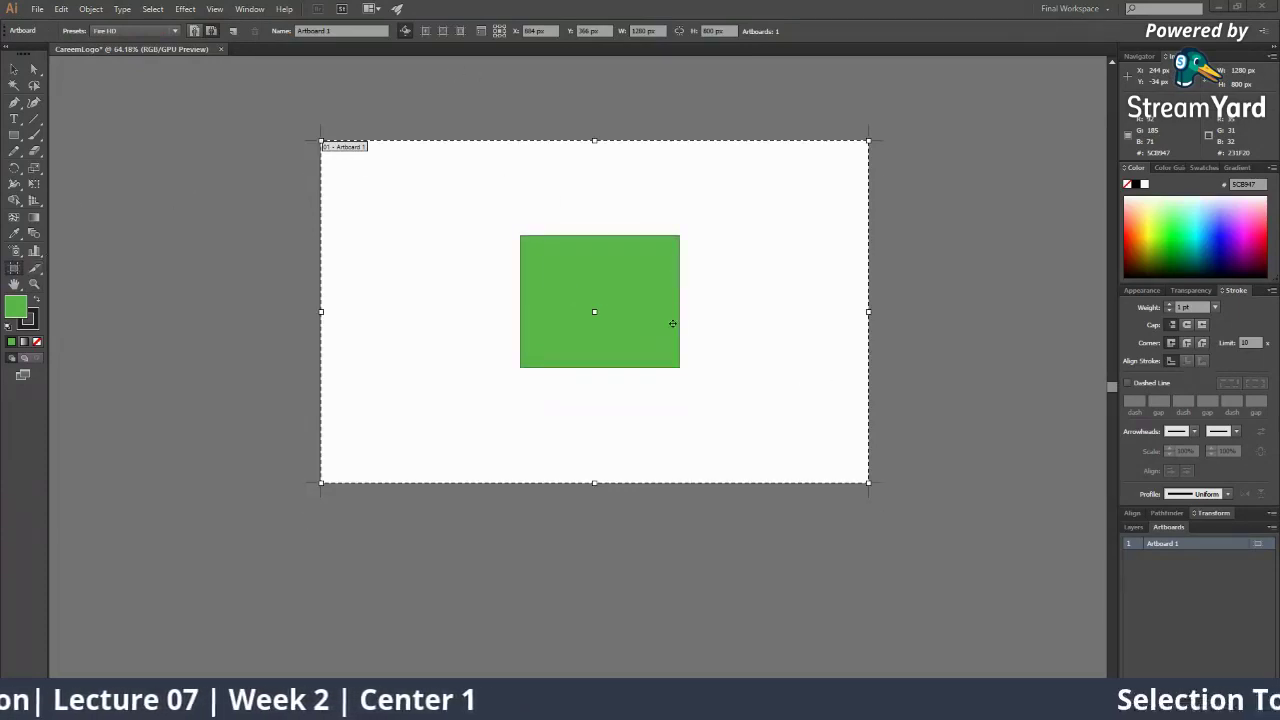
pyautogui.scroll(4, 670, 357)
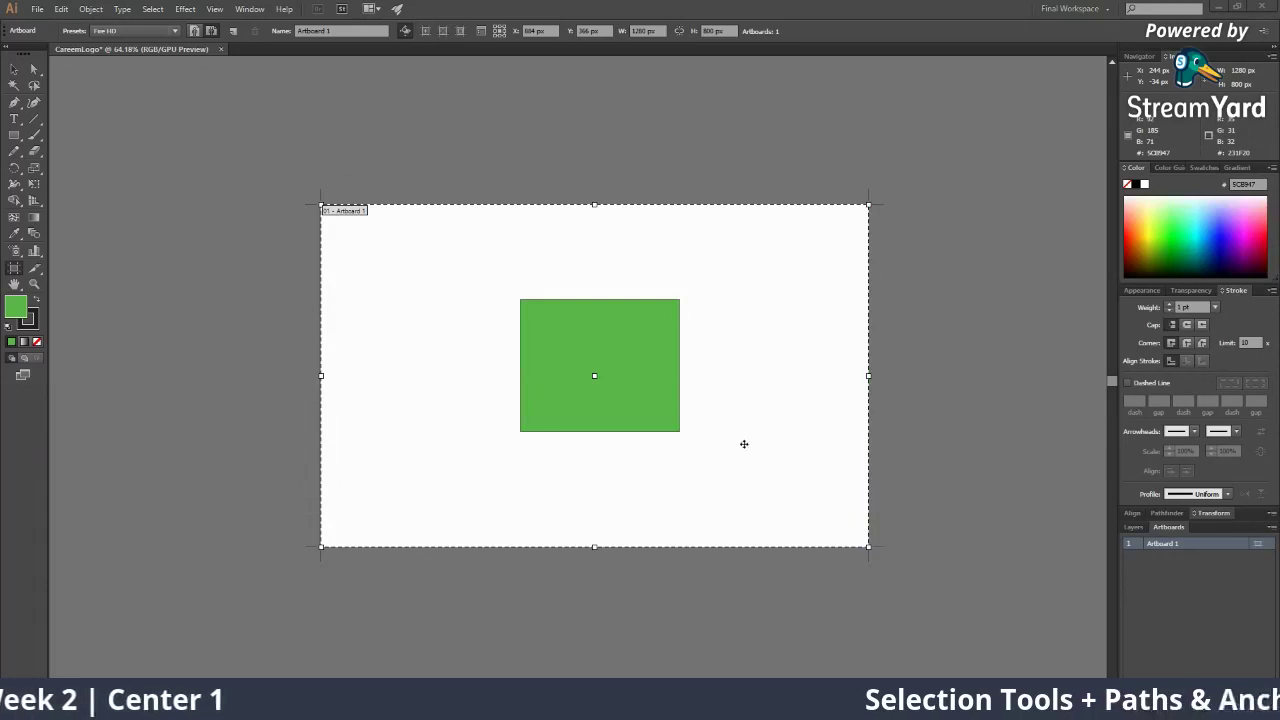
pyautogui.moveTo(626, 234); pyautogui.dragTo(703, 186)
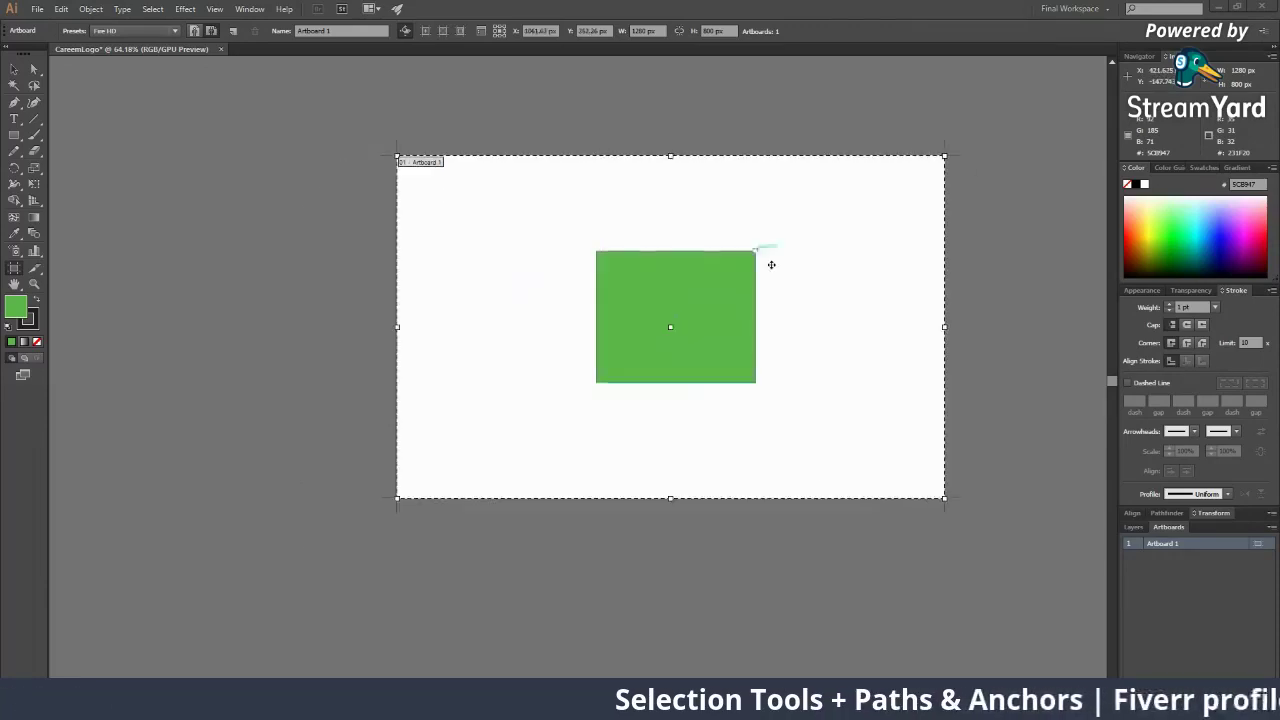
pyautogui.moveTo(768, 263); pyautogui.dragTo(582, 222)
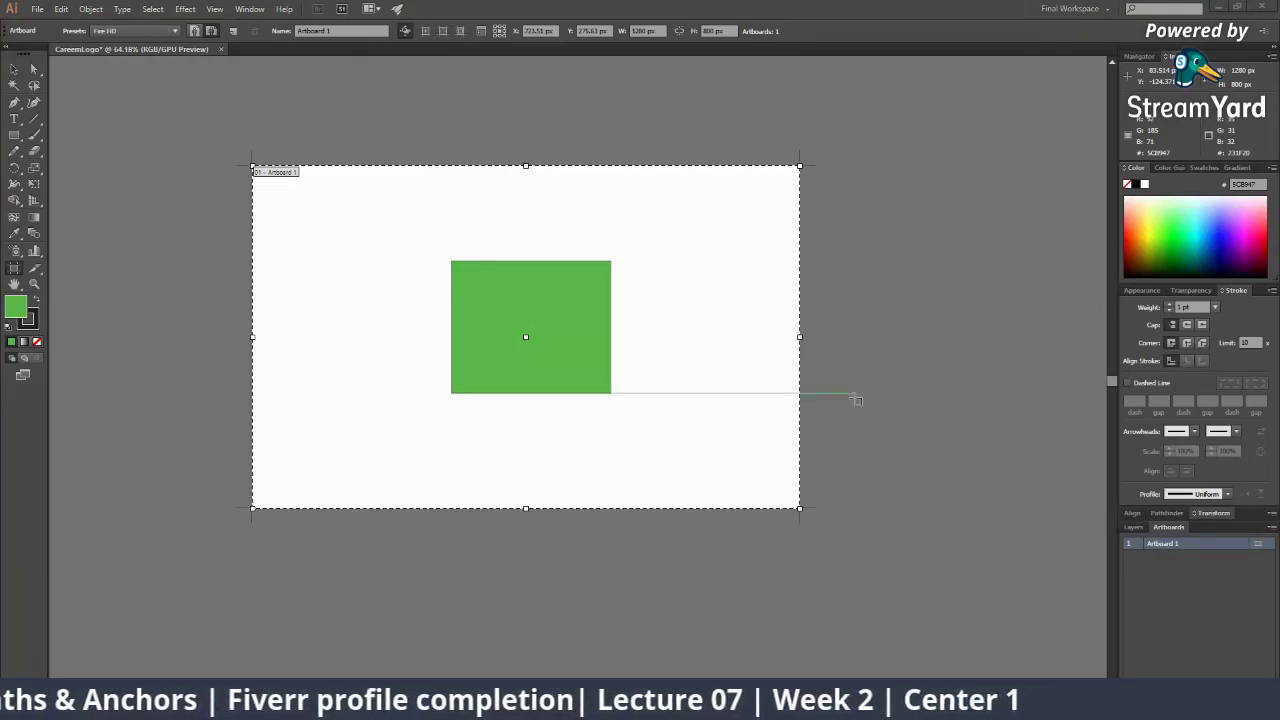
pyautogui.scroll(2, 852, 395)
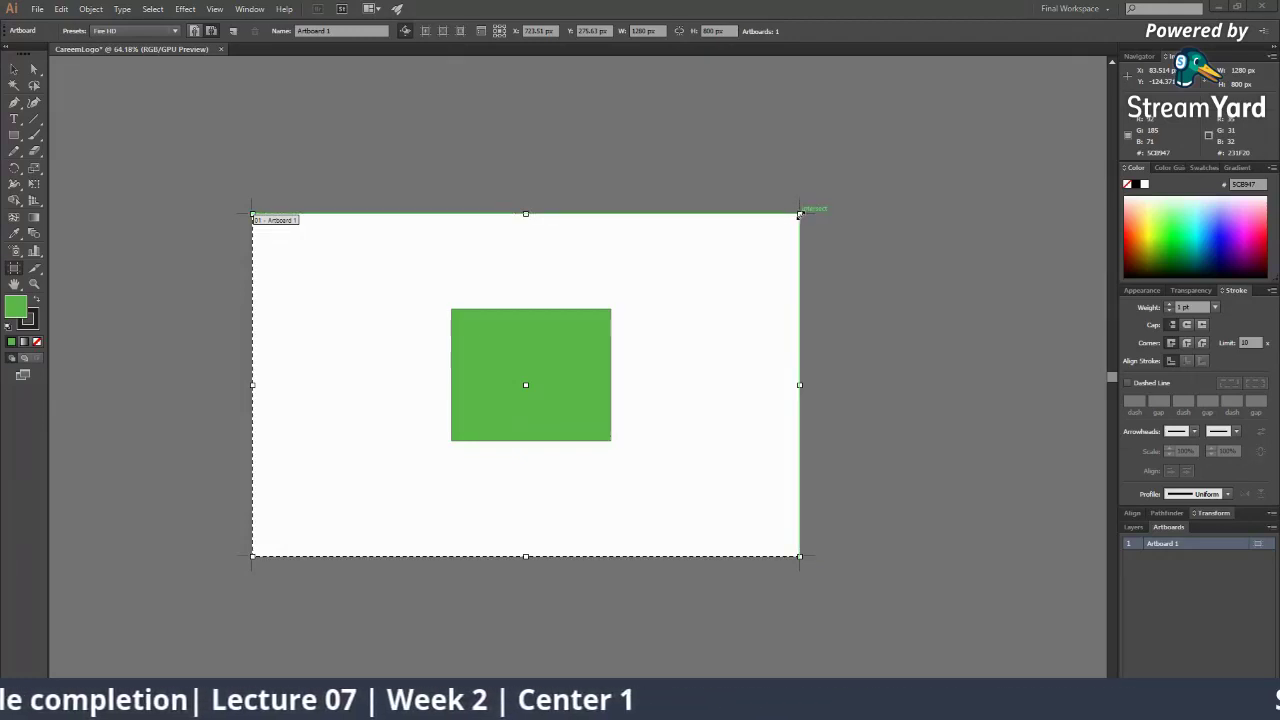
# Widen Artboard 1 to the right and adjust its top and bottom edges
pyautogui.moveTo(800, 214); pyautogui.dragTo(725, 231)
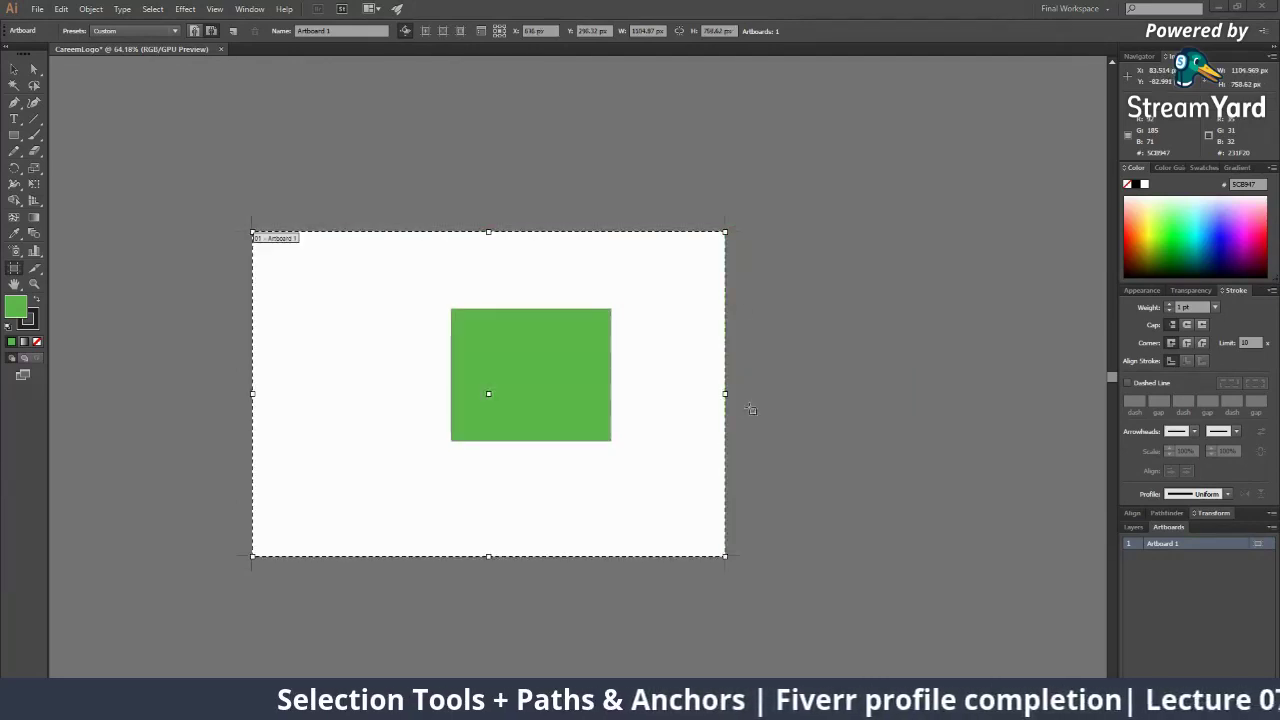
pyautogui.moveTo(735, 402); pyautogui.dragTo(815, 396)
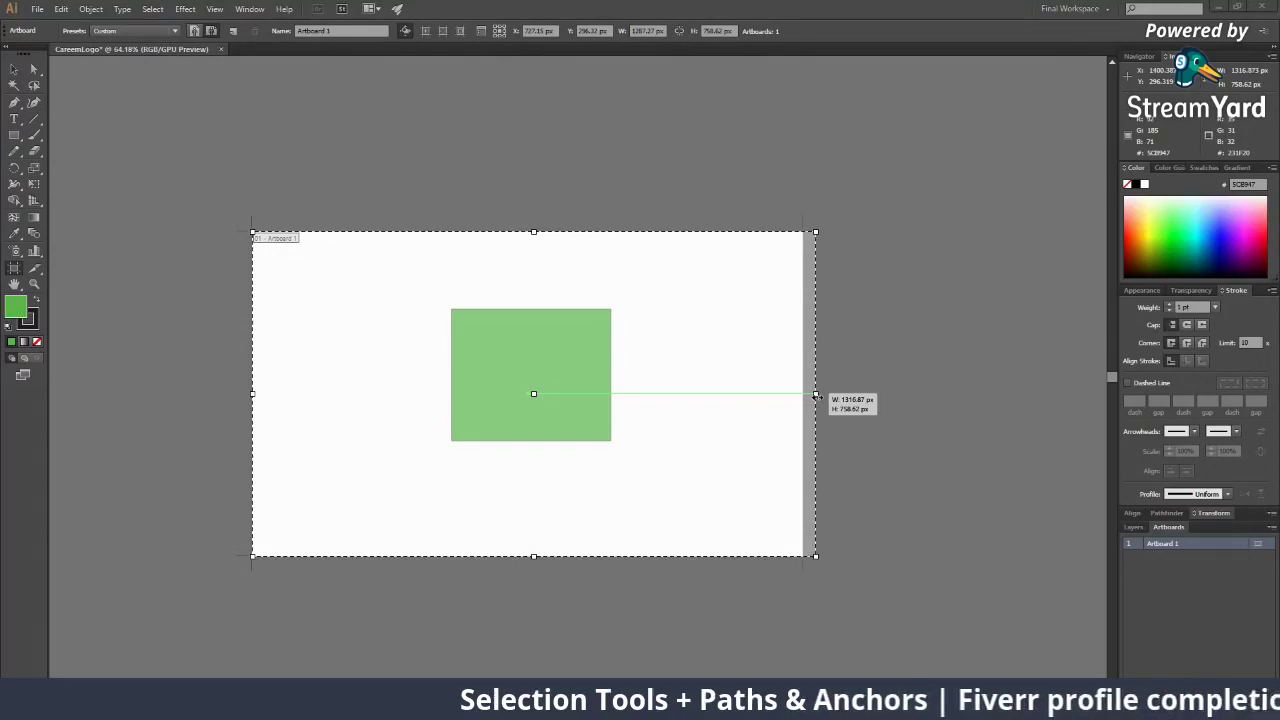
pyautogui.moveTo(816, 396); pyautogui.dragTo(830, 397)
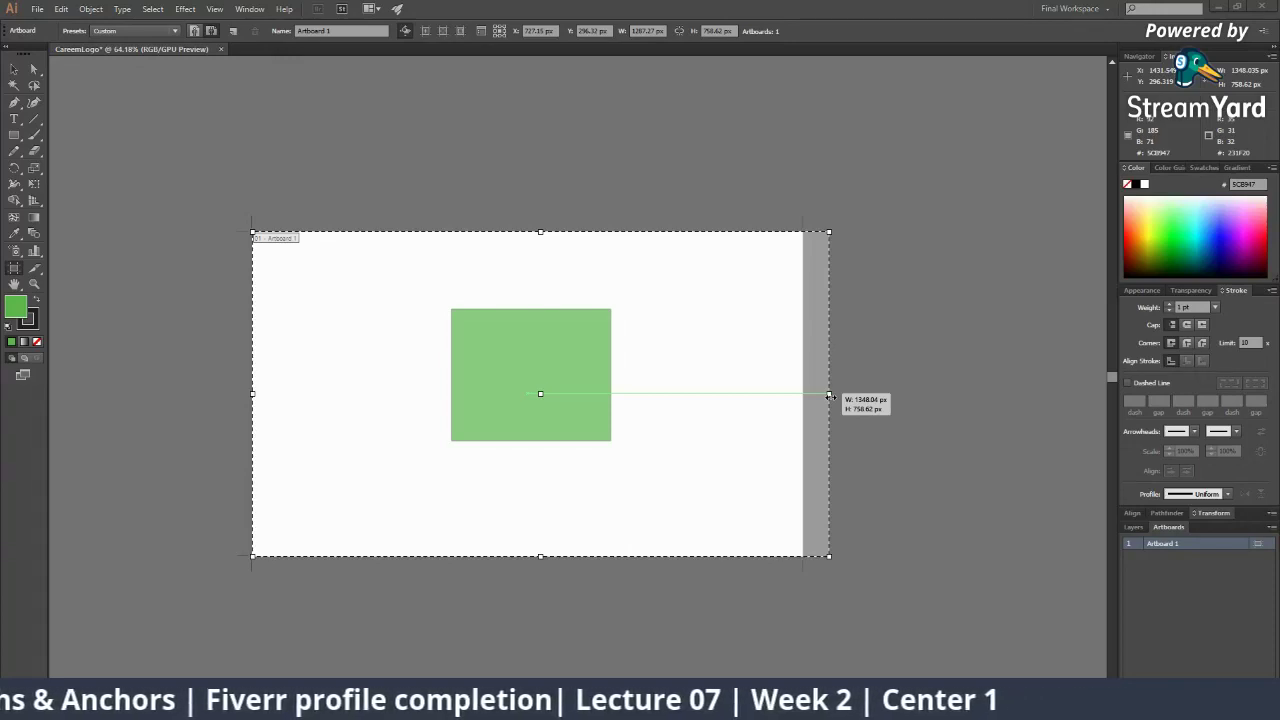
pyautogui.moveTo(830, 397); pyautogui.dragTo(898, 396)
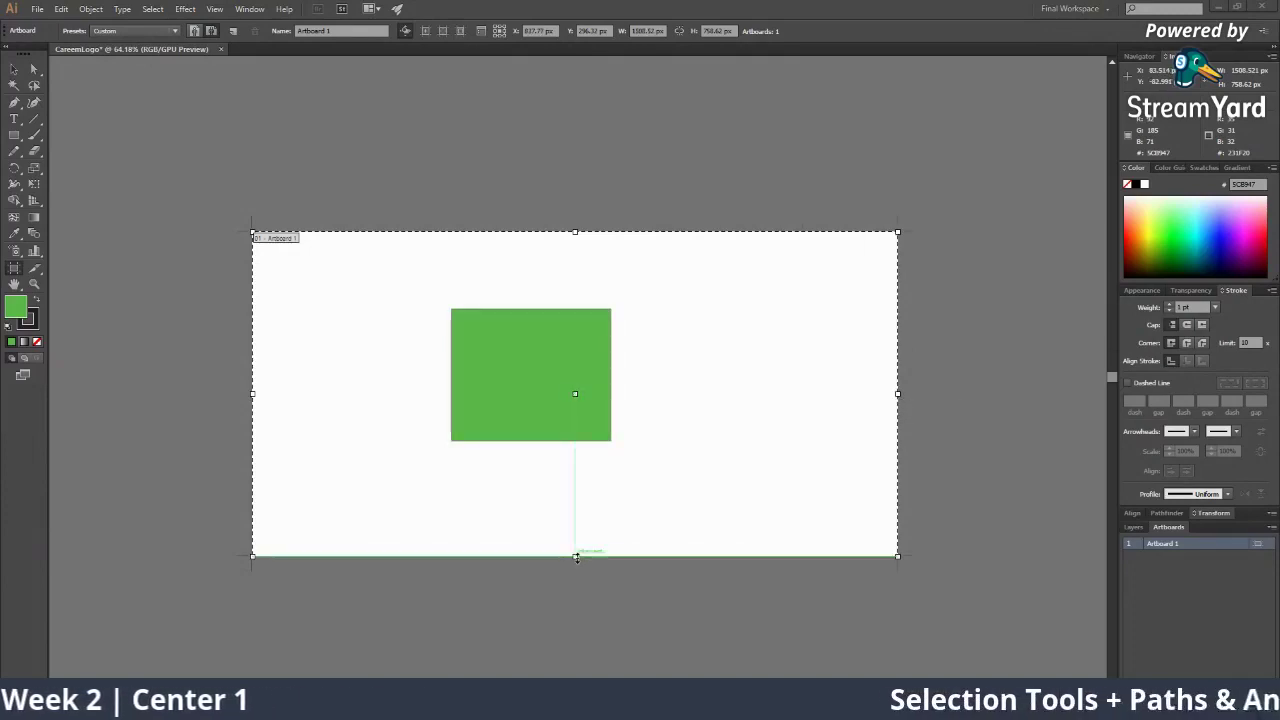
pyautogui.moveTo(575, 557); pyautogui.dragTo(568, 662)
pyautogui.scroll(-4, 594, 471)
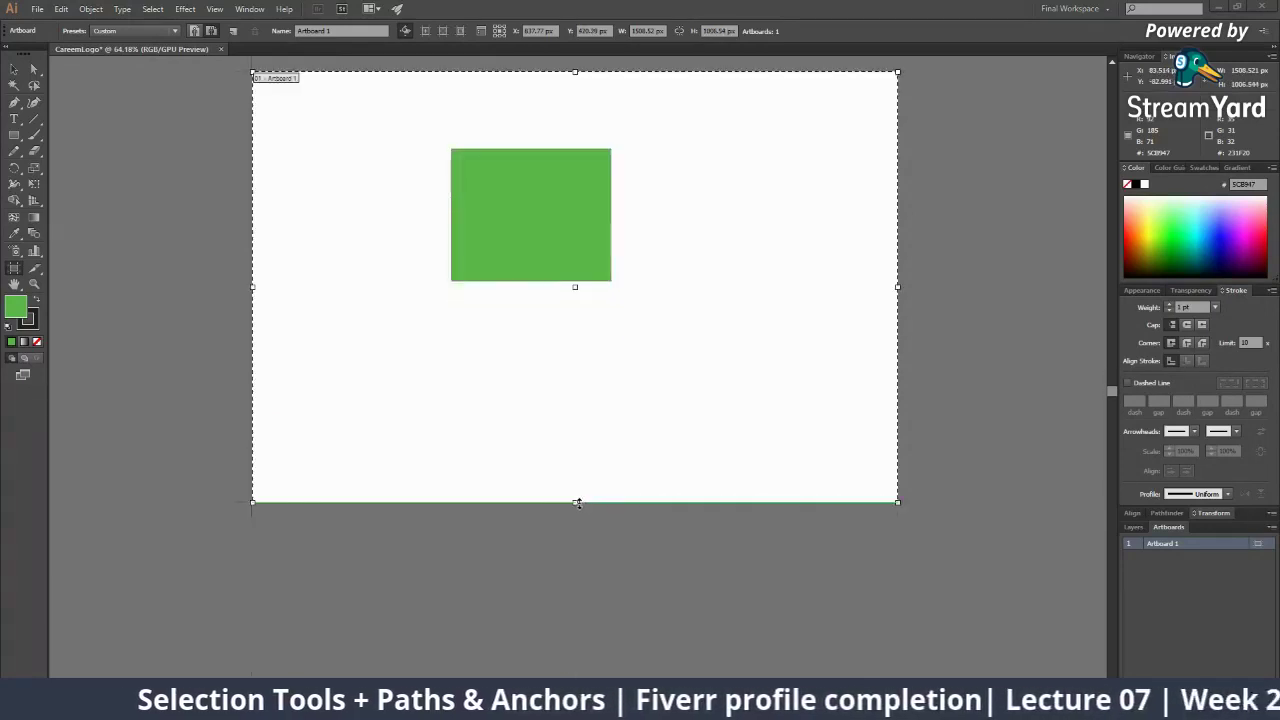
pyautogui.moveTo(575, 502); pyautogui.dragTo(589, 594)
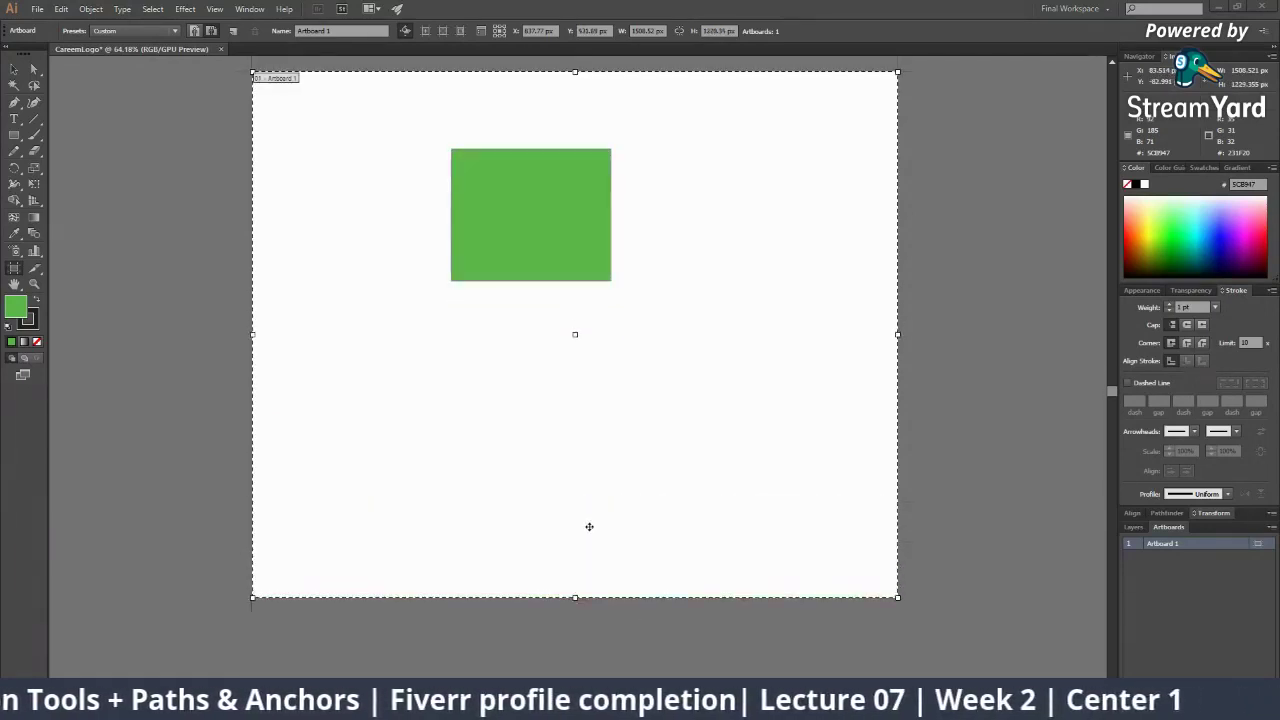
pyautogui.scroll(2, 599, 316)
pyautogui.moveTo(577, 135); pyautogui.dragTo(576, 83)
pyautogui.scroll(4, 630, 280)
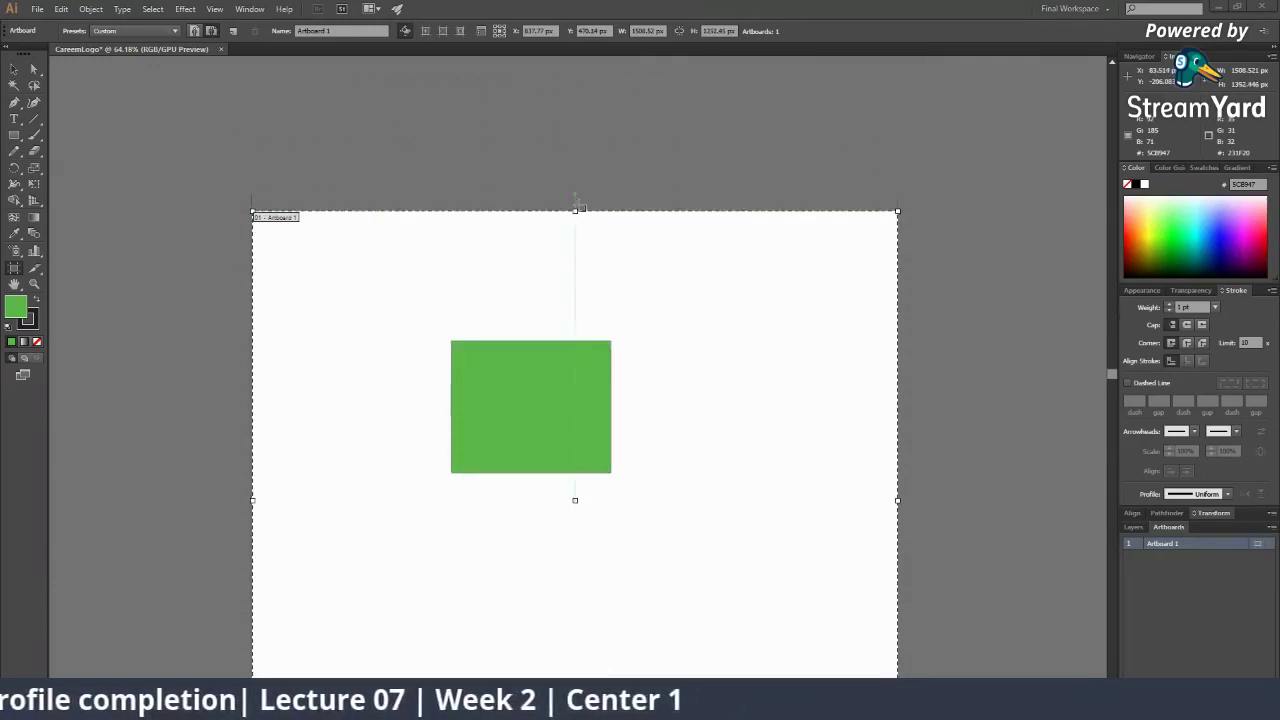
pyautogui.moveTo(577, 211); pyautogui.dragTo(584, 266)
pyautogui.scroll(-7, 637, 454)
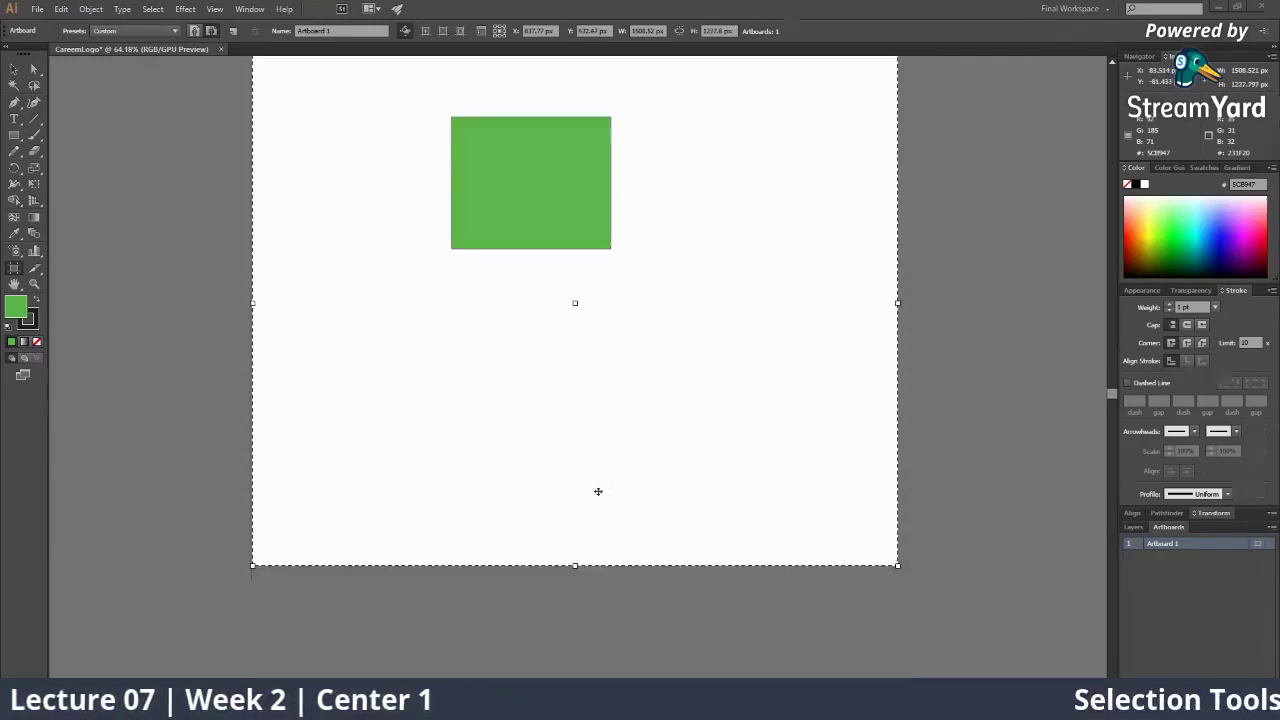
pyautogui.moveTo(577, 559); pyautogui.dragTo(577, 474)
pyautogui.scroll(3, 629, 434)
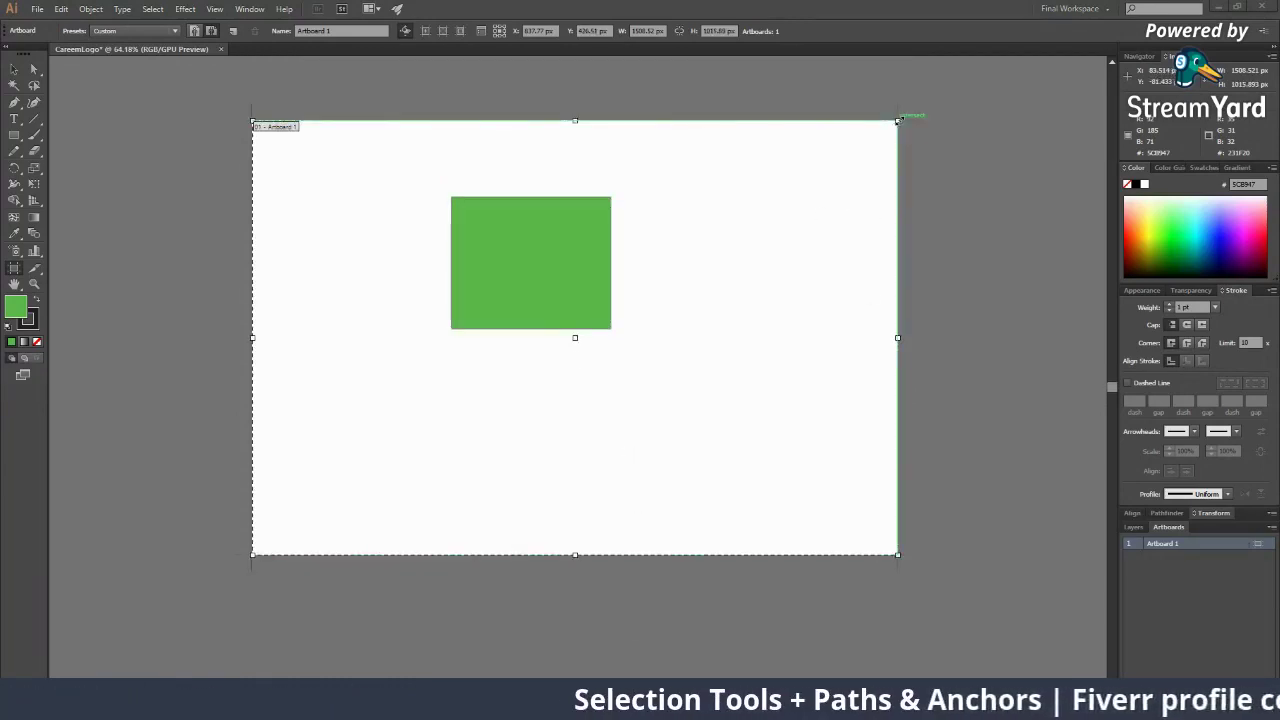
# Undo a further top-right corner enlargement and zoom out to see the whole artboard
pyautogui.moveTo(897, 121); pyautogui.dragTo(944, 89)
pyautogui.hotkey('ctrl', 'z')
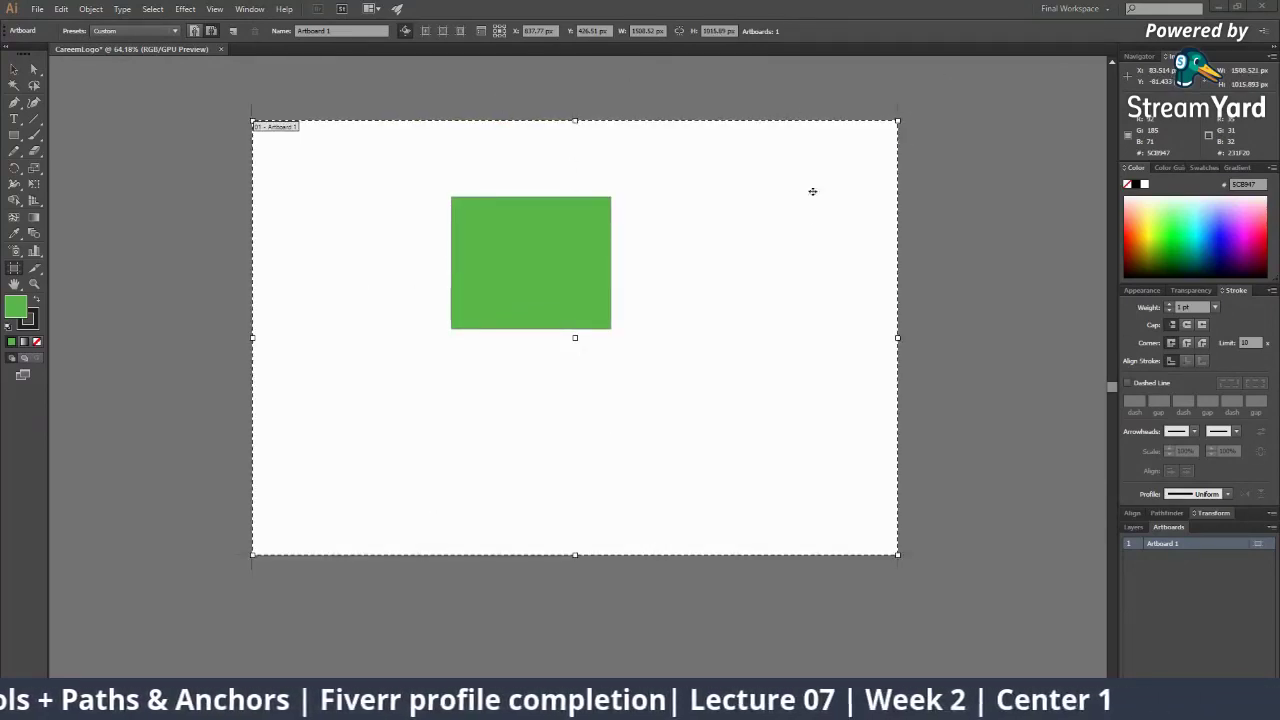
pyautogui.press('z')
pyautogui.keyDown('alt'); pyautogui.click(673, 331); pyautogui.keyUp('alt')
pyautogui.keyDown('alt'); pyautogui.click(673, 333); pyautogui.keyUp('alt')
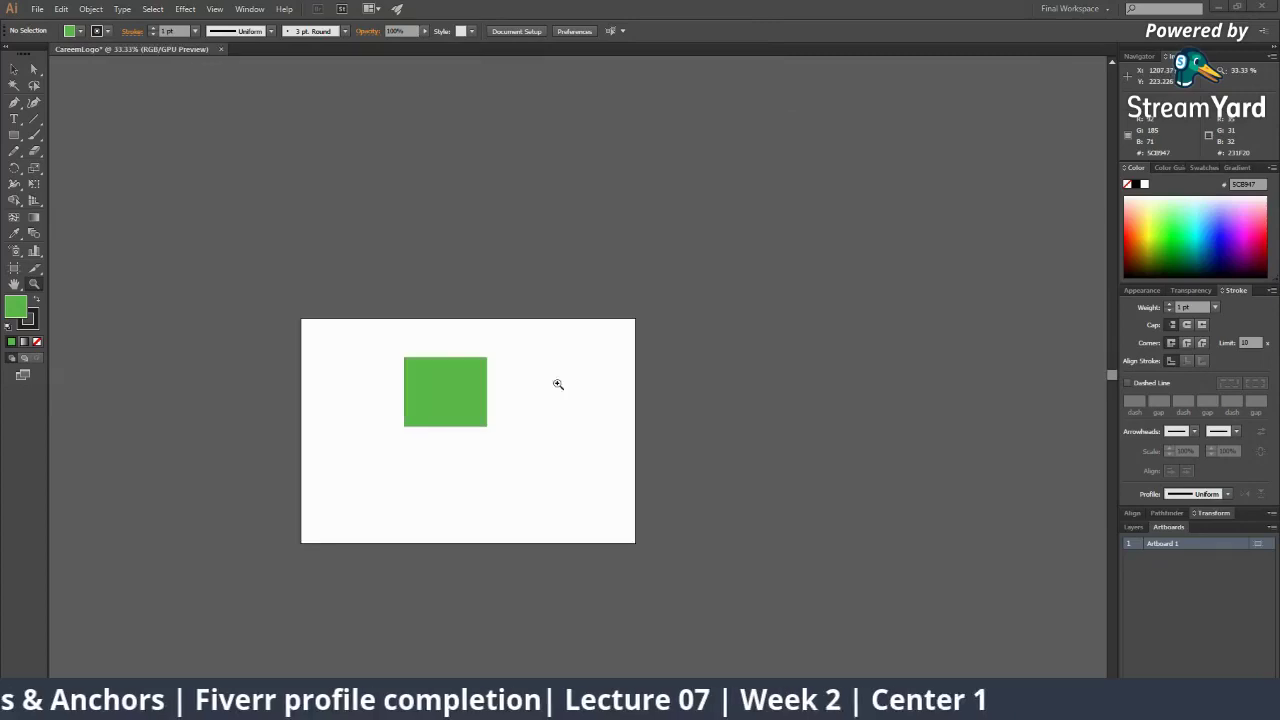
# Undo another corner resize, delete a new artboard around the green rectangle, and return to Selection
pyautogui.click(17, 270)
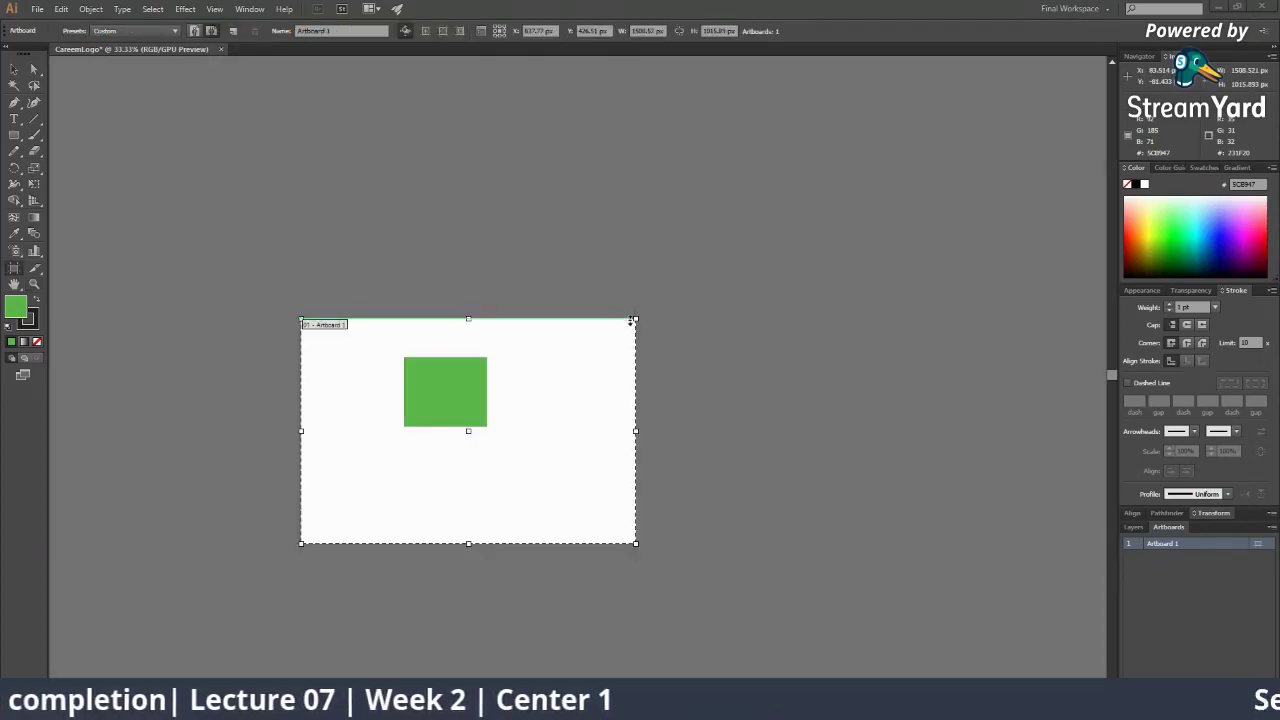
pyautogui.moveTo(636, 318); pyautogui.dragTo(757, 243)
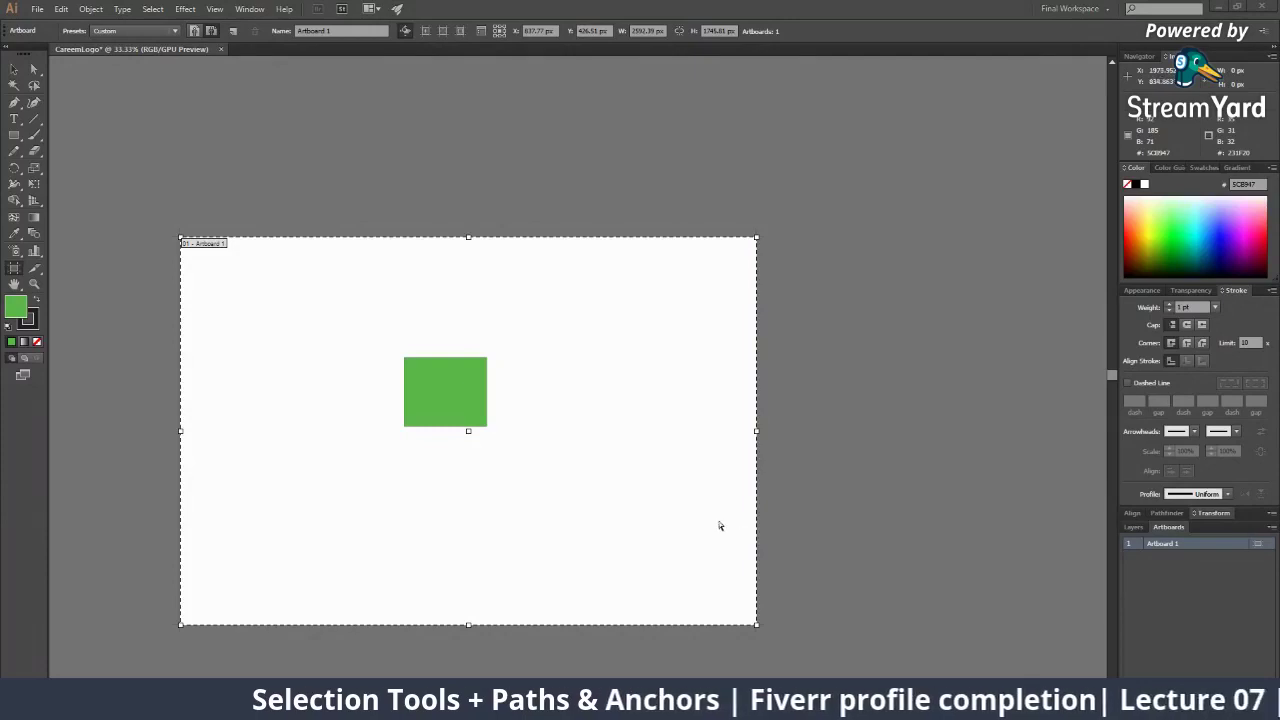
pyautogui.hotkey('ctrl', 'z')
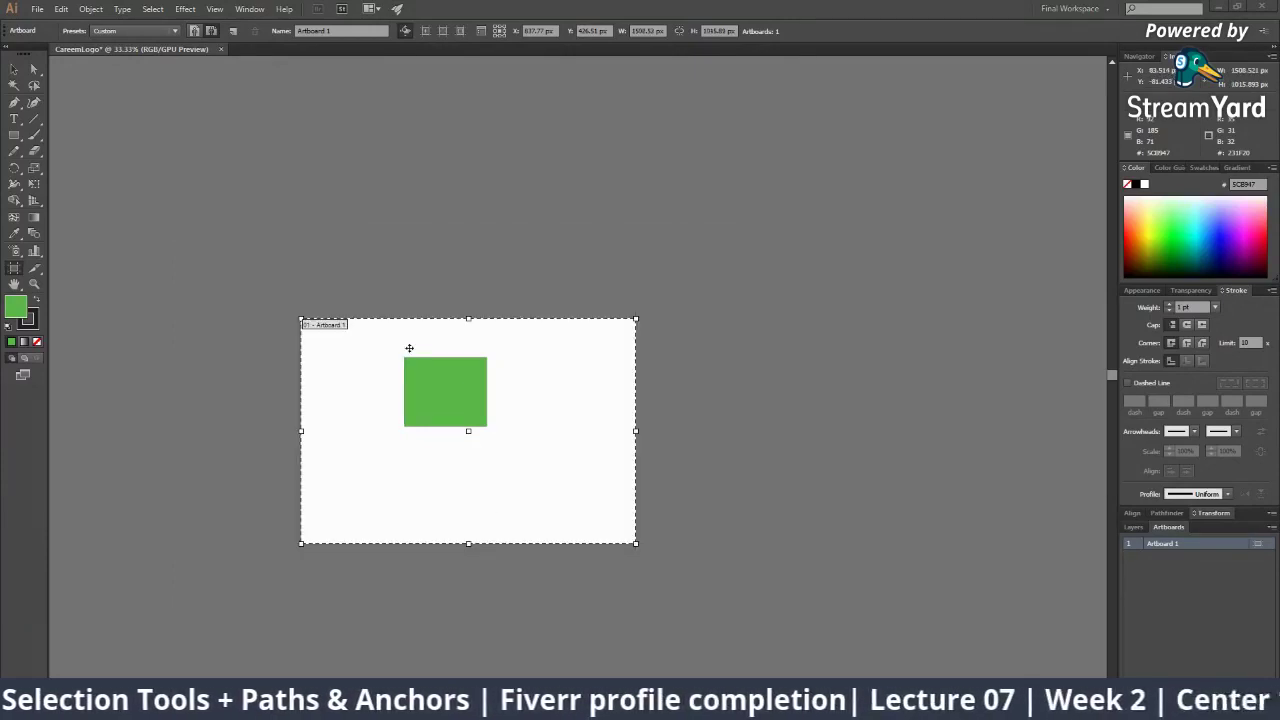
pyautogui.click(418, 395)
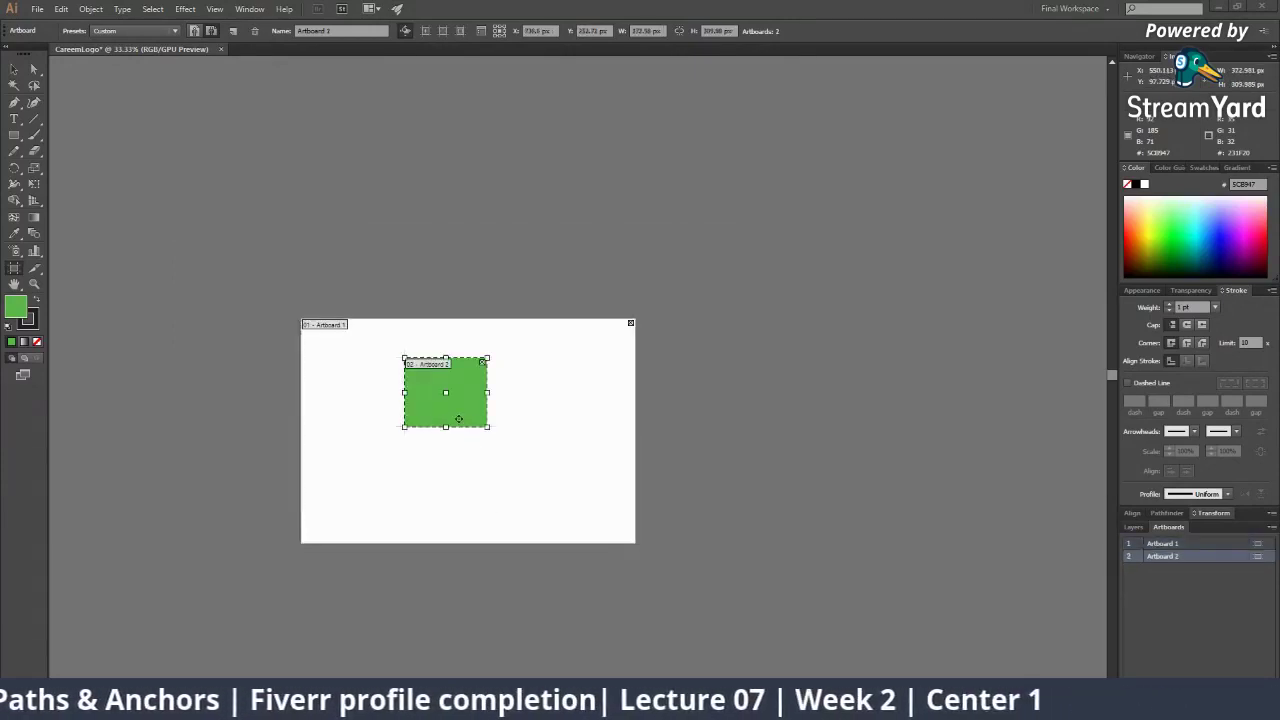
pyautogui.press('Delete')
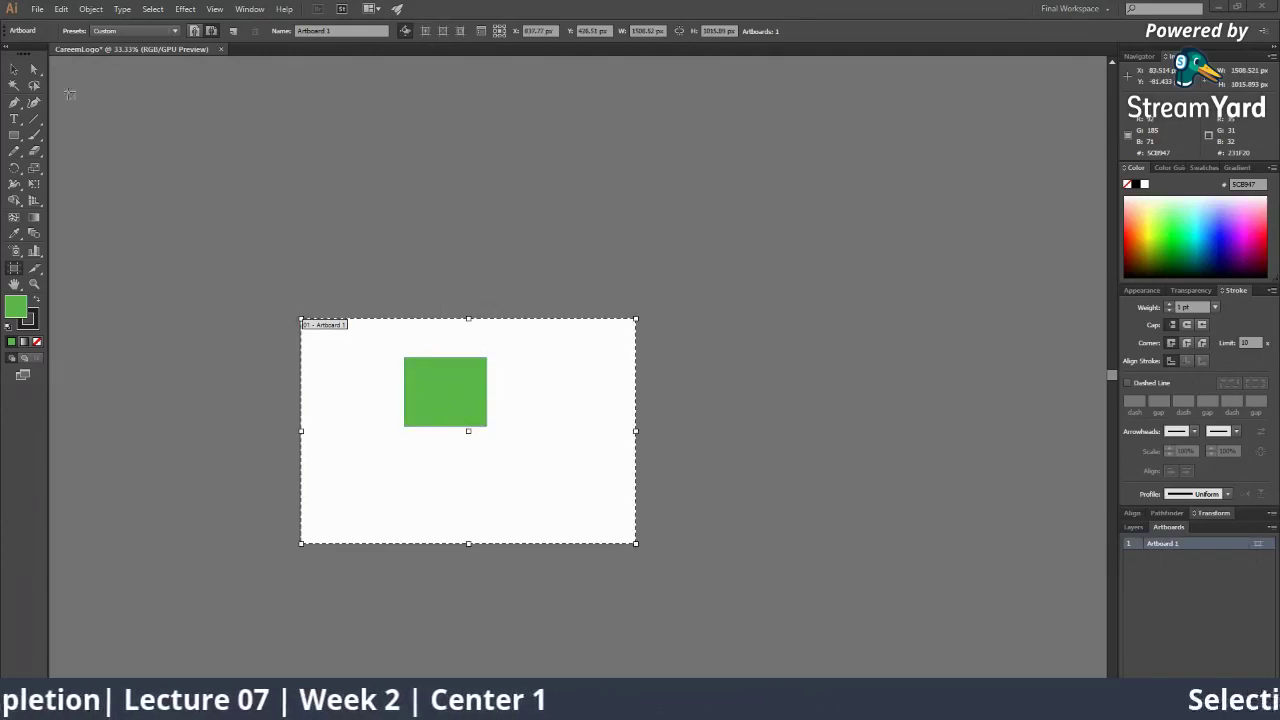
pyautogui.click(14, 68)
pyautogui.keyDown('ctrl'); pyautogui.click(502, 409); pyautogui.keyUp('ctrl')
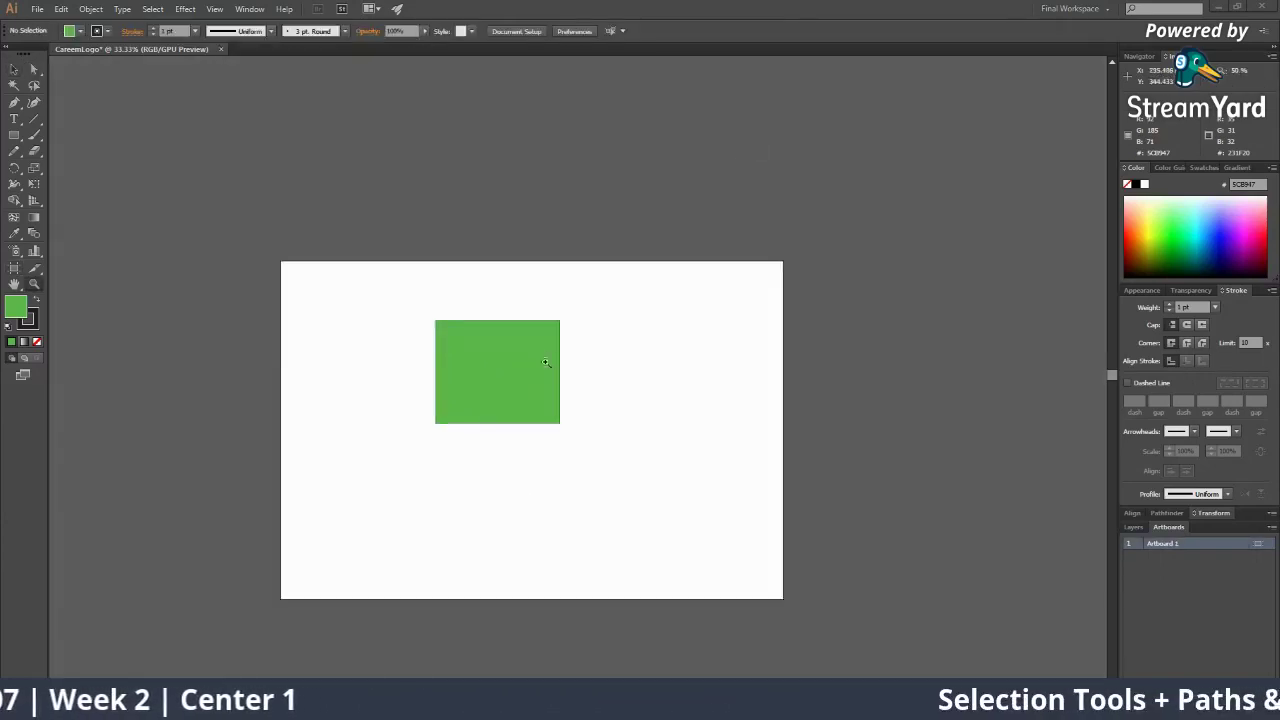
# Move the green rectangle above the artboard, then undo the move
pyautogui.keyDown('ctrl'); pyautogui.click(548, 359); pyautogui.keyUp('ctrl')
pyautogui.keyDown('ctrl'); pyautogui.click(548, 358); pyautogui.keyUp('ctrl')
pyautogui.moveTo(514, 471); pyautogui.dragTo(630, 384)
pyautogui.keyDown('ctrl'); pyautogui.keyDown('alt'); pyautogui.click(630, 387); pyautogui.keyUp('alt'); pyautogui.keyUp('ctrl')
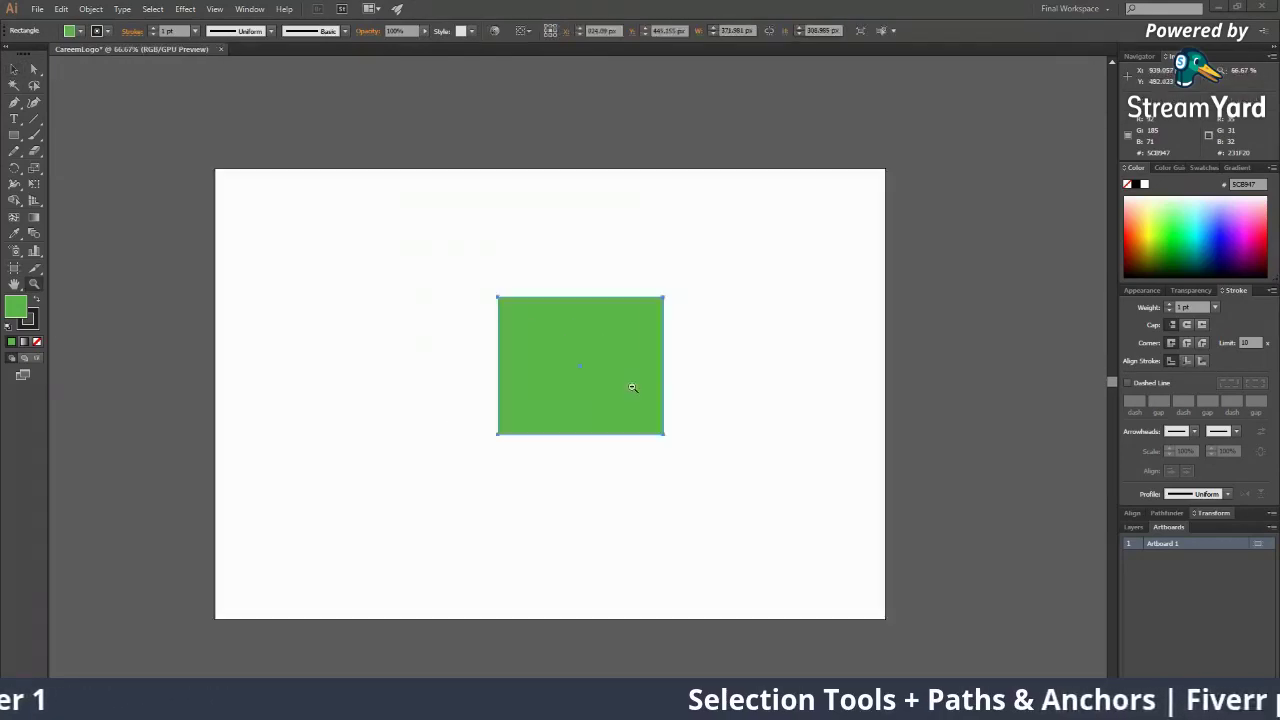
pyautogui.keyDown('ctrl'); pyautogui.keyDown('alt'); pyautogui.click(630, 388); pyautogui.keyUp('alt'); pyautogui.keyUp('ctrl')
pyautogui.keyDown('ctrl'); pyautogui.keyDown('alt'); pyautogui.click(630, 388); pyautogui.keyUp('alt'); pyautogui.keyUp('ctrl')
pyautogui.click(701, 407)
pyautogui.moveTo(522, 355); pyautogui.dragTo(493, 146)
pyautogui.click(512, 228)
pyautogui.keyDown('ctrl'); pyautogui.click(512, 230); pyautogui.keyUp('ctrl')
pyautogui.moveTo(419, 356); pyautogui.dragTo(284, 313)
pyautogui.hotkey('ctrl', 'z')
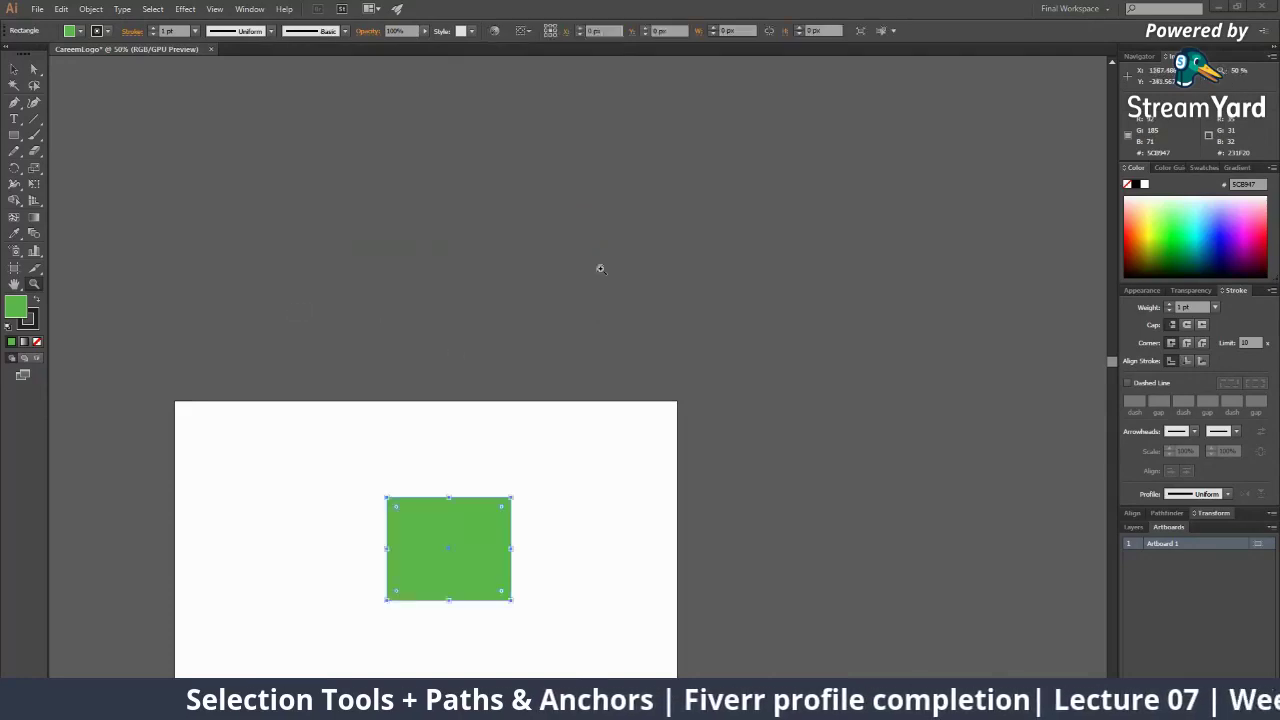
pyautogui.click(600, 268)
# Draw a rectangle above the artboard, fill it blue, and view it at 50%
pyautogui.click(14, 135)
pyautogui.moveTo(233, 202)
pyautogui.mouseDown()
pyautogui.moveTo(432, 323)
pyautogui.moveTo(614, 407)
pyautogui.mouseUp()
pyautogui.click(1209, 231)
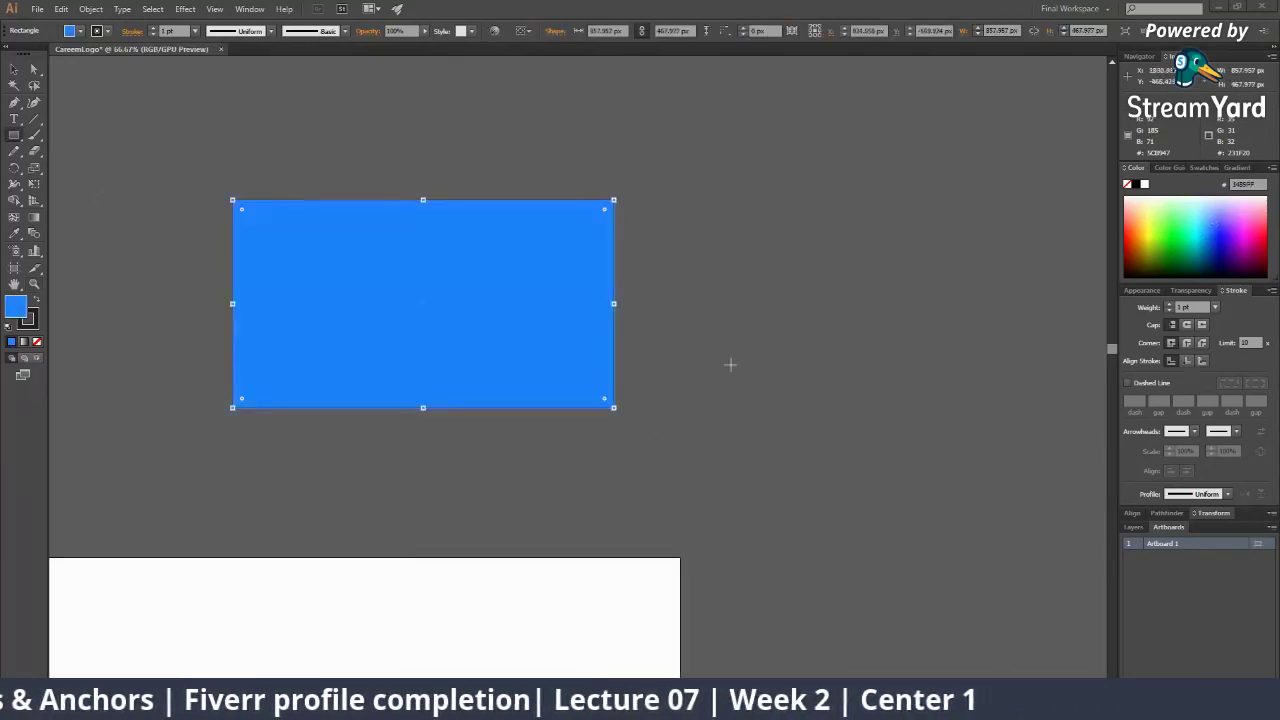
pyautogui.moveTo(499, 474); pyautogui.dragTo(720, 400)
pyautogui.keyDown('ctrl'); pyautogui.click(720, 400); pyautogui.keyUp('ctrl')
pyautogui.press('z')
pyautogui.keyDown('alt'); pyautogui.click(589, 348); pyautogui.keyUp('alt')
pyautogui.moveTo(465, 469); pyautogui.dragTo(349, 477)
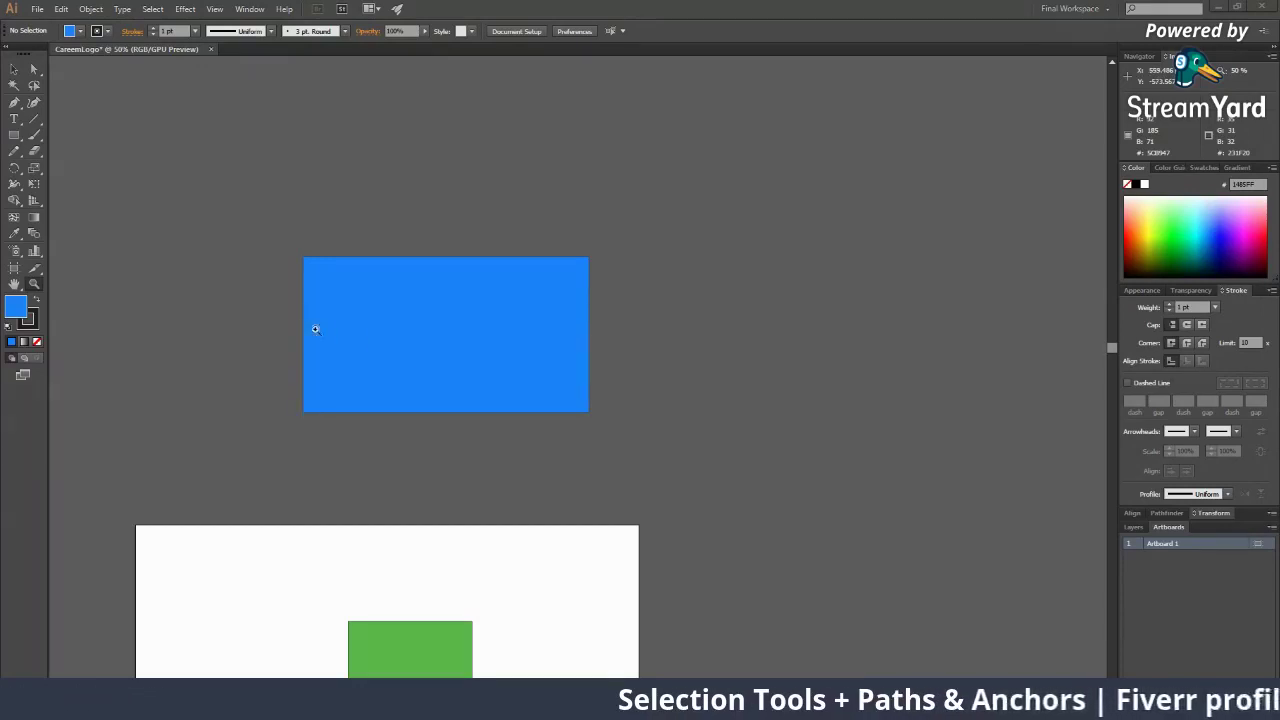
# Create an artboard from the blue rectangle, delete it, and nudge the rectangle back into place
pyautogui.click(14, 268)
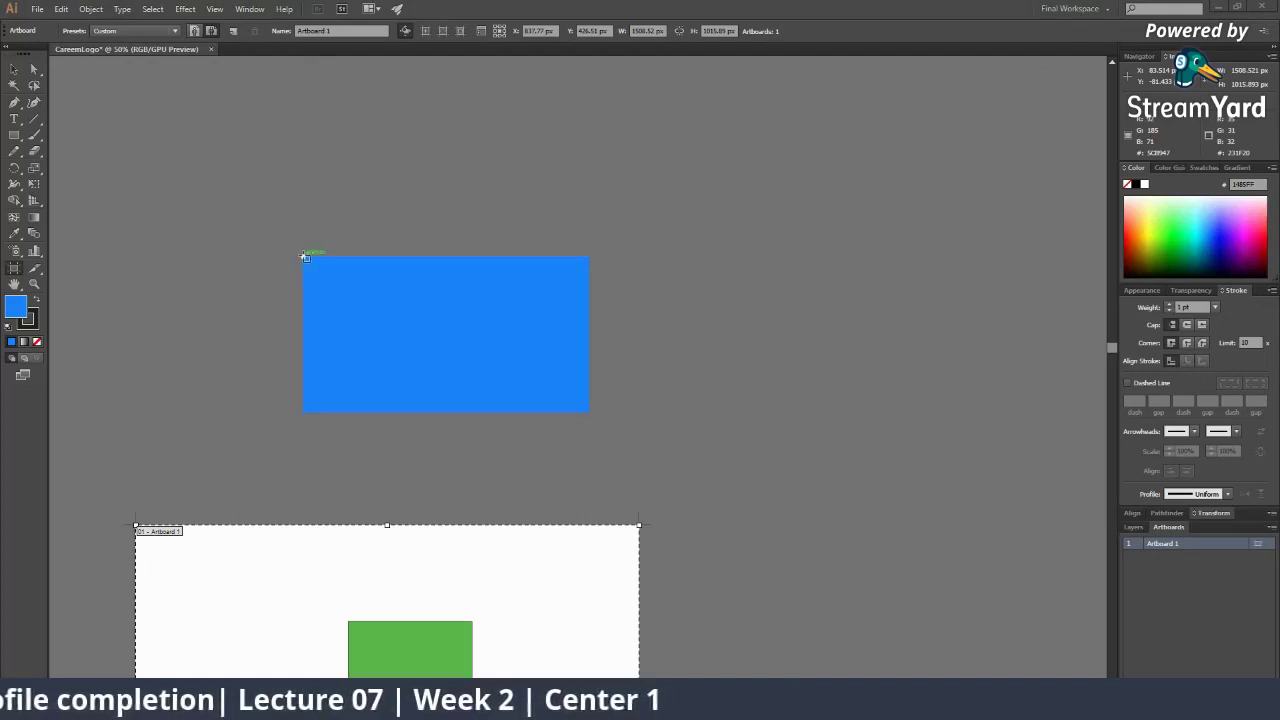
pyautogui.click(371, 280)
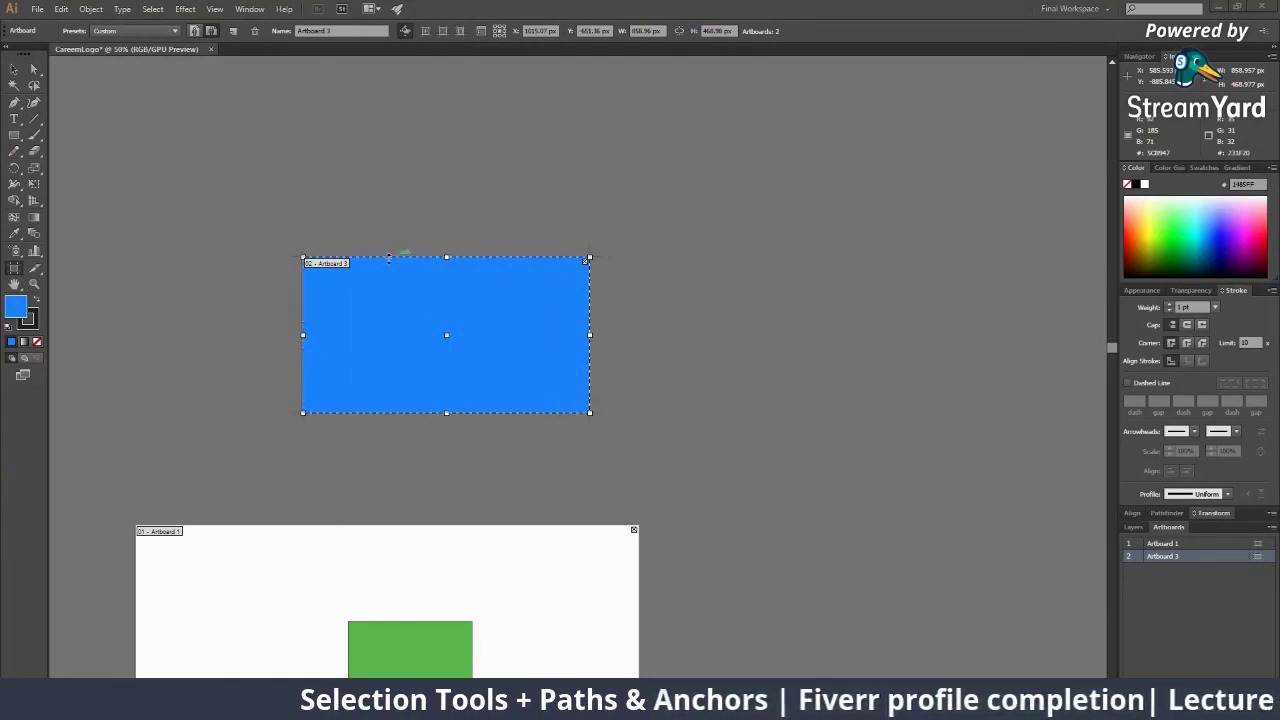
pyautogui.press('Delete')
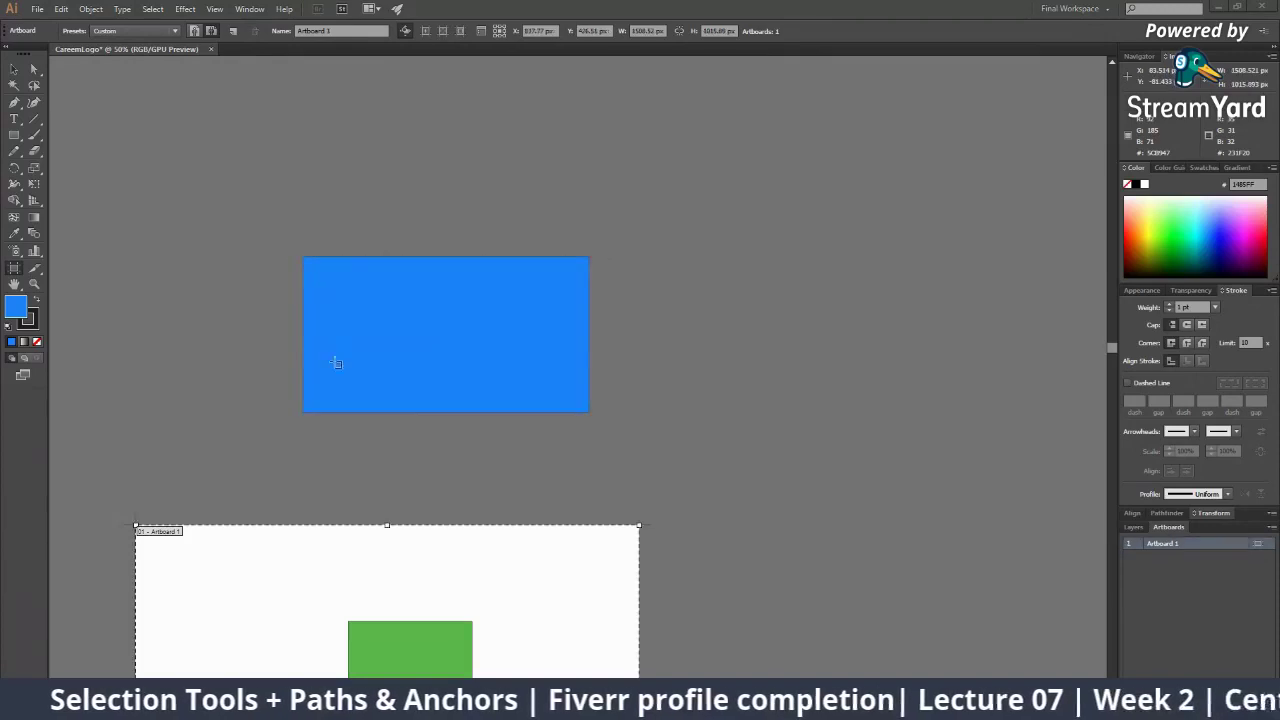
pyautogui.click(13, 70)
pyautogui.moveTo(394, 292); pyautogui.dragTo(512, 254)
pyautogui.moveTo(564, 291); pyautogui.dragTo(420, 350)
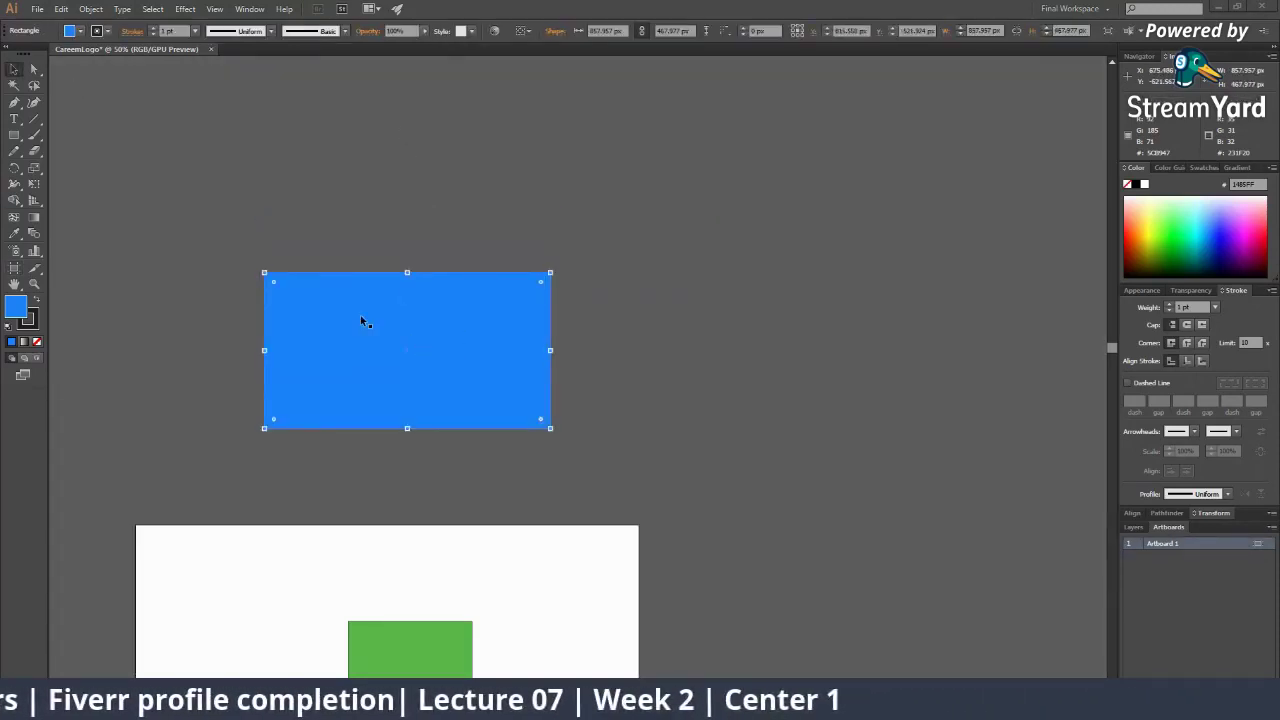
pyautogui.hotkey('ctrl', 'shift', 'a')
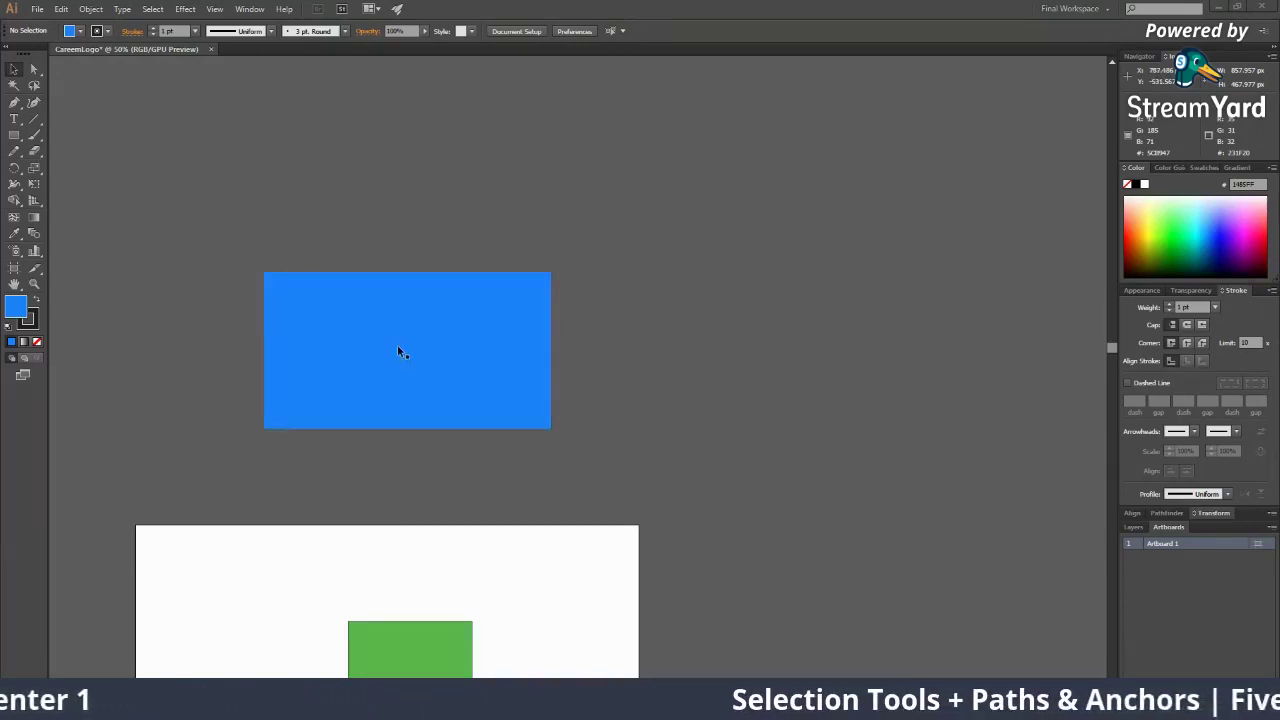
pyautogui.click(346, 346)
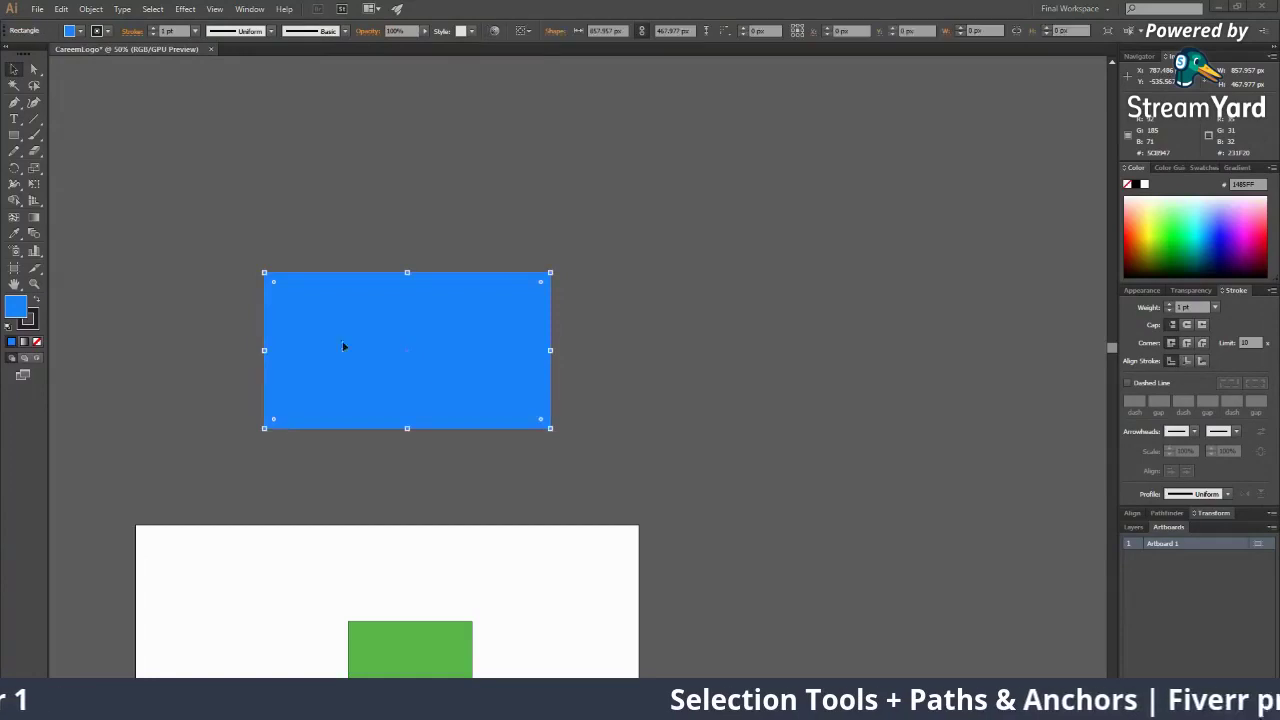
pyautogui.click(14, 270)
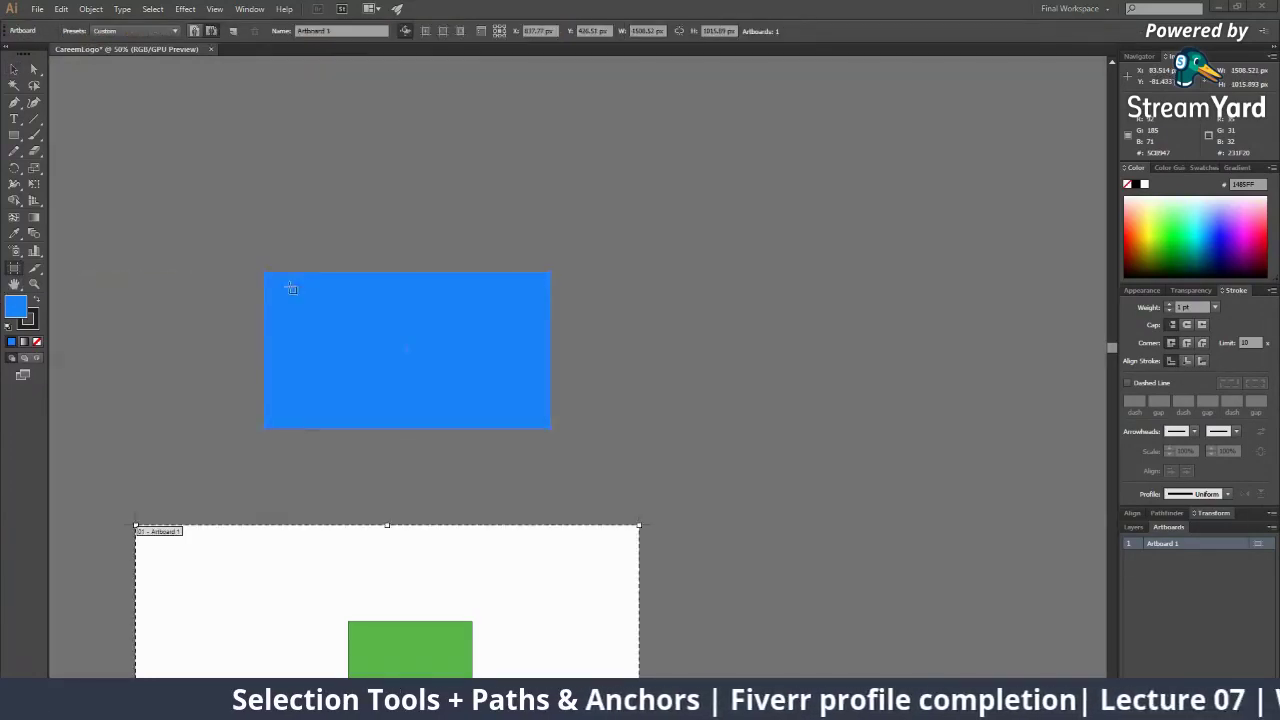
pyautogui.click(565, 266)
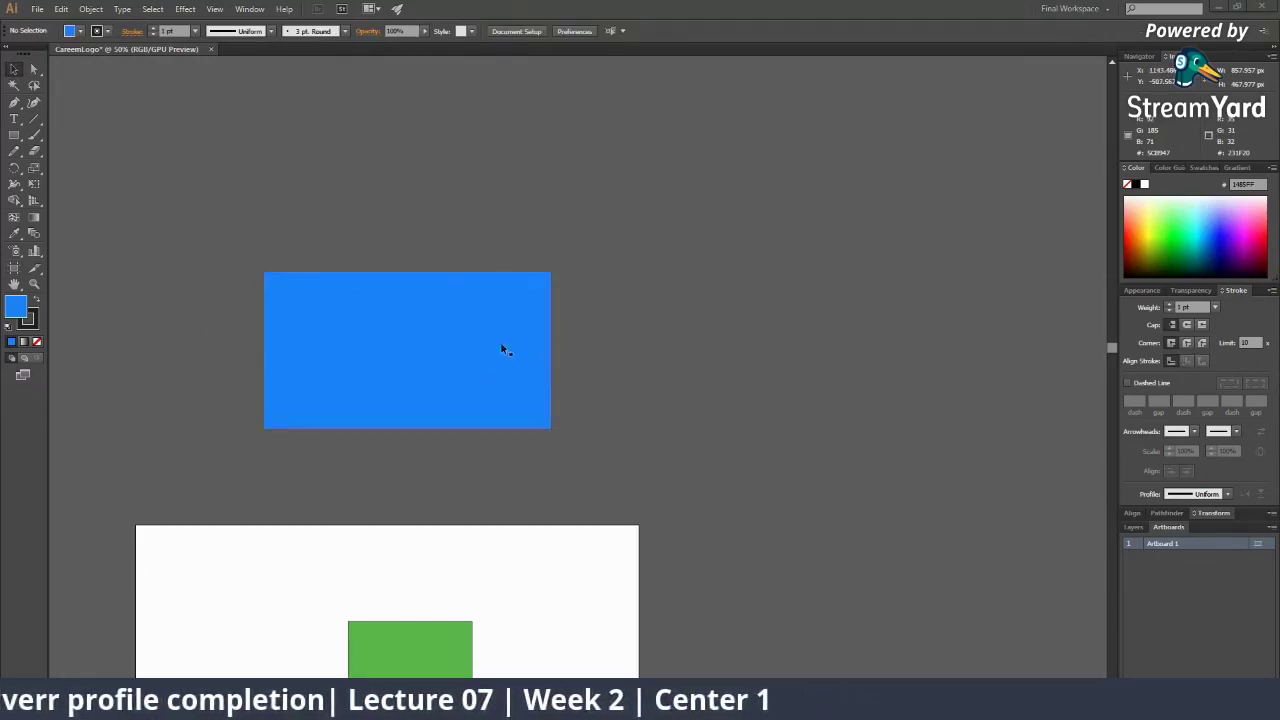
# Click the selected blue rectangle with the Artboard tool to make Artboard 5
pyautogui.click(439, 338)
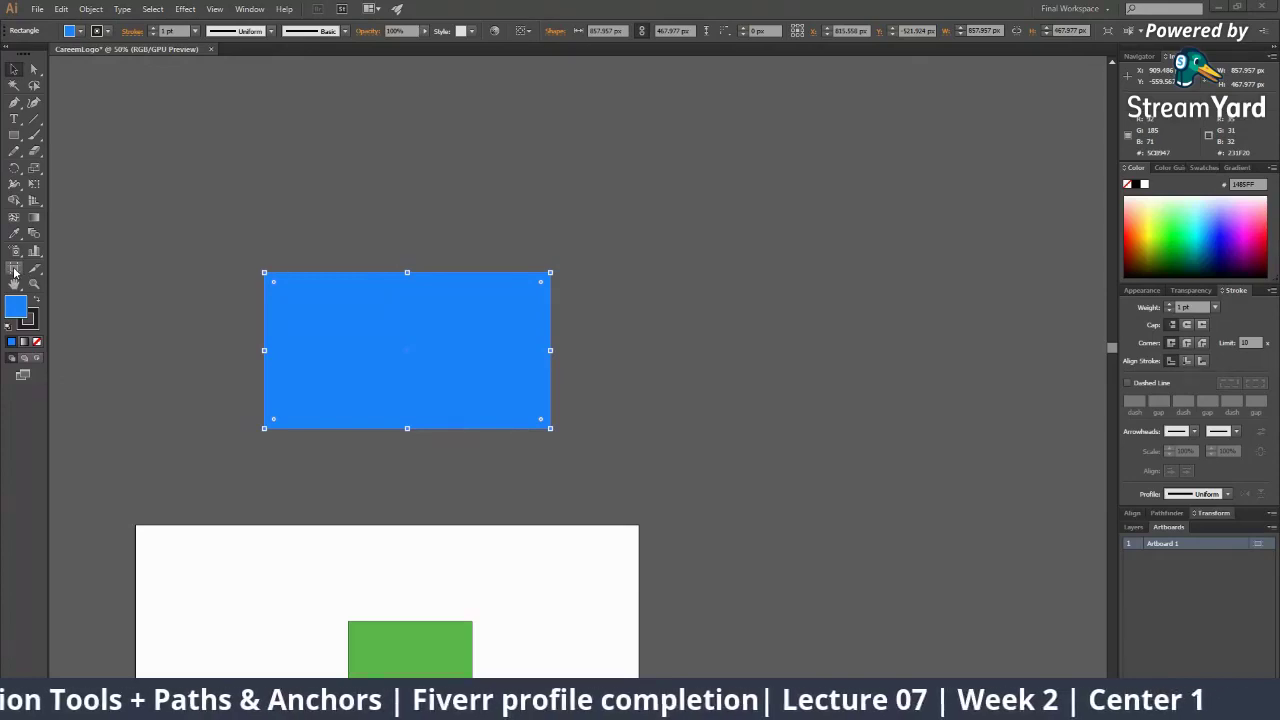
pyautogui.click(14, 267)
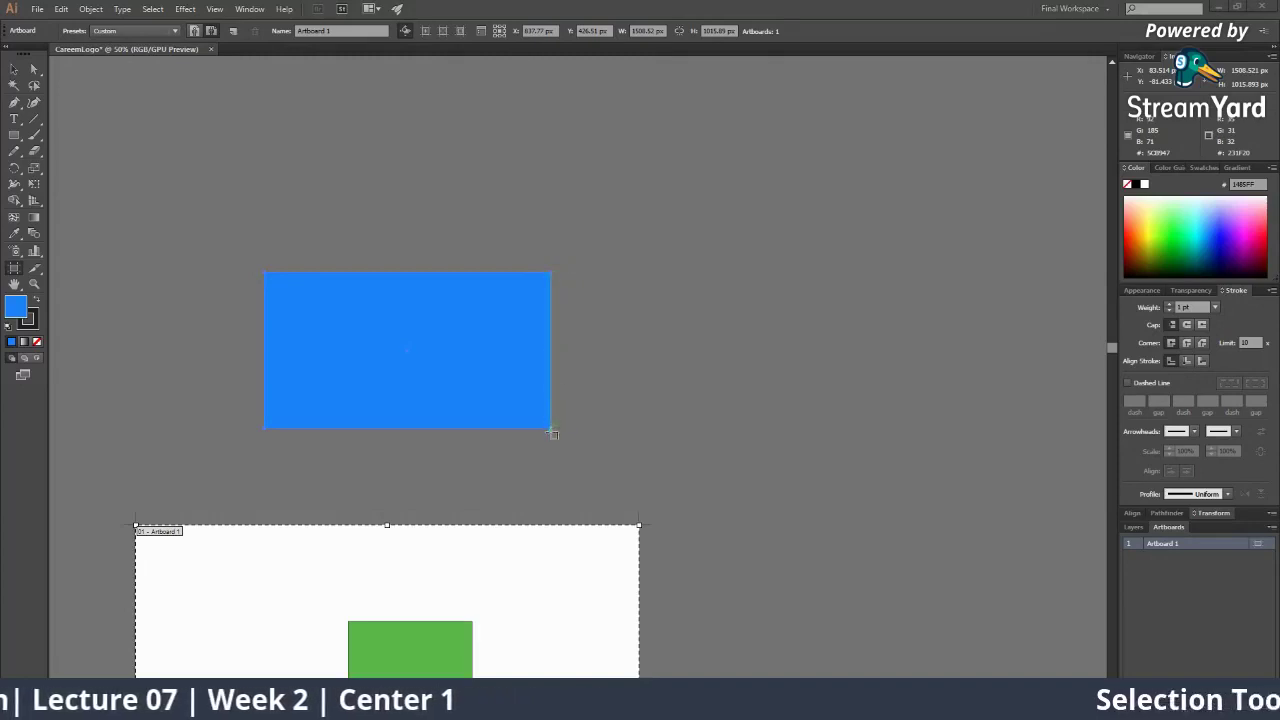
pyautogui.click(264, 271)
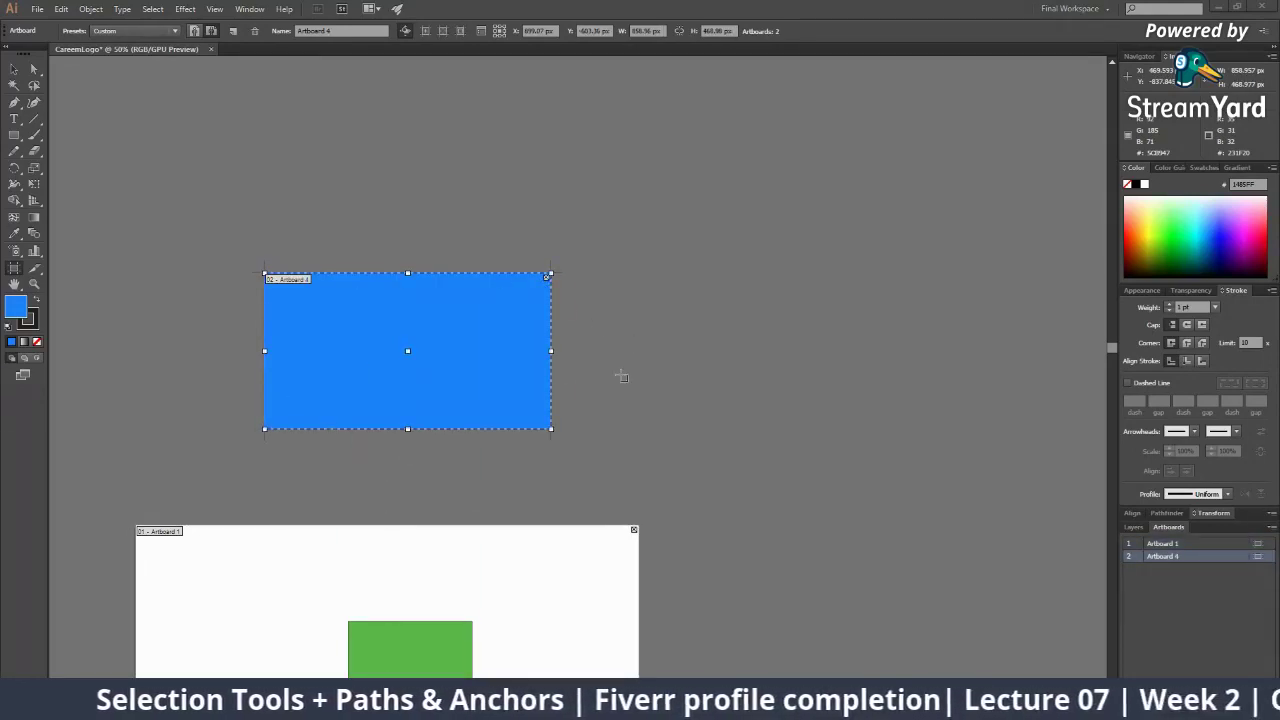
pyautogui.press('Delete')
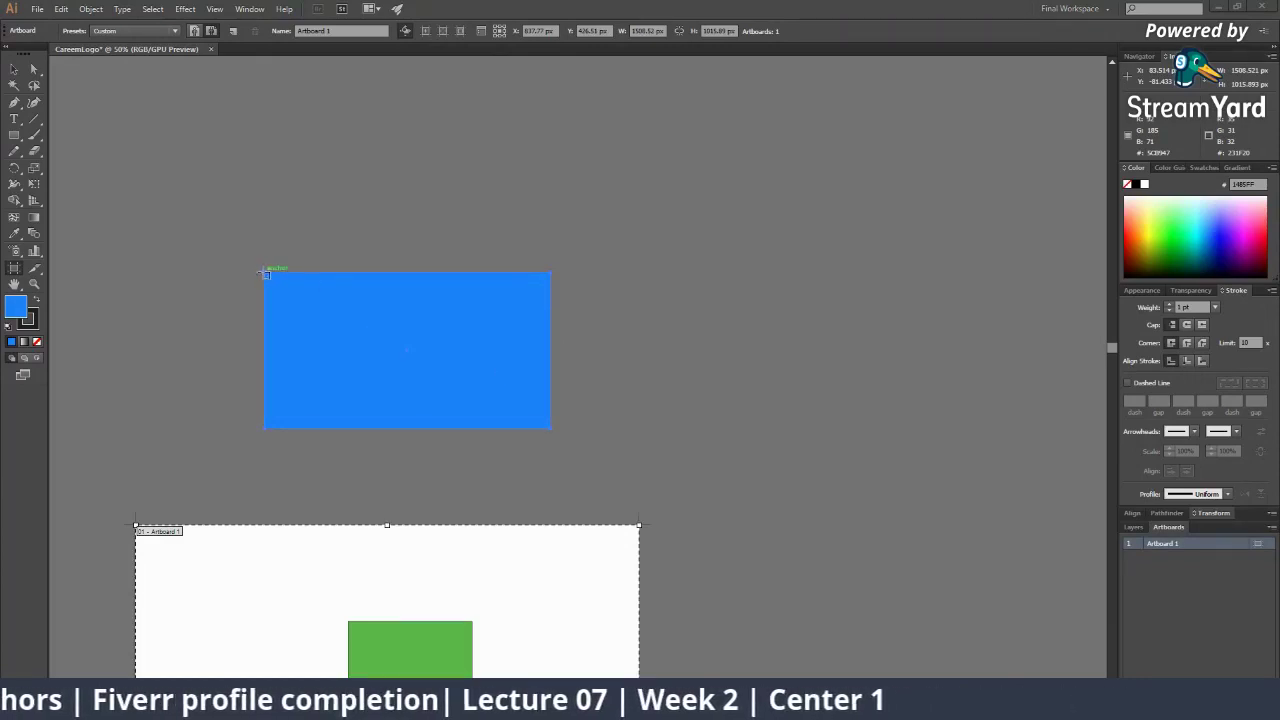
pyautogui.click(265, 273)
pyautogui.click(13, 69)
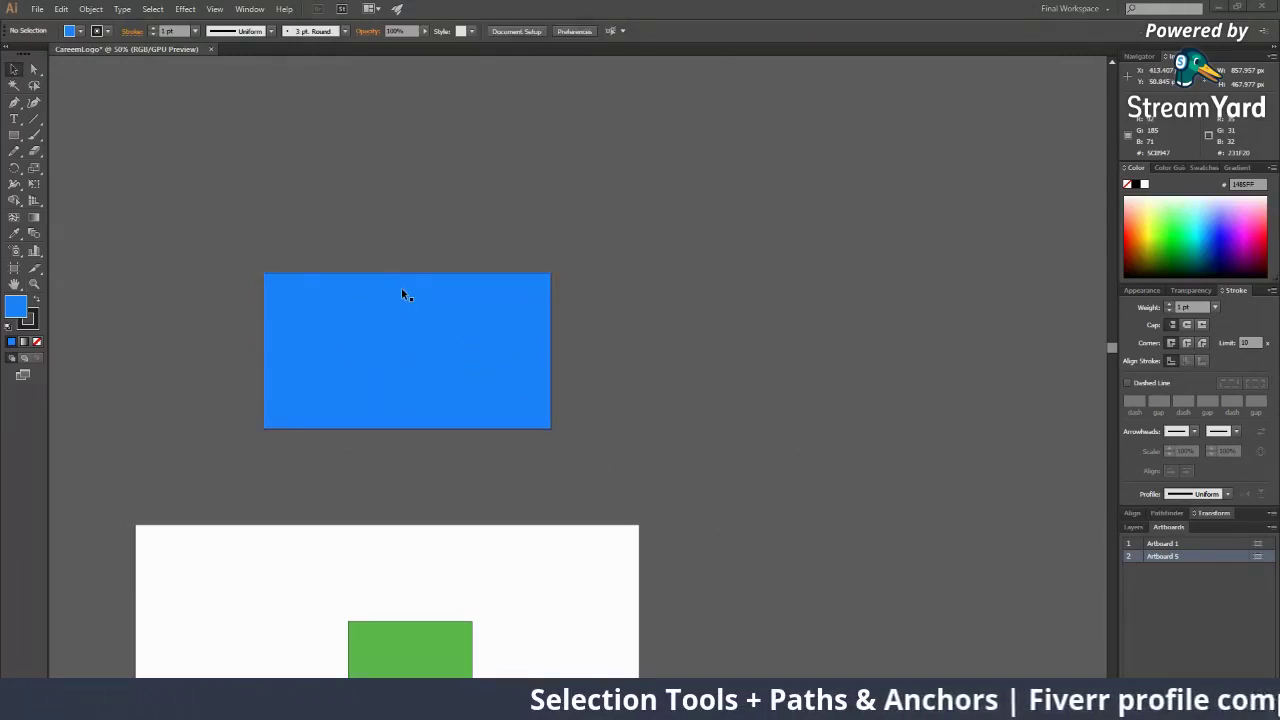
# Move the blue rectangle right, undo it, and frame both artboards at 33.33%
pyautogui.scroll(-5, 562, 481)
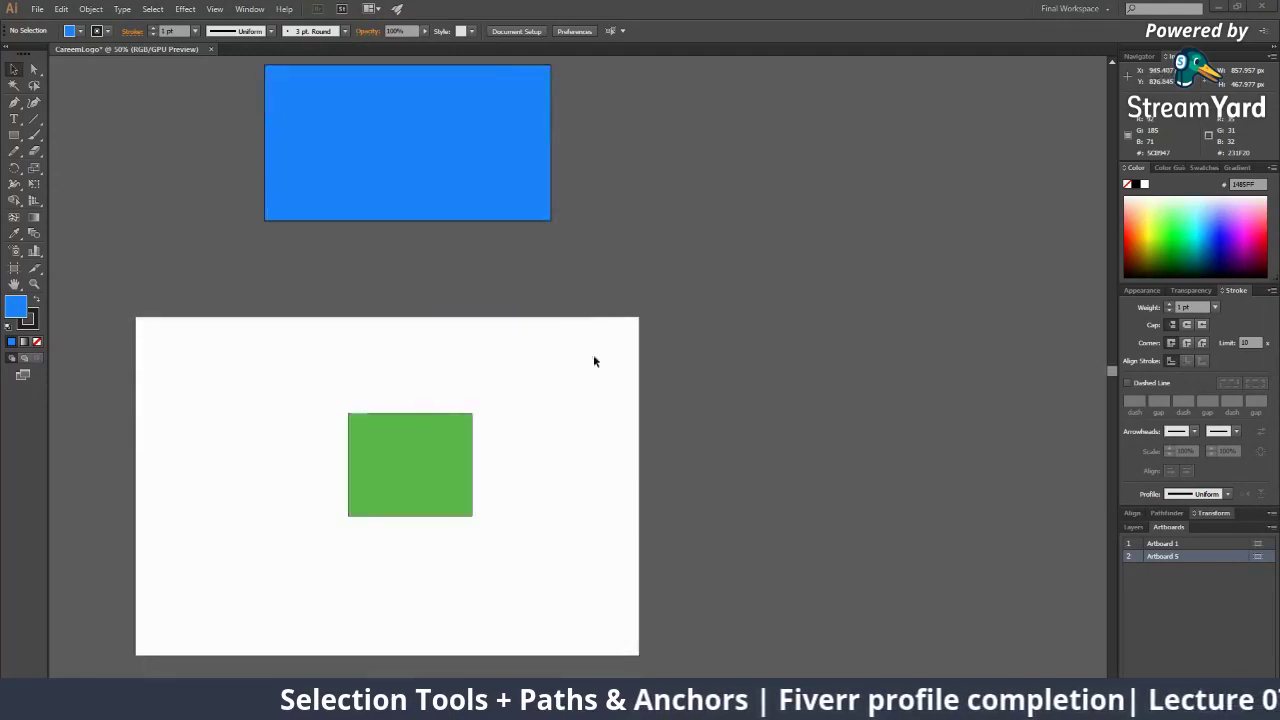
pyautogui.scroll(2, 500, 340)
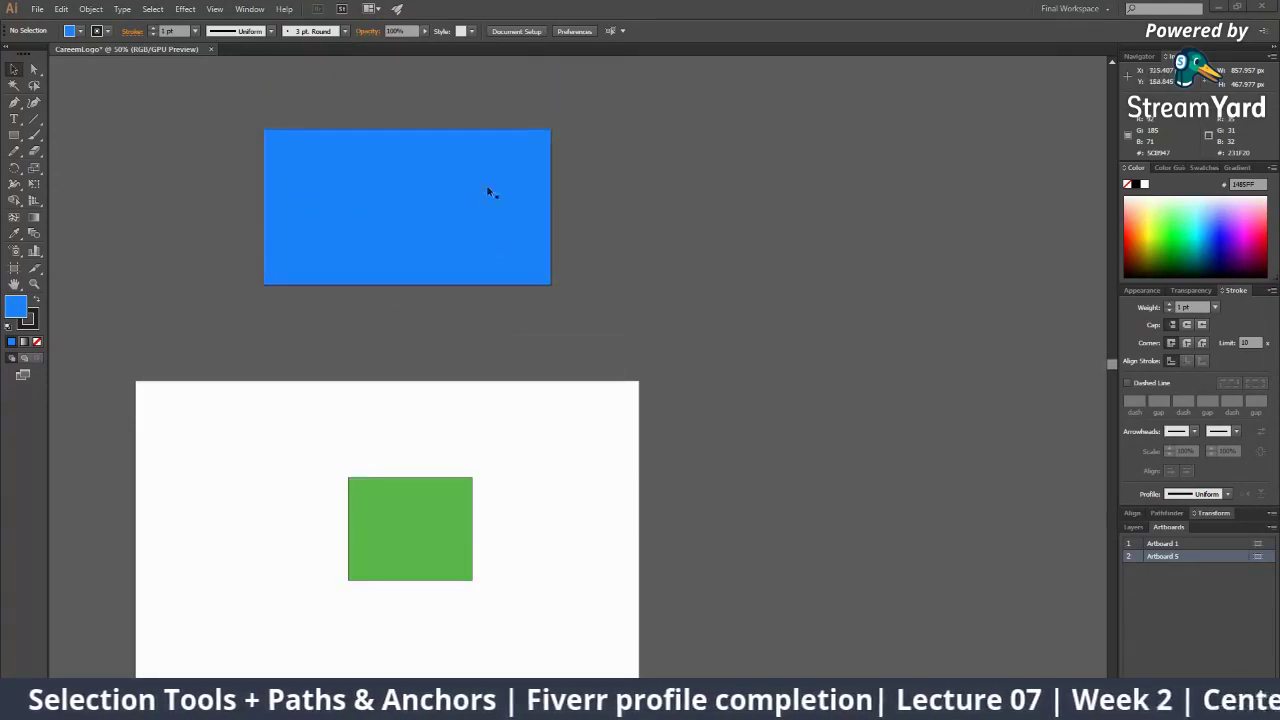
pyautogui.moveTo(502, 218); pyautogui.dragTo(810, 216)
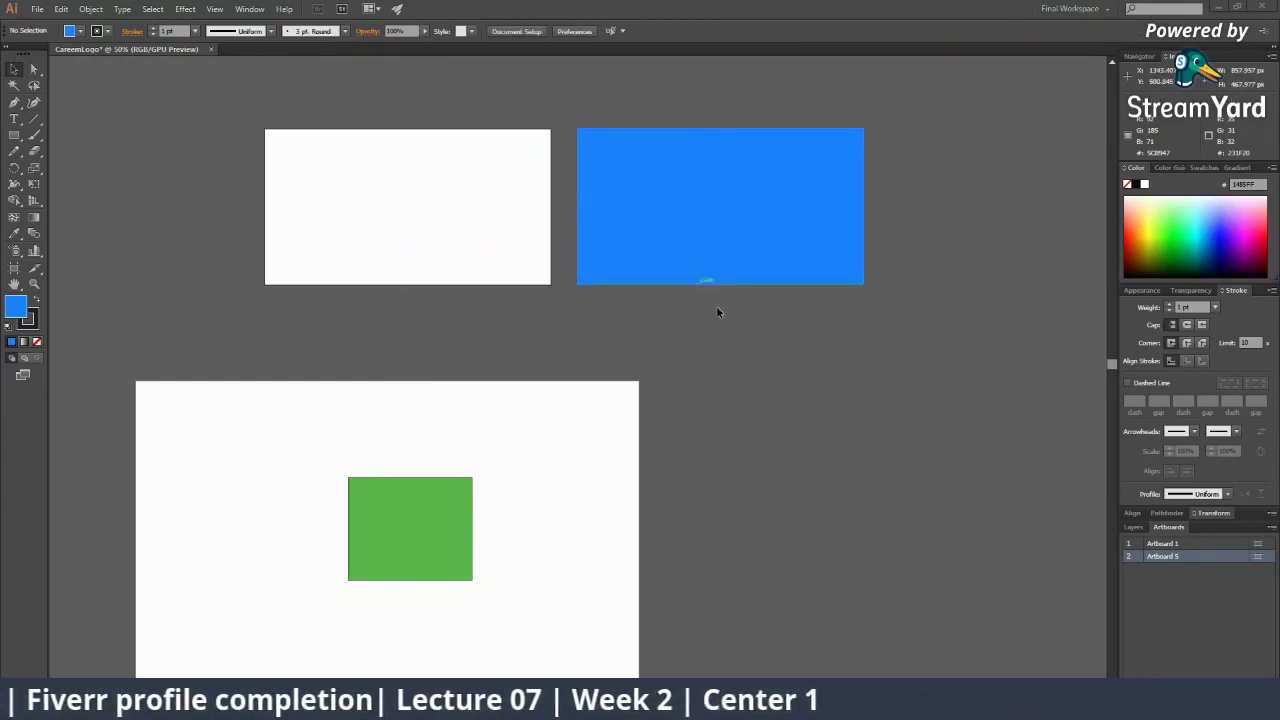
pyautogui.click(718, 182)
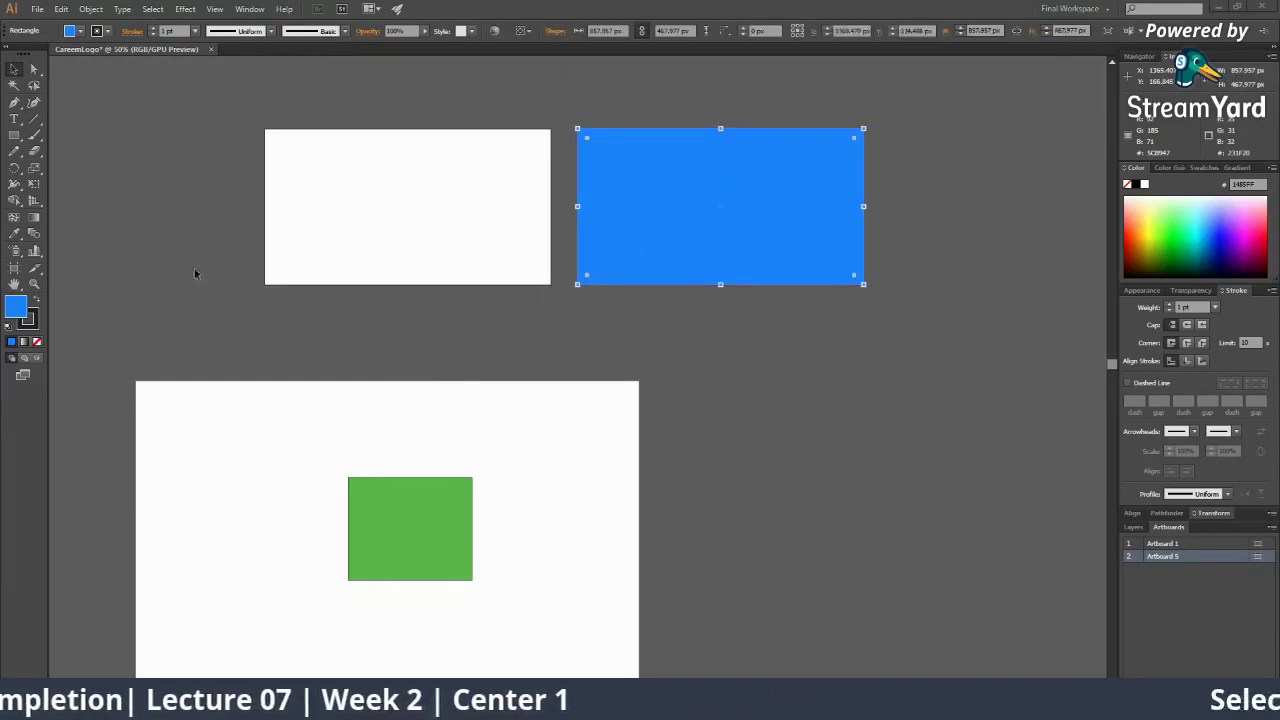
pyautogui.hotkey('ctrl', 'z')
pyautogui.click(543, 345)
pyautogui.press('z')
pyautogui.keyDown('alt'); pyautogui.click(487, 391); pyautogui.keyUp('alt')
pyautogui.keyDown('alt'); pyautogui.click(487, 391); pyautogui.keyUp('alt')
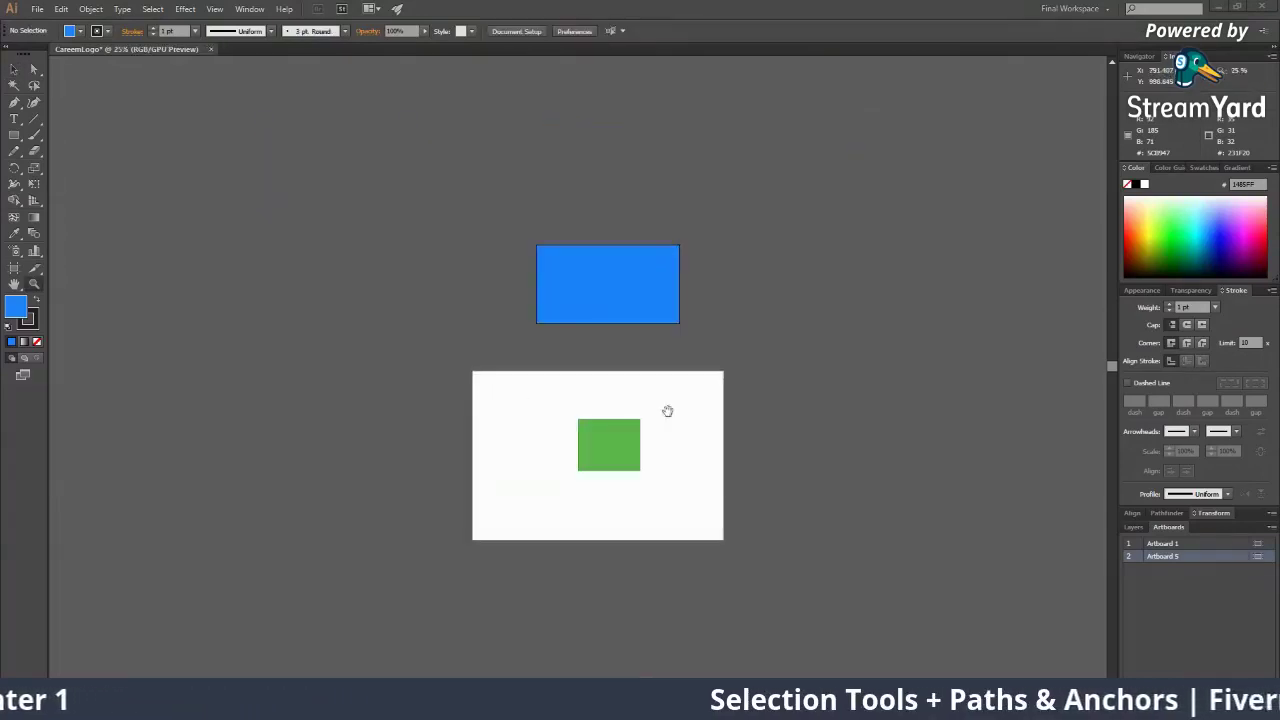
pyautogui.moveTo(568, 343); pyautogui.dragTo(460, 312)
pyautogui.click(526, 340)
pyautogui.moveTo(400, 355); pyautogui.dragTo(390, 323)
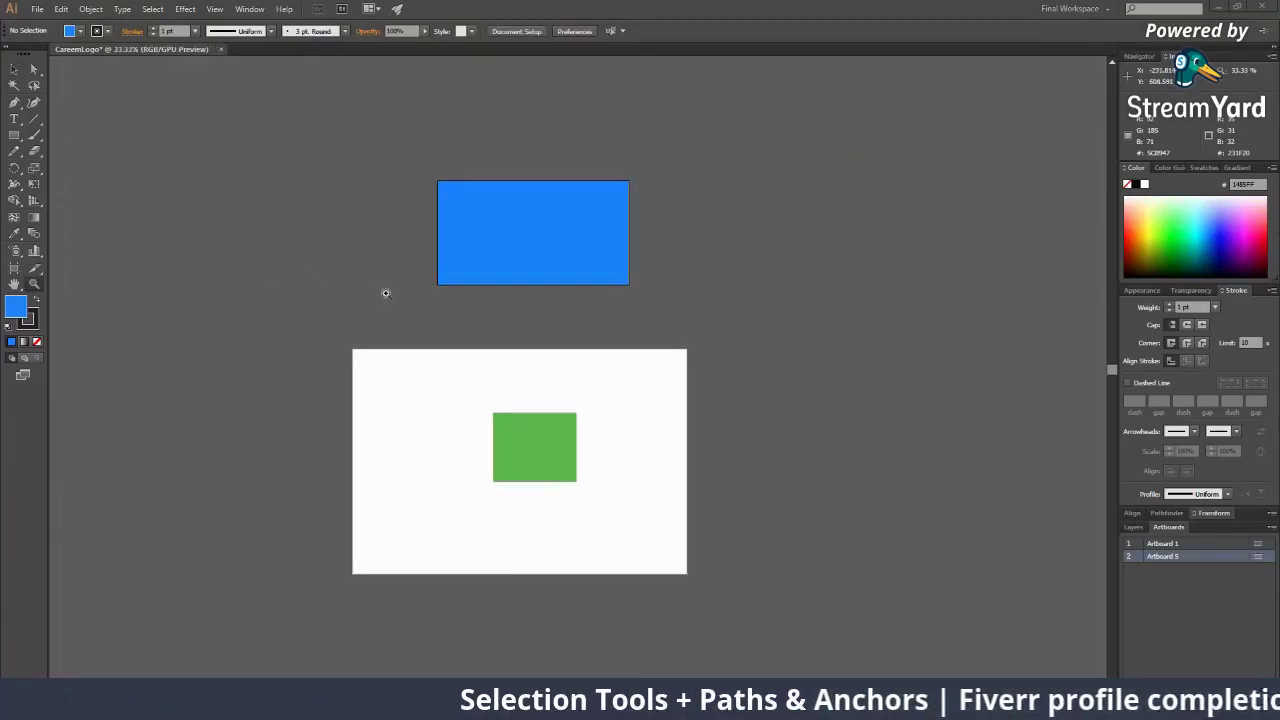
# Select the blue rectangle and delete it, leaving Artboard 5 empty
pyautogui.click(14, 268)
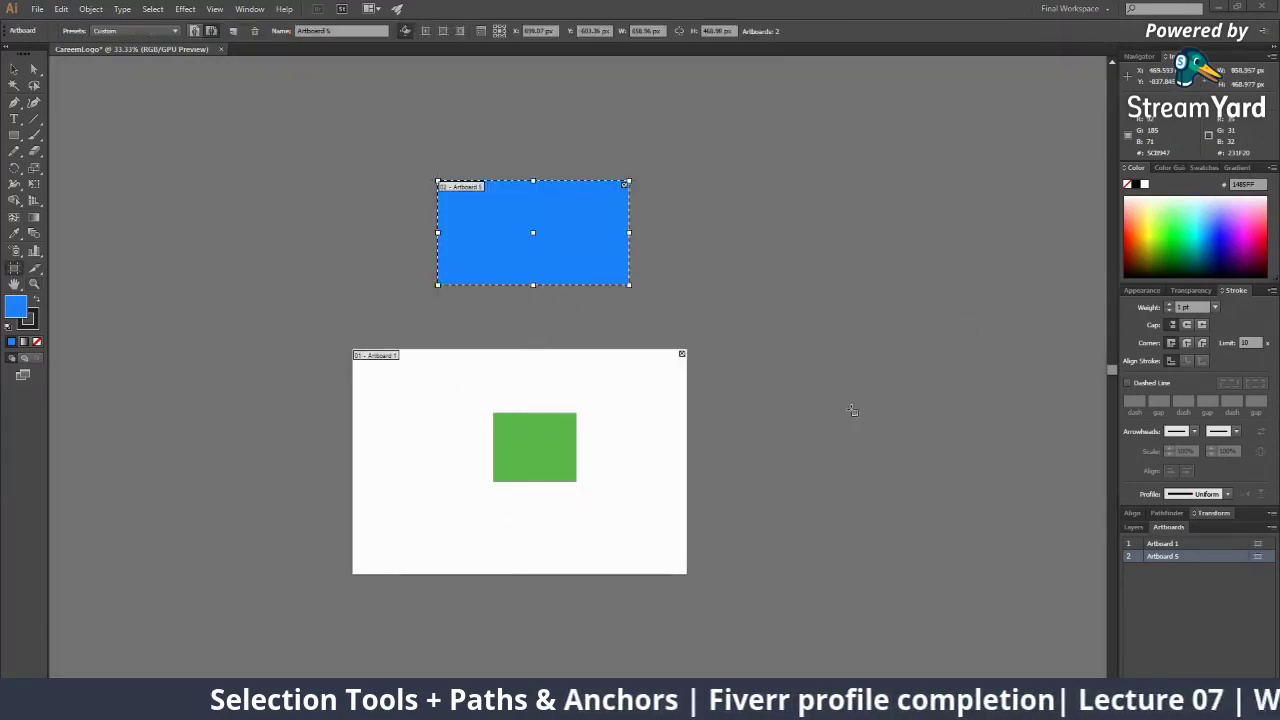
pyautogui.press('v')
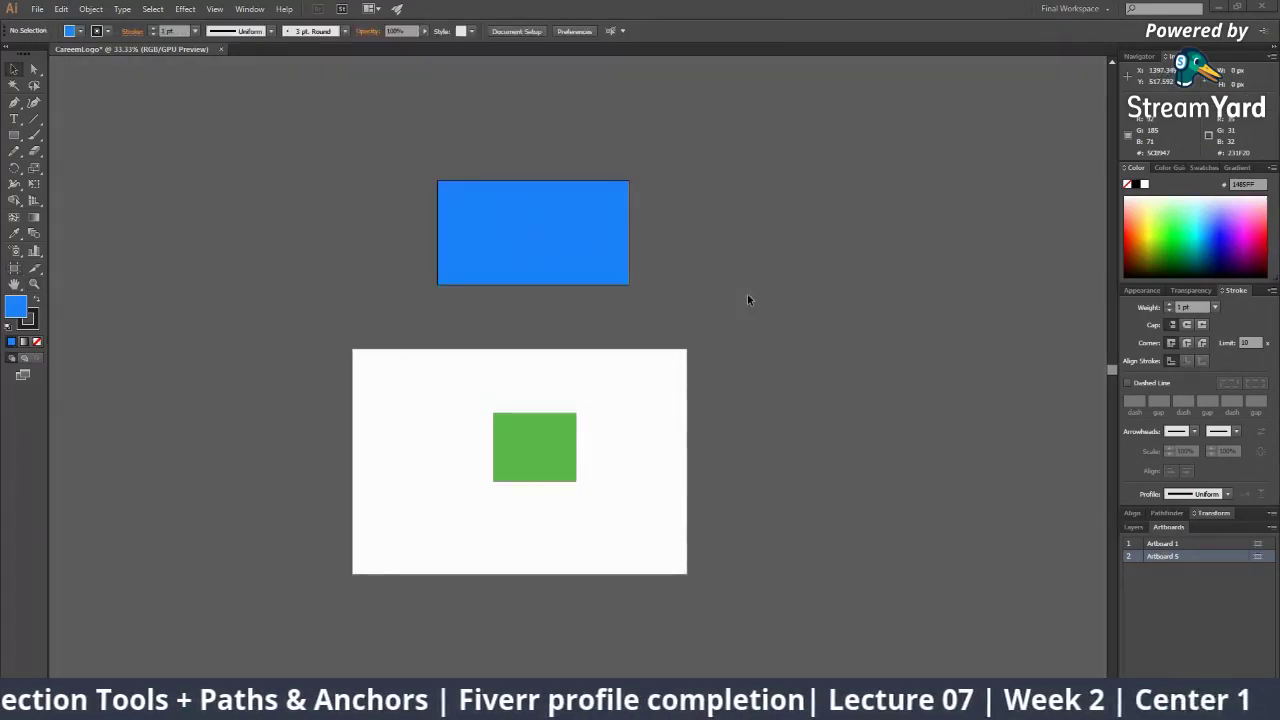
pyautogui.click(566, 235)
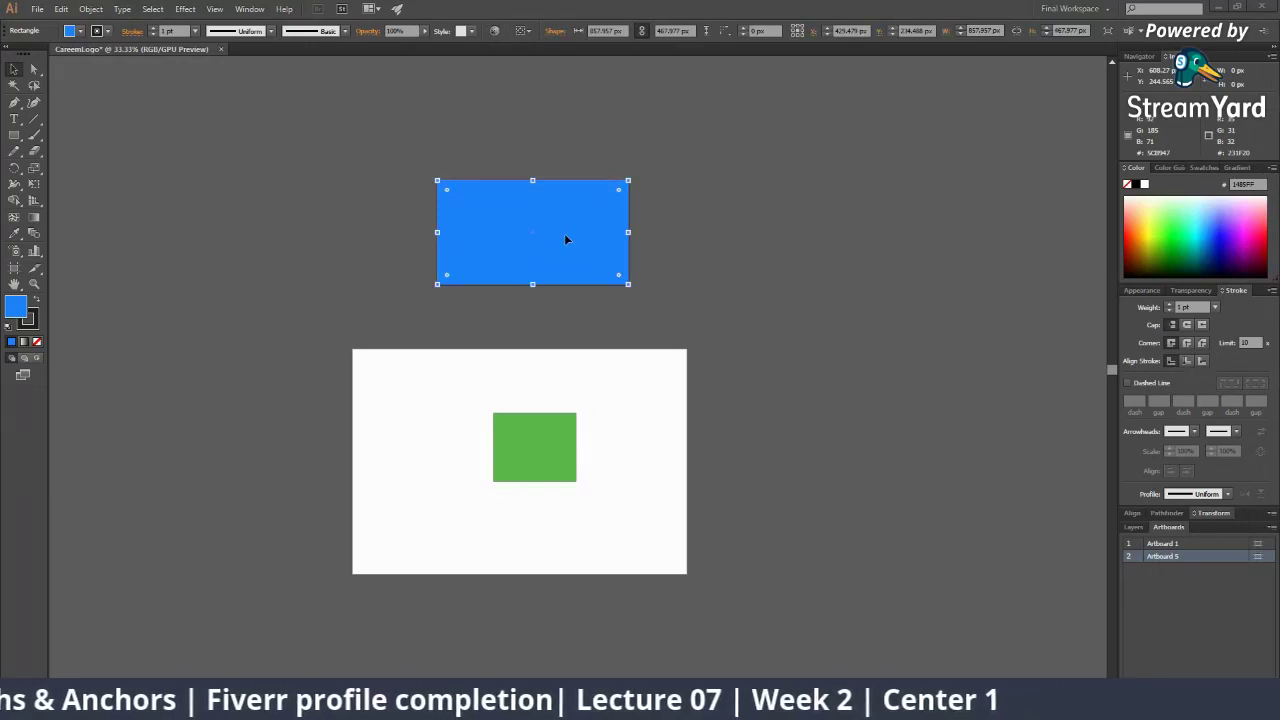
pyautogui.press('Delete')
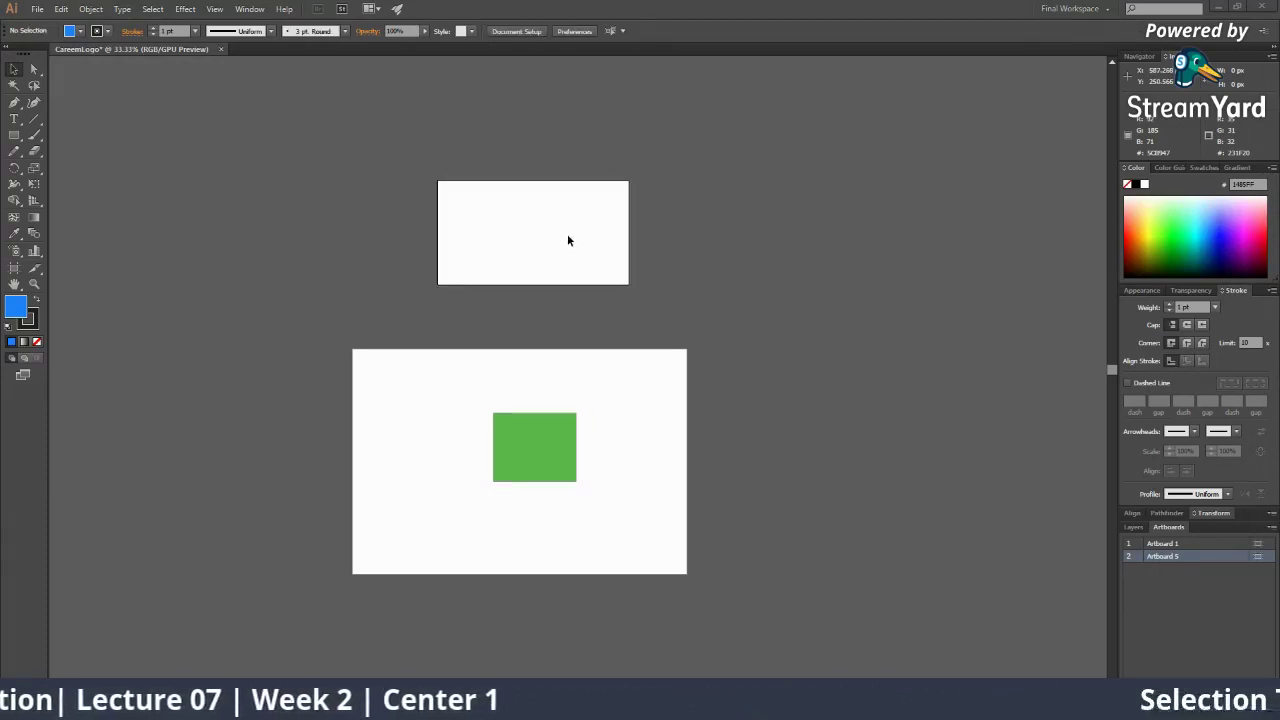
pyautogui.click(22, 268)
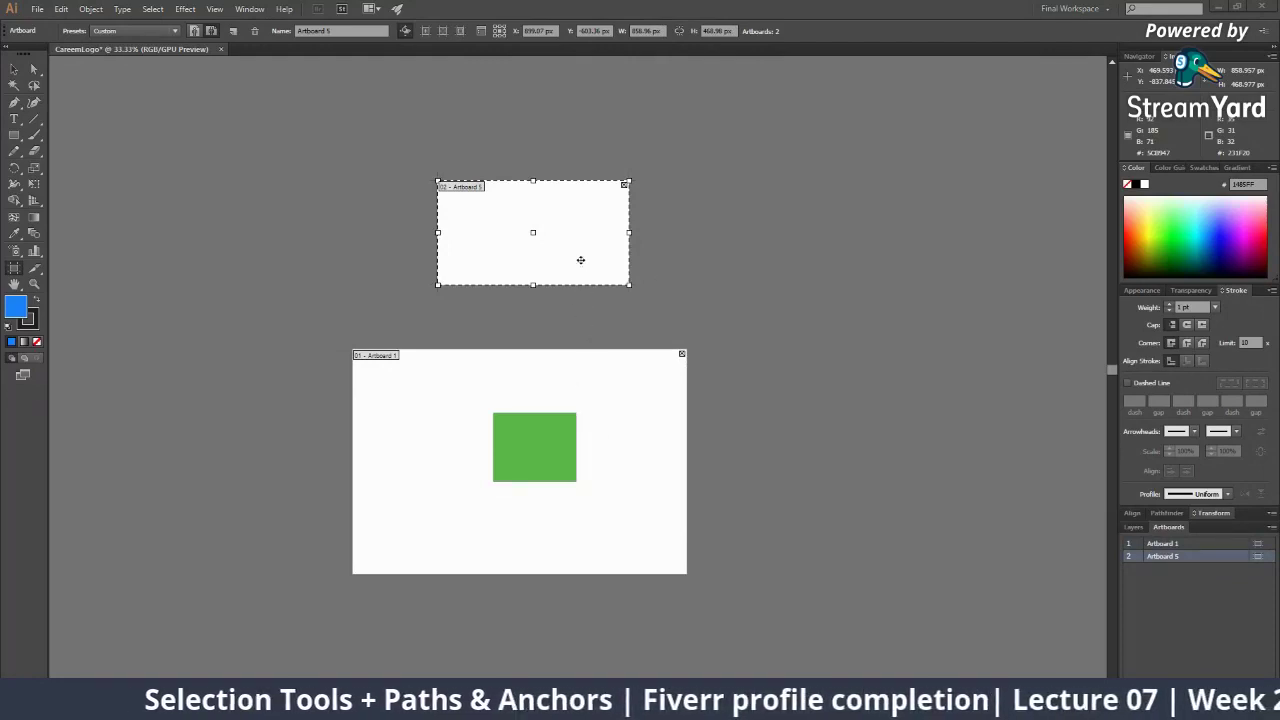
# Switch the active artboard back and forth between Artboard 1 and the empty upper artboard
pyautogui.click(608, 438)
pyautogui.click(591, 270)
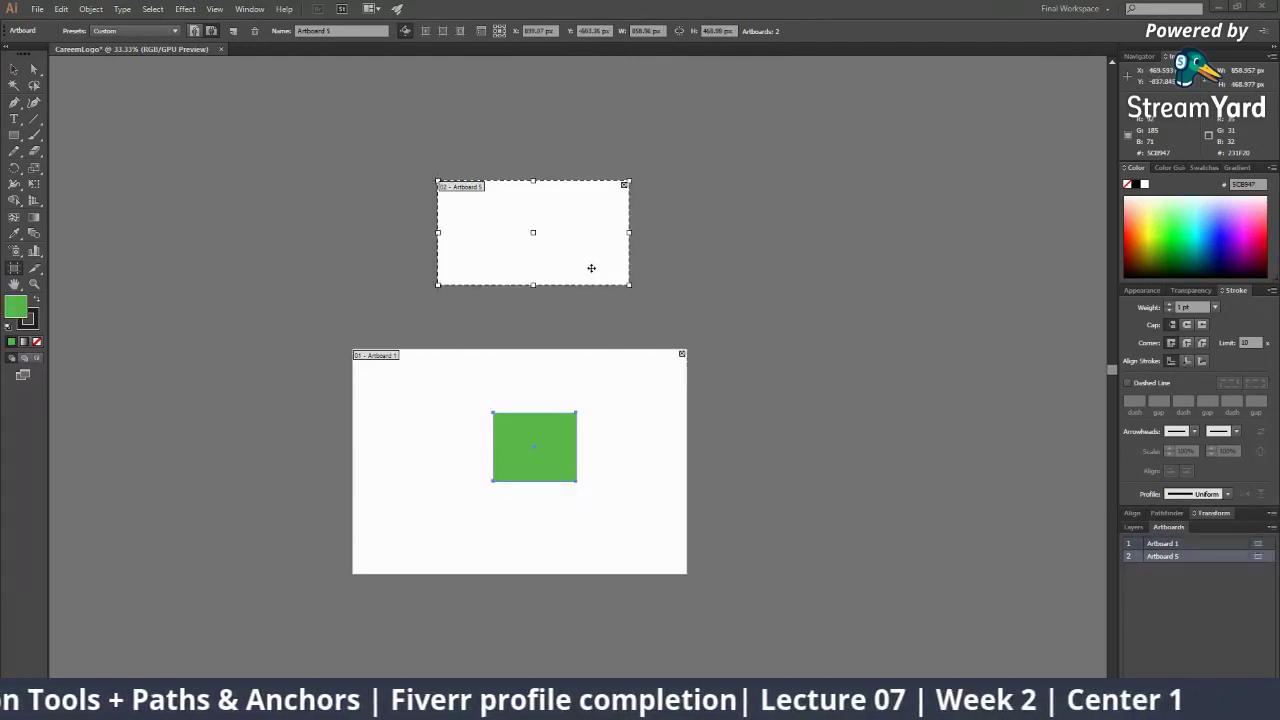
pyautogui.click(637, 385)
pyautogui.click(607, 259)
pyautogui.click(611, 395)
pyautogui.click(603, 262)
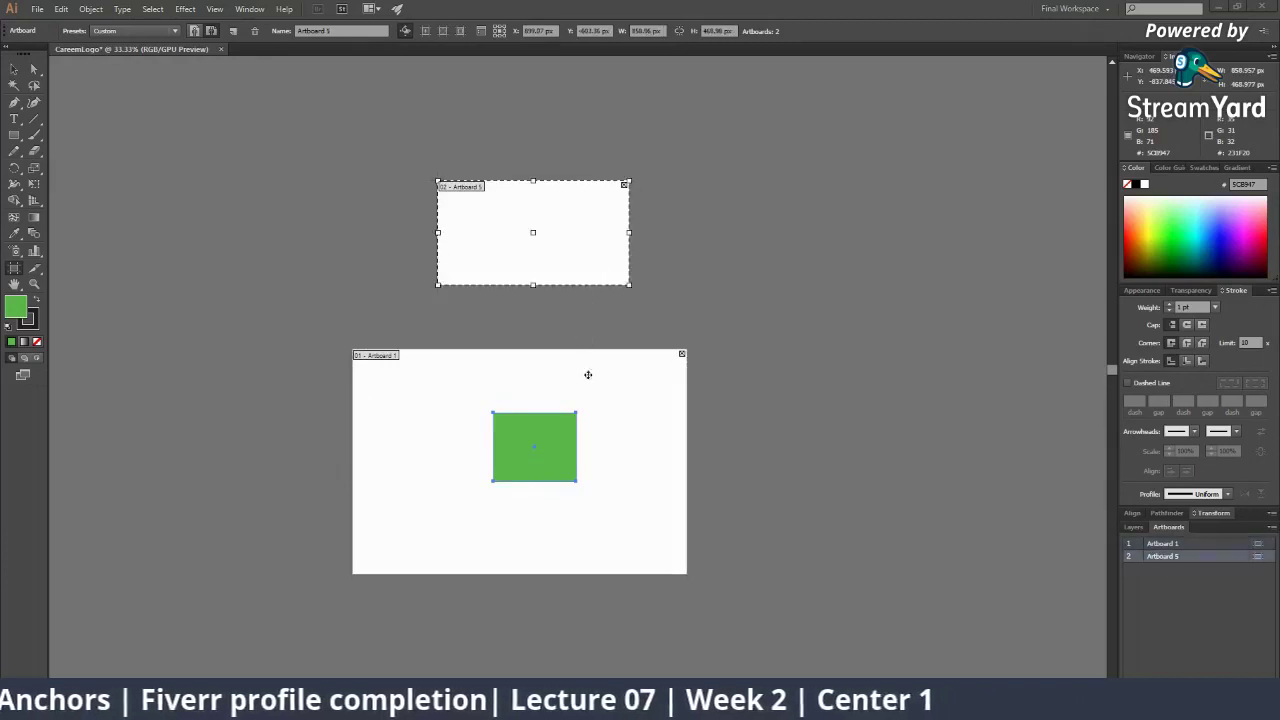
pyautogui.click(588, 375)
pyautogui.click(588, 259)
pyautogui.click(620, 391)
# Make the upper artboard active, then float the Artboards panel and enlarge it
pyautogui.click(603, 263)
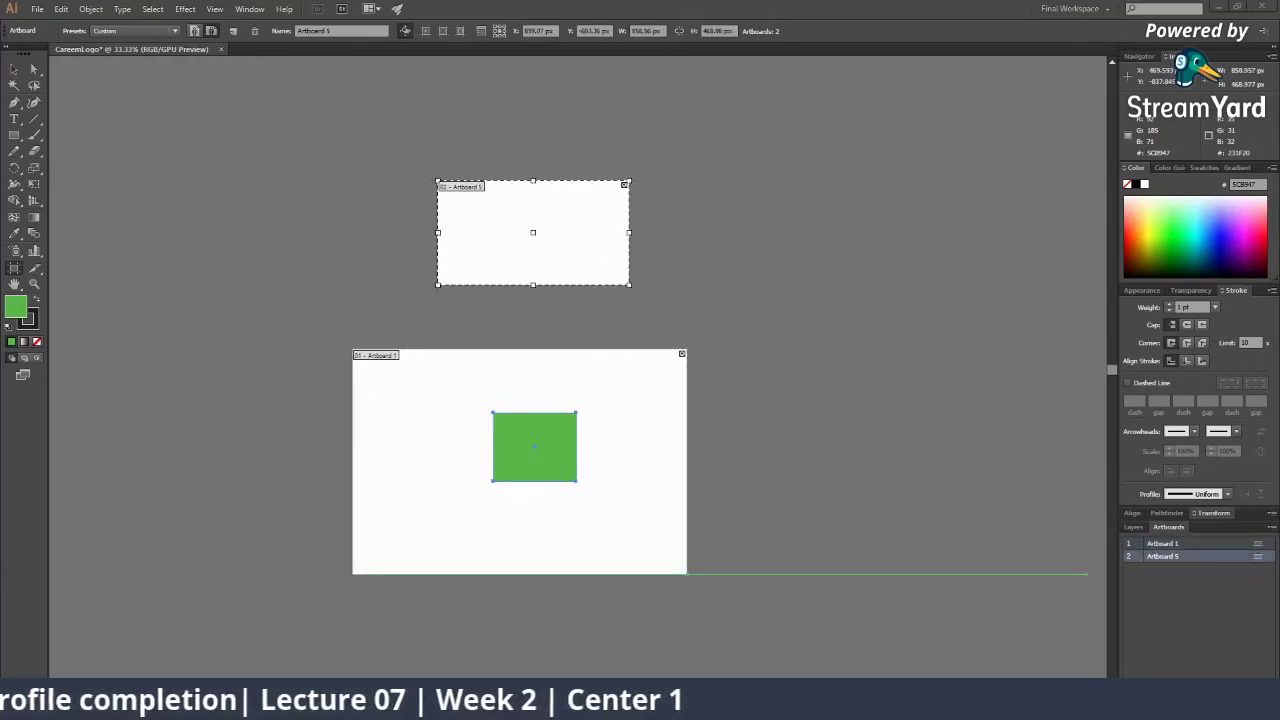
pyautogui.moveTo(1172, 535); pyautogui.dragTo(858, 252)
pyautogui.moveTo(995, 381); pyautogui.dragTo(1090, 527)
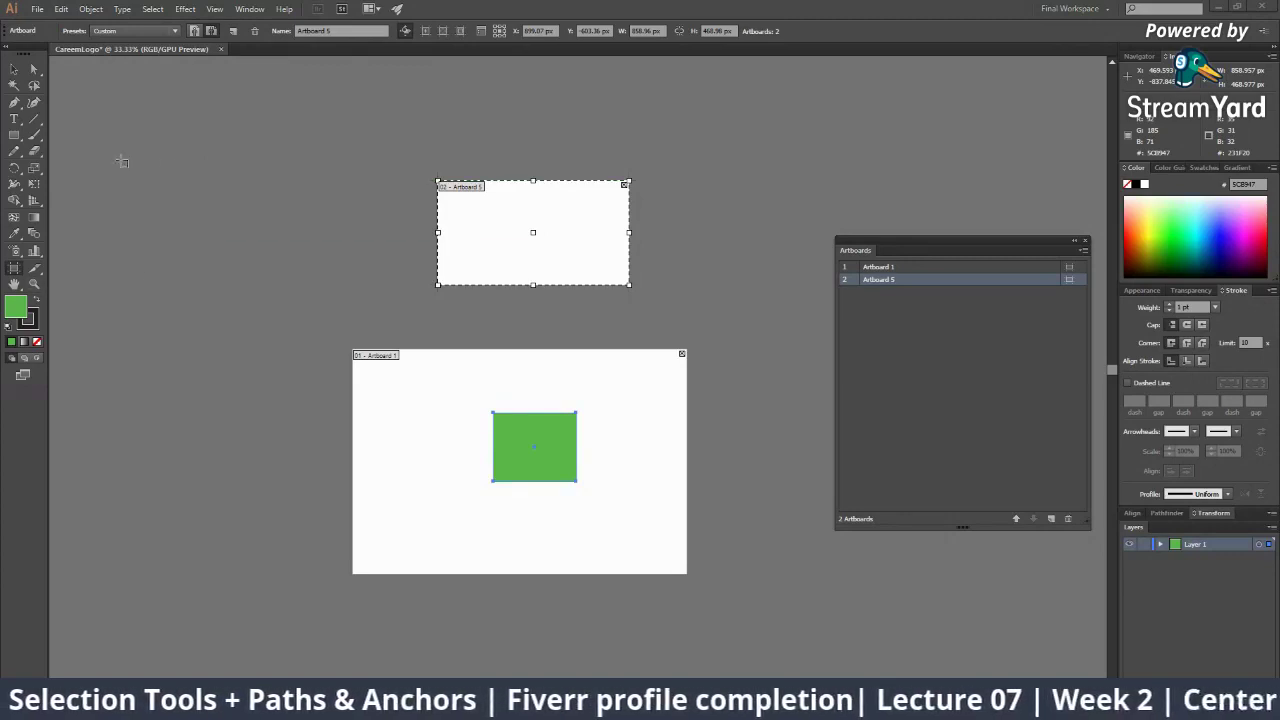
# Drag out five new artboards: upper left, top middle, top right, right of Artboard 1, lower left
pyautogui.moveTo(121, 161); pyautogui.dragTo(386, 323)
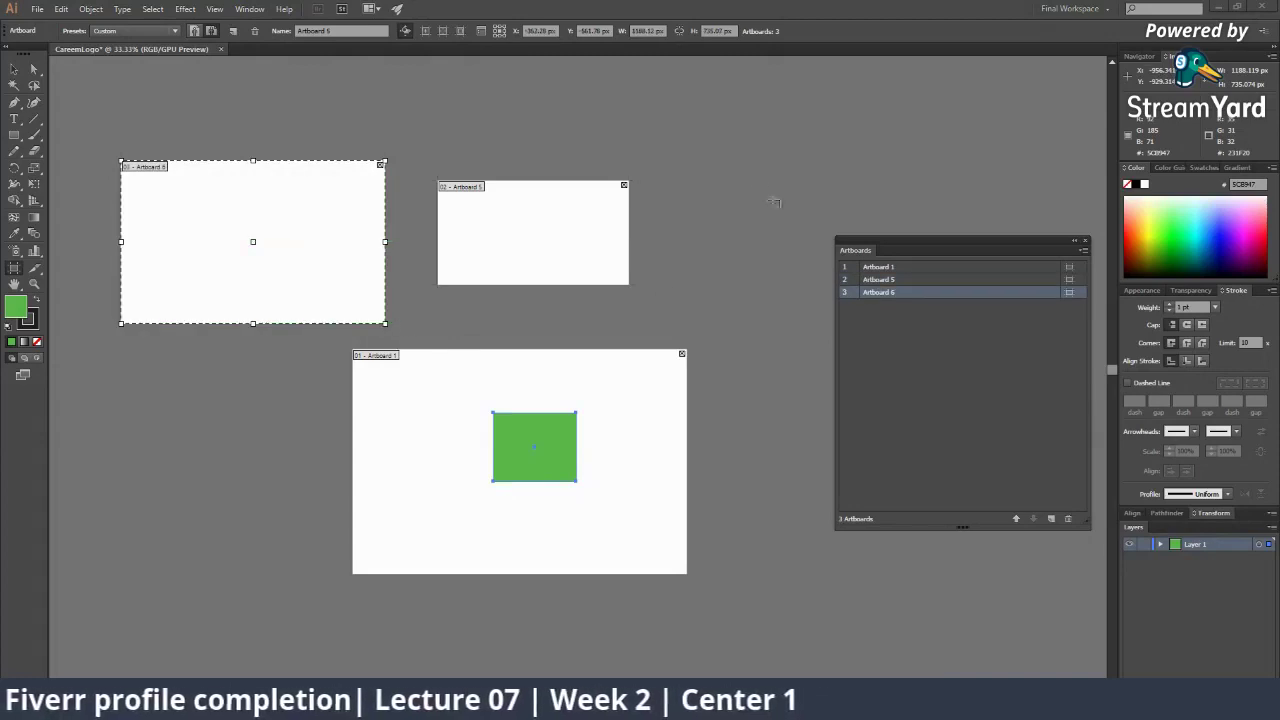
pyautogui.moveTo(684, 136); pyautogui.dragTo(777, 308)
pyautogui.moveTo(843, 106); pyautogui.dragTo(1025, 188)
pyautogui.scroll(-2, 710, 350)
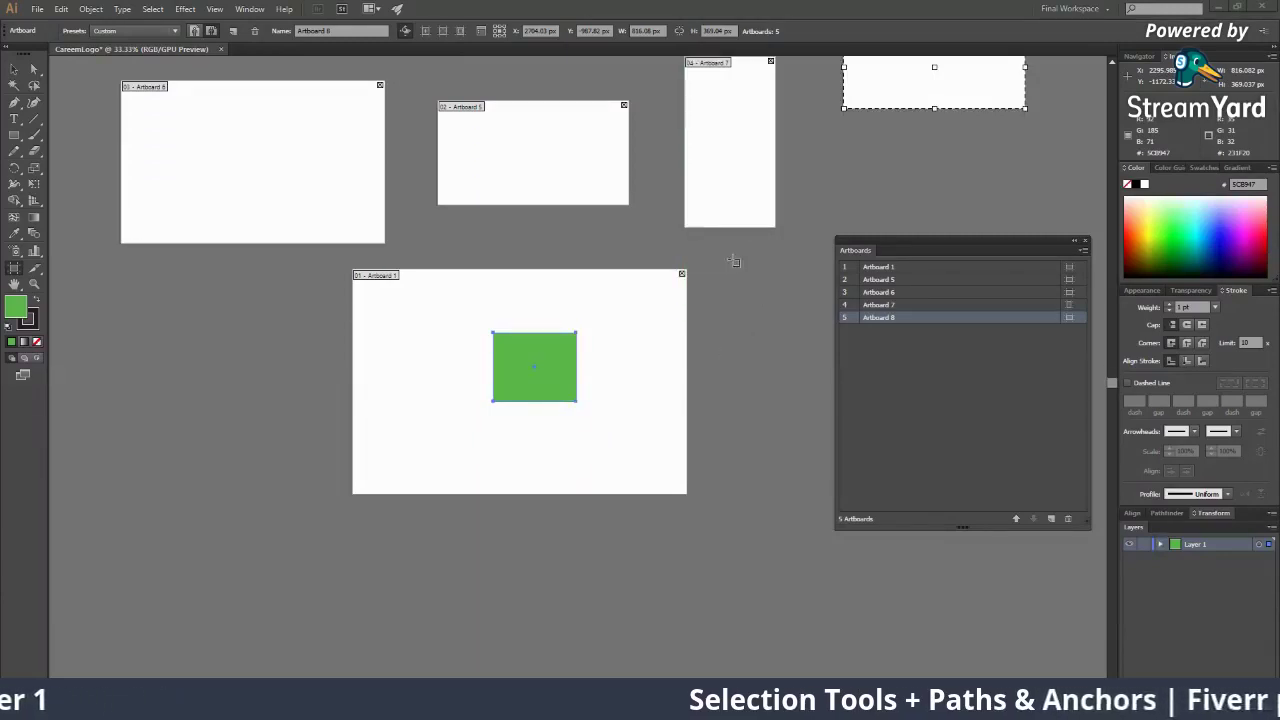
pyautogui.moveTo(733, 261); pyautogui.dragTo(828, 322)
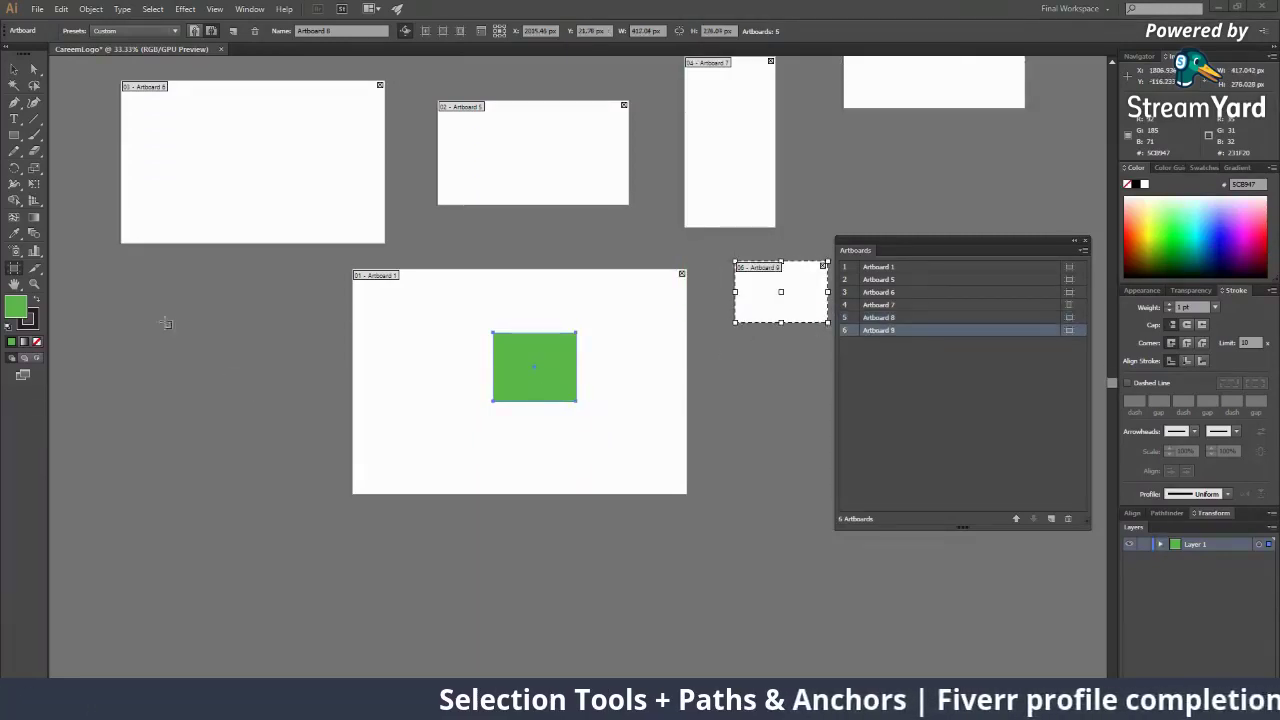
pyautogui.moveTo(94, 289); pyautogui.dragTo(333, 402)
pyautogui.scroll(1, 790, 420)
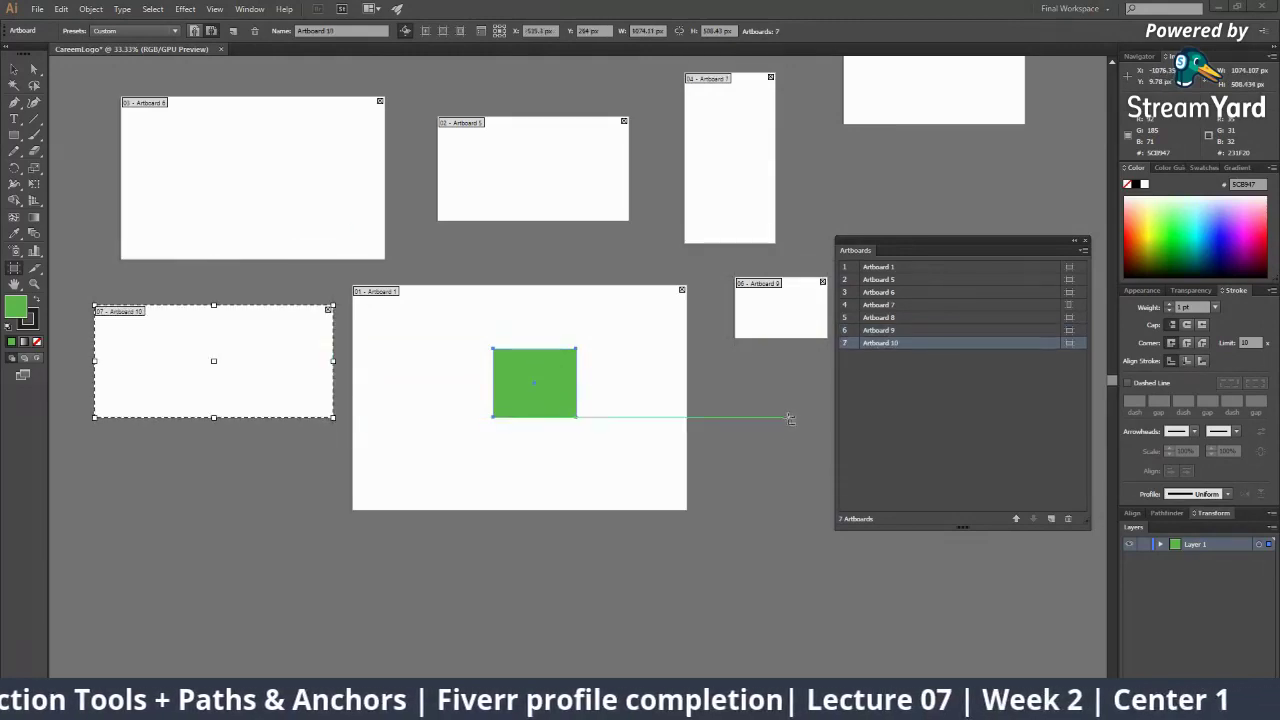
pyautogui.scroll(3, 790, 420)
pyautogui.scroll(1, 399, 262)
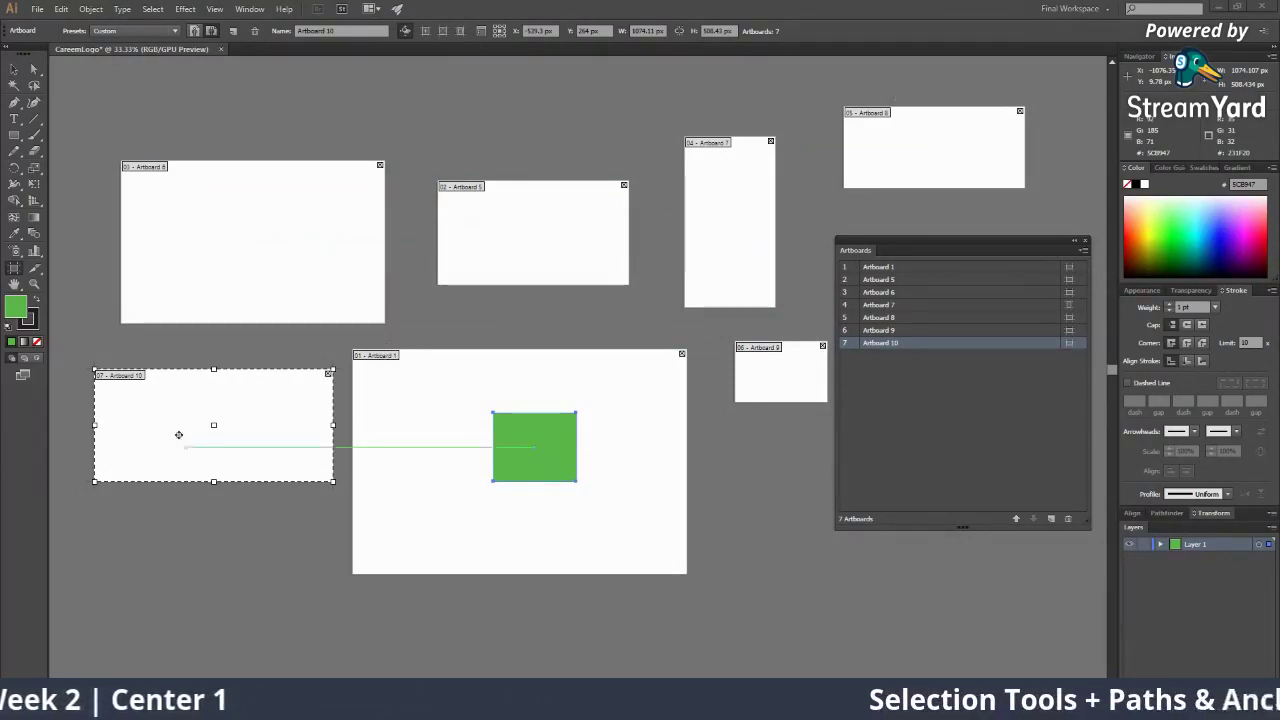
# Make Artboard 1, then Artboard 5 active, then clear the artboard selection
pyautogui.click(860, 268)
pyautogui.click(882, 282)
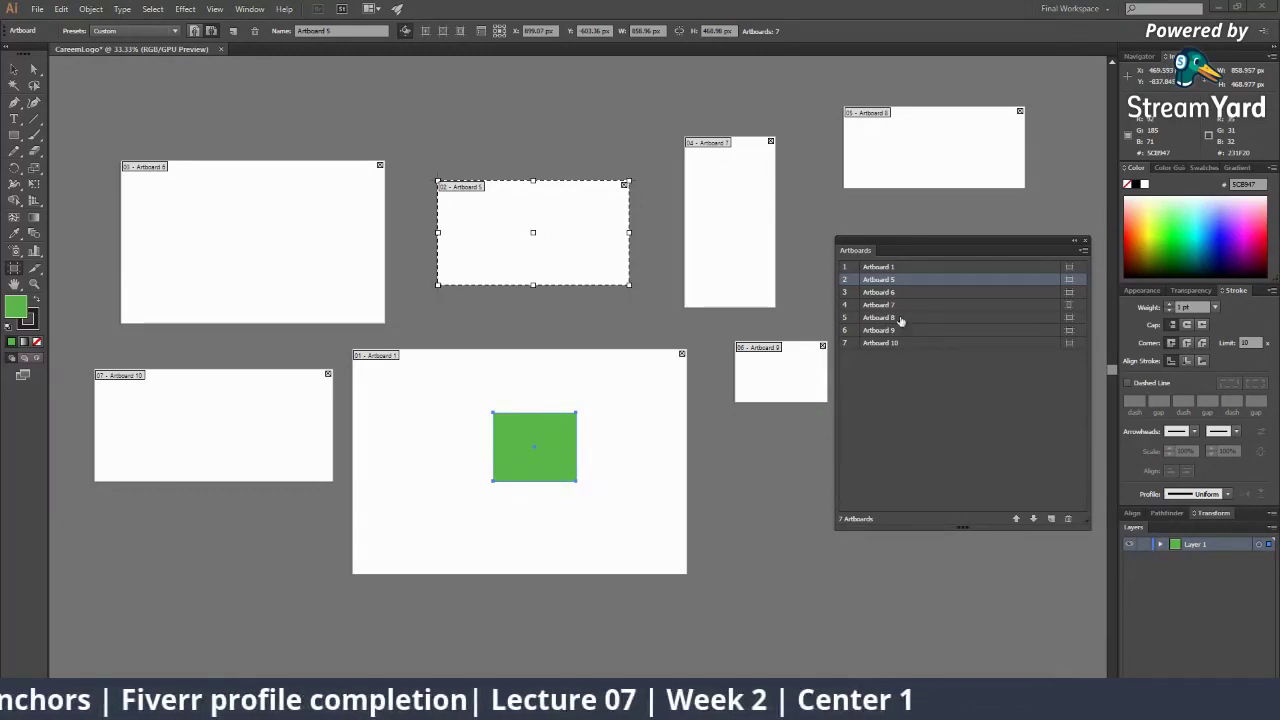
pyautogui.click(895, 408)
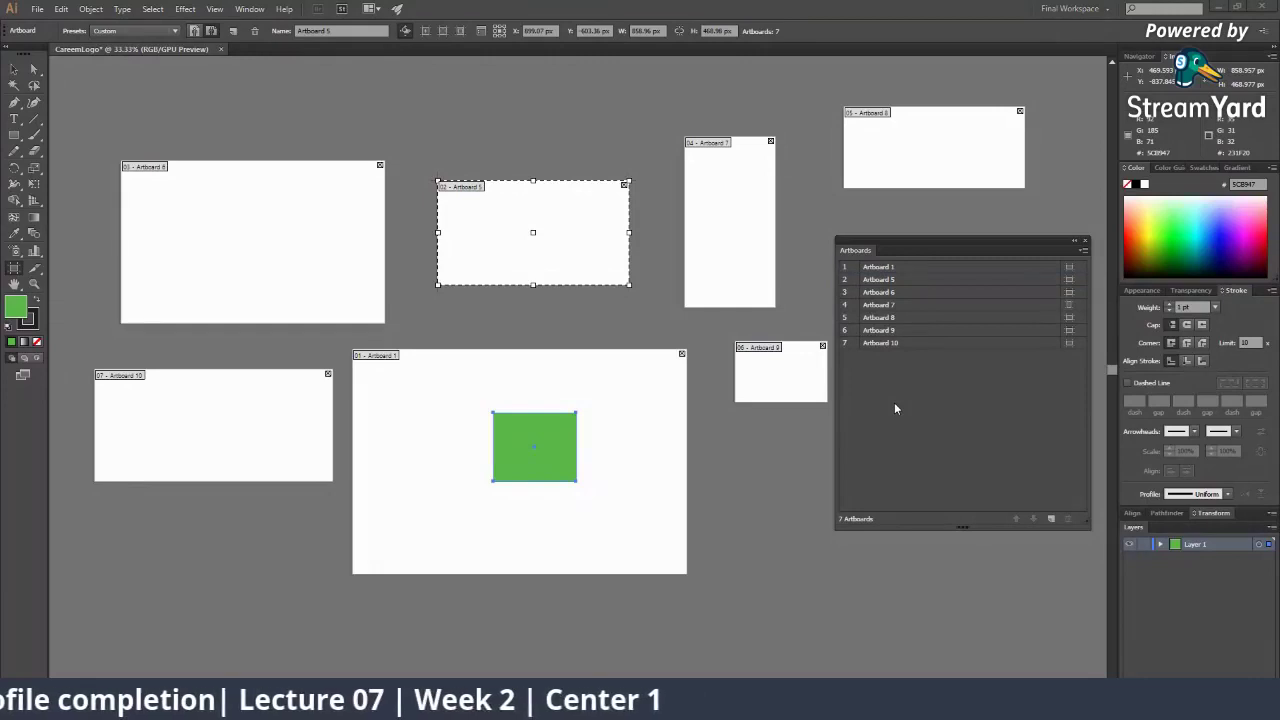
pyautogui.click(14, 69)
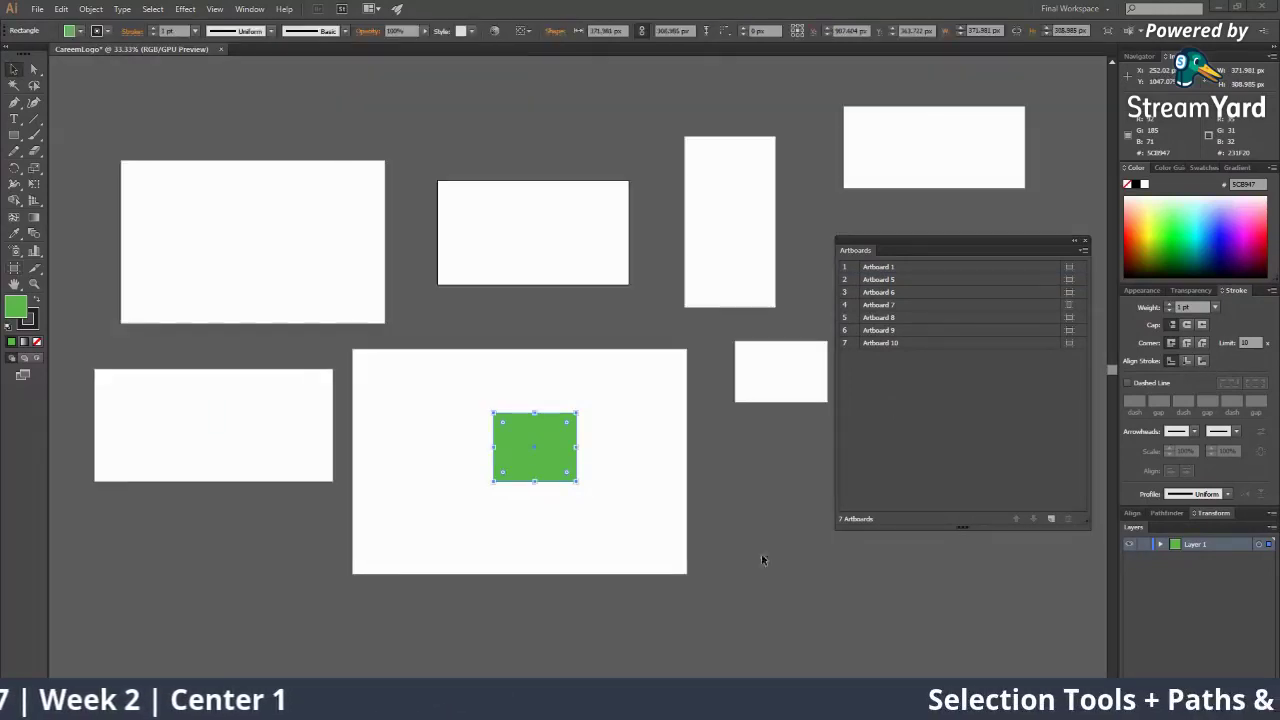
pyautogui.click(759, 480)
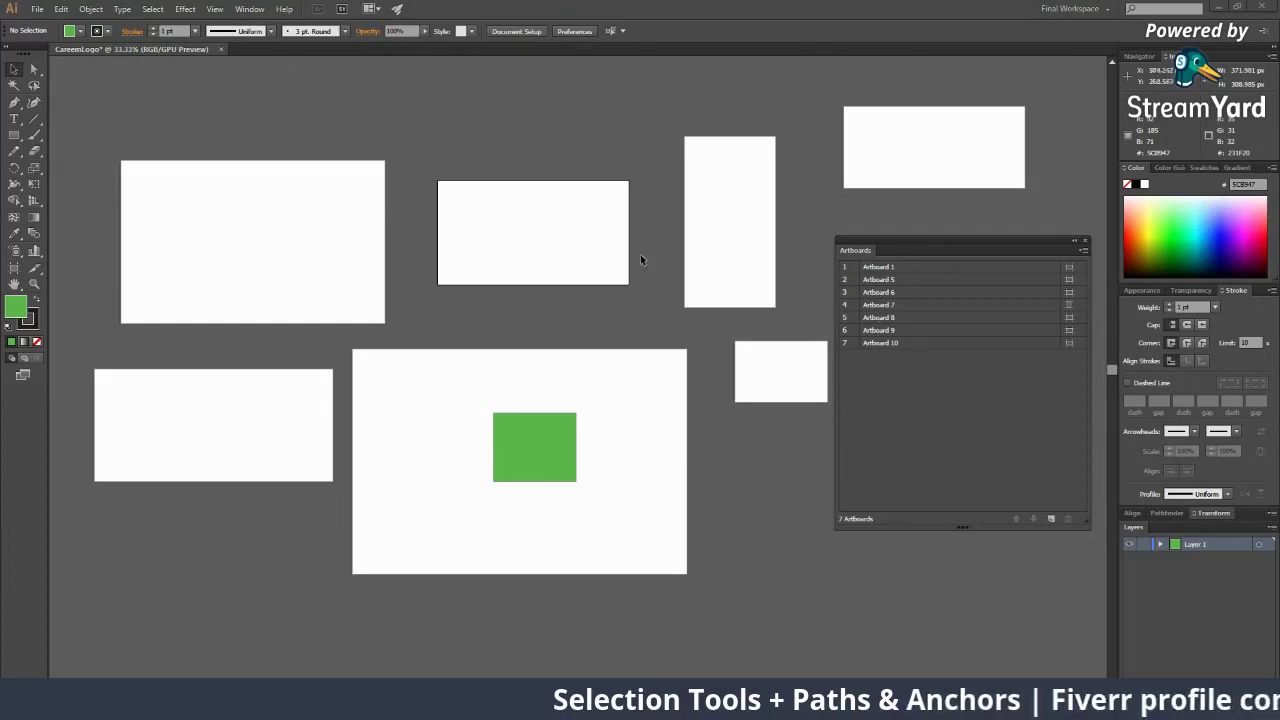
pyautogui.click(884, 269)
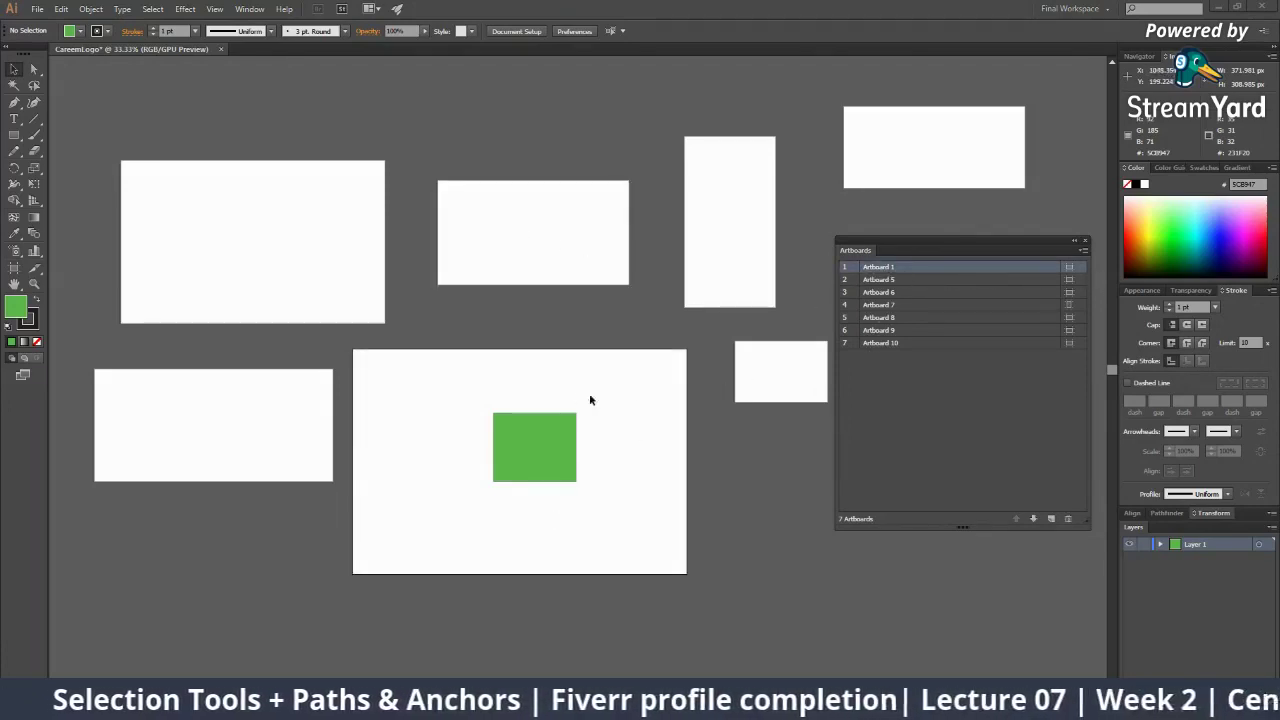
pyautogui.click(1069, 269)
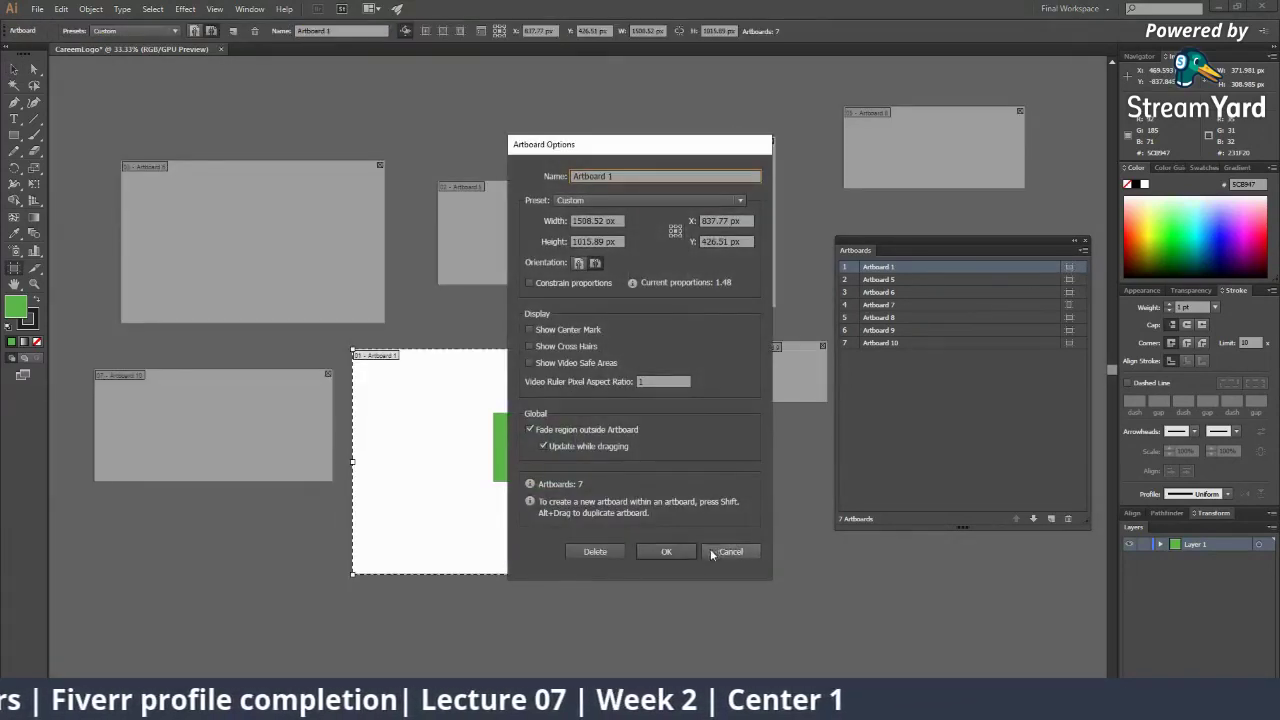
pyautogui.click(712, 553)
pyautogui.press('v')
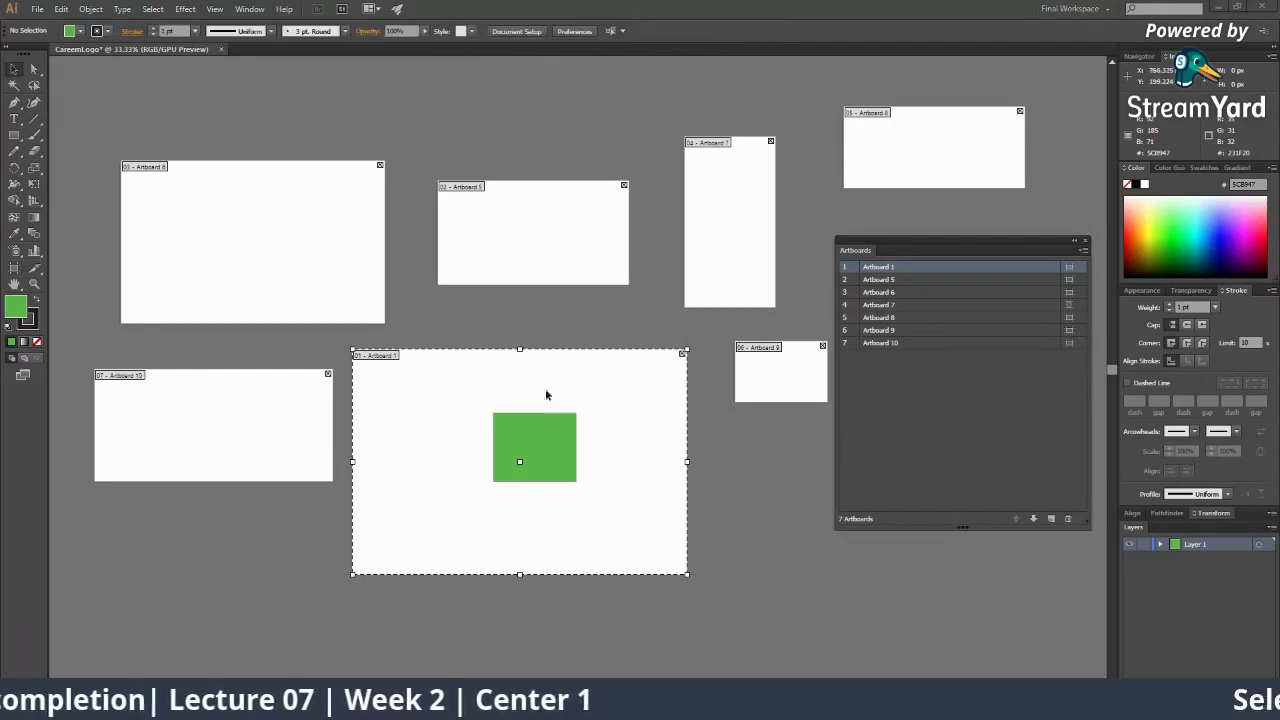
pyautogui.click(1035, 280)
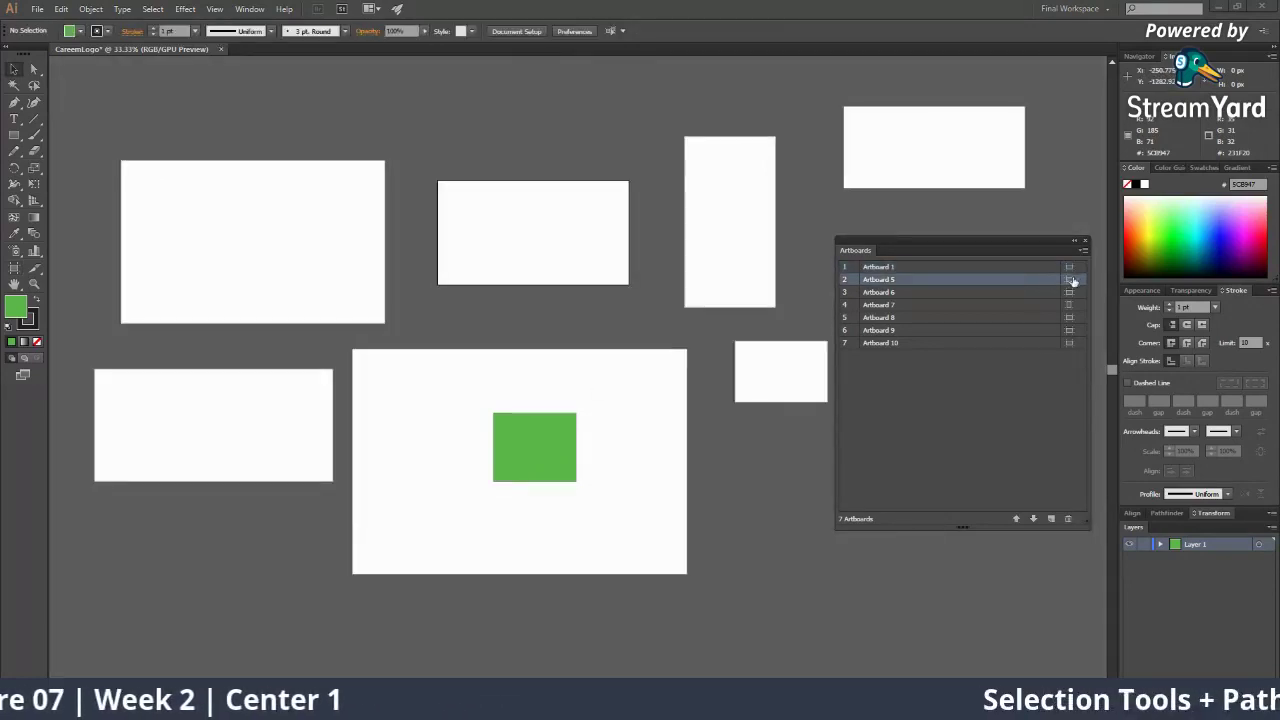
pyautogui.click(1071, 281)
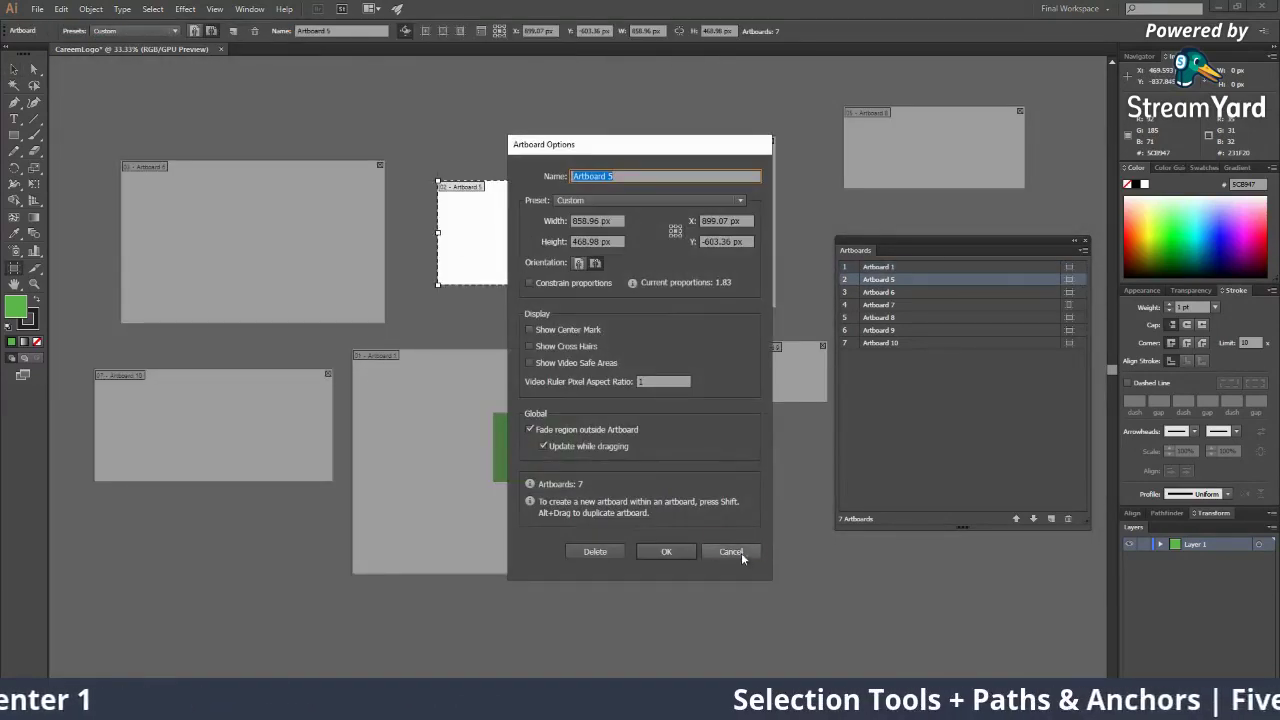
pyautogui.click(731, 552)
pyautogui.click(1070, 293)
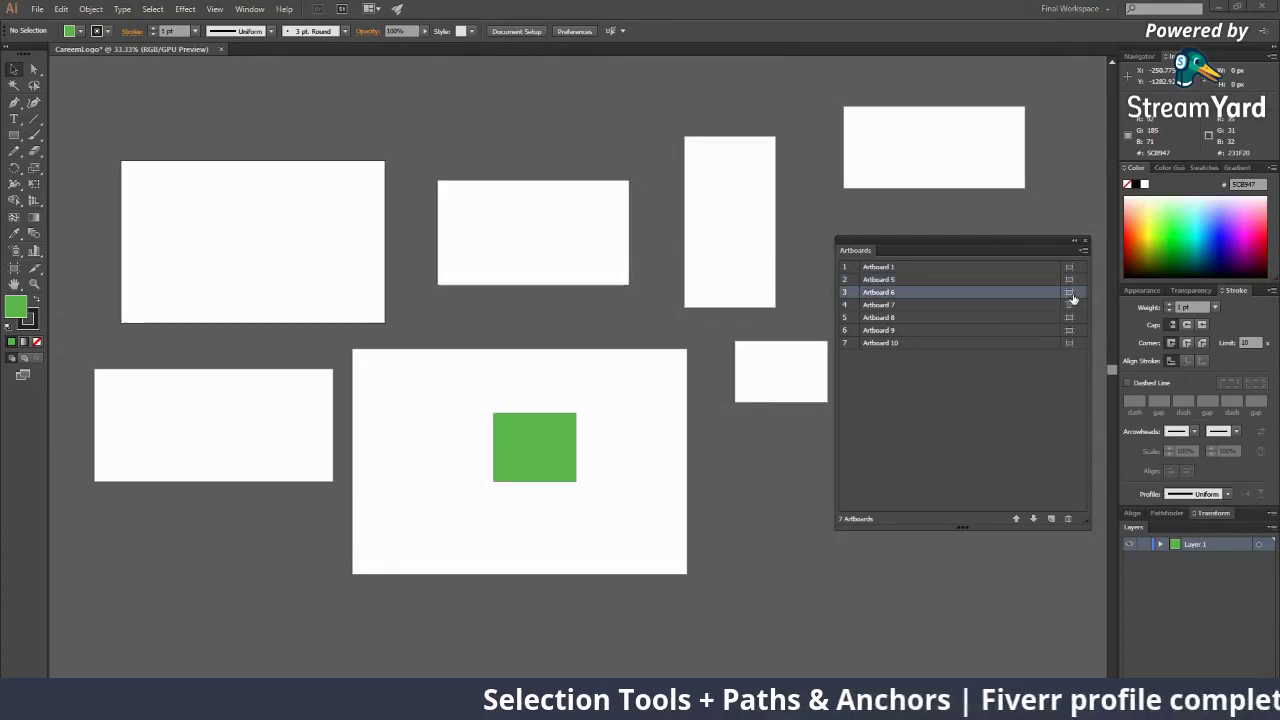
pyautogui.doubleClick(1028, 296)
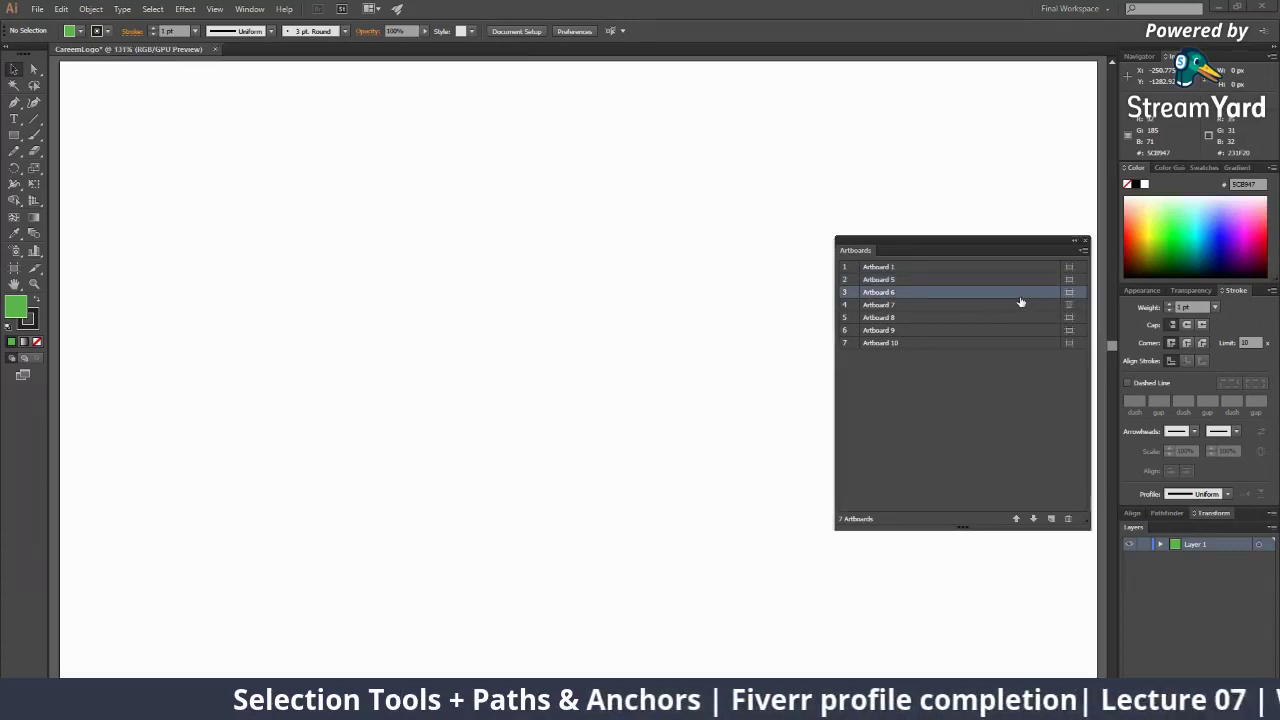
pyautogui.press('z')
pyautogui.keyDown('alt'); pyautogui.click(622, 348); pyautogui.keyUp('alt')
pyautogui.keyDown('alt'); pyautogui.click(621, 350); pyautogui.keyUp('alt')
pyautogui.keyDown('alt'); pyautogui.click(619, 354); pyautogui.keyUp('alt')
pyautogui.keyDown('alt'); pyautogui.click(615, 378); pyautogui.keyUp('alt')
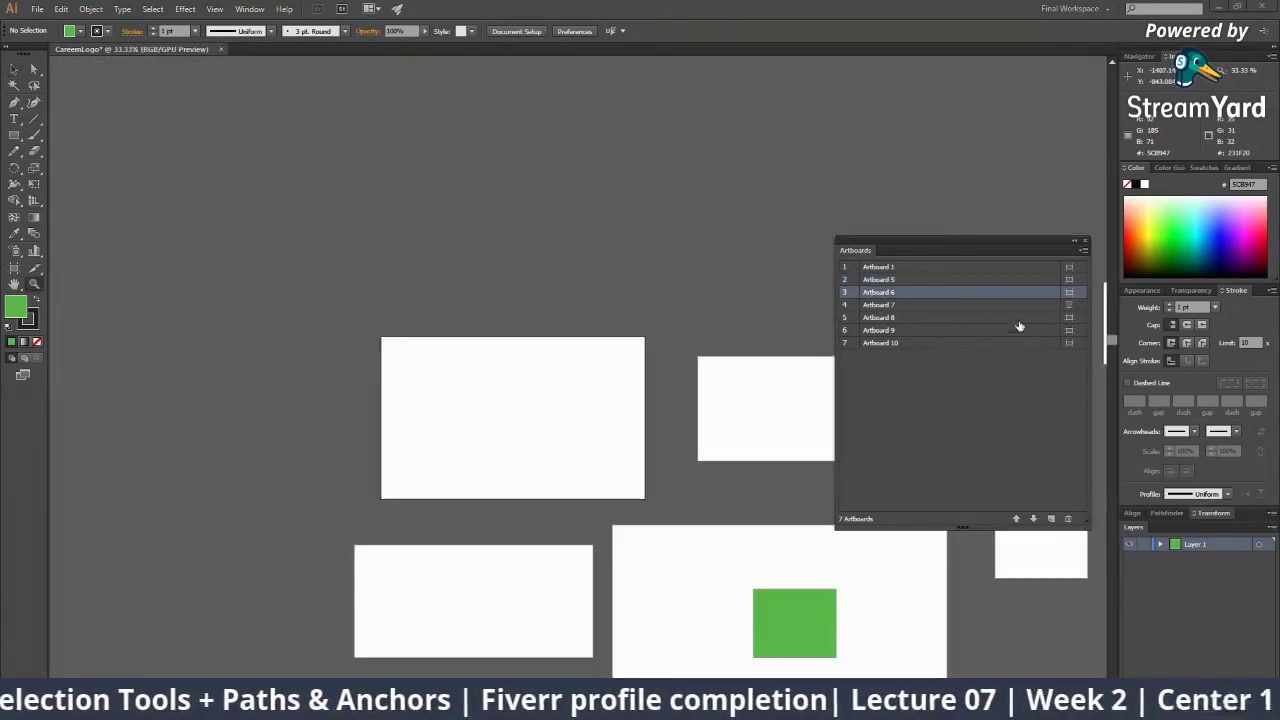
pyautogui.doubleClick(952, 298)
pyautogui.keyDown('alt'); pyautogui.click(529, 308); pyautogui.keyUp('alt')
pyautogui.keyDown('alt'); pyautogui.click(538, 314); pyautogui.keyUp('alt')
pyautogui.keyDown('alt'); pyautogui.click(616, 354); pyautogui.keyUp('alt')
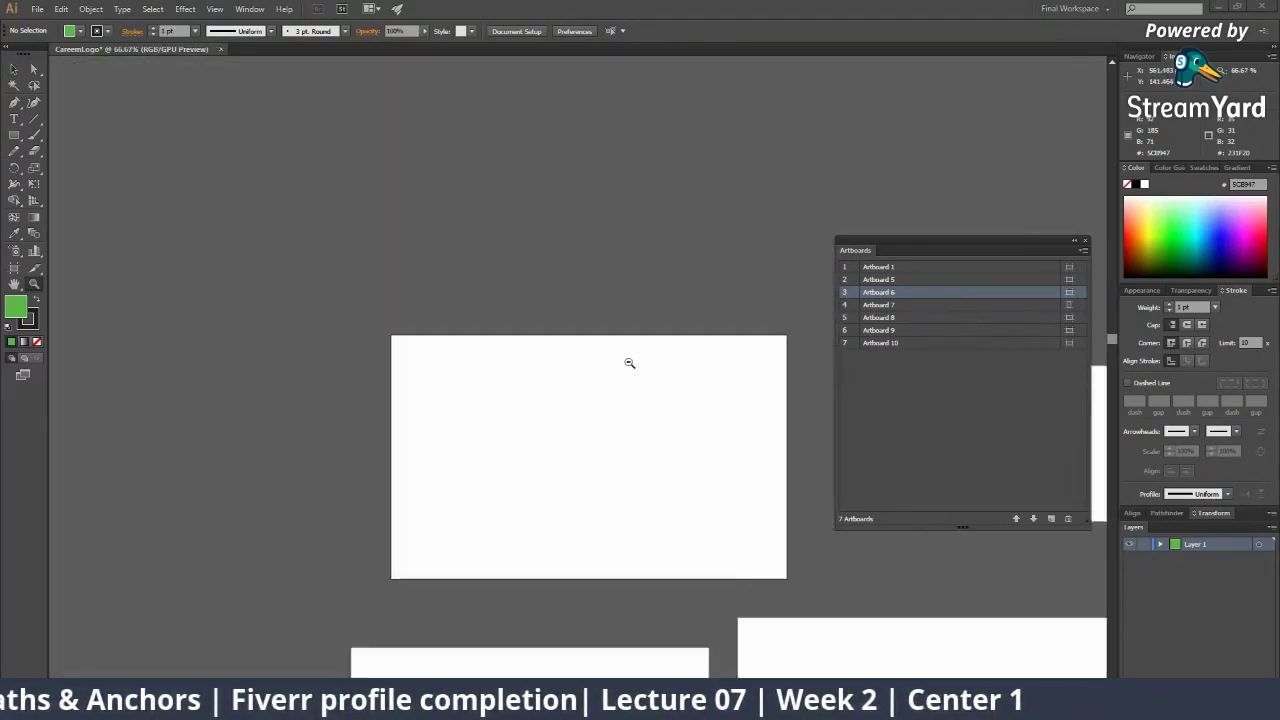
pyautogui.keyDown('alt'); pyautogui.click(629, 363); pyautogui.keyUp('alt')
pyautogui.click(1069, 294)
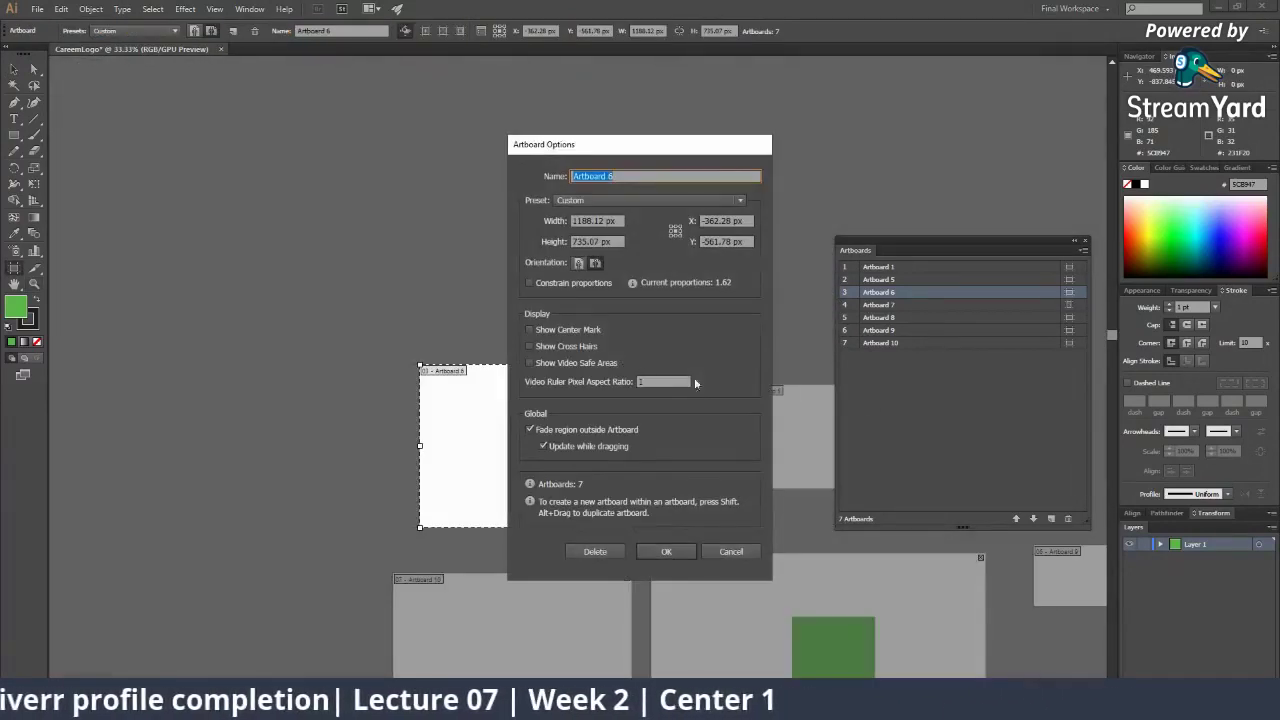
pyautogui.click(746, 552)
pyautogui.moveTo(600, 397); pyautogui.dragTo(295, 260)
pyautogui.click(908, 268)
# Rename Artboard 1 to 'Green Square' in the Artboards panel
pyautogui.doubleClick(880, 268)
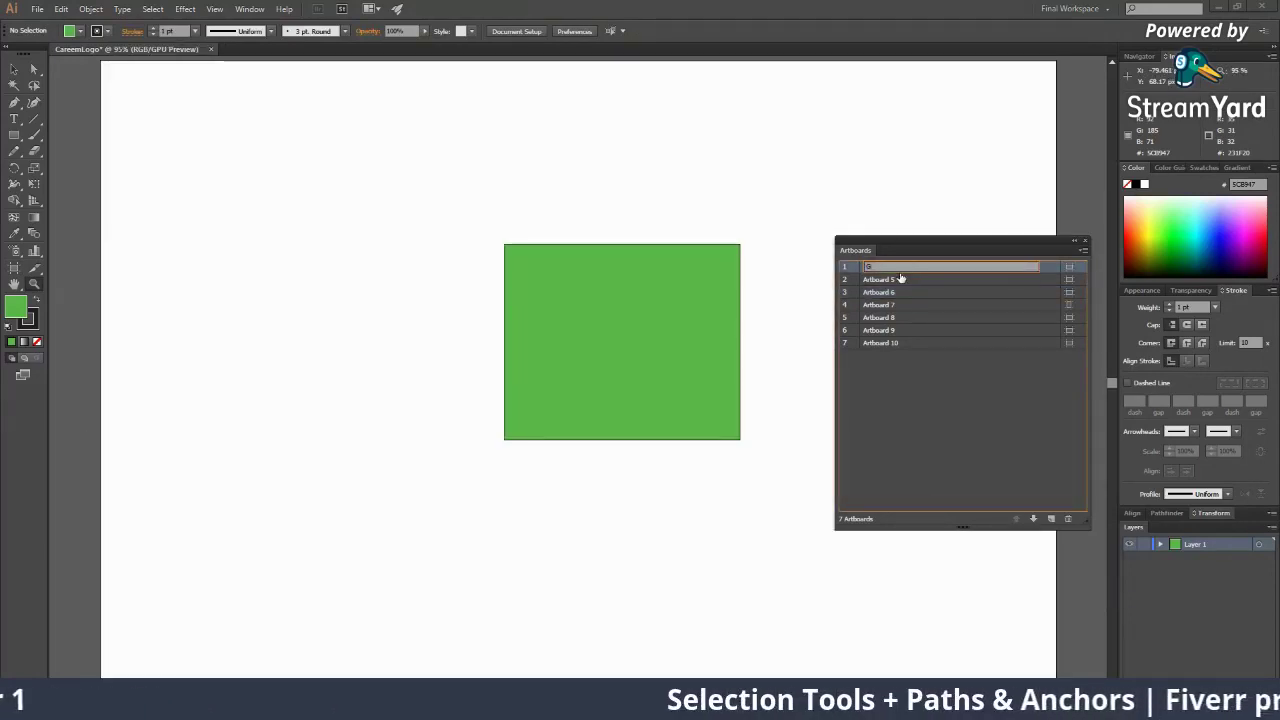
pyautogui.write('Green Sq')
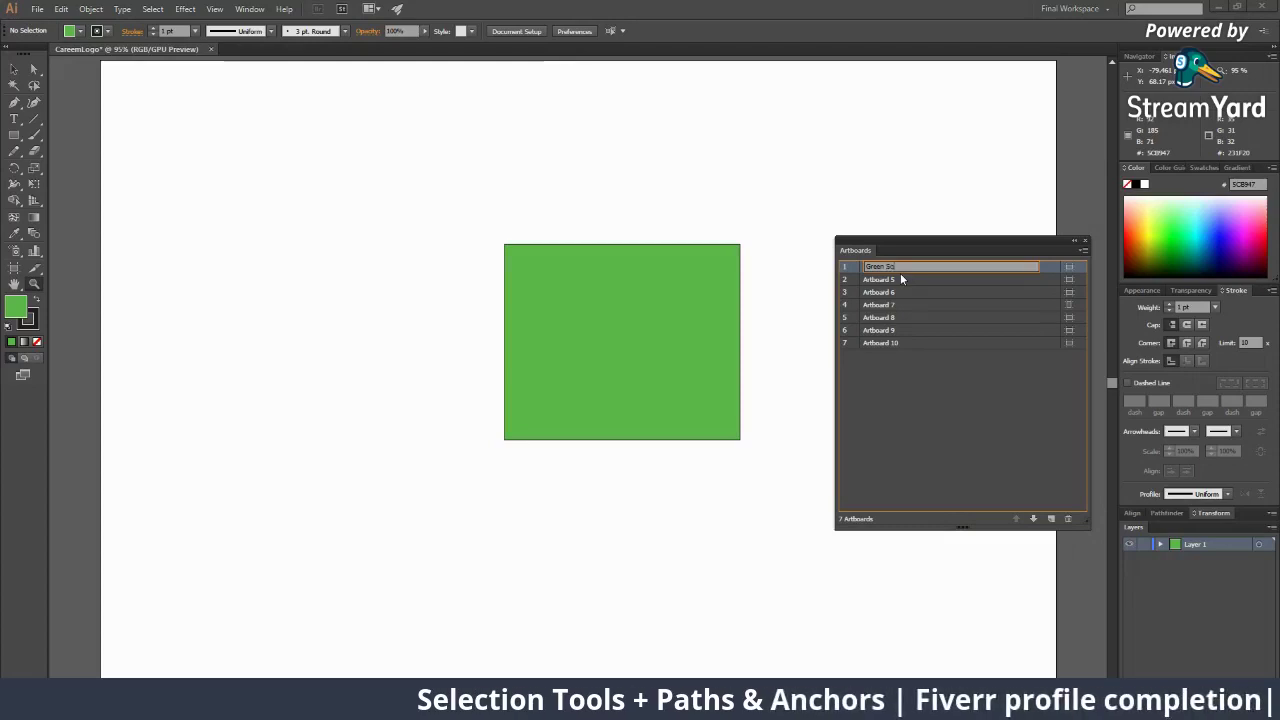
pyautogui.write('ua')
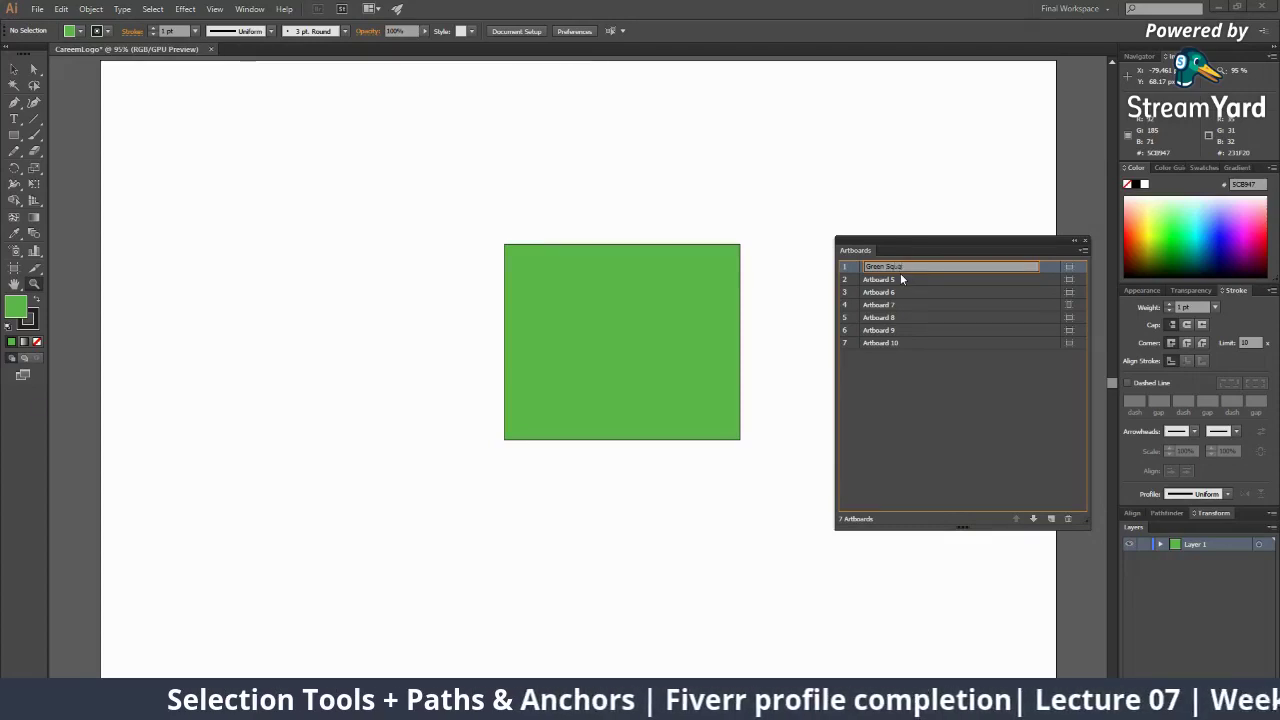
pyautogui.write('re')
pyautogui.press('Return')
pyautogui.keyDown('alt'); pyautogui.click(686, 263); pyautogui.keyUp('alt')
pyautogui.keyDown('alt'); pyautogui.click(686, 263); pyautogui.keyUp('alt')
pyautogui.keyDown('alt'); pyautogui.click(686, 263); pyautogui.keyUp('alt')
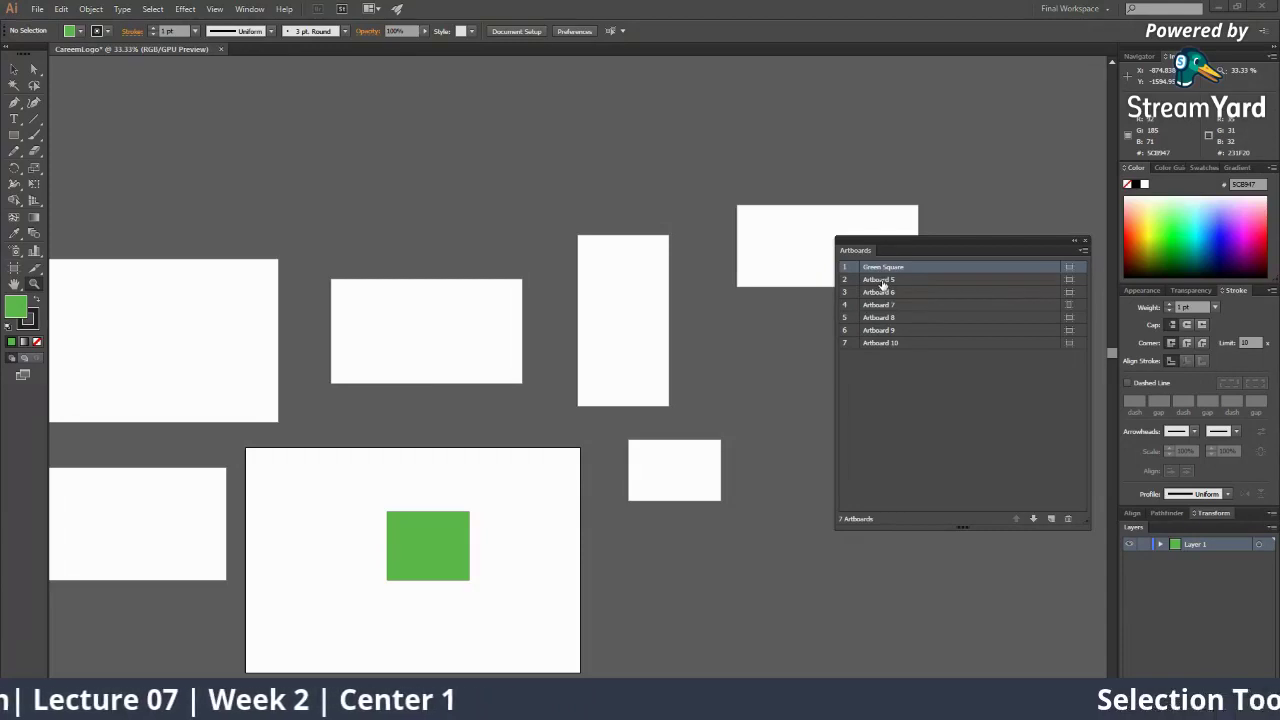
# Rename Artboard 5 to 'Red Square'
pyautogui.doubleClick(880, 280)
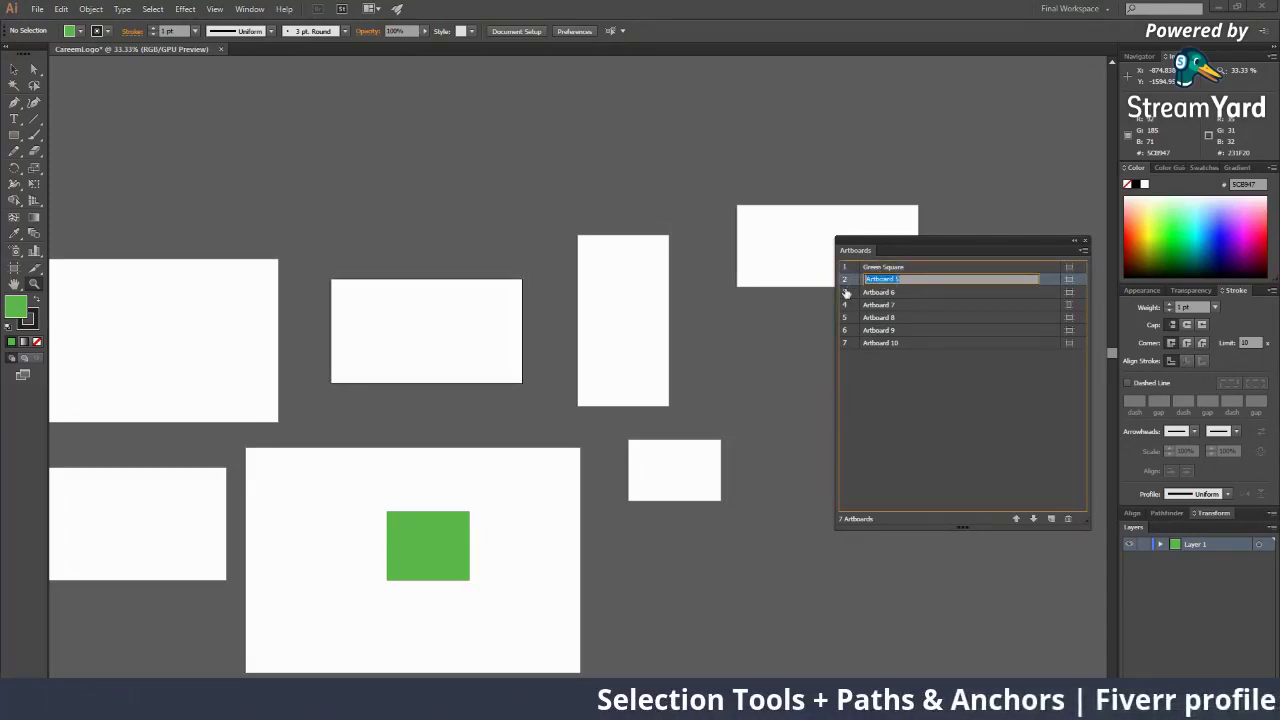
pyautogui.write('Red Square')
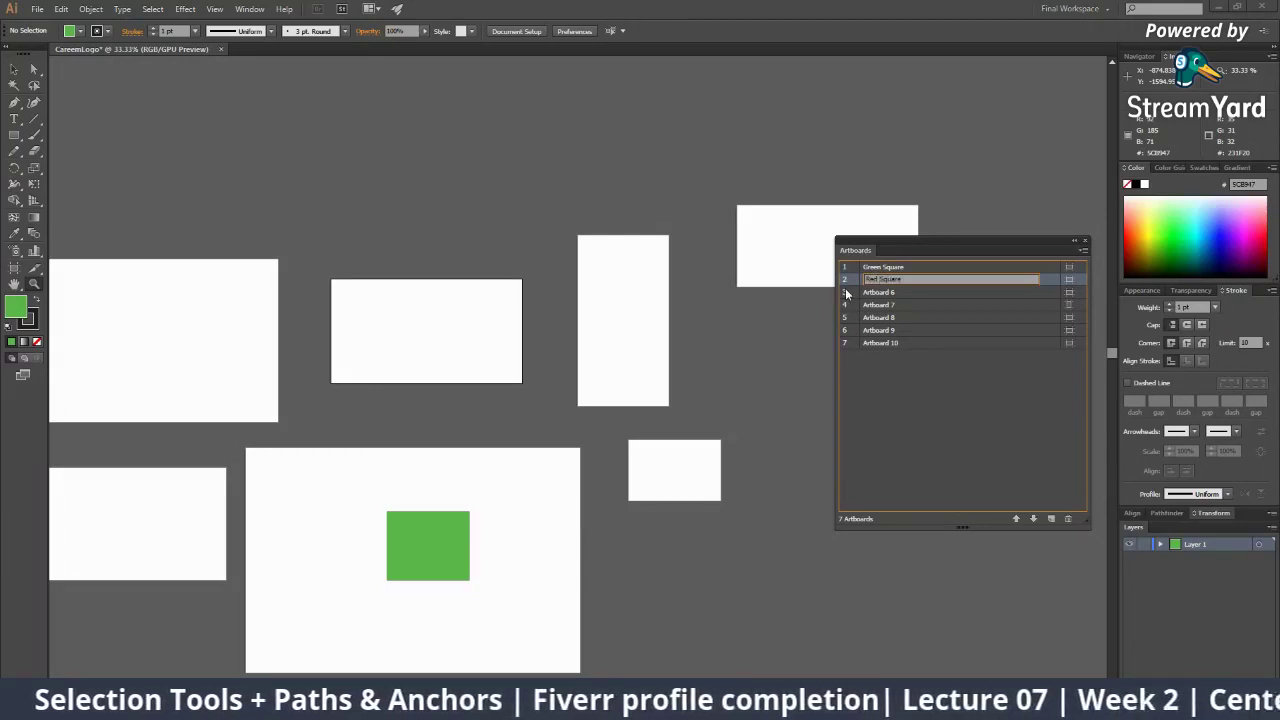
pyautogui.press('Return')
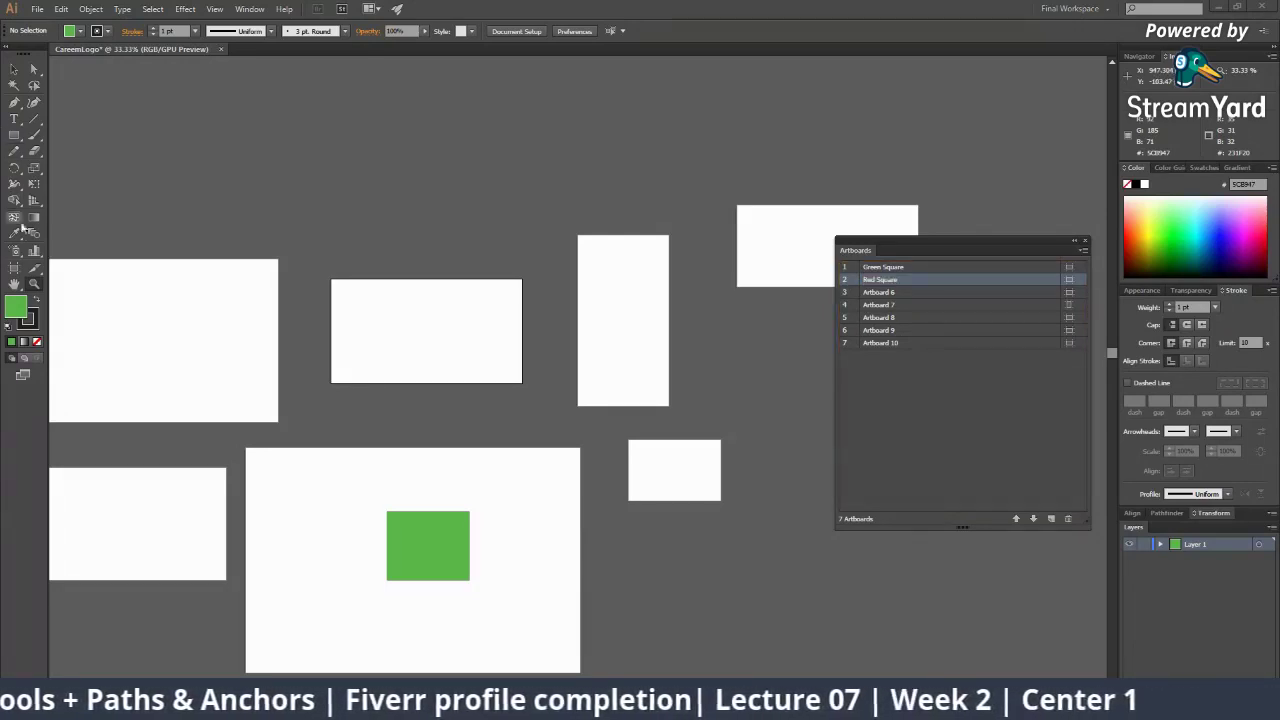
# Draw a dark red-filled rectangle on the Red Square artboard, then deselect it
pyautogui.click(1134, 226)
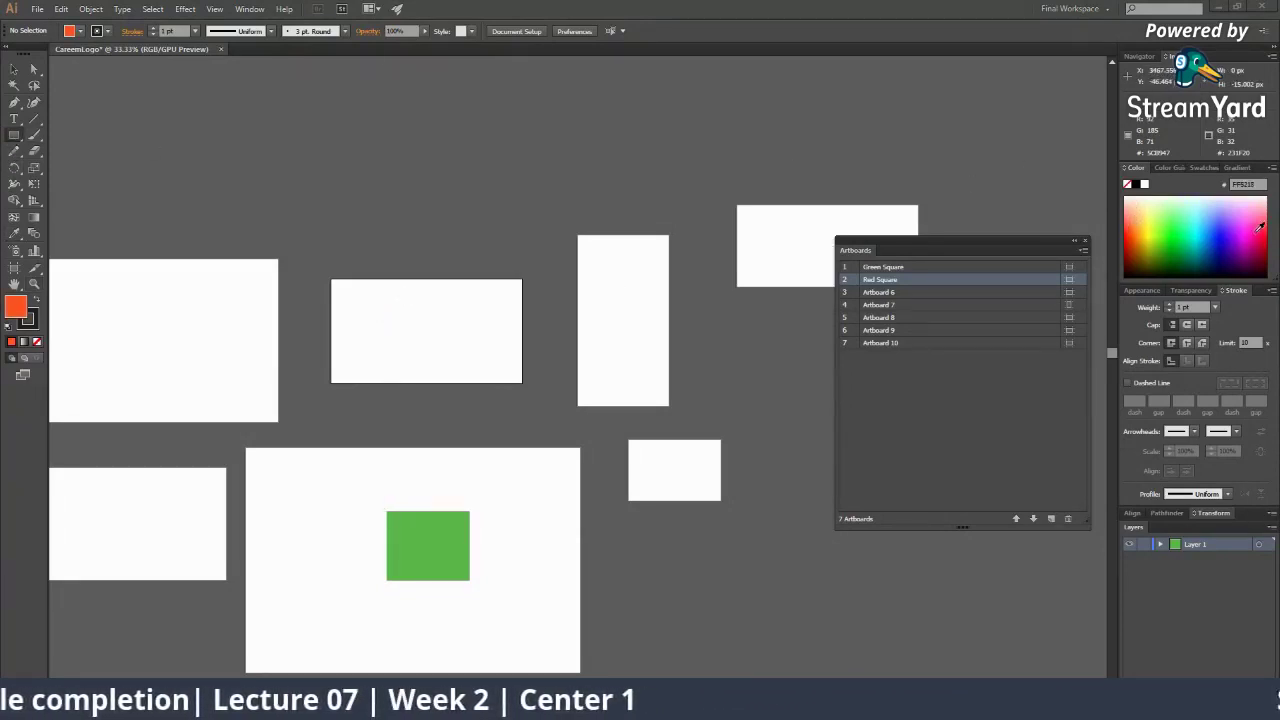
pyautogui.click(1268, 240)
pyautogui.moveTo(387, 296); pyautogui.dragTo(485, 354)
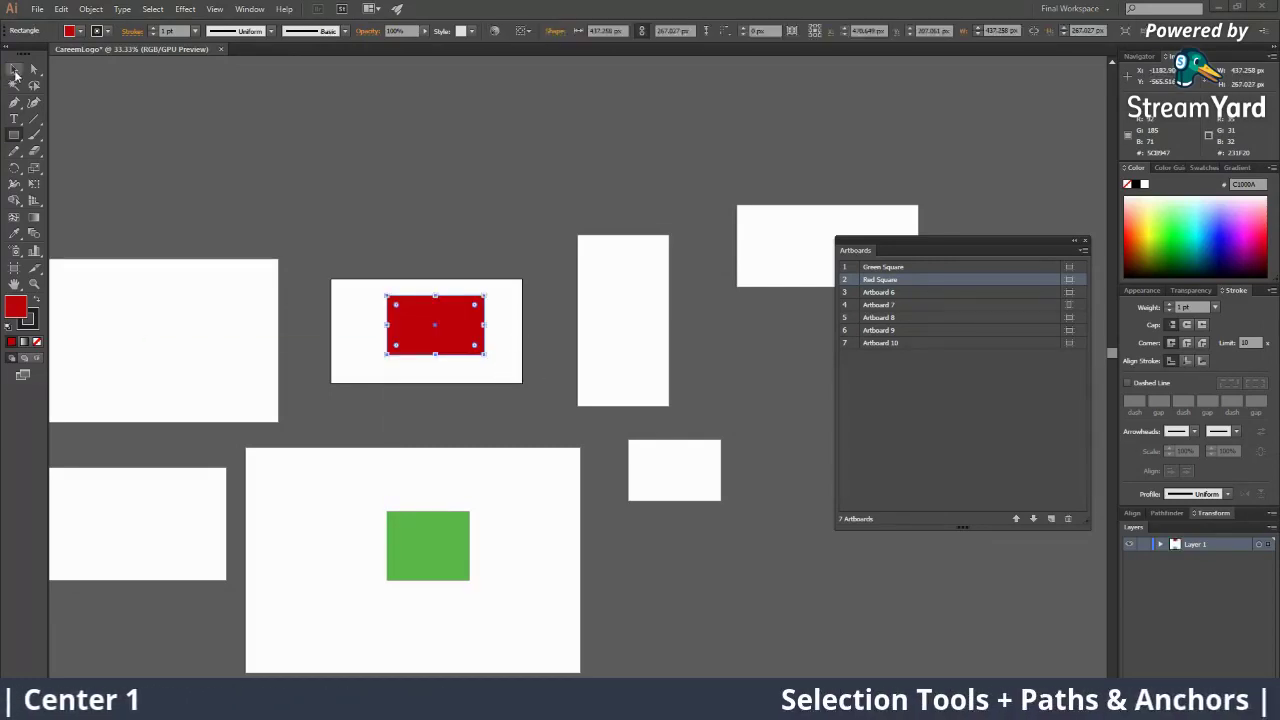
pyautogui.click(522, 413)
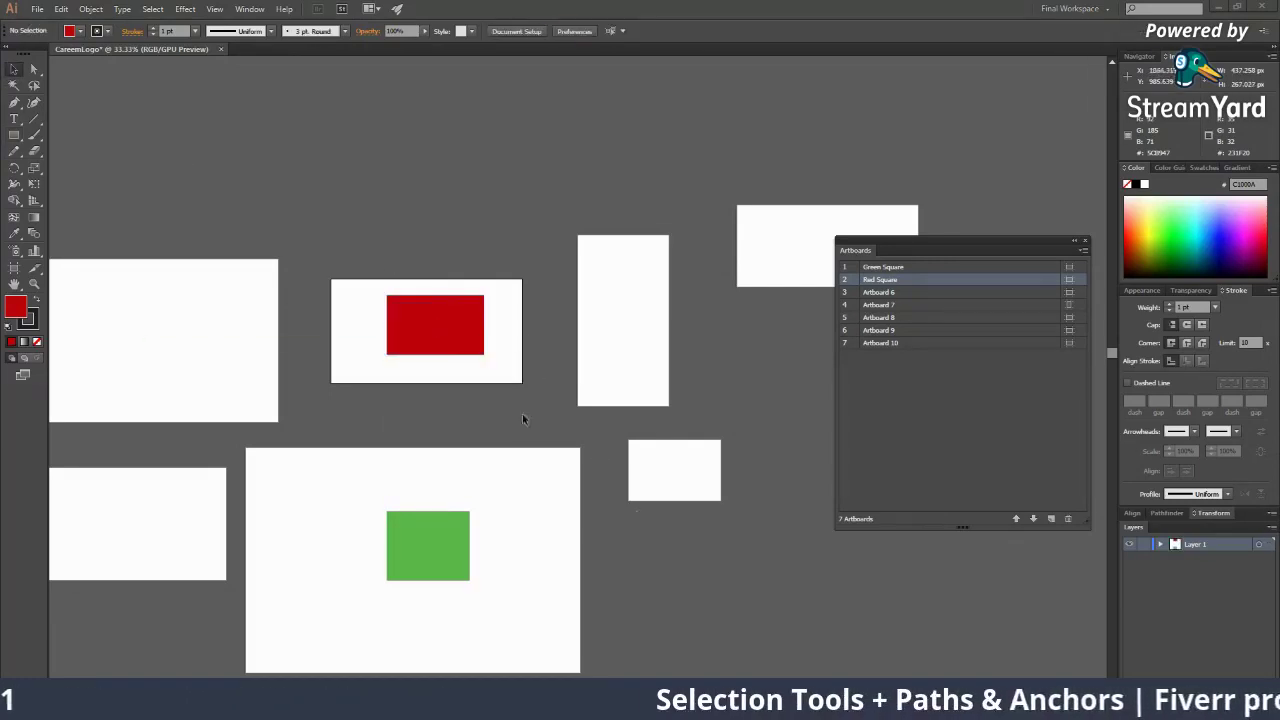
pyautogui.click(928, 289)
# Fit the Red Square artboard in the window and zoom out to 100%
pyautogui.doubleClick(928, 280)
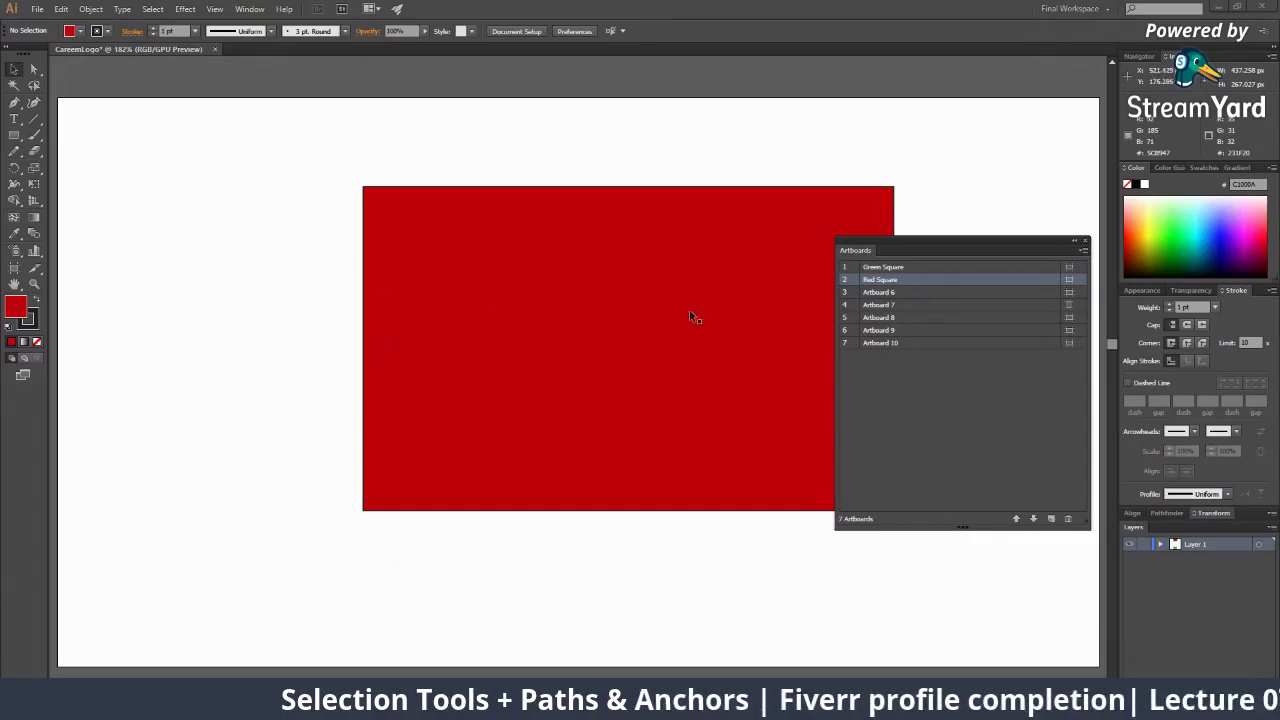
pyautogui.press('z')
pyautogui.keyDown('alt'); pyautogui.click(611, 338); pyautogui.keyUp('alt')
pyautogui.keyDown('alt'); pyautogui.click(666, 485); pyautogui.keyUp('alt')
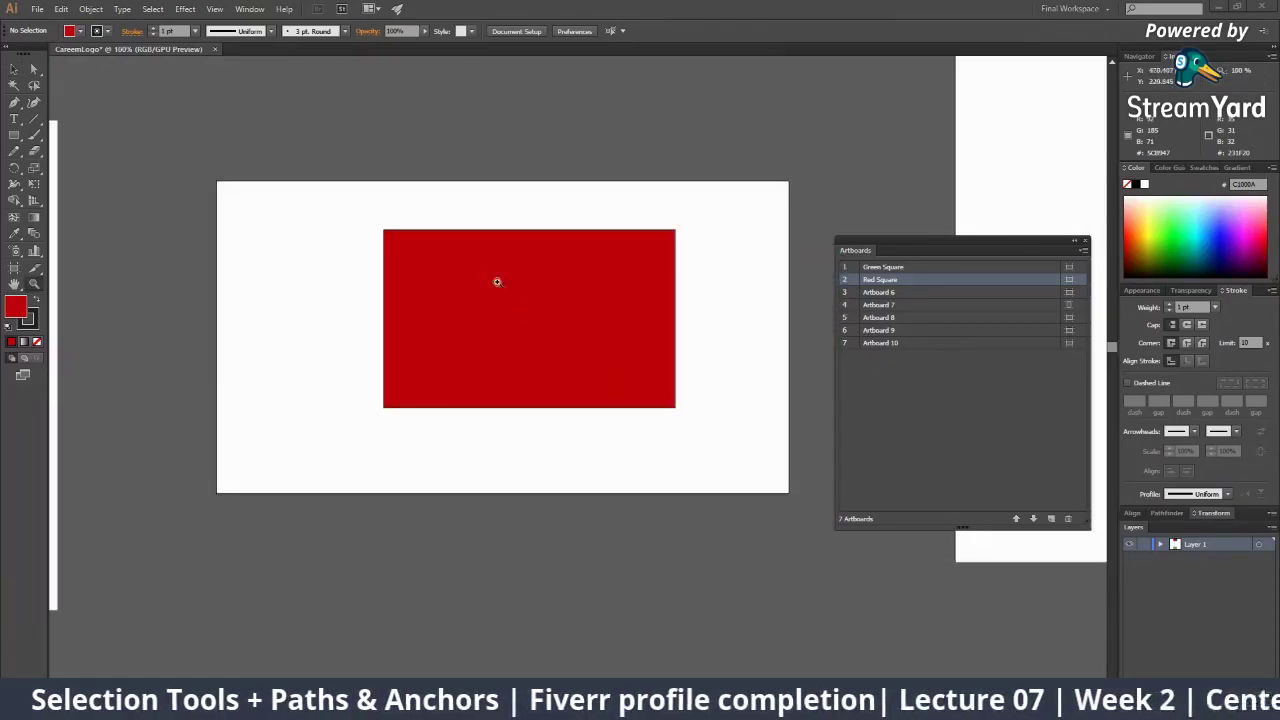
pyautogui.doubleClick(955, 280)
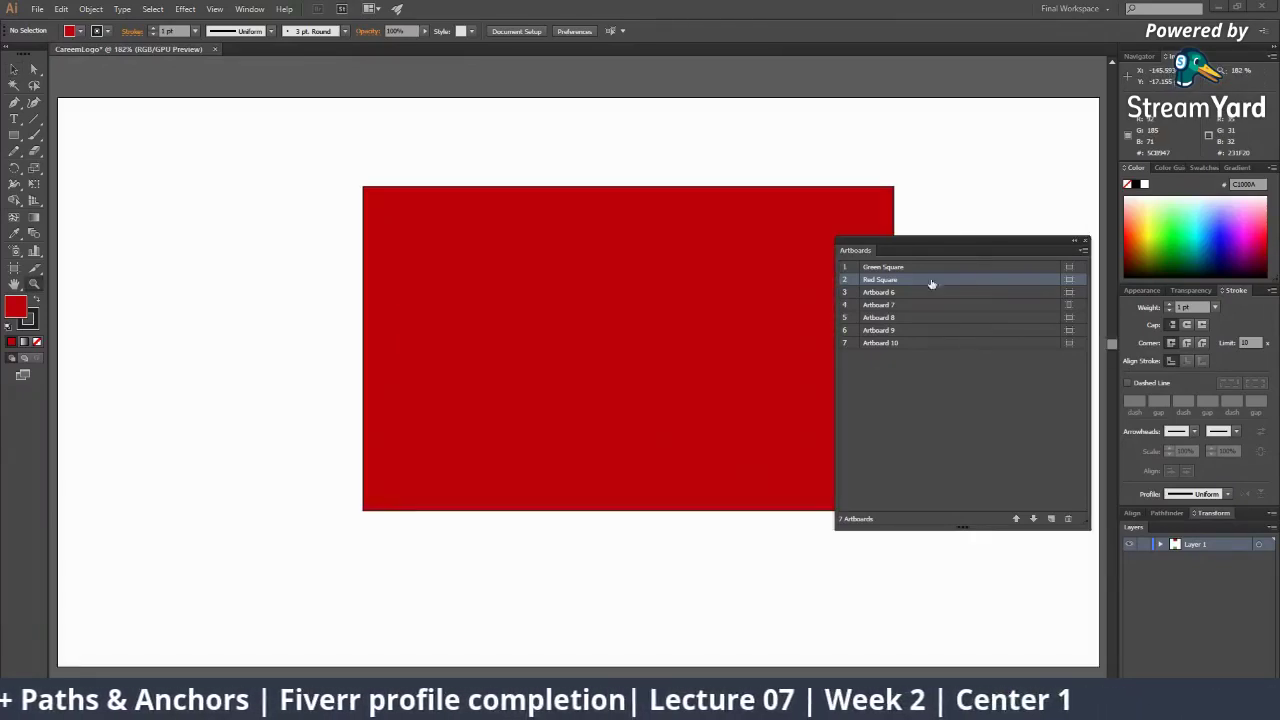
pyautogui.keyDown('alt'); pyautogui.click(611, 367); pyautogui.keyUp('alt')
pyautogui.keyDown('alt'); pyautogui.click(609, 366); pyautogui.keyUp('alt')
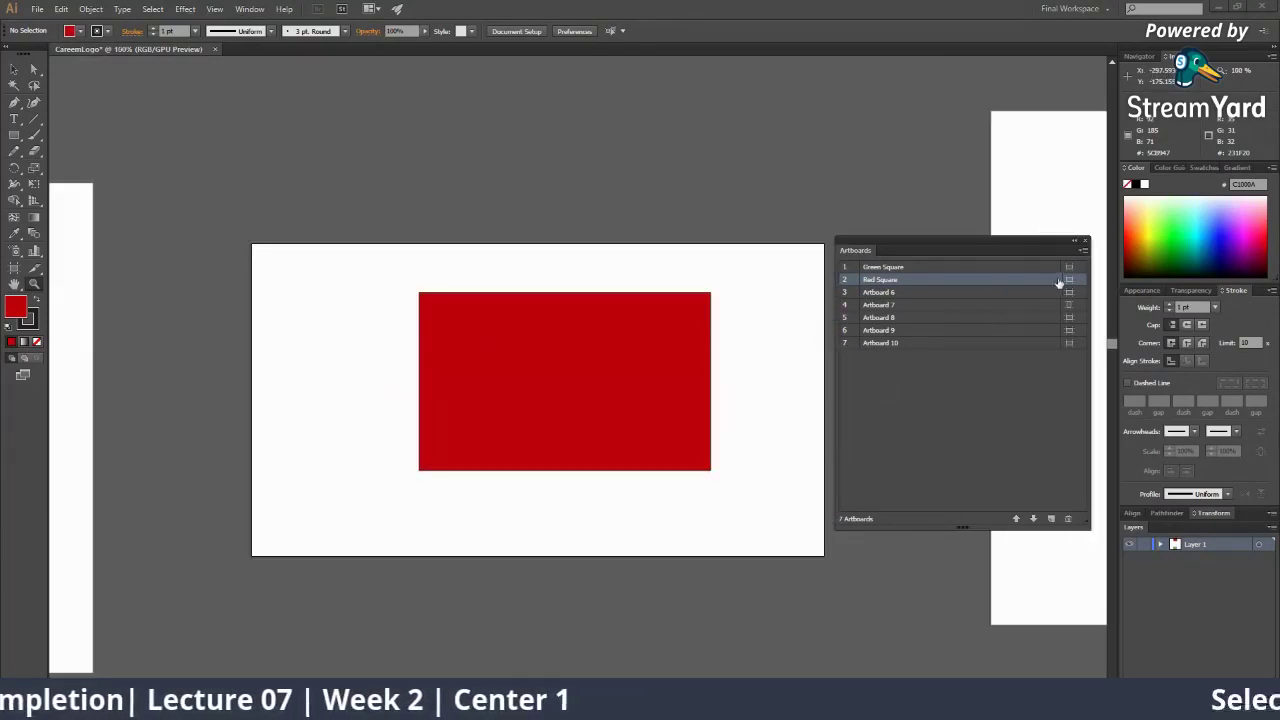
# View the Red Square artboard options without changes, then zoom out to show all artboards
pyautogui.click(1067, 280)
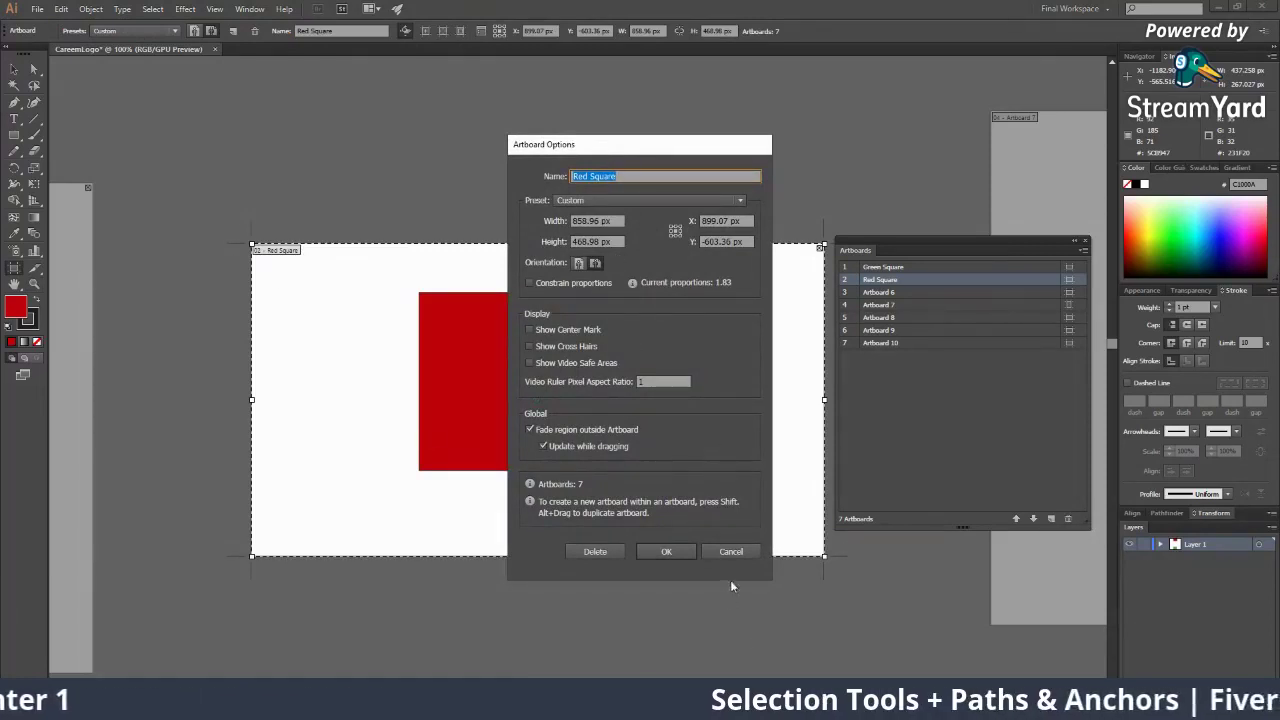
pyautogui.click(733, 553)
pyautogui.keyDown('alt'); pyautogui.click(675, 330); pyautogui.keyUp('alt')
pyautogui.keyDown('alt'); pyautogui.click(617, 420); pyautogui.keyUp('alt')
pyautogui.keyDown('alt'); pyautogui.click(511, 409); pyautogui.keyUp('alt')
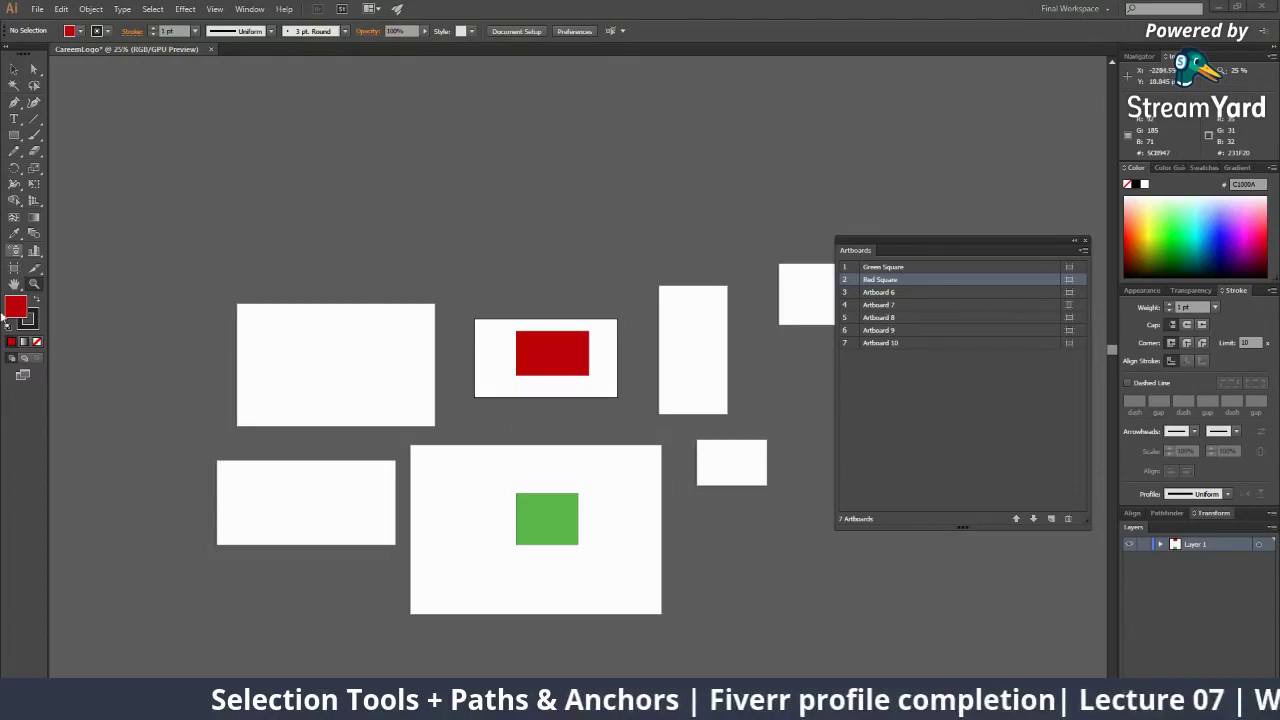
pyautogui.click(14, 270)
pyautogui.click(377, 340)
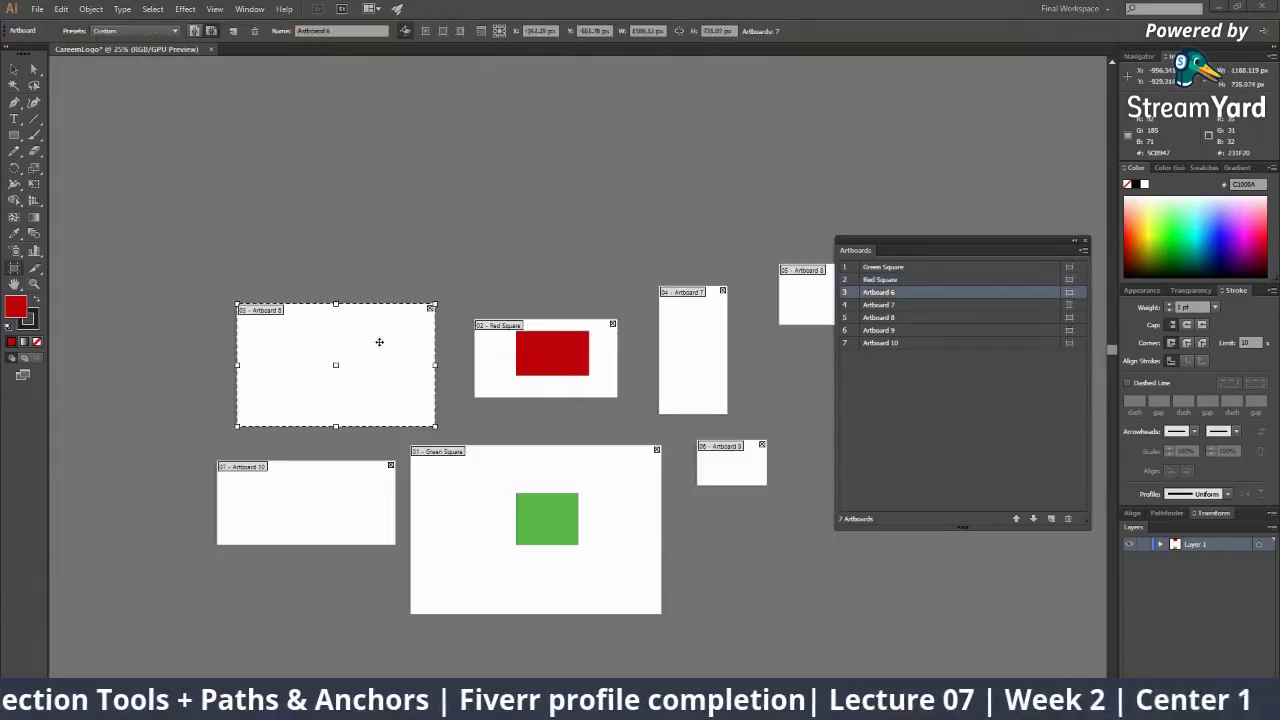
pyautogui.click(627, 468)
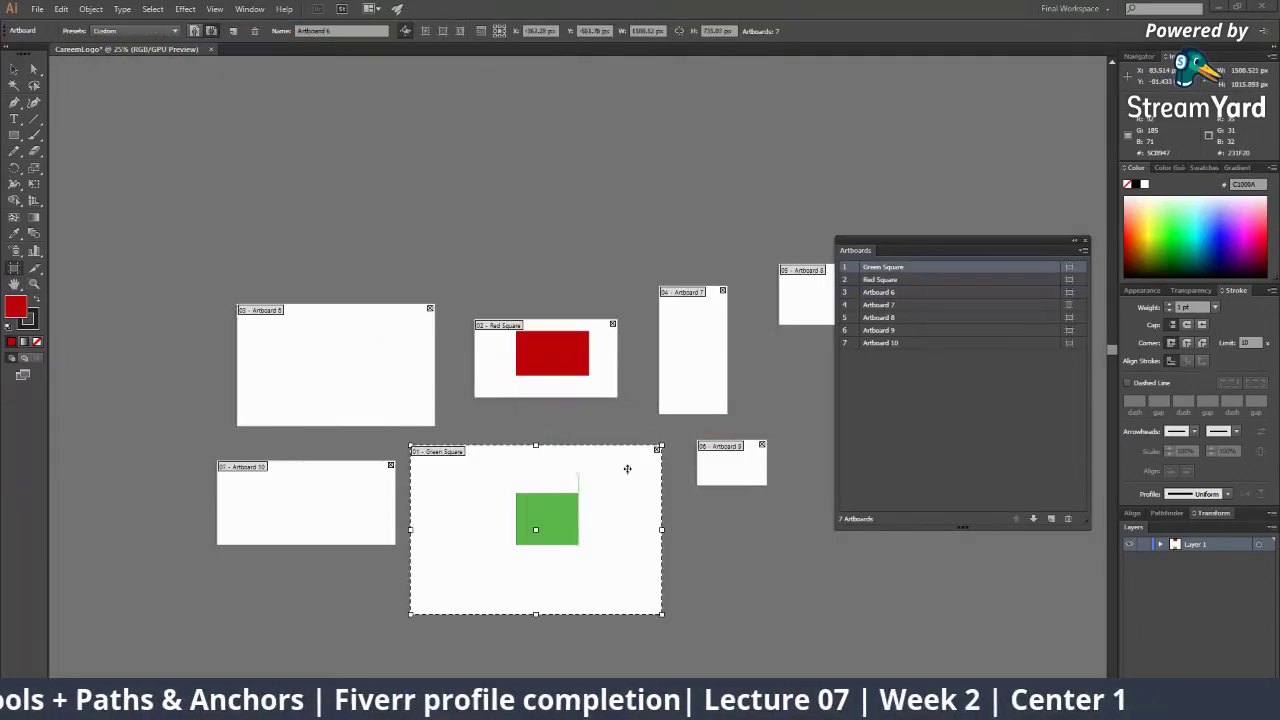
pyautogui.click(677, 334)
pyautogui.click(823, 297)
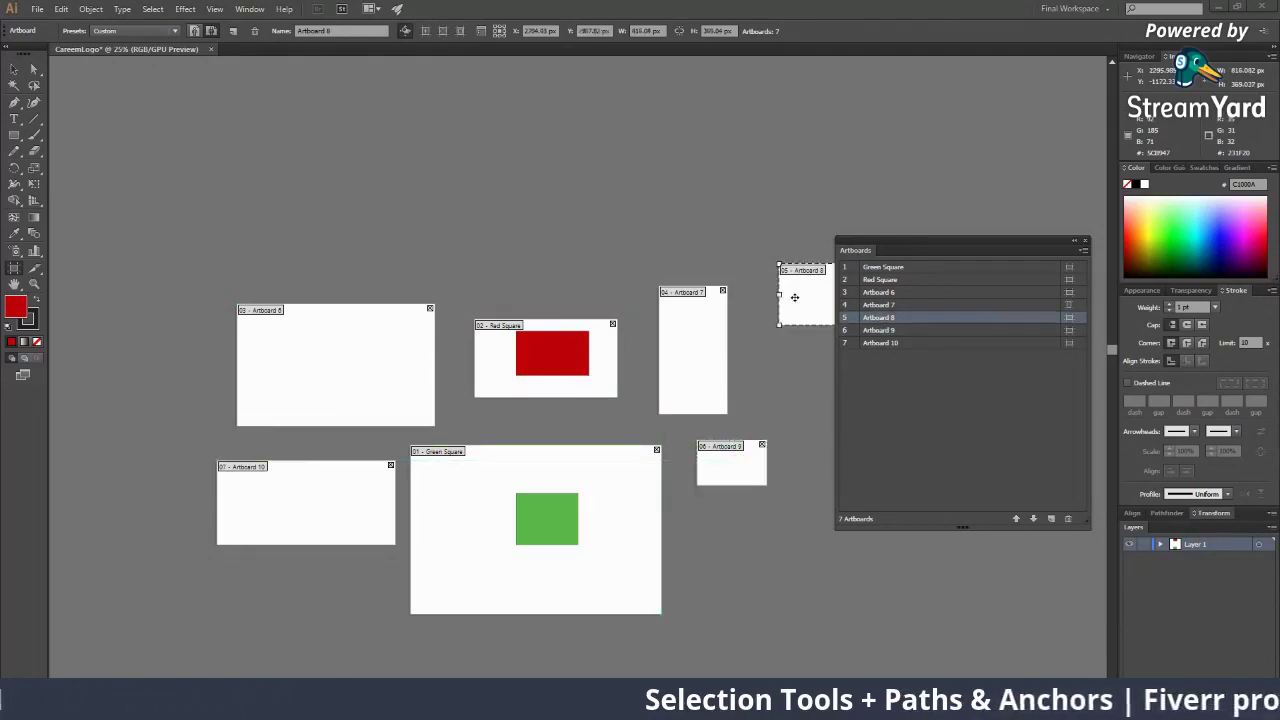
pyautogui.click(930, 342)
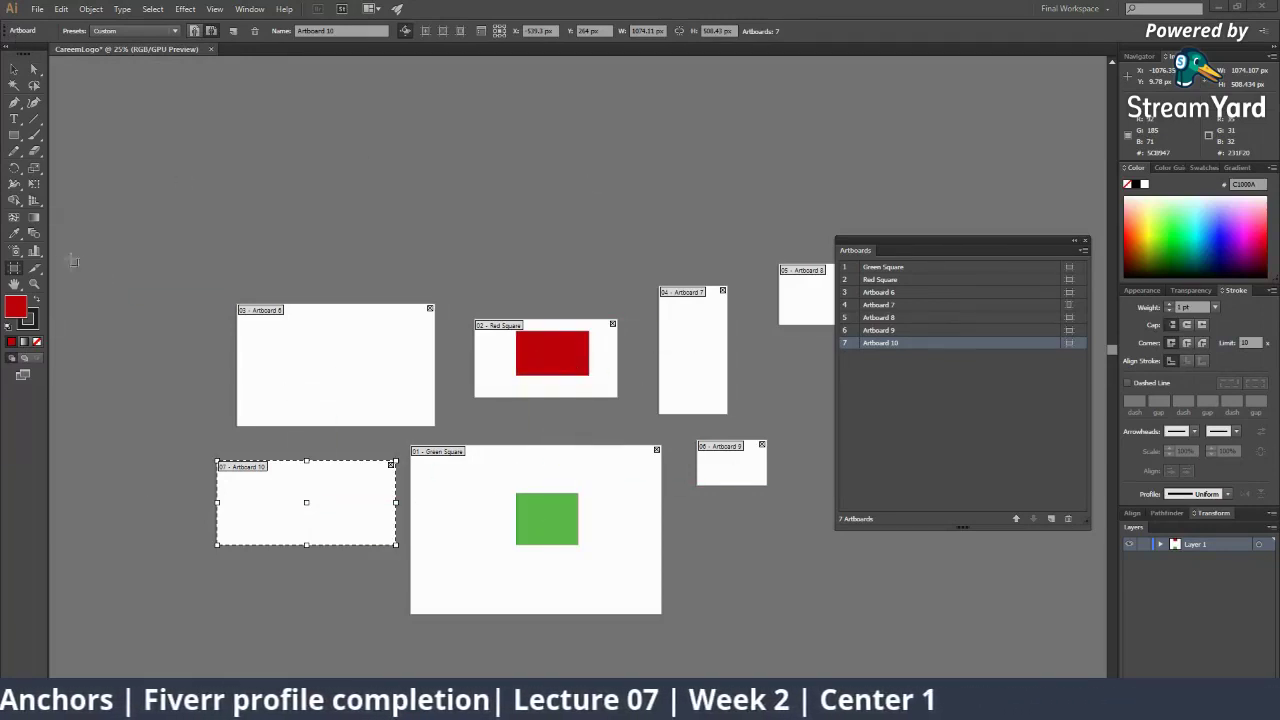
pyautogui.click(898, 291)
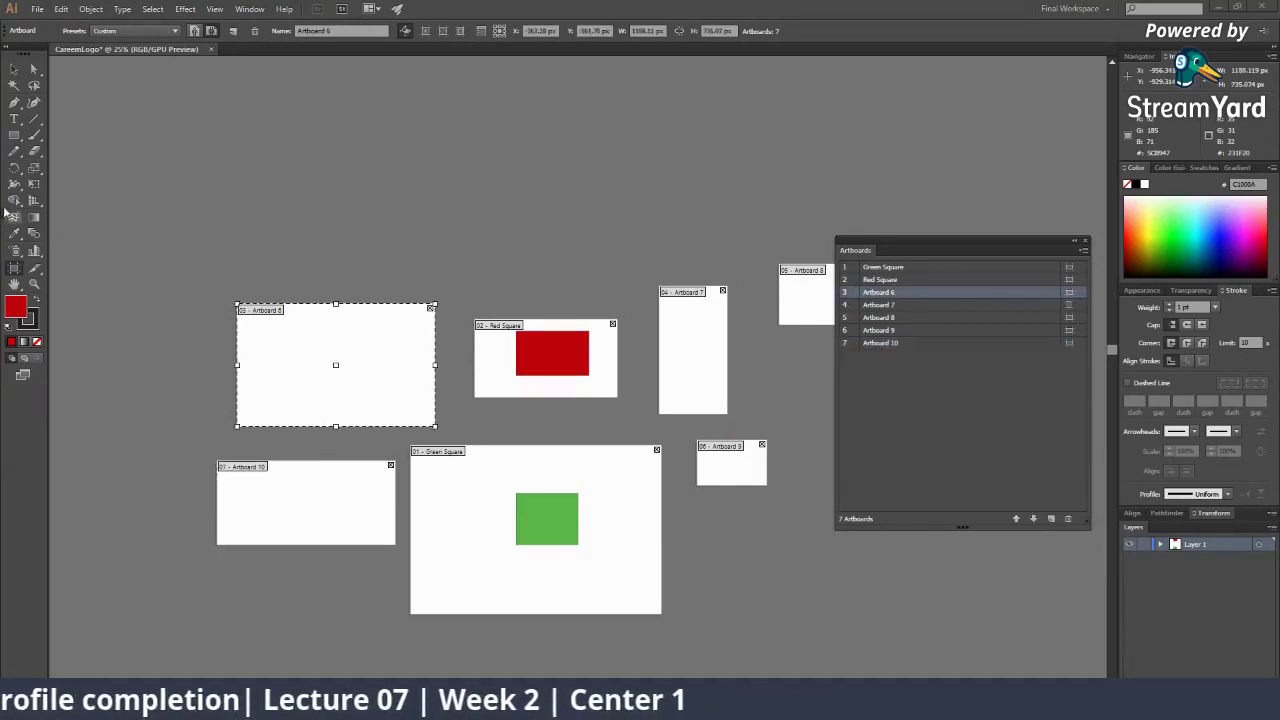
pyautogui.click(14, 134)
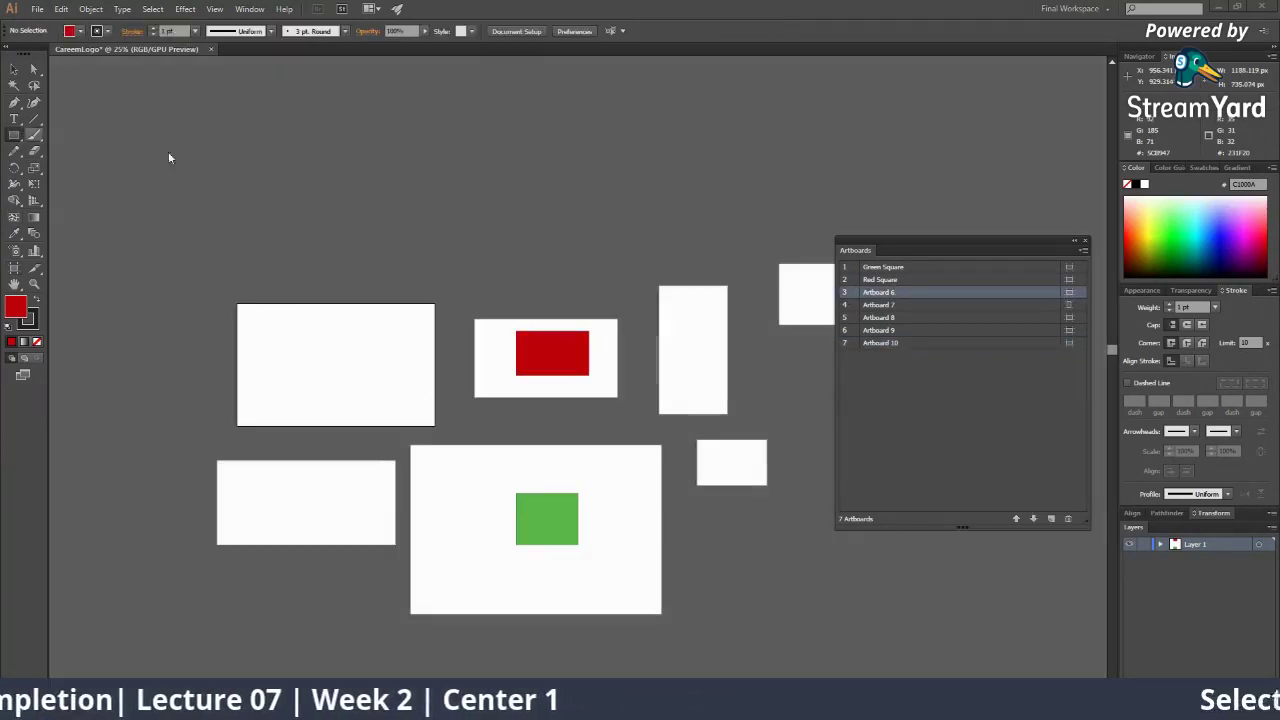
# Draw yellow rectangles of different sizes on Artboard 6, then return the view to 25%
pyautogui.click(1149, 223)
pyautogui.moveTo(258, 316); pyautogui.dragTo(392, 346)
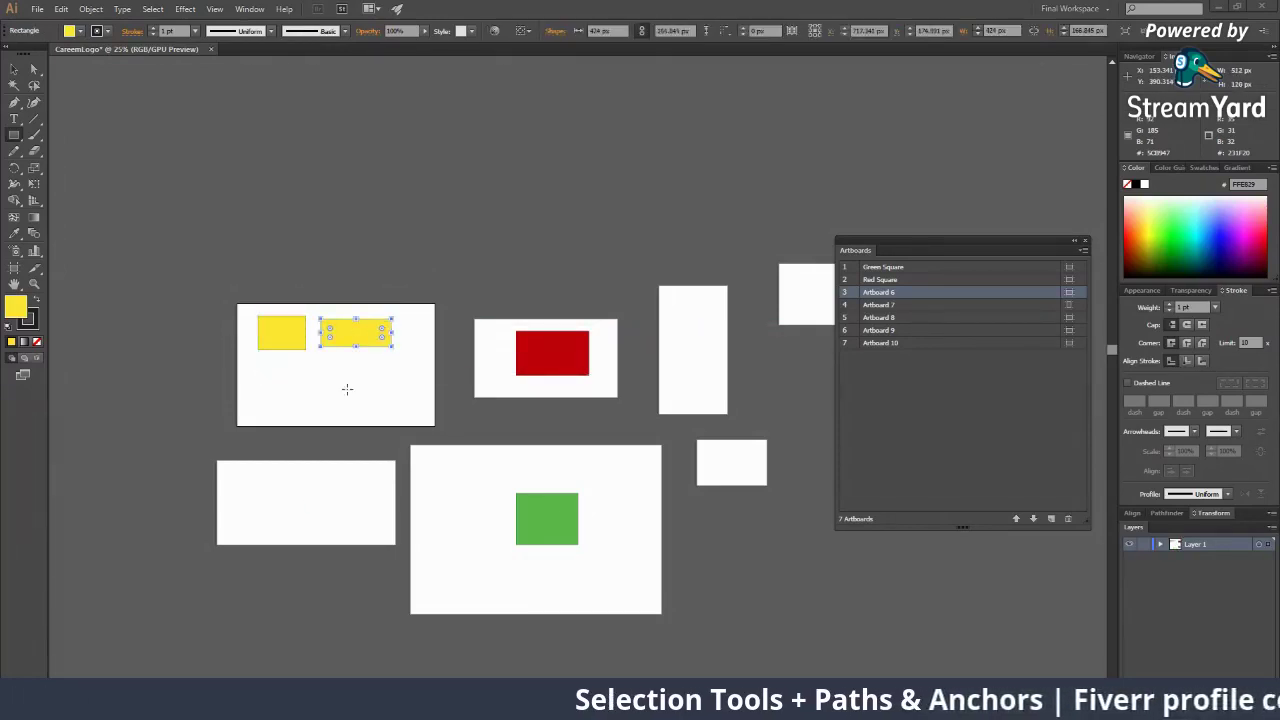
pyautogui.moveTo(347, 388); pyautogui.dragTo(261, 369)
pyautogui.moveTo(367, 364); pyautogui.dragTo(409, 376)
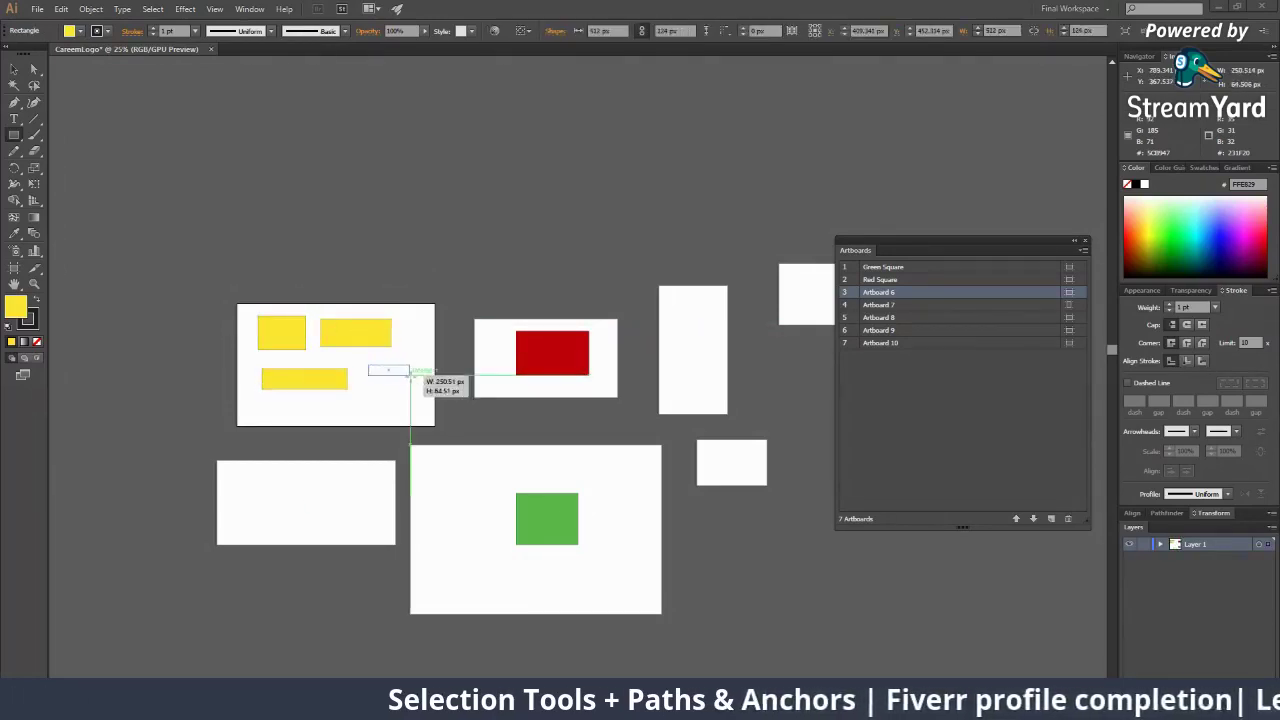
pyautogui.click(477, 424)
pyautogui.press('z')
pyautogui.click(600, 376)
pyautogui.moveTo(600, 388); pyautogui.dragTo(640, 404)
pyautogui.keyDown('alt'); pyautogui.click(653, 353); pyautogui.keyUp('alt')
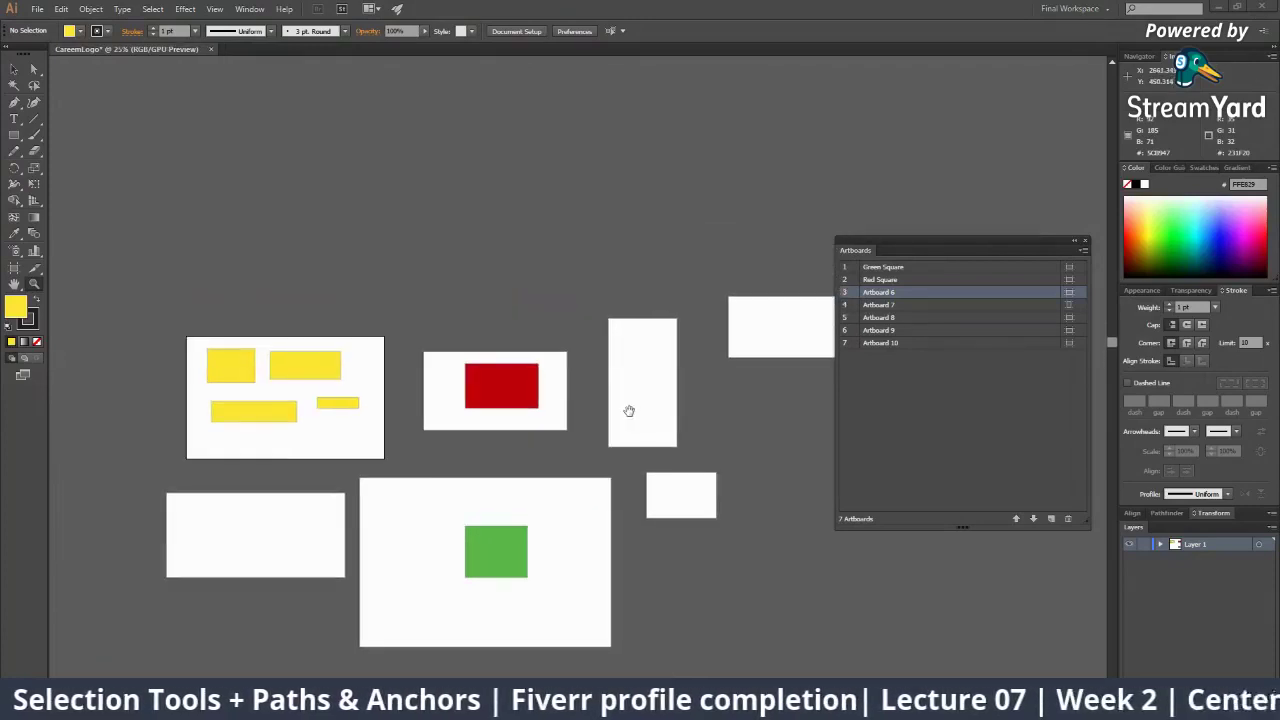
# Select Artboards 8 and 7 in turn with the Artboard tool
pyautogui.click(14, 268)
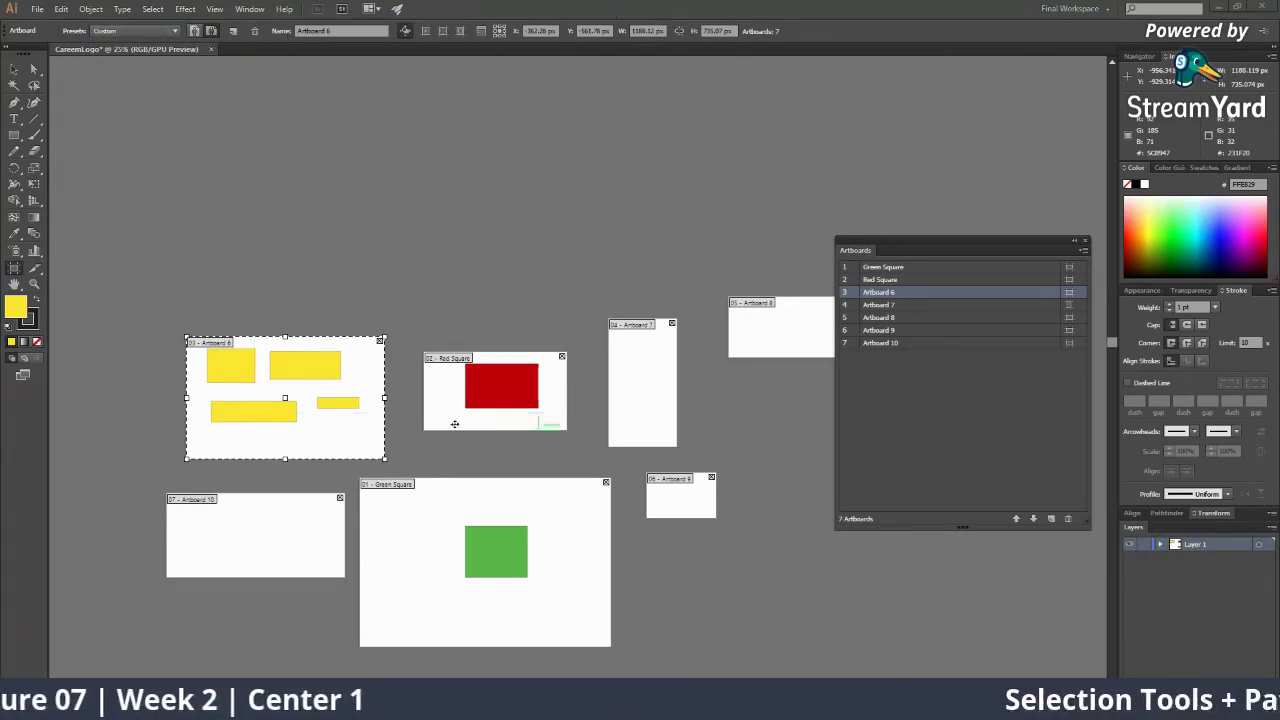
pyautogui.click(760, 333)
pyautogui.click(645, 356)
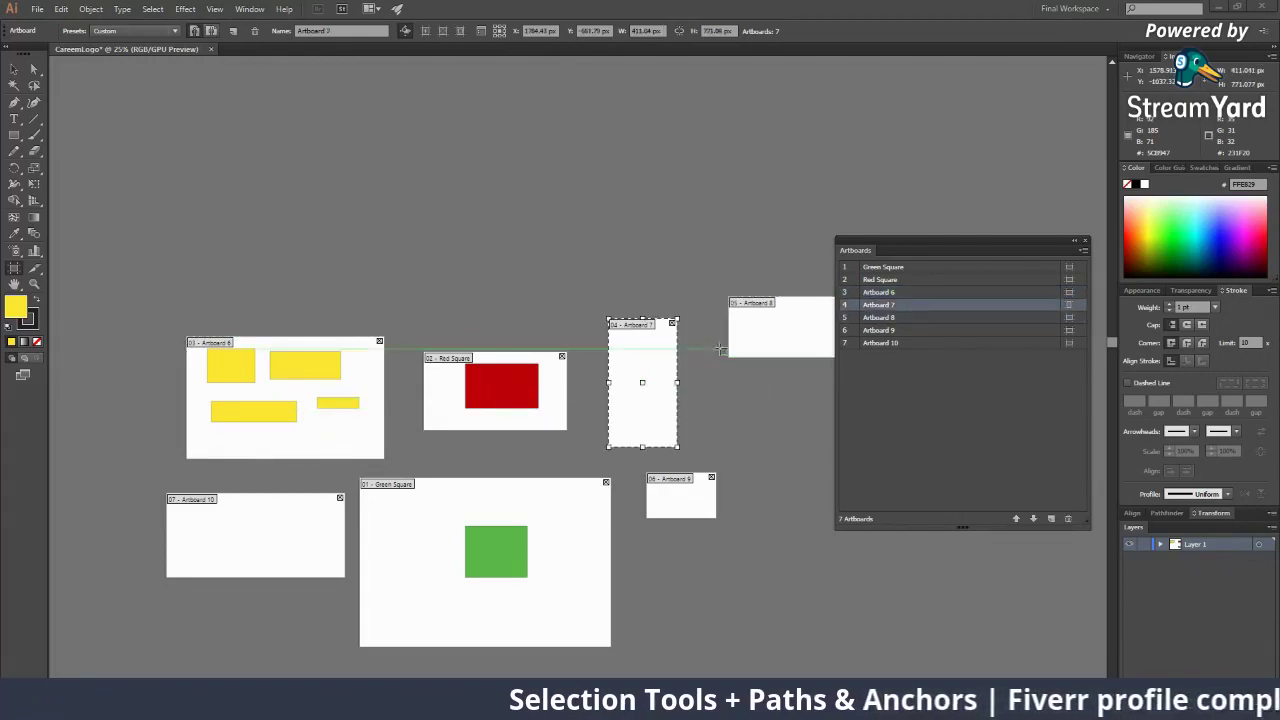
pyautogui.click(775, 327)
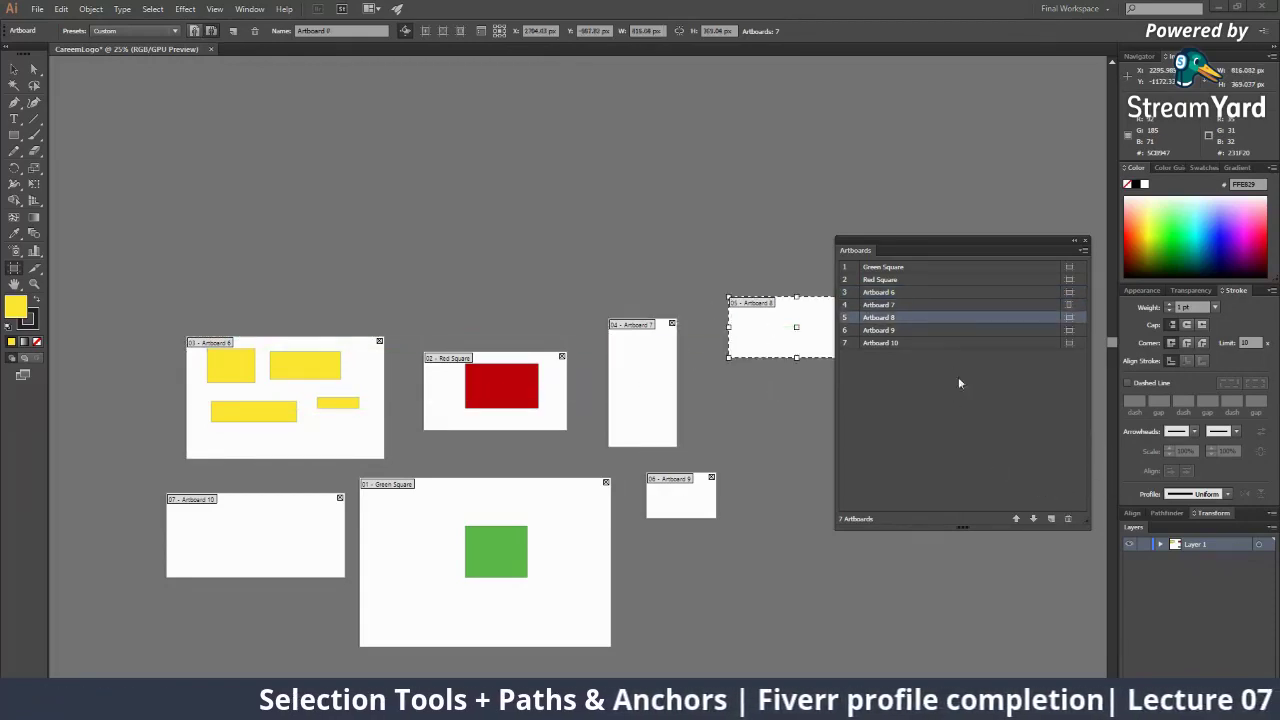
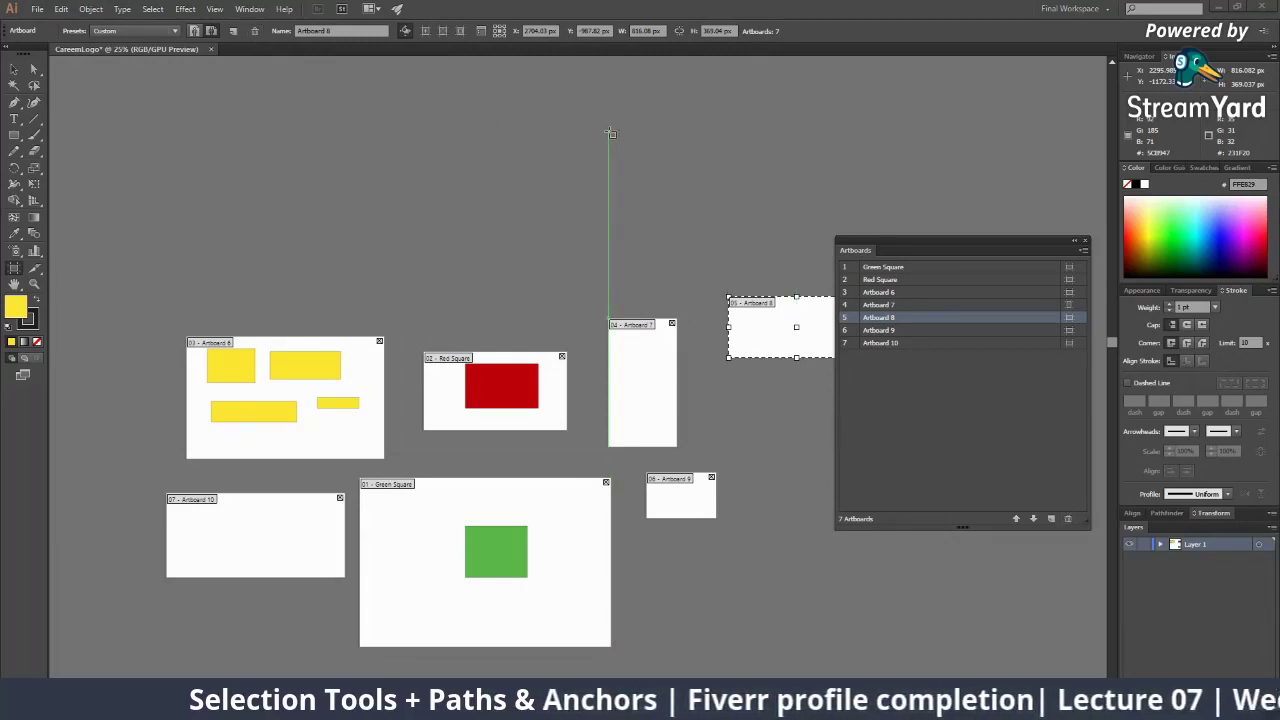
# Delete Artboard 8 twice, undoing each time to restore it beside Artboard 7
pyautogui.press('Delete')
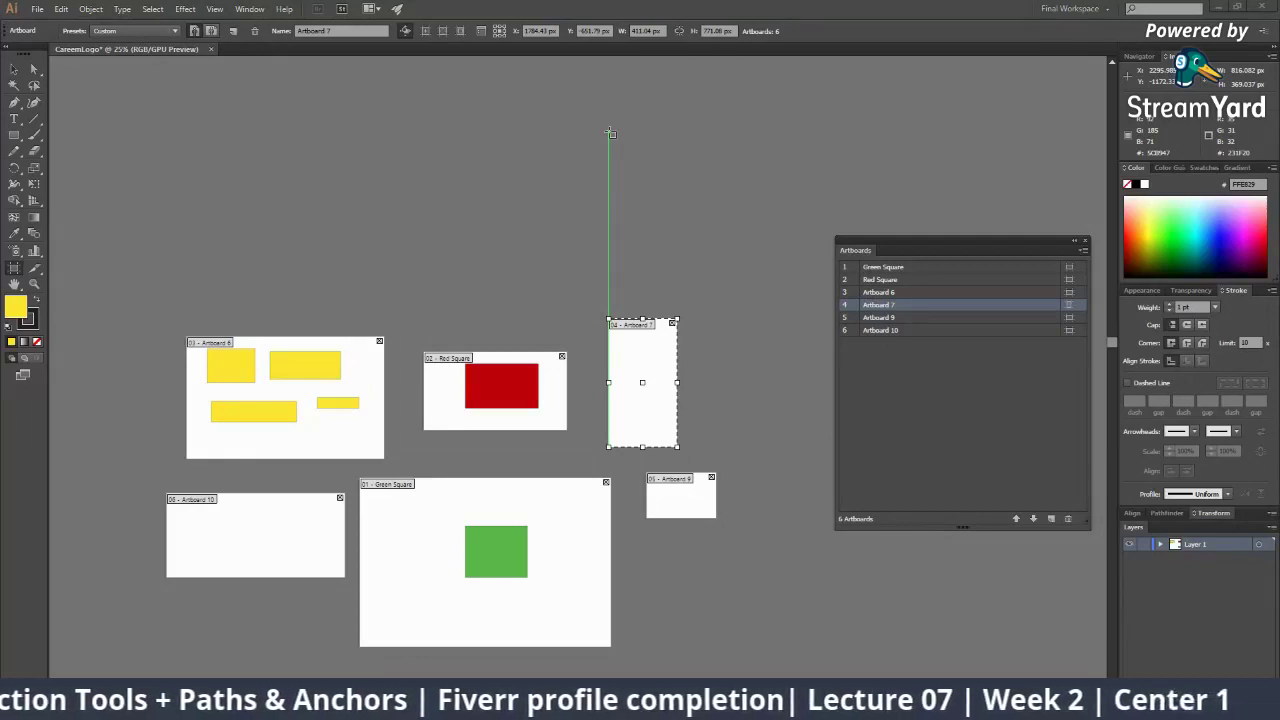
pyautogui.hotkey('ctrl', 'z')
pyautogui.press('Delete')
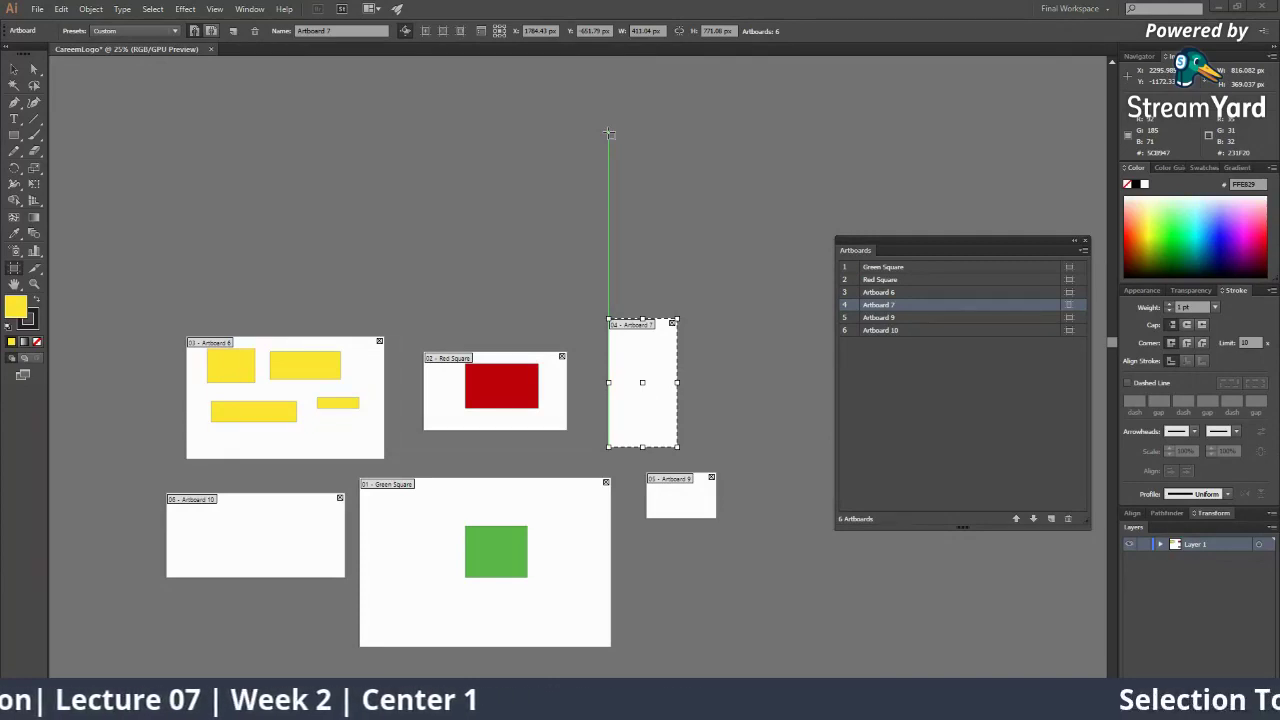
pyautogui.hotkey('ctrl', 'z')
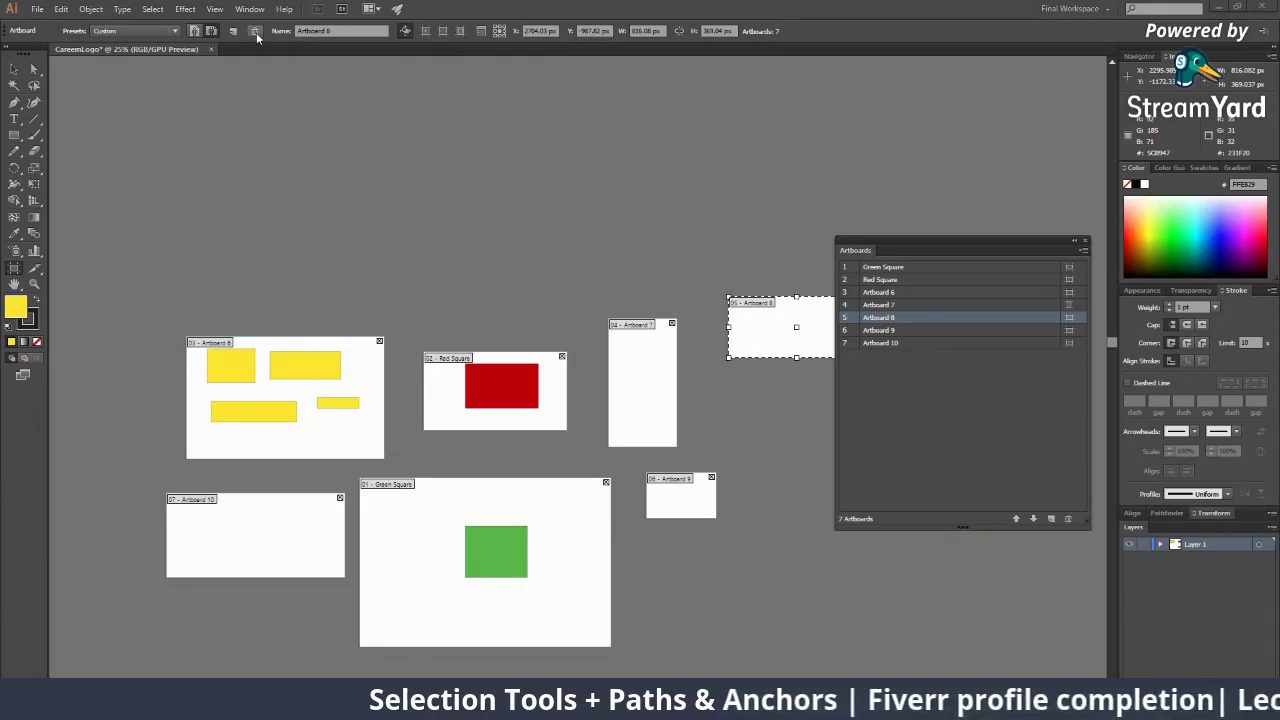
# Delete Artboards 8, 7, 6, Red Square, 9 and 10, keeping only Green Square
pyautogui.click(1068, 519)
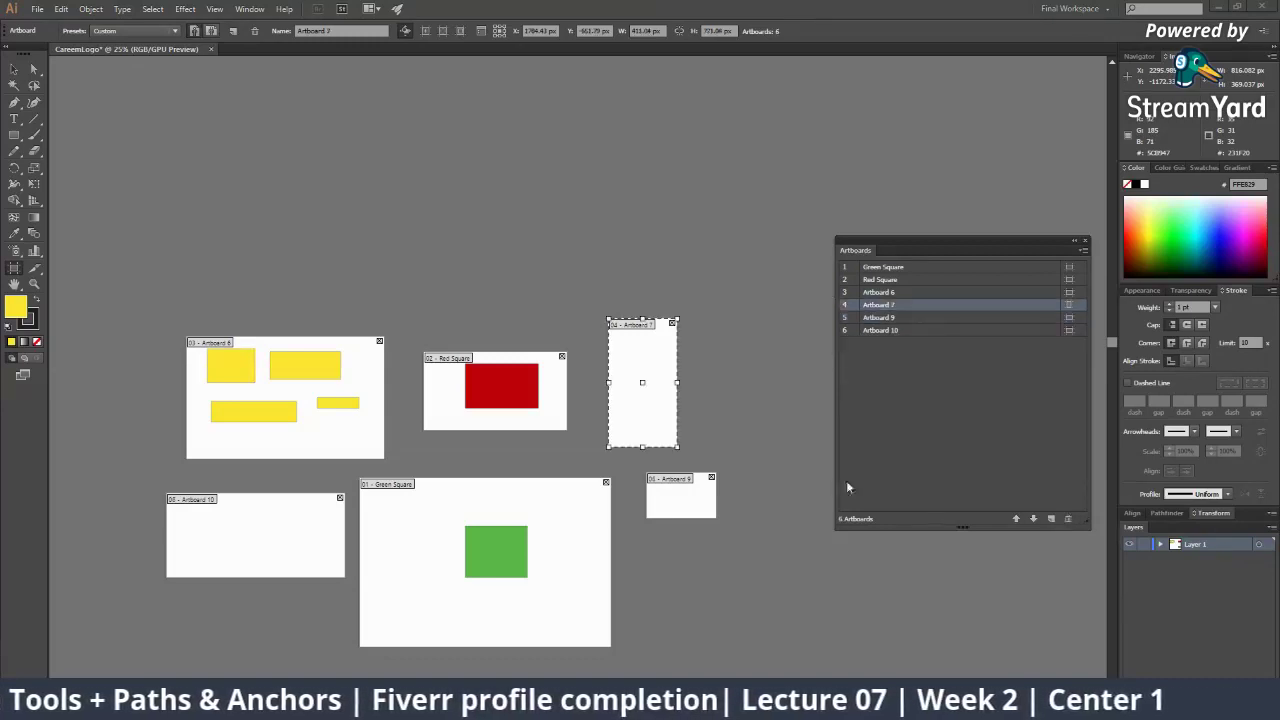
pyautogui.click(1069, 520)
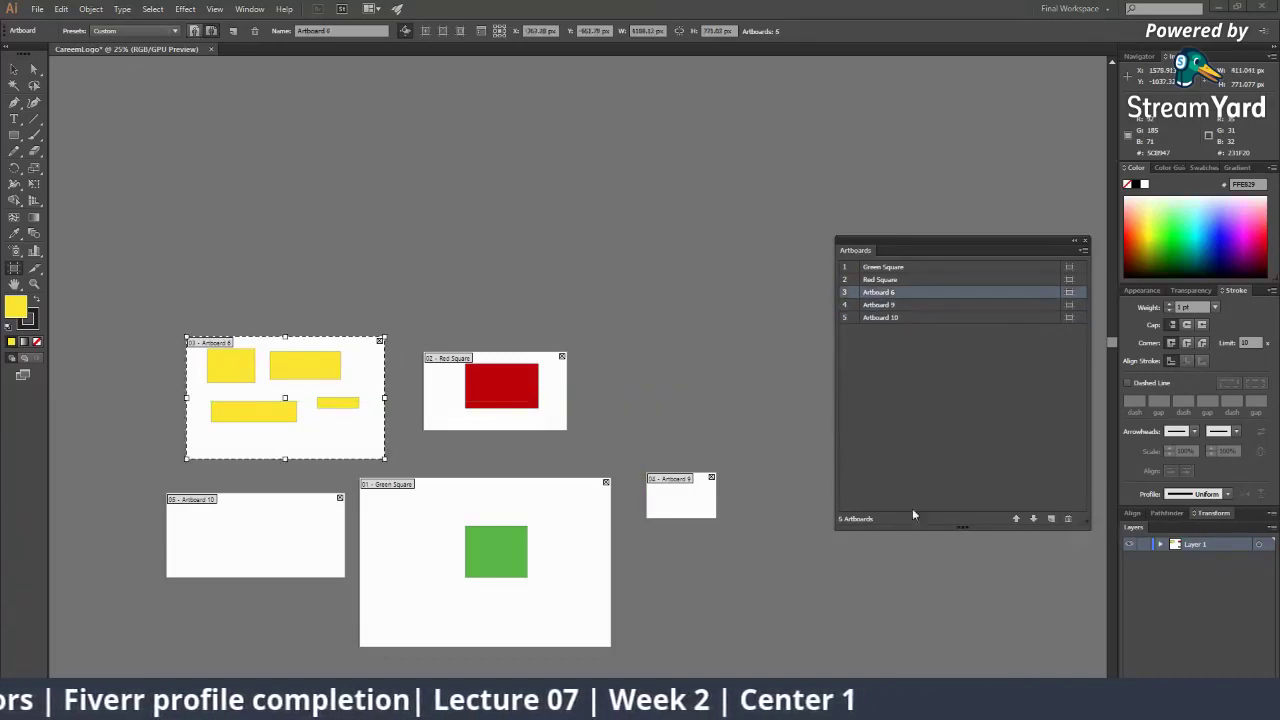
pyautogui.click(1068, 519)
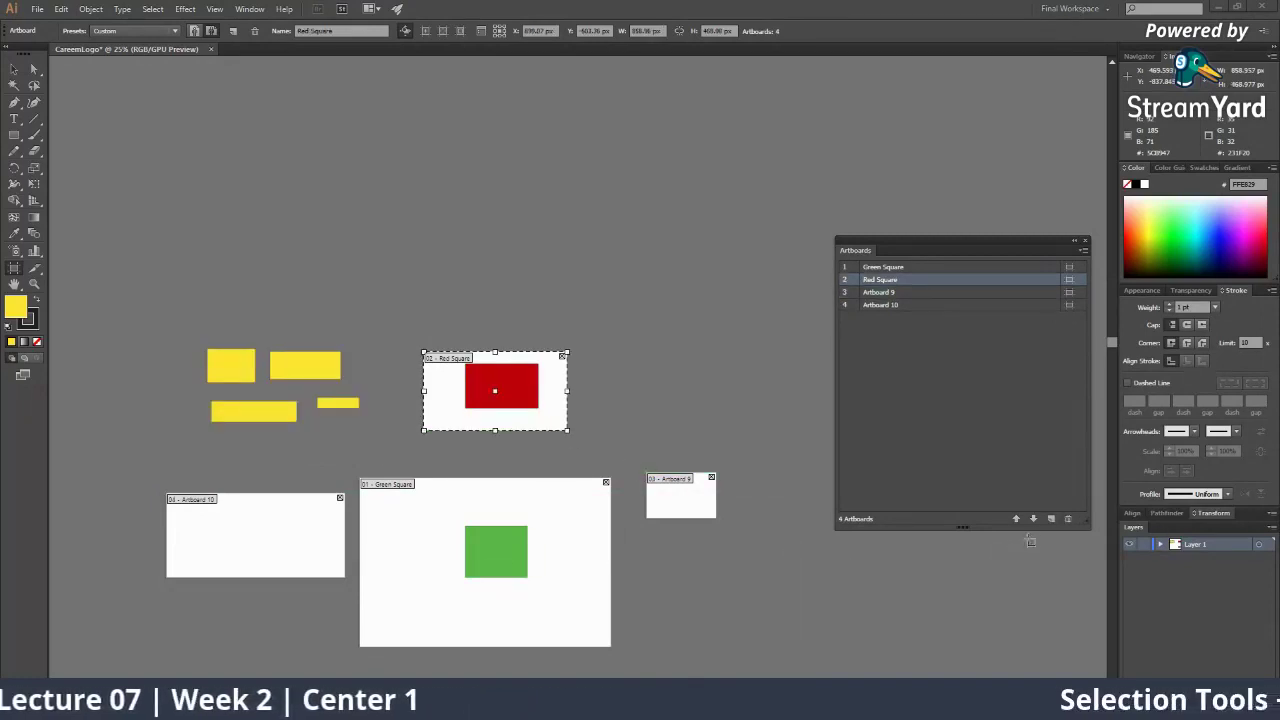
pyautogui.click(1068, 519)
pyautogui.click(700, 502)
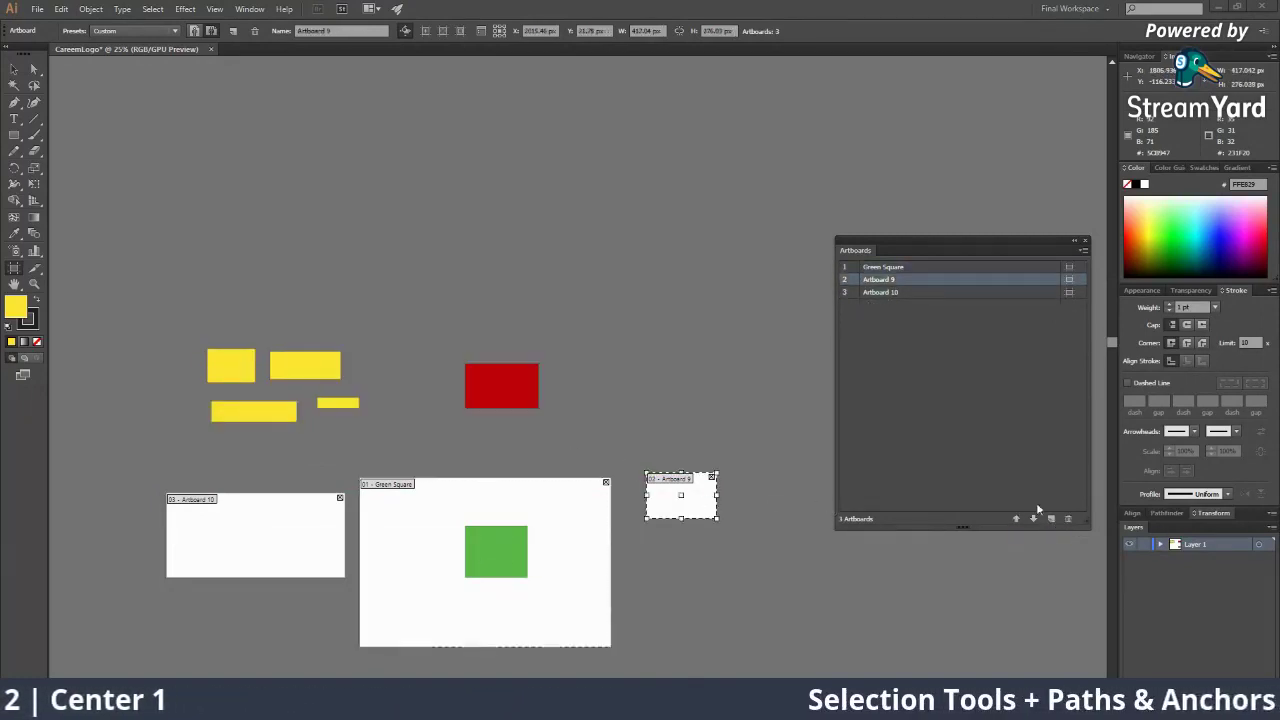
pyautogui.click(1068, 519)
pyautogui.click(332, 526)
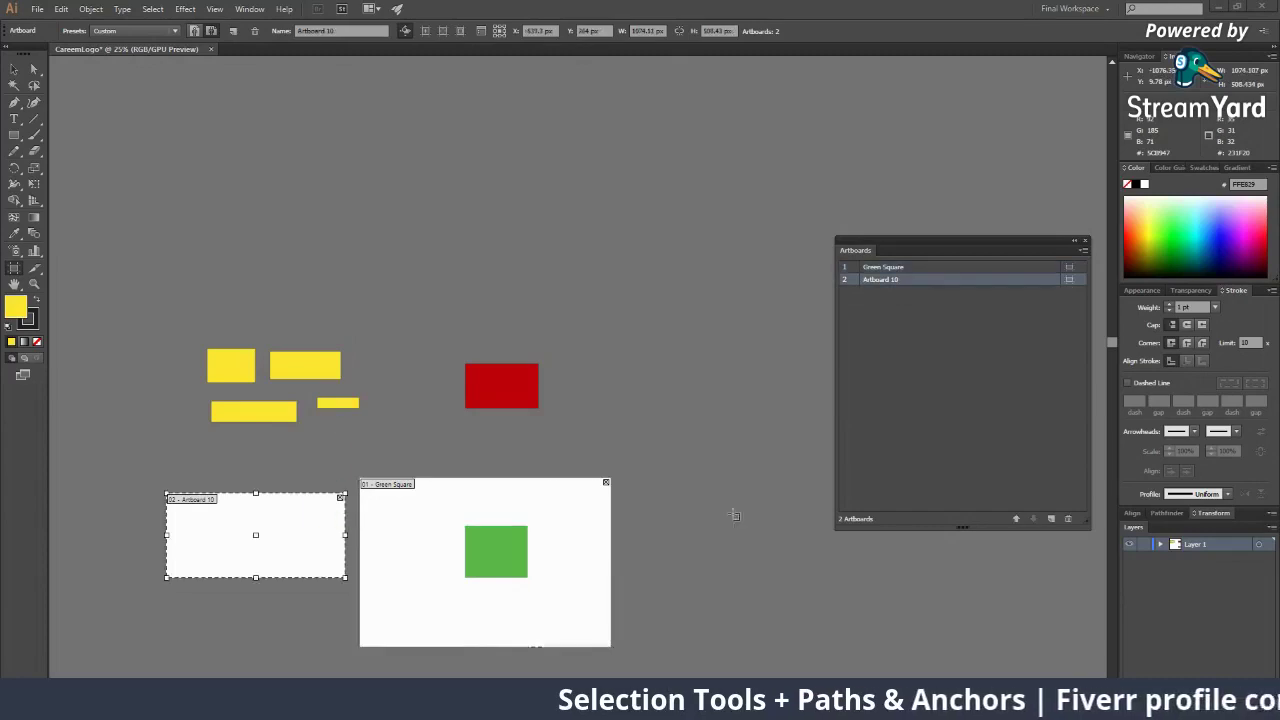
pyautogui.click(1068, 519)
# Marquee-select the loose yellow and red rectangles and delete them
pyautogui.press('v')
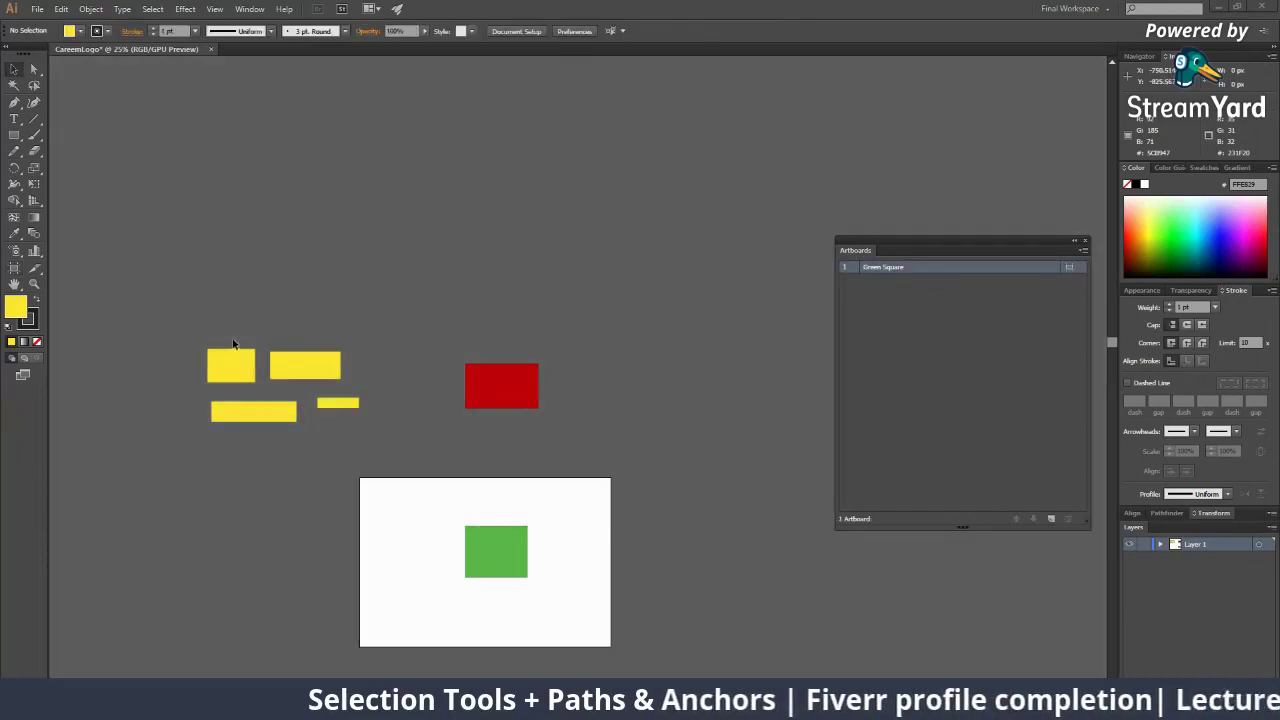
pyautogui.moveTo(198, 340); pyautogui.dragTo(560, 438)
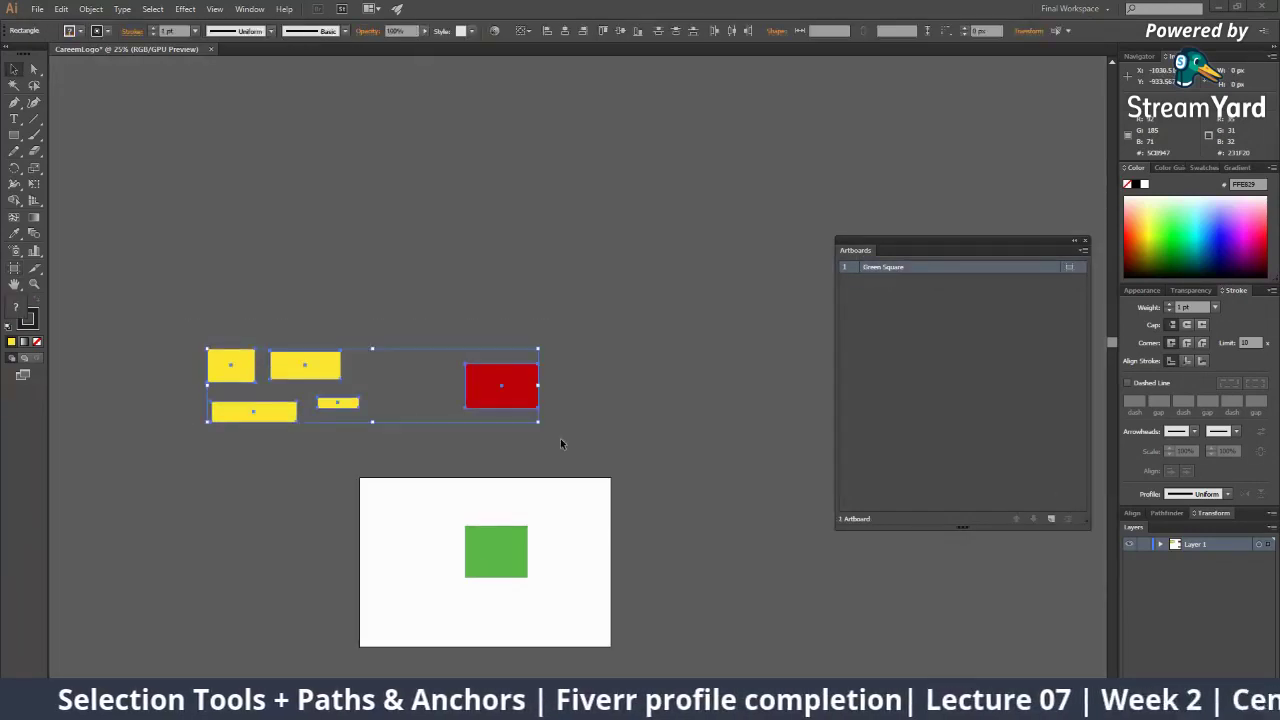
pyautogui.press('Delete')
# Zoom in, nudge the green rectangle and enlarge it from its centre
pyautogui.press('z')
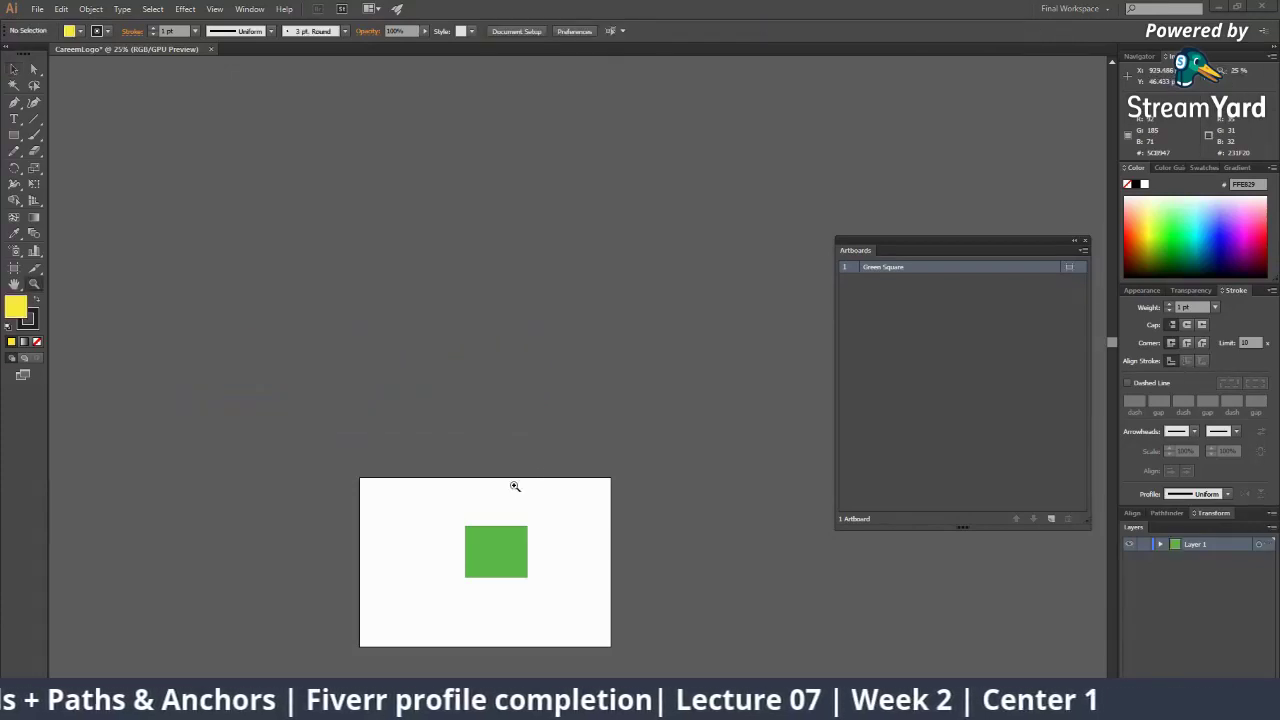
pyautogui.click(514, 486)
pyautogui.click(557, 422)
pyautogui.press('v')
pyautogui.moveTo(556, 443); pyautogui.dragTo(525, 457)
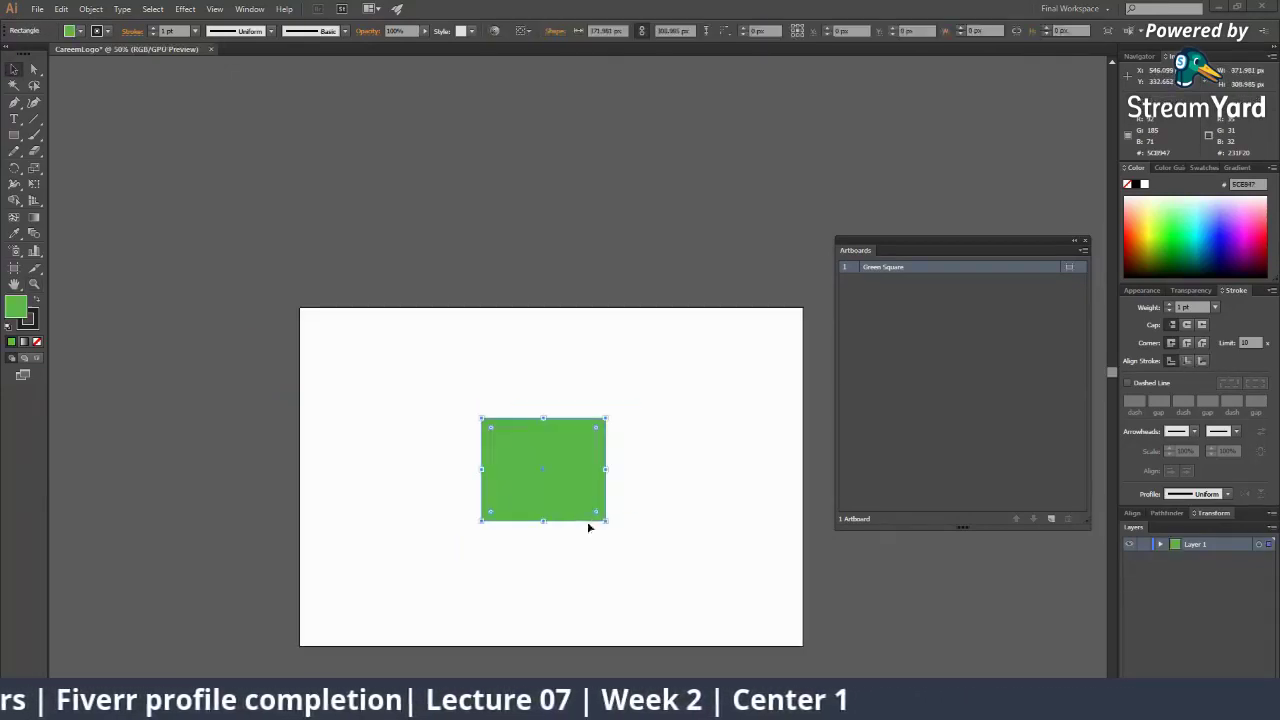
pyautogui.moveTo(606, 523); pyautogui.dragTo(642, 587)
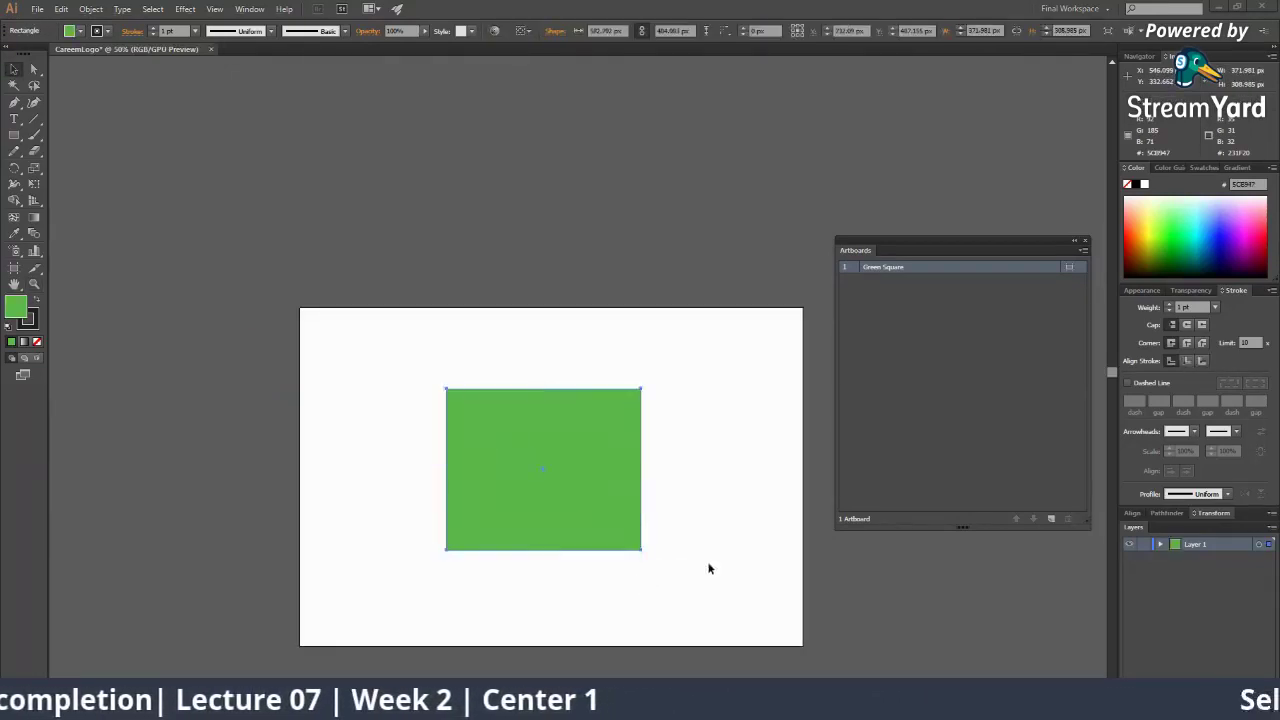
pyautogui.click(709, 569)
pyautogui.press('z')
pyautogui.keyDown('alt'); pyautogui.click(658, 398); pyautogui.keyUp('alt')
pyautogui.click(14, 268)
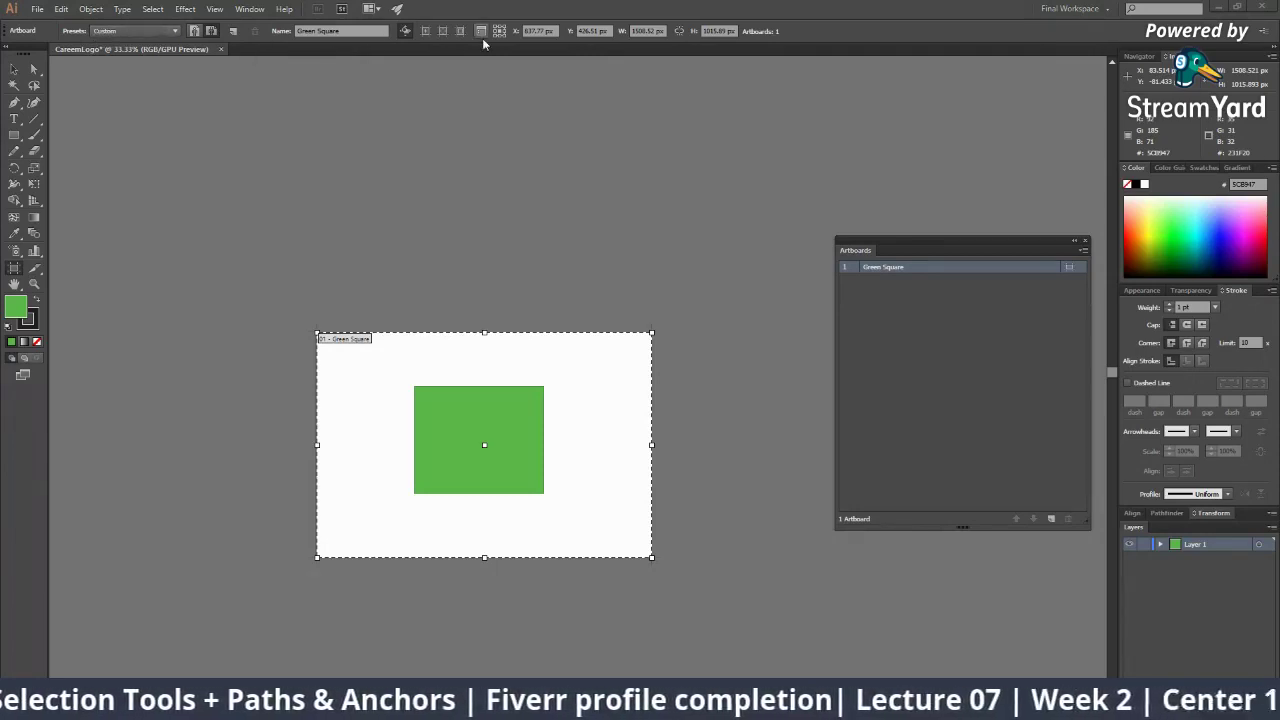
# Resize the artboard to Letter, toggling between portrait and landscape, ending portrait
pyautogui.click(151, 31)
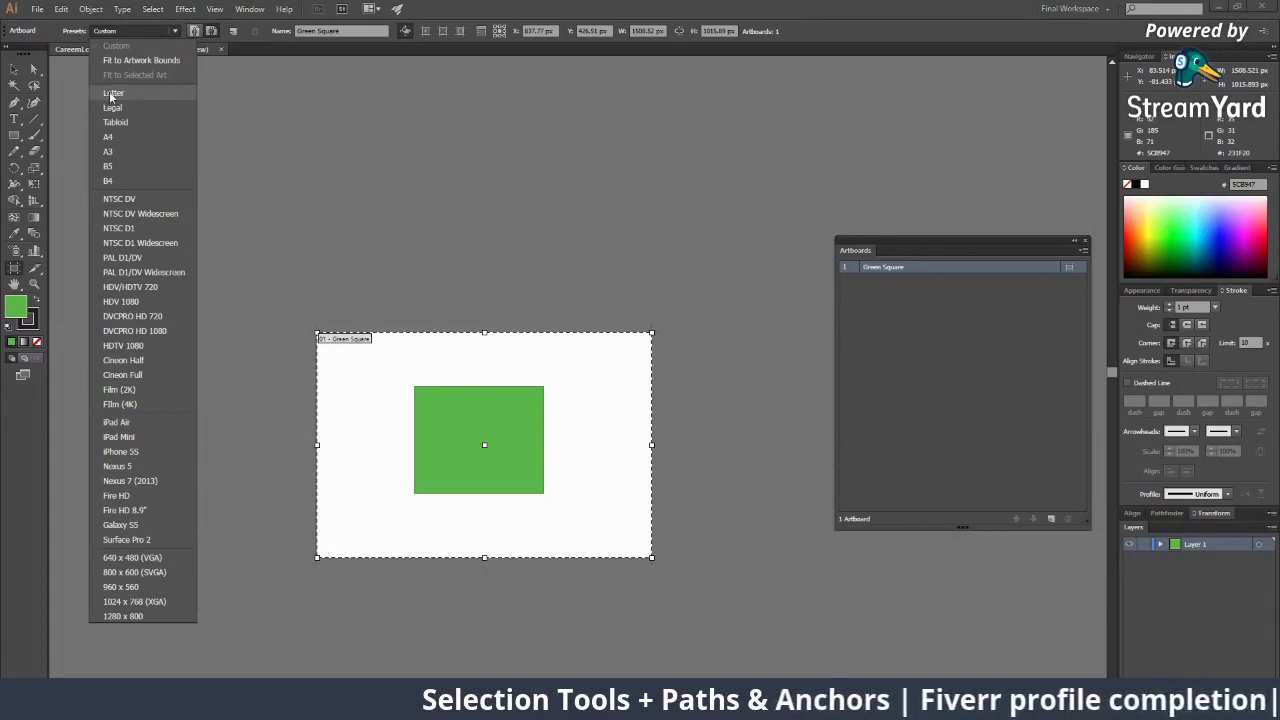
pyautogui.click(113, 94)
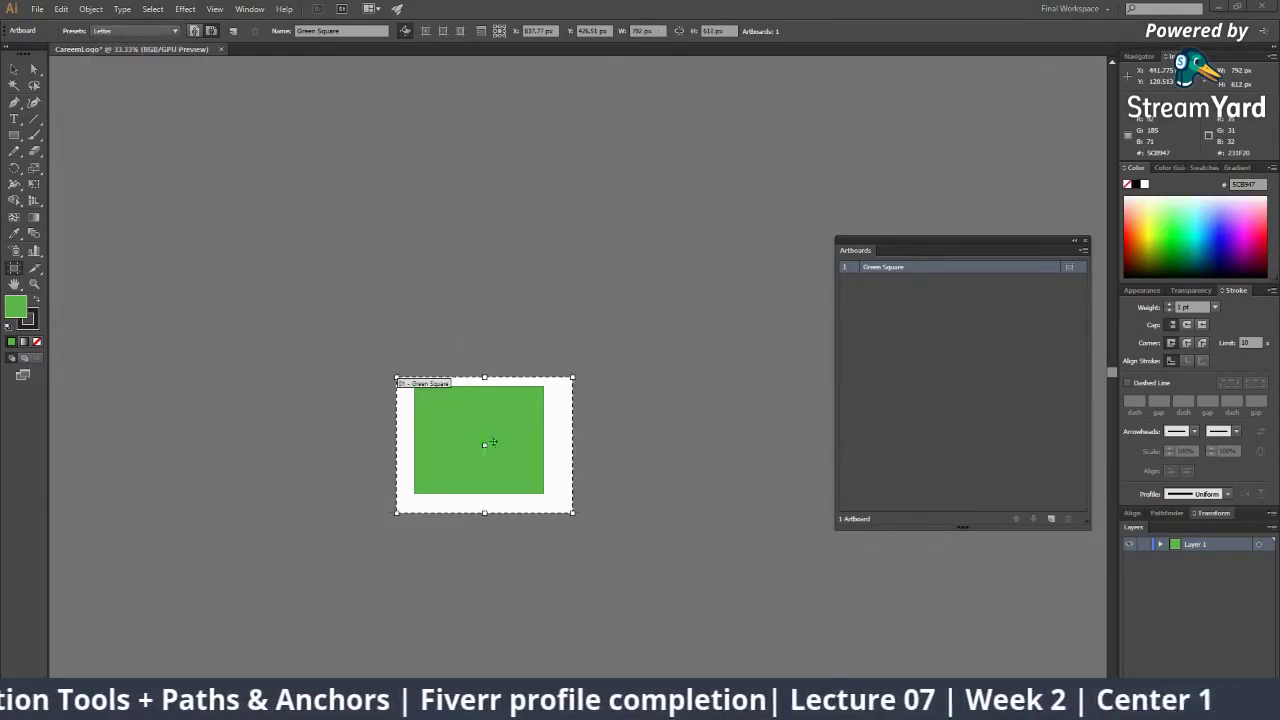
pyautogui.click(195, 31)
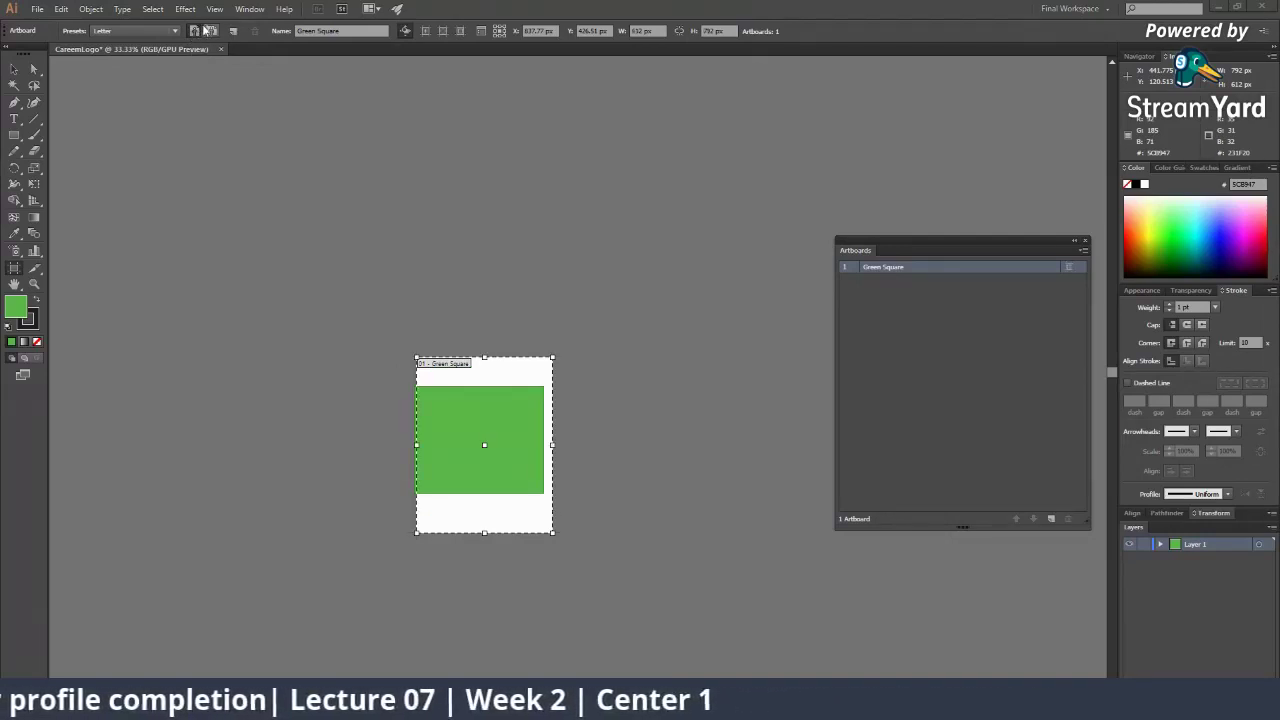
pyautogui.click(208, 31)
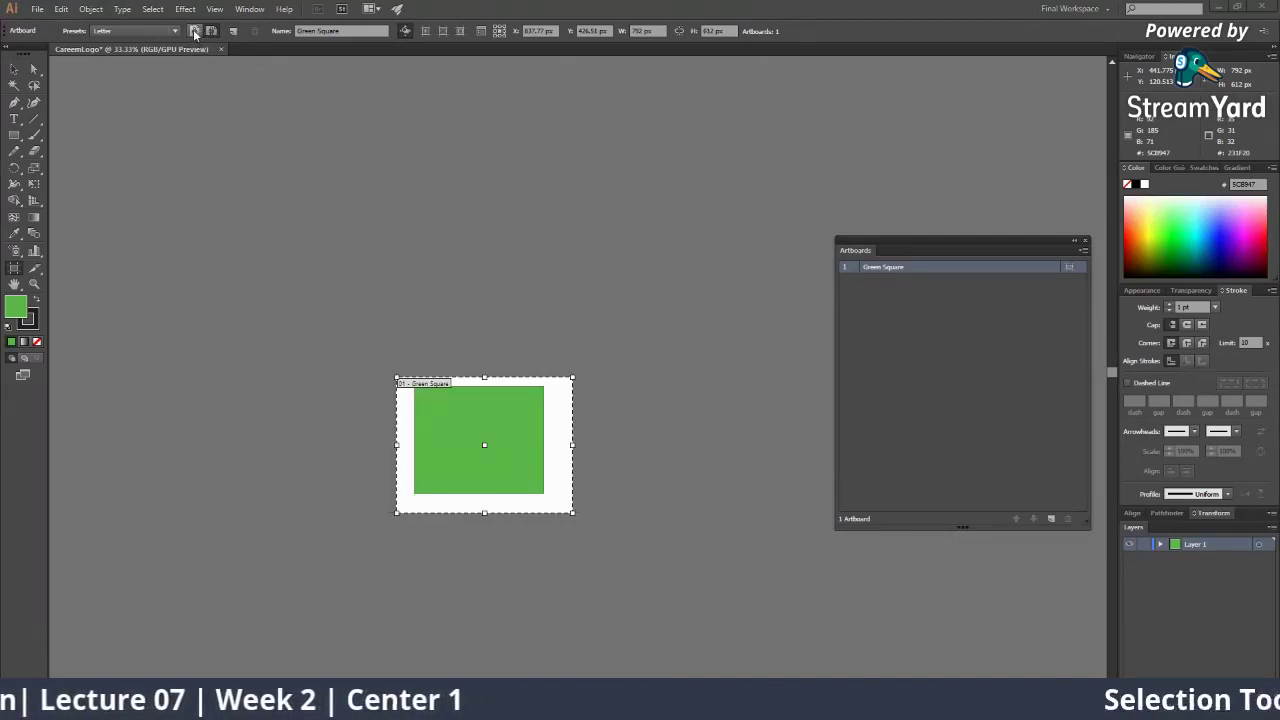
pyautogui.click(195, 31)
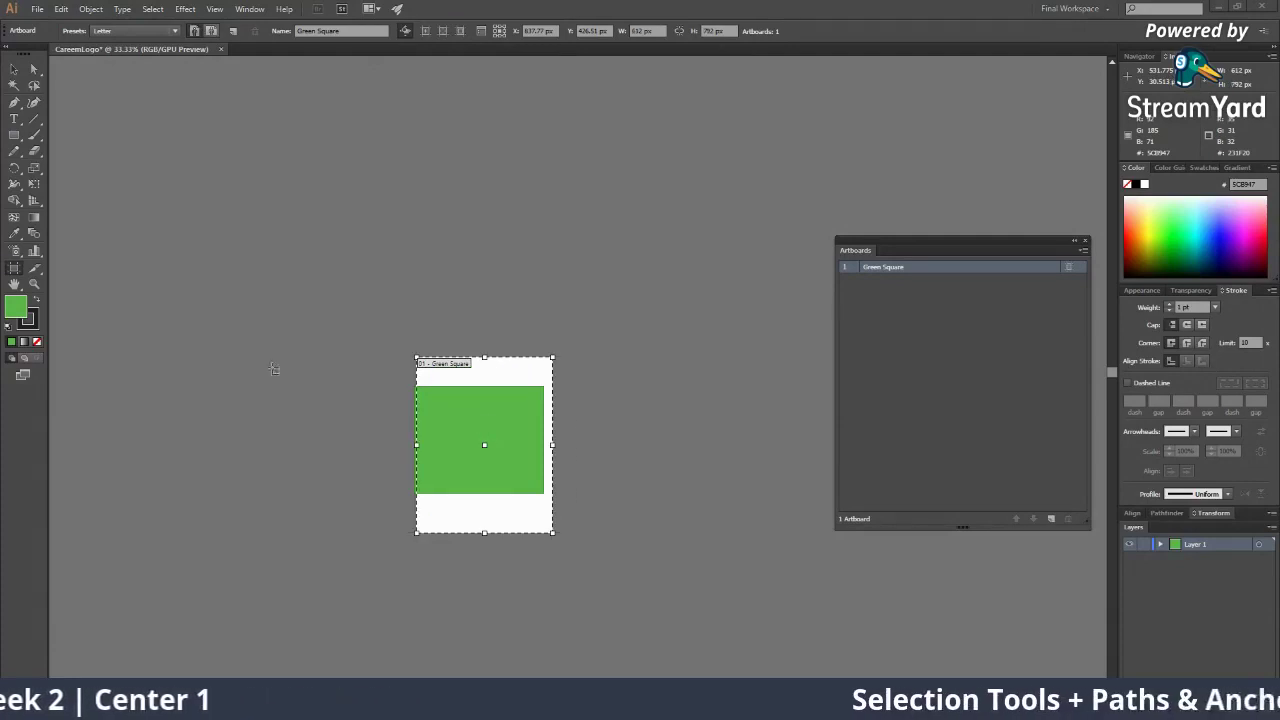
# Try the A4 preset in both orientations, then settle on A3 portrait
pyautogui.click(125, 31)
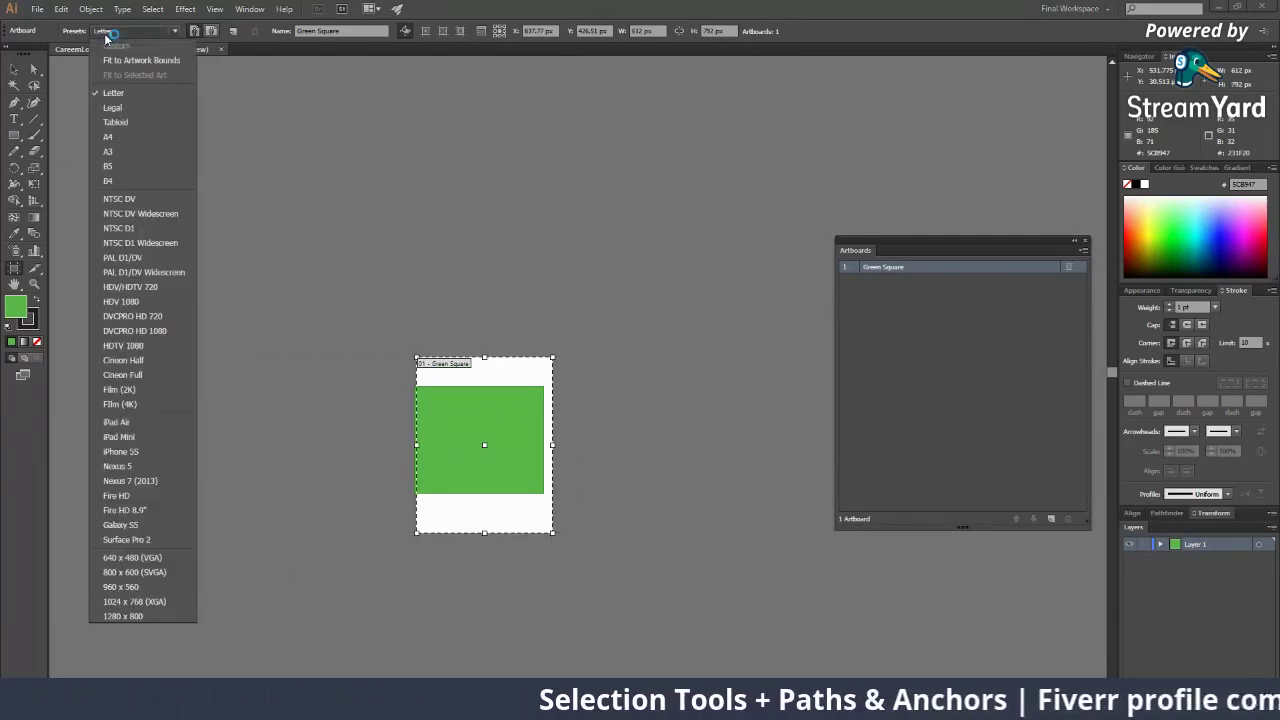
pyautogui.click(119, 137)
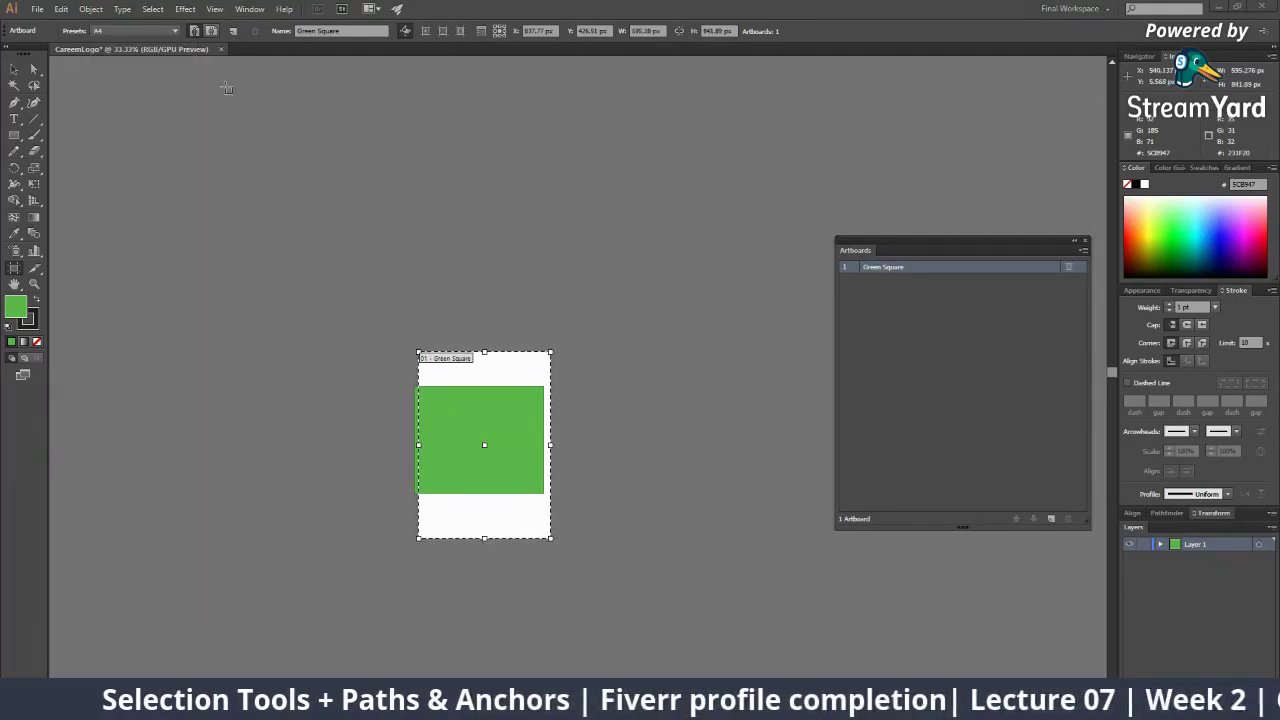
pyautogui.click(211, 31)
pyautogui.click(194, 31)
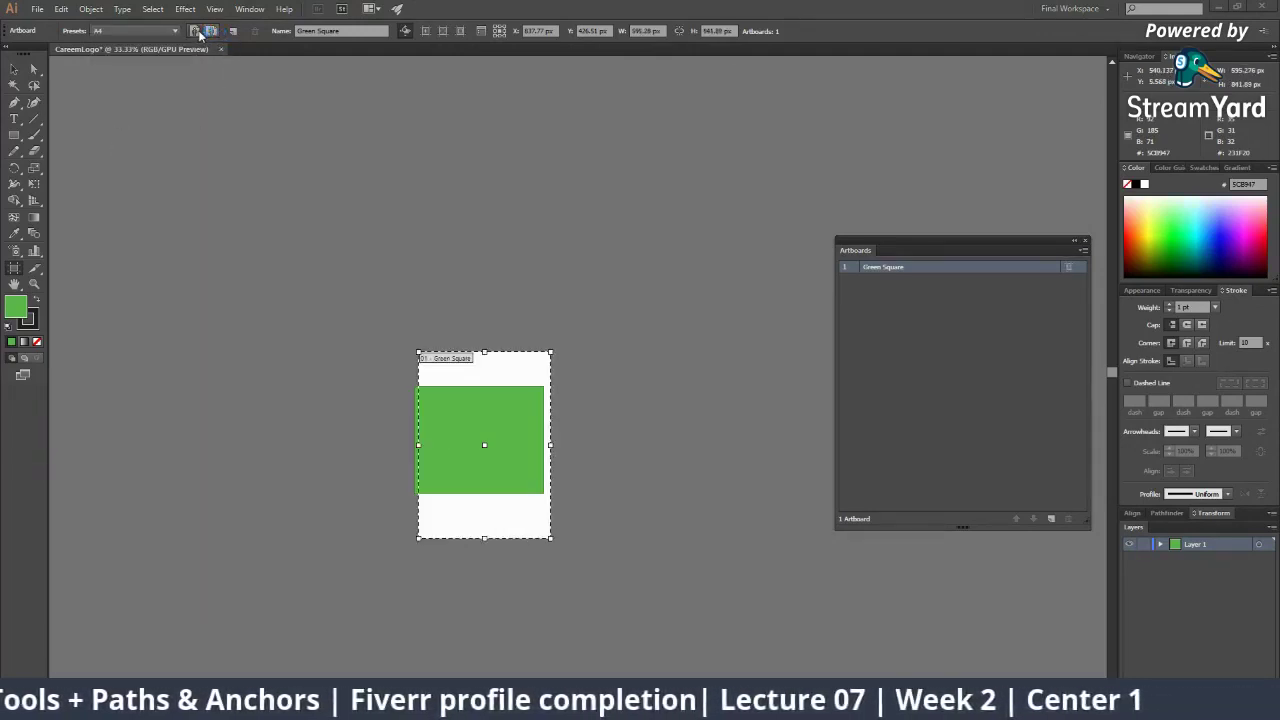
pyautogui.click(144, 31)
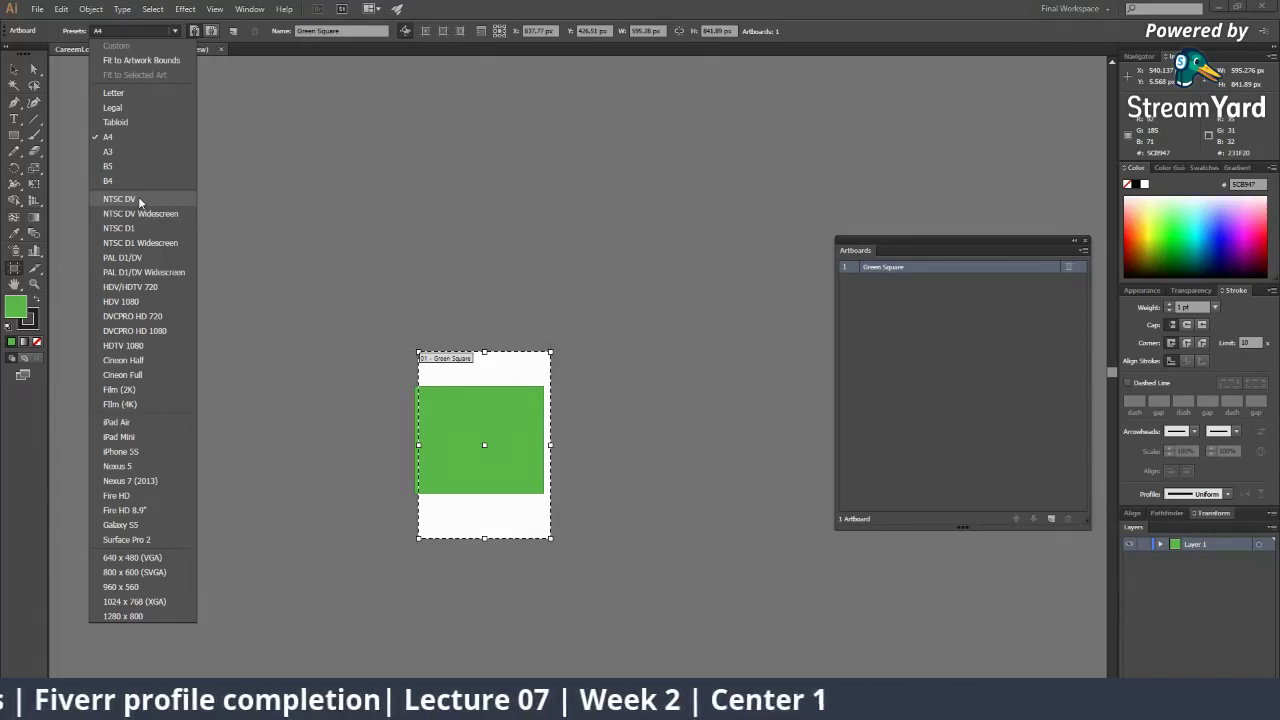
pyautogui.click(144, 154)
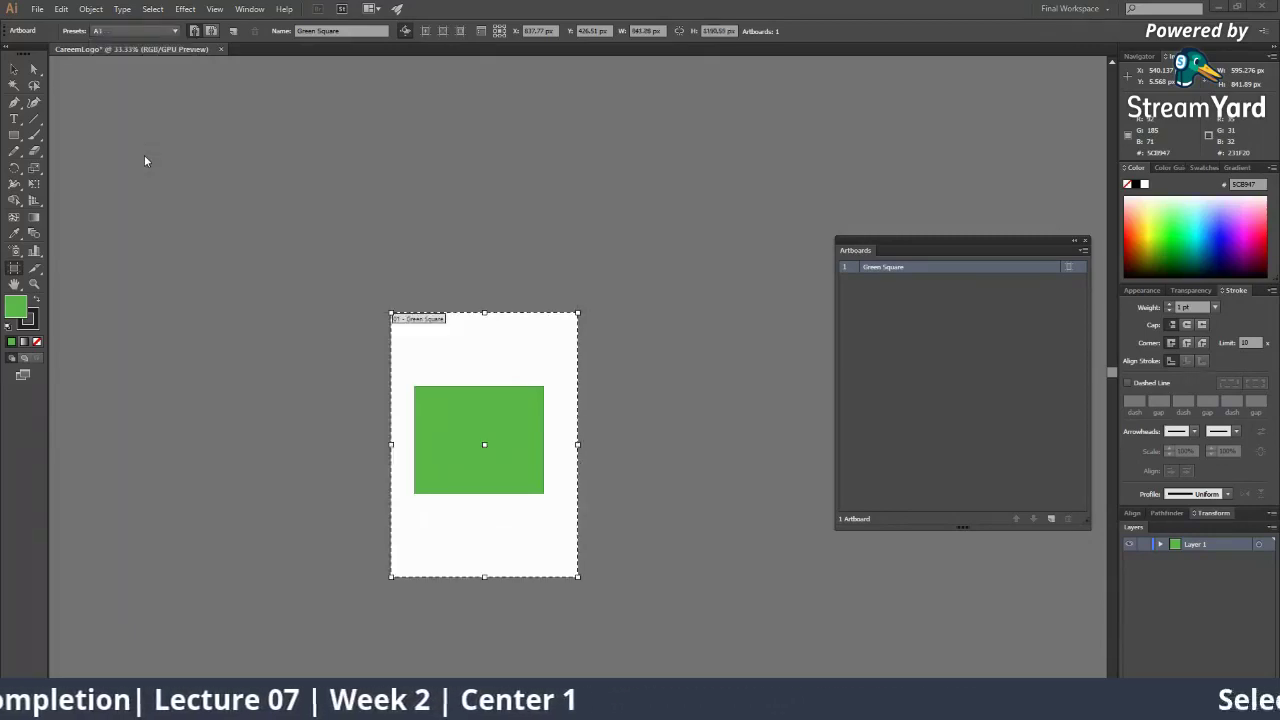
# Try HDTV 1080 and Galaxy S5 presets, then resize the artboard to Fire HD 800 × 1280 px
pyautogui.click(135, 34)
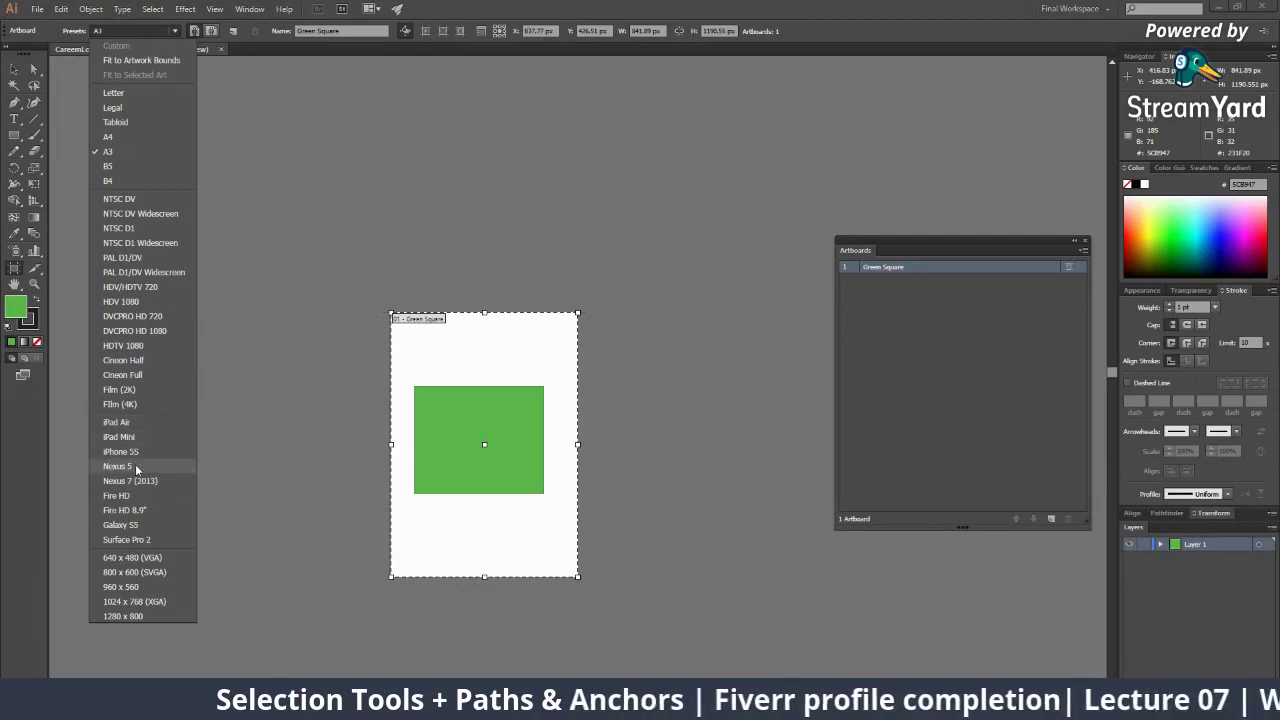
pyautogui.click(135, 527)
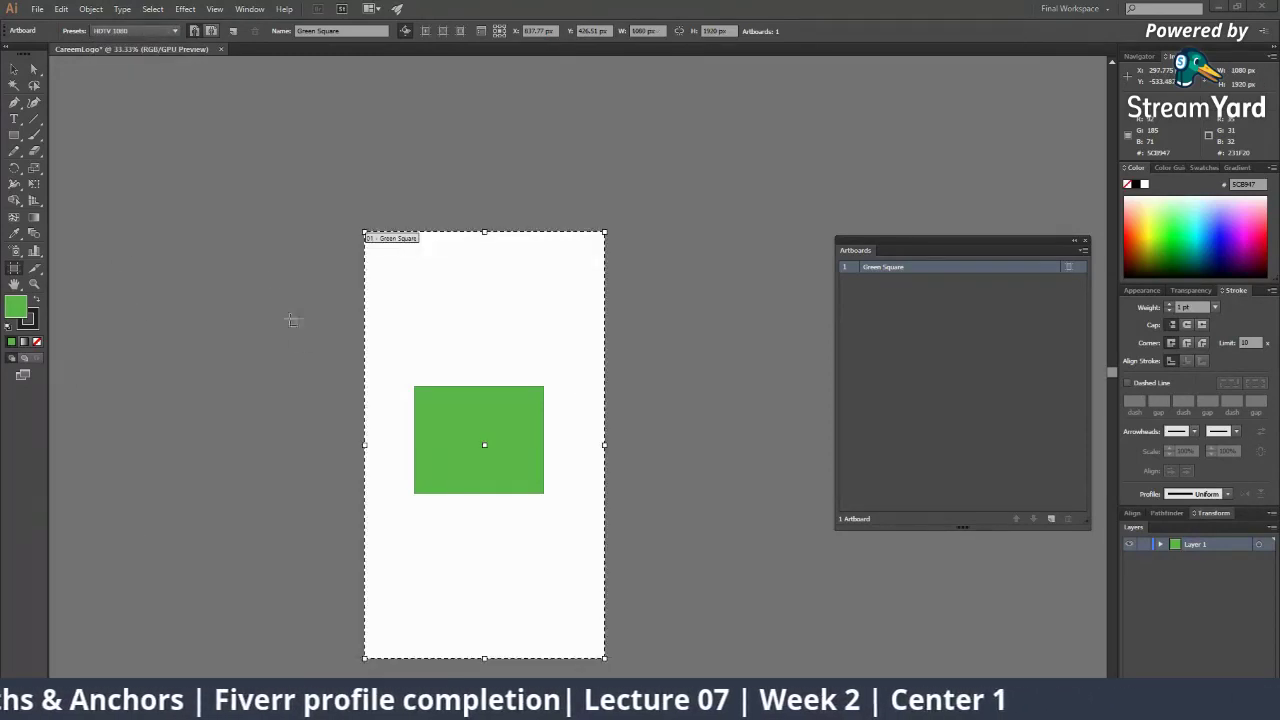
pyautogui.click(128, 31)
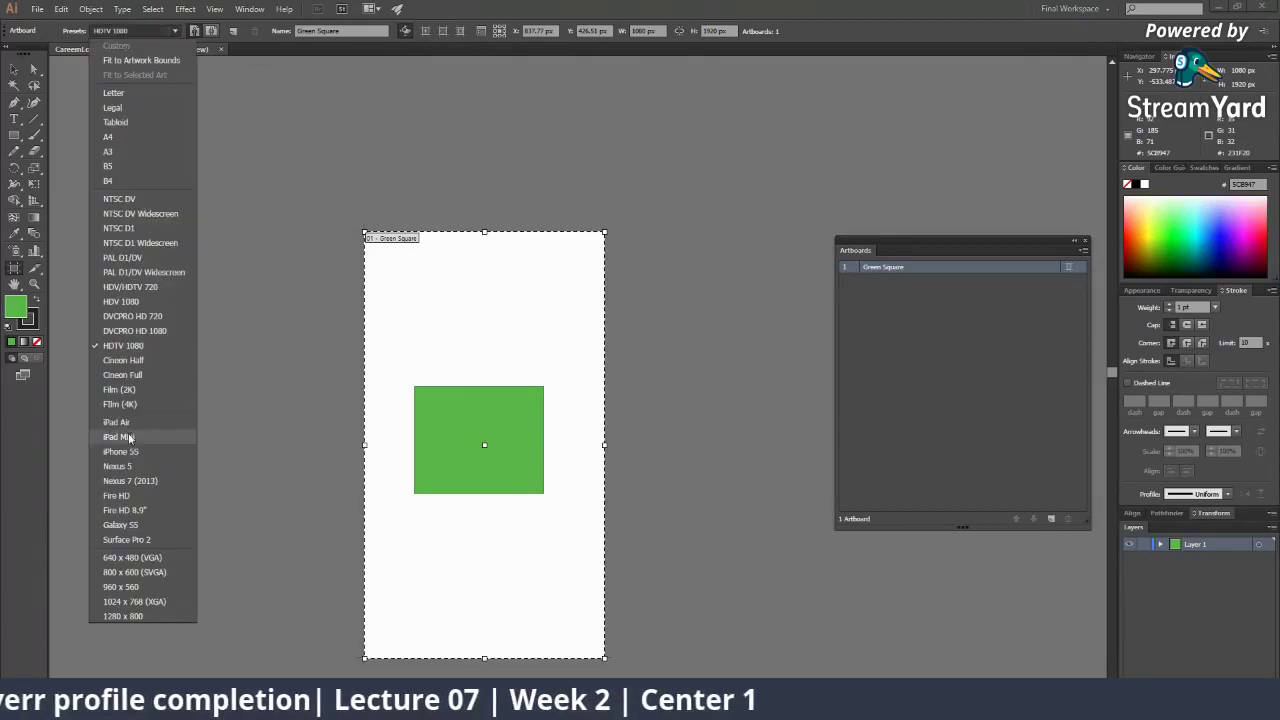
pyautogui.click(129, 525)
pyautogui.click(153, 33)
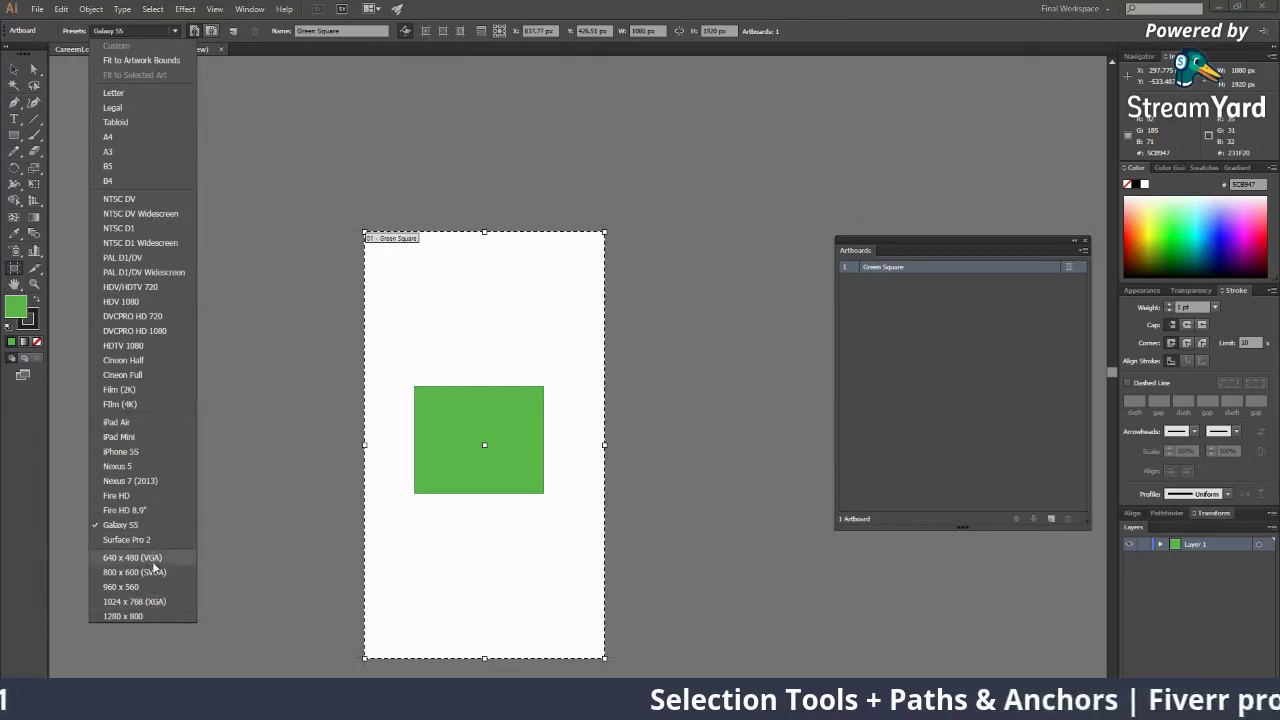
pyautogui.click(122, 616)
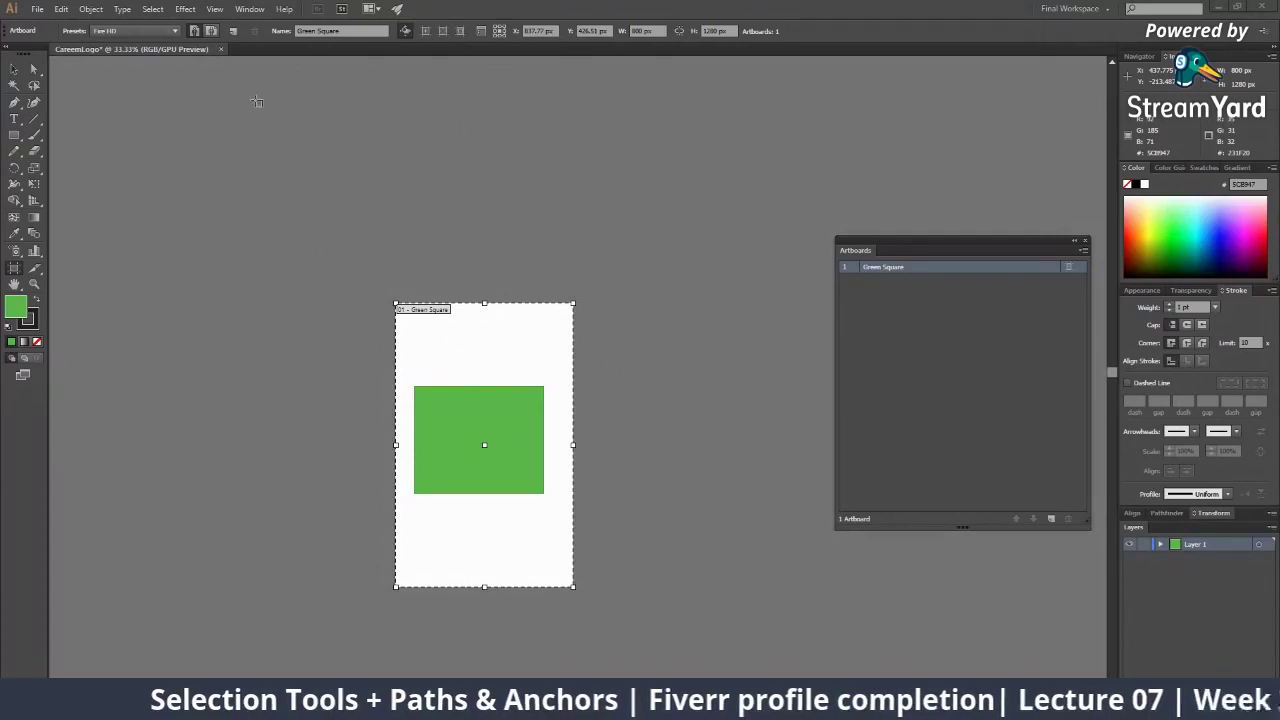
# Flip the Fire HD artboard between landscape and portrait, leaving it in portrait
pyautogui.click(135, 30)
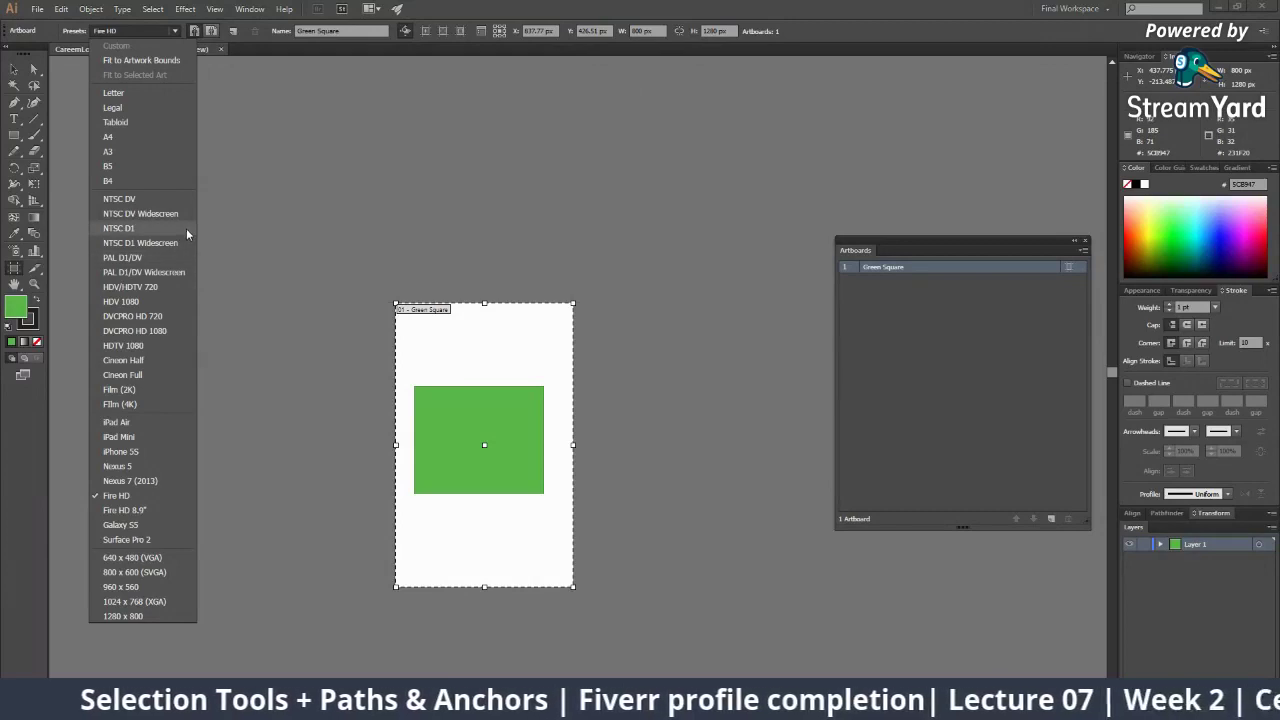
pyautogui.click(210, 36)
pyautogui.click(196, 33)
pyautogui.click(209, 34)
pyautogui.click(196, 33)
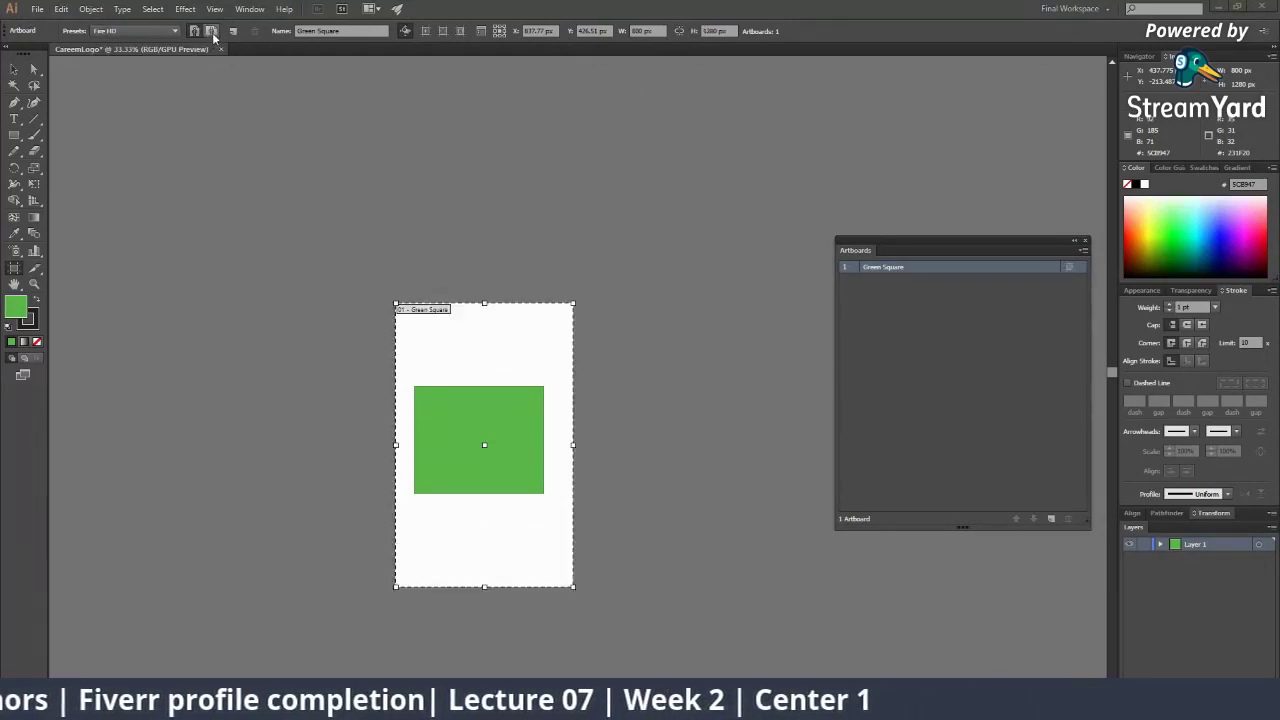
pyautogui.click(209, 34)
pyautogui.click(196, 33)
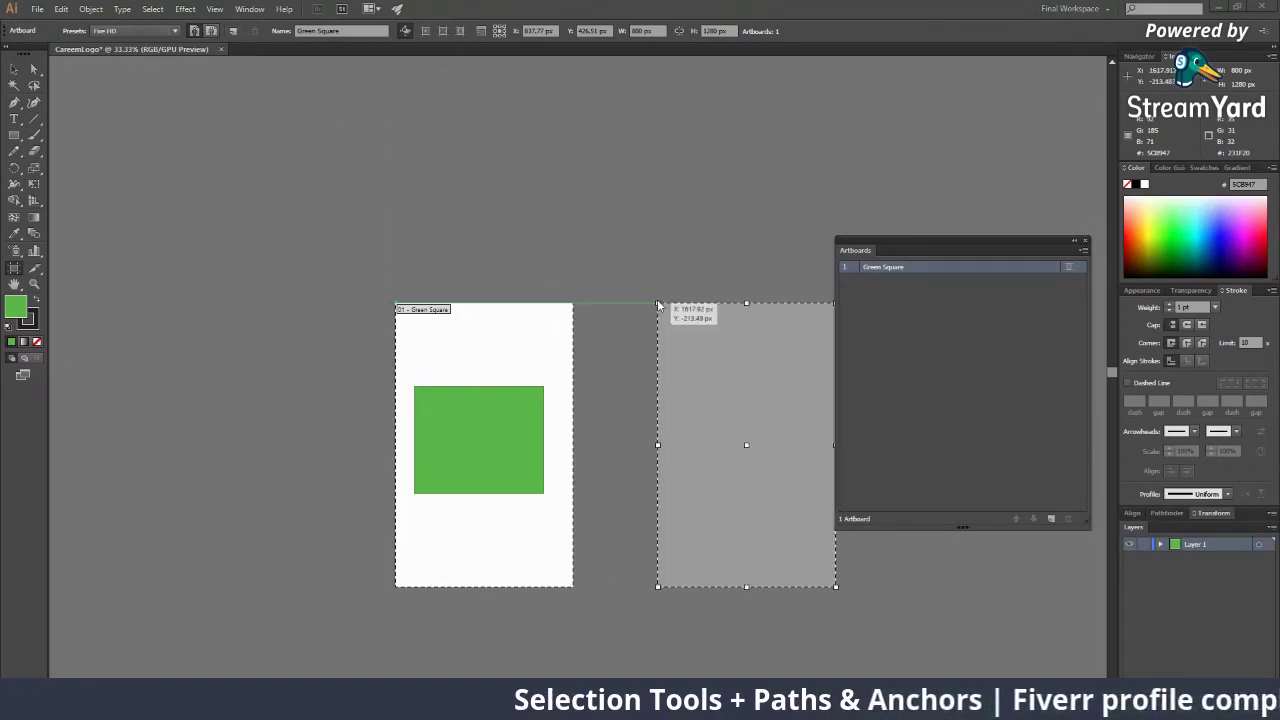
# Add new artboards beside Green Square and dock the Artboards panel with Layers
pyautogui.click(654, 305)
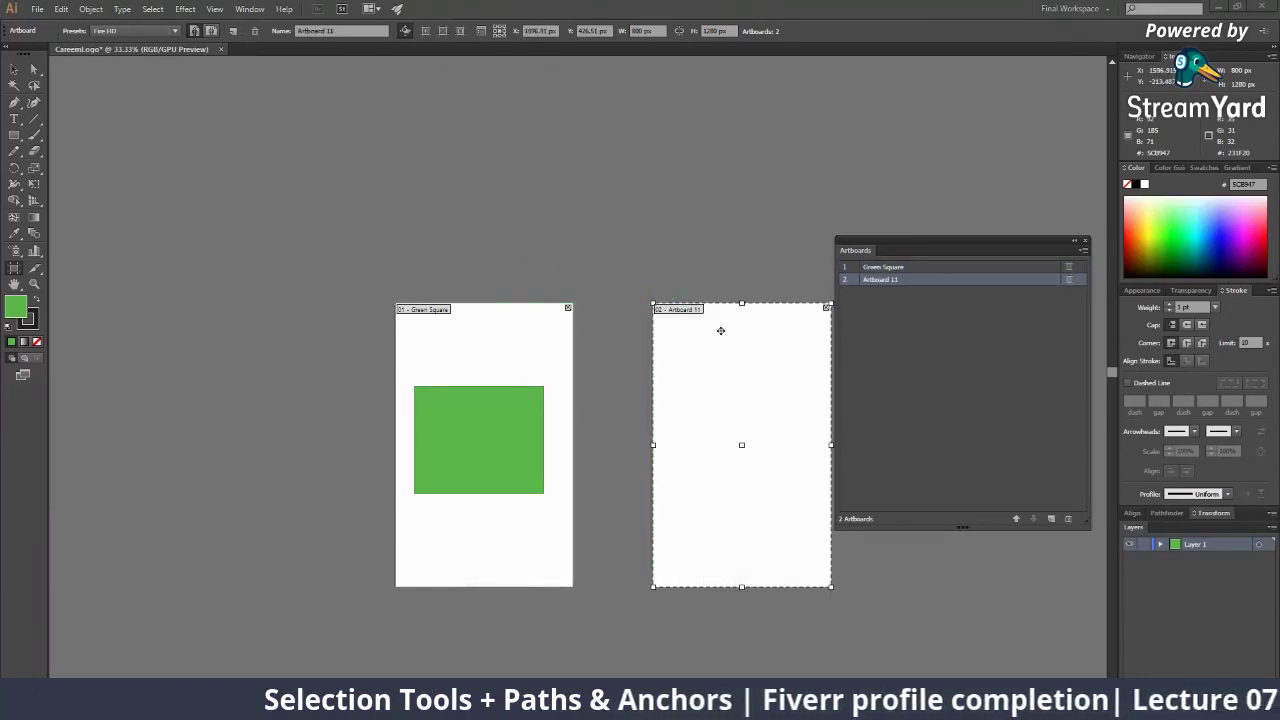
pyautogui.click(1051, 519)
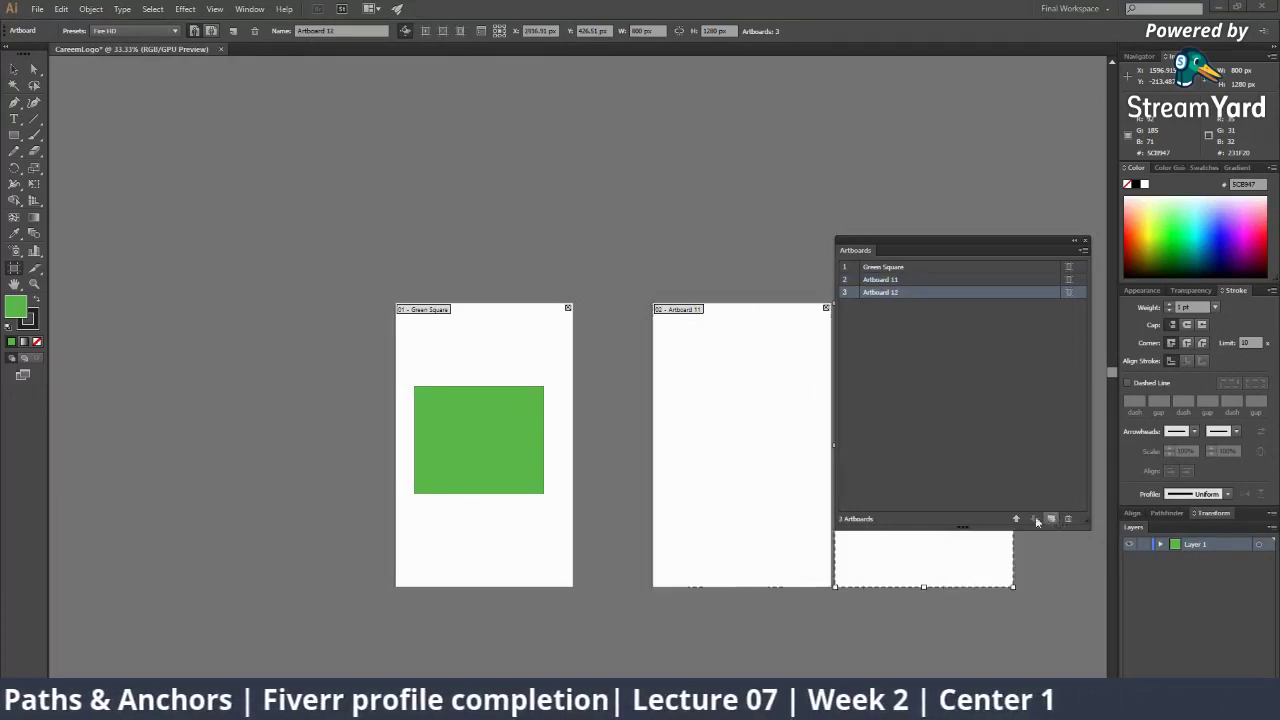
pyautogui.moveTo(966, 246); pyautogui.dragTo(1250, 252)
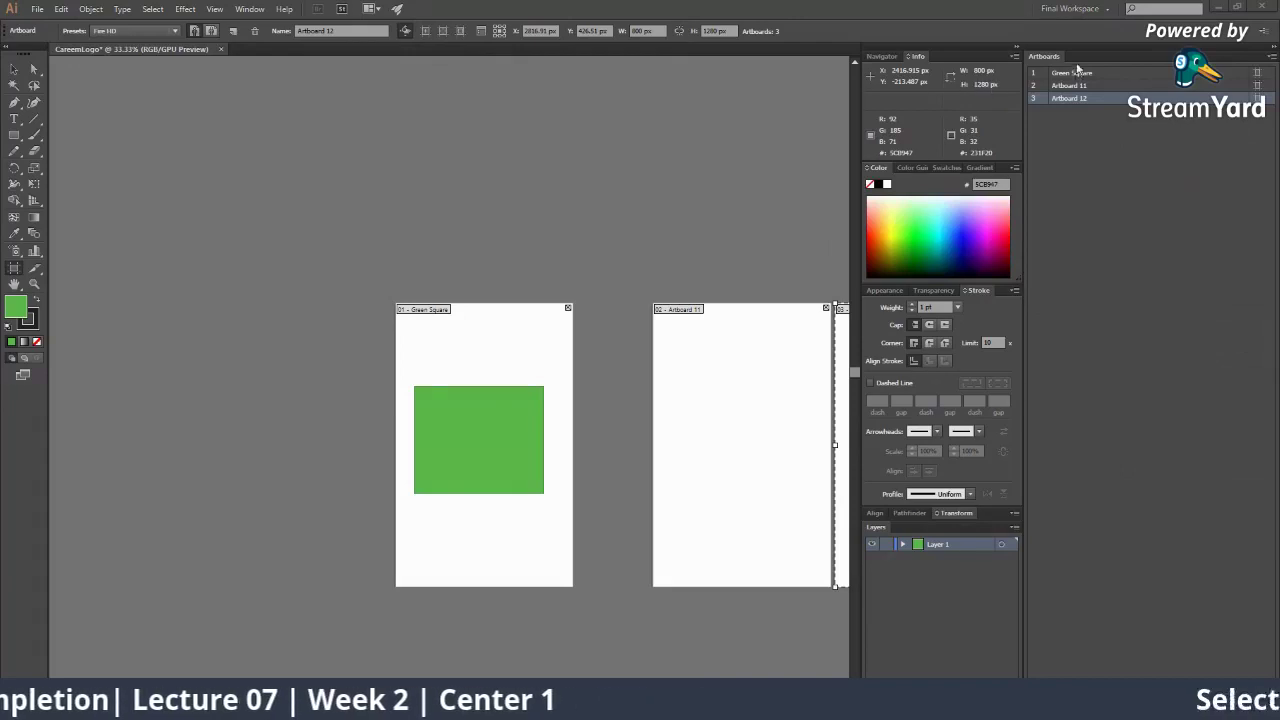
pyautogui.moveTo(1063, 62); pyautogui.dragTo(910, 526)
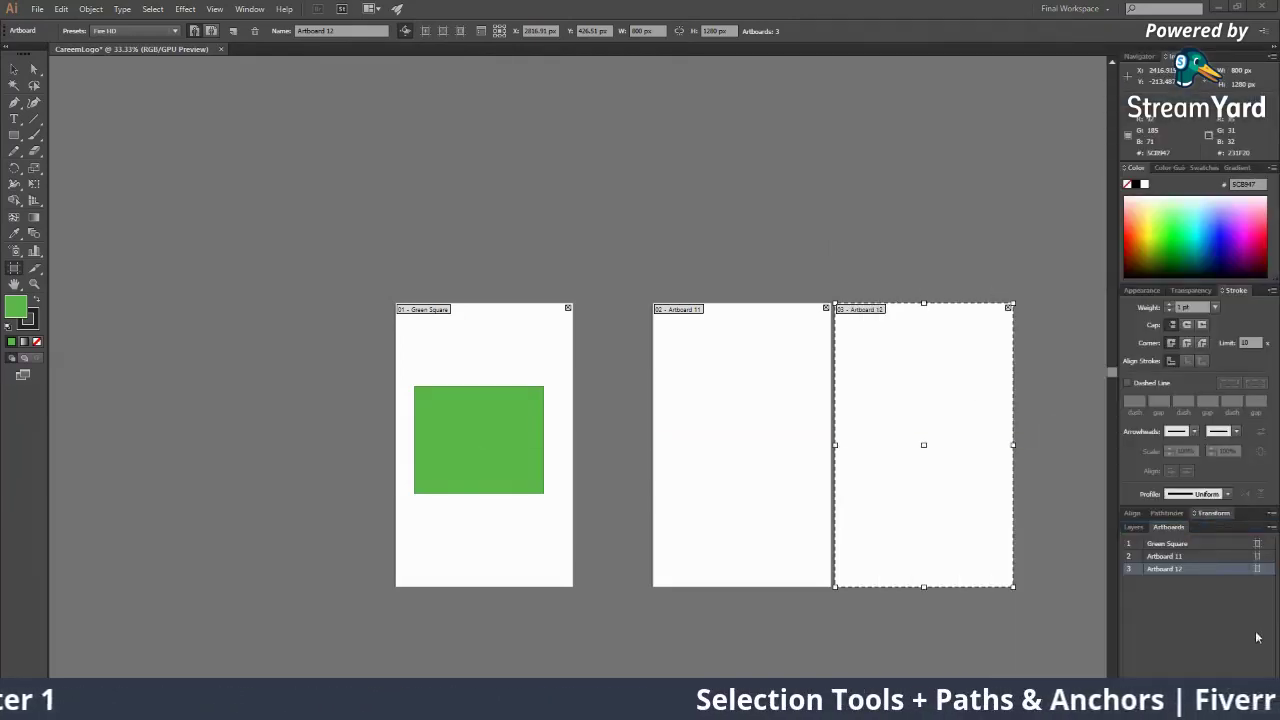
# Add Artboard 13, move it left of Green Square, then delete Artboards 13 and 12
pyautogui.click(1248, 690)
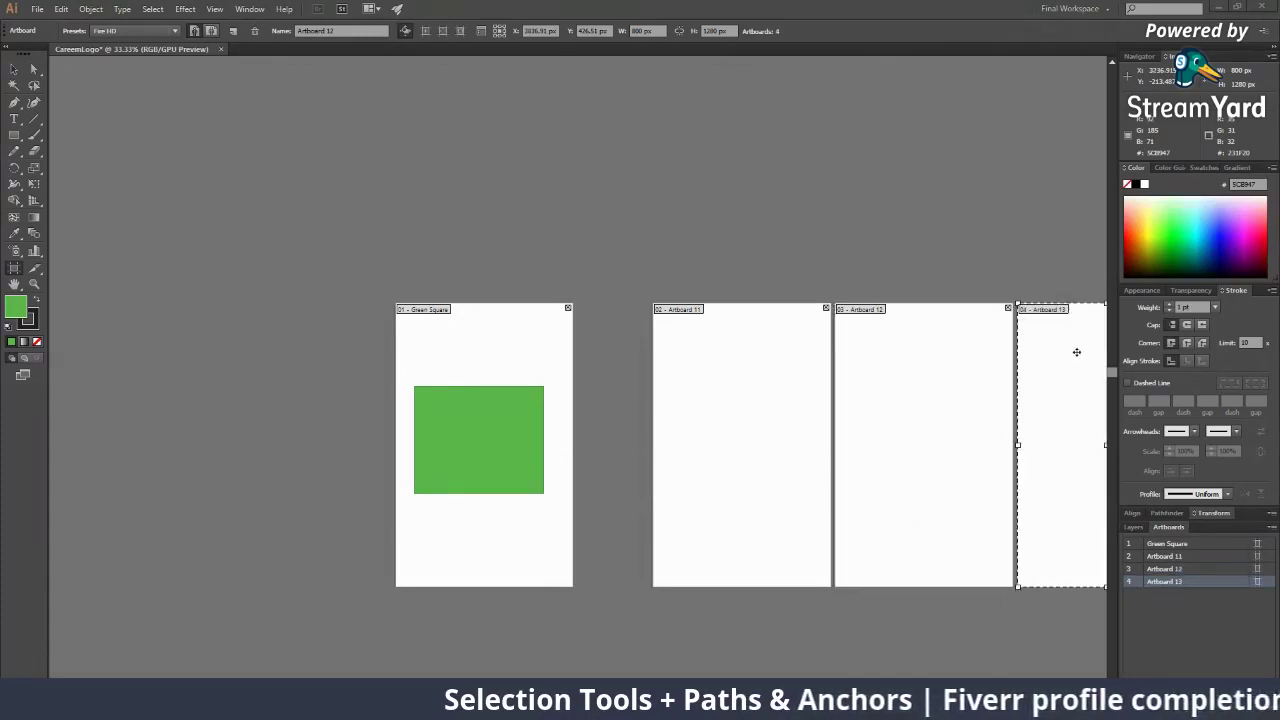
pyautogui.moveTo(1076, 352); pyautogui.dragTo(250, 360)
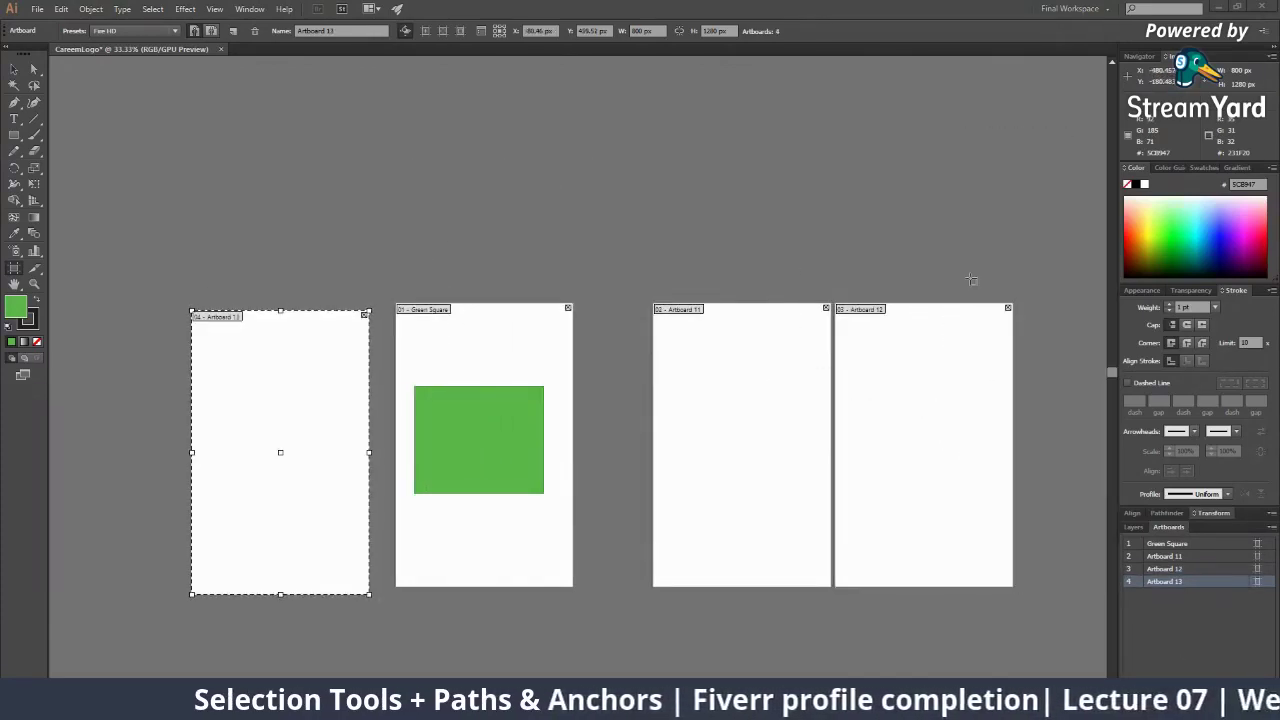
pyautogui.press('Delete')
pyautogui.click(943, 334)
pyautogui.press('Delete')
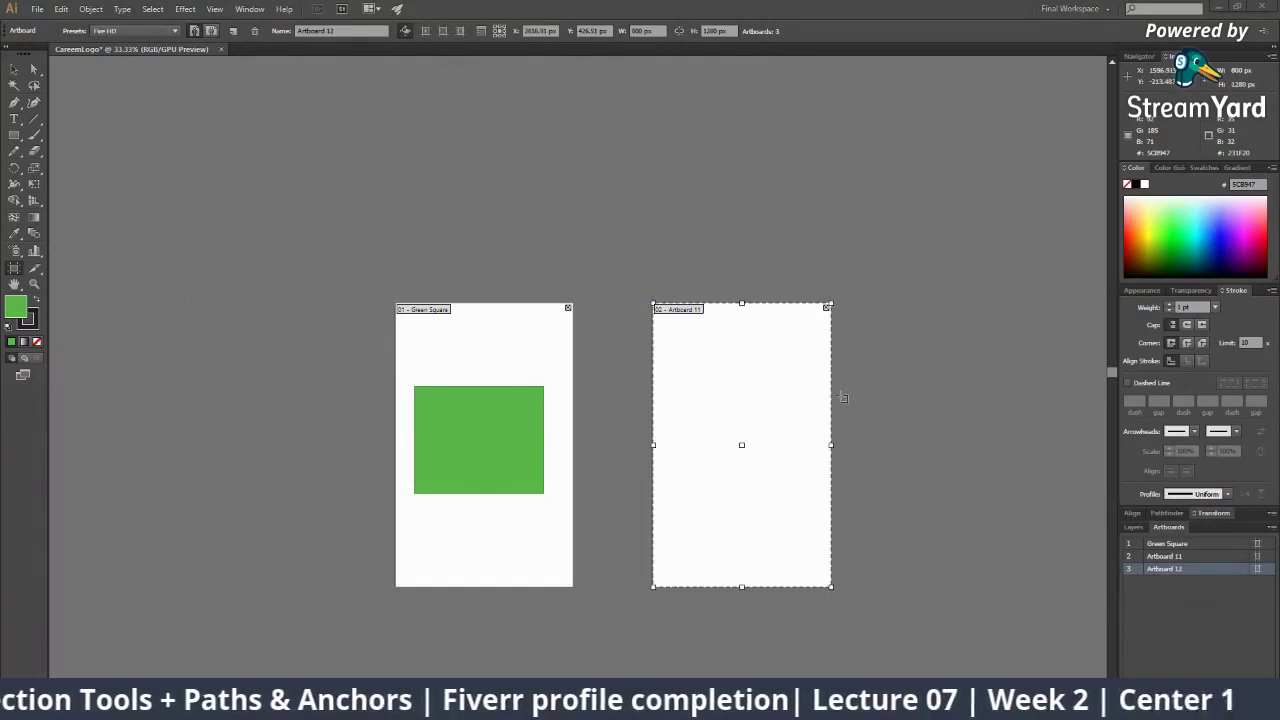
# Add Artboard 14 and another drawn artboard right of Artboard 11, deleting both
pyautogui.click(233, 31)
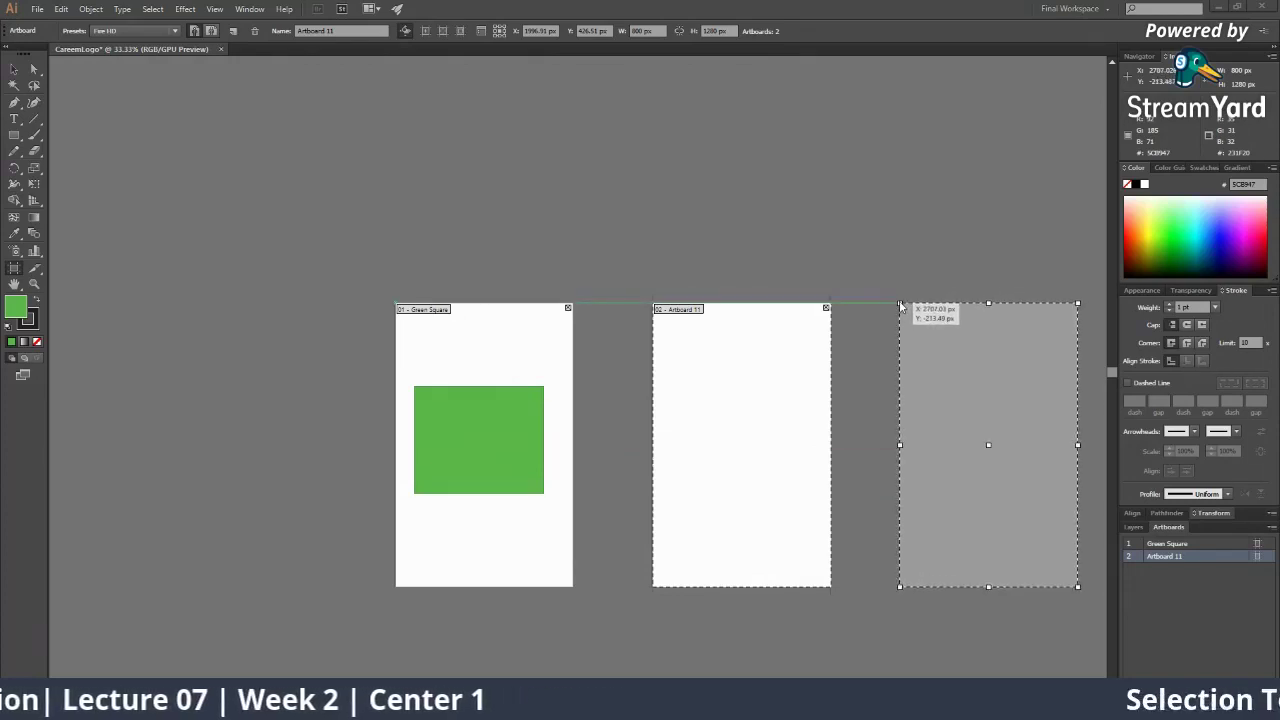
pyautogui.click(900, 304)
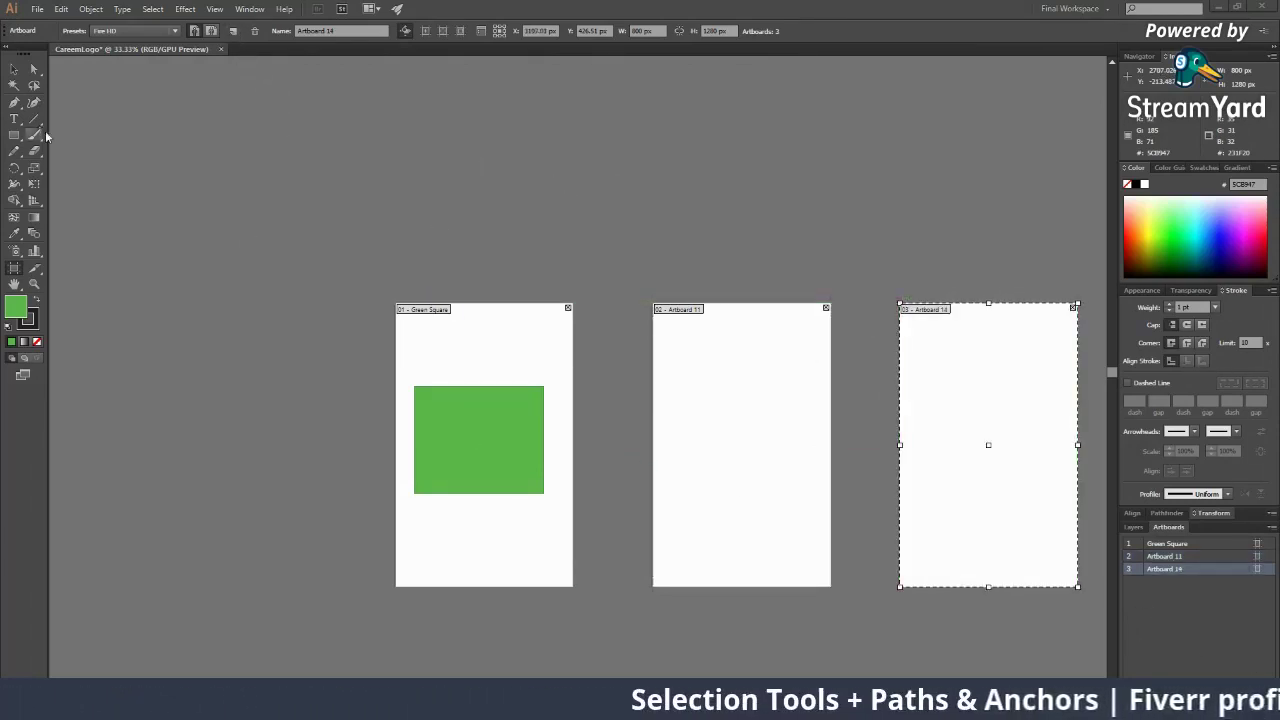
pyautogui.press('Delete')
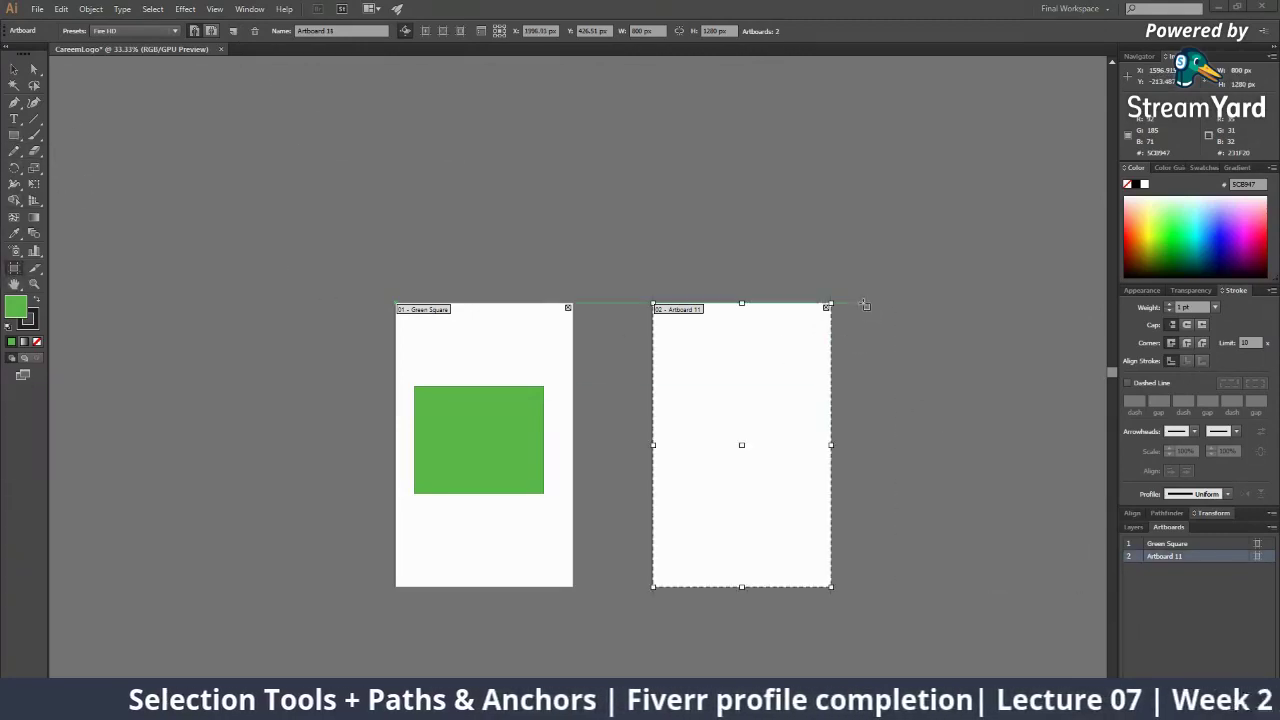
pyautogui.moveTo(865, 302); pyautogui.dragTo(1057, 587)
pyautogui.press('Delete')
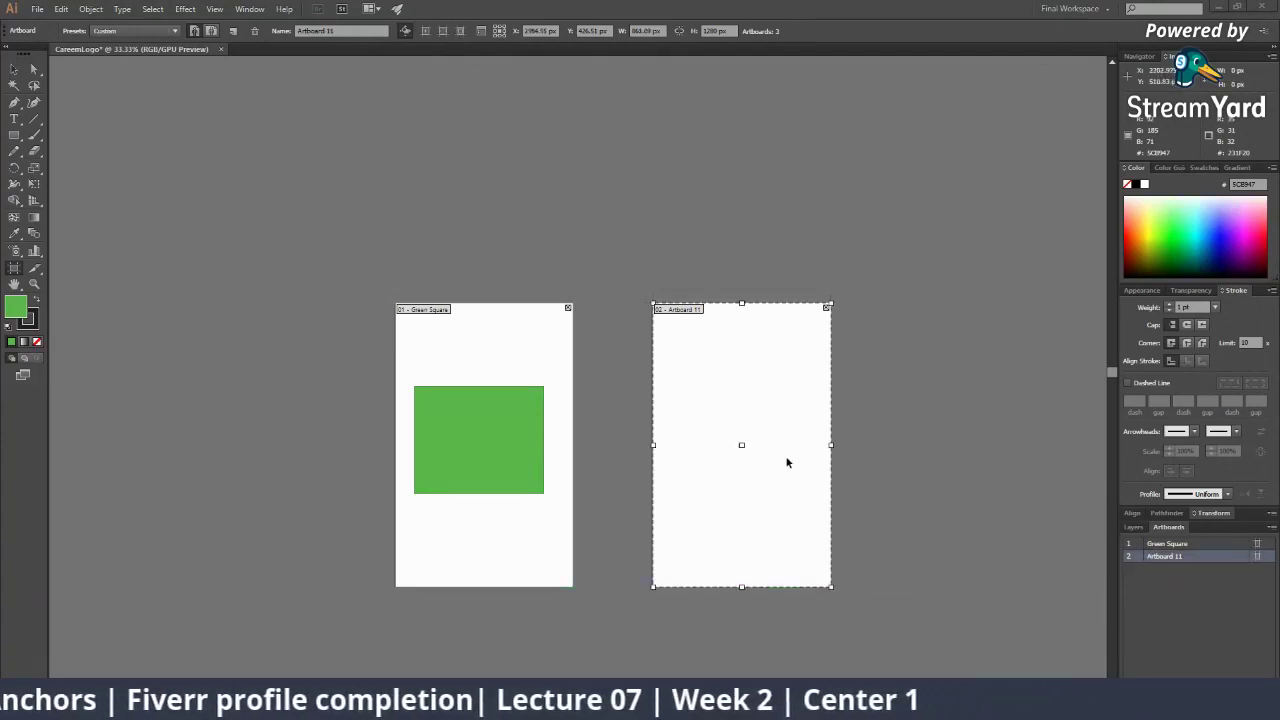
# Delete Artboard 11, leaving the remaining artboard named Green Square
pyautogui.click(14, 68)
pyautogui.click(15, 268)
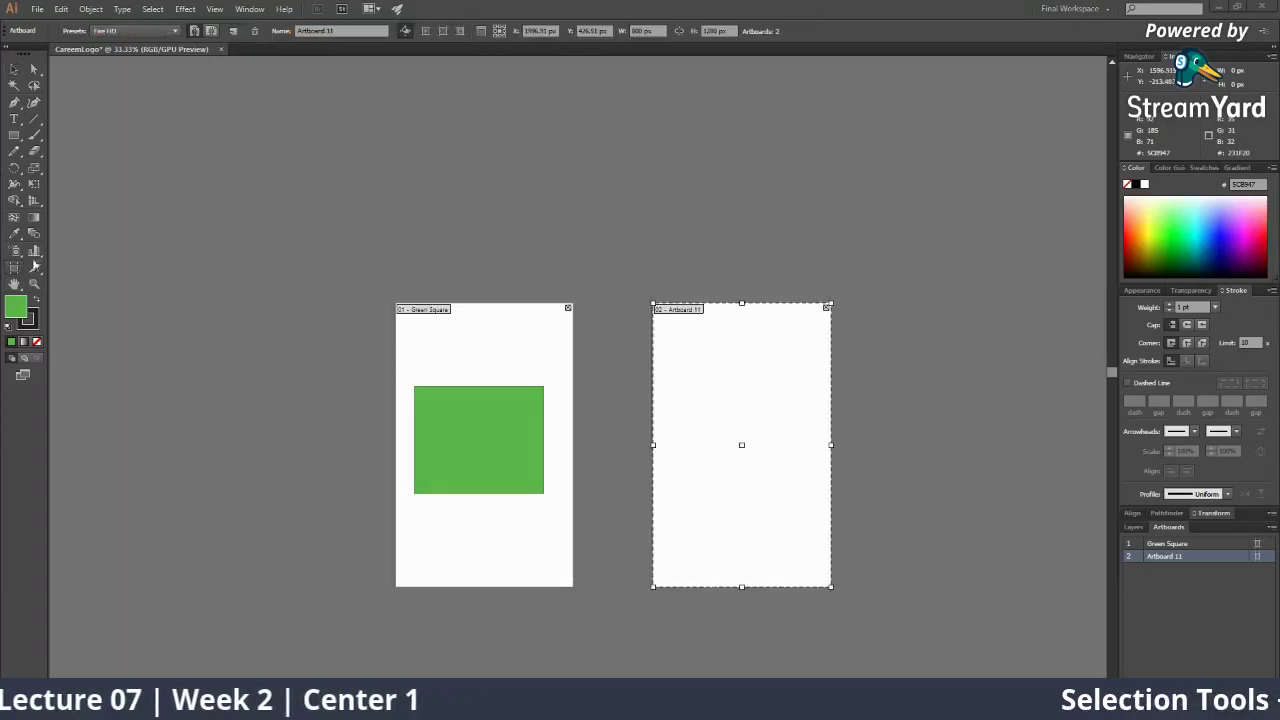
pyautogui.click(255, 33)
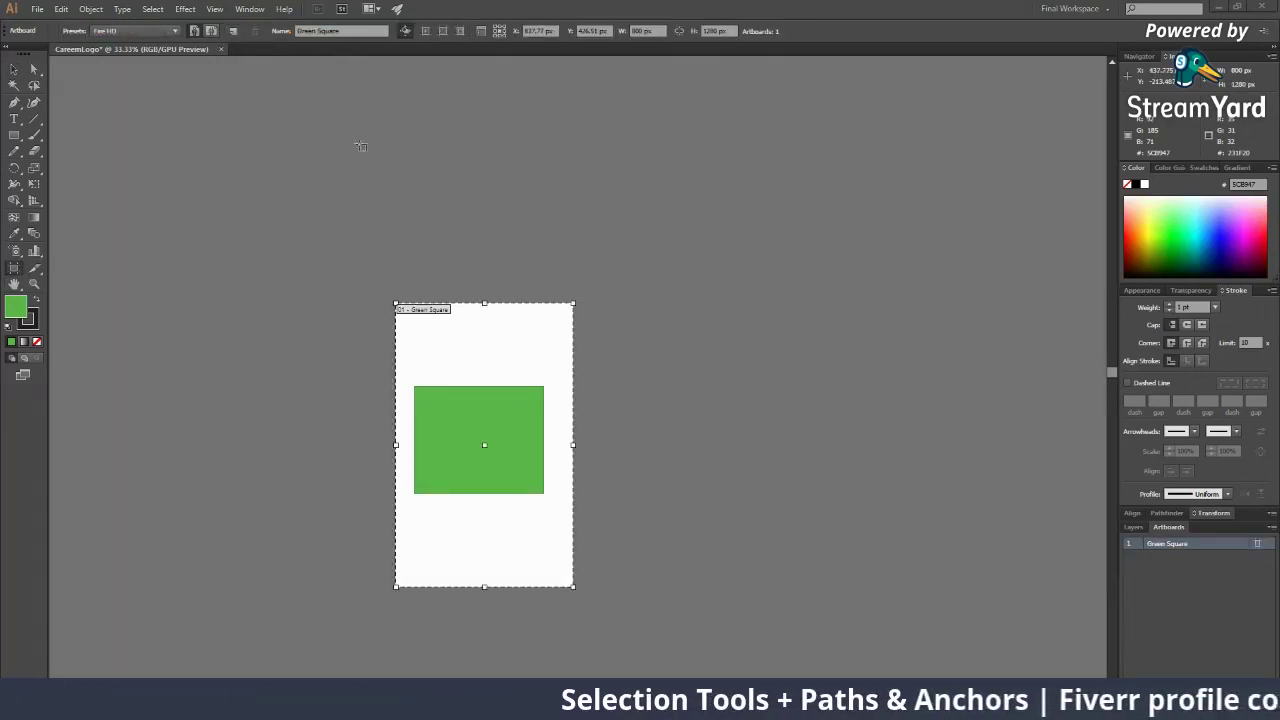
pyautogui.click(369, 30)
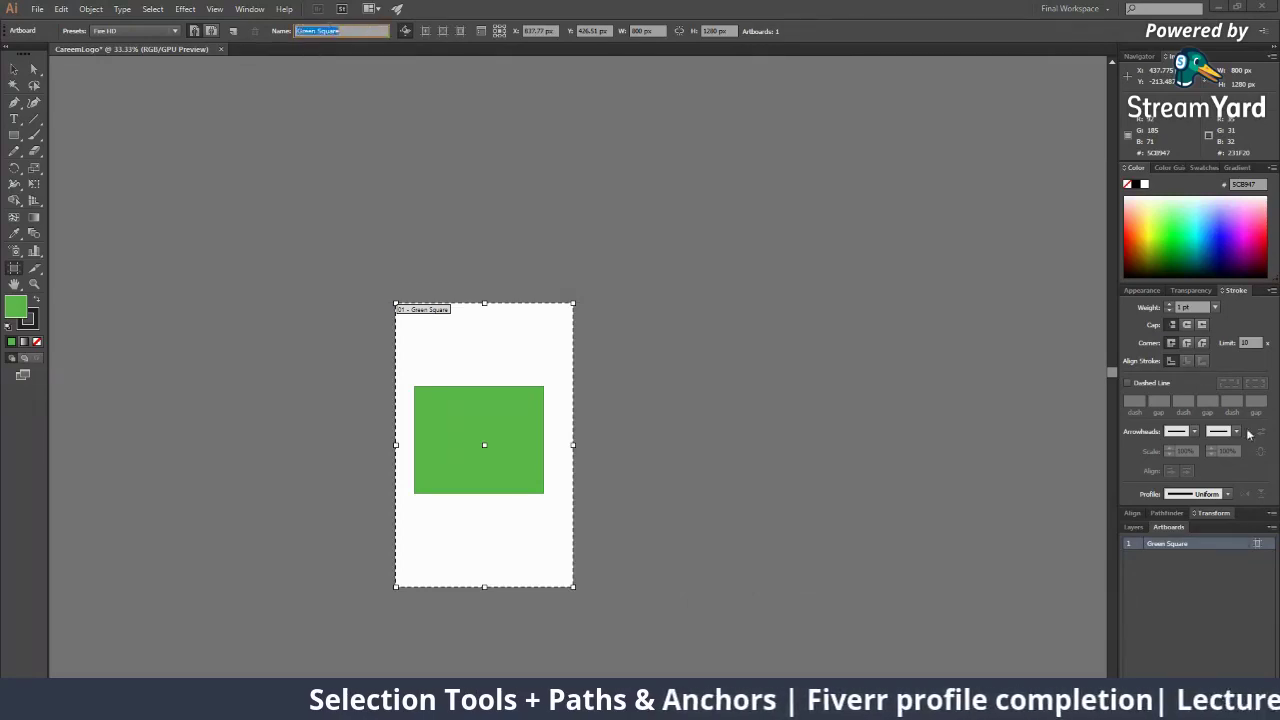
pyautogui.doubleClick(1176, 543)
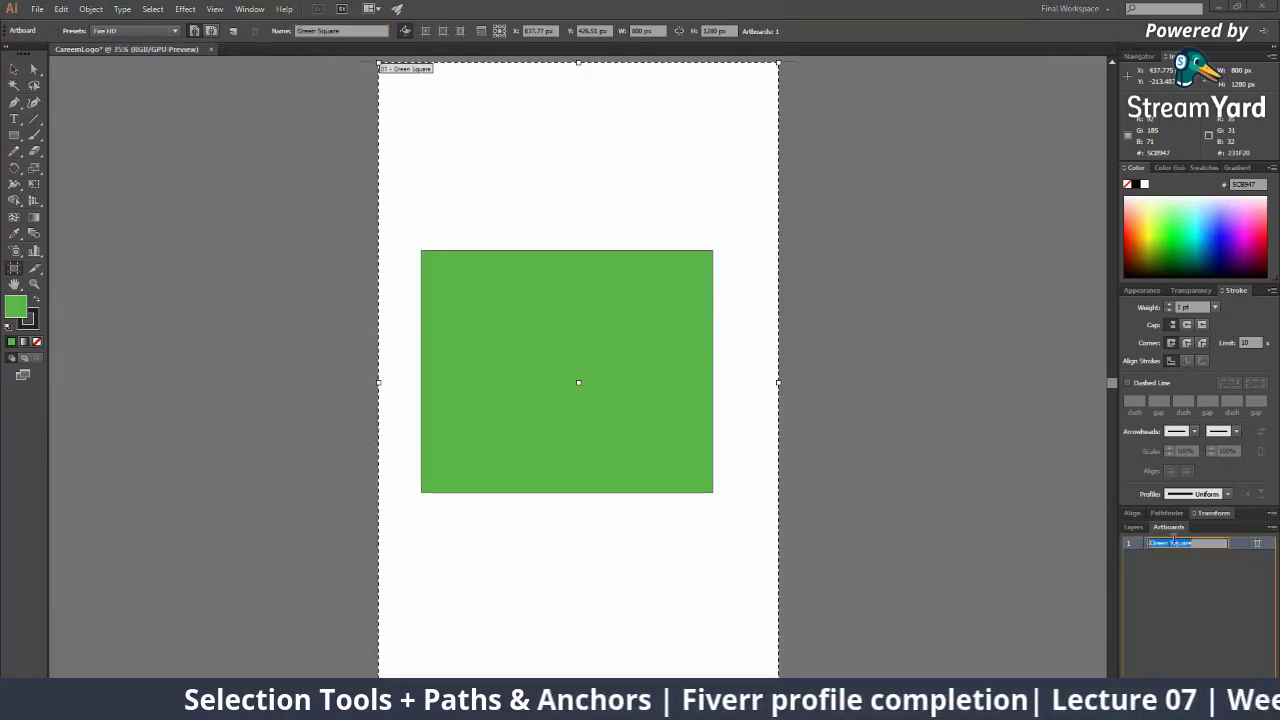
pyautogui.click(333, 30)
# Confirm the artboard name and zoom out to see more of the canvas
pyautogui.scroll(6, 371, 91)
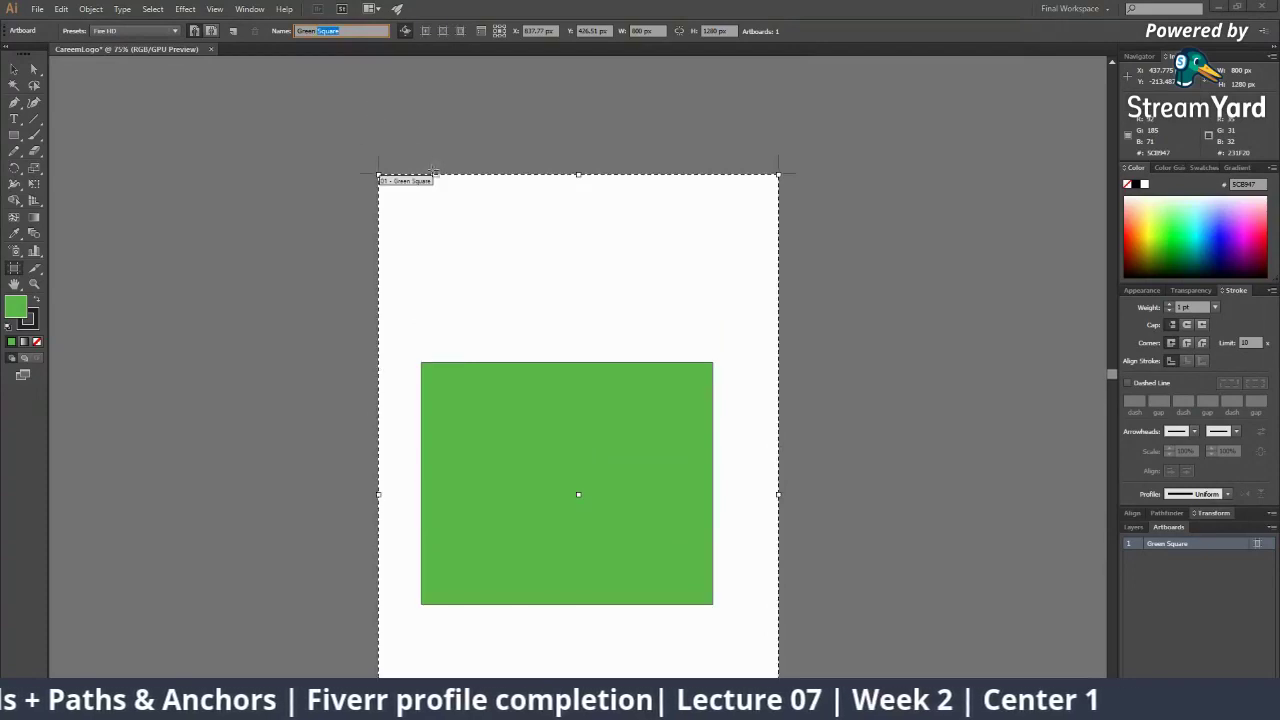
pyautogui.click(407, 182)
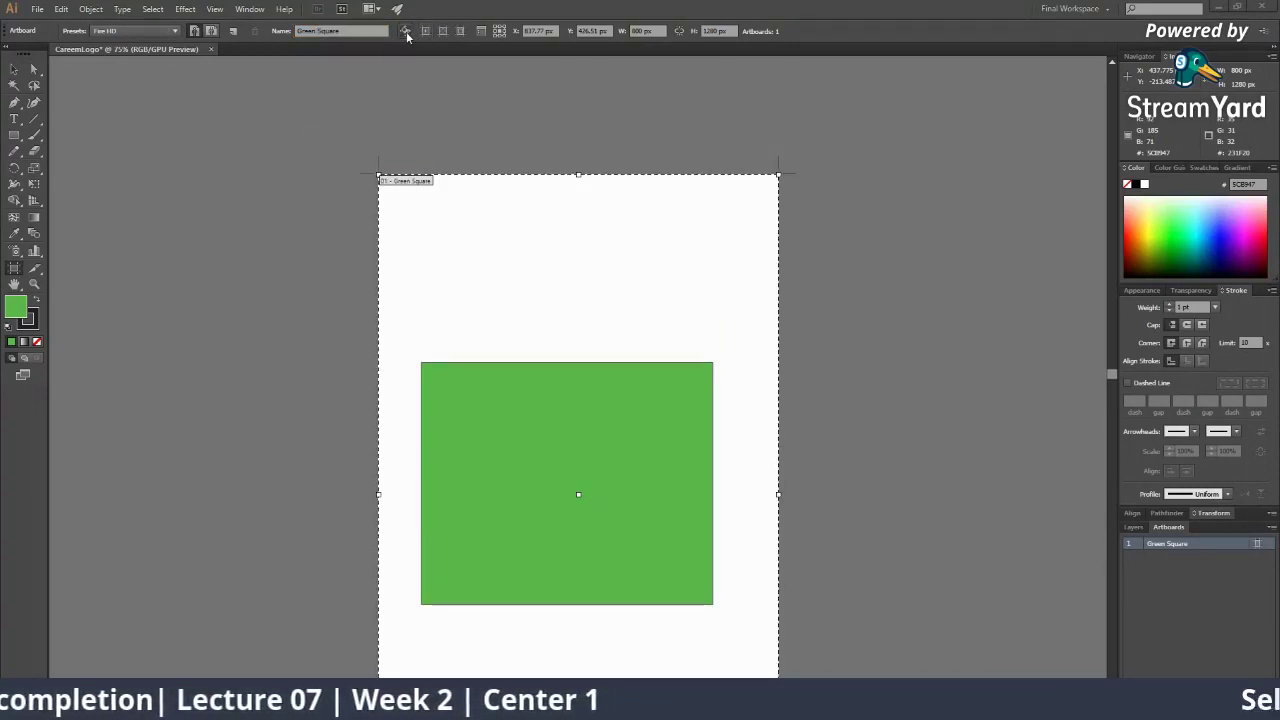
pyautogui.press('z')
pyautogui.keyDown('alt'); pyautogui.click(583, 330); pyautogui.keyUp('alt')
pyautogui.keyDown('alt'); pyautogui.click(583, 330); pyautogui.keyUp('alt')
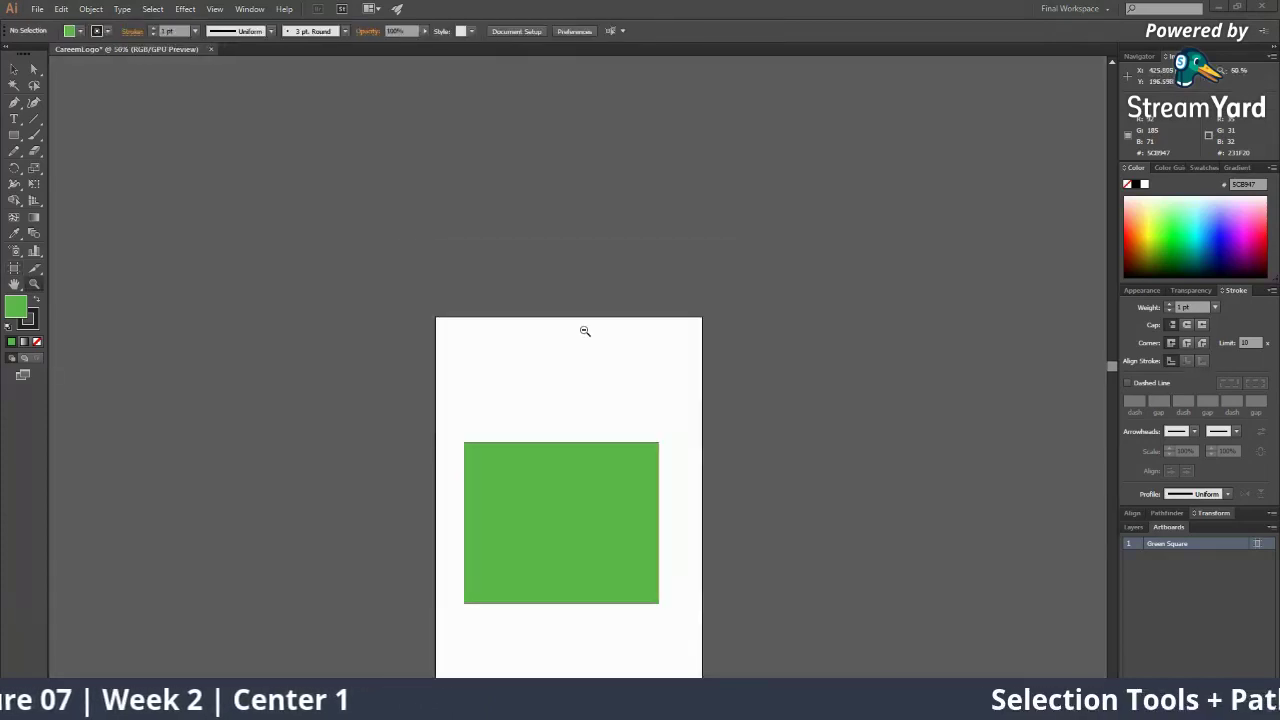
pyautogui.moveTo(583, 330); pyautogui.dragTo(552, 231)
pyautogui.hotkey('ctrl', '-')
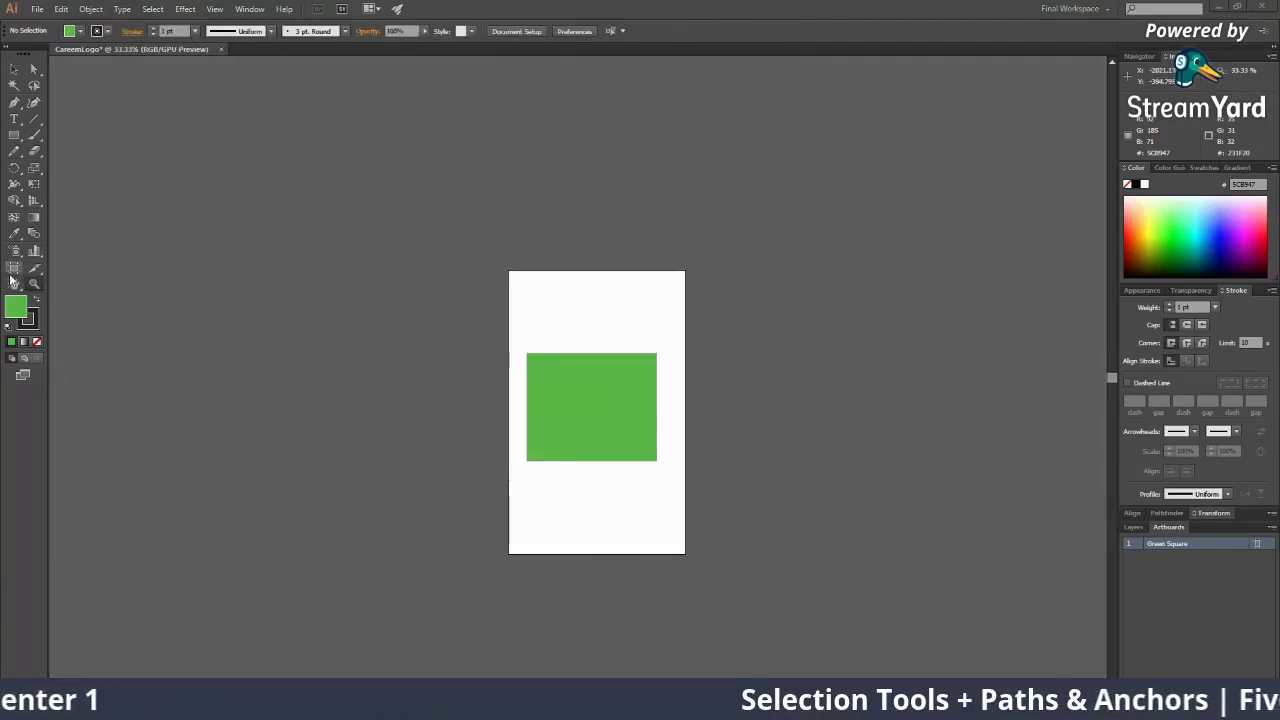
# Drag the Green Square artboard to the right, off the green rectangle
pyautogui.hotkey('shift', 'o')
pyautogui.moveTo(543, 363); pyautogui.dragTo(351, 357)
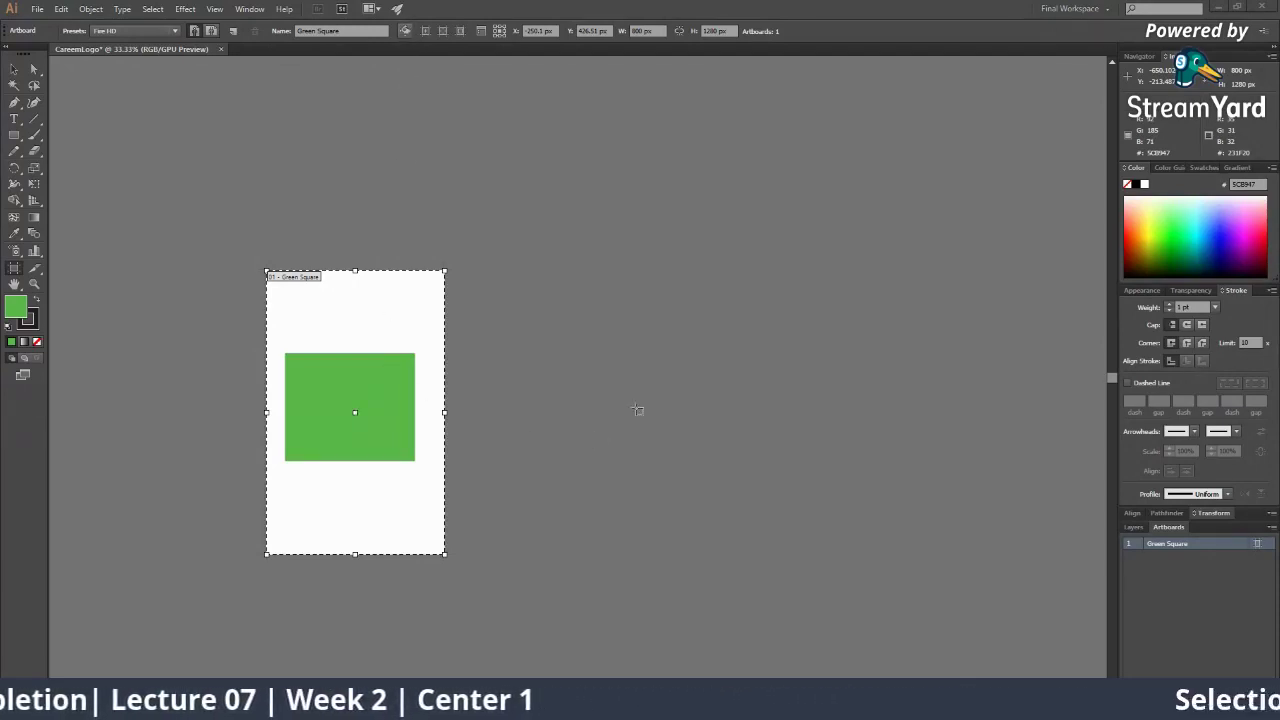
pyautogui.moveTo(390, 323); pyautogui.dragTo(607, 323)
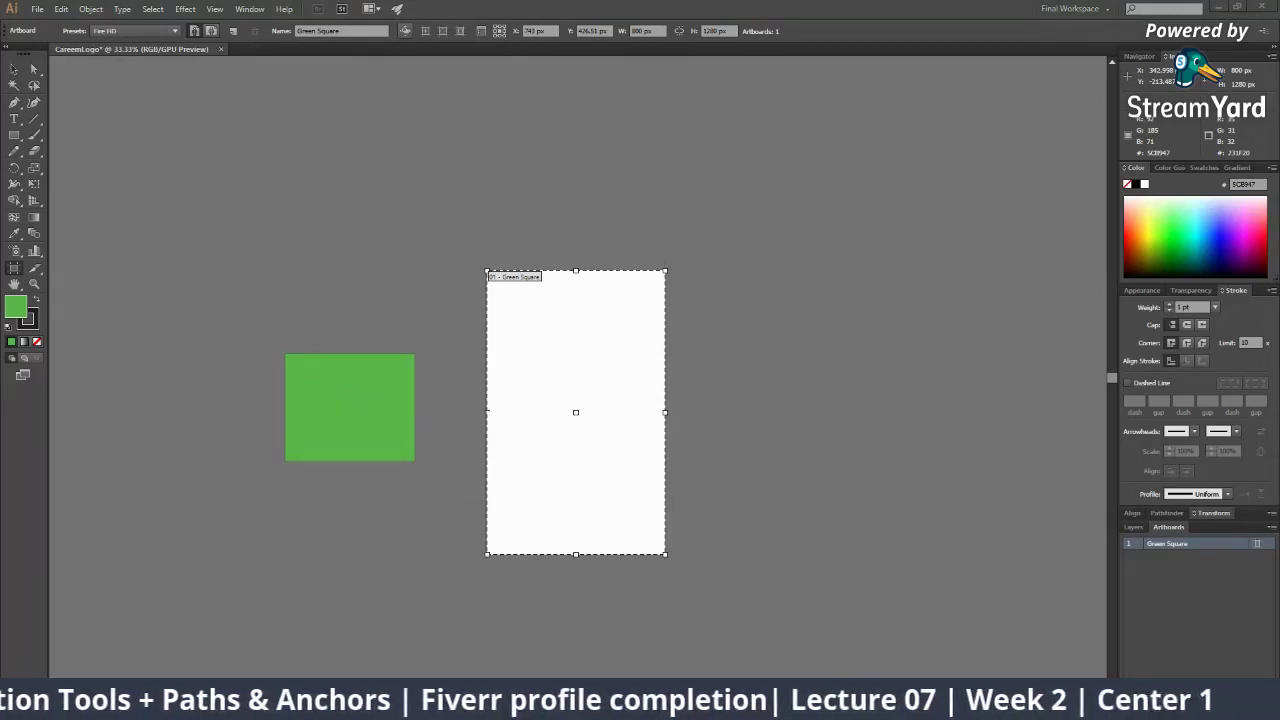
pyautogui.hotkey('alt', 'Tab')
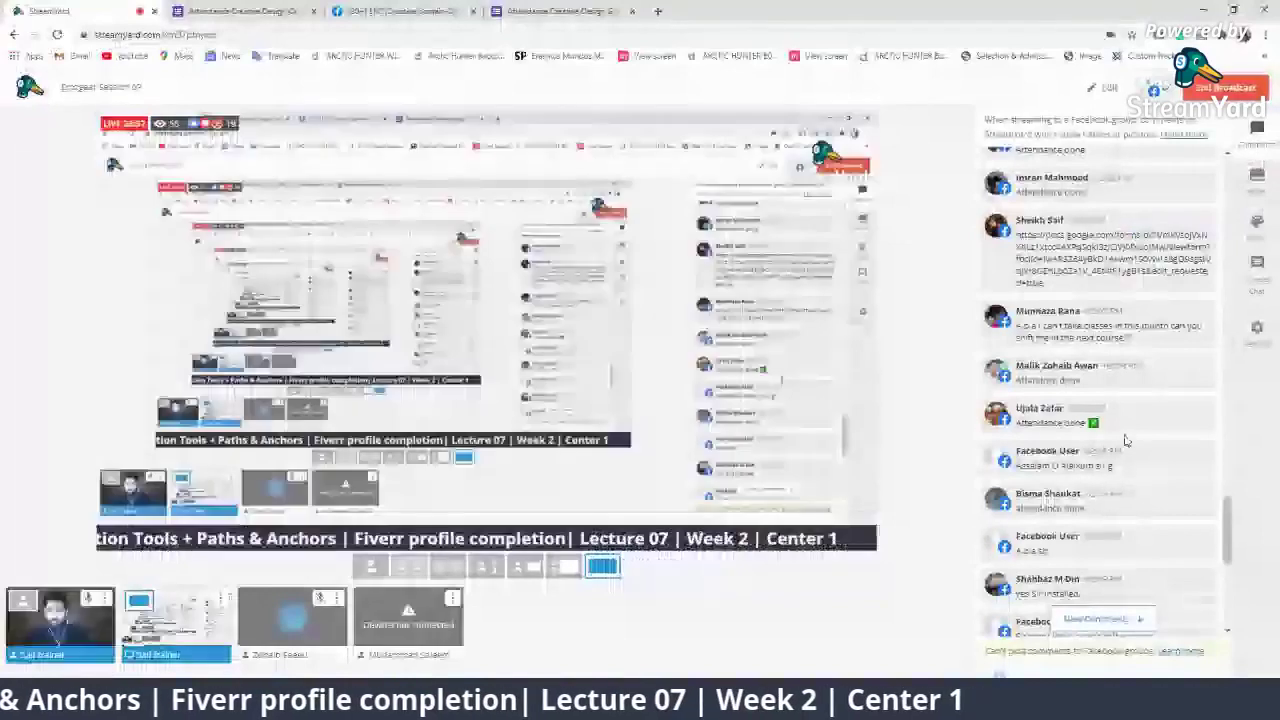
# Feature and then hide several viewer comments in StreamYard, then return to Illustrator
pyautogui.scroll(-7, 1125, 443)
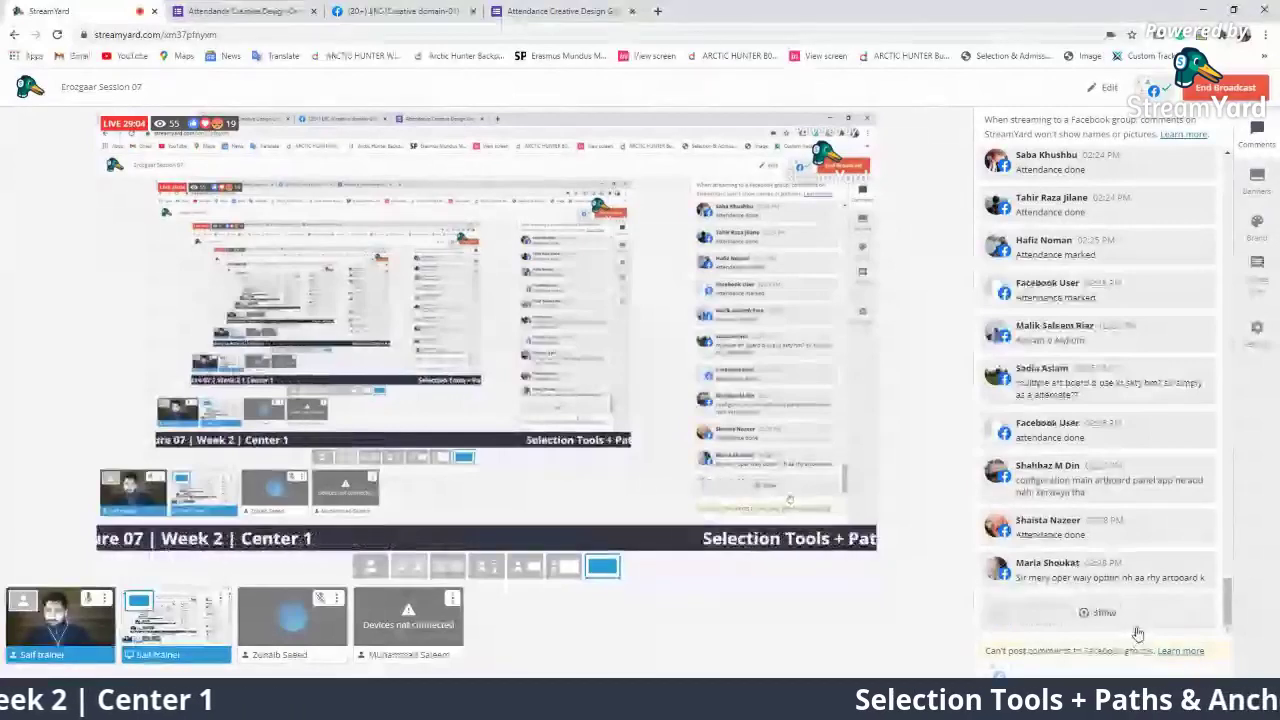
pyautogui.click(1096, 480)
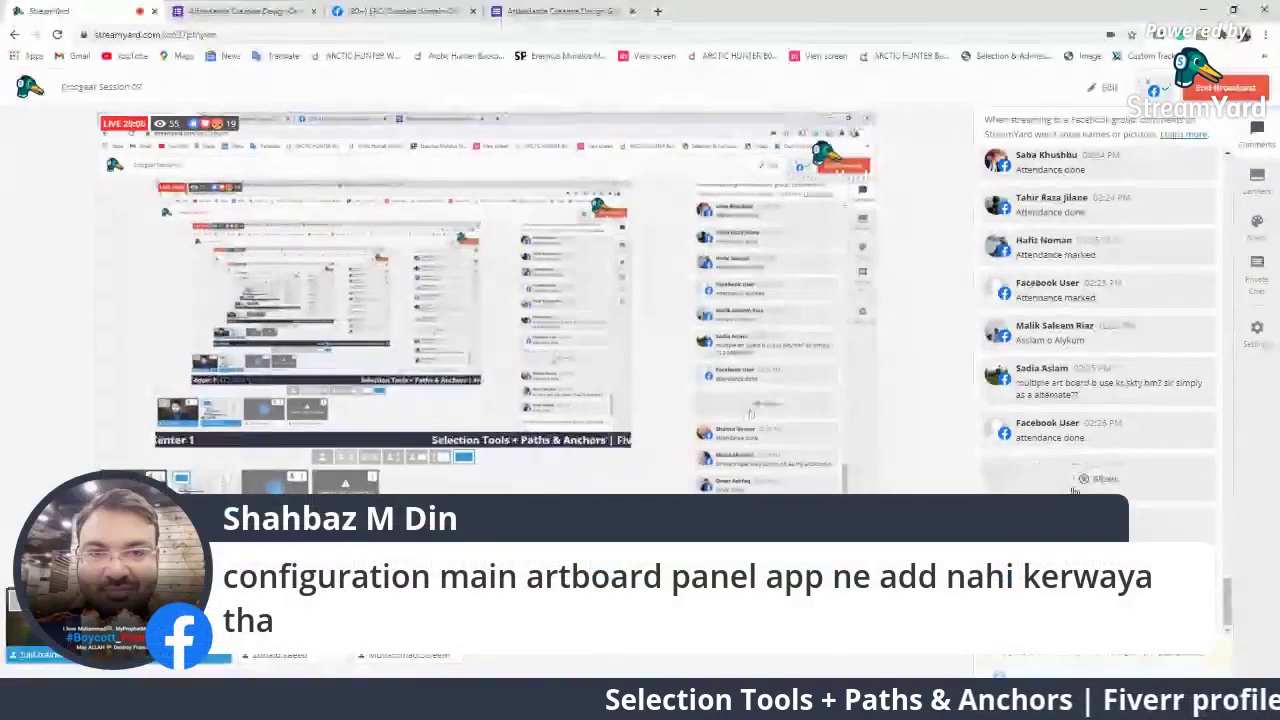
pyautogui.click(1096, 480)
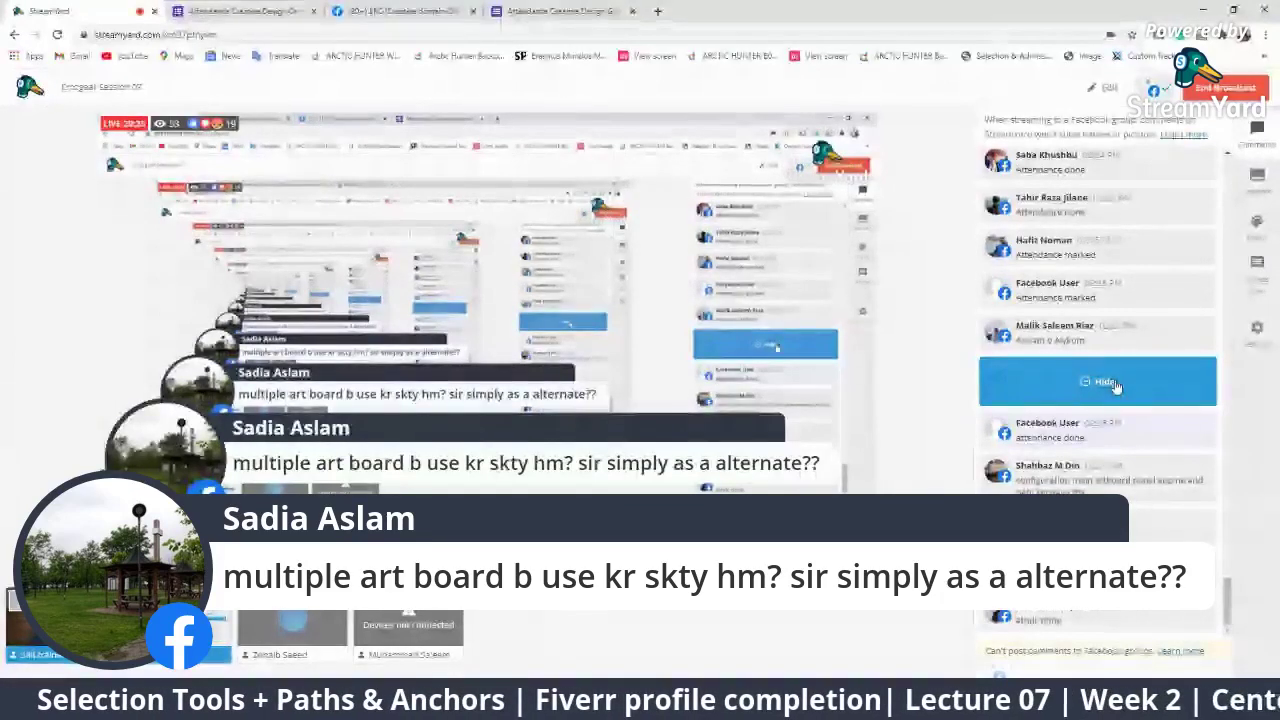
pyautogui.click(1112, 430)
pyautogui.click(1140, 615)
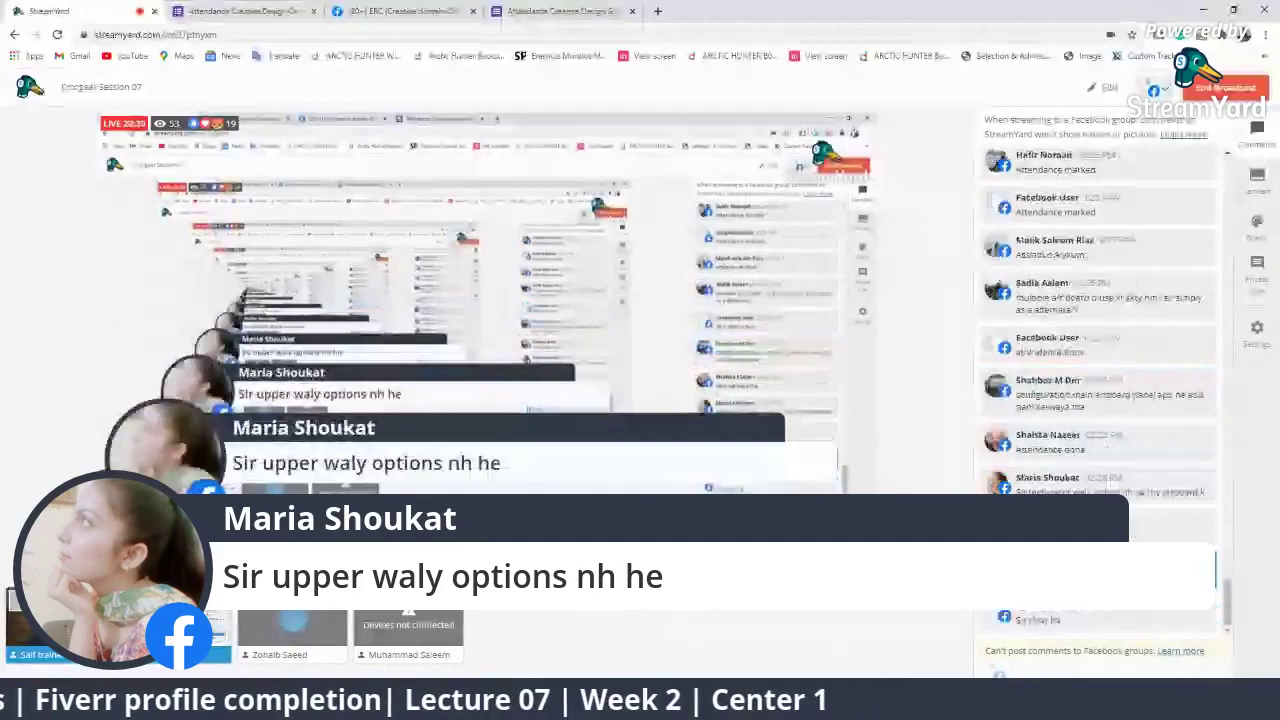
pyautogui.click(1098, 570)
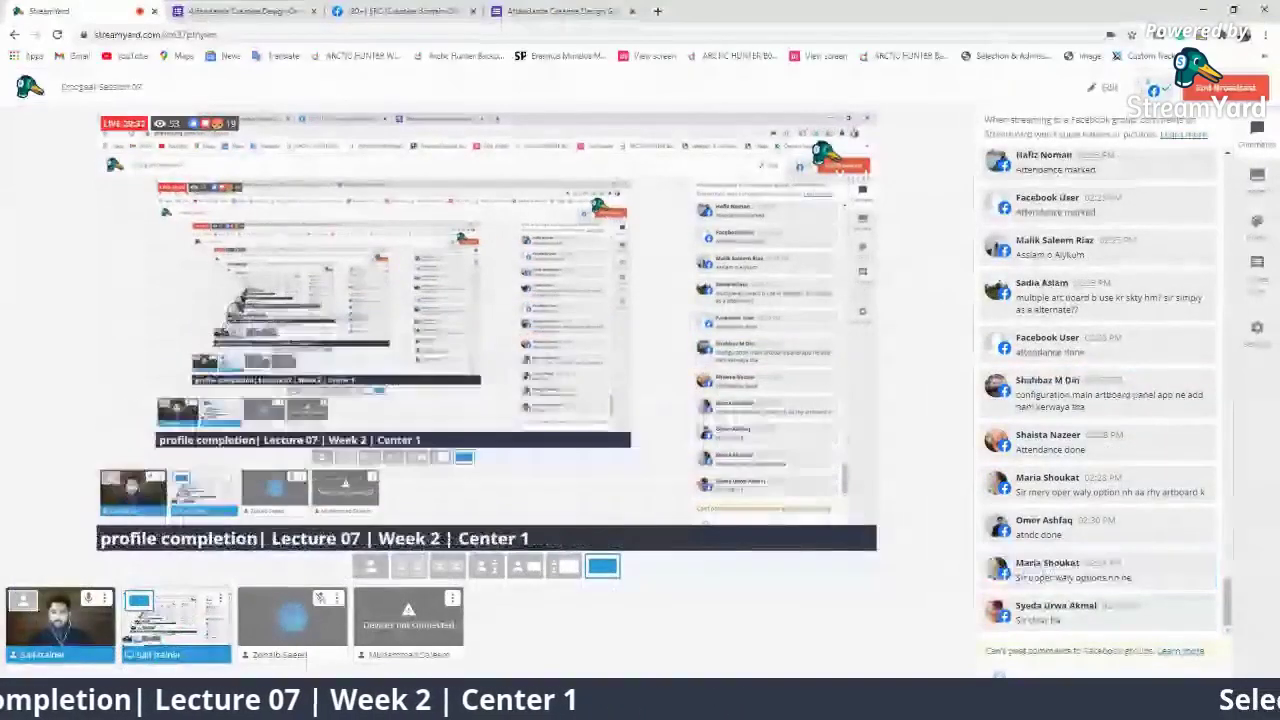
pyautogui.hotkey('alt', 'Tab')
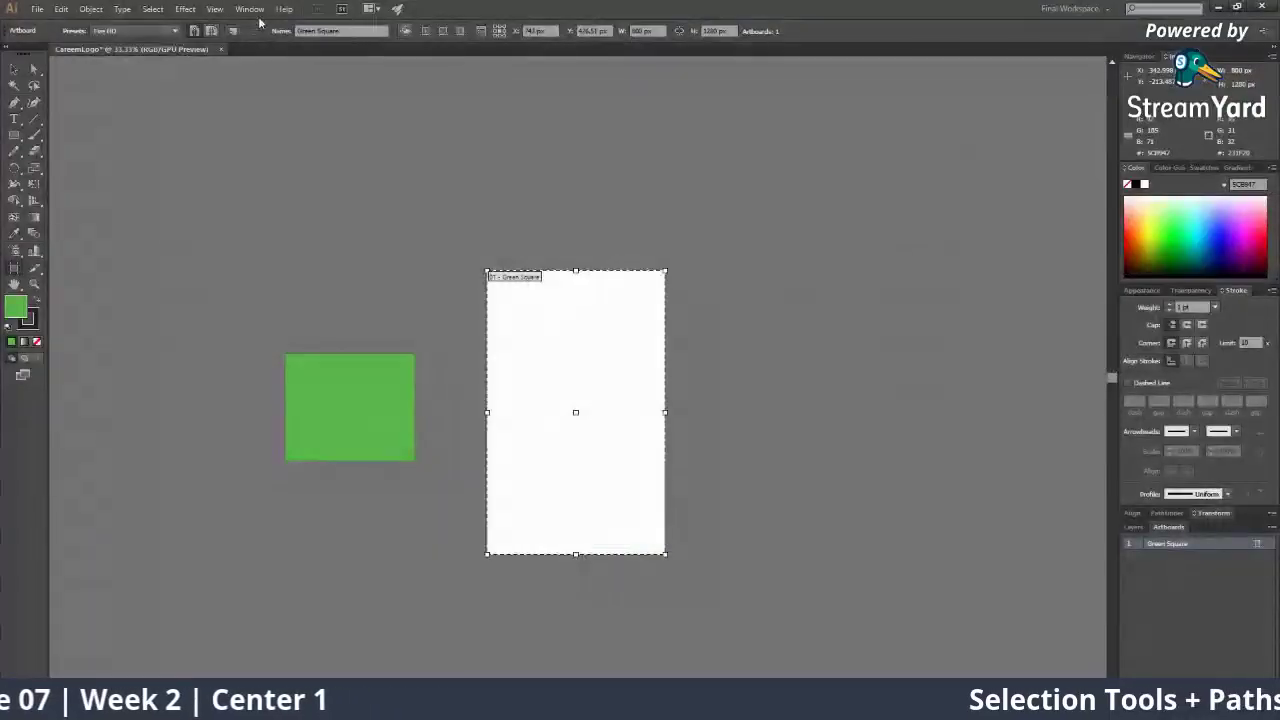
pyautogui.click(258, 10)
pyautogui.click(280, 92)
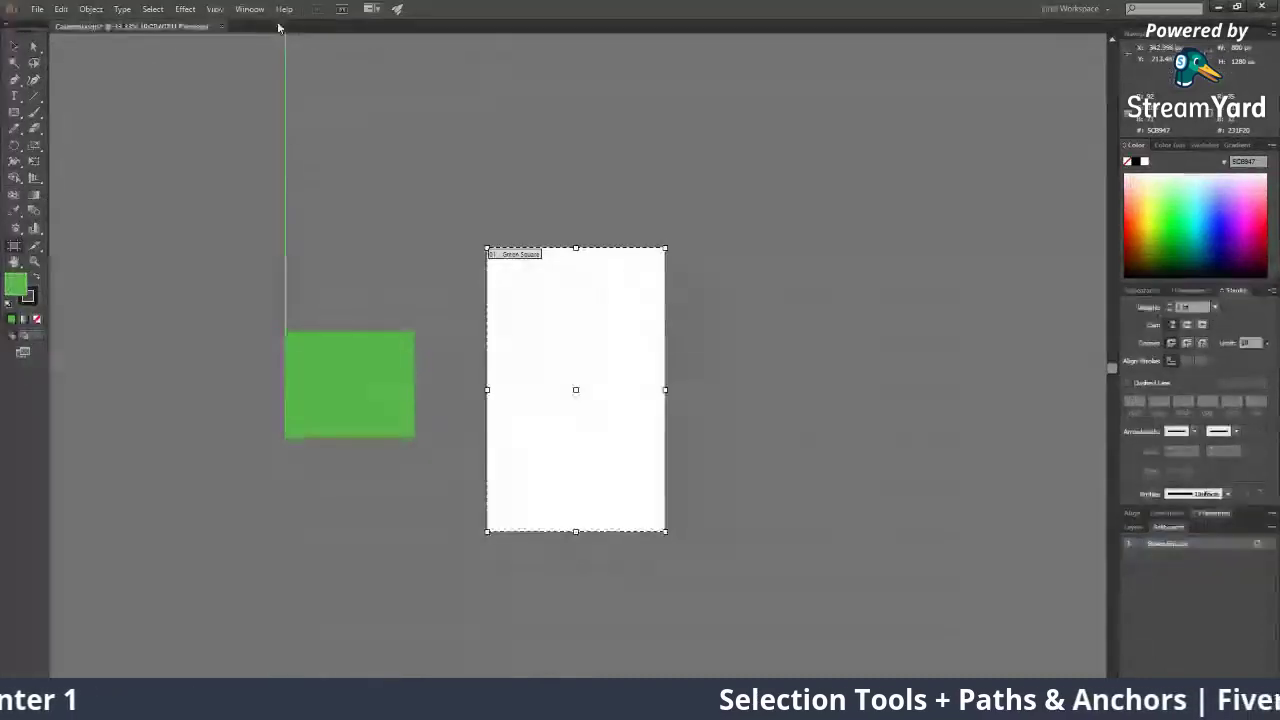
pyautogui.click(251, 10)
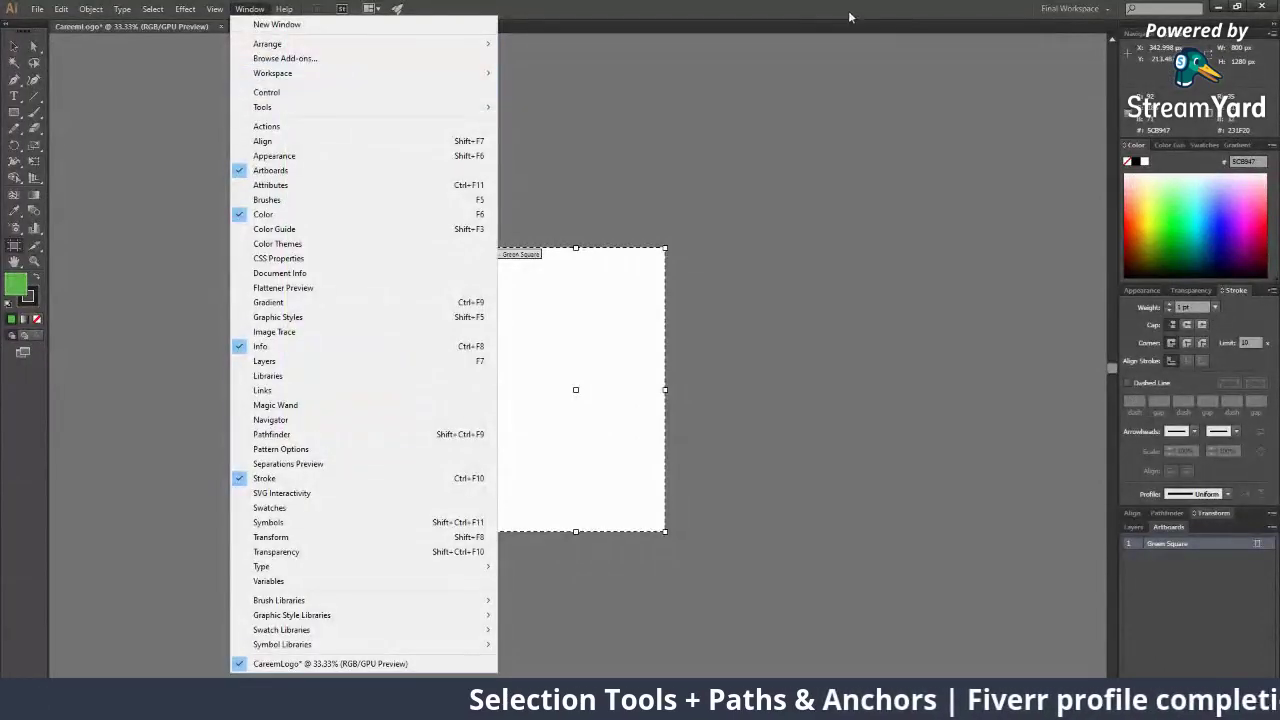
pyautogui.click(323, 92)
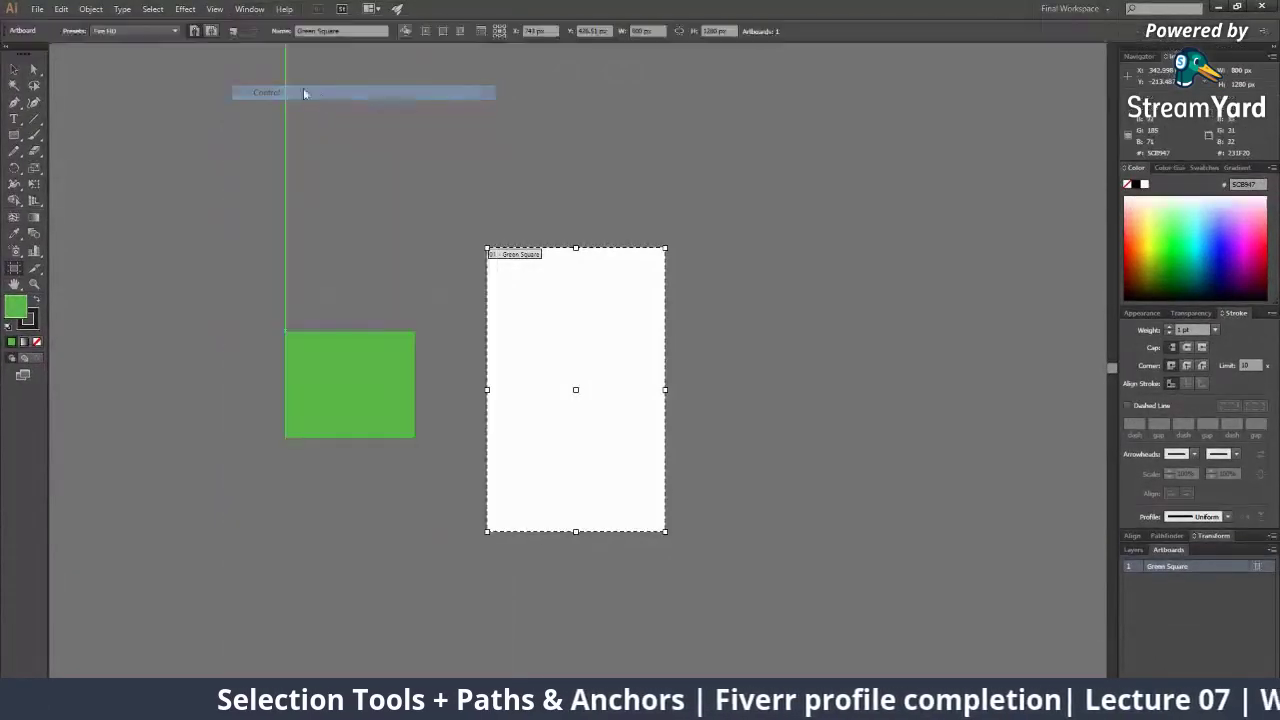
pyautogui.click(250, 9)
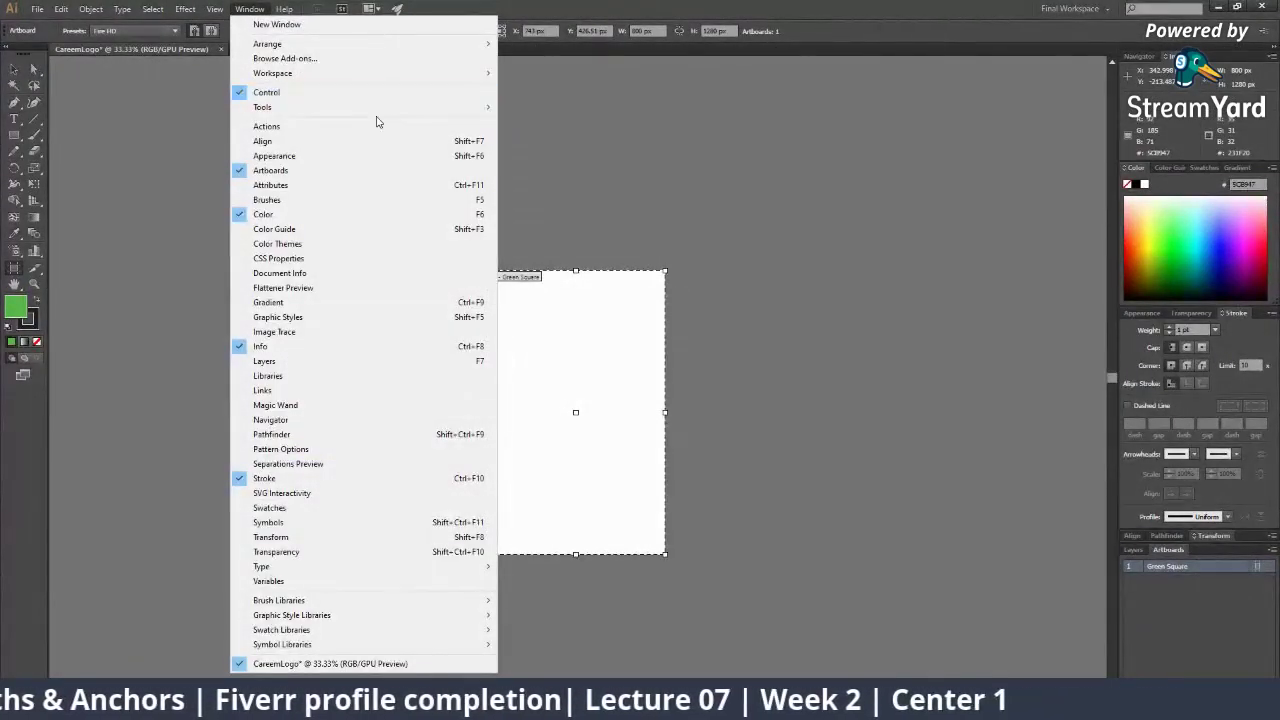
pyautogui.click(768, 234)
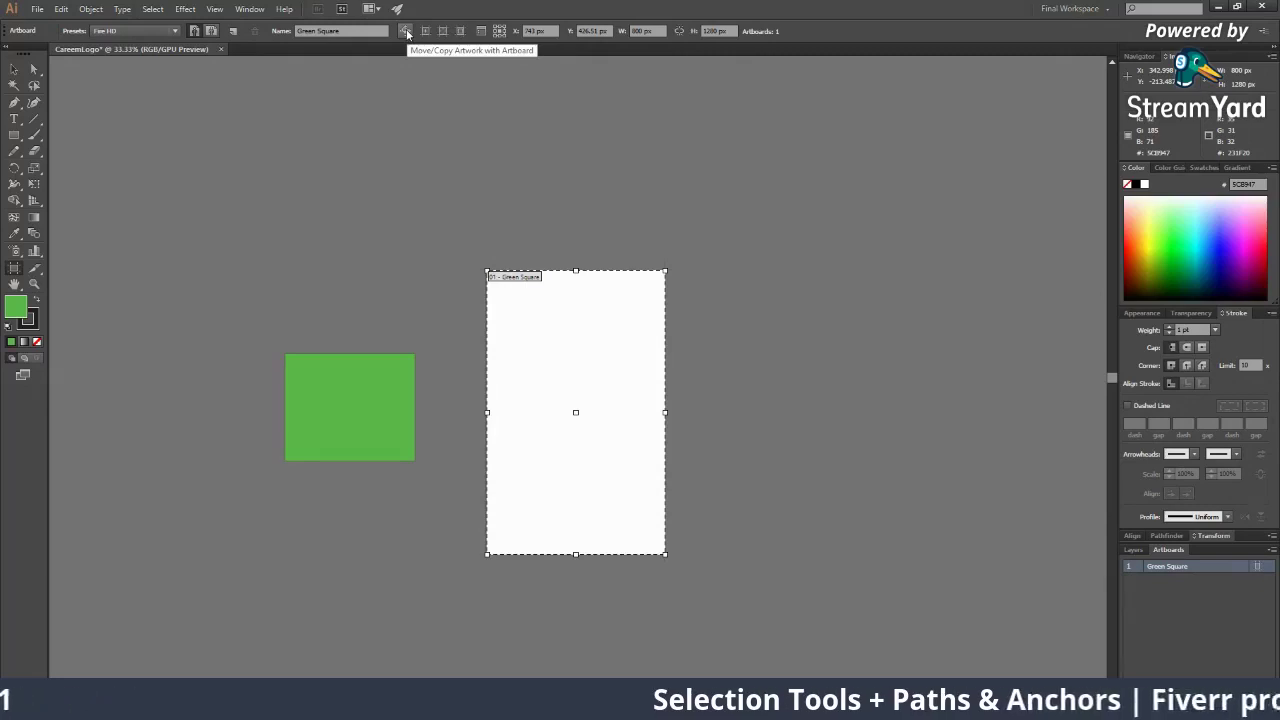
pyautogui.click(14, 68)
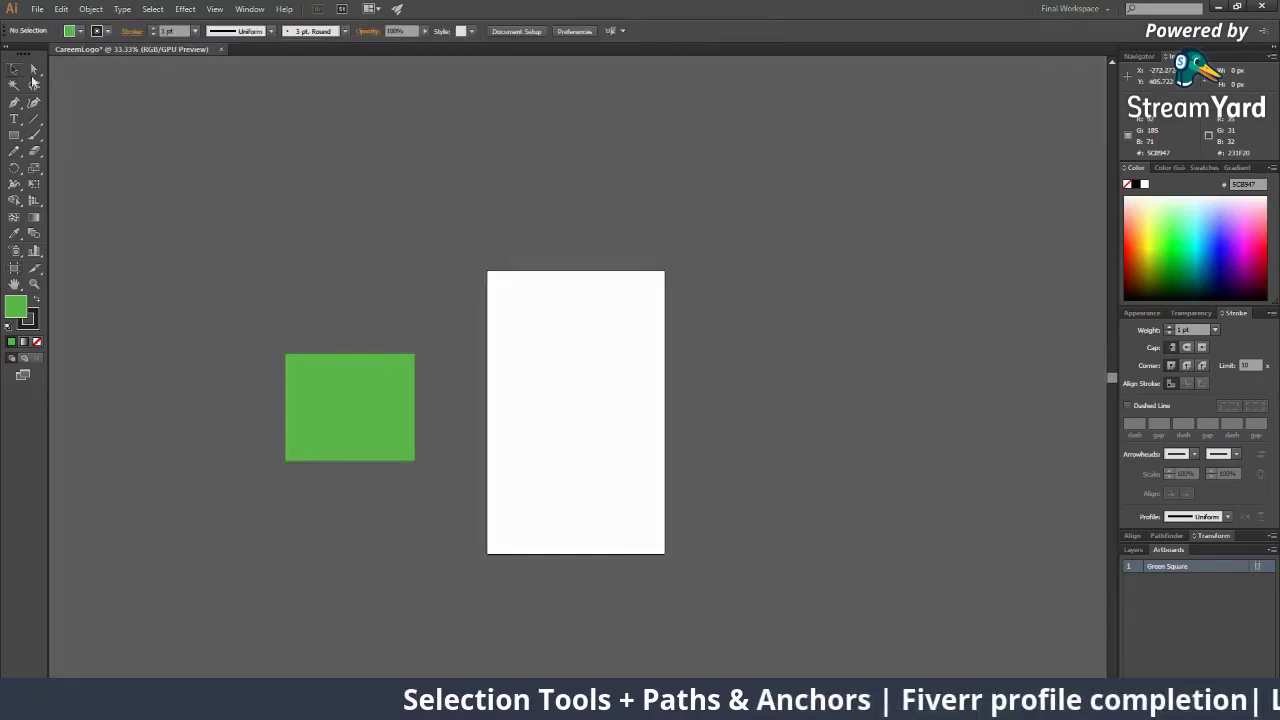
# Move the green square onto the artboard's centre; try moving the artboard, then undo
pyautogui.moveTo(380, 369); pyautogui.dragTo(605, 368)
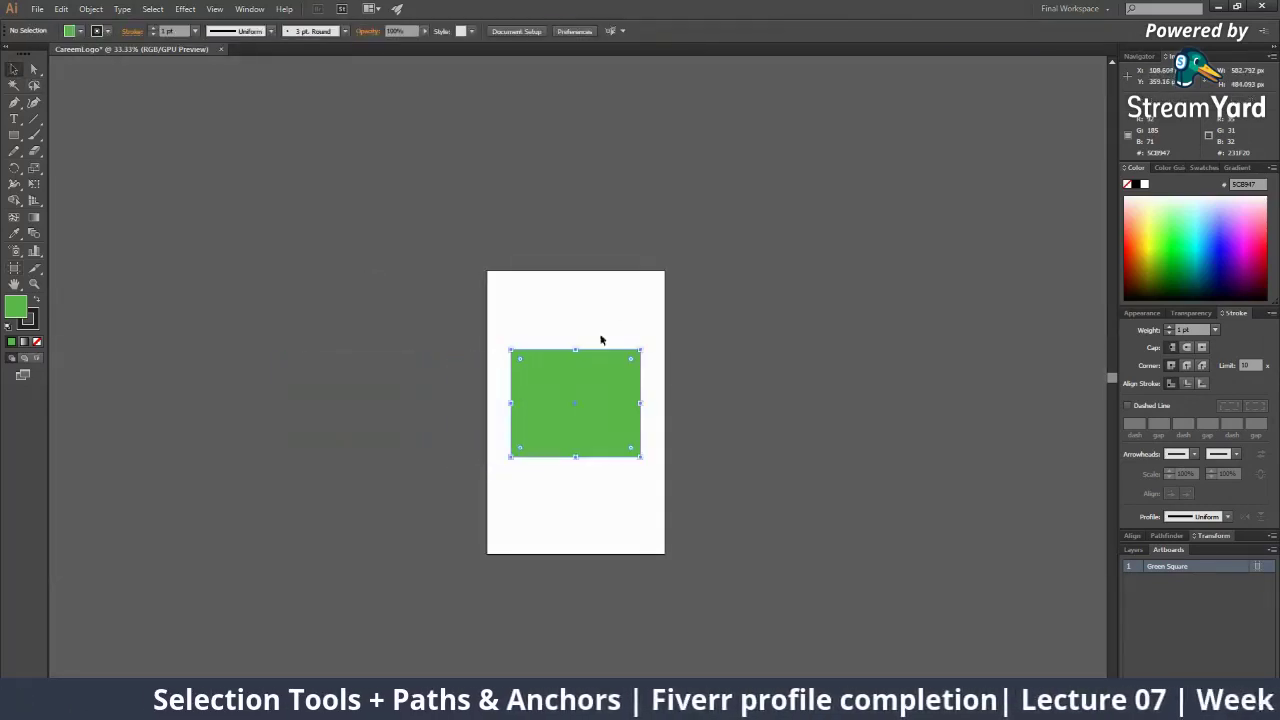
pyautogui.click(514, 316)
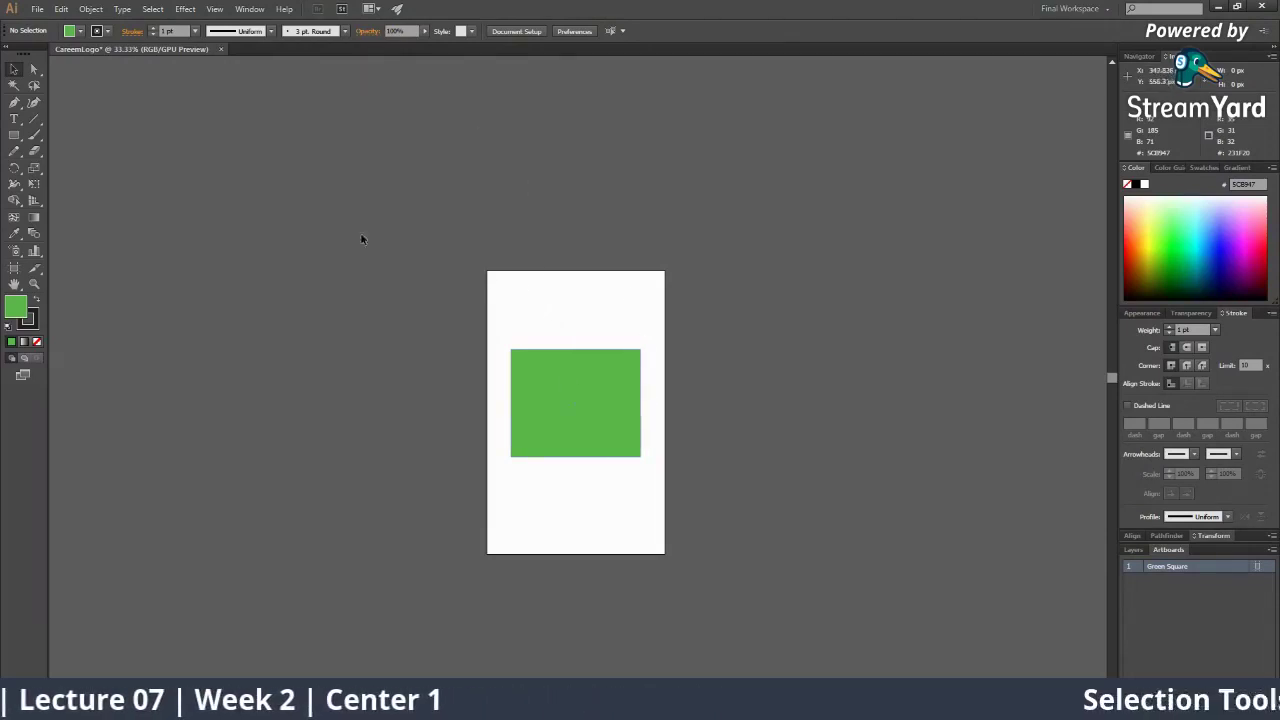
pyautogui.click(14, 268)
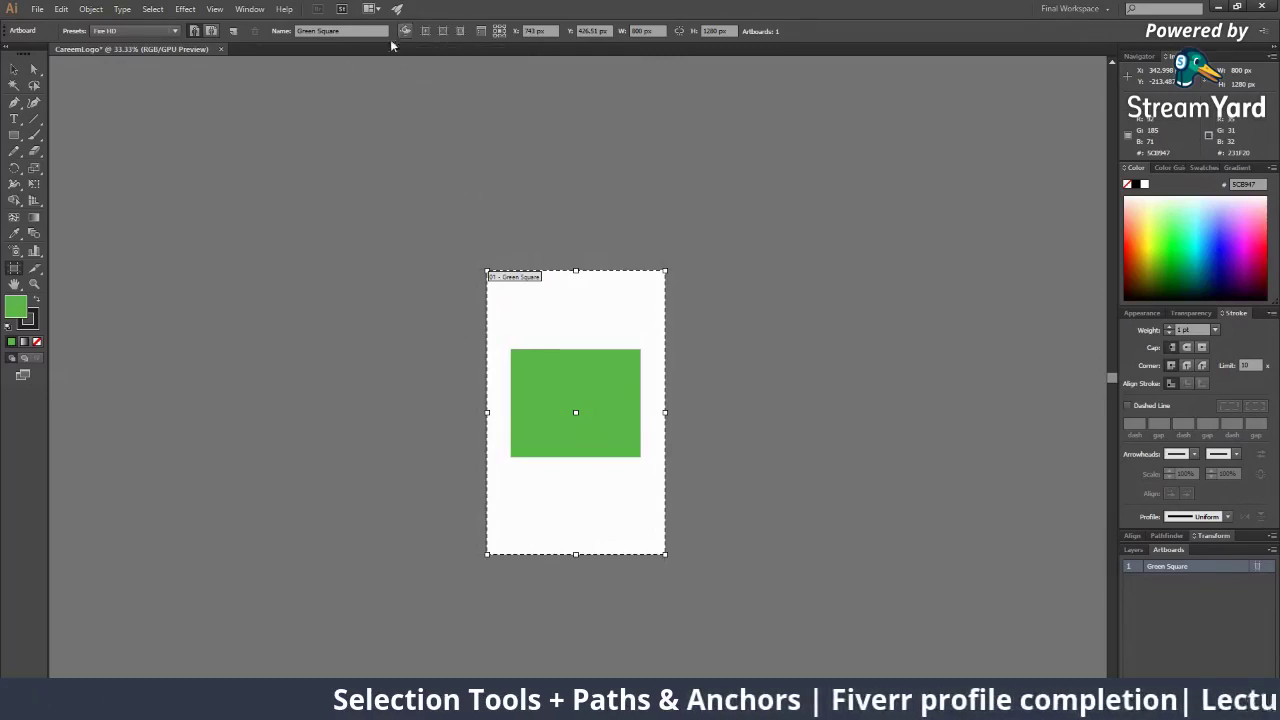
pyautogui.moveTo(568, 342); pyautogui.dragTo(379, 333)
pyautogui.hotkey('ctrl', 'z')
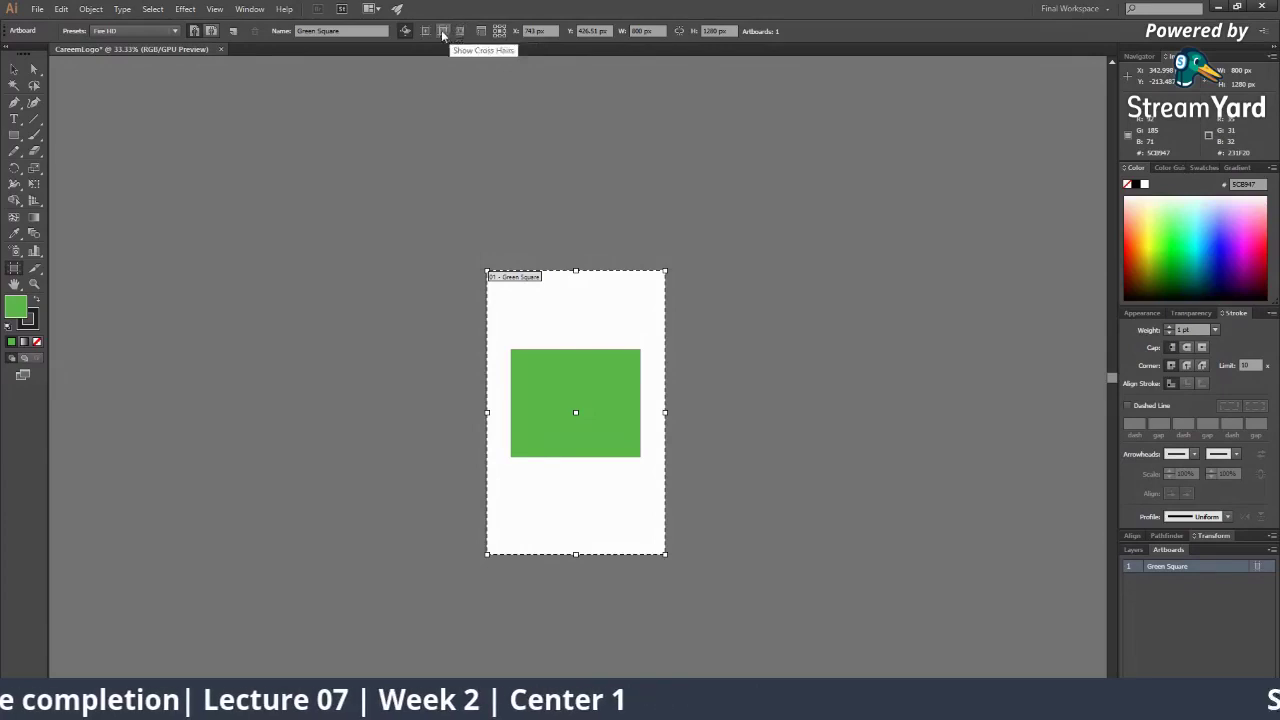
# Toggle the artboard's centre mark and zoom in to inspect the green square
pyautogui.click(429, 32)
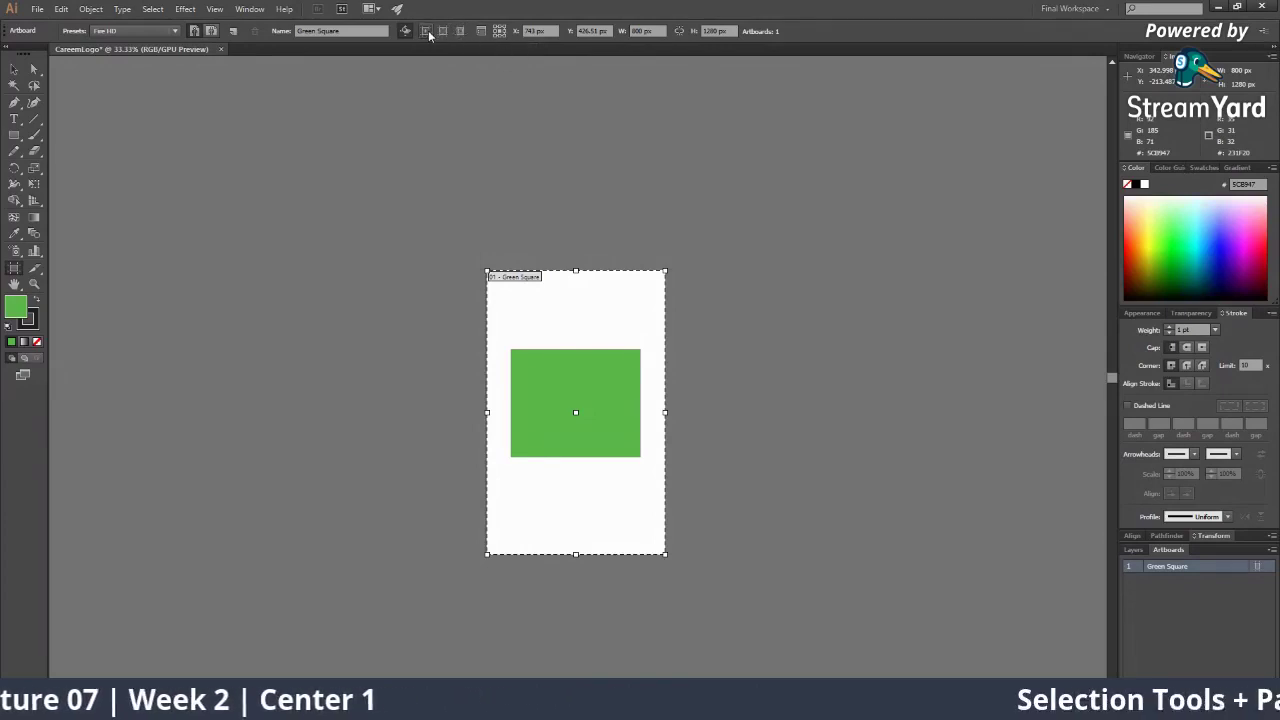
pyautogui.press('z')
pyautogui.click(605, 404)
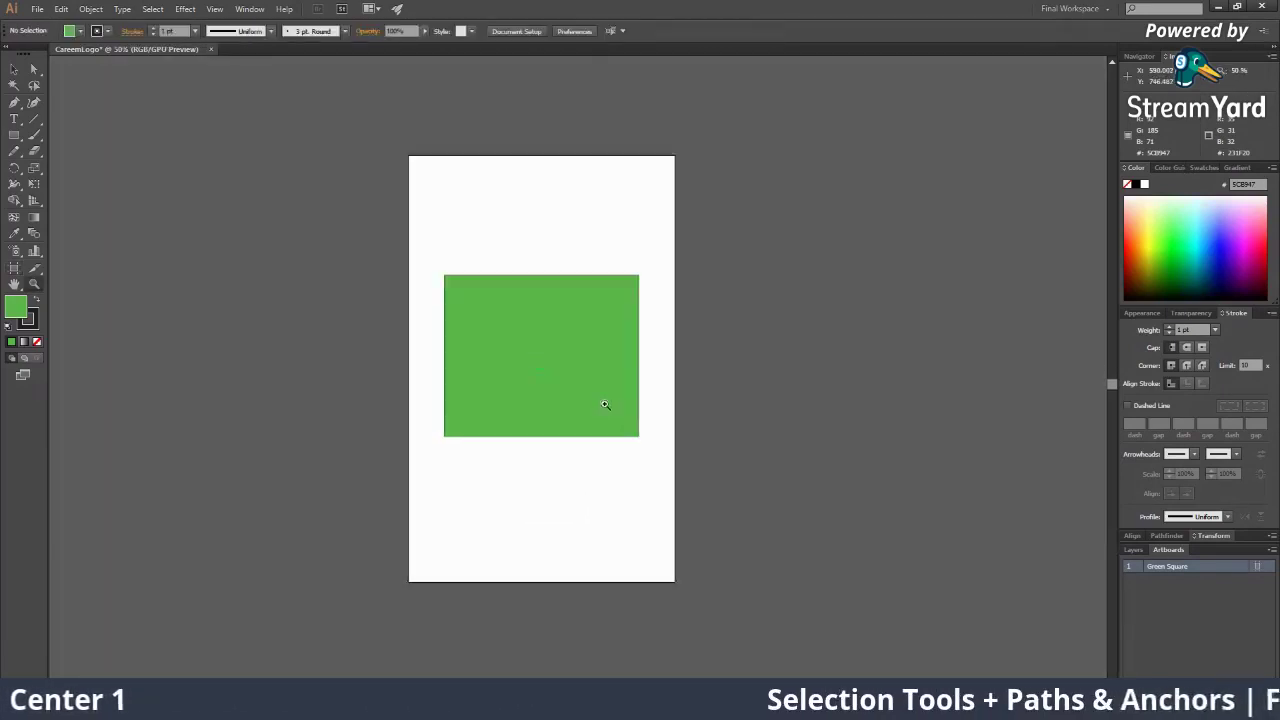
pyautogui.click(605, 404)
pyautogui.click(551, 363)
pyautogui.keyDown('alt'); pyautogui.click(520, 347); pyautogui.keyUp('alt')
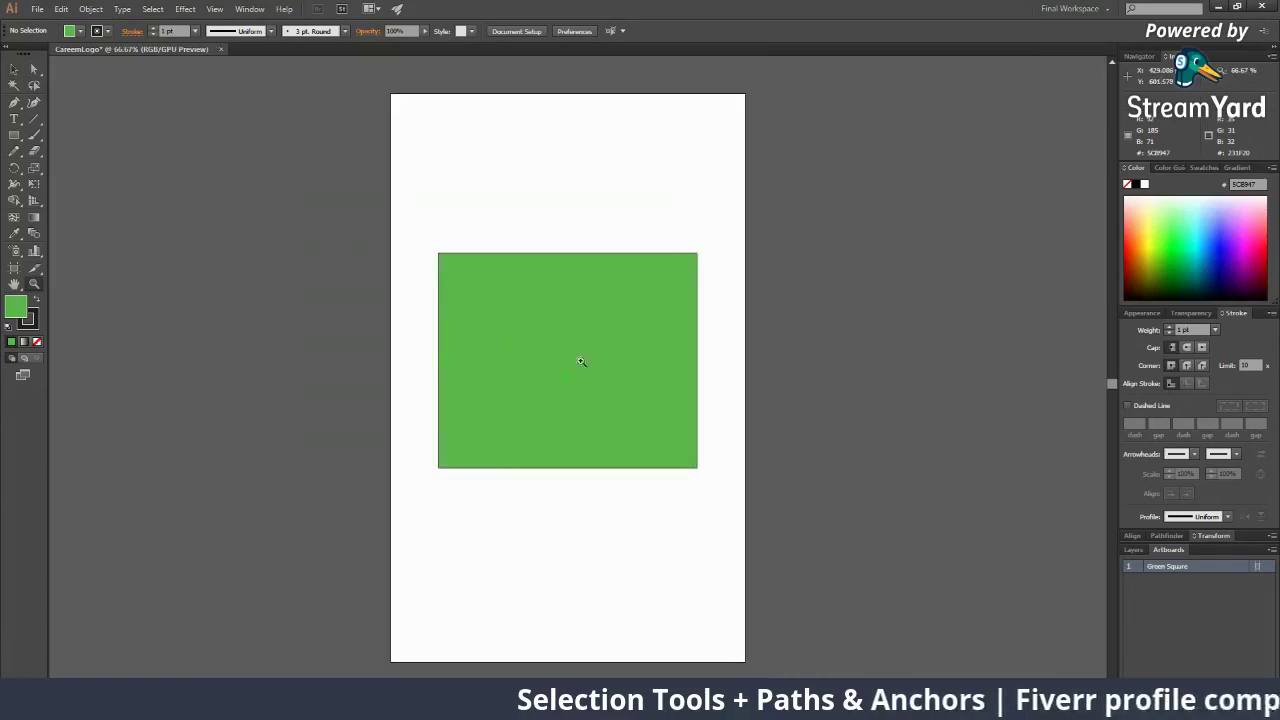
pyautogui.keyDown('alt'); pyautogui.click(585, 391); pyautogui.keyUp('alt')
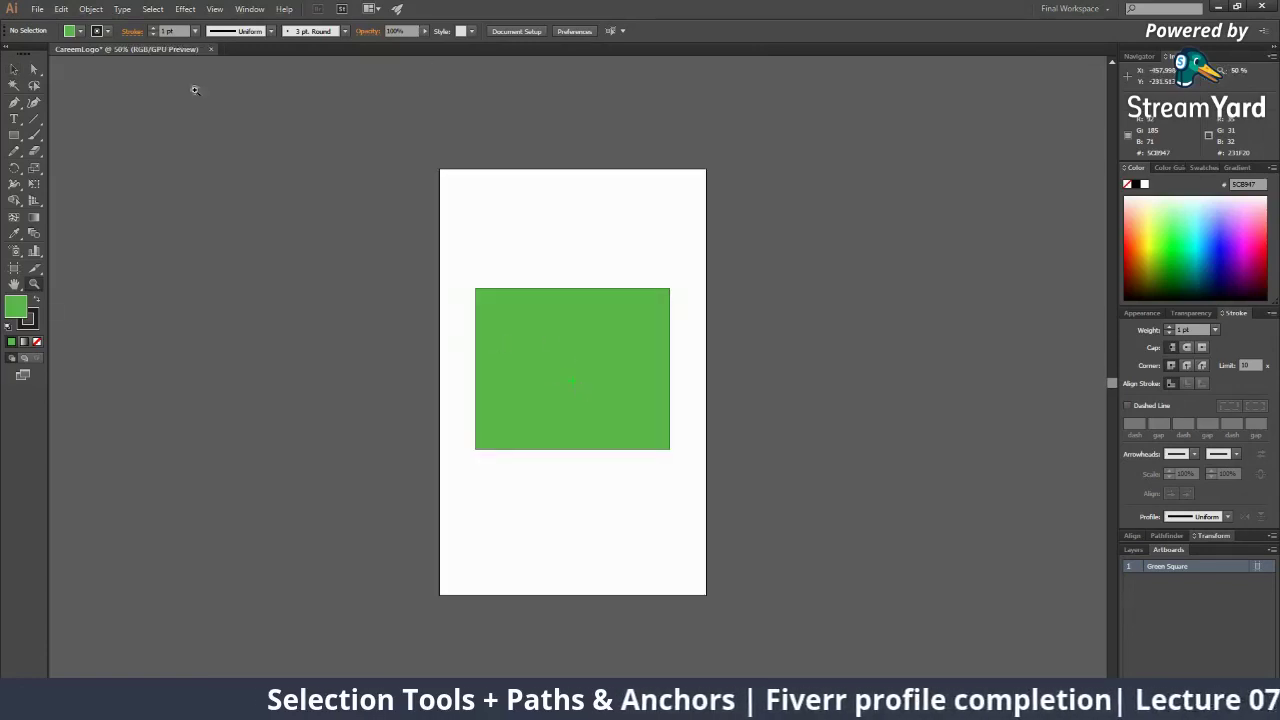
# Turn the artboard's cross hairs on and off a couple of times
pyautogui.click(14, 268)
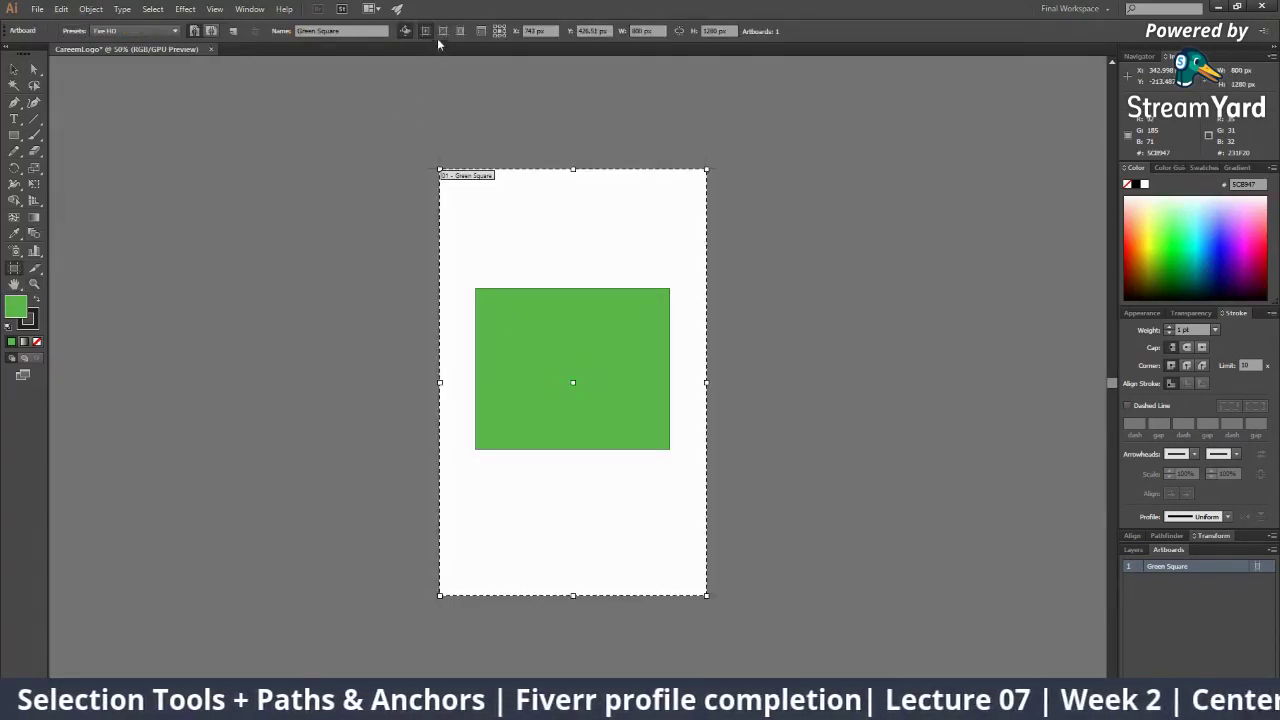
pyautogui.click(440, 35)
pyautogui.click(443, 35)
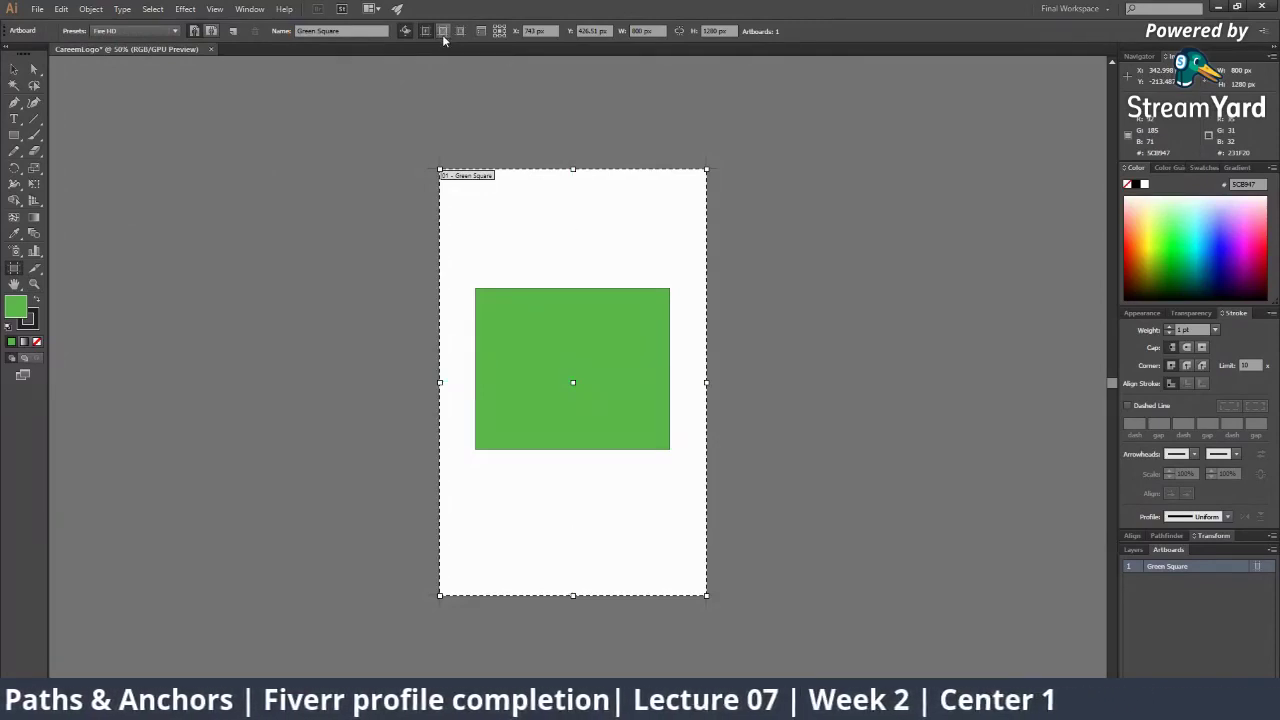
pyautogui.click(443, 35)
pyautogui.click(443, 35)
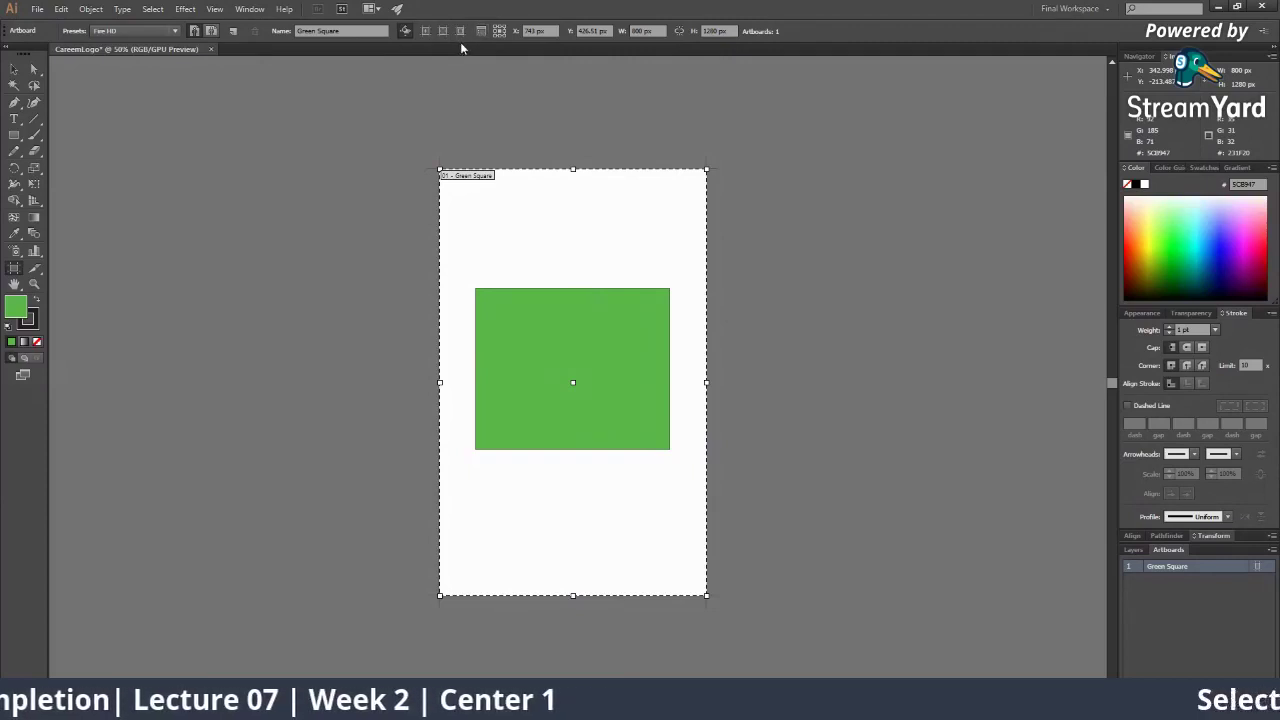
# Inspect the artboard's X, Y, width and height fields, then zoom out
pyautogui.click(549, 30)
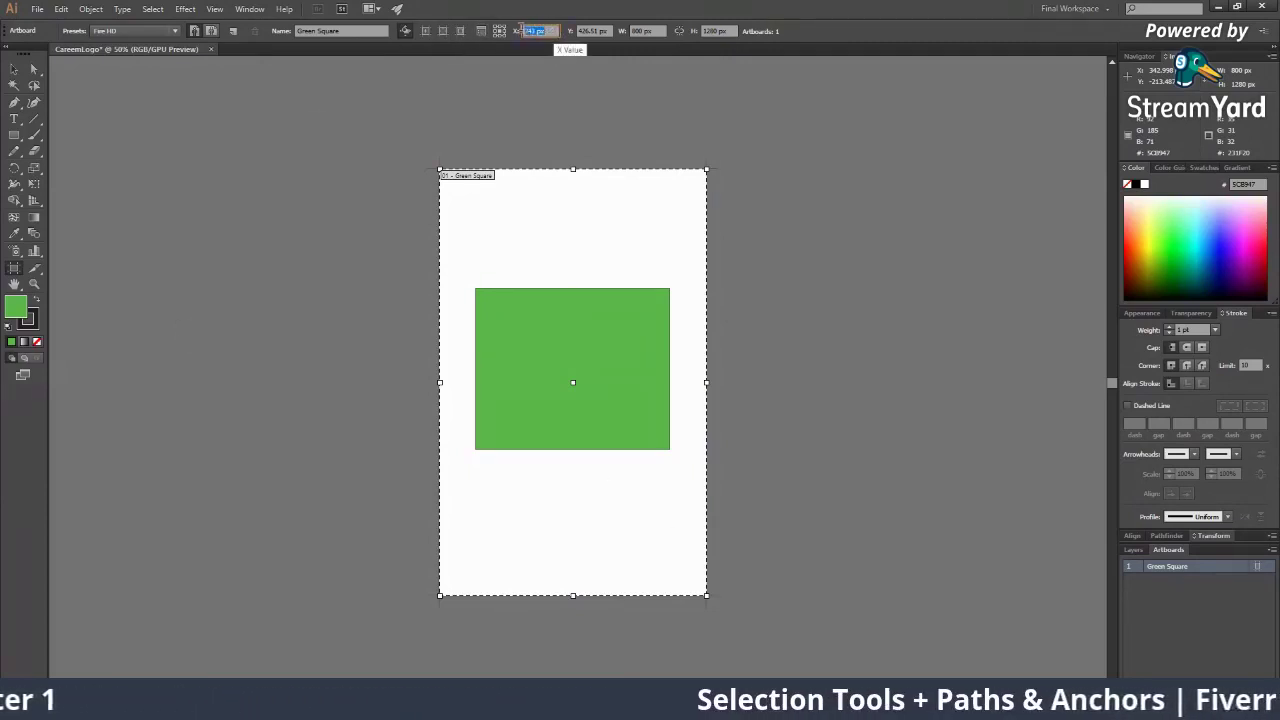
pyautogui.click(594, 30)
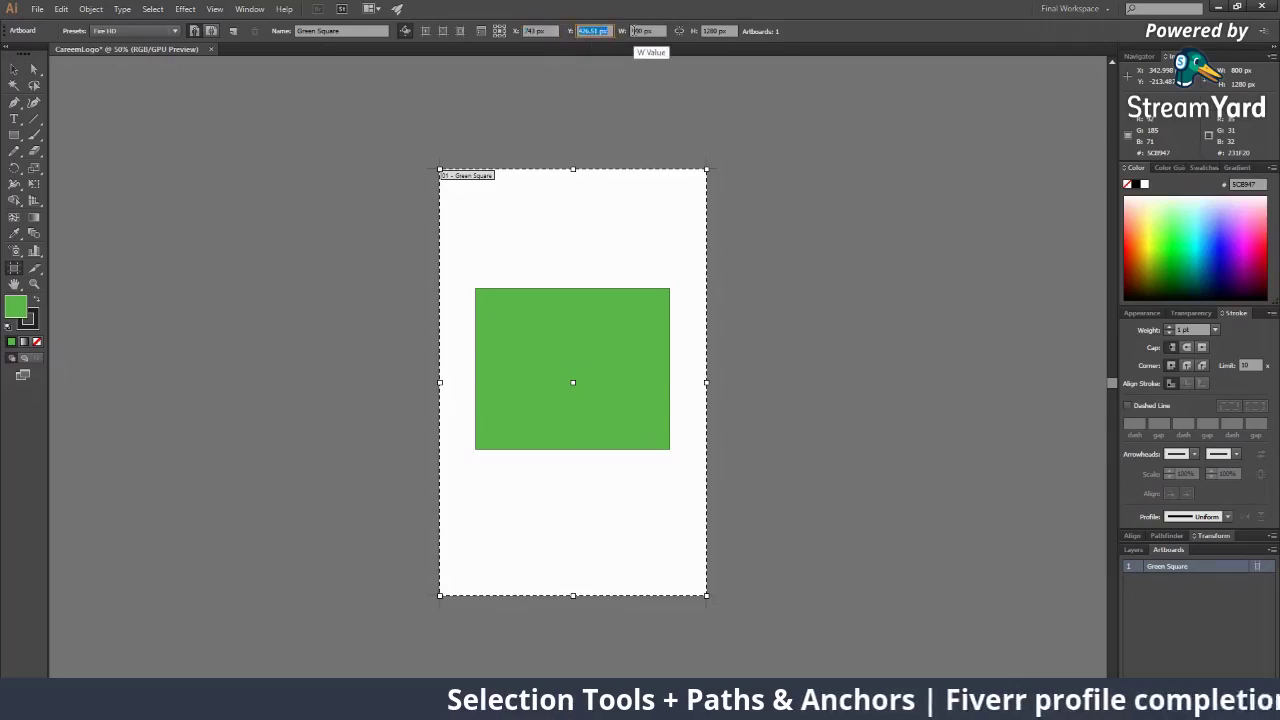
pyautogui.click(642, 31)
pyautogui.click(714, 31)
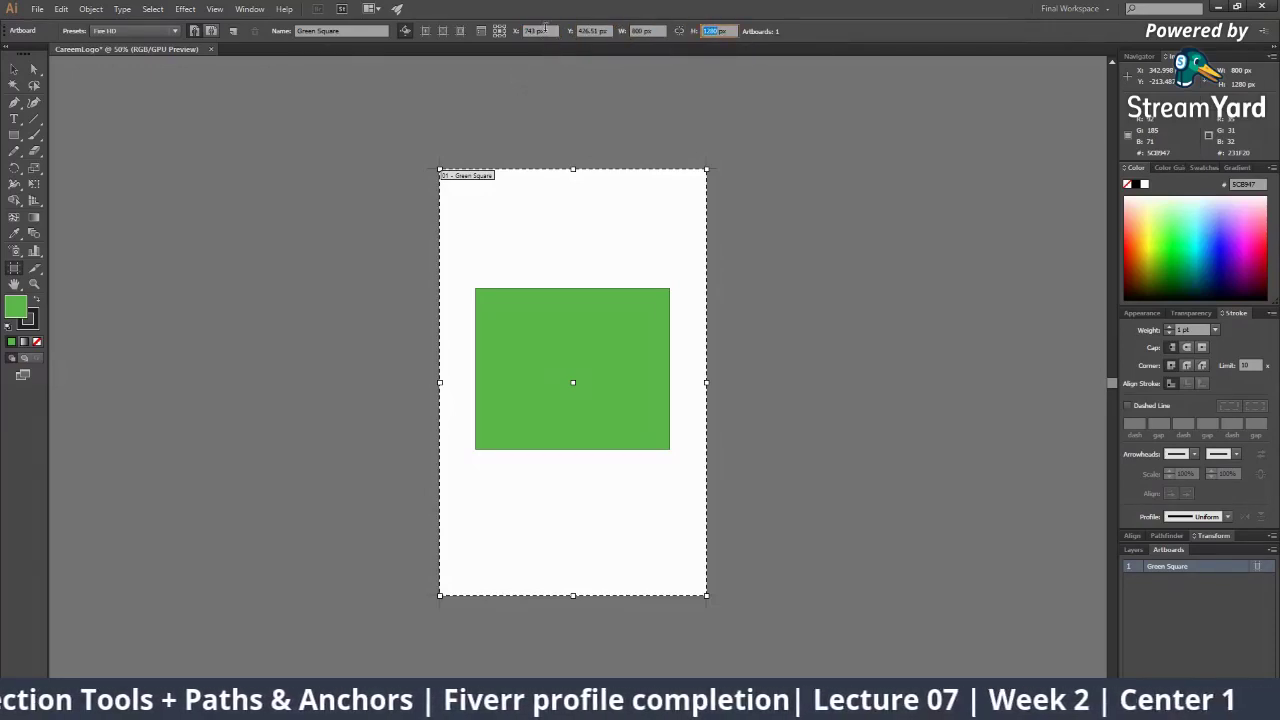
pyautogui.click(538, 31)
pyautogui.click(594, 30)
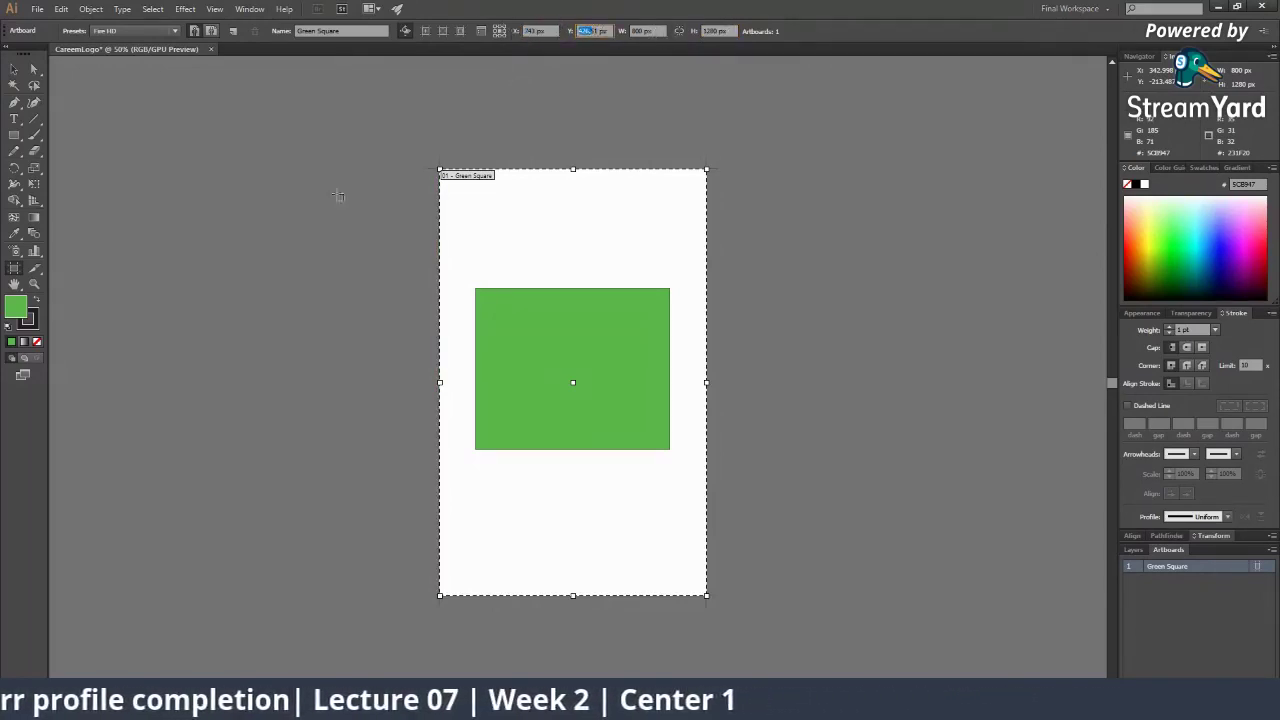
pyautogui.click(14, 269)
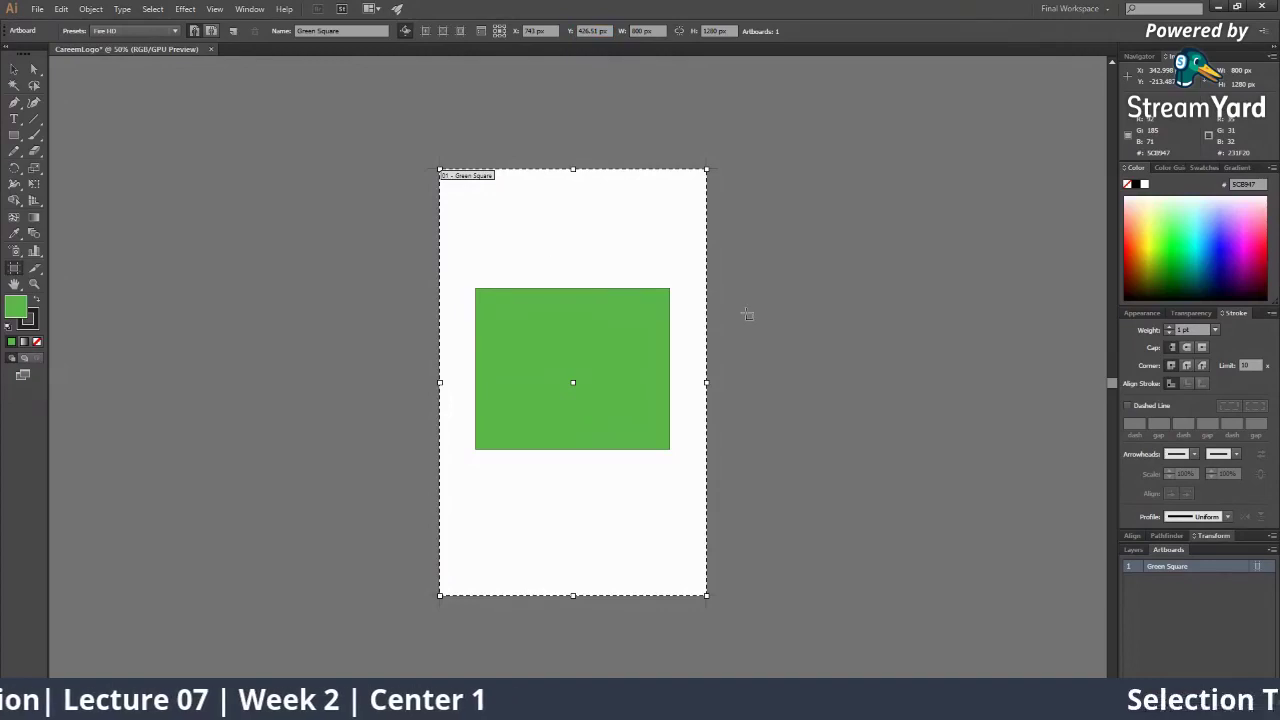
pyautogui.press('z')
pyautogui.keyDown('alt'); pyautogui.click(639, 374); pyautogui.keyUp('alt')
pyautogui.keyDown('alt'); pyautogui.click(638, 374); pyautogui.keyUp('alt')
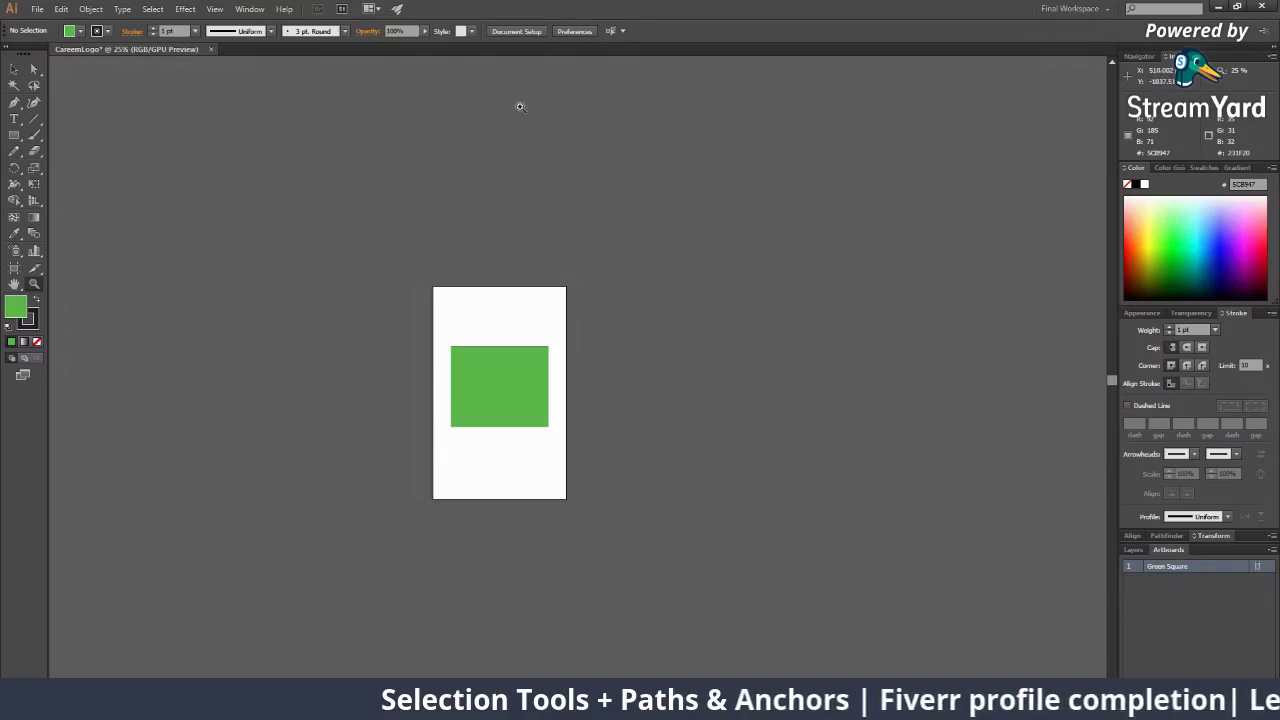
# Drag the artboard with its square right and then left, checking the X value
pyautogui.click(14, 268)
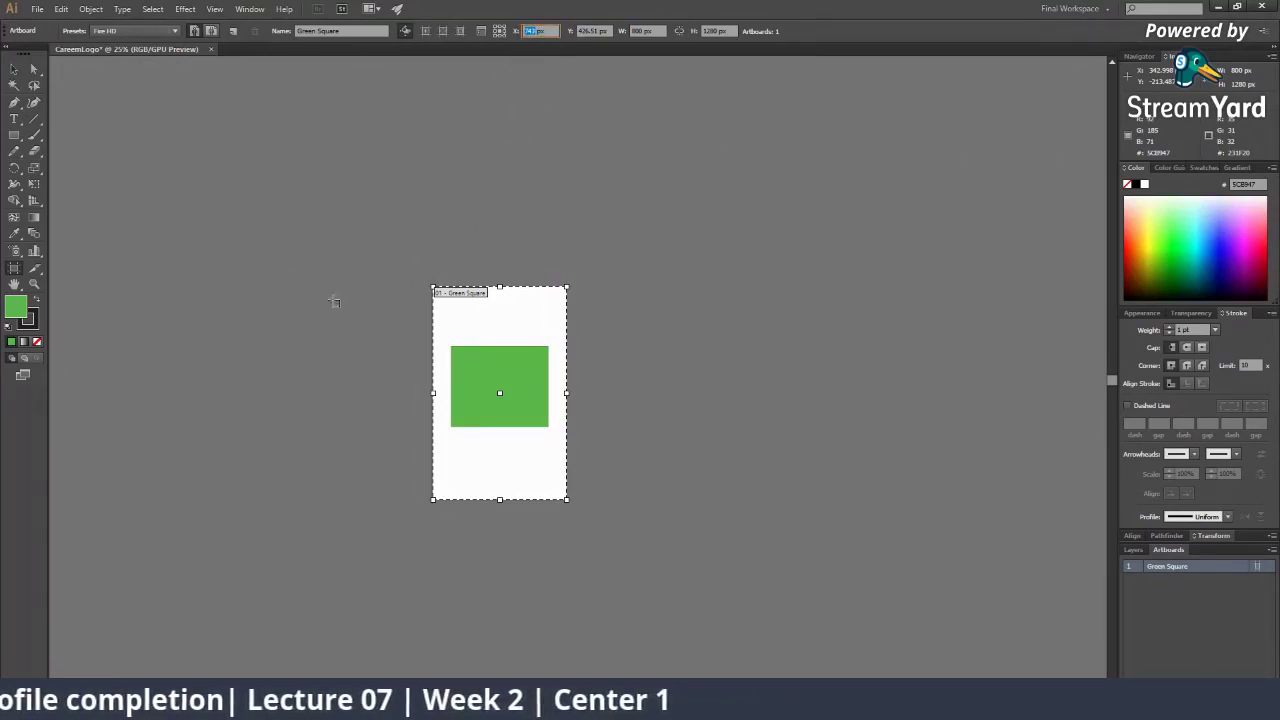
pyautogui.moveTo(506, 320); pyautogui.dragTo(583, 320)
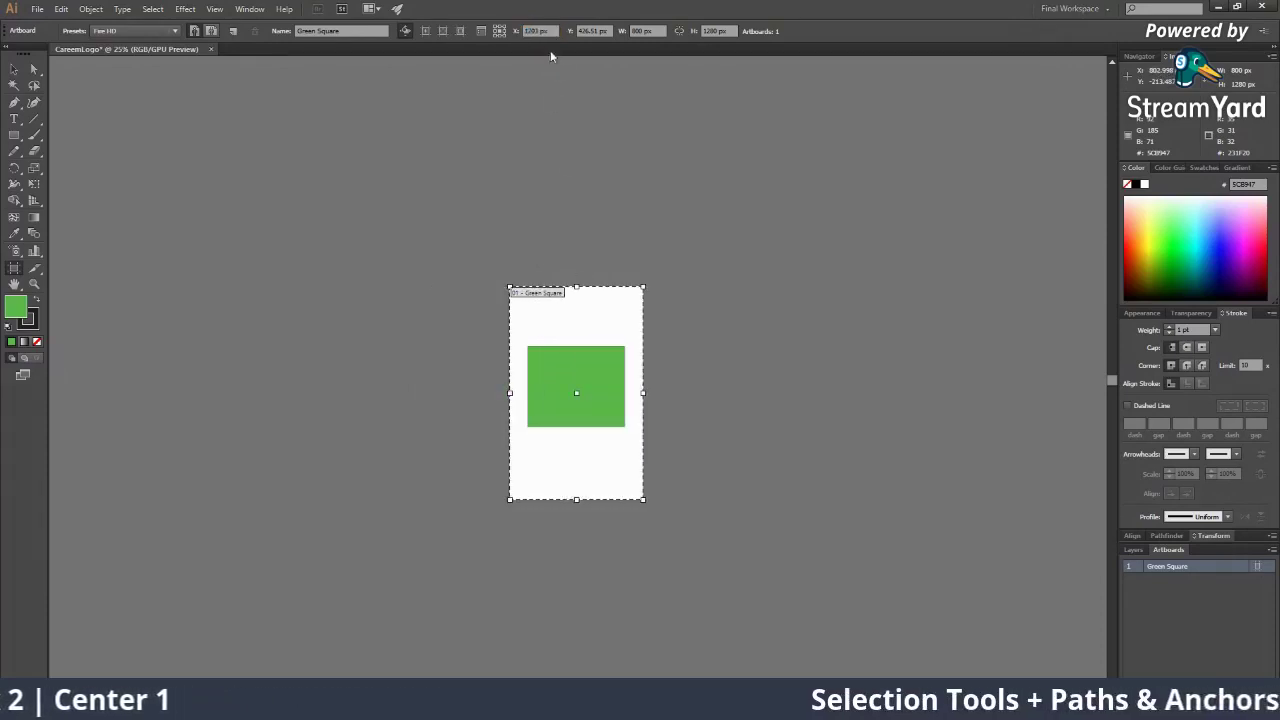
pyautogui.click(537, 29)
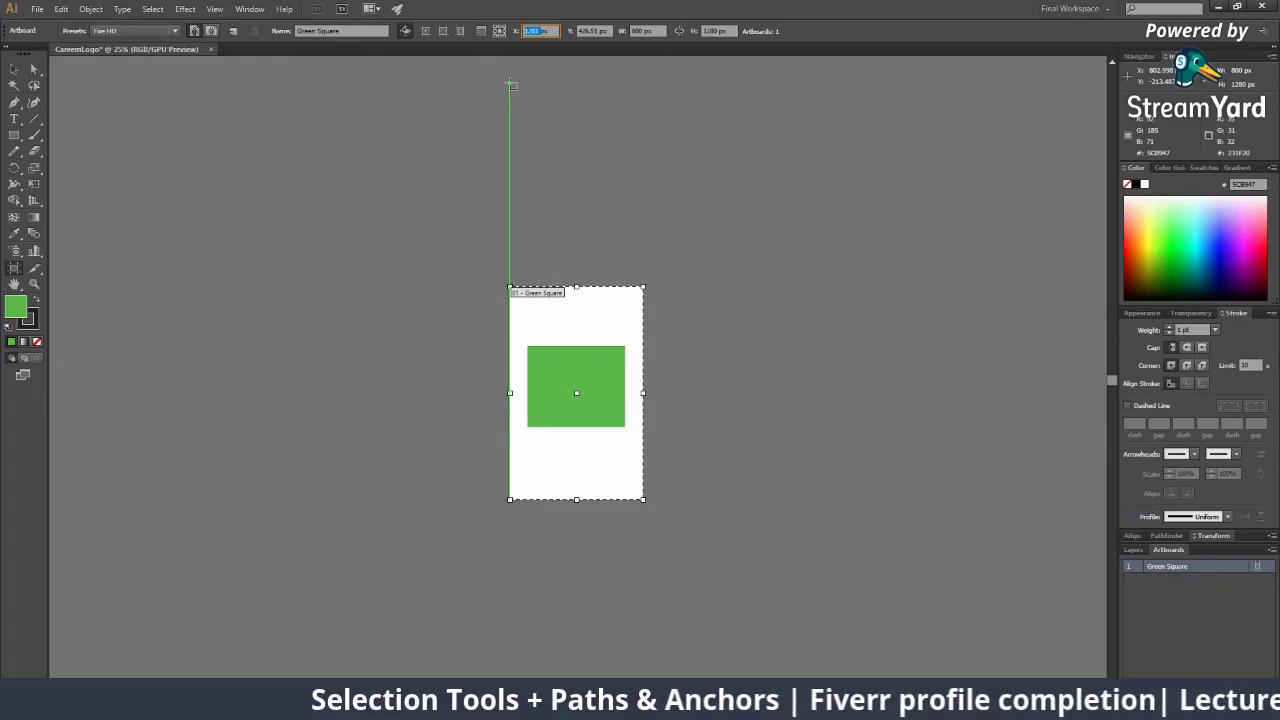
pyautogui.moveTo(569, 303)
pyautogui.mouseDown()
pyautogui.moveTo(362, 303)
pyautogui.moveTo(451, 302)
pyautogui.mouseUp()
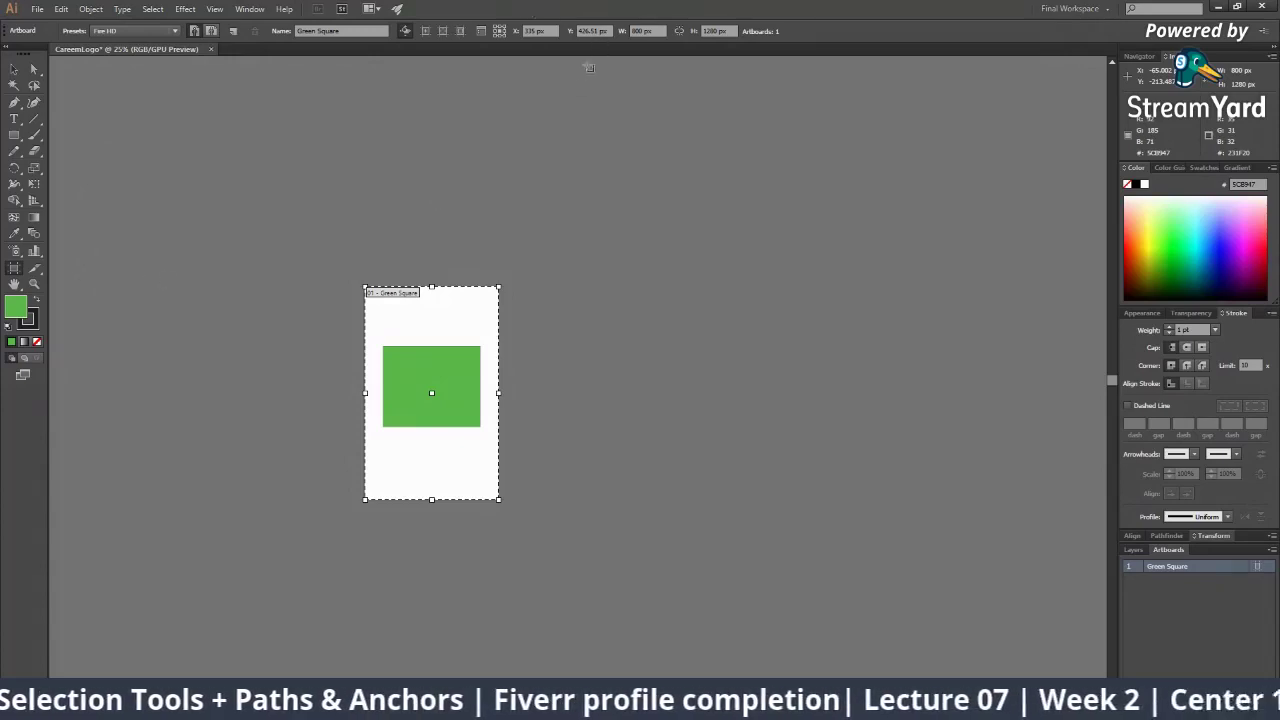
pyautogui.scroll(-3, 583, 138)
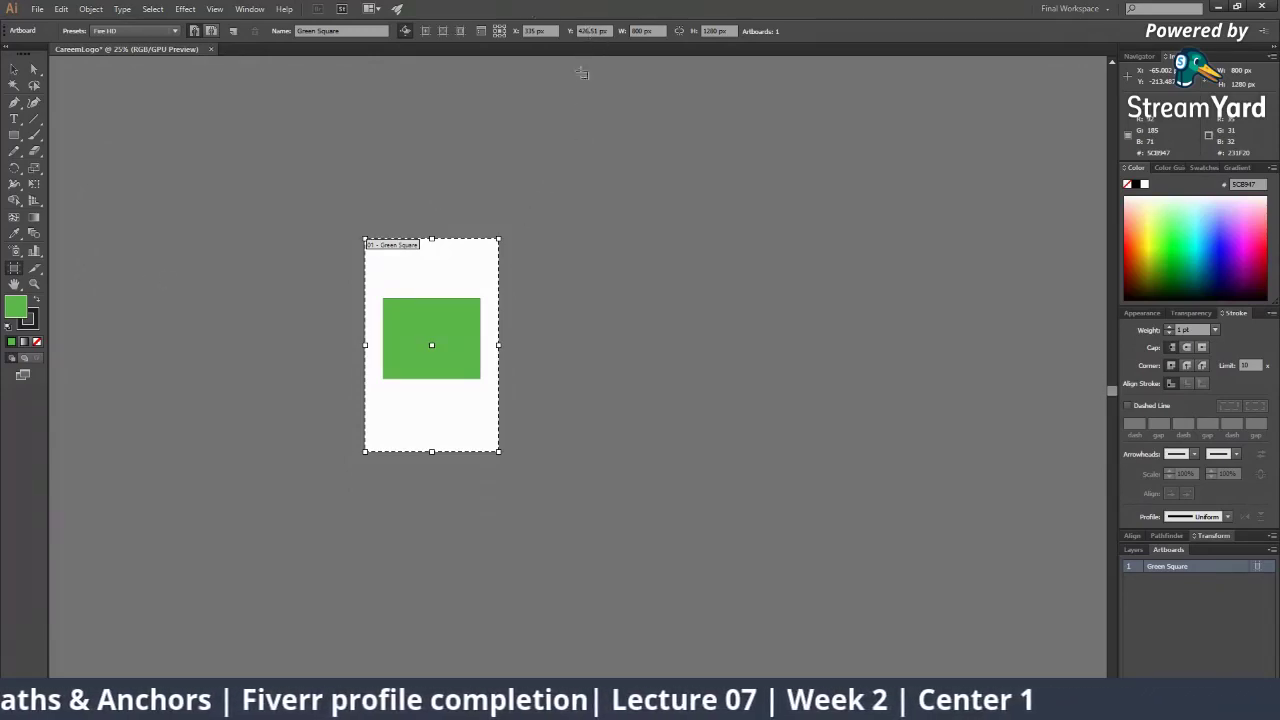
# Move the artboard down, up to the canvas top, then back toward the middle, checking Y
pyautogui.moveTo(450, 261); pyautogui.dragTo(448, 424)
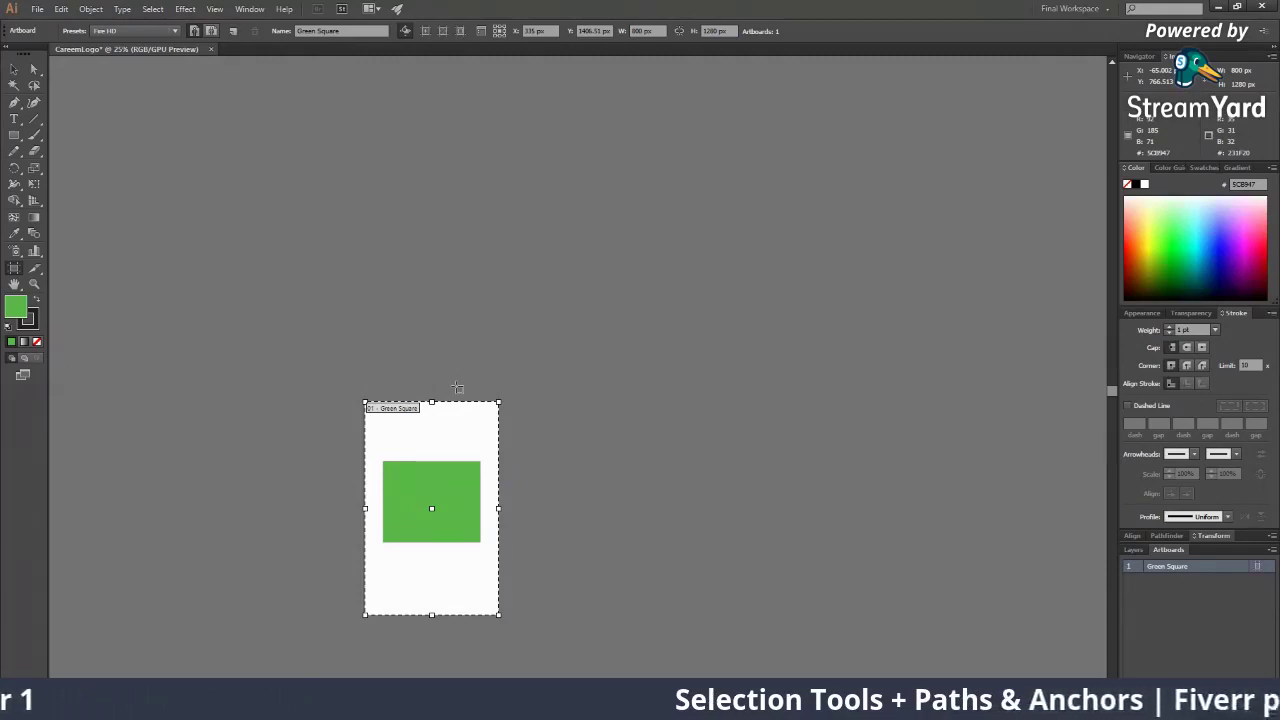
pyautogui.moveTo(458, 432); pyautogui.dragTo(460, 108)
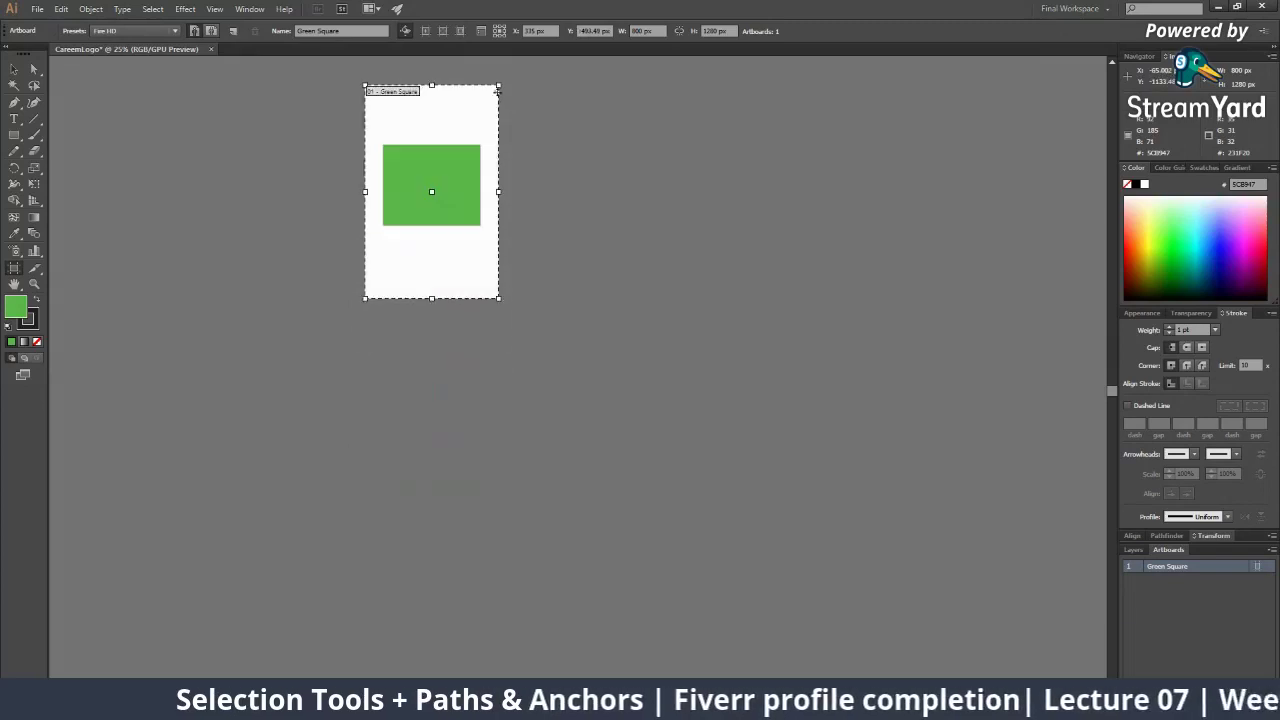
pyautogui.moveTo(602, 31); pyautogui.dragTo(577, 31)
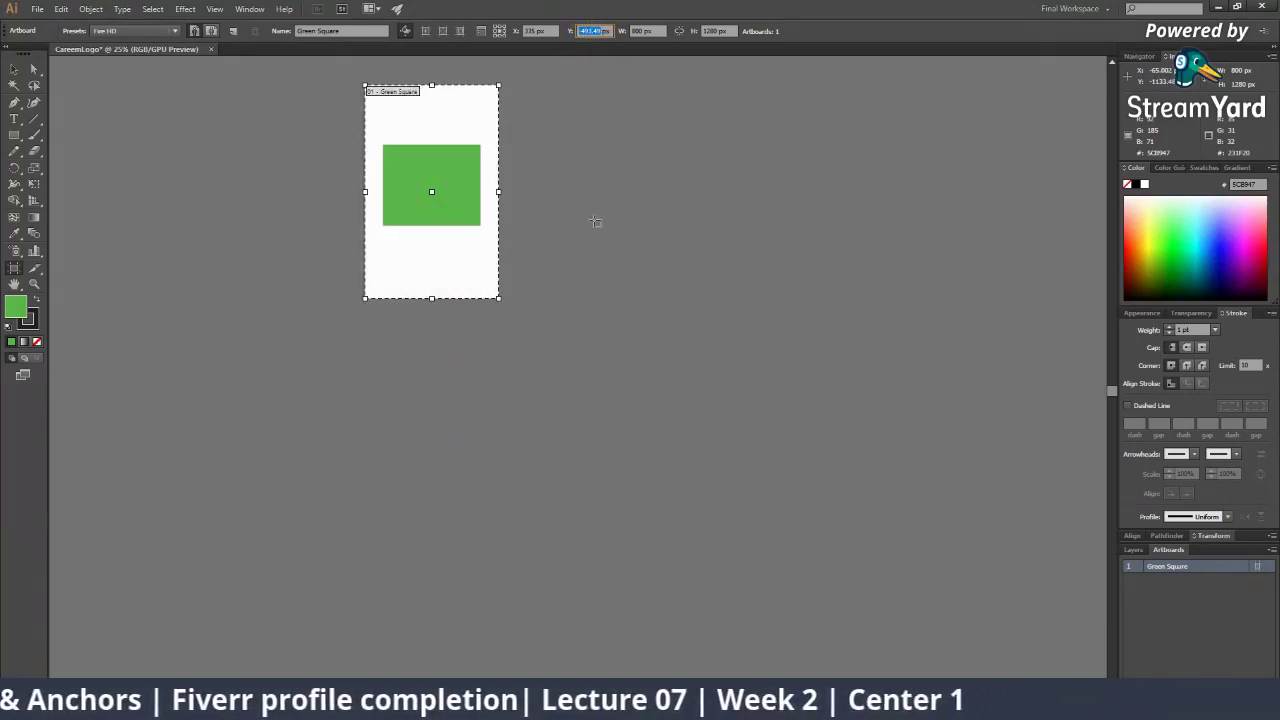
pyautogui.moveTo(440, 116); pyautogui.dragTo(442, 314)
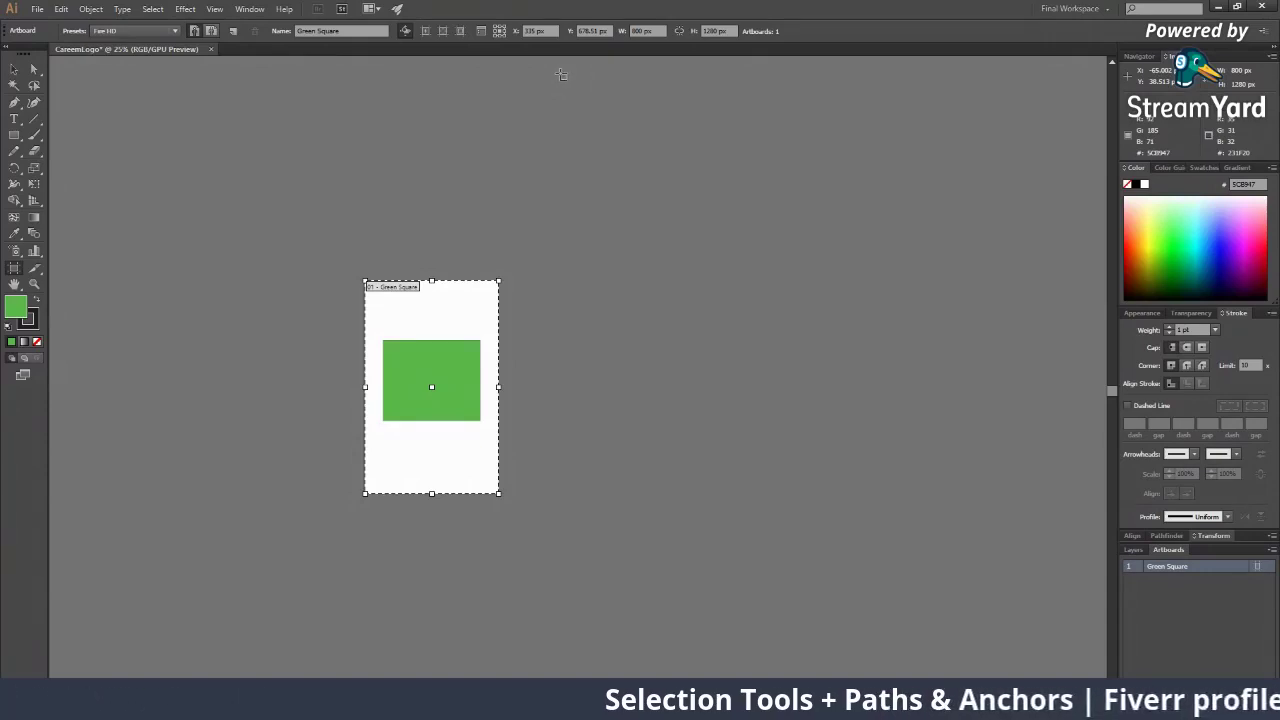
# Zoom out and recentre on the artboard, then recheck its Y position value
pyautogui.press('z')
pyautogui.keyDown('alt'); pyautogui.click(651, 337); pyautogui.keyUp('alt')
pyautogui.keyDown('alt'); pyautogui.click(651, 337); pyautogui.keyUp('alt')
pyautogui.moveTo(406, 376); pyautogui.dragTo(543, 229)
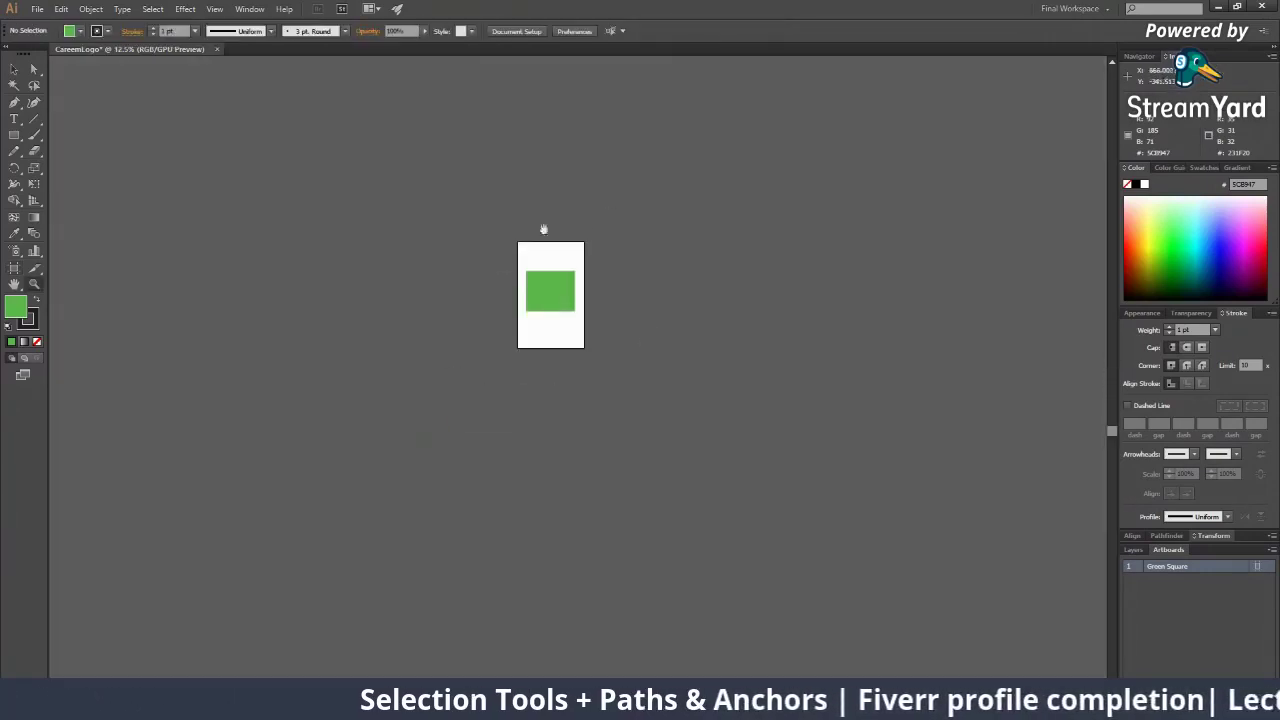
pyautogui.click(587, 294)
pyautogui.click(542, 309)
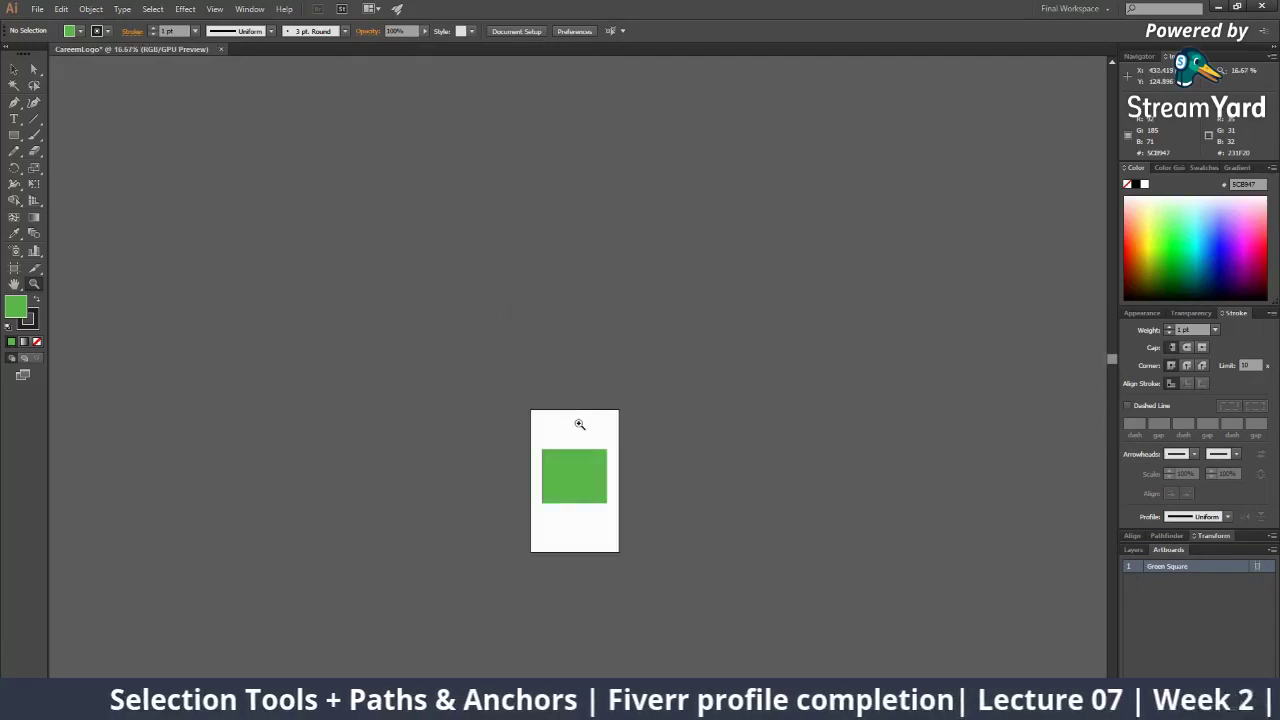
pyautogui.click(580, 424)
pyautogui.click(580, 424)
pyautogui.moveTo(572, 374); pyautogui.dragTo(533, 294)
pyautogui.click(14, 267)
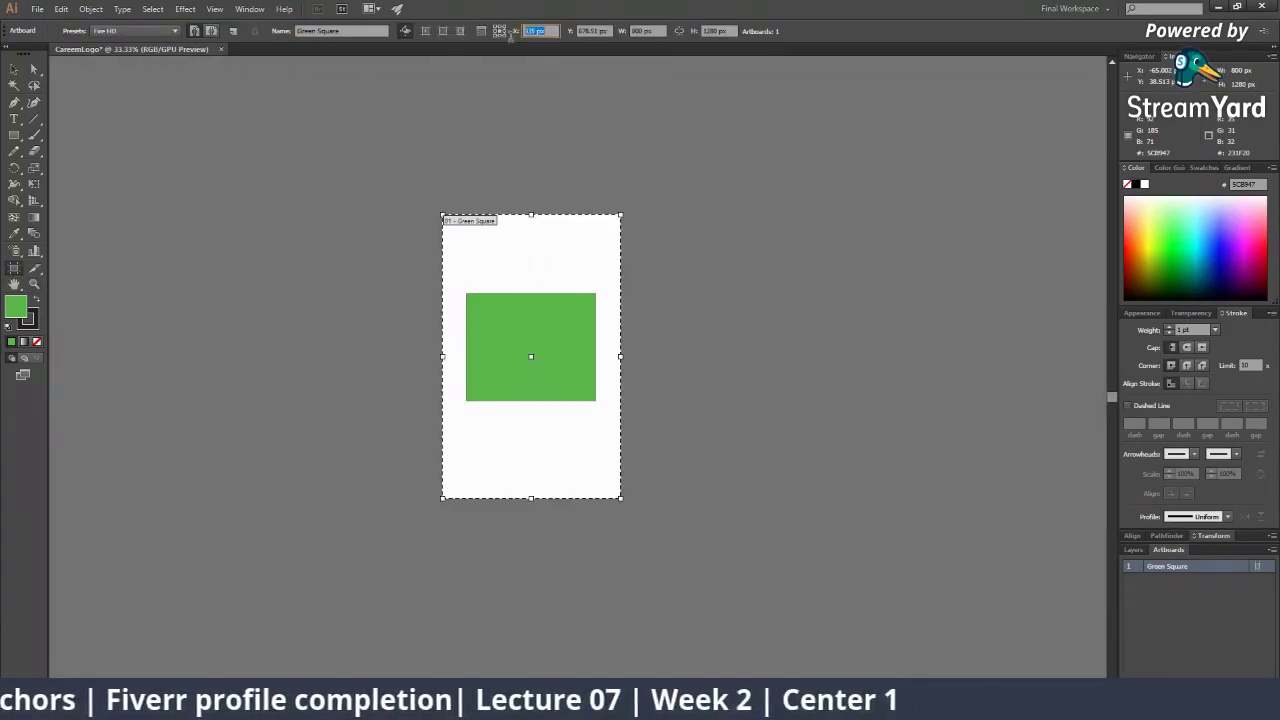
pyautogui.click(592, 31)
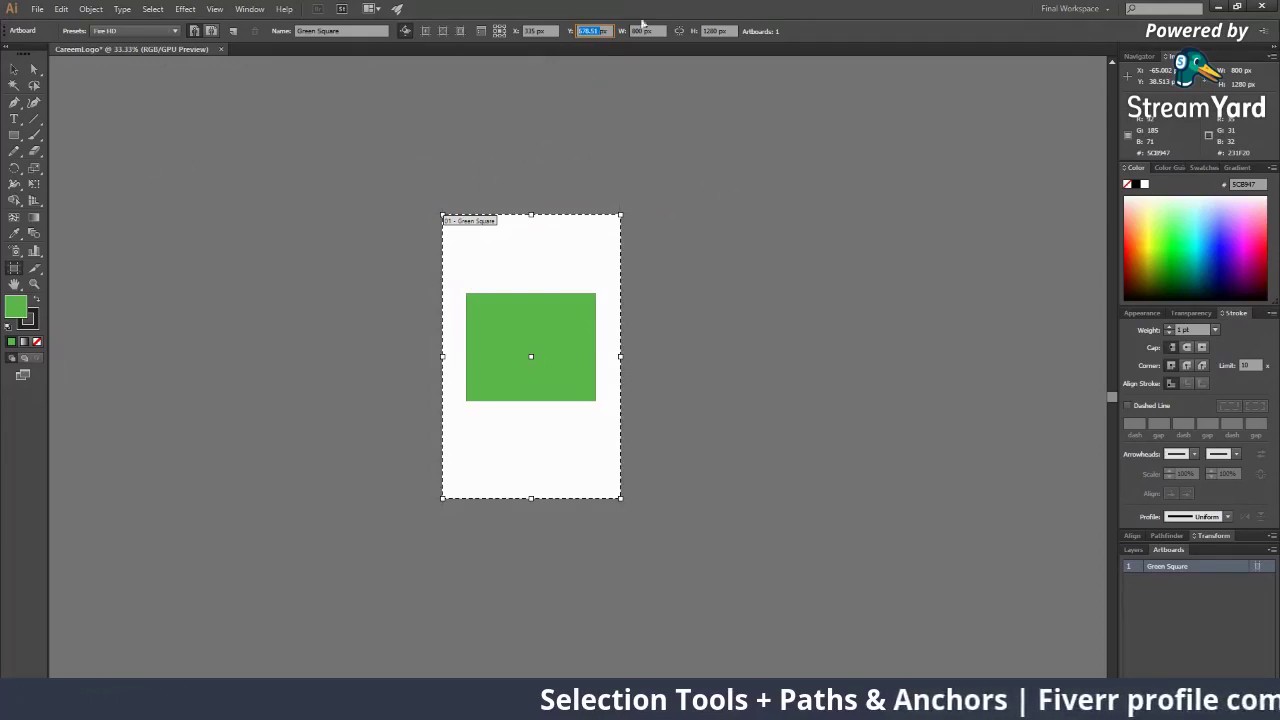
# Try a 1500 px artboard width in the Control panel's W field
pyautogui.moveTo(657, 30); pyautogui.dragTo(627, 34)
pyautogui.moveTo(730, 31); pyautogui.dragTo(668, 33)
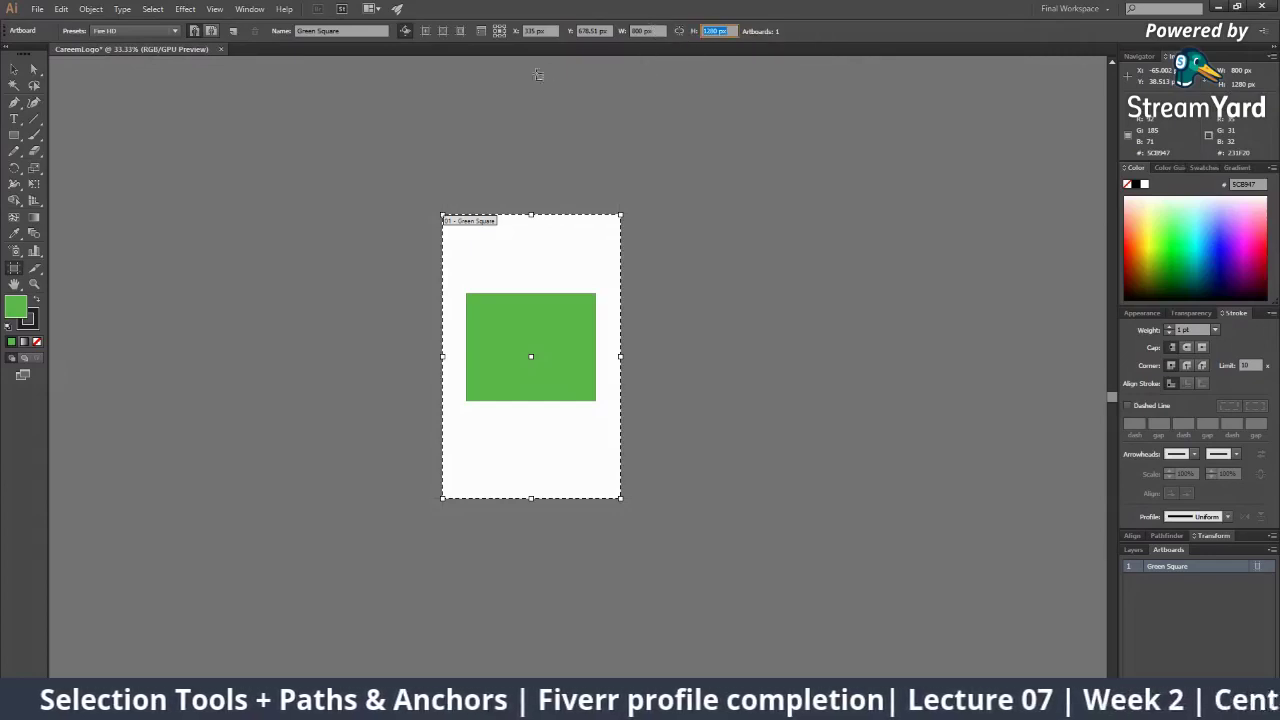
pyautogui.click(636, 28)
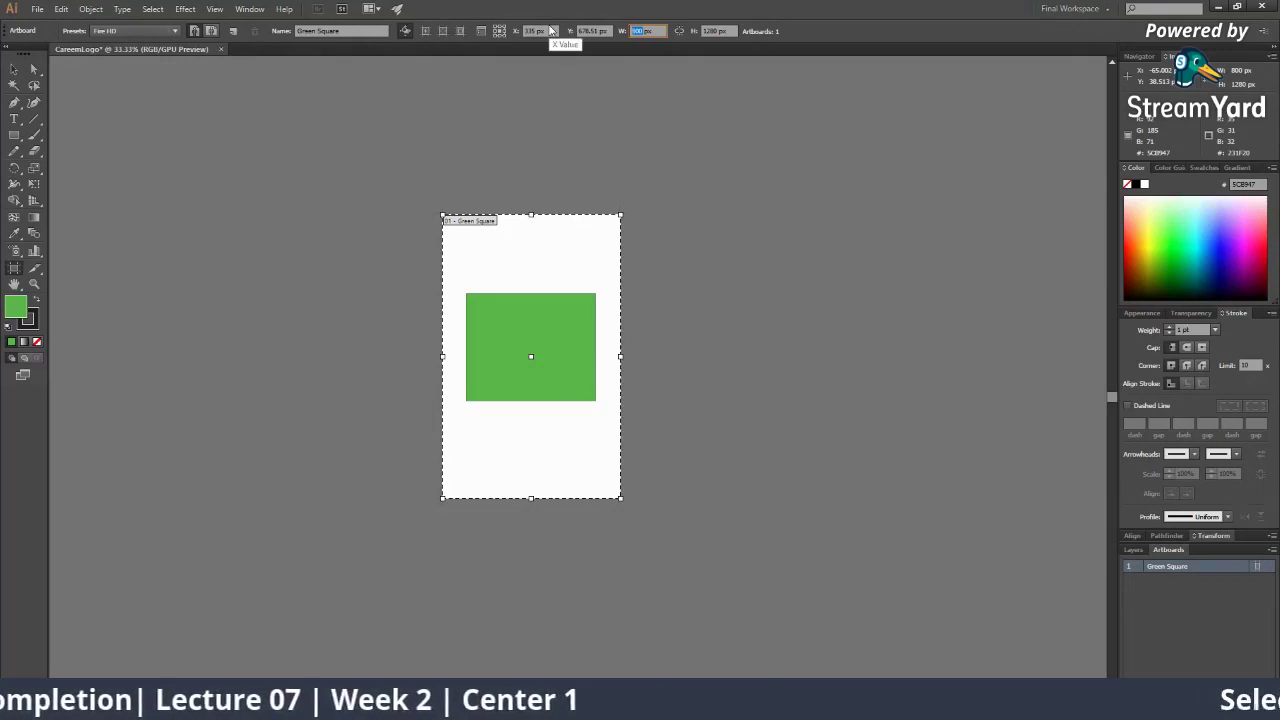
pyautogui.write('1500')
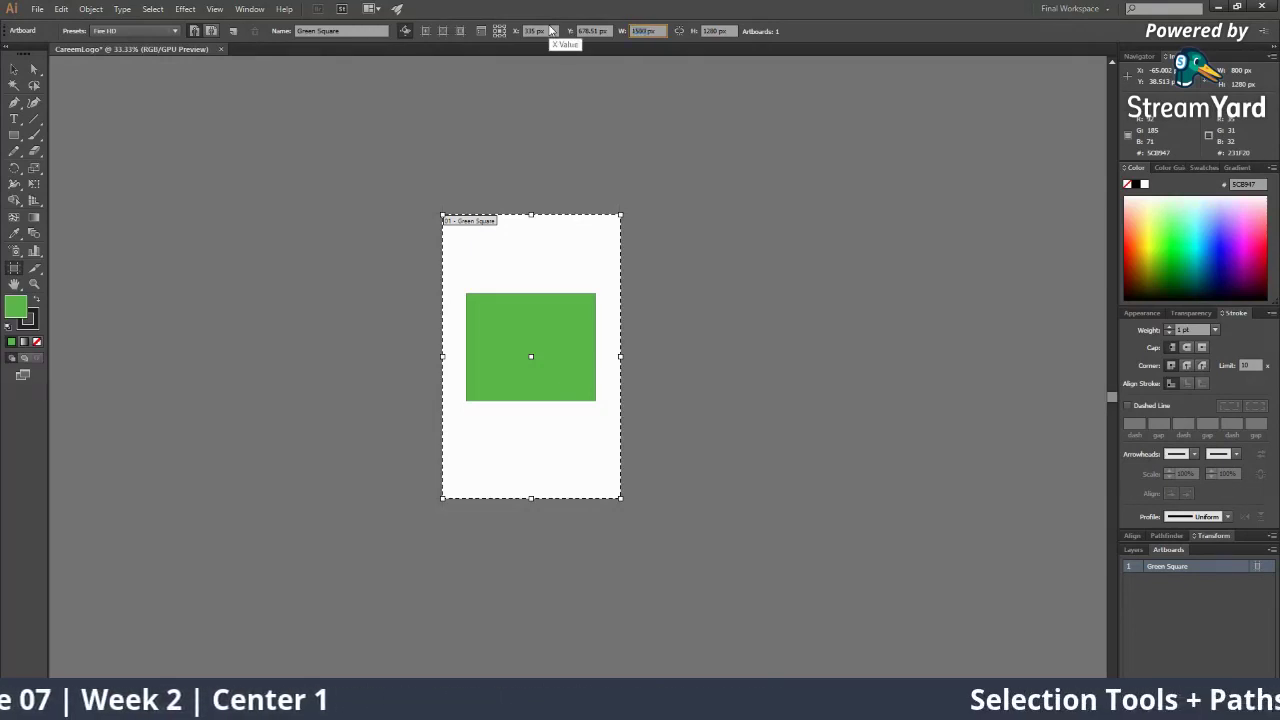
pyautogui.press('Tab')
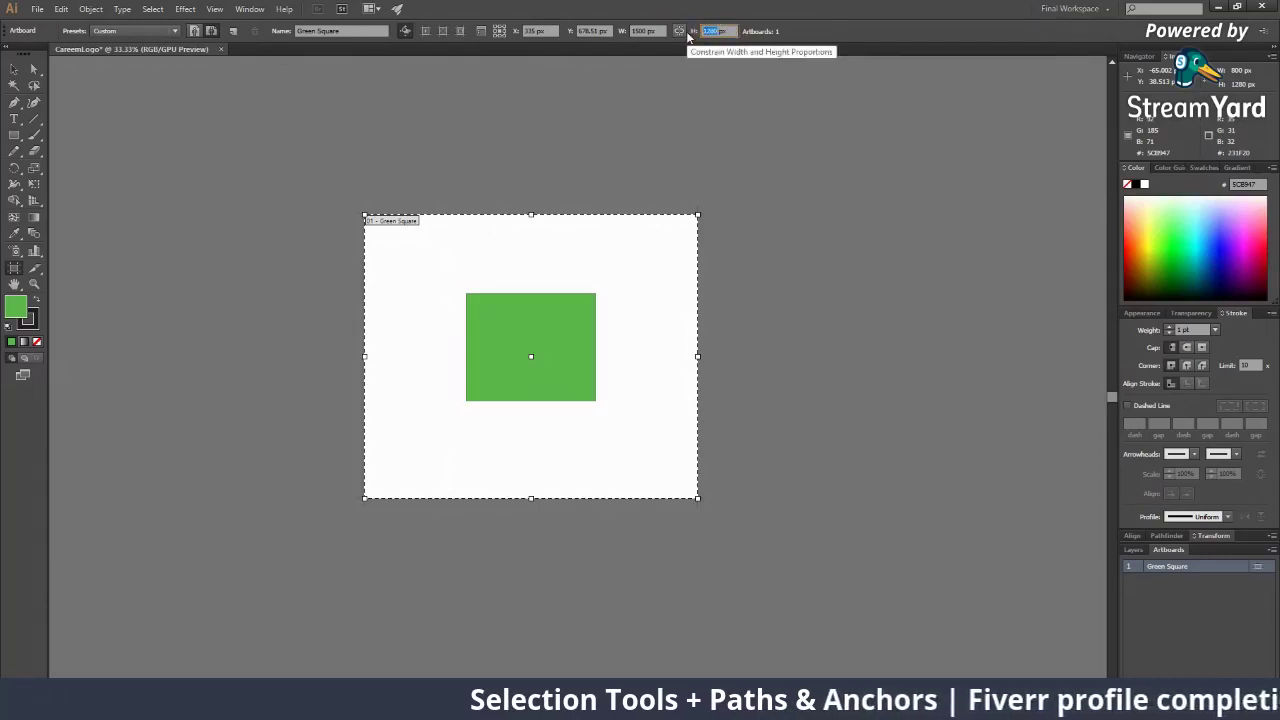
pyautogui.write('1')
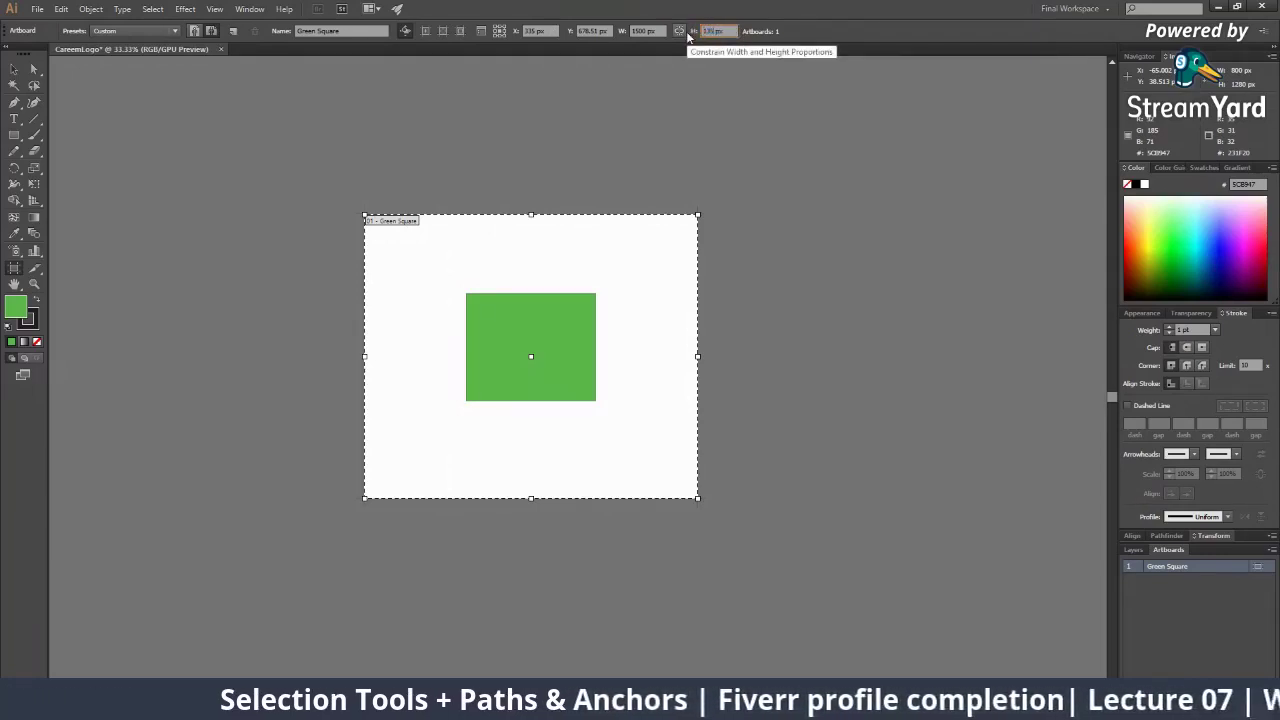
pyautogui.press('Return')
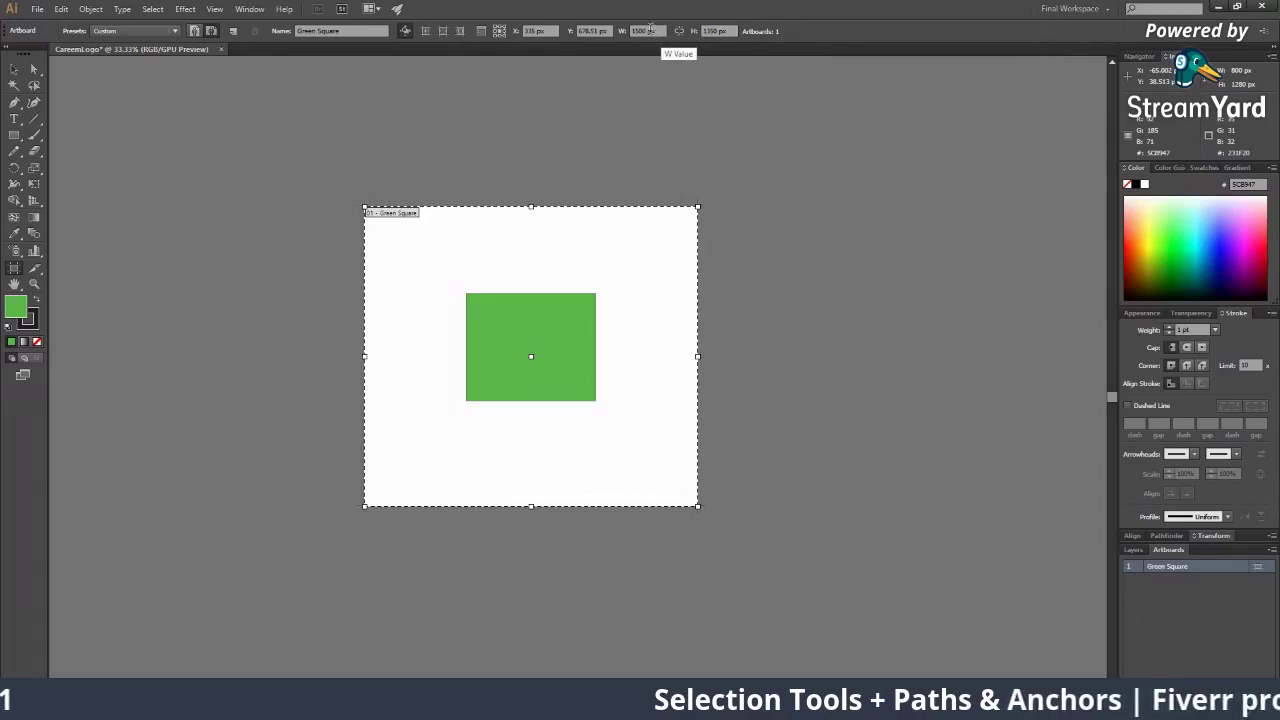
# Set the Green Square artboard to 2000 px wide by 1000 px high
pyautogui.click(650, 28)
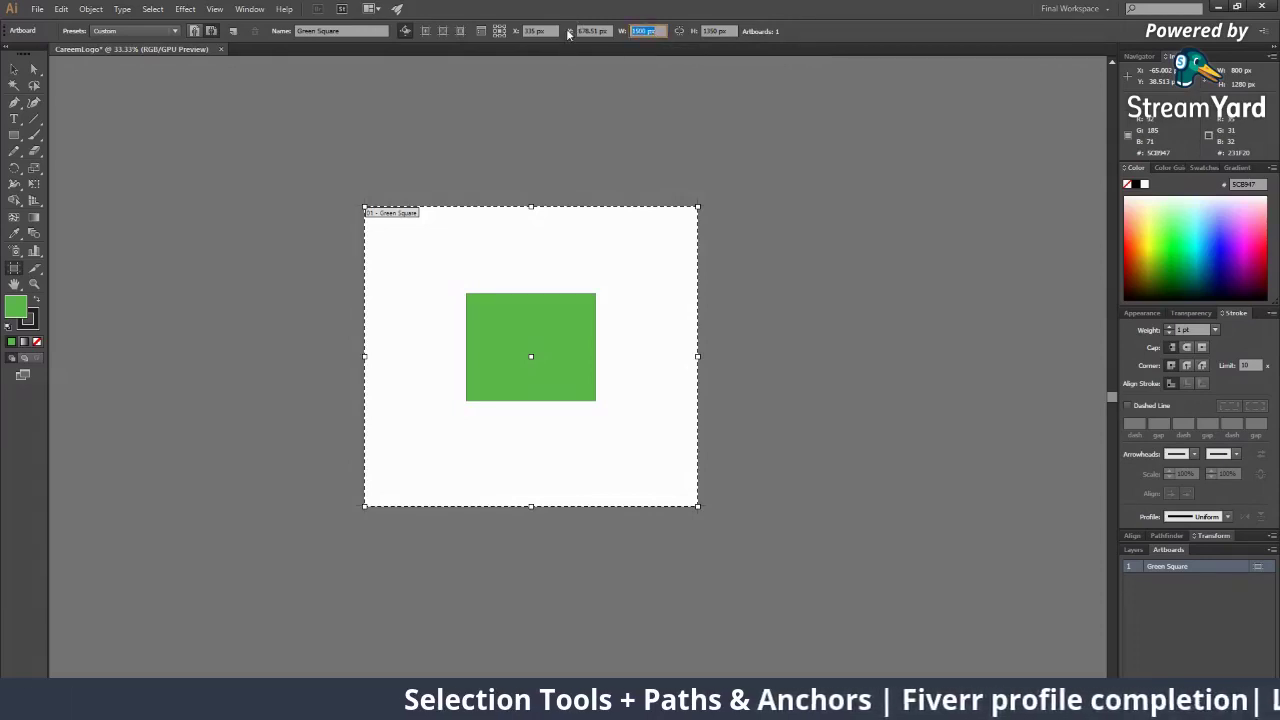
pyautogui.write('200')
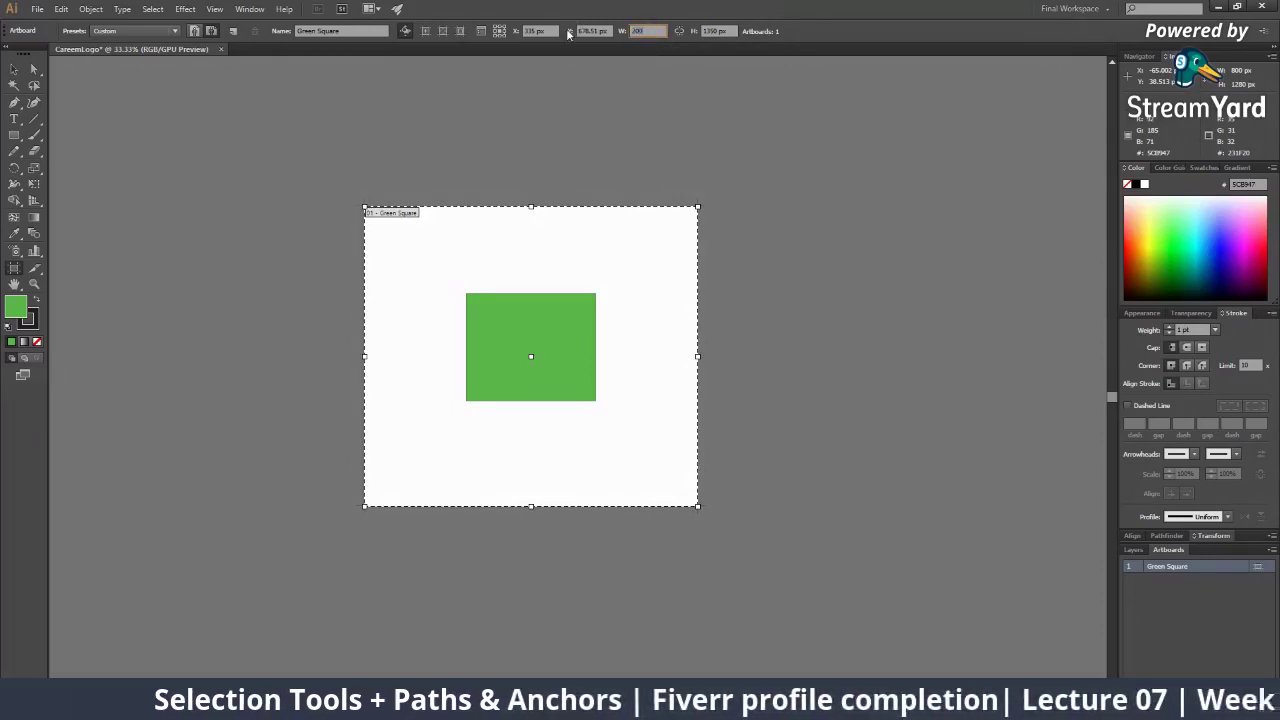
pyautogui.press('Tab')
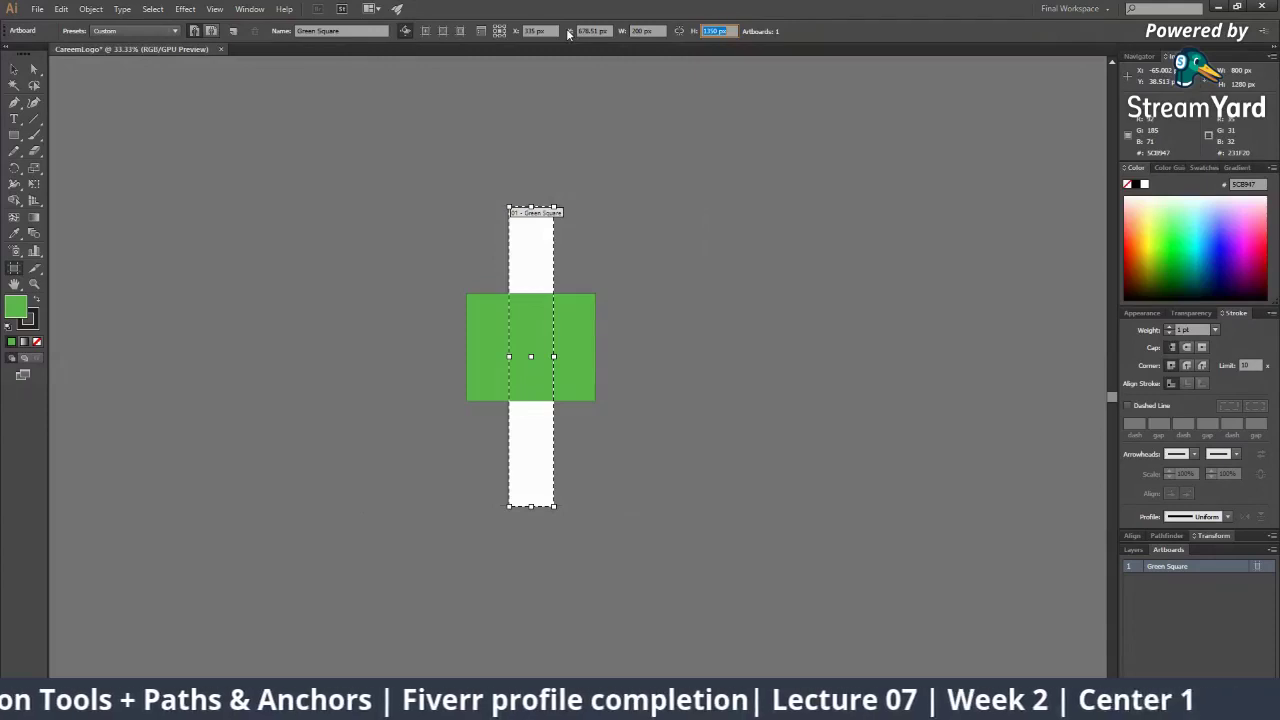
pyautogui.press('BackSpace')
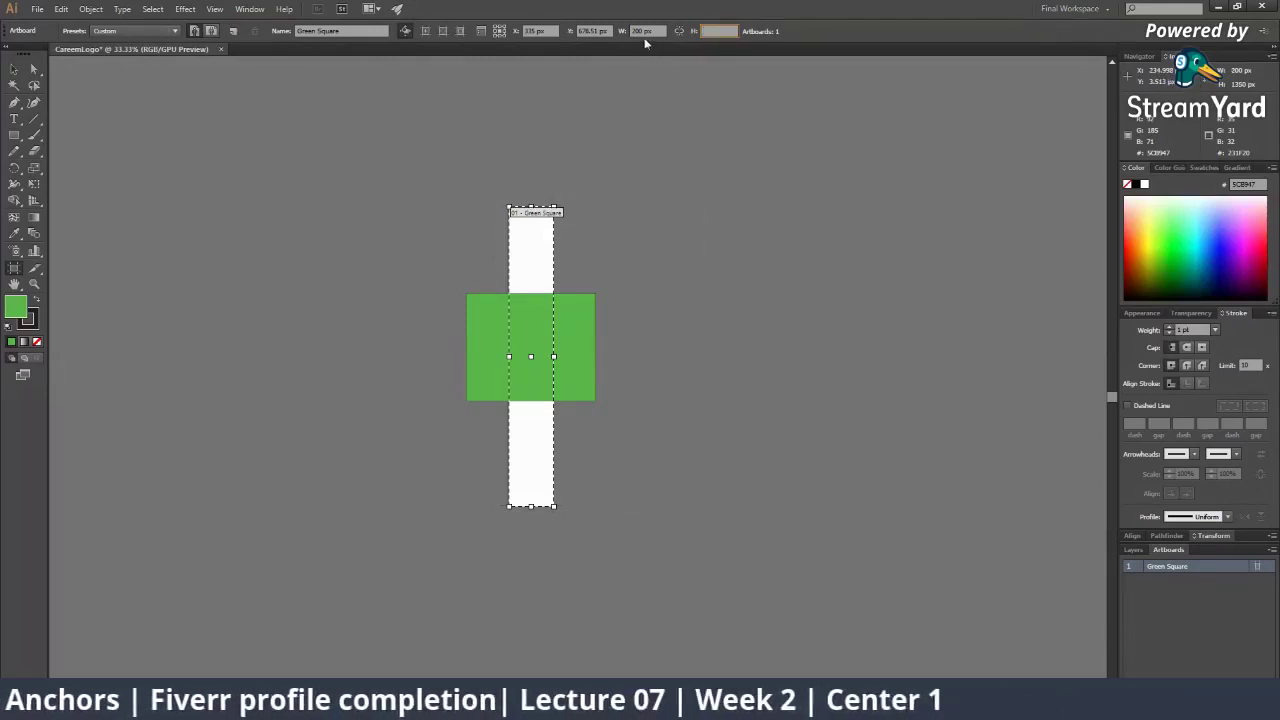
pyautogui.click(646, 31)
pyautogui.press('Tab')
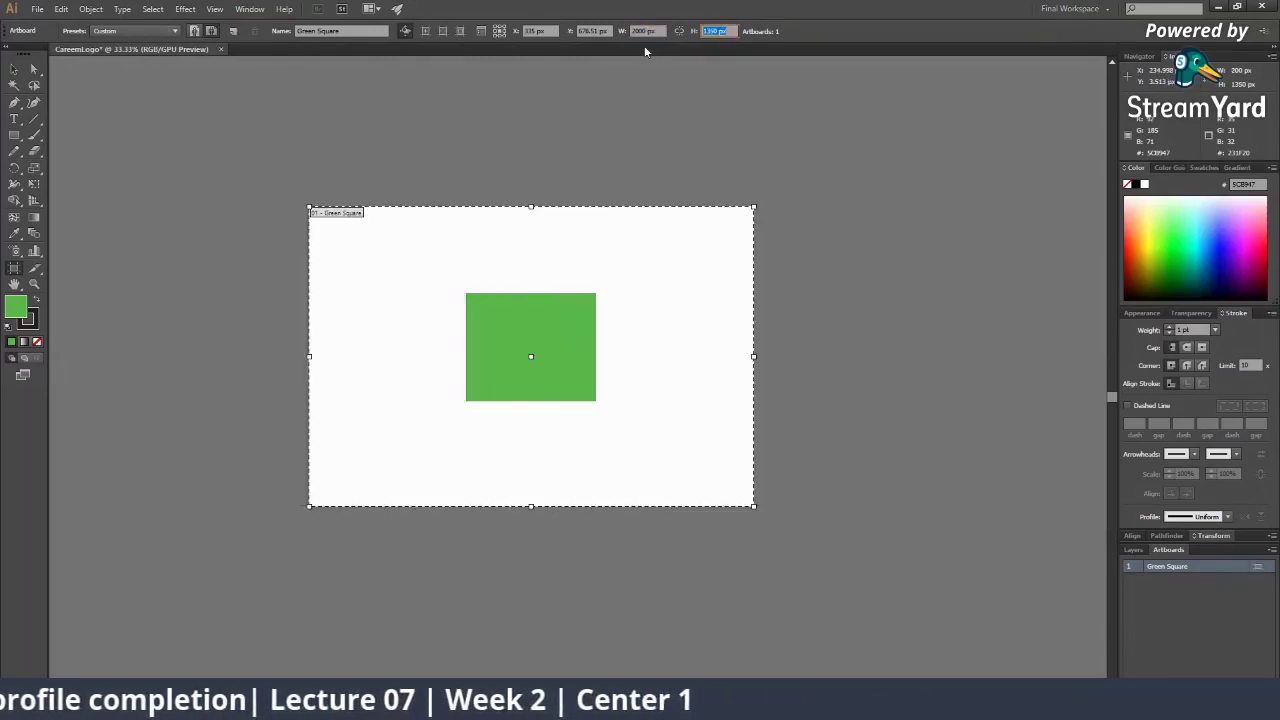
pyautogui.write('2000')
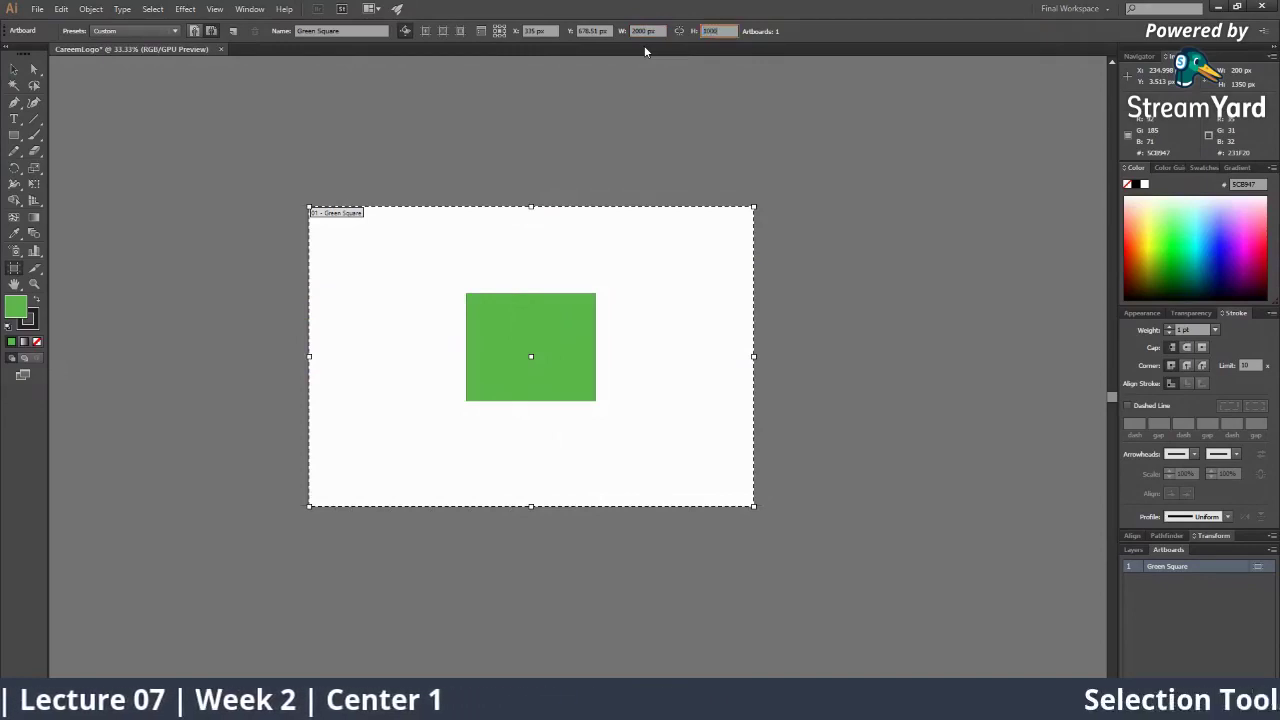
pyautogui.press('Return')
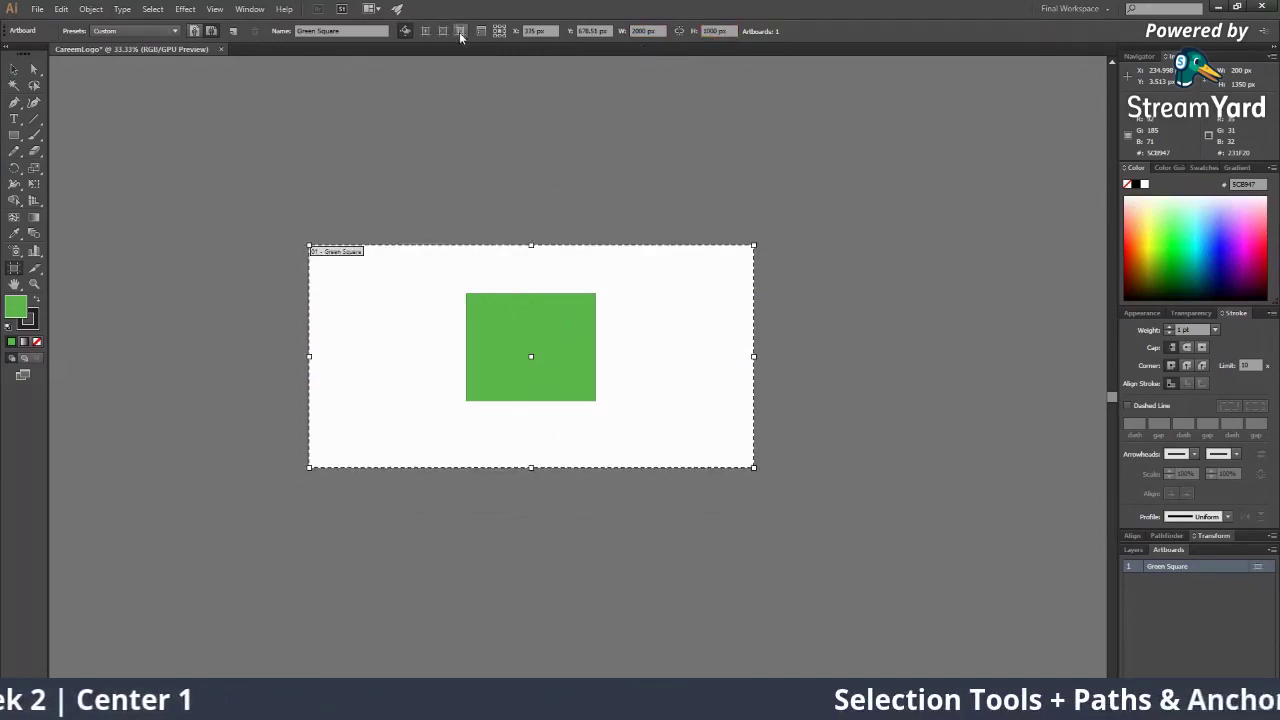
# Link the artboard's width and height proportions, then undo a trial corner resize
pyautogui.click(14, 69)
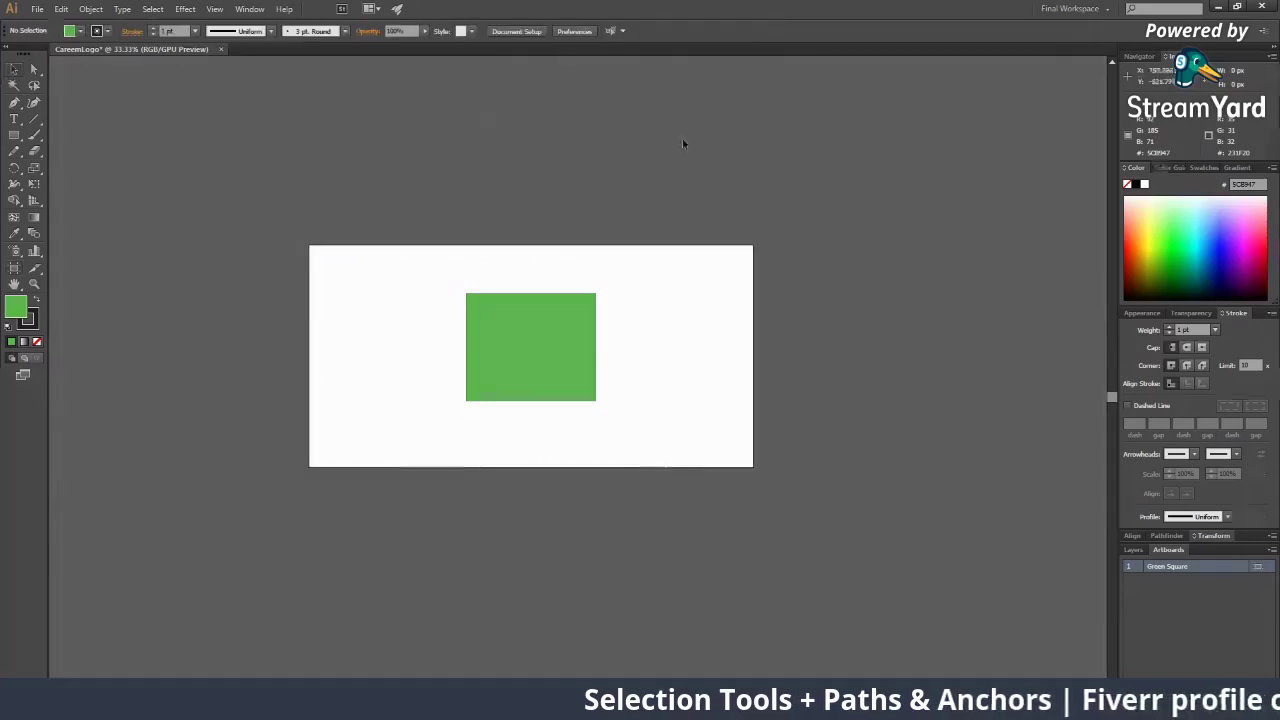
pyautogui.click(14, 267)
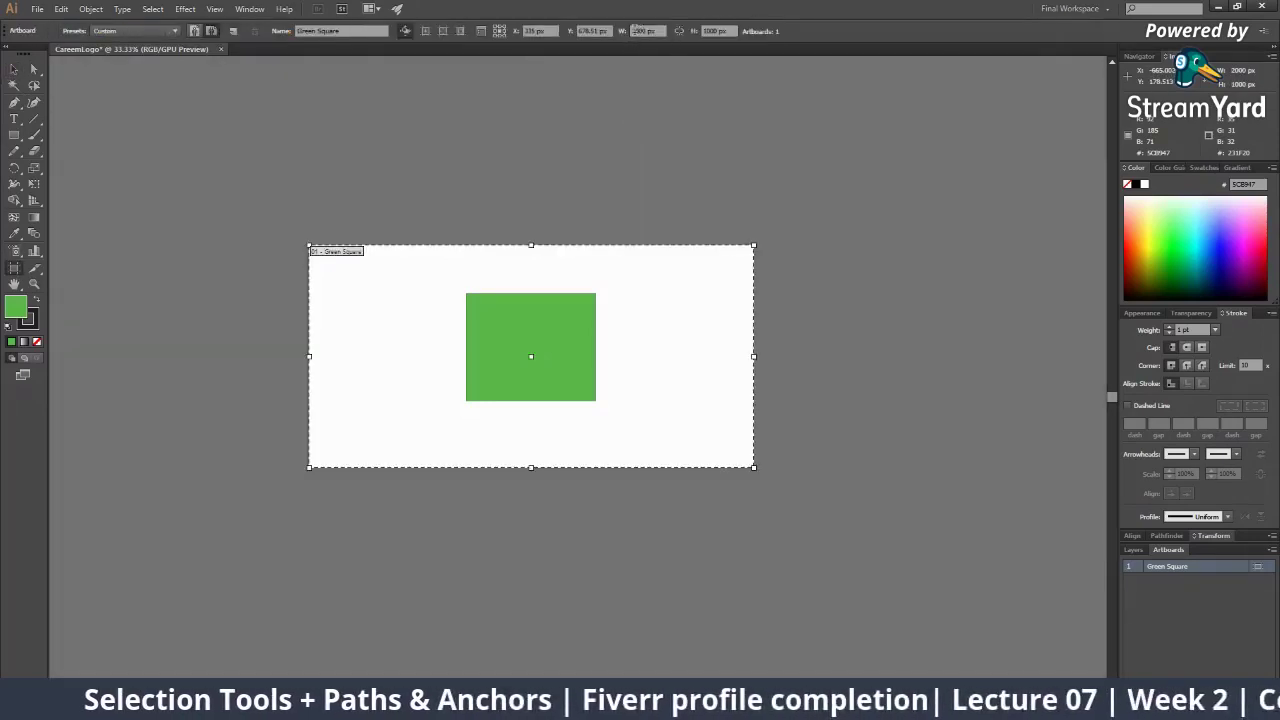
pyautogui.moveTo(648, 30); pyautogui.dragTo(629, 31)
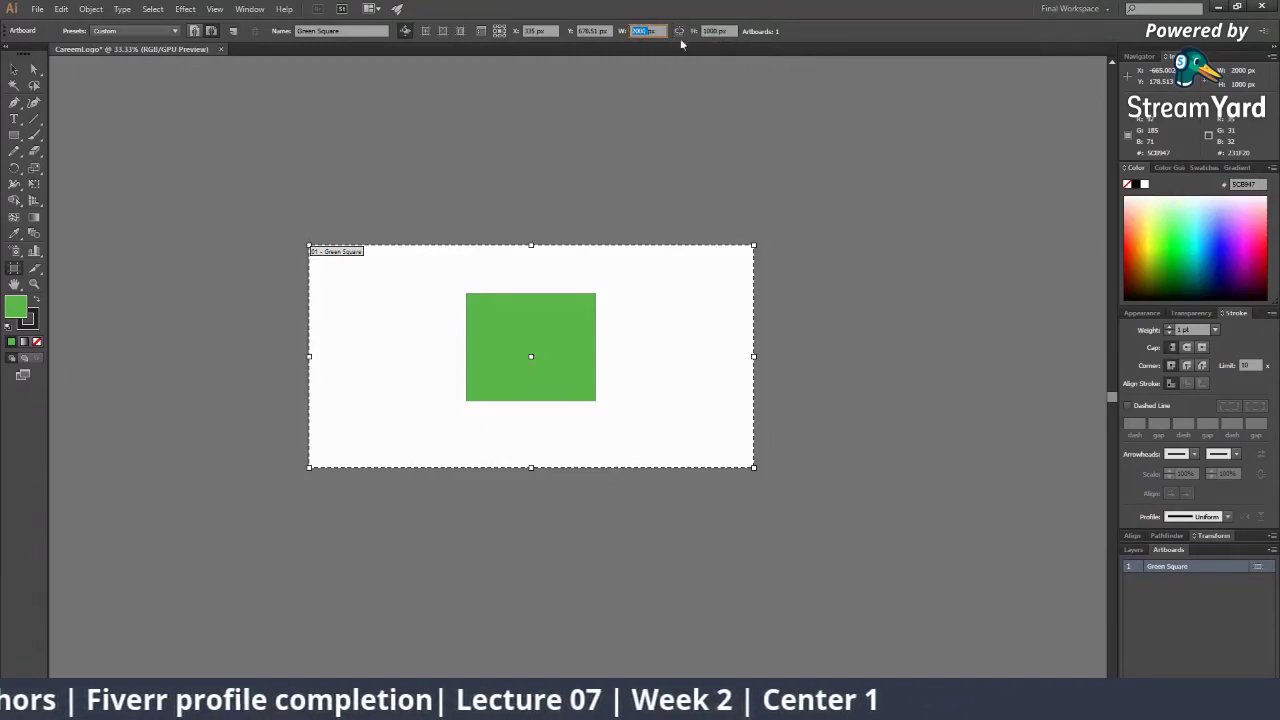
pyautogui.click(680, 32)
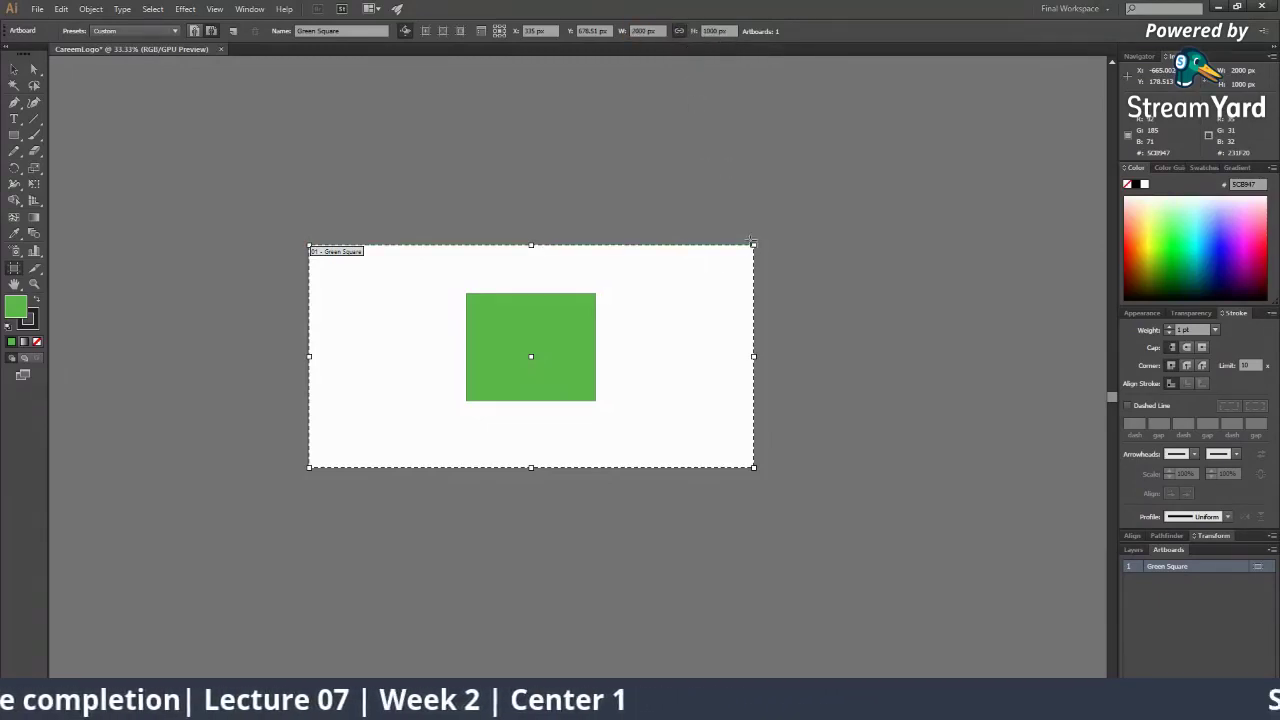
pyautogui.moveTo(755, 242); pyautogui.dragTo(945, 121)
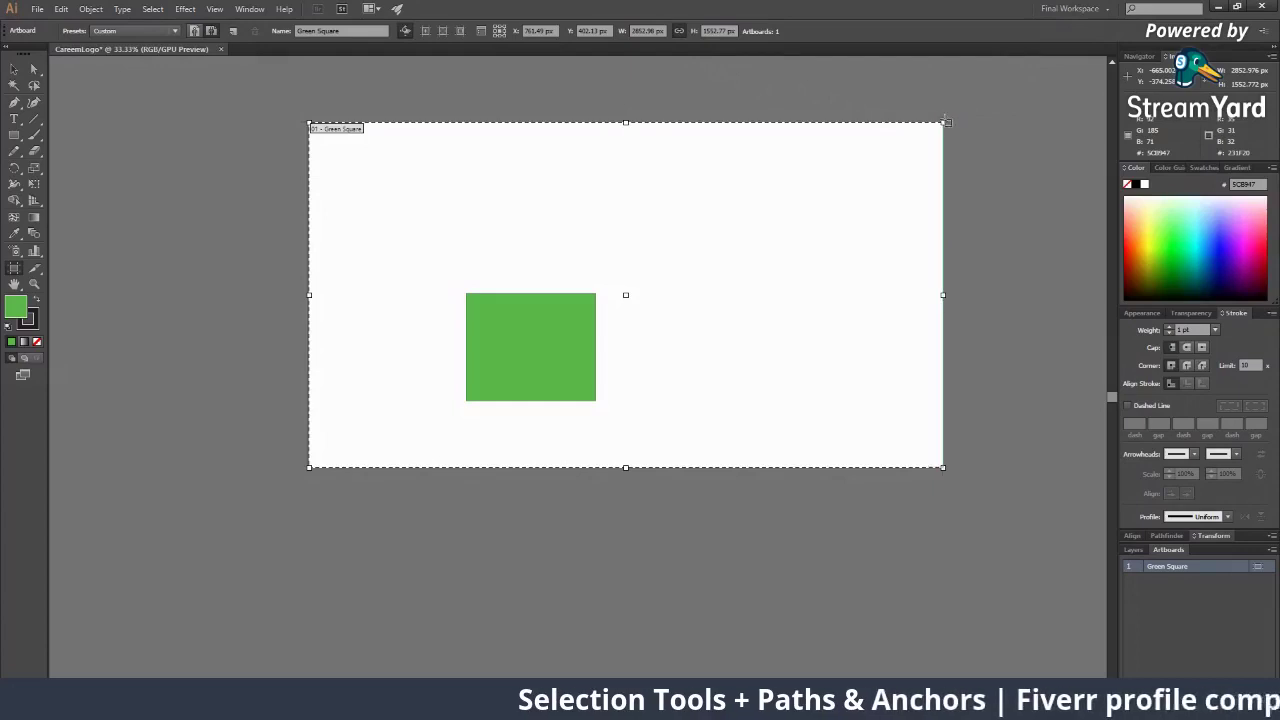
pyautogui.moveTo(948, 121)
pyautogui.mouseDown()
pyautogui.moveTo(610, 296)
pyautogui.moveTo(929, 185)
pyautogui.moveTo(1009, 117)
pyautogui.moveTo(944, 122)
pyautogui.mouseUp()
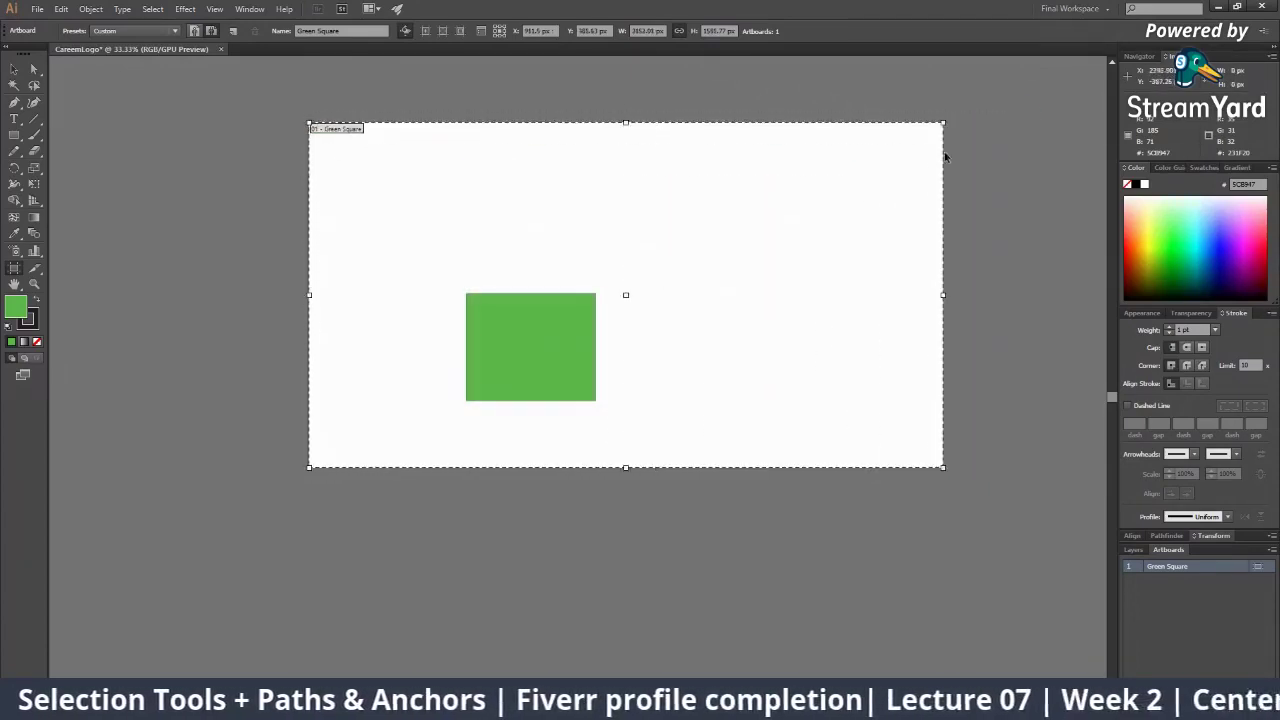
pyautogui.hotkey('ctrl', 'z')
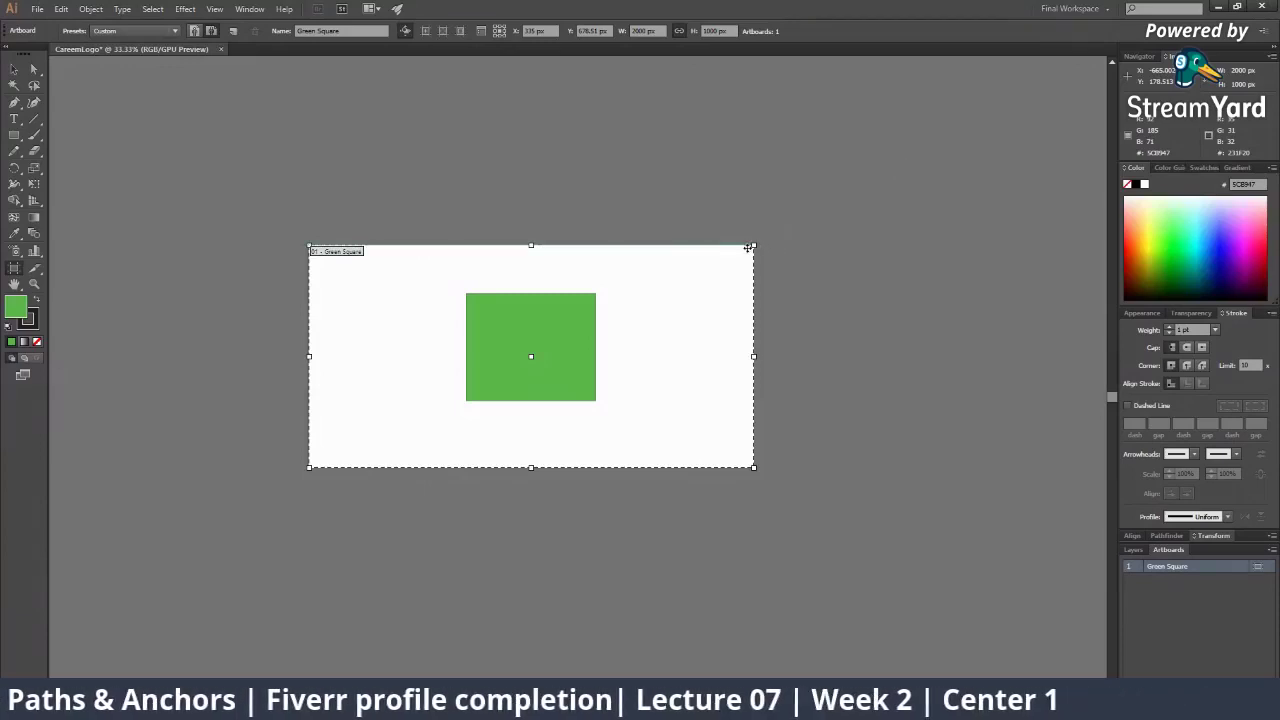
# Enlarge the artboard proportionally to about 3323 × 1661 px and start entering a 4000px width
pyautogui.moveTo(750, 246); pyautogui.dragTo(900, 172)
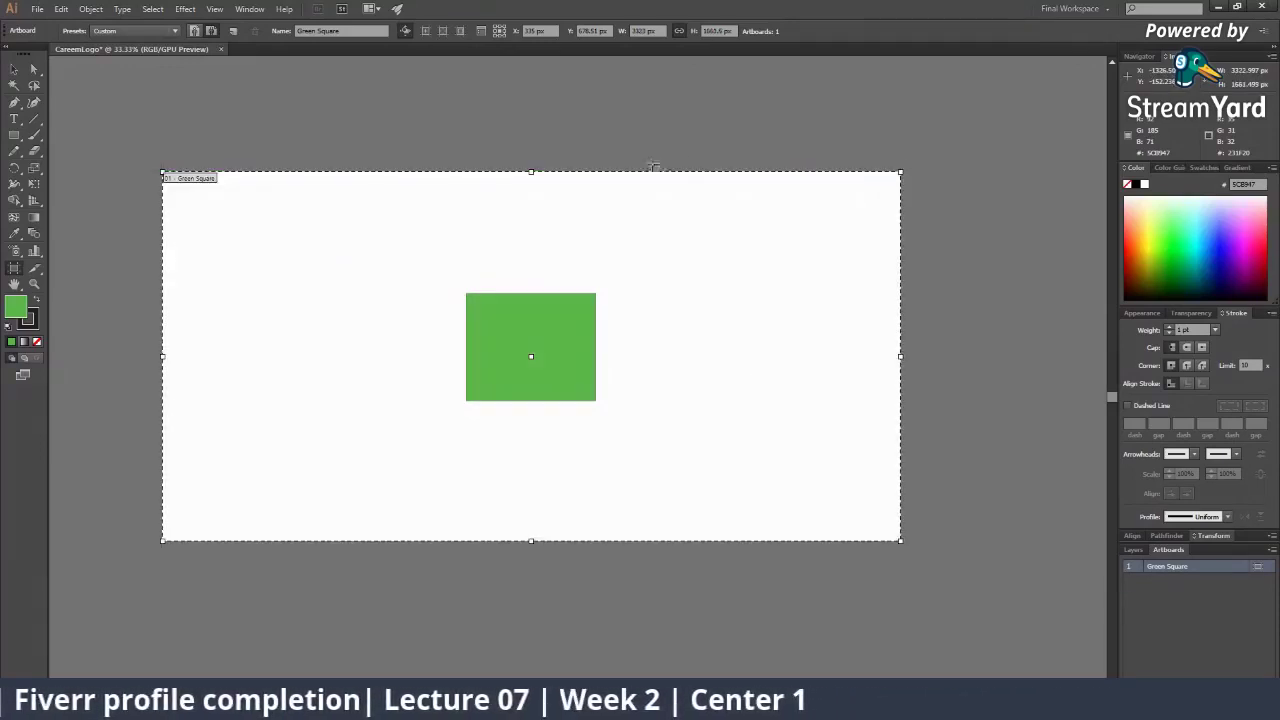
pyautogui.press('z')
pyautogui.keyDown('alt'); pyautogui.click(534, 237); pyautogui.keyUp('alt')
pyautogui.keyDown('alt'); pyautogui.click(556, 407); pyautogui.keyUp('alt')
pyautogui.keyDown('alt'); pyautogui.click(556, 411); pyautogui.keyUp('alt')
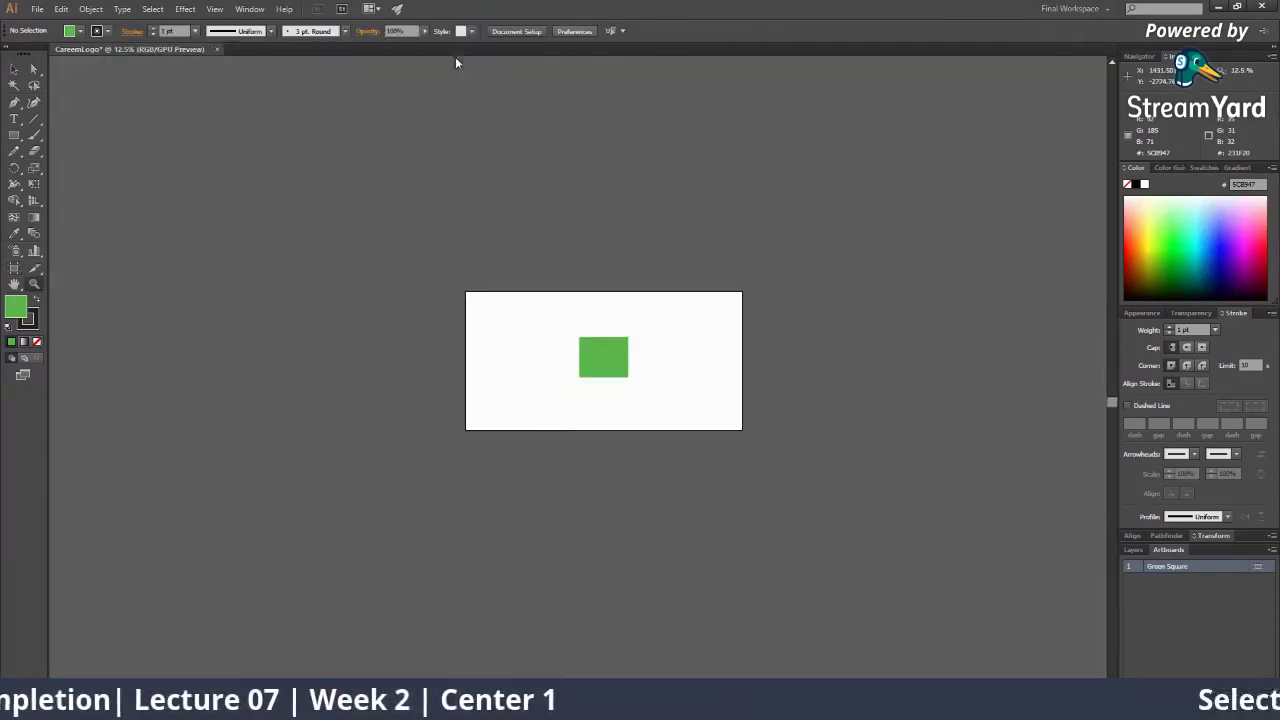
pyautogui.hotkey('shift', 'o')
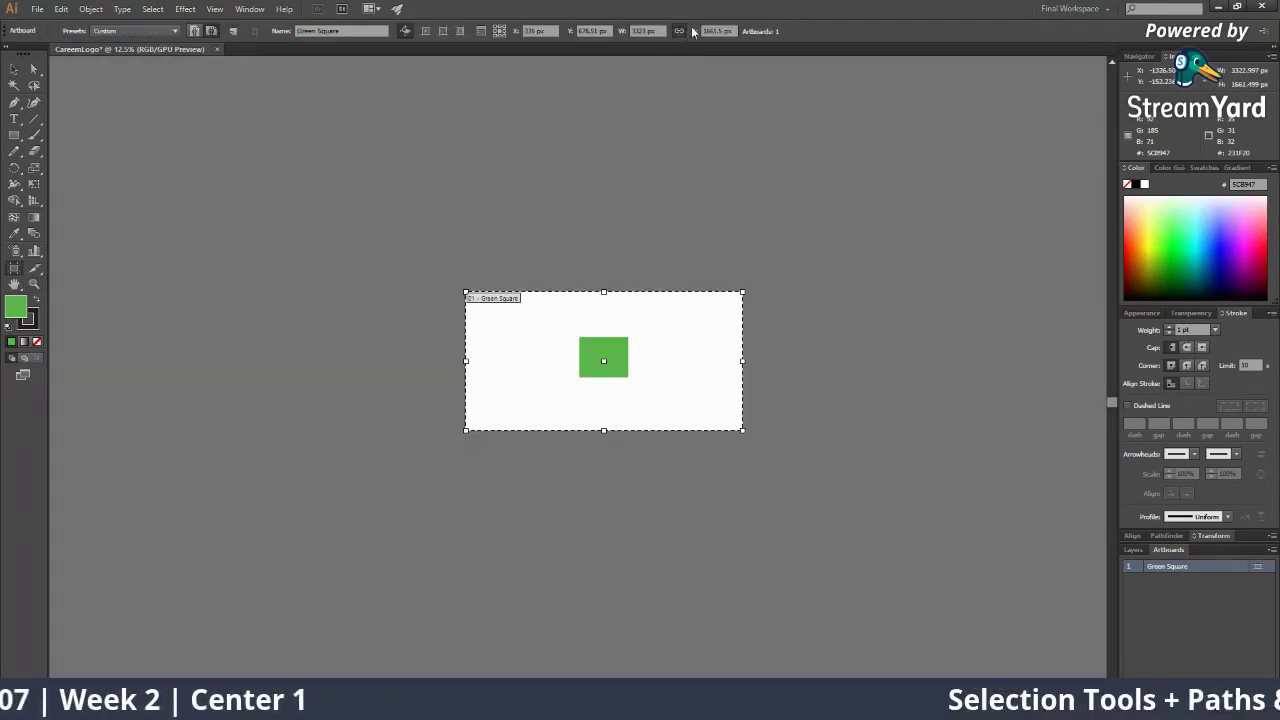
pyautogui.moveTo(650, 30); pyautogui.dragTo(605, 29)
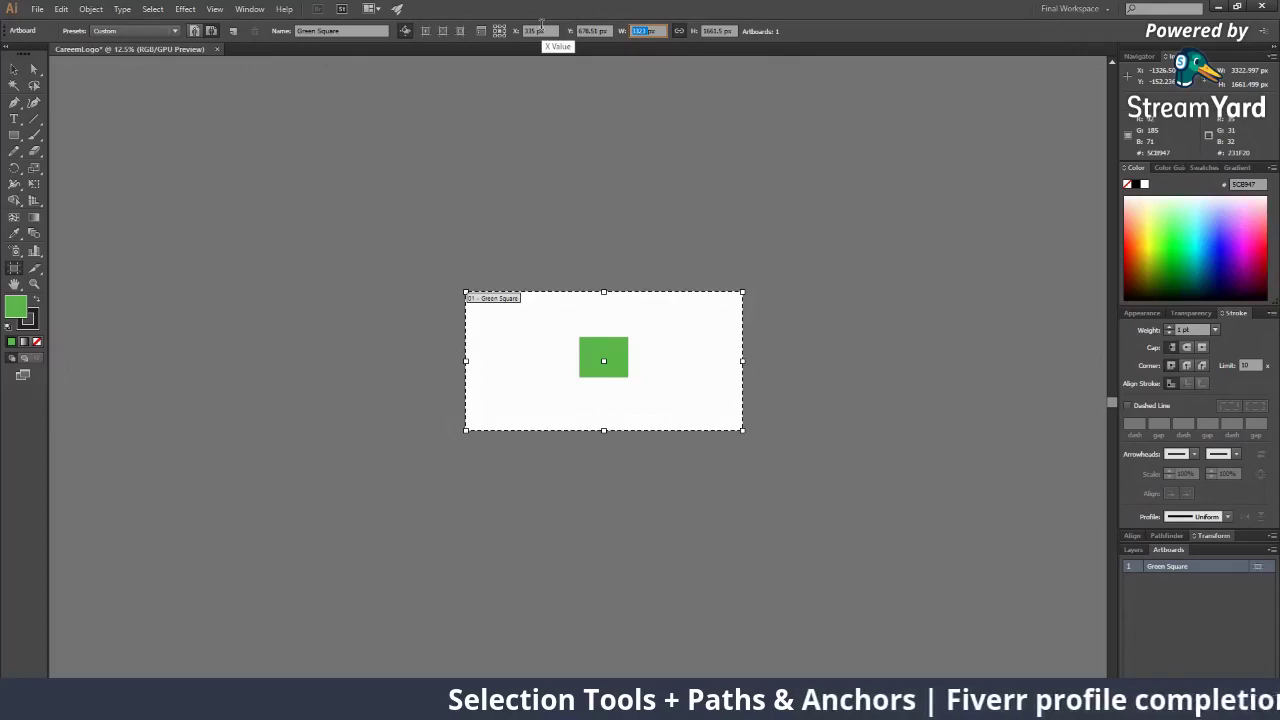
pyautogui.write('4000px')
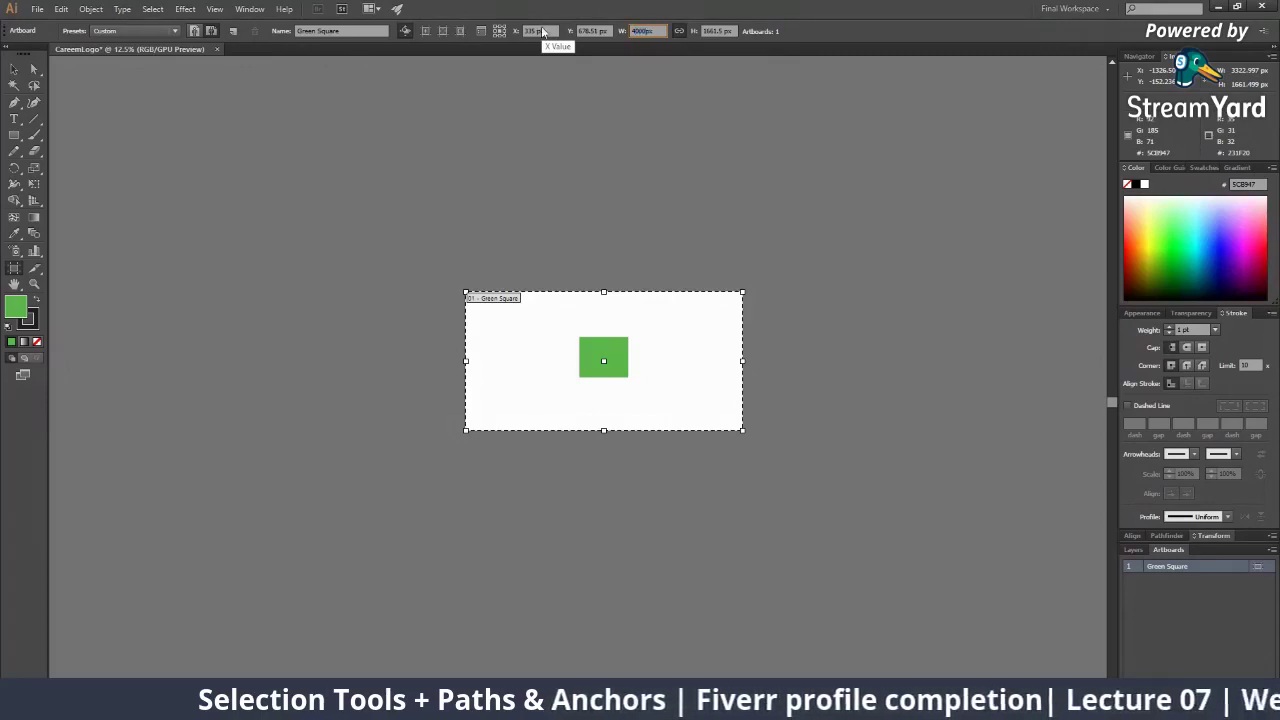
# Apply the 4000 px width so the linked height becomes 2000 px
pyautogui.click(724, 30)
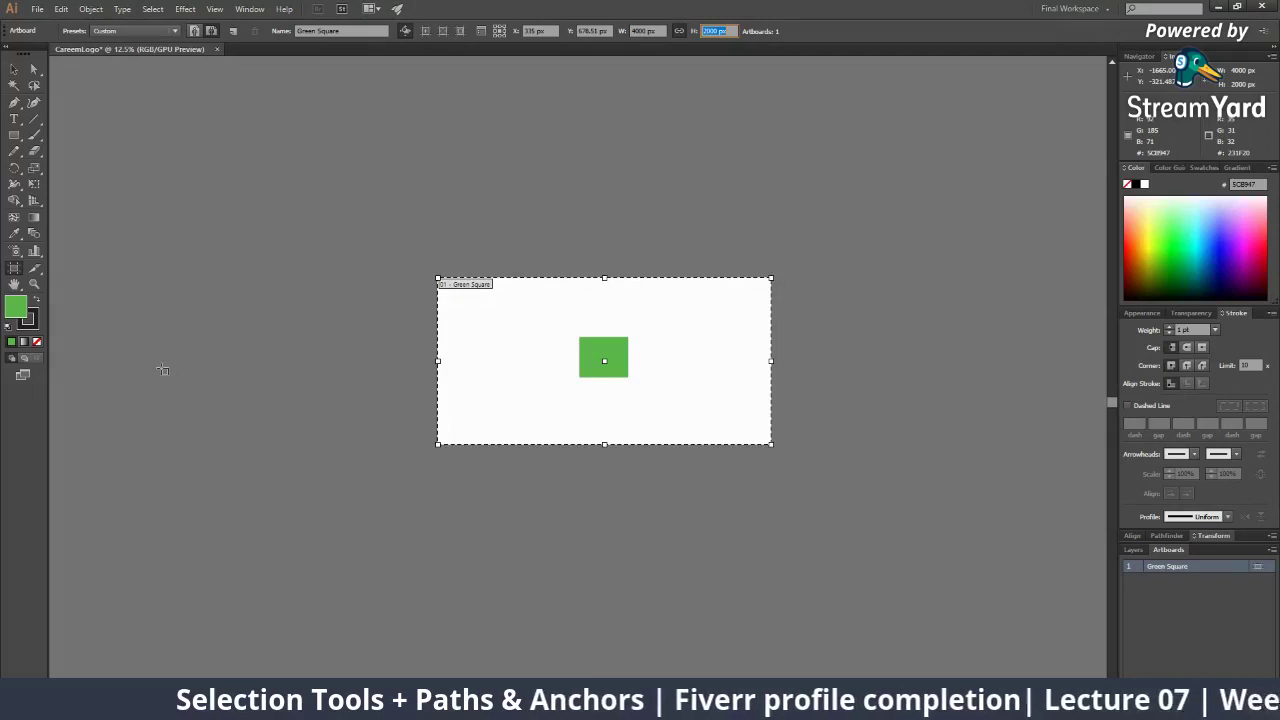
pyautogui.click(650, 352)
# Zoom out to 8.33% and move the Green Square artboard to the left
pyautogui.press('z')
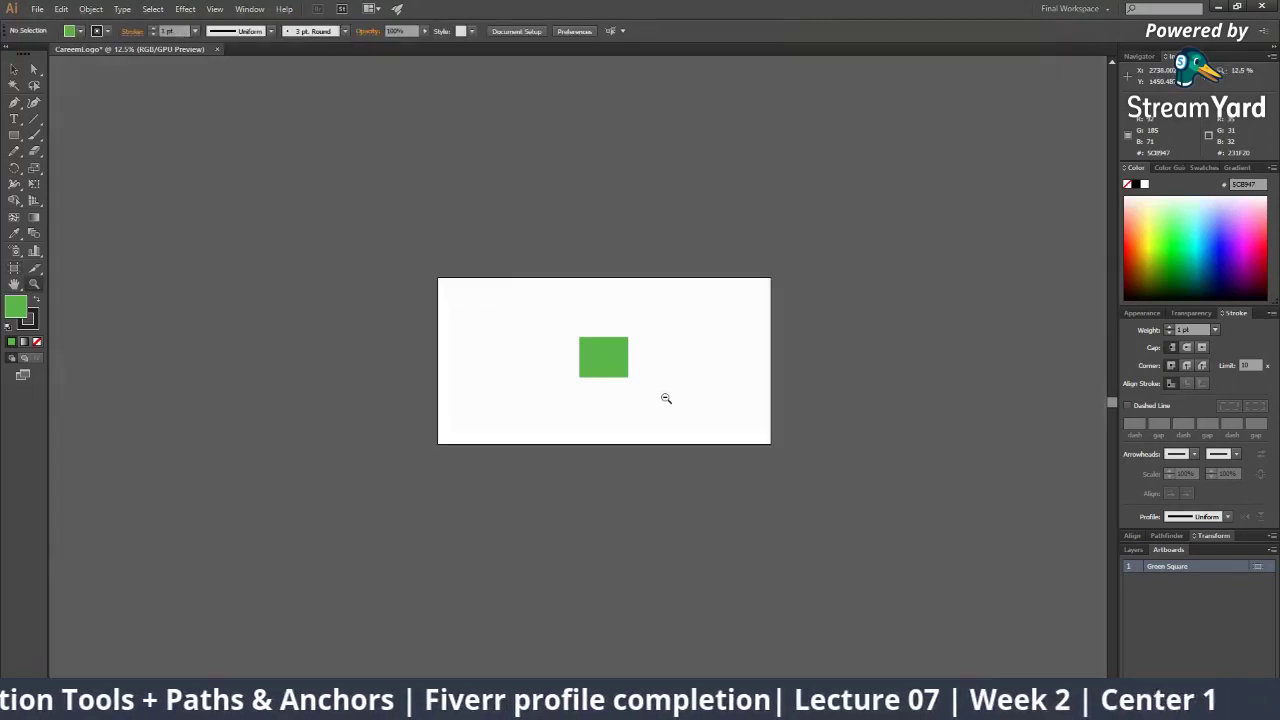
pyautogui.keyDown('alt'); pyautogui.click(666, 398); pyautogui.keyUp('alt')
pyautogui.press('v')
pyautogui.click(16, 268)
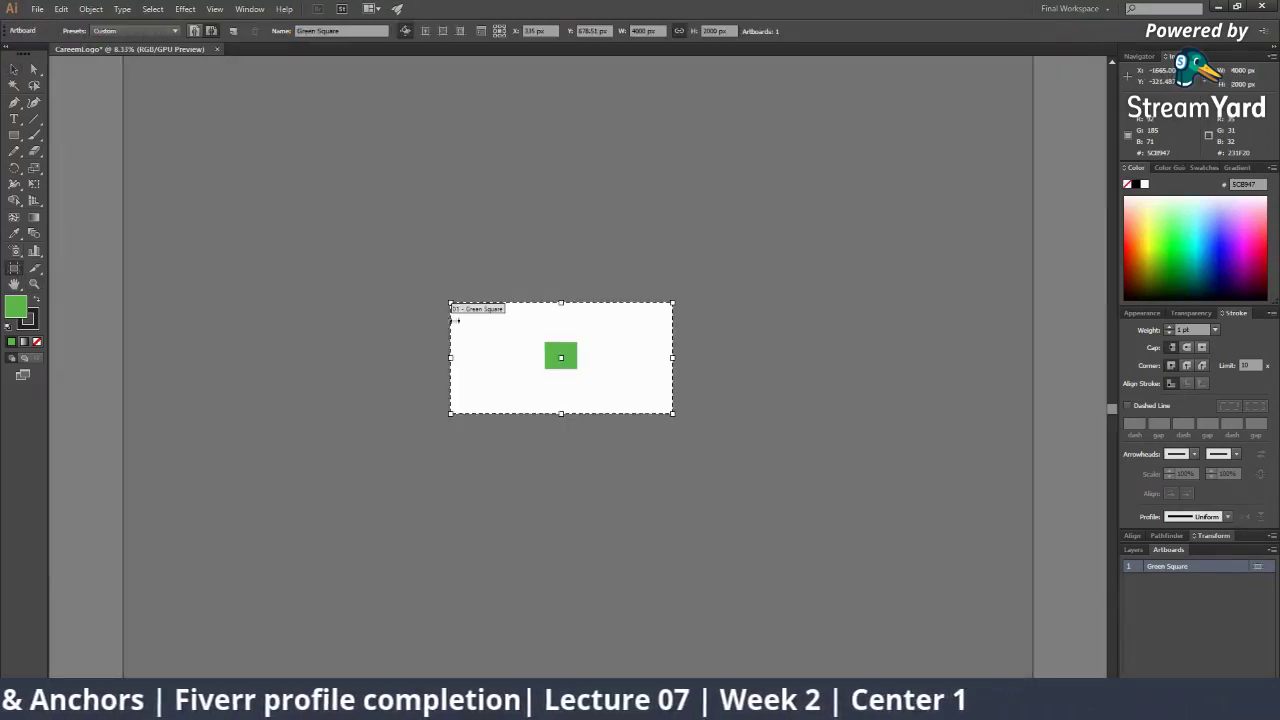
pyautogui.moveTo(453, 320); pyautogui.dragTo(239, 320)
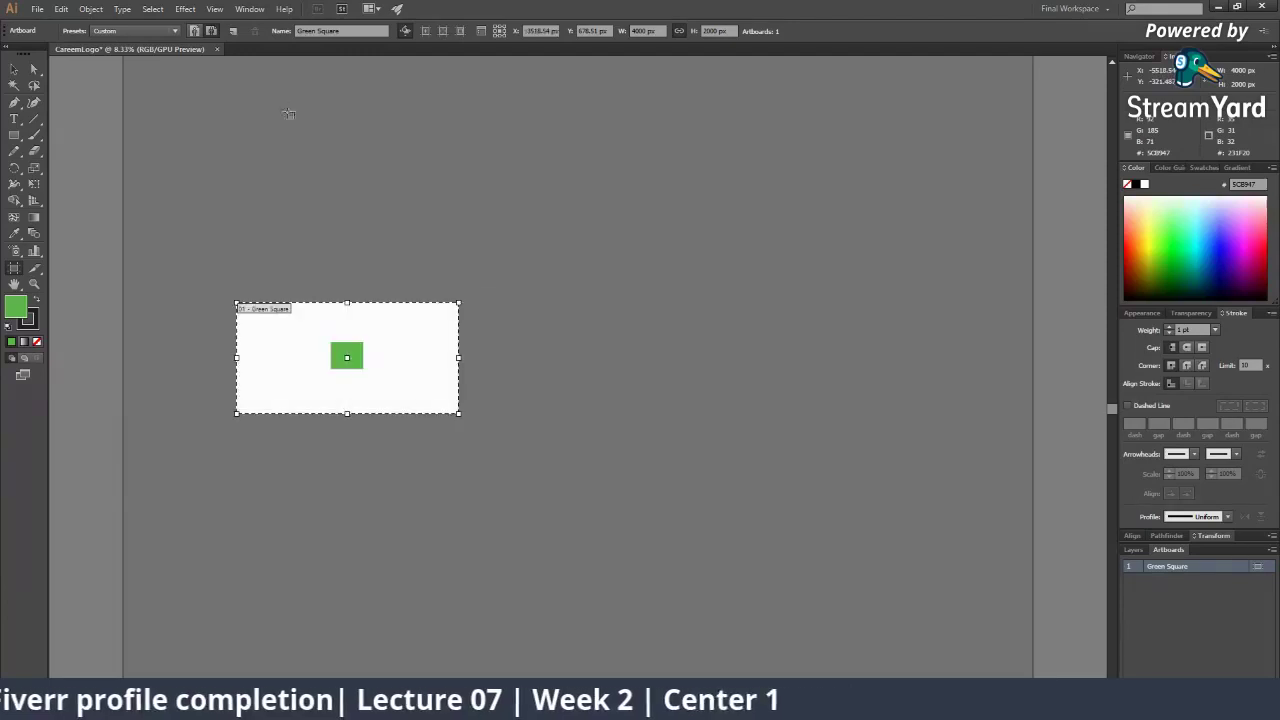
# Add a new same-size artboard to the right of Green Square, then minimise Illustrator
pyautogui.click(234, 32)
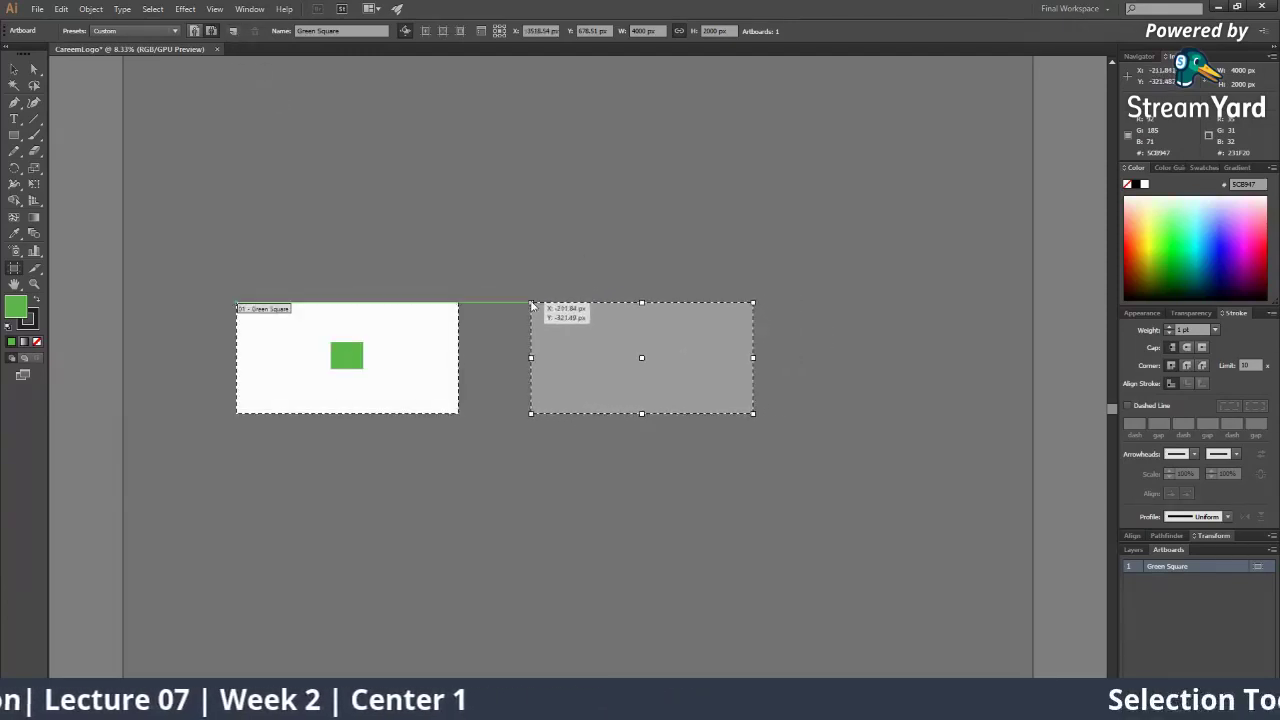
pyautogui.click(531, 304)
pyautogui.press('v')
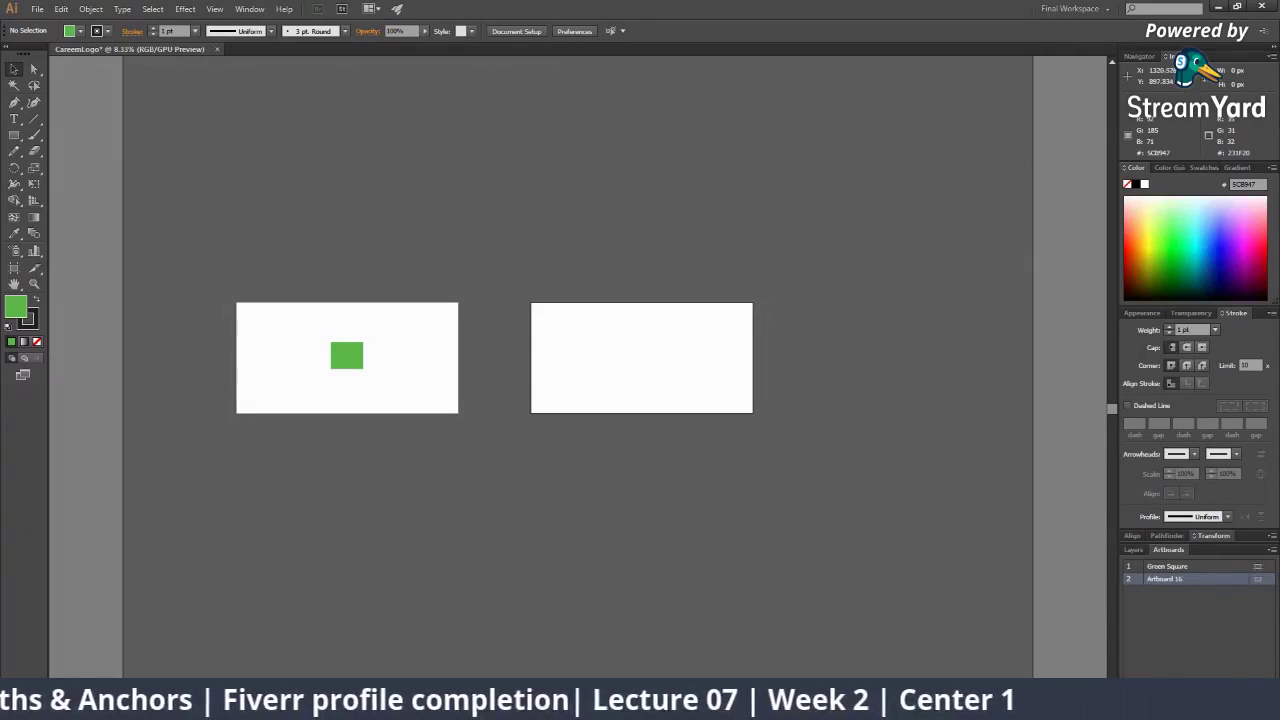
pyautogui.click(1218, 7)
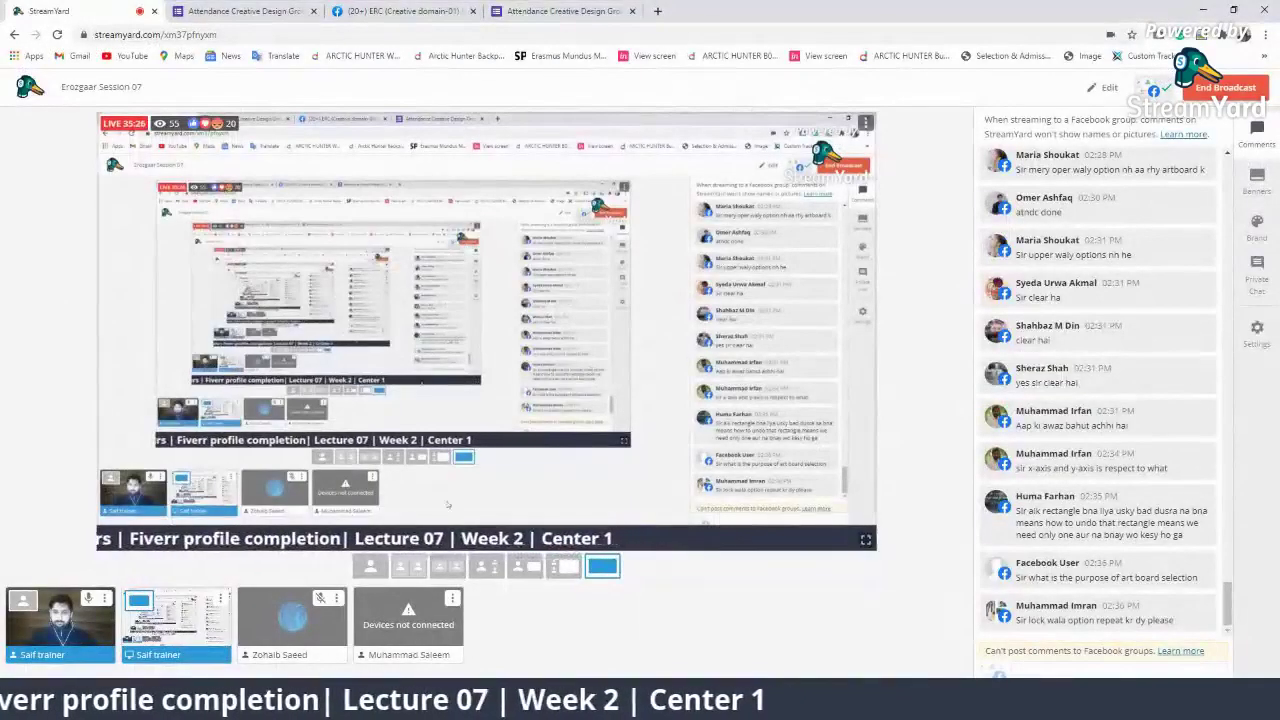
# Kick one guest from the StreamYard studio
pyautogui.click(337, 598)
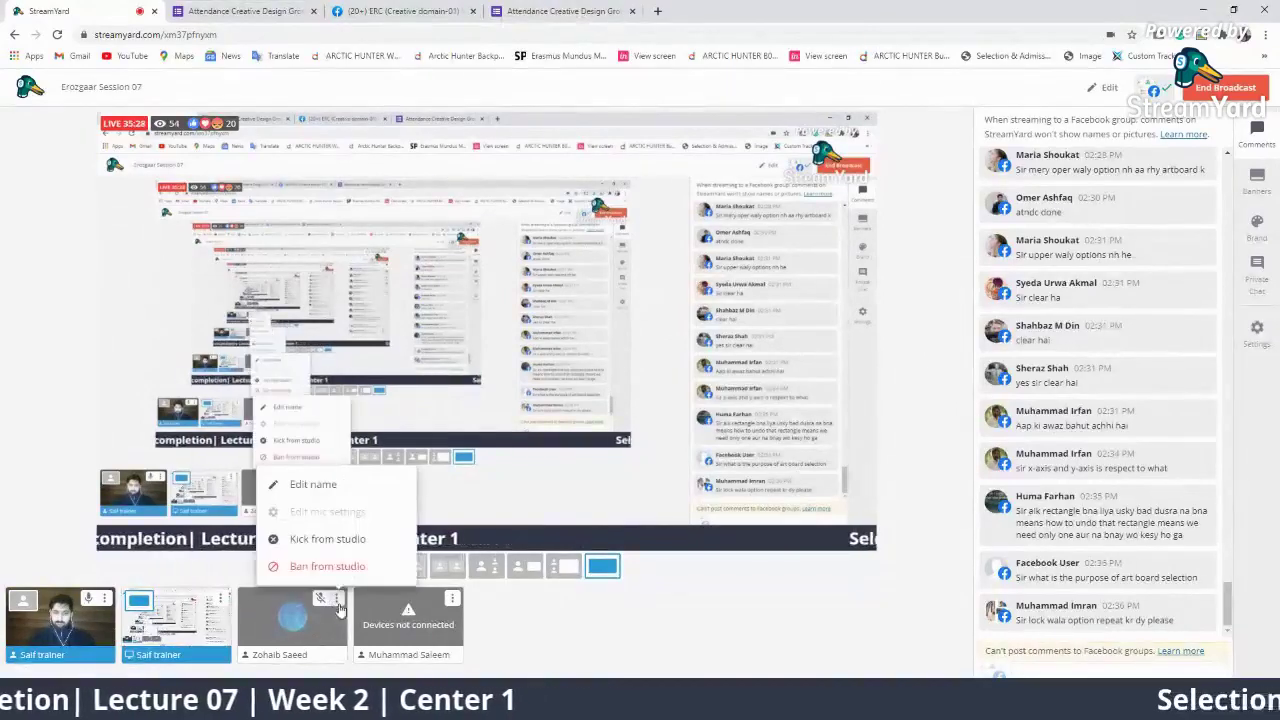
pyautogui.click(328, 539)
pyautogui.click(600, 448)
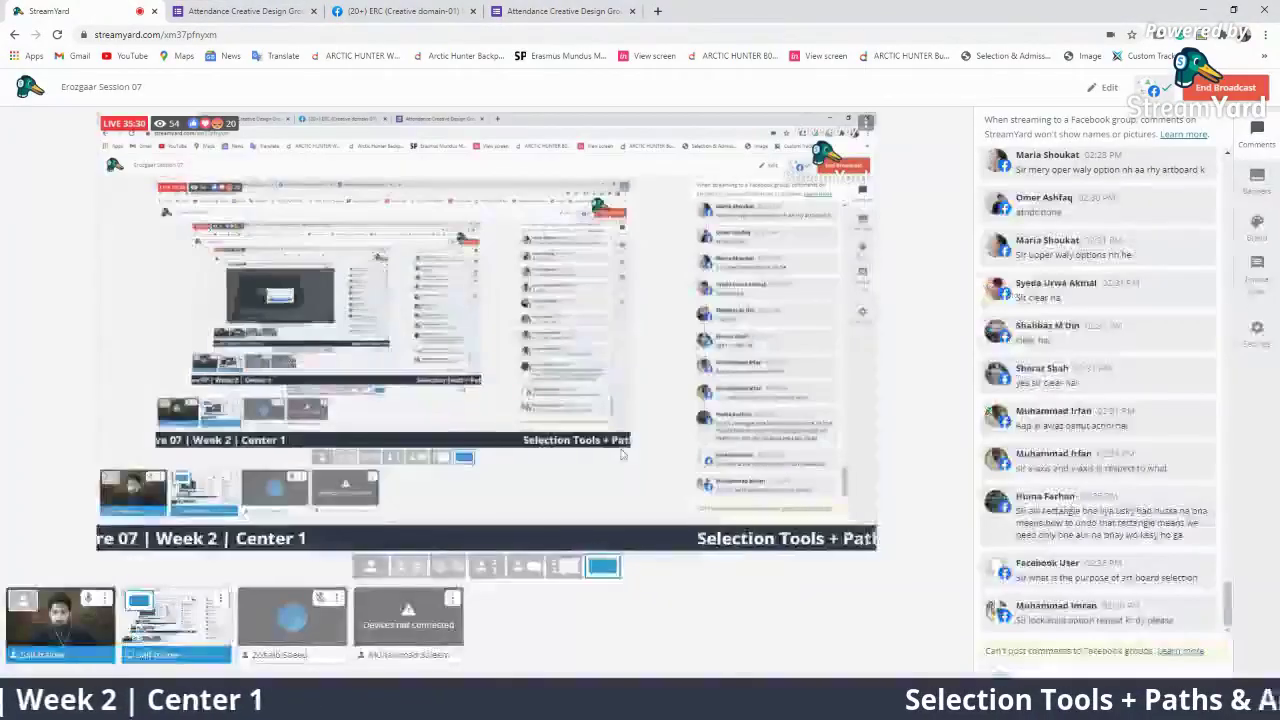
# Feature the x-axis and rectangle-undo questions on stream, then hide the comment banner
pyautogui.moveTo(1097, 343)
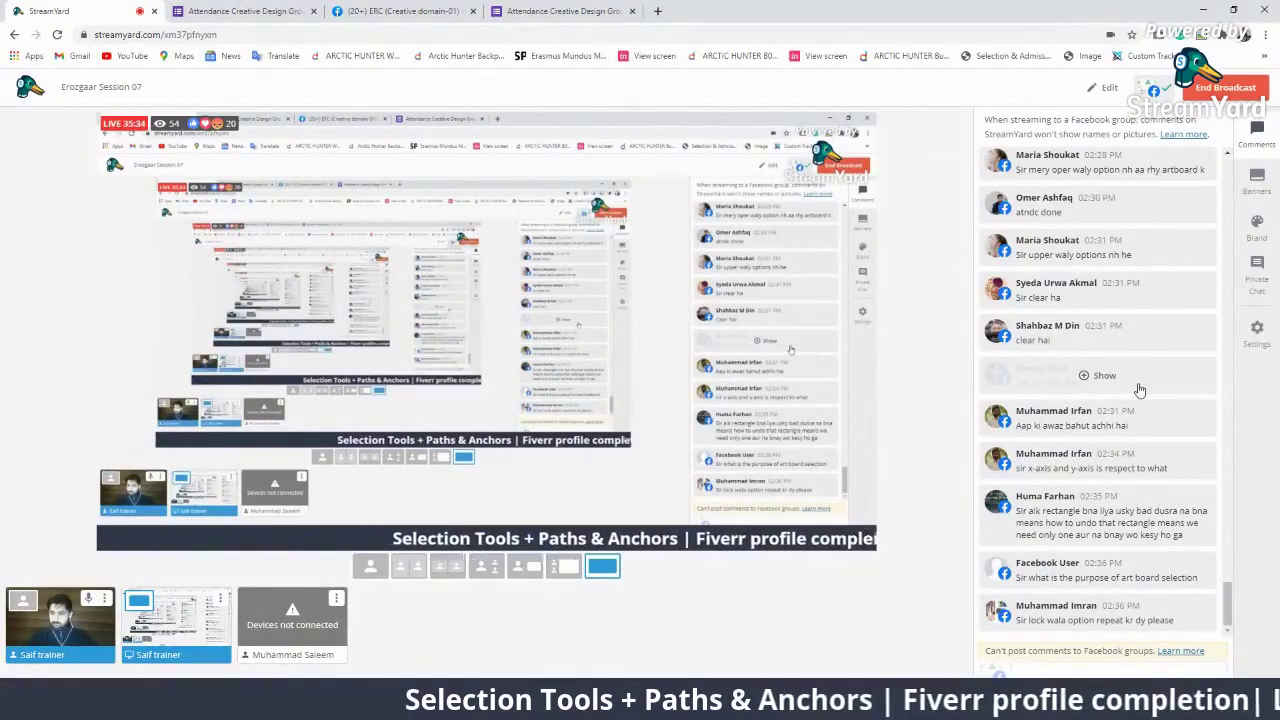
pyautogui.click(1147, 510)
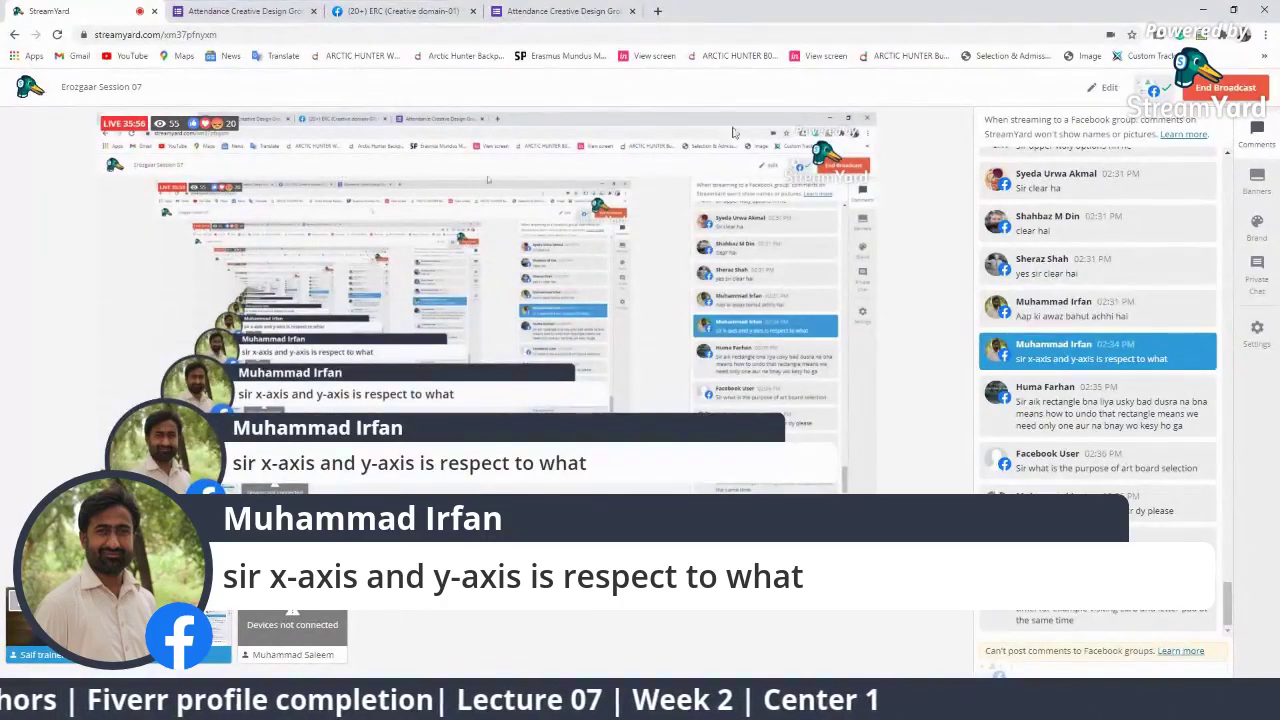
pyautogui.click(1086, 388)
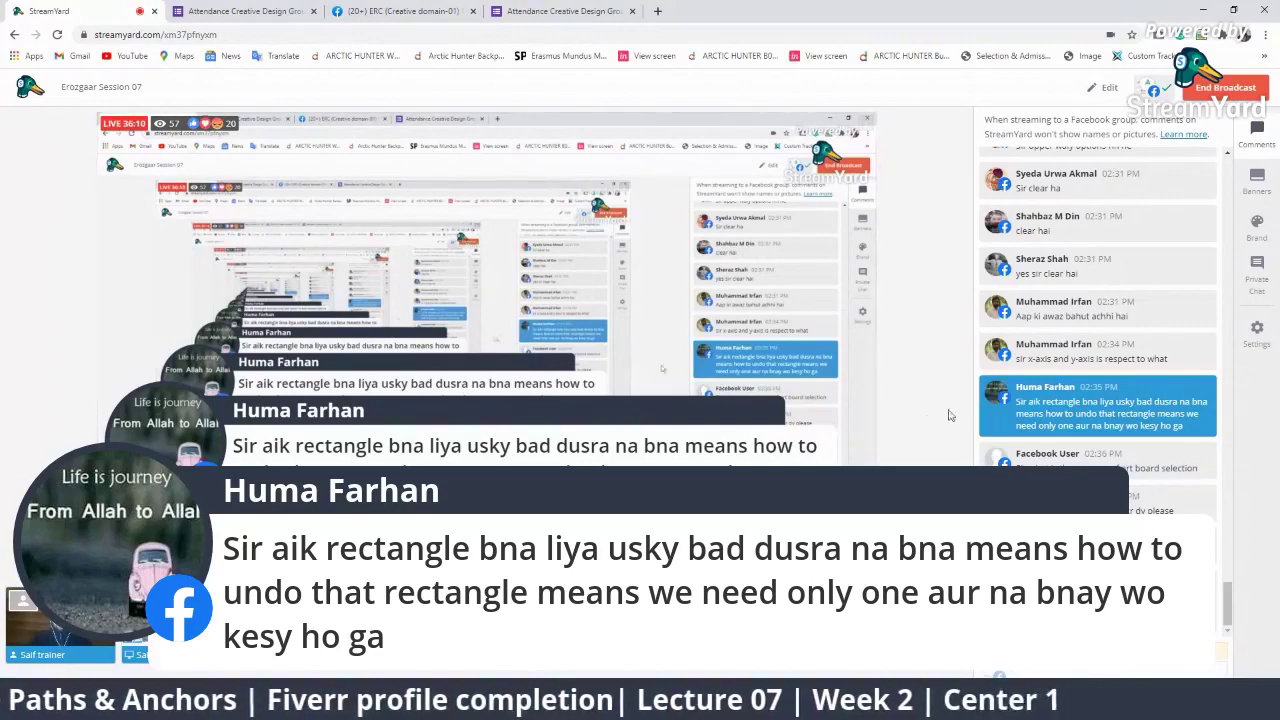
pyautogui.click(1090, 408)
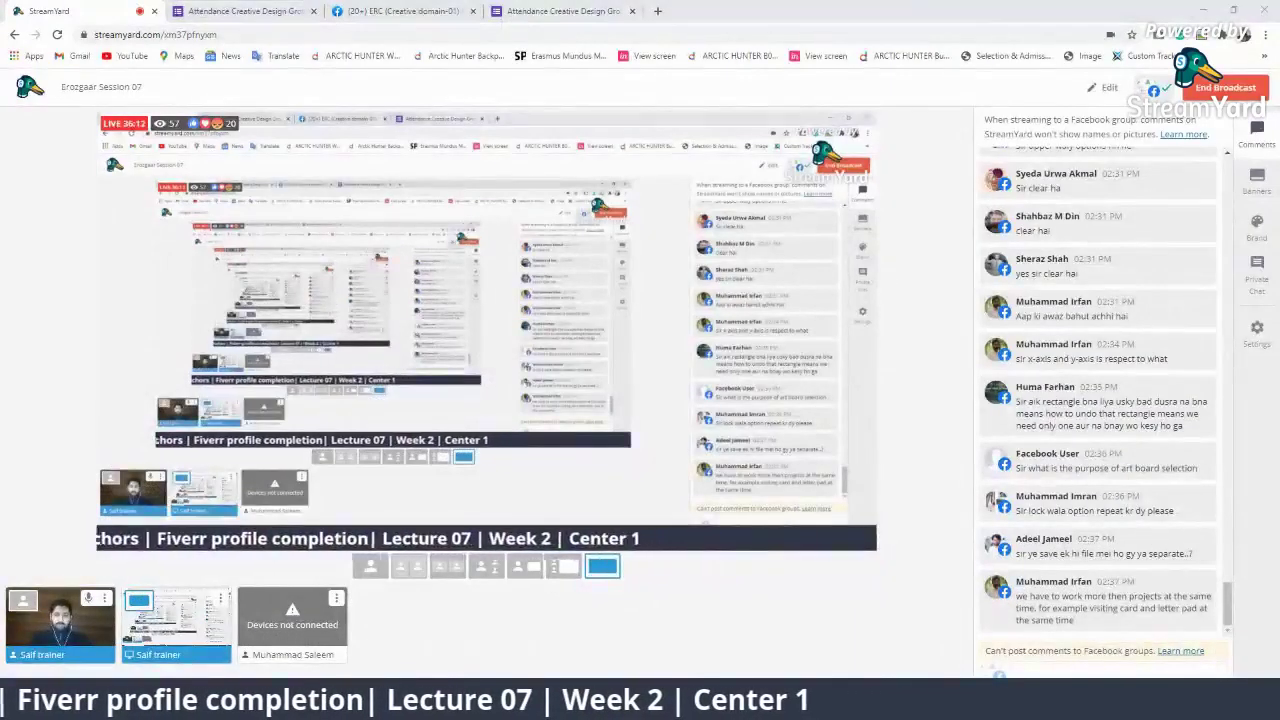
# Return to Illustrator and zoom in on the first artboard
pyautogui.hotkey('alt', 'Tab')
pyautogui.press('z')
pyautogui.click(470, 345)
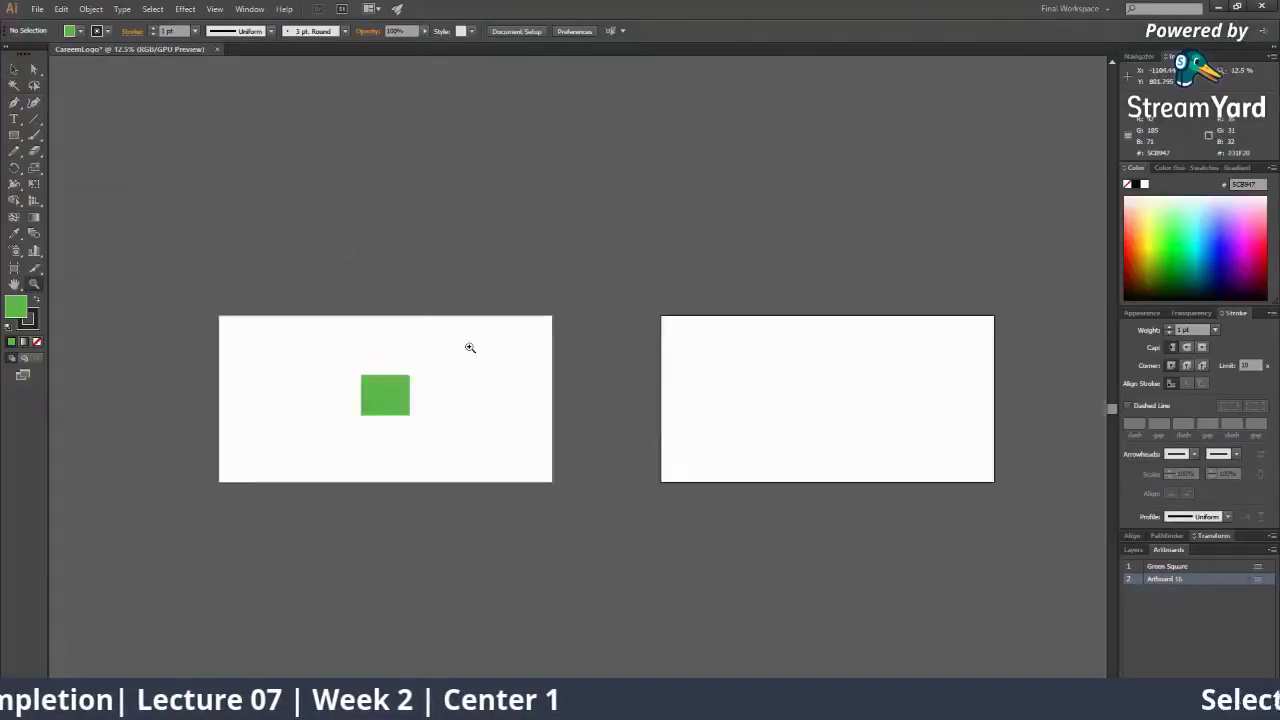
# Choose an orange-red fill, draw a trial rectangle above the green square, then delete it
pyautogui.click(470, 345)
pyautogui.click(497, 360)
pyautogui.moveTo(497, 360); pyautogui.dragTo(485, 296)
pyautogui.click(14, 150)
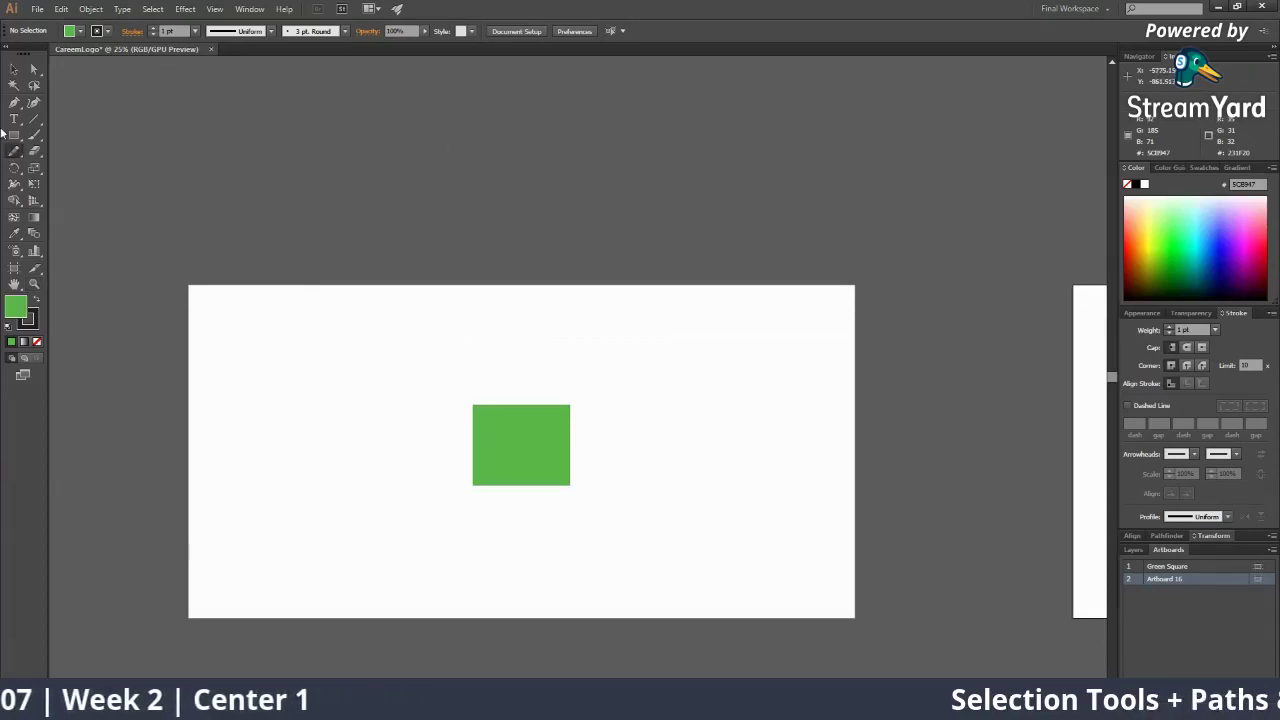
pyautogui.click(14, 135)
pyautogui.click(1138, 229)
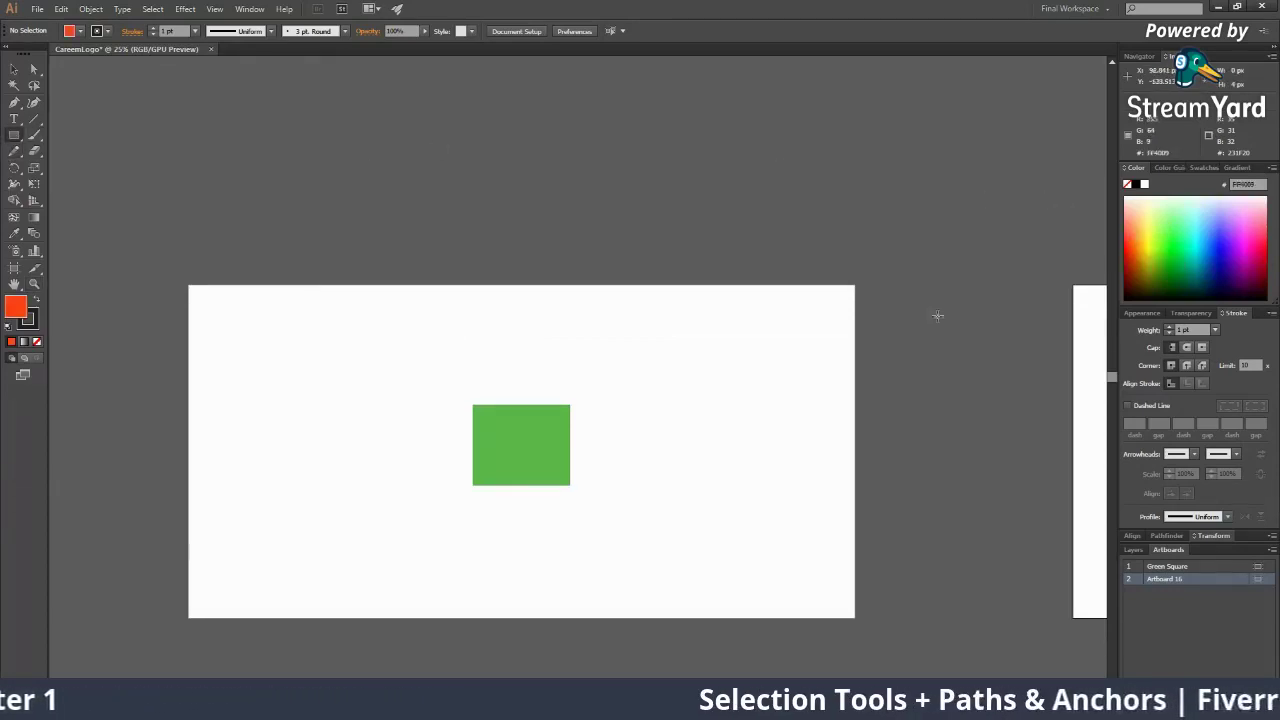
pyautogui.moveTo(271, 320); pyautogui.dragTo(489, 395)
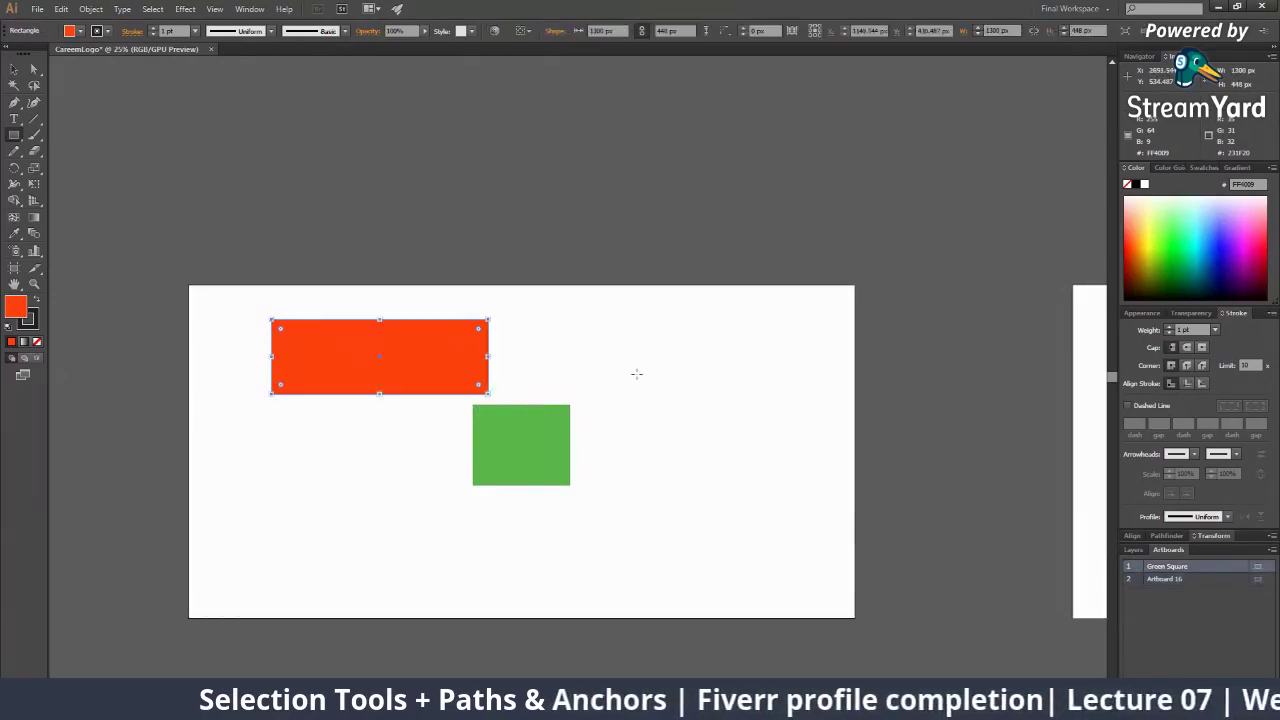
pyautogui.click(13, 73)
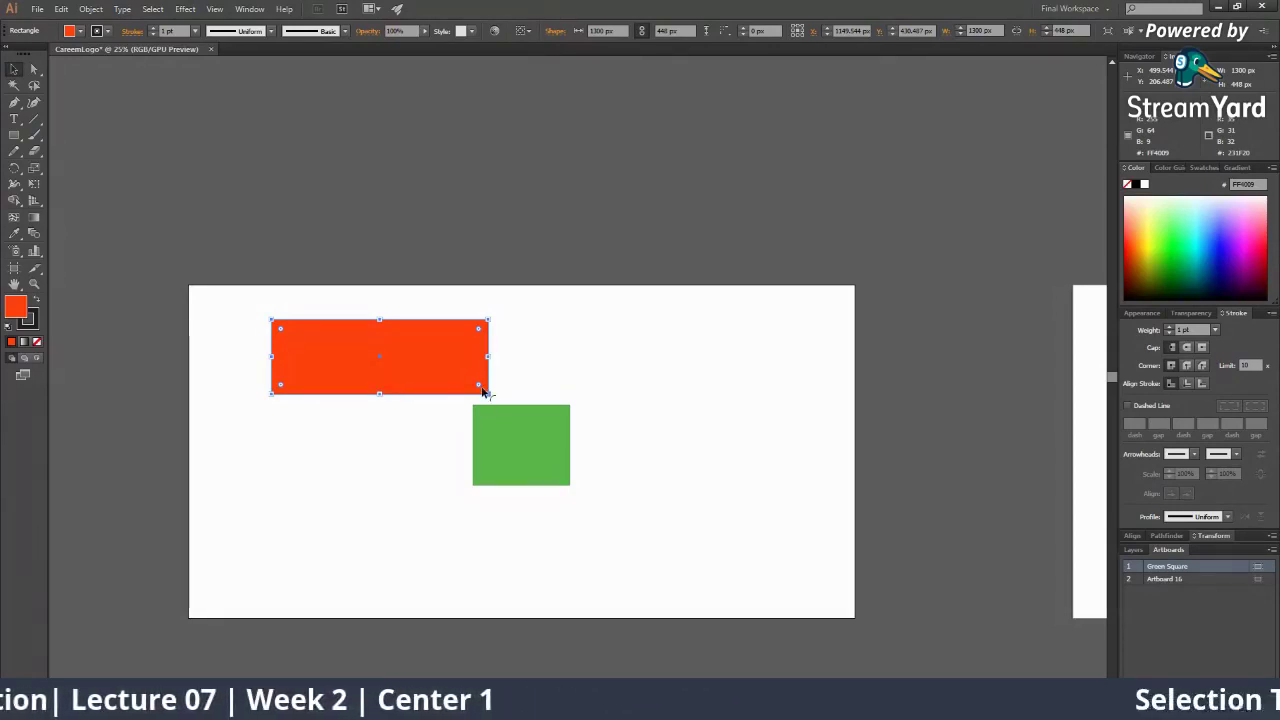
pyautogui.press('Delete')
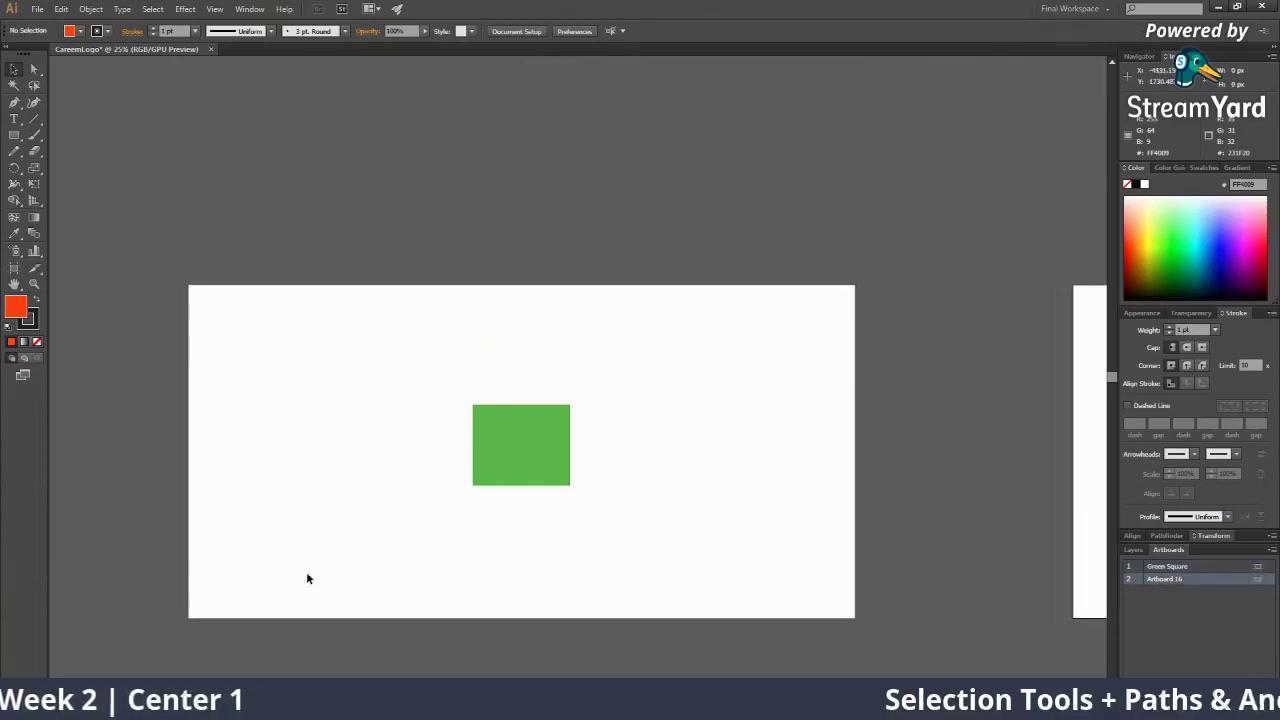
# Draw the orange-red rectangle along the artboard's top edge, comparing it with the green square
pyautogui.click(14, 137)
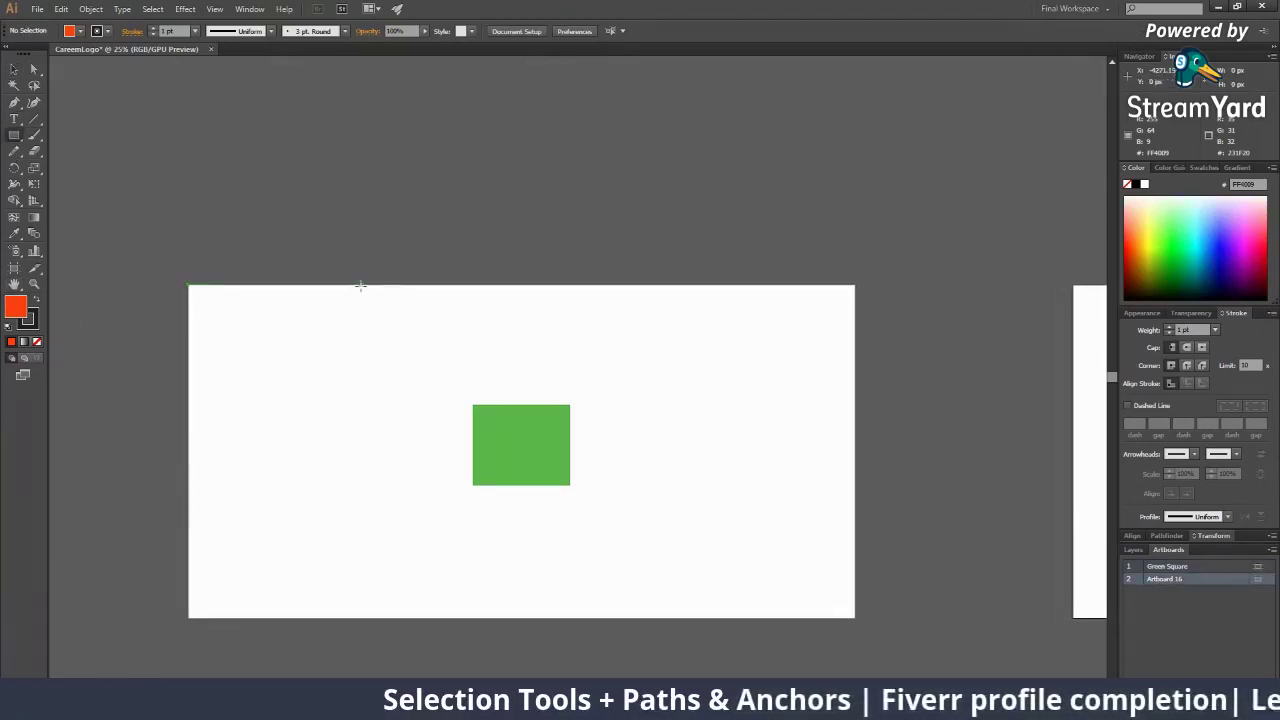
pyautogui.moveTo(361, 286); pyautogui.dragTo(680, 381)
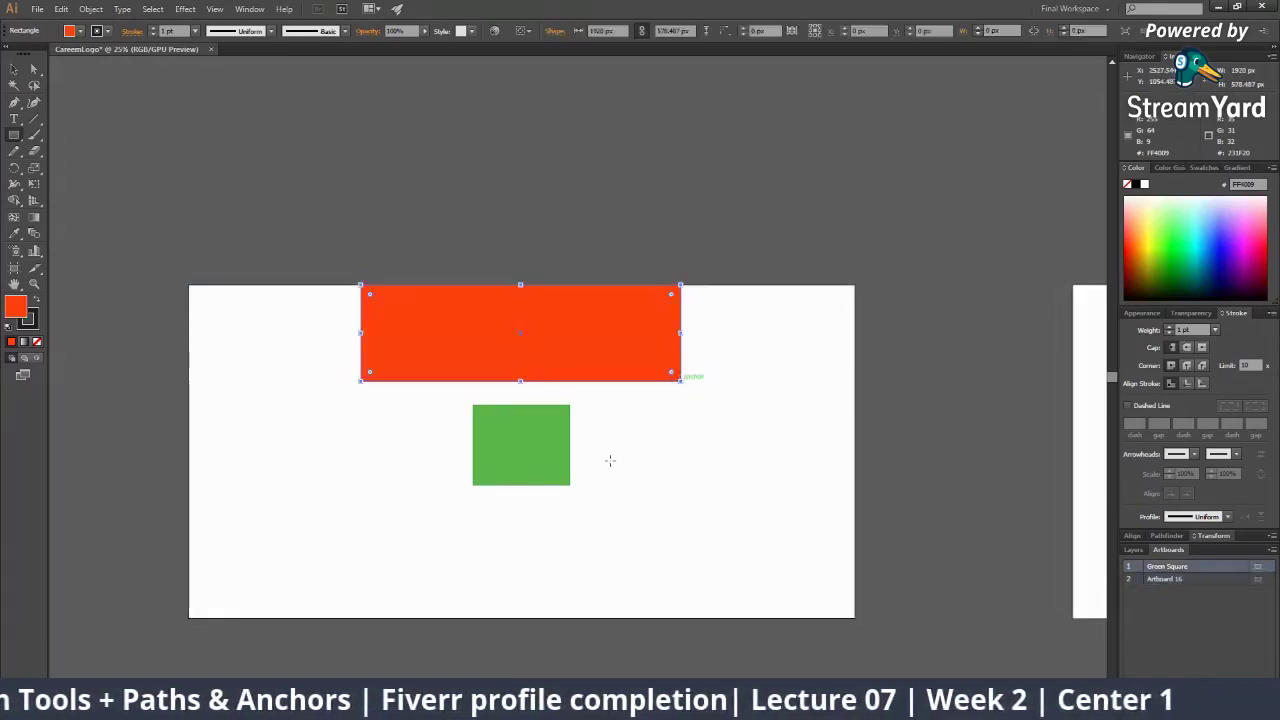
pyautogui.press('v')
pyautogui.click(610, 460)
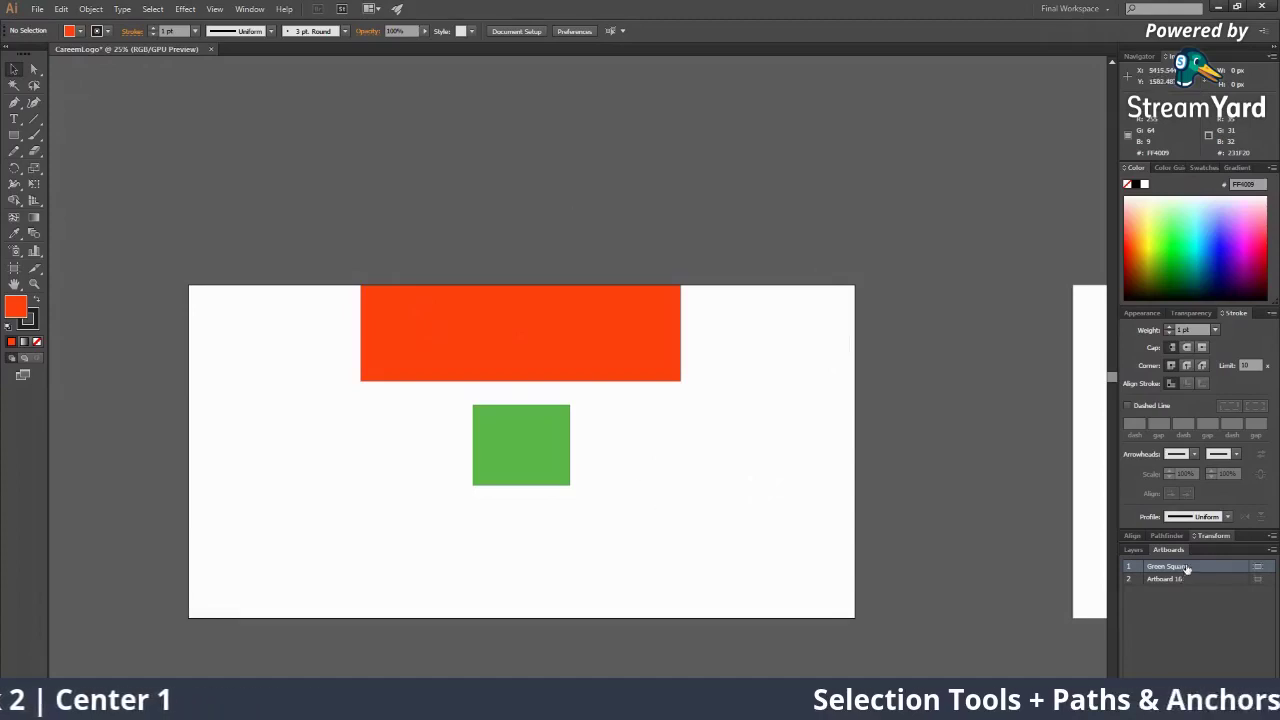
pyautogui.click(606, 302)
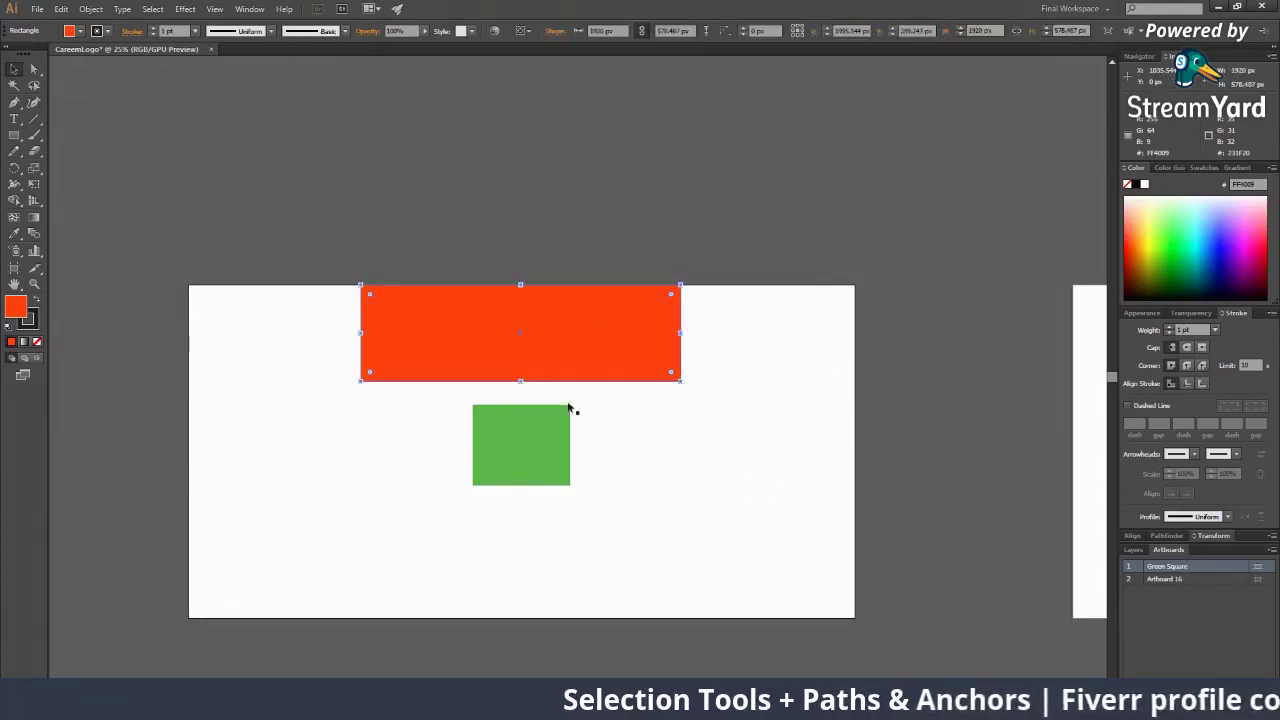
pyautogui.click(540, 451)
pyautogui.click(582, 335)
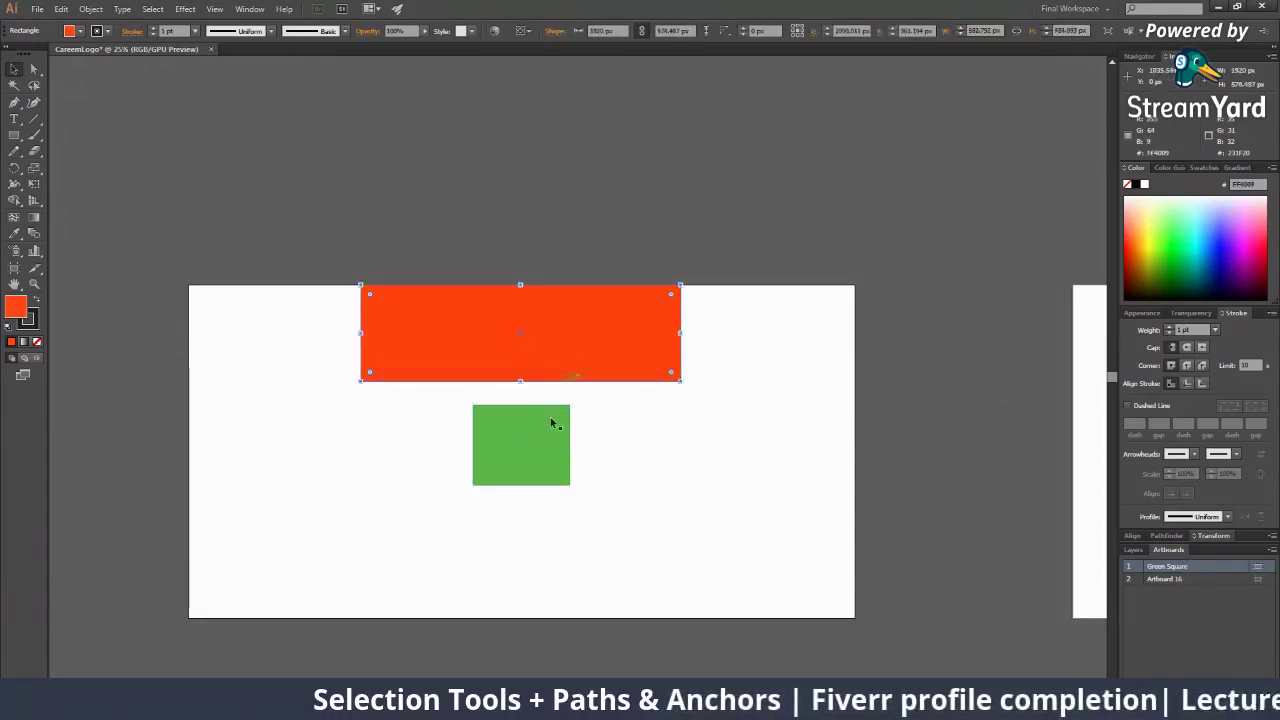
pyautogui.click(545, 448)
pyautogui.click(578, 338)
pyautogui.click(546, 459)
pyautogui.click(589, 333)
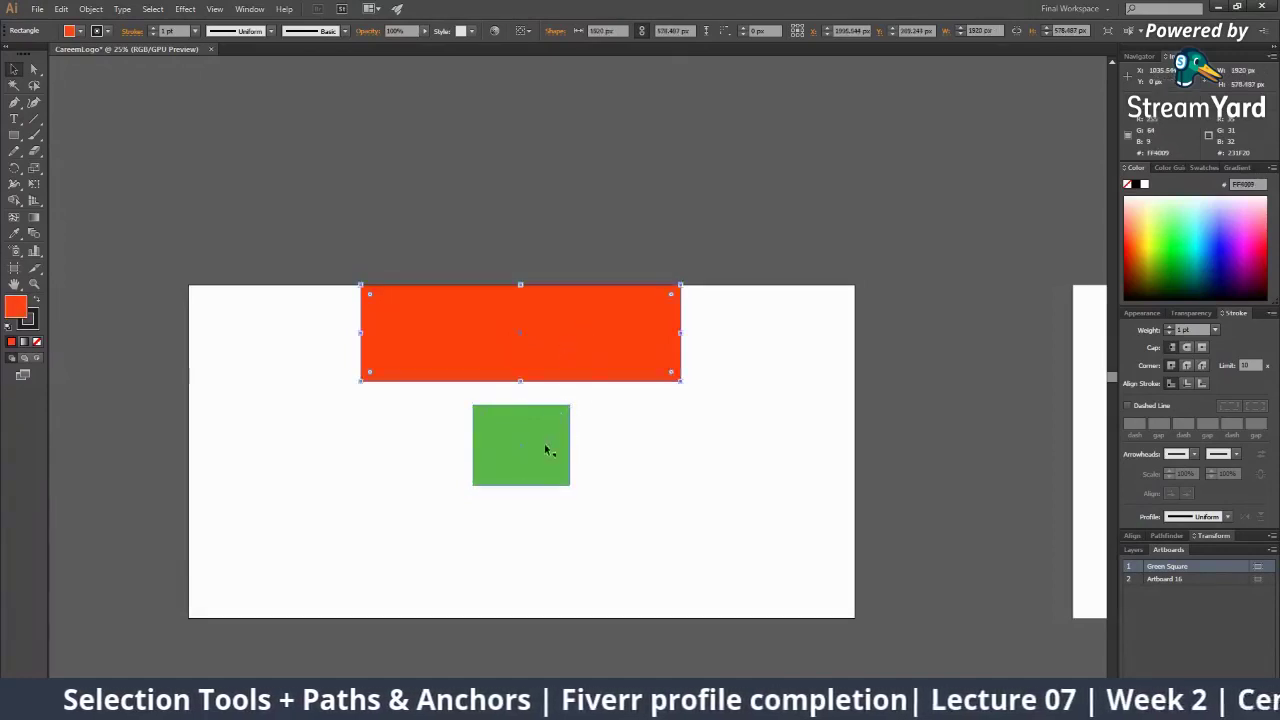
pyautogui.click(548, 448)
pyautogui.click(655, 476)
# Stretch the orange-red rectangle wider to the right and nudge it slightly right
pyautogui.press('z')
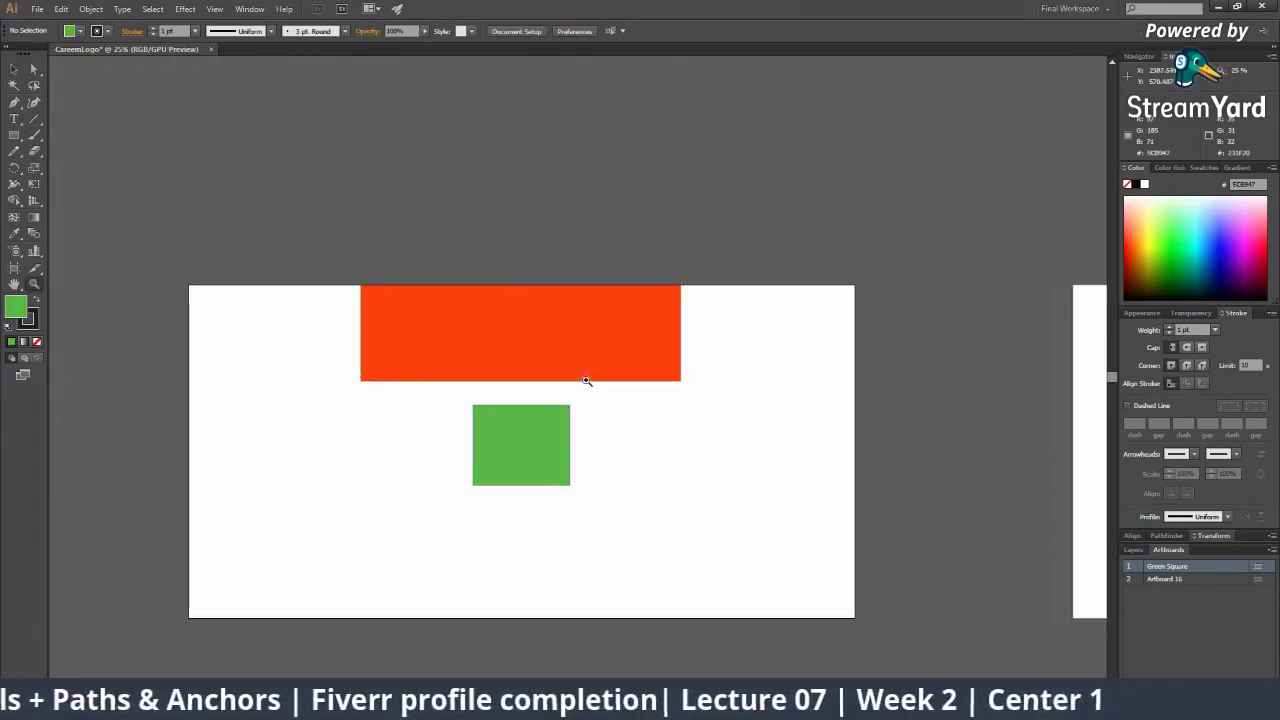
pyautogui.click(588, 380)
pyautogui.press('space')
pyautogui.moveTo(582, 386); pyautogui.dragTo(628, 362)
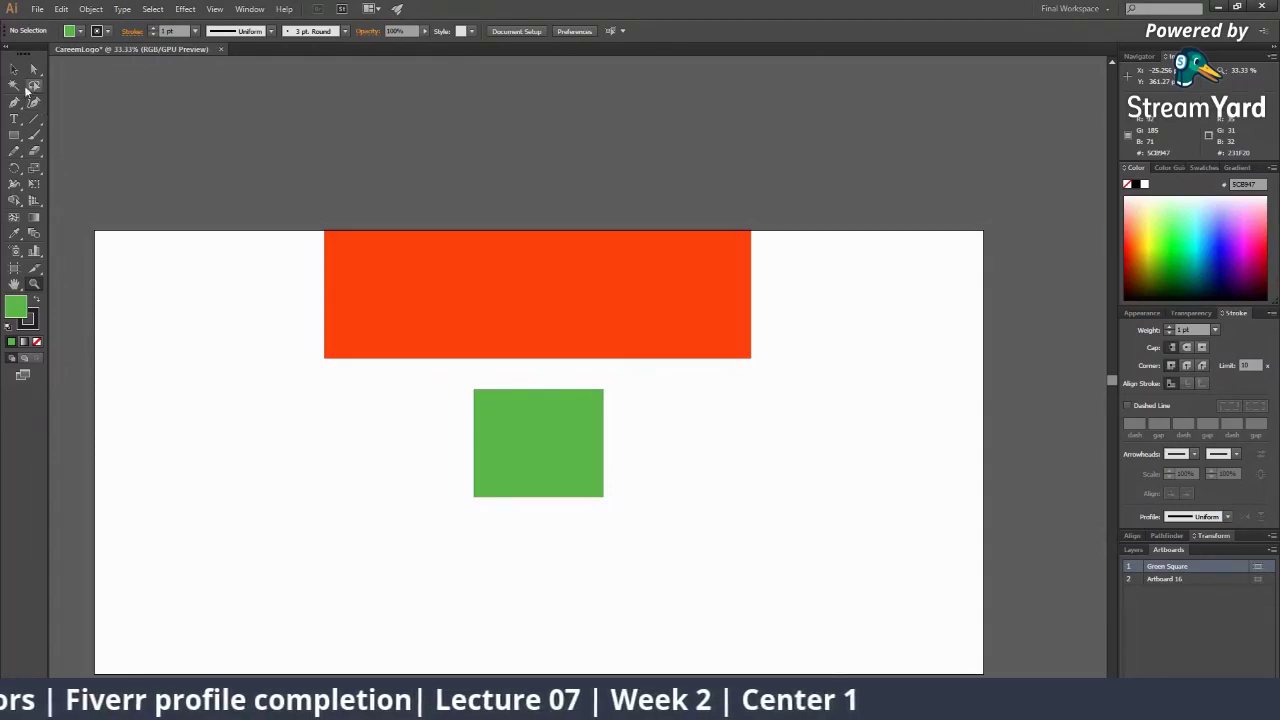
pyautogui.click(14, 68)
pyautogui.click(566, 262)
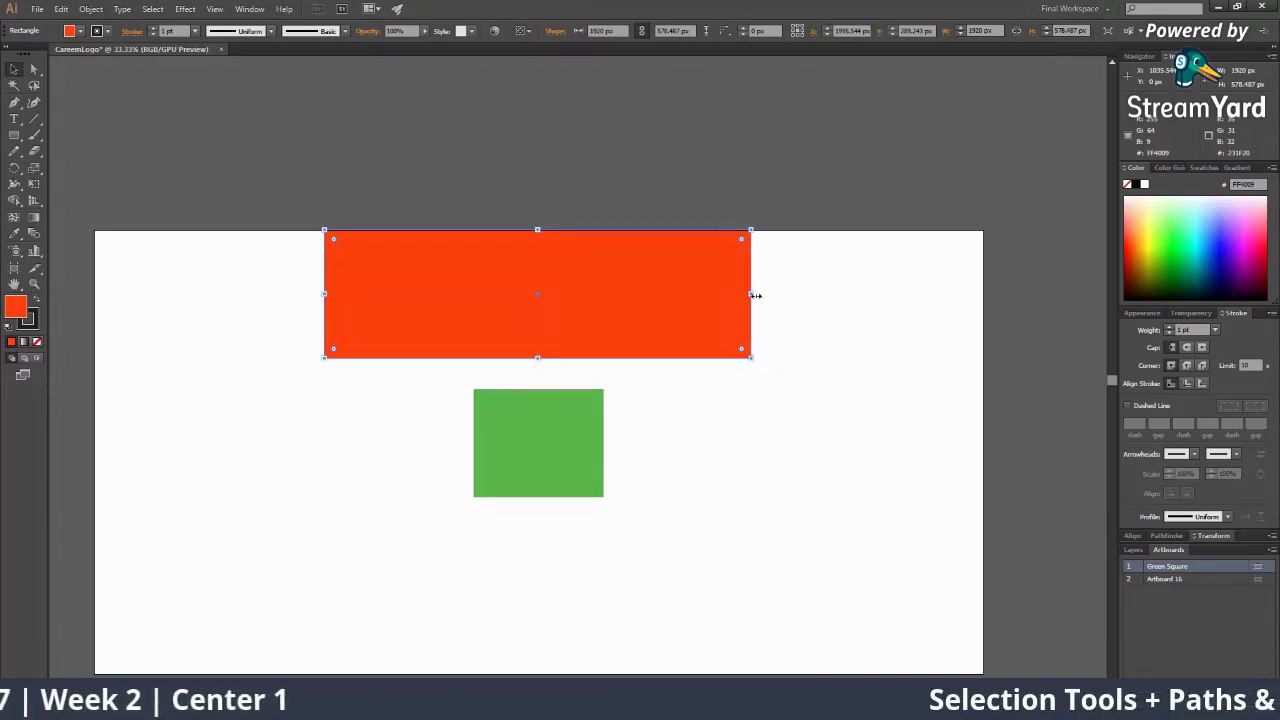
pyautogui.moveTo(751, 294)
pyautogui.mouseDown()
pyautogui.moveTo(848, 294)
pyautogui.moveTo(570, 295)
pyautogui.moveTo(752, 296)
pyautogui.mouseUp()
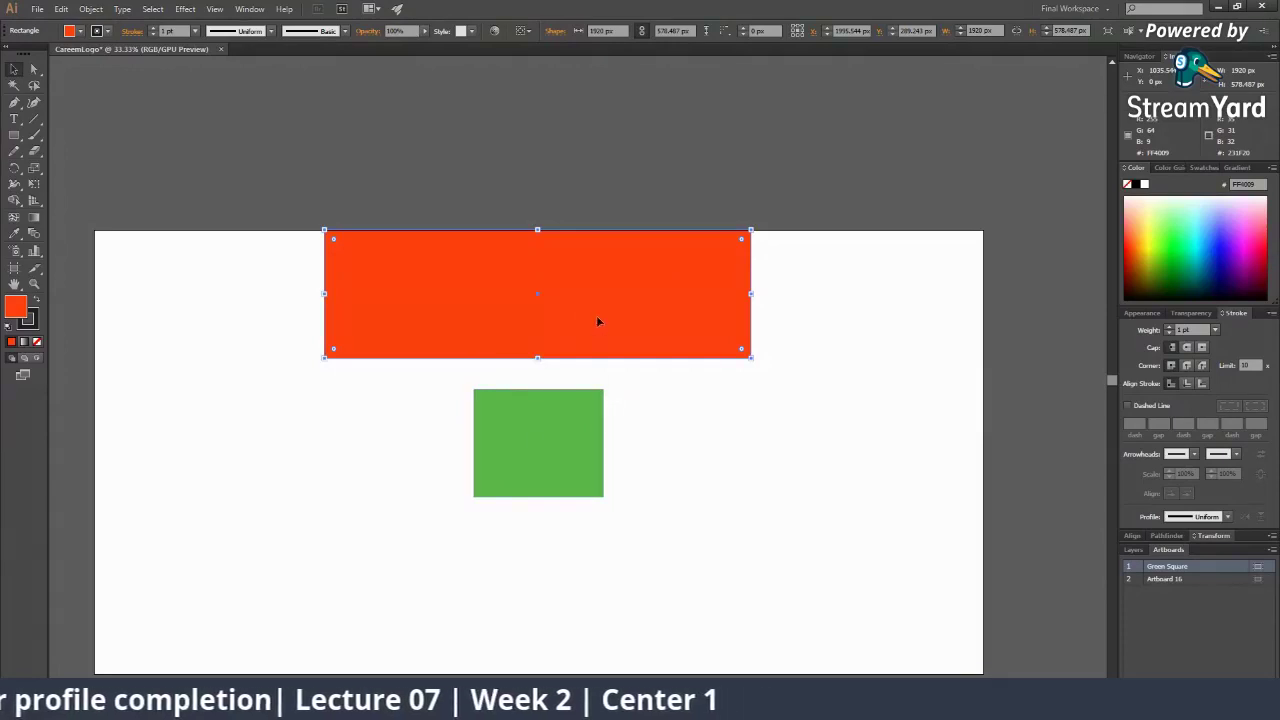
pyautogui.moveTo(596, 318); pyautogui.dragTo(609, 326)
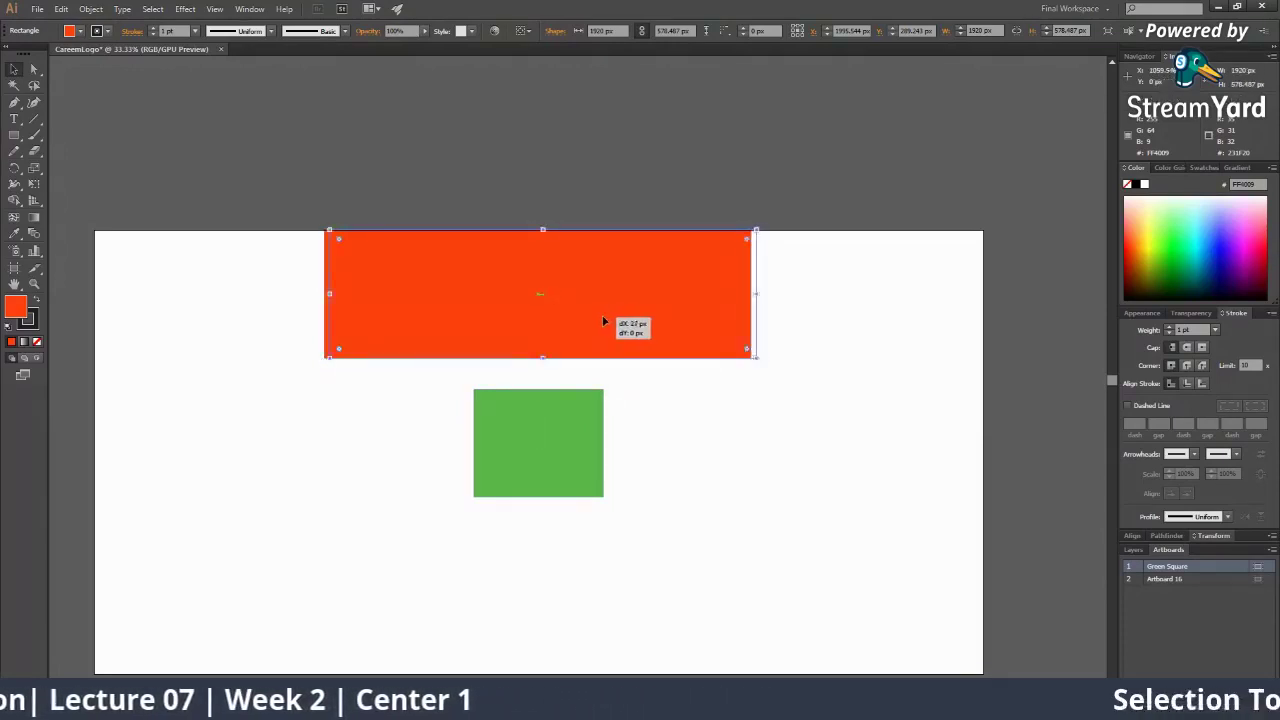
pyautogui.click(686, 446)
# Delete the orange-red rectangle and restore it with Ctrl+Z
pyautogui.hscroll(3, 548, 470)
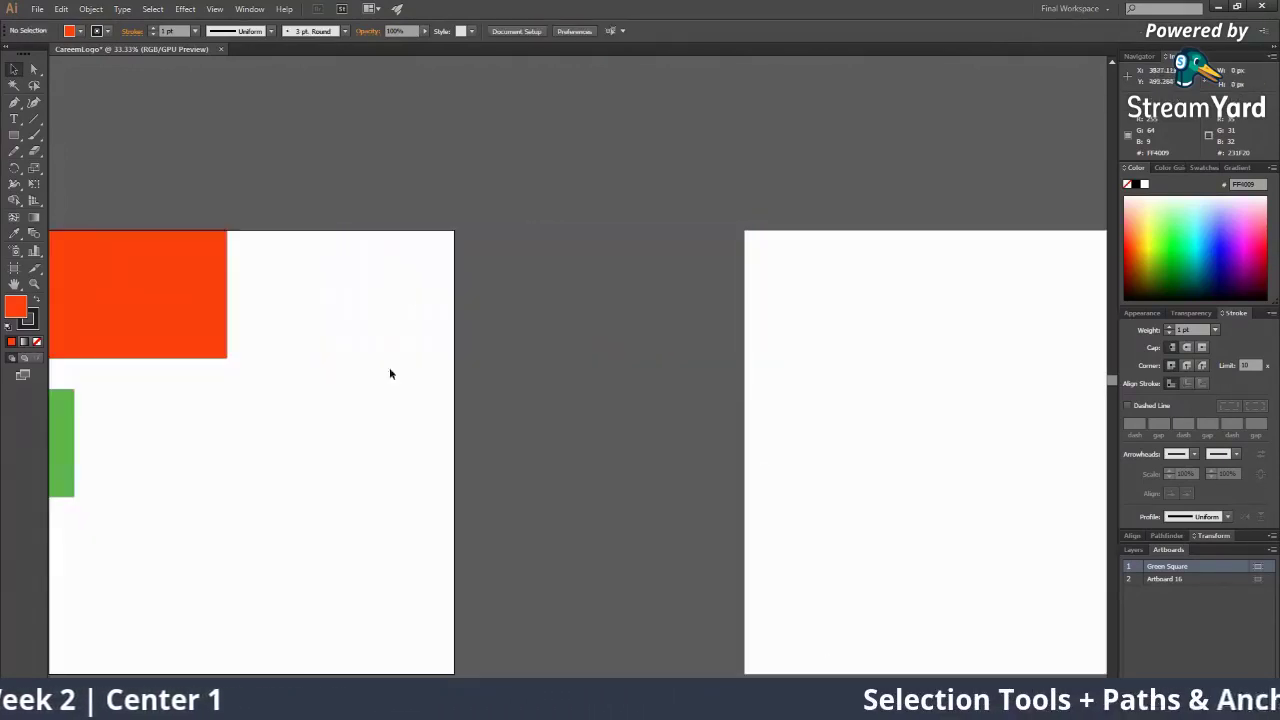
pyautogui.moveTo(437, 428); pyautogui.dragTo(897, 437)
pyautogui.click(548, 313)
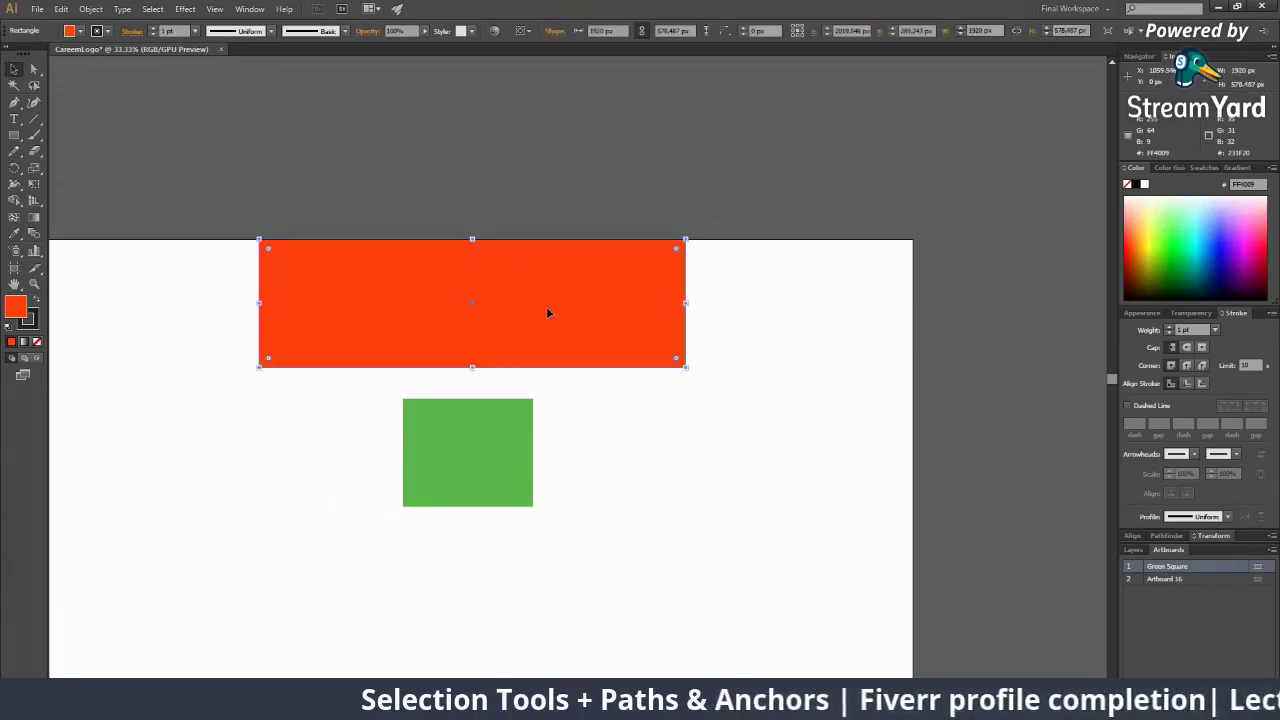
pyautogui.press('Delete')
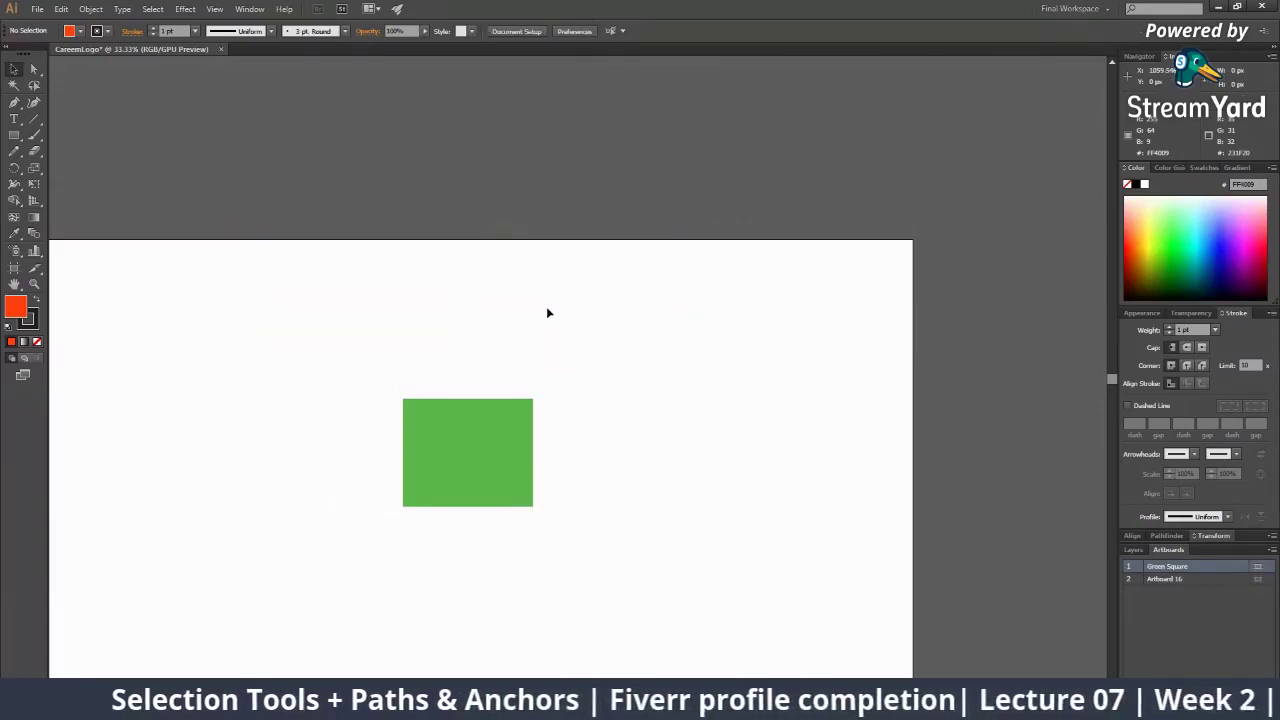
pyautogui.hotkey('ctrl', 'z')
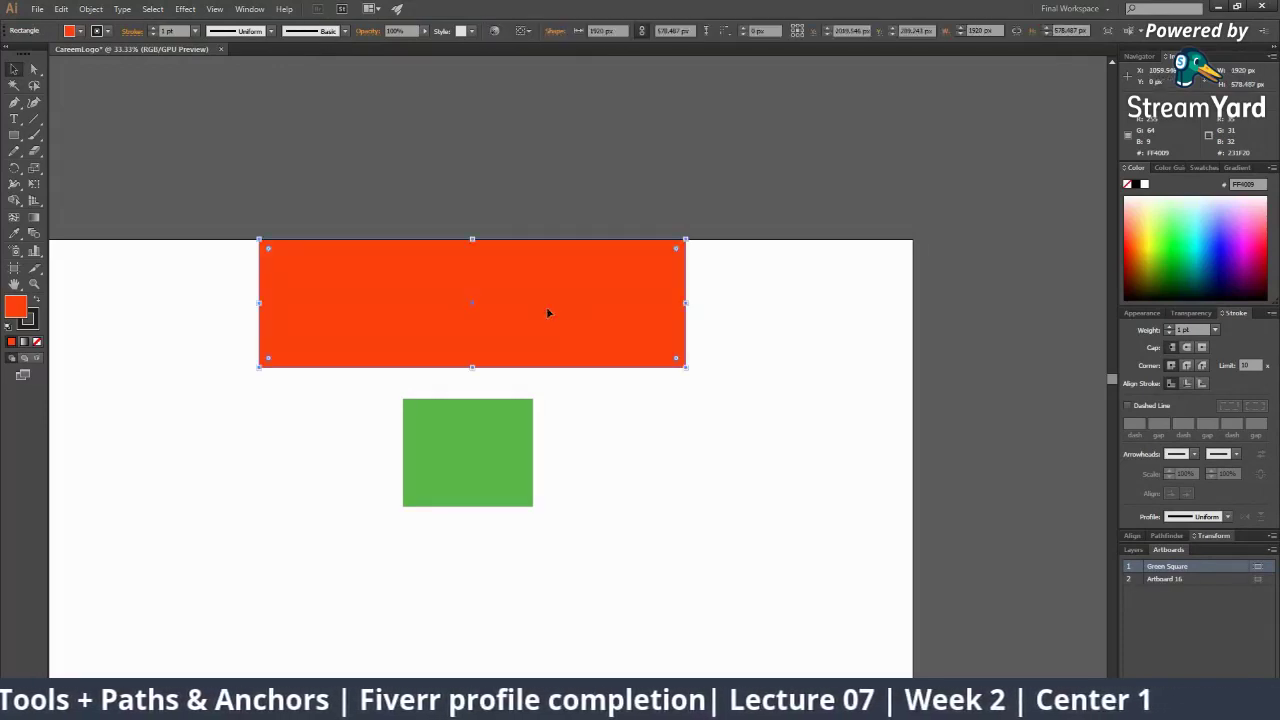
# Zoom around the rectangles and attempt a scissors cut, dismissing the resulting error
pyautogui.keyDown('ctrl'); pyautogui.keyDown('alt'); pyautogui.click(603, 378); pyautogui.keyUp('alt'); pyautogui.keyUp('ctrl')
pyautogui.keyDown('ctrl'); pyautogui.keyDown('alt'); pyautogui.click(603, 378); pyautogui.keyUp('alt'); pyautogui.keyUp('ctrl')
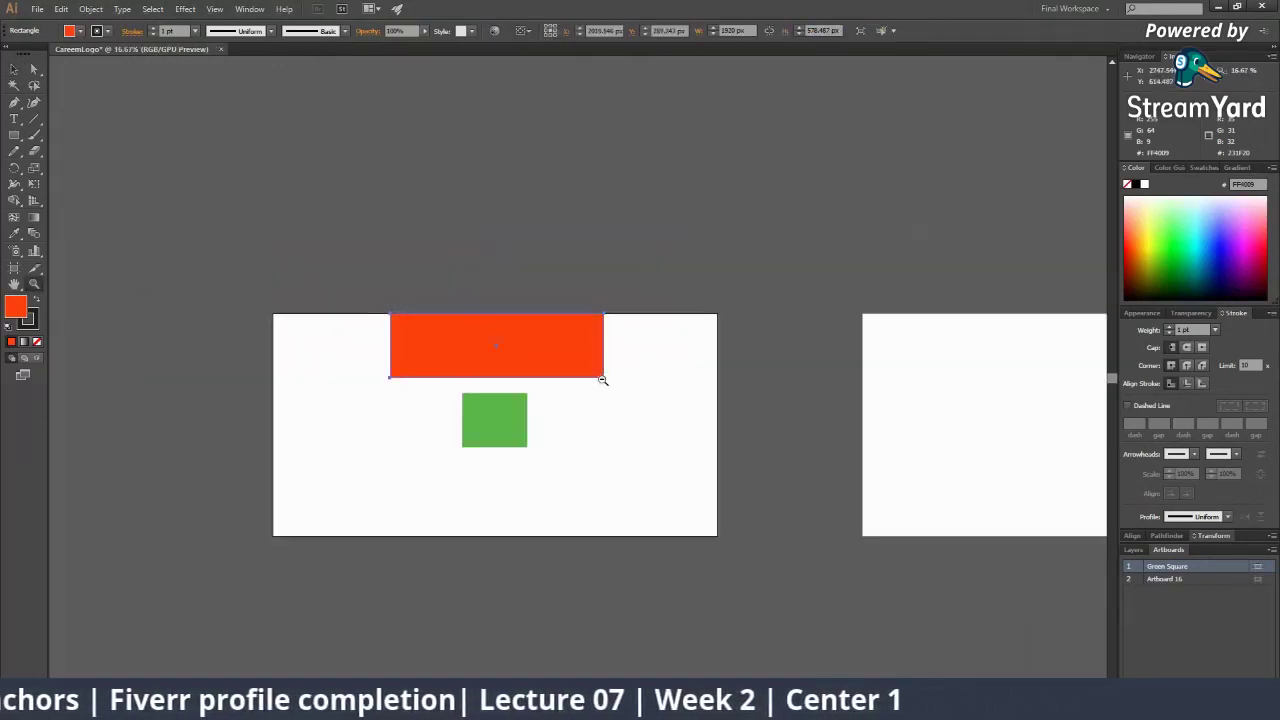
pyautogui.moveTo(556, 392); pyautogui.dragTo(676, 357)
pyautogui.keyDown('ctrl'); pyautogui.click(583, 384); pyautogui.keyUp('ctrl')
pyautogui.keyDown('ctrl'); pyautogui.click(582, 385); pyautogui.keyUp('ctrl')
pyautogui.keyDown('ctrl'); pyautogui.click(580, 387); pyautogui.keyUp('ctrl')
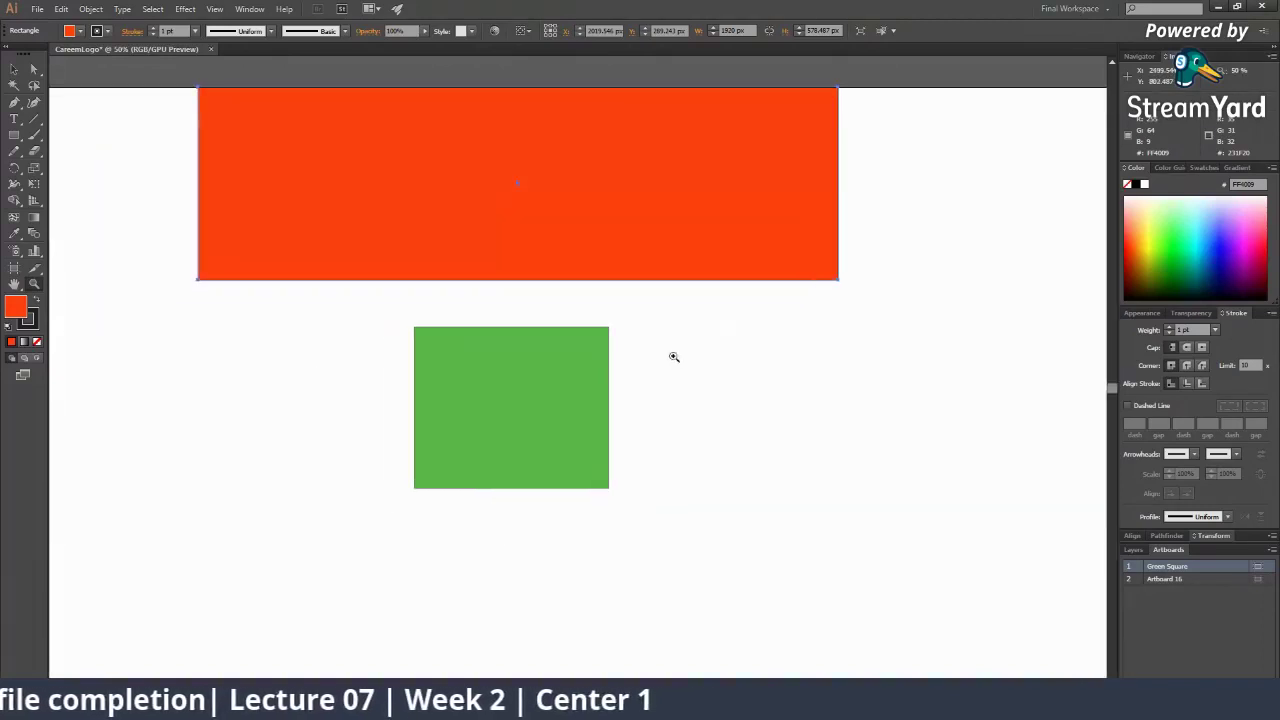
pyautogui.keyDown('ctrl'); pyautogui.keyDown('alt'); pyautogui.click(582, 341); pyautogui.keyUp('alt'); pyautogui.keyUp('ctrl')
pyautogui.keyDown('ctrl'); pyautogui.keyDown('alt'); pyautogui.click(582, 341); pyautogui.keyUp('alt'); pyautogui.keyUp('ctrl')
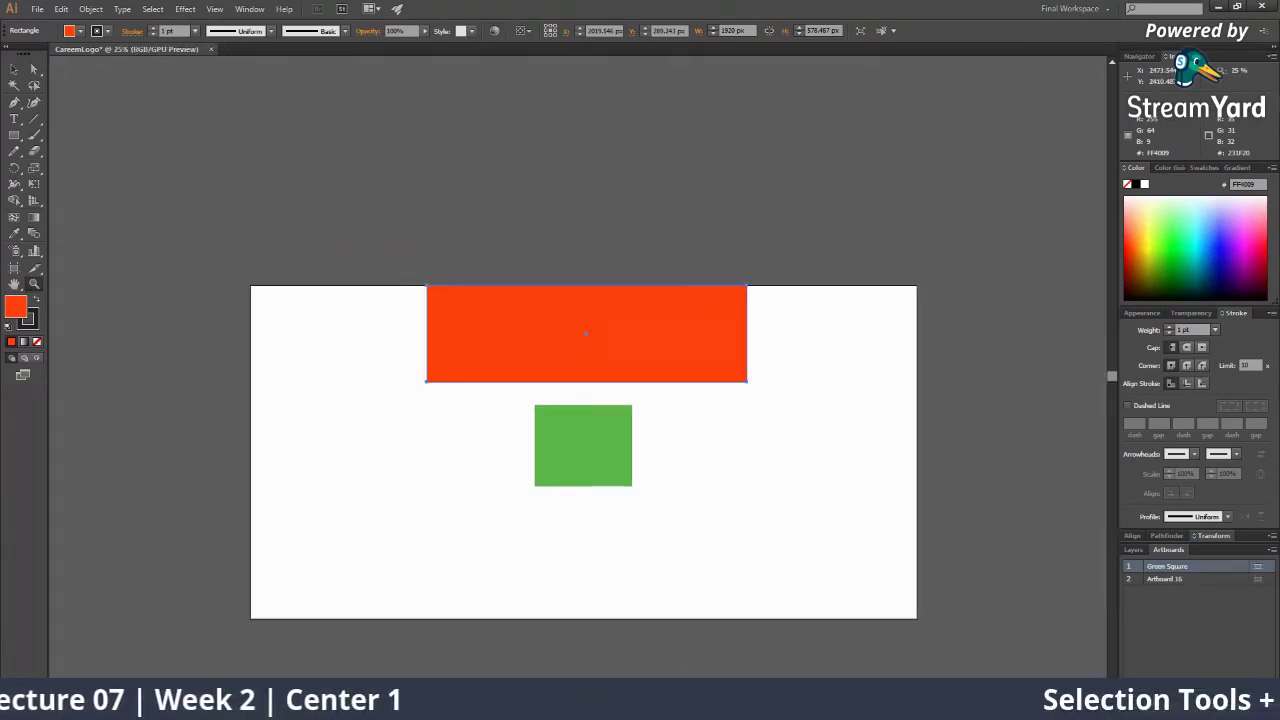
pyautogui.press('c')
pyautogui.click(595, 551)
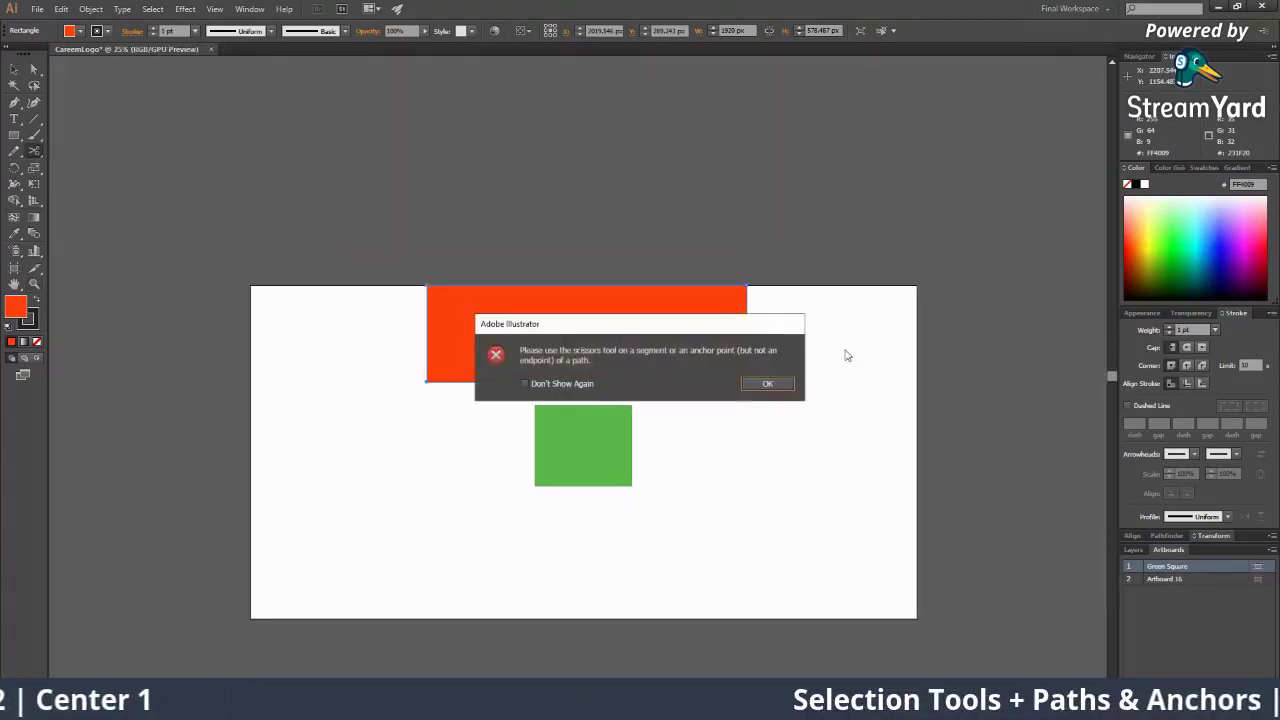
pyautogui.click(765, 384)
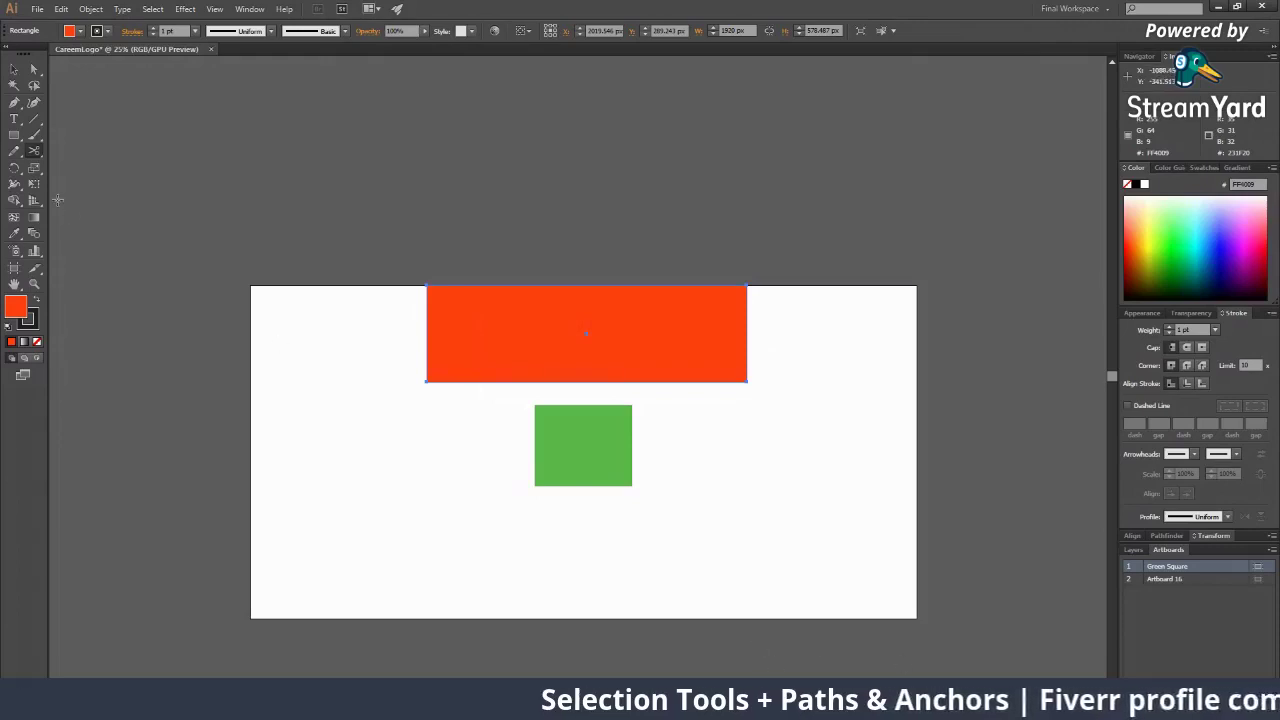
# Reselect the orange-red rectangle and bring the StreamYard studio on screen
pyautogui.click(14, 71)
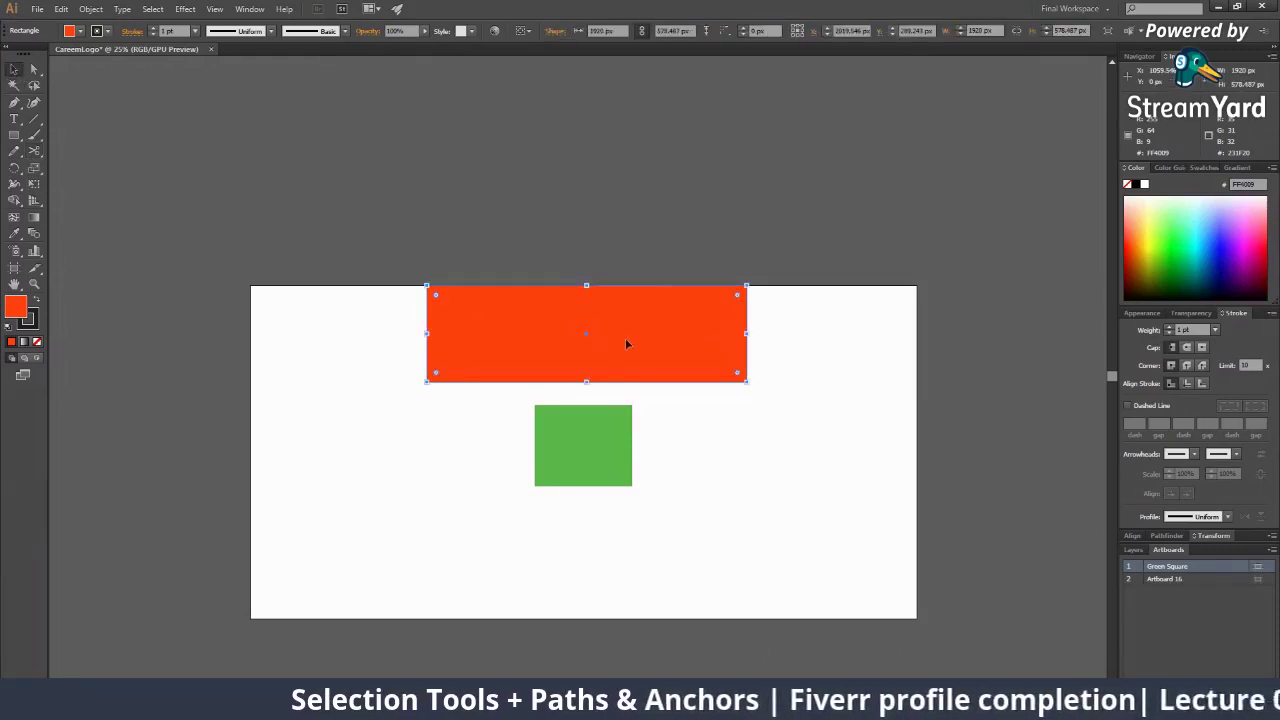
pyautogui.click(751, 434)
pyautogui.click(706, 356)
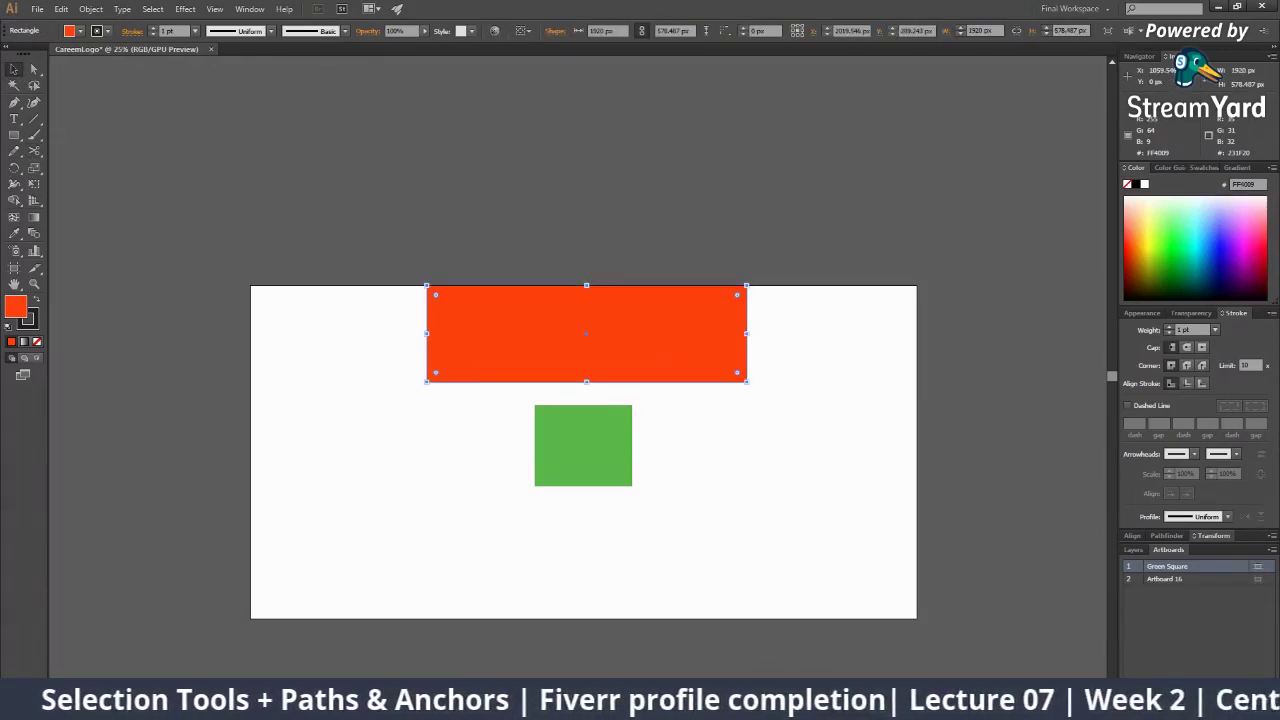
pyautogui.click(832, 702)
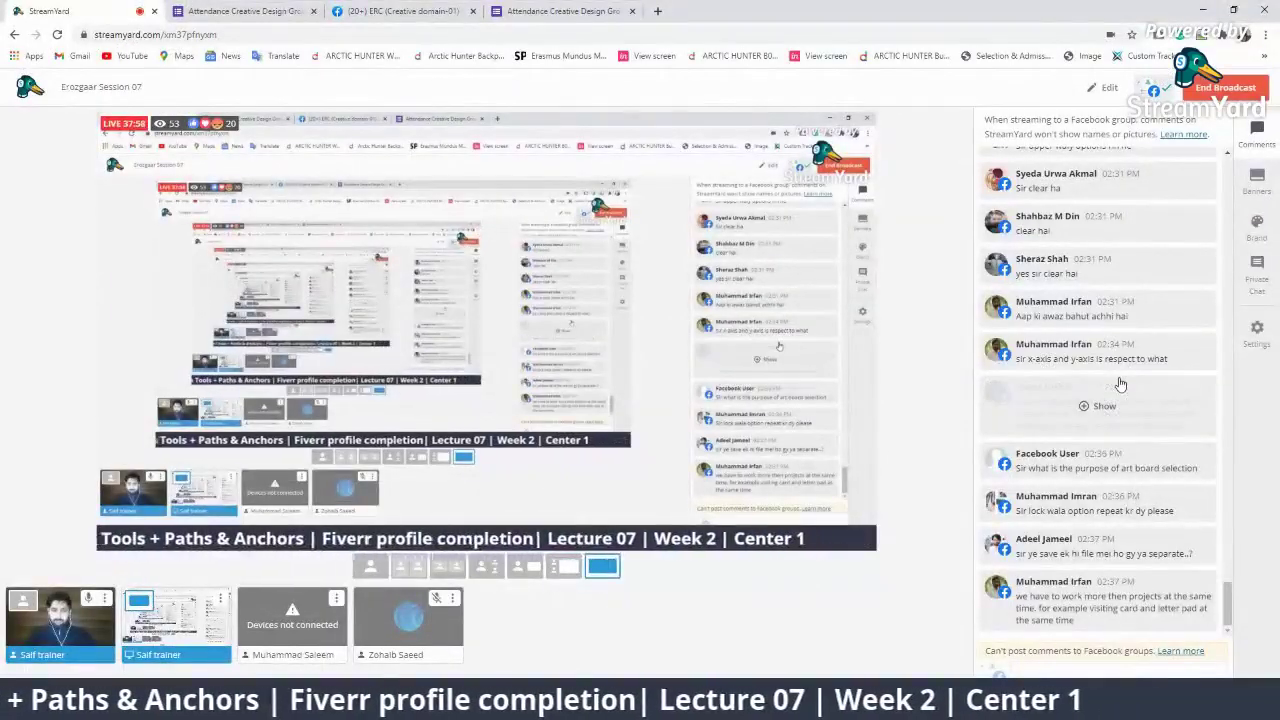
# Reveal a hidden viewer comment and kick both disconnected guests from the studio
pyautogui.click(1120, 384)
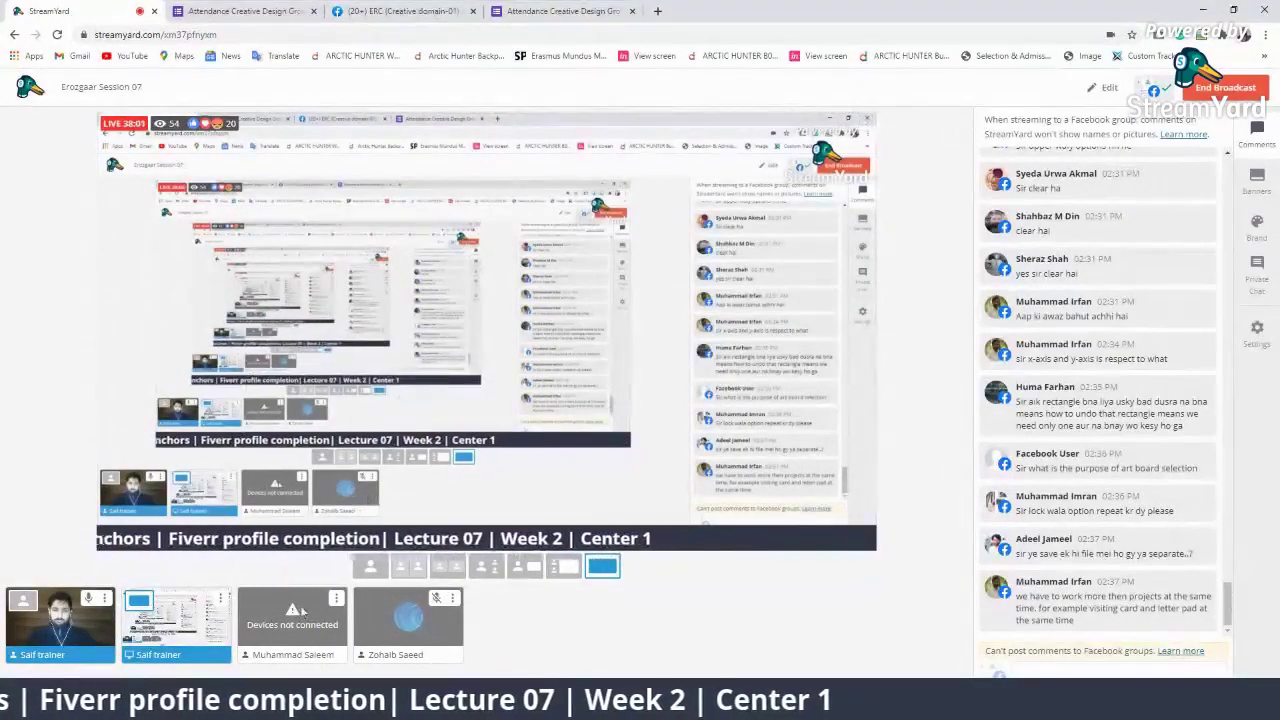
pyautogui.click(336, 598)
pyautogui.click(344, 542)
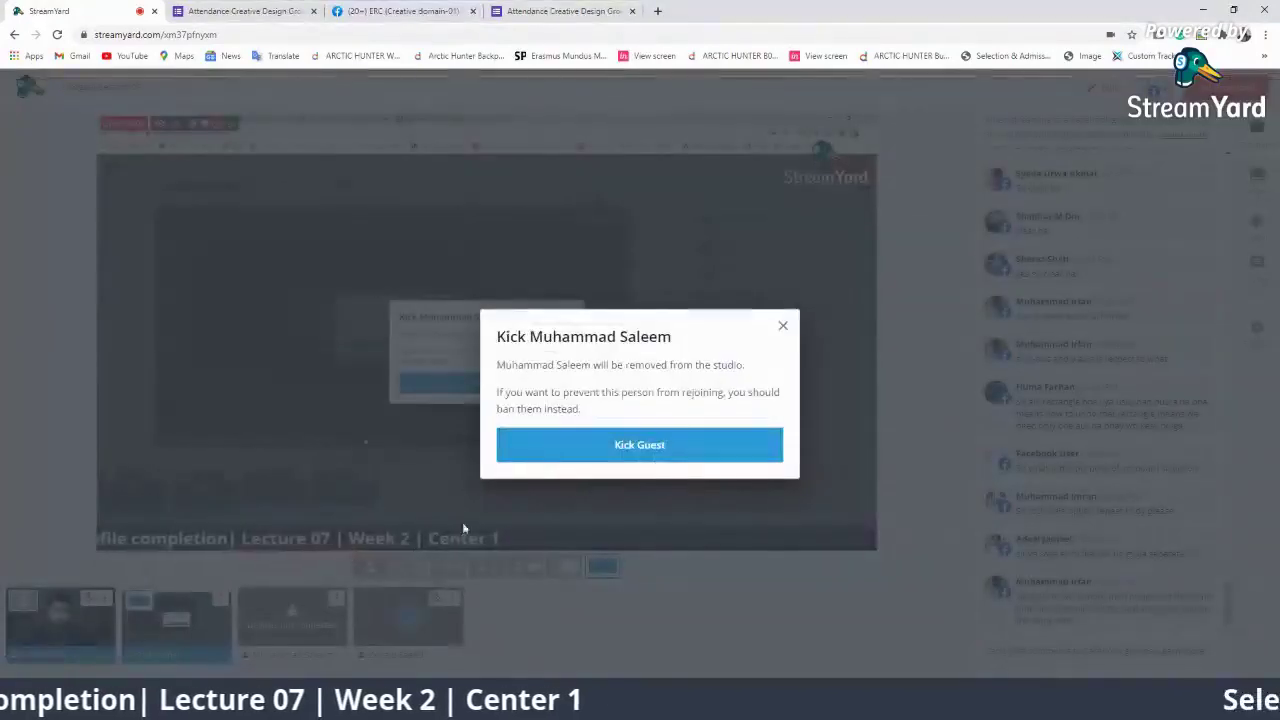
pyautogui.click(537, 449)
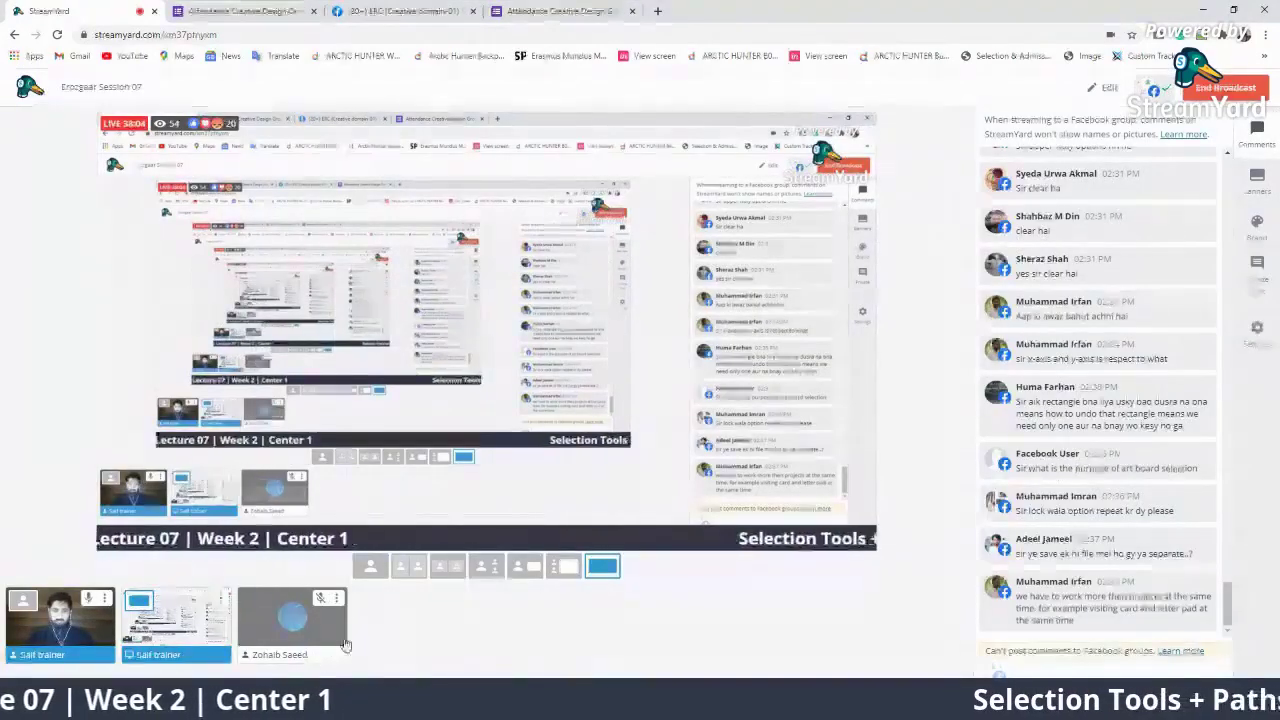
pyautogui.click(336, 598)
pyautogui.click(344, 542)
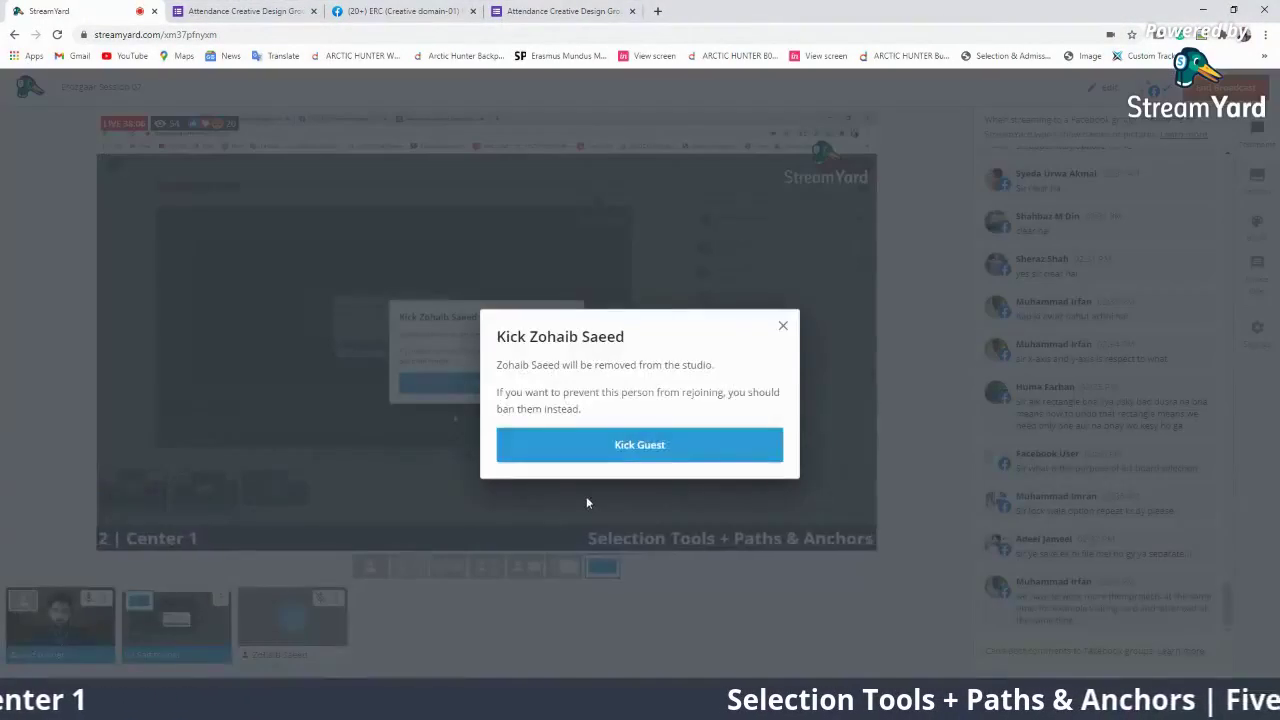
pyautogui.click(592, 447)
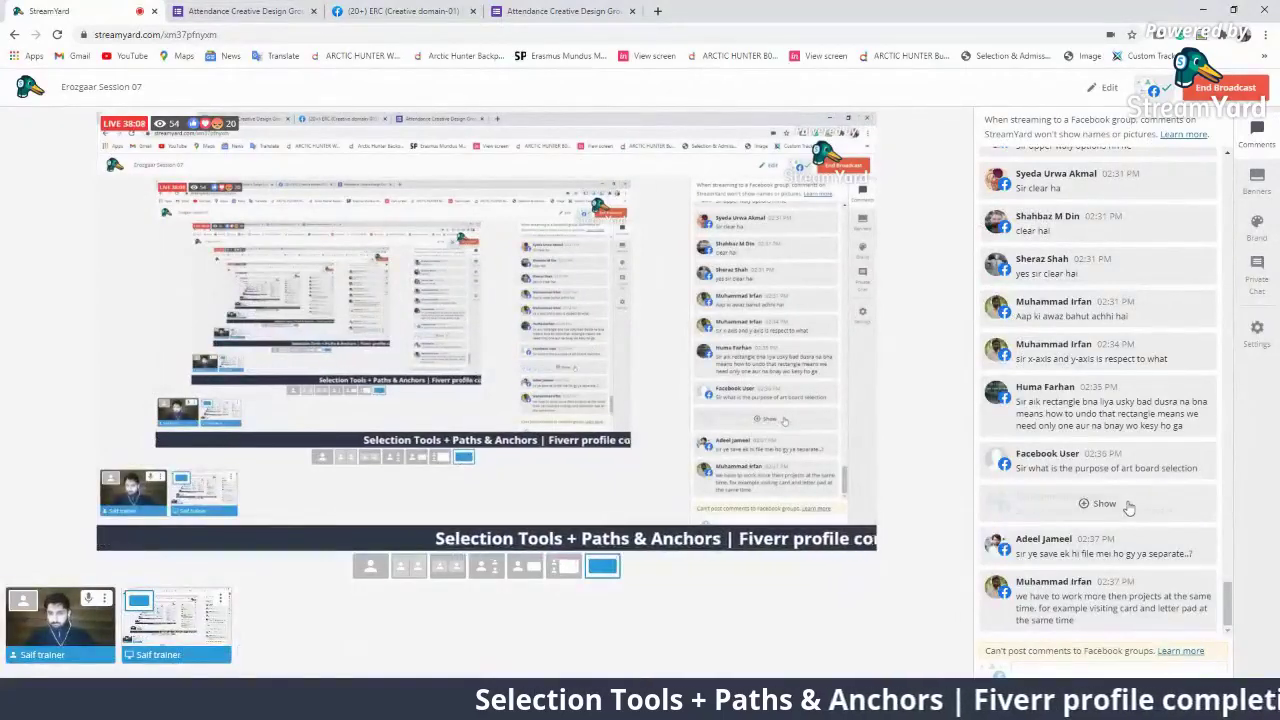
# Feature the questions on multiple projects, saving files and artboard selection, then return to Illustrator
pyautogui.click(1146, 620)
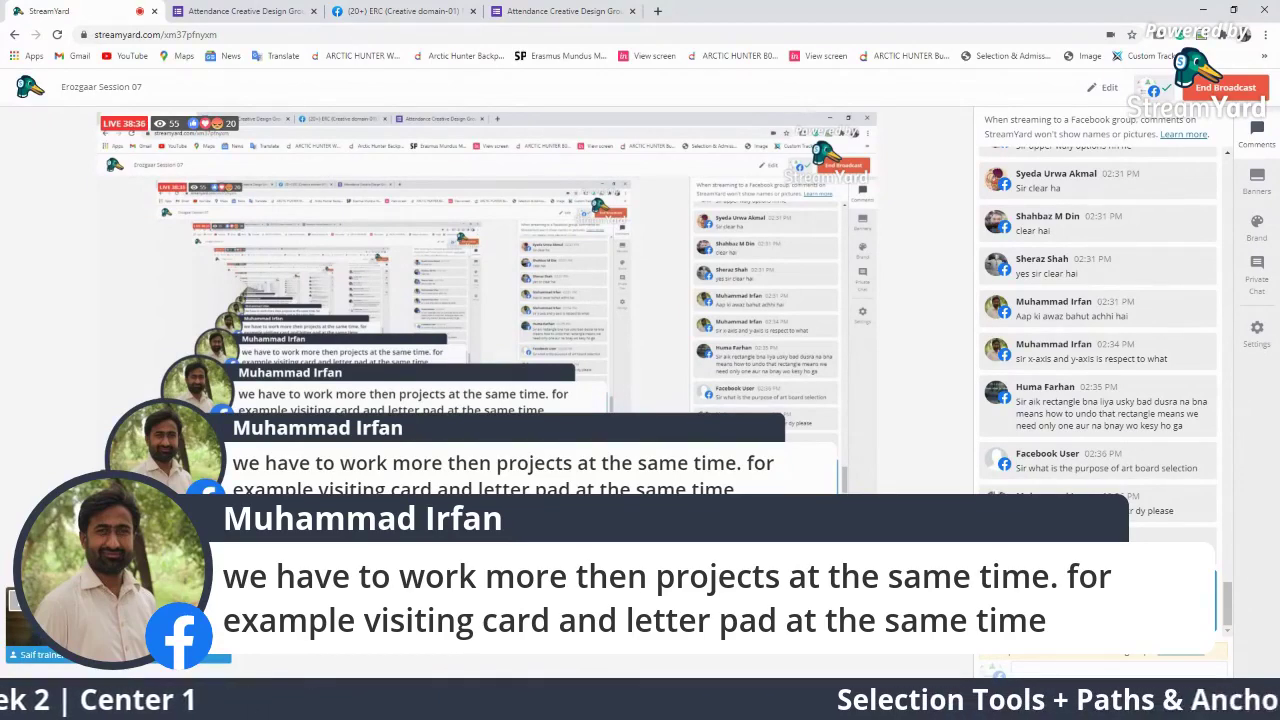
pyautogui.click(1042, 544)
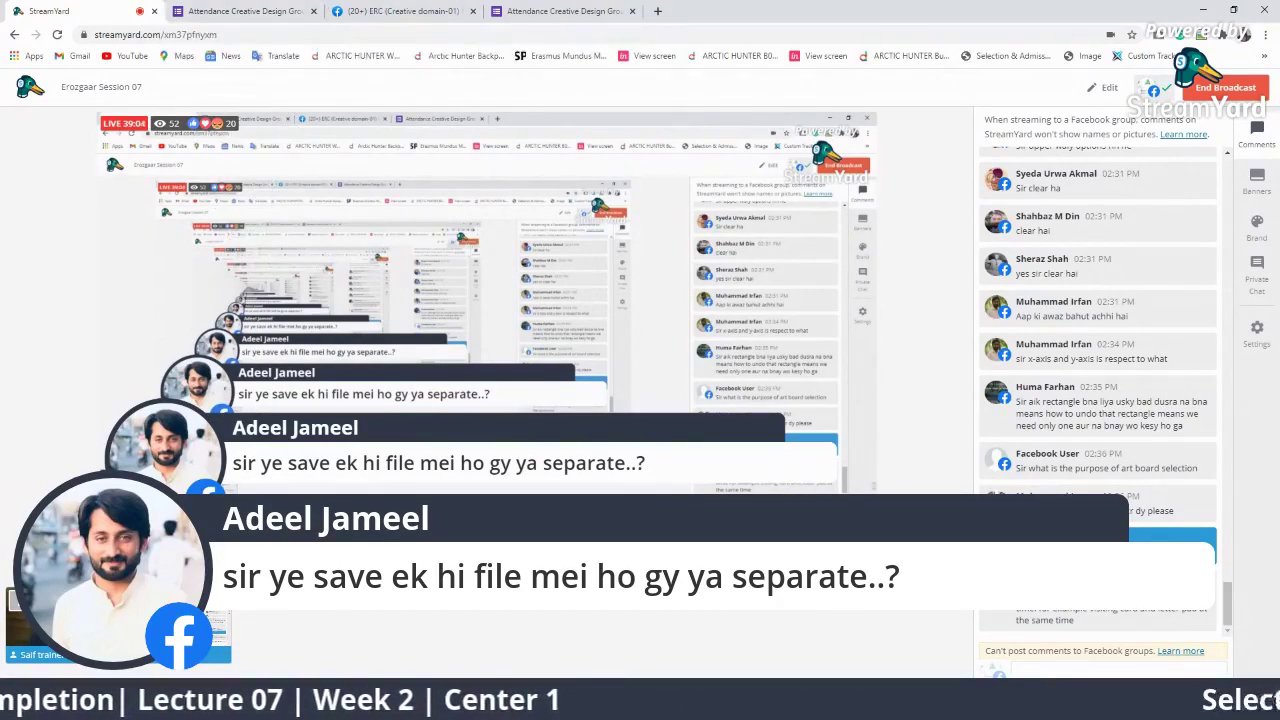
pyautogui.click(1054, 453)
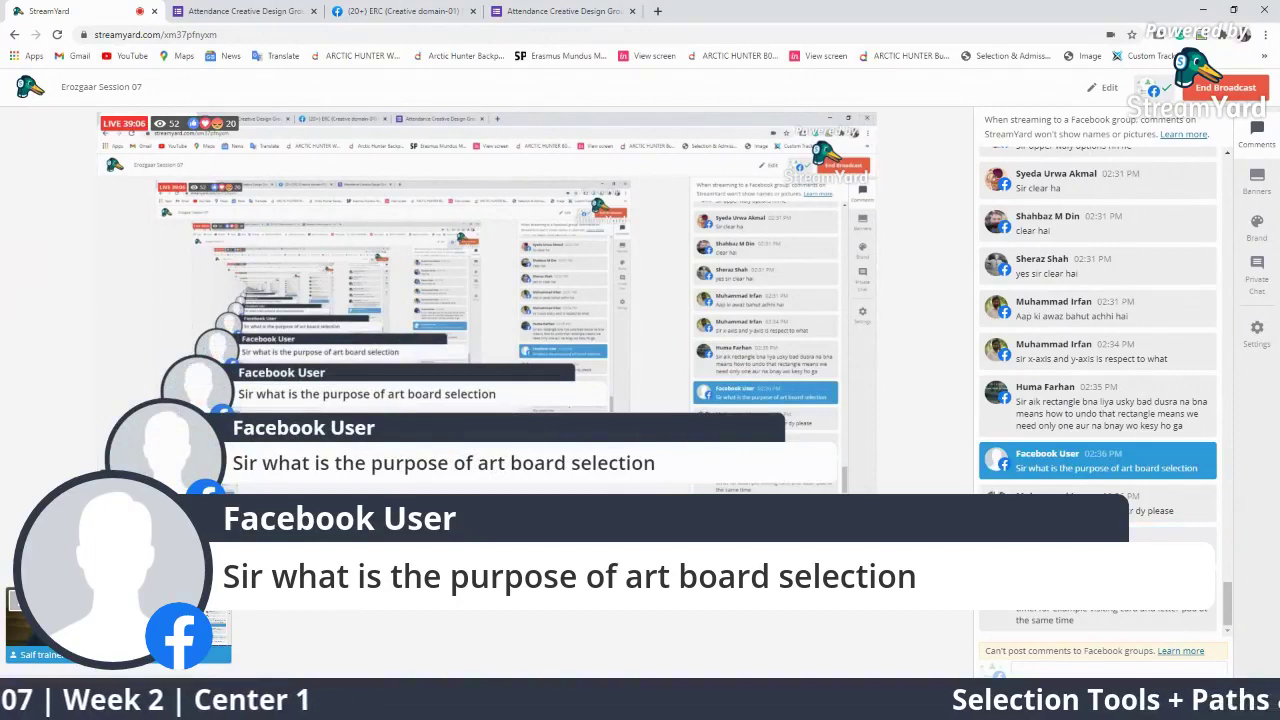
pyautogui.hotkey('alt', 'Tab')
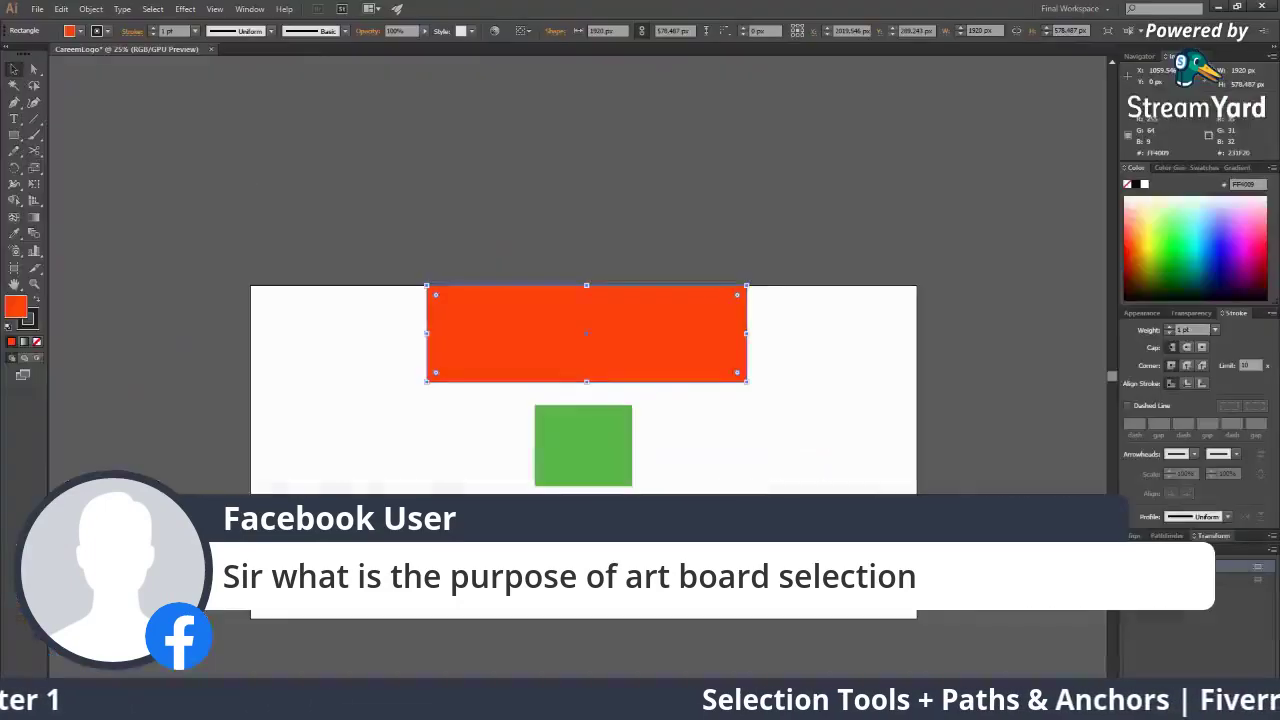
# Nudge the Green Square artboard up-left, view Artboard Options twice unchanged, then return to StreamYard
pyautogui.click(14, 268)
pyautogui.moveTo(833, 500); pyautogui.dragTo(730, 485)
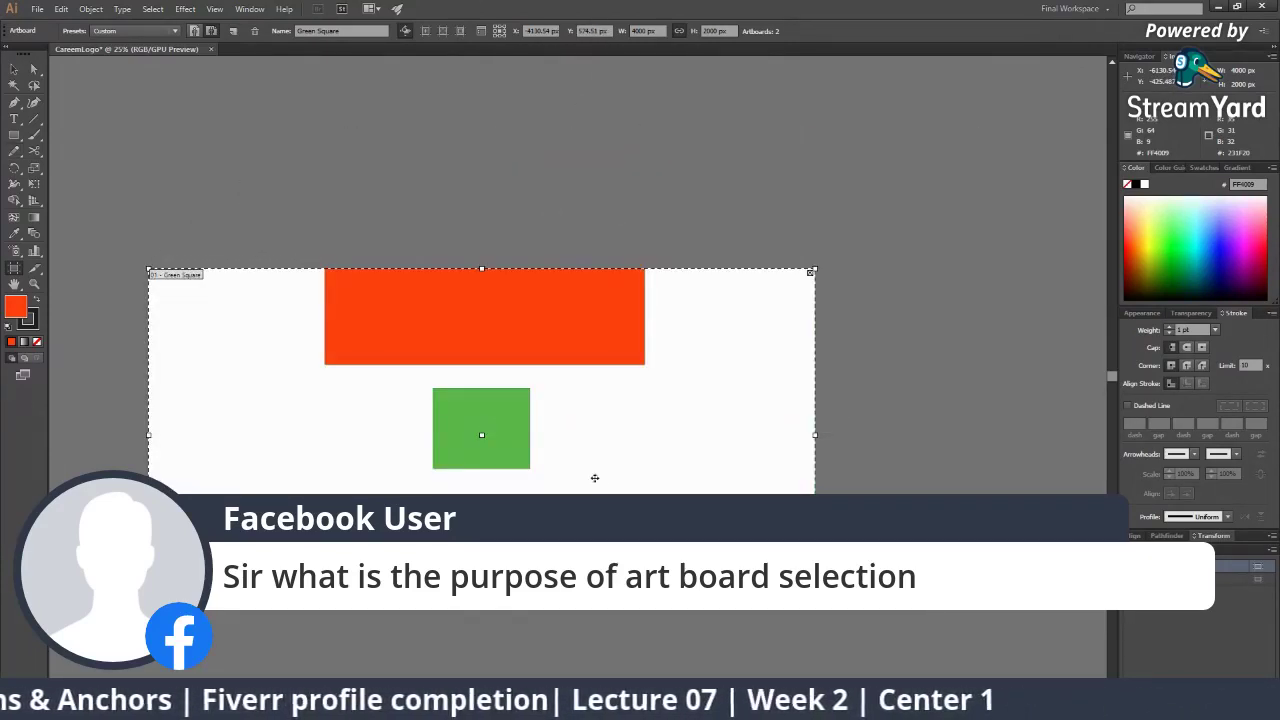
pyautogui.click(484, 34)
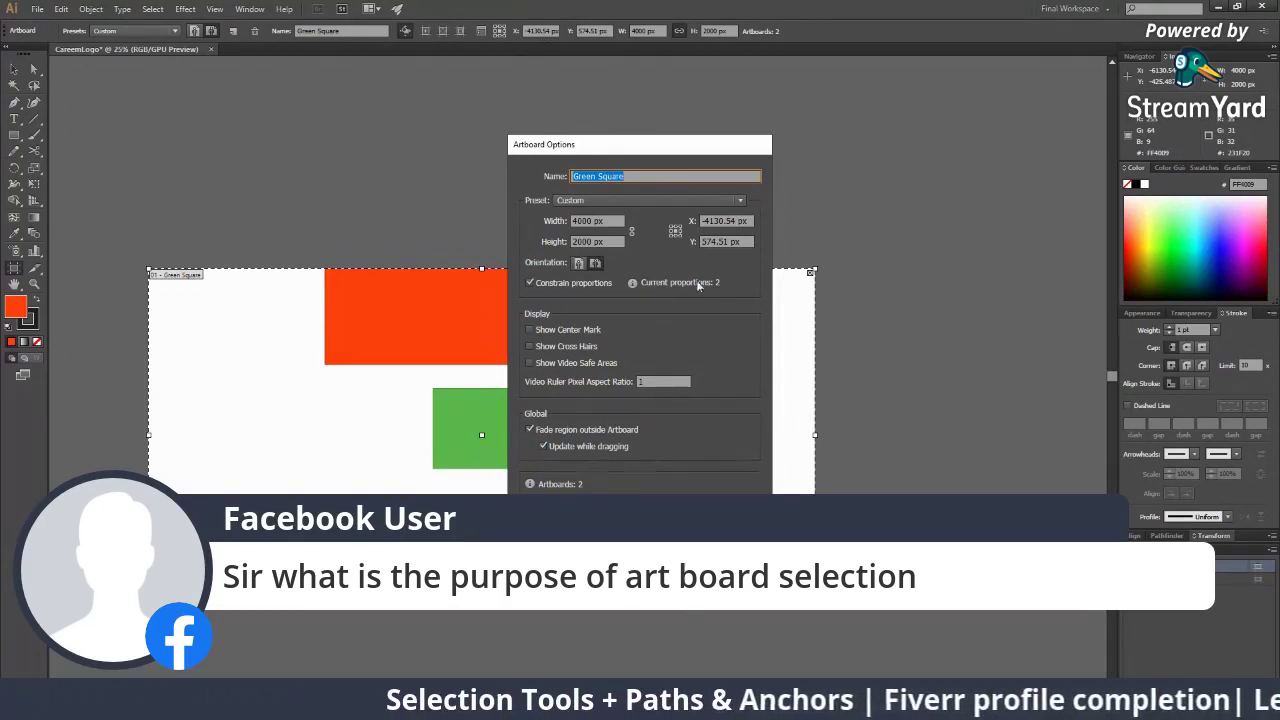
pyautogui.click(729, 558)
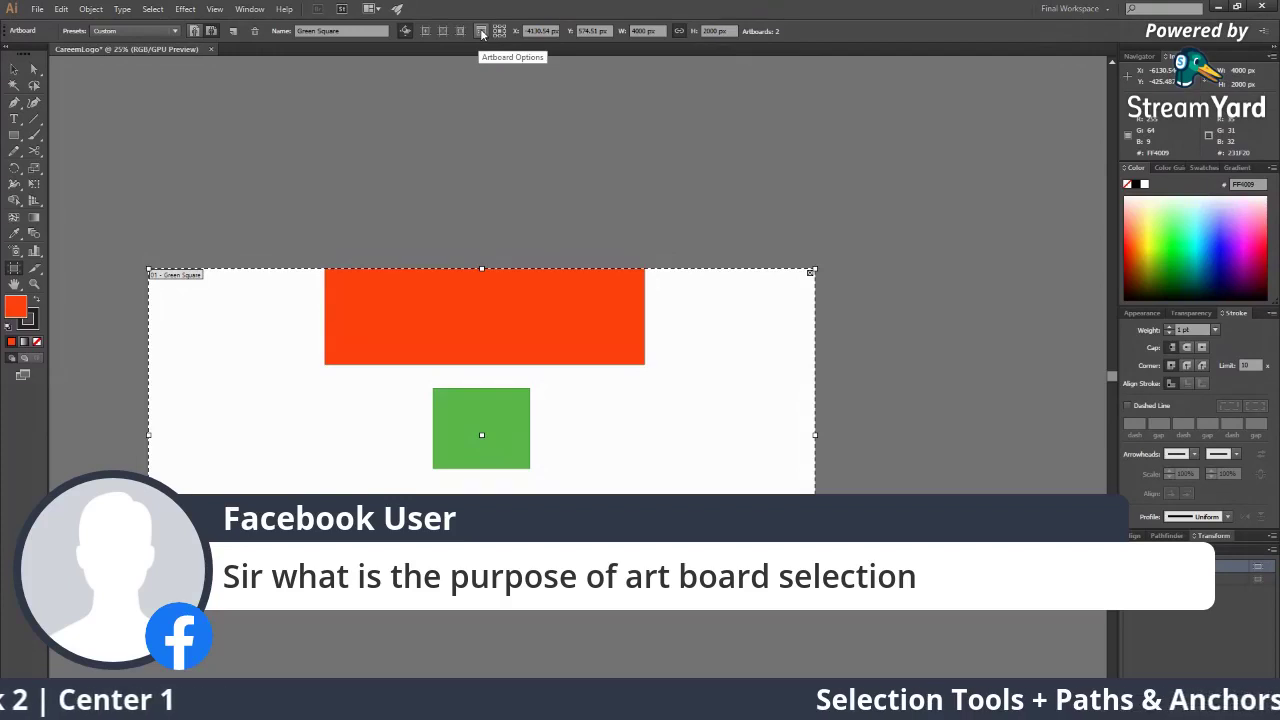
pyautogui.click(481, 34)
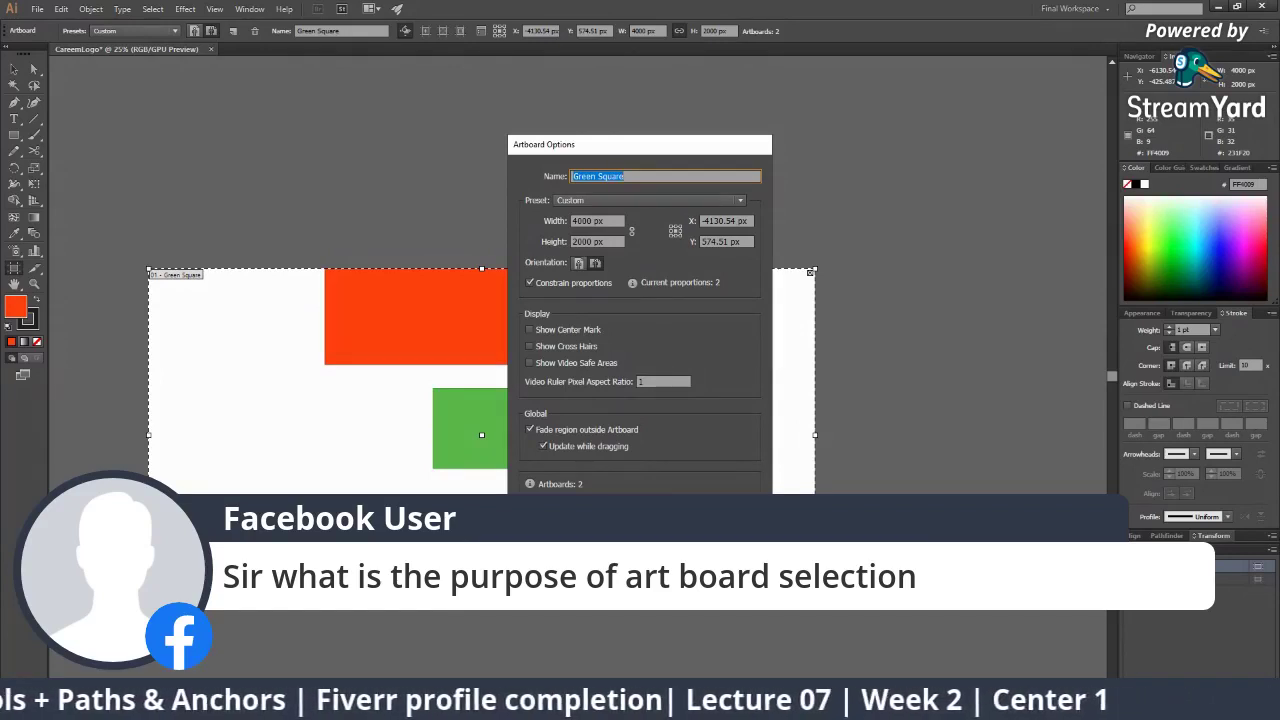
pyautogui.click(727, 566)
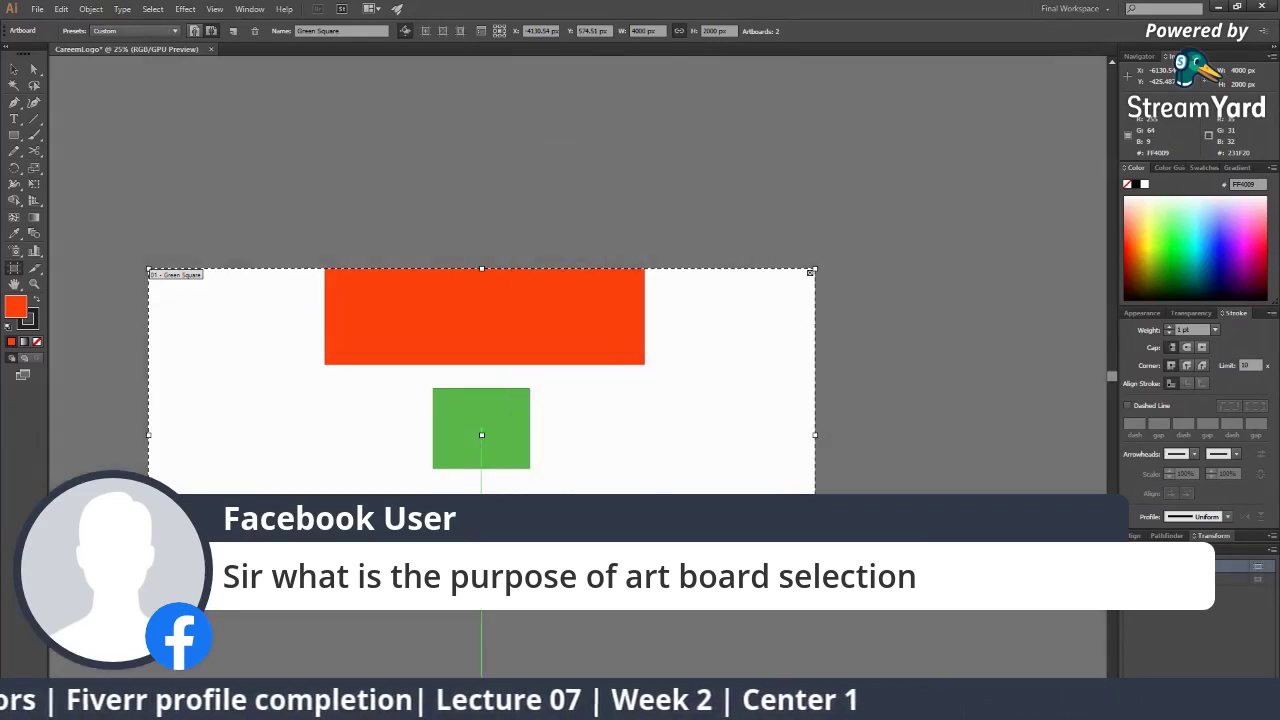
pyautogui.hotkey('alt', 'Tab')
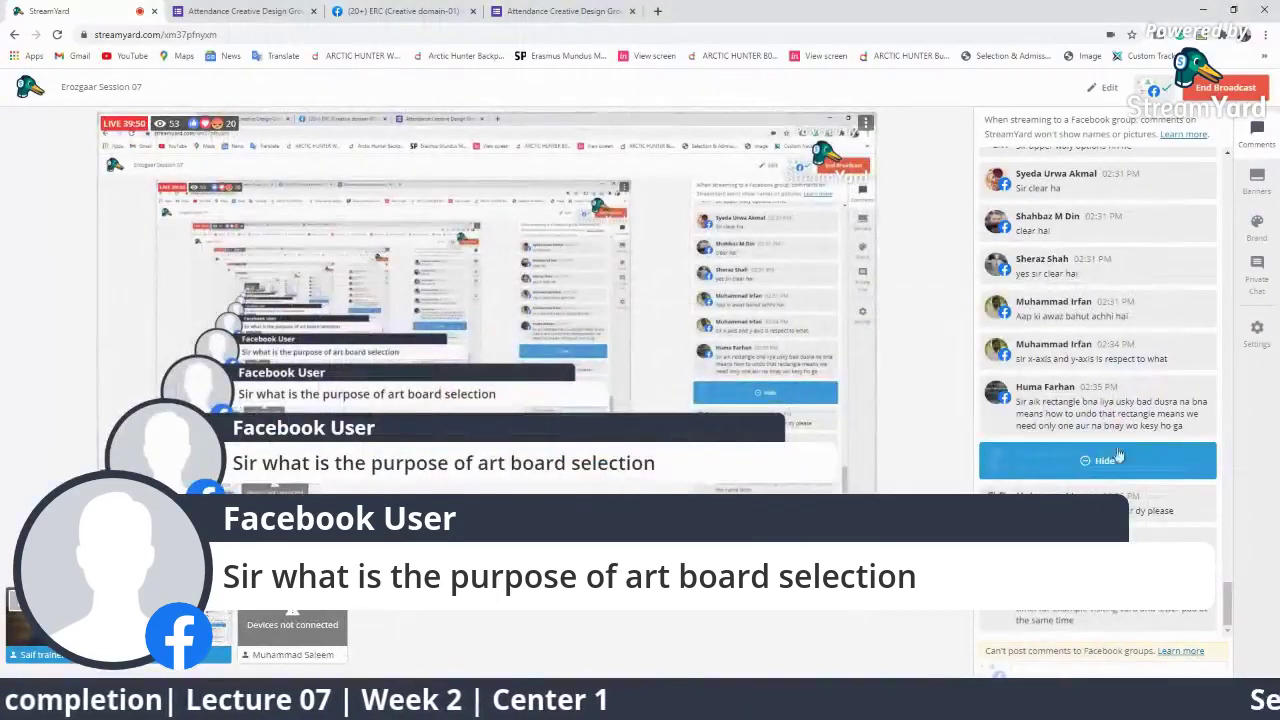
# Hide the featured artboard-selection question from the broadcast
pyautogui.click(1143, 456)
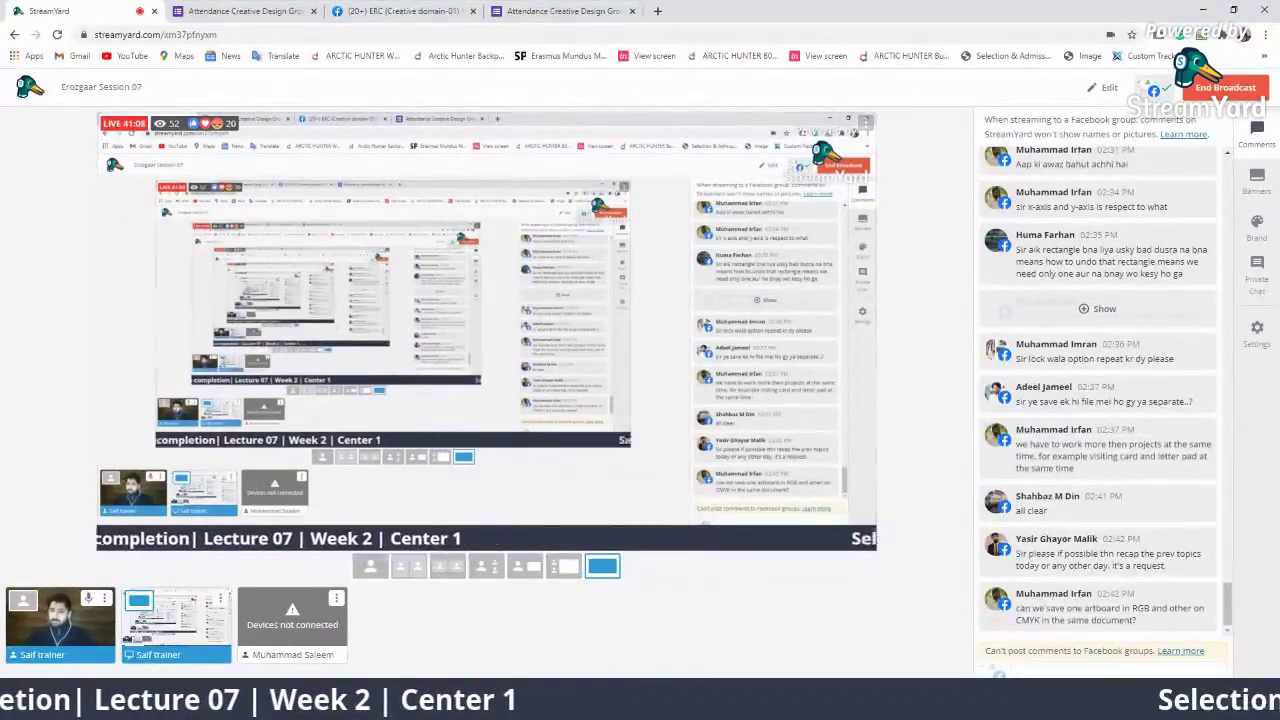
# Feature the RGB/CMYK artboard question, then the rectangle-tool question, and return to Illustrator
pyautogui.click(1097, 608)
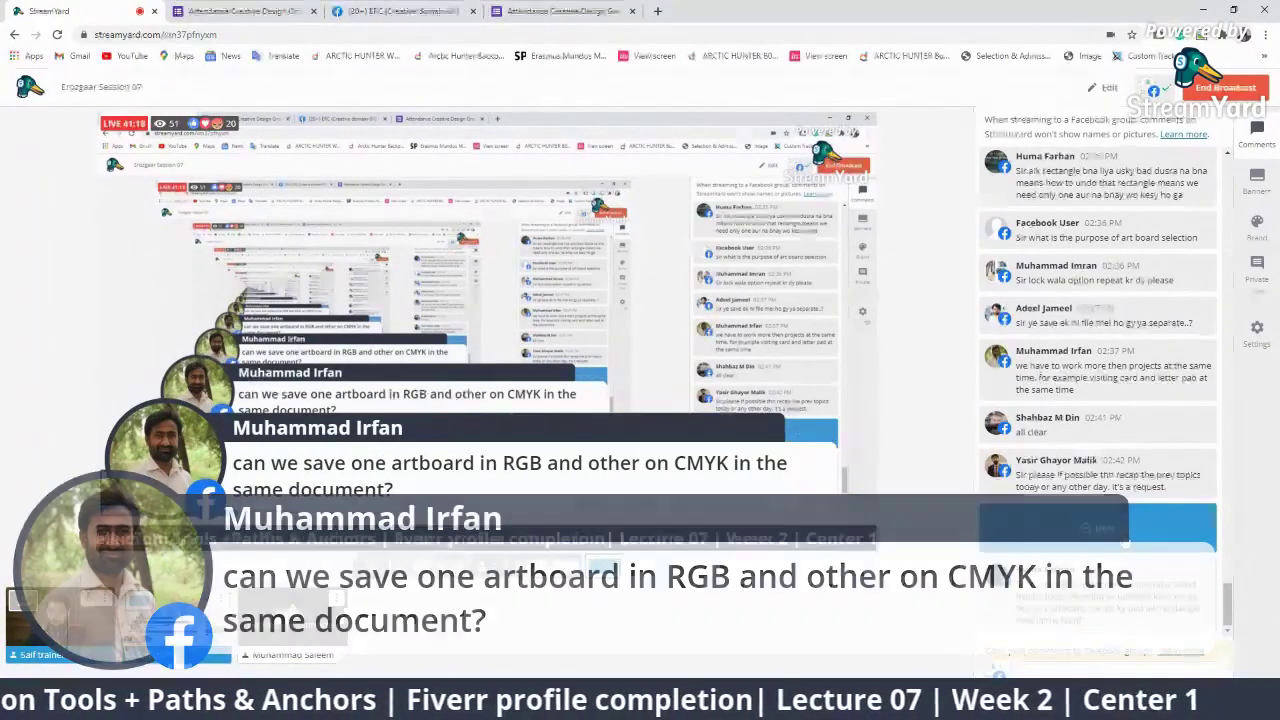
pyautogui.click(1125, 541)
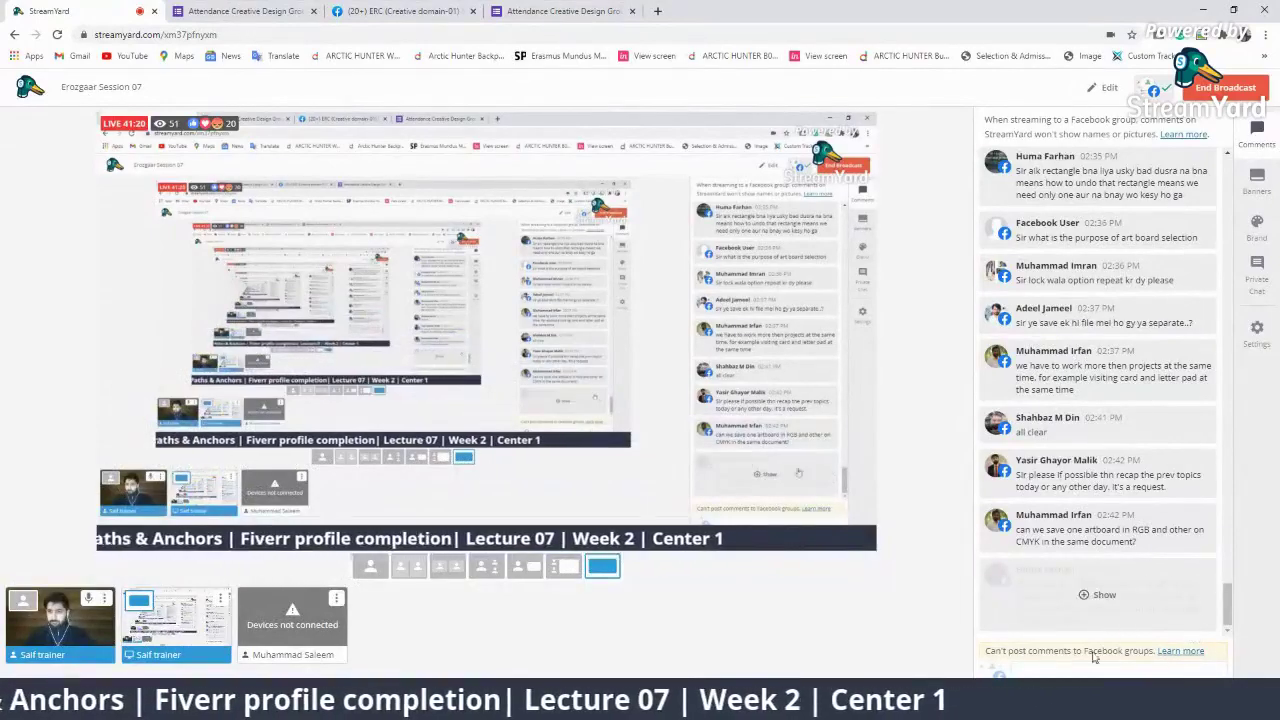
pyautogui.click(1180, 590)
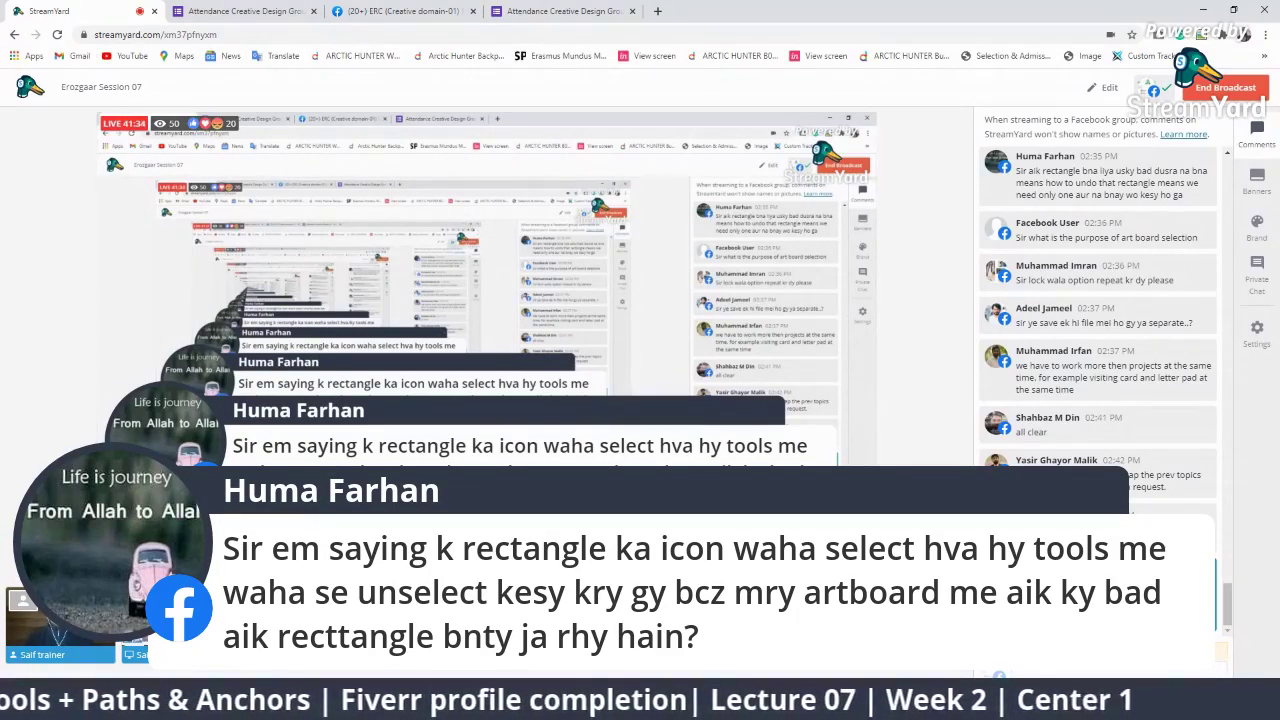
pyautogui.hotkey('alt', 'Tab')
pyautogui.click(20, 145)
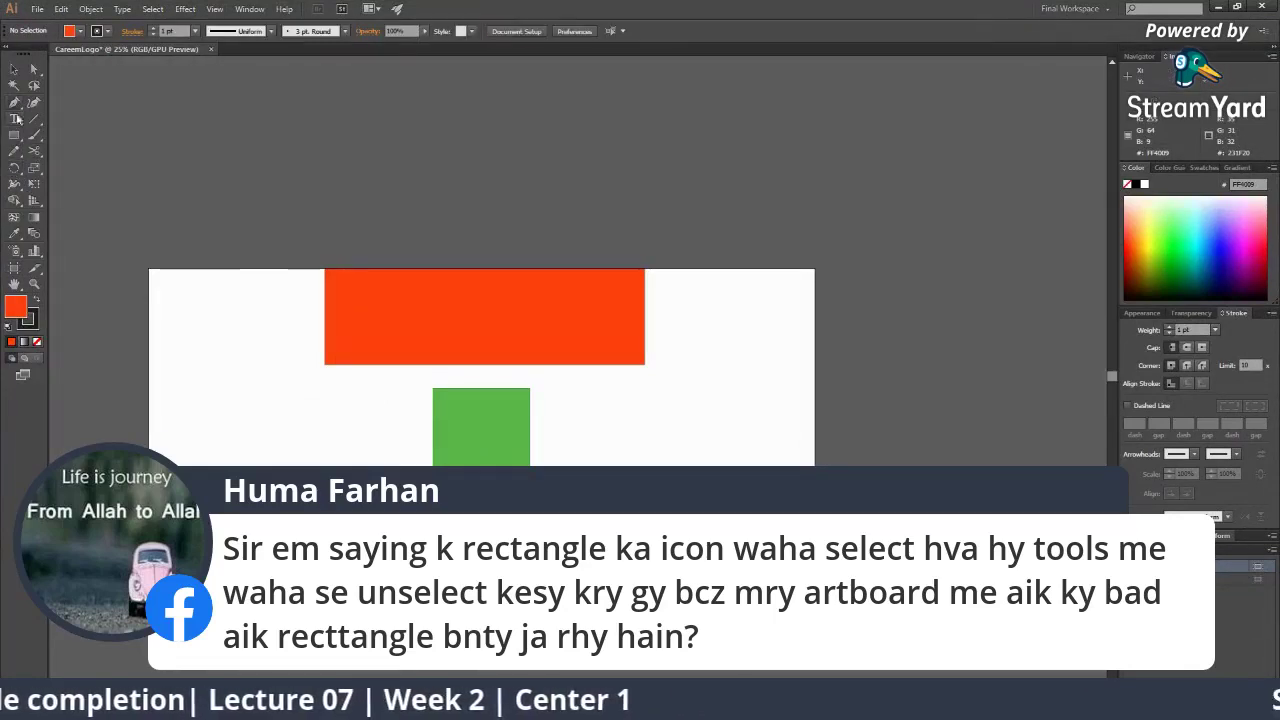
# Draw three small orange rectangles around the green square, then hide the StreamYard rectangle question
pyautogui.click(17, 269)
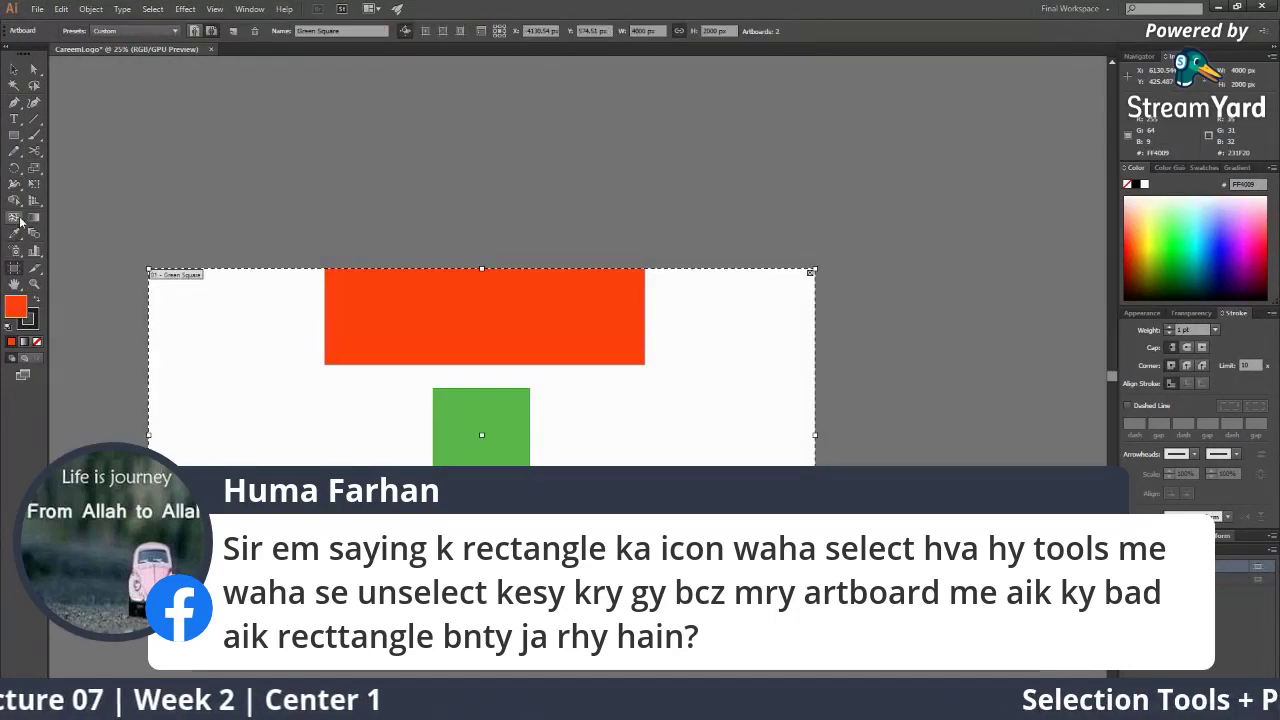
pyautogui.click(17, 218)
pyautogui.click(17, 150)
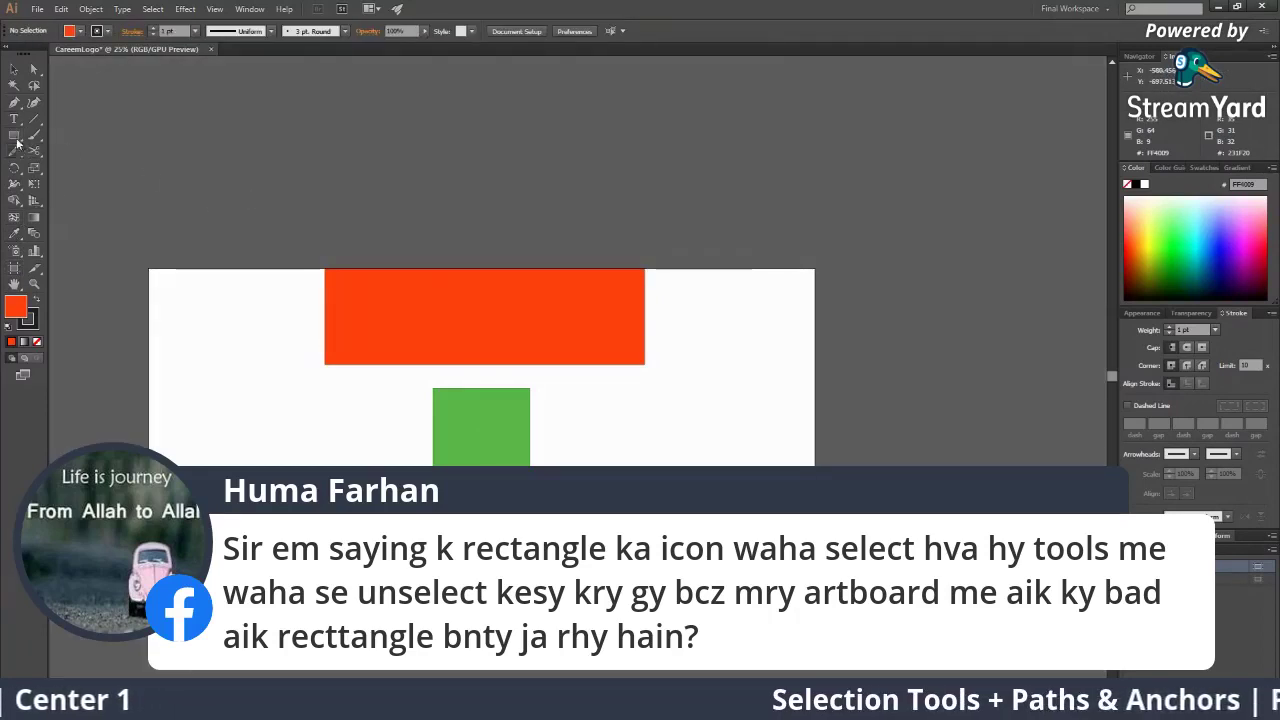
pyautogui.click(15, 136)
pyautogui.moveTo(354, 457); pyautogui.dragTo(485, 565)
pyautogui.moveTo(337, 419); pyautogui.dragTo(433, 486)
pyautogui.moveTo(622, 428); pyautogui.dragTo(683, 508)
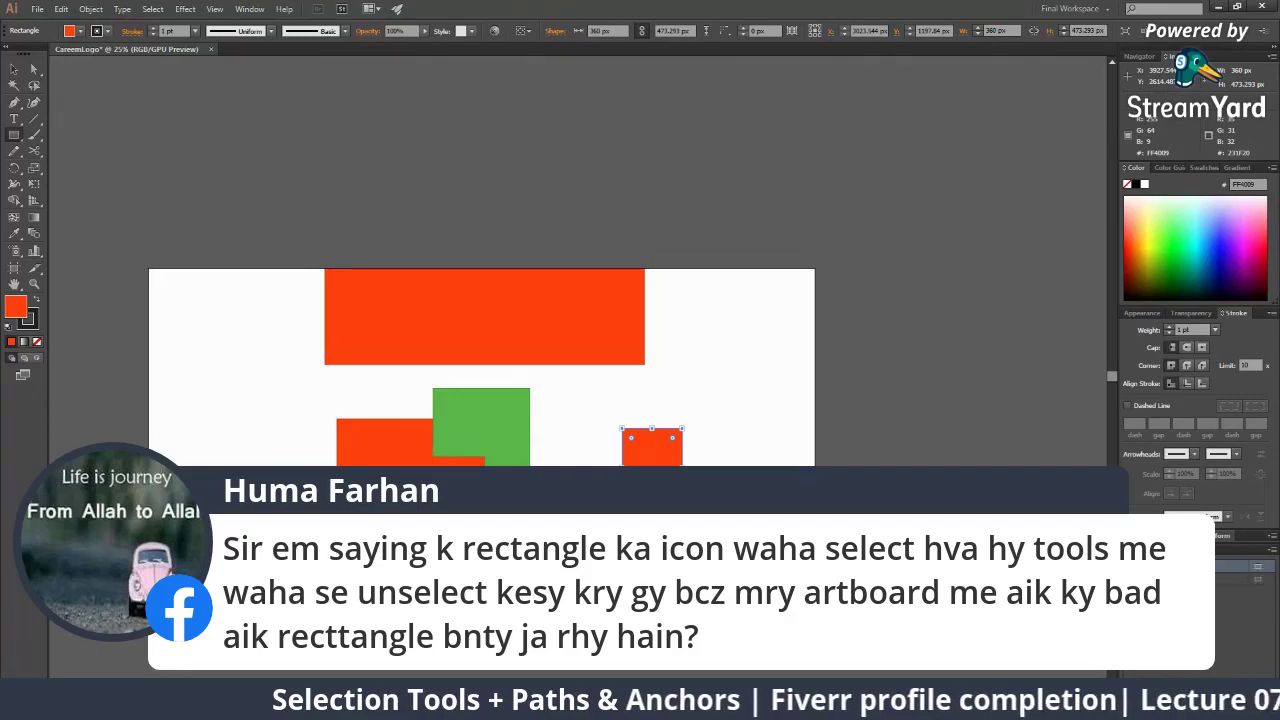
pyautogui.hotkey('alt', 'Tab')
pyautogui.click(1066, 477)
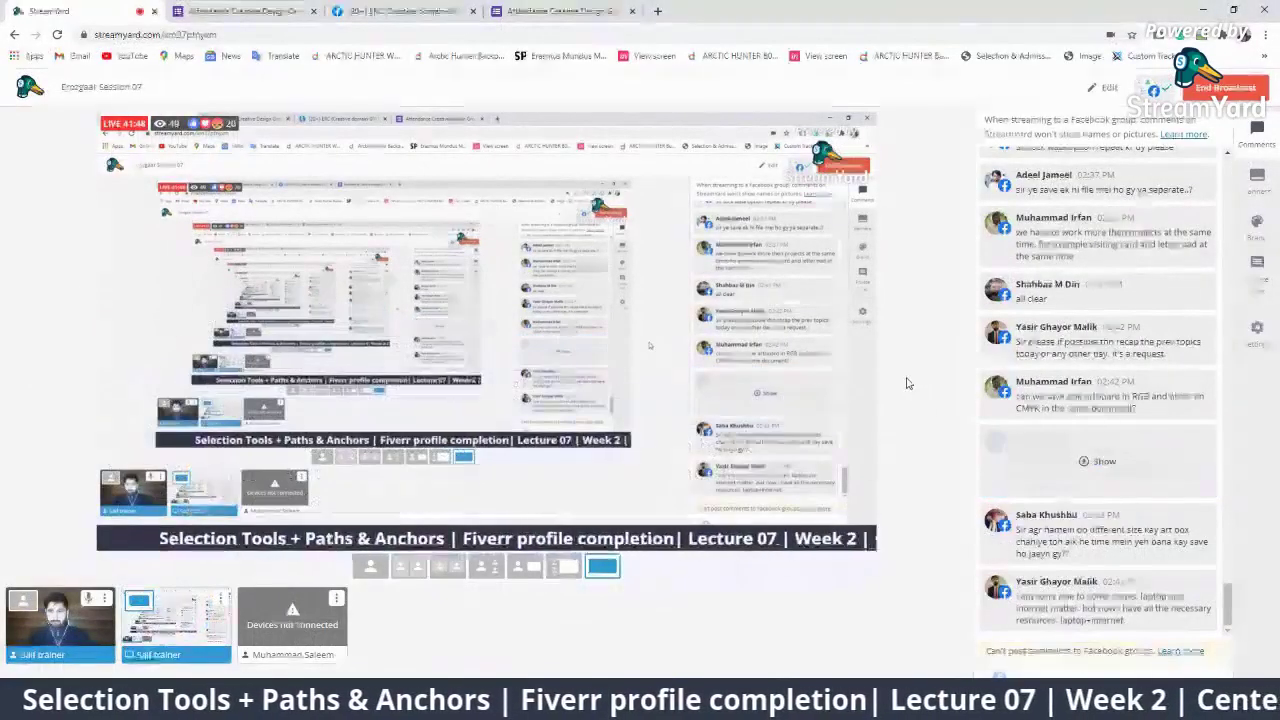
pyautogui.click(1123, 593)
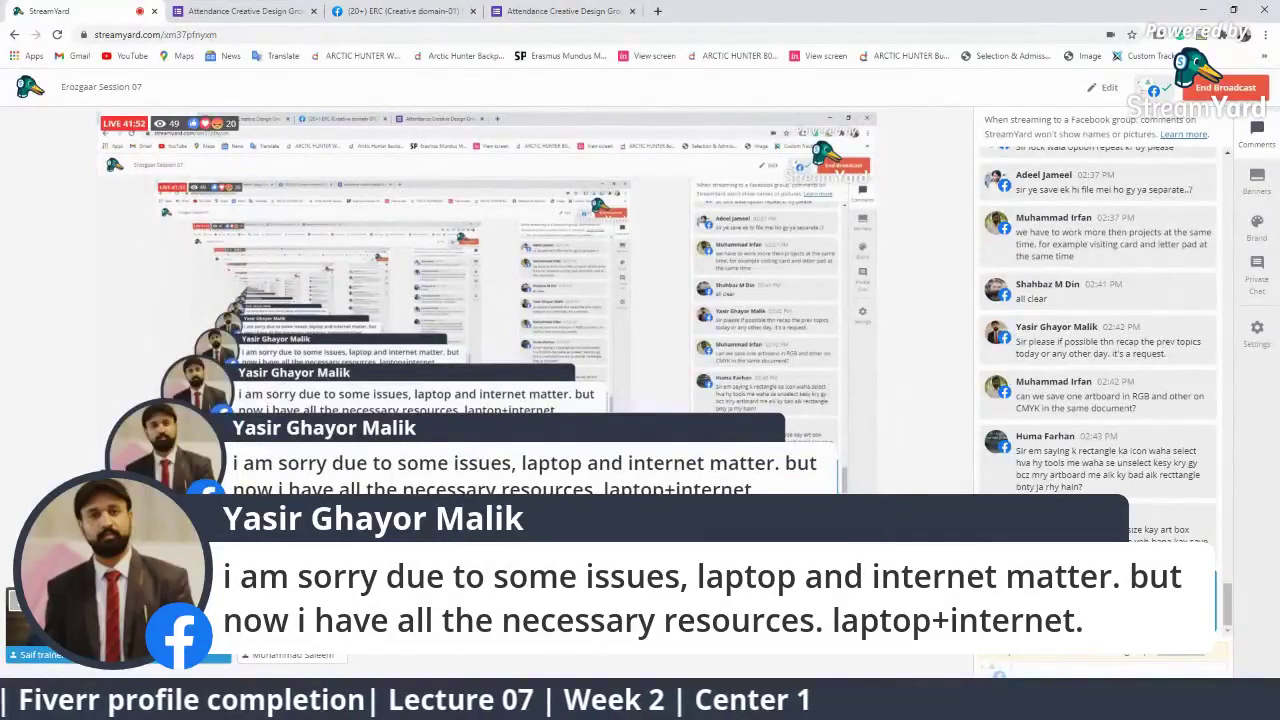
pyautogui.click(1086, 610)
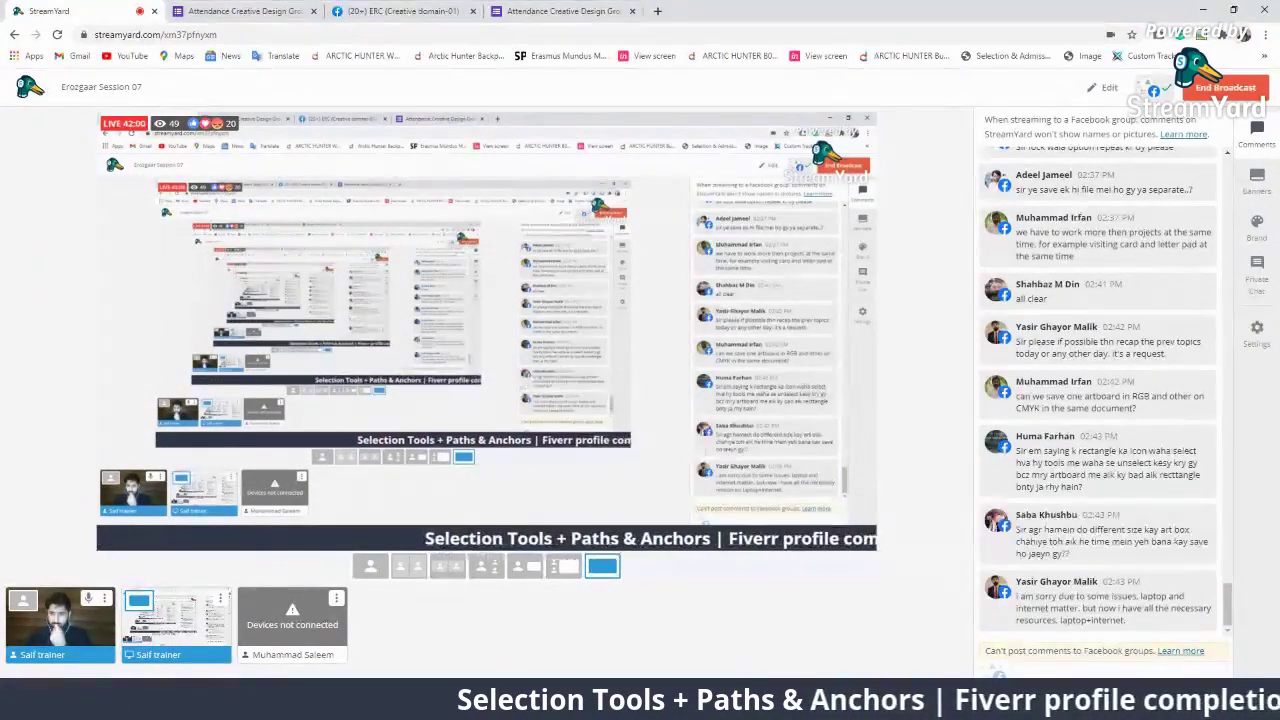
pyautogui.click(1050, 541)
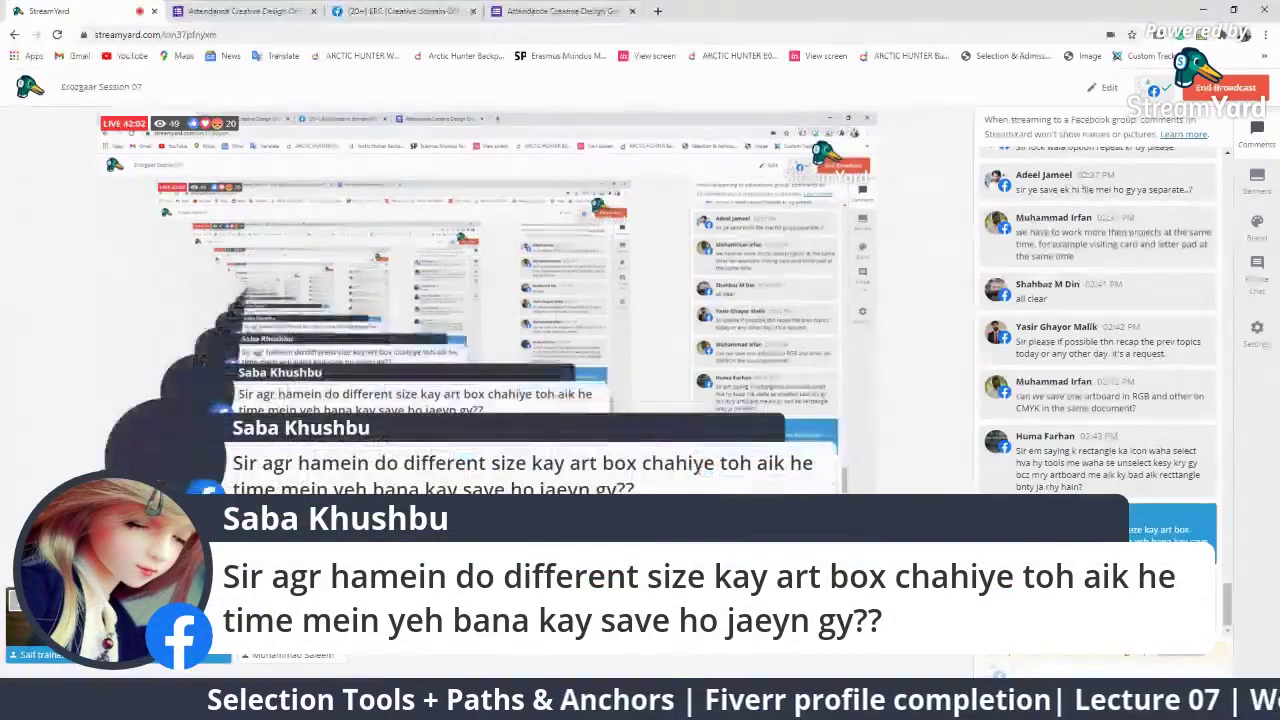
pyautogui.click(1141, 539)
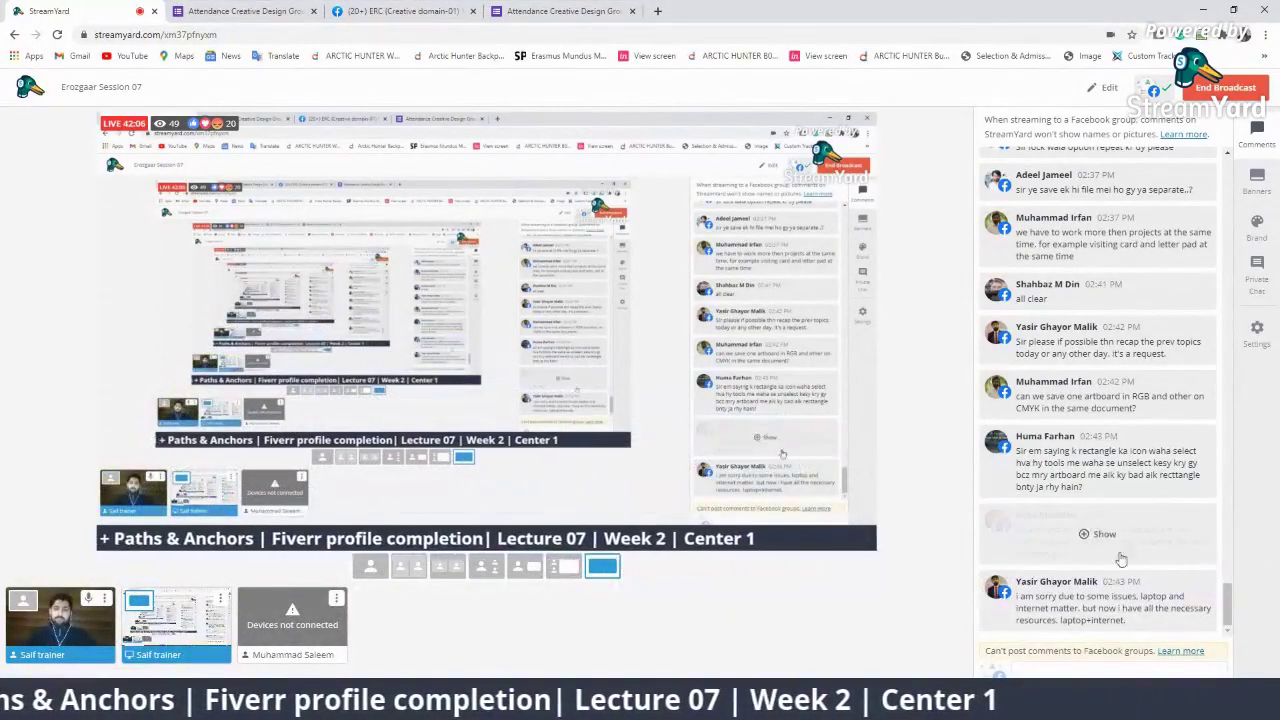
# Add Artboard 17 below the first artboard
pyautogui.hotkey('alt', 'Tab')
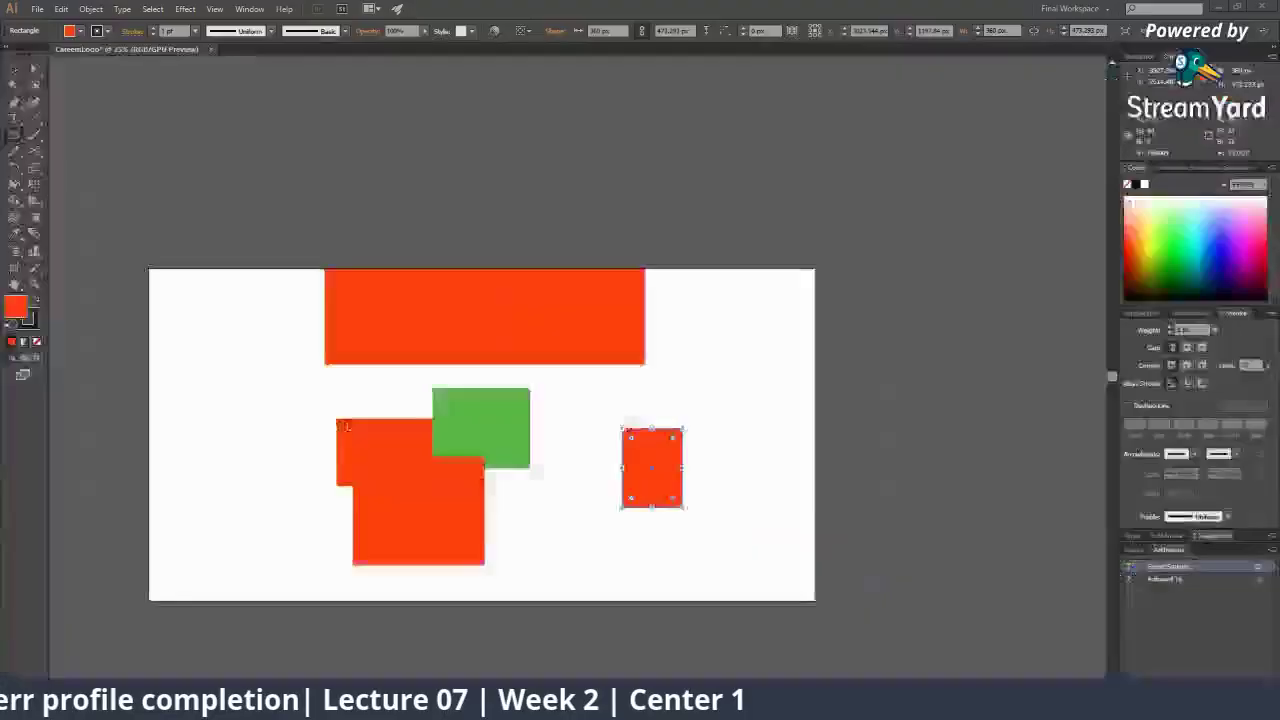
pyautogui.scroll(-5, 381, 263)
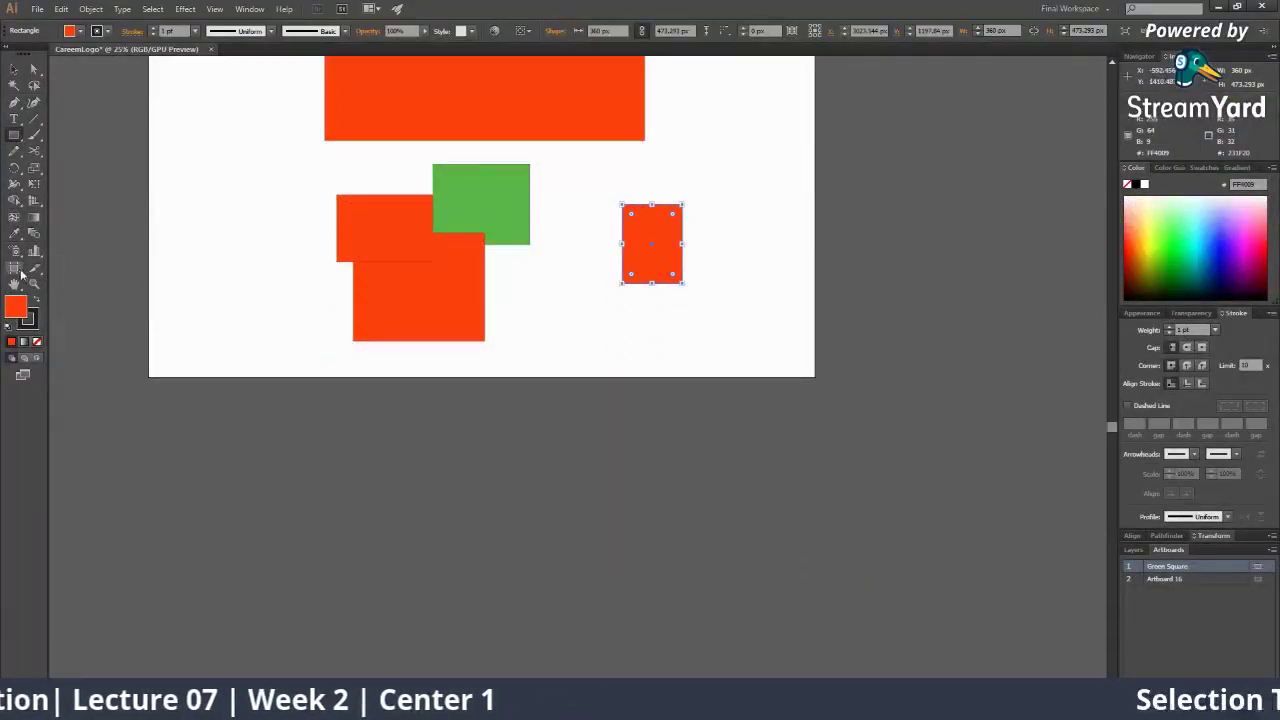
pyautogui.click(16, 268)
pyautogui.moveTo(311, 428); pyautogui.dragTo(647, 700)
pyautogui.press('z')
pyautogui.keyDown('alt'); pyautogui.click(600, 388); pyautogui.keyUp('alt')
pyautogui.keyDown('alt'); pyautogui.click(541, 386); pyautogui.keyUp('alt')
pyautogui.click(408, 359)
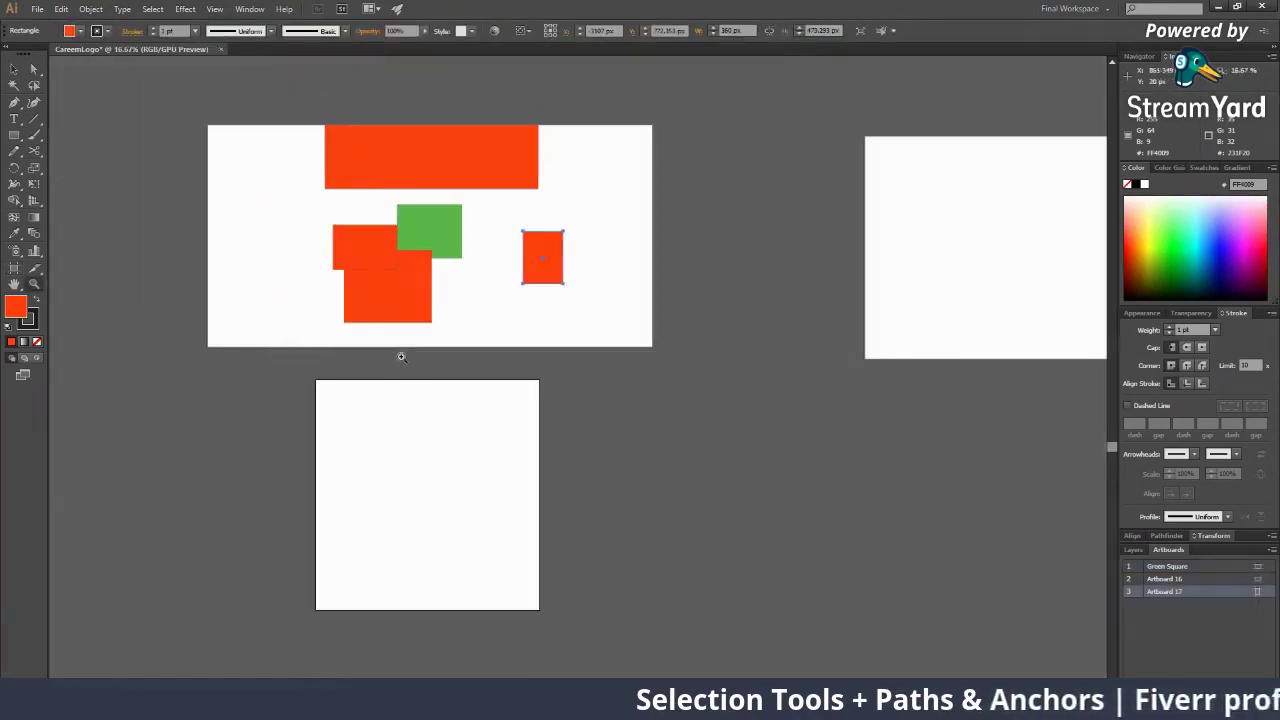
# Recolour the small rectangle cyan and draw a cyan rectangle on Artboard 17
pyautogui.click(26, 134)
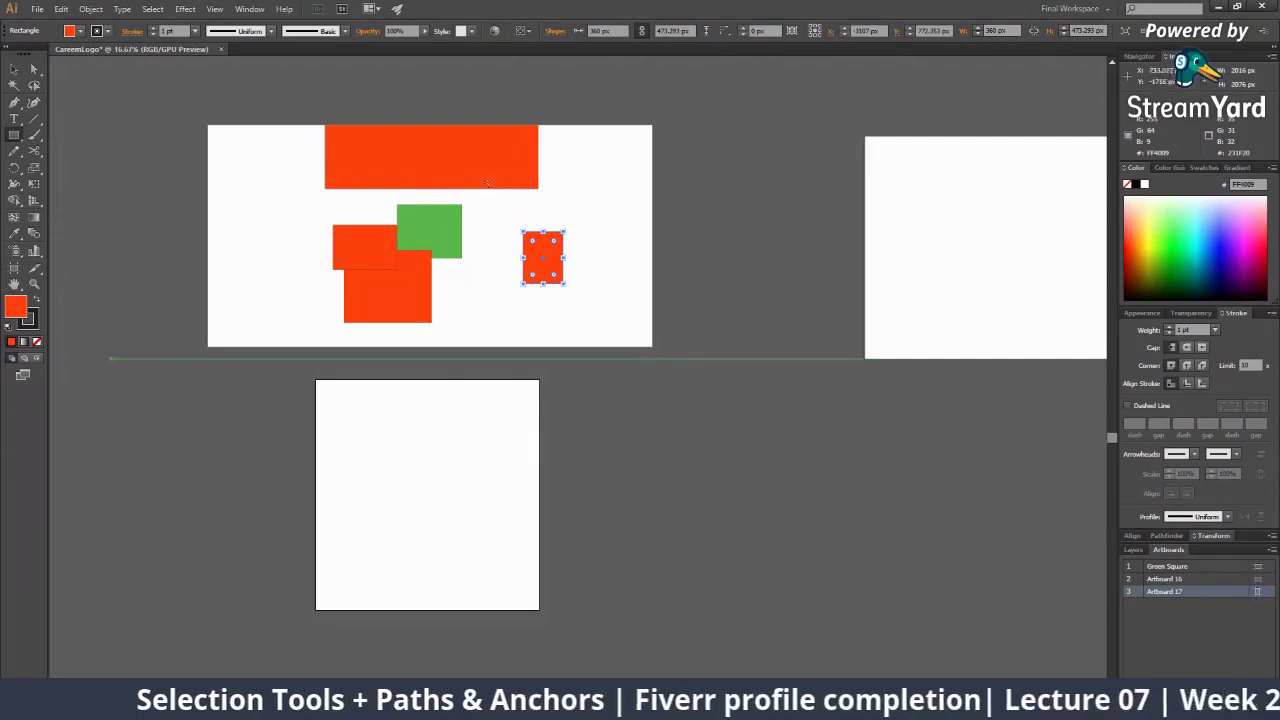
pyautogui.click(1185, 218)
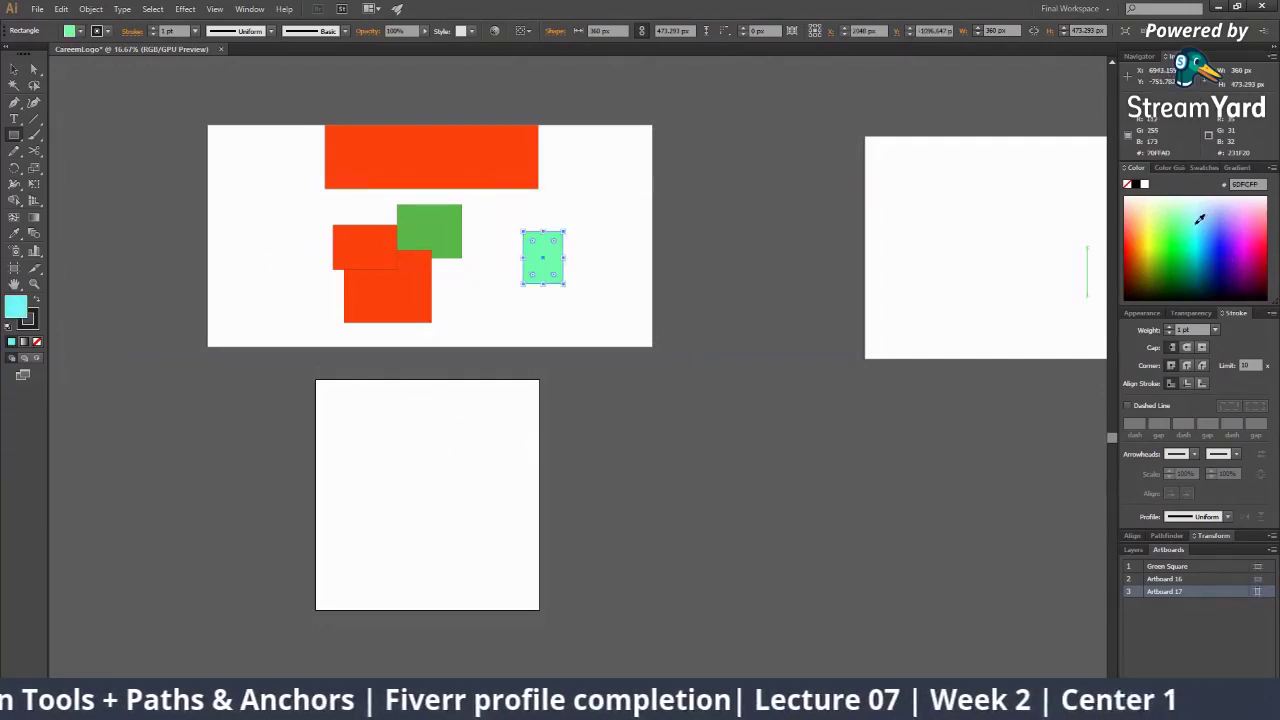
pyautogui.click(1197, 223)
pyautogui.moveTo(355, 425); pyautogui.dragTo(480, 527)
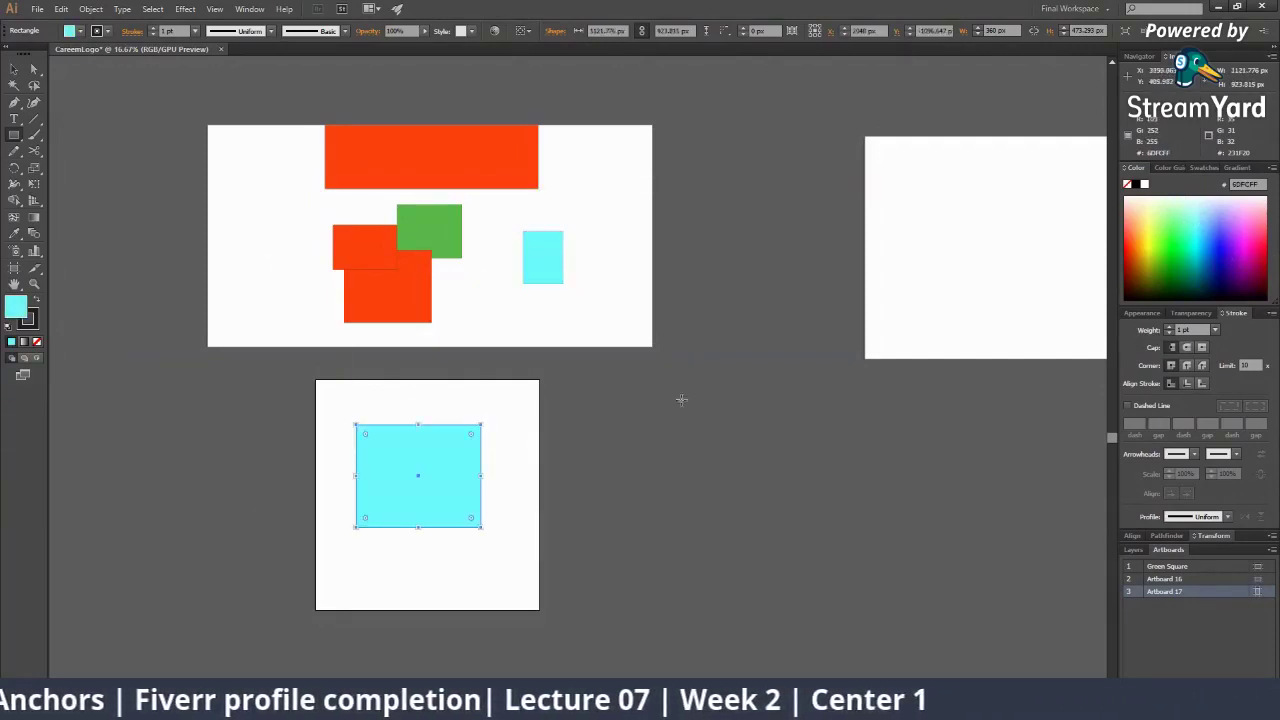
pyautogui.moveTo(641, 352); pyautogui.dragTo(299, 463)
pyautogui.press('v')
pyautogui.click(299, 464)
# Narrow Artboard 16 into a square, undoing a stray move
pyautogui.click(14, 268)
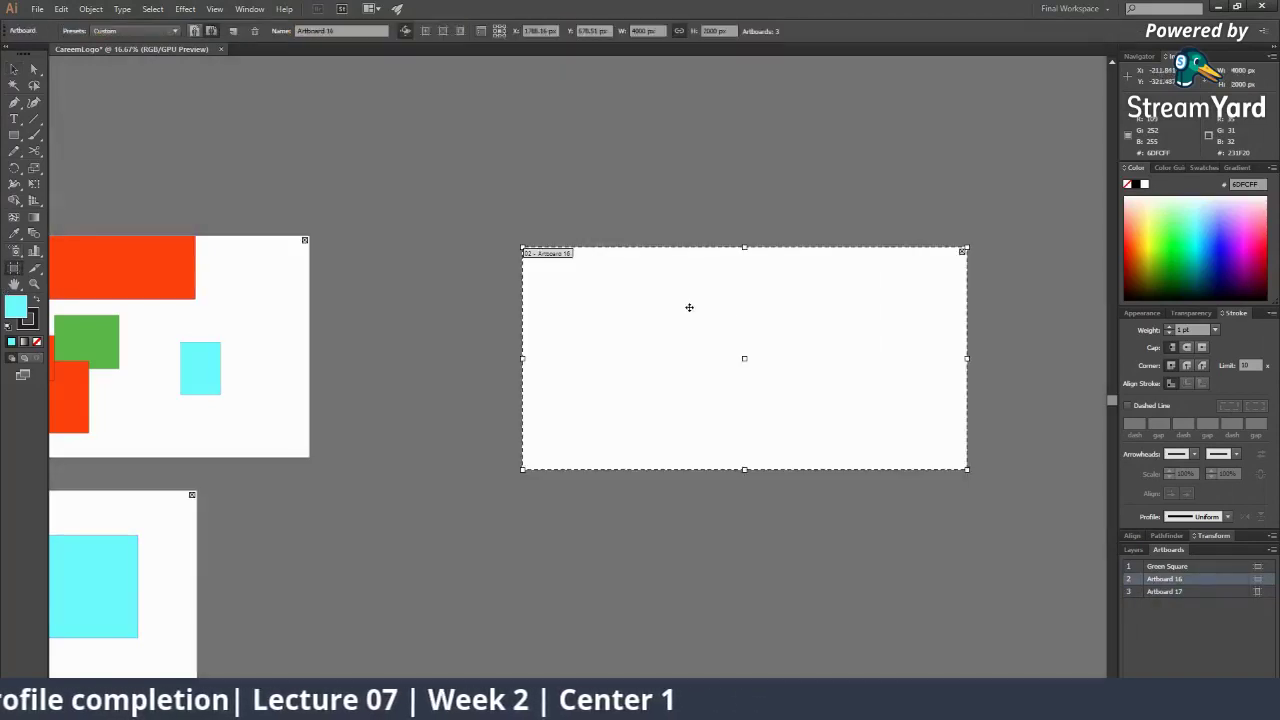
pyautogui.moveTo(686, 306); pyautogui.dragTo(611, 280)
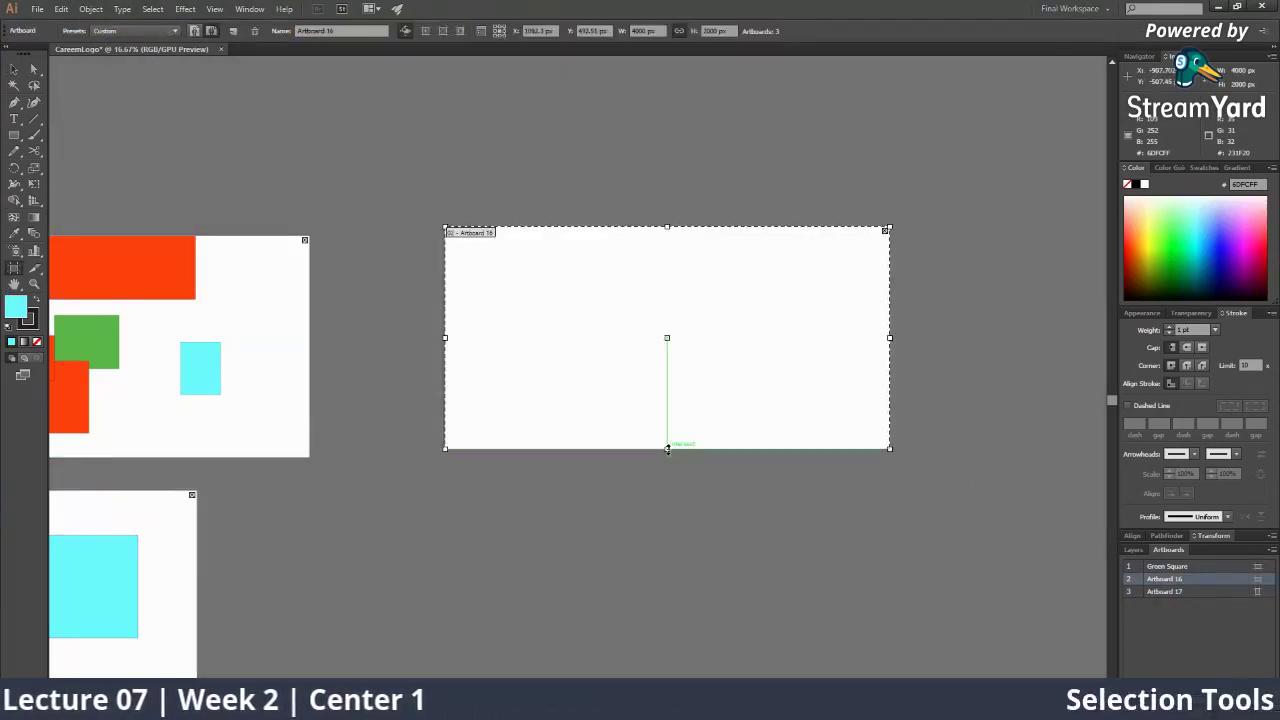
pyautogui.moveTo(666, 427); pyautogui.dragTo(674, 580)
pyautogui.hotkey('ctrl', 'z')
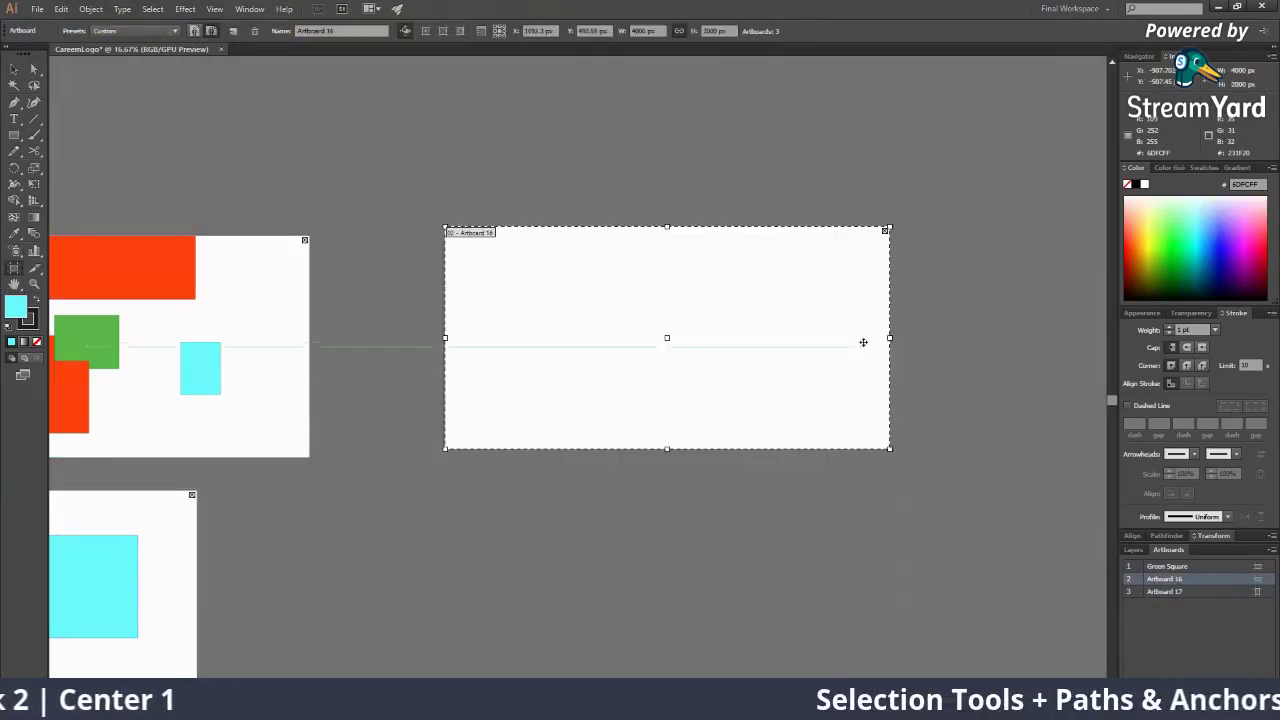
pyautogui.moveTo(890, 338); pyautogui.dragTo(663, 338)
# Draw a pale yellow (#F3FF77) circle centred on Artboard 16
pyautogui.press('v')
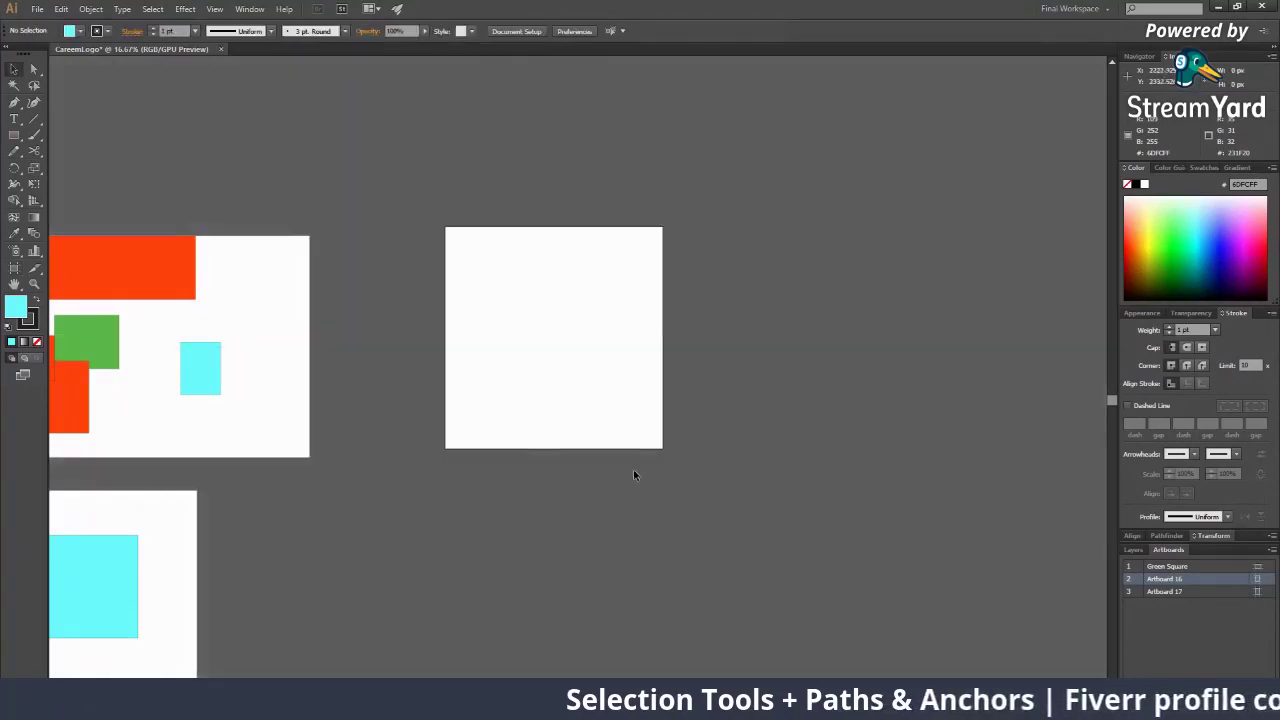
pyautogui.moveTo(457, 448); pyautogui.dragTo(537, 417)
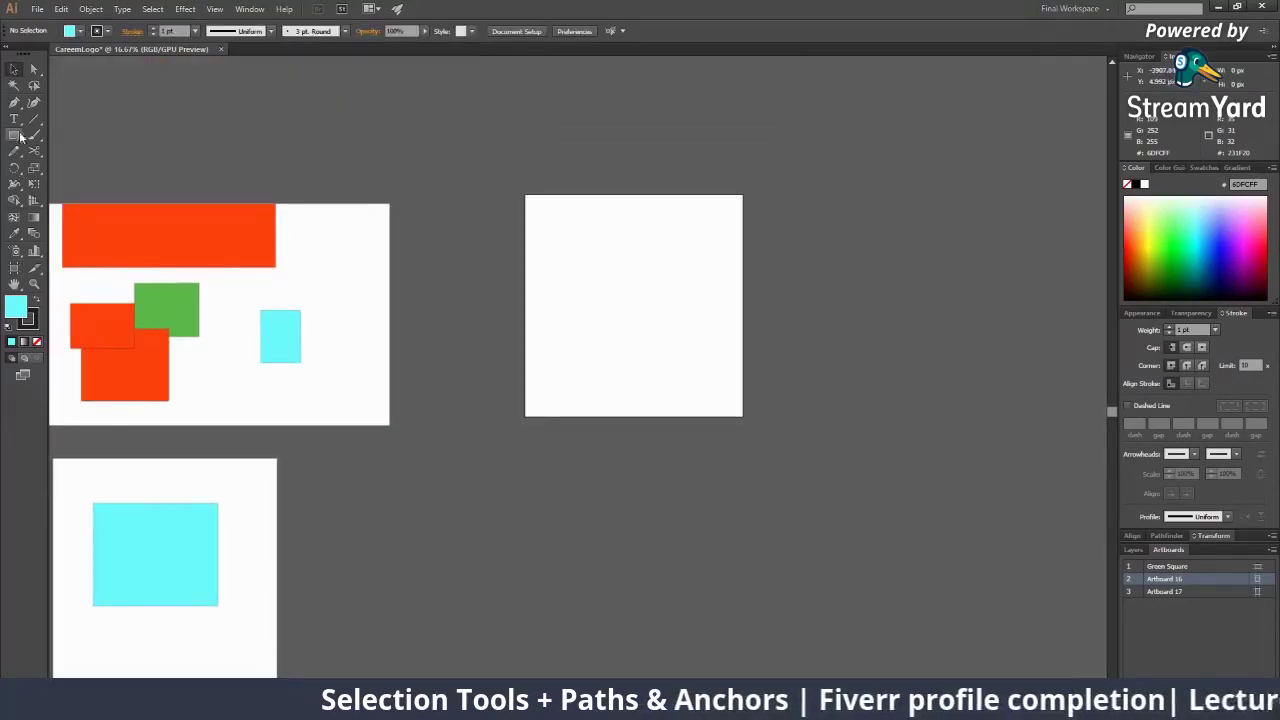
pyautogui.moveTo(22, 137); pyautogui.dragTo(70, 165)
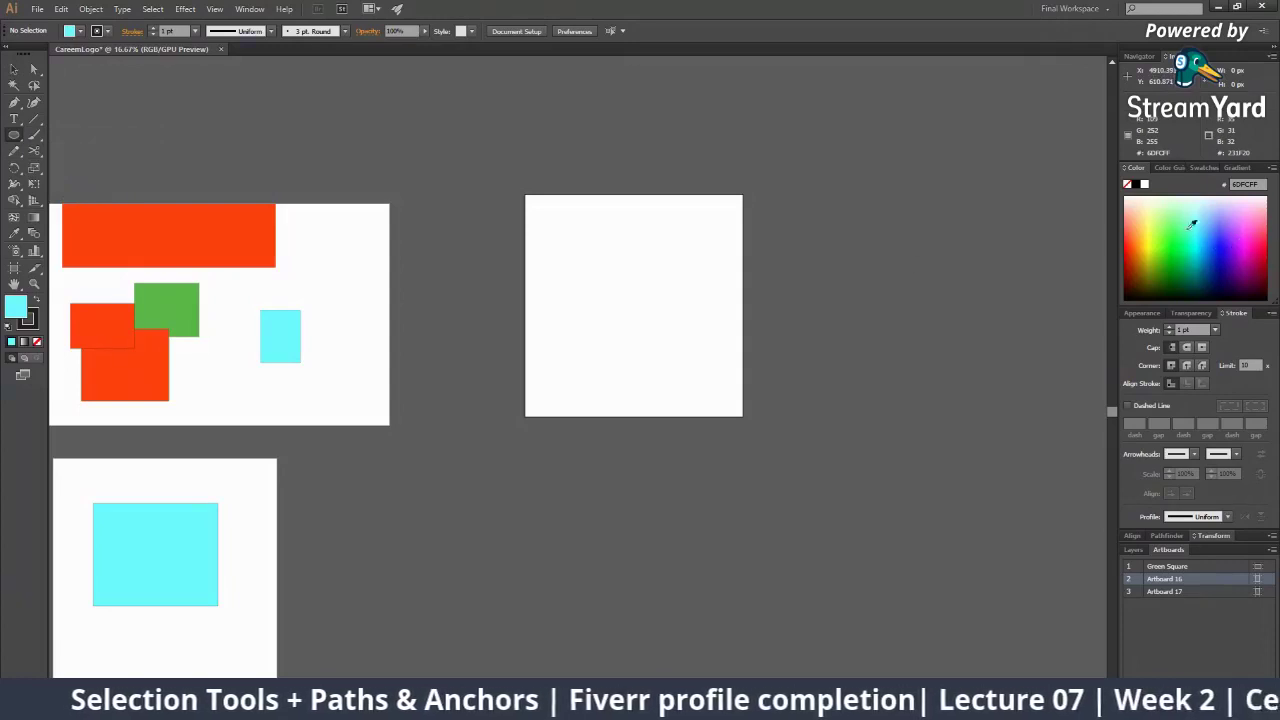
pyautogui.click(1157, 218)
pyautogui.moveTo(634, 287)
pyautogui.mouseDown()
pyautogui.moveTo(674, 353)
pyautogui.moveTo(643, 312)
pyautogui.mouseUp()
# Zoom and pan to frame all three artboards
pyautogui.press('v')
pyautogui.press('a')
pyautogui.keyDown('alt'); pyautogui.click(462, 334); pyautogui.keyUp('alt')
pyautogui.keyDown('alt'); pyautogui.click(532, 453); pyautogui.keyUp('alt')
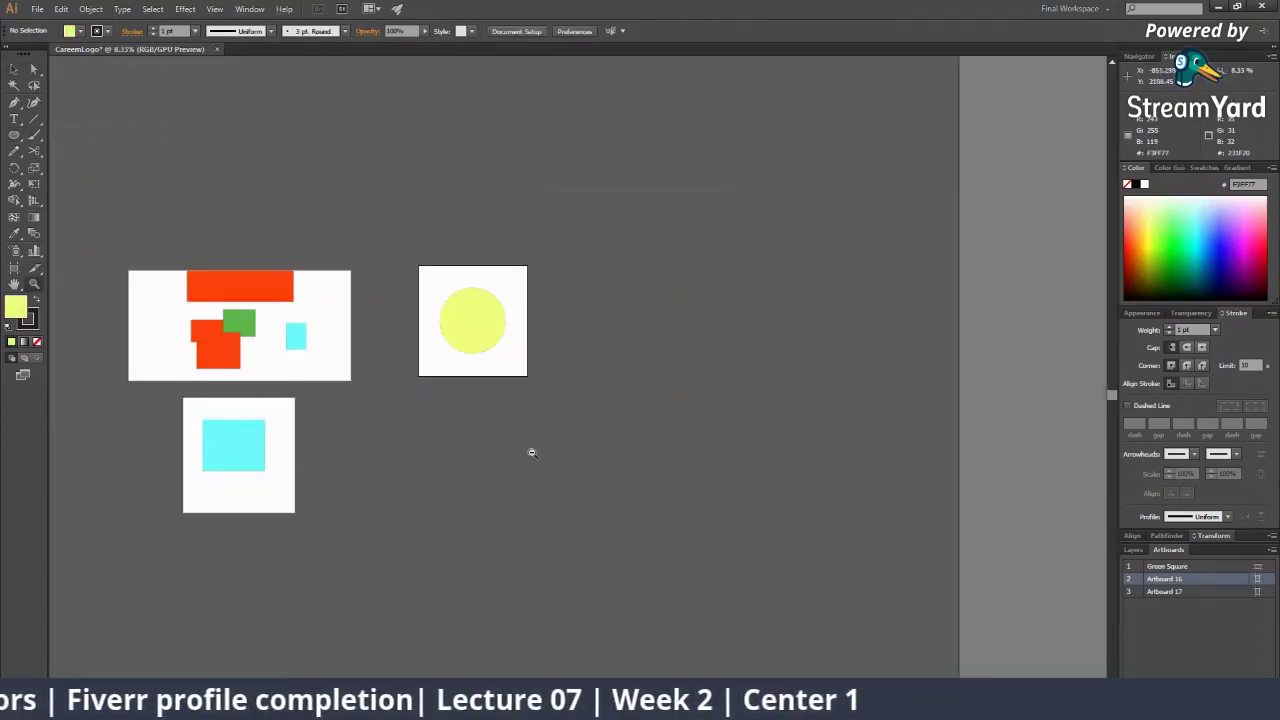
pyautogui.moveTo(380, 374); pyautogui.dragTo(578, 358)
pyautogui.click(577, 359)
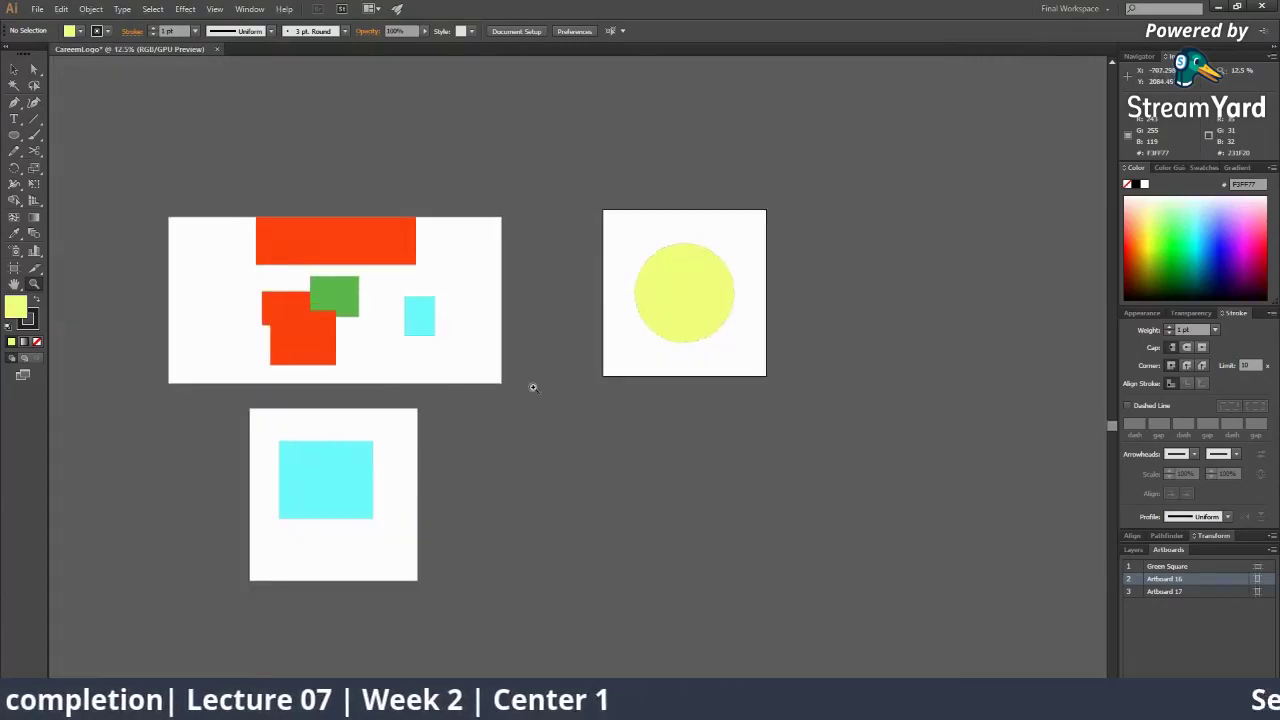
pyautogui.moveTo(483, 389); pyautogui.dragTo(583, 384)
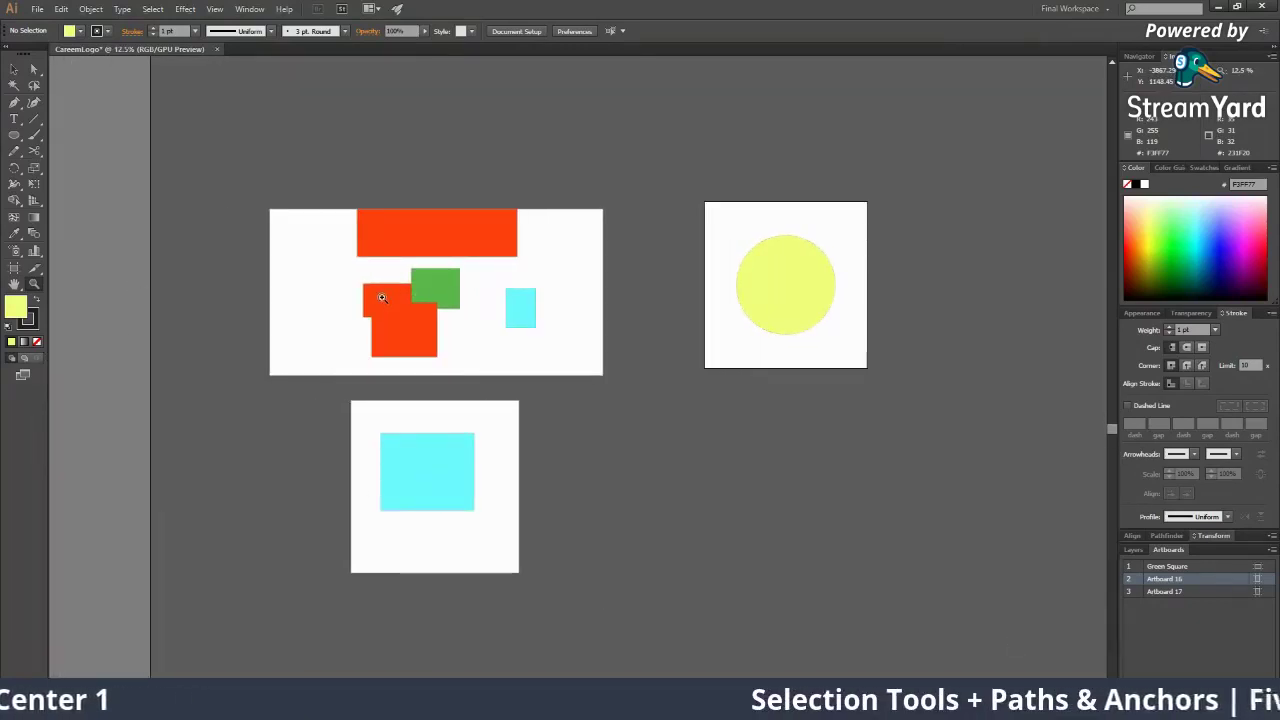
pyautogui.click(550, 302)
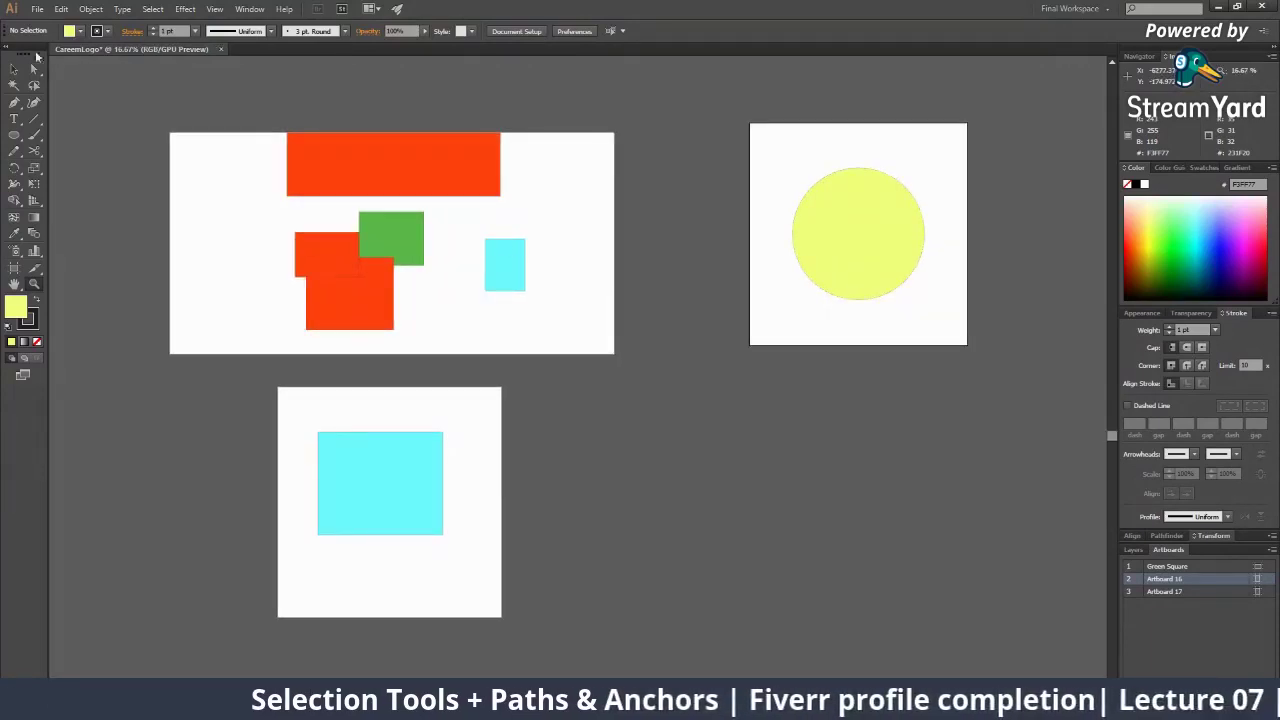
pyautogui.click(37, 9)
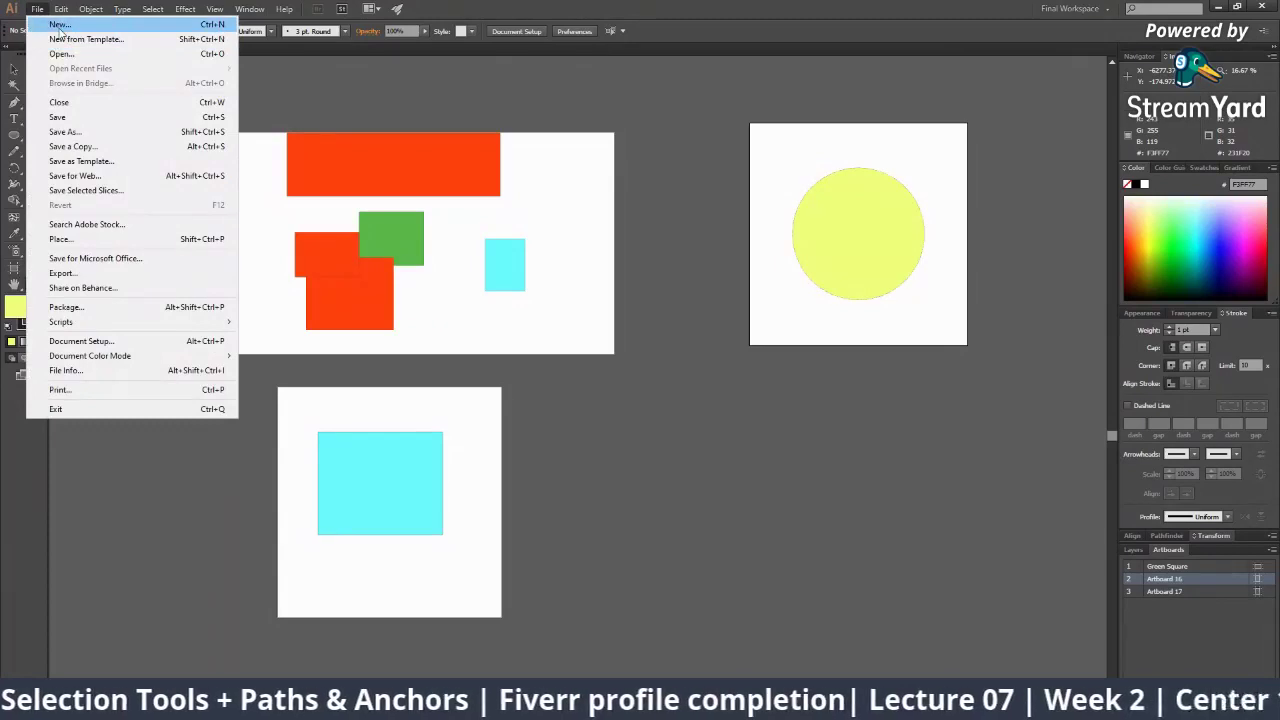
# Save as CareemLogo in Downloads in Adobe Illustrator (*.AI) format with default Illustrator Options
pyautogui.click(70, 120)
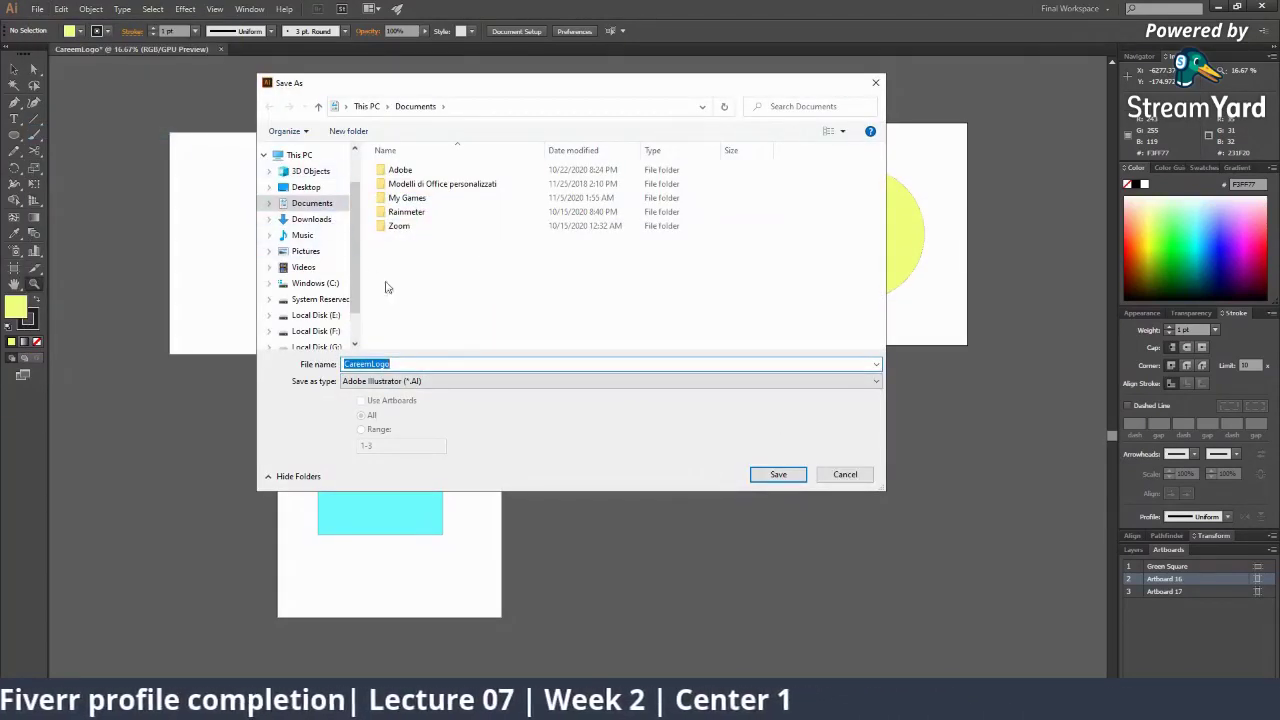
pyautogui.click(333, 221)
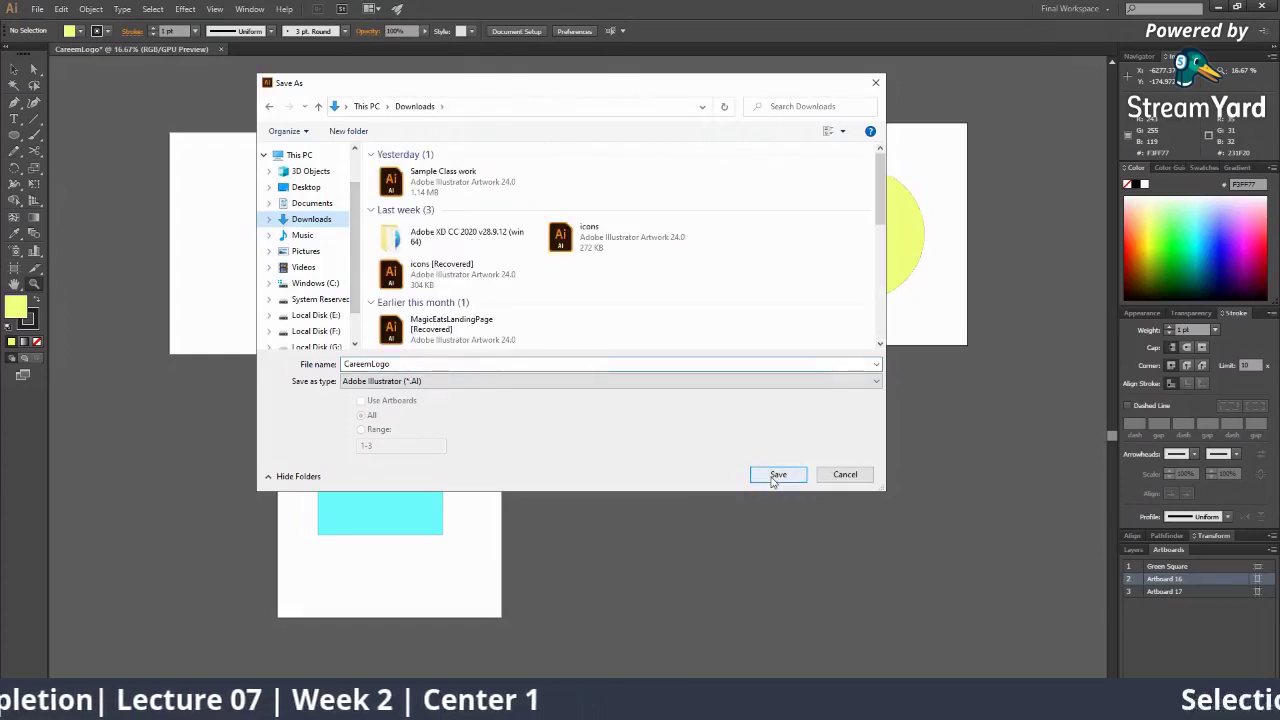
pyautogui.click(778, 474)
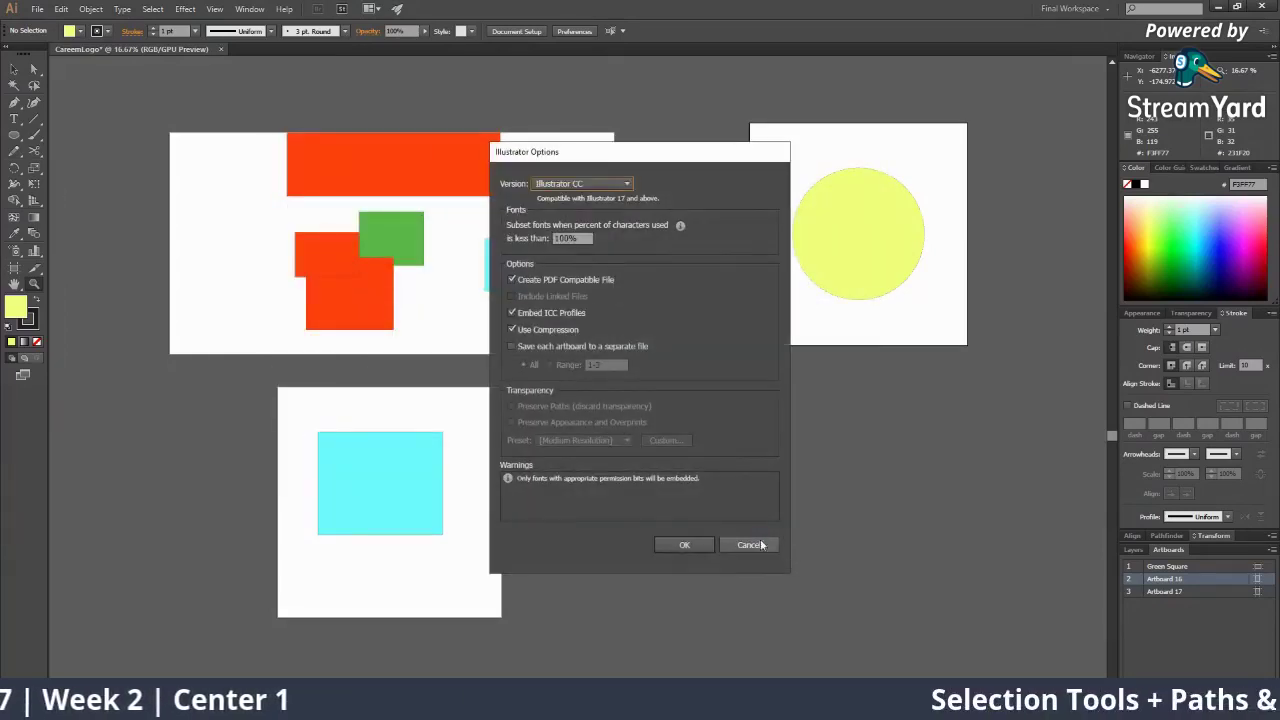
pyautogui.click(761, 545)
pyautogui.click(37, 8)
pyautogui.click(60, 130)
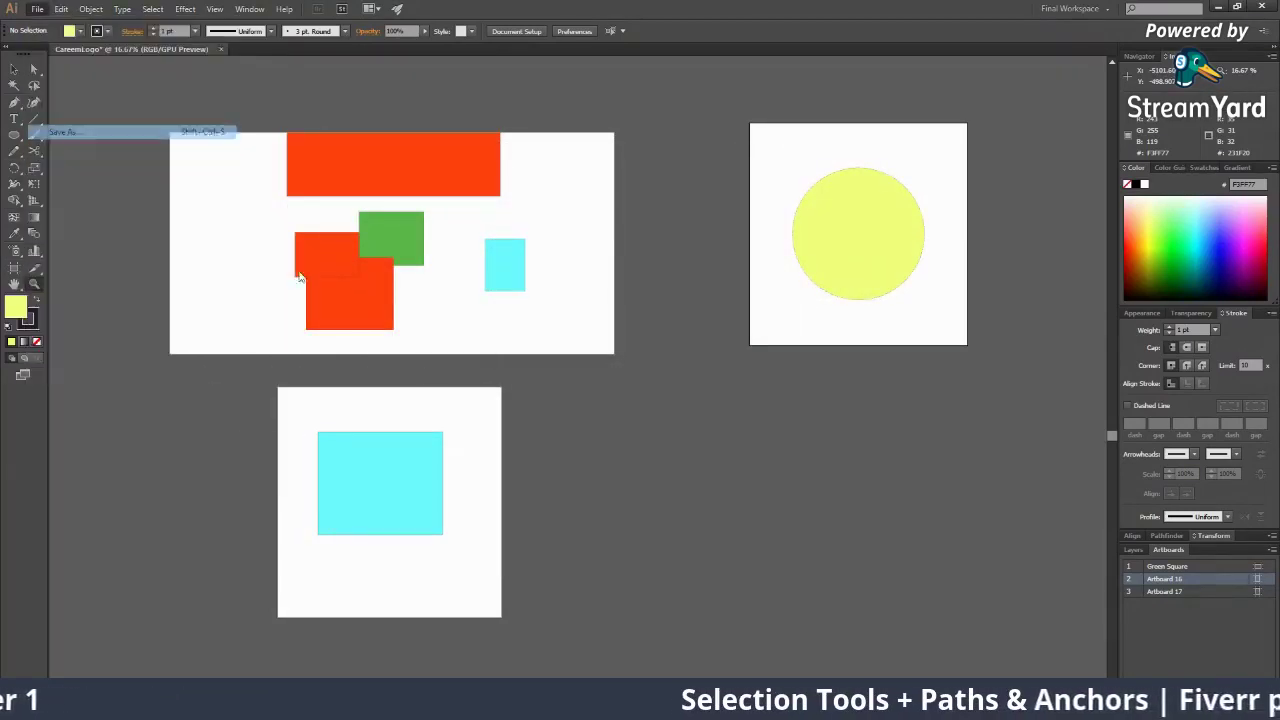
pyautogui.click(403, 383)
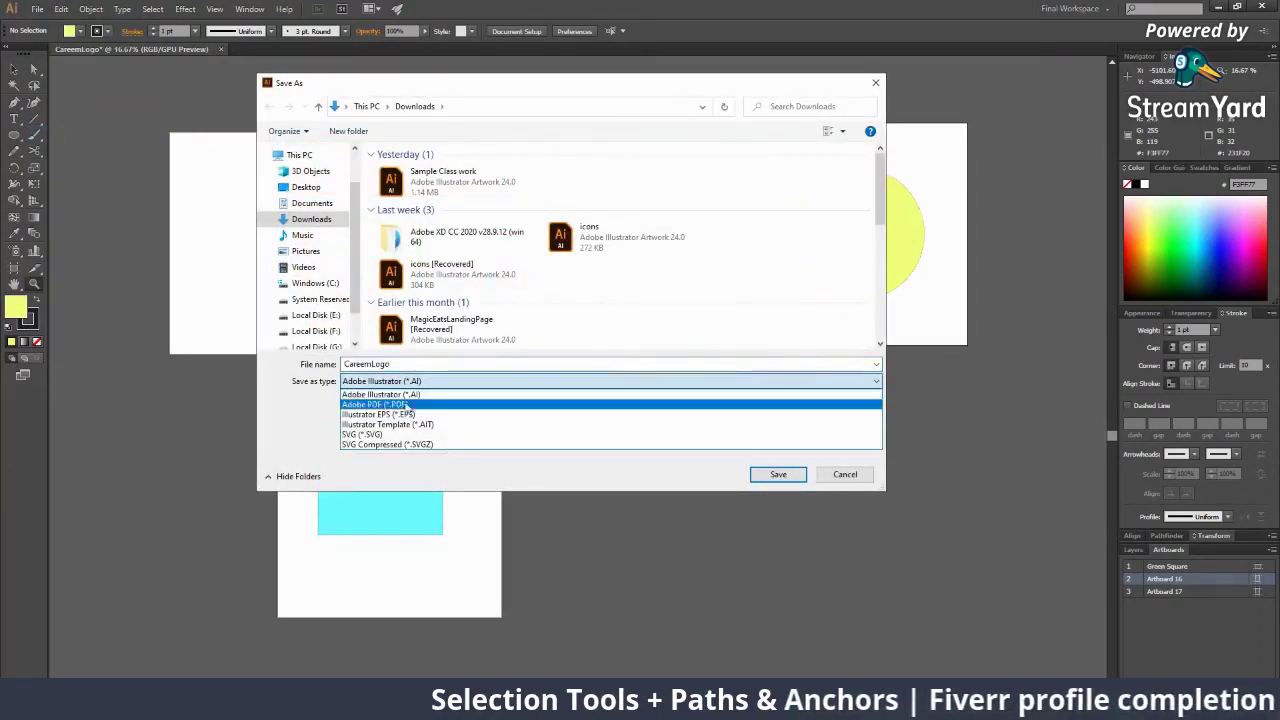
pyautogui.click(413, 386)
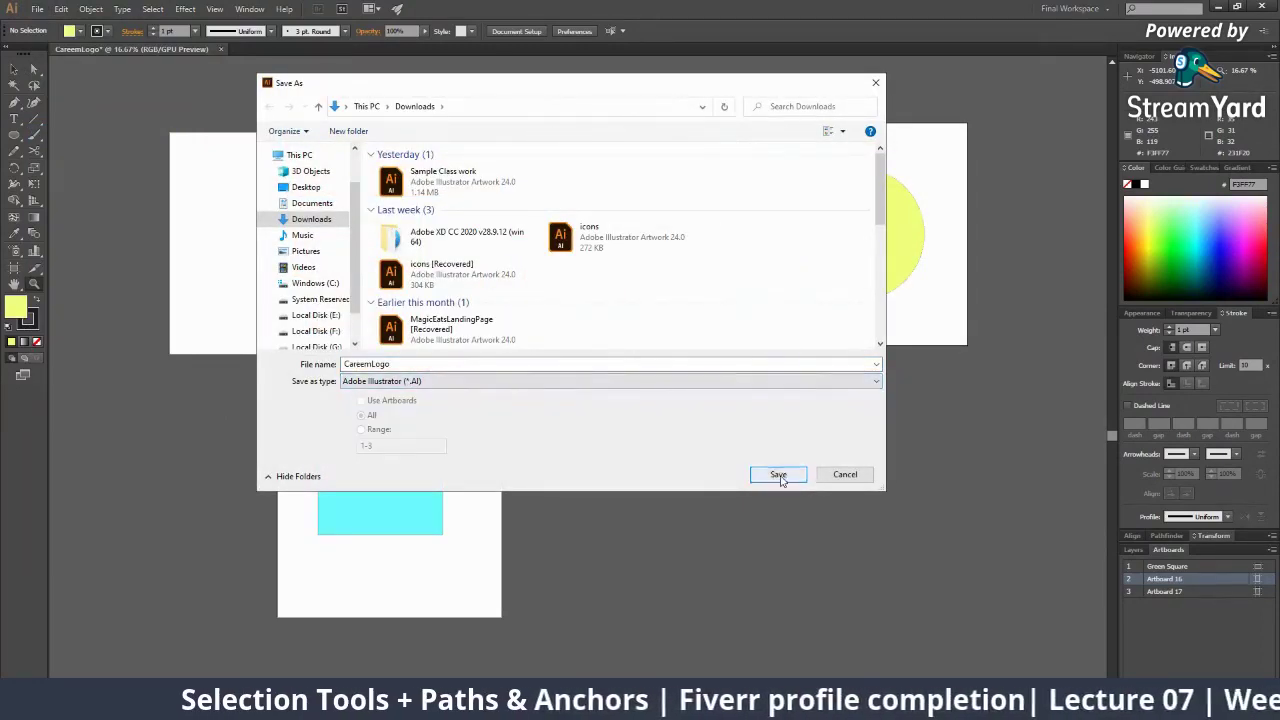
pyautogui.click(778, 474)
pyautogui.click(672, 546)
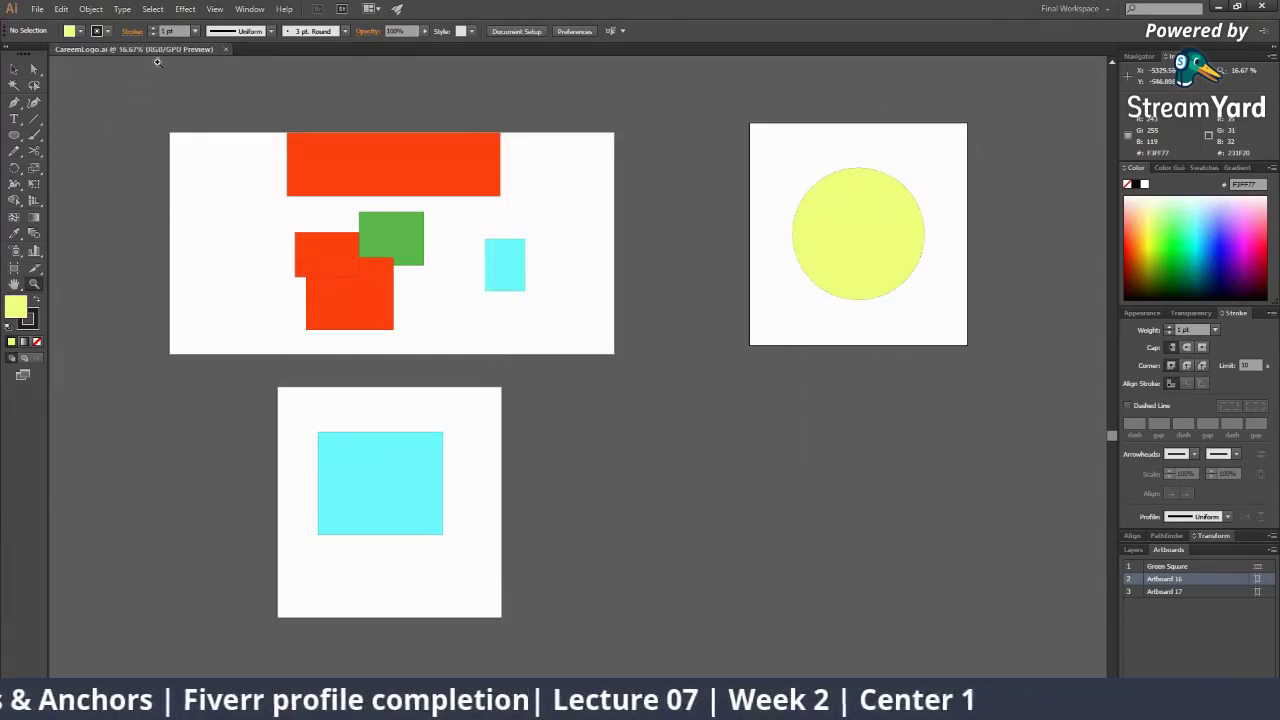
# Close the CareemLogo document and open a File Explorer window
pyautogui.click(226, 48)
pyautogui.click(1217, 9)
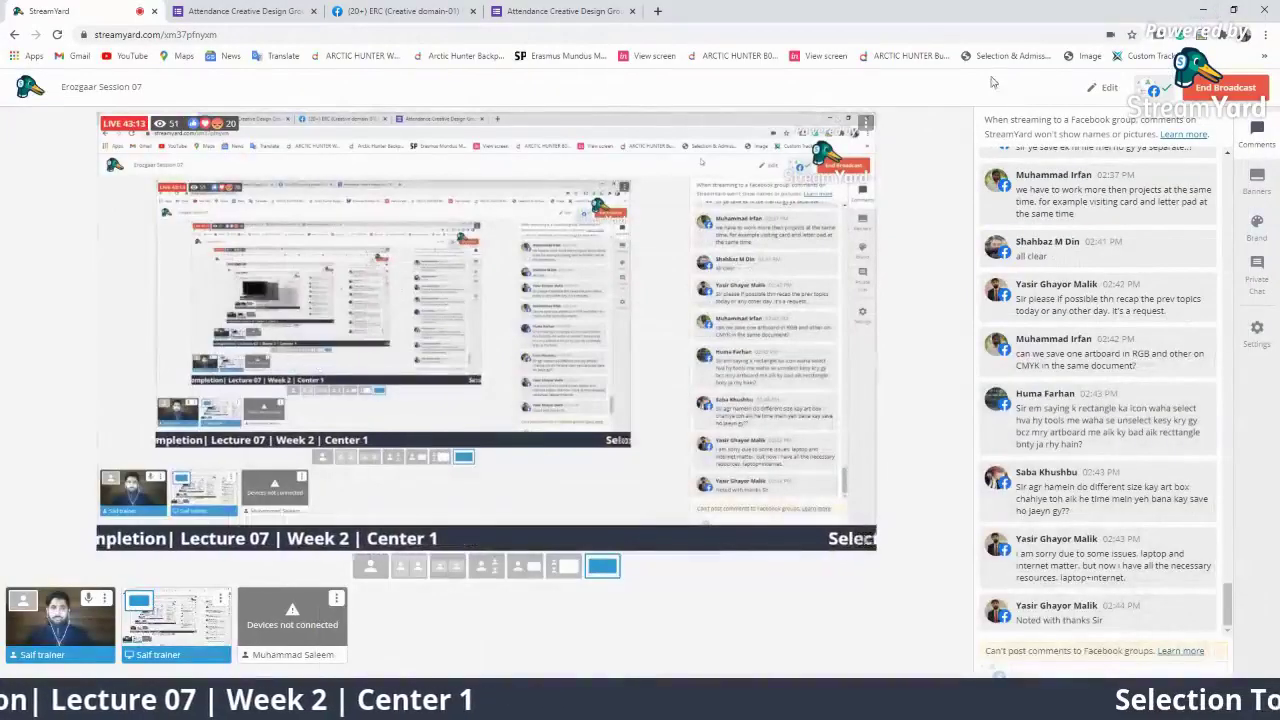
pyautogui.press('super+d')
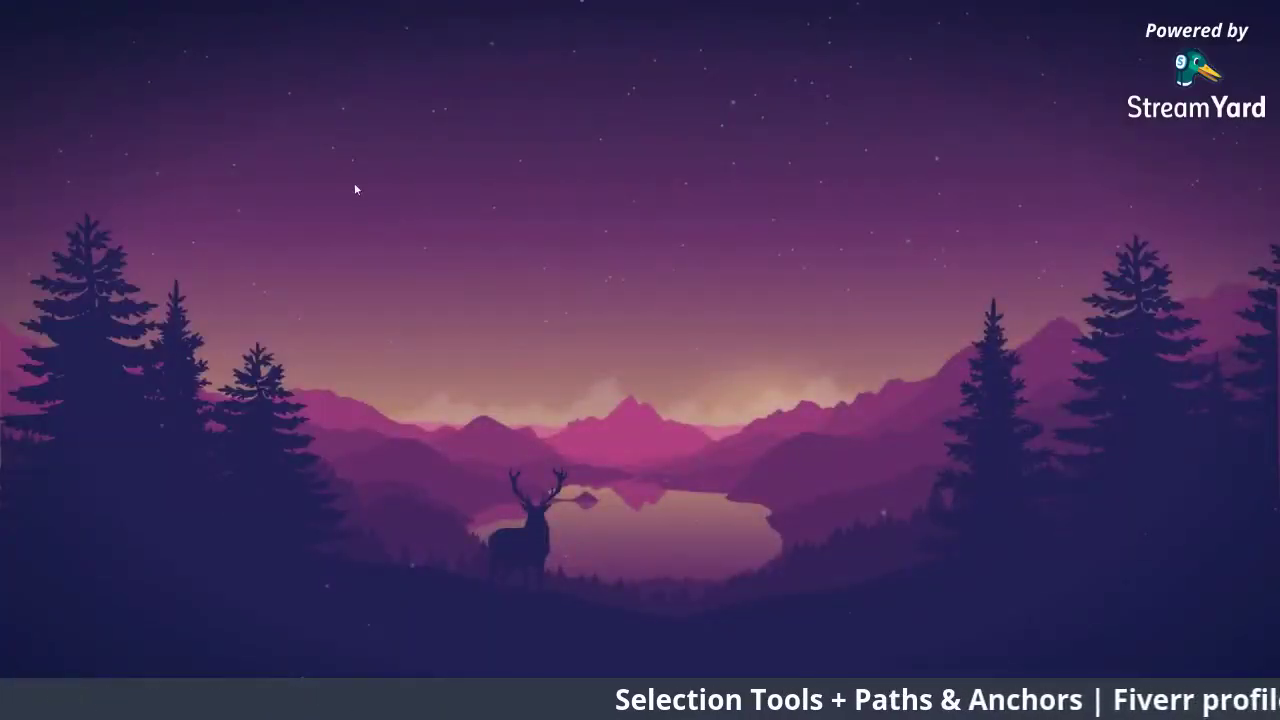
pyautogui.press('super+e')
# Drag CareemLogo.ai from Downloads back into Illustrator
pyautogui.click(67, 186)
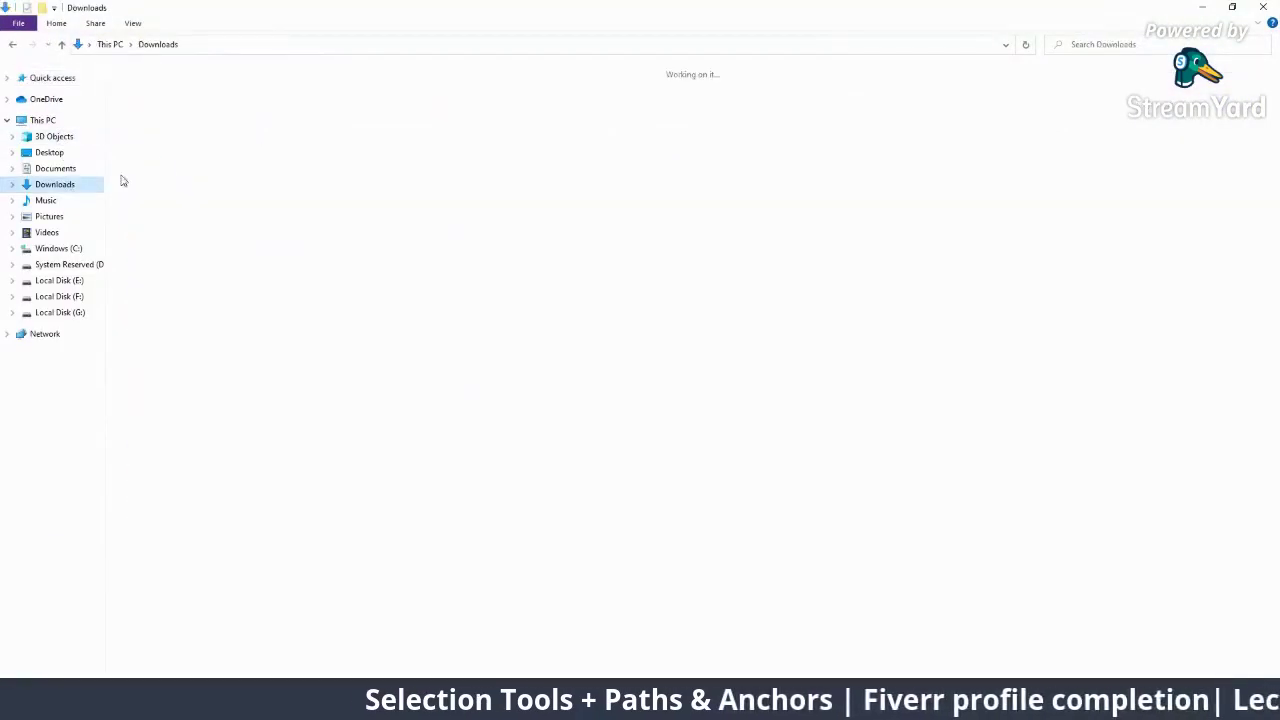
pyautogui.rightClick(446, 124)
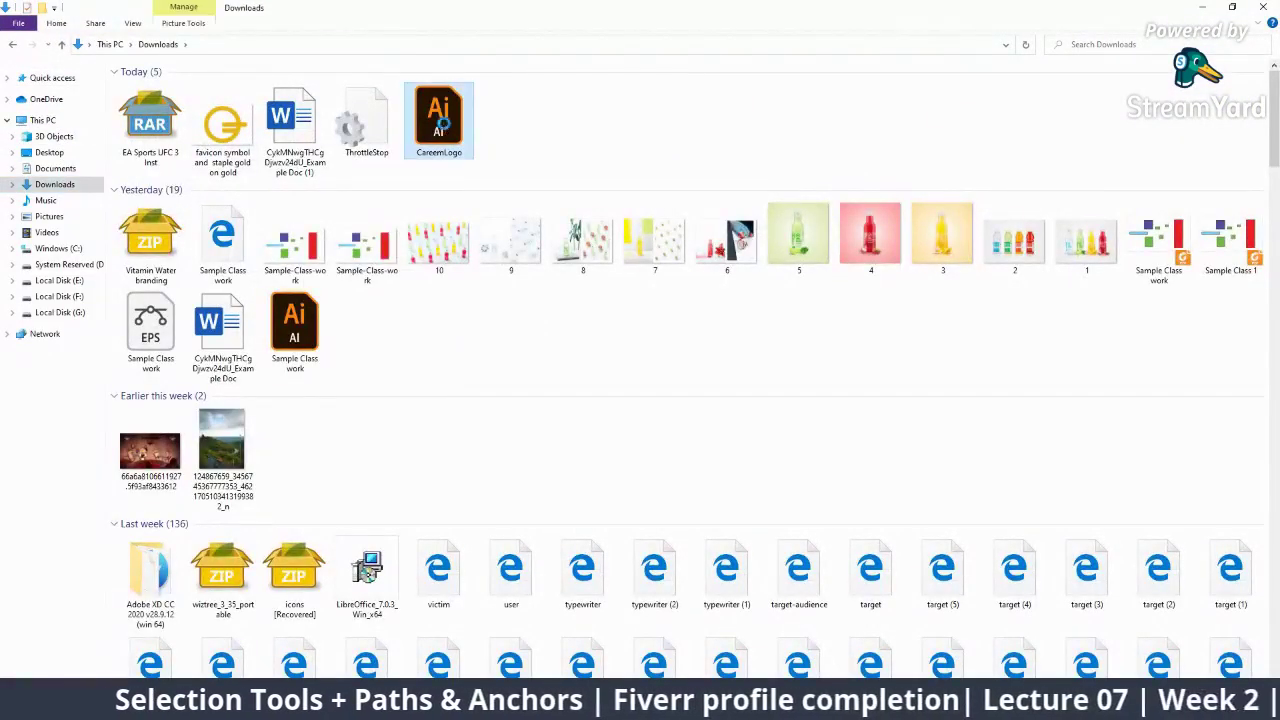
pyautogui.click(622, 131)
pyautogui.moveTo(452, 128); pyautogui.dragTo(500, 52)
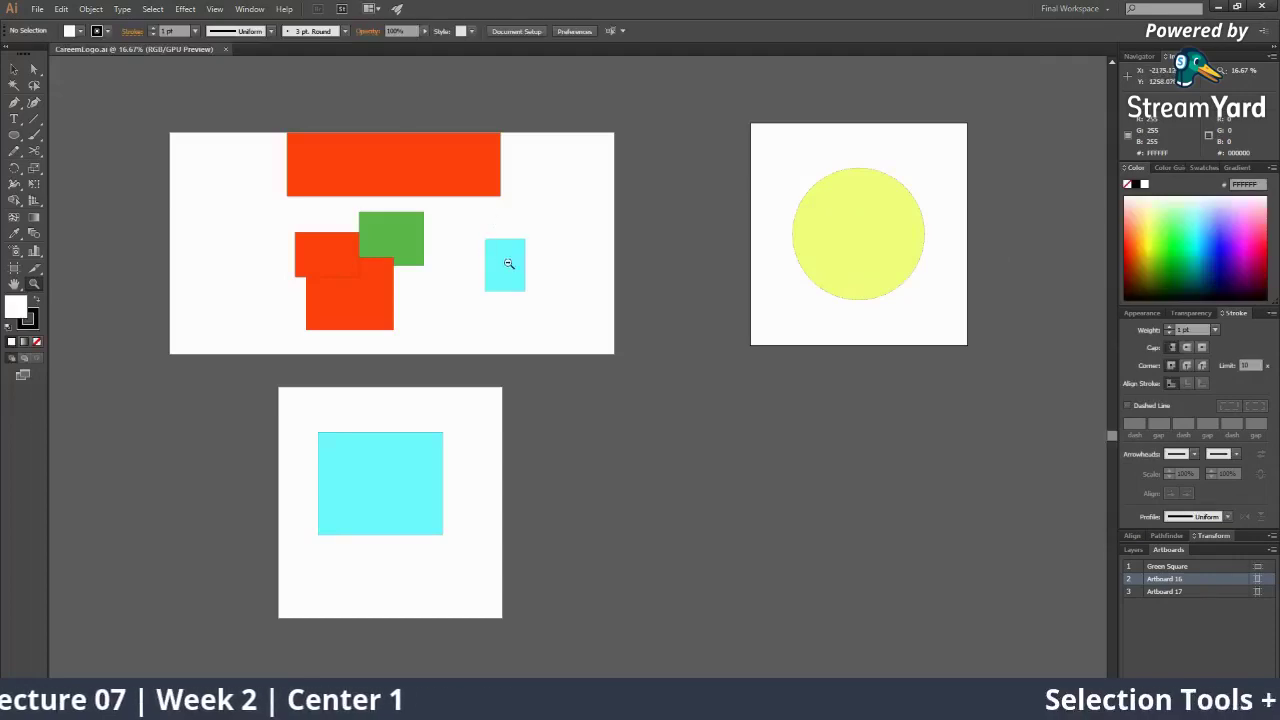
# Frame the artboards, select the green square and start a Save As copy
pyautogui.keyDown('alt'); pyautogui.click(516, 260); pyautogui.keyUp('alt')
pyautogui.click(430, 335)
pyautogui.moveTo(414, 217); pyautogui.dragTo(438, 143)
pyautogui.click(401, 269)
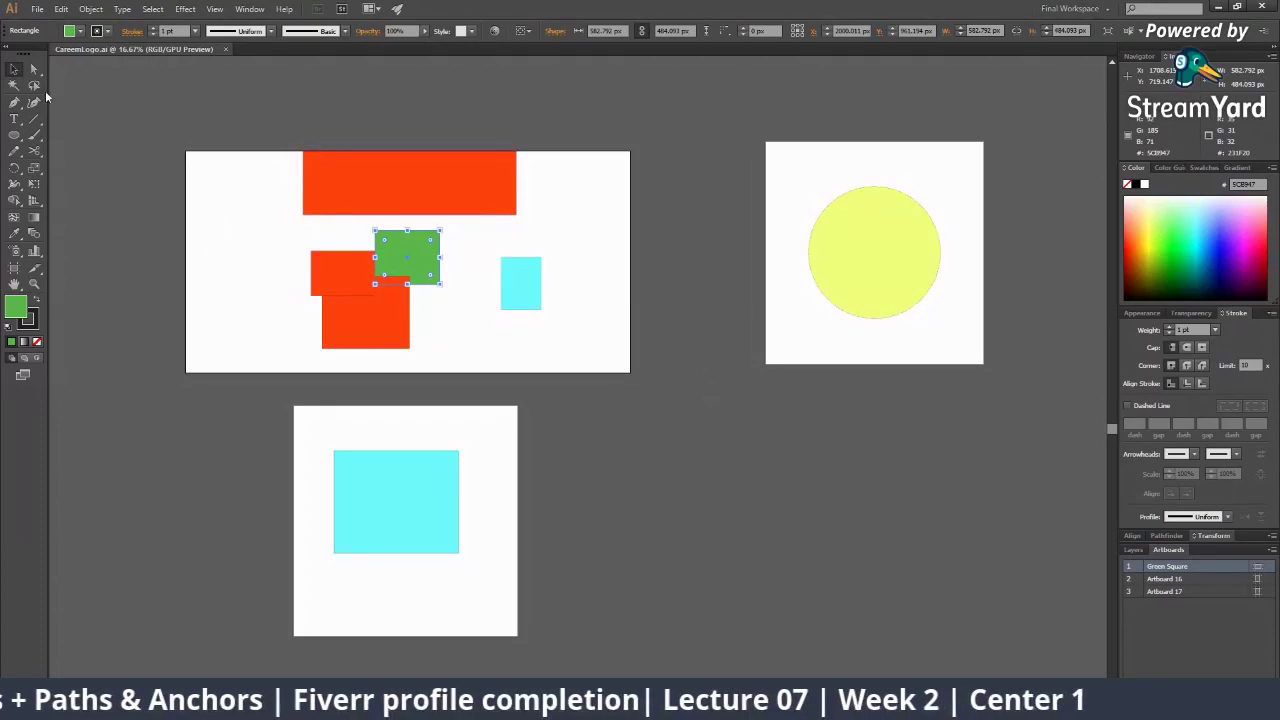
pyautogui.click(37, 12)
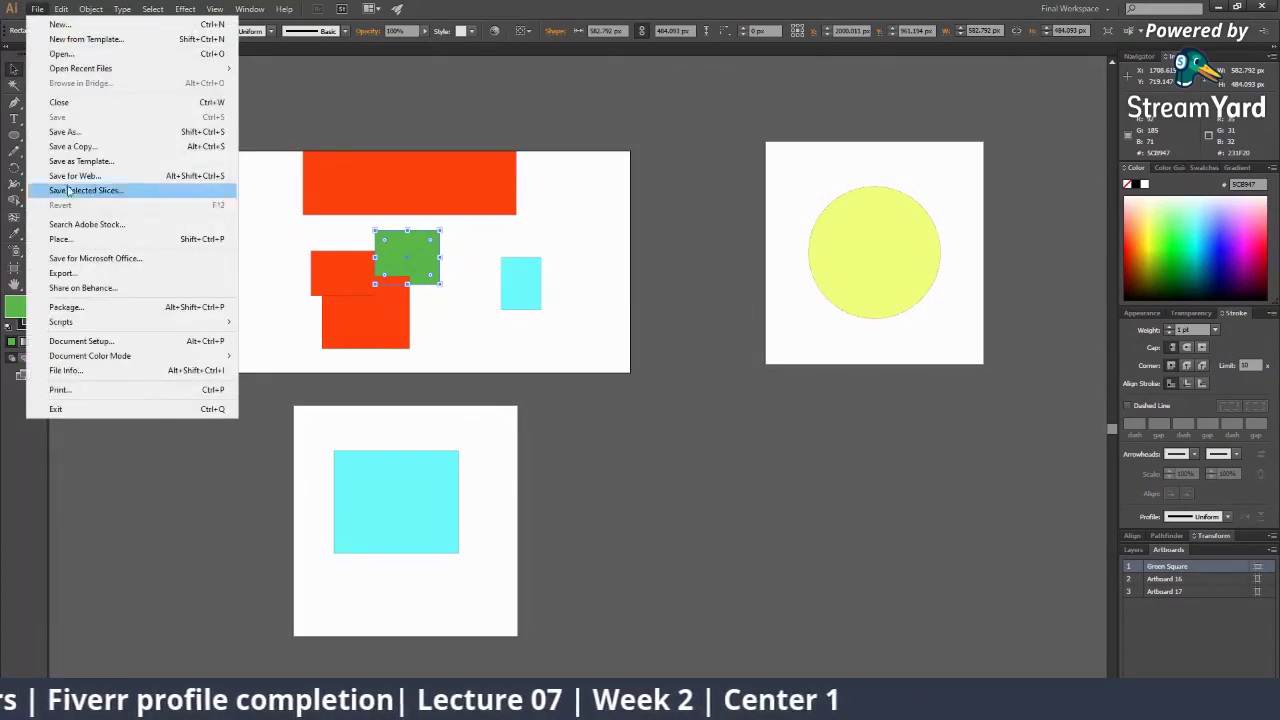
pyautogui.click(86, 132)
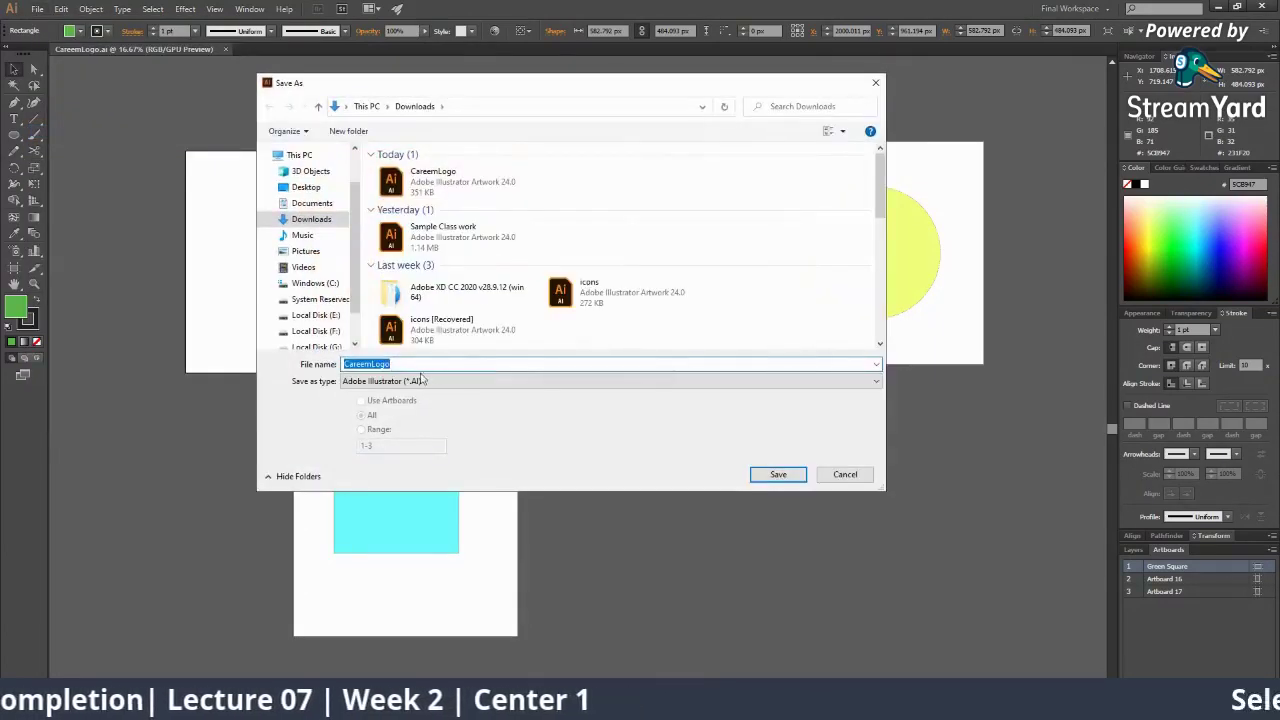
# Set the save format to Adobe PDF after comparing it with Illustrator EPS
pyautogui.click(422, 380)
pyautogui.click(383, 388)
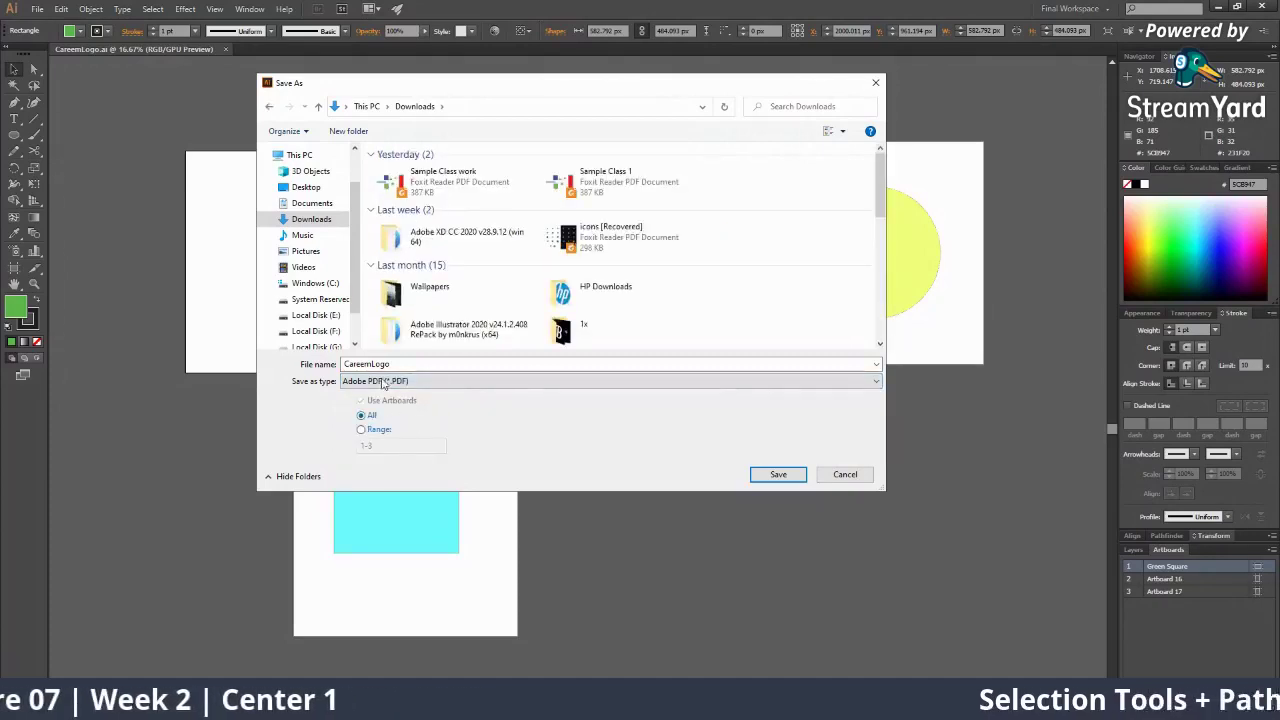
pyautogui.click(383, 381)
pyautogui.click(403, 401)
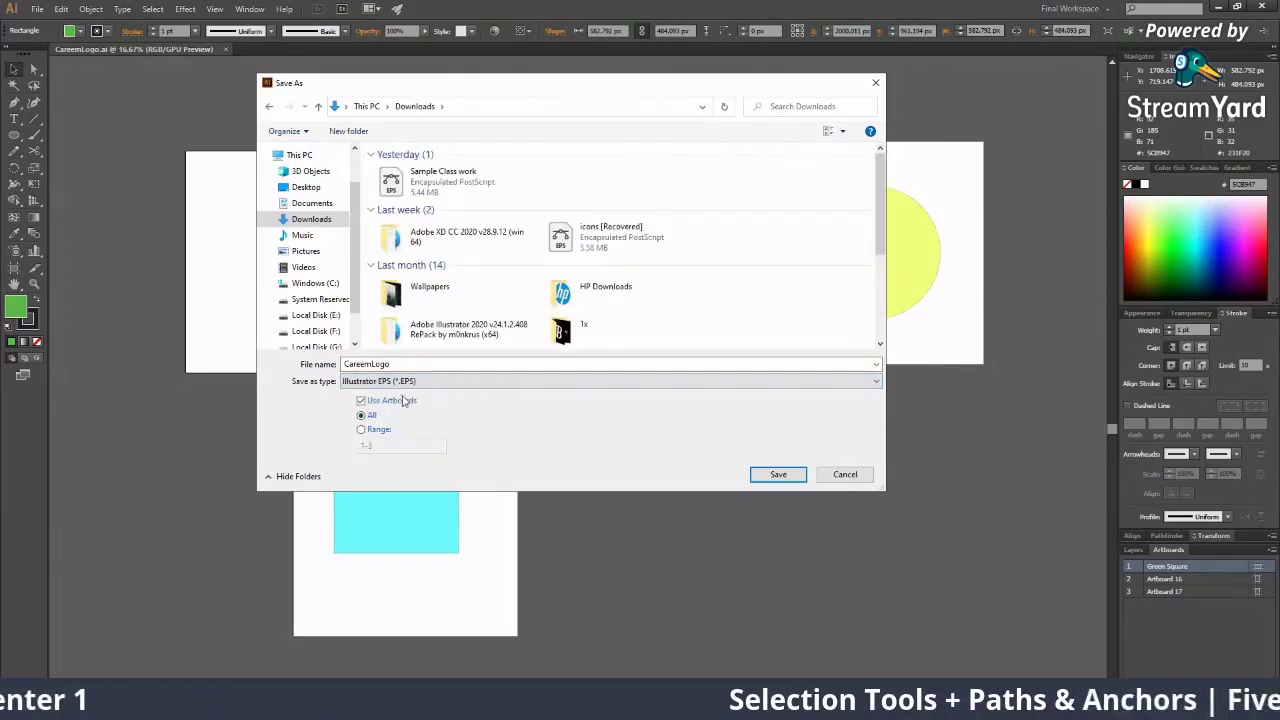
pyautogui.click(411, 385)
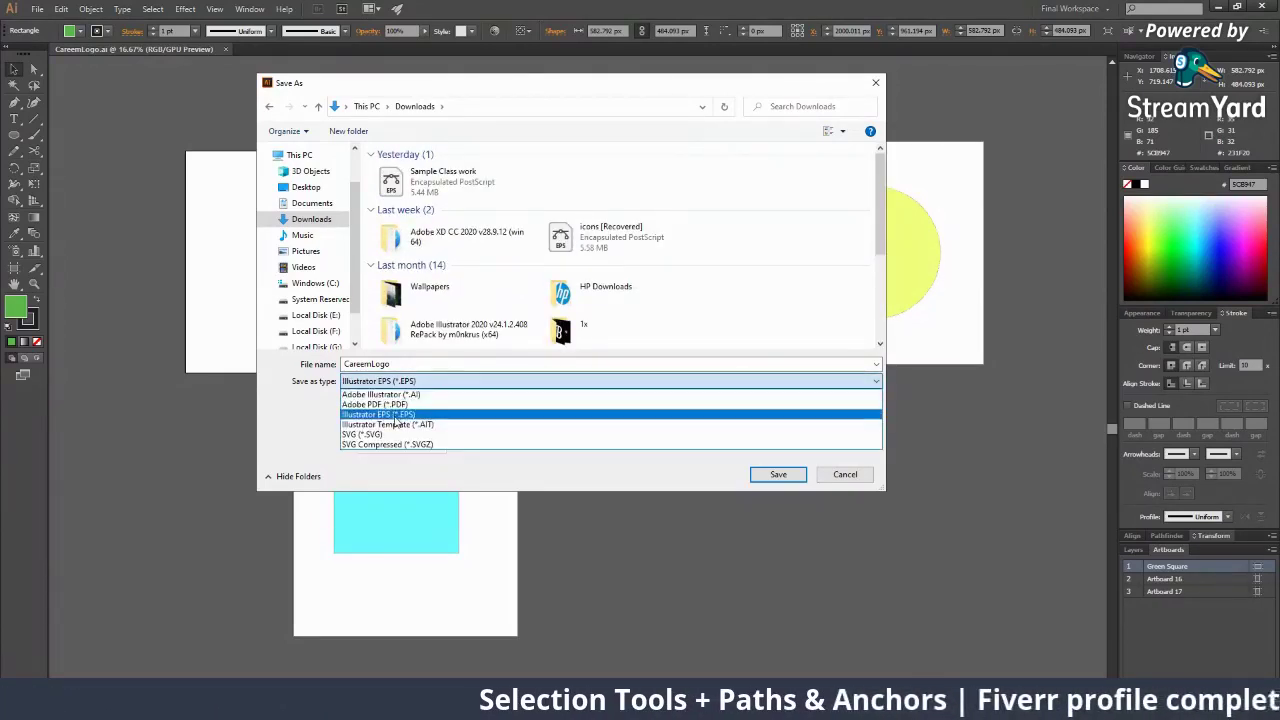
pyautogui.click(412, 396)
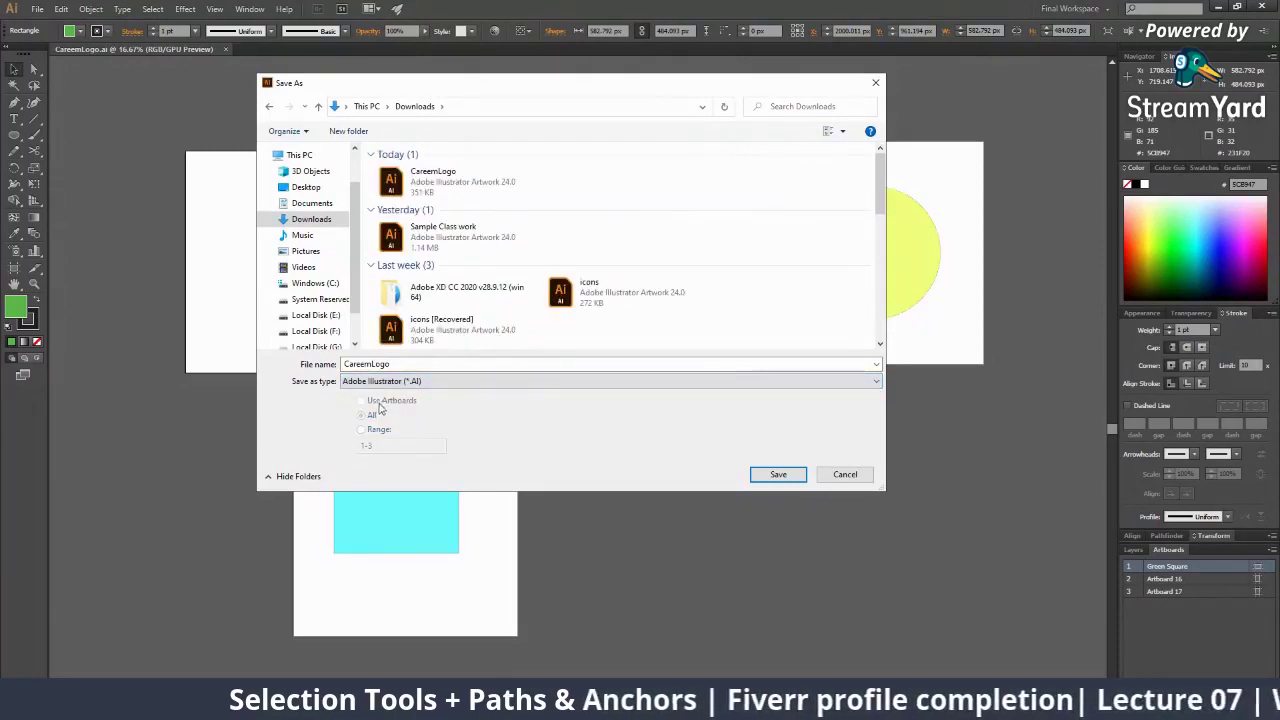
pyautogui.click(380, 381)
pyautogui.click(380, 403)
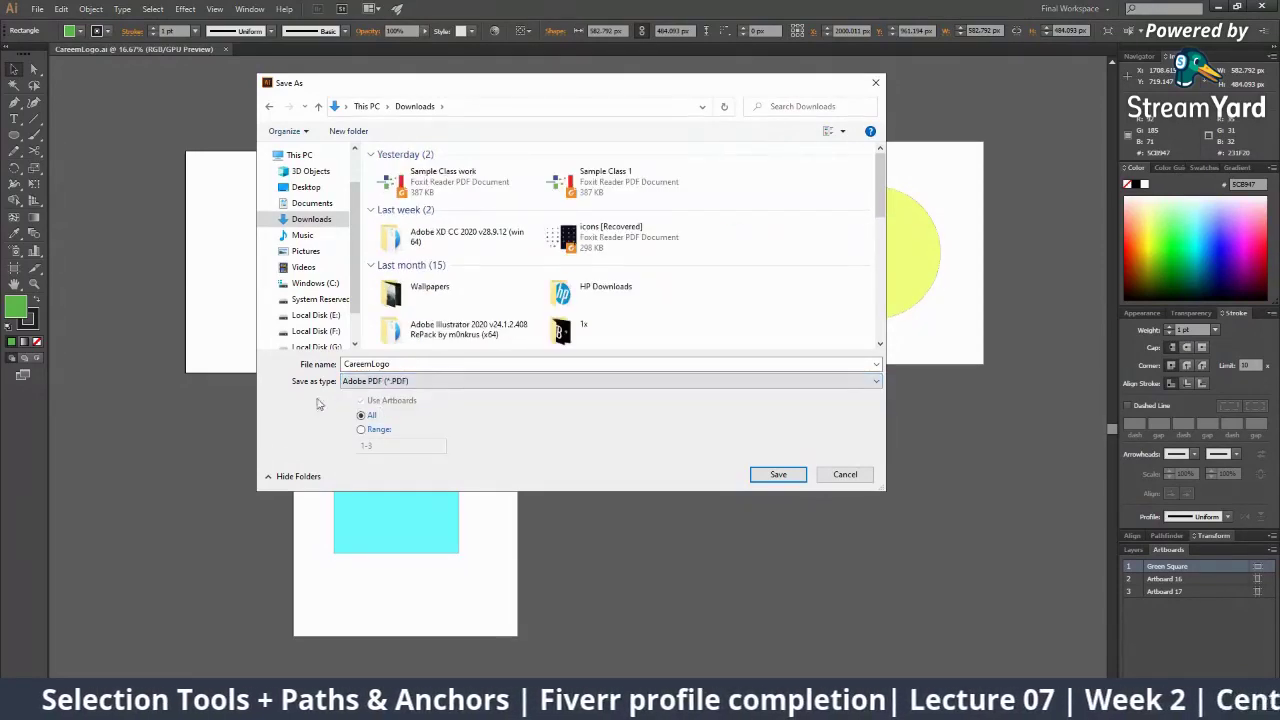
pyautogui.click(397, 382)
pyautogui.click(386, 415)
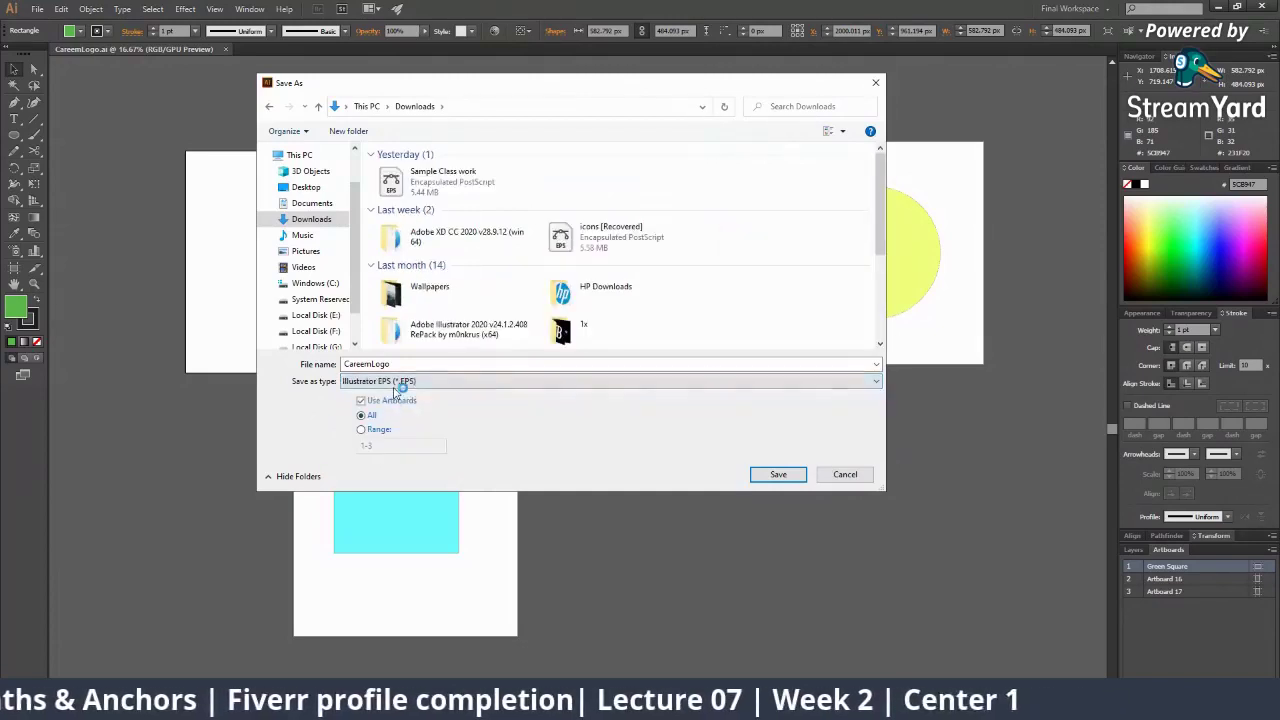
pyautogui.click(390, 381)
pyautogui.click(389, 404)
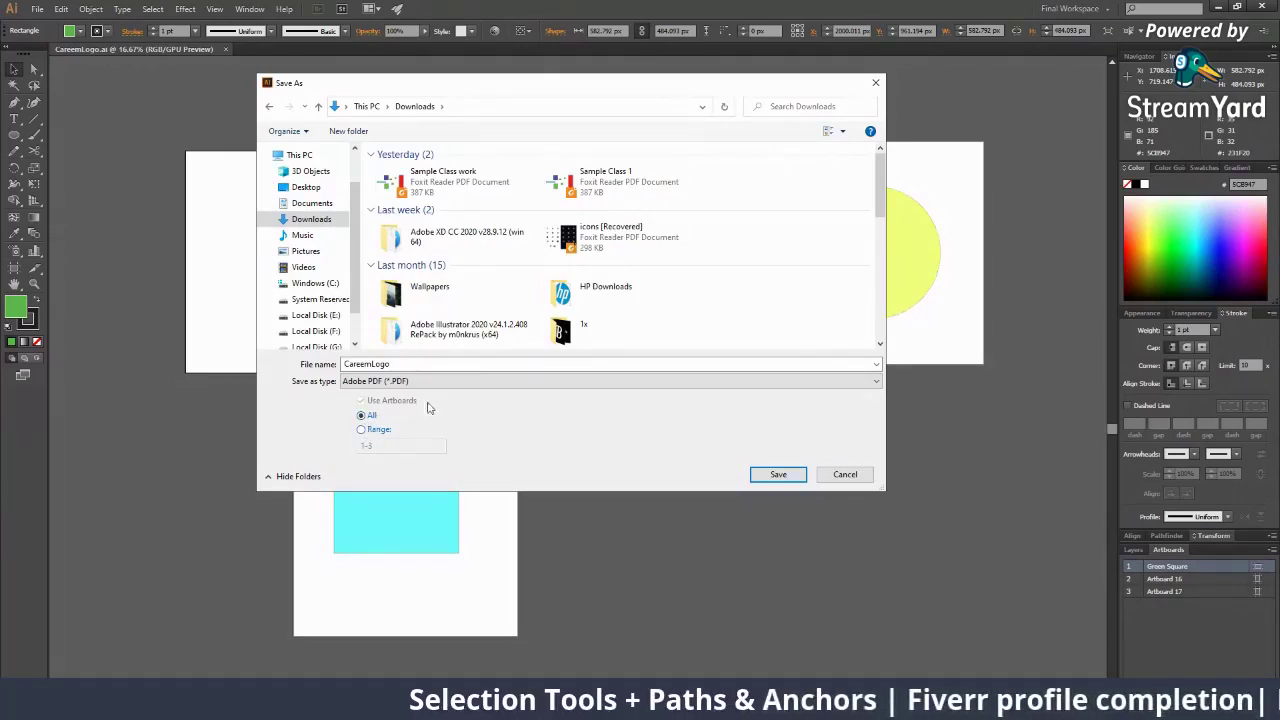
# Save CareemLogo.pdf limited to artboard range 2 with default PDF settings
pyautogui.click(373, 431)
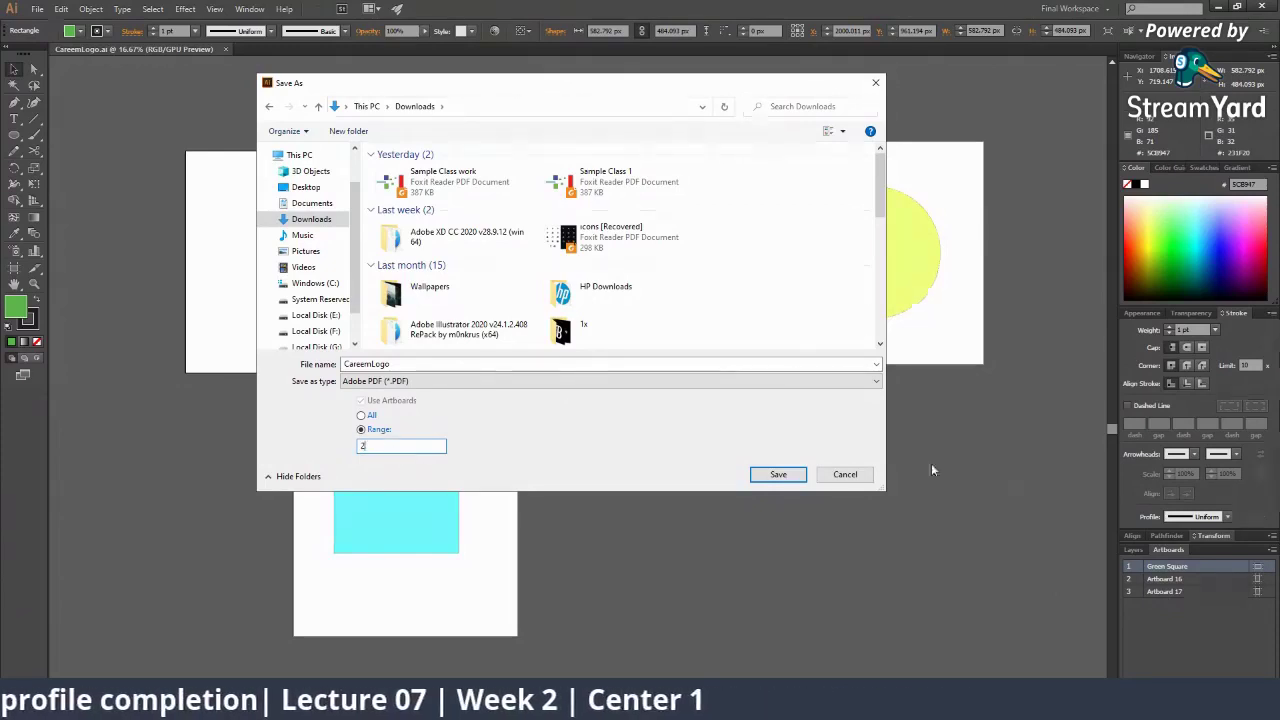
pyautogui.click(778, 475)
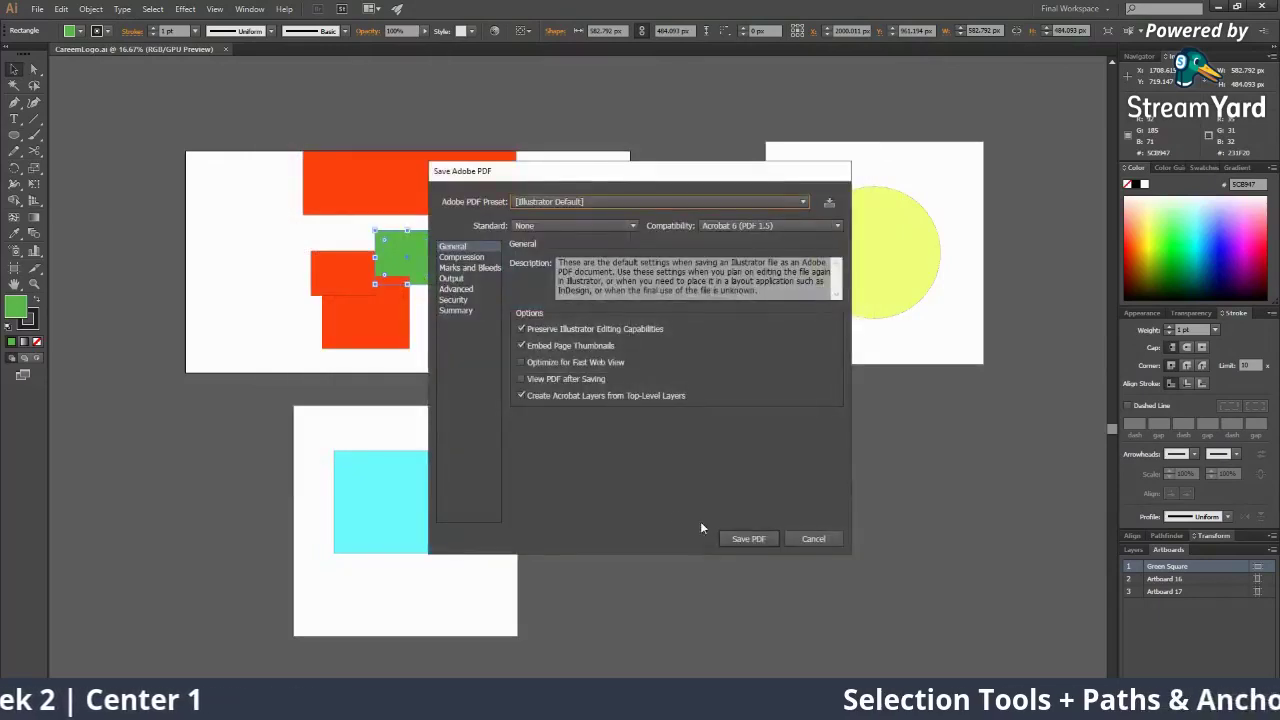
pyautogui.click(728, 543)
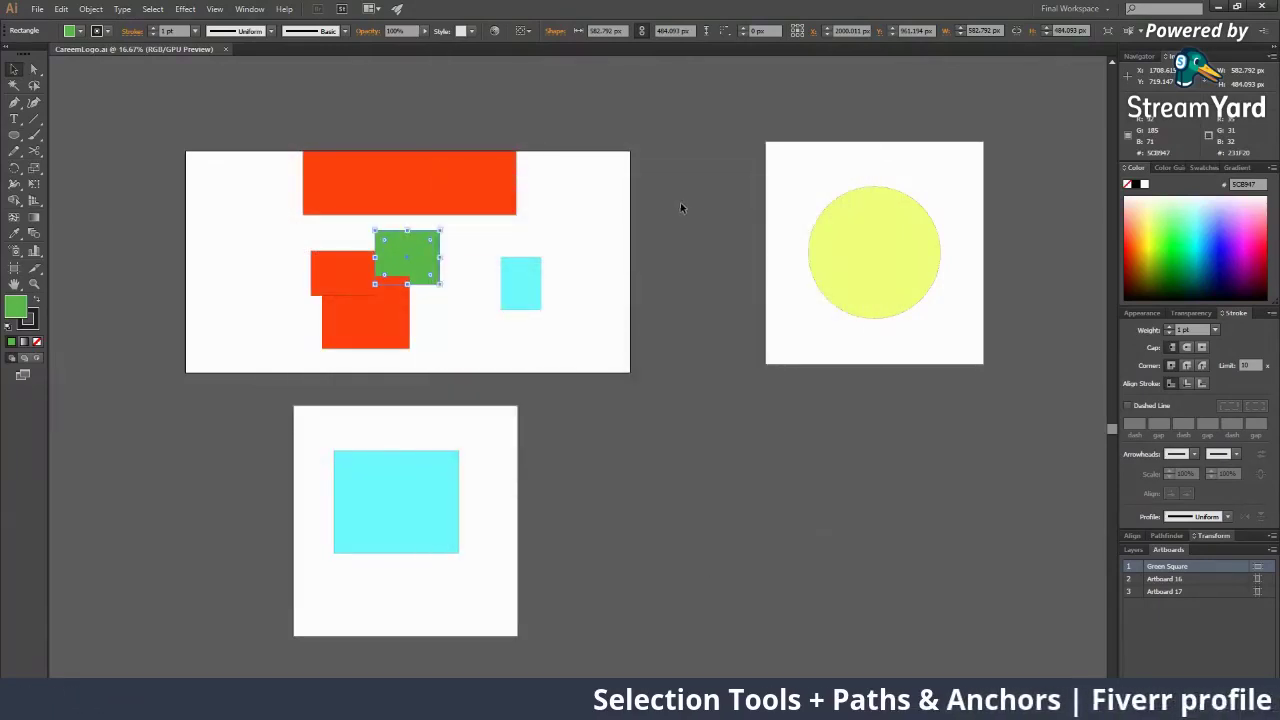
pyautogui.click(1218, 7)
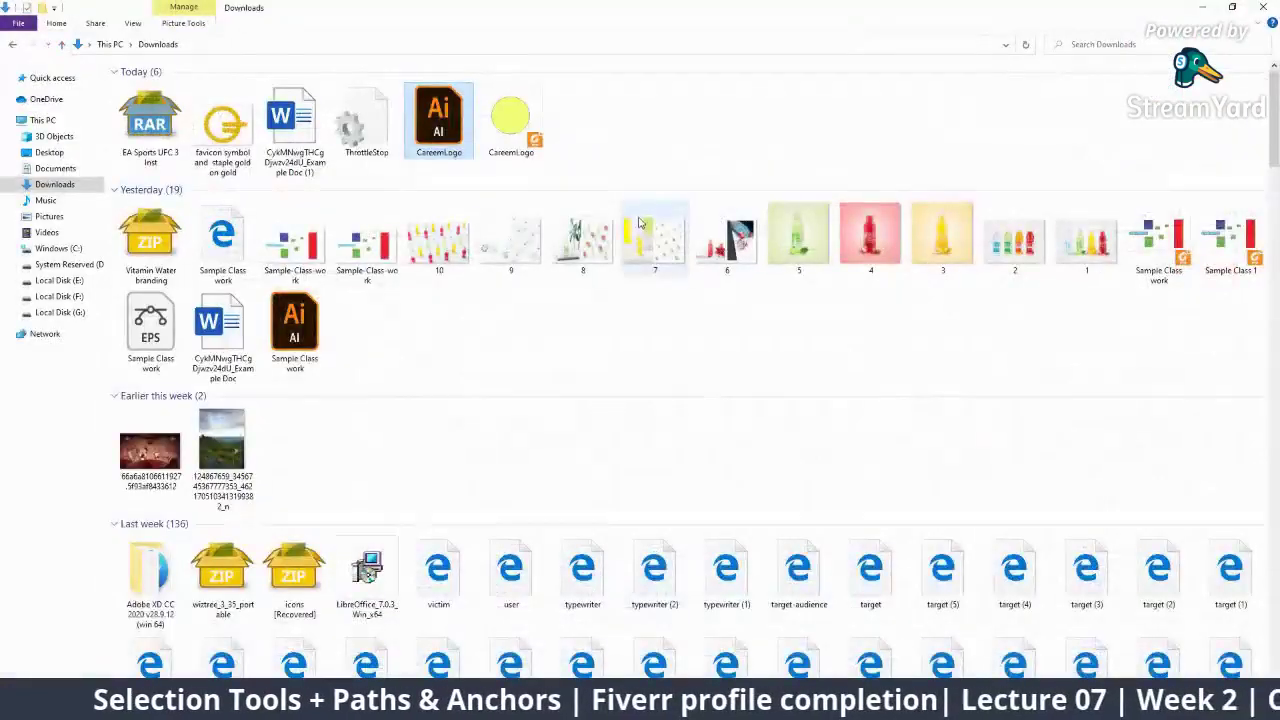
pyautogui.click(547, 147)
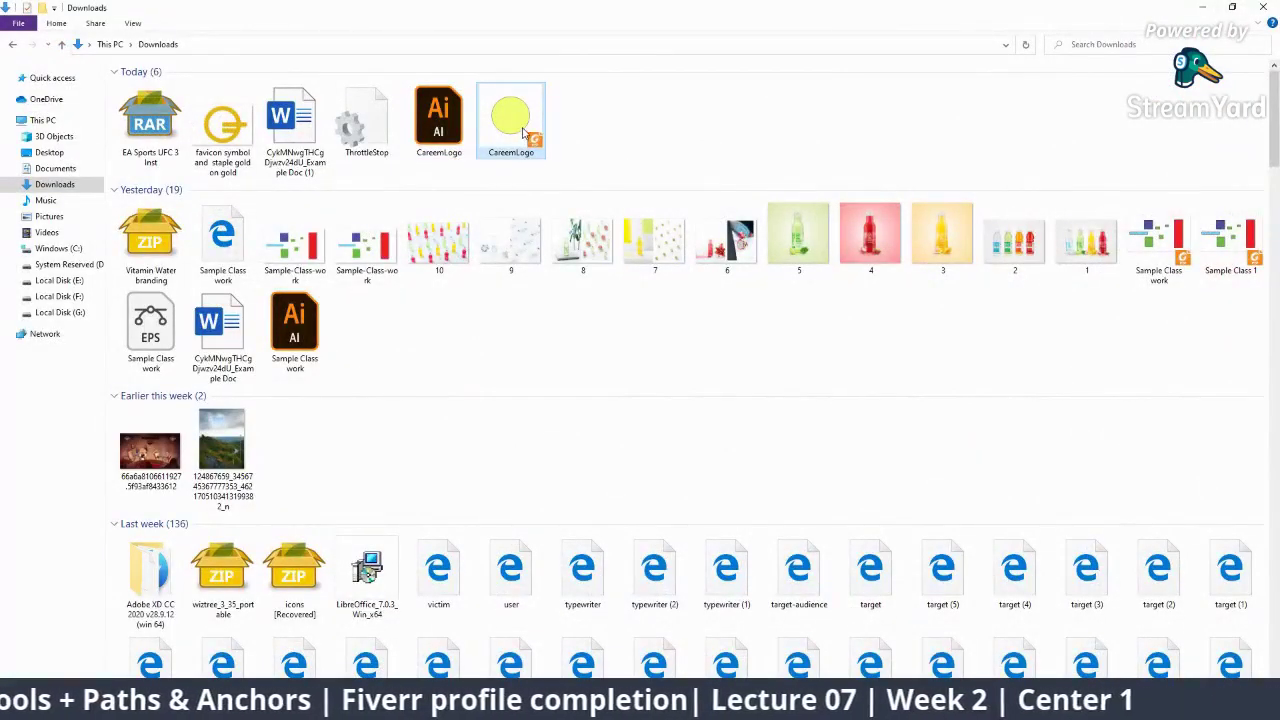
pyautogui.doubleClick(522, 133)
pyautogui.click(662, 500)
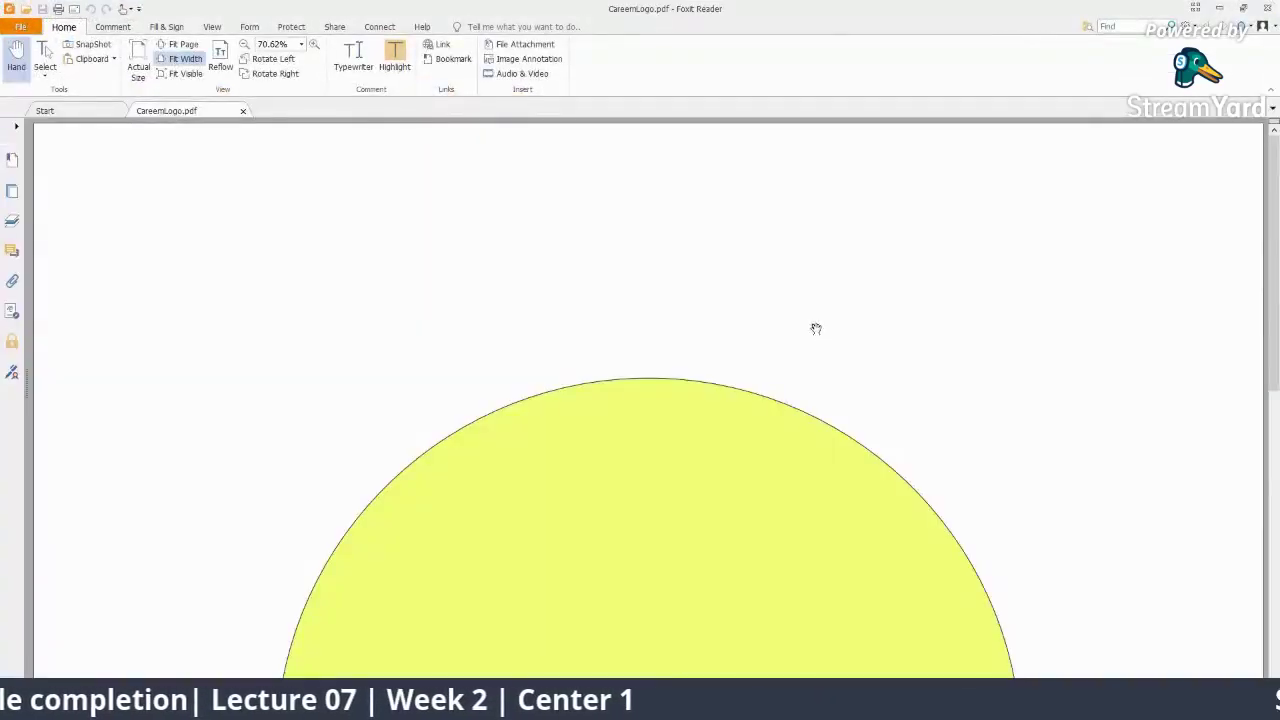
pyautogui.scroll(-6, 814, 329)
pyautogui.scroll(1, 1200, 573)
pyautogui.rightClick(1201, 572)
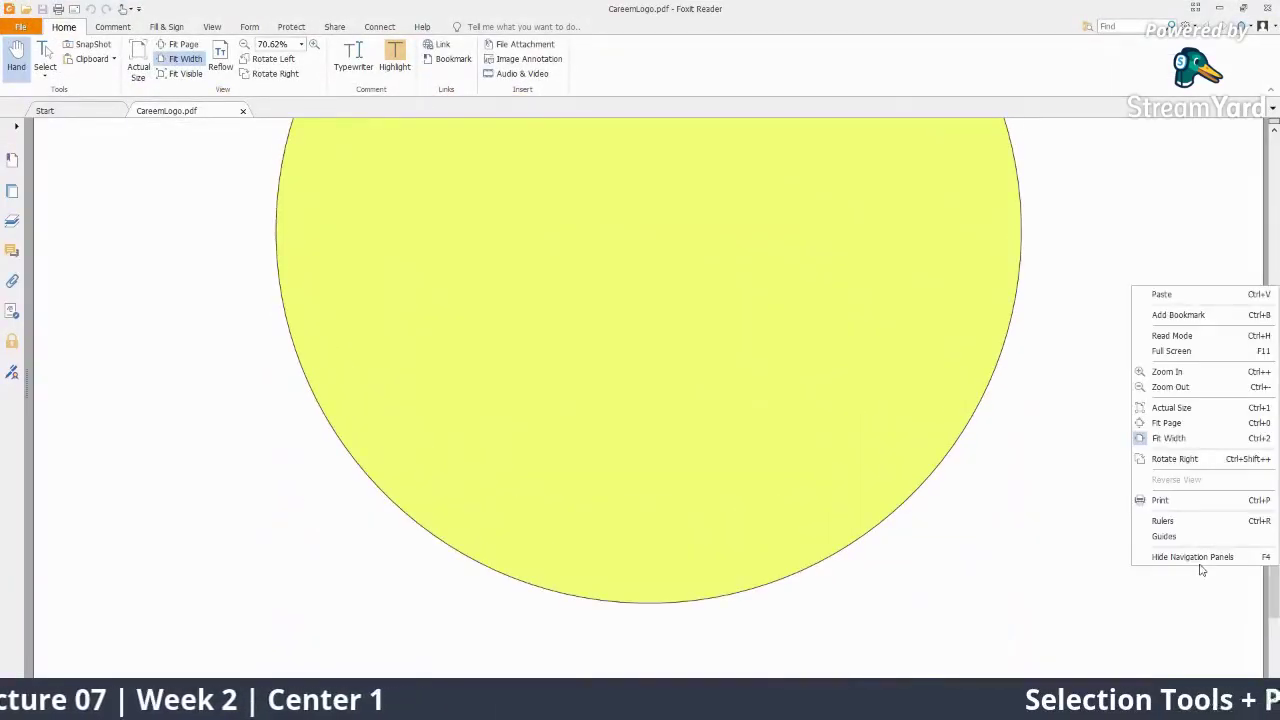
pyautogui.click(1197, 666)
pyautogui.scroll(-5, 872, 526)
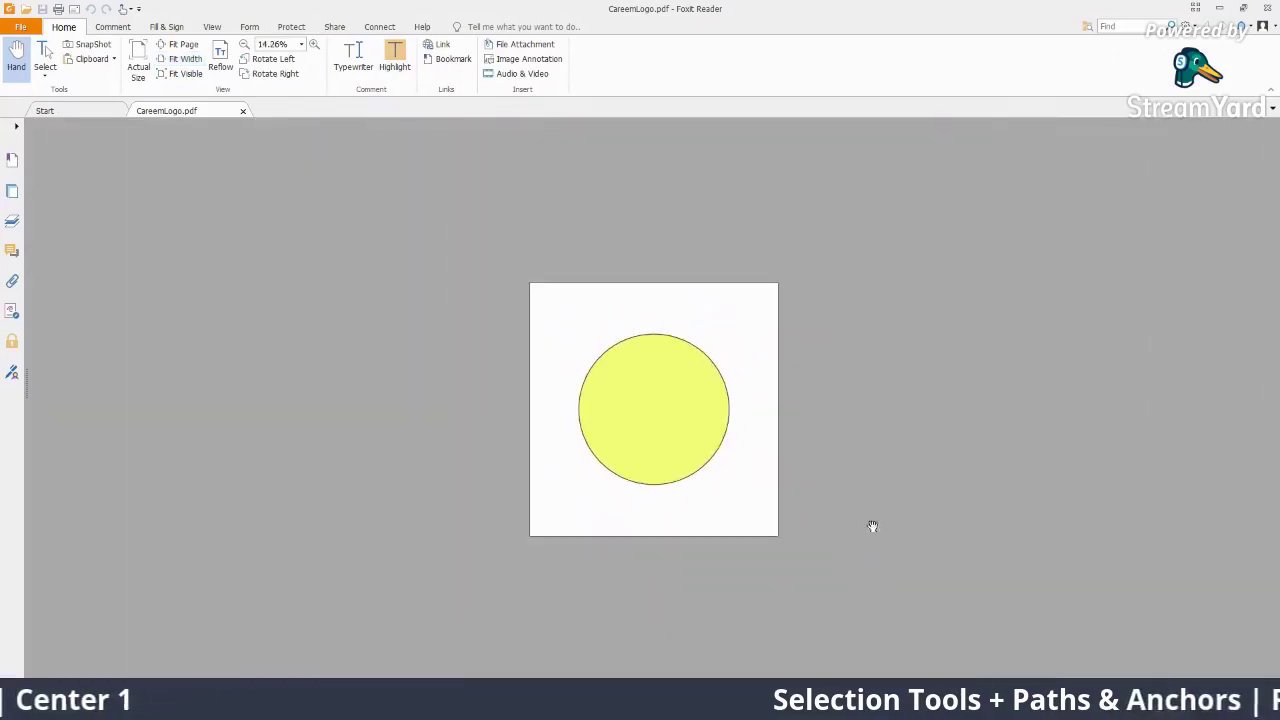
pyautogui.click(1267, 8)
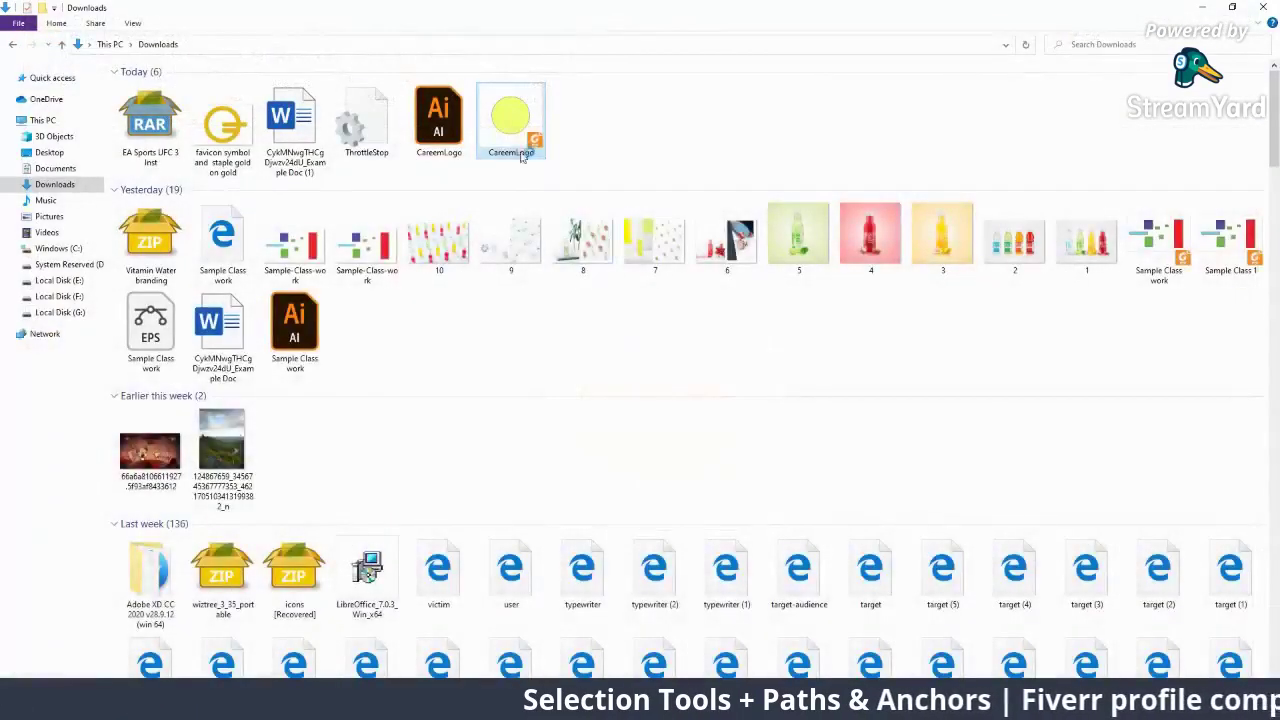
pyautogui.moveTo(508, 116); pyautogui.dragTo(578, 46)
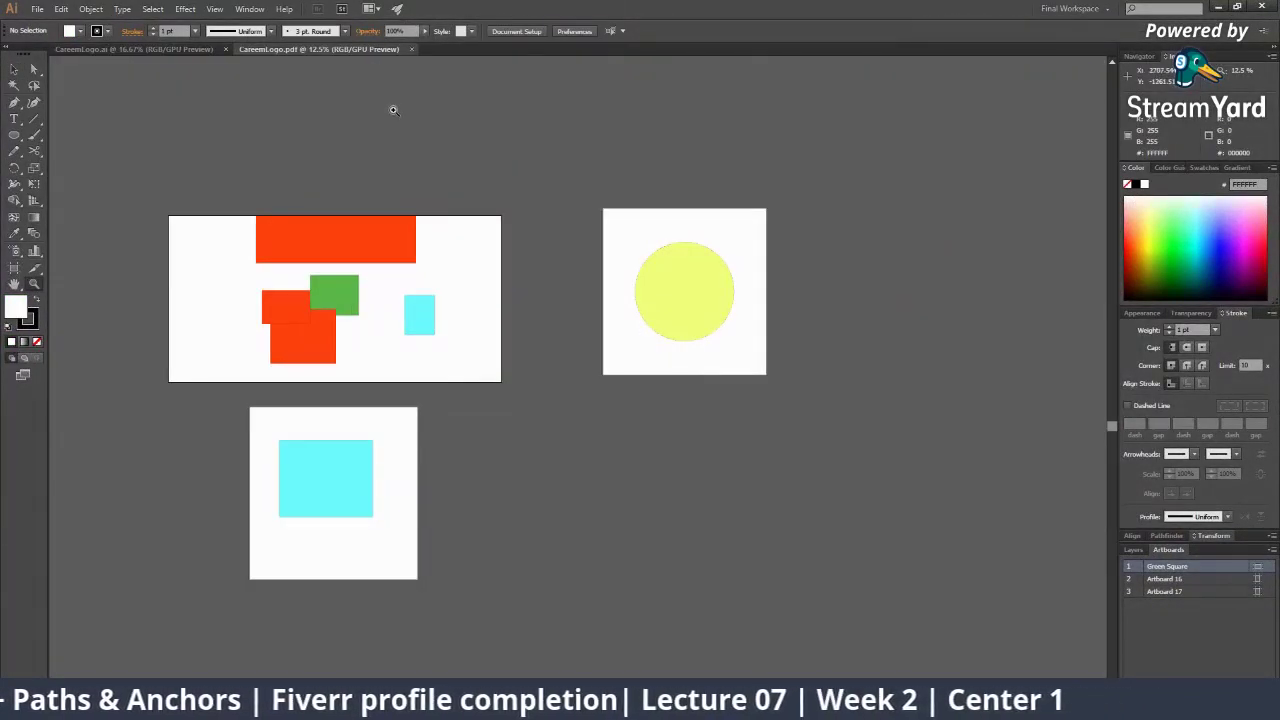
pyautogui.click(1218, 6)
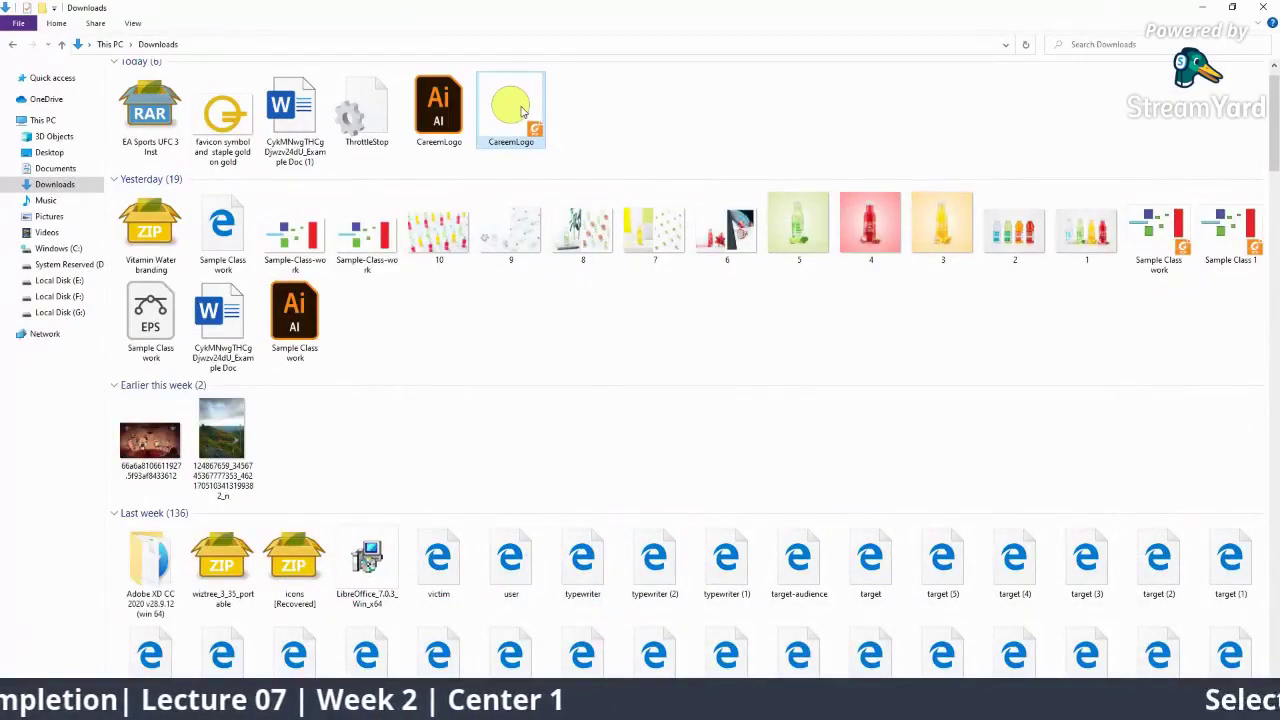
pyautogui.doubleClick(512, 108)
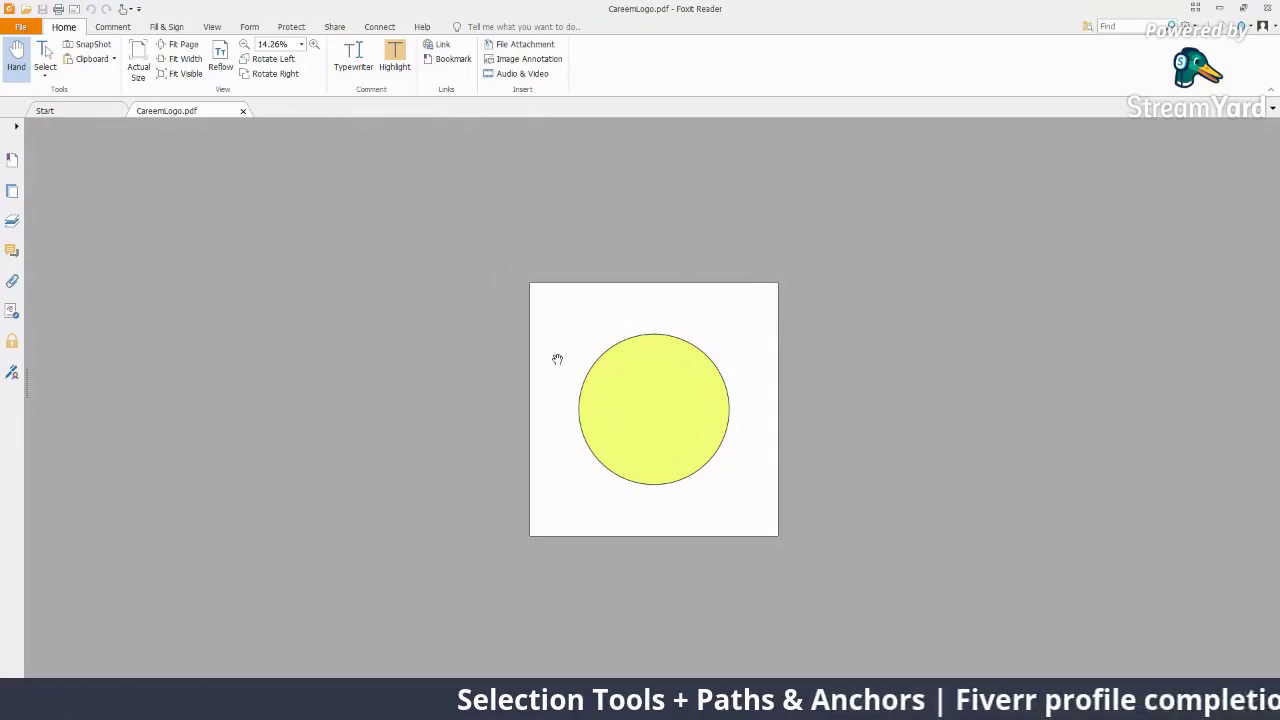
pyautogui.click(1267, 8)
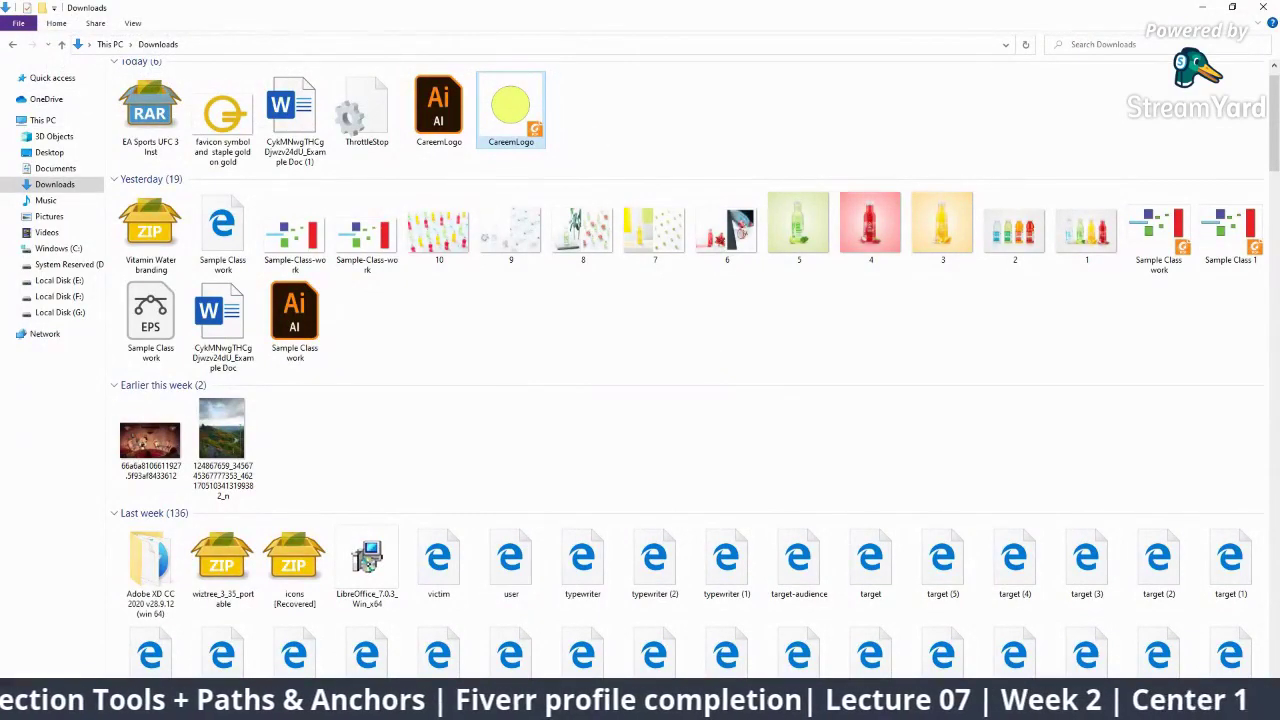
pyautogui.click(913, 706)
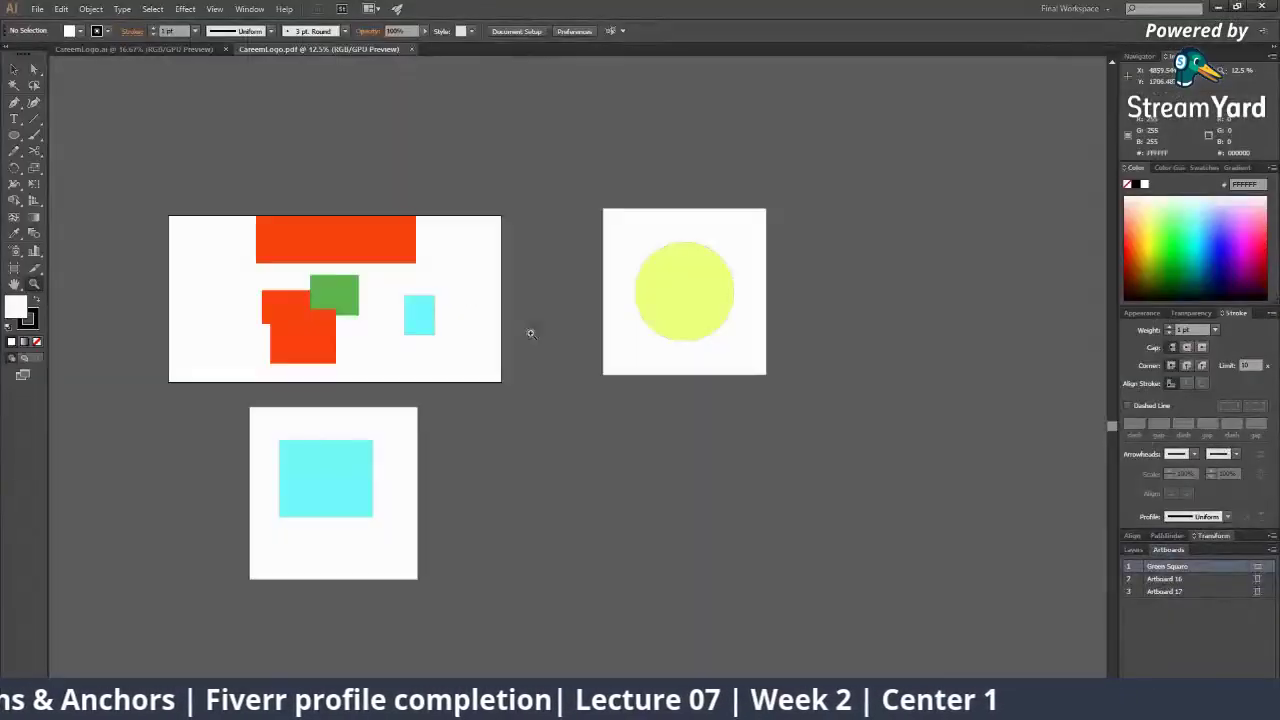
# Make Artboard 17 active in the Artboards panel and select its cyan square
pyautogui.click(462, 300)
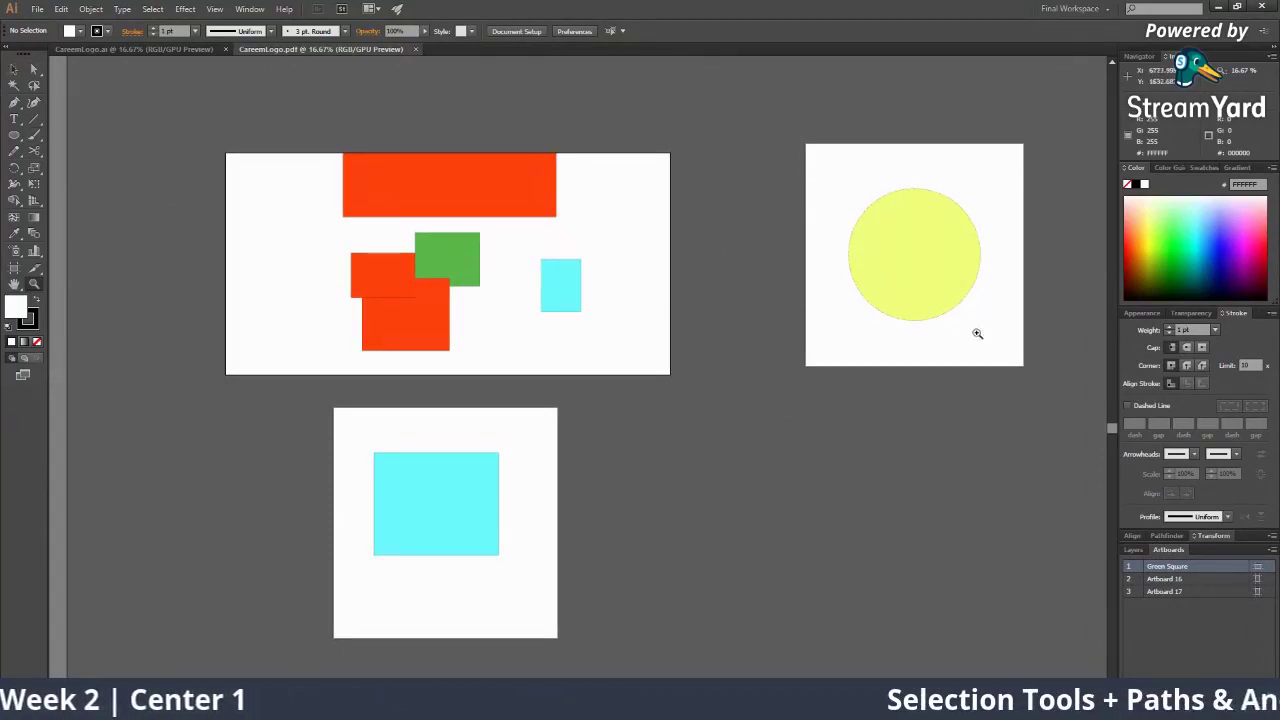
pyautogui.click(1206, 583)
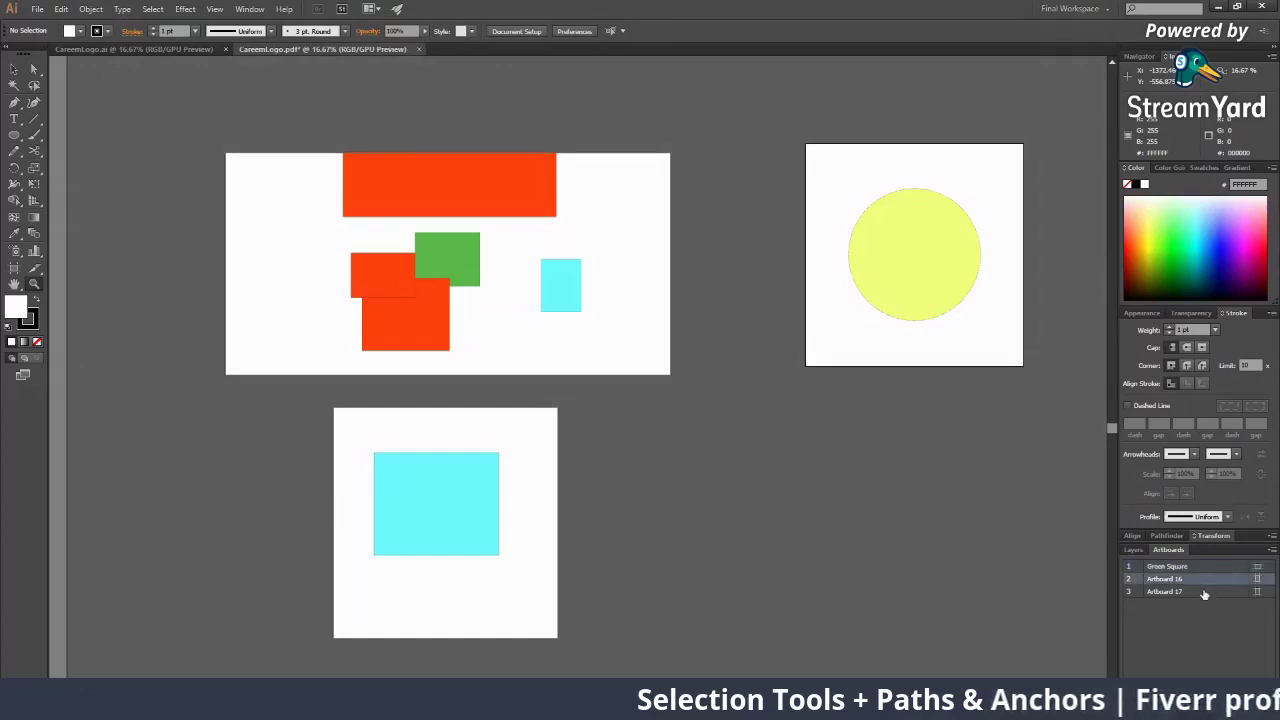
pyautogui.click(1202, 594)
pyautogui.click(1200, 584)
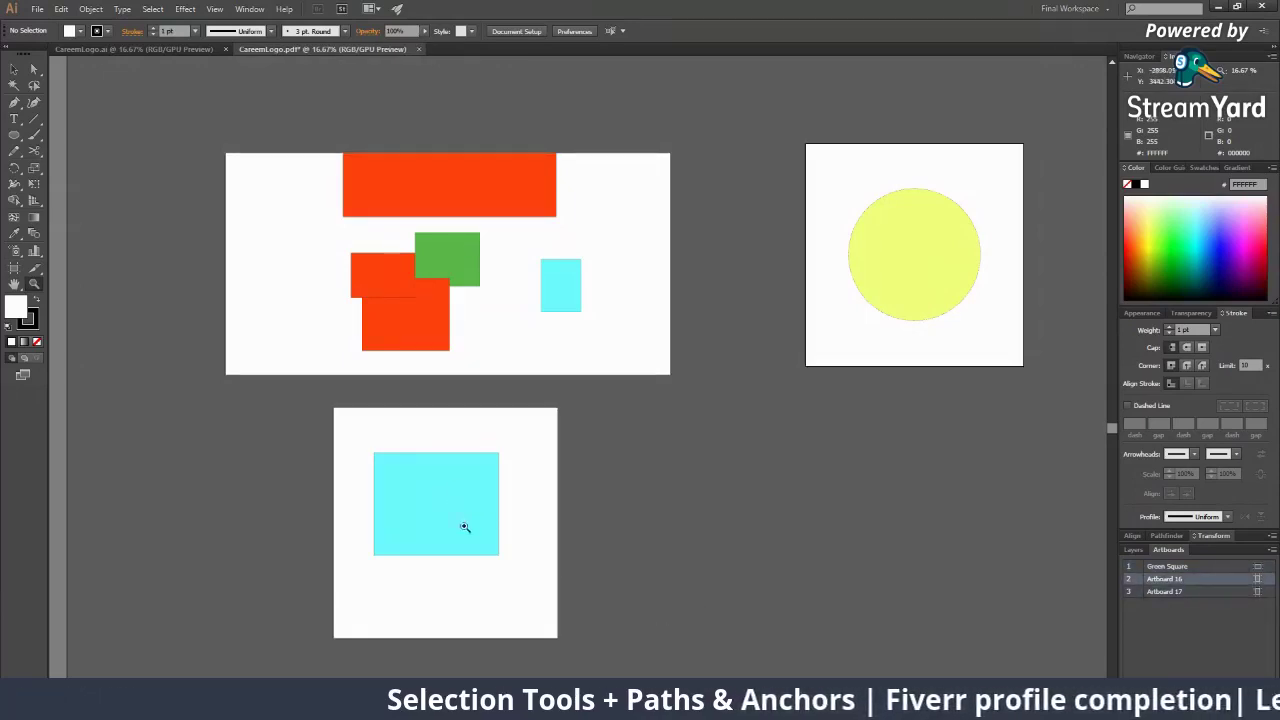
pyautogui.click(1177, 568)
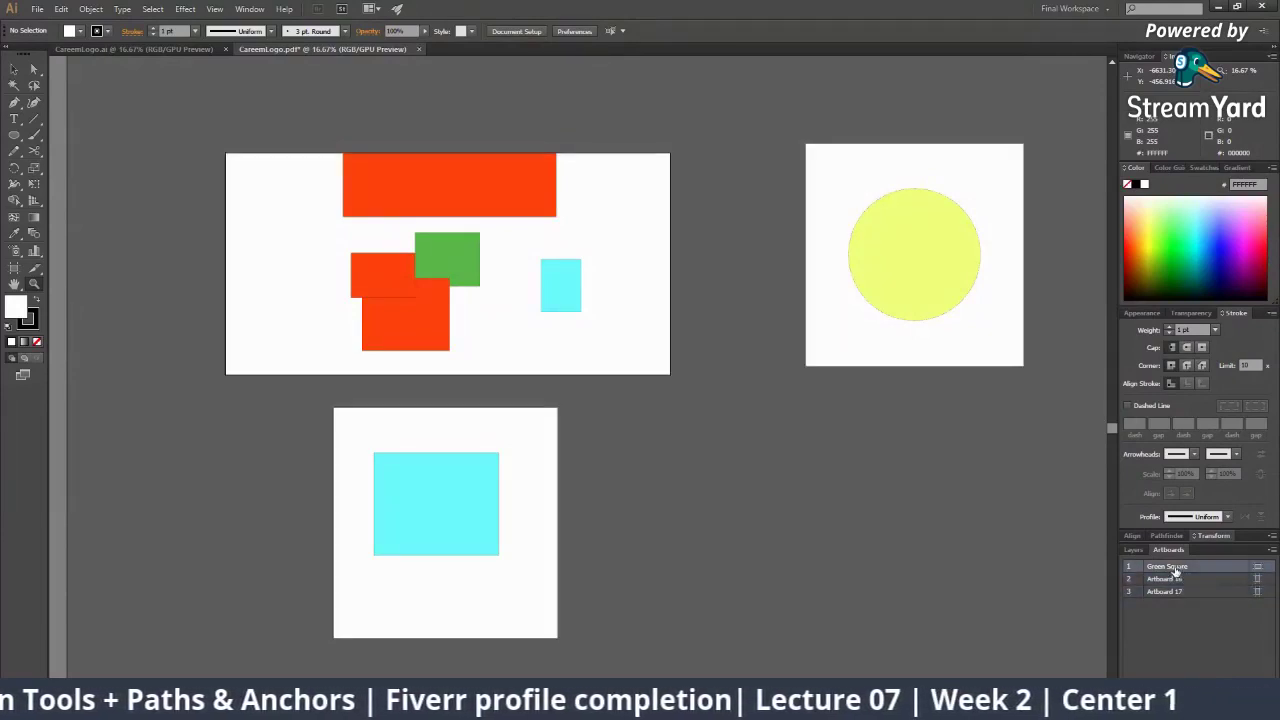
pyautogui.click(1188, 580)
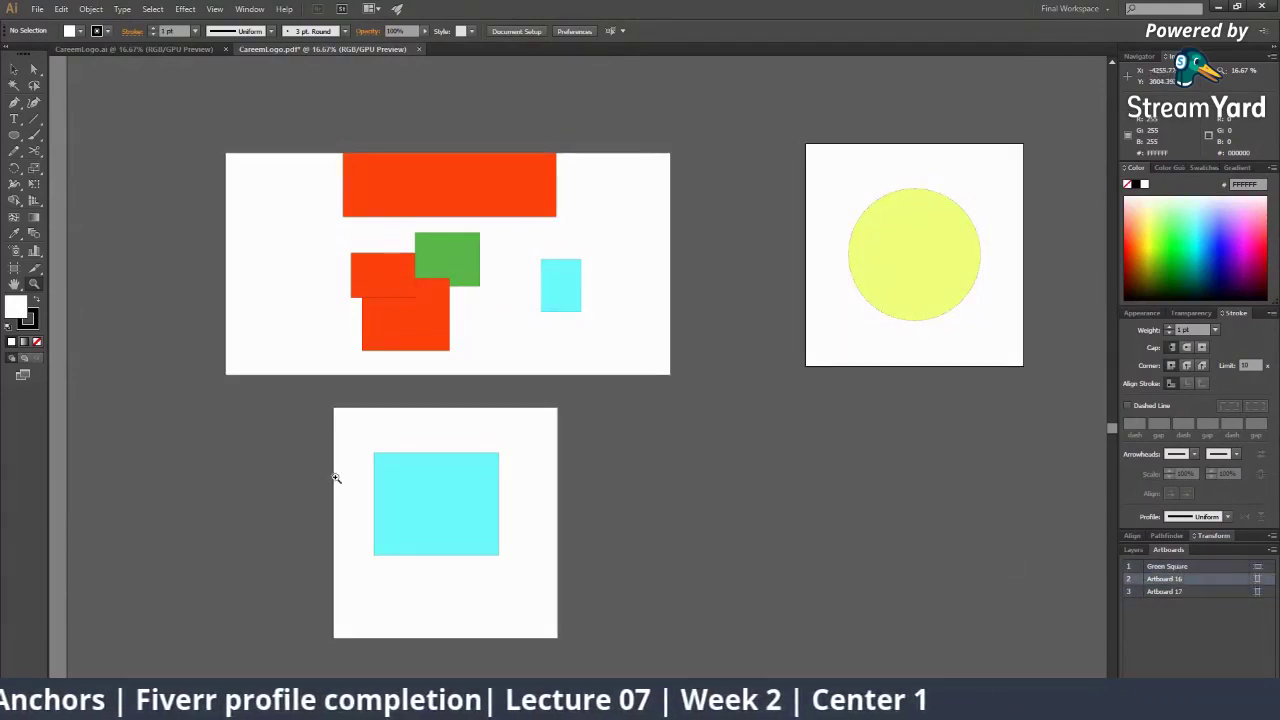
pyautogui.click(467, 547)
pyautogui.click(1176, 591)
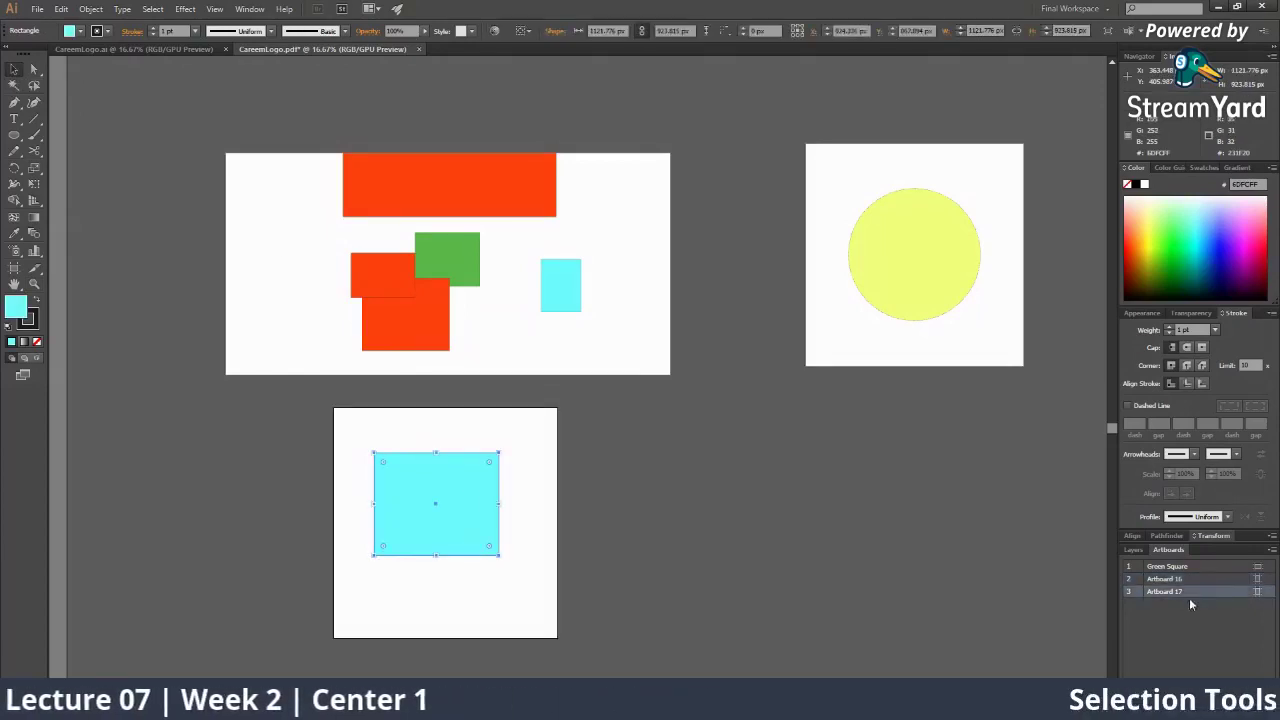
pyautogui.click(36, 9)
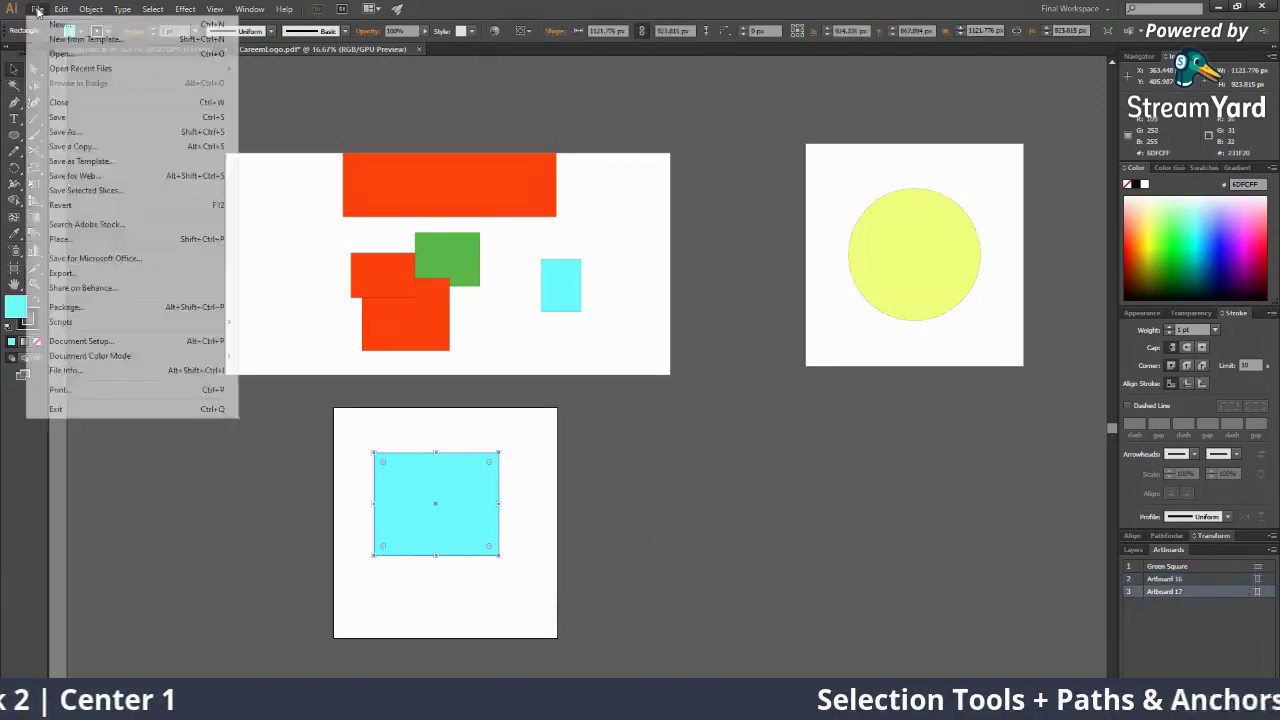
pyautogui.click(95, 176)
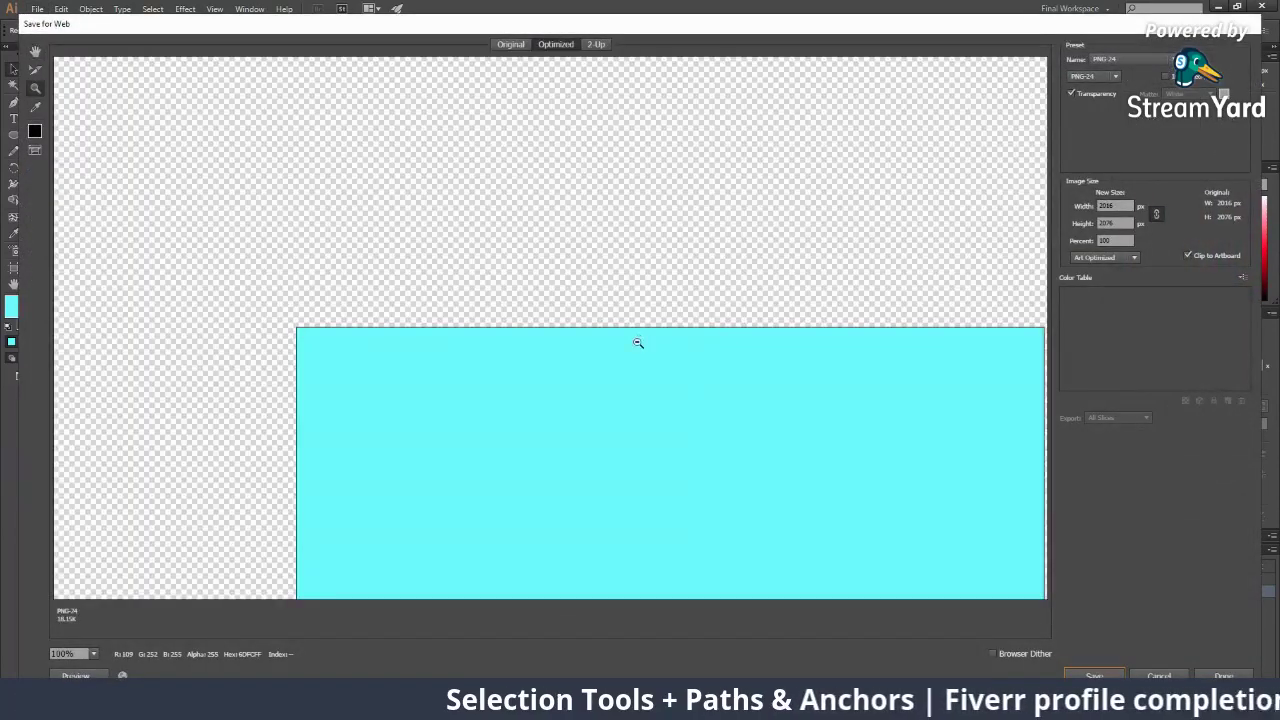
pyautogui.keyDown('alt'); pyautogui.click(638, 343); pyautogui.keyUp('alt')
pyautogui.keyDown('alt'); pyautogui.click(638, 344); pyautogui.keyUp('alt')
pyautogui.keyDown('alt'); pyautogui.click(640, 343); pyautogui.keyUp('alt')
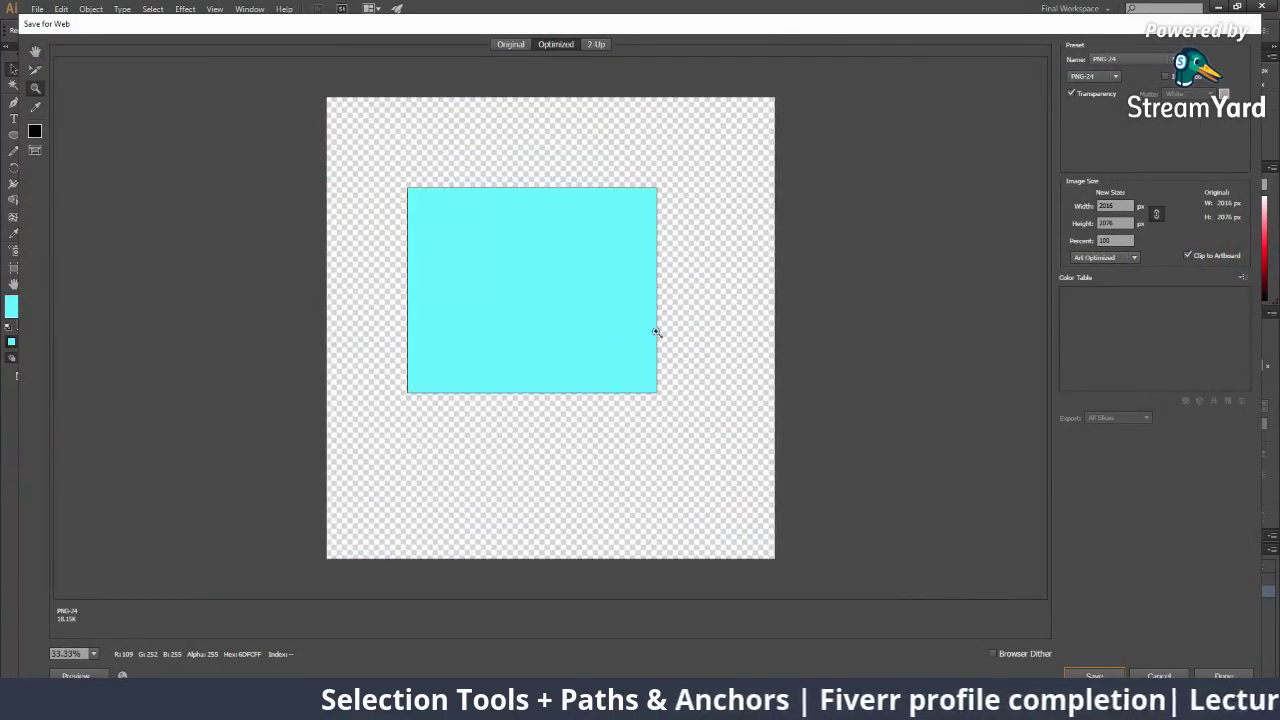
pyautogui.click(1090, 76)
pyautogui.click(1088, 97)
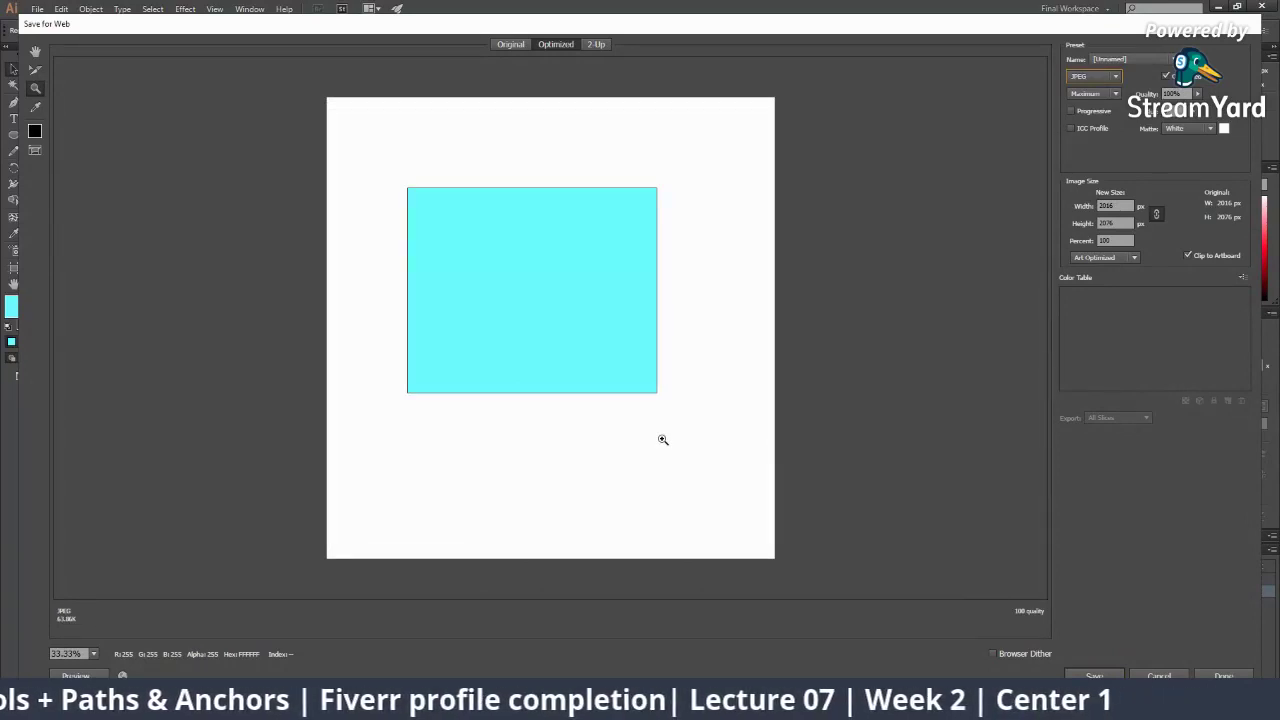
pyautogui.click(1160, 675)
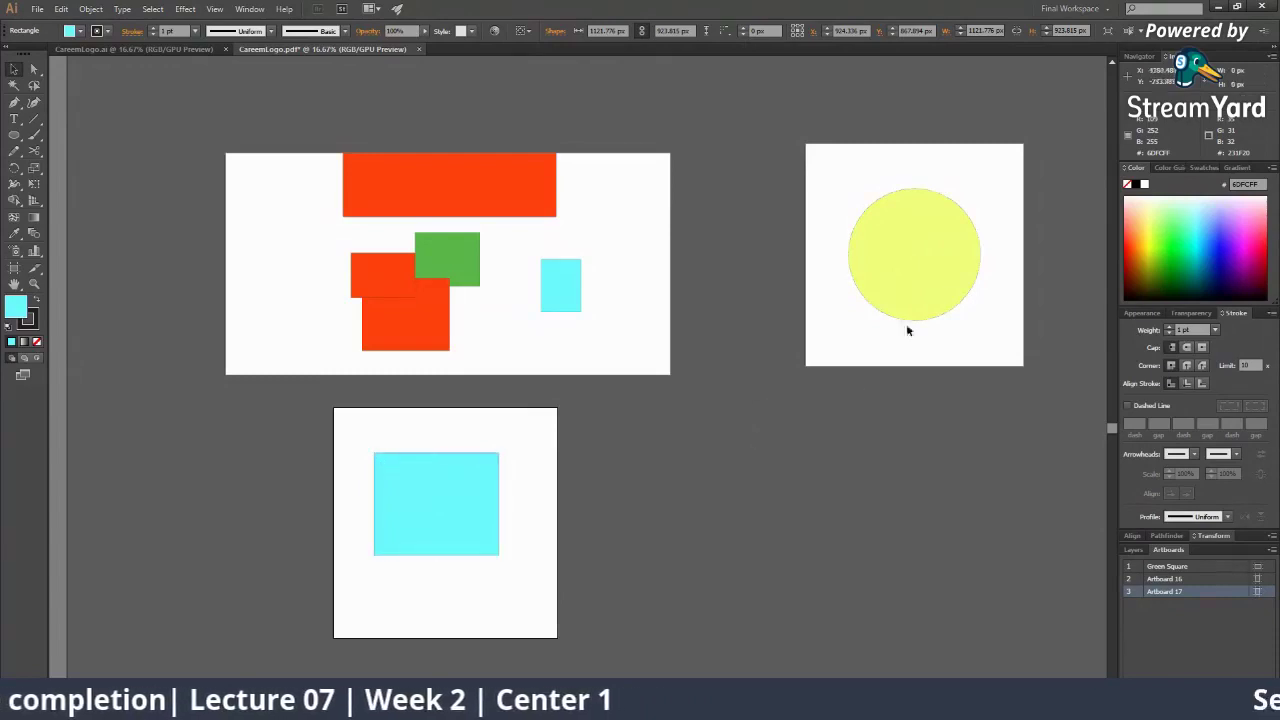
# Nudge the yellow circle slightly up and right on Artboard 16
pyautogui.click(930, 232)
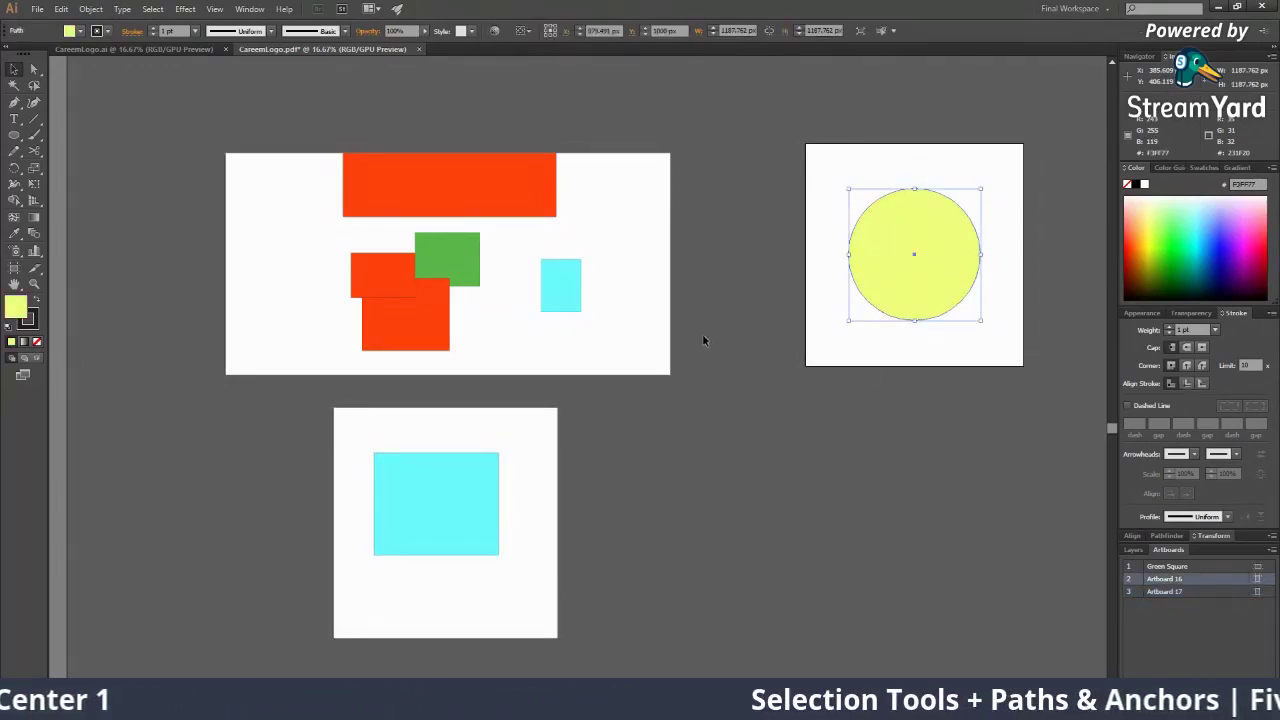
pyautogui.moveTo(914, 257); pyautogui.dragTo(922, 245)
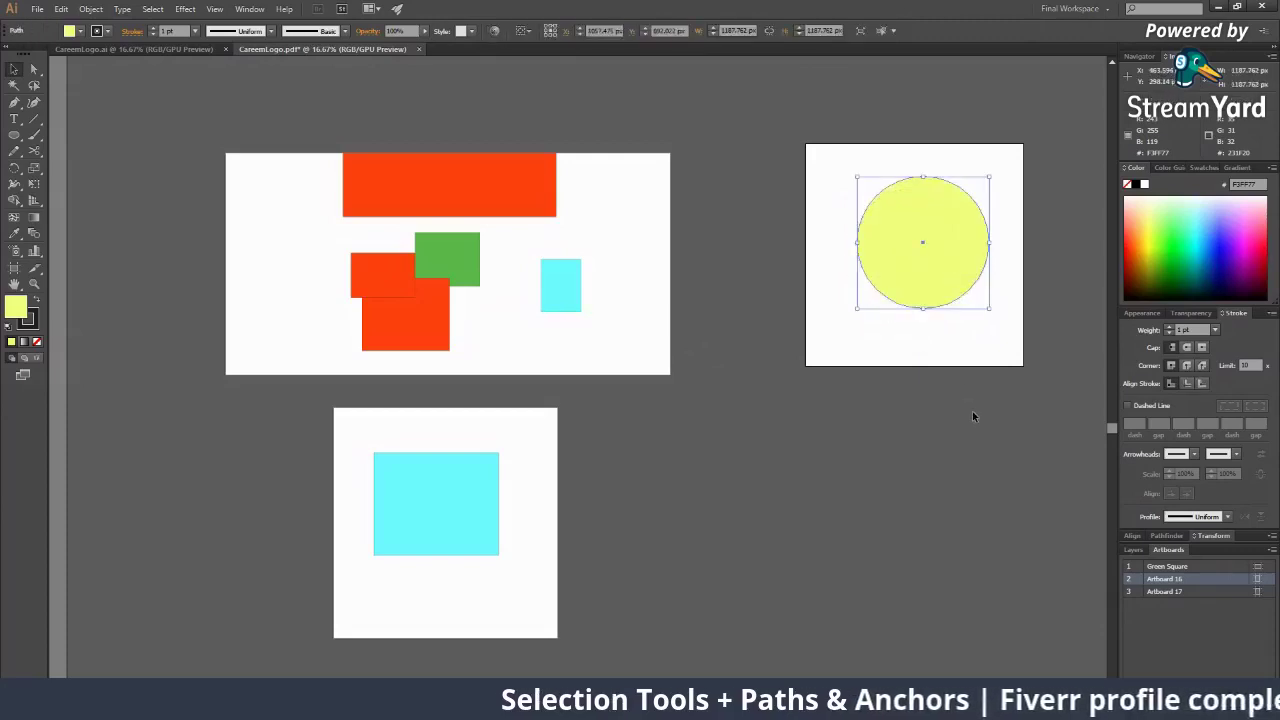
pyautogui.click(972, 416)
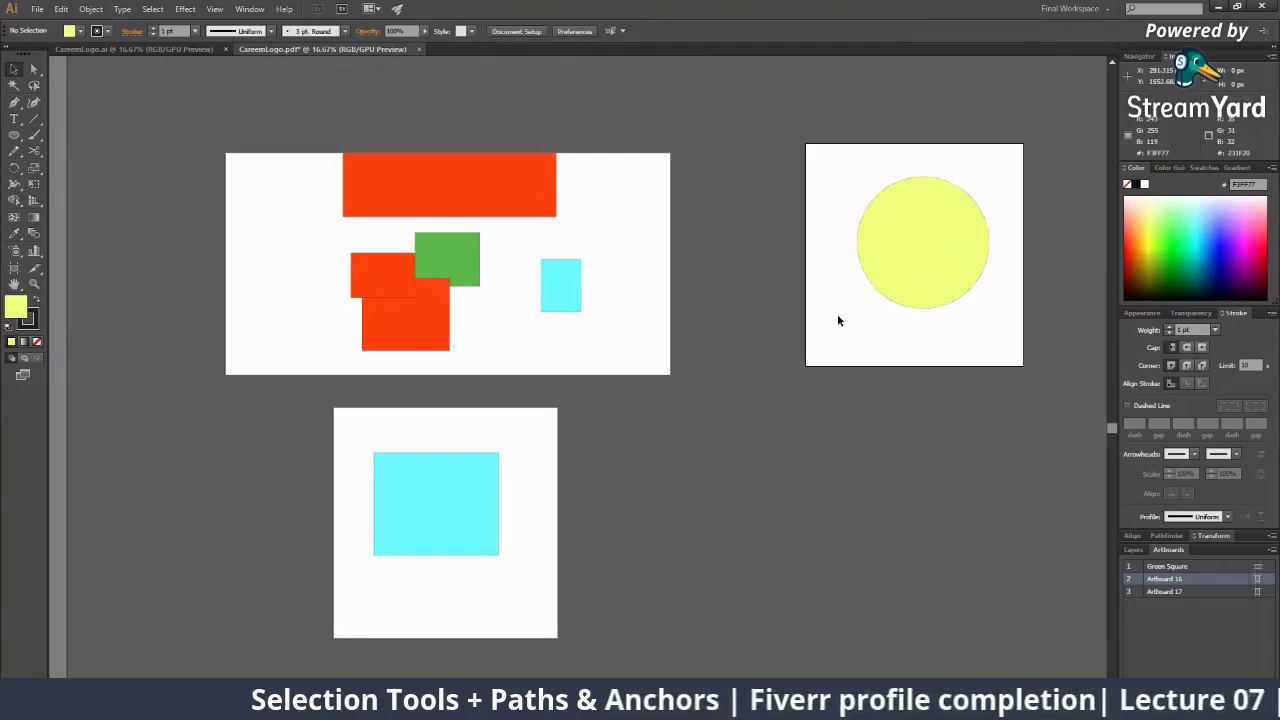
# Cycle the active artboard between Green Square, 16 and 17, then reselect the yellow circle
pyautogui.click(587, 215)
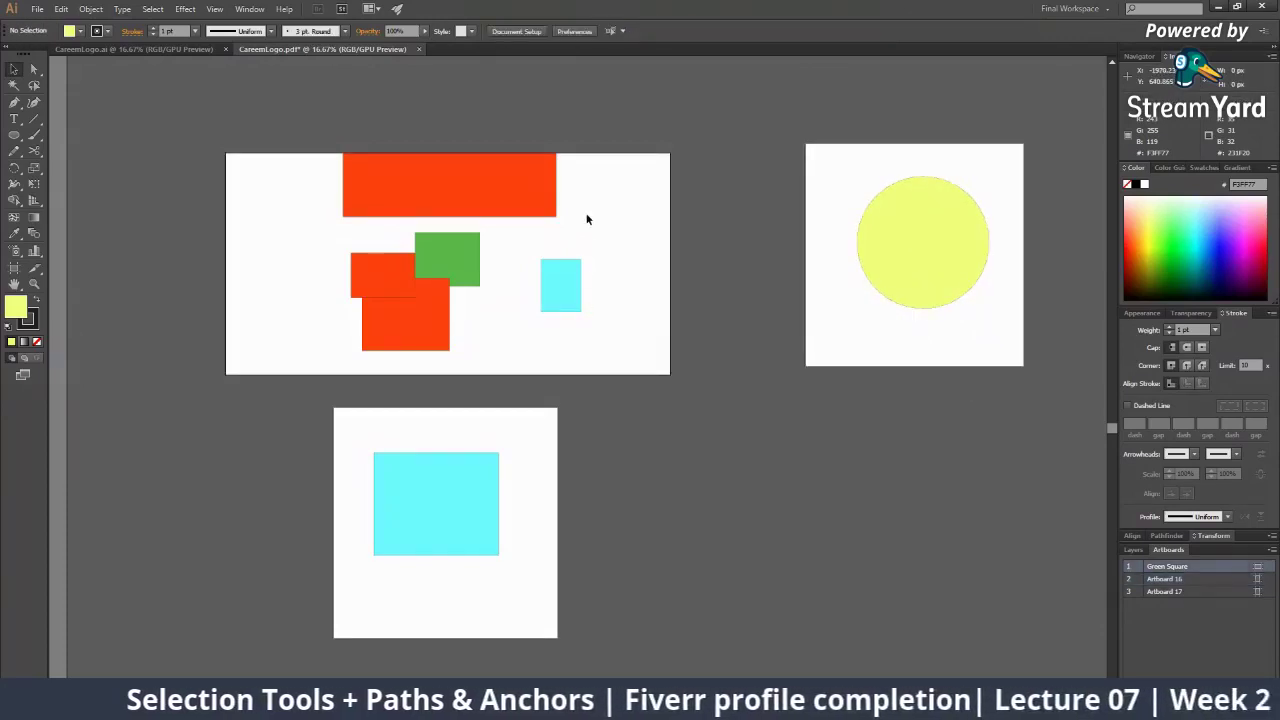
pyautogui.click(829, 249)
pyautogui.click(620, 264)
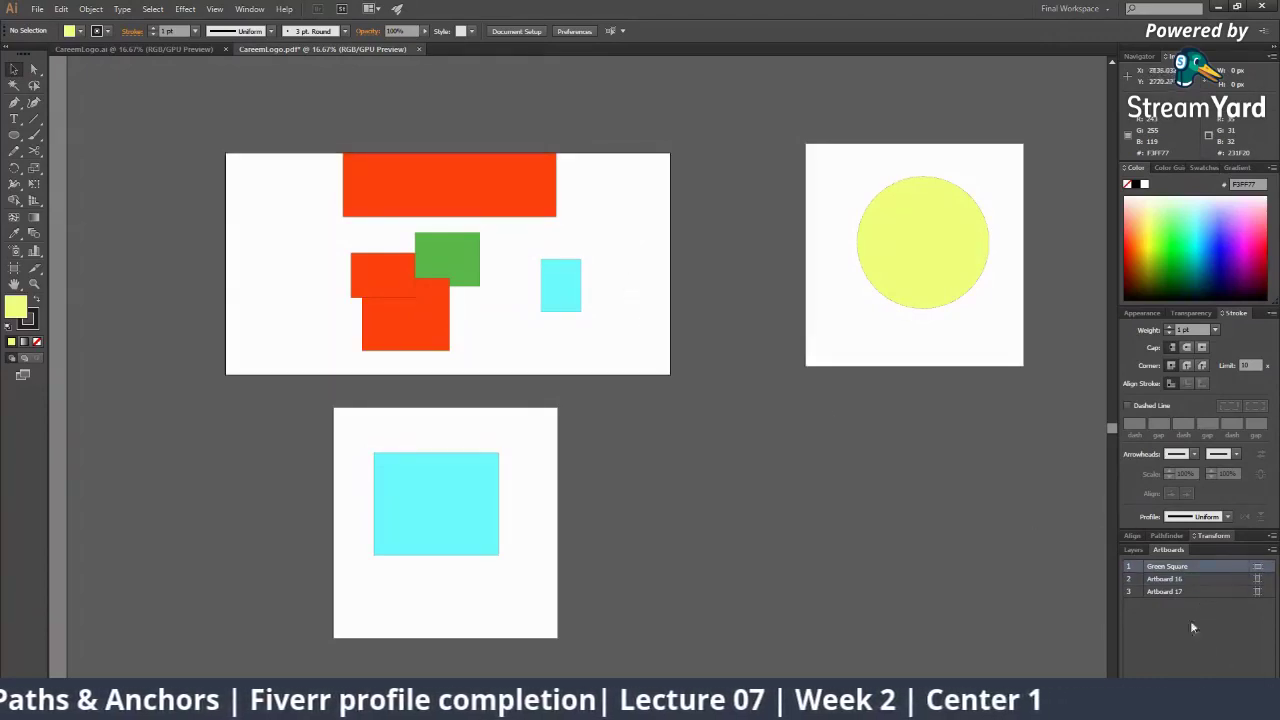
pyautogui.click(852, 291)
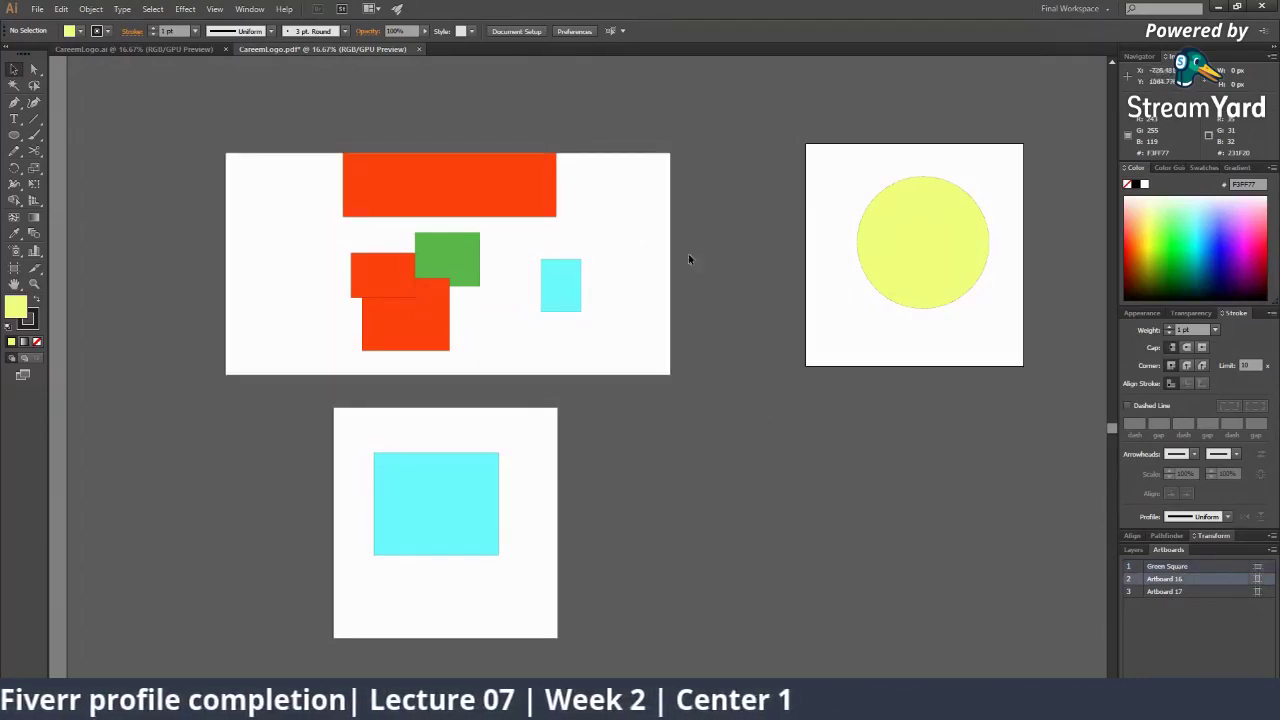
pyautogui.click(640, 250)
pyautogui.click(826, 293)
pyautogui.click(602, 248)
pyautogui.click(538, 432)
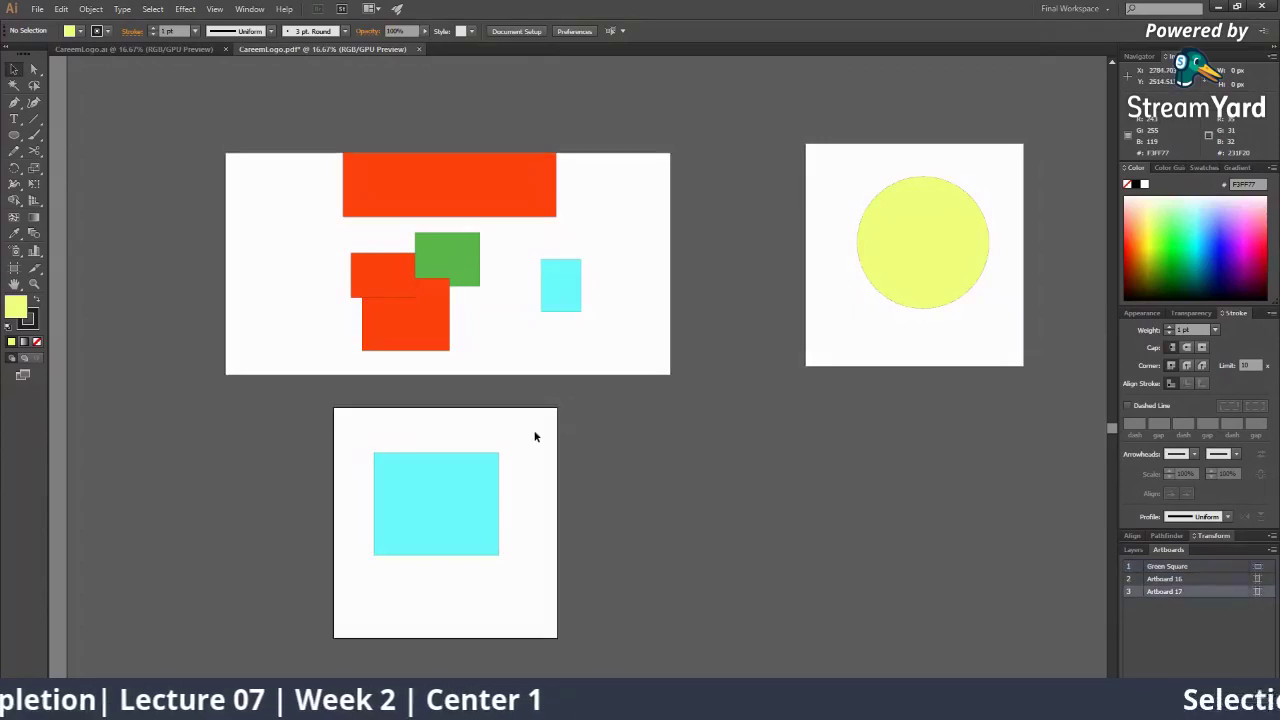
pyautogui.click(874, 271)
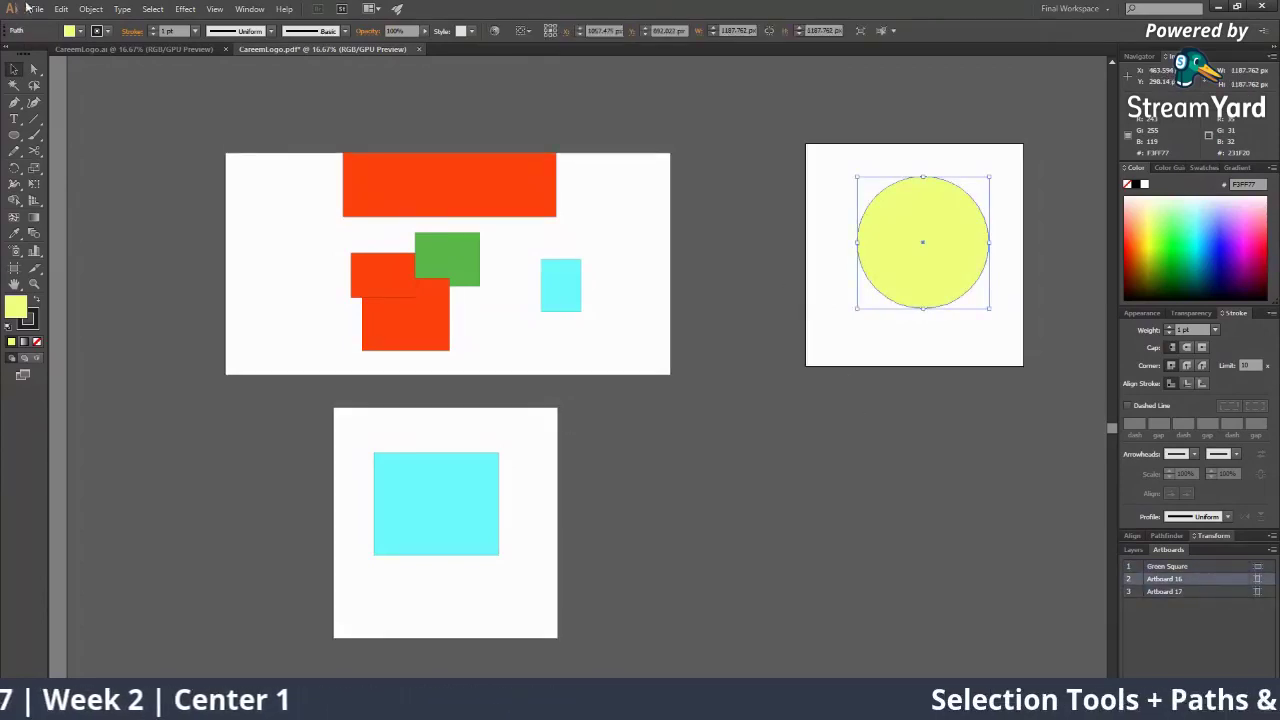
pyautogui.click(37, 9)
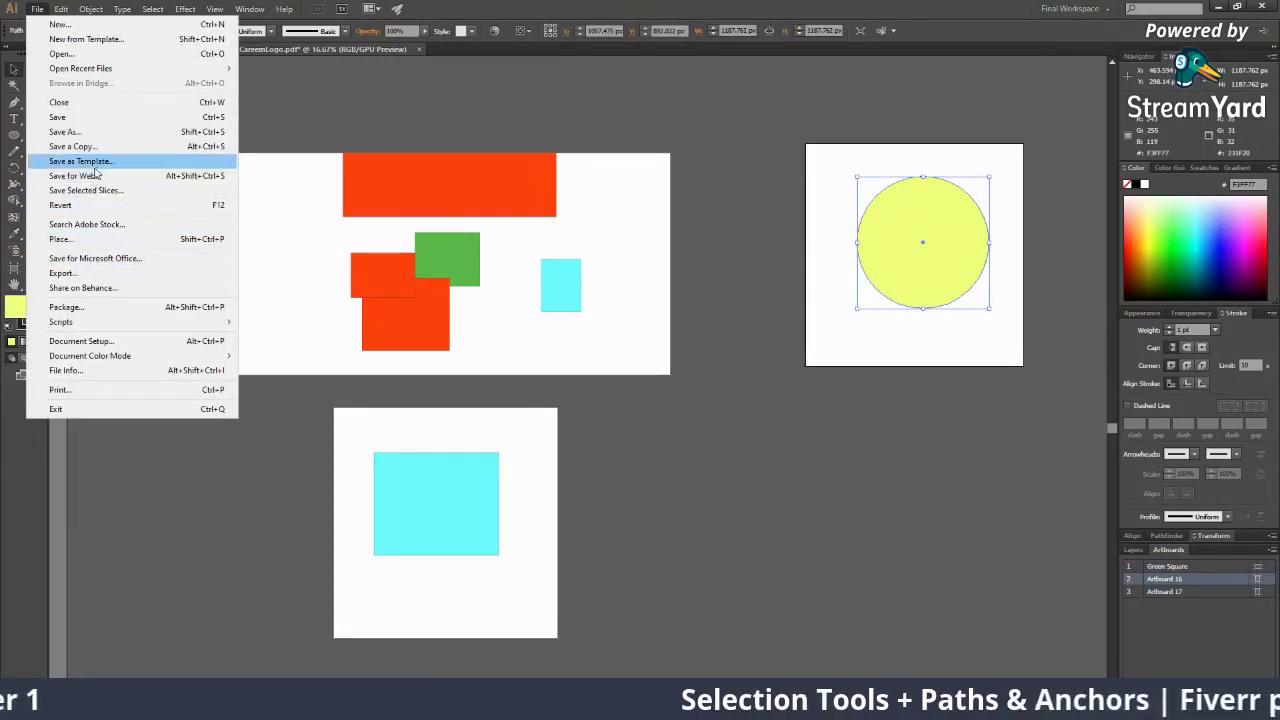
# Preview the circle in Save for Web as JPEG, cancel, and minimize Illustrator
pyautogui.click(75, 175)
pyautogui.press('z')
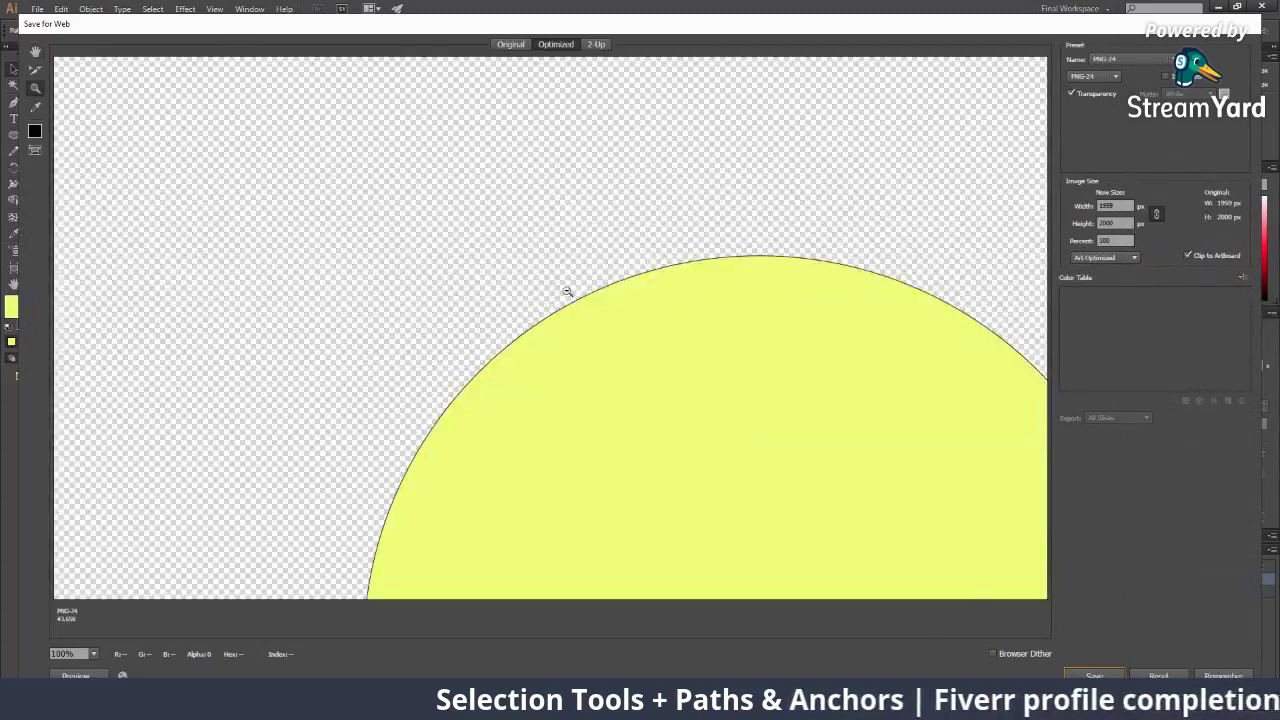
pyautogui.keyDown('alt'); pyautogui.click(567, 291); pyautogui.keyUp('alt')
pyautogui.keyDown('alt'); pyautogui.click(581, 312); pyautogui.keyUp('alt')
pyautogui.click(1092, 78)
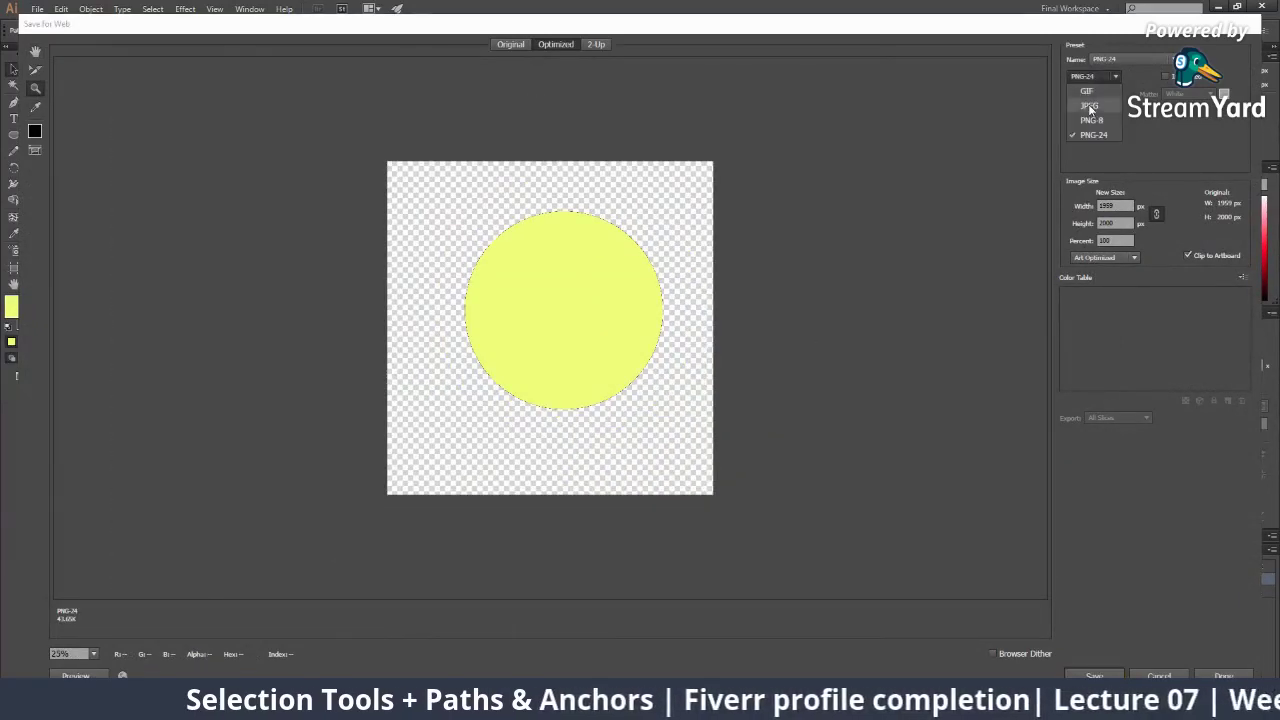
pyautogui.click(1089, 106)
pyautogui.press('Escape')
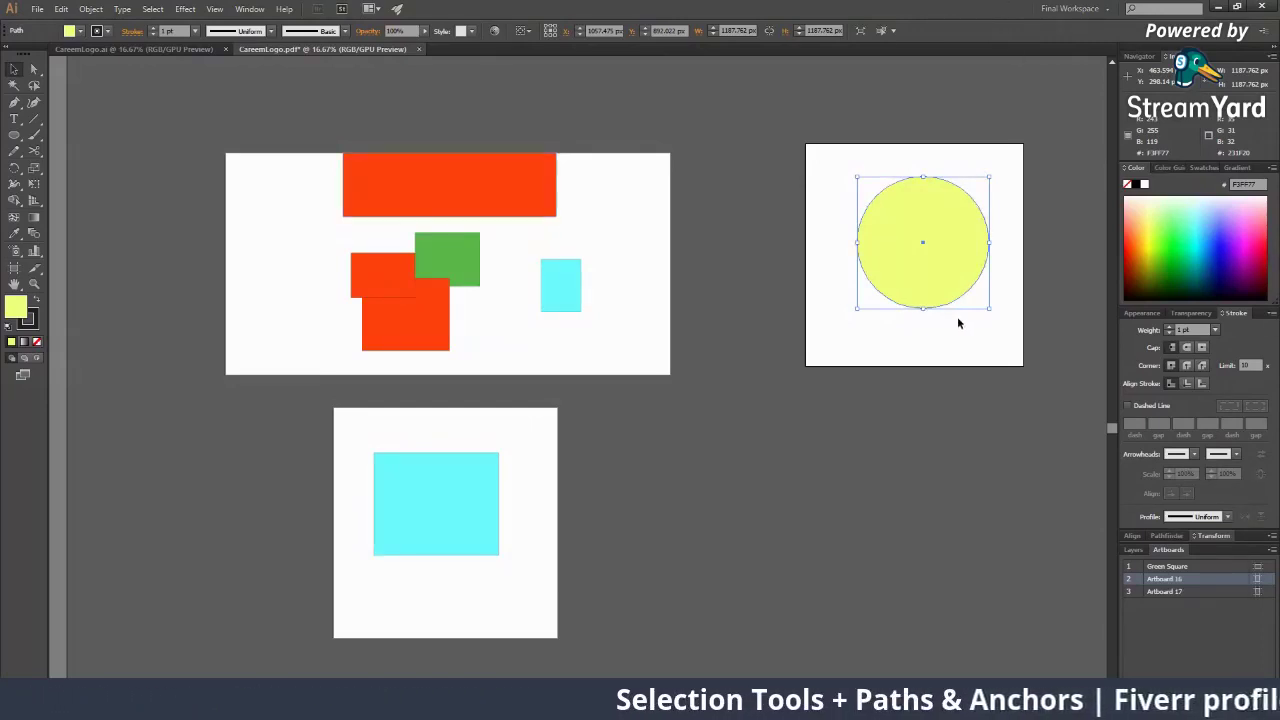
pyautogui.scroll(-2, 960, 329)
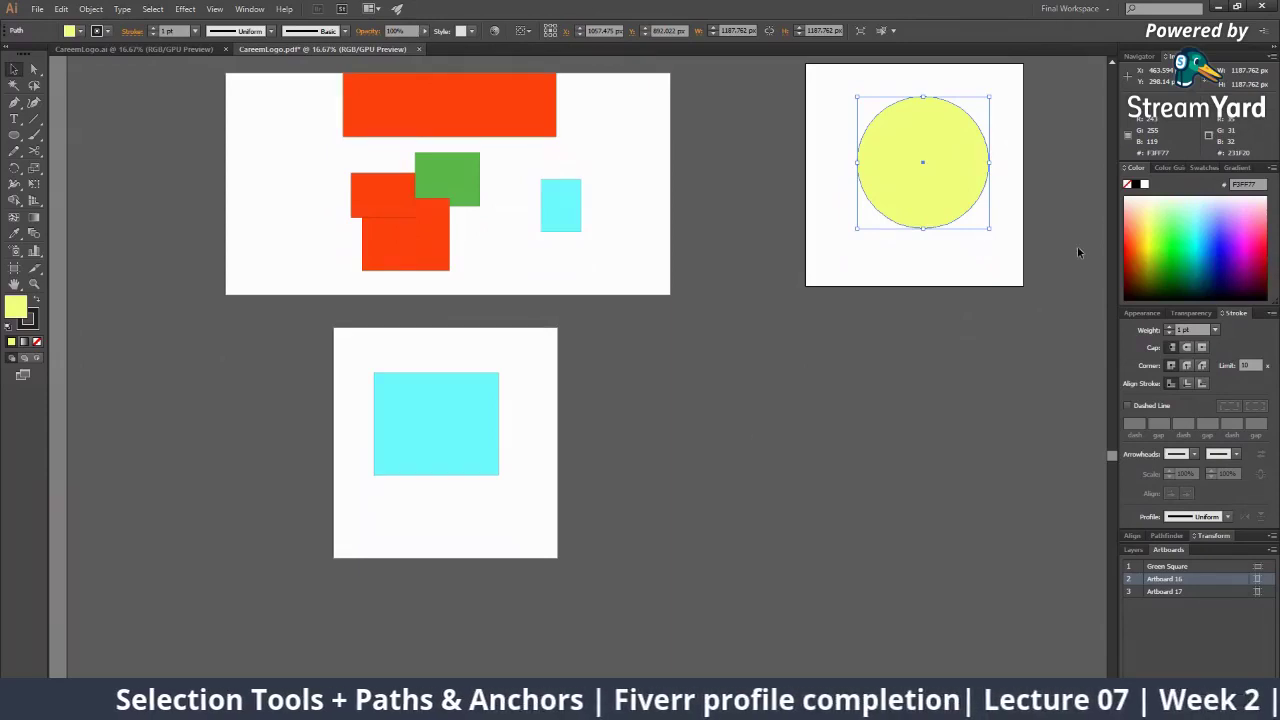
pyautogui.click(1226, 7)
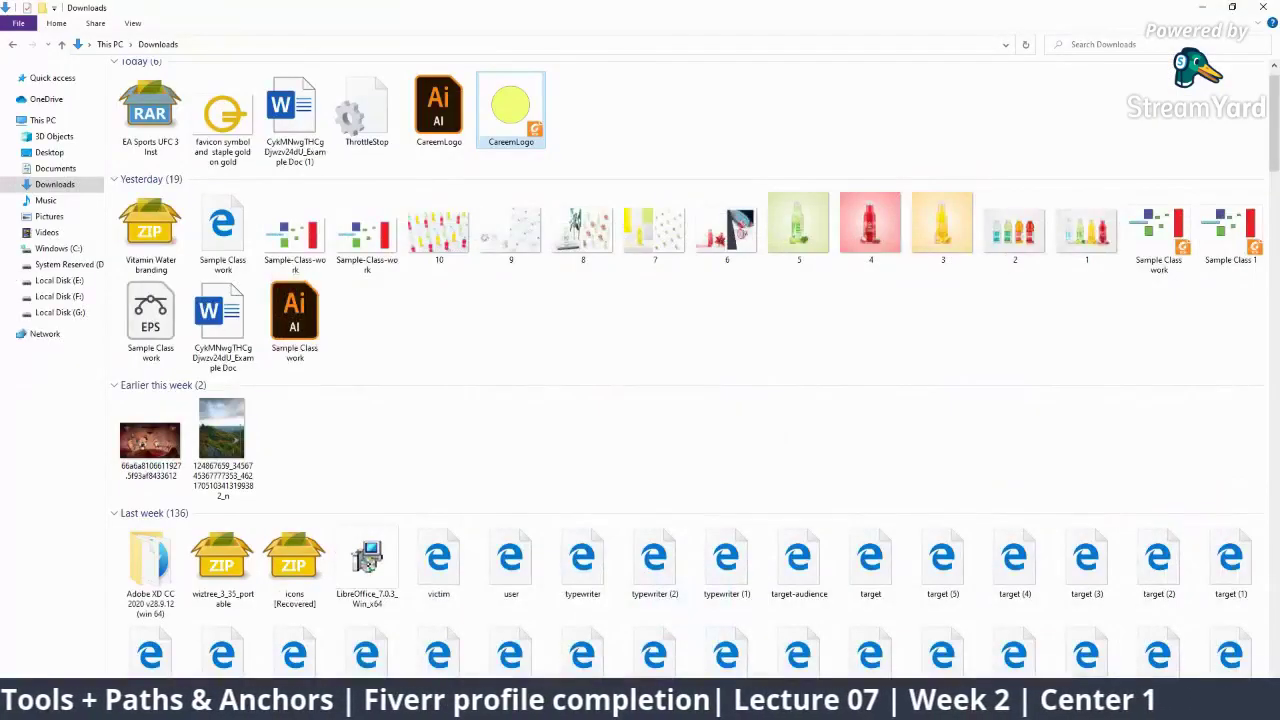
# Show the hidden viewer comment in the StreamYard chat, then return to Illustrator
pyautogui.click(930, 707)
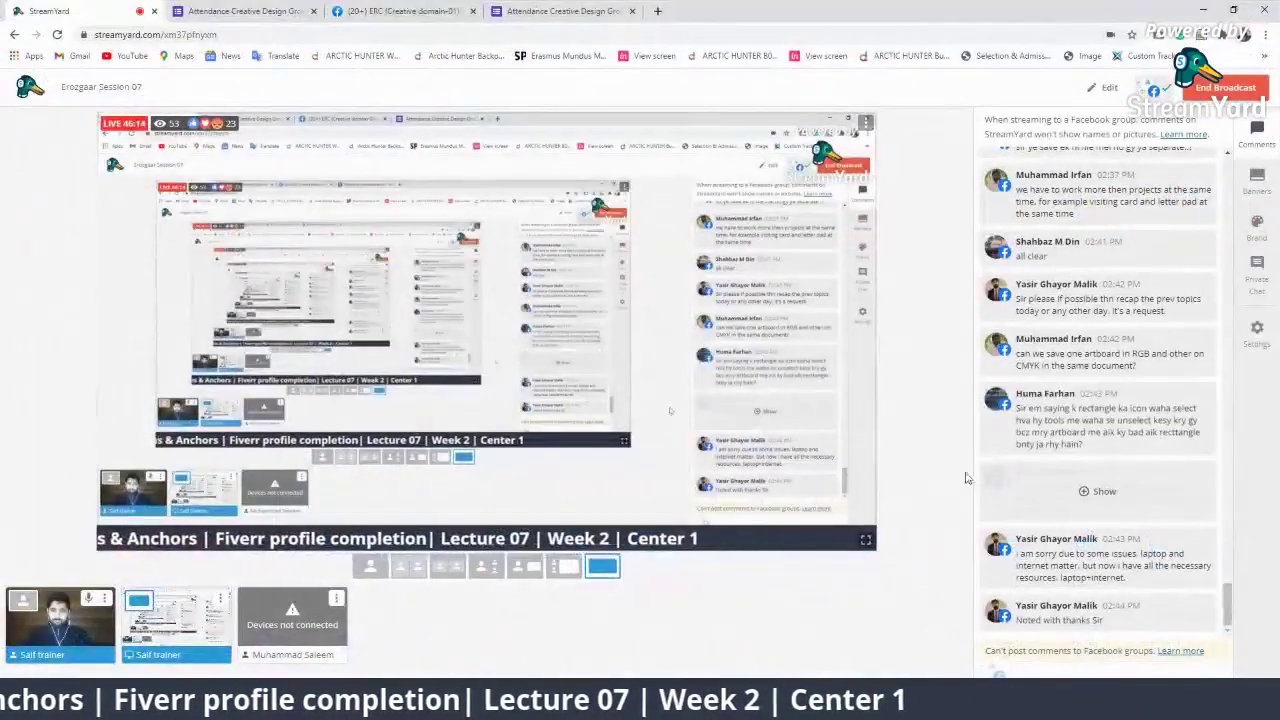
pyautogui.click(1049, 435)
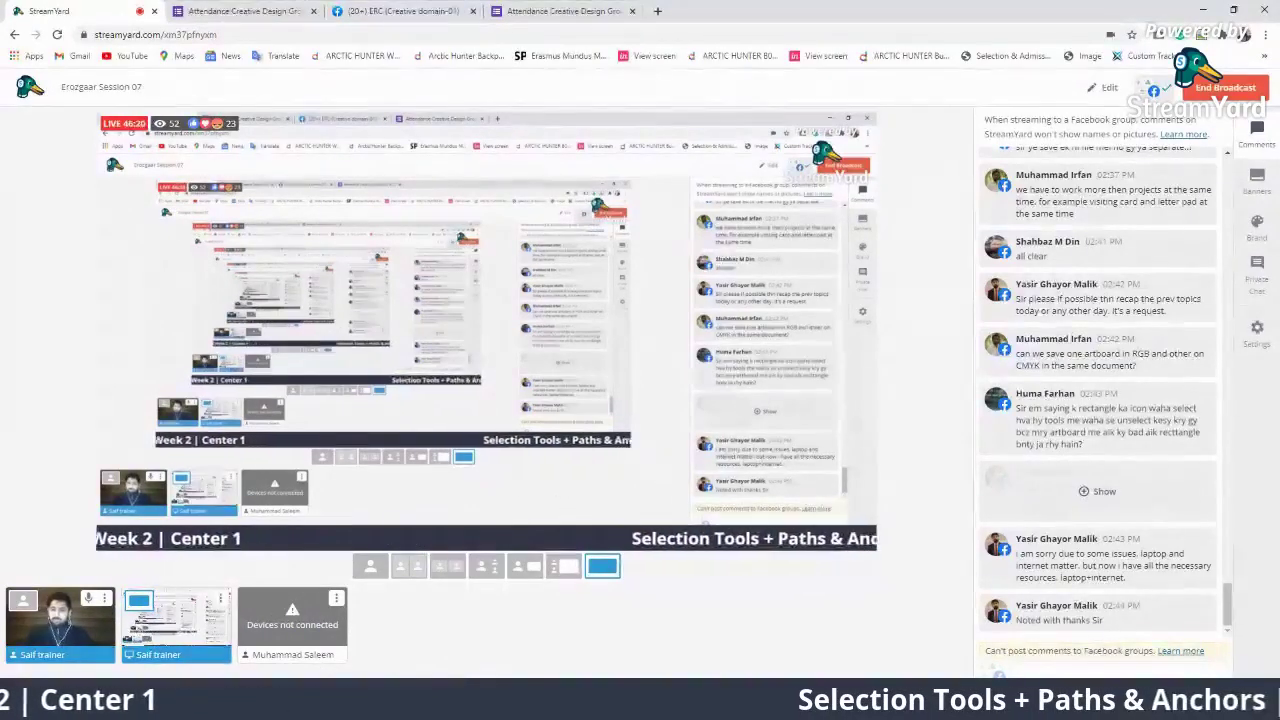
pyautogui.click(400, 705)
# Zoom out so all three artboards are visible on the canvas
pyautogui.press('z')
pyautogui.keyDown('alt'); pyautogui.click(485, 300); pyautogui.keyUp('alt')
pyautogui.click(477, 334)
pyautogui.moveTo(407, 350); pyautogui.dragTo(600, 314)
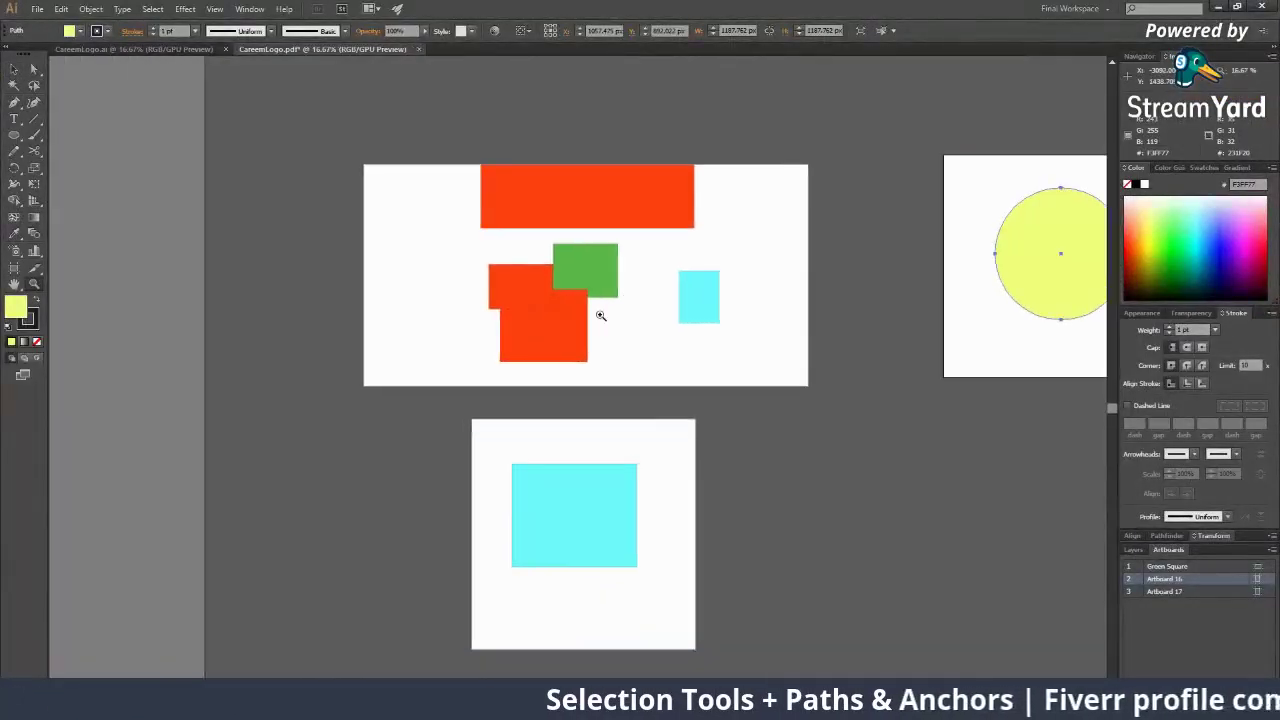
pyautogui.click(600, 314)
pyautogui.keyDown('alt'); pyautogui.click(601, 374); pyautogui.keyUp('alt')
pyautogui.keyDown('alt'); pyautogui.click(600, 374); pyautogui.keyUp('alt')
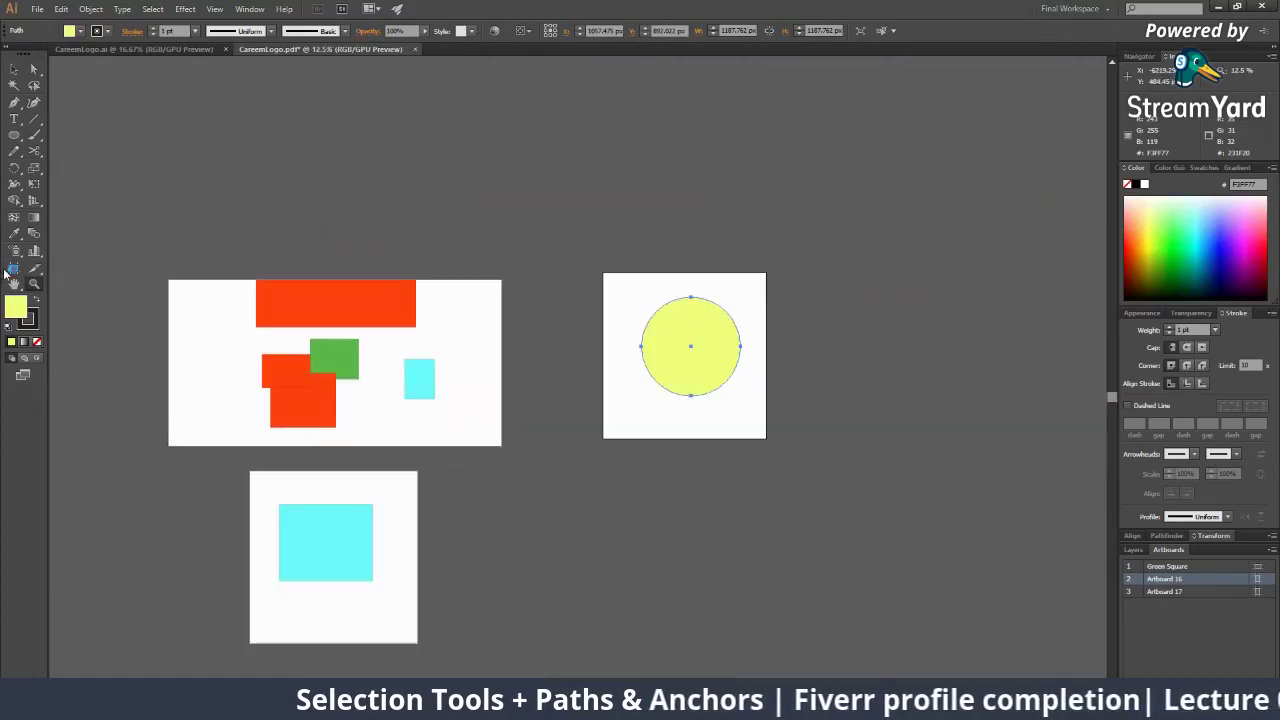
# Delete Artboard 16 and Artboard 17 with the Artboard tool
pyautogui.click(15, 269)
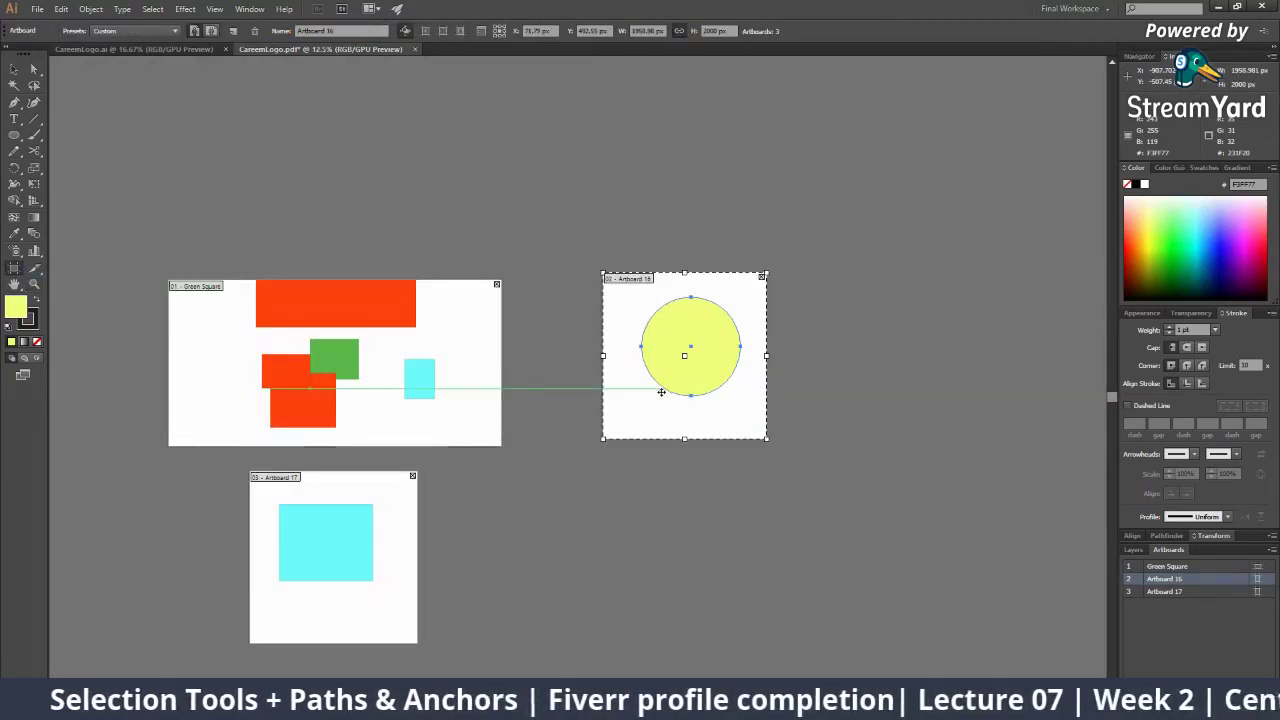
pyautogui.press('Delete')
pyautogui.click(389, 514)
pyautogui.press('Delete')
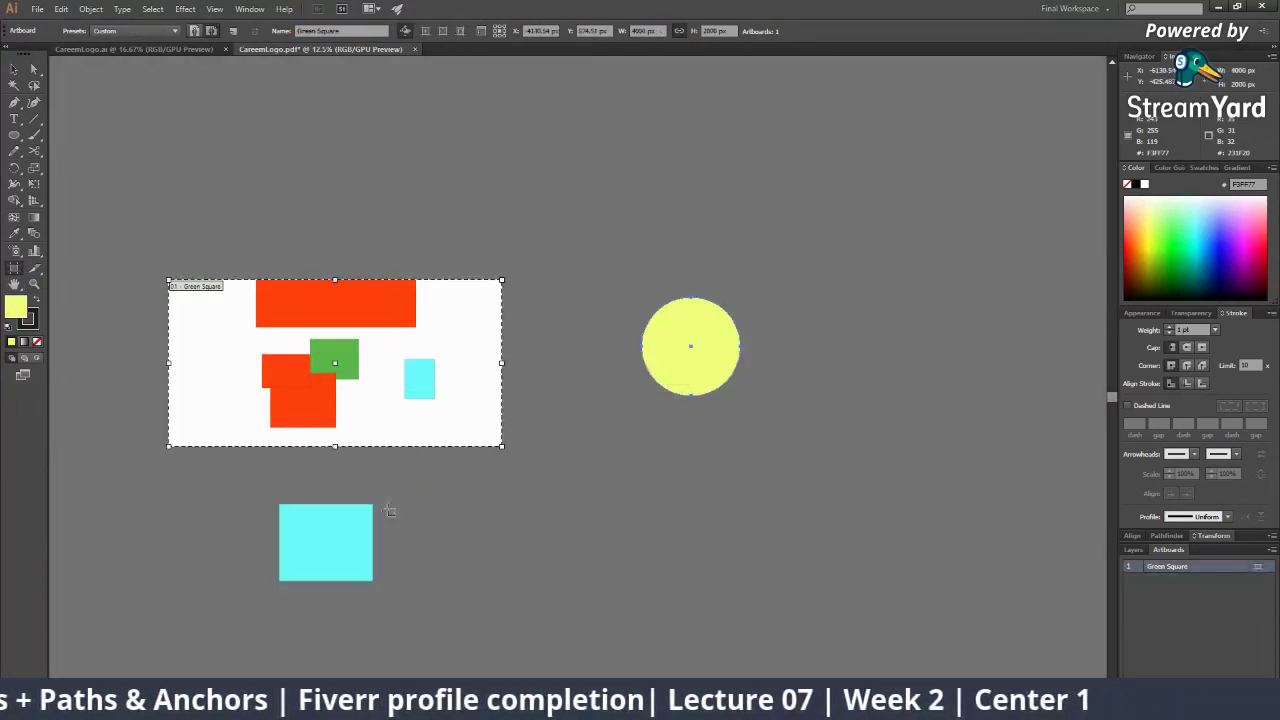
# Delete the cyan rectangle, yellow circle and the four smaller shapes on the artboard
pyautogui.click(17, 73)
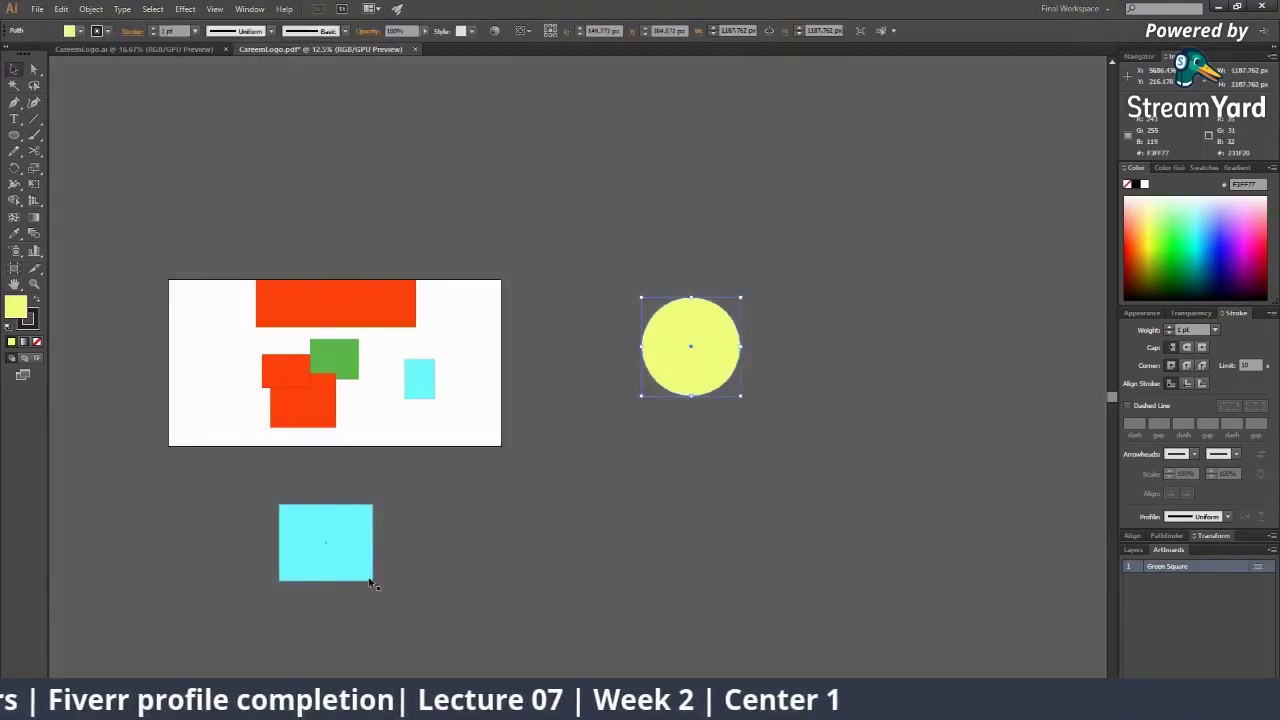
pyautogui.click(368, 577)
pyautogui.keyDown('shift'); pyautogui.click(712, 327); pyautogui.keyUp('shift')
pyautogui.press('Delete')
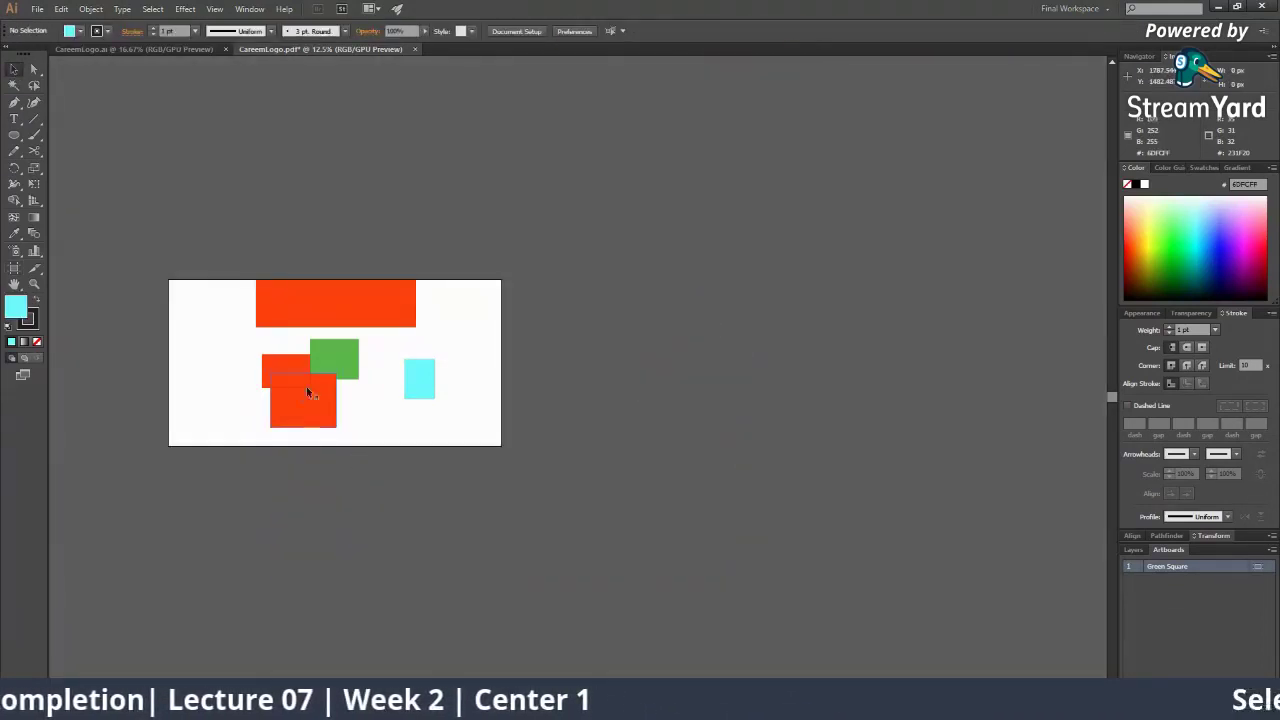
pyautogui.moveTo(431, 427); pyautogui.dragTo(453, 430)
pyautogui.press('Delete')
# Centre the red rectangle on the Green Square artboard and zoom in to 33.33%
pyautogui.moveTo(330, 307); pyautogui.dragTo(330, 366)
pyautogui.click(465, 479)
pyautogui.press('z')
pyautogui.click(467, 345)
pyautogui.click(558, 368)
pyautogui.click(558, 368)
pyautogui.moveTo(463, 445); pyautogui.dragTo(560, 358)
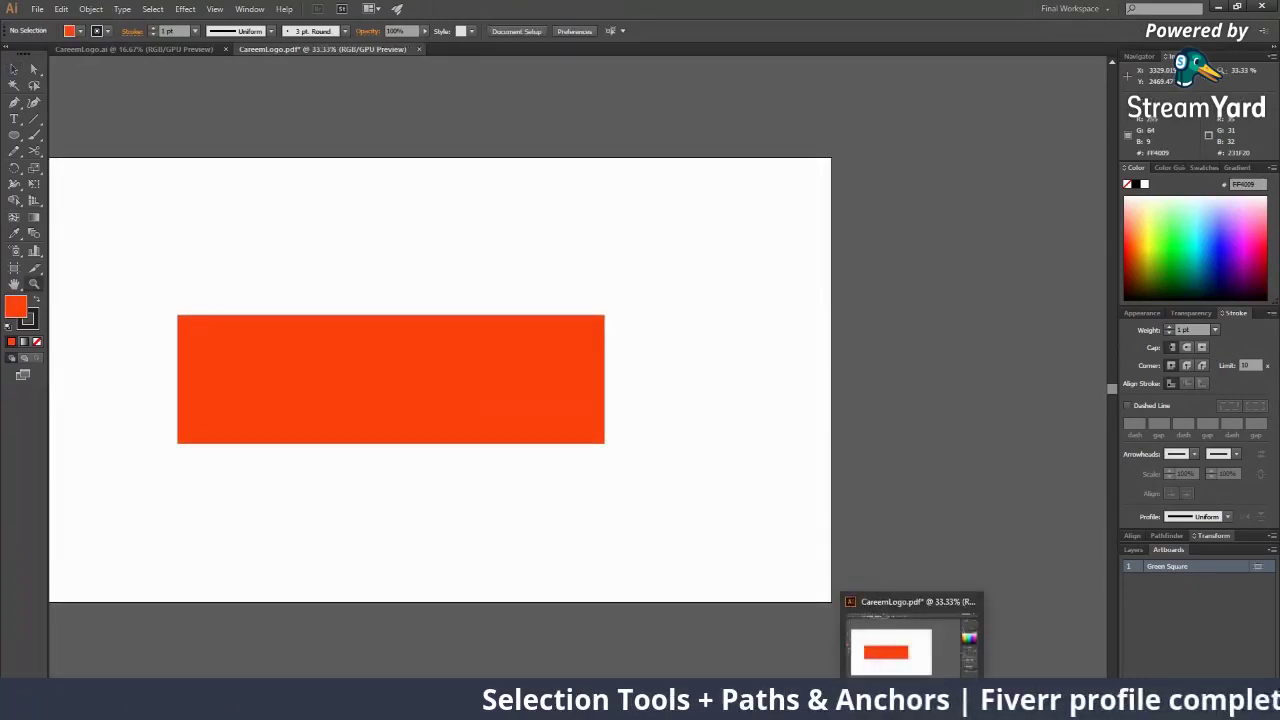
pyautogui.click(929, 706)
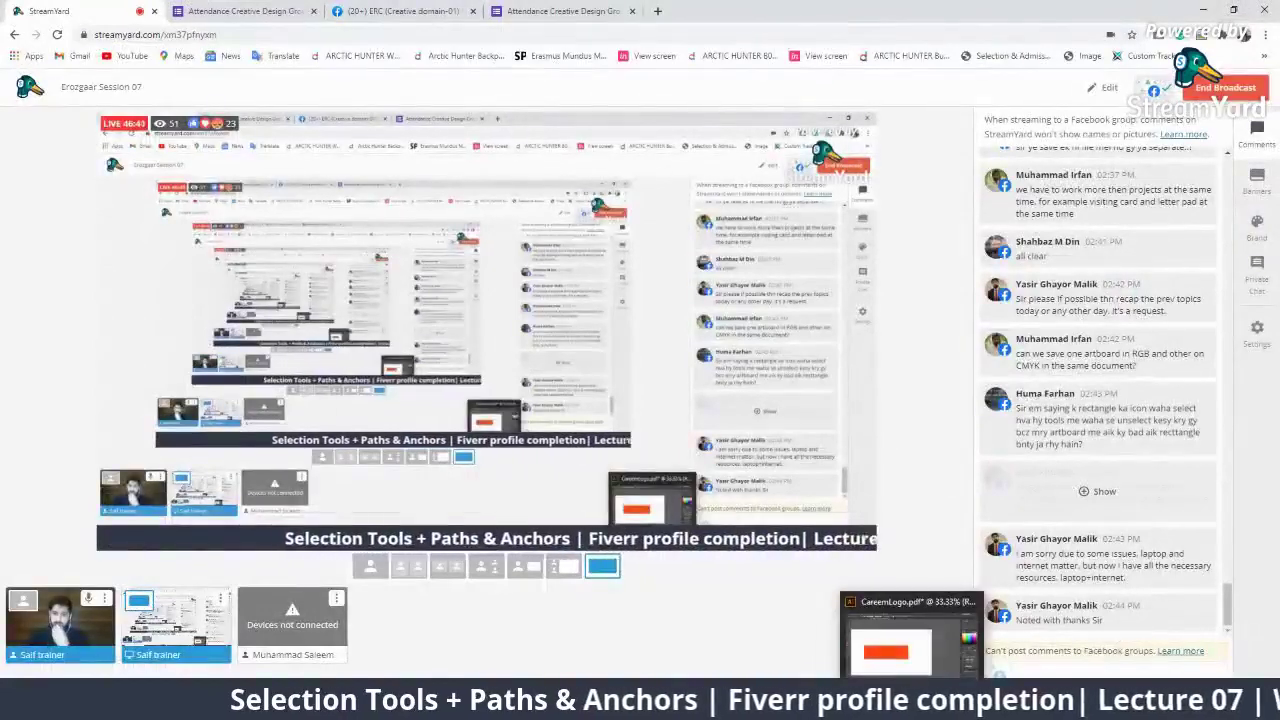
# Kick the disconnected guest from the studio, then check Private Chat and return to Comments
pyautogui.moveTo(986, 447)
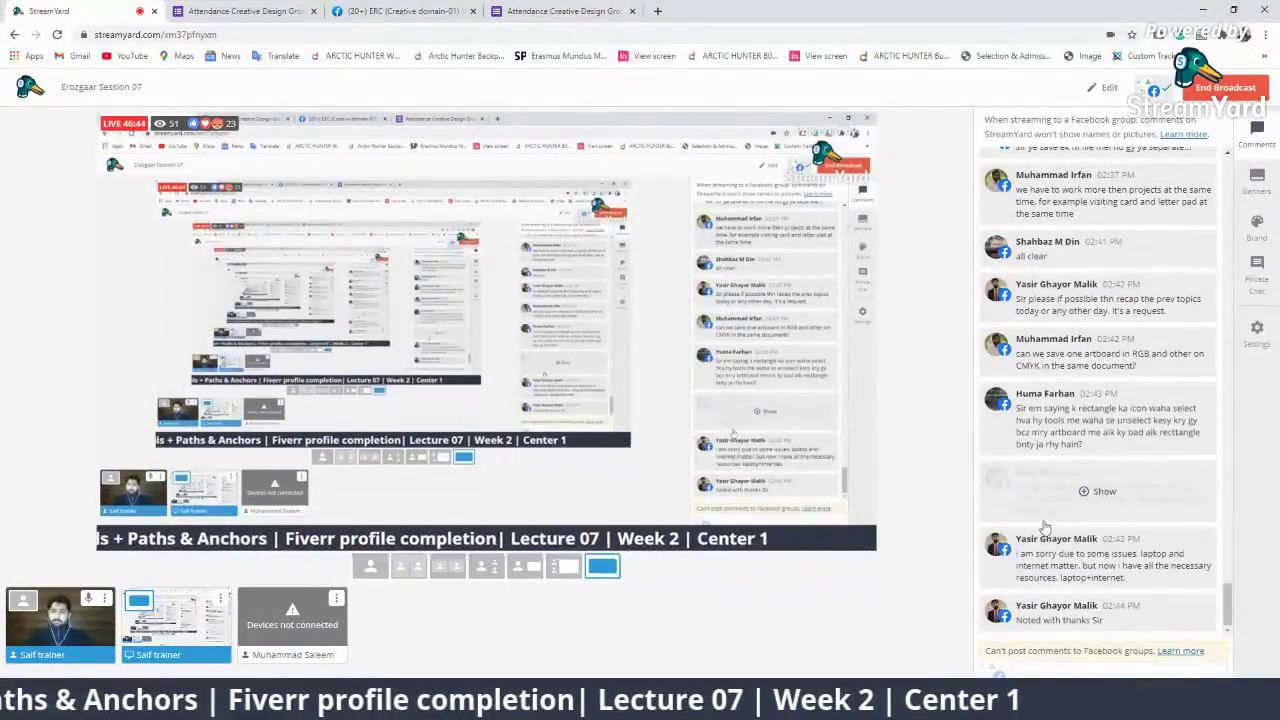
pyautogui.click(336, 598)
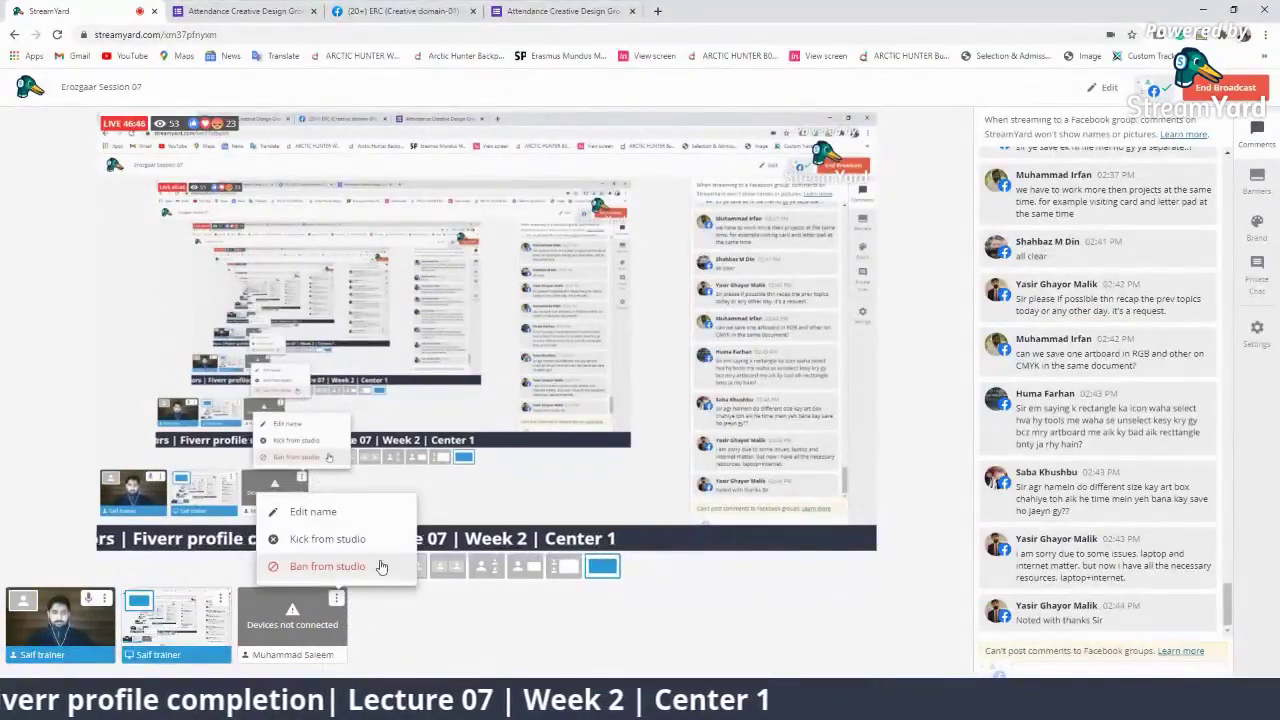
pyautogui.click(330, 539)
pyautogui.click(600, 458)
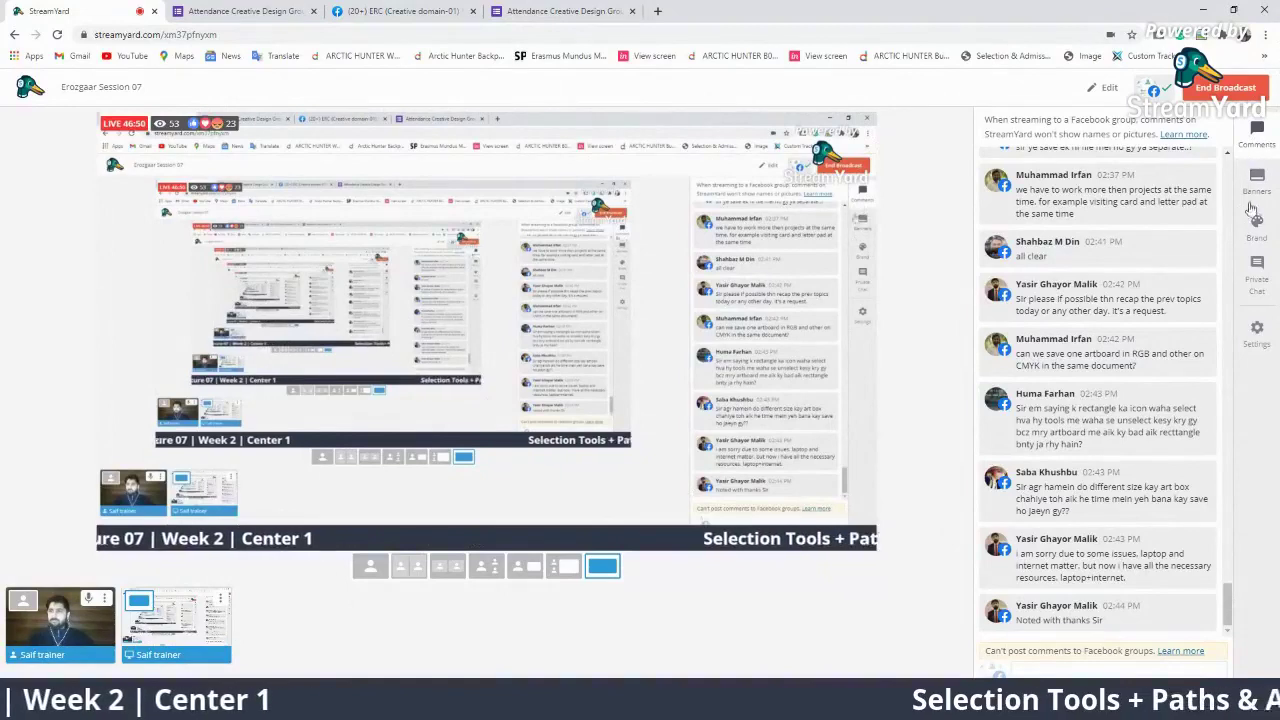
pyautogui.click(1260, 268)
pyautogui.click(1266, 138)
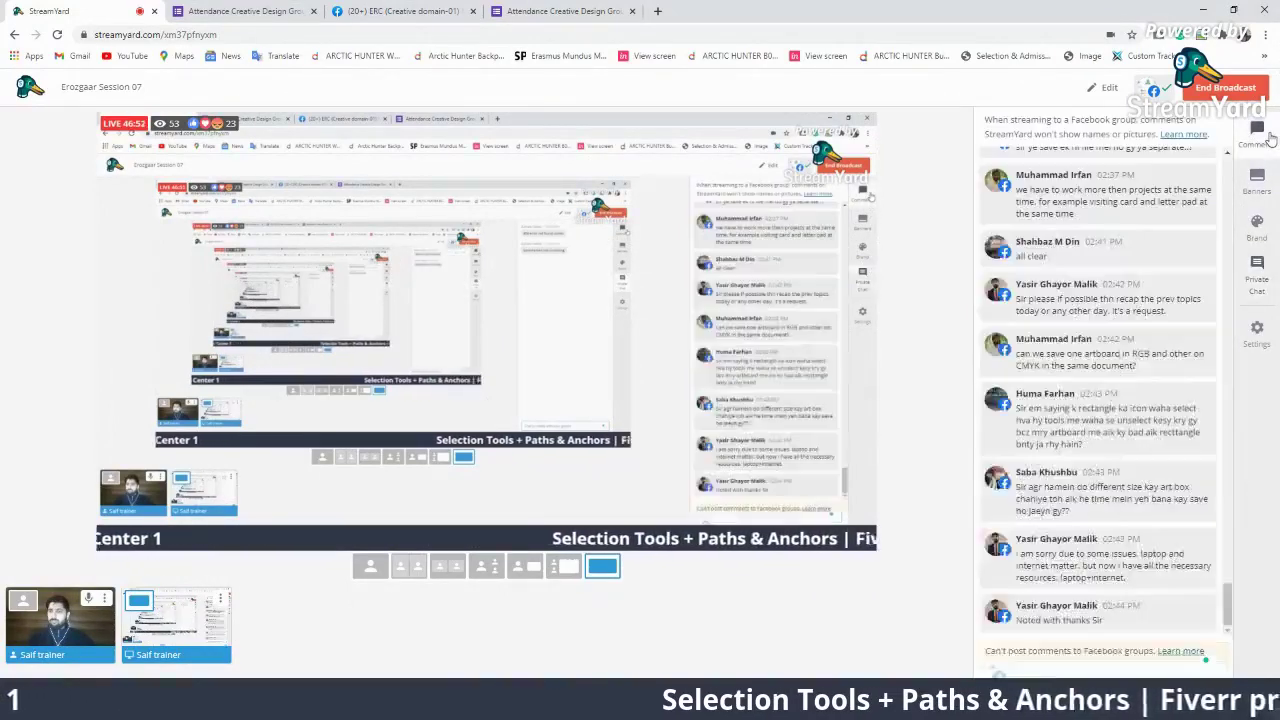
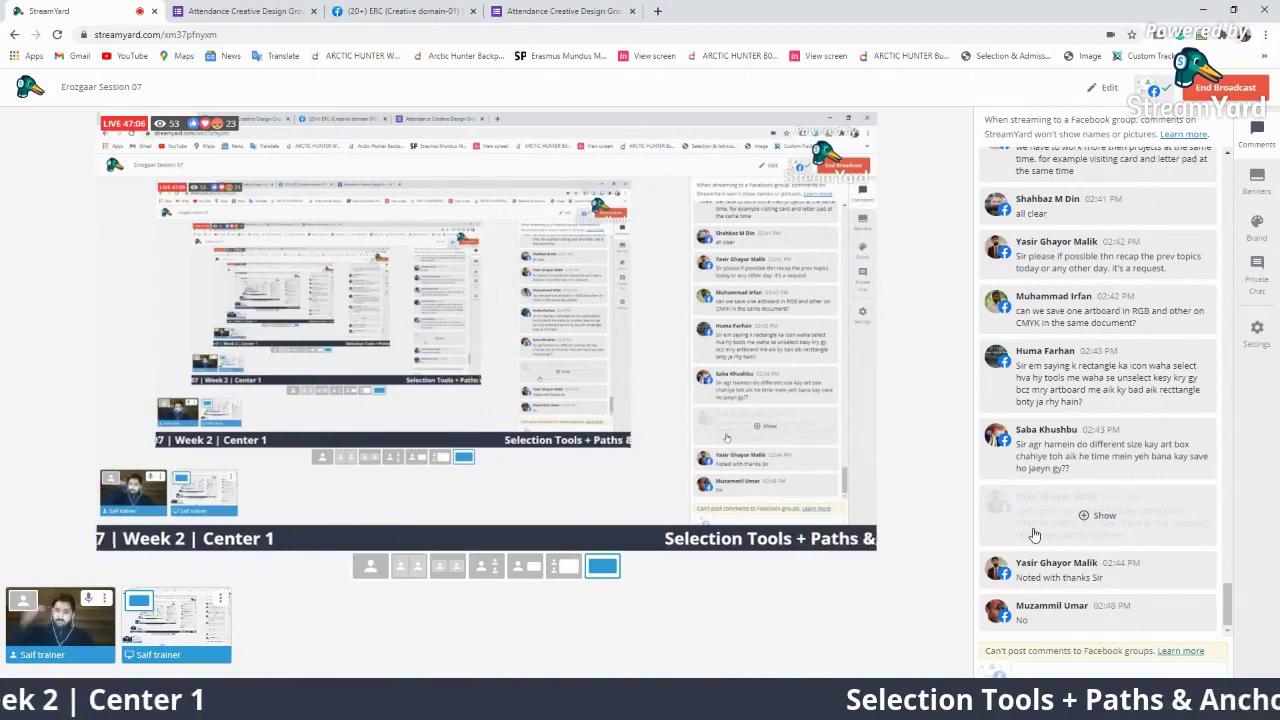
# Show and then hide two viewer comments on the StreamYard stream, then return to Illustrator
pyautogui.click(1062, 612)
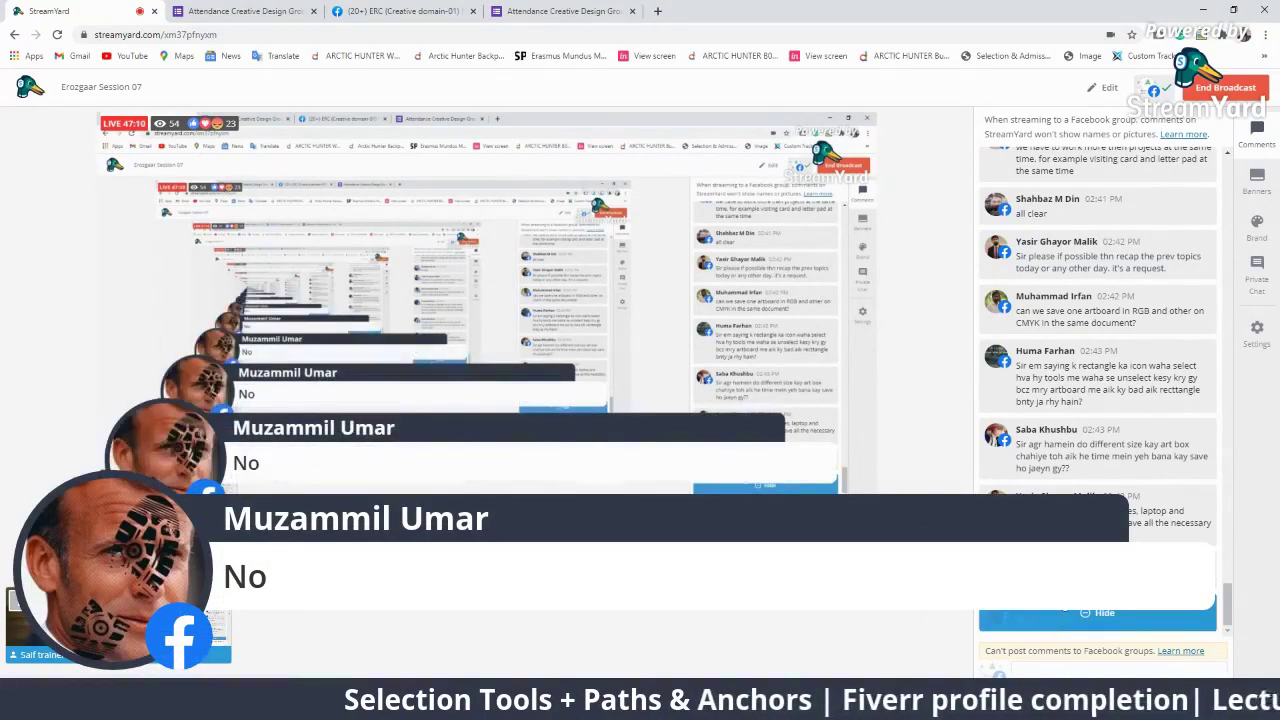
pyautogui.click(1072, 539)
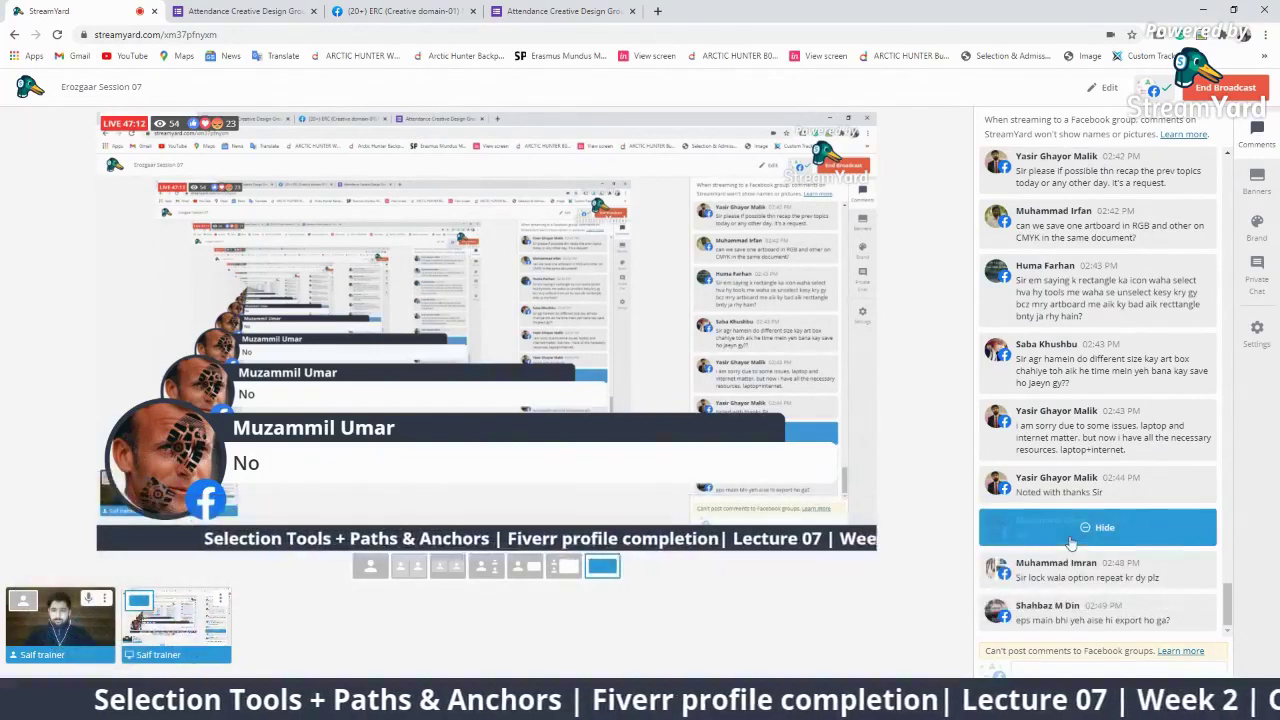
pyautogui.click(1097, 570)
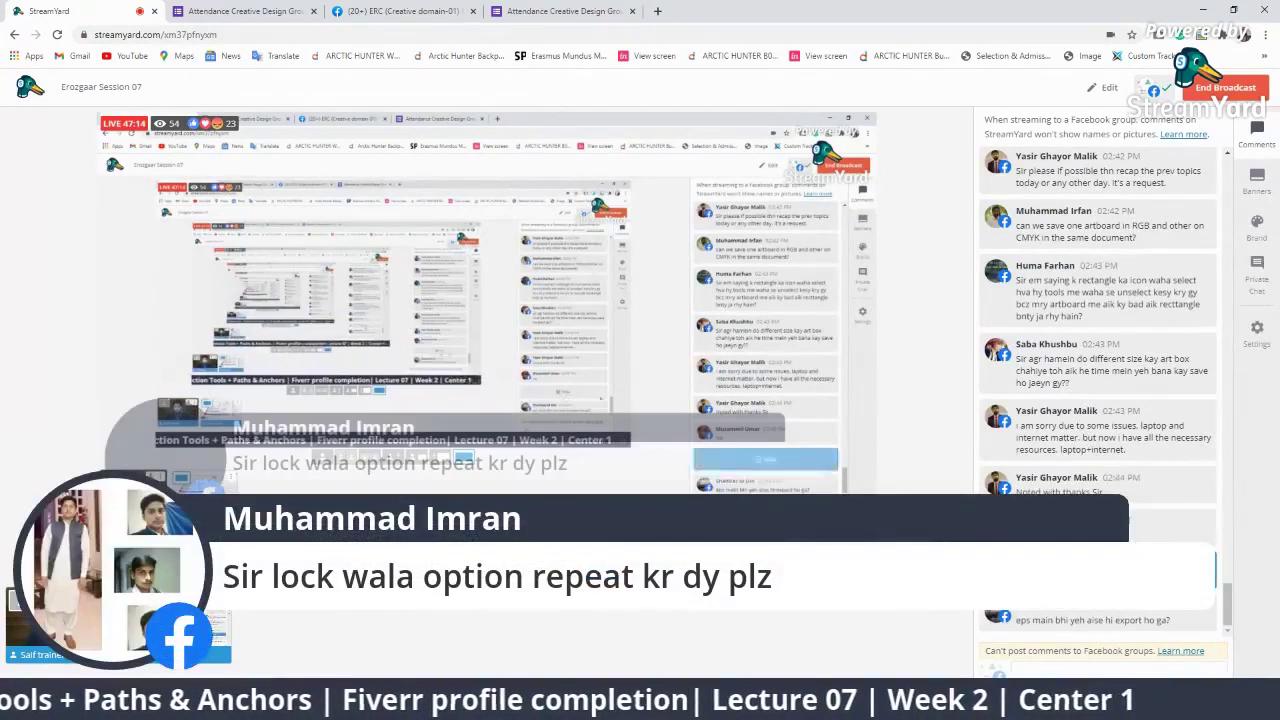
pyautogui.click(1186, 580)
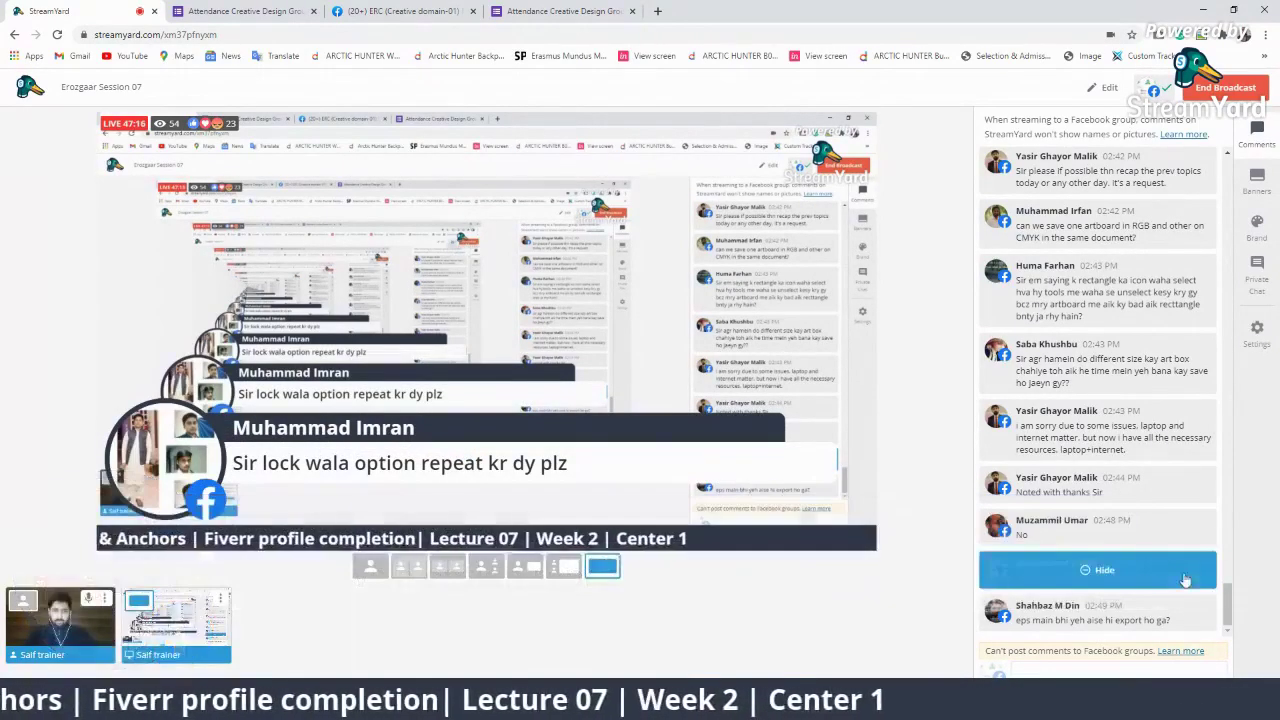
pyautogui.hotkey('alt', 'Tab')
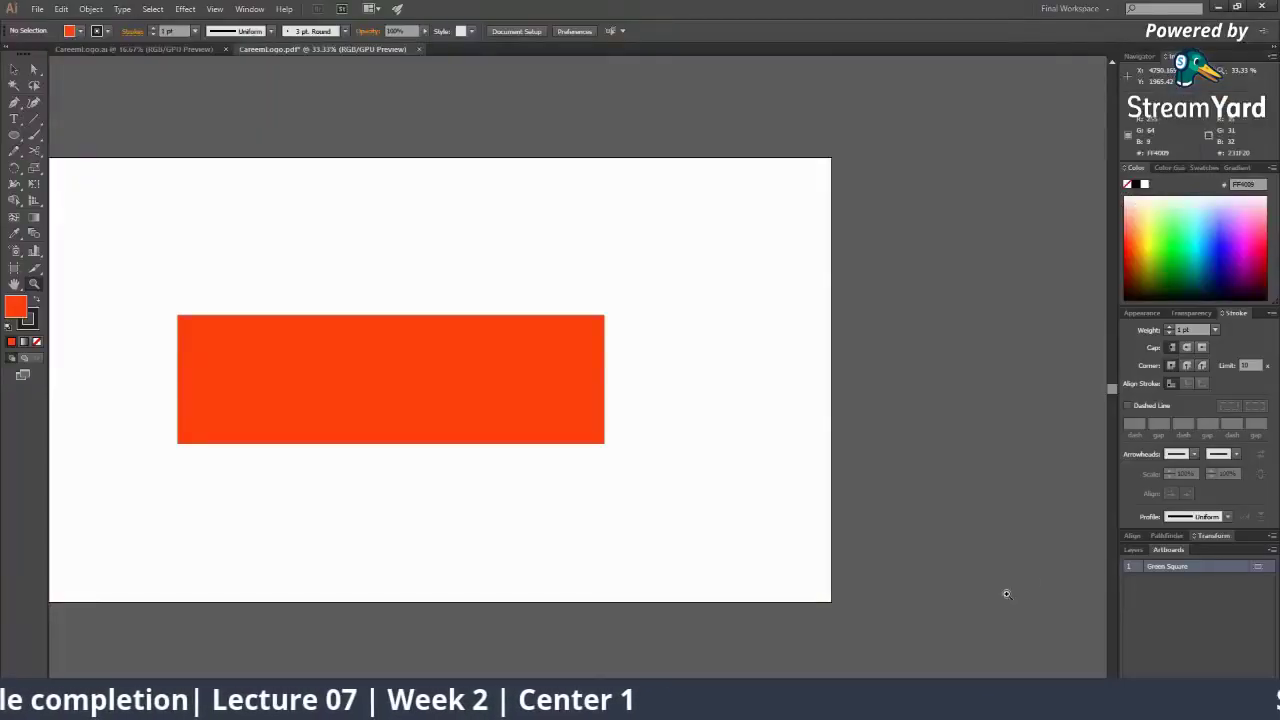
# Set the artboard width to 1000 px with the Artboard tool
pyautogui.click(14, 268)
pyautogui.scroll(-1, 1100, 524)
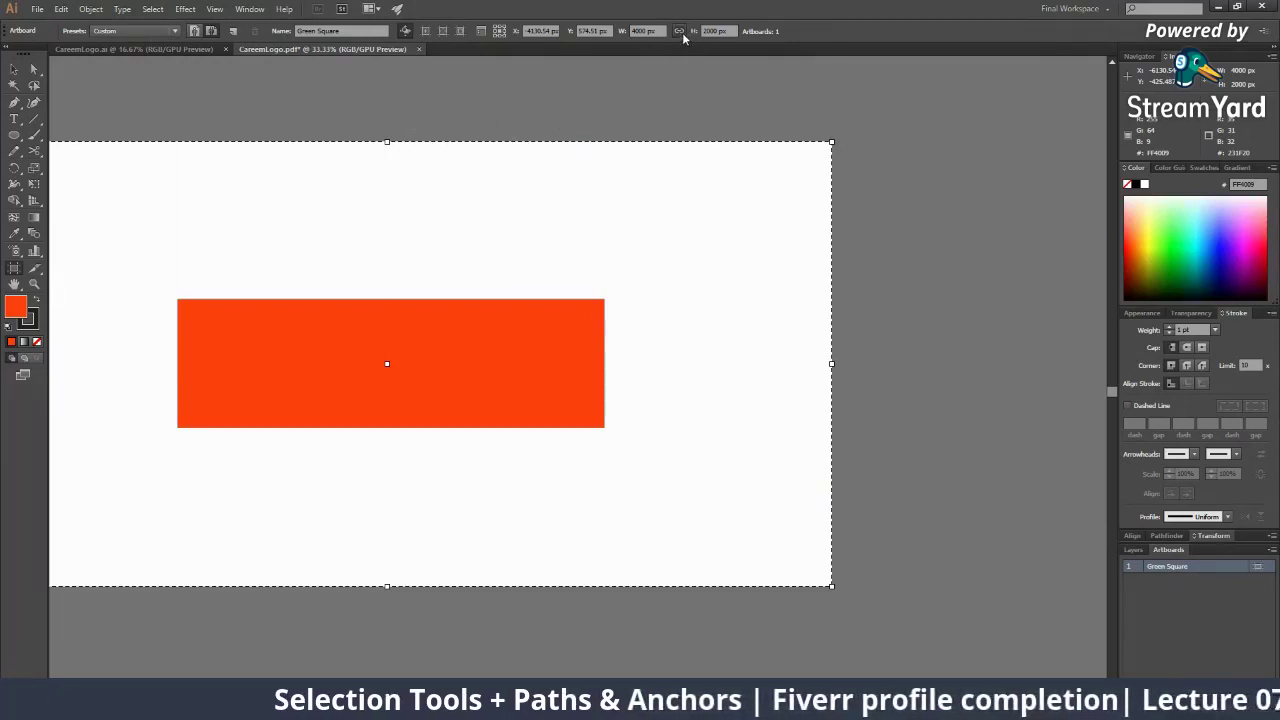
pyautogui.press('z')
pyautogui.keyDown('alt'); pyautogui.click(523, 247); pyautogui.keyUp('alt')
pyautogui.keyDown('alt'); pyautogui.click(526, 252); pyautogui.keyUp('alt')
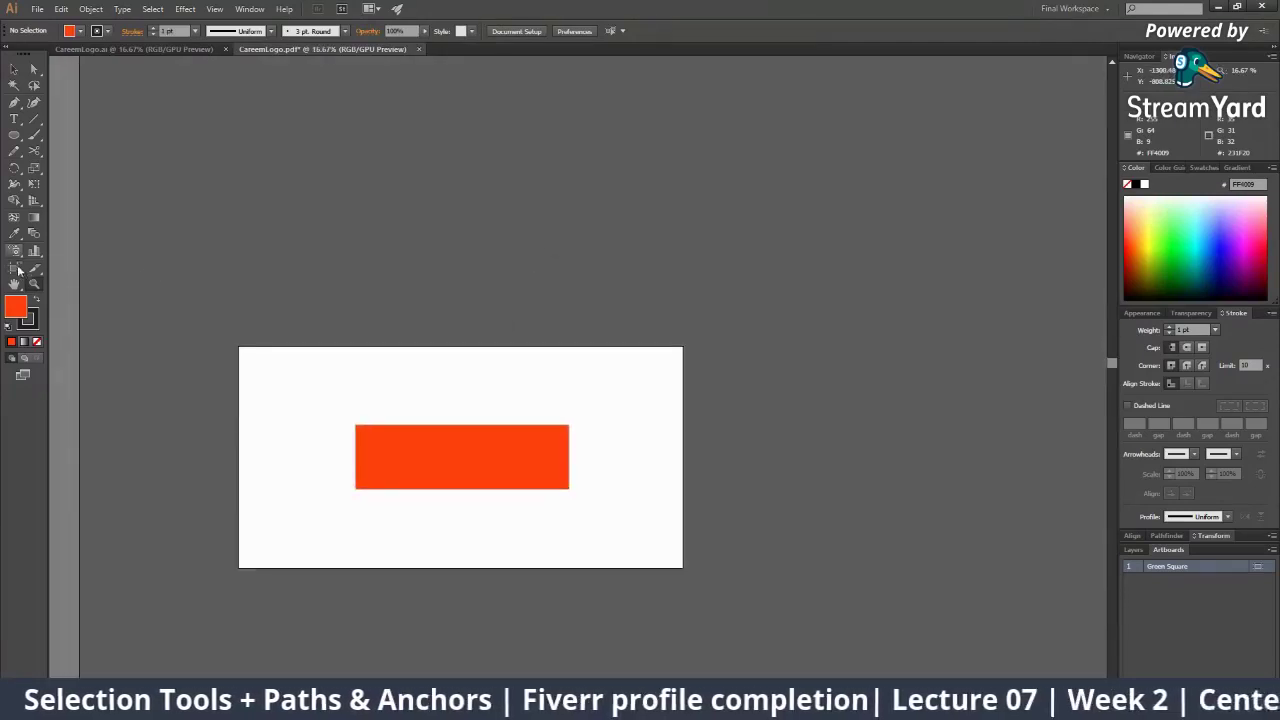
pyautogui.click(16, 269)
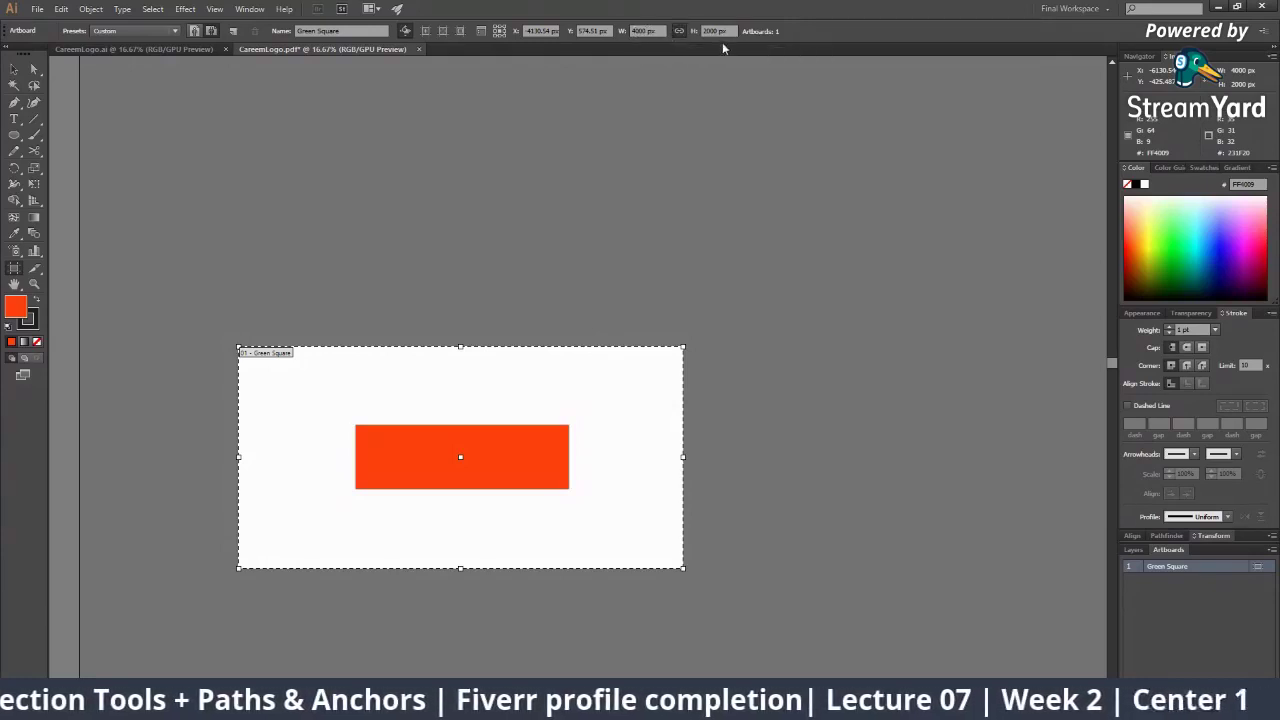
pyautogui.click(648, 31)
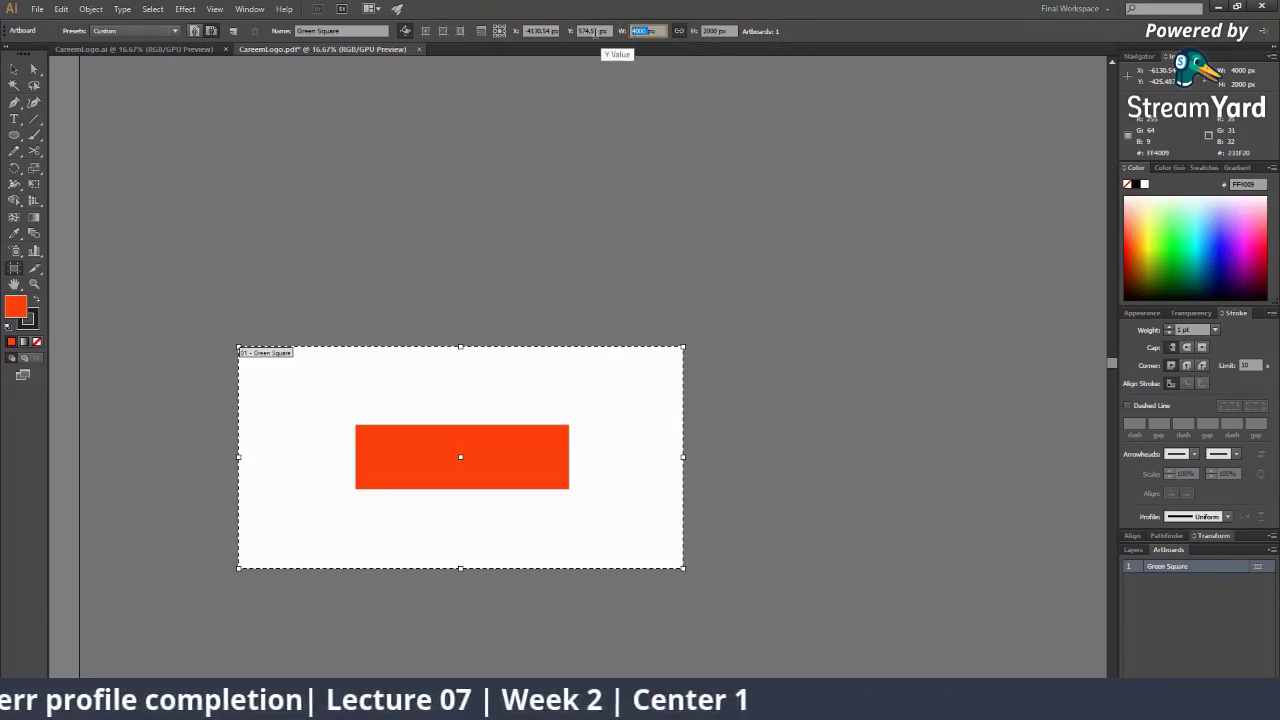
pyautogui.write('1000px')
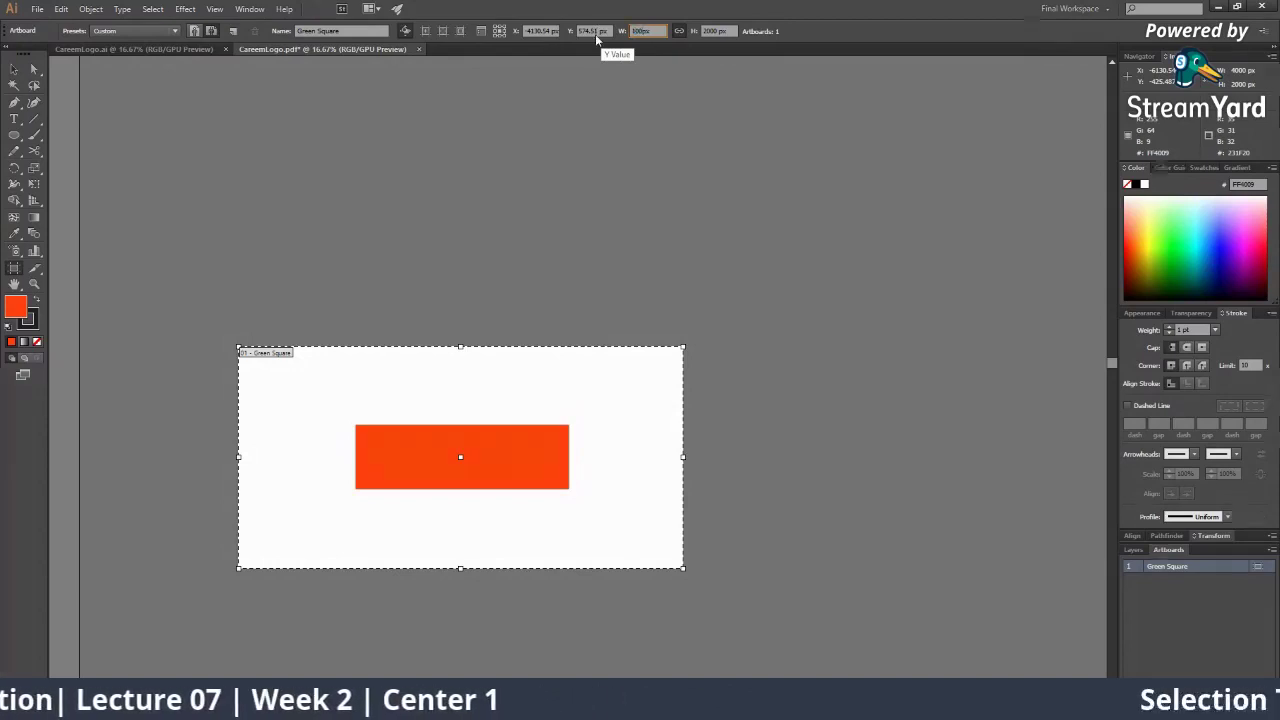
pyautogui.press('Return')
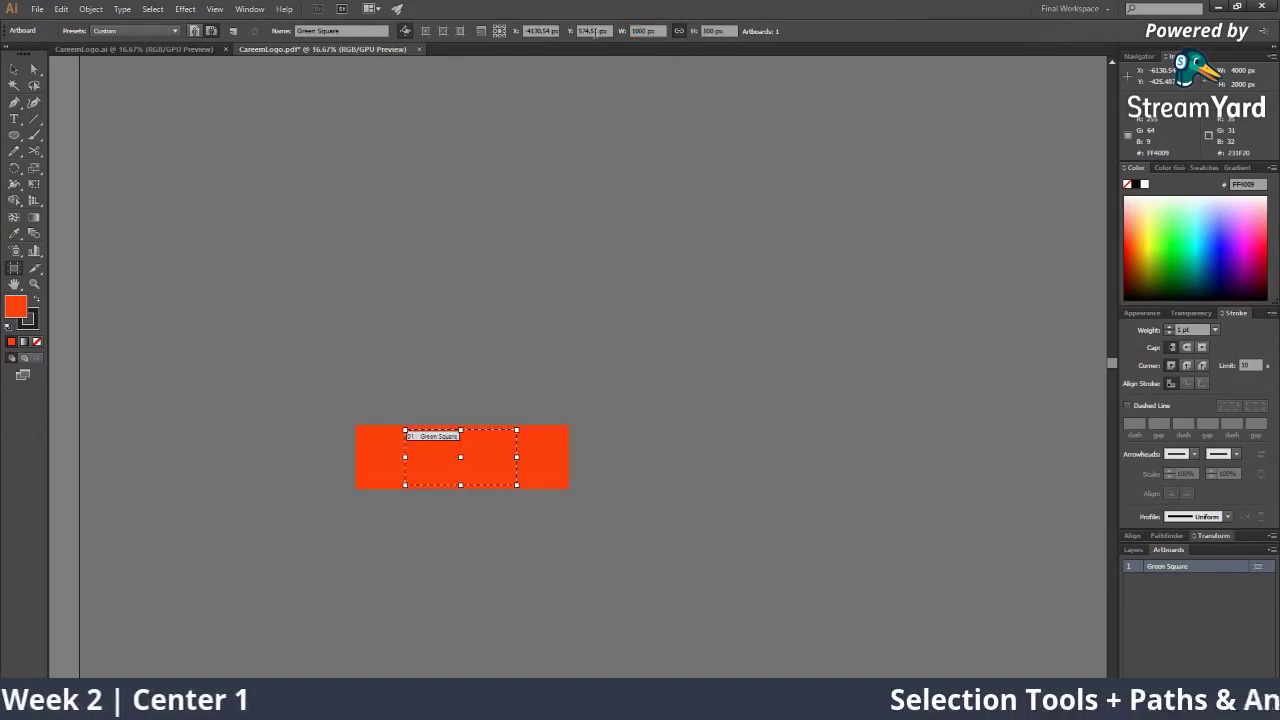
# Move the orange rectangle below the artboard
pyautogui.press('z')
pyautogui.click(505, 348)
pyautogui.click(538, 416)
pyautogui.moveTo(538, 416); pyautogui.dragTo(450, 304)
pyautogui.press('v')
pyautogui.moveTo(586, 378); pyautogui.dragTo(580, 558)
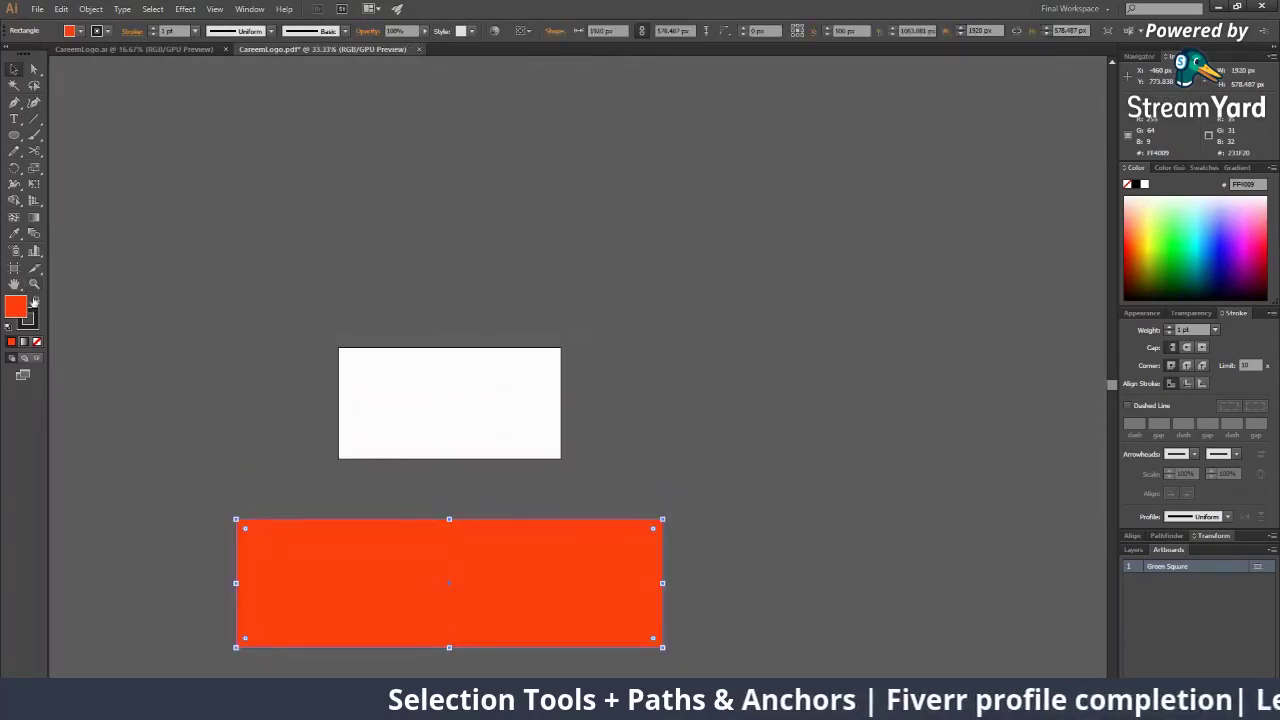
# Set the artboard height to 1000 px with proportions linked, doubling its size
pyautogui.click(14, 268)
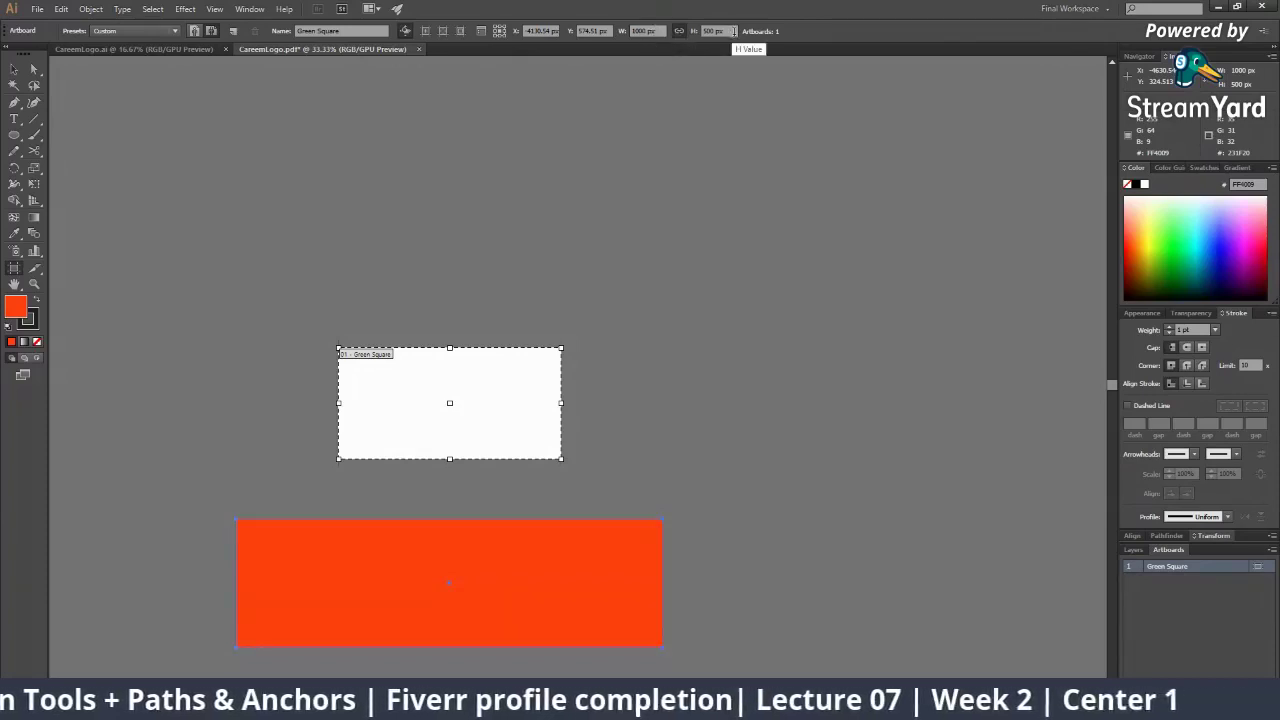
pyautogui.click(715, 30)
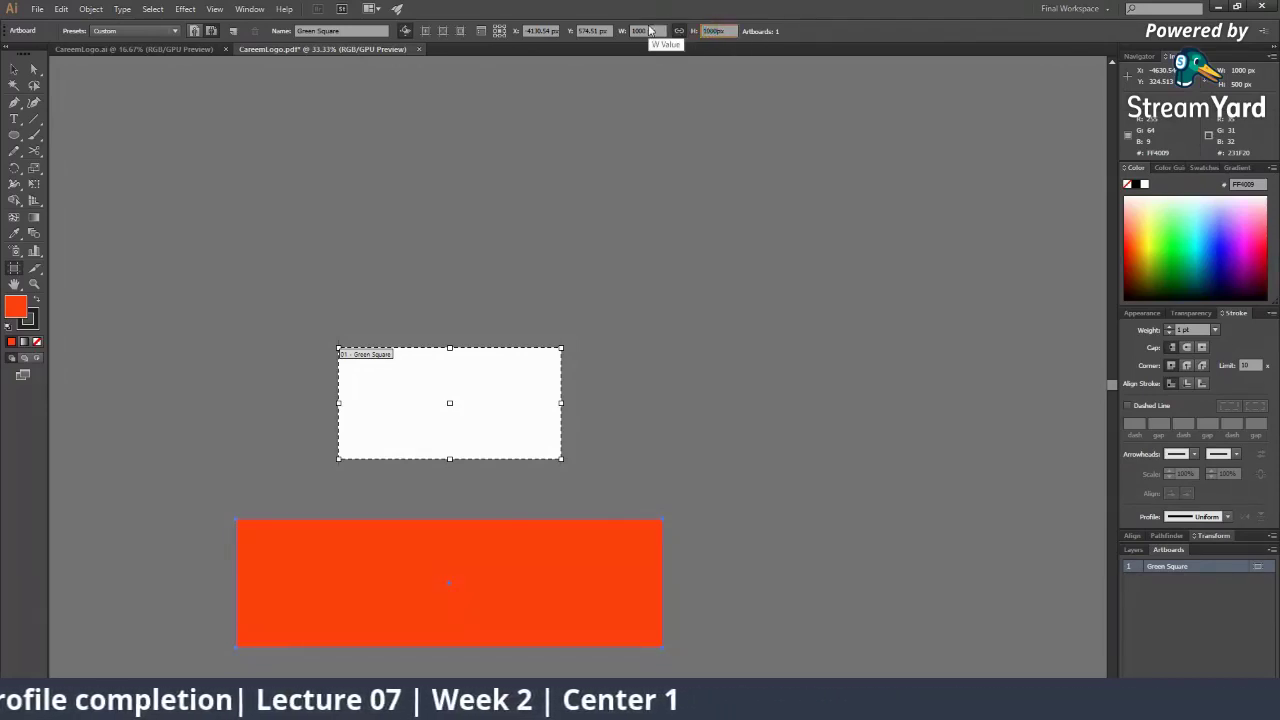
pyautogui.write('1000px')
pyautogui.press('Return')
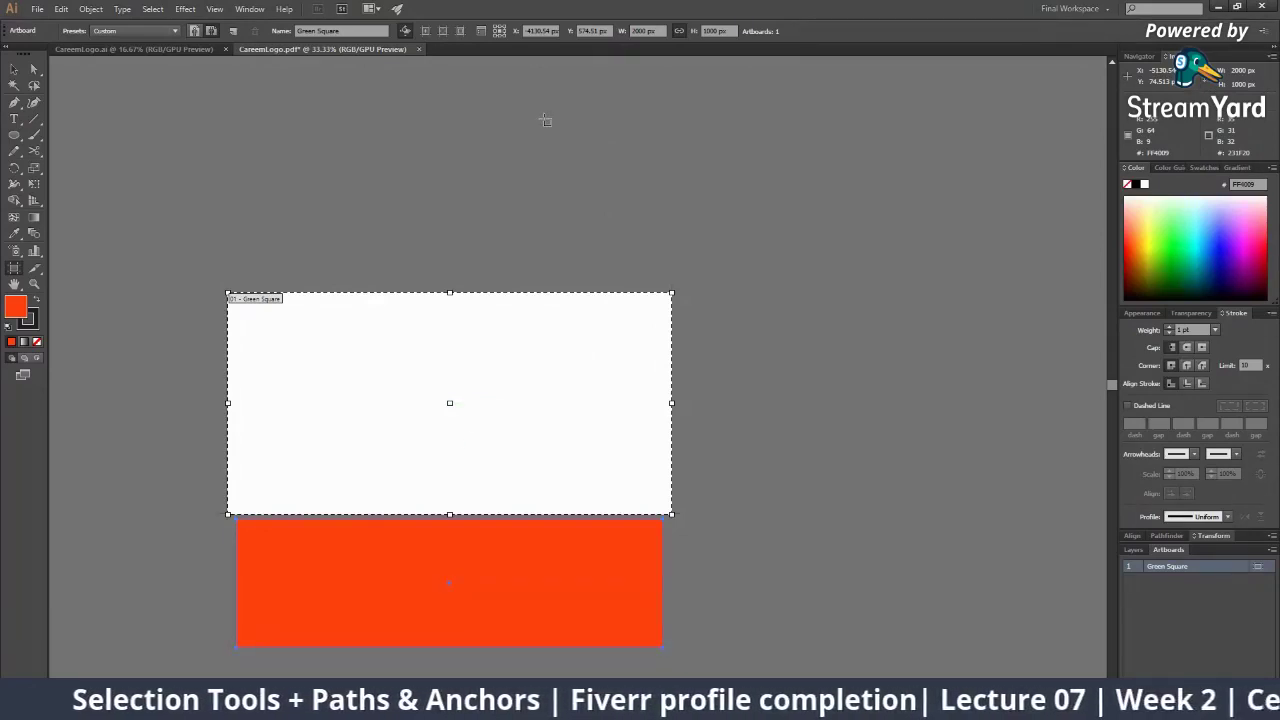
pyautogui.press('z')
pyautogui.keyDown('alt'); pyautogui.click(500, 426); pyautogui.keyUp('alt')
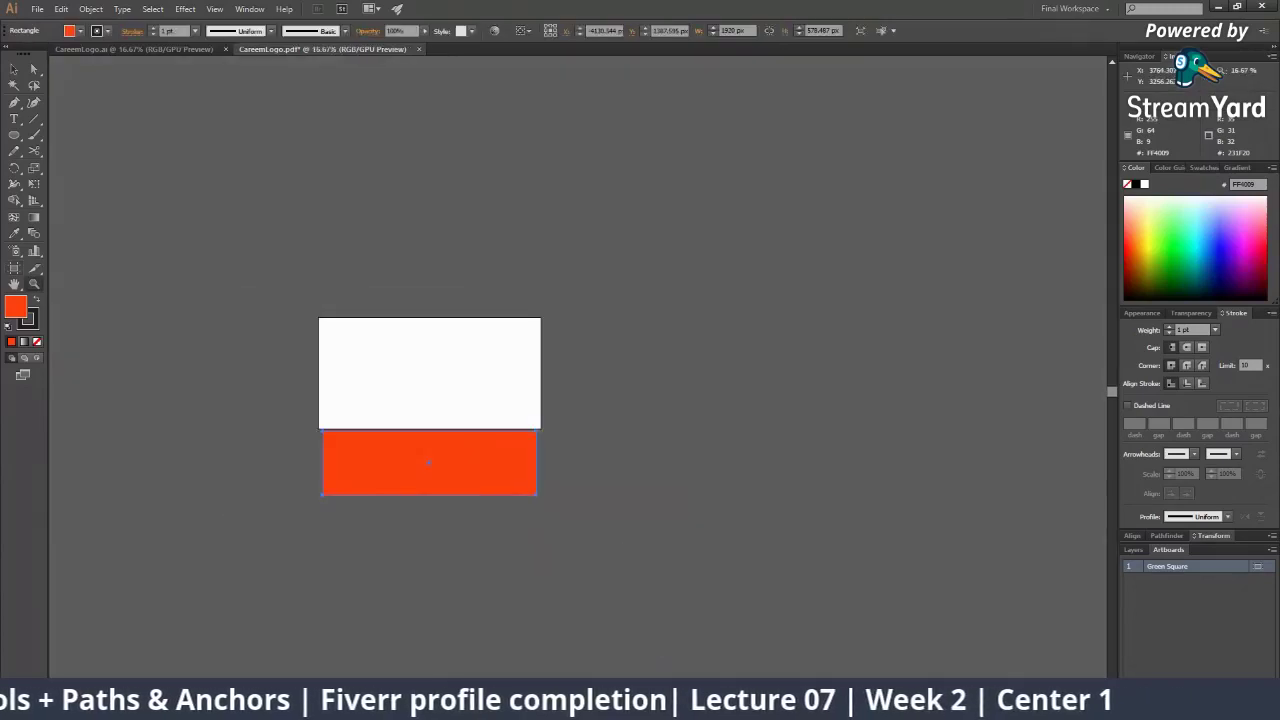
# Check the StreamYard broadcast, then zoom in on the artboard and rectangle in Illustrator
pyautogui.moveTo(946, 706)
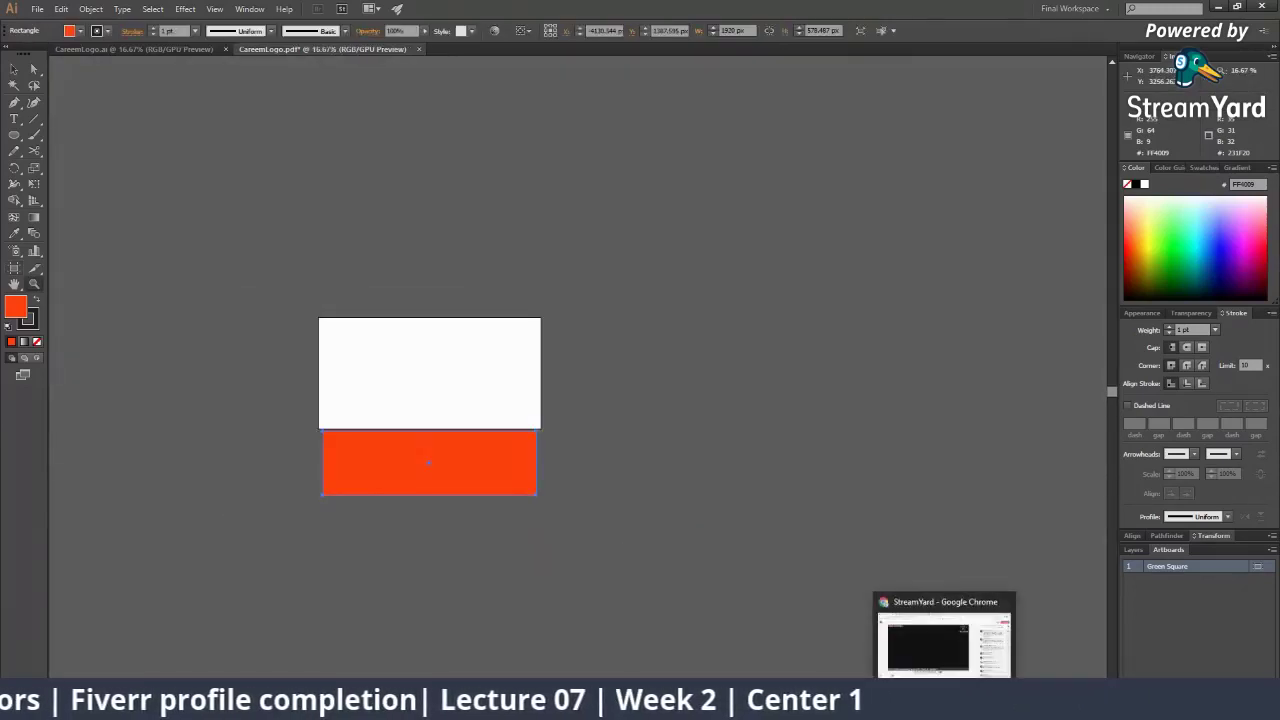
pyautogui.click(957, 650)
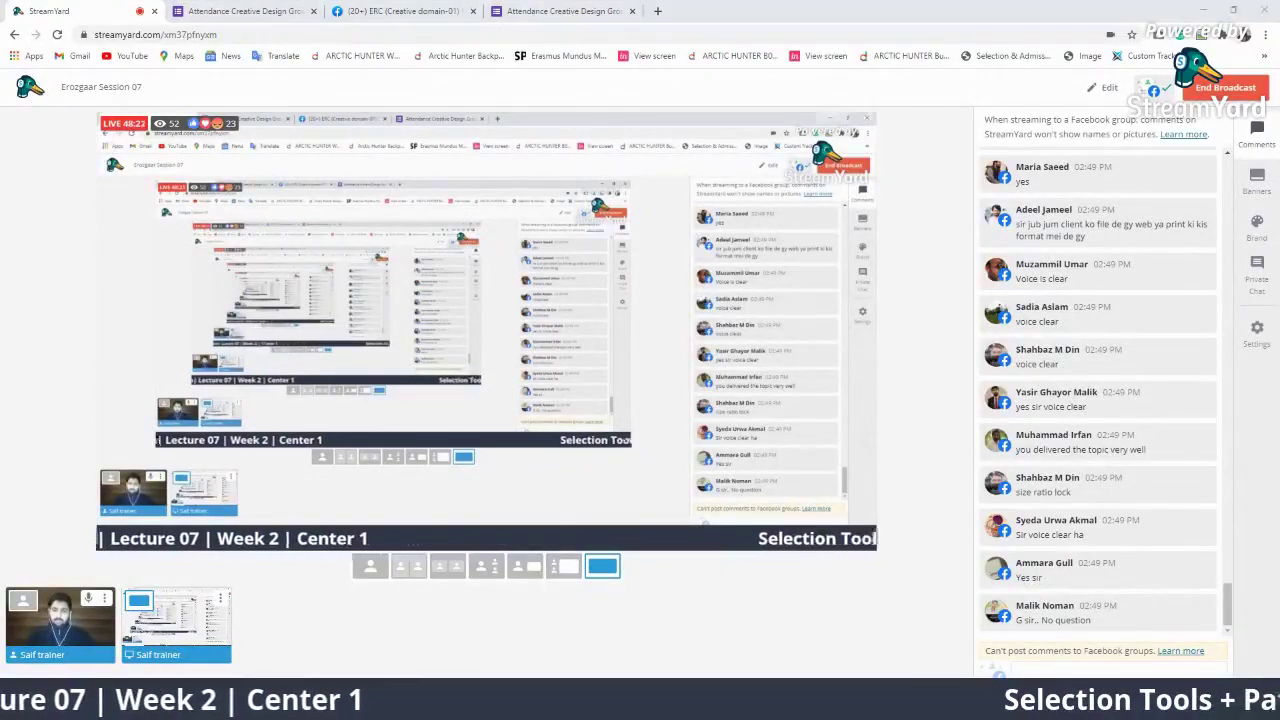
pyautogui.hotkey('alt', 'Tab')
pyautogui.click(454, 344)
pyautogui.click(642, 481)
# Move the orange rectangle back up onto the artboard
pyautogui.click(640, 483)
pyautogui.press('v')
pyautogui.moveTo(479, 427); pyautogui.dragTo(494, 192)
pyautogui.moveTo(505, 241); pyautogui.dragTo(591, 423)
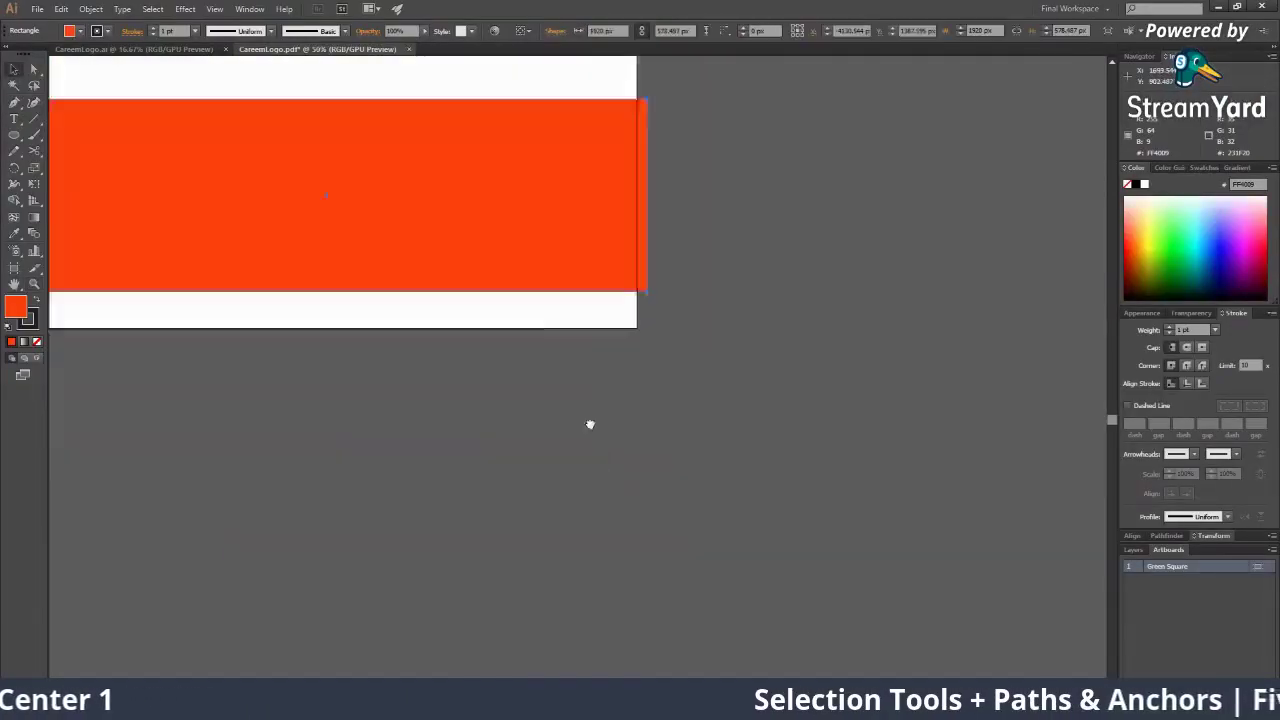
pyautogui.press('z')
pyautogui.keyDown('alt'); pyautogui.click(638, 481); pyautogui.keyUp('alt')
pyautogui.moveTo(412, 276); pyautogui.dragTo(494, 332)
pyautogui.press('v')
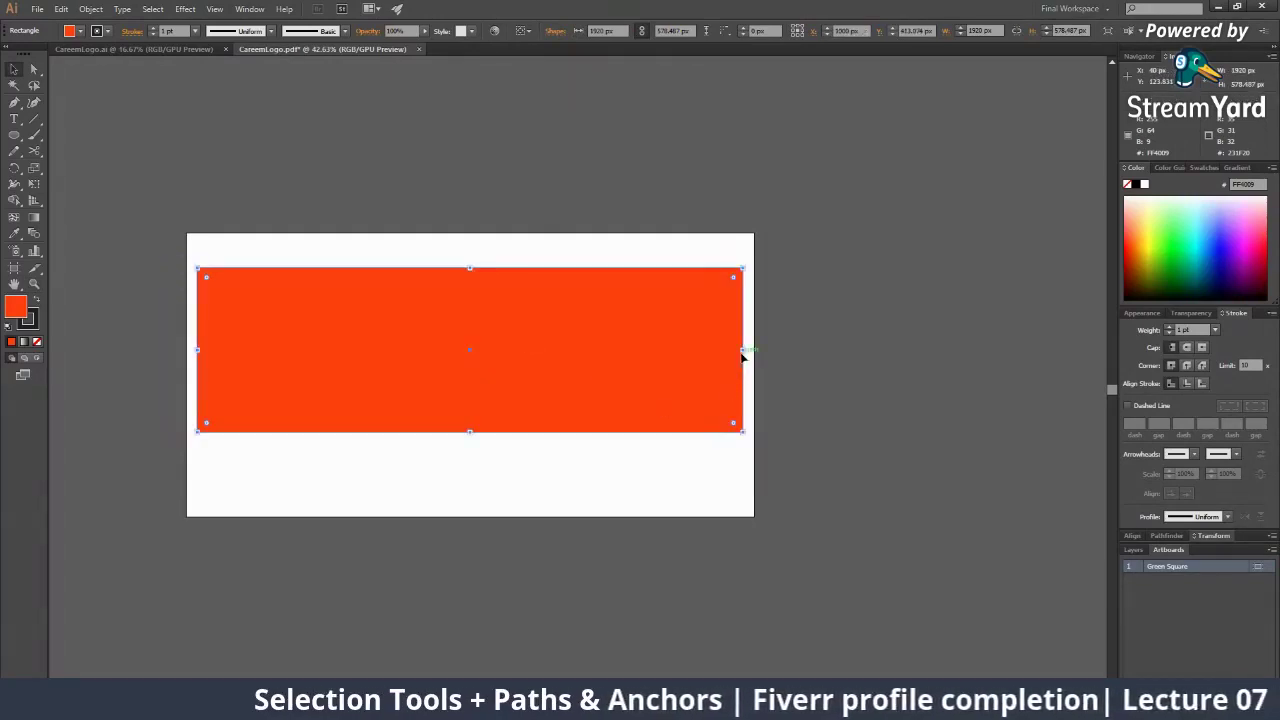
# Narrow the rectangle to about 1300 px wide, centre it, and reselect it
pyautogui.moveTo(743, 350); pyautogui.dragTo(567, 350)
pyautogui.moveTo(488, 346); pyautogui.dragTo(558, 347)
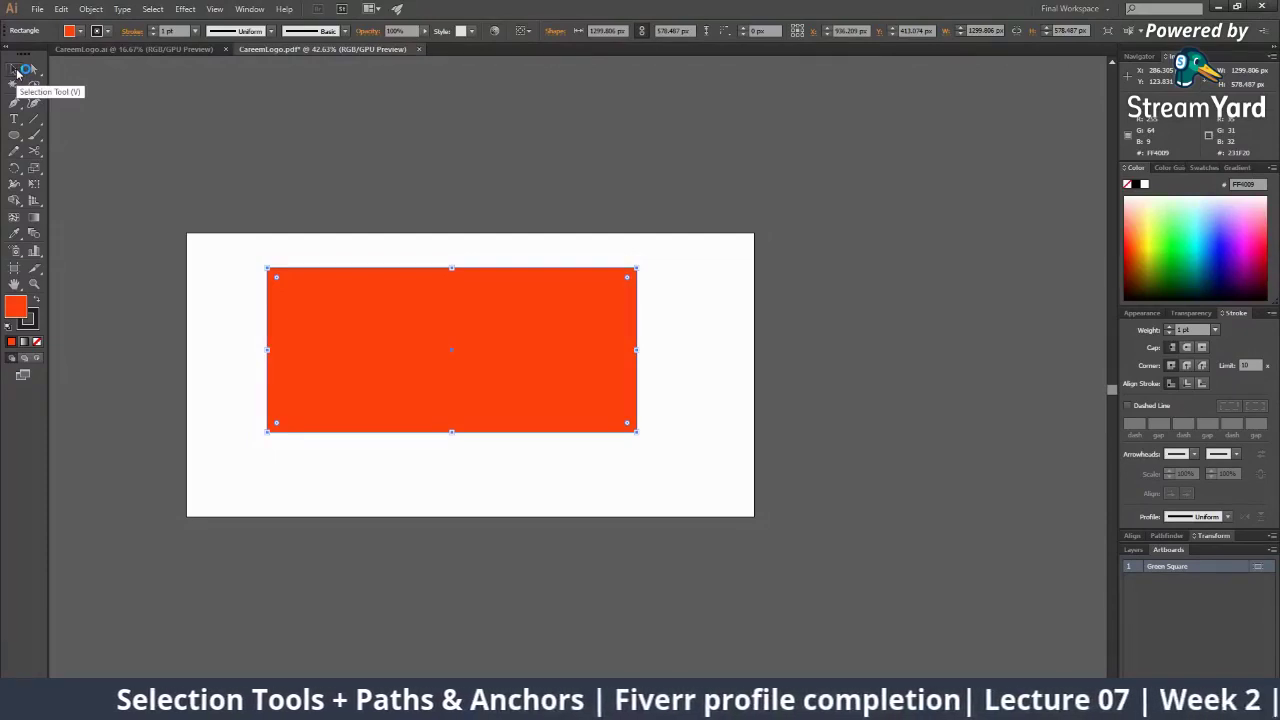
pyautogui.click(16, 71)
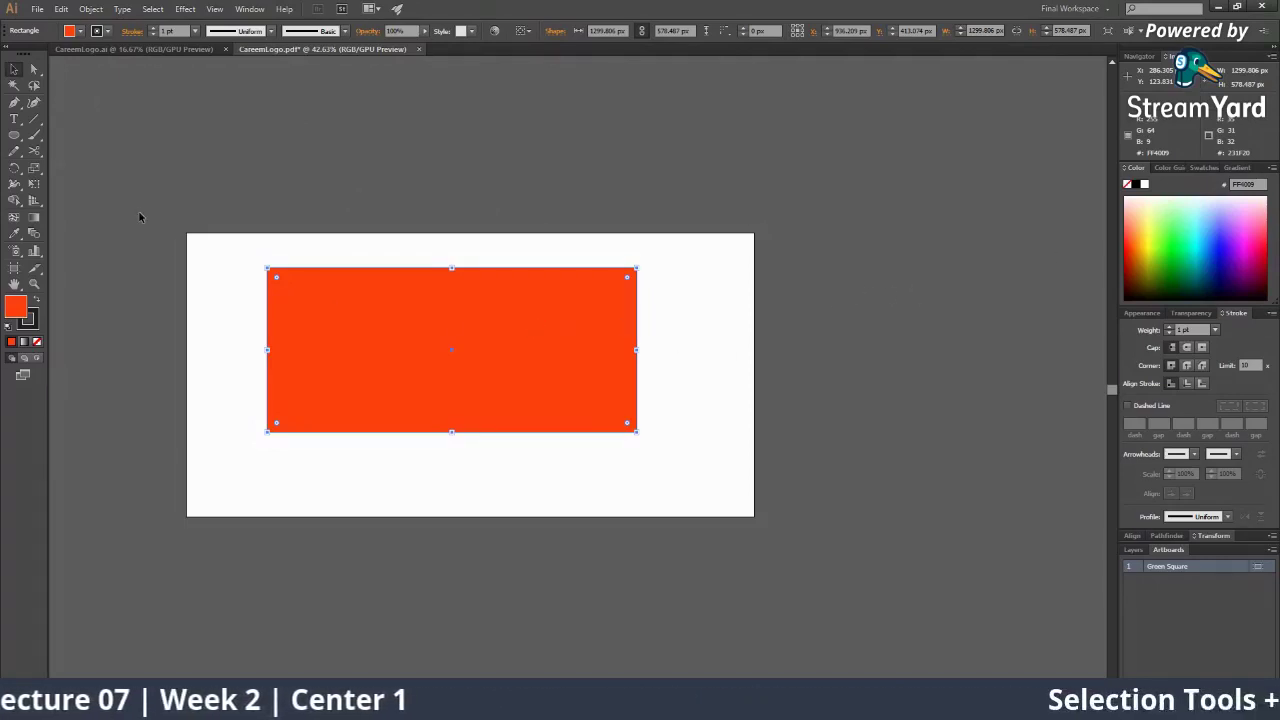
pyautogui.click(371, 190)
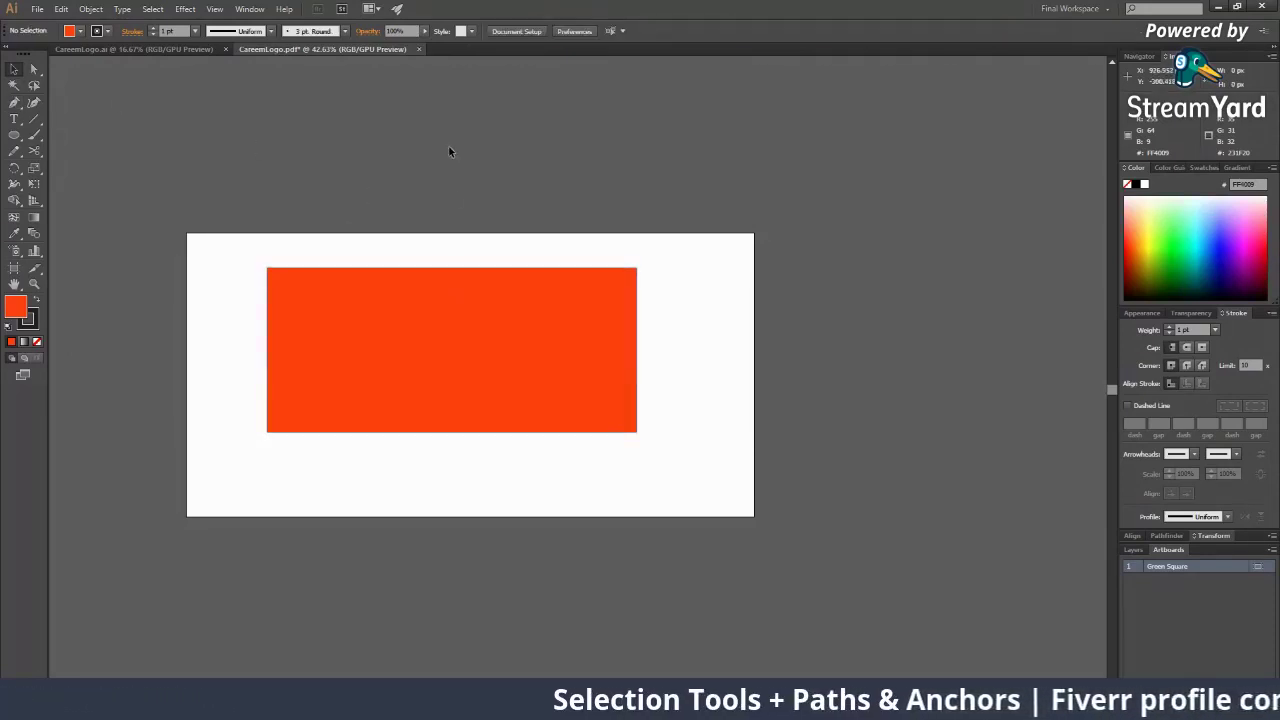
pyautogui.click(490, 272)
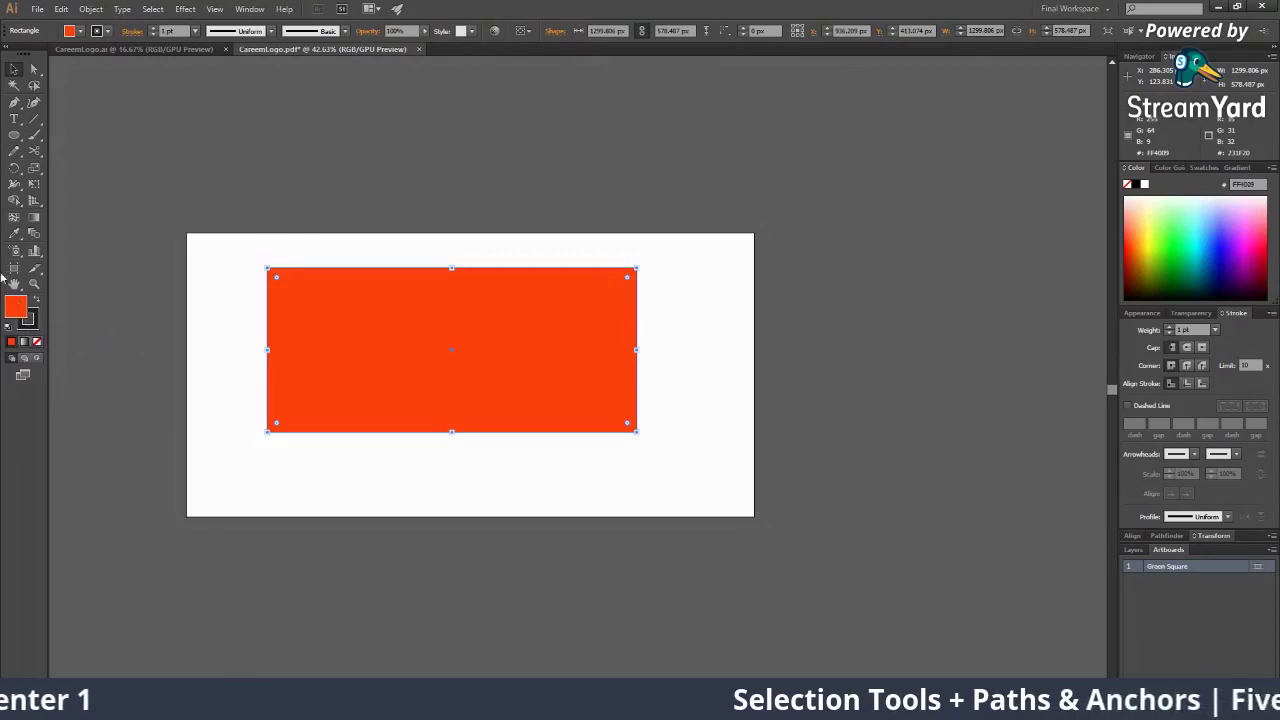
# Zoom in on the orange rectangle, then back out to the whole artboard
pyautogui.click(712, 470)
pyautogui.press('z')
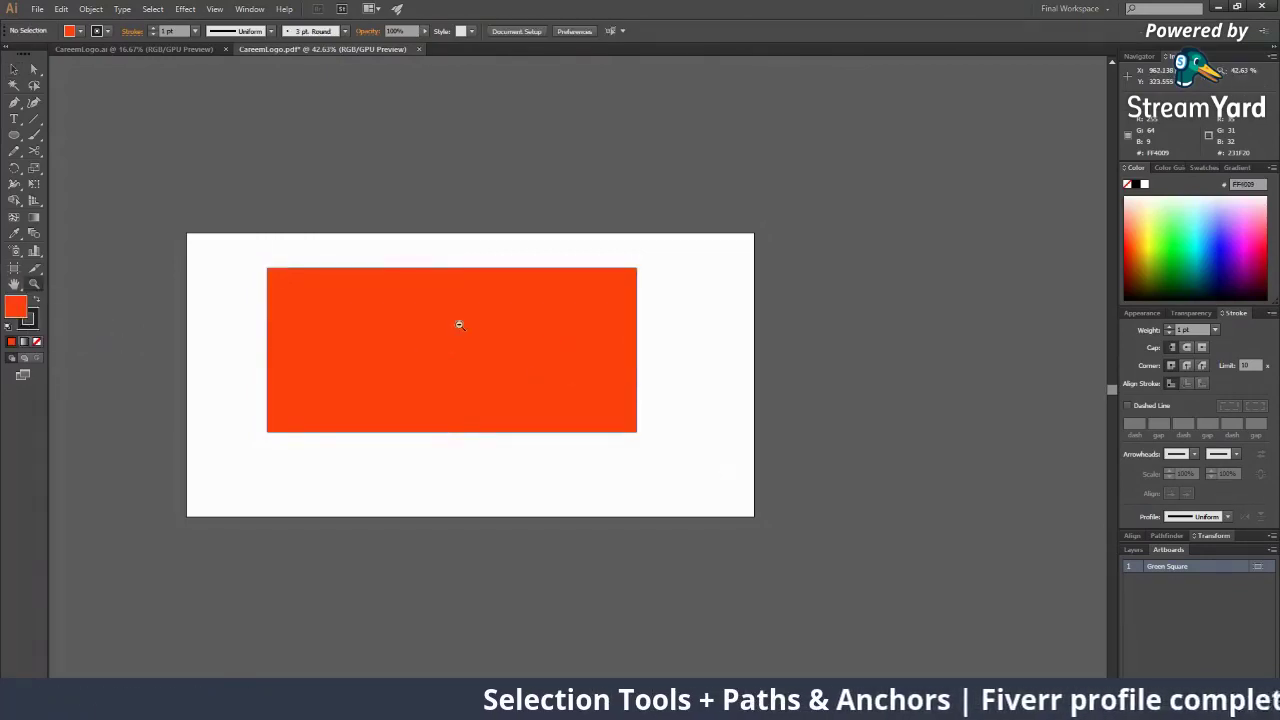
pyautogui.click(434, 335)
pyautogui.click(434, 336)
pyautogui.click(434, 335)
pyautogui.click(826, 455)
pyautogui.click(826, 455)
pyautogui.keyDown('alt'); pyautogui.click(360, 393); pyautogui.keyUp('alt')
pyautogui.click(427, 350)
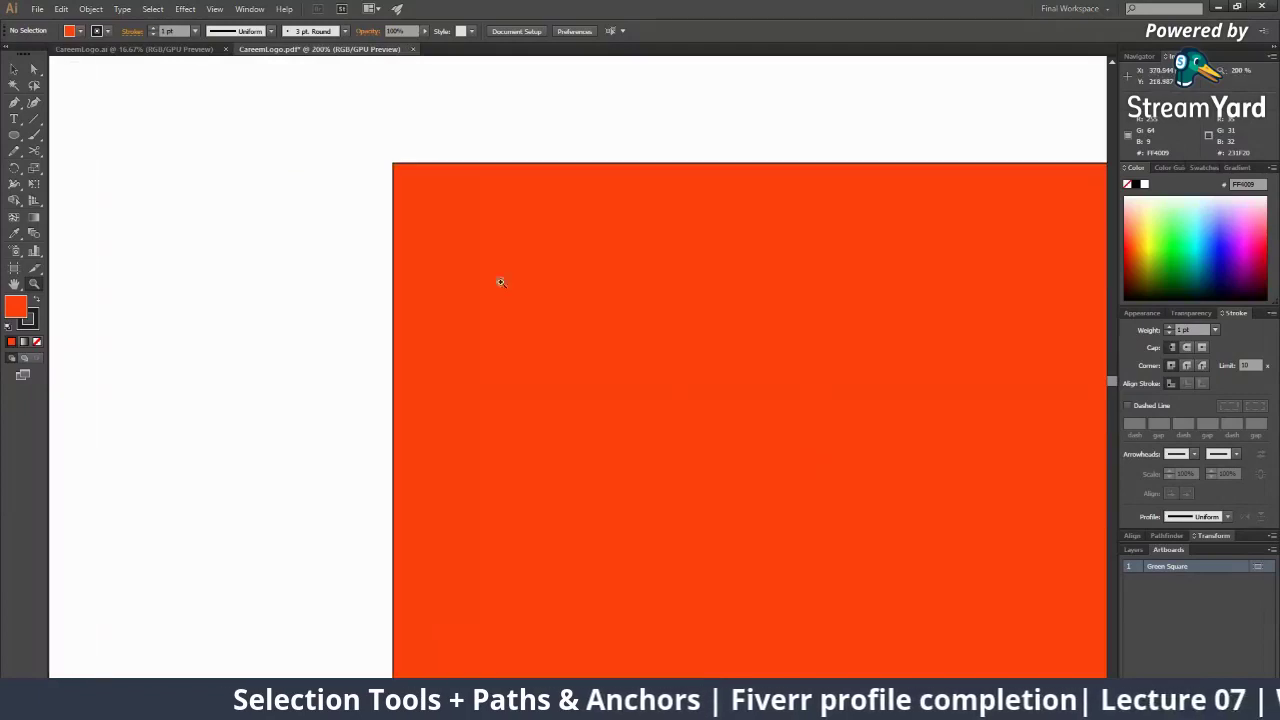
pyautogui.keyDown('alt'); pyautogui.click(657, 442); pyautogui.keyUp('alt')
pyautogui.keyDown('alt'); pyautogui.click(657, 442); pyautogui.keyUp('alt')
pyautogui.keyDown('alt'); pyautogui.click(657, 442); pyautogui.keyUp('alt')
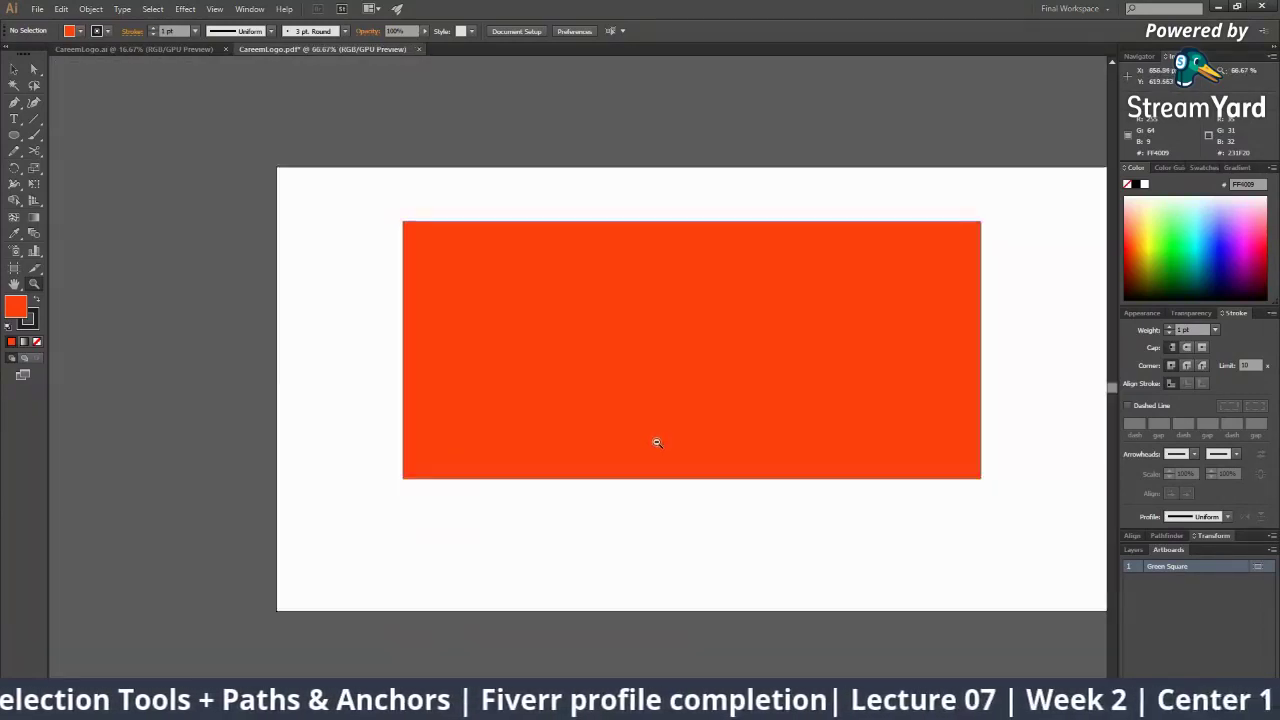
pyautogui.keyDown('alt'); pyautogui.click(656, 443); pyautogui.keyUp('alt')
pyautogui.moveTo(636, 437); pyautogui.dragTo(582, 449)
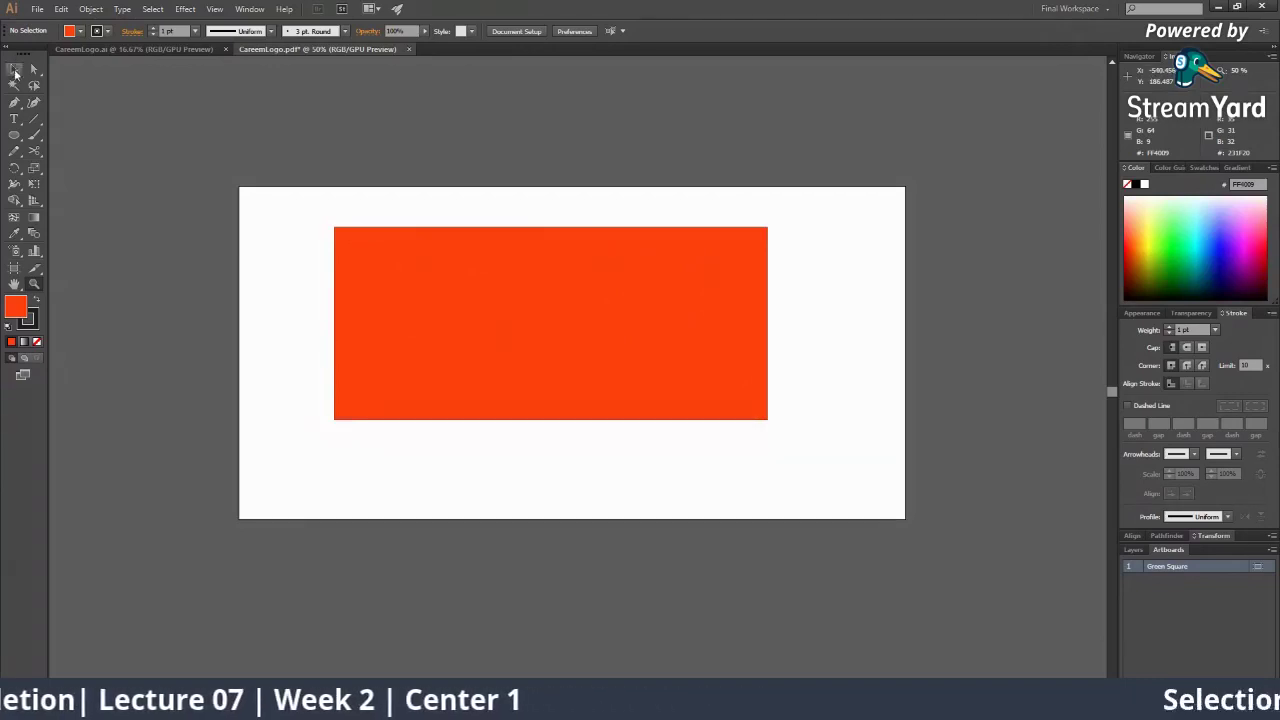
# Select the rectangle and magnify its top-left corner to an extreme close-up
pyautogui.click(14, 70)
pyautogui.click(599, 324)
pyautogui.press('z')
pyautogui.click(498, 259)
pyautogui.click(493, 284)
pyautogui.click(514, 455)
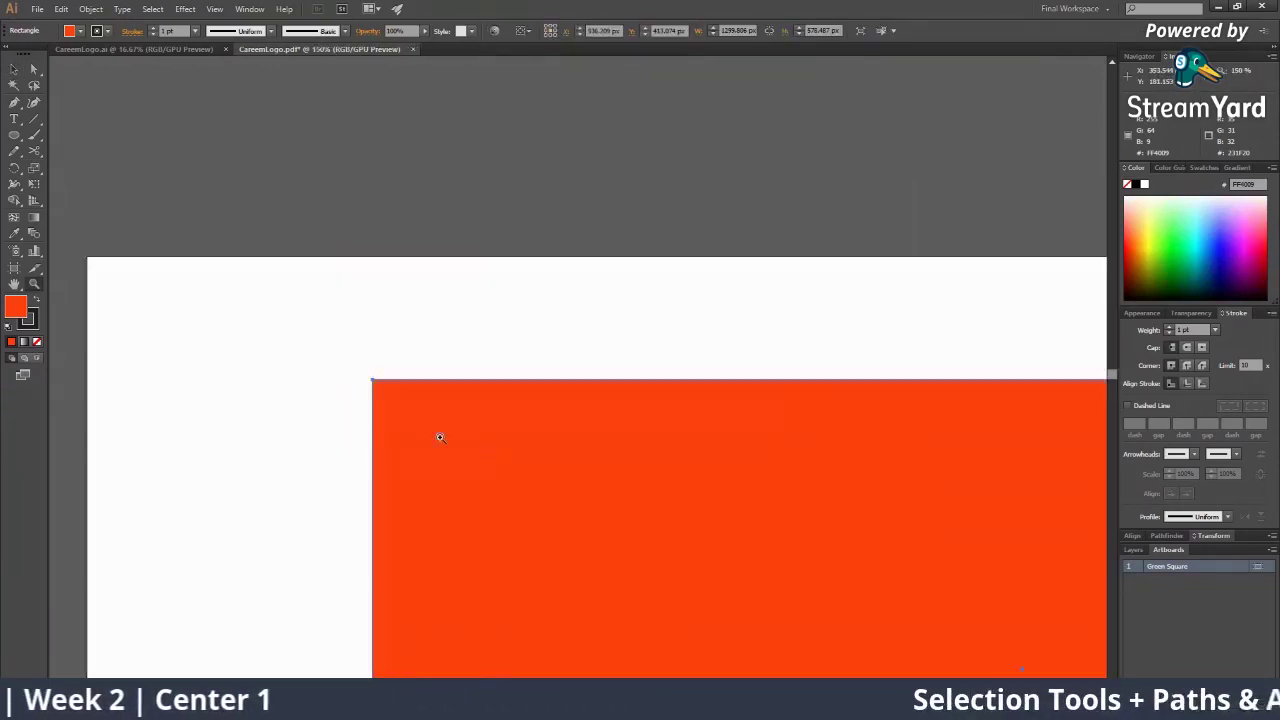
pyautogui.click(439, 434)
pyautogui.click(510, 351)
pyautogui.click(510, 351)
pyautogui.click(619, 350)
pyautogui.click(618, 348)
pyautogui.click(597, 374)
pyautogui.click(597, 374)
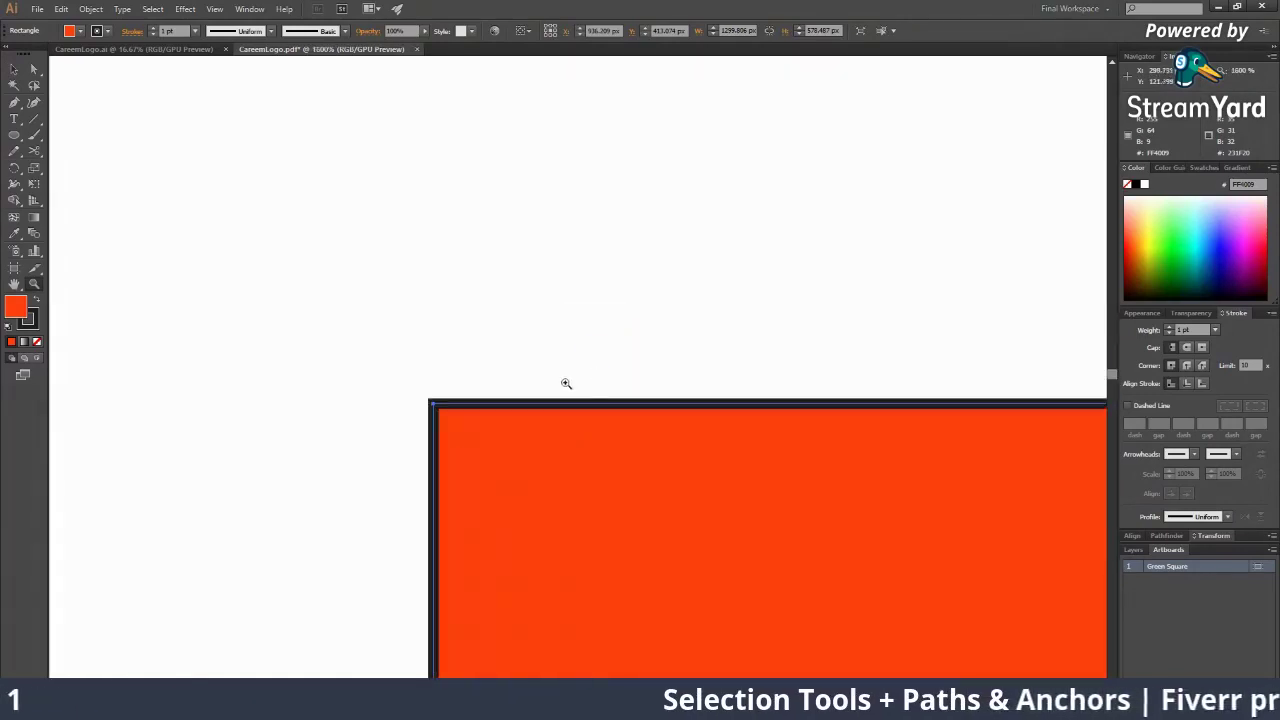
pyautogui.click(565, 384)
pyautogui.click(560, 386)
pyautogui.moveTo(560, 386); pyautogui.dragTo(712, 398)
pyautogui.click(437, 411)
pyautogui.click(660, 378)
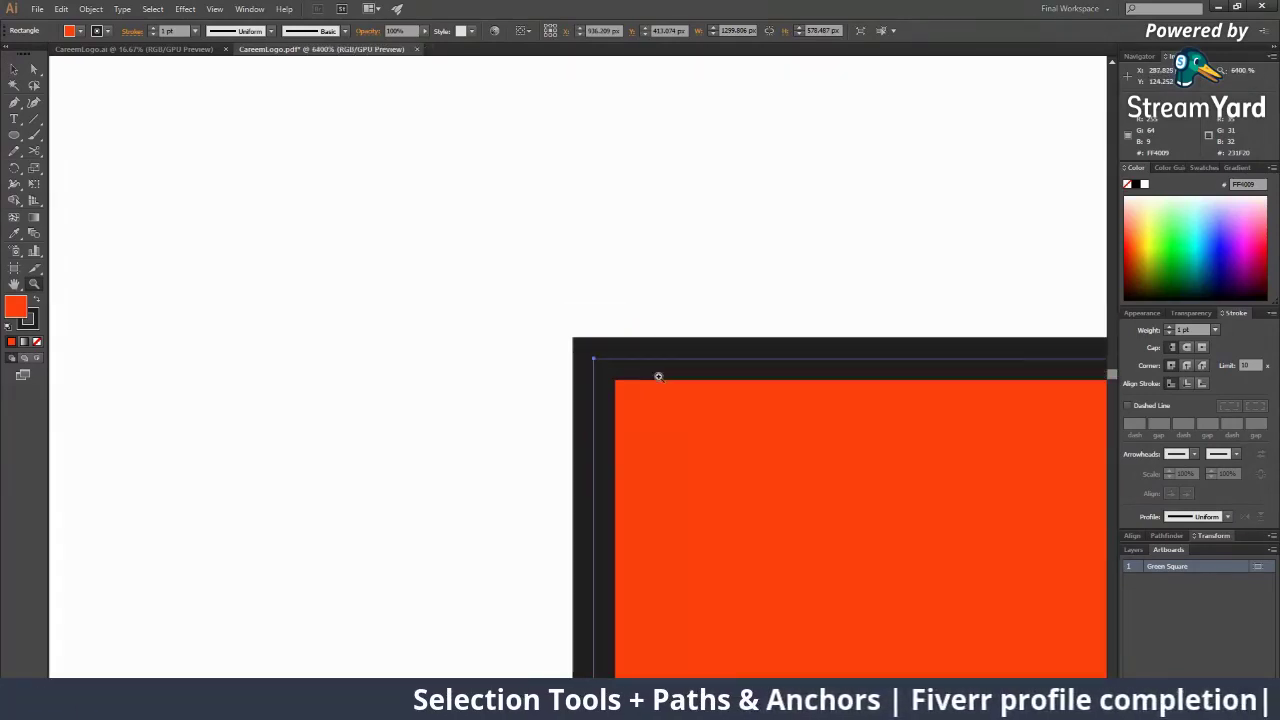
pyautogui.click(659, 376)
pyautogui.moveTo(620, 488); pyautogui.dragTo(234, 187)
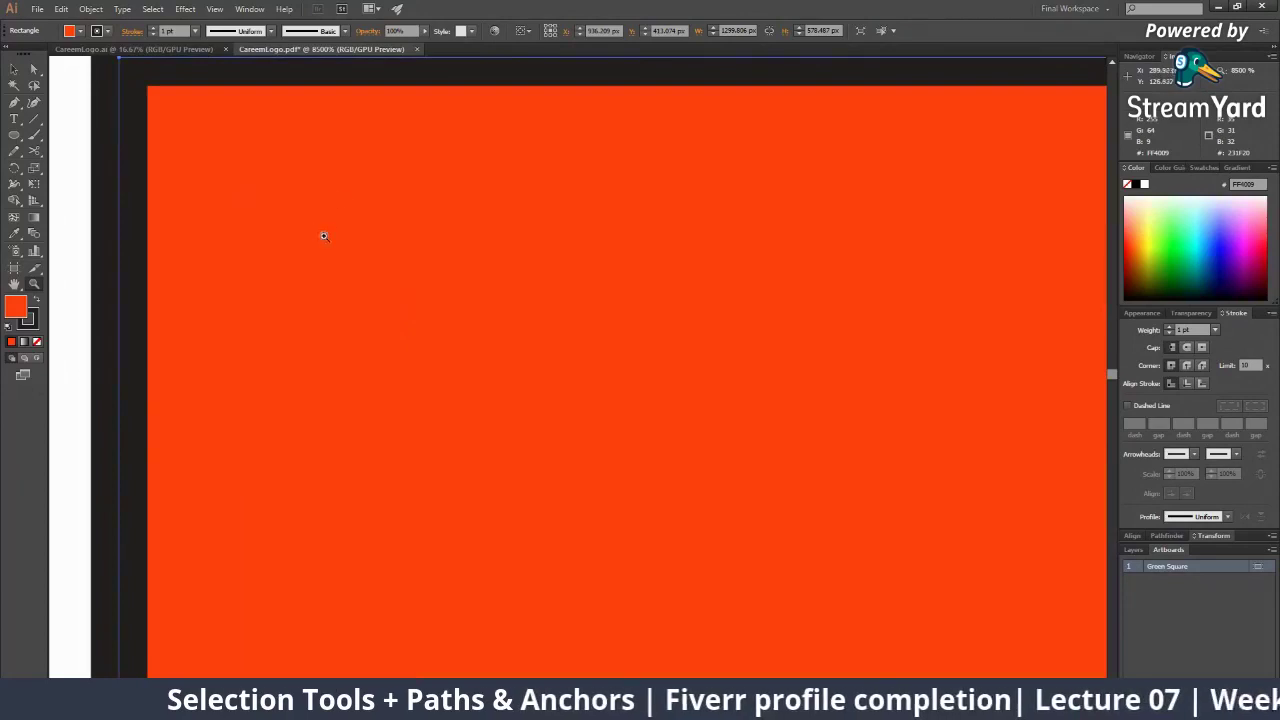
# Zoom back out to 150% and pan the rectangle's top-left corner into view
pyautogui.keyDown('alt'); pyautogui.click(610, 368); pyautogui.keyUp('alt')
pyautogui.keyDown('alt'); pyautogui.click(610, 369); pyautogui.keyUp('alt')
pyautogui.keyDown('alt'); pyautogui.click(609, 369); pyautogui.keyUp('alt')
pyautogui.keyDown('alt'); pyautogui.click(609, 372); pyautogui.keyUp('alt')
pyautogui.keyDown('alt'); pyautogui.click(609, 374); pyautogui.keyUp('alt')
pyautogui.keyDown('alt'); pyautogui.click(608, 377); pyautogui.keyUp('alt')
pyautogui.keyDown('alt'); pyautogui.click(608, 382); pyautogui.keyUp('alt')
pyautogui.keyDown('alt'); pyautogui.click(607, 385); pyautogui.keyUp('alt')
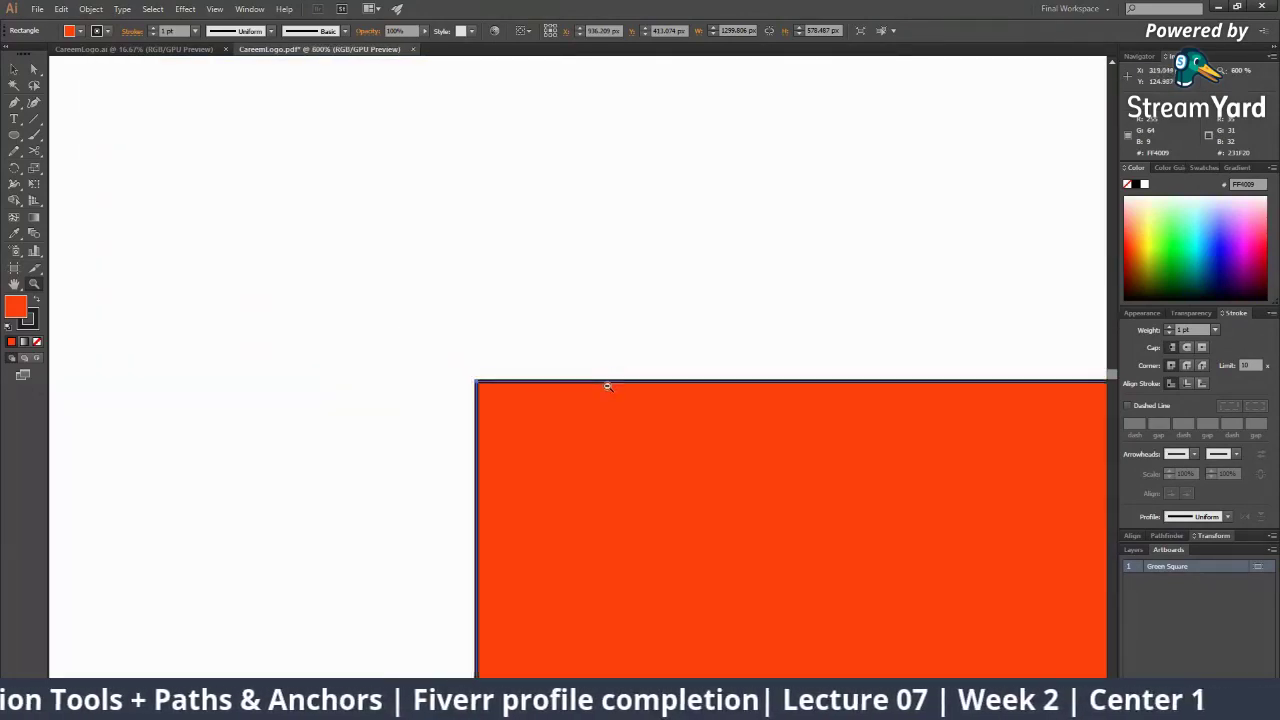
pyautogui.keyDown('alt'); pyautogui.click(608, 386); pyautogui.keyUp('alt')
pyautogui.keyDown('alt'); pyautogui.click(607, 387); pyautogui.keyUp('alt')
pyautogui.keyDown('alt'); pyautogui.click(606, 388); pyautogui.keyUp('alt')
pyautogui.keyDown('alt'); pyautogui.click(605, 390); pyautogui.keyUp('alt')
pyautogui.moveTo(561, 457)
pyautogui.mouseDown()
pyautogui.moveTo(351, 320)
pyautogui.moveTo(329, 290)
pyautogui.mouseUp()
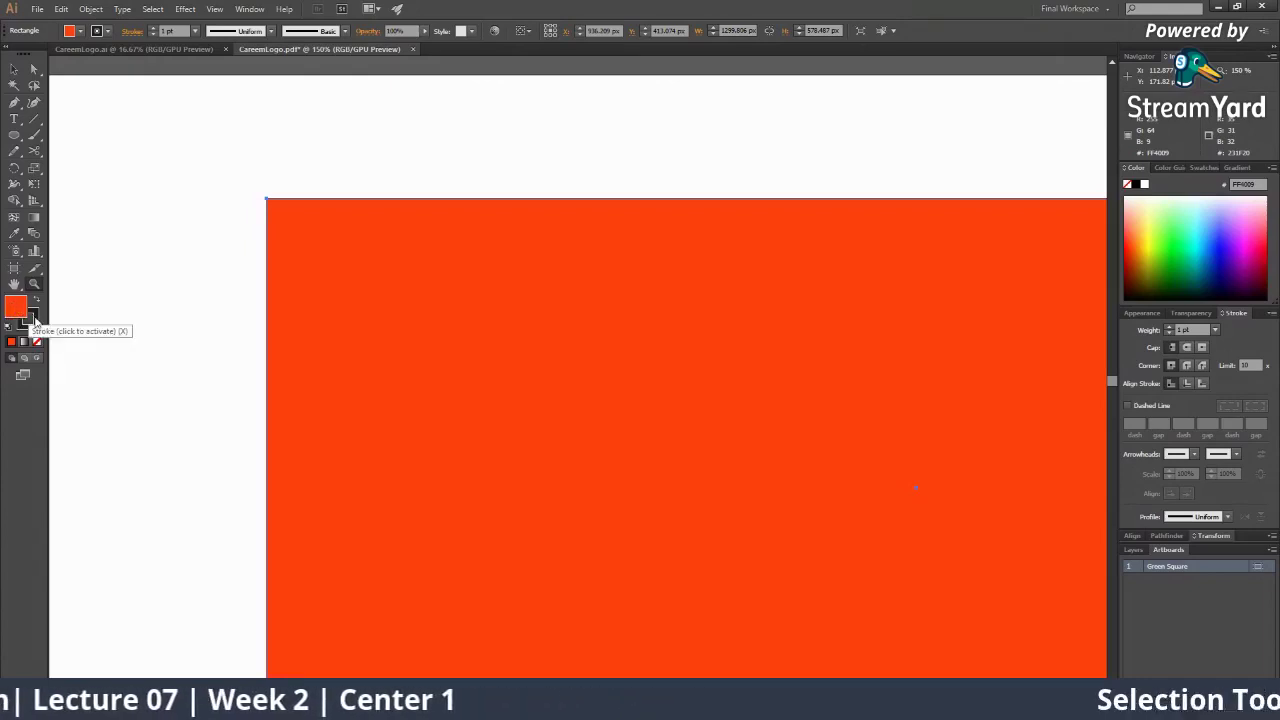
# Swap the rectangle's fill and stroke colours back and forth, then reselect the rectangle
pyautogui.click(28, 317)
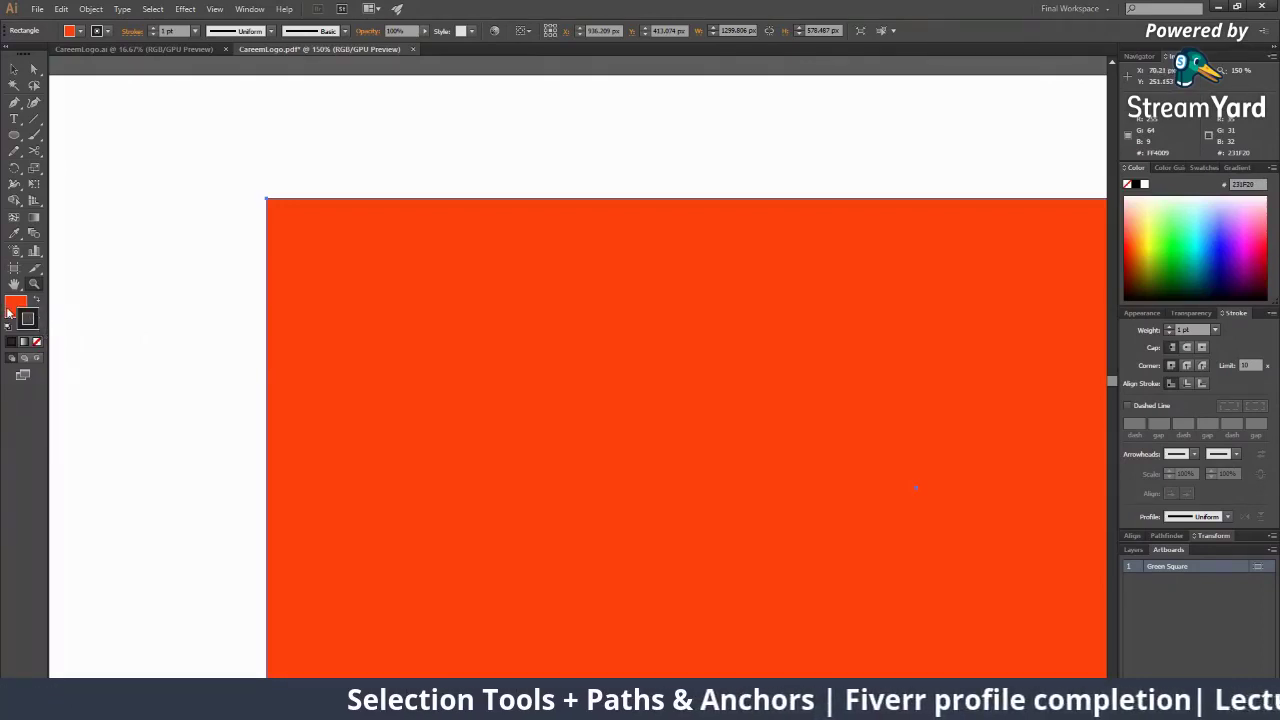
pyautogui.keyDown('alt'); pyautogui.click(576, 308); pyautogui.keyUp('alt')
pyautogui.keyDown('alt'); pyautogui.click(576, 308); pyautogui.keyUp('alt')
pyautogui.keyDown('alt'); pyautogui.click(576, 308); pyautogui.keyUp('alt')
pyautogui.moveTo(541, 374); pyautogui.dragTo(382, 361)
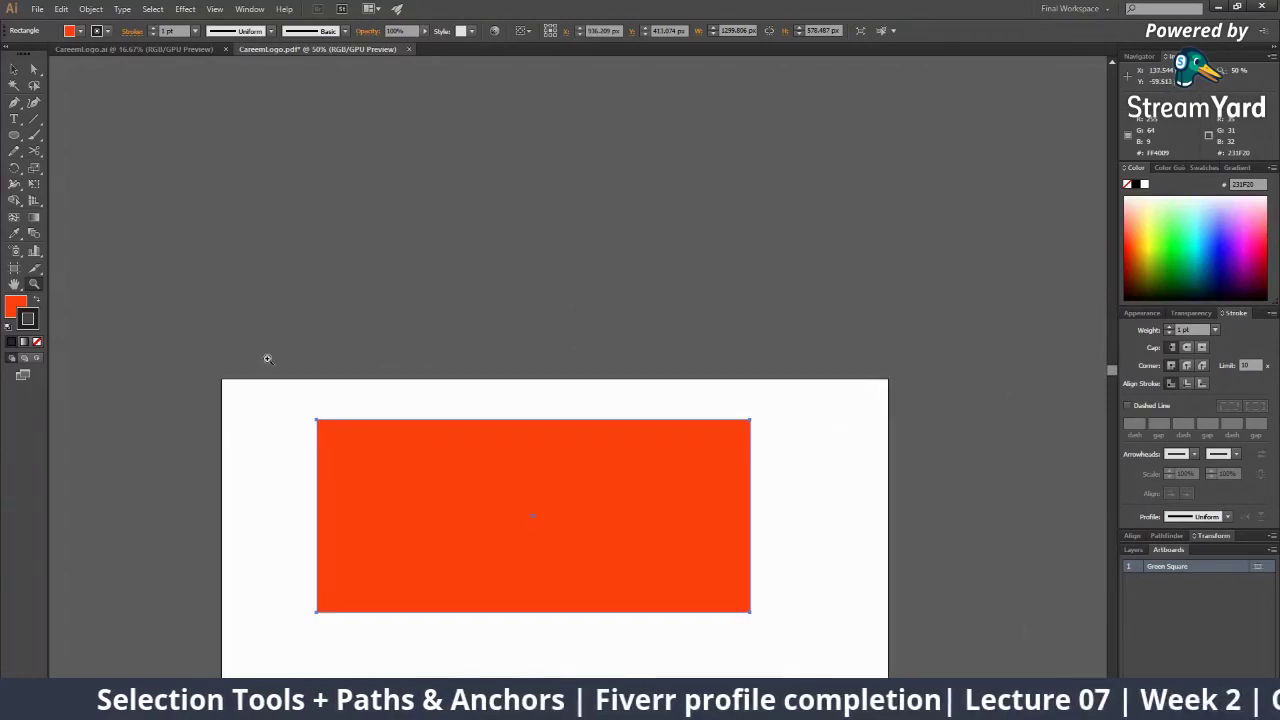
pyautogui.click(38, 300)
pyautogui.click(38, 300)
pyautogui.click(38, 300)
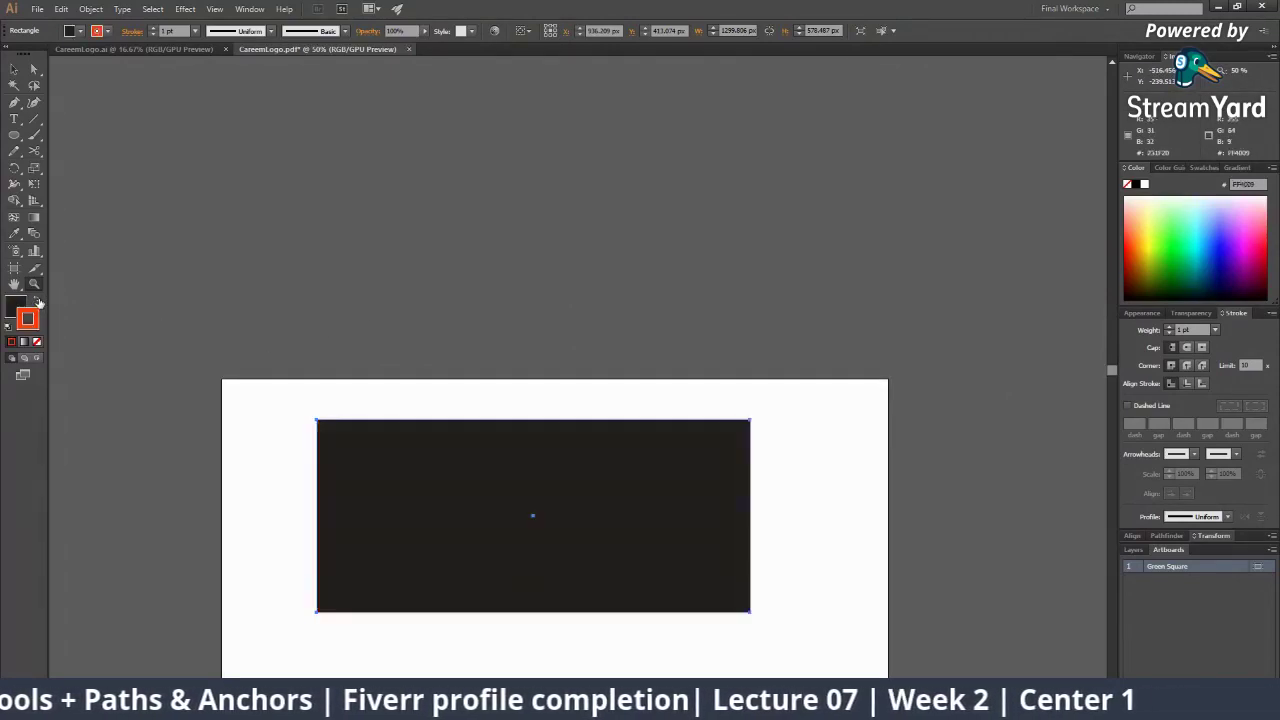
pyautogui.click(38, 300)
pyautogui.click(38, 300)
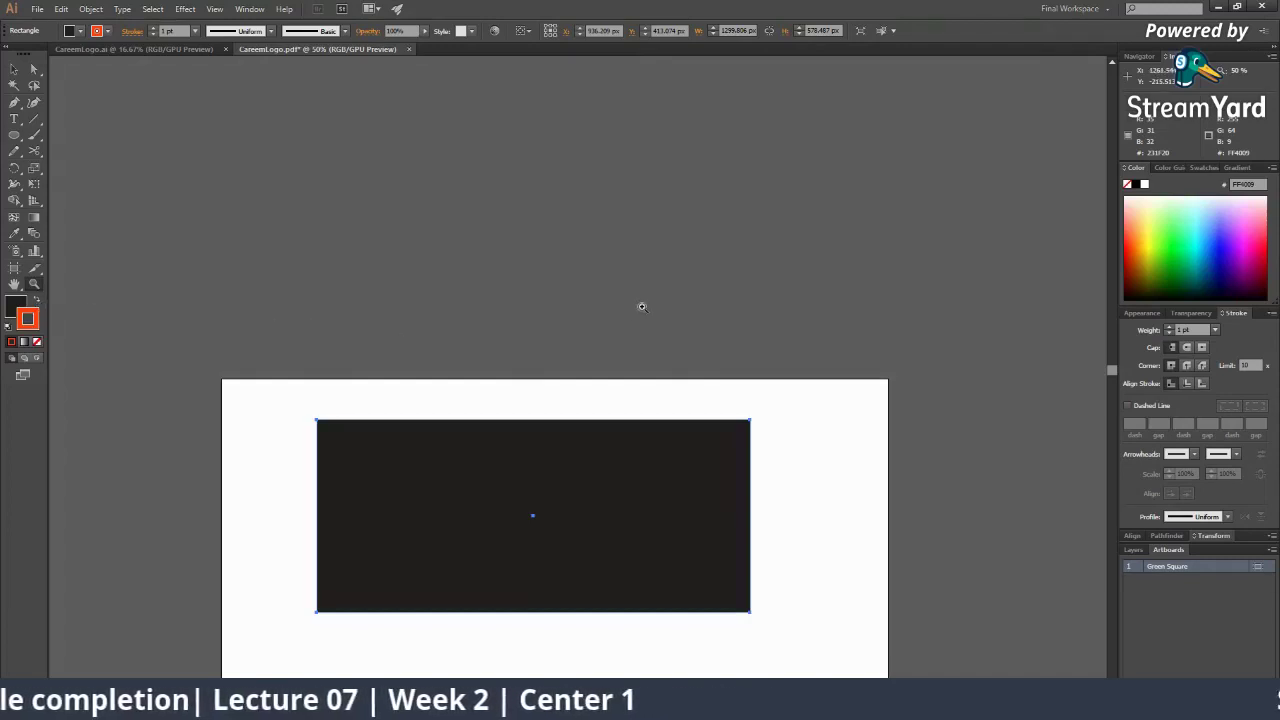
pyautogui.hotkey('shift', 'x')
pyautogui.hotkey('shift', 'x')
pyautogui.hotkey('shift', 'x')
pyautogui.hotkey('shift', 'x')
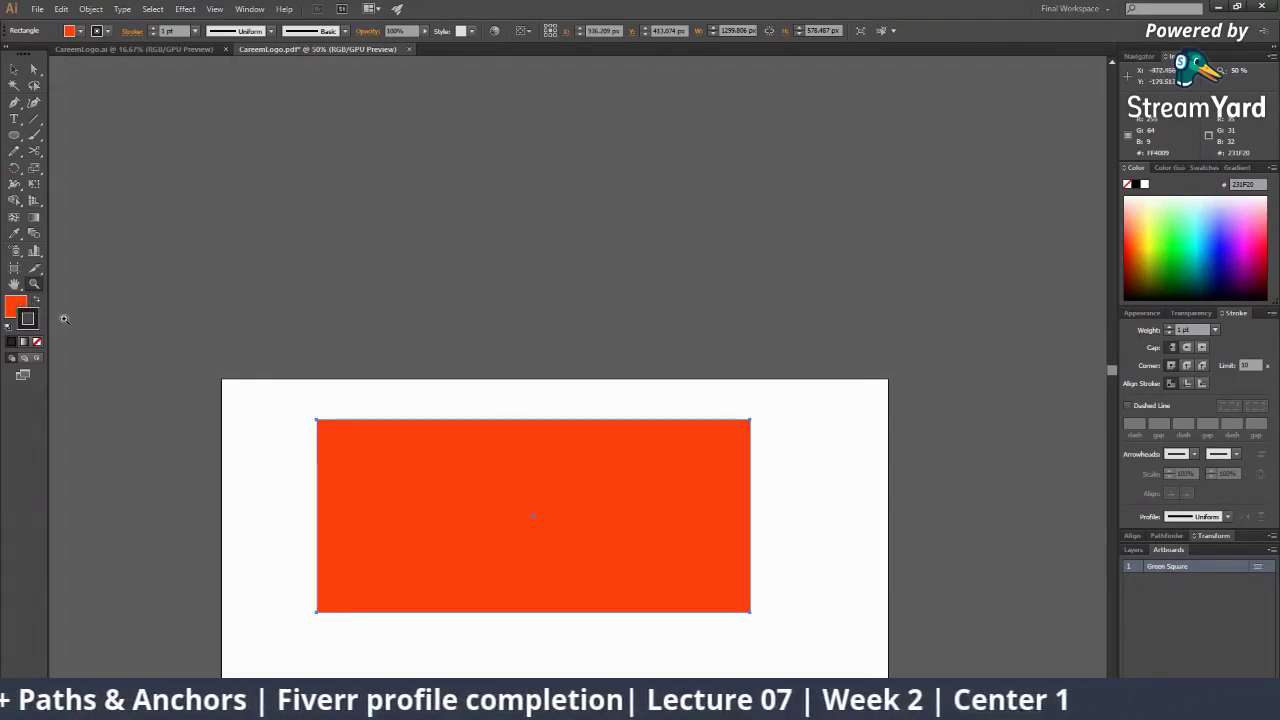
pyautogui.click(22, 300)
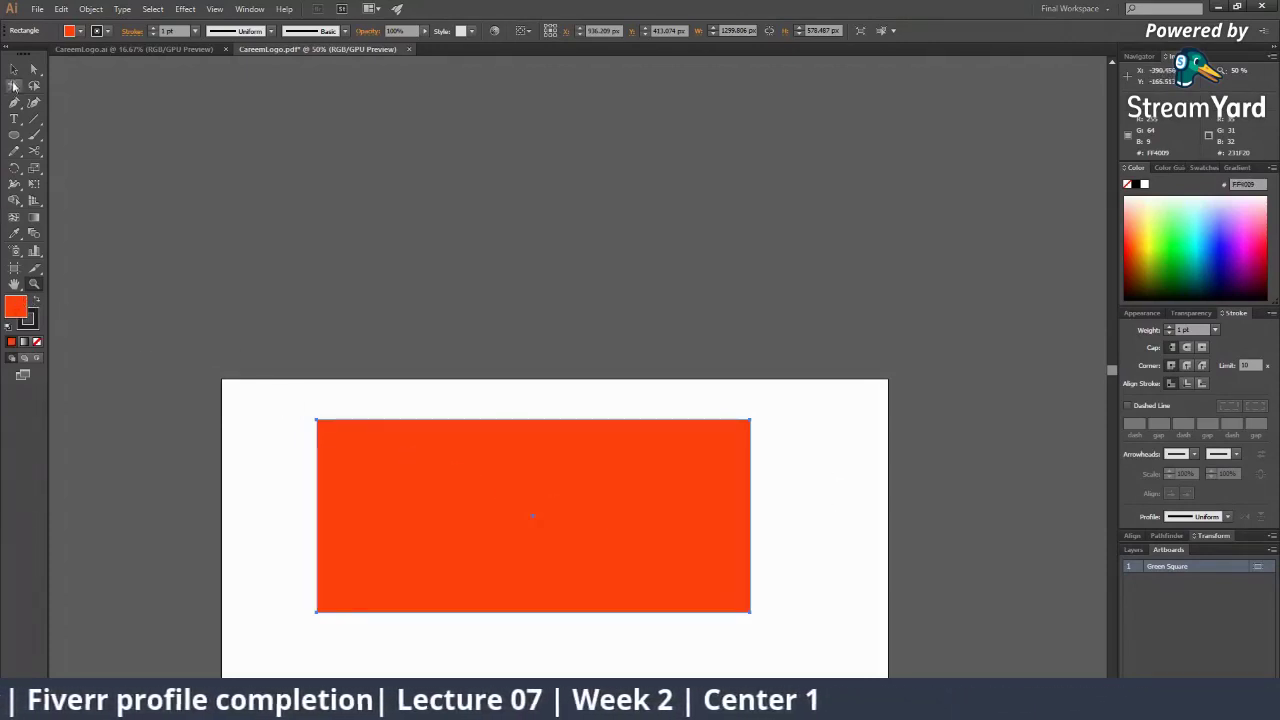
pyautogui.press('v')
pyautogui.click(574, 548)
# Fill the rectangle with bright magenta #F200FF
pyautogui.doubleClick(14, 309)
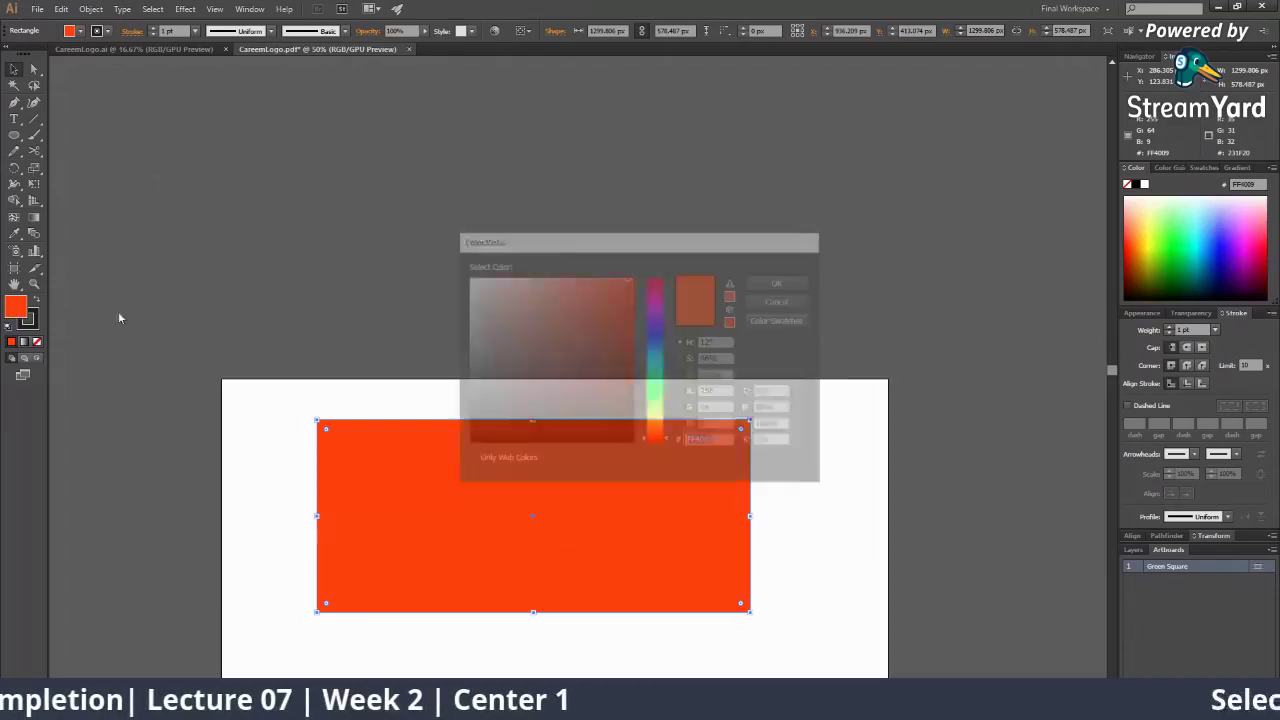
pyautogui.click(617, 323)
pyautogui.click(647, 304)
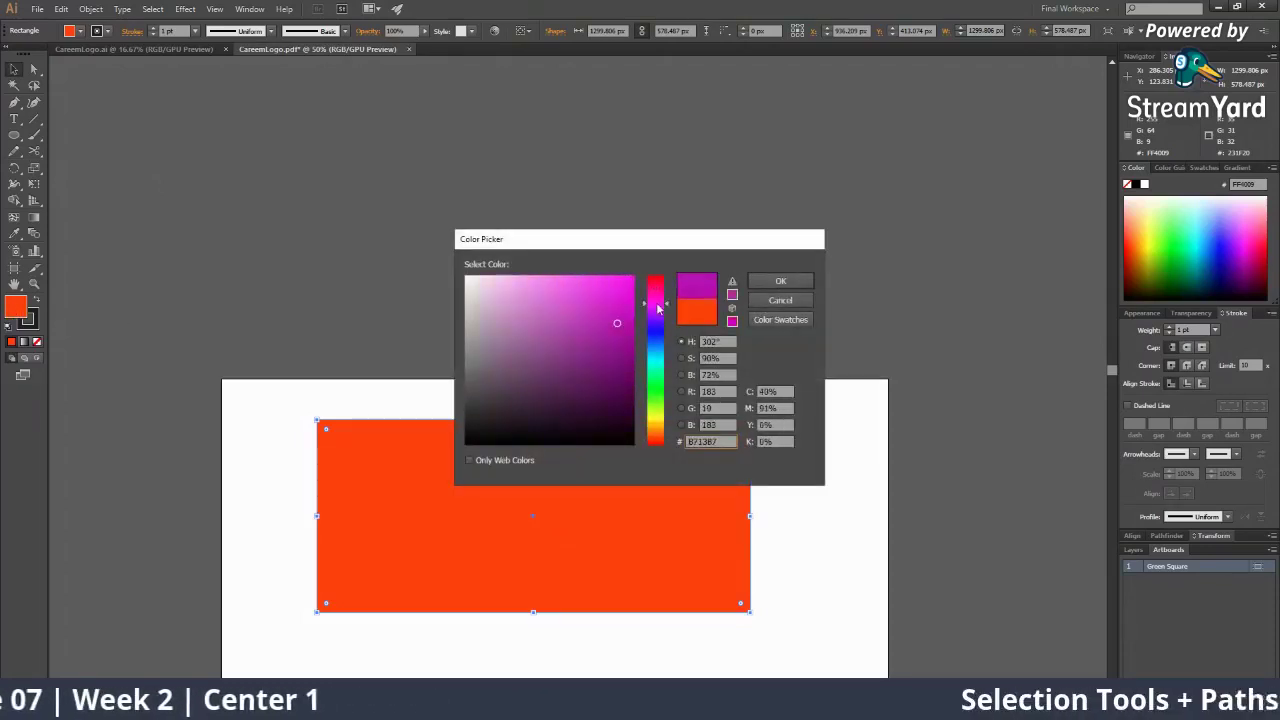
pyautogui.click(632, 277)
pyautogui.click(778, 281)
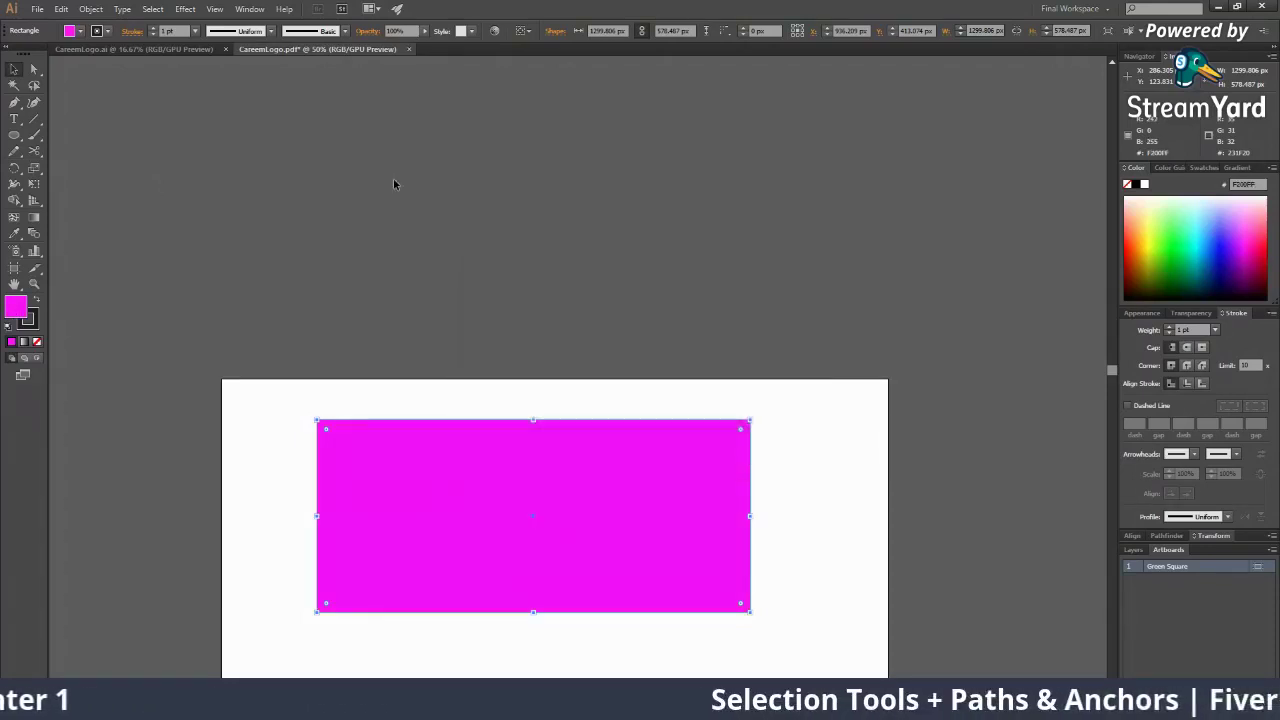
# Colour the rectangle's stroke bright yellow
pyautogui.click(24, 325)
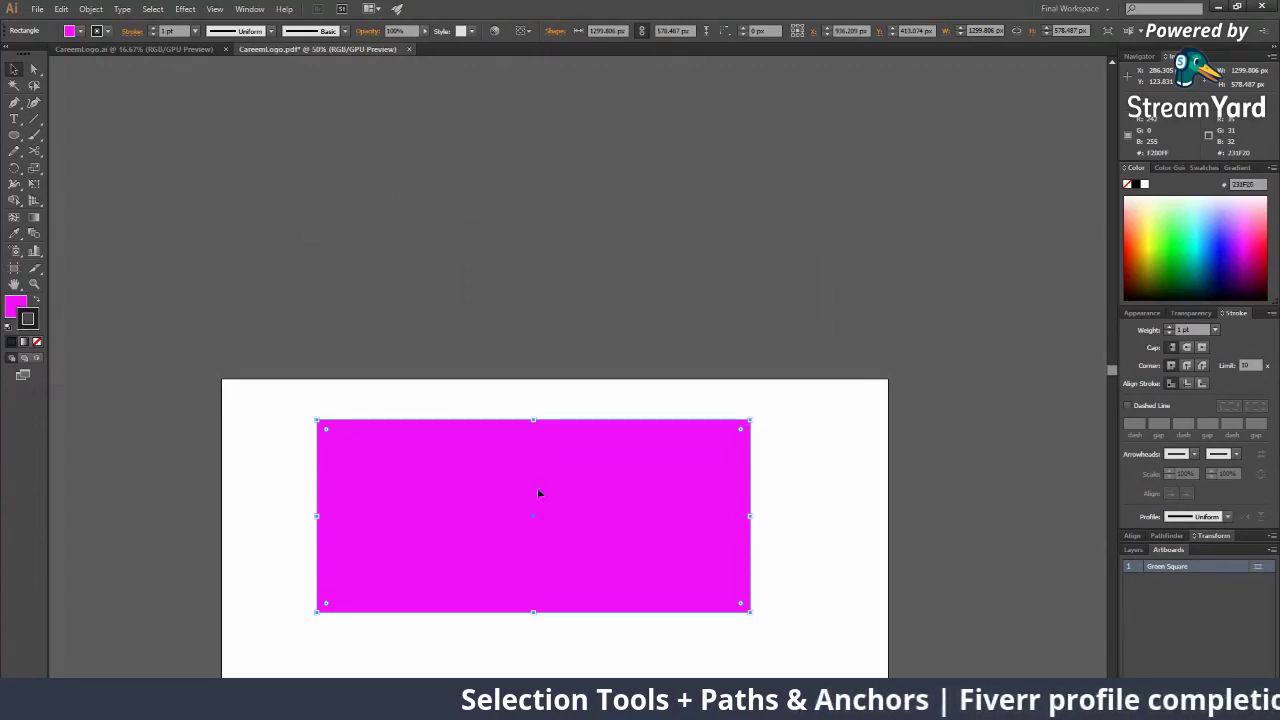
pyautogui.doubleClick(22, 316)
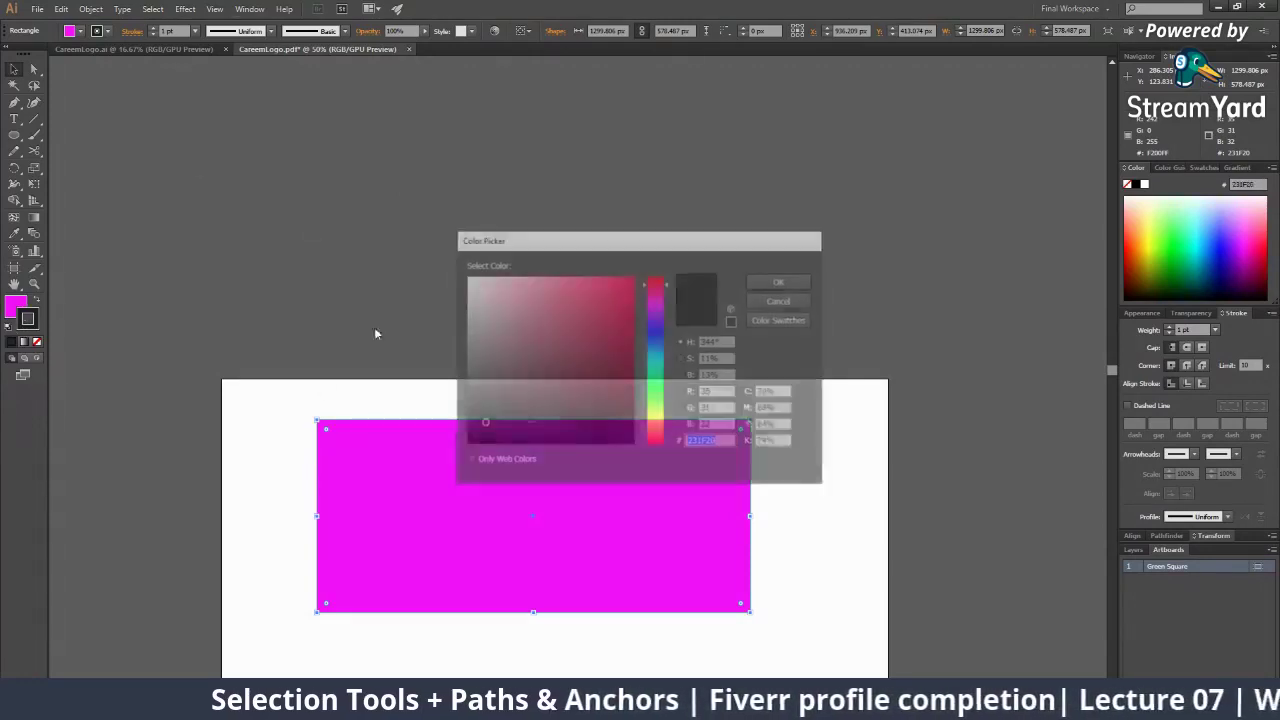
pyautogui.moveTo(658, 440); pyautogui.dragTo(658, 418)
pyautogui.moveTo(569, 321); pyautogui.dragTo(663, 266)
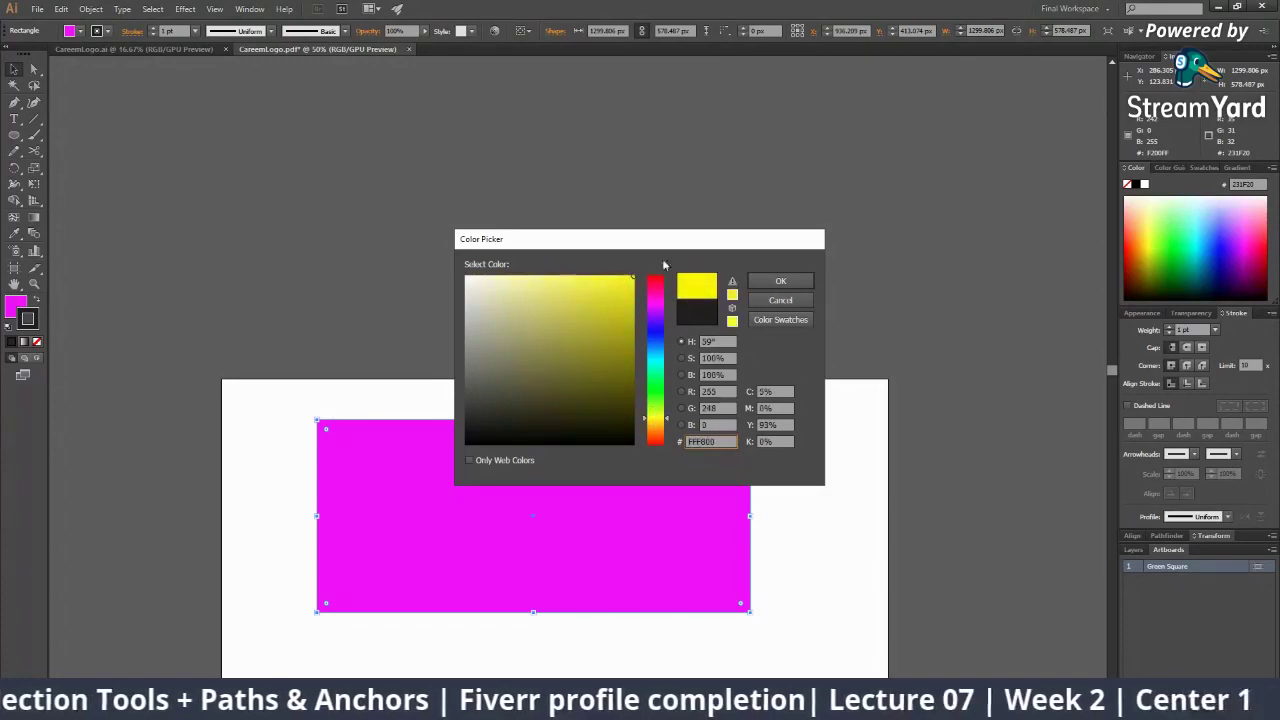
pyautogui.click(781, 281)
# Set the stroke weight to 9 pt
pyautogui.click(152, 31)
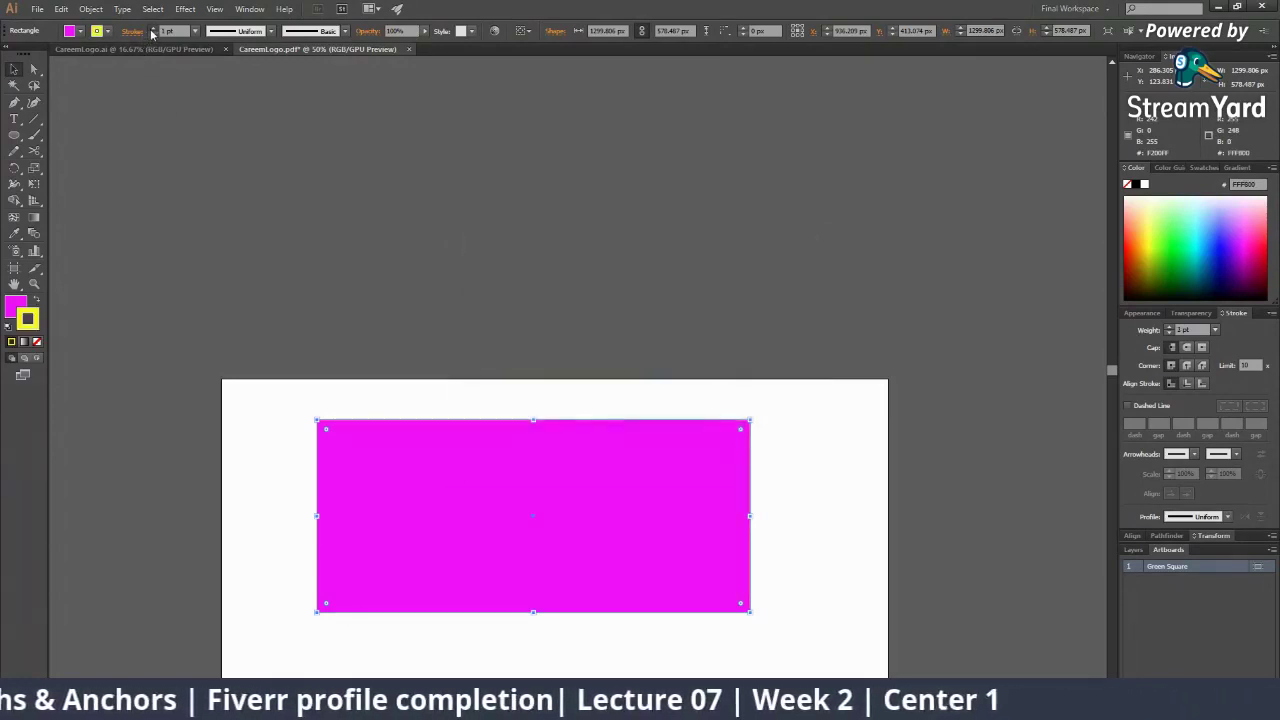
pyautogui.click(152, 31)
pyautogui.click(152, 31)
pyautogui.click(152, 31)
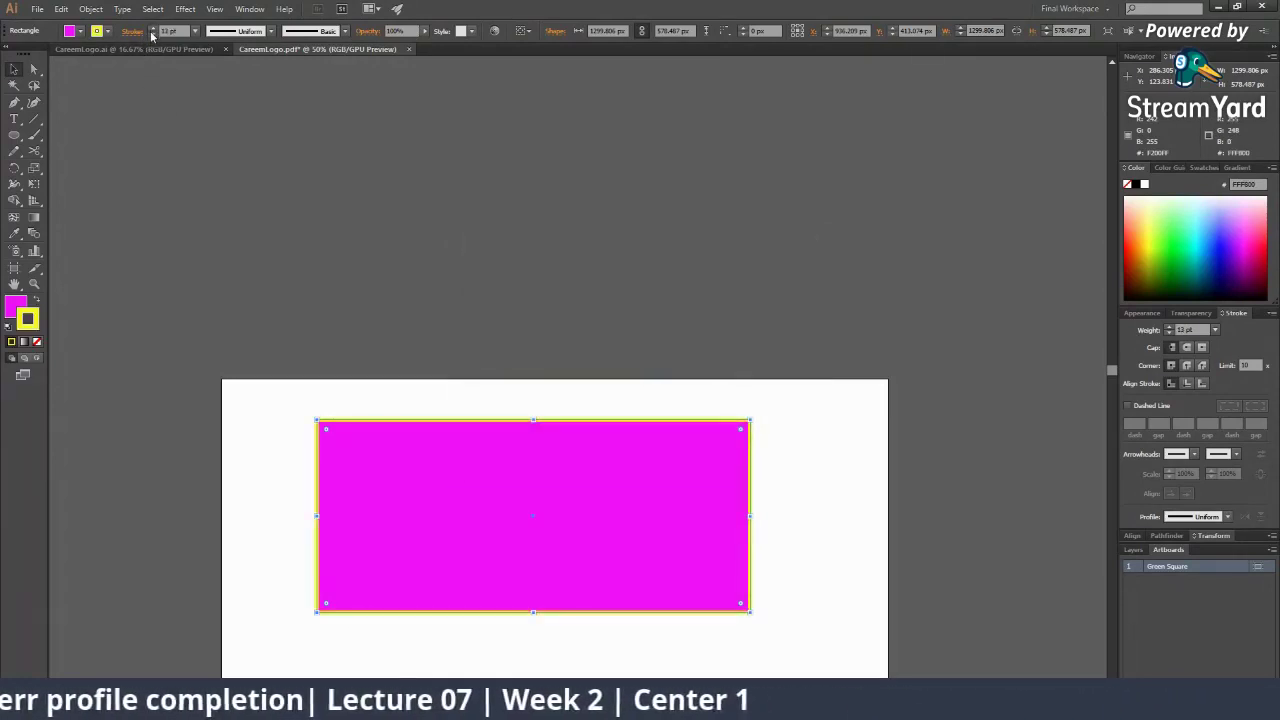
pyautogui.click(152, 34)
pyautogui.click(152, 34)
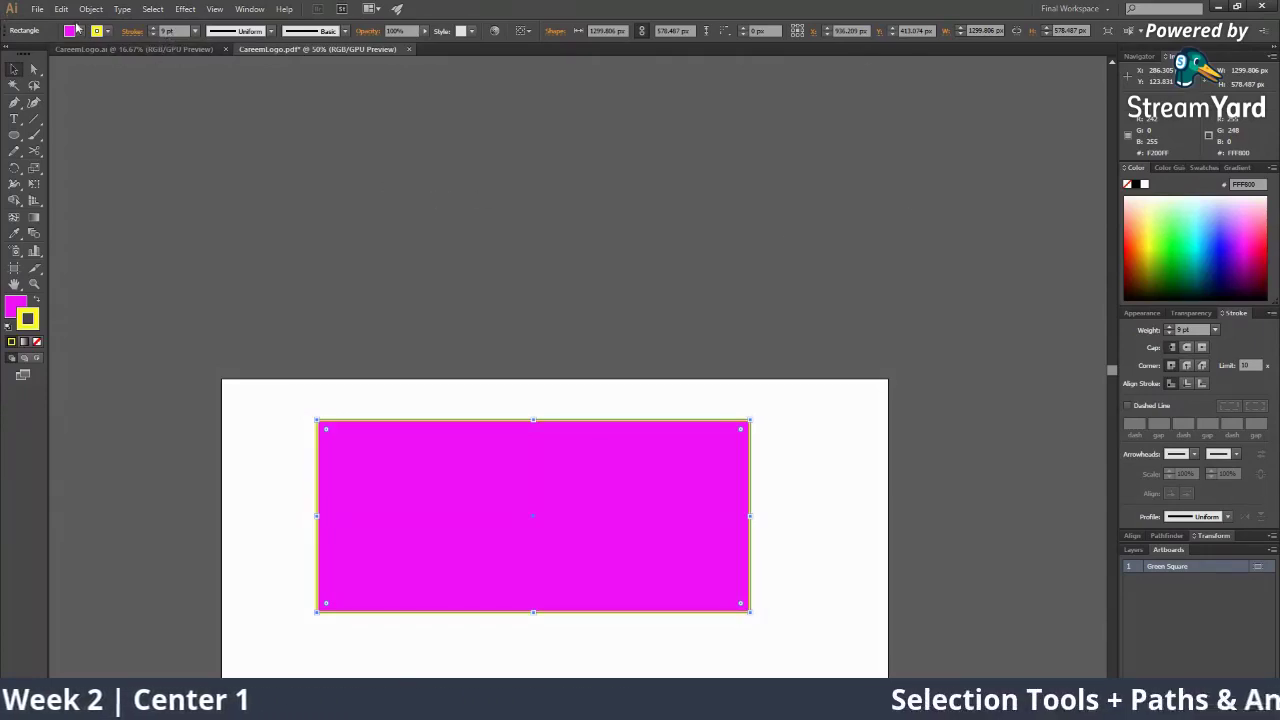
# Raise the stroke weight to 14 pt and recolour the stroke blue
pyautogui.click(153, 30)
pyautogui.click(153, 30)
pyautogui.click(153, 30)
pyautogui.click(153, 30)
pyautogui.click(153, 30)
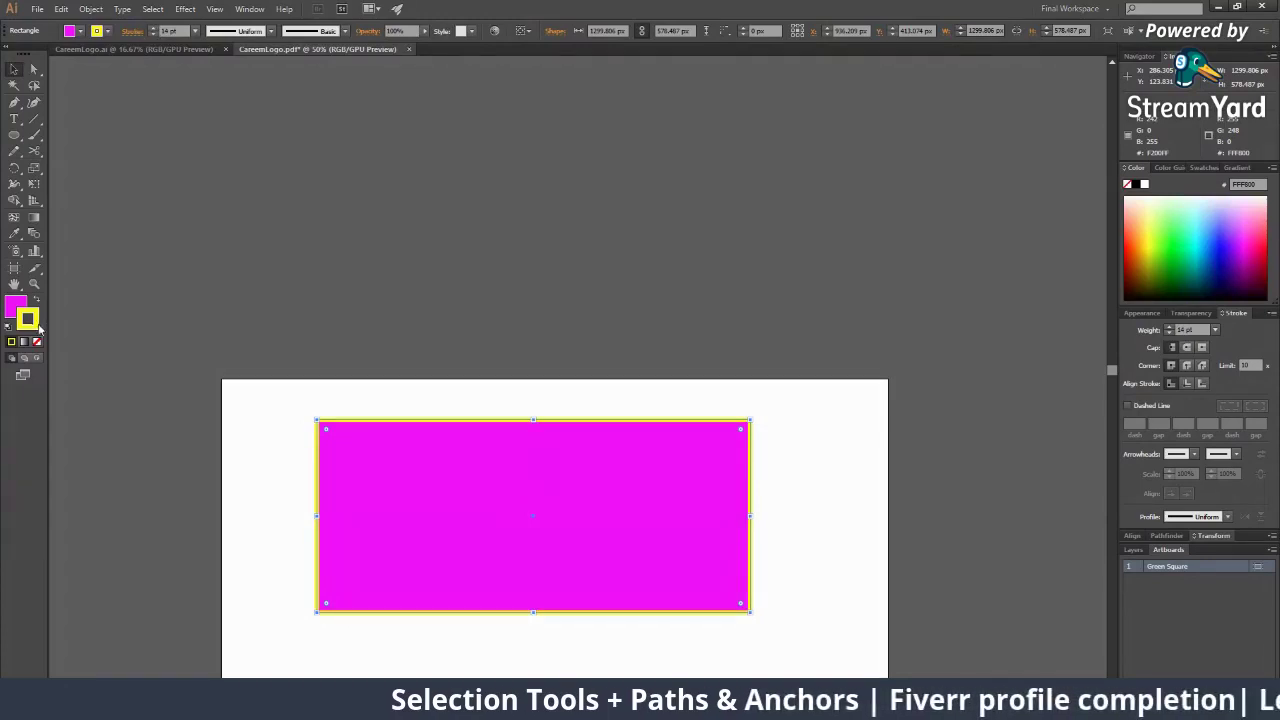
pyautogui.doubleClick(28, 319)
pyautogui.moveTo(663, 342); pyautogui.dragTo(665, 338)
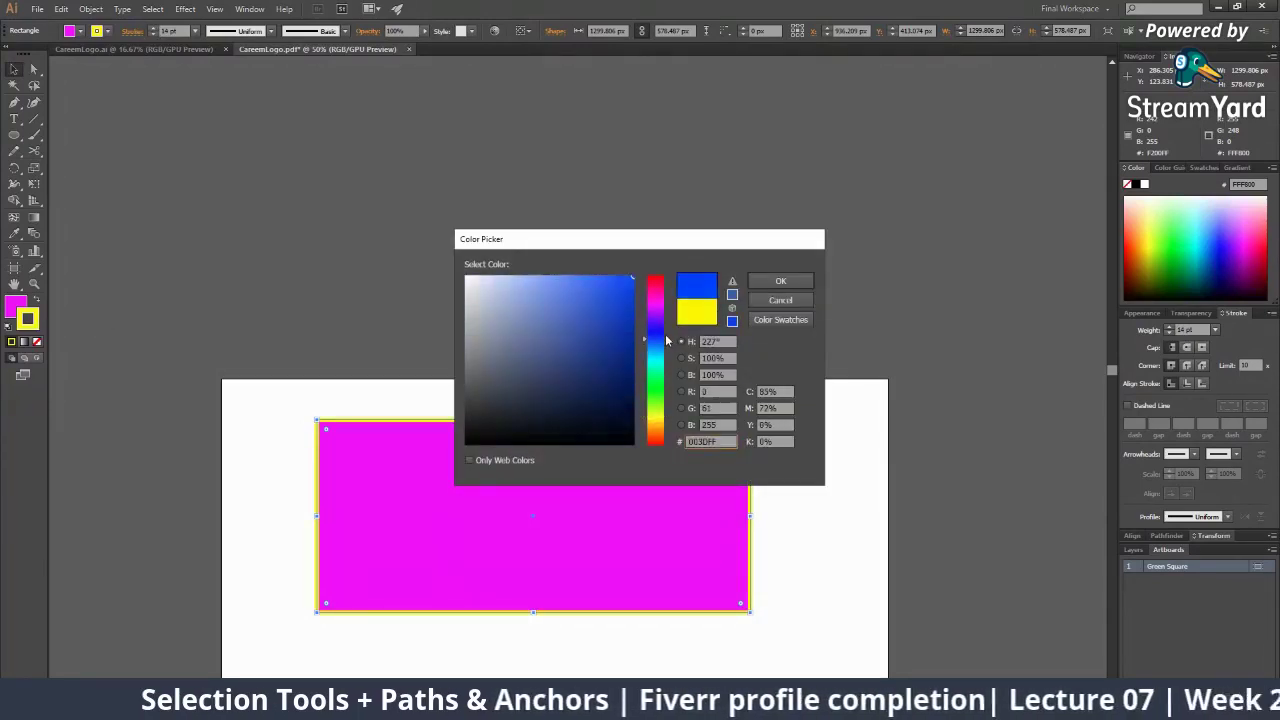
pyautogui.click(778, 282)
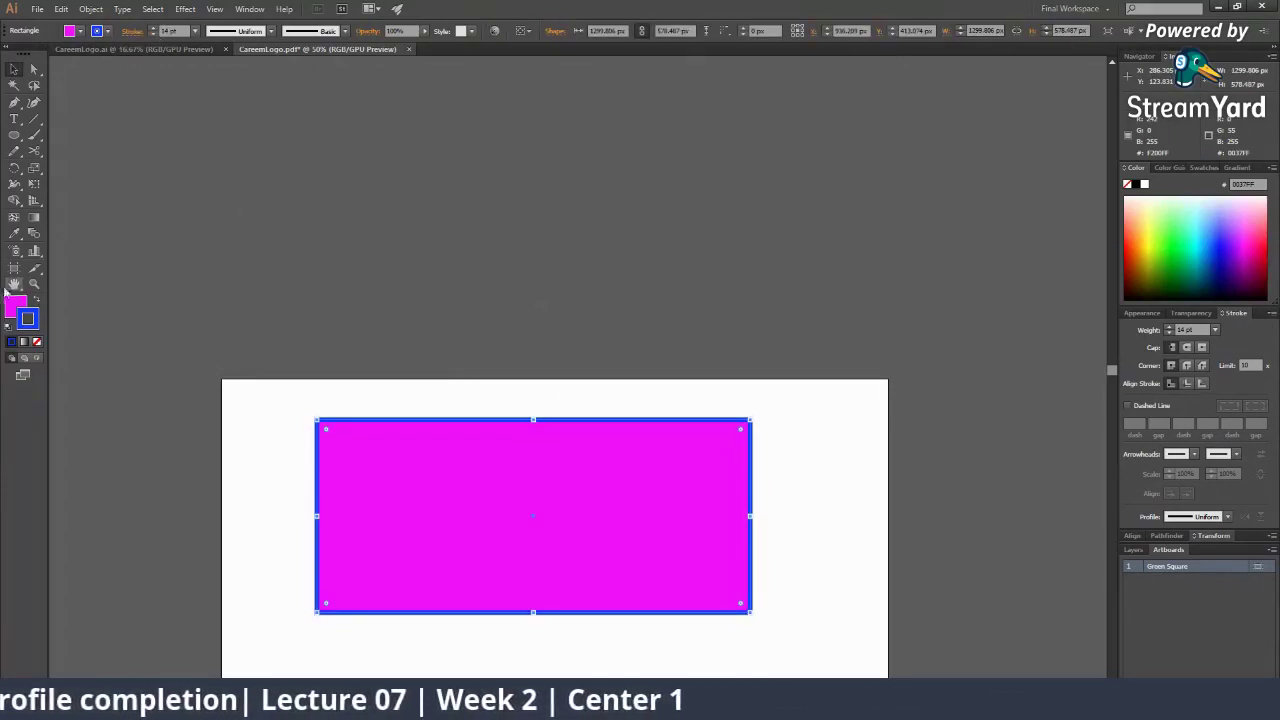
# Fill the rectangle with a green swatch from the Control bar
pyautogui.click(80, 32)
pyautogui.click(80, 35)
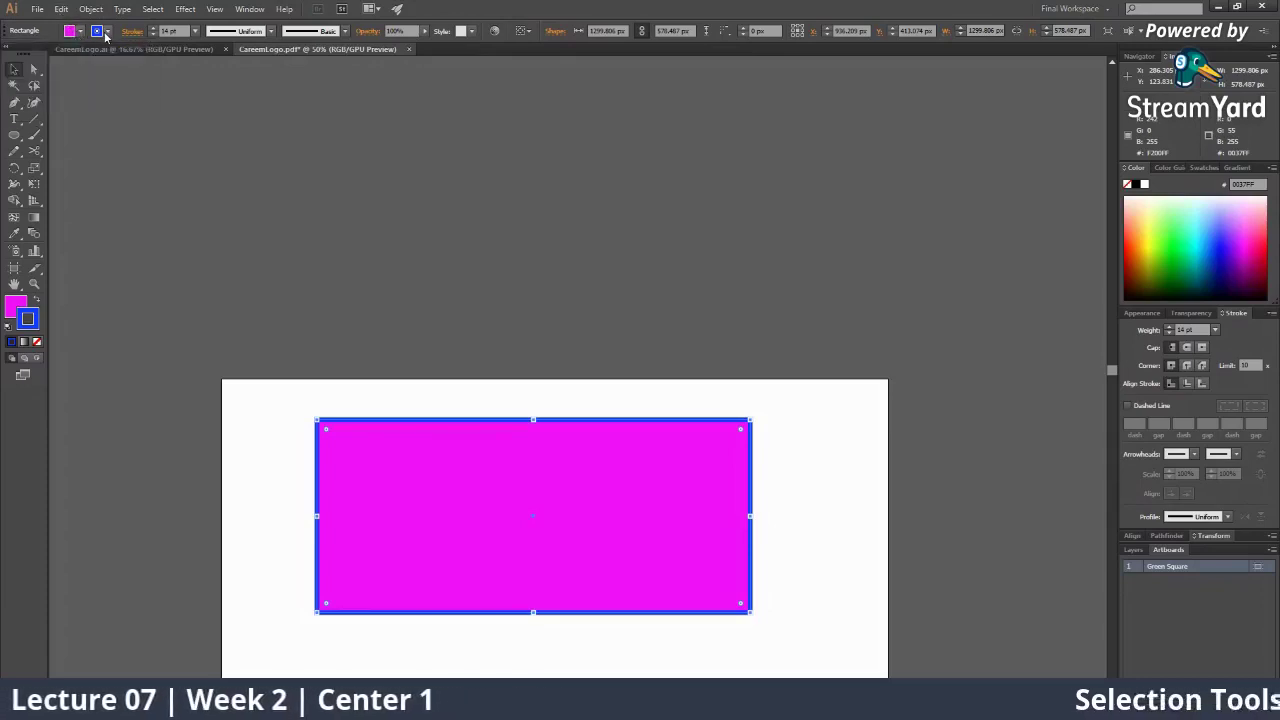
pyautogui.click(80, 35)
pyautogui.click(81, 35)
pyautogui.click(82, 36)
pyautogui.click(82, 35)
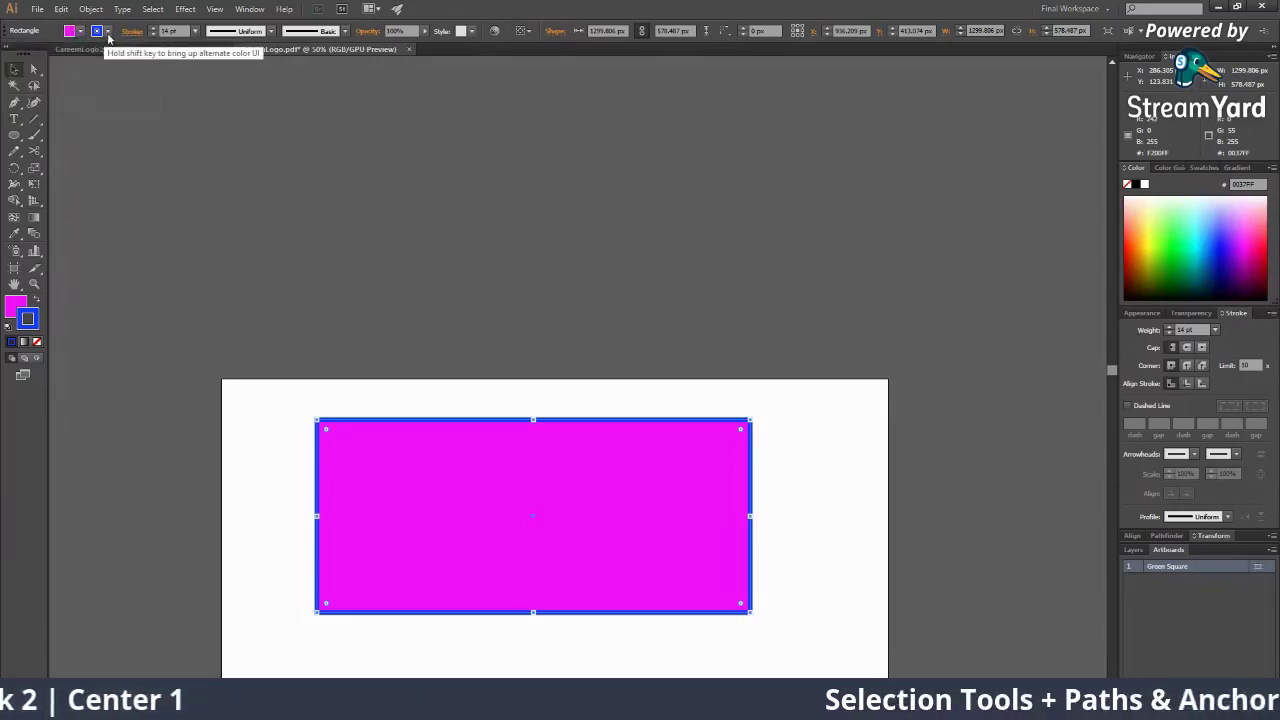
pyautogui.click(82, 35)
pyautogui.click(82, 35)
pyautogui.click(84, 36)
pyautogui.click(85, 37)
pyautogui.click(83, 35)
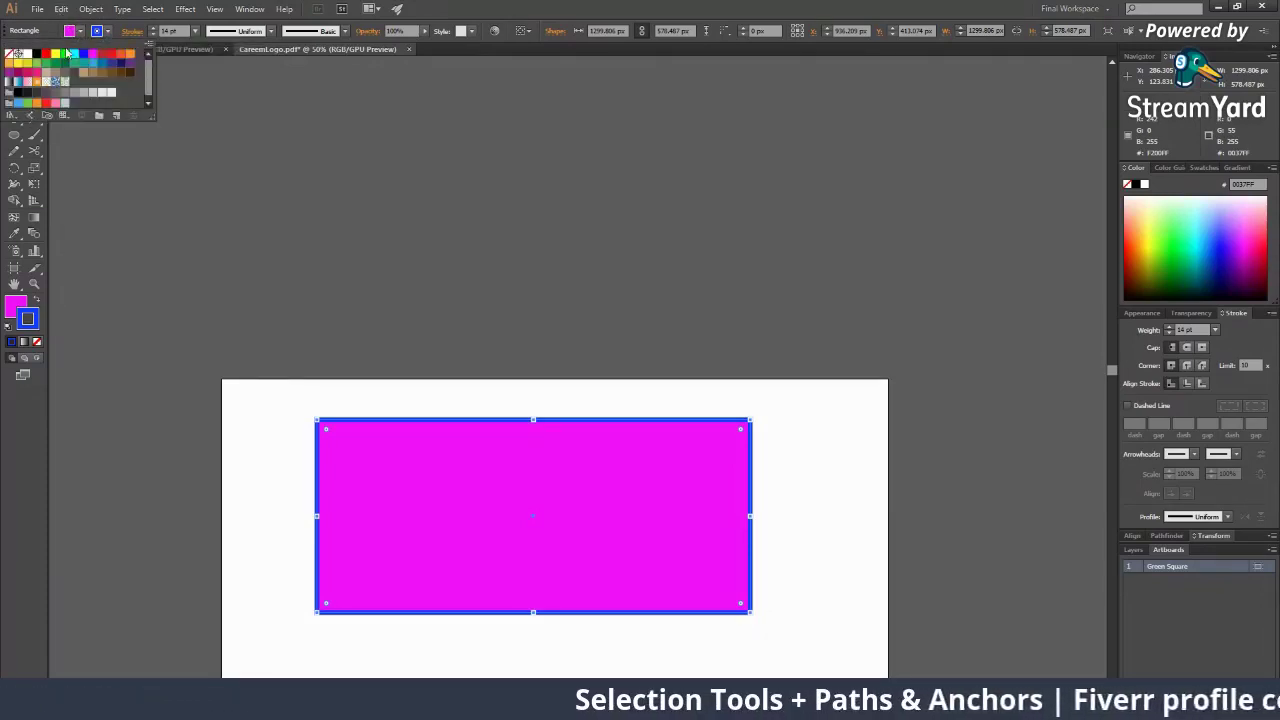
pyautogui.click(66, 54)
pyautogui.click(103, 36)
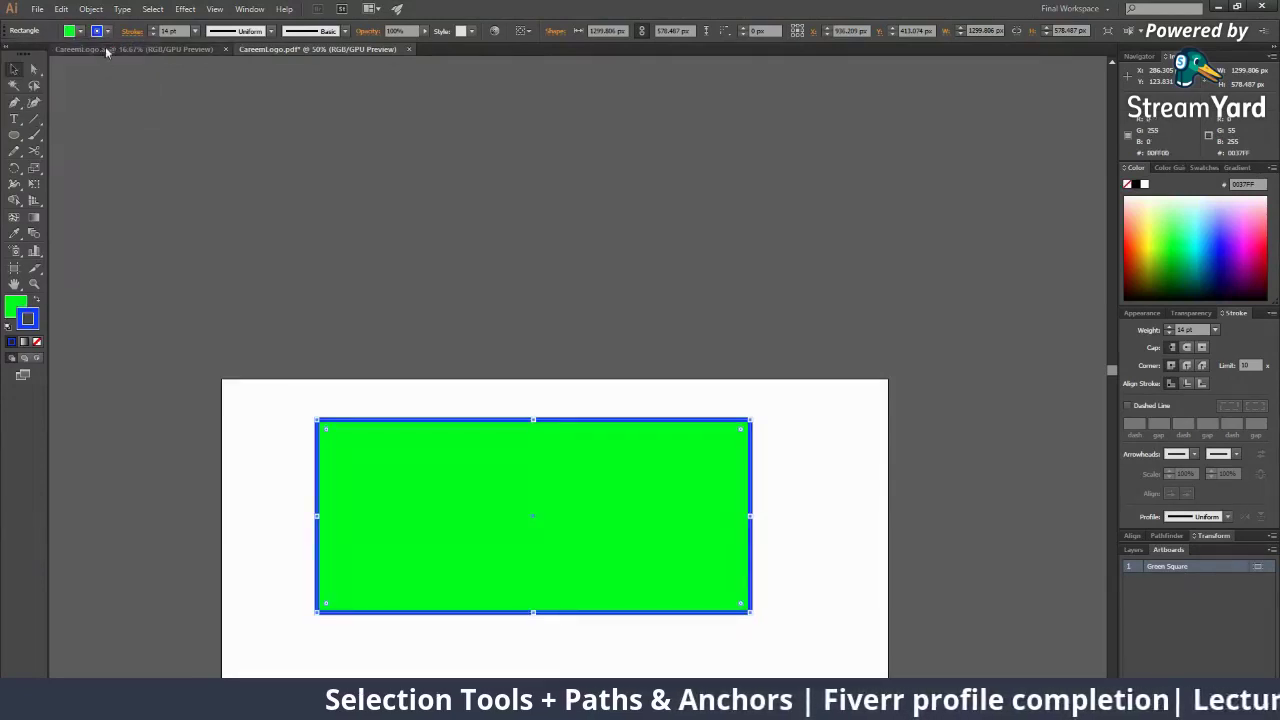
# Give the stroke a dark red swatch and check it in the colour picker
pyautogui.click(104, 35)
pyautogui.click(103, 53)
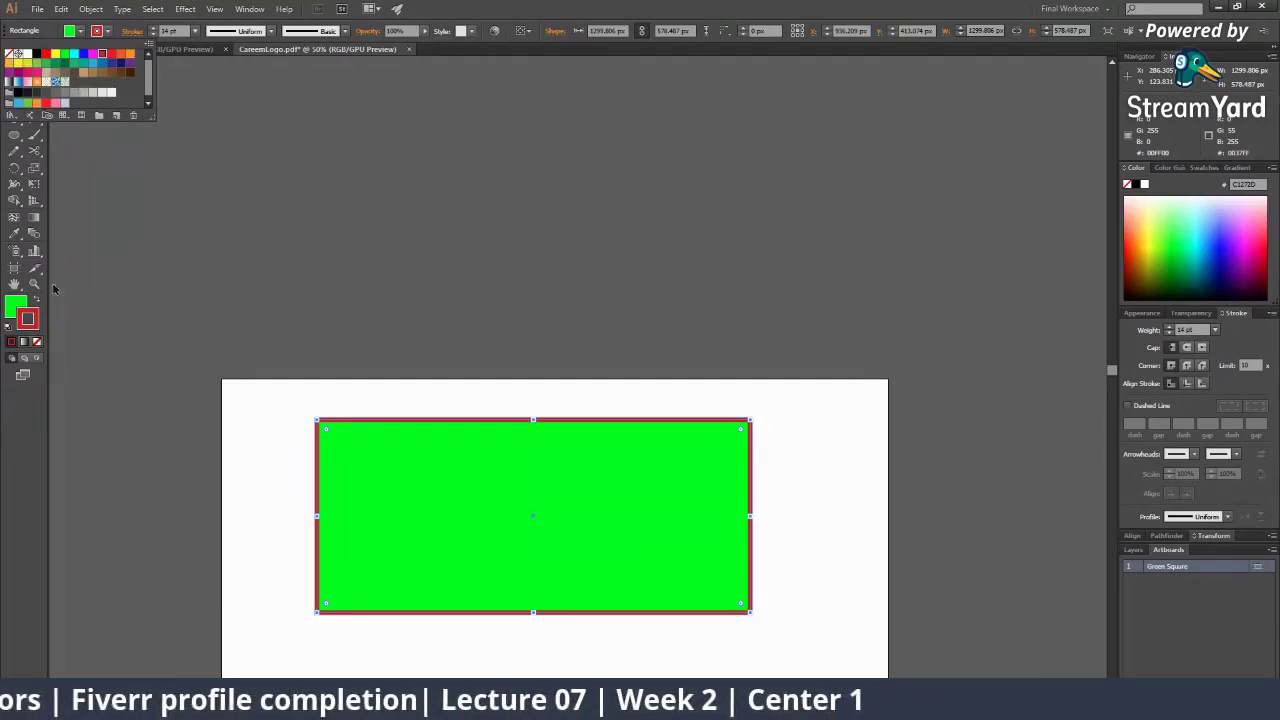
pyautogui.doubleClick(27, 315)
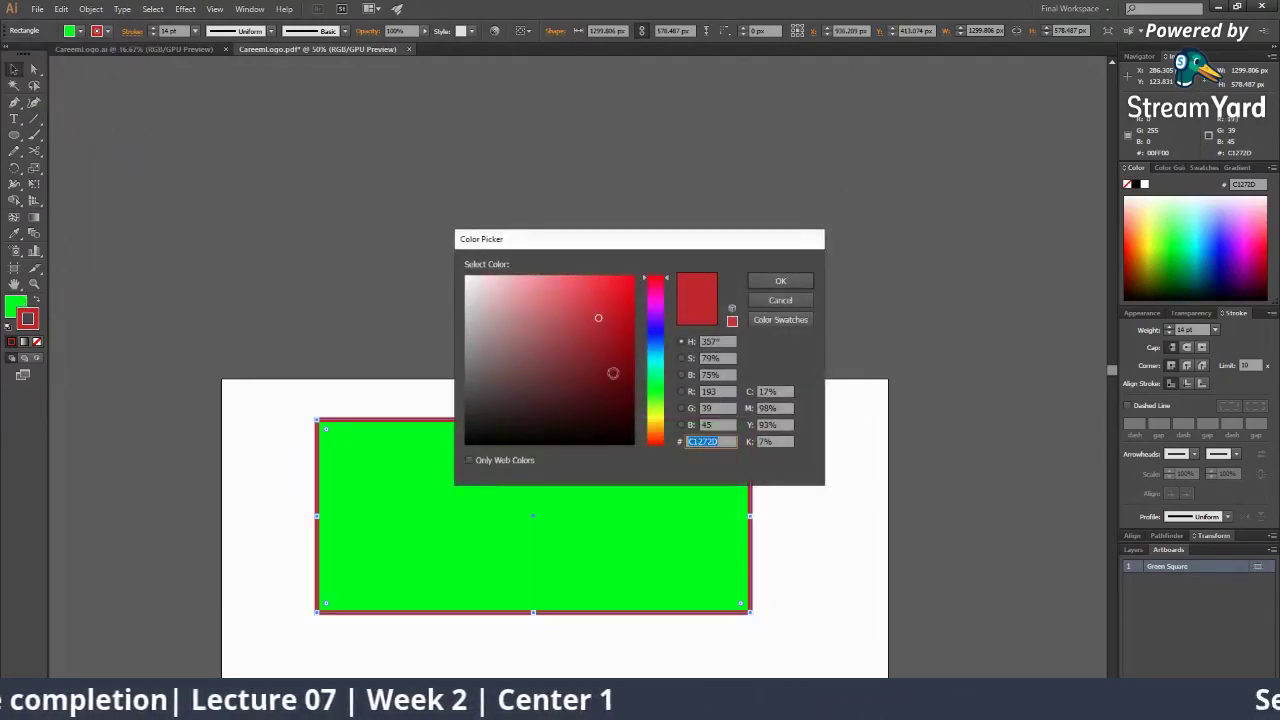
pyautogui.click(780, 300)
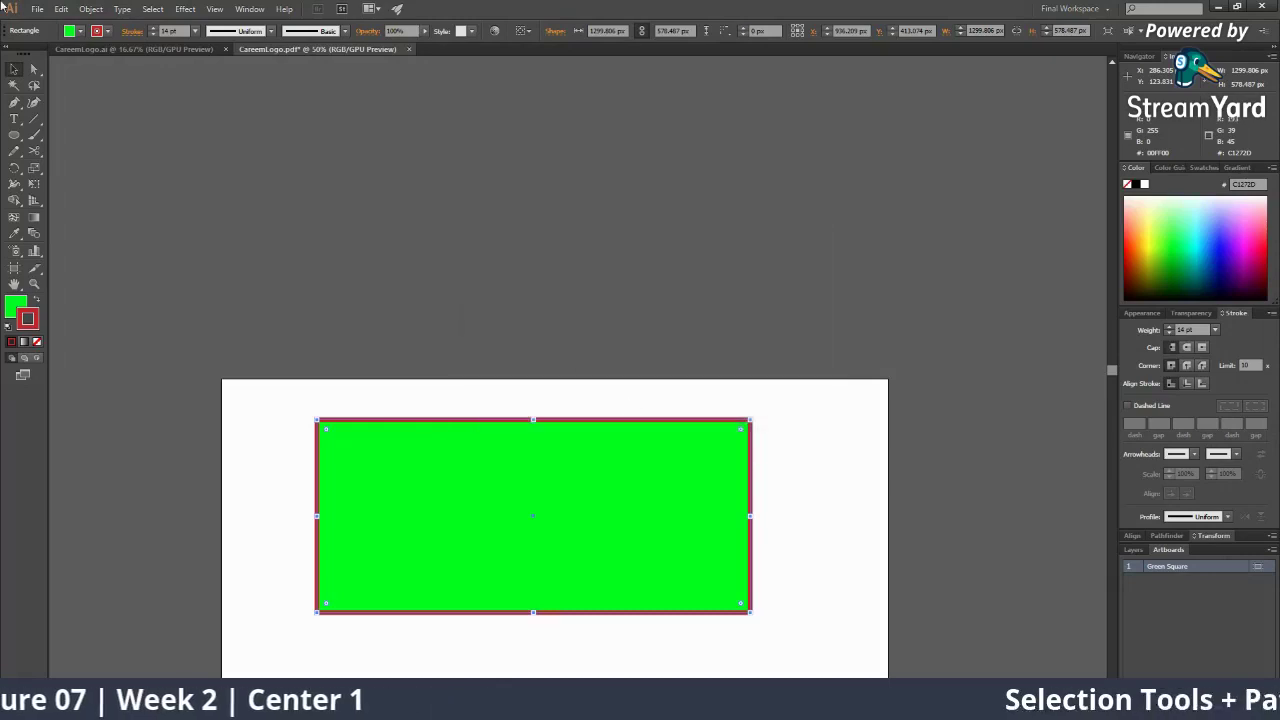
# Reposition the green rectangle near the artboard's top-left area
pyautogui.click(577, 292)
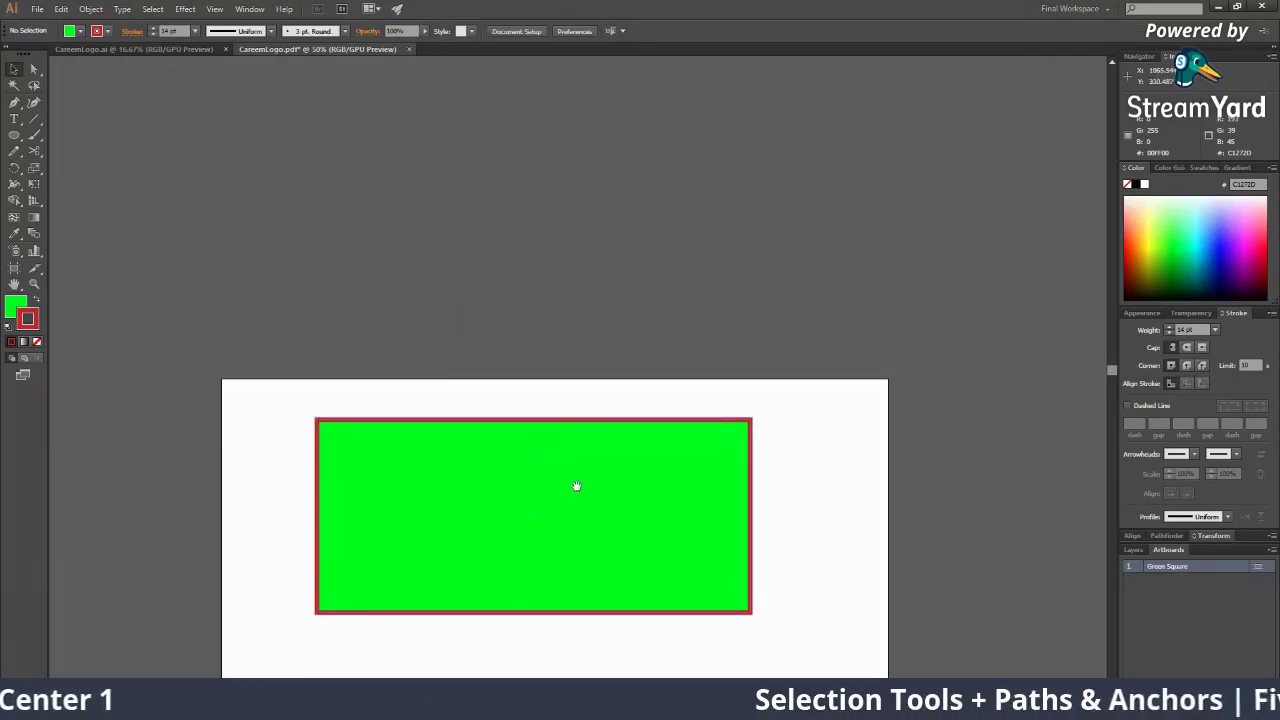
pyautogui.moveTo(576, 487); pyautogui.dragTo(519, 253)
pyautogui.click(454, 236)
pyautogui.moveTo(443, 240)
pyautogui.mouseDown()
pyautogui.moveTo(535, 205)
pyautogui.moveTo(558, 234)
pyautogui.moveTo(451, 286)
pyautogui.moveTo(391, 257)
pyautogui.moveTo(517, 263)
pyautogui.moveTo(452, 334)
pyautogui.moveTo(357, 280)
pyautogui.moveTo(467, 245)
pyautogui.mouseUp()
pyautogui.click(779, 343)
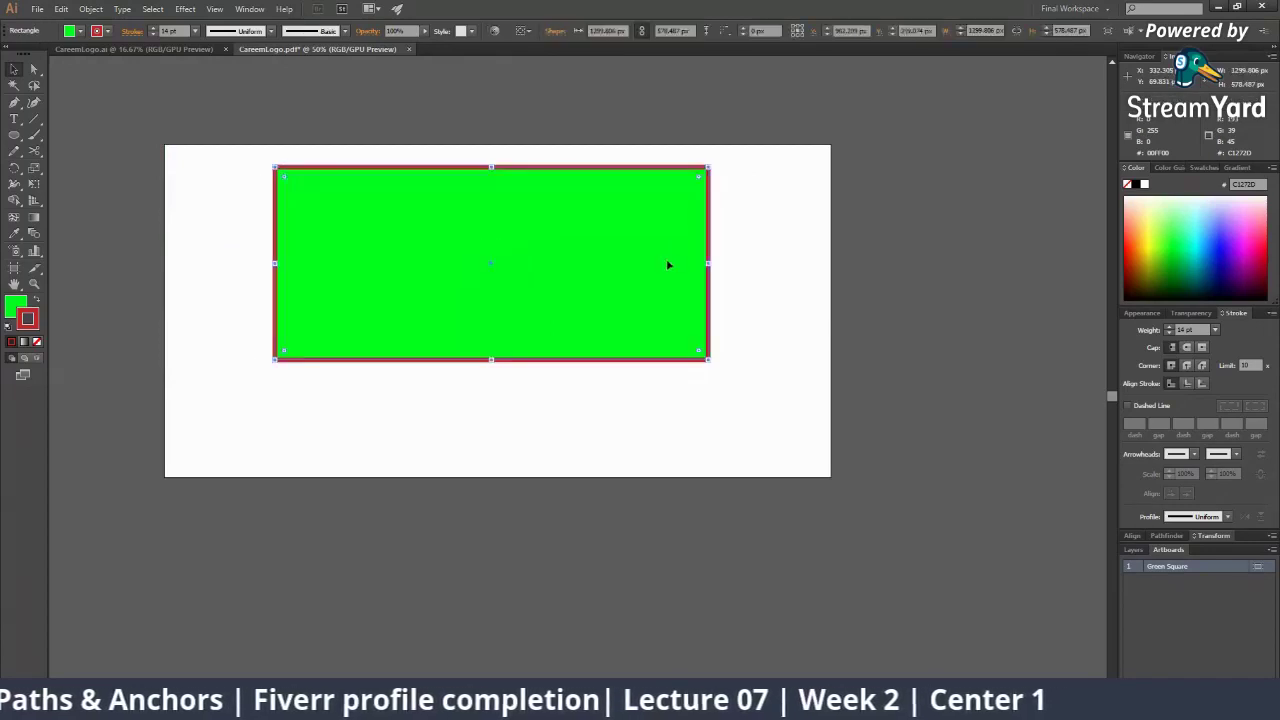
pyautogui.moveTo(607, 252); pyautogui.dragTo(614, 290)
pyautogui.click(895, 405)
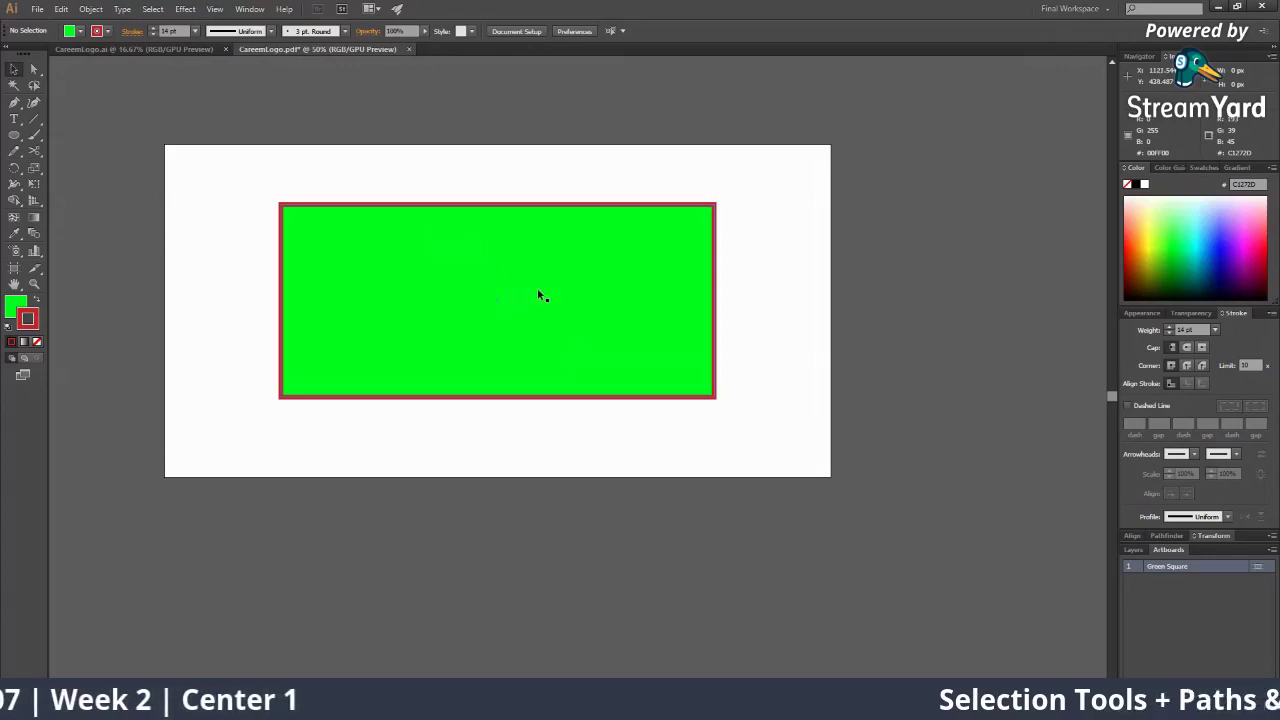
pyautogui.moveTo(565, 281); pyautogui.dragTo(441, 216)
pyautogui.click(697, 308)
pyautogui.click(526, 263)
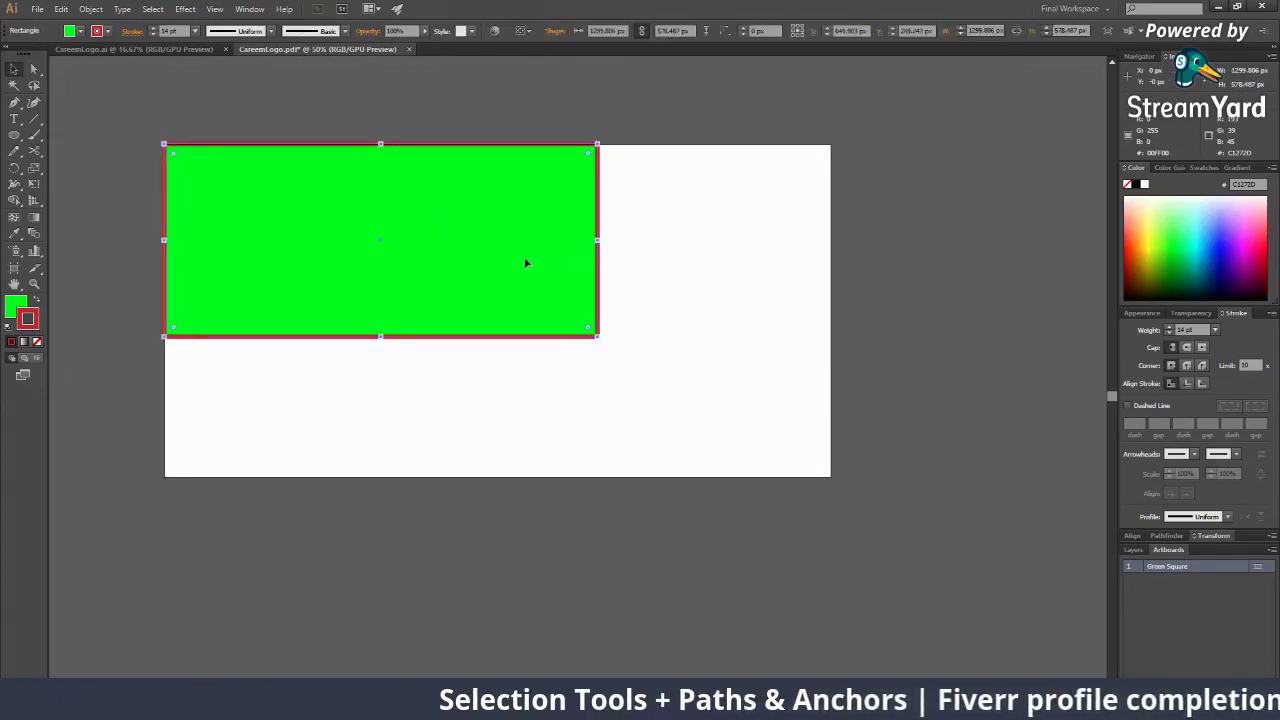
pyautogui.moveTo(526, 263); pyautogui.dragTo(569, 317)
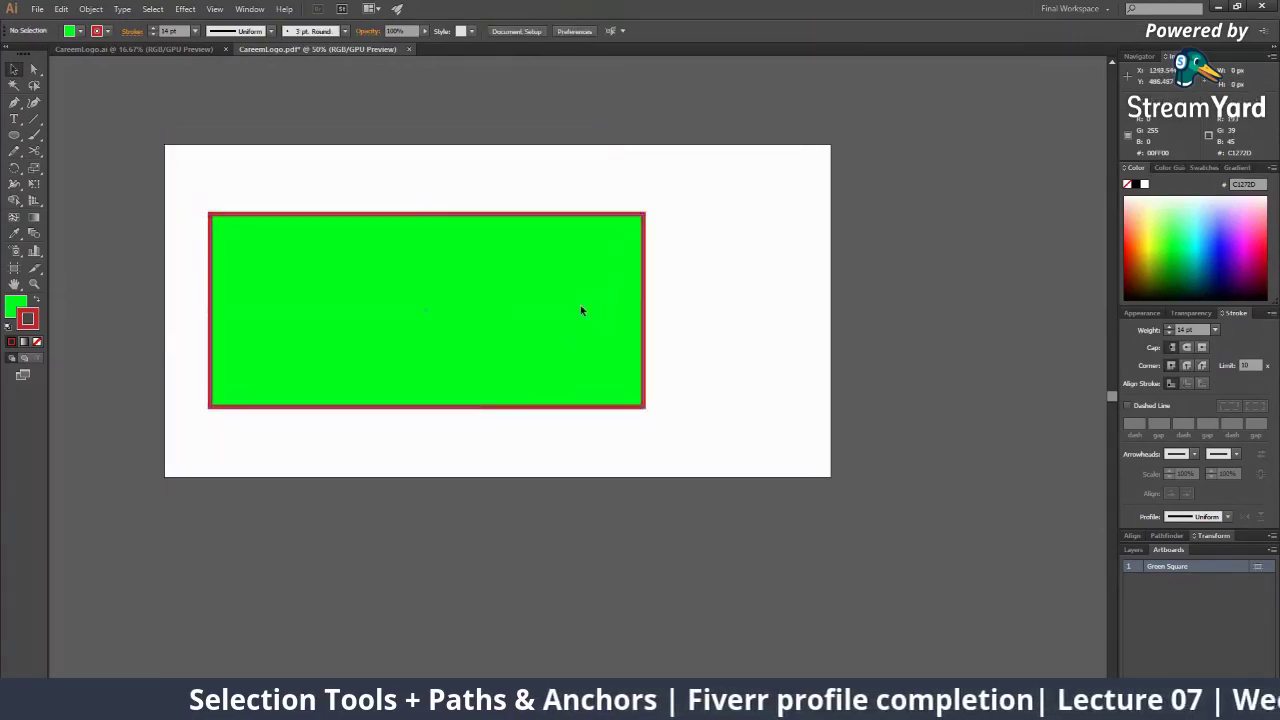
# Drag the green rectangle's handles to resize it to roughly 1840 × 551 px, viewing at 25%
pyautogui.moveTo(647, 212); pyautogui.dragTo(484, 108)
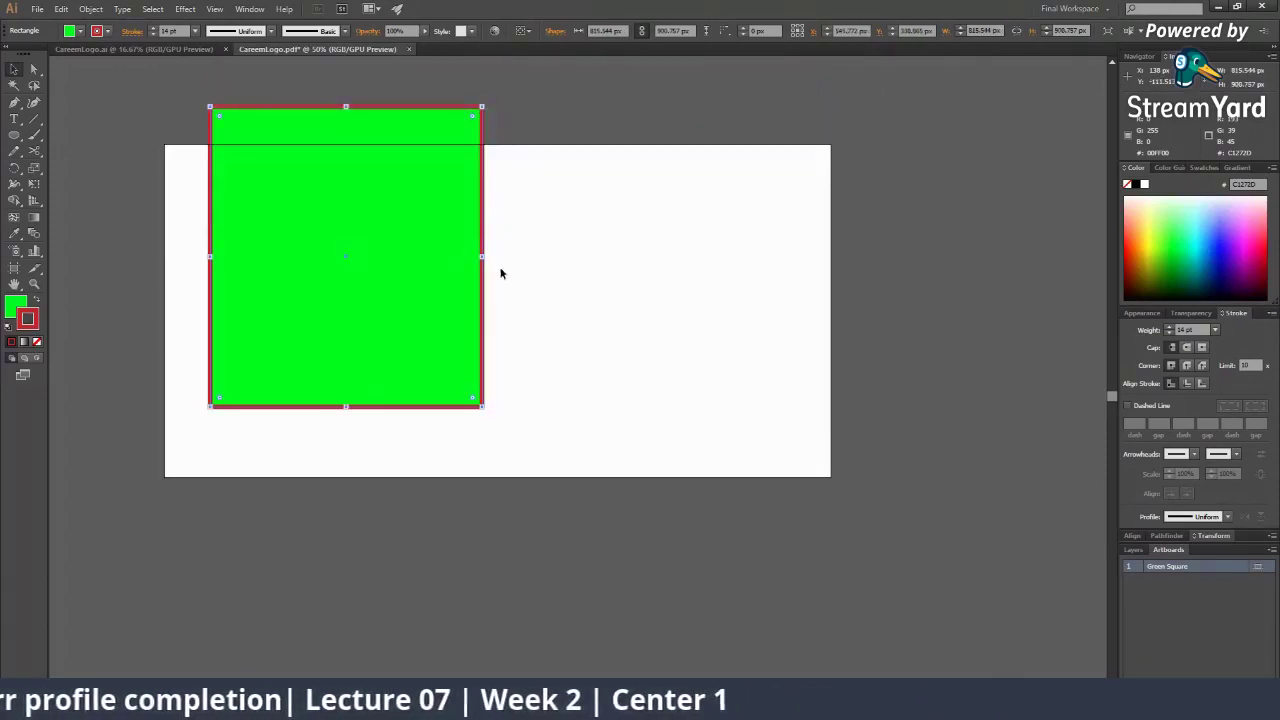
pyautogui.moveTo(484, 258); pyautogui.dragTo(757, 258)
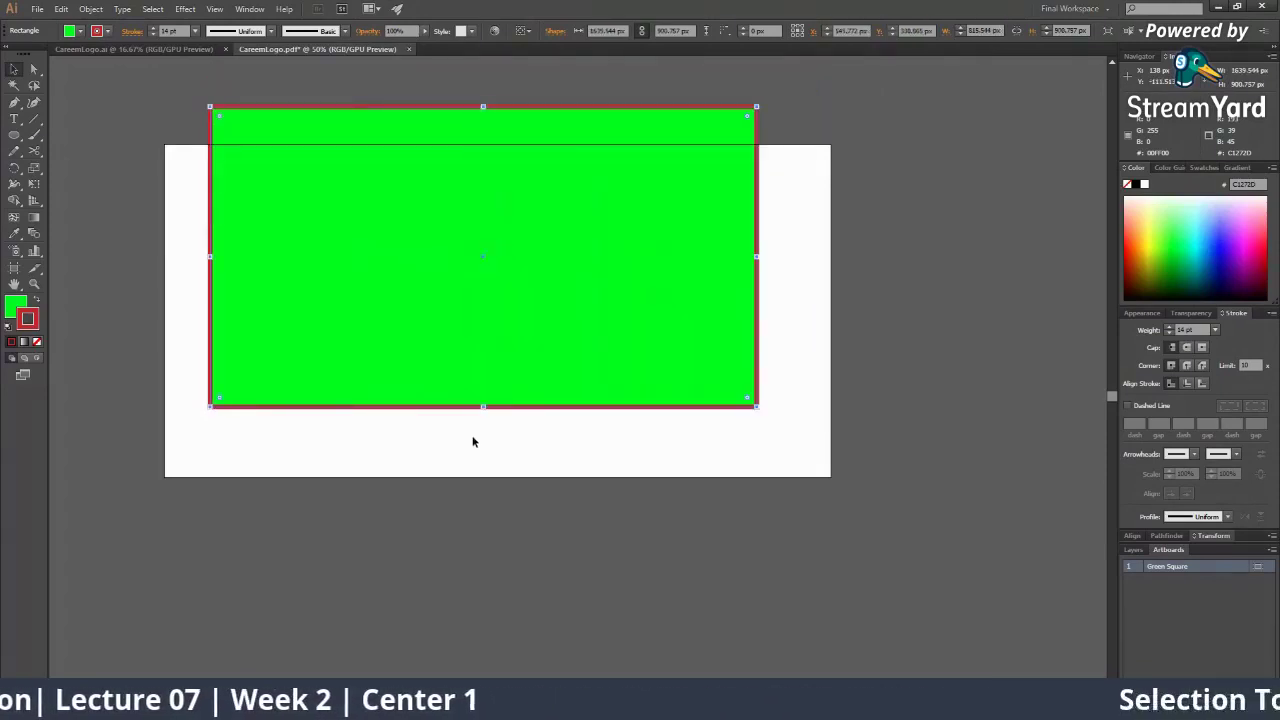
pyautogui.moveTo(485, 408); pyautogui.dragTo(508, 700)
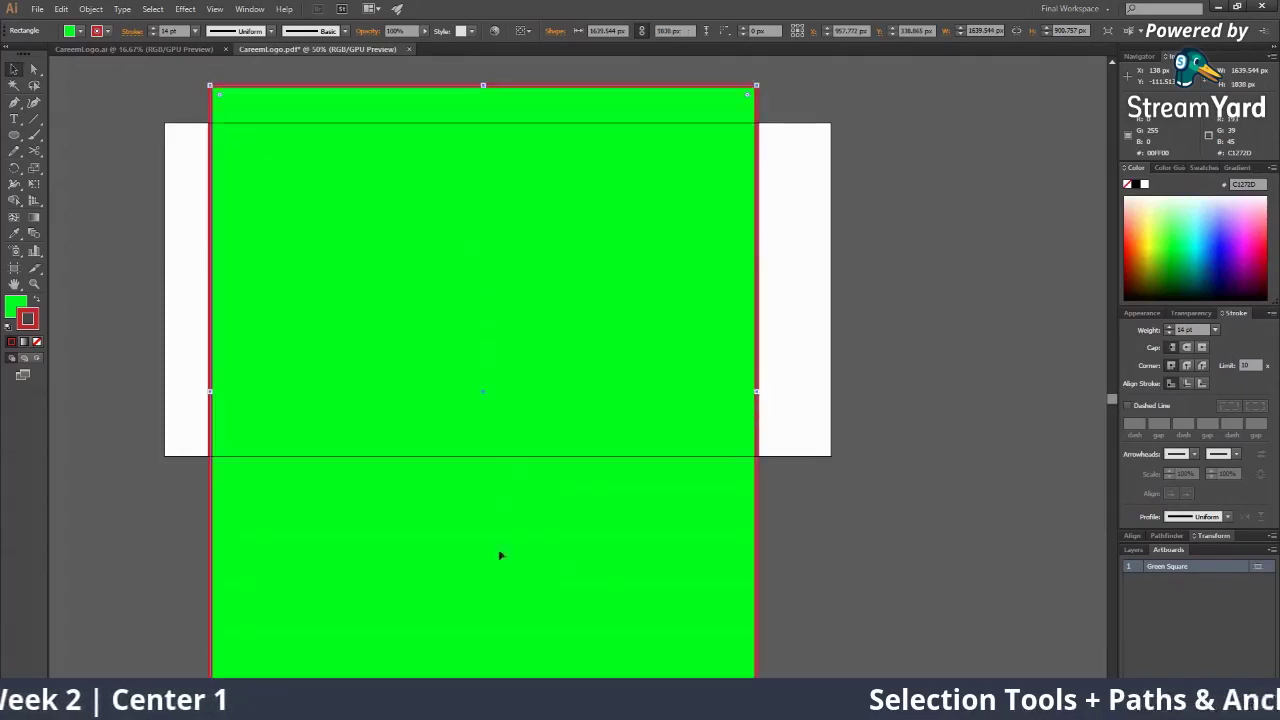
pyautogui.press('z')
pyautogui.keyDown('alt'); pyautogui.click(580, 383); pyautogui.keyUp('alt')
pyautogui.keyDown('alt'); pyautogui.click(580, 383); pyautogui.keyUp('alt')
pyautogui.press('v')
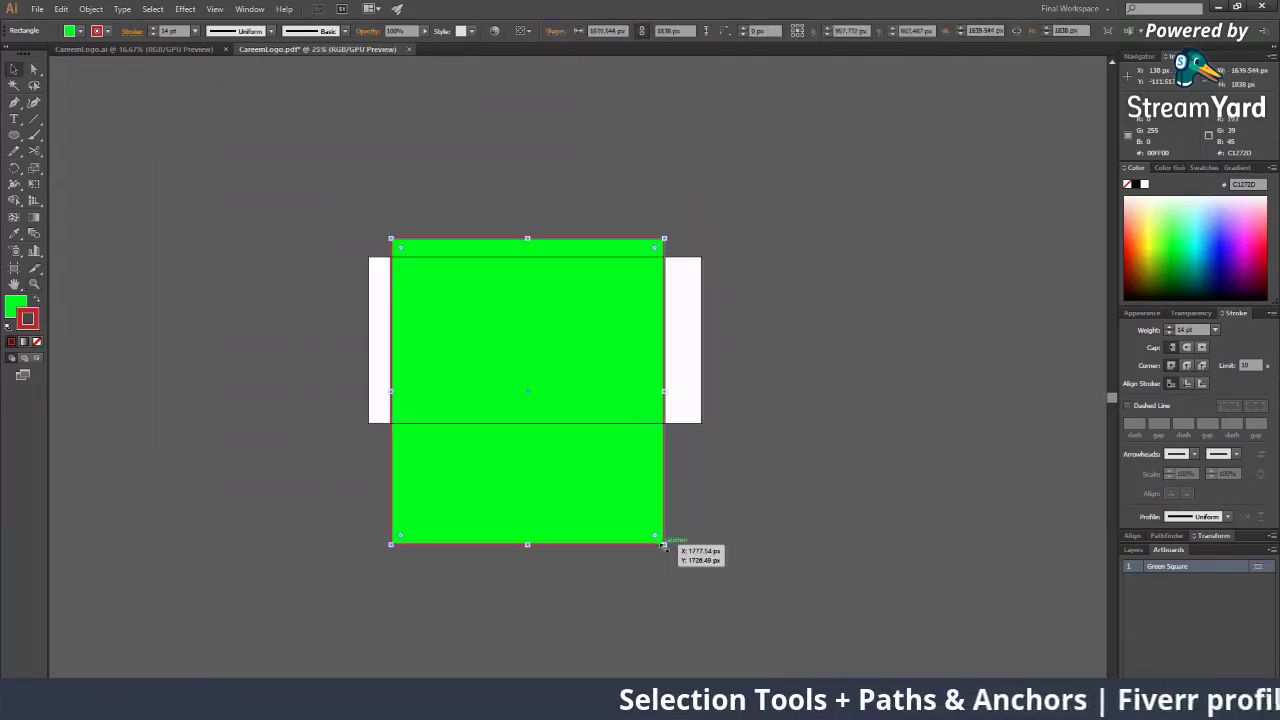
pyautogui.moveTo(666, 546); pyautogui.dragTo(569, 438)
pyautogui.moveTo(517, 380); pyautogui.dragTo(648, 335)
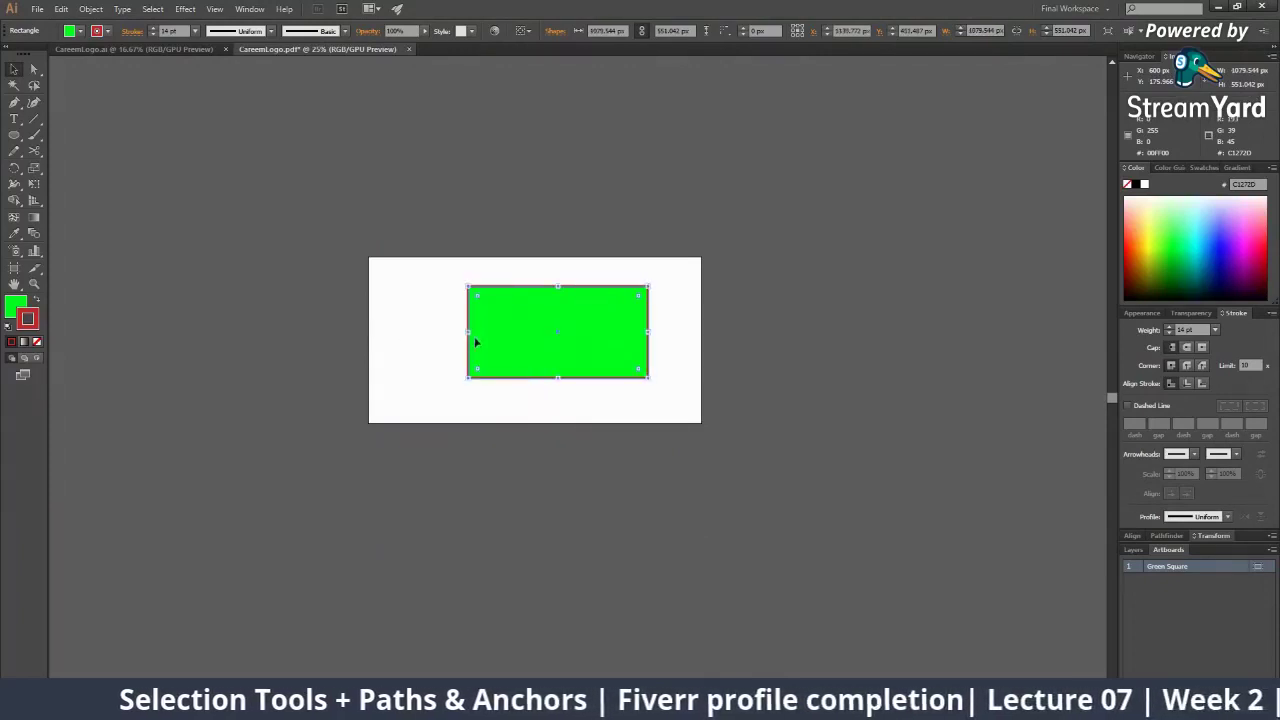
pyautogui.moveTo(468, 333); pyautogui.dragTo(389, 335)
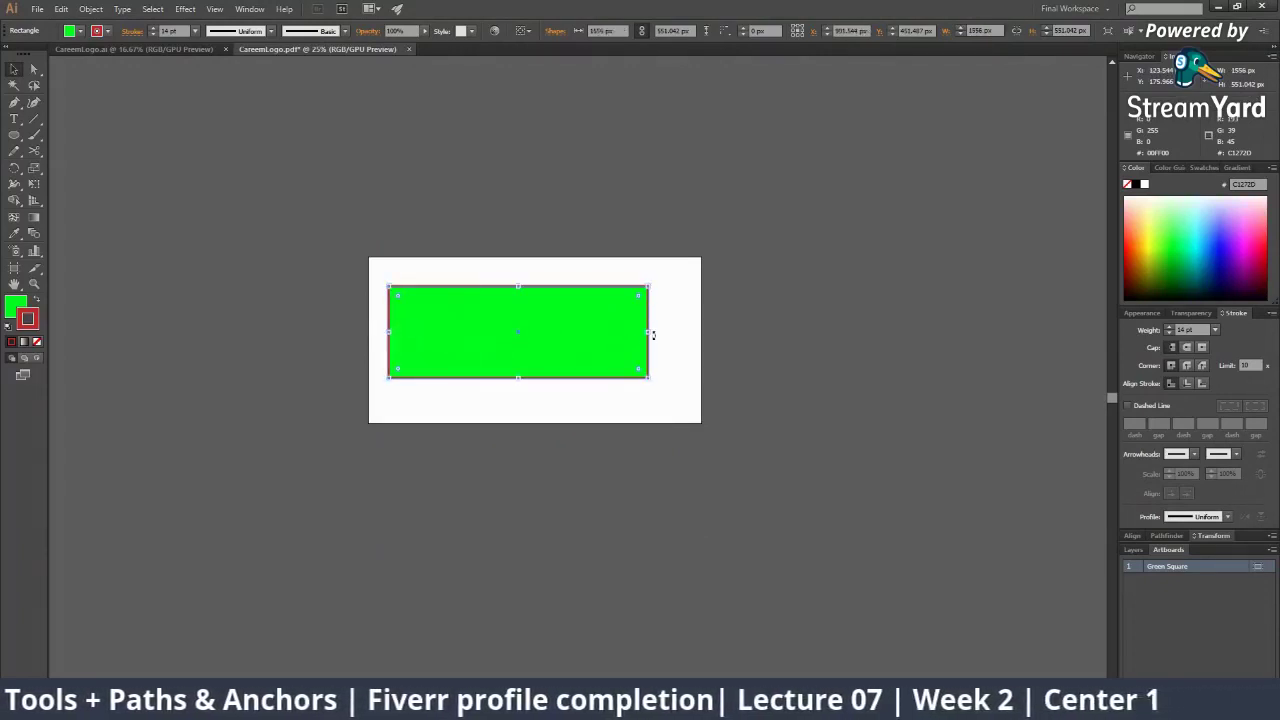
pyautogui.moveTo(650, 336); pyautogui.dragTo(696, 337)
# Zoom back in to 66.67% and reselect the green rectangle with its fill active
pyautogui.click(703, 447)
pyautogui.press('z')
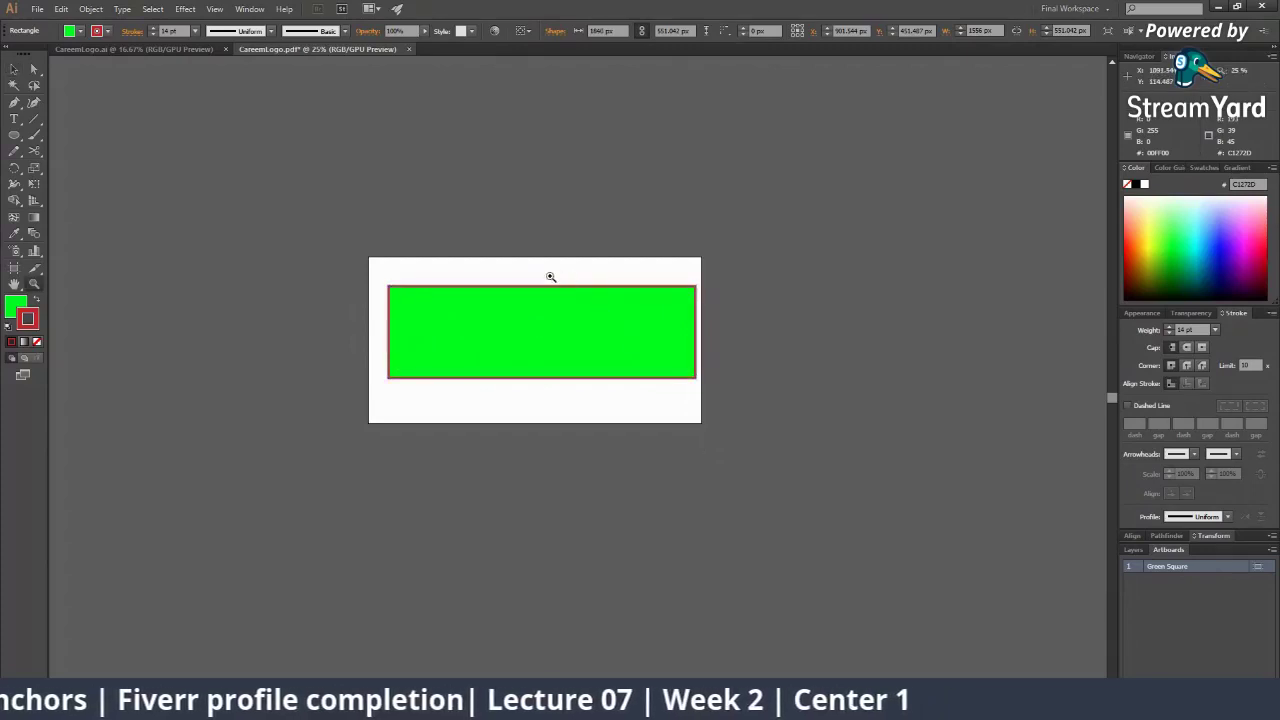
pyautogui.click(531, 354)
pyautogui.click(532, 354)
pyautogui.click(541, 358)
pyautogui.click(550, 363)
pyautogui.moveTo(551, 363); pyautogui.dragTo(220, 323)
pyautogui.press('v')
pyautogui.click(431, 404)
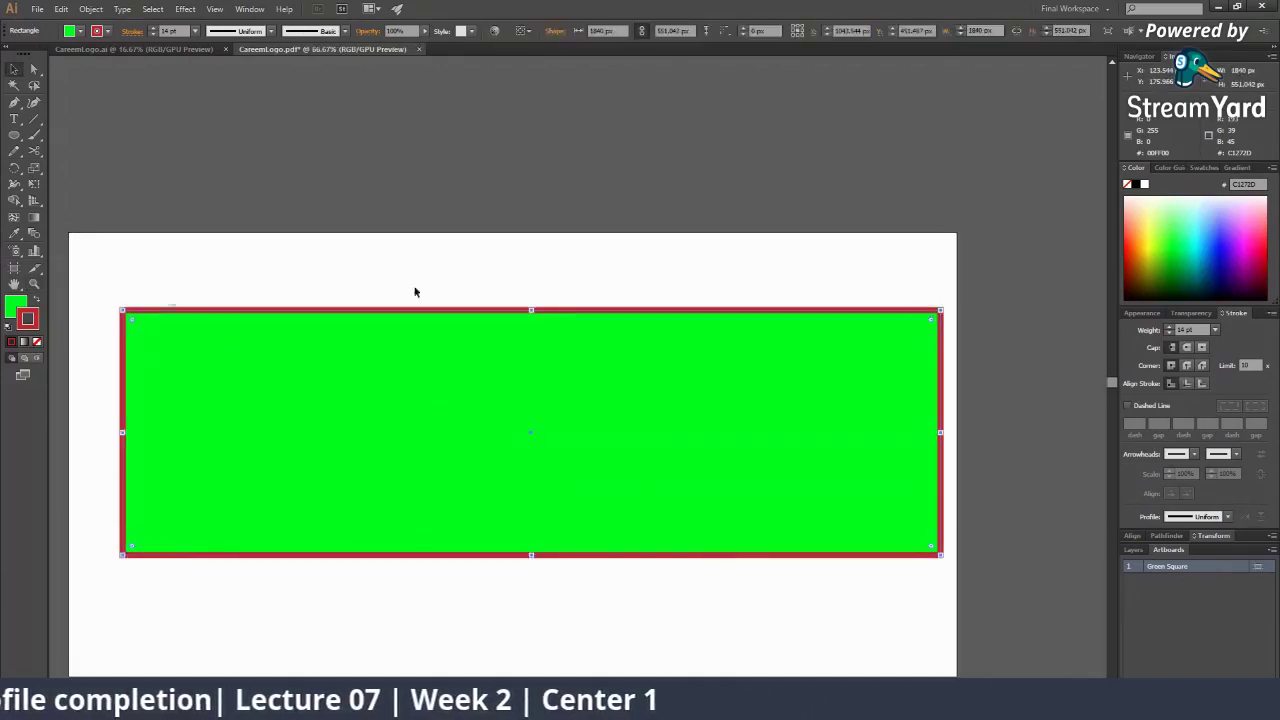
pyautogui.click(18, 302)
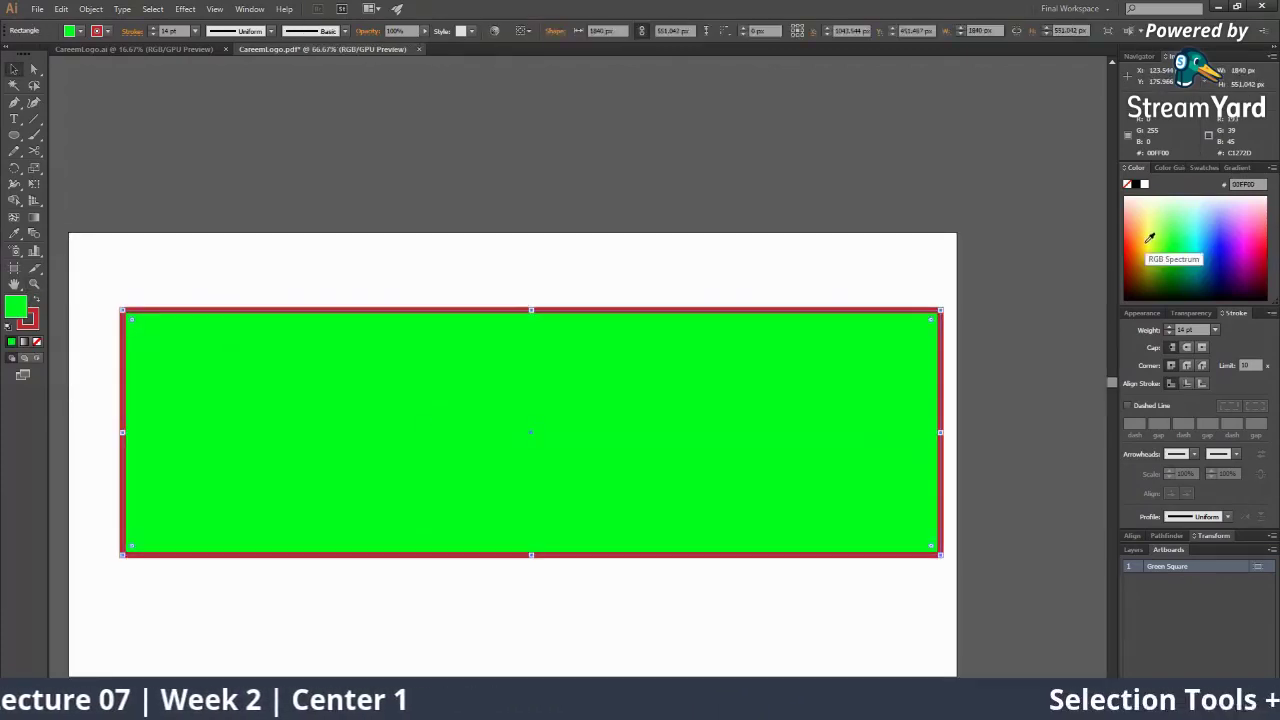
# Try a yellow fill swatch, dismiss the error, and nudge the rectangle at 66.67% zoom
pyautogui.click(1148, 238)
pyautogui.press('c')
pyautogui.click(543, 186)
pyautogui.click(768, 384)
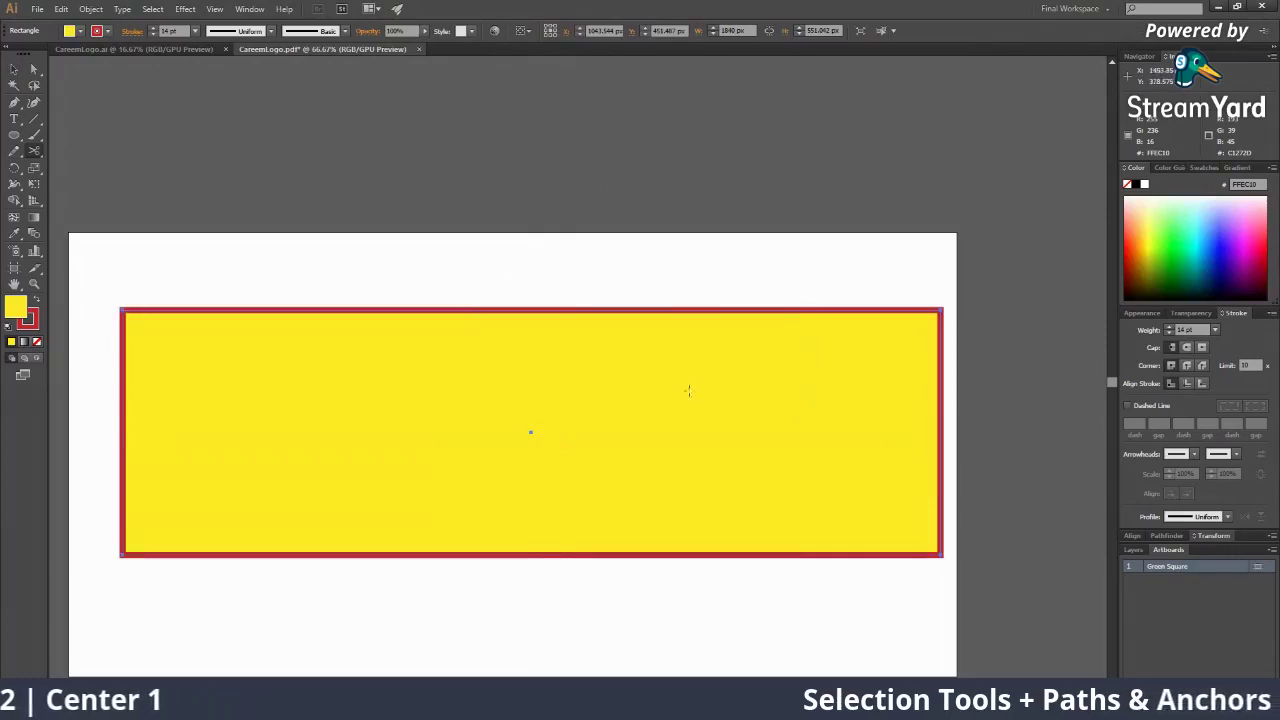
pyautogui.press('v')
pyautogui.moveTo(533, 433); pyautogui.dragTo(509, 393)
pyautogui.press('z')
pyautogui.keyDown('alt'); pyautogui.click(552, 387); pyautogui.keyUp('alt')
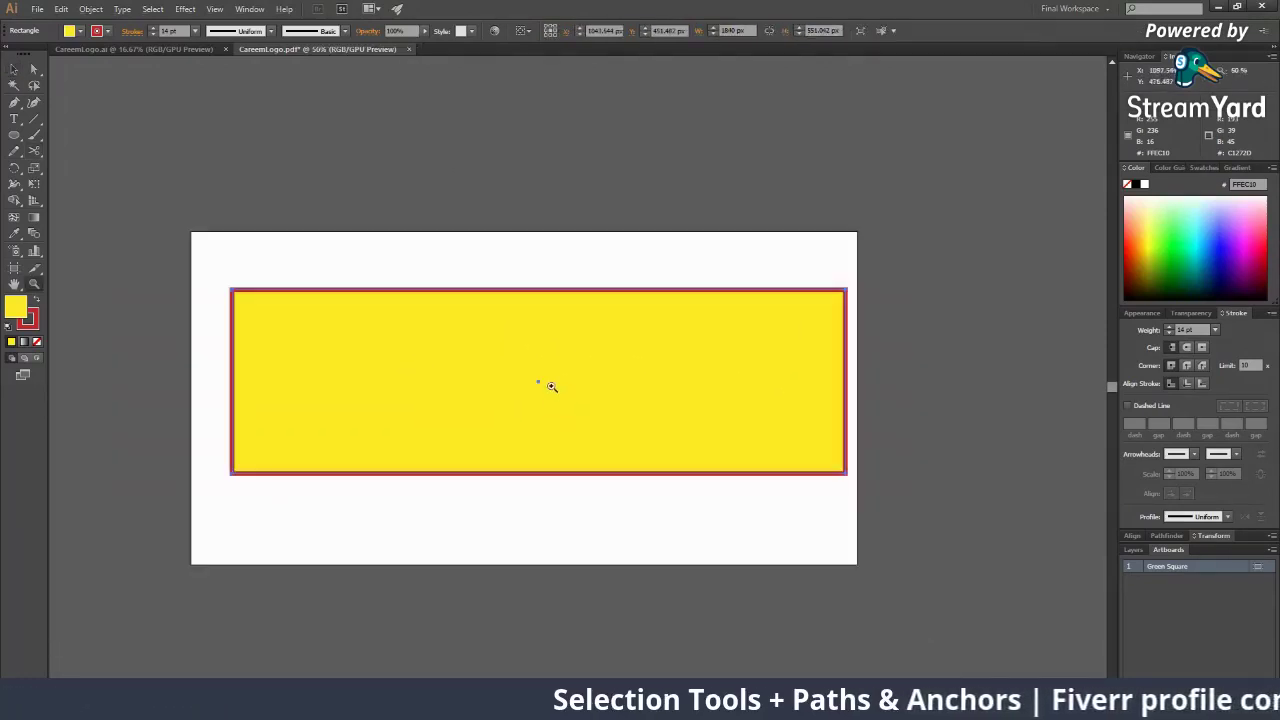
pyautogui.press('v')
pyautogui.moveTo(586, 338); pyautogui.dragTo(576, 333)
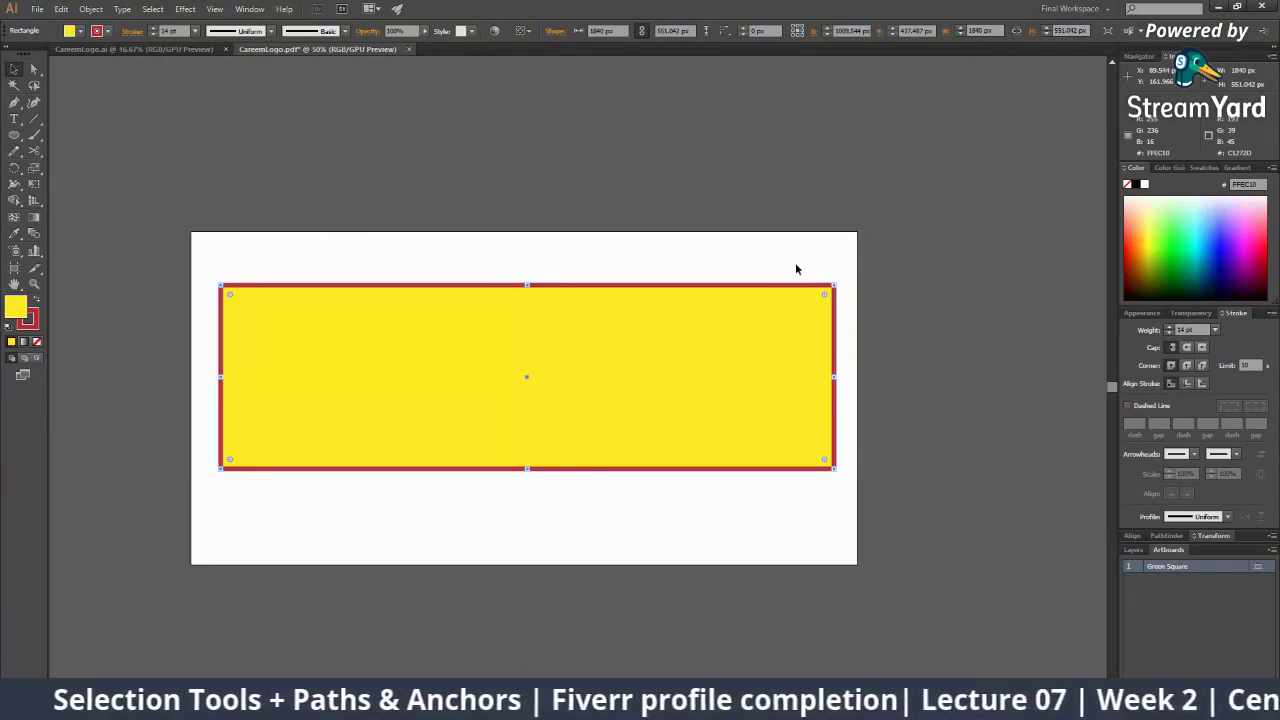
pyautogui.press('z')
pyautogui.click(484, 351)
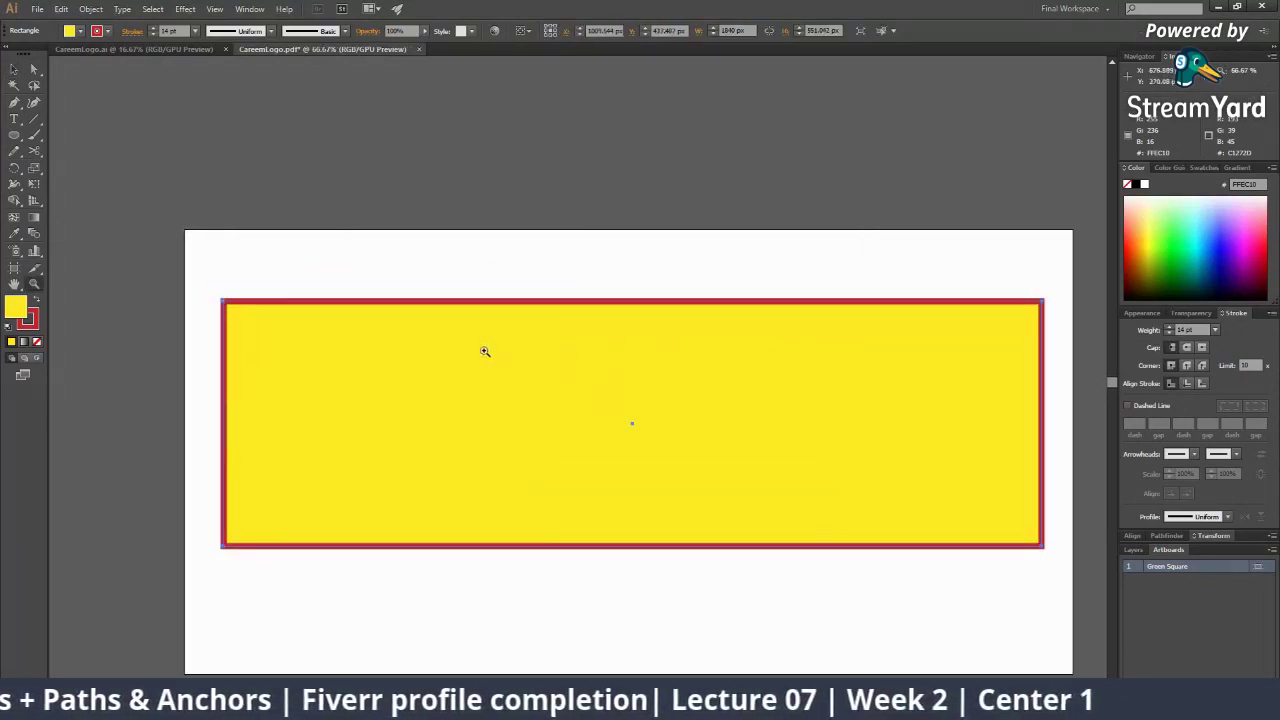
pyautogui.press('v')
# Try out blue and other fill hues in the Color Picker
pyautogui.doubleClick(15, 306)
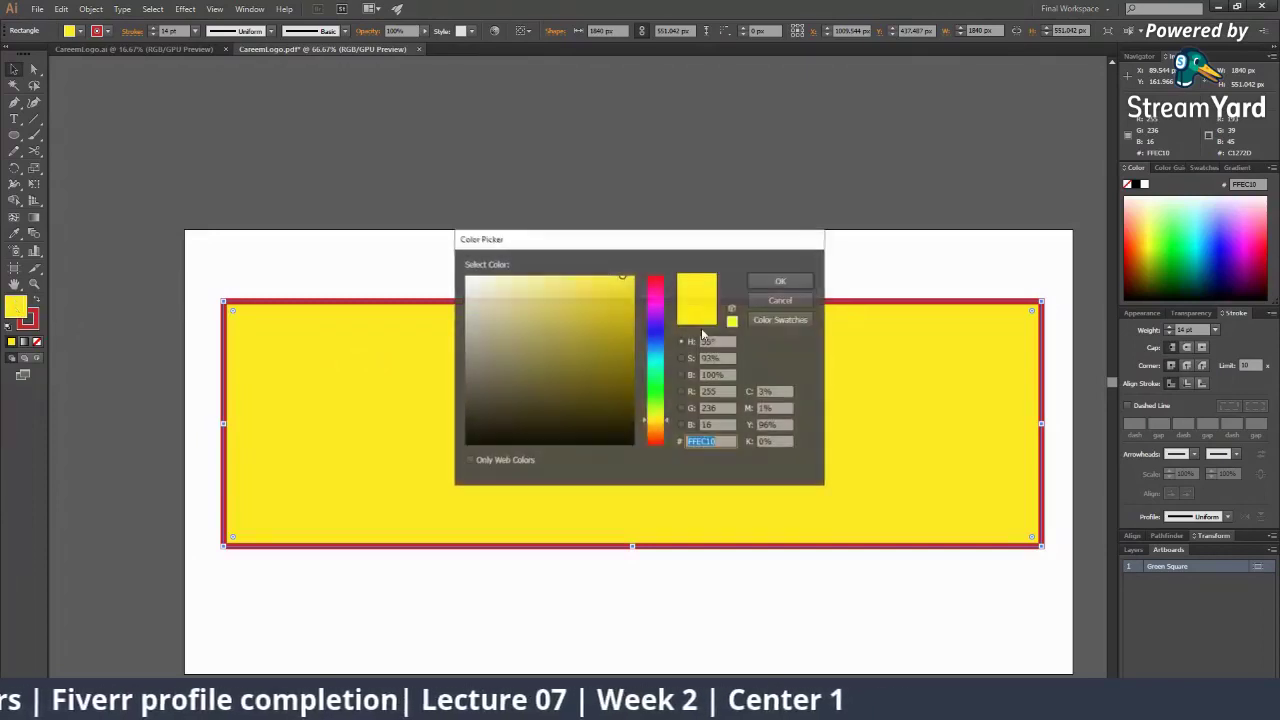
pyautogui.click(662, 333)
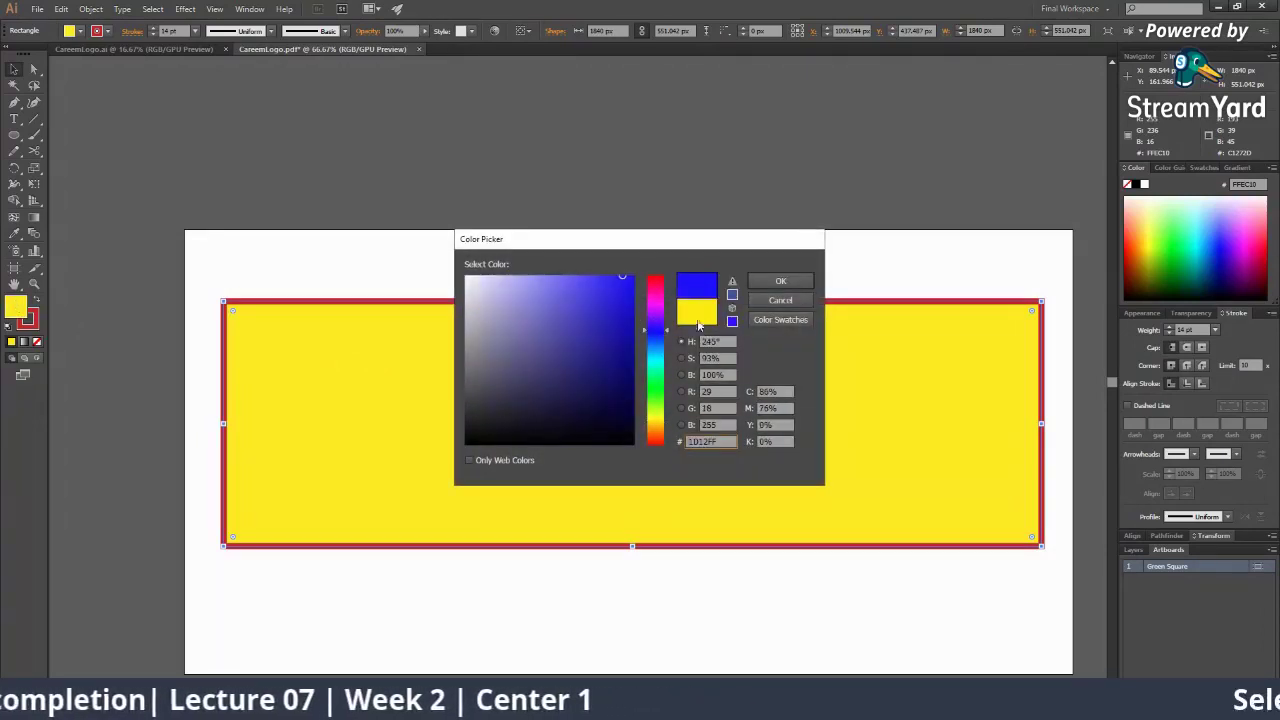
pyautogui.click(781, 280)
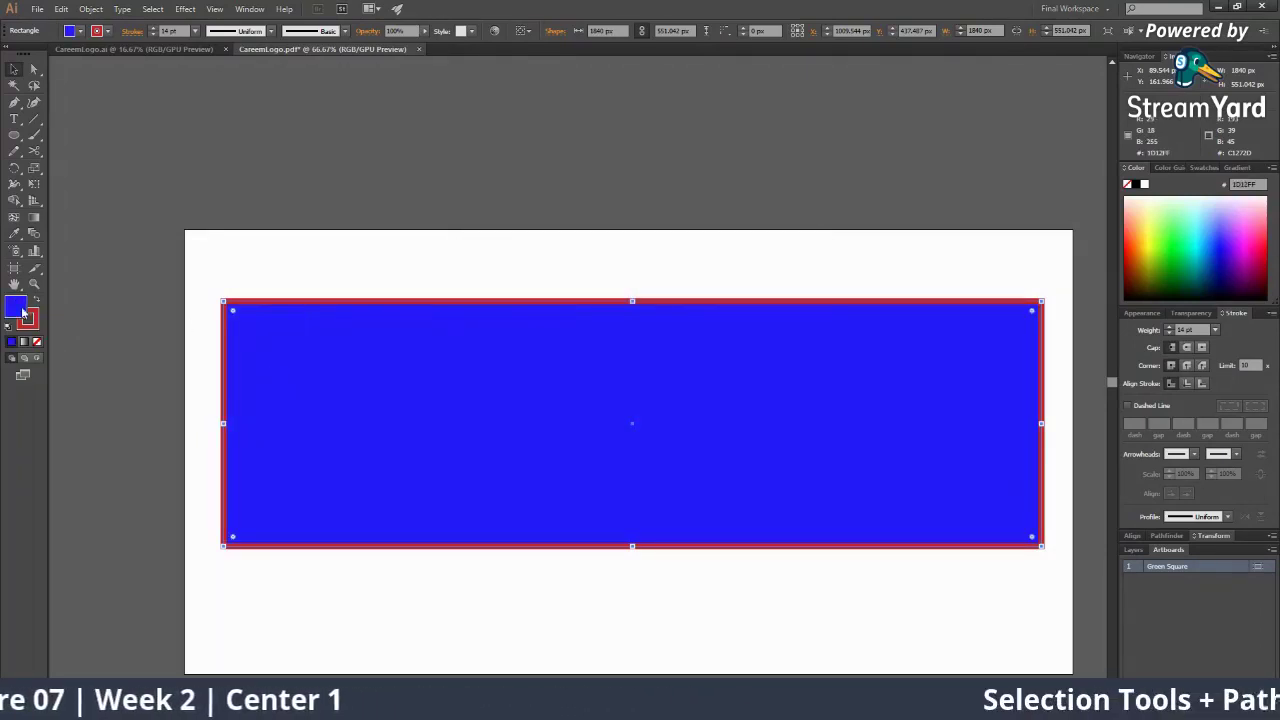
pyautogui.doubleClick(22, 312)
pyautogui.moveTo(661, 380)
pyautogui.mouseDown()
pyautogui.moveTo(657, 330)
pyautogui.moveTo(655, 353)
pyautogui.moveTo(608, 329)
pyautogui.moveTo(621, 348)
pyautogui.moveTo(662, 316)
pyautogui.mouseUp()
pyautogui.click(781, 281)
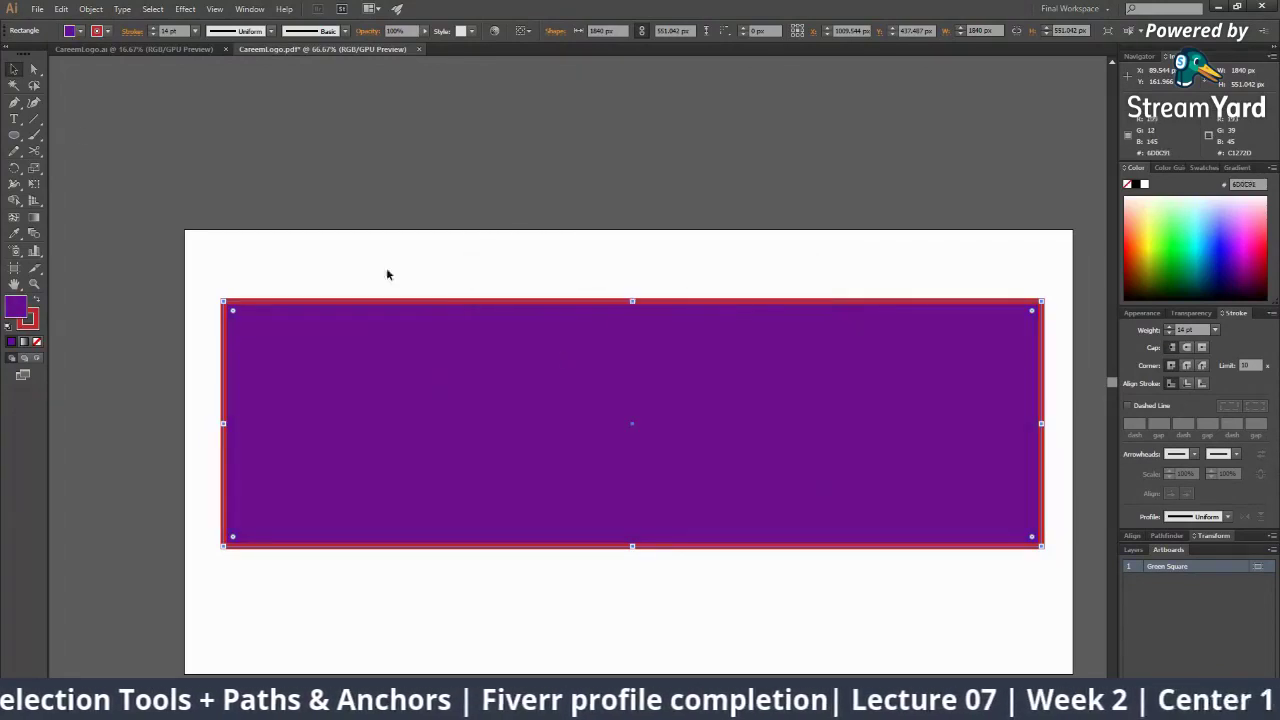
# Set the rectangle's stroke to bright yellow
pyautogui.doubleClick(35, 314)
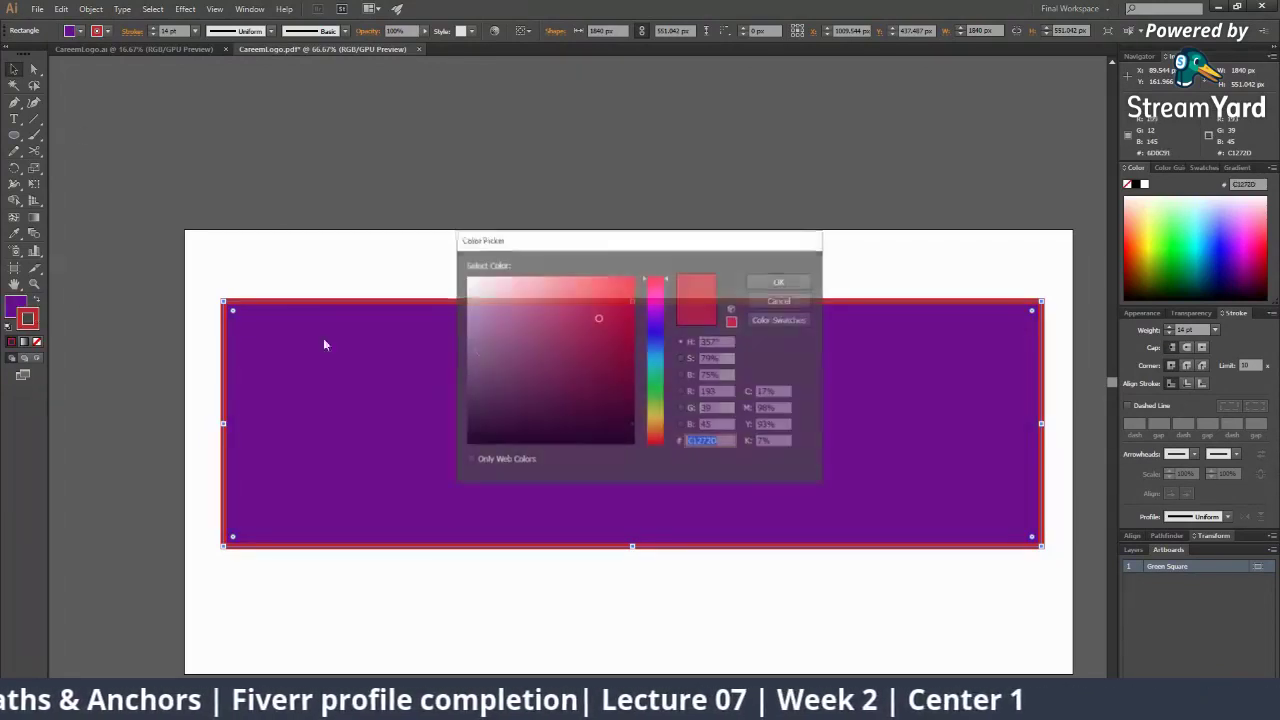
pyautogui.moveTo(650, 393); pyautogui.dragTo(650, 417)
pyautogui.moveTo(624, 289); pyautogui.dragTo(636, 282)
pyautogui.click(802, 281)
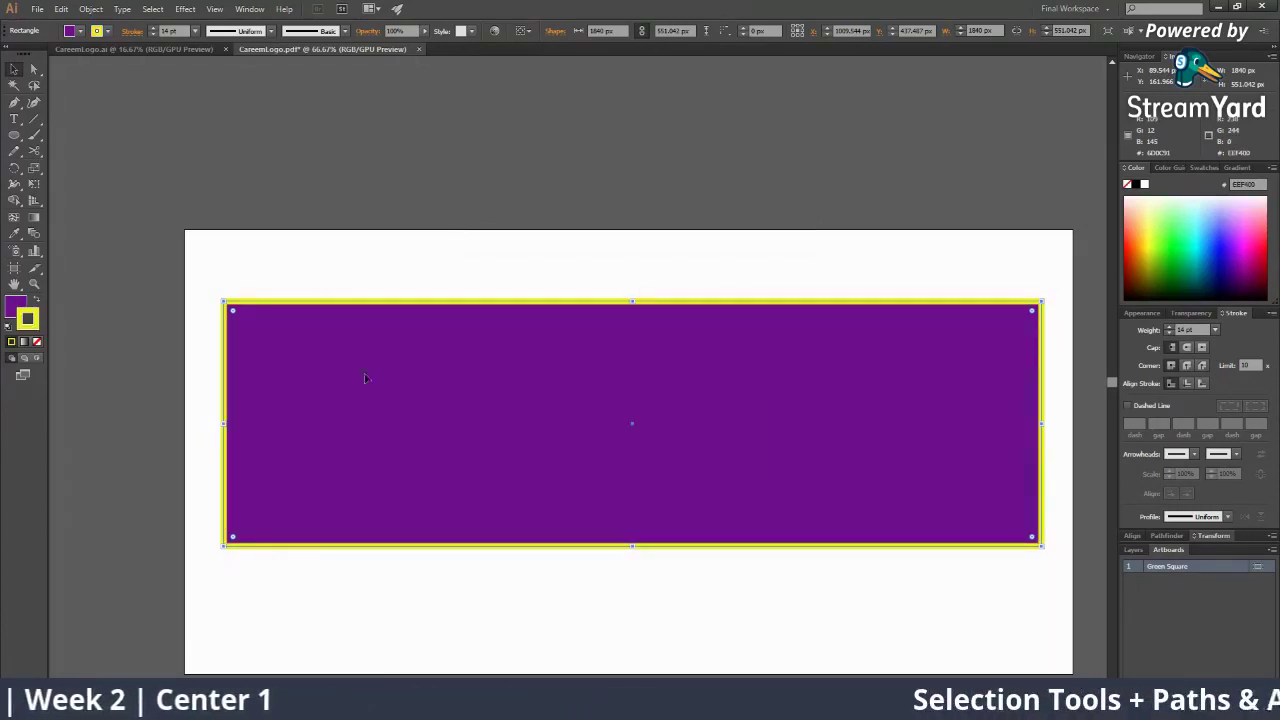
# Set the rectangle's fill to pure red FF0000
pyautogui.click(13, 308)
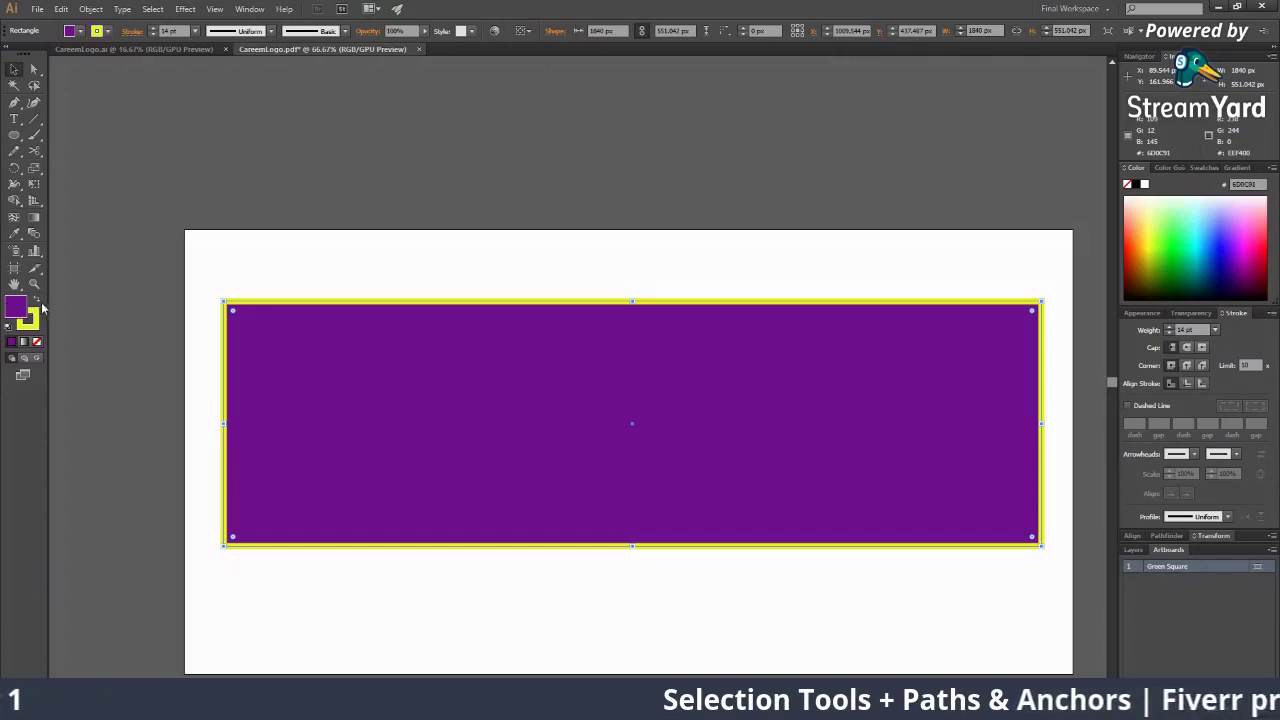
pyautogui.doubleClick(19, 307)
pyautogui.moveTo(656, 318); pyautogui.dragTo(651, 270)
pyautogui.click(780, 281)
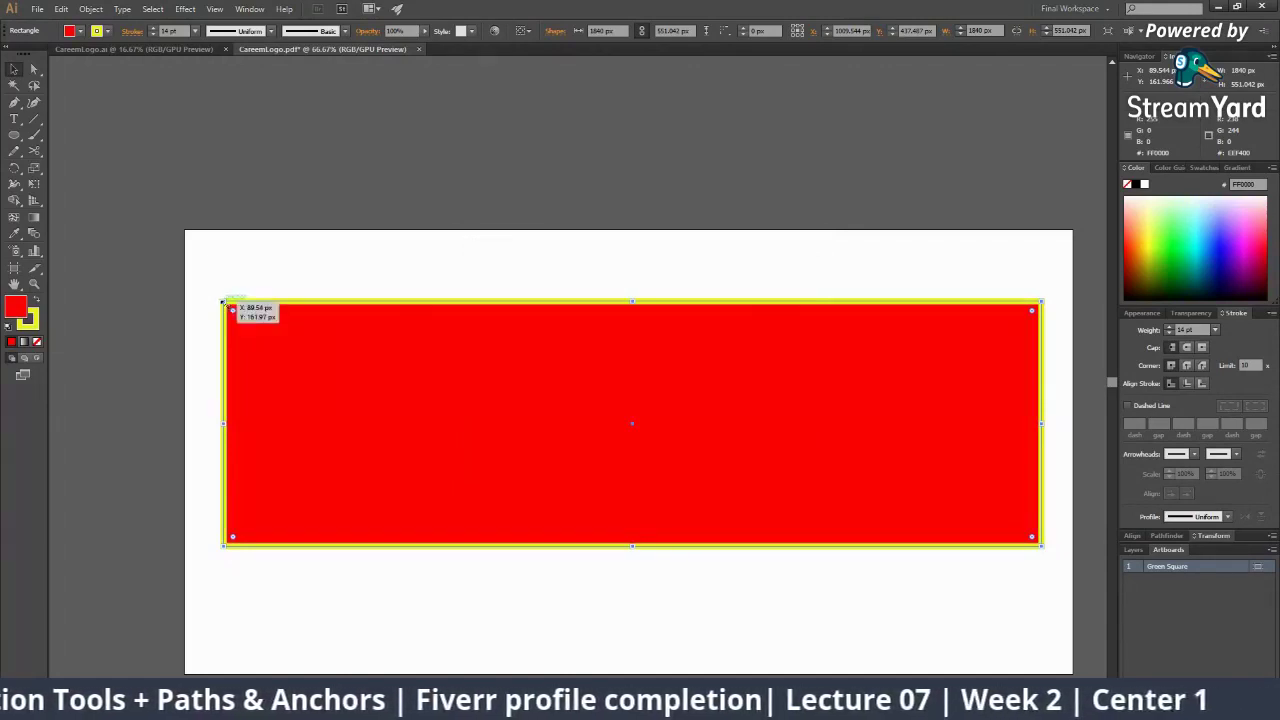
pyautogui.moveTo(224, 301)
pyautogui.mouseDown()
pyautogui.moveTo(210, 284)
pyautogui.moveTo(223, 301)
pyautogui.mouseUp()
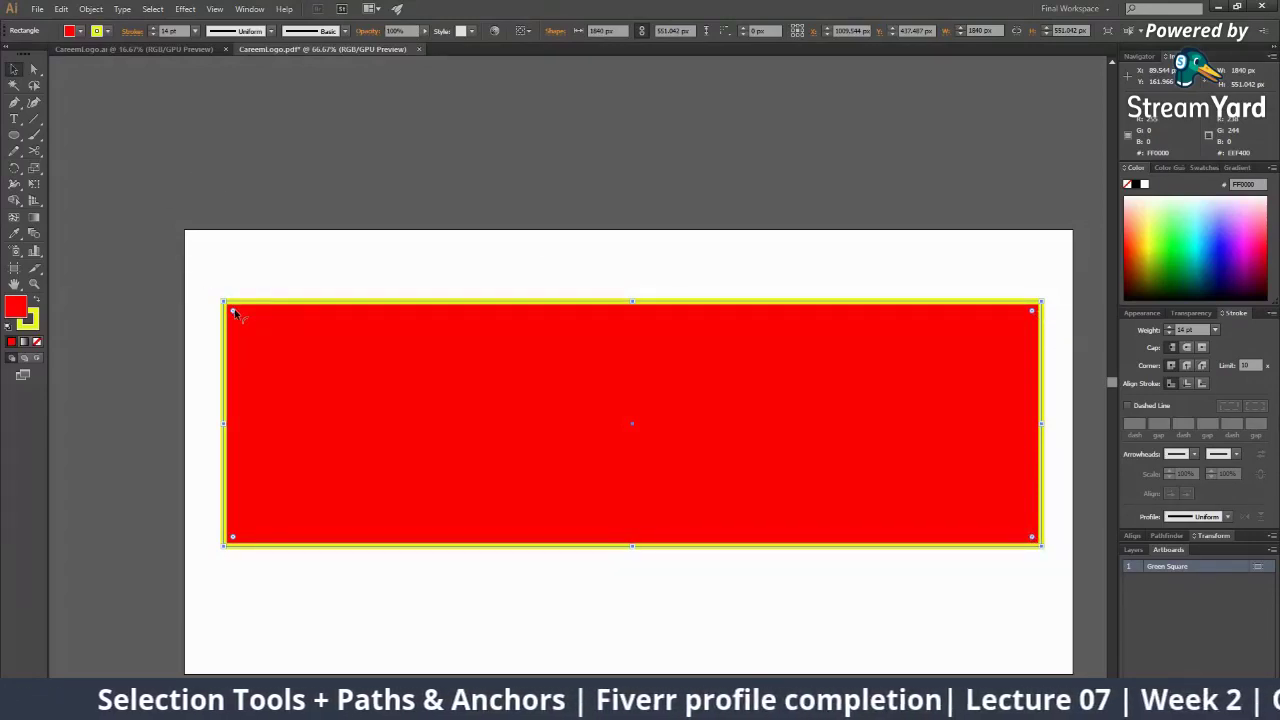
# Return the rectangle's corners to 0 px square and narrow it to about 974 px wide
pyautogui.moveTo(233, 313)
pyautogui.mouseDown()
pyautogui.moveTo(288, 372)
pyautogui.moveTo(293, 407)
pyautogui.moveTo(232, 336)
pyautogui.mouseUp()
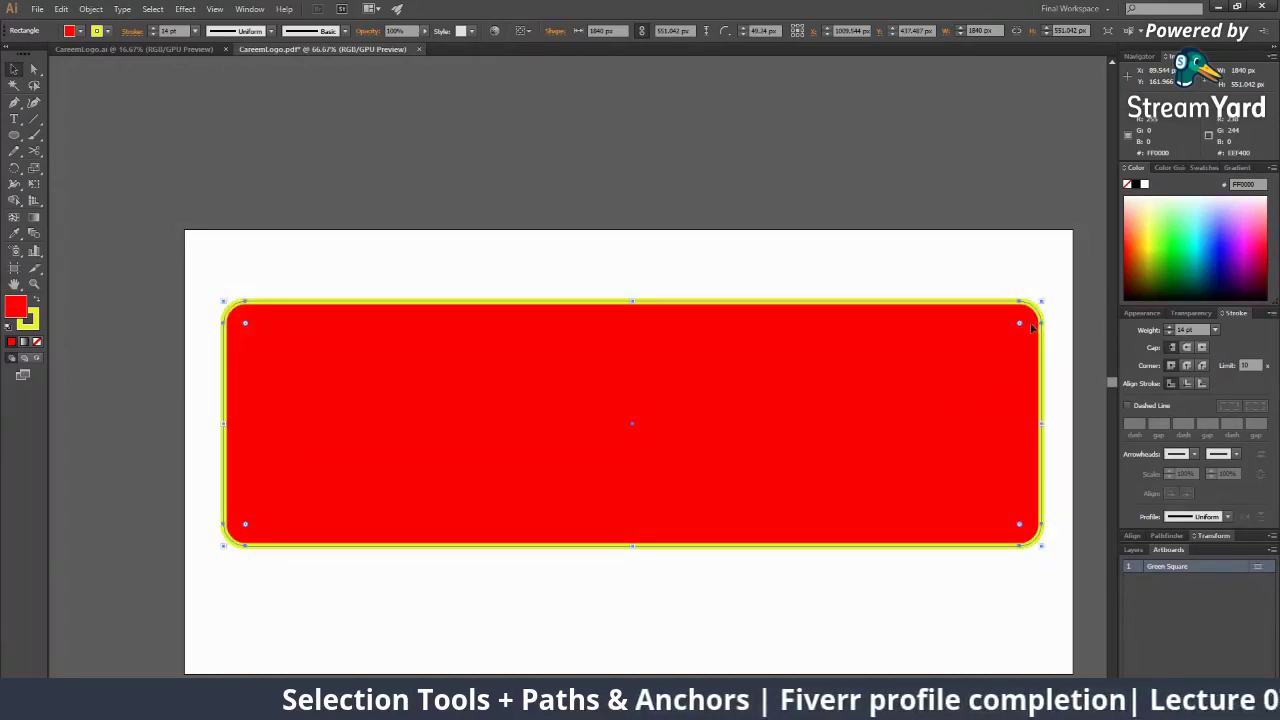
pyautogui.moveTo(1019, 326); pyautogui.dragTo(972, 343)
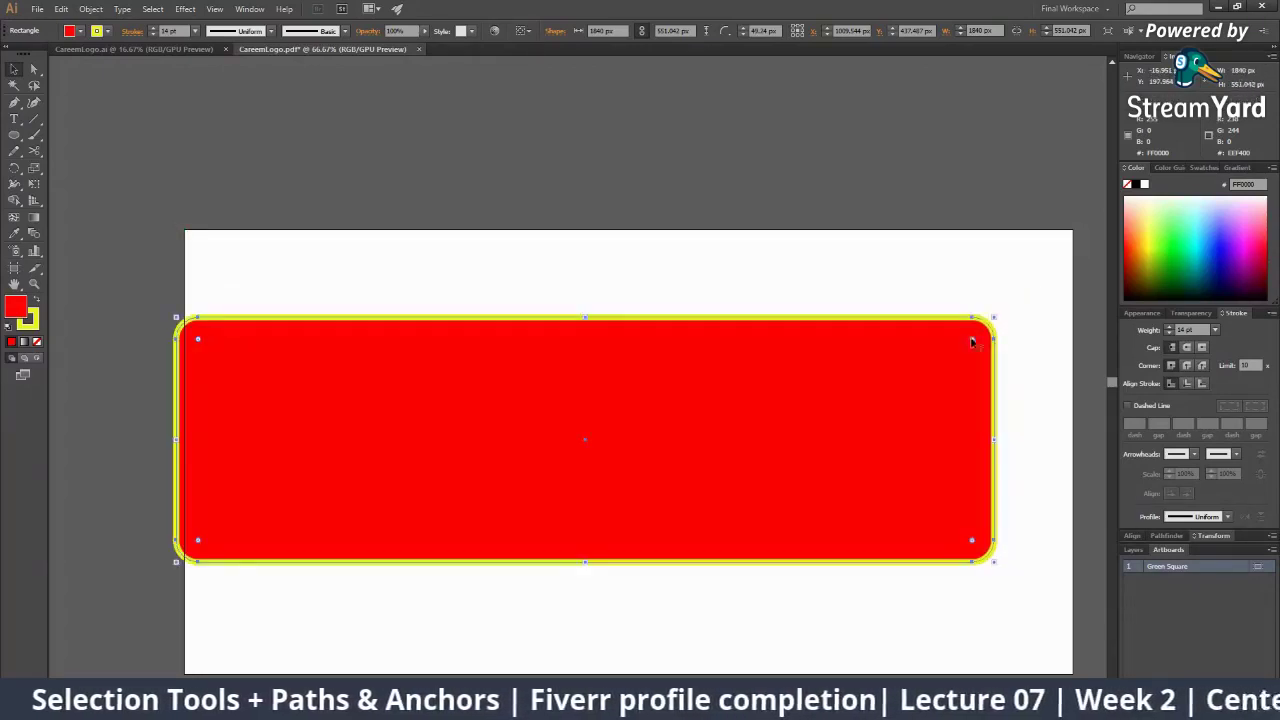
pyautogui.moveTo(780, 389); pyautogui.dragTo(842, 380)
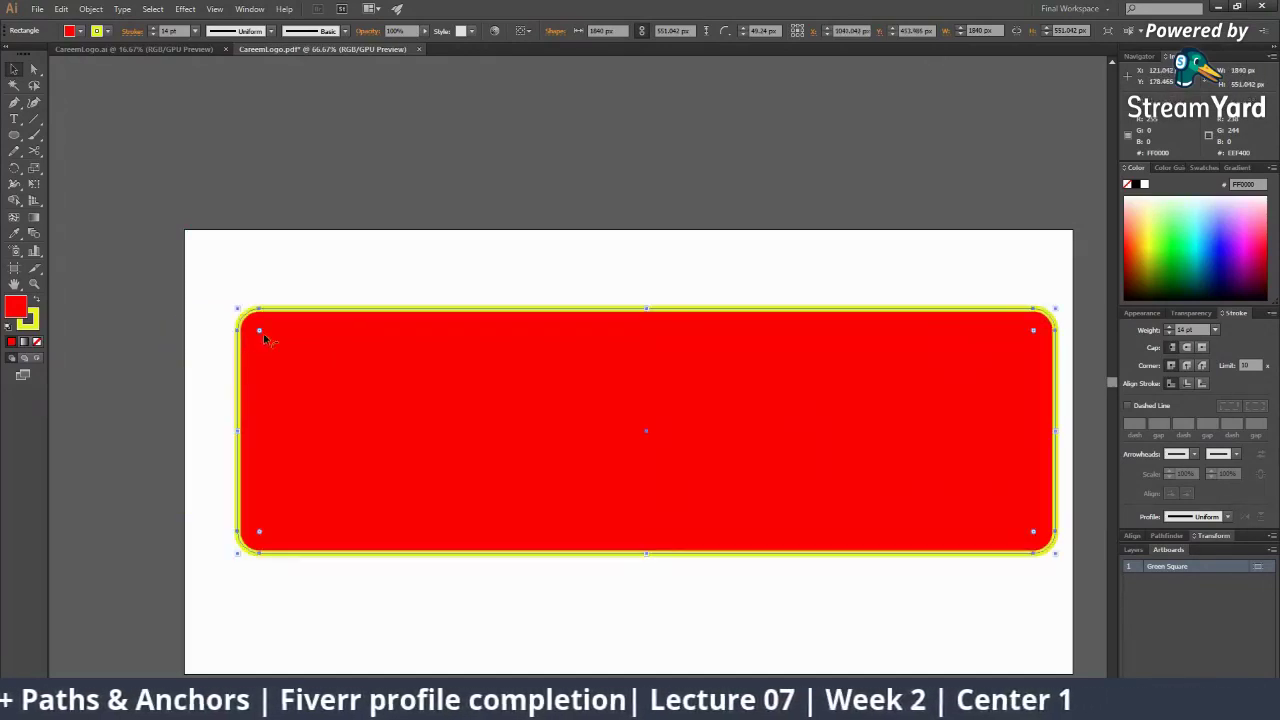
pyautogui.moveTo(531, 411); pyautogui.dragTo(501, 411)
pyautogui.moveTo(229, 330); pyautogui.dragTo(186, 290)
pyautogui.moveTo(1027, 433)
pyautogui.mouseDown()
pyautogui.moveTo(638, 424)
pyautogui.moveTo(629, 446)
pyautogui.mouseUp()
# Apply a black 000000 stroke and centre the rectangle on the artboard, keeping square corners
pyautogui.doubleClick(33, 328)
pyautogui.click(780, 281)
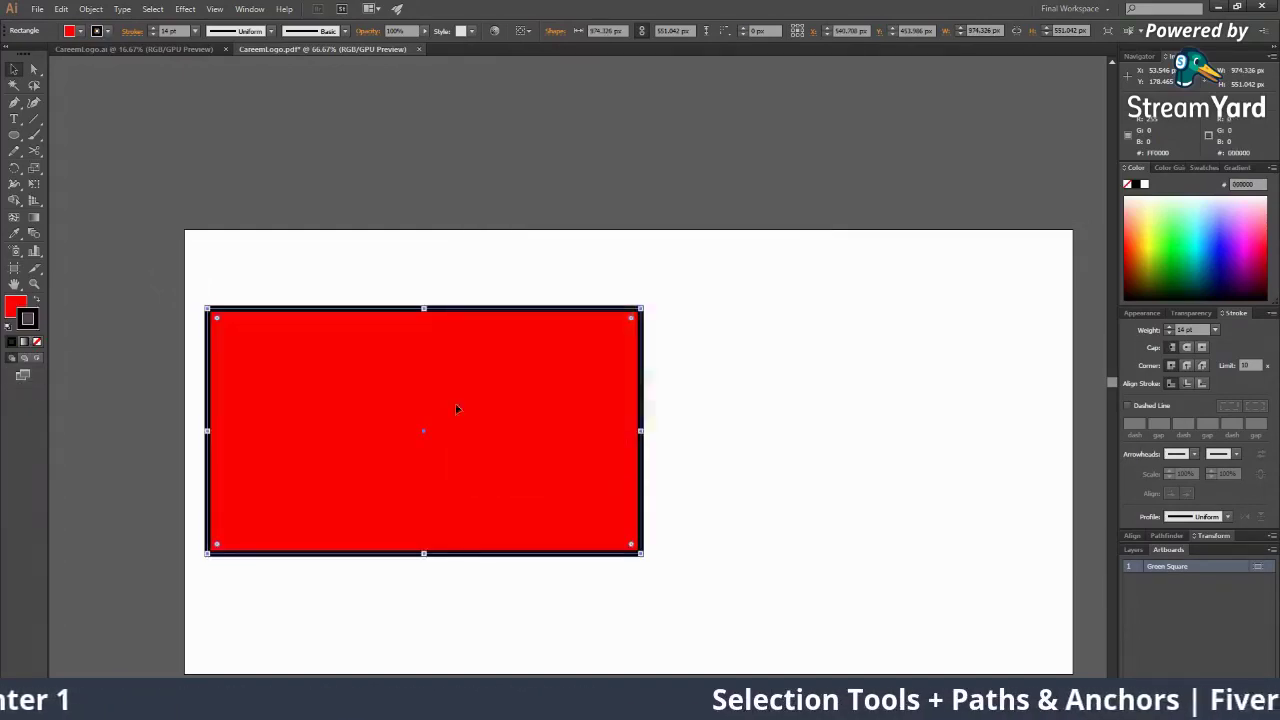
pyautogui.moveTo(445, 418); pyautogui.dragTo(591, 420)
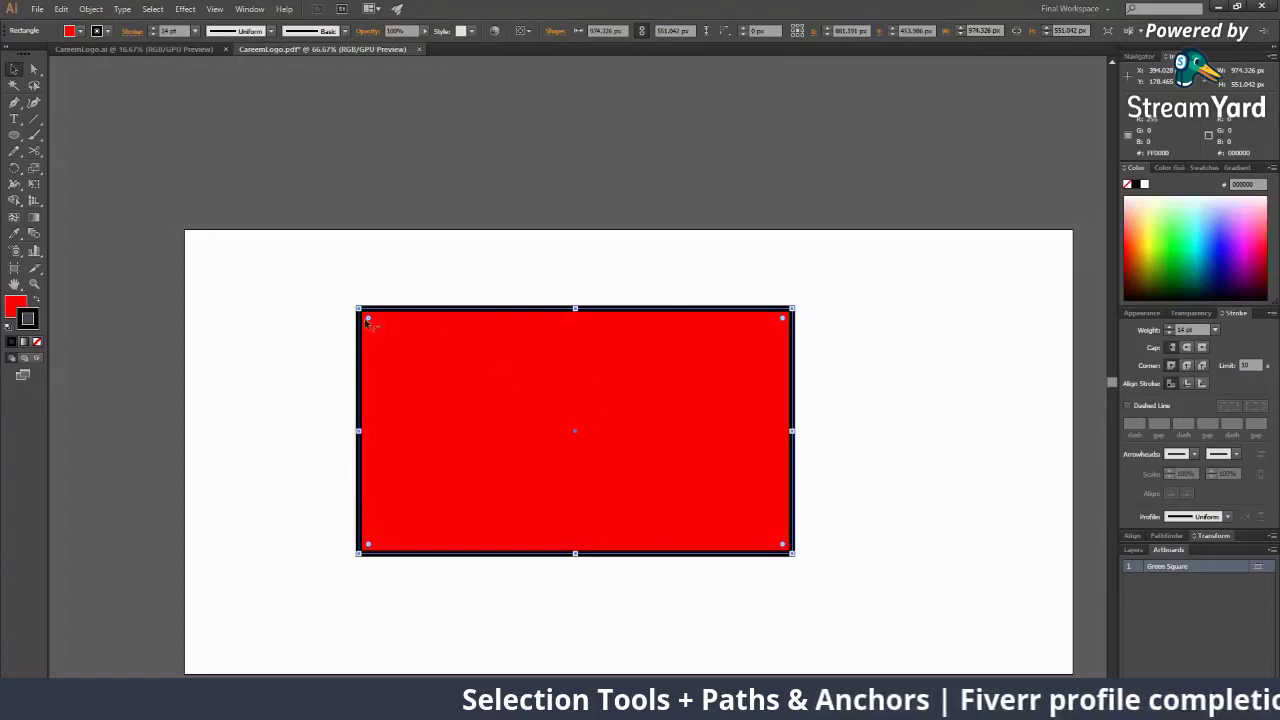
pyautogui.moveTo(368, 322); pyautogui.dragTo(388, 341)
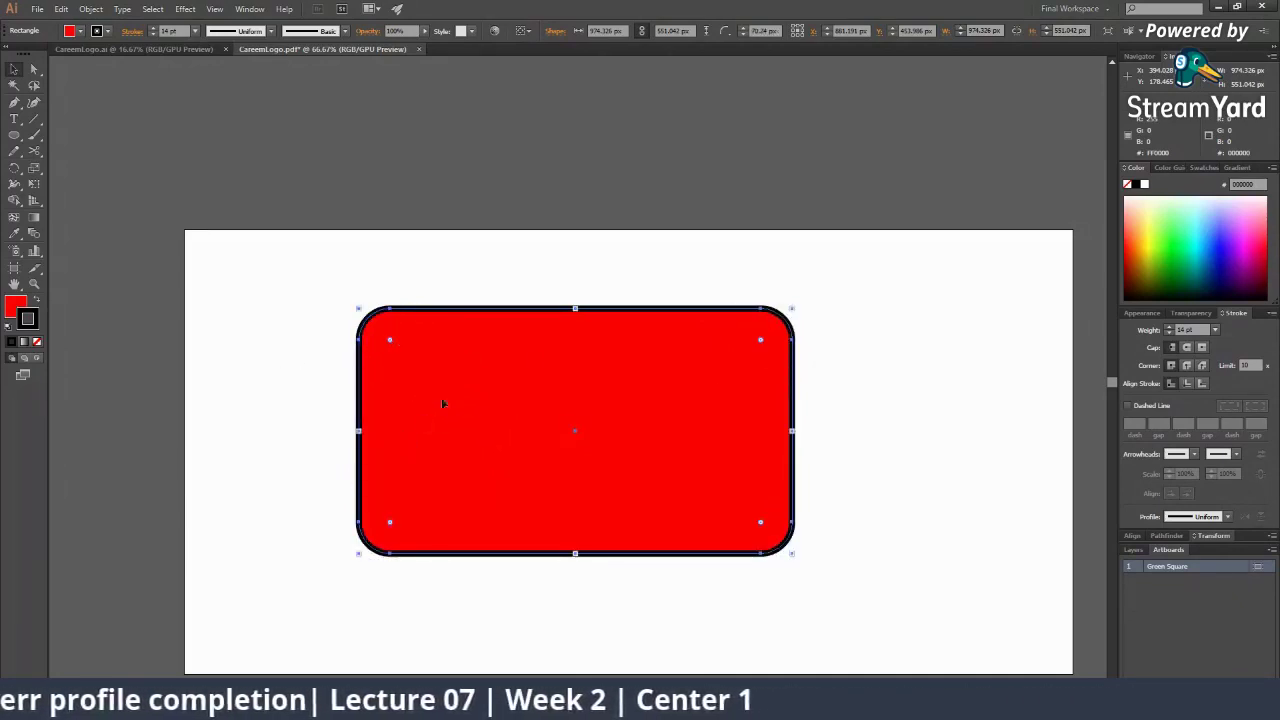
pyautogui.moveTo(394, 341); pyautogui.dragTo(346, 309)
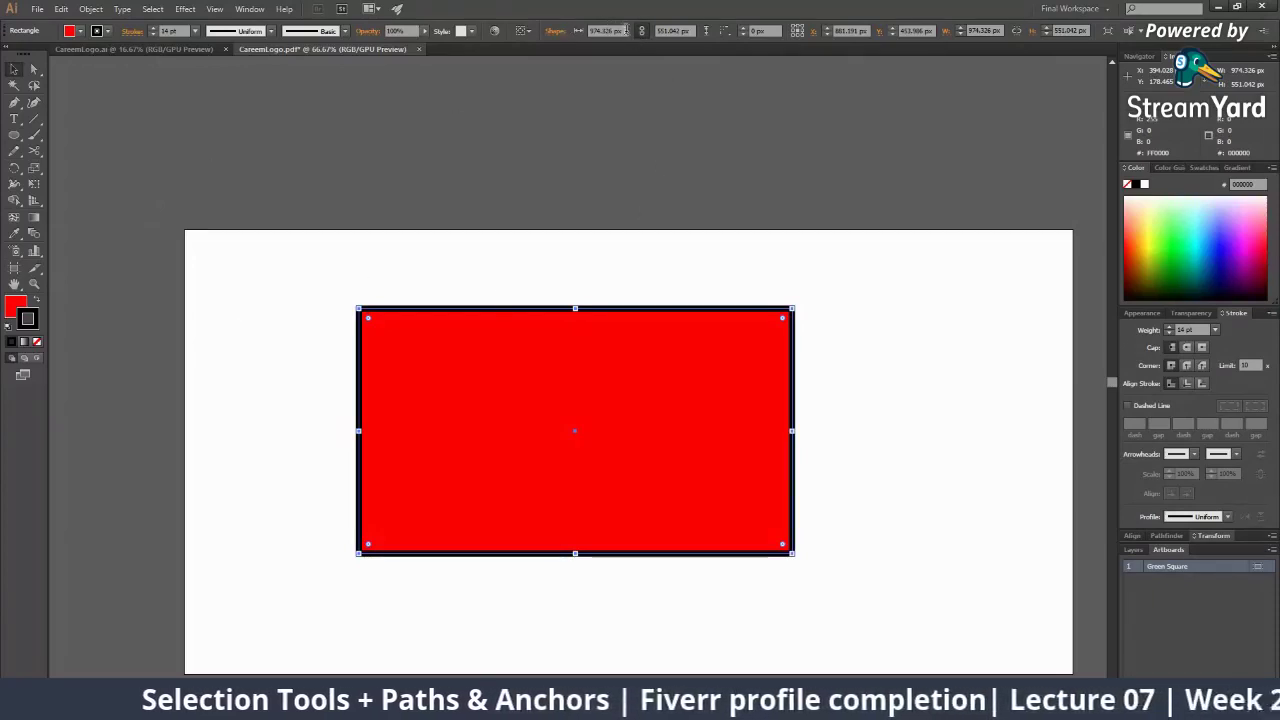
pyautogui.moveTo(626, 30); pyautogui.dragTo(592, 30)
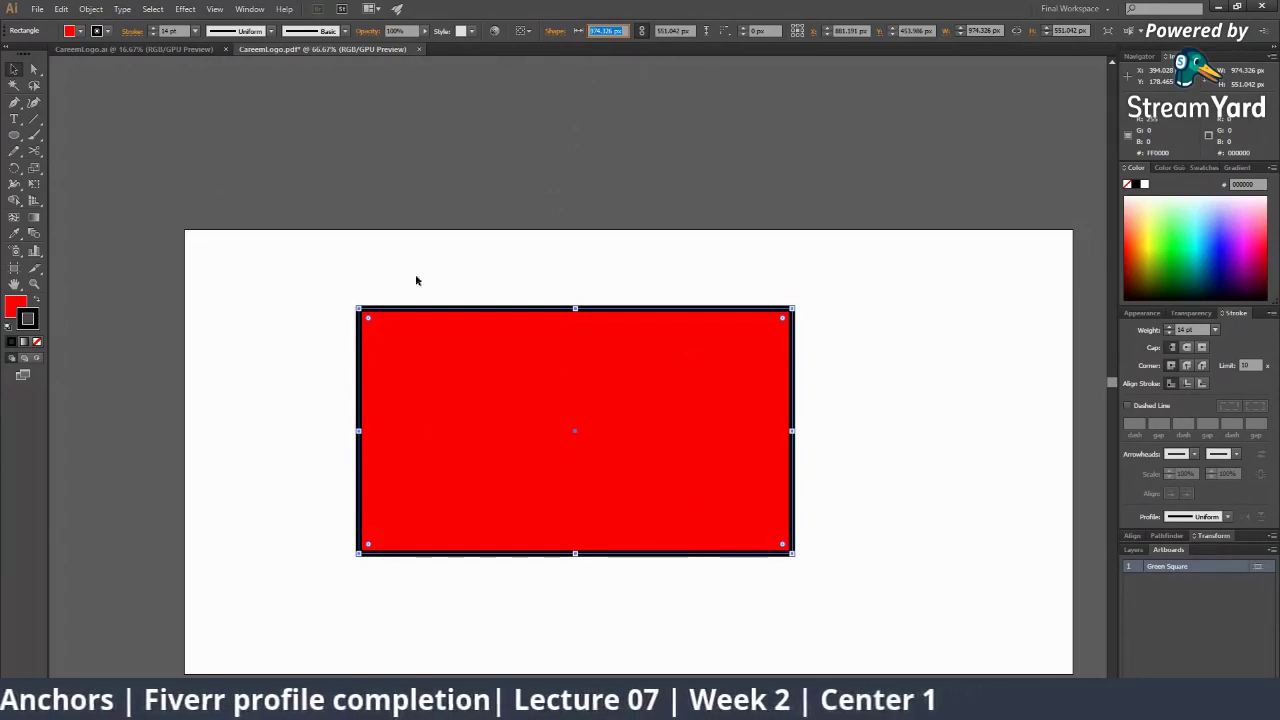
# Enter 400 px width and 500 px height for the red rectangle in the control bar
pyautogui.click(612, 30)
pyautogui.doubleClick(612, 30)
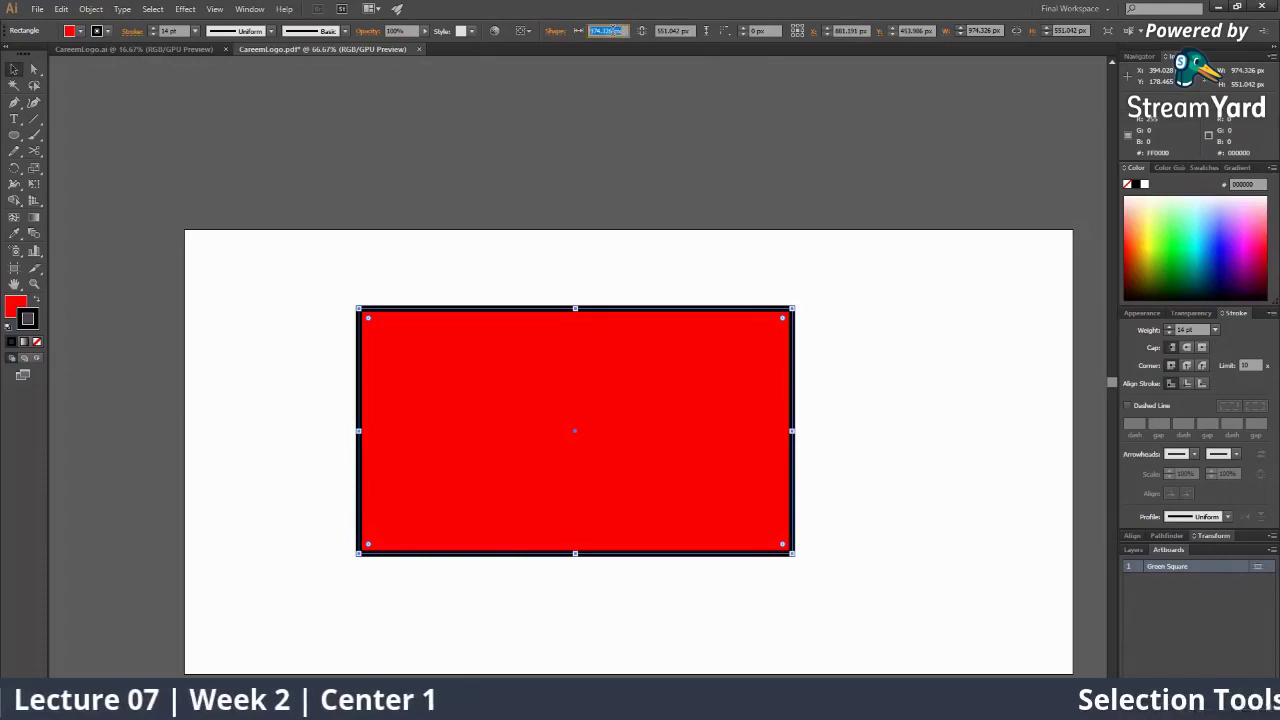
pyautogui.write('400')
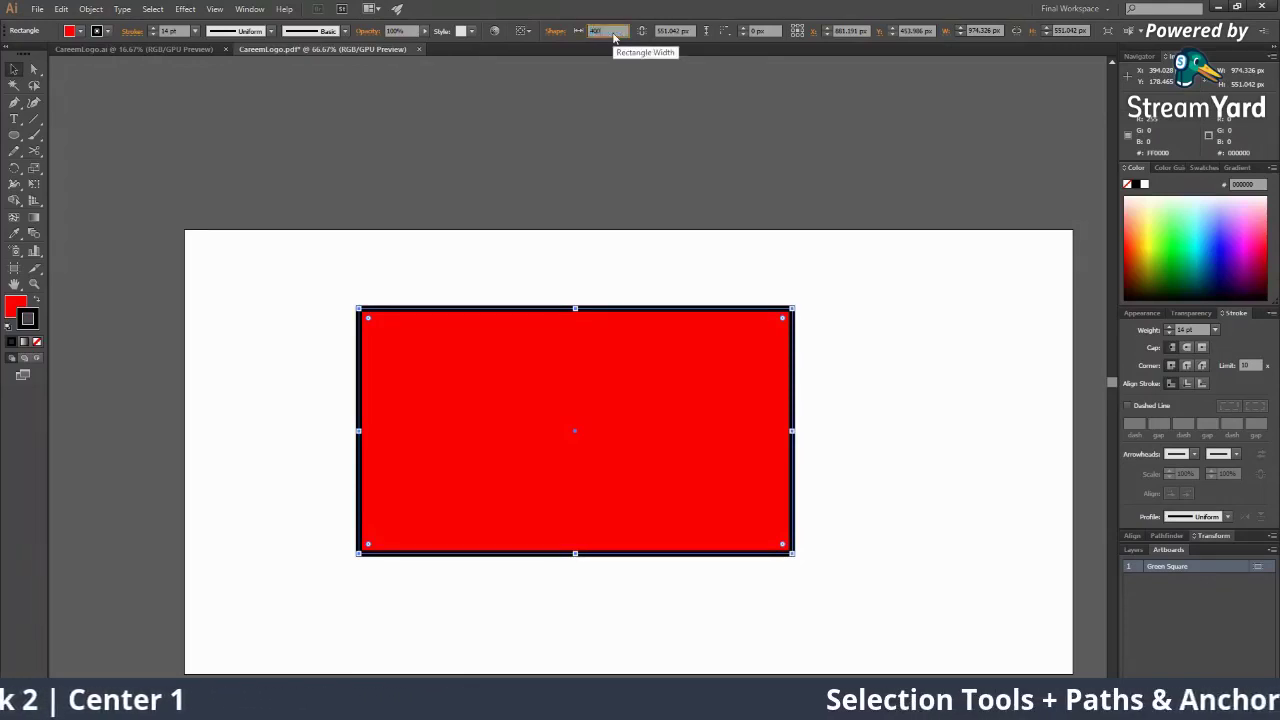
pyautogui.press('Tab')
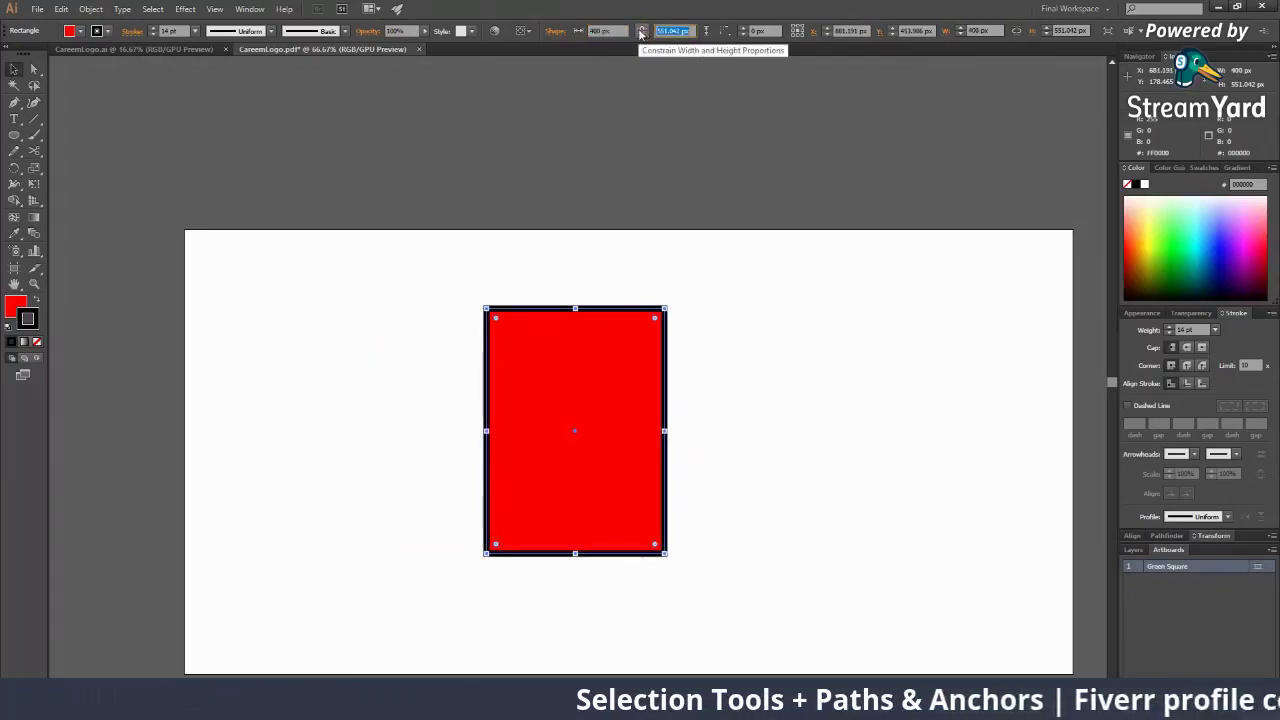
pyautogui.write('5')
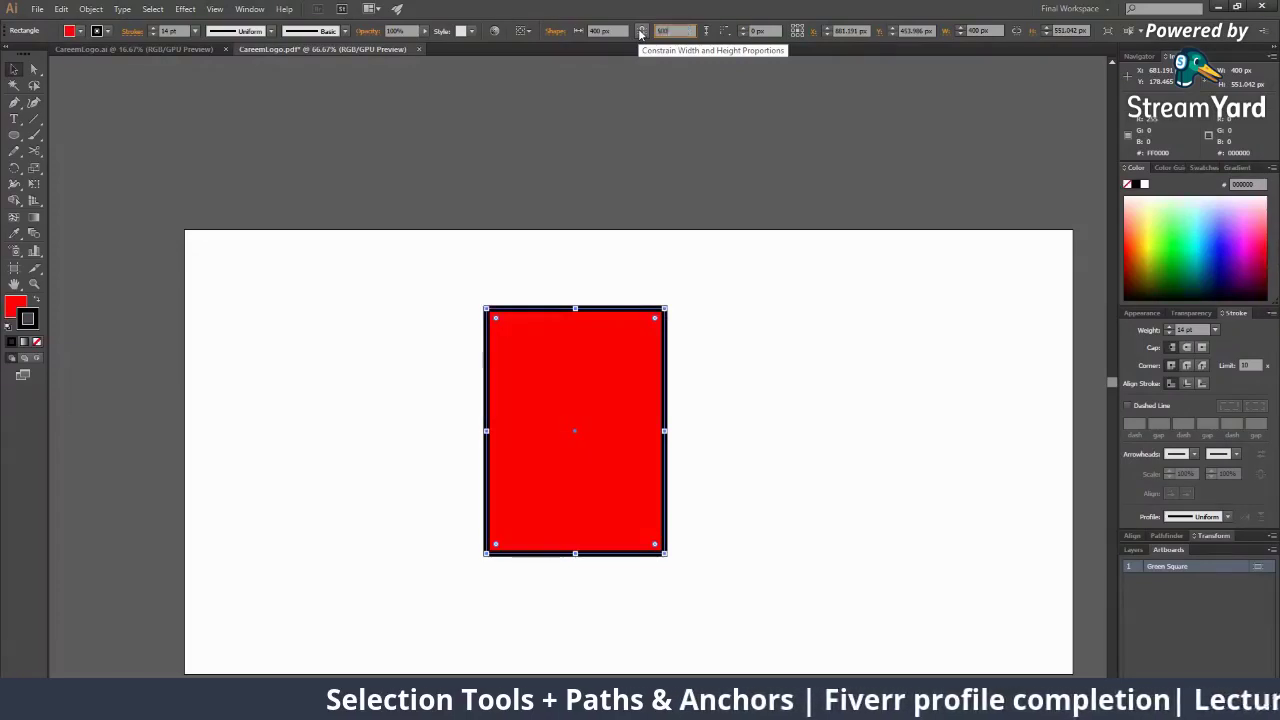
pyautogui.write('00')
pyautogui.press('Return')
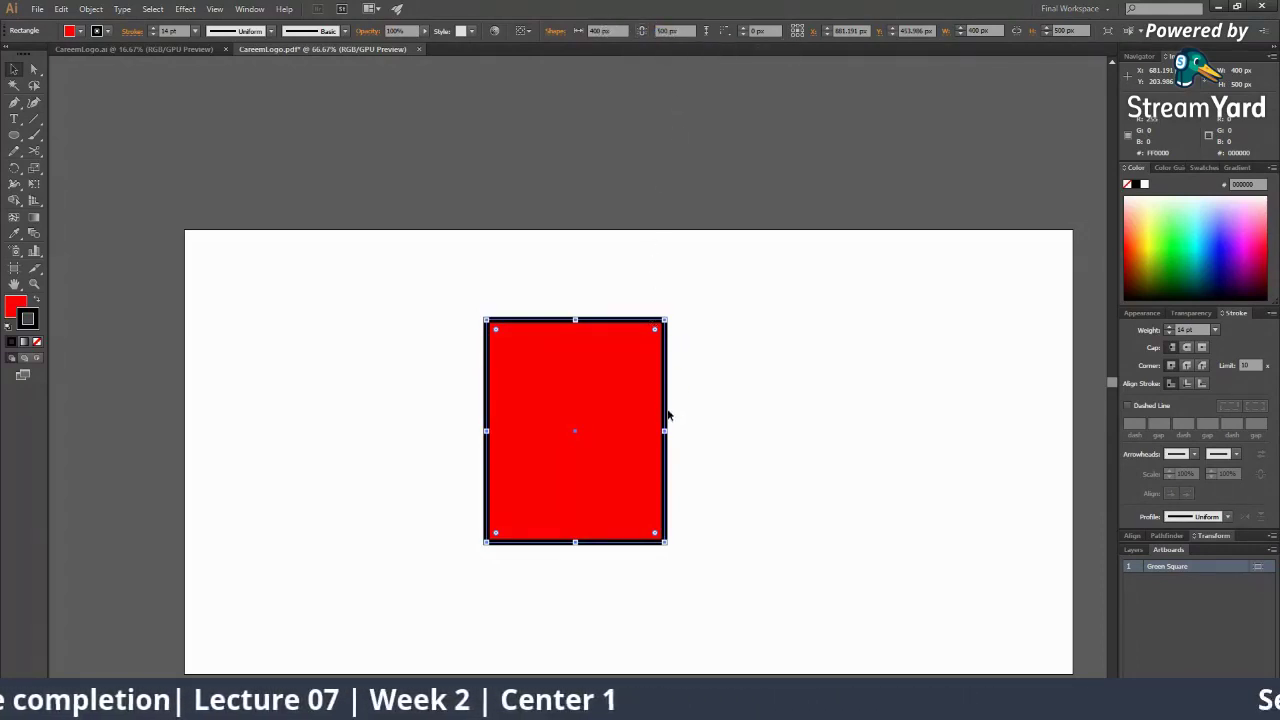
pyautogui.hotkey('ctrl', '+')
pyautogui.hotkey('ctrl', '+')
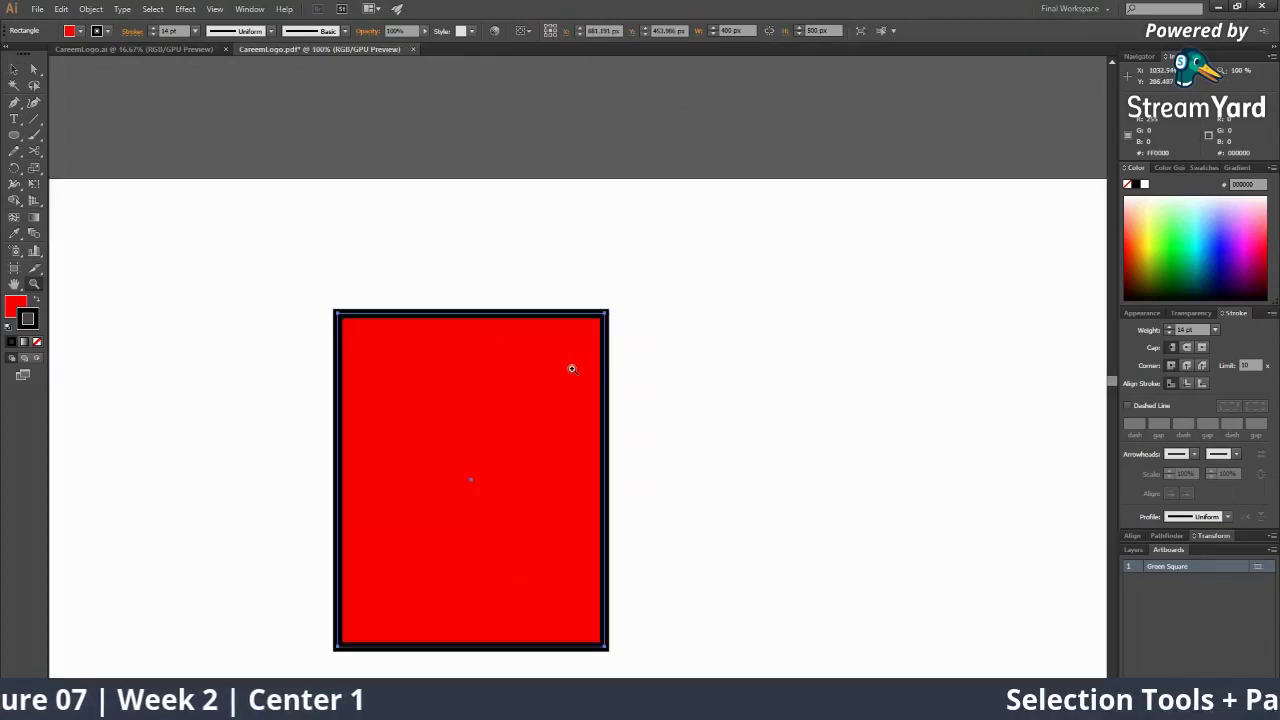
# Round all four corners with the live-corner widget, then trim the radius slightly
pyautogui.moveTo(580, 345); pyautogui.dragTo(568, 222)
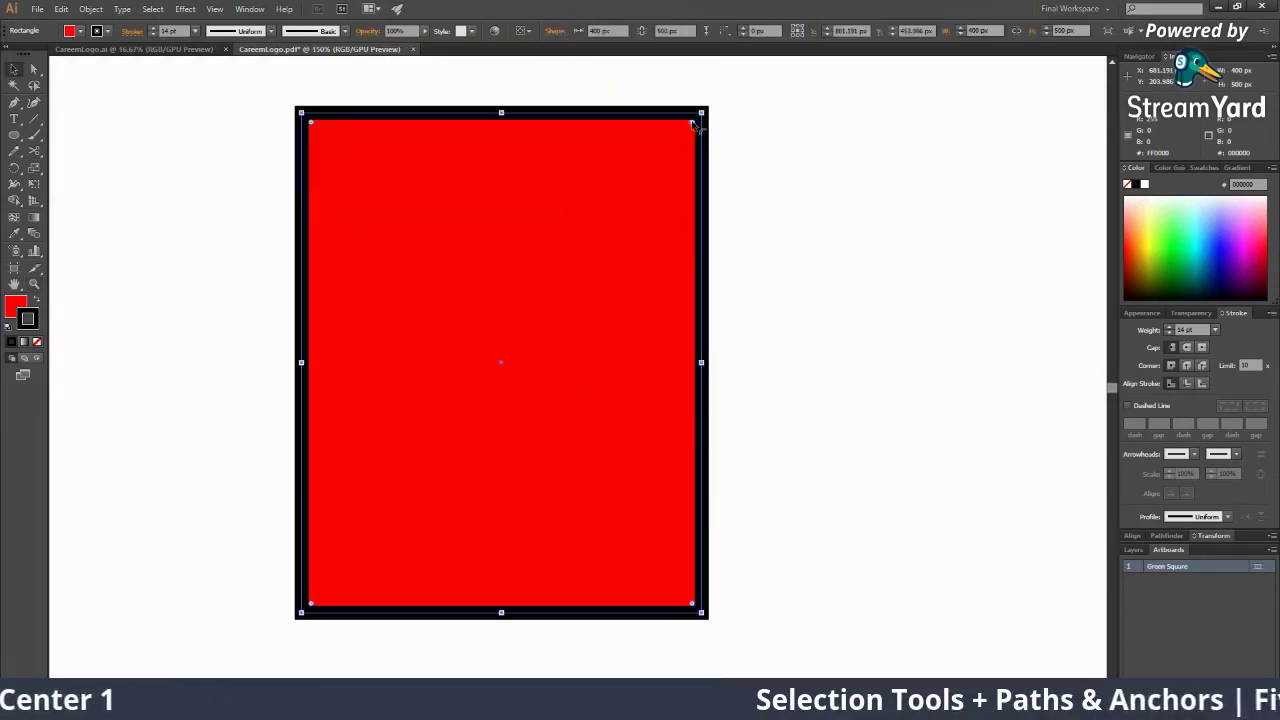
pyautogui.moveTo(692, 126); pyautogui.dragTo(671, 141)
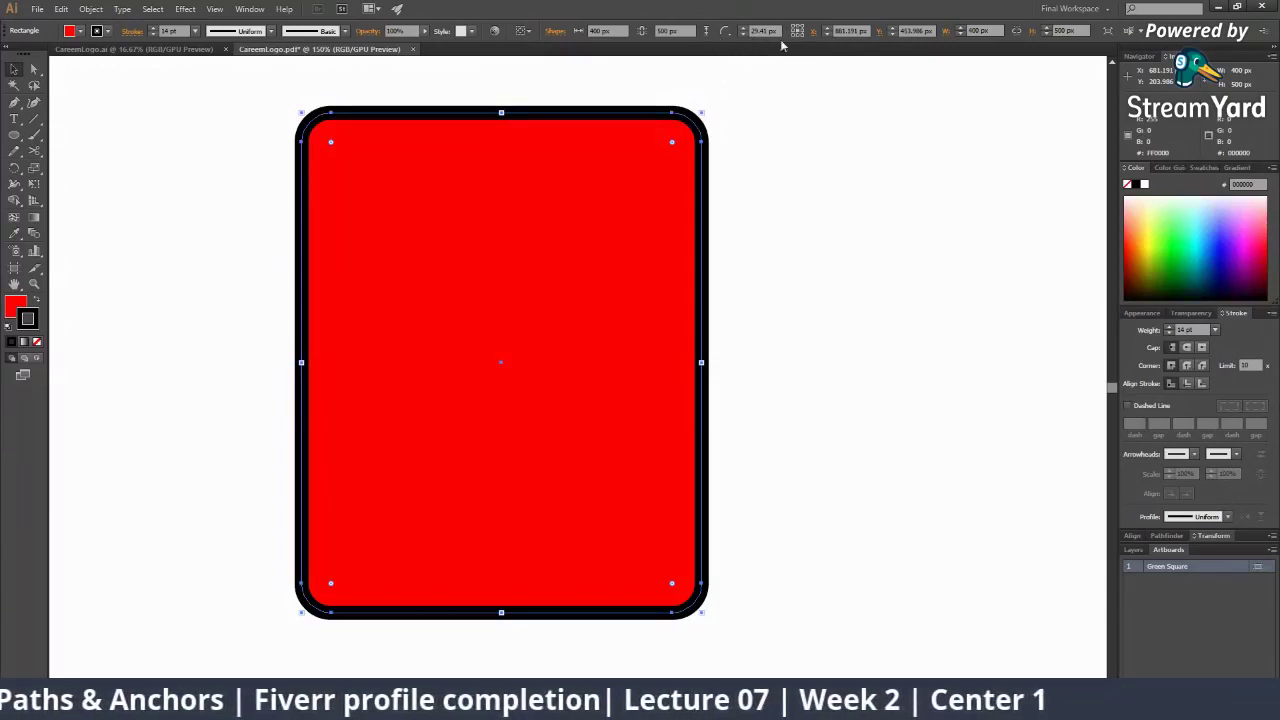
pyautogui.click(741, 34)
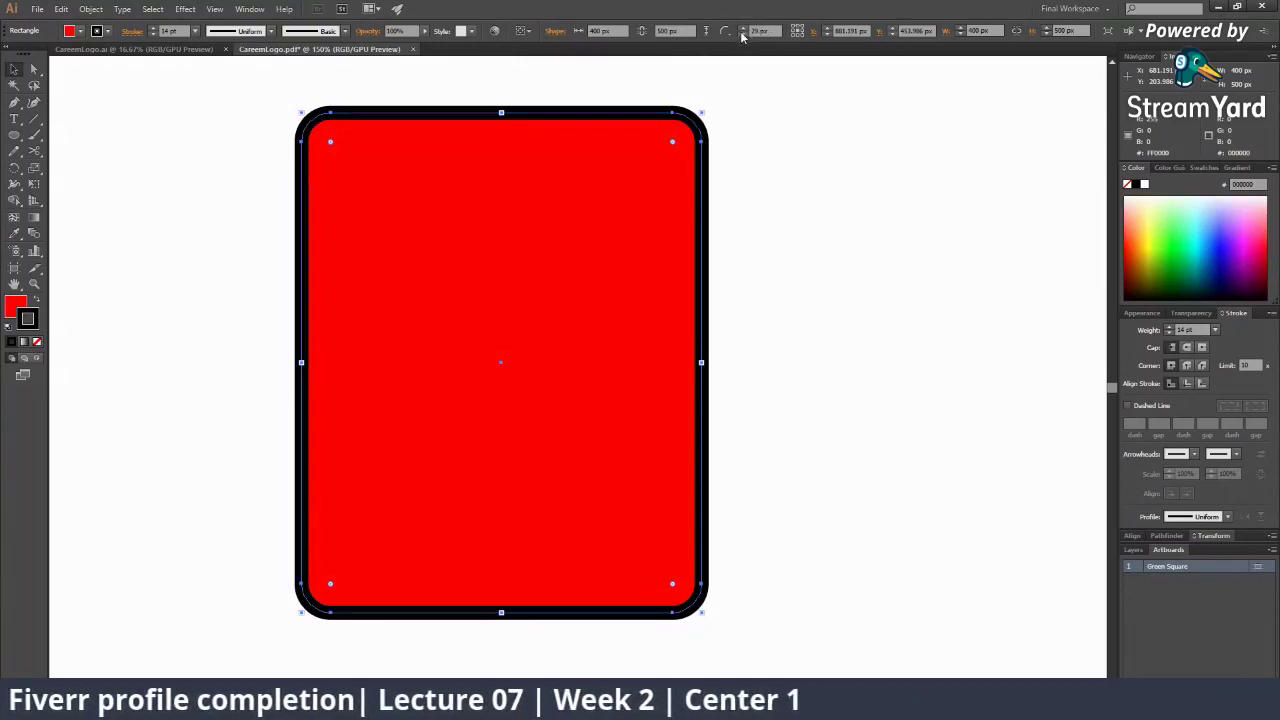
pyautogui.click(741, 34)
pyautogui.click(741, 34)
pyautogui.click(741, 34)
pyautogui.click(741, 34)
pyautogui.click(741, 34)
pyautogui.click(741, 34)
pyautogui.click(741, 34)
pyautogui.click(741, 34)
pyautogui.click(741, 34)
pyautogui.click(741, 34)
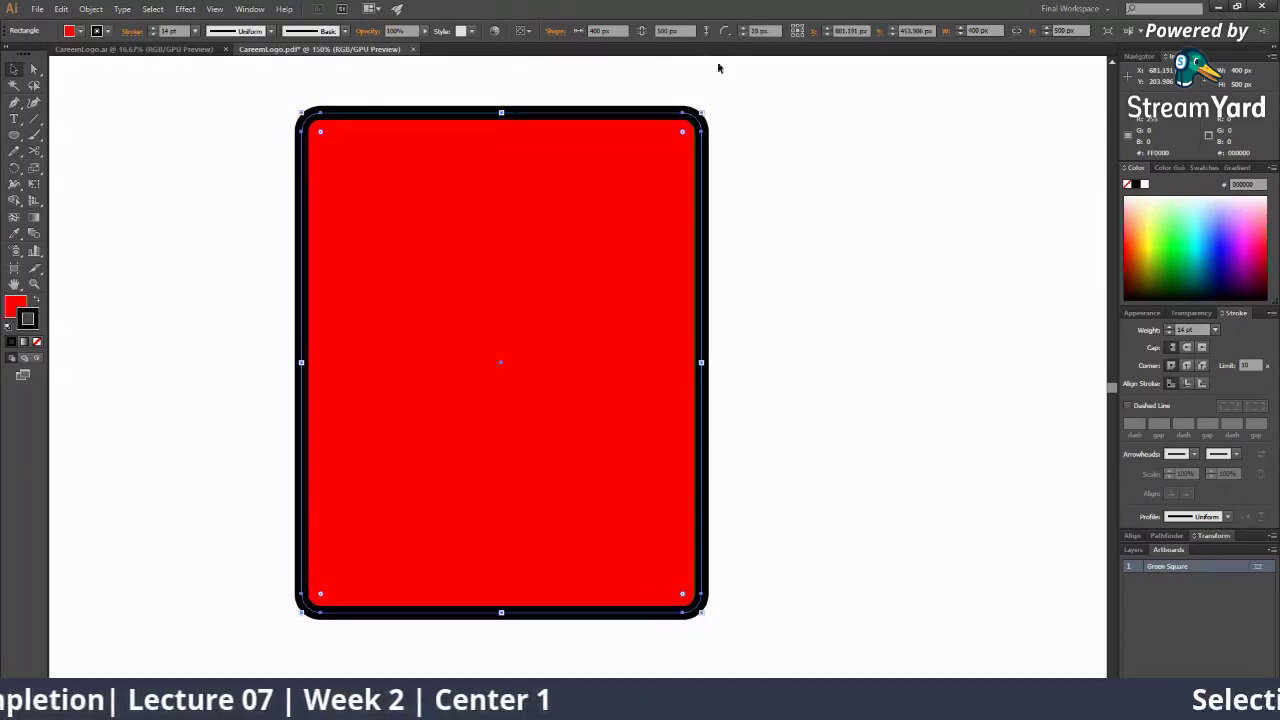
pyautogui.click(741, 34)
pyautogui.click(741, 34)
pyautogui.click(741, 34)
pyautogui.click(741, 34)
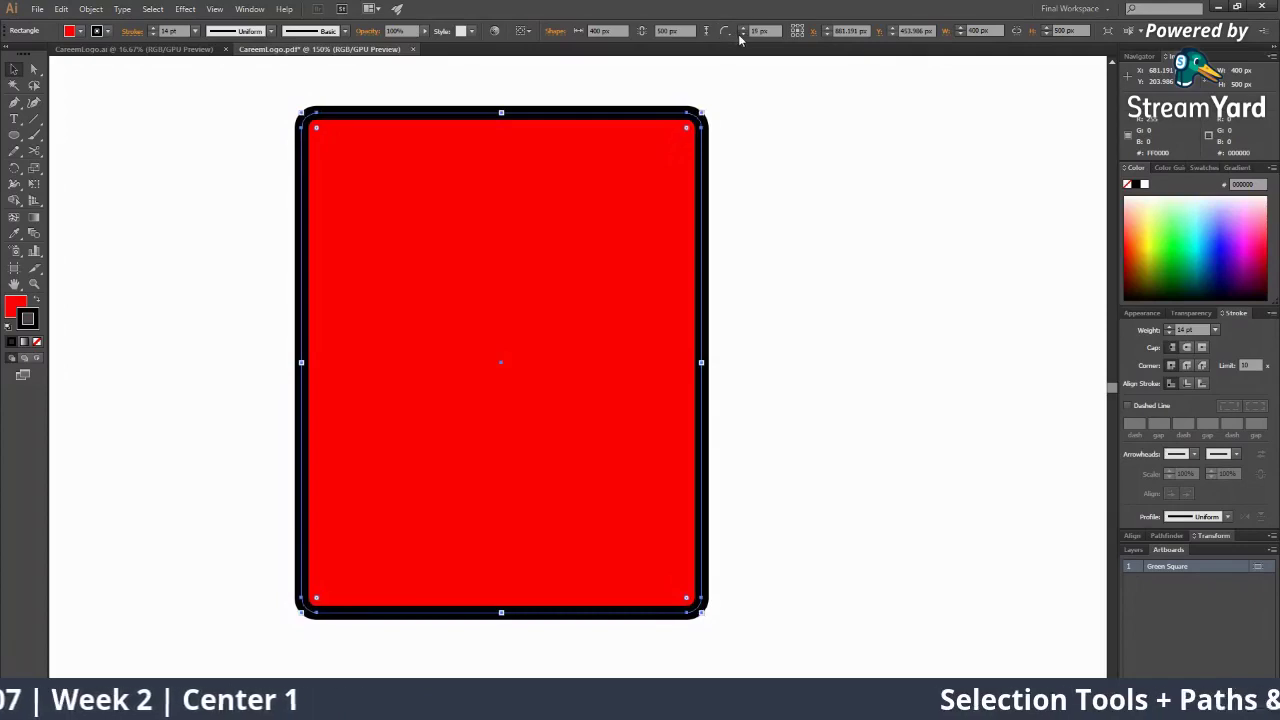
# Raise the corner radius to its maximum, about 194 px, forming a capsule
pyautogui.click(749, 30)
pyautogui.click(749, 30)
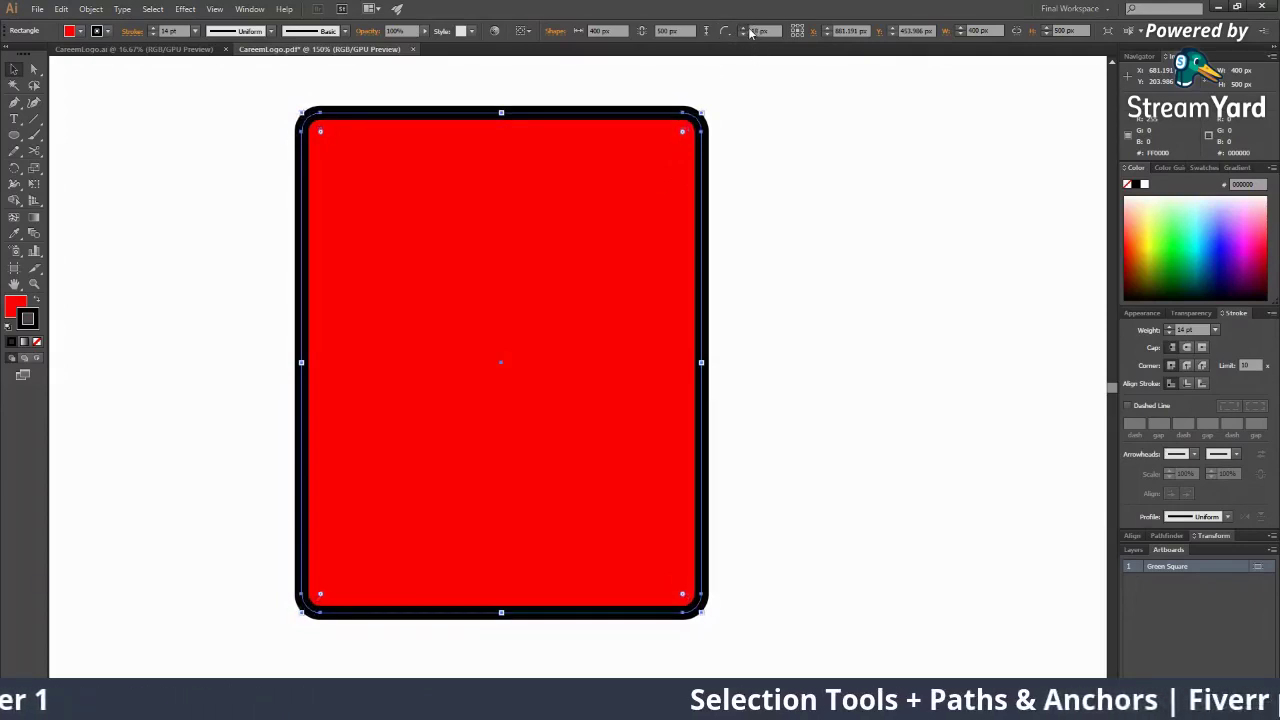
pyautogui.click(749, 30)
pyautogui.click(749, 30)
pyautogui.click(749, 30)
pyautogui.click(749, 30)
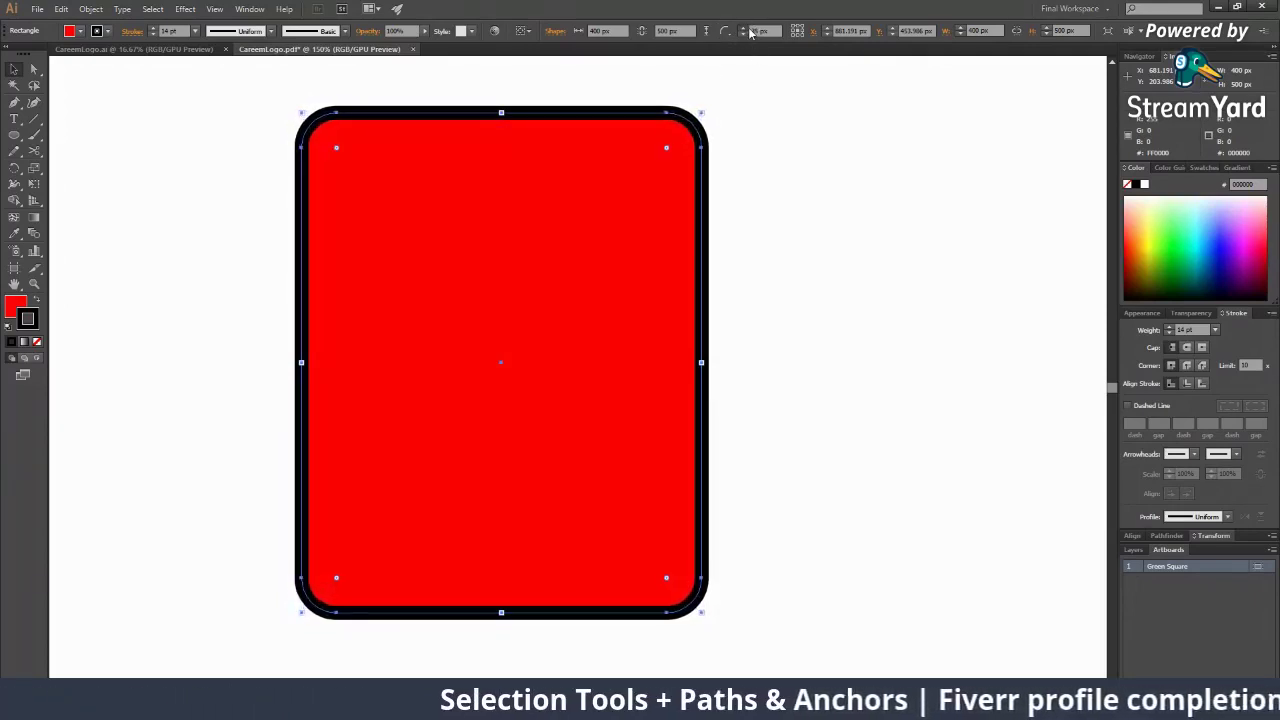
pyautogui.click(749, 30)
pyautogui.click(749, 30)
pyautogui.click(749, 30)
pyautogui.click(749, 30)
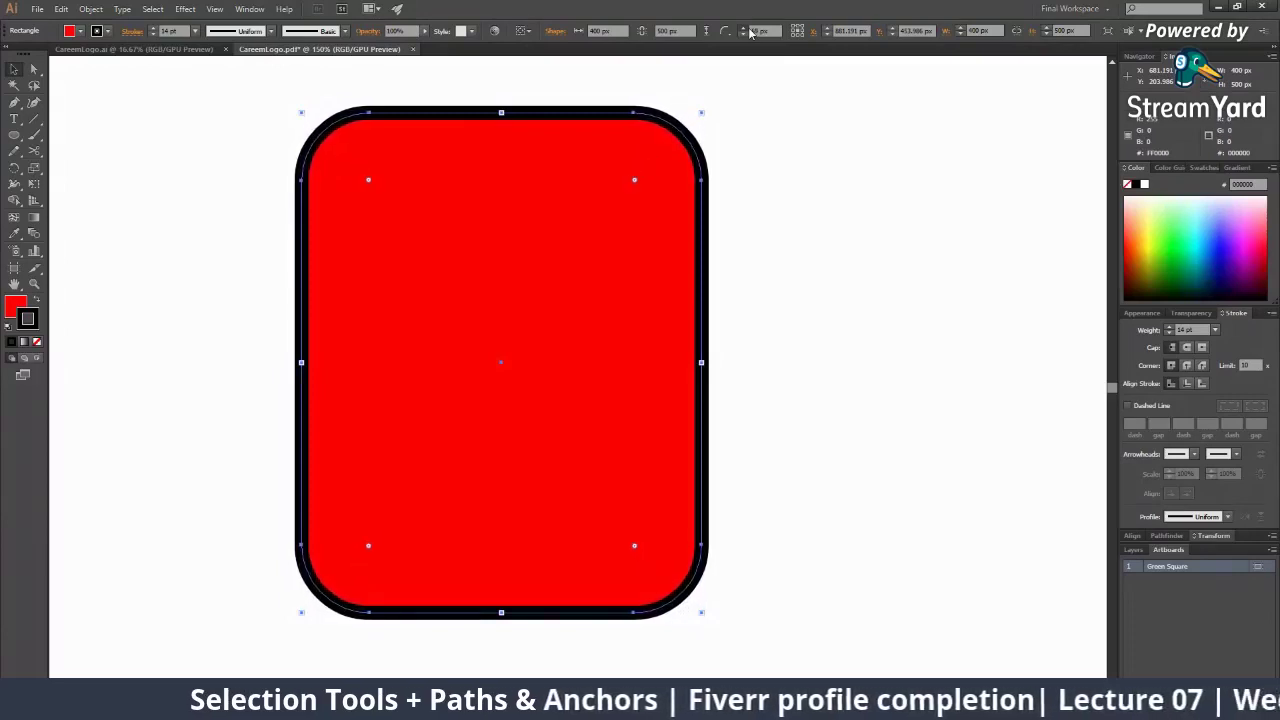
pyautogui.click(749, 30)
pyautogui.click(749, 30)
pyautogui.click(749, 30)
pyautogui.click(749, 30)
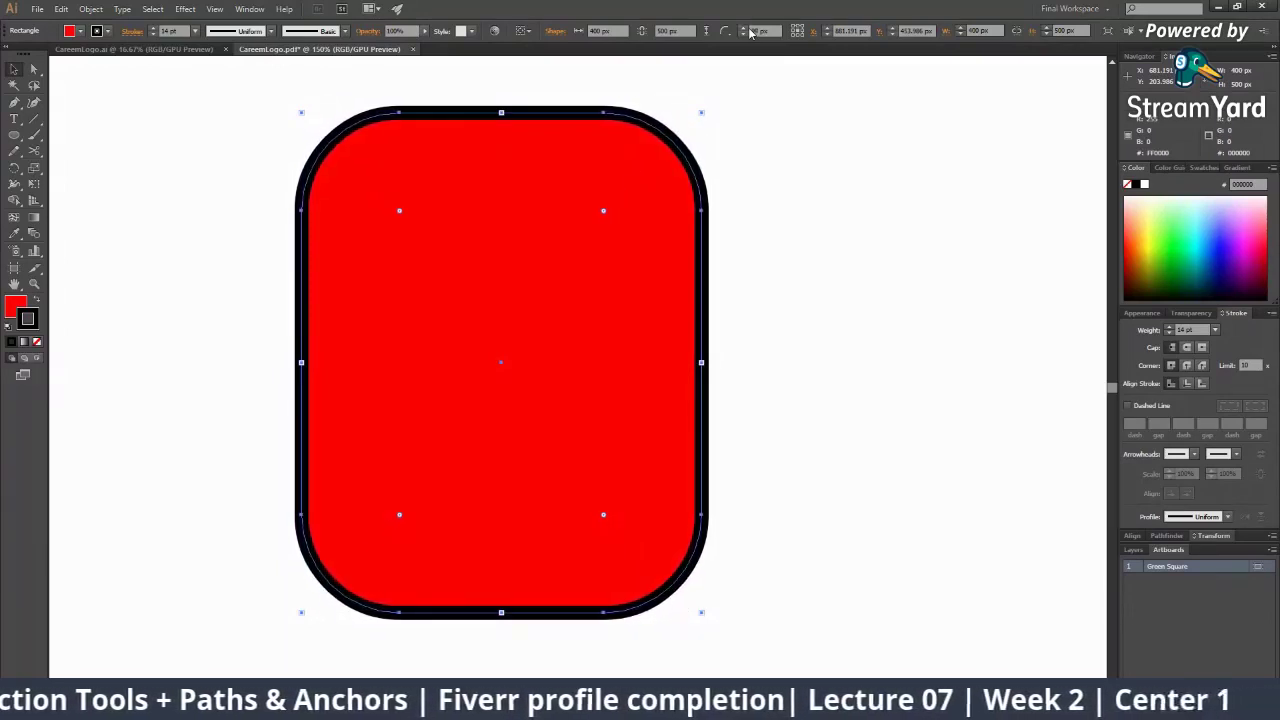
pyautogui.click(749, 30)
pyautogui.click(749, 30)
pyautogui.click(749, 30)
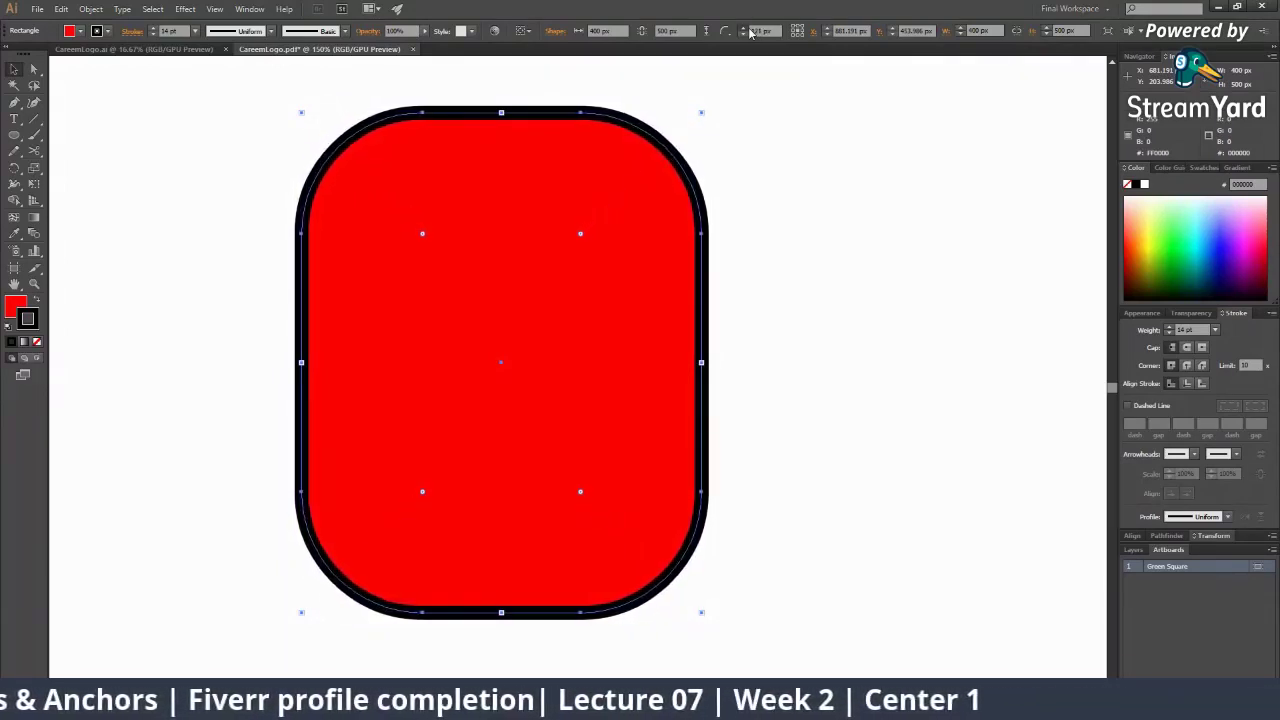
pyautogui.click(749, 30)
pyautogui.click(749, 30)
pyautogui.click(749, 30)
pyautogui.click(749, 30)
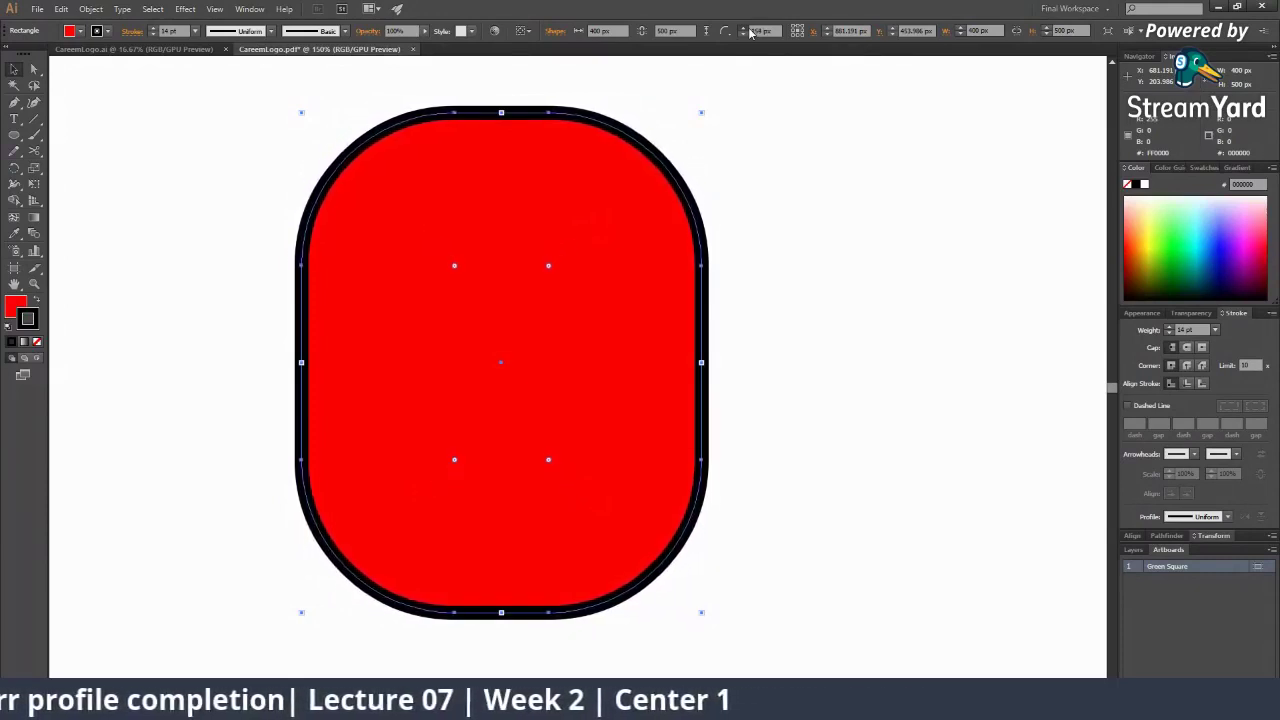
pyautogui.click(749, 30)
pyautogui.click(749, 30)
pyautogui.click(749, 30)
pyautogui.click(749, 30)
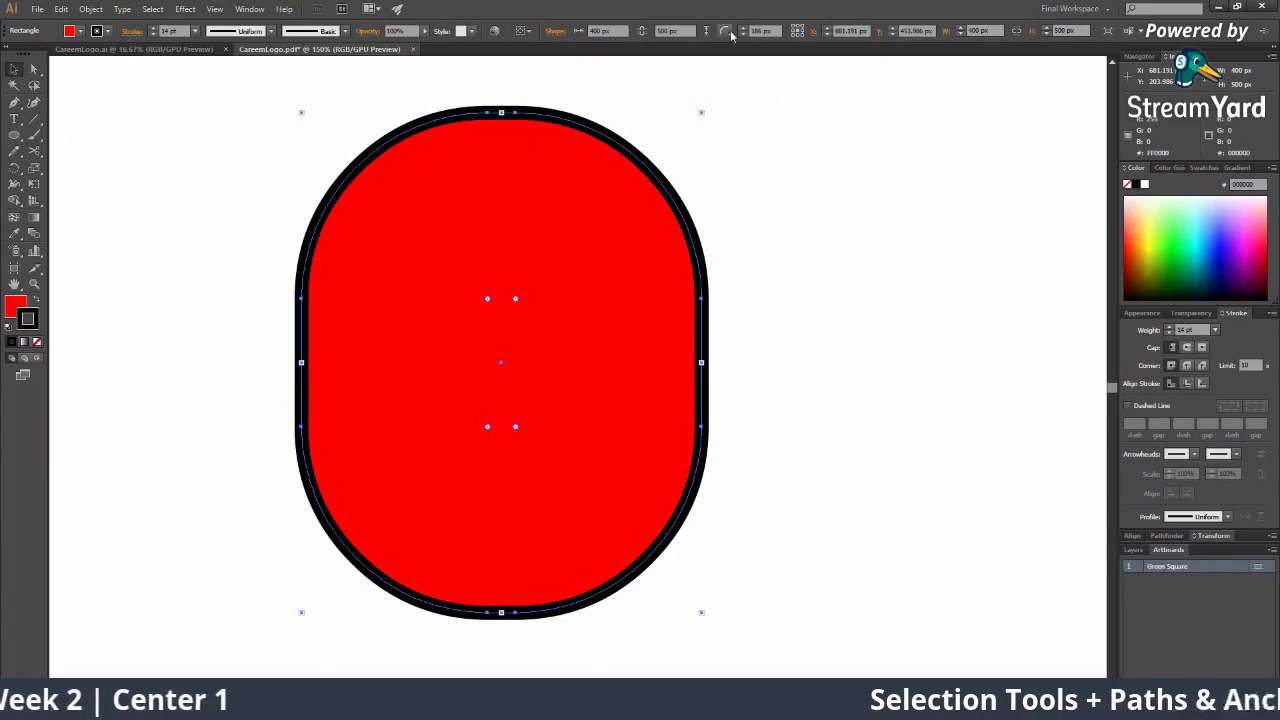
pyautogui.click(740, 33)
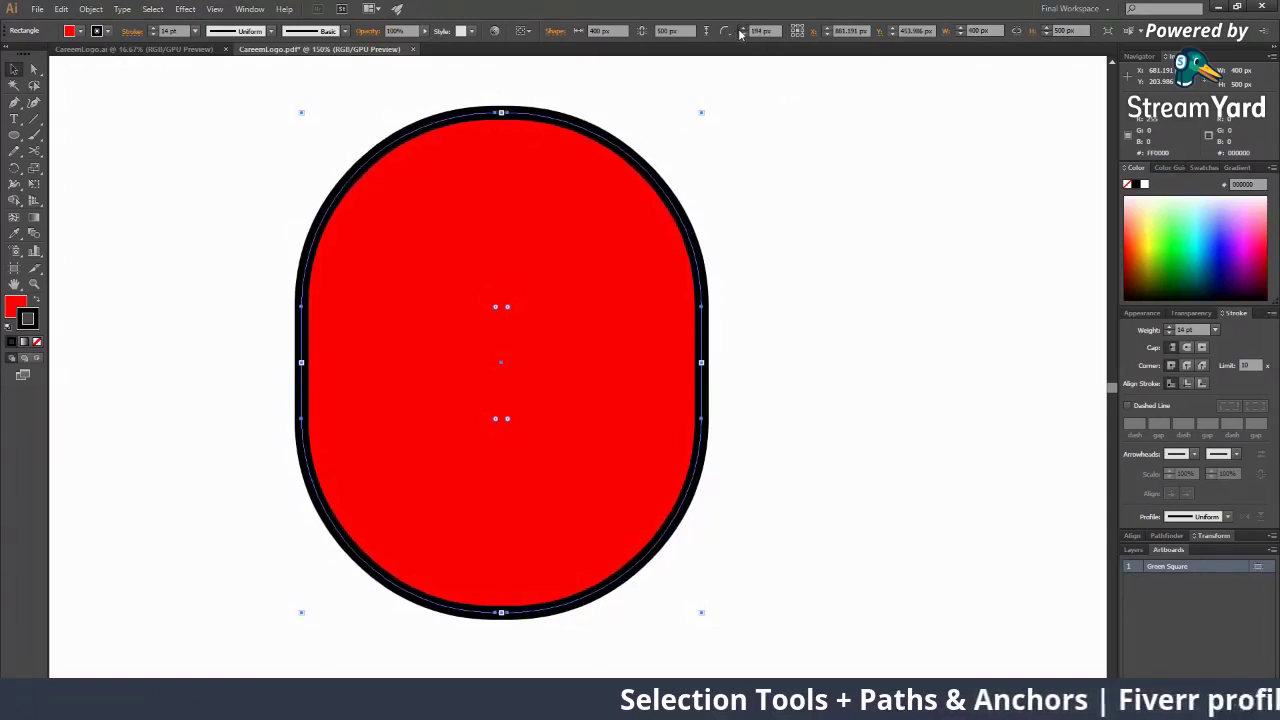
pyautogui.click(856, 464)
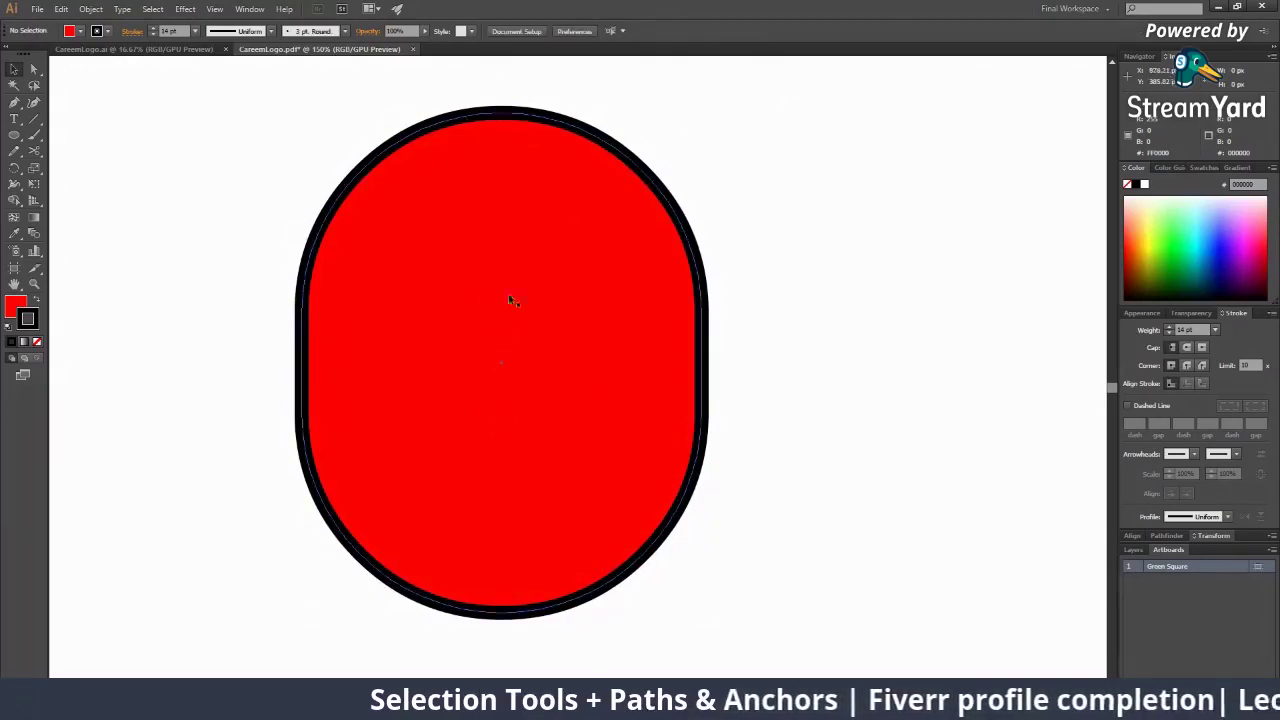
pyautogui.hotkey('ctrl', '-')
pyautogui.hotkey('ctrl', '-')
pyautogui.hotkey('ctrl', '-')
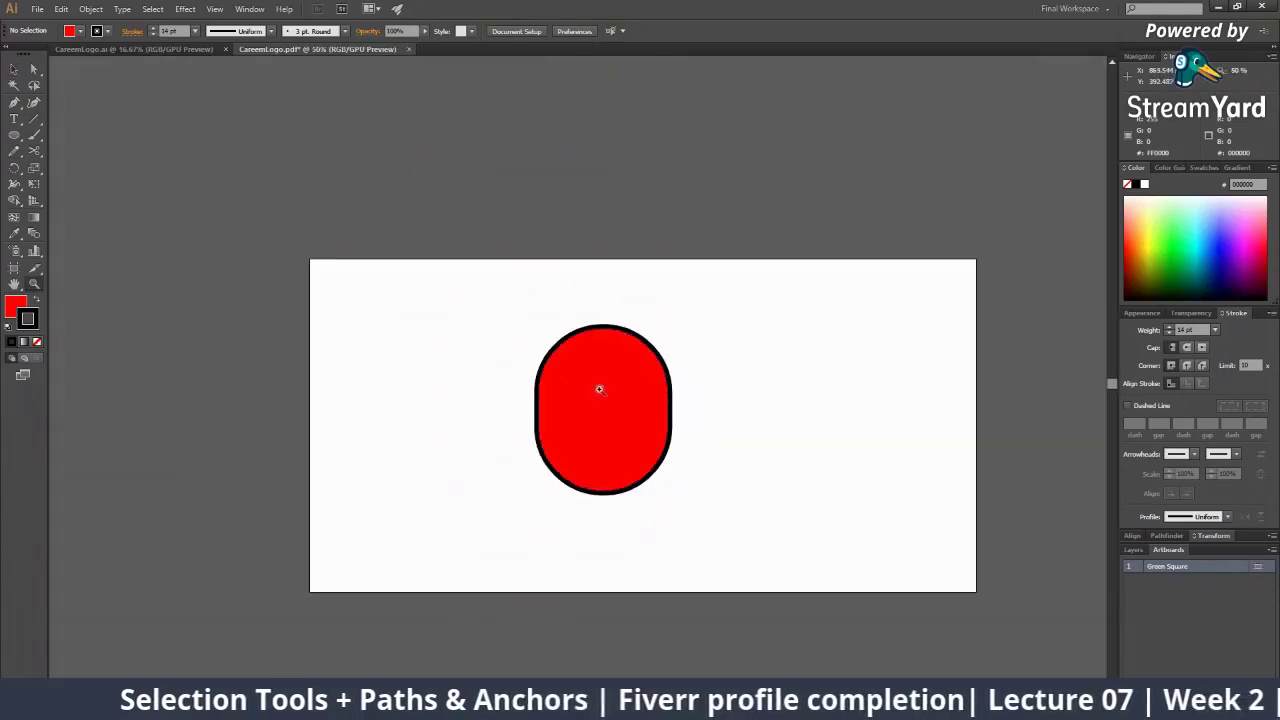
# Try moving the rounded shape left, then undo the move
pyautogui.hotkey('ctrl', '+')
pyautogui.click(621, 421)
pyautogui.moveTo(621, 421); pyautogui.dragTo(442, 421)
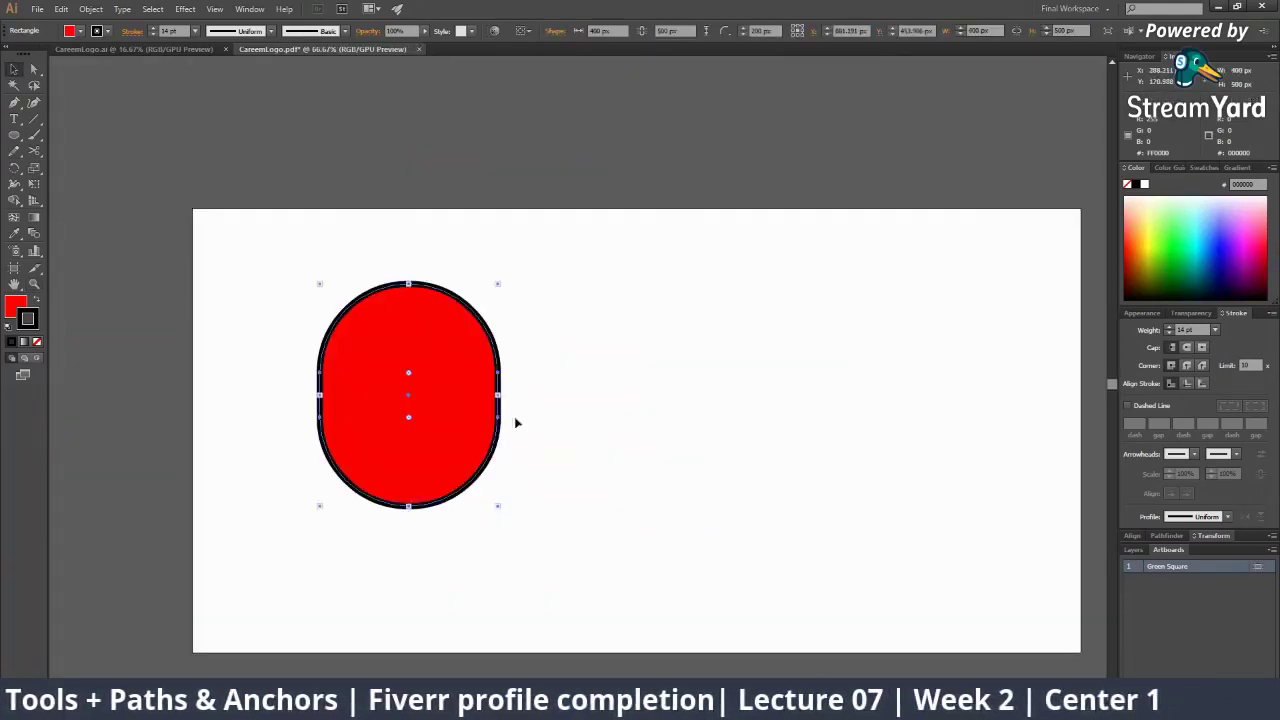
pyautogui.click(731, 471)
pyautogui.hotkey('ctrl', 'z')
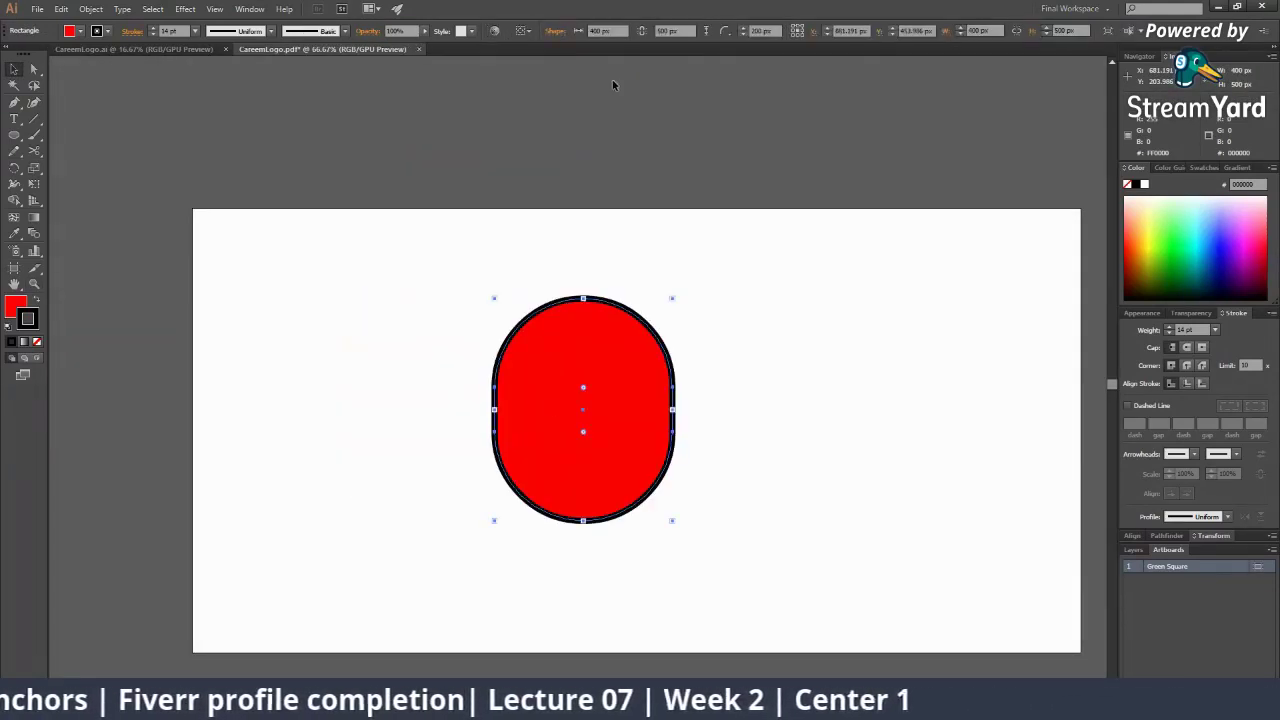
pyautogui.click(740, 369)
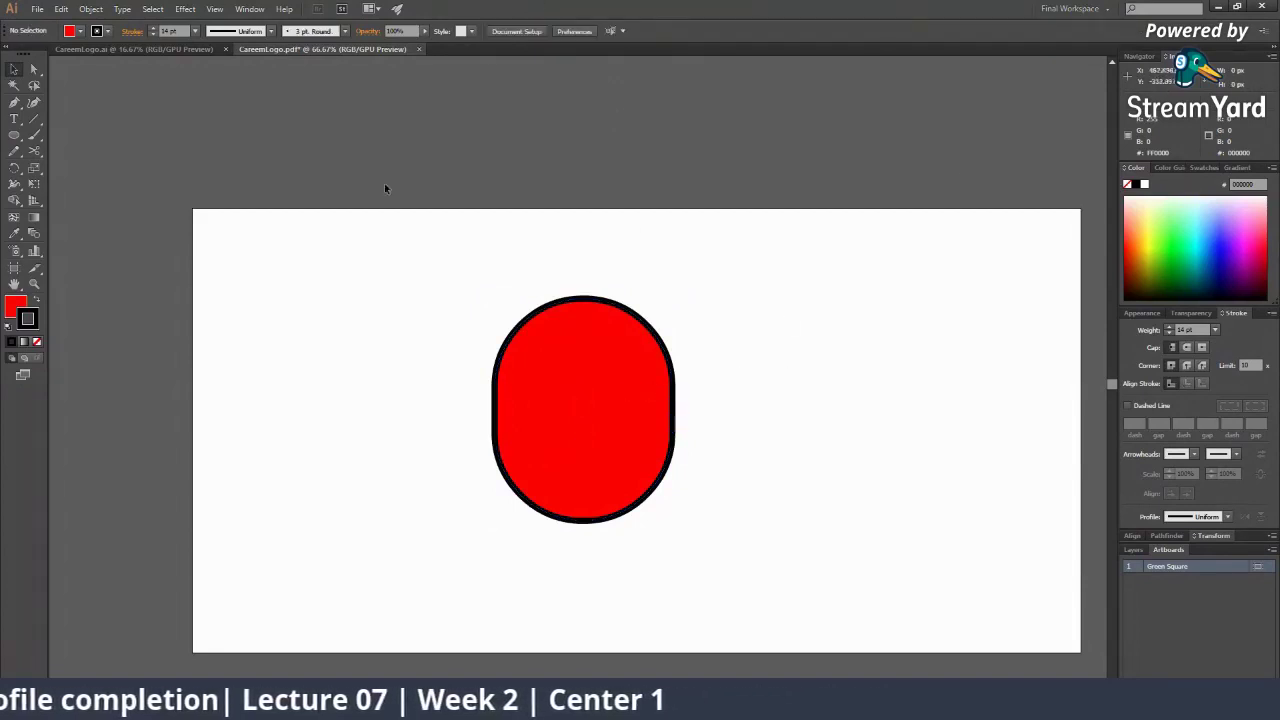
# Flatten the corners back to 0 px and reselect the rectangle at closer zoom
pyautogui.click(623, 423)
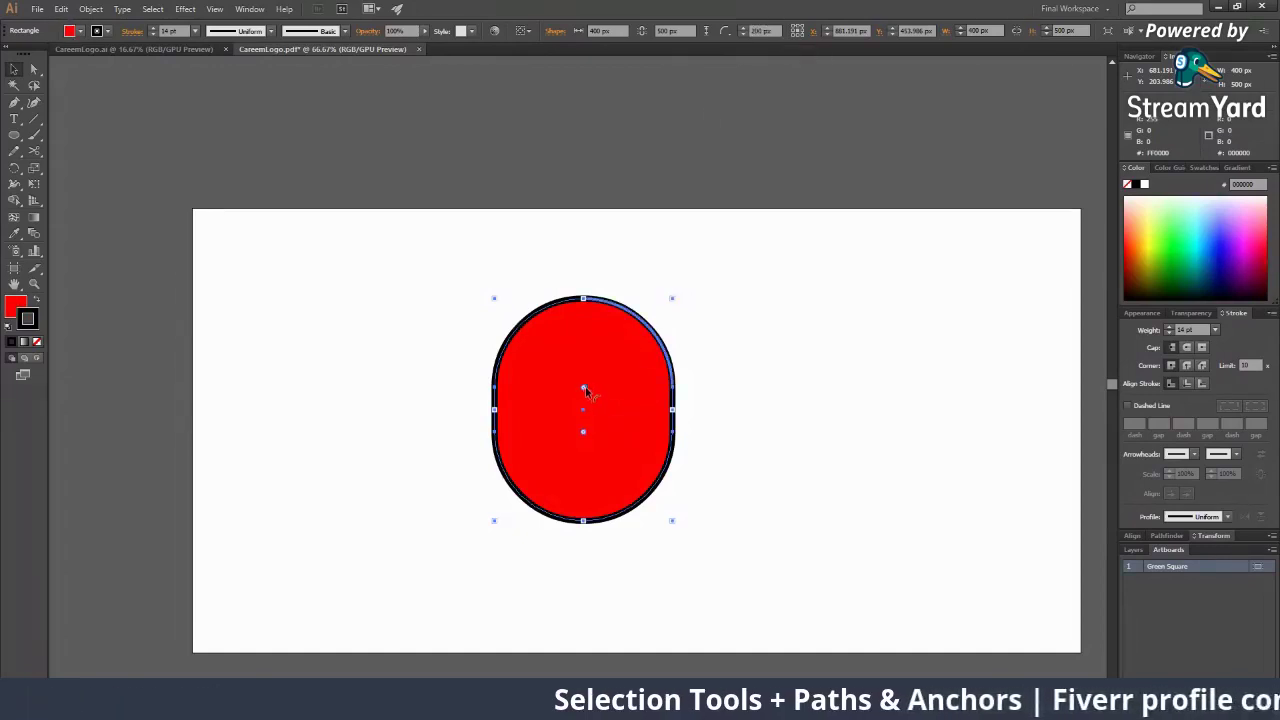
pyautogui.moveTo(585, 390); pyautogui.dragTo(738, 321)
pyautogui.click(742, 415)
pyautogui.hotkey('ctrl', 'space')
pyautogui.keyDown('ctrl'); pyautogui.click(618, 382); pyautogui.keyUp('ctrl')
pyautogui.keyDown('ctrl'); pyautogui.click(618, 380); pyautogui.keyUp('ctrl')
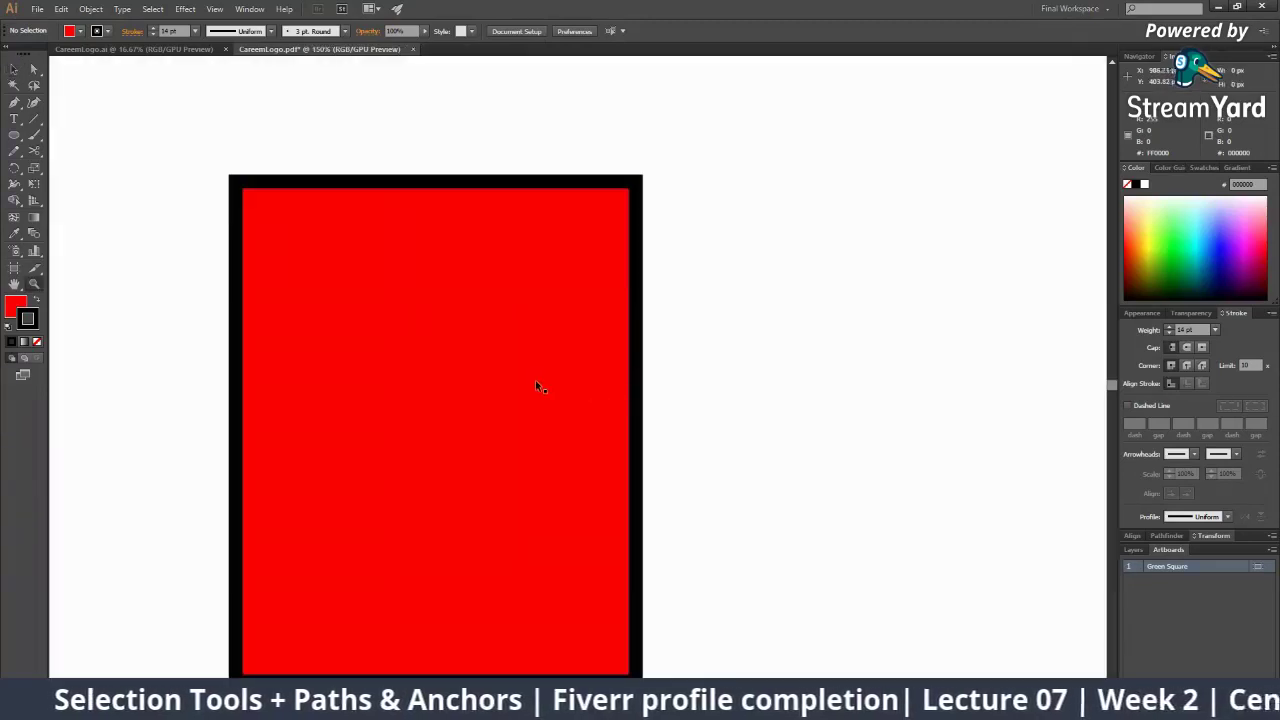
pyautogui.click(544, 412)
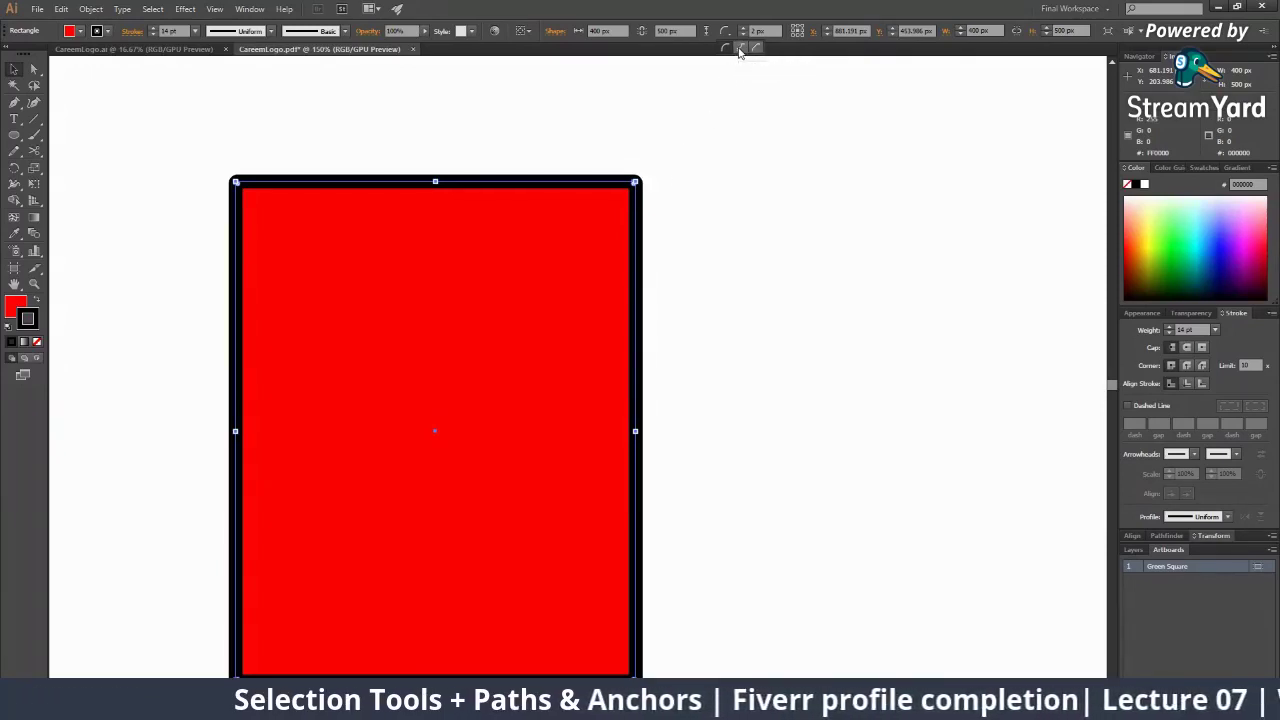
# Switch the rectangle's corners to Inverted Round and drag the corner widget to enlarge them
pyautogui.click(740, 51)
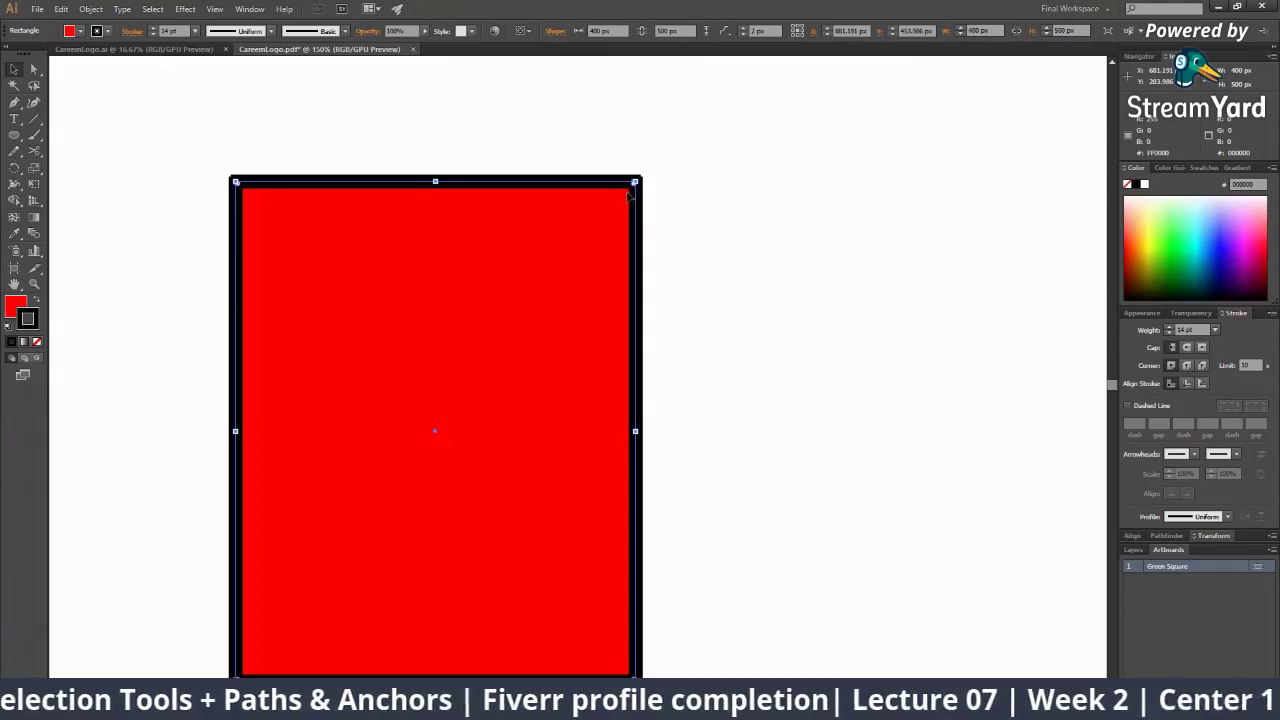
pyautogui.moveTo(634, 190); pyautogui.dragTo(548, 268)
pyautogui.scroll(-5, 669, 321)
pyautogui.scroll(2, 606, 303)
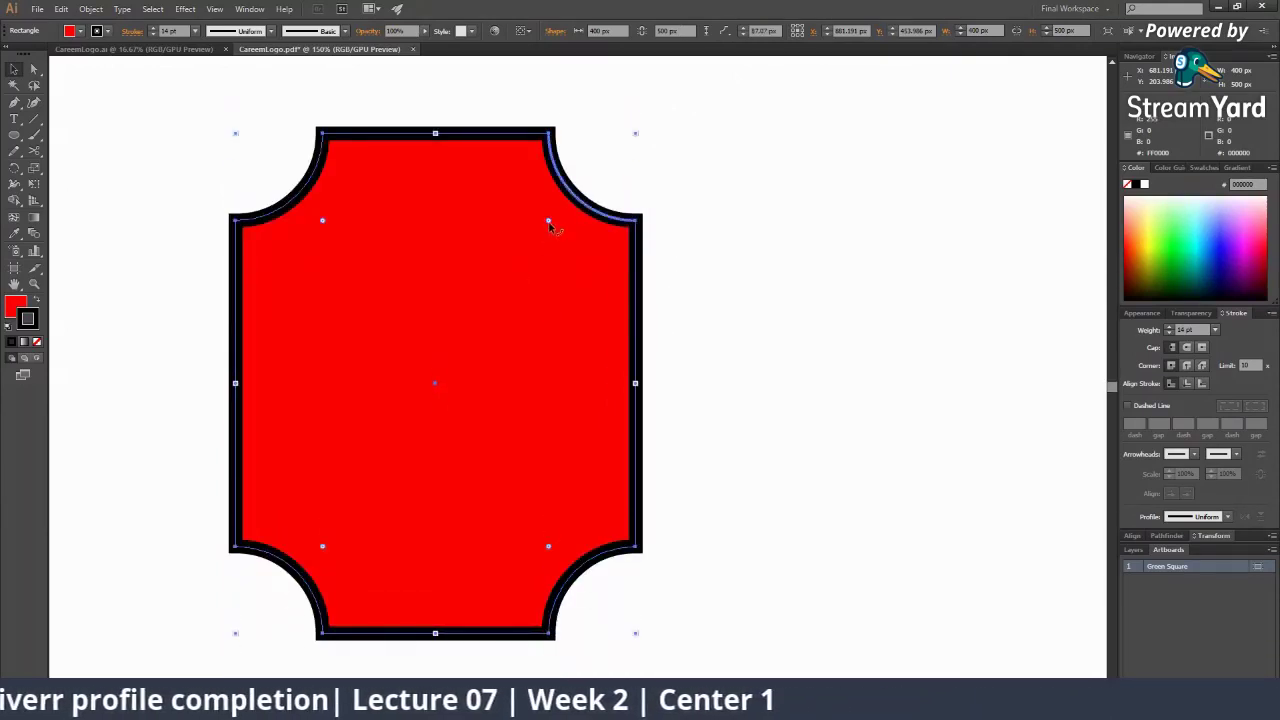
pyautogui.moveTo(549, 223); pyautogui.dragTo(534, 253)
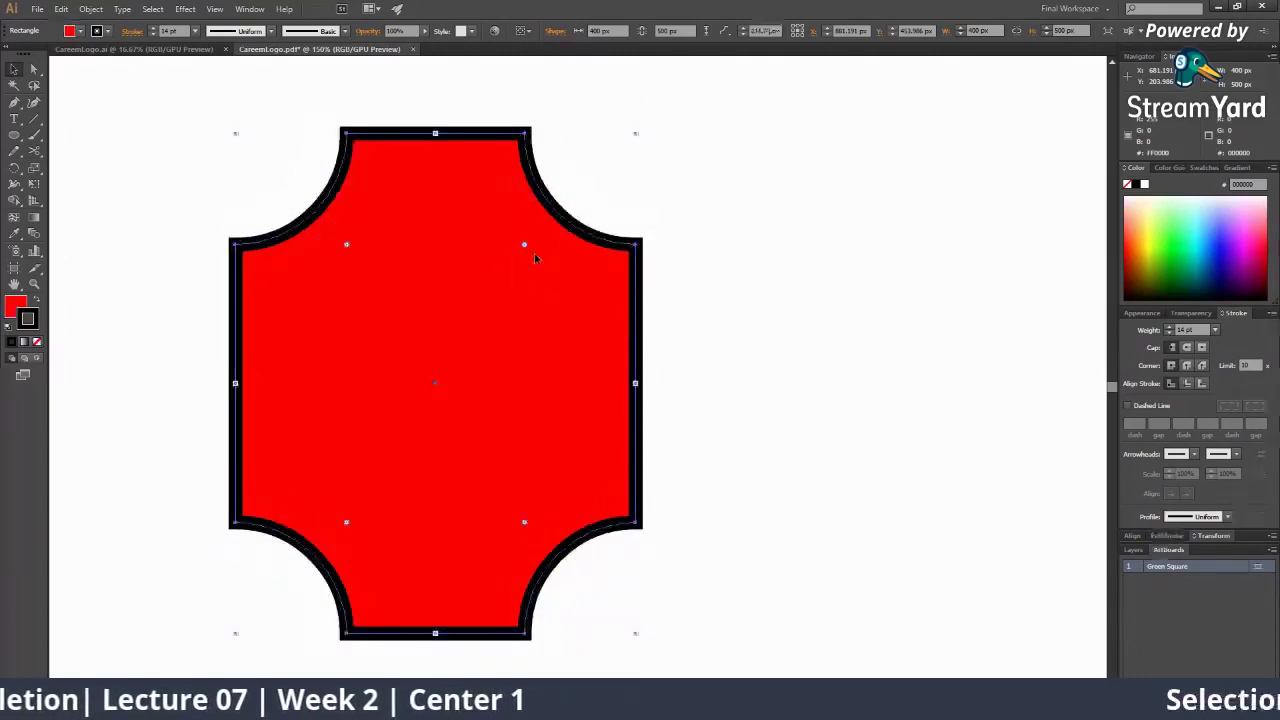
# Make the corners chamfered and raise the corner radius to about 122 px
pyautogui.click(726, 33)
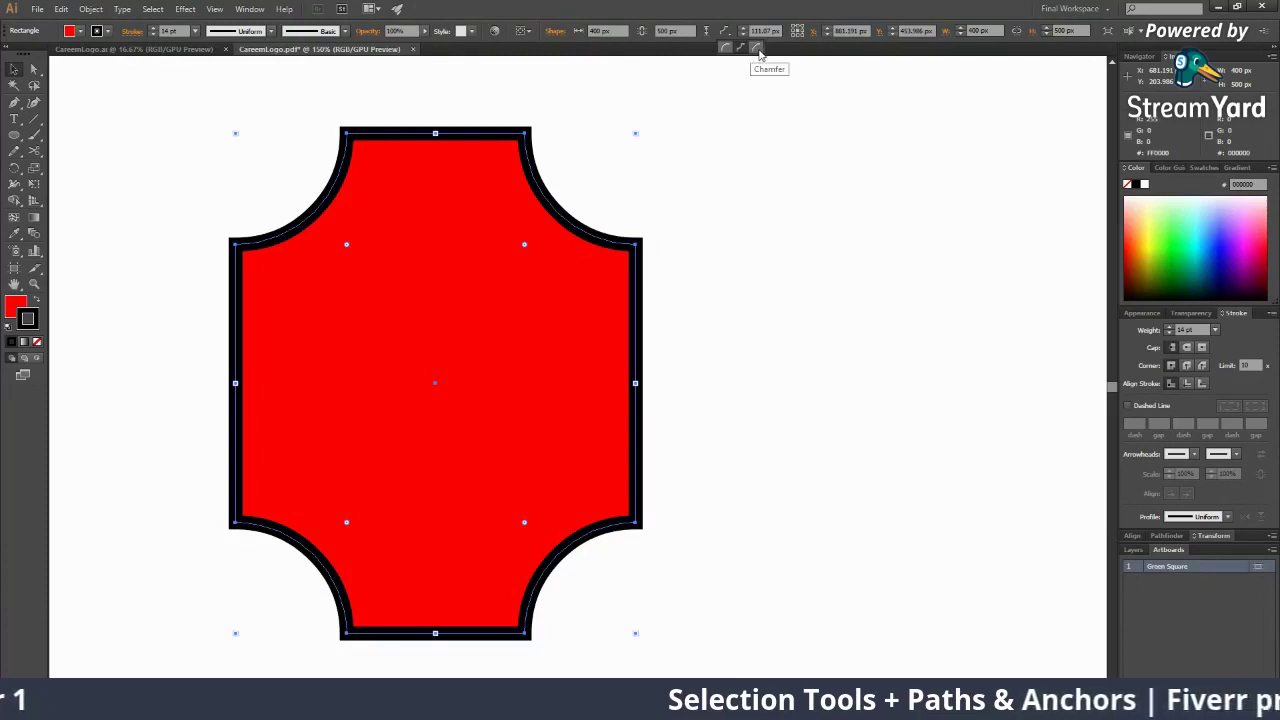
pyautogui.click(758, 48)
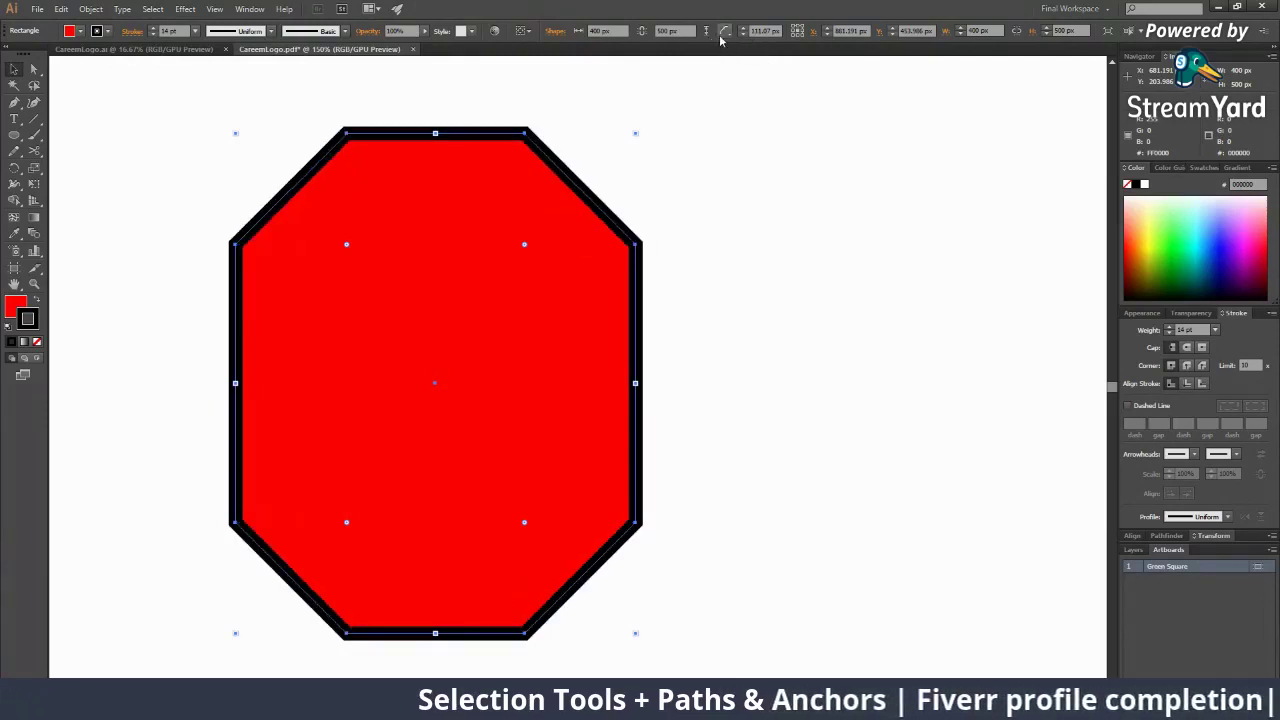
pyautogui.click(724, 34)
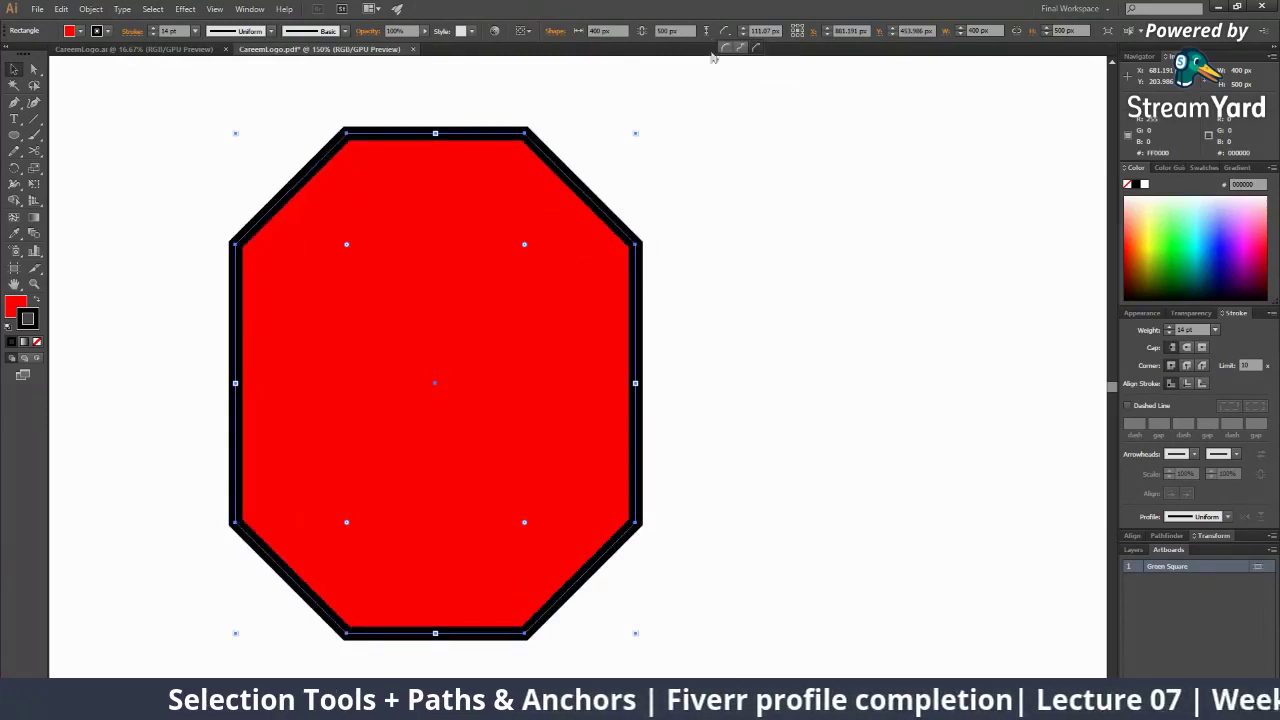
pyautogui.click(744, 29)
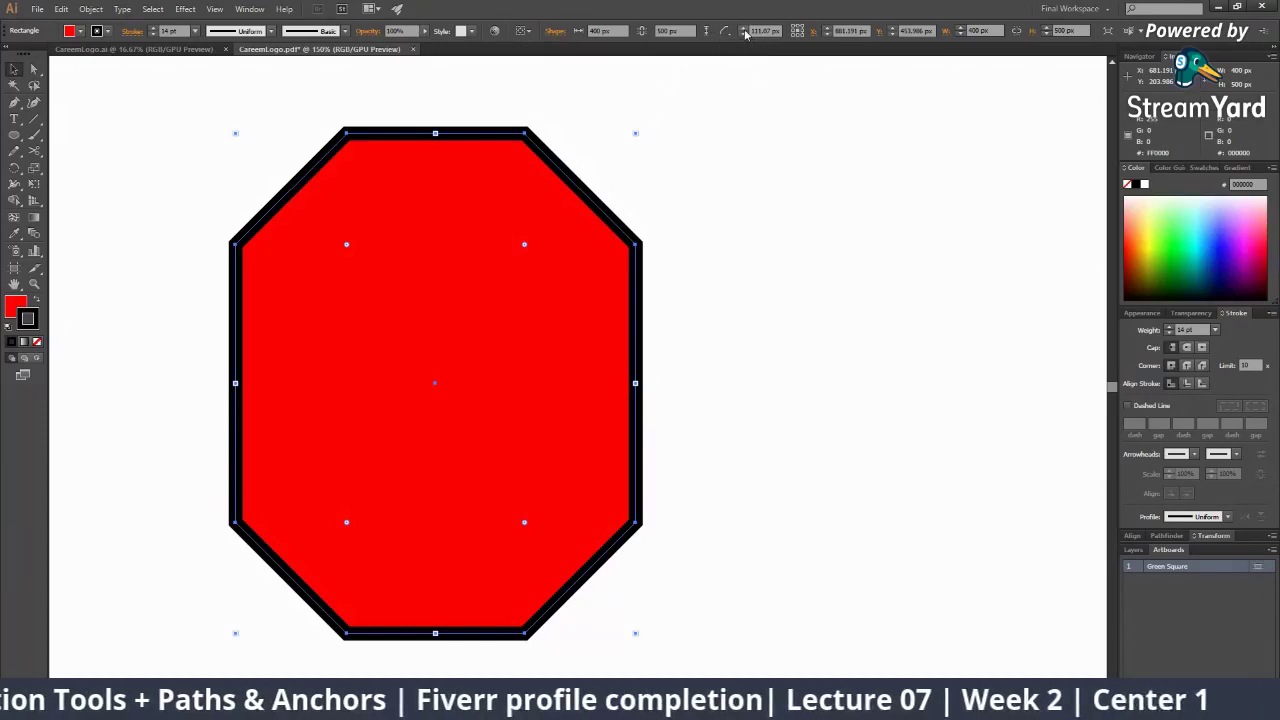
pyautogui.click(744, 29)
pyautogui.click(744, 29)
pyautogui.click(744, 29)
pyautogui.click(744, 29)
pyautogui.click(744, 30)
pyautogui.click(744, 30)
pyautogui.click(744, 30)
pyautogui.click(744, 30)
pyautogui.click(744, 30)
pyautogui.click(744, 30)
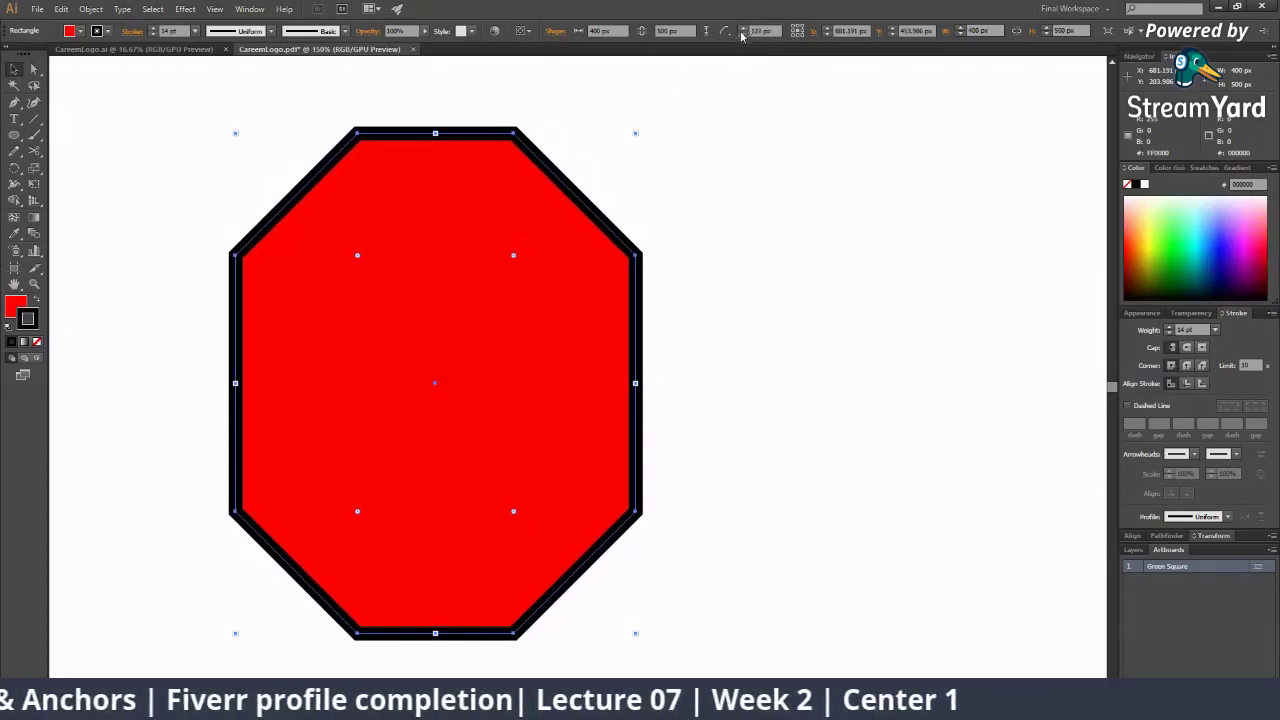
# Change the corner type to Inverted Round, then to Round
pyautogui.click(727, 33)
pyautogui.click(740, 49)
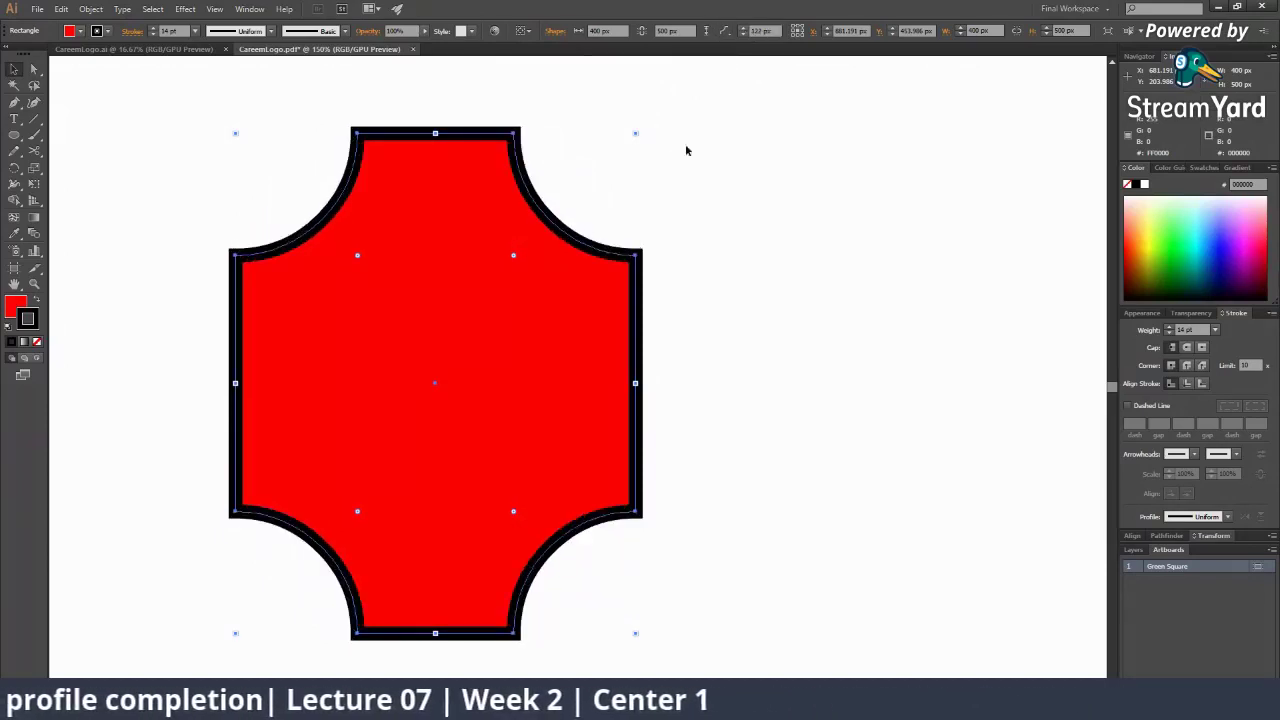
pyautogui.click(725, 32)
pyautogui.click(727, 52)
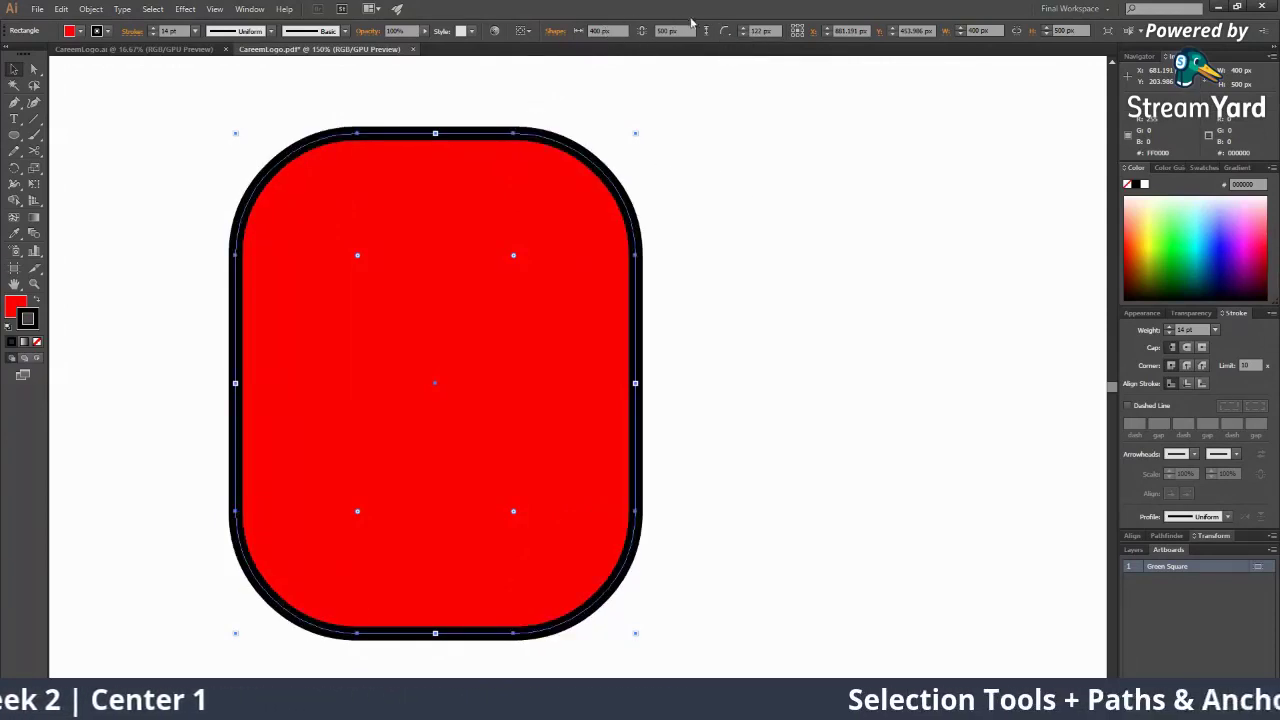
pyautogui.click(730, 34)
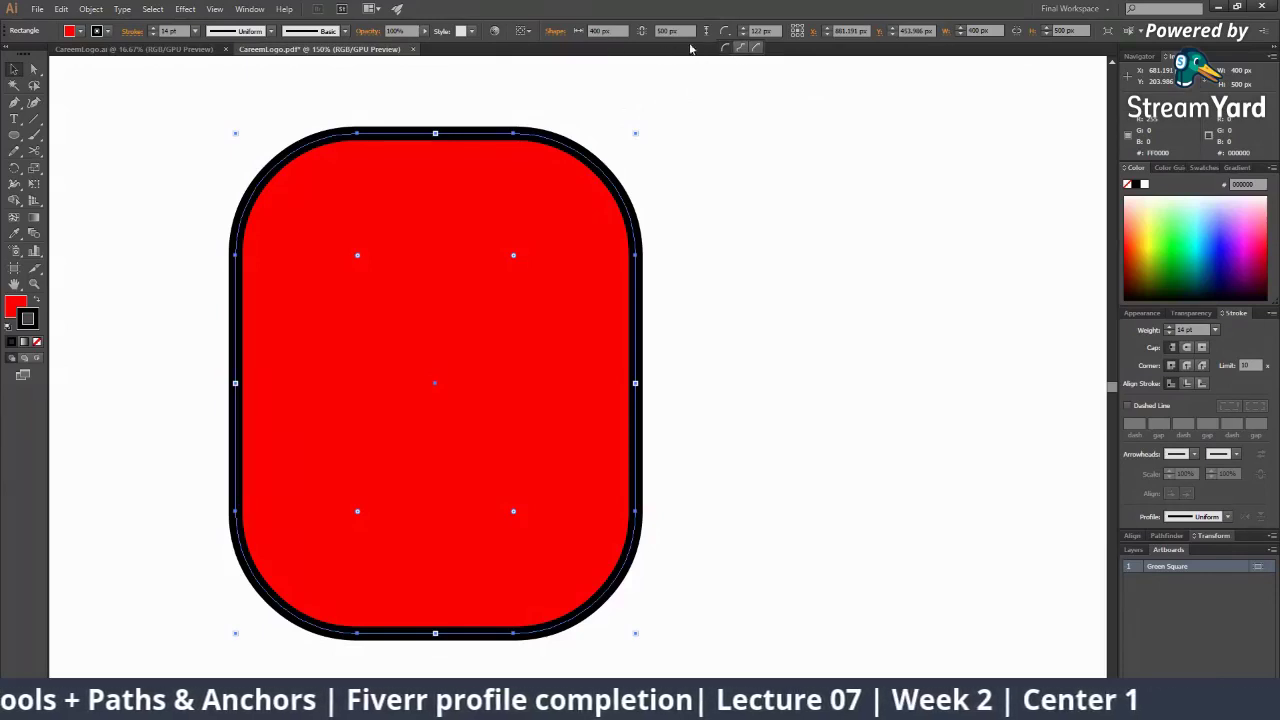
# Drag the live-corner widget to remove the 122 px rounding, restoring square 0 px corners
pyautogui.click(554, 33)
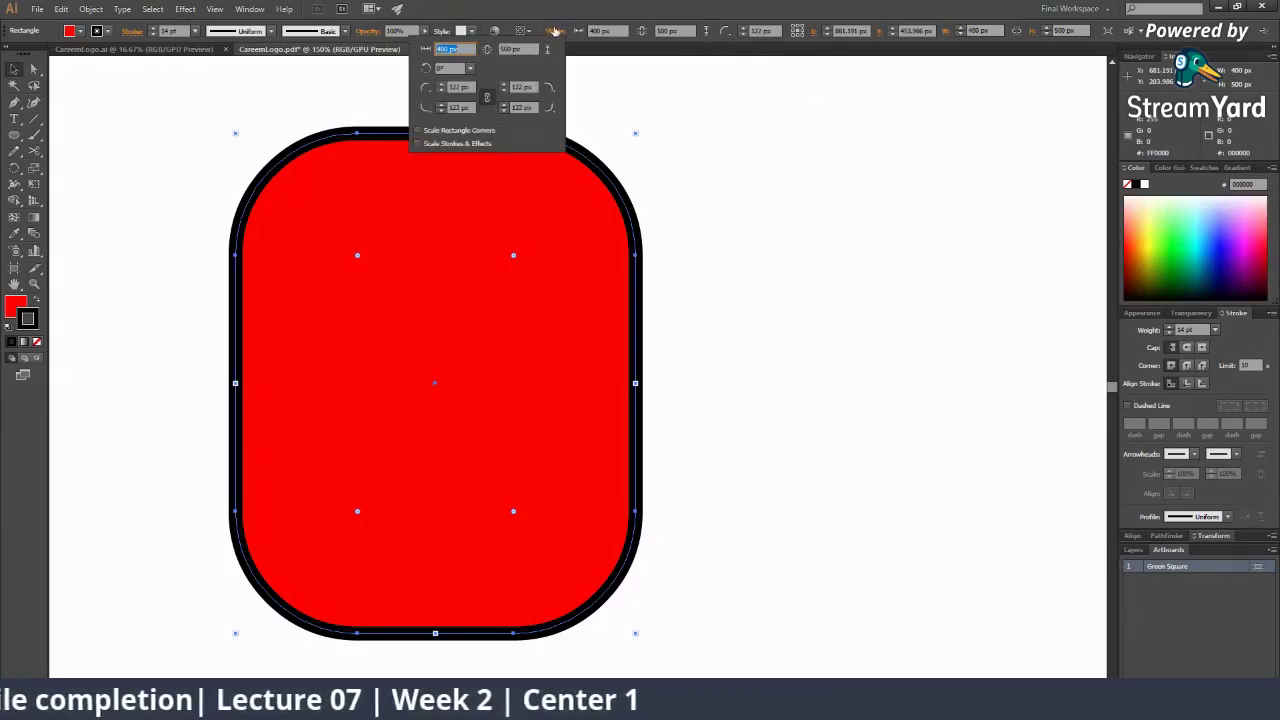
pyautogui.click(555, 31)
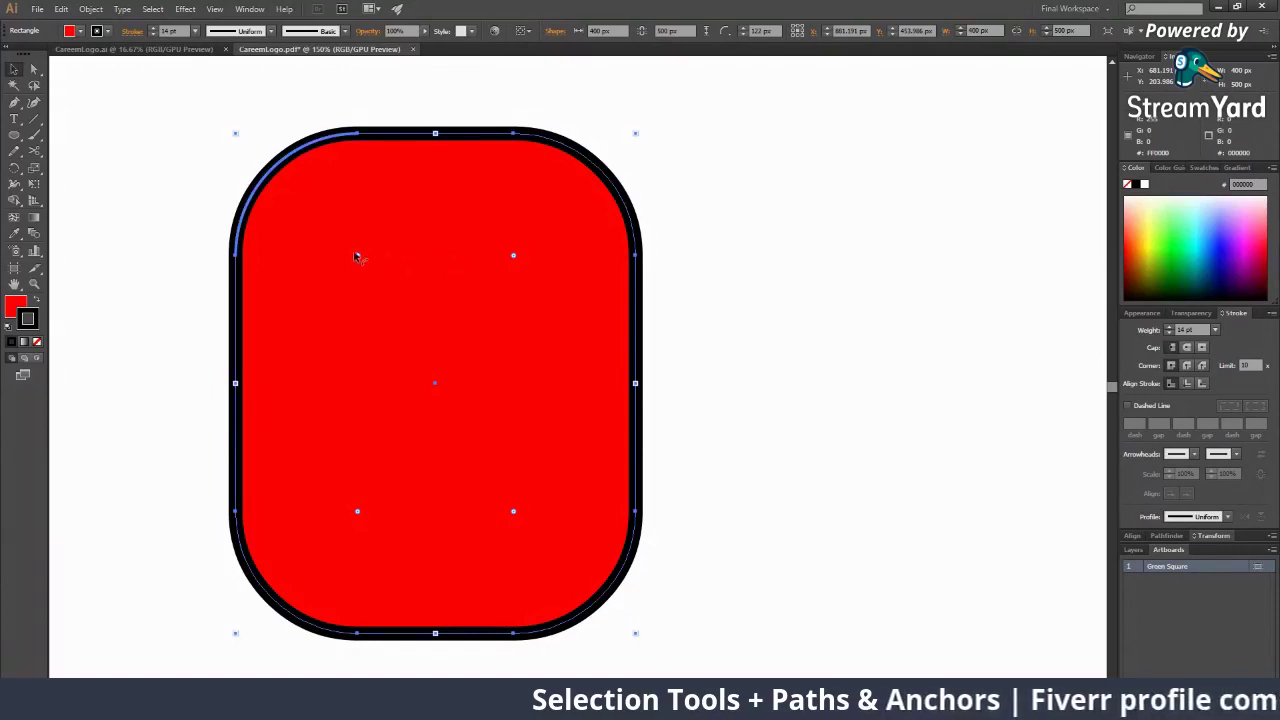
pyautogui.moveTo(357, 256); pyautogui.dragTo(244, 132)
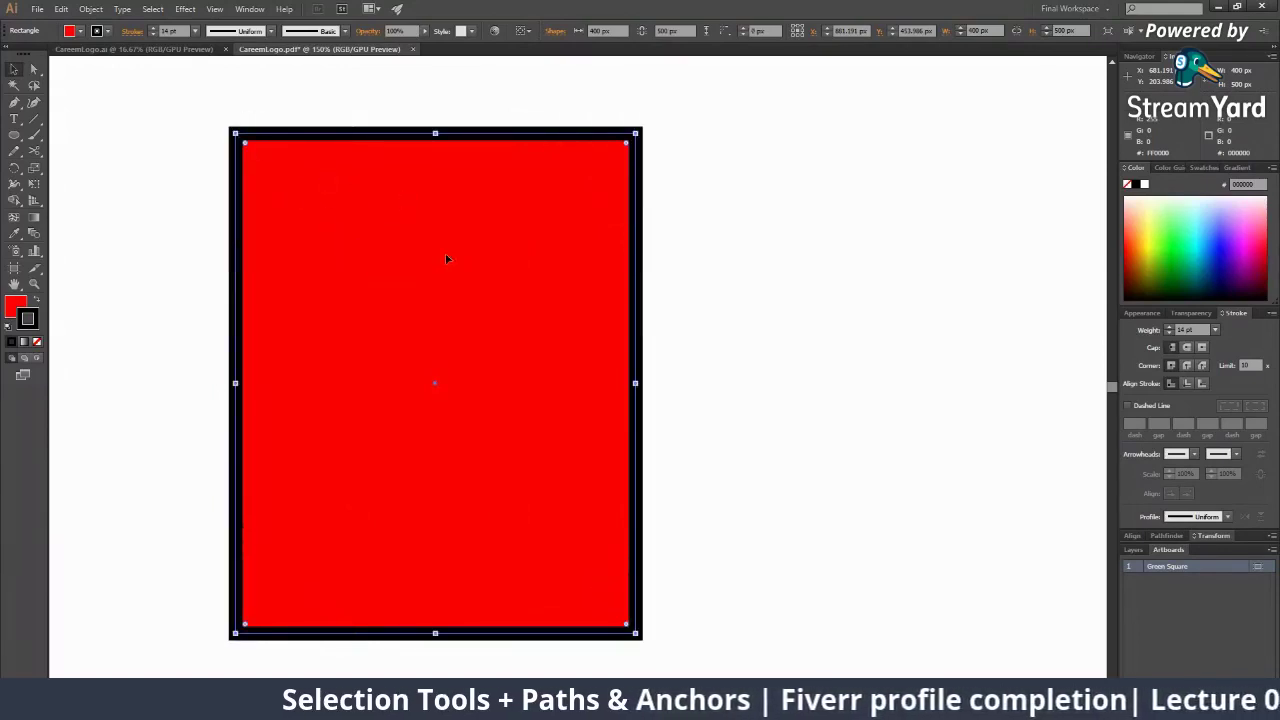
pyautogui.click(558, 33)
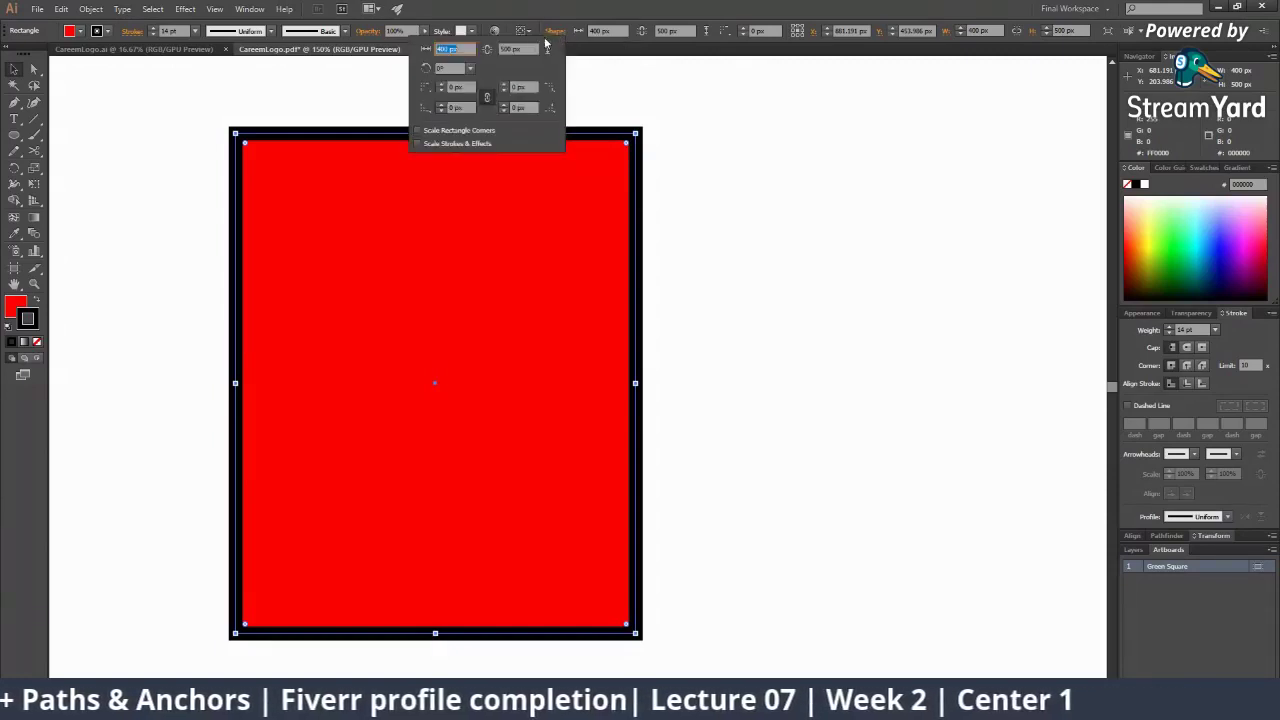
# Round all corners to about 20 px, then raise only the top-left radius
pyautogui.click(442, 87)
pyautogui.click(442, 86)
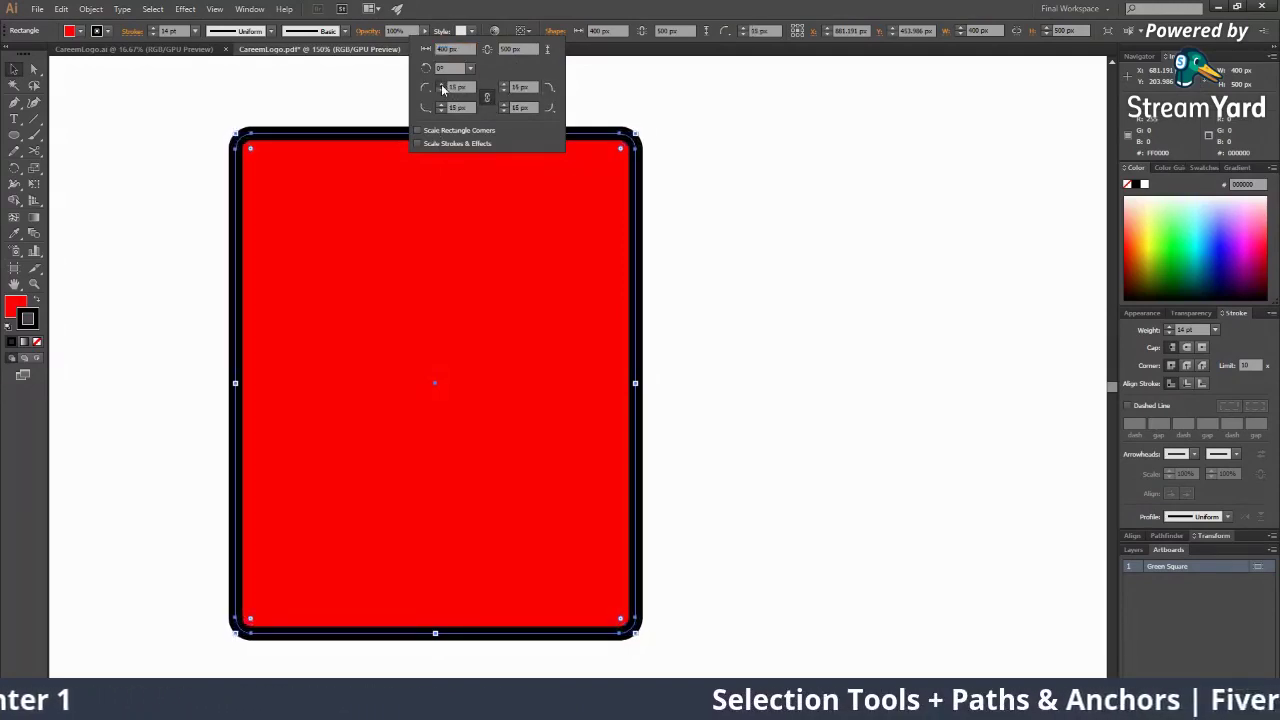
pyautogui.click(441, 91)
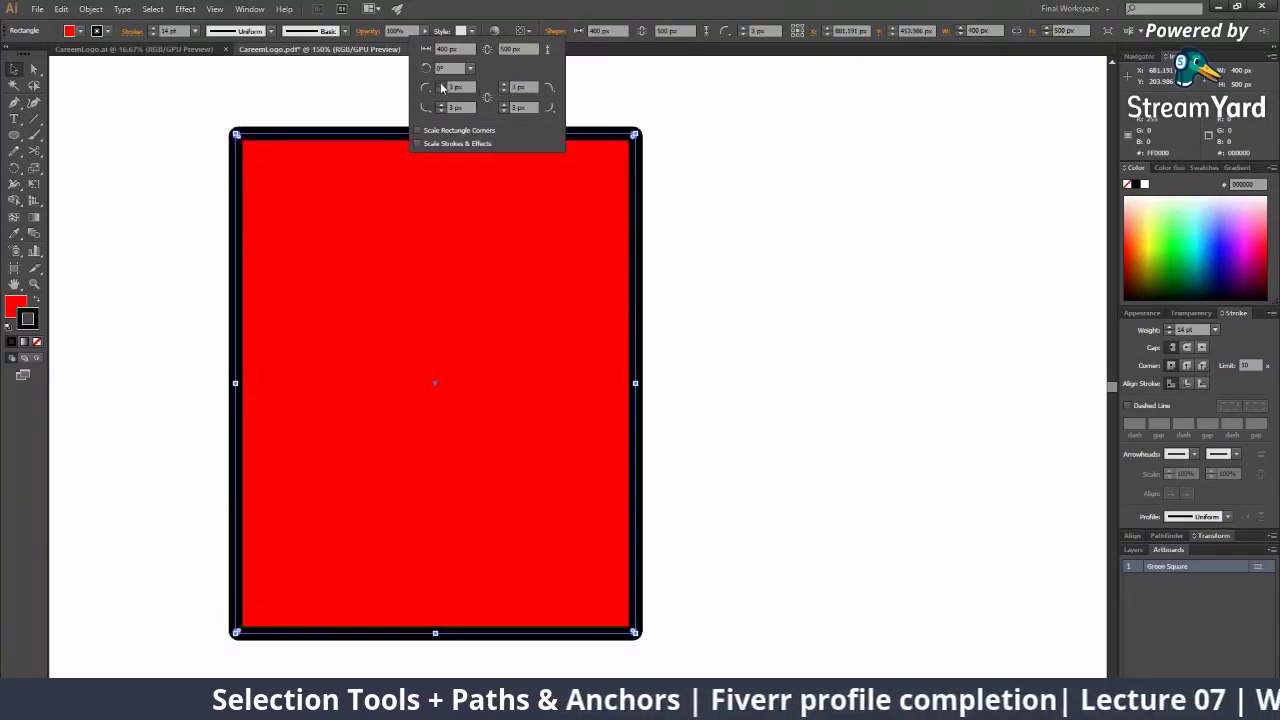
pyautogui.click(442, 85)
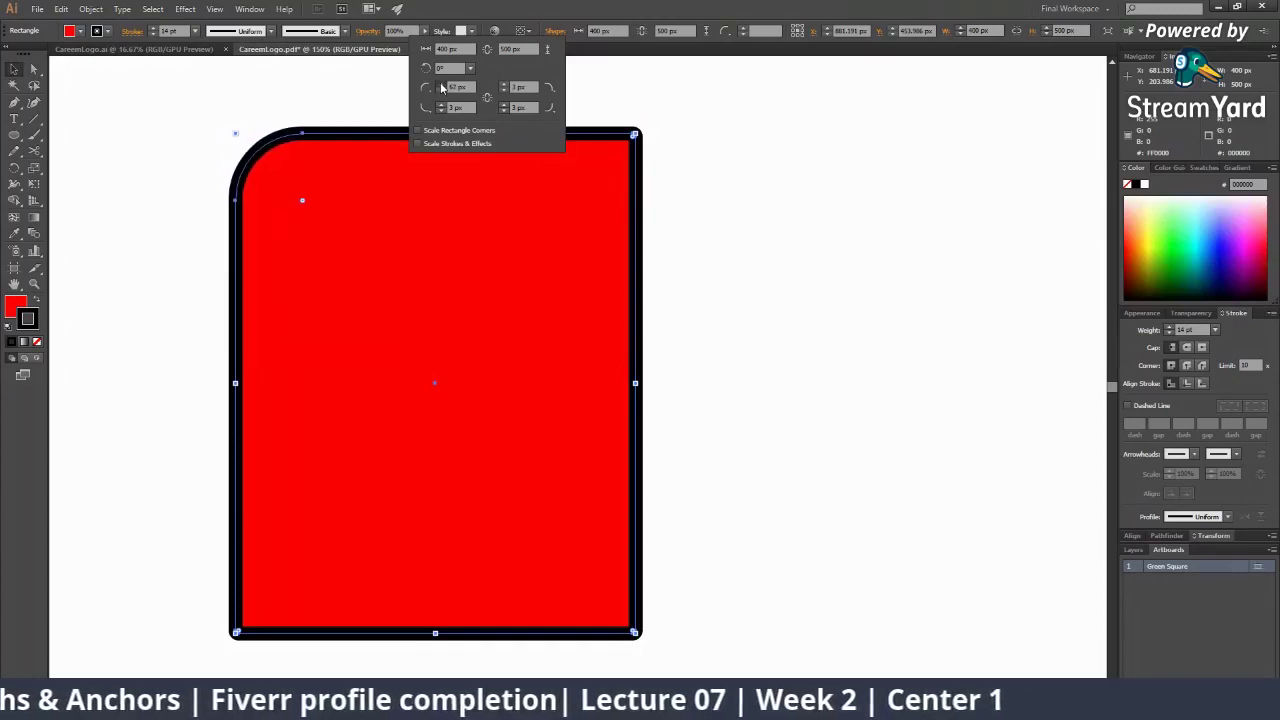
# Make the top-left corner a Chamfer and raise the top-right radius to about 51 px
pyautogui.click(428, 89)
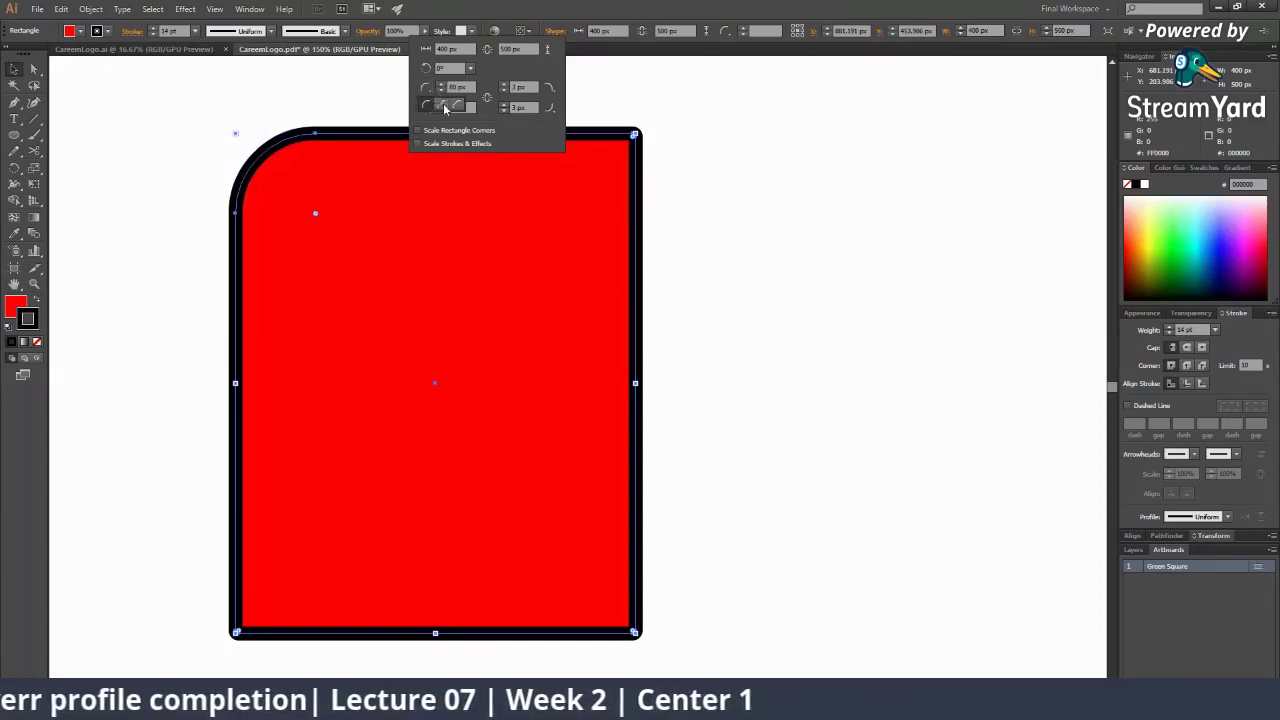
pyautogui.click(445, 106)
pyautogui.click(428, 88)
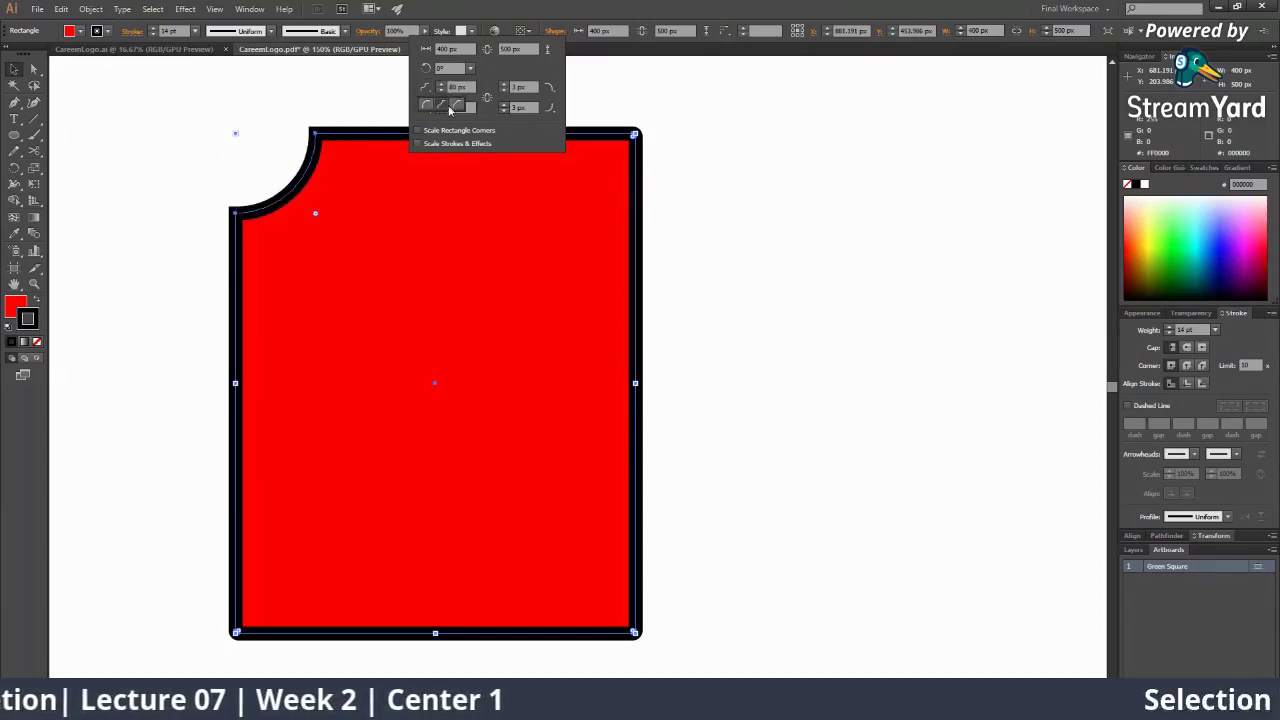
pyautogui.click(458, 105)
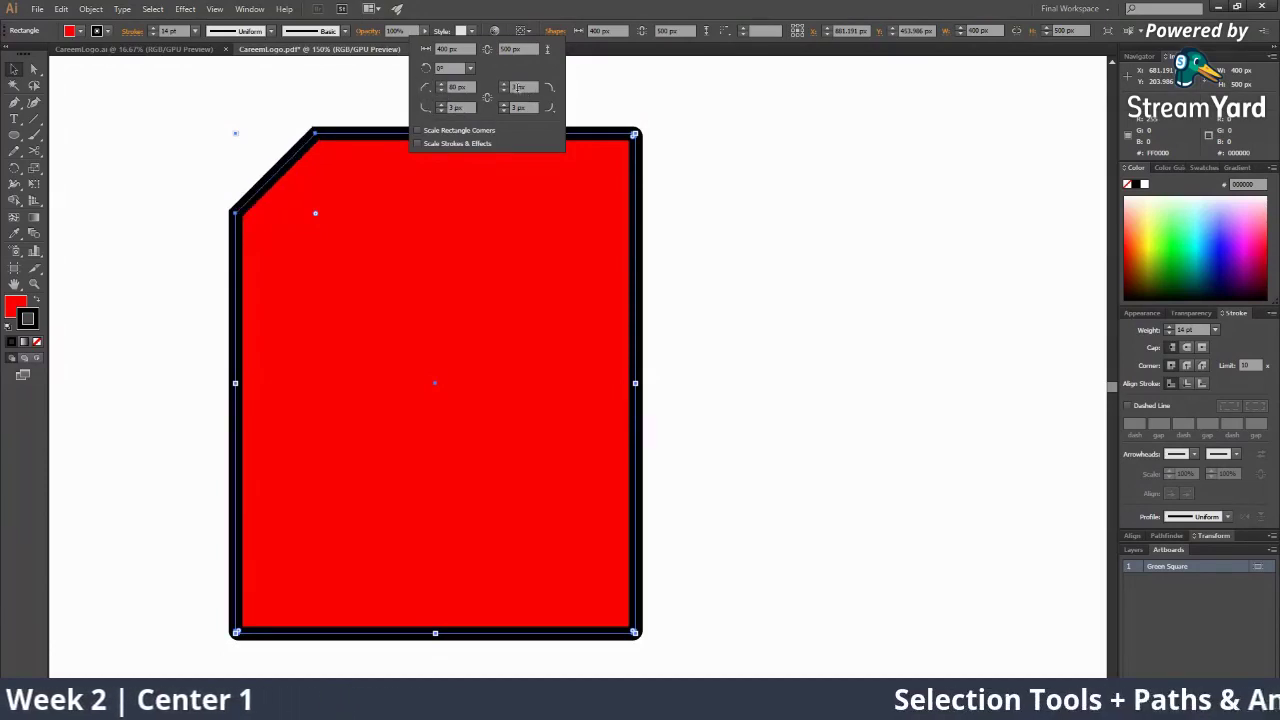
pyautogui.click(502, 85)
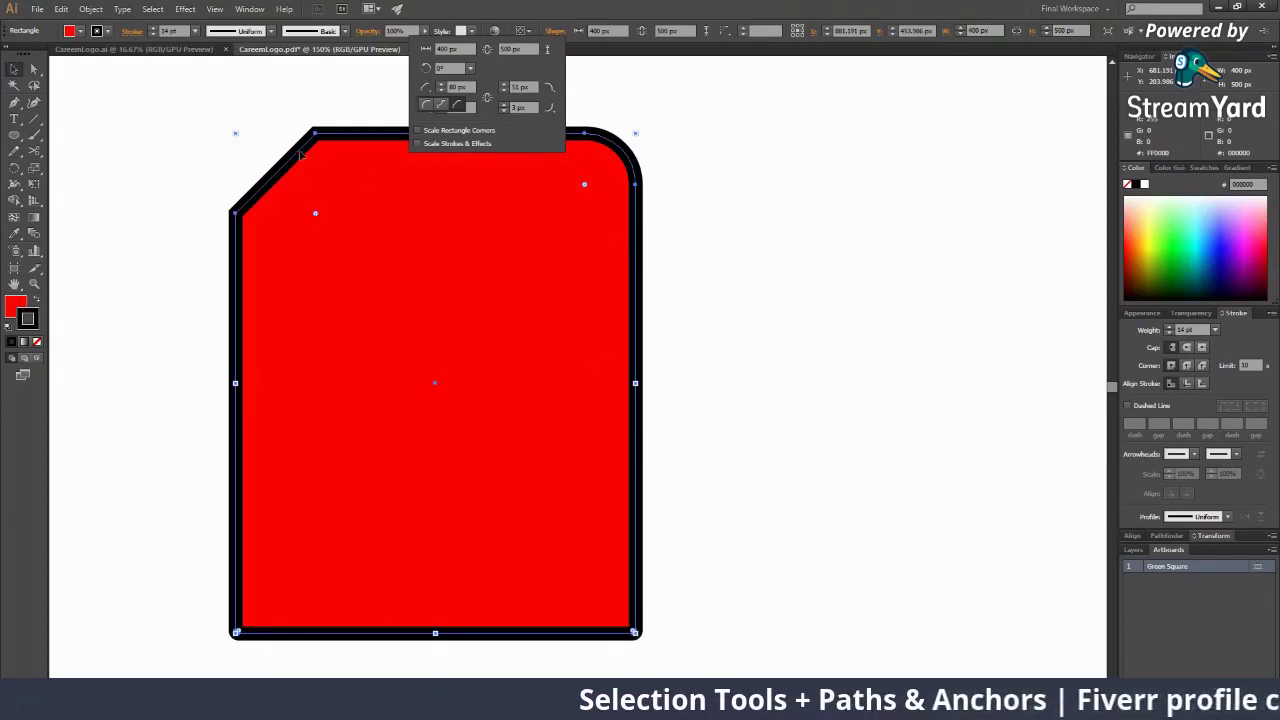
# Set the top-right corner to Inverted Round and round the bottom-right corner
pyautogui.click(503, 95)
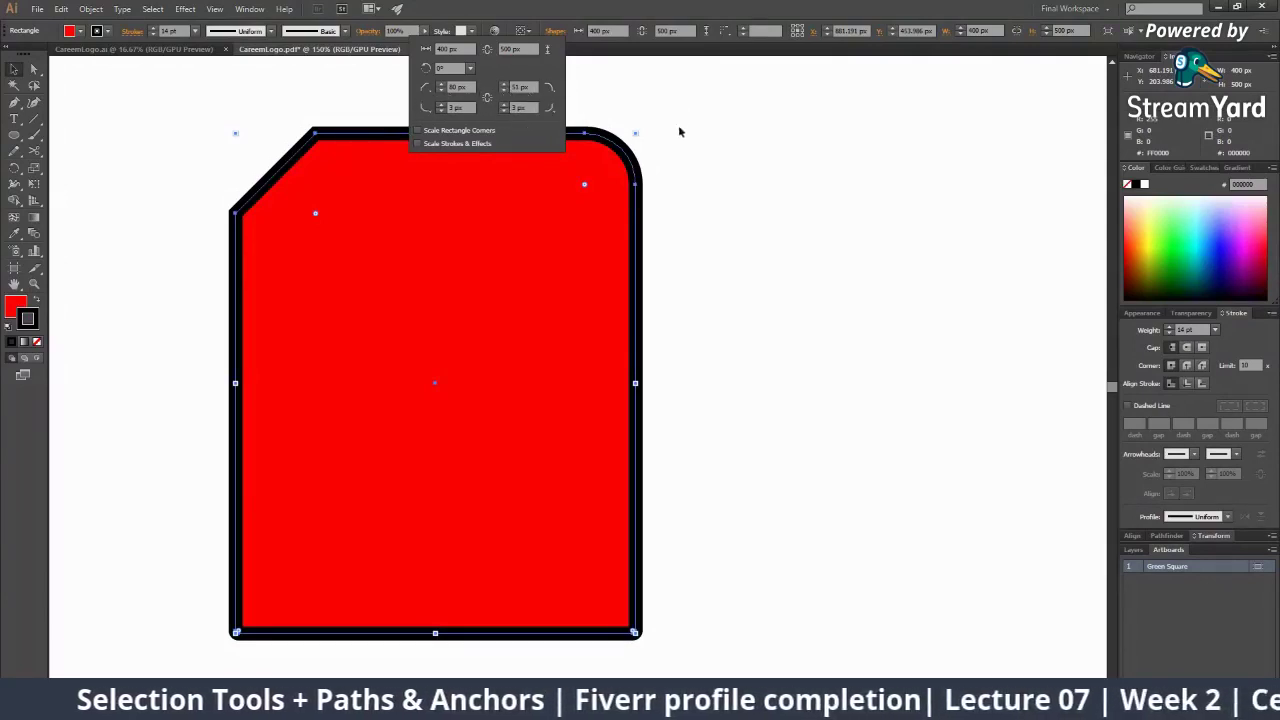
pyautogui.click(550, 88)
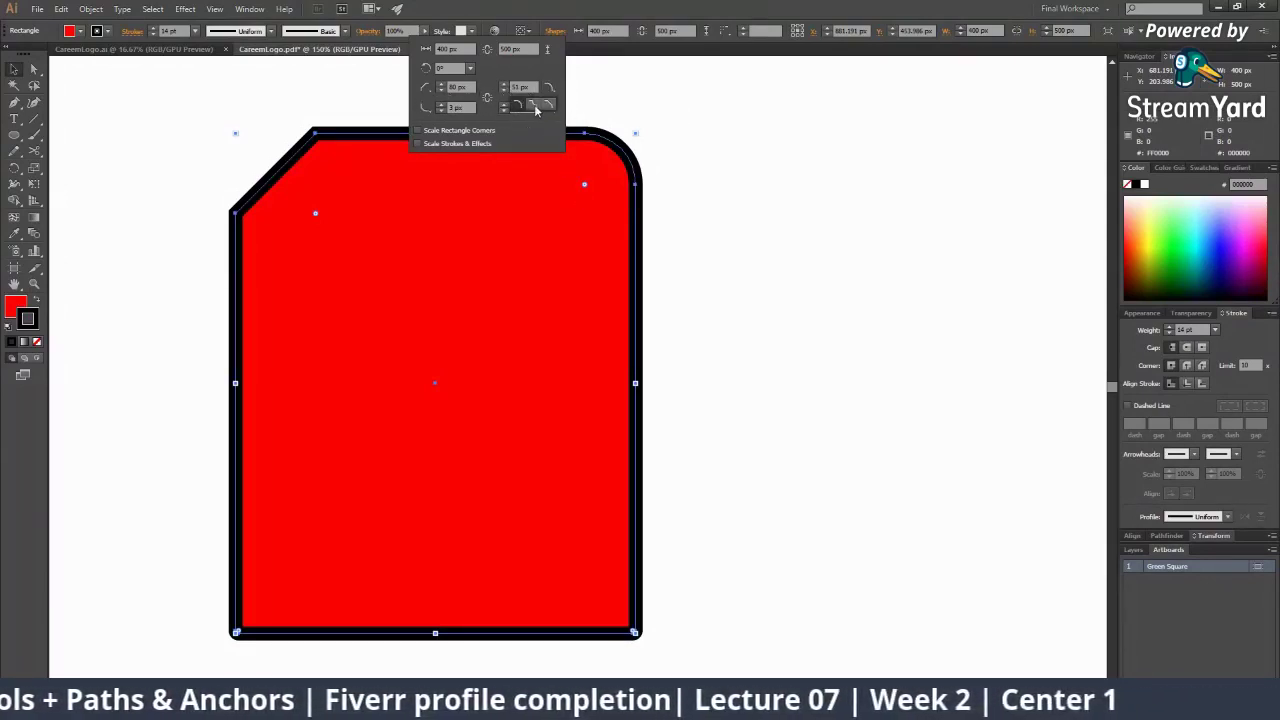
pyautogui.click(535, 107)
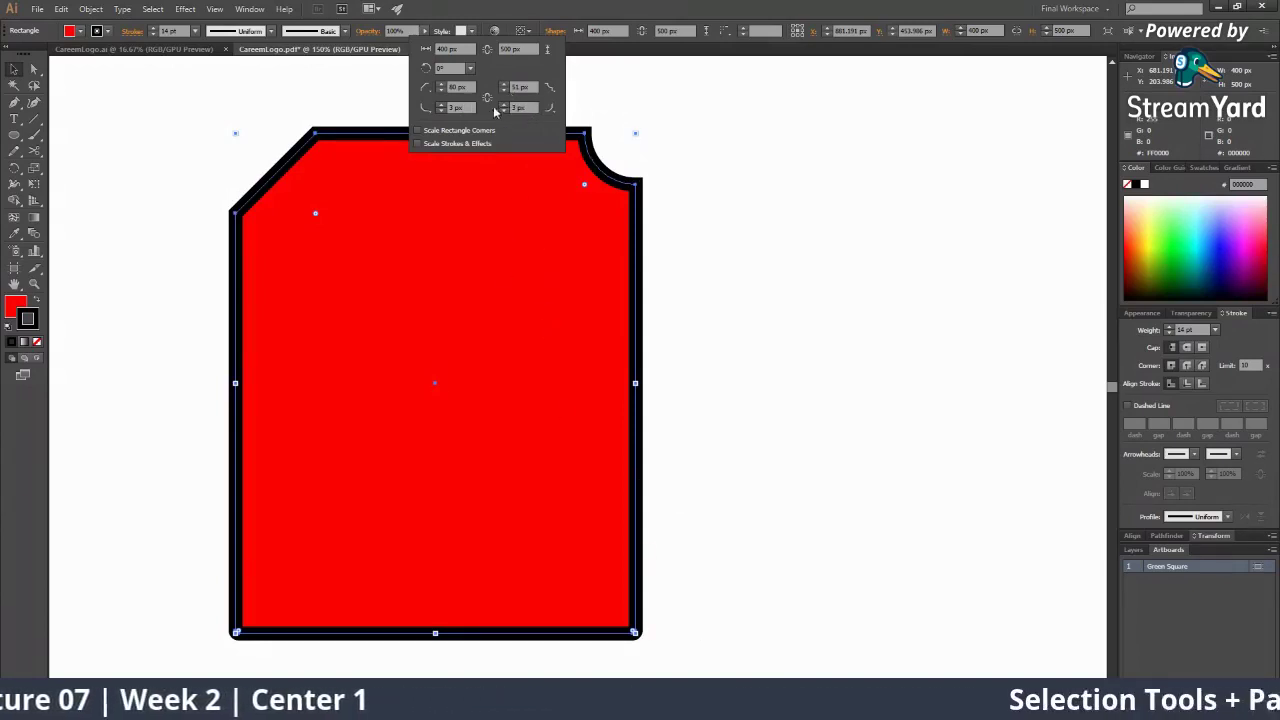
pyautogui.moveTo(501, 104); pyautogui.dragTo(501, 106)
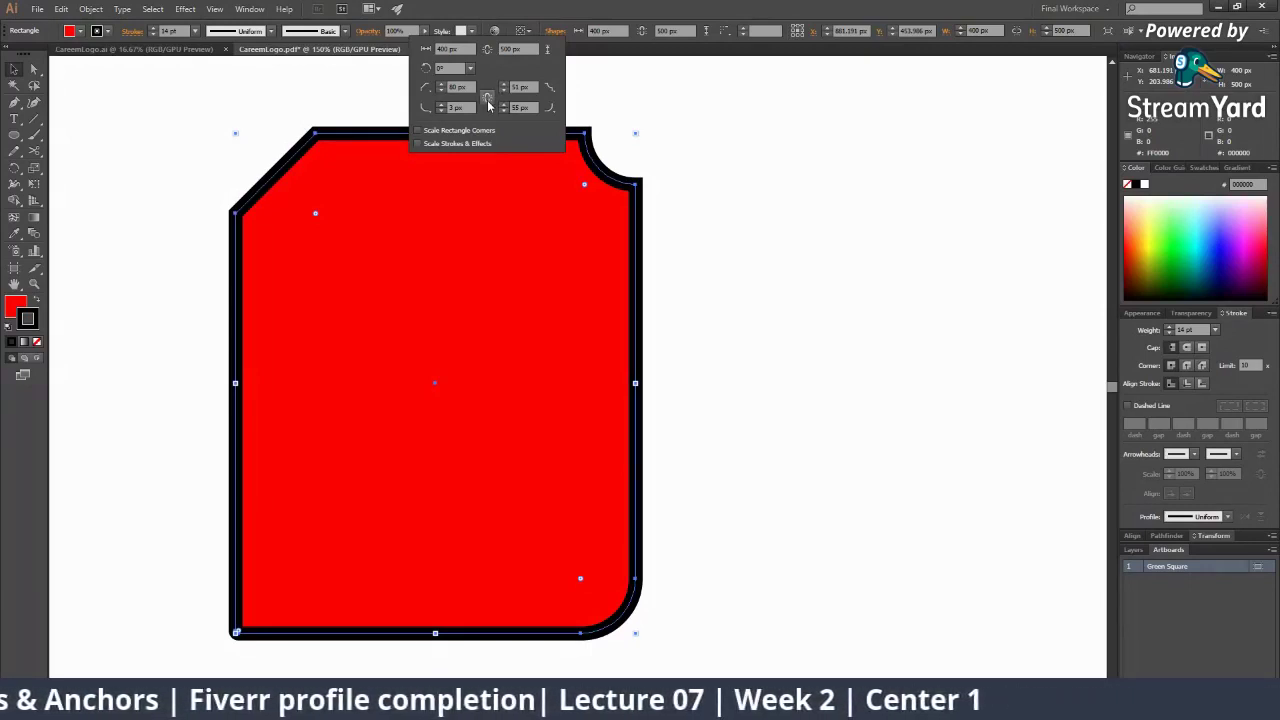
# Link the four corner radii and set them all back to 0 px
pyautogui.click(488, 100)
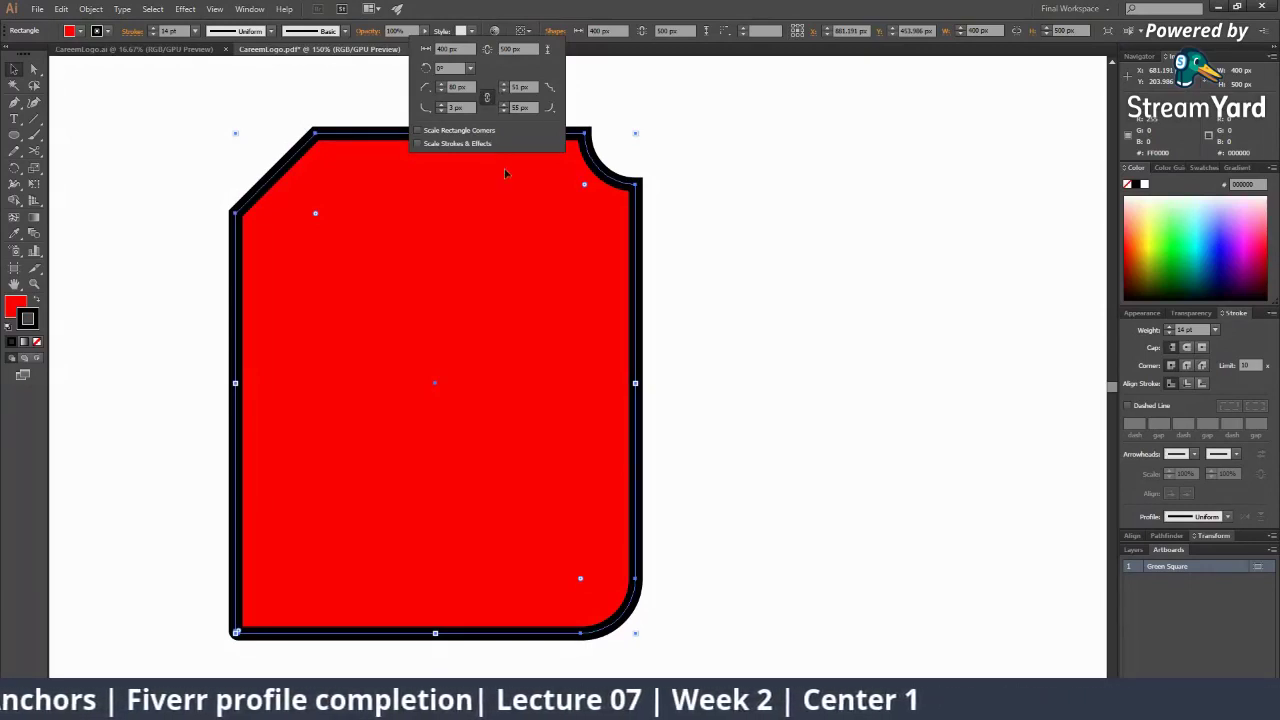
pyautogui.click(442, 86)
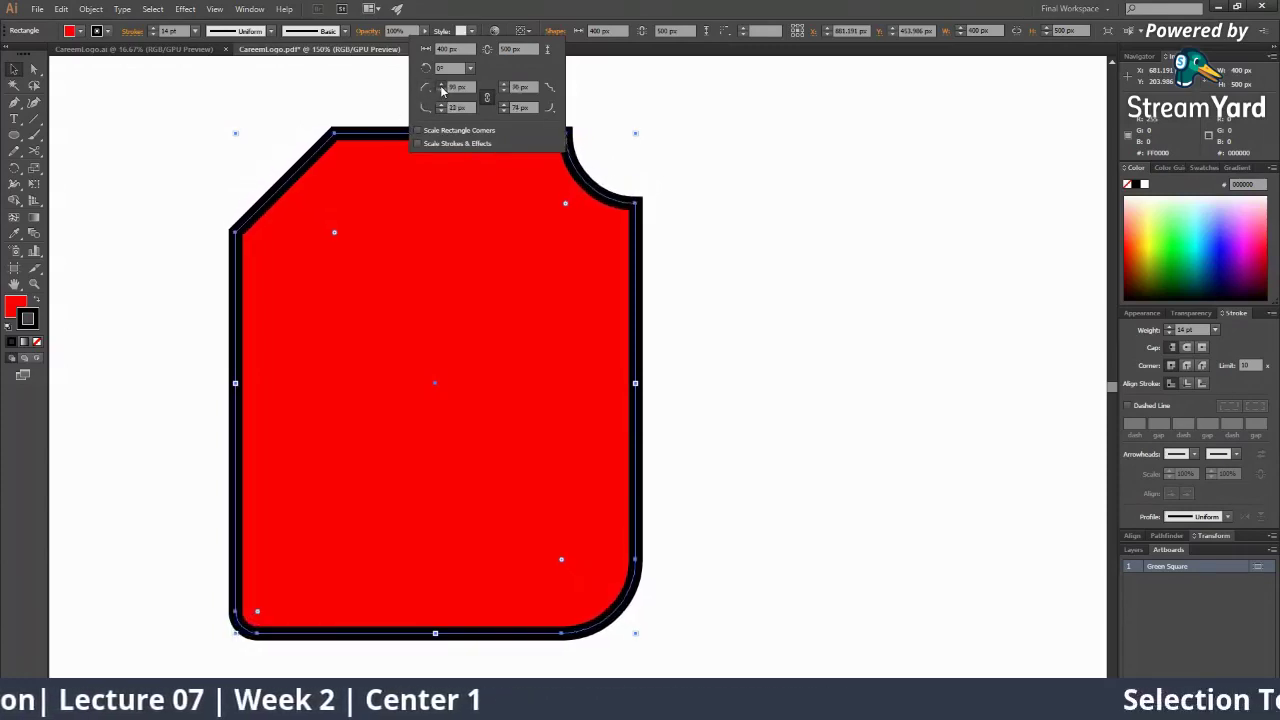
pyautogui.moveTo(442, 89); pyautogui.dragTo(444, 95)
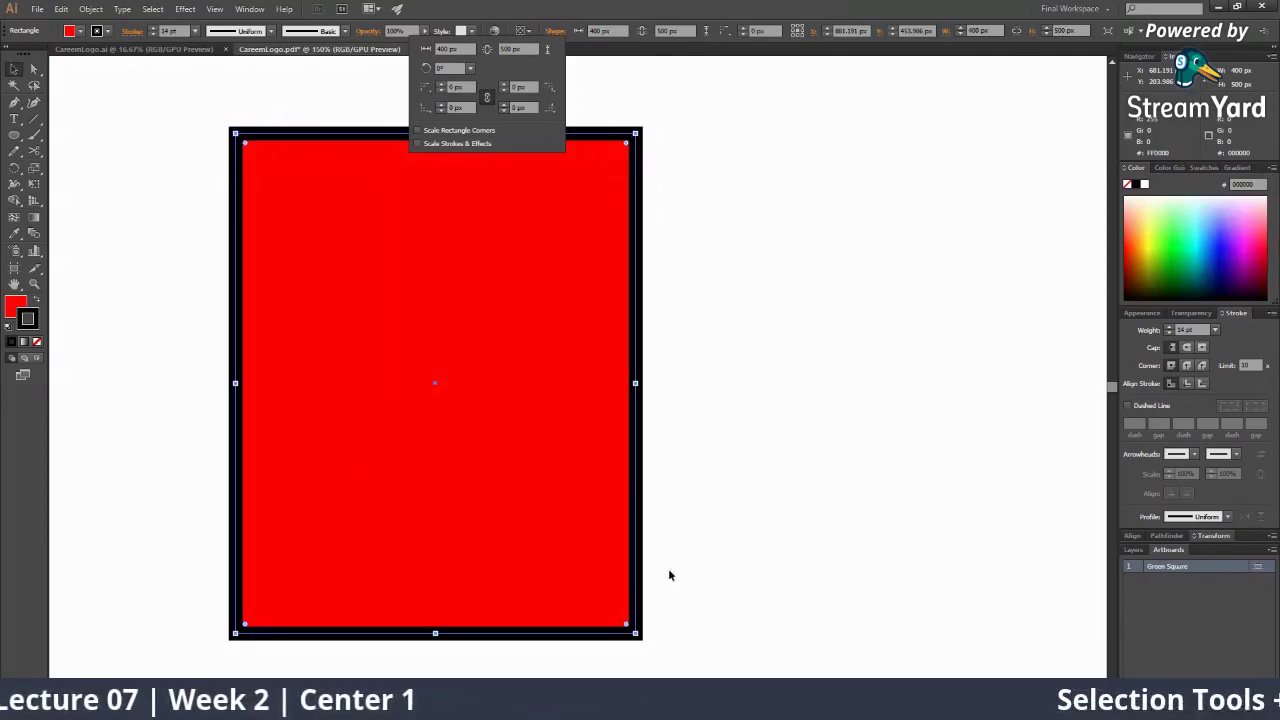
# Close the Shape panel, return to the Selection tool (V), and reopen Shape properties
pyautogui.click(722, 302)
pyautogui.scroll(1, 655, 349)
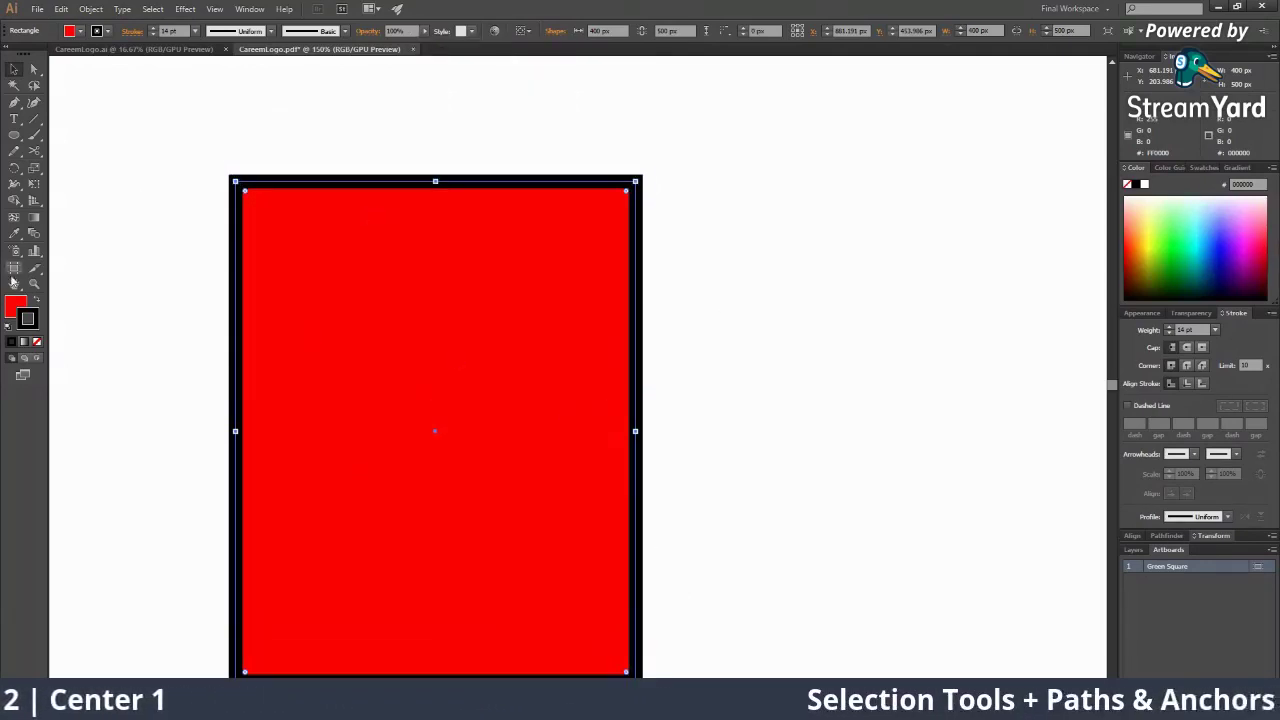
pyautogui.click(34, 85)
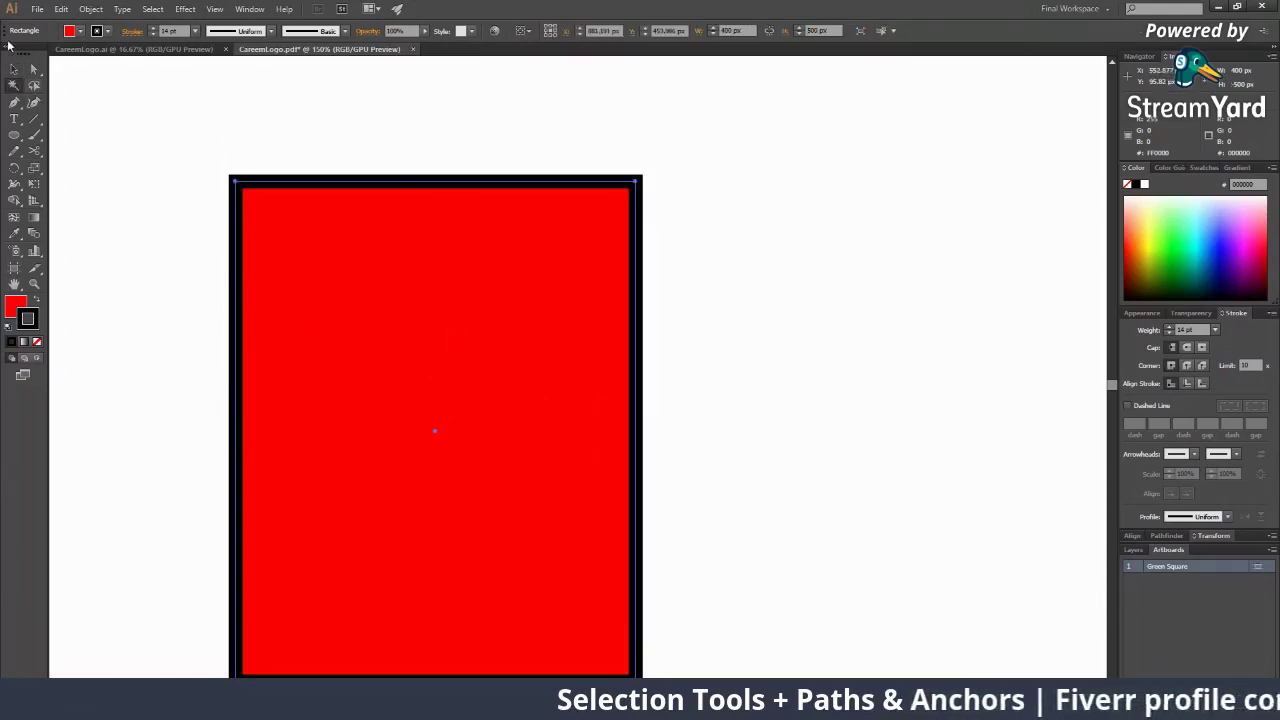
pyautogui.press('v')
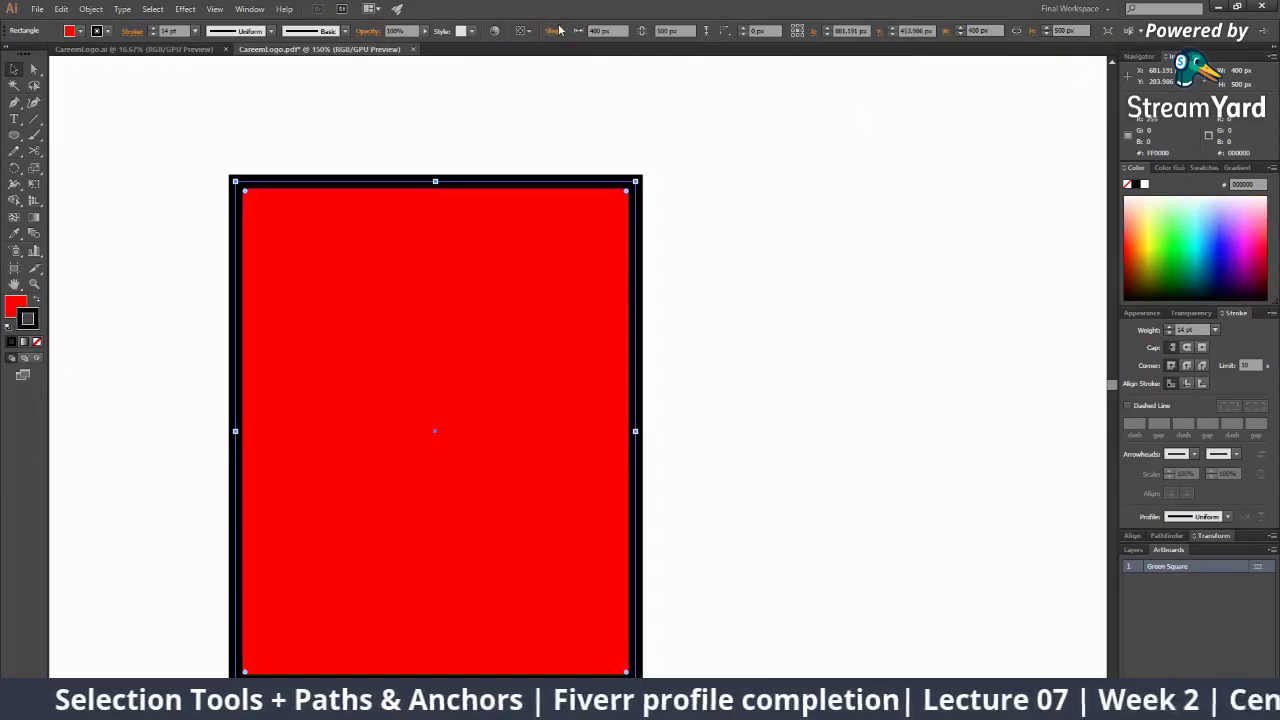
pyautogui.click(555, 30)
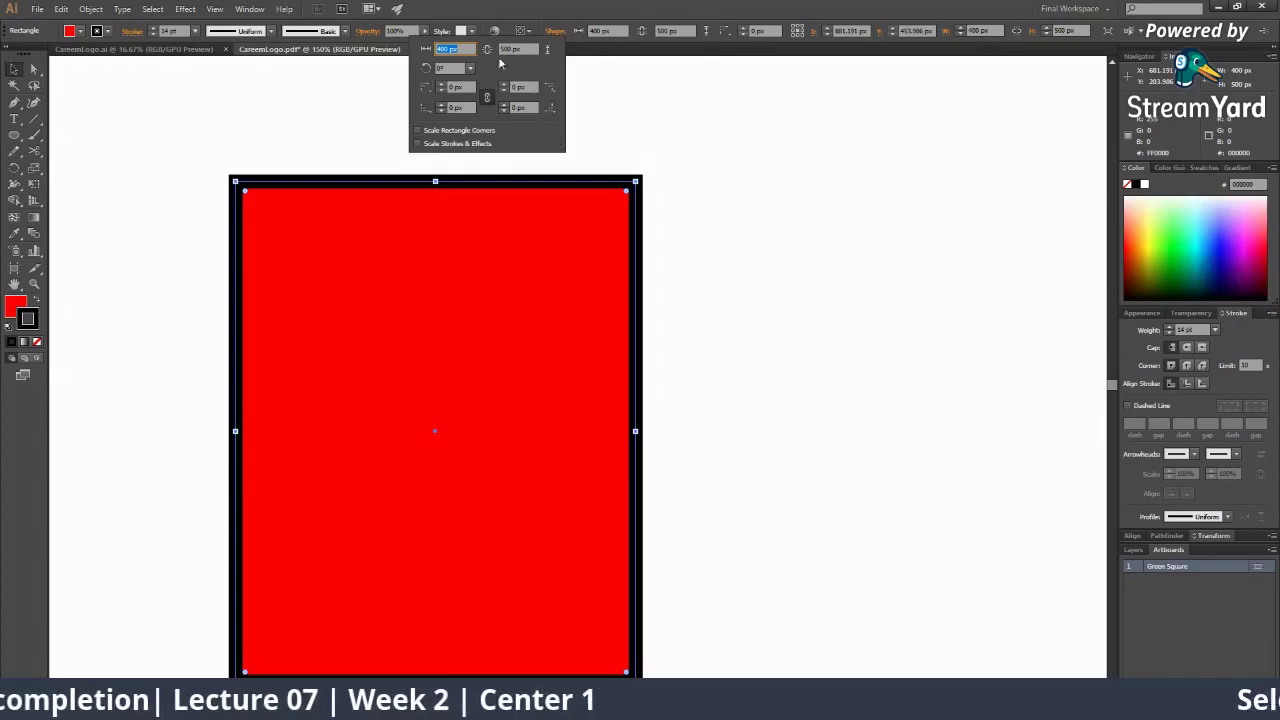
# Rotate the rectangle through 30°, 45° and 60° to 90°, then deselect it and zoom out
pyautogui.press('Tab')
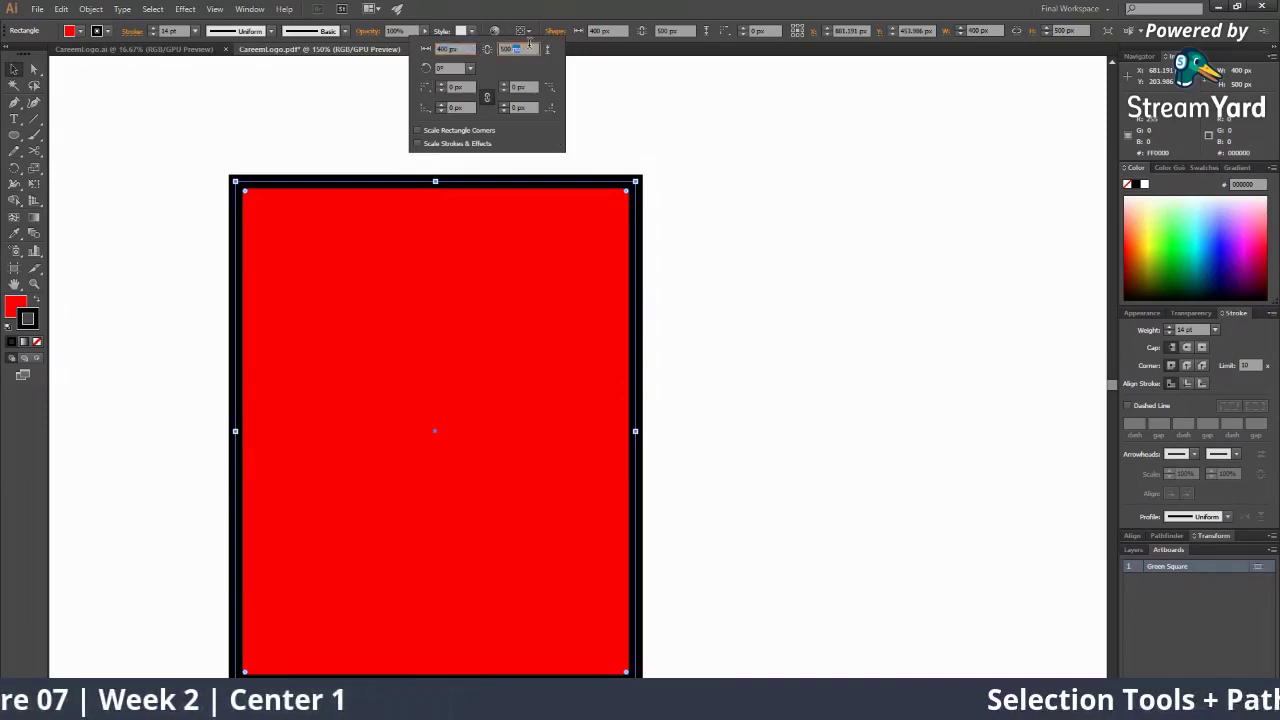
pyautogui.click(469, 67)
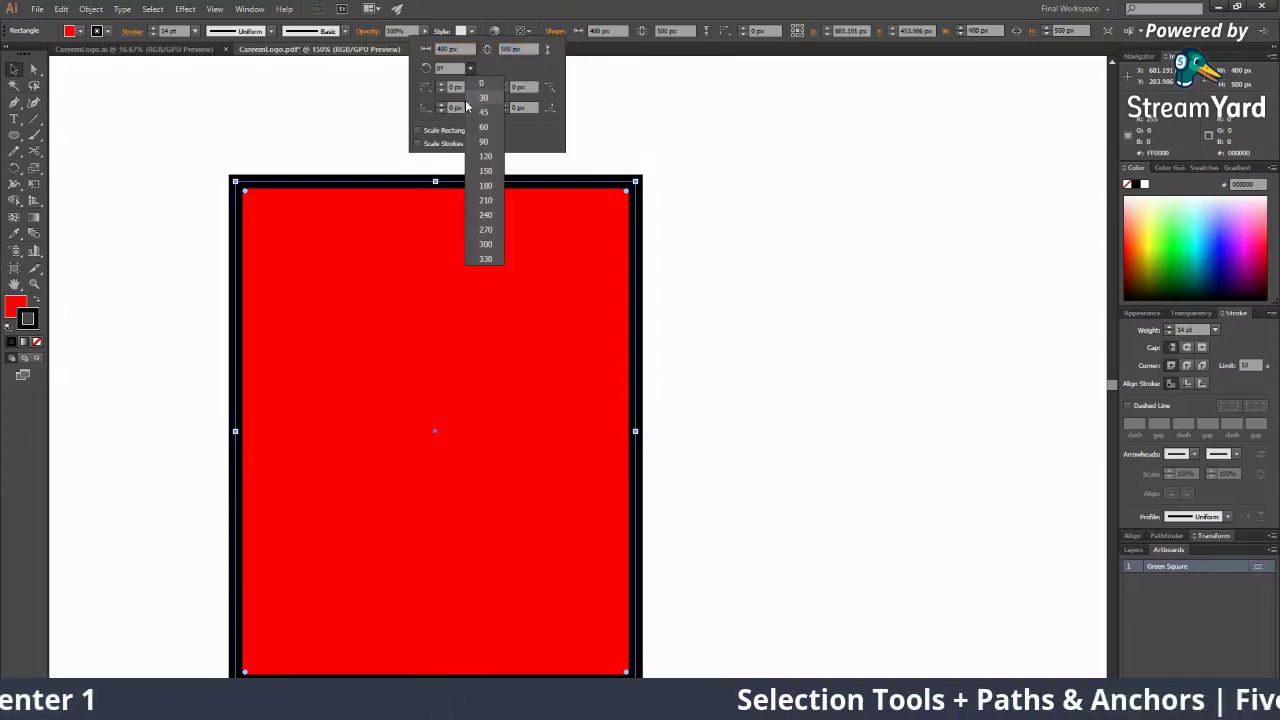
pyautogui.click(470, 95)
pyautogui.click(470, 68)
pyautogui.click(478, 112)
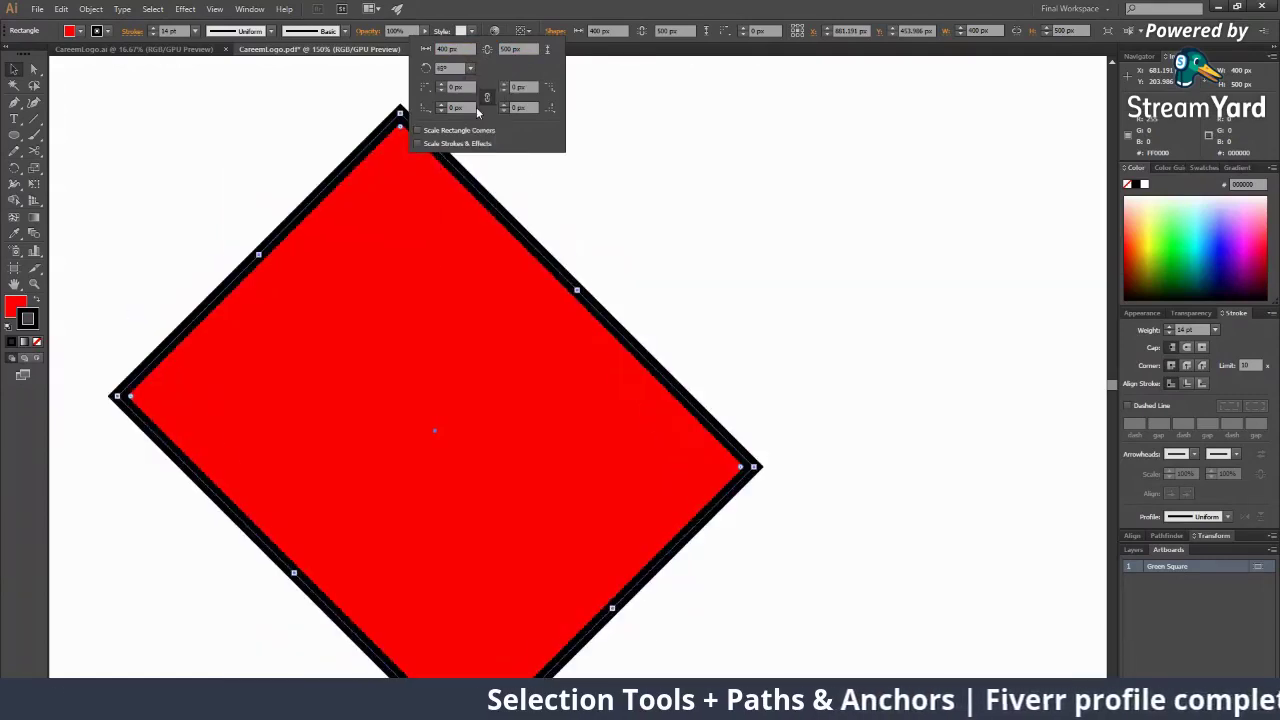
pyautogui.click(469, 68)
pyautogui.click(476, 129)
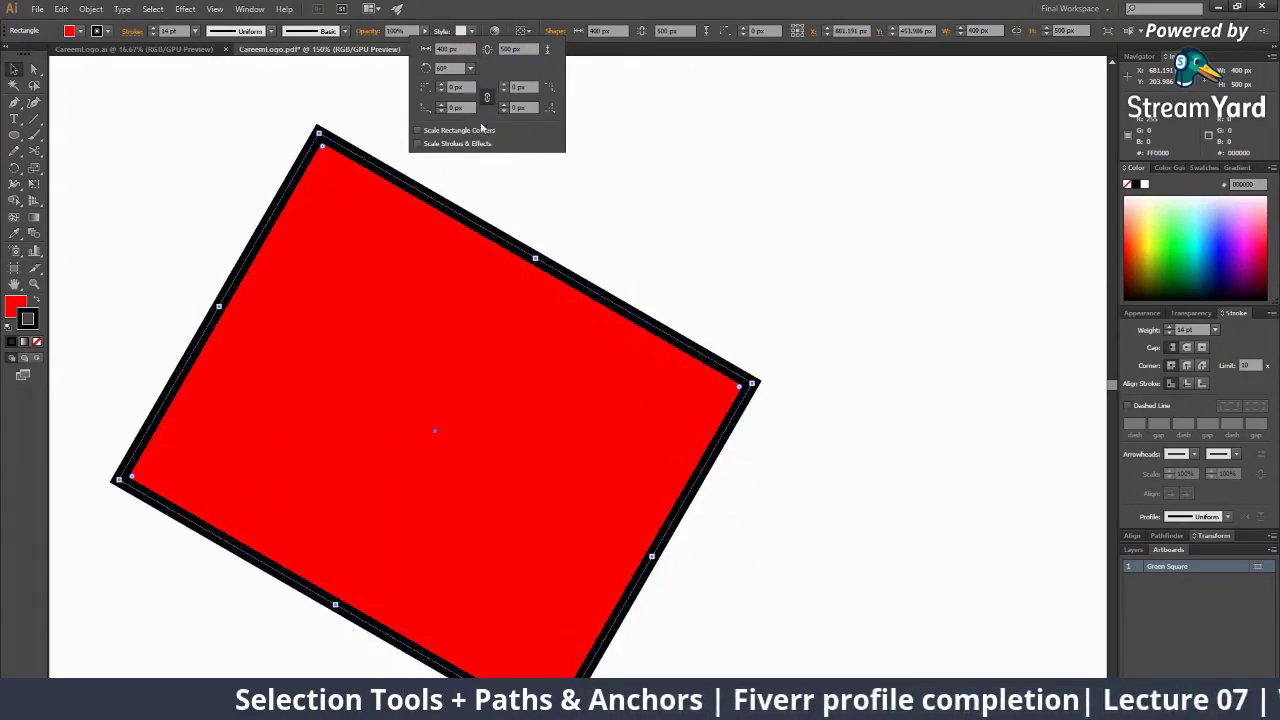
pyautogui.click(469, 68)
pyautogui.click(476, 140)
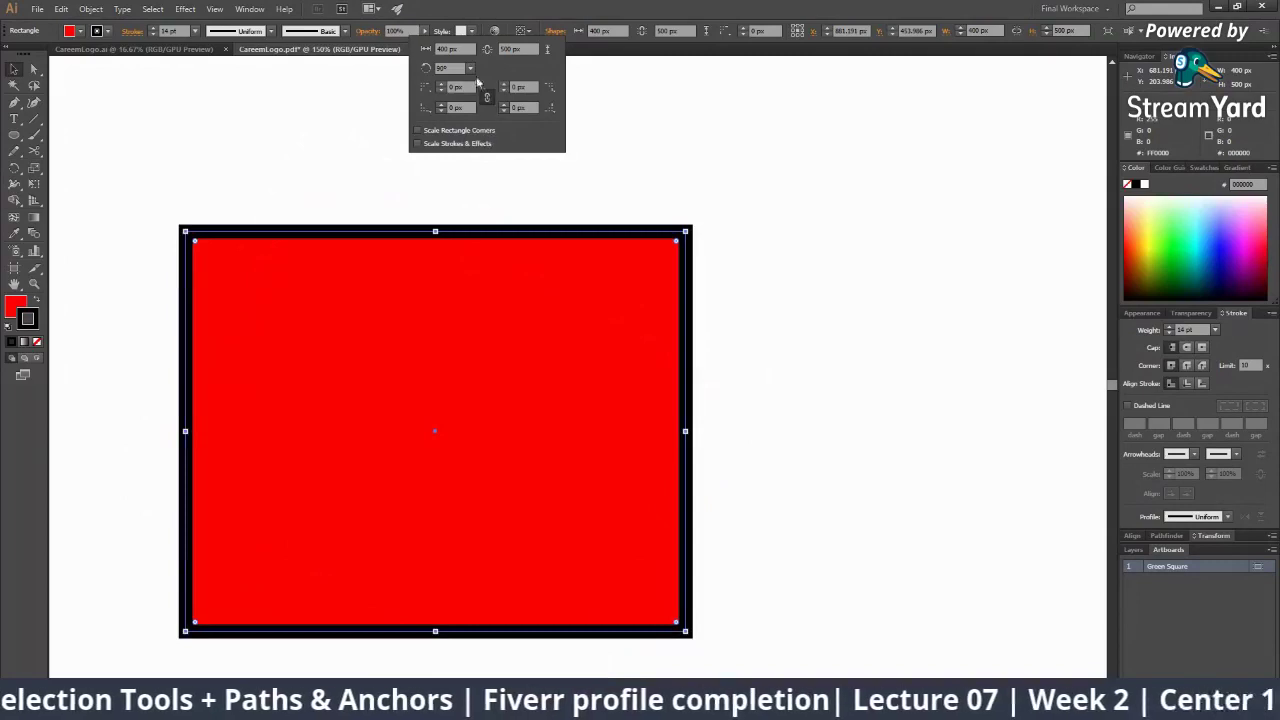
pyautogui.click(520, 163)
pyautogui.press('z')
pyautogui.keyDown('alt'); pyautogui.click(555, 272); pyautogui.keyUp('alt')
pyautogui.keyDown('alt'); pyautogui.click(555, 272); pyautogui.keyUp('alt')
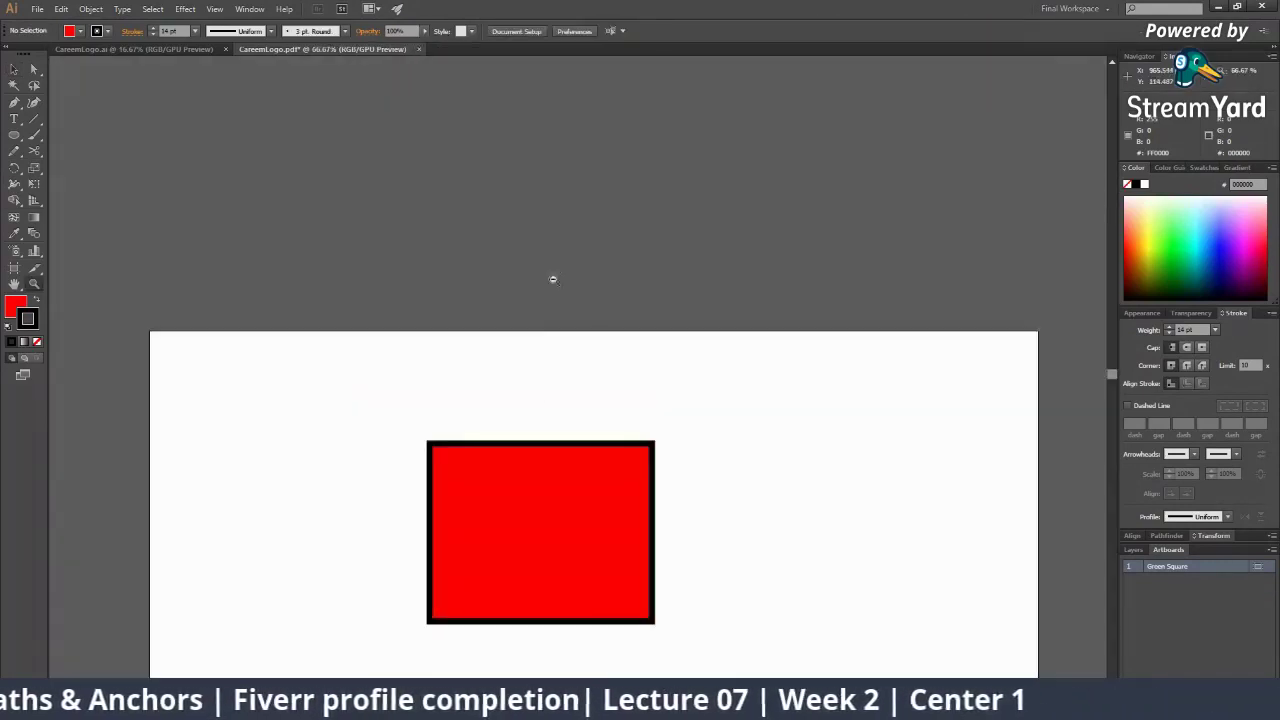
# Select the rectangle and try preset rotations of 30°, 45° and 60°
pyautogui.moveTo(565, 430); pyautogui.dragTo(538, 324)
pyautogui.press('v')
pyautogui.click(538, 324)
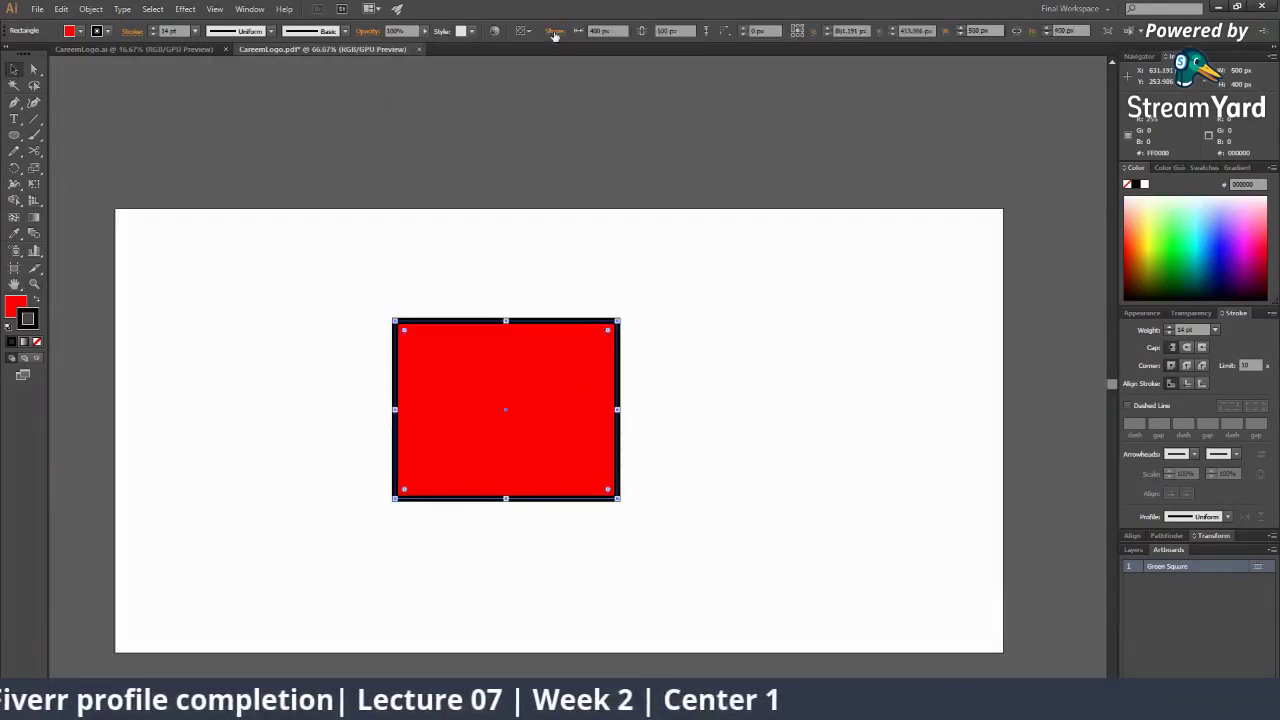
pyautogui.click(554, 31)
pyautogui.click(470, 68)
pyautogui.click(483, 98)
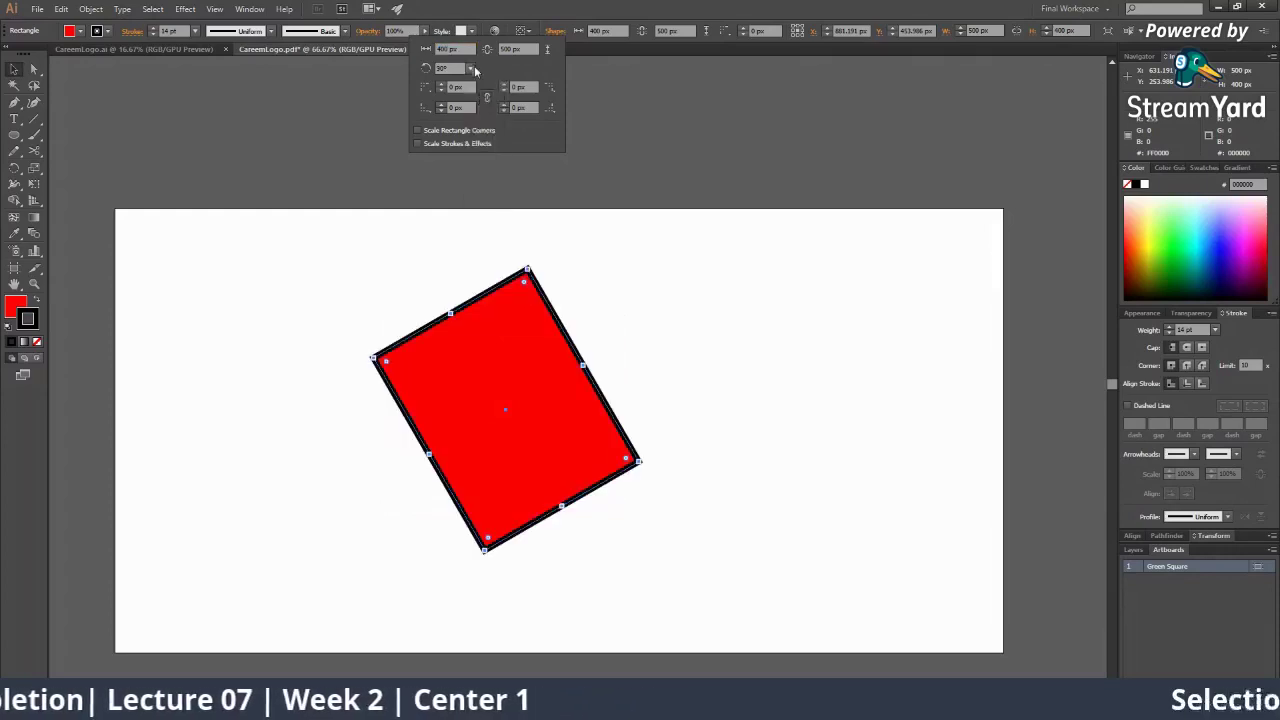
pyautogui.click(472, 68)
pyautogui.click(484, 112)
pyautogui.click(471, 68)
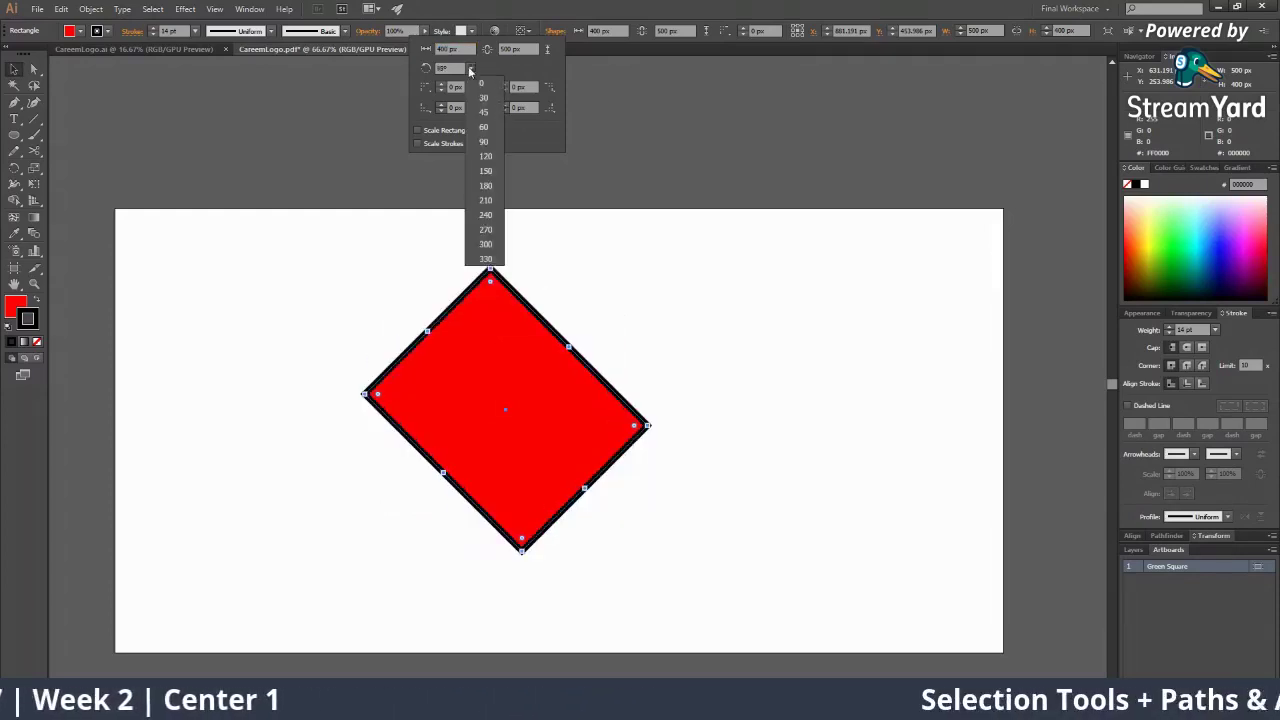
pyautogui.click(484, 127)
# Continue through 90°, 120° and 150°, then reset the rotation to 0°
pyautogui.click(470, 68)
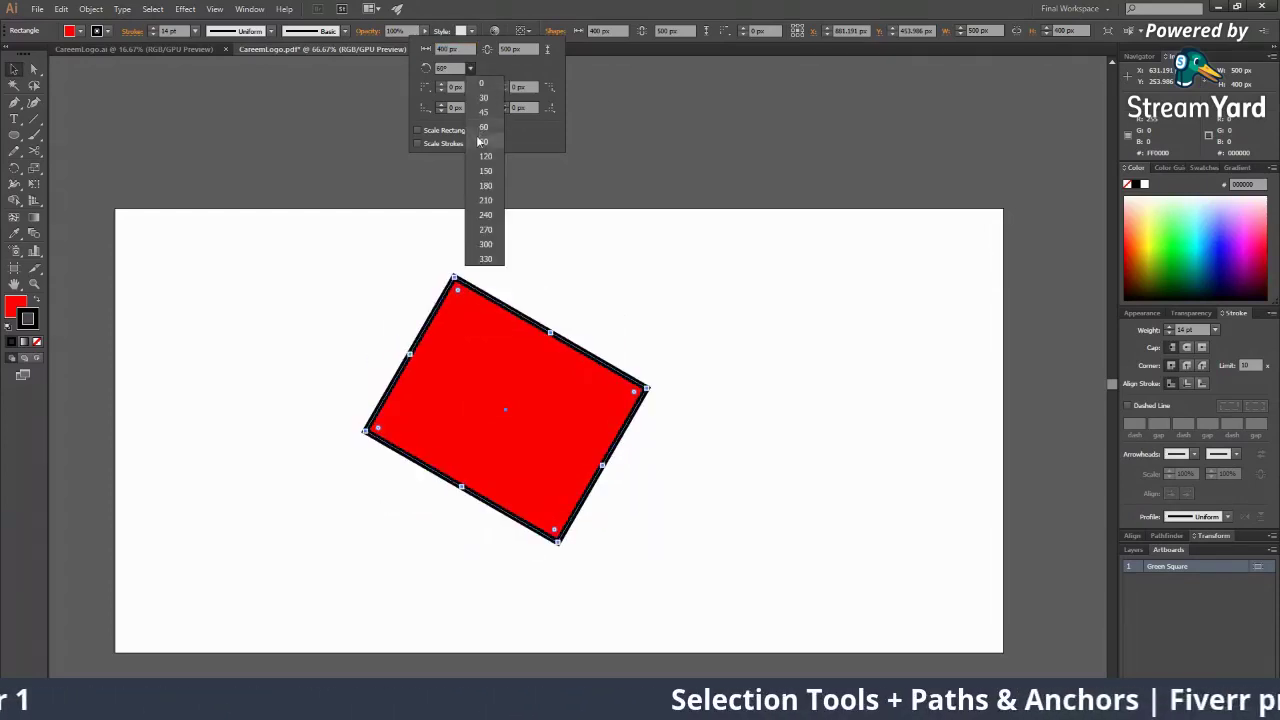
pyautogui.click(485, 141)
pyautogui.click(470, 68)
pyautogui.click(485, 156)
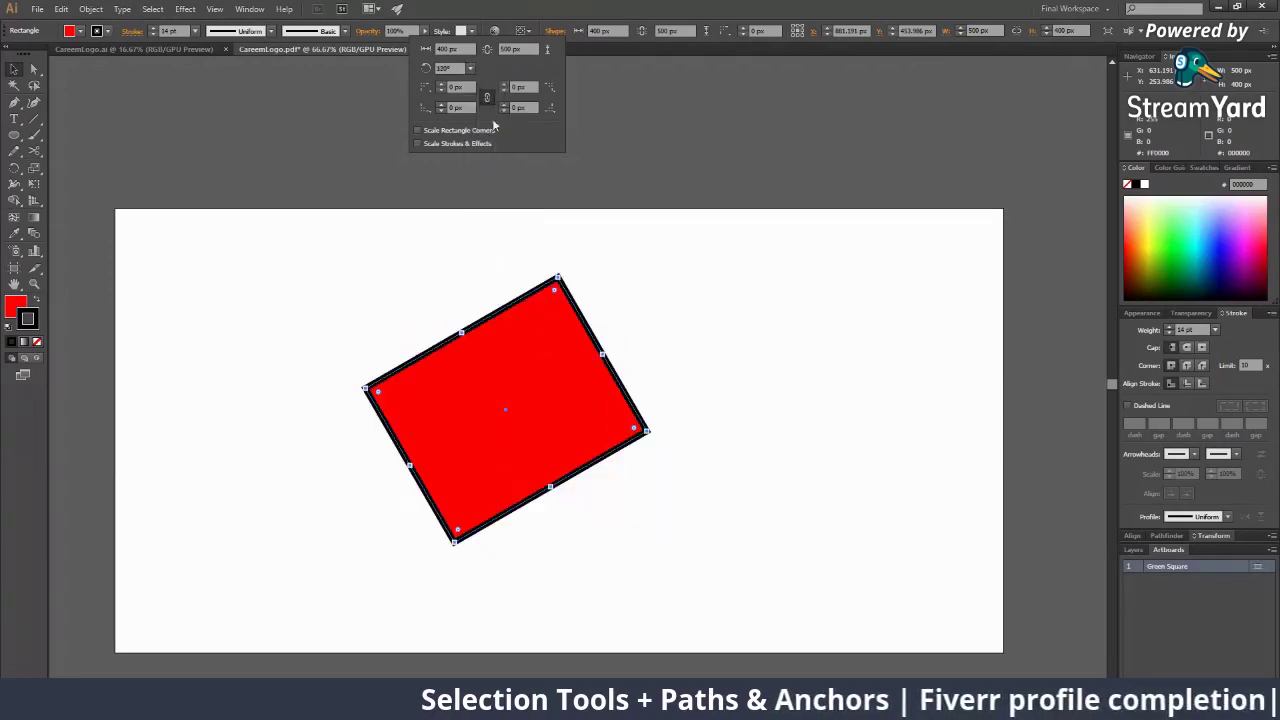
pyautogui.click(470, 68)
pyautogui.click(486, 171)
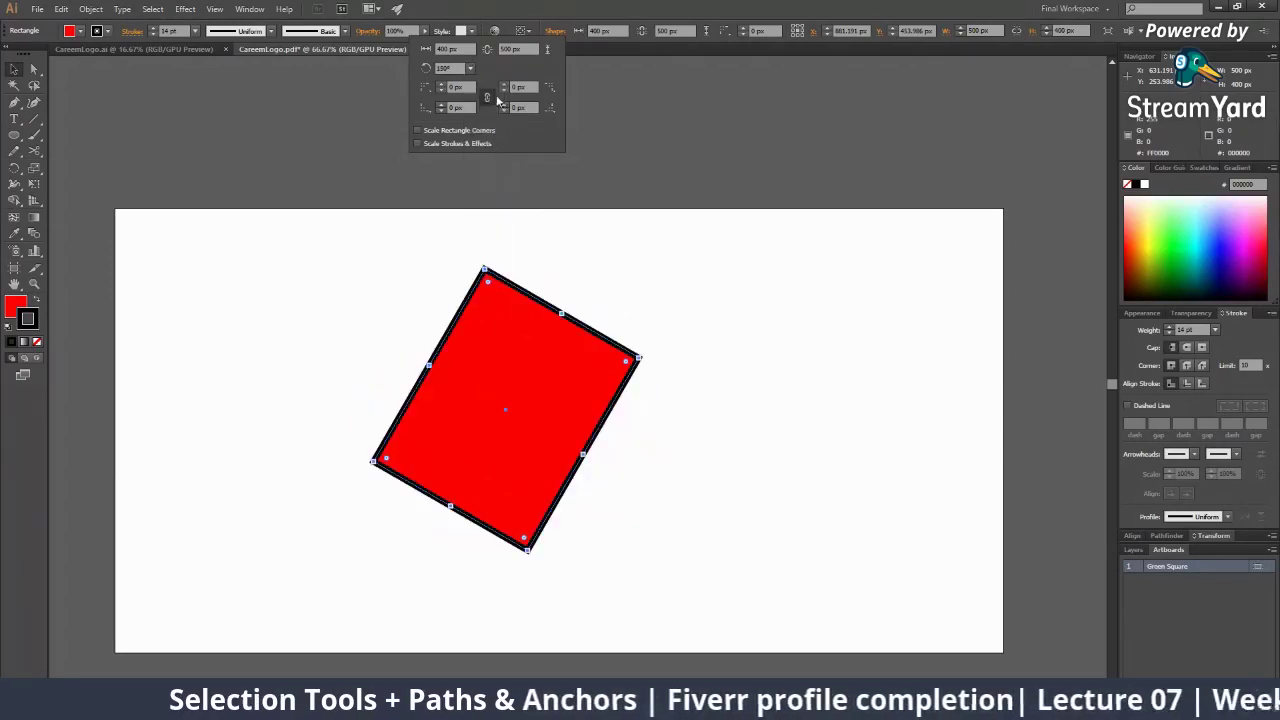
pyautogui.click(470, 68)
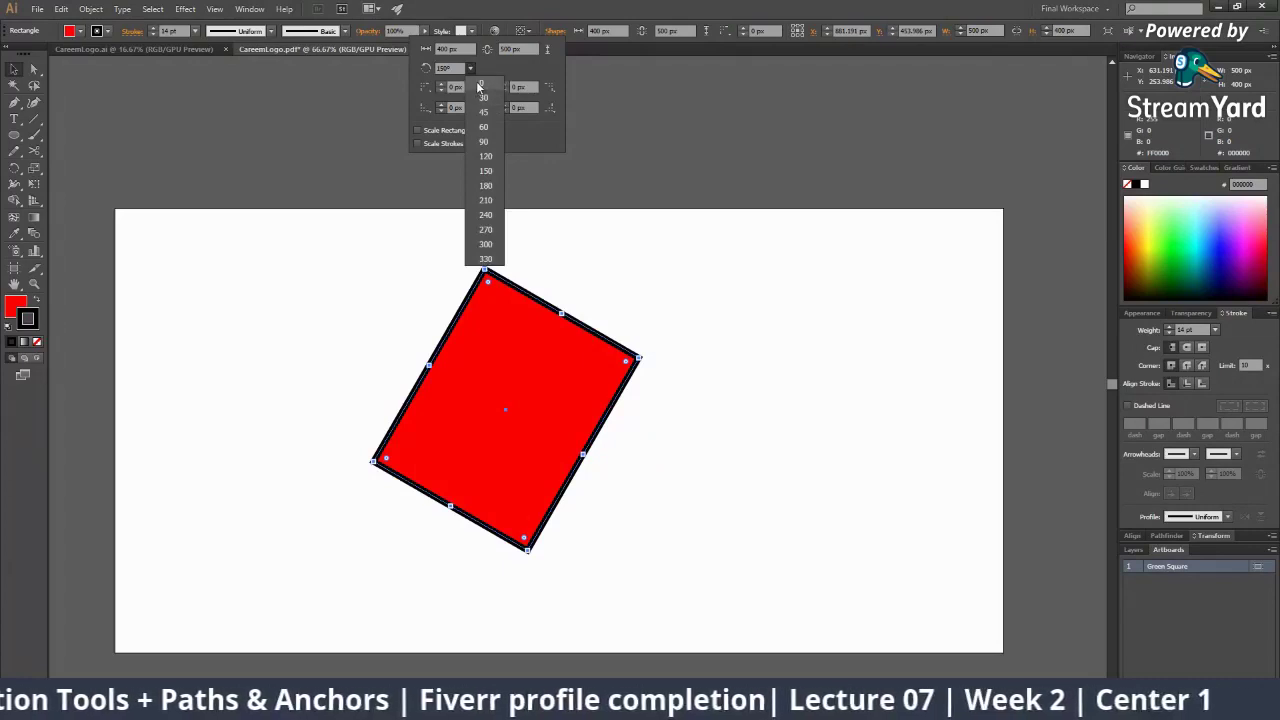
pyautogui.click(481, 88)
# Zoom in on the rectangle and set its stroke to None, leaving a plain red fill
pyautogui.click(906, 301)
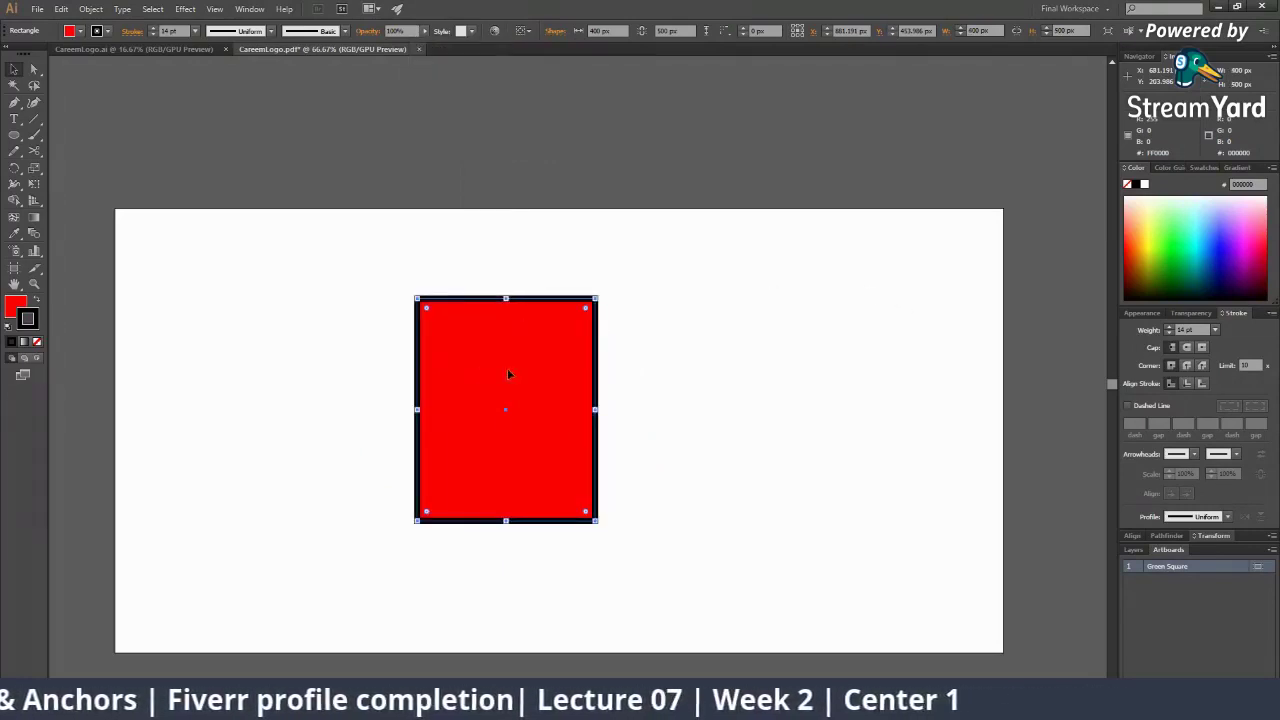
pyautogui.keyDown('ctrl'); pyautogui.click(554, 369); pyautogui.keyUp('ctrl')
pyautogui.keyDown('ctrl'); pyautogui.click(554, 369); pyautogui.keyUp('ctrl')
pyautogui.moveTo(420, 361); pyautogui.dragTo(353, 193)
pyautogui.moveTo(450, 287); pyautogui.dragTo(423, 329)
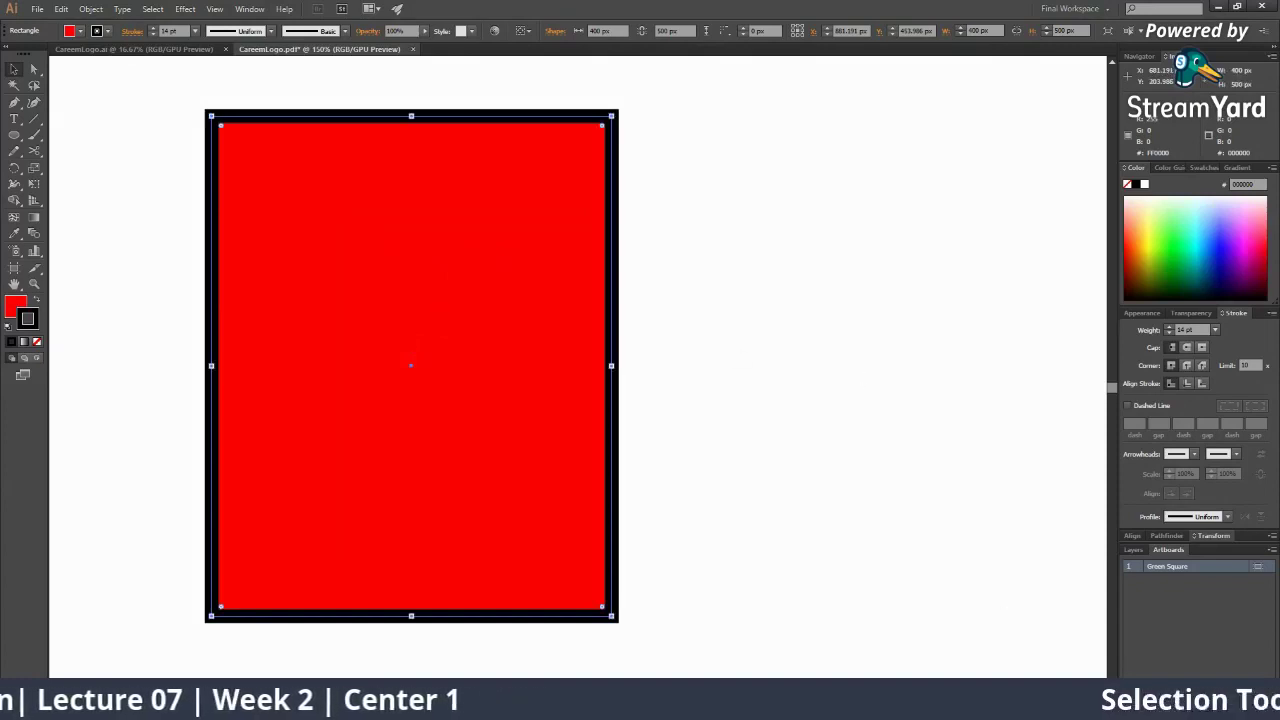
pyautogui.click(873, 411)
pyautogui.click(583, 184)
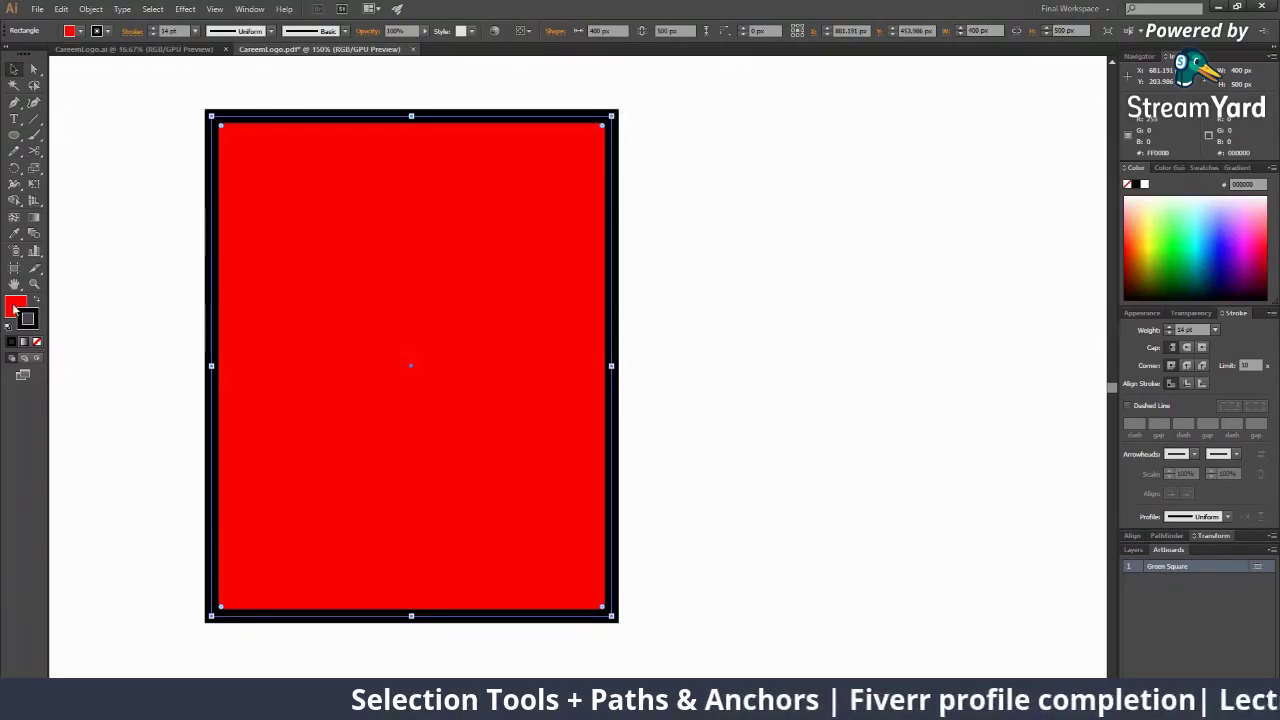
pyautogui.click(37, 343)
pyautogui.click(687, 206)
pyautogui.click(561, 181)
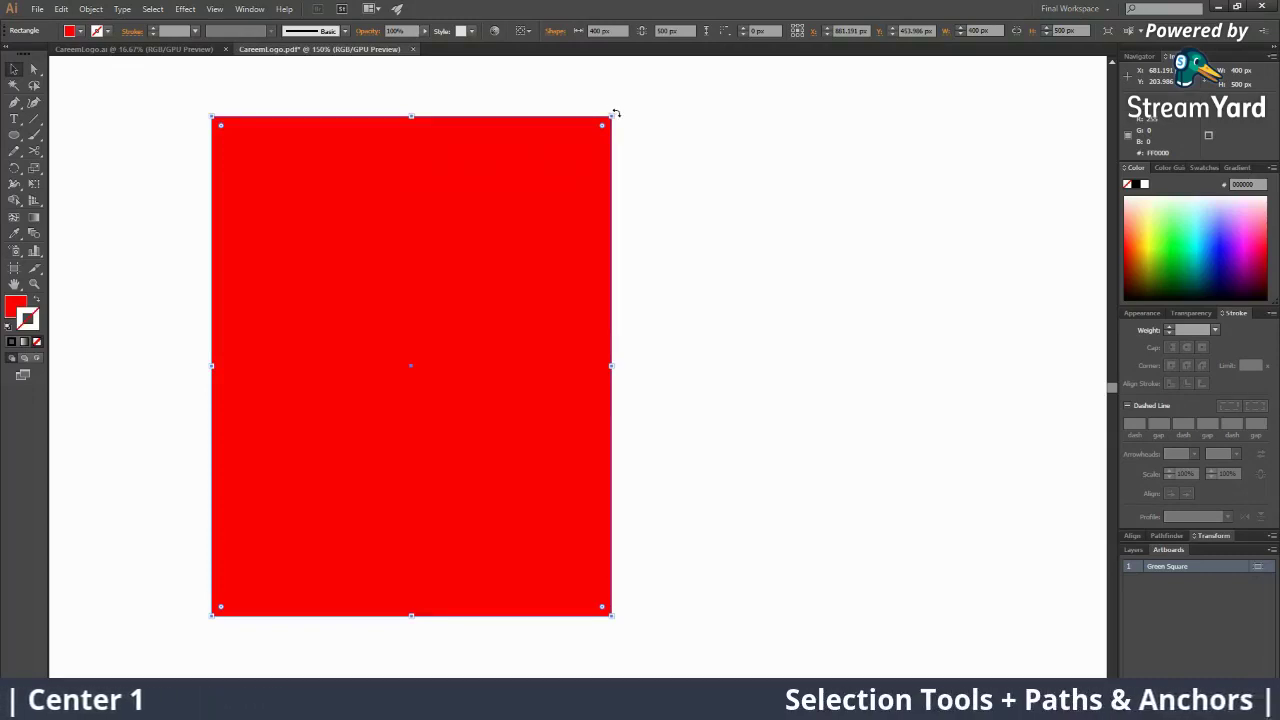
# Rotate the rectangle freehand from its top-right corner, then undo it
pyautogui.scroll(1, 616, 113)
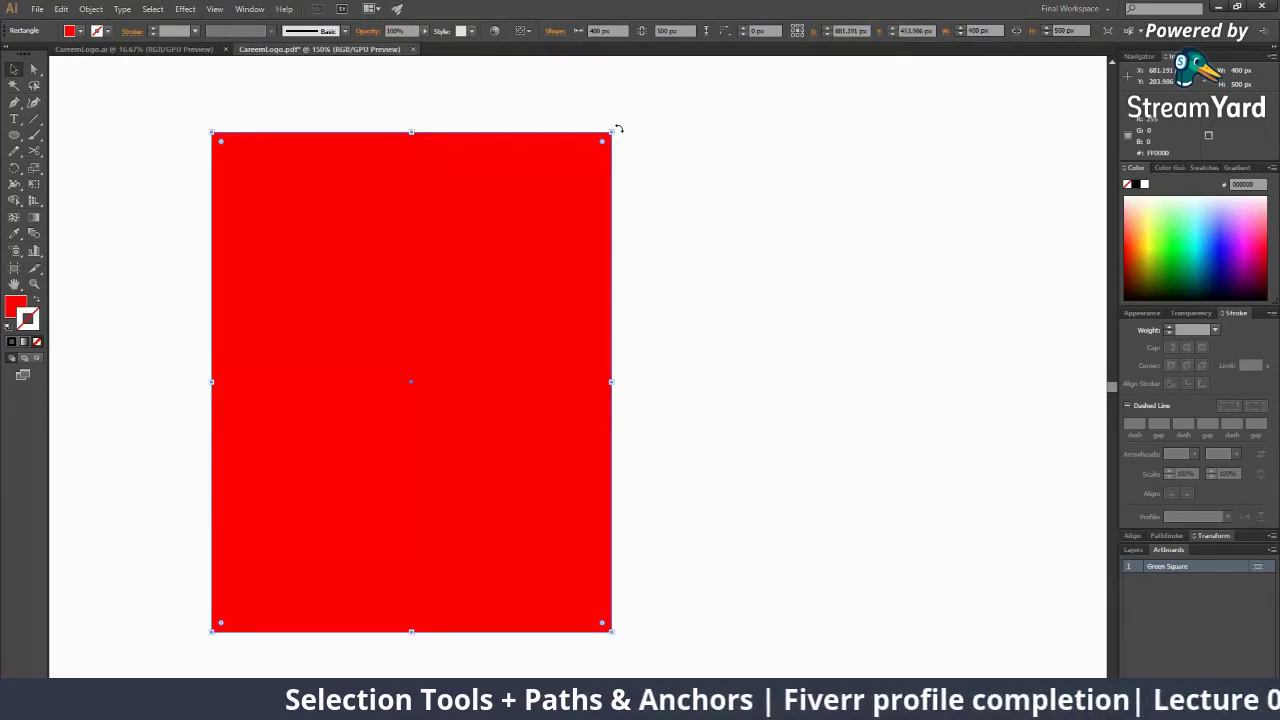
pyautogui.moveTo(618, 128); pyautogui.dragTo(544, 196)
pyautogui.hotkey('ctrl', 'z')
pyautogui.hotkey('ctrl', 'z')
pyautogui.hotkey('ctrl', 'z')
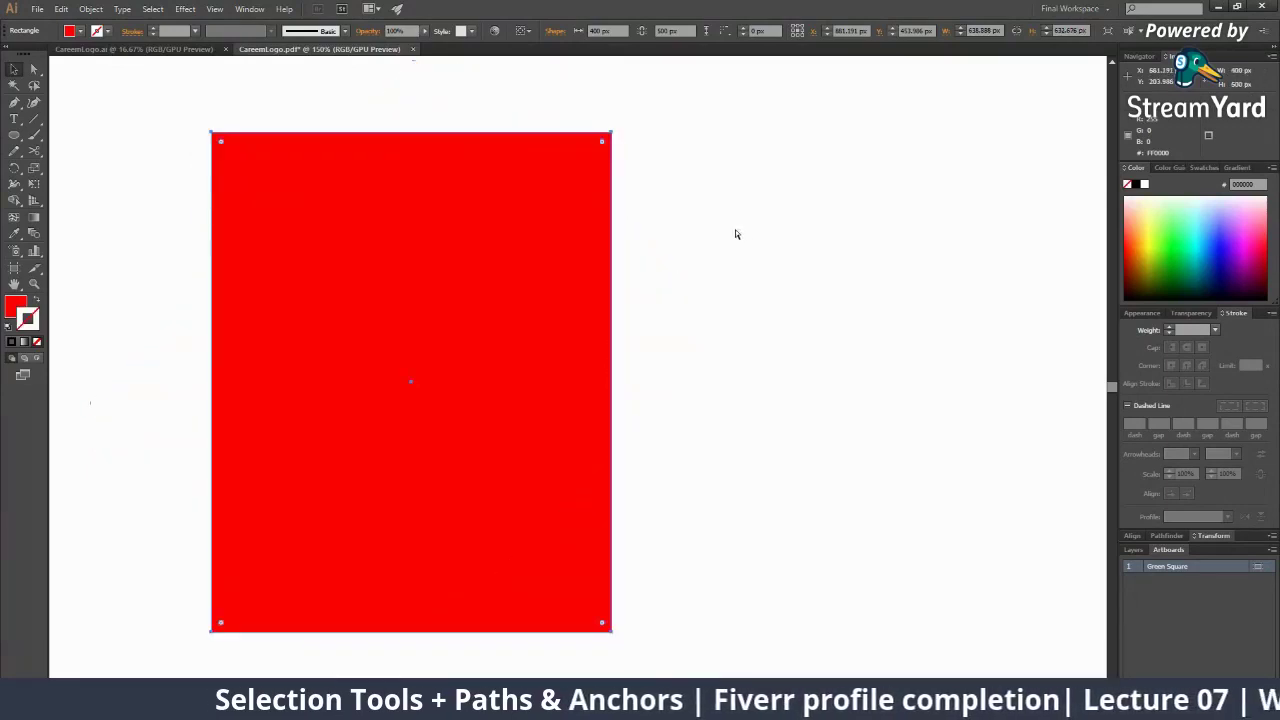
# Zoom to 100%, reselect the rectangle, and try another corner rotation before undoing it
pyautogui.press('z')
pyautogui.keyDown('alt'); pyautogui.click(618, 256); pyautogui.keyUp('alt')
pyautogui.moveTo(567, 334); pyautogui.dragTo(571, 235)
pyautogui.press('v')
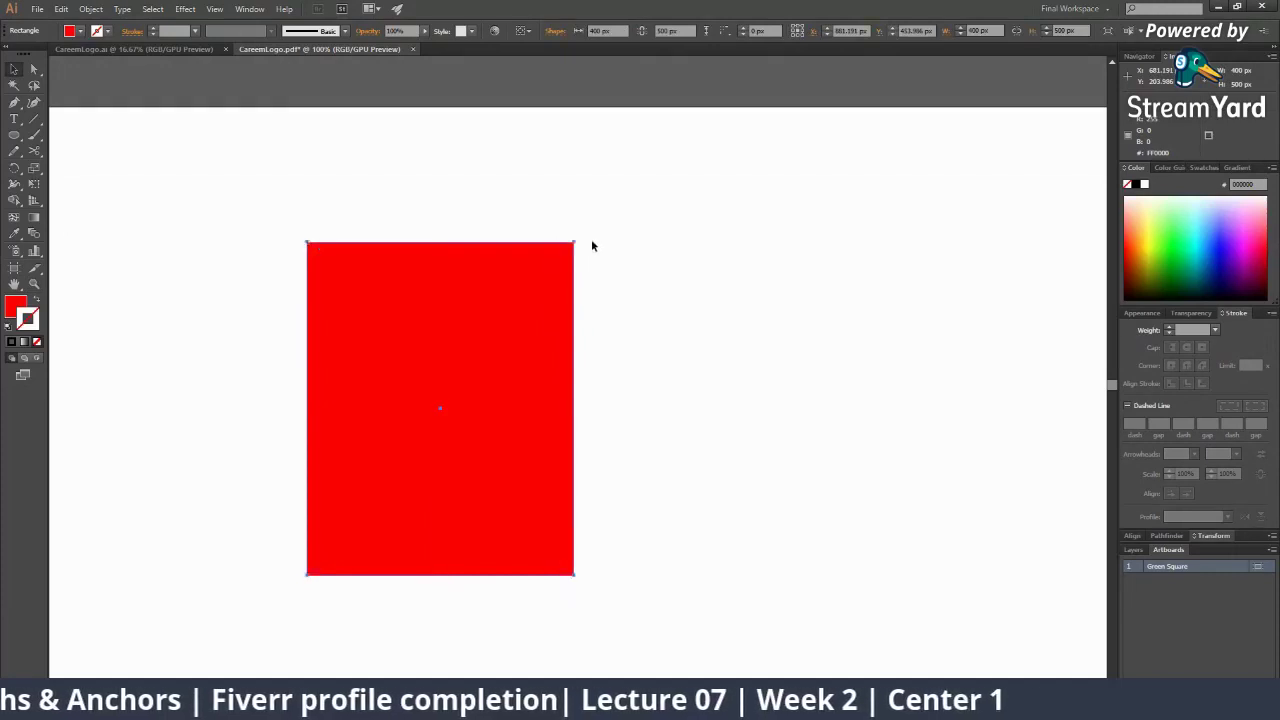
pyautogui.click(585, 242)
pyautogui.click(564, 363)
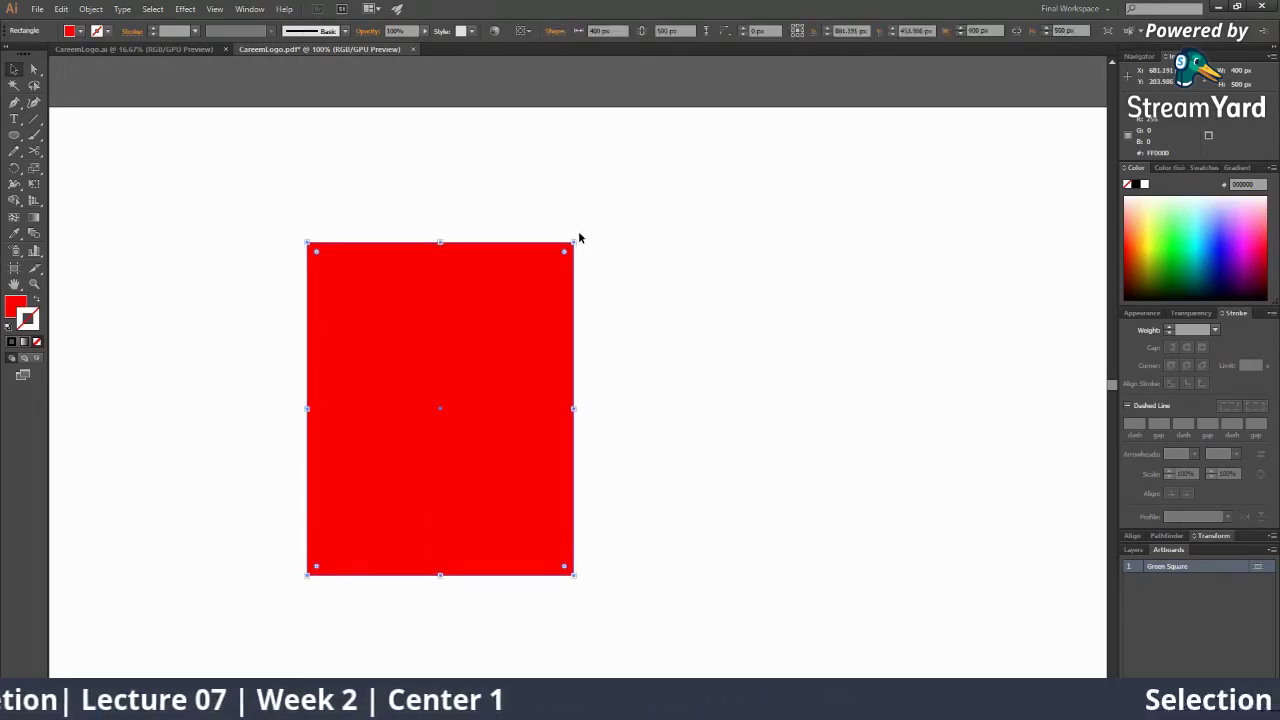
pyautogui.moveTo(579, 236); pyautogui.dragTo(690, 307)
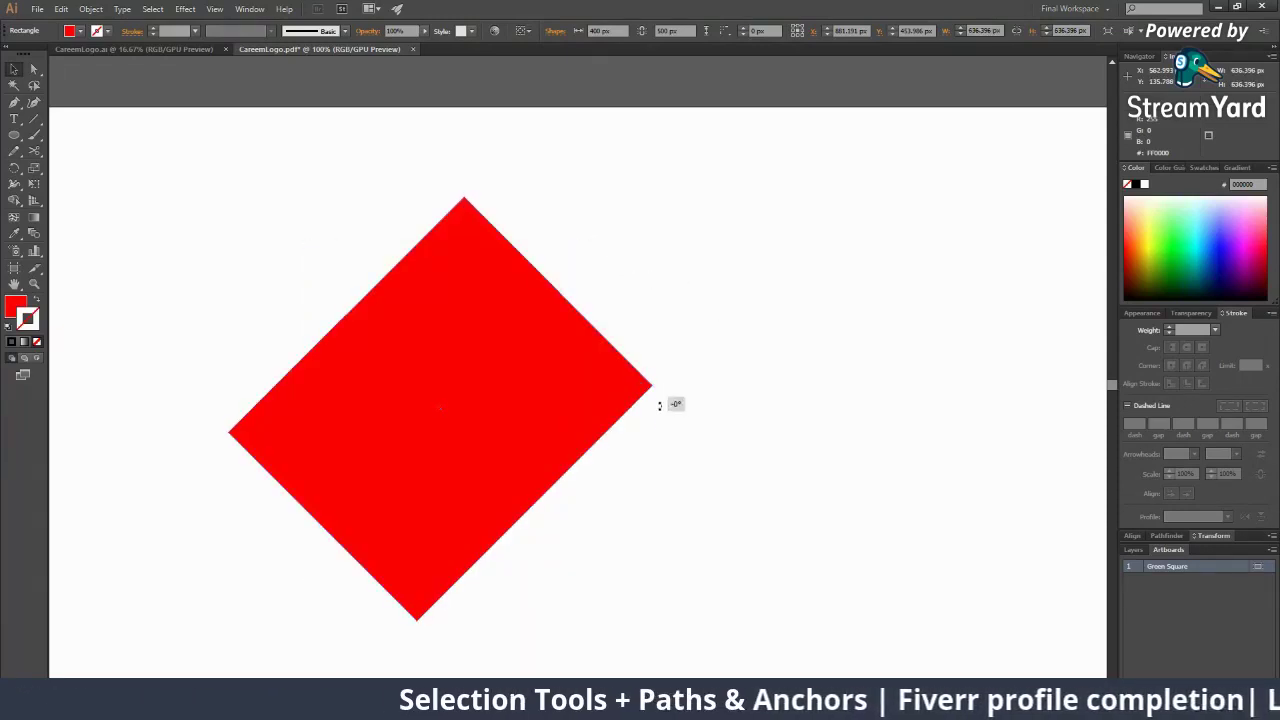
pyautogui.hotkey('ctrl', 'z')
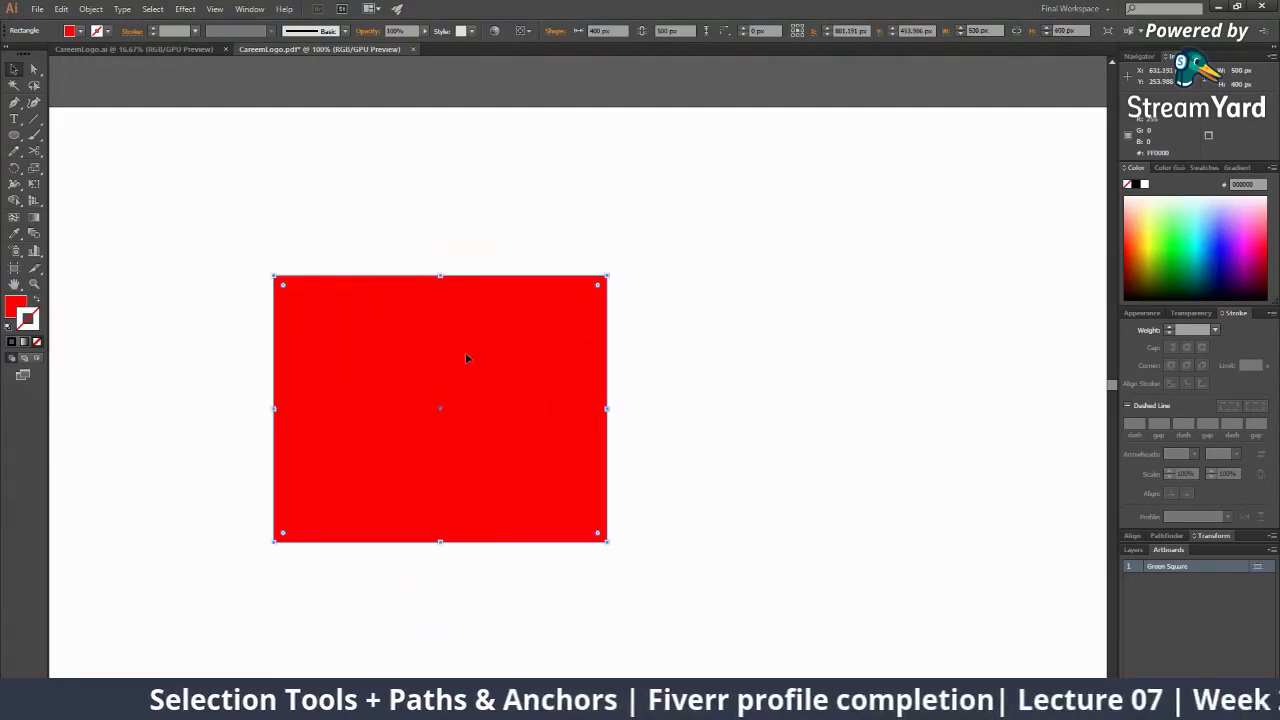
# Rotate the rectangle 45° into a diamond and then back upright
pyautogui.moveTo(459, 351); pyautogui.dragTo(503, 236)
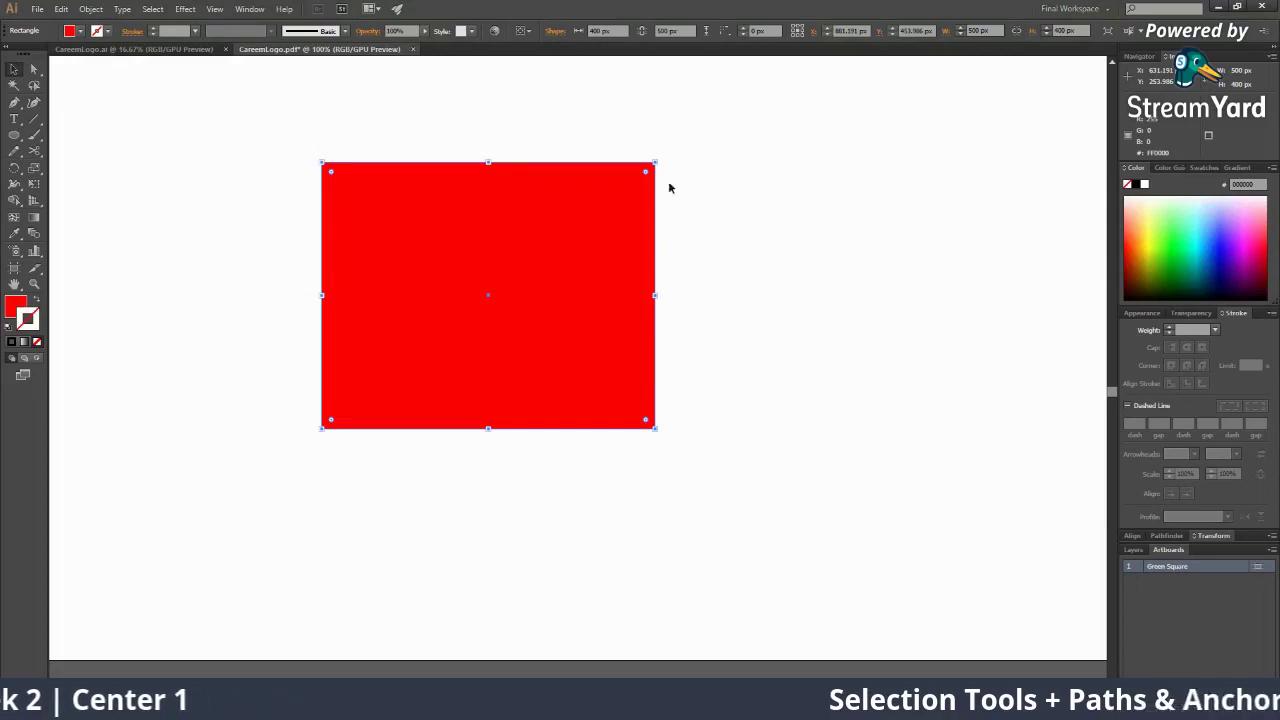
pyautogui.moveTo(659, 157); pyautogui.dragTo(681, 252)
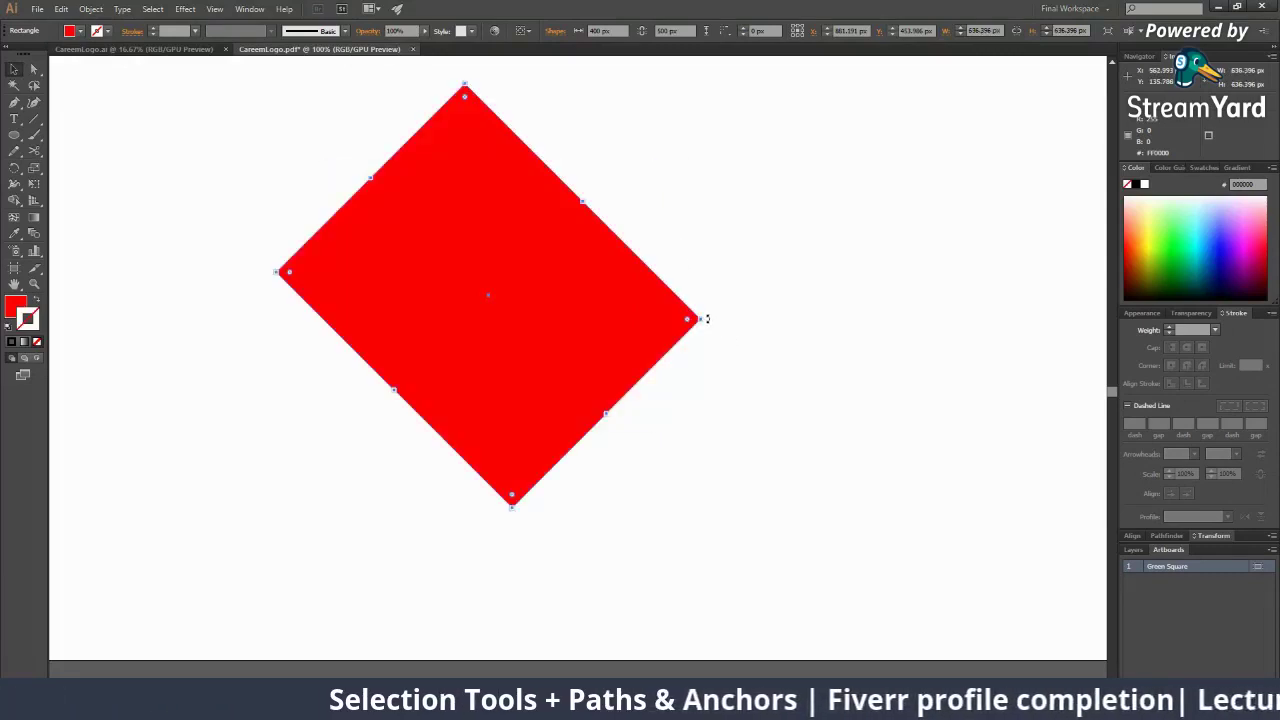
pyautogui.moveTo(707, 318); pyautogui.dragTo(662, 434)
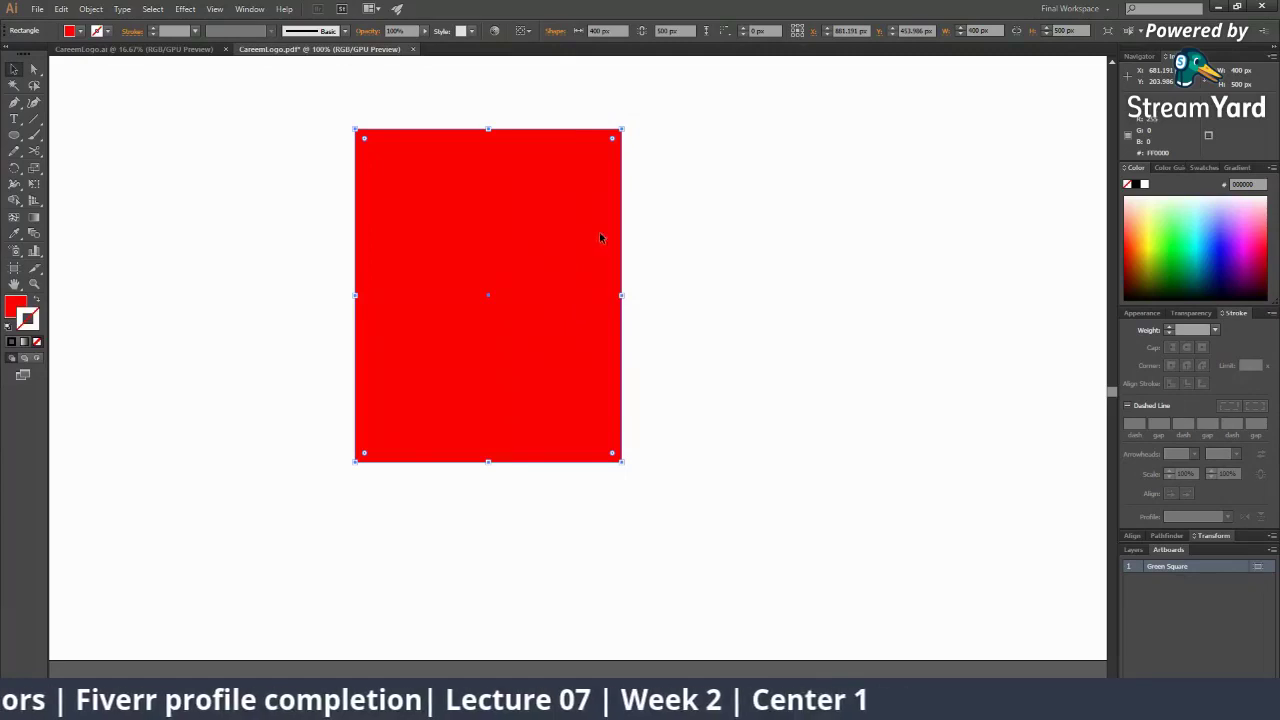
# Tilt the rectangle about 30° from its top-right corner and check its rotation angle
pyautogui.moveTo(626, 129)
pyautogui.mouseDown()
pyautogui.moveTo(649, 129)
pyautogui.moveTo(699, 191)
pyautogui.mouseUp()
pyautogui.hotkey('ctrl', 'z')
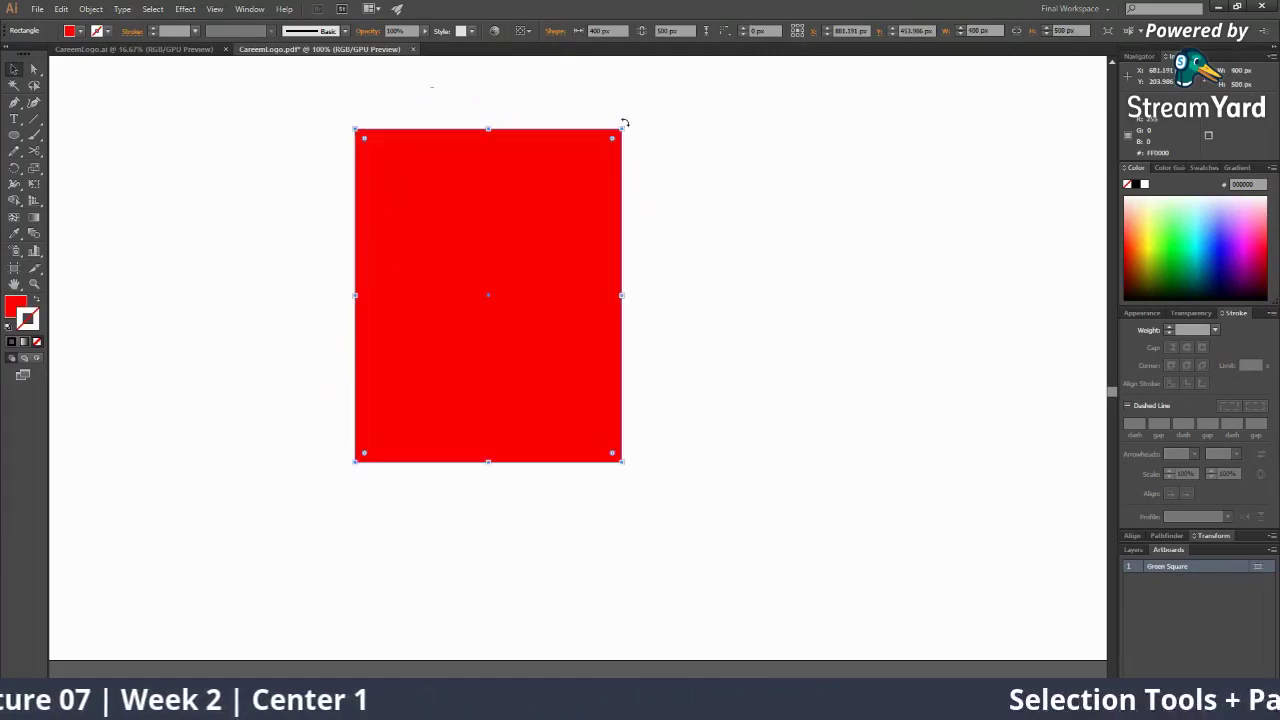
pyautogui.moveTo(626, 123); pyautogui.dragTo(726, 205)
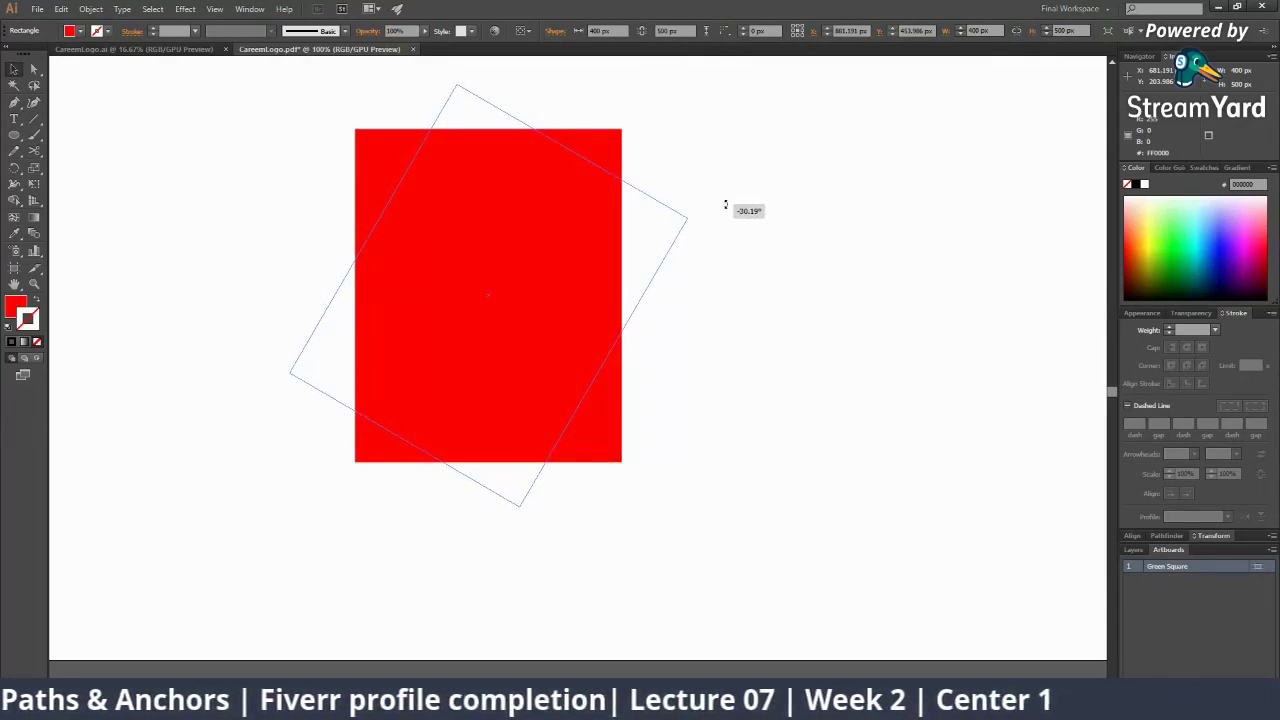
pyautogui.moveTo(726, 205); pyautogui.dragTo(726, 206)
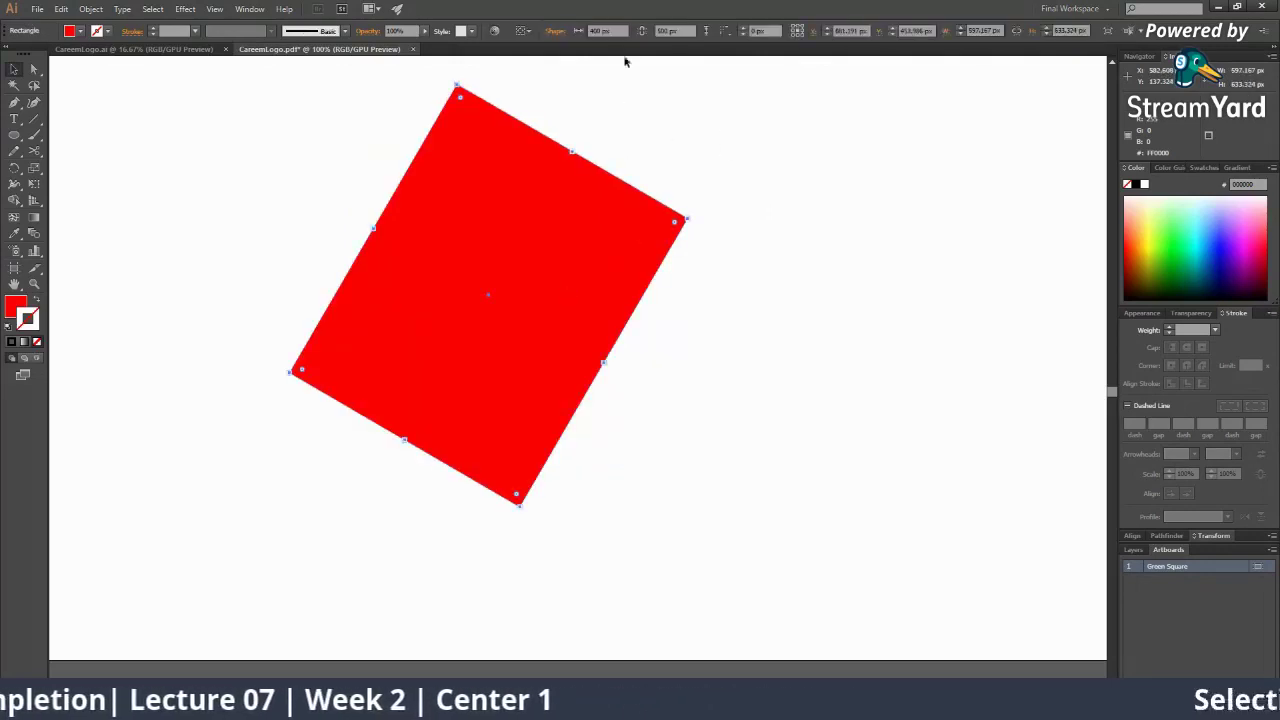
pyautogui.click(555, 32)
pyautogui.click(454, 66)
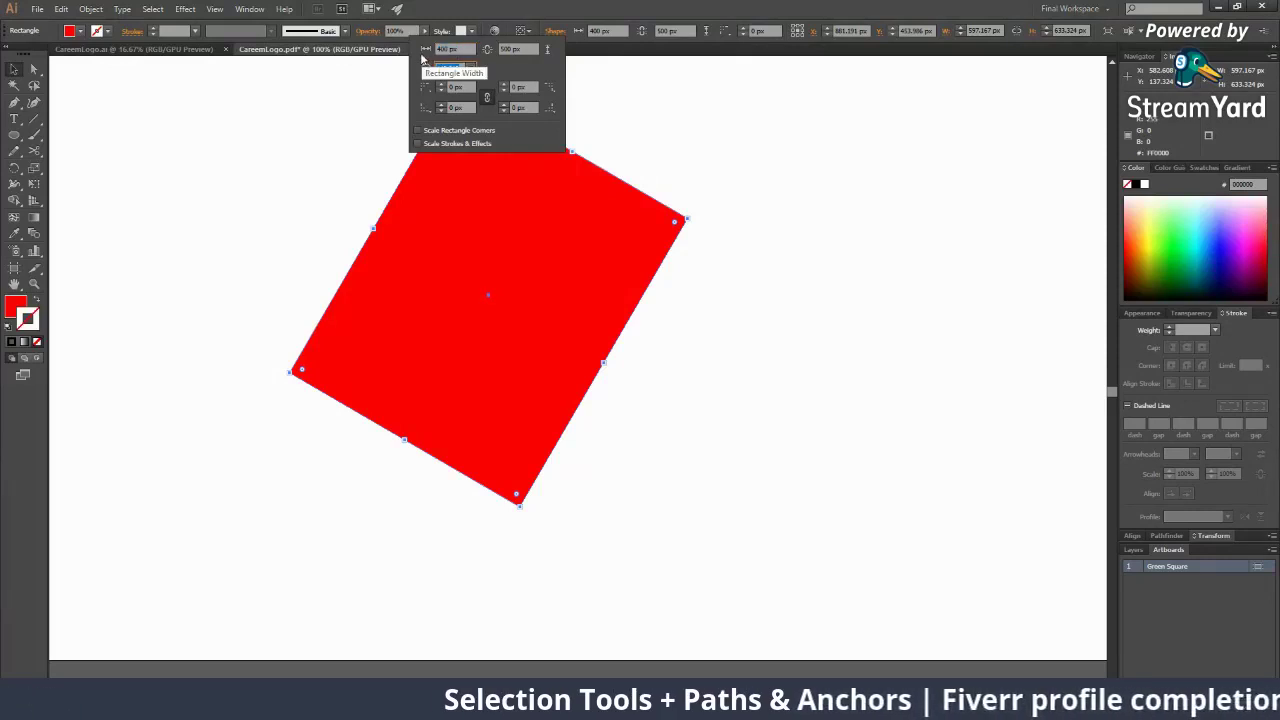
# Set the red rectangle's rotation to 30° and dismiss the Move dialog that appeared
pyautogui.write('30')
pyautogui.press('Return')
pyautogui.press('Return')
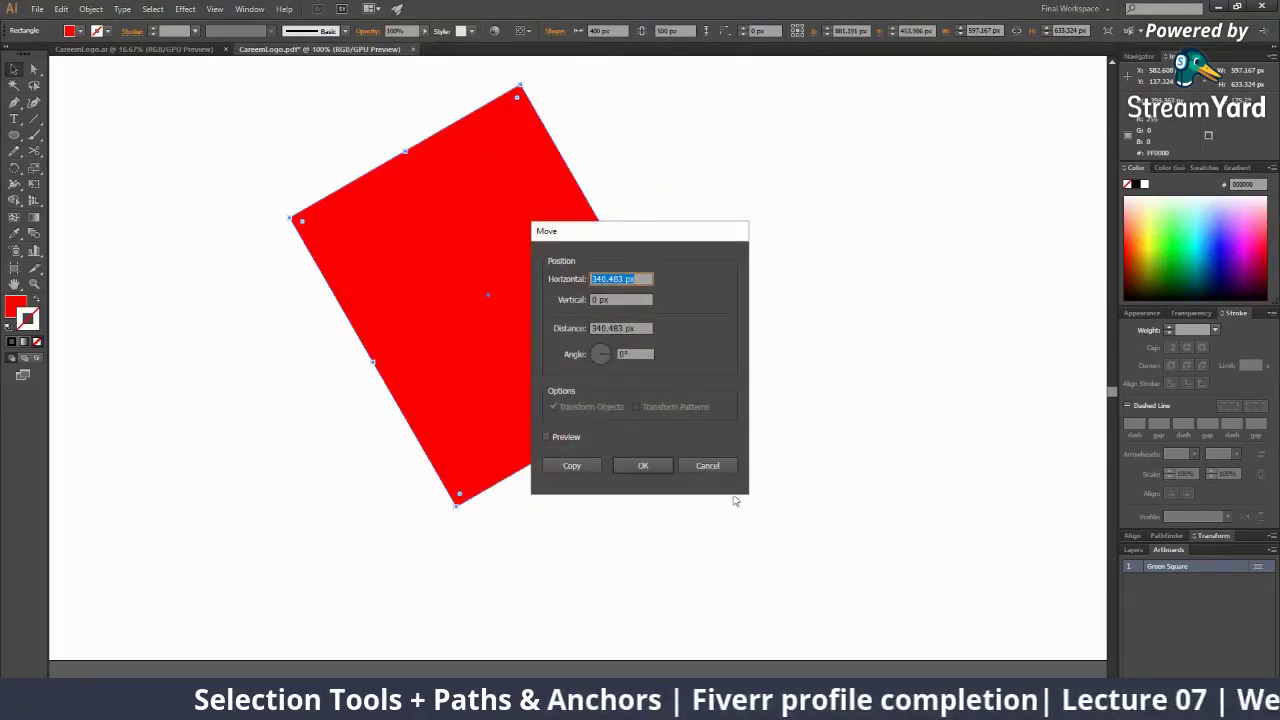
pyautogui.click(706, 471)
# Zoom out and back to 100%, then reselect the rectangle and check its Shape properties
pyautogui.keyDown('ctrl'); pyautogui.keyDown('alt'); pyautogui.click(468, 268); pyautogui.keyUp('alt'); pyautogui.keyUp('ctrl')
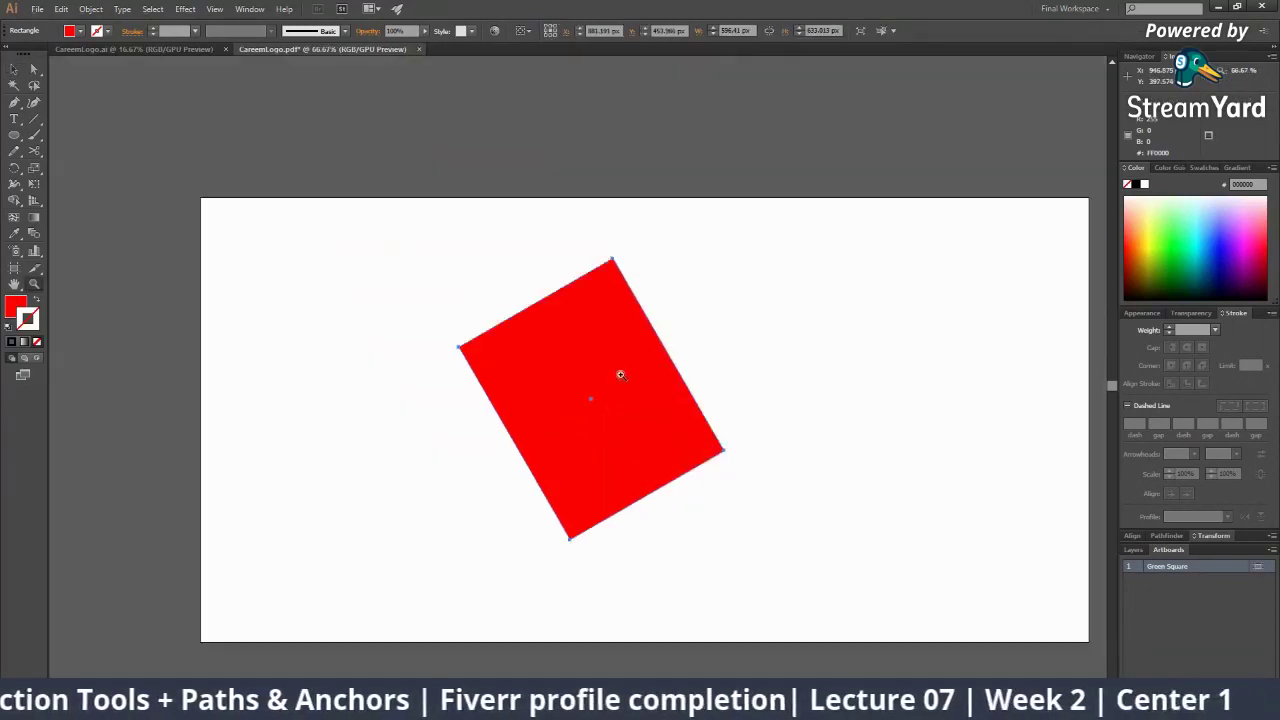
pyautogui.keyDown('ctrl'); pyautogui.click(620, 372); pyautogui.keyUp('ctrl')
pyautogui.click(805, 340)
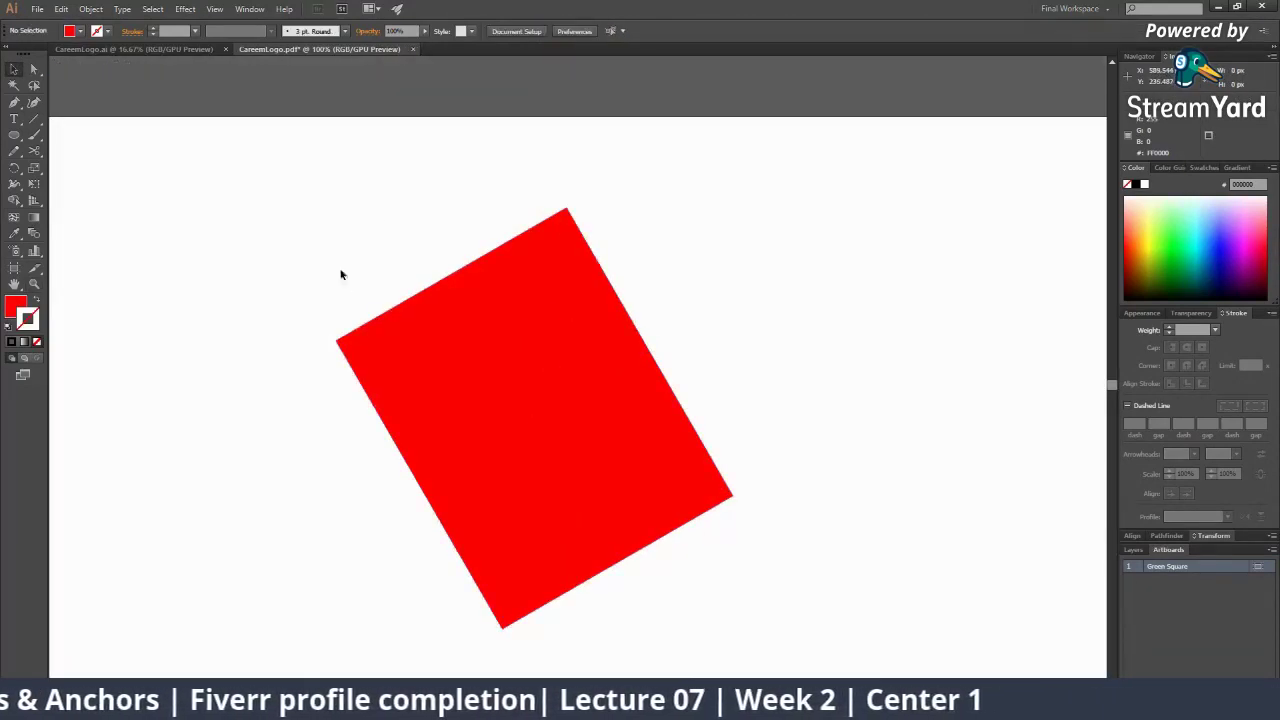
pyautogui.click(552, 342)
pyautogui.click(551, 32)
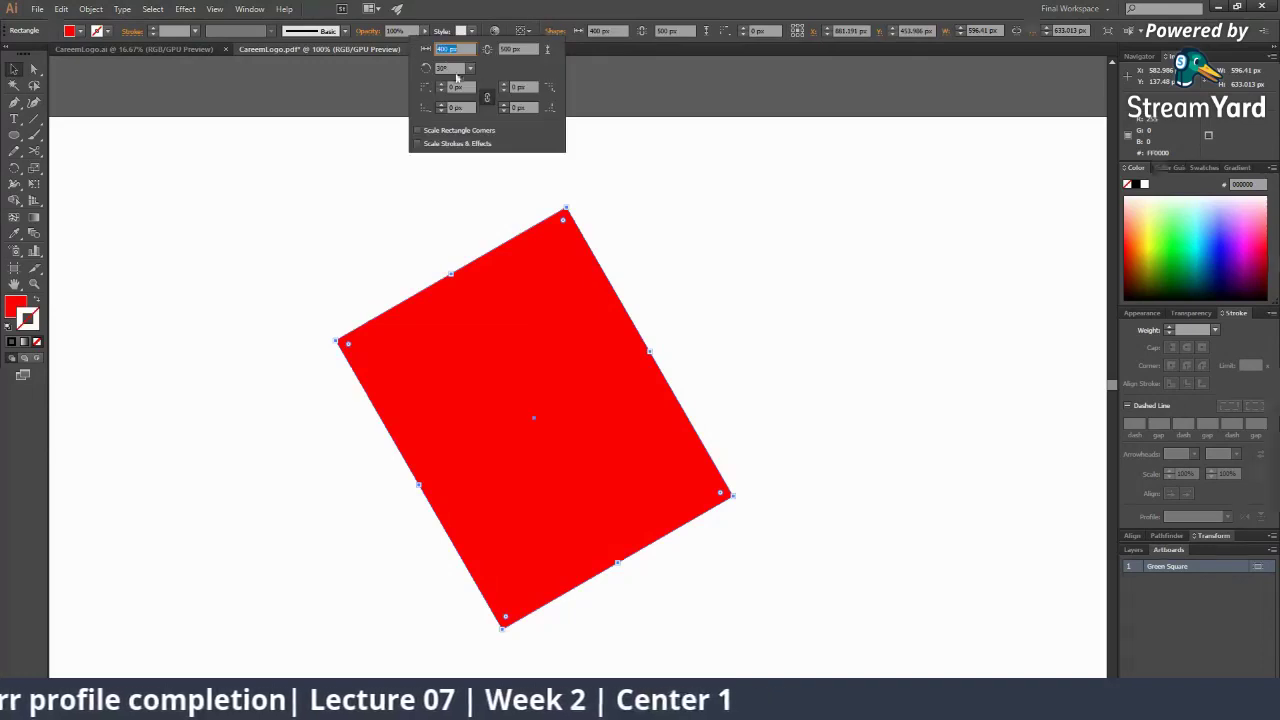
pyautogui.click(856, 341)
# Zoom out with the Zoom tool to see the whole artboard, then deselect the rectangle
pyautogui.press('z')
pyautogui.moveTo(588, 370); pyautogui.dragTo(611, 397)
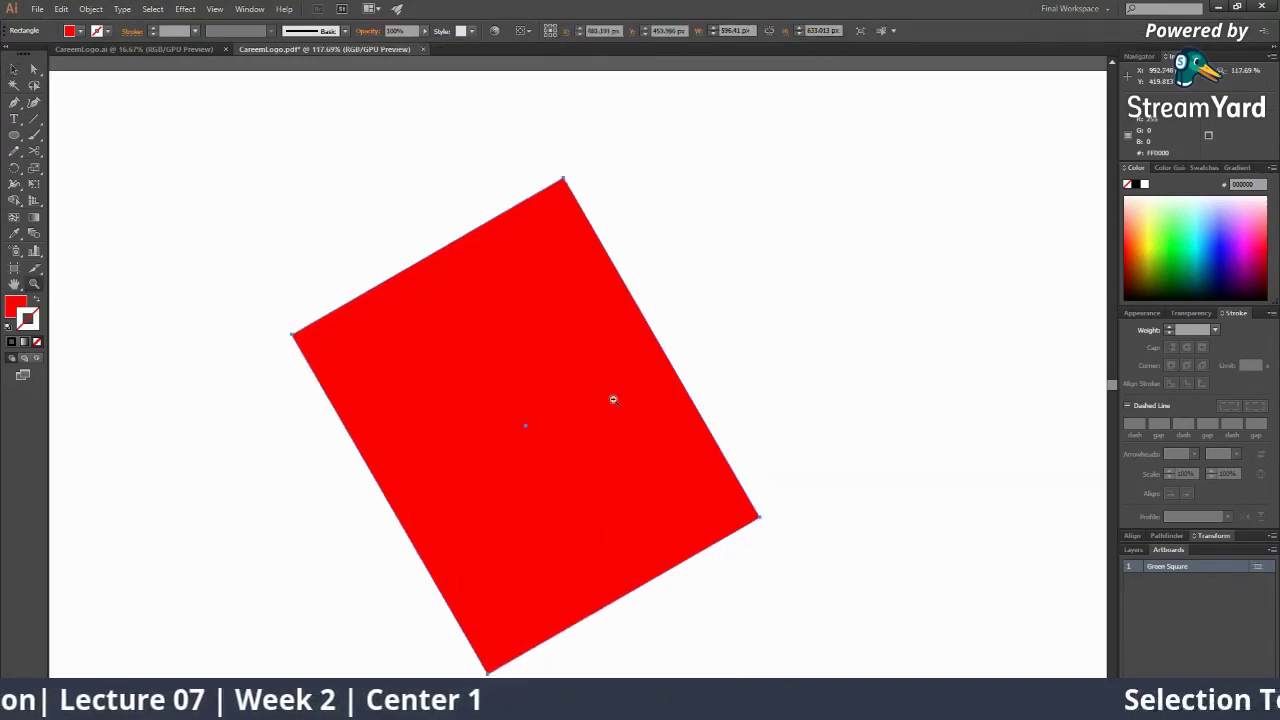
pyautogui.keyDown('alt'); pyautogui.click(611, 399); pyautogui.keyUp('alt')
pyautogui.keyDown('alt'); pyautogui.click(611, 401); pyautogui.keyUp('alt')
pyautogui.keyDown('alt'); pyautogui.click(611, 404); pyautogui.keyUp('alt')
pyautogui.press('v')
pyautogui.click(609, 527)
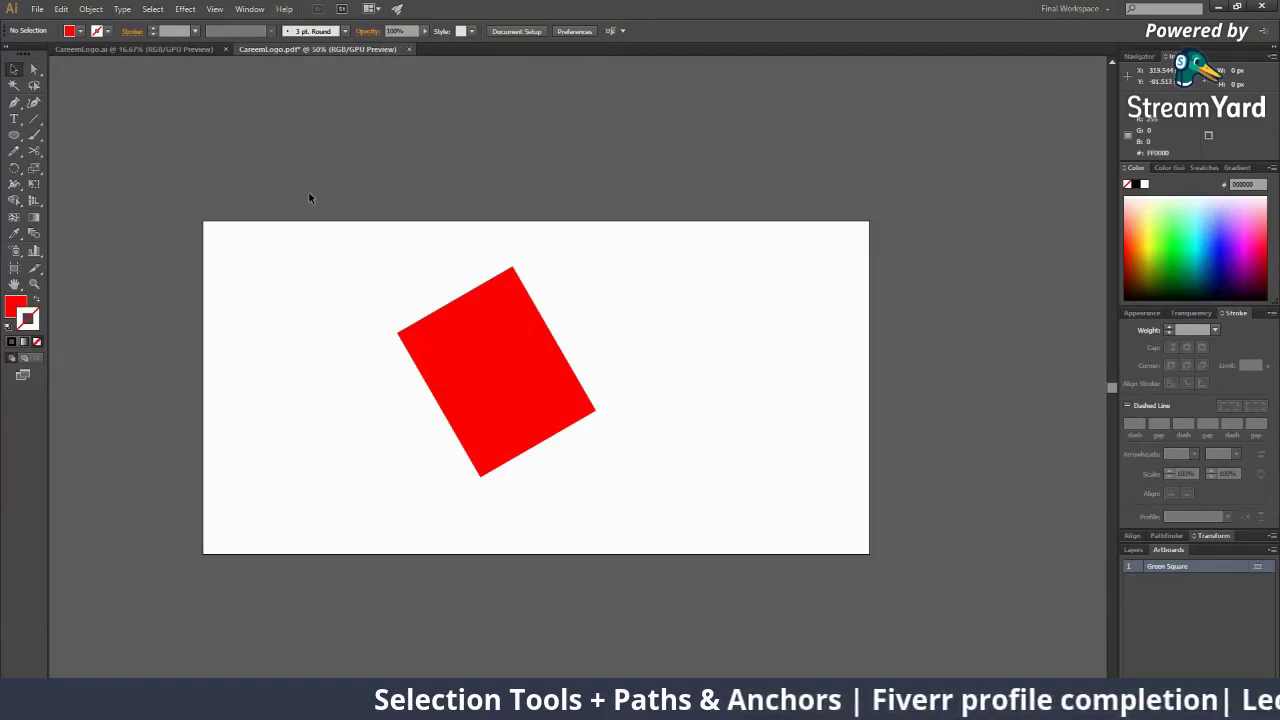
# Start dragging the rectangle's corner widget, then cancel with Esc so it stays upright
pyautogui.click(474, 337)
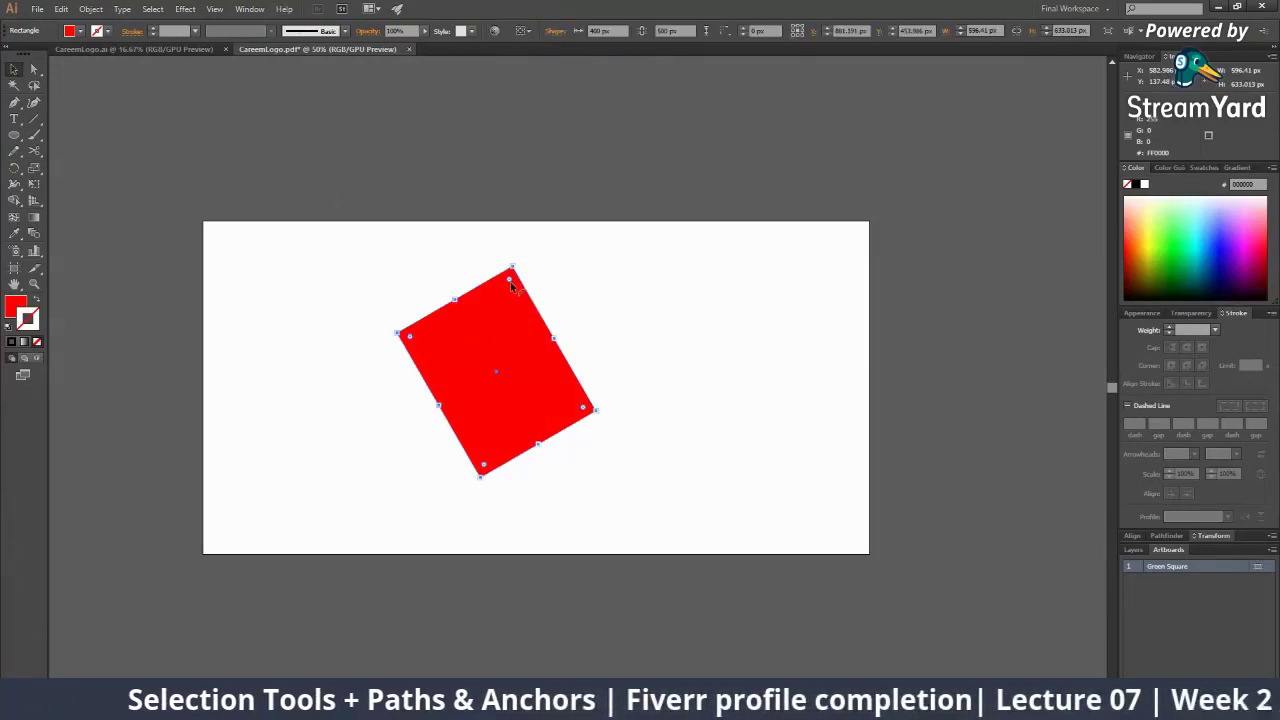
pyautogui.moveTo(510, 281); pyautogui.dragTo(629, 211)
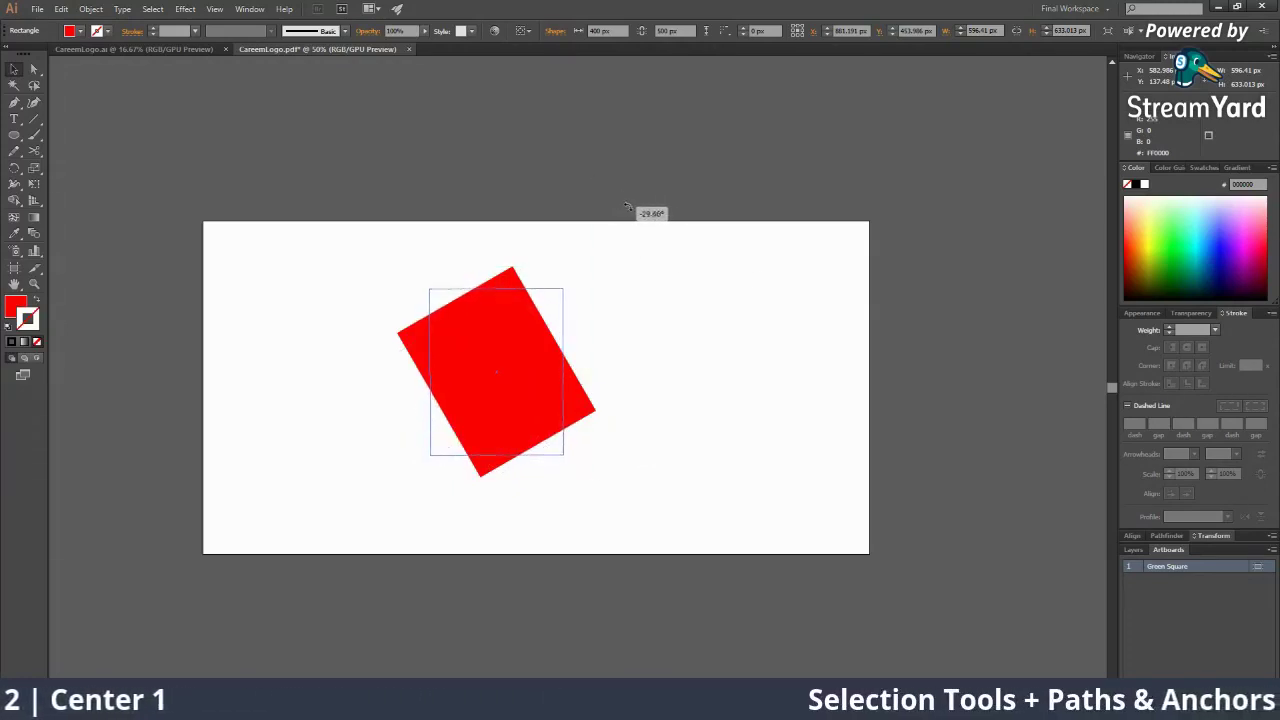
pyautogui.press('Escape')
# Reselect and deselect the rectangle with the Selection tool, then switch to the StreamYard studio
pyautogui.click(645, 407)
pyautogui.click(502, 364)
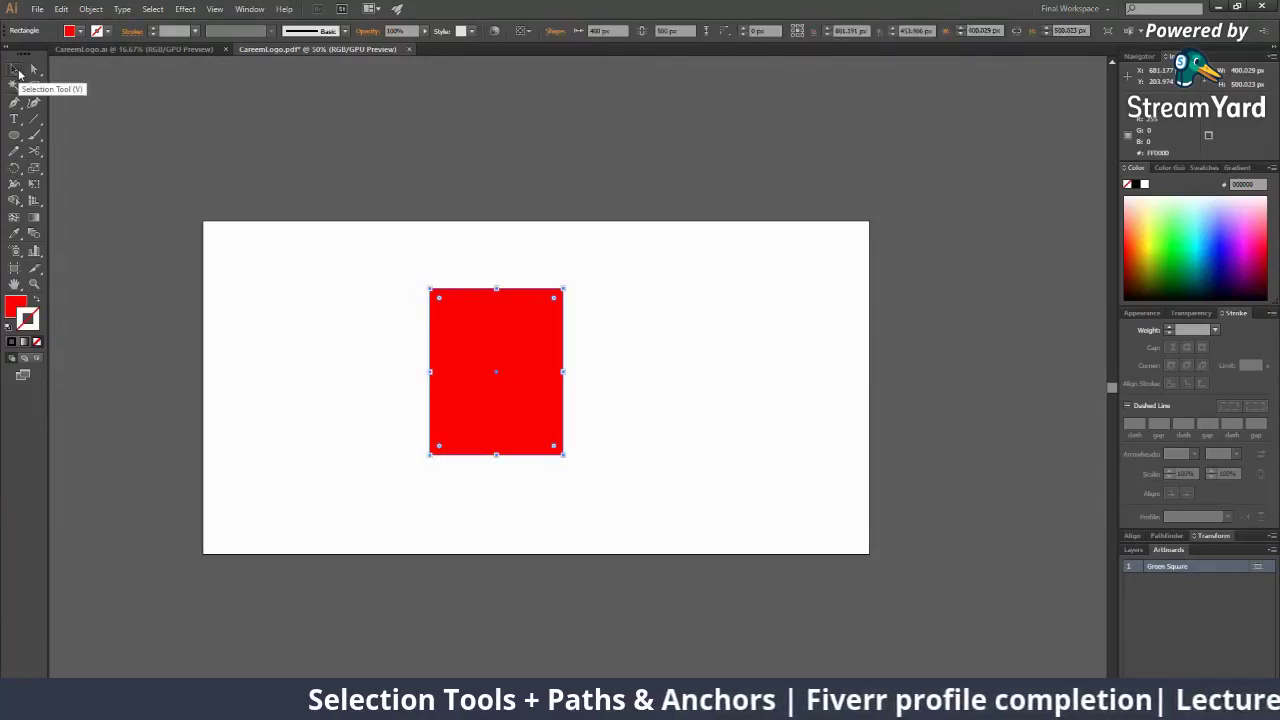
pyautogui.click(19, 73)
pyautogui.click(603, 363)
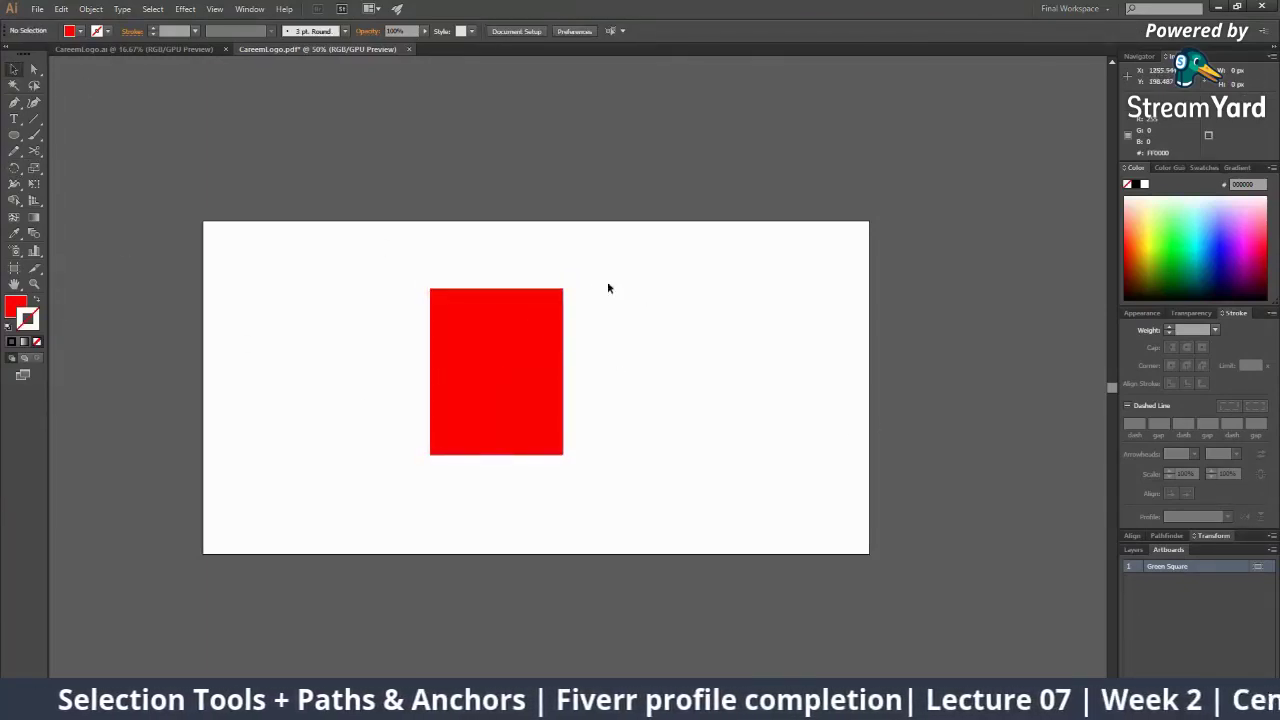
pyautogui.click(511, 316)
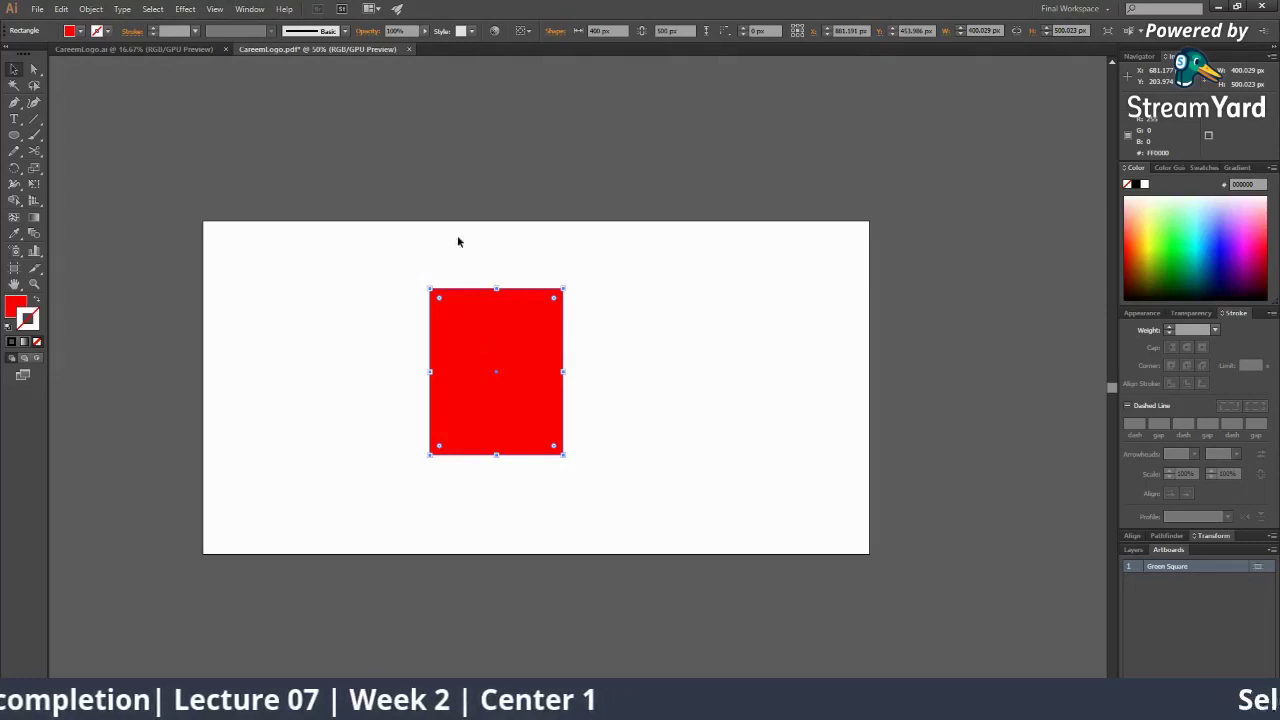
pyautogui.click(640, 242)
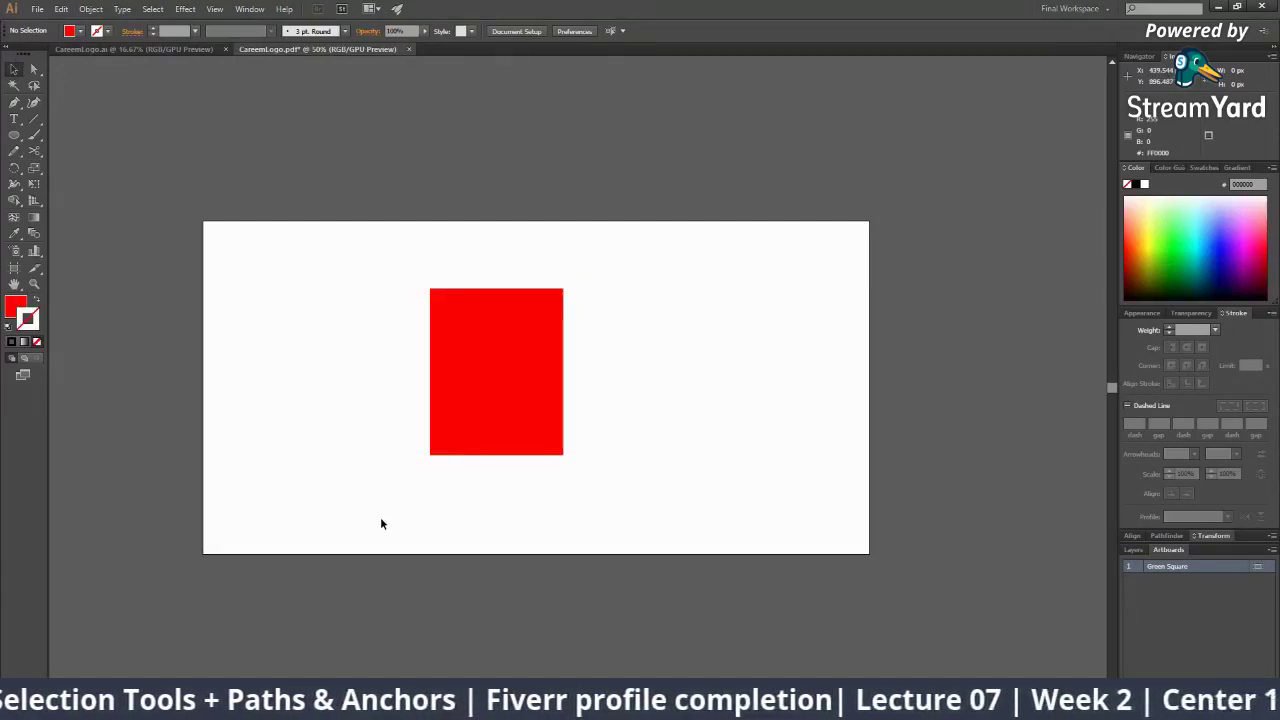
pyautogui.click(739, 708)
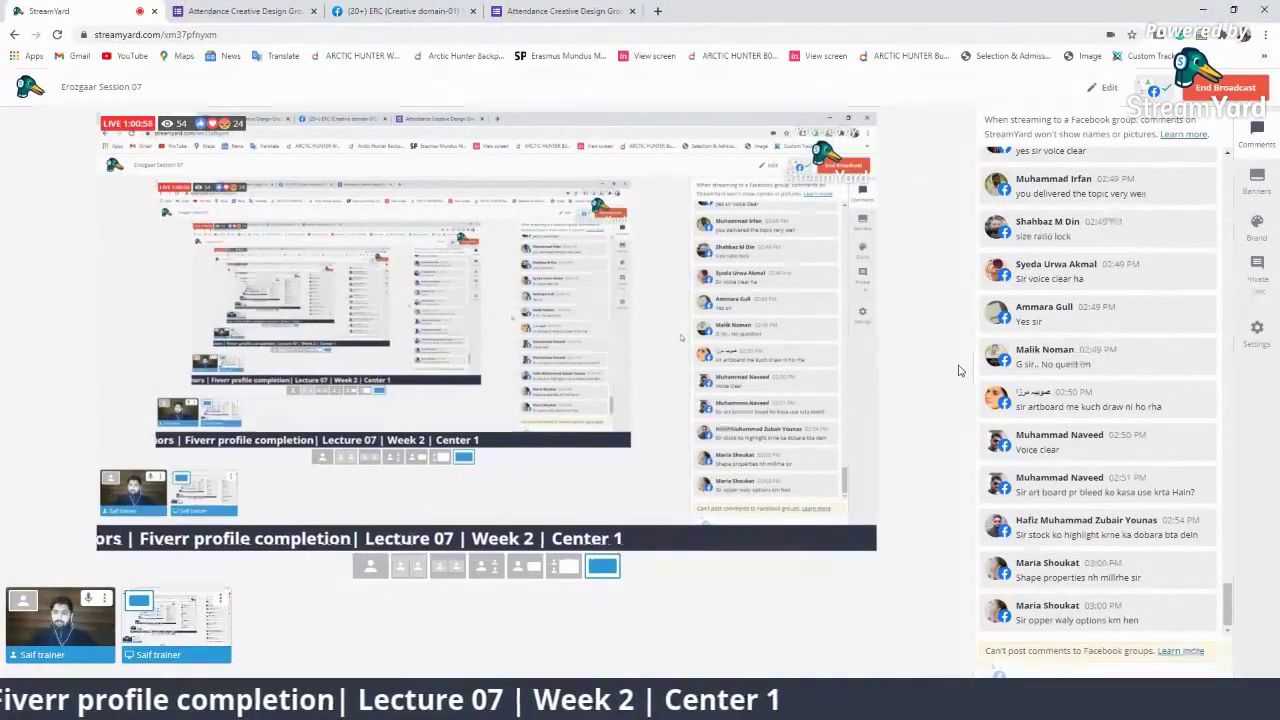
# Put a viewer's chat comment on stream, take it down, and switch back to Illustrator
pyautogui.moveTo(1126, 480)
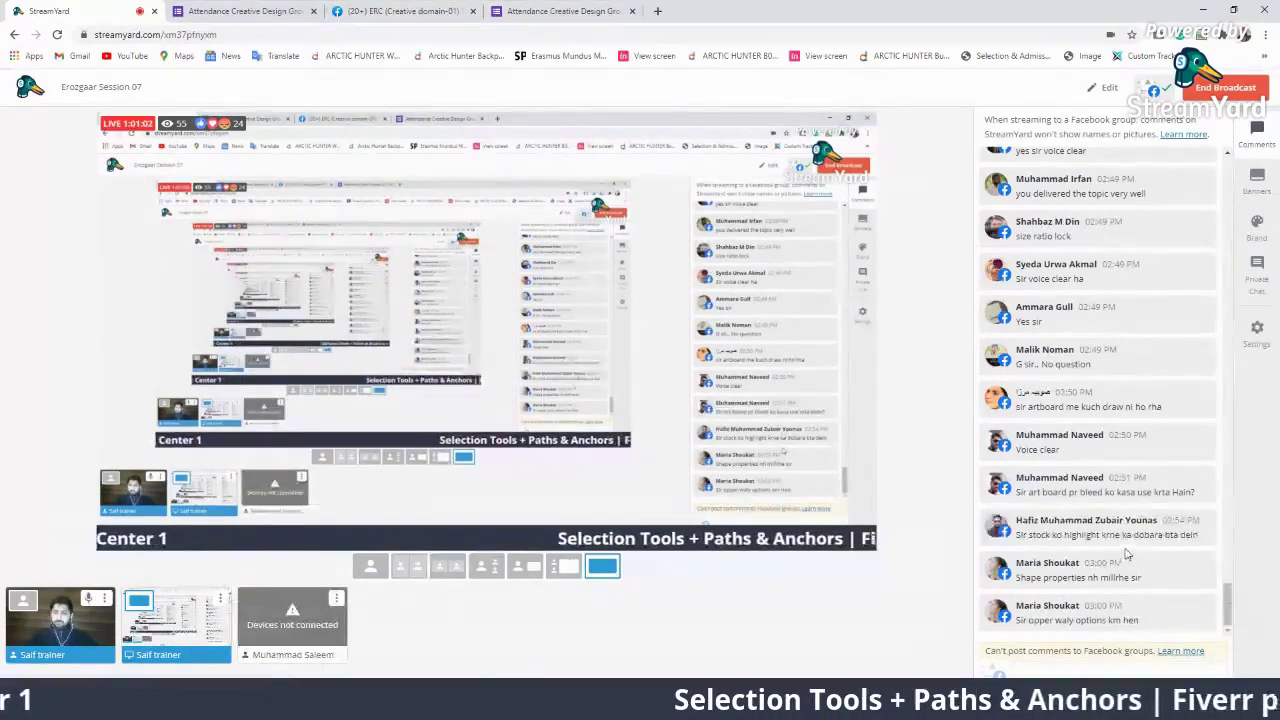
pyautogui.click(1104, 527)
pyautogui.click(1098, 527)
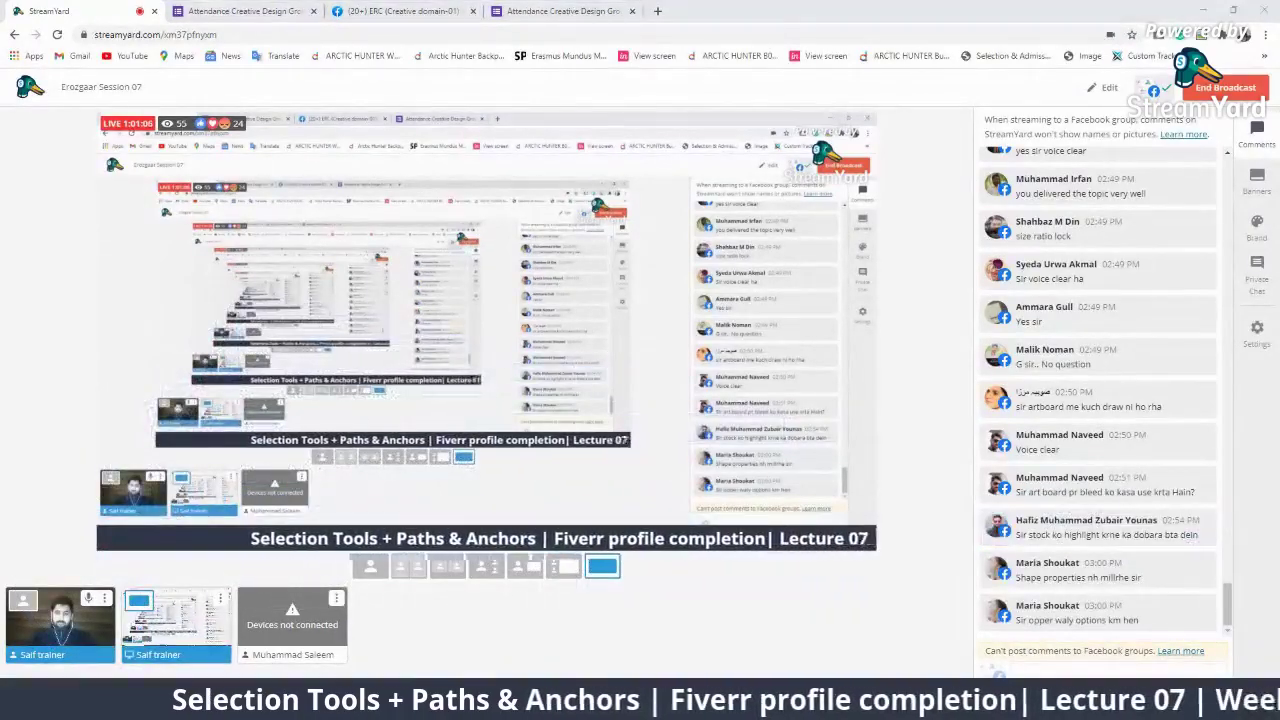
pyautogui.hotkey('alt', 'Tab')
pyautogui.click(12, 71)
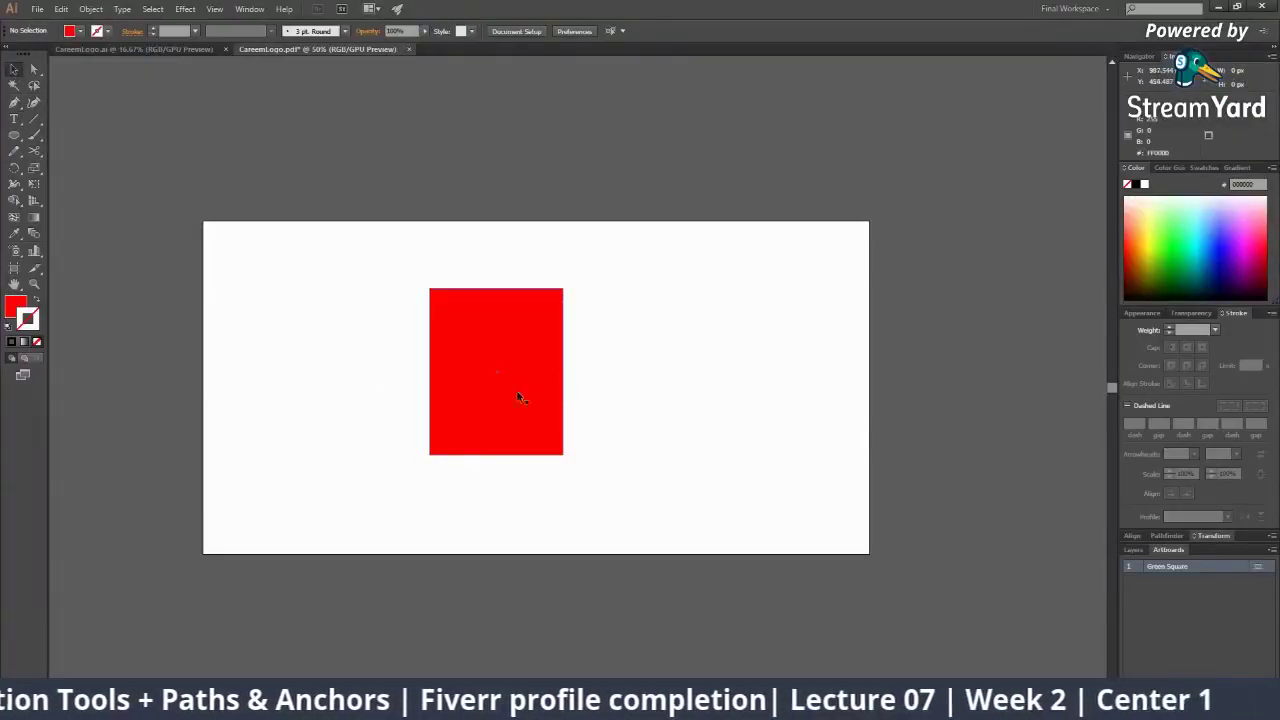
# Zoom the view in to 100% and select the red rectangle
pyautogui.click(34, 284)
pyautogui.click(536, 346)
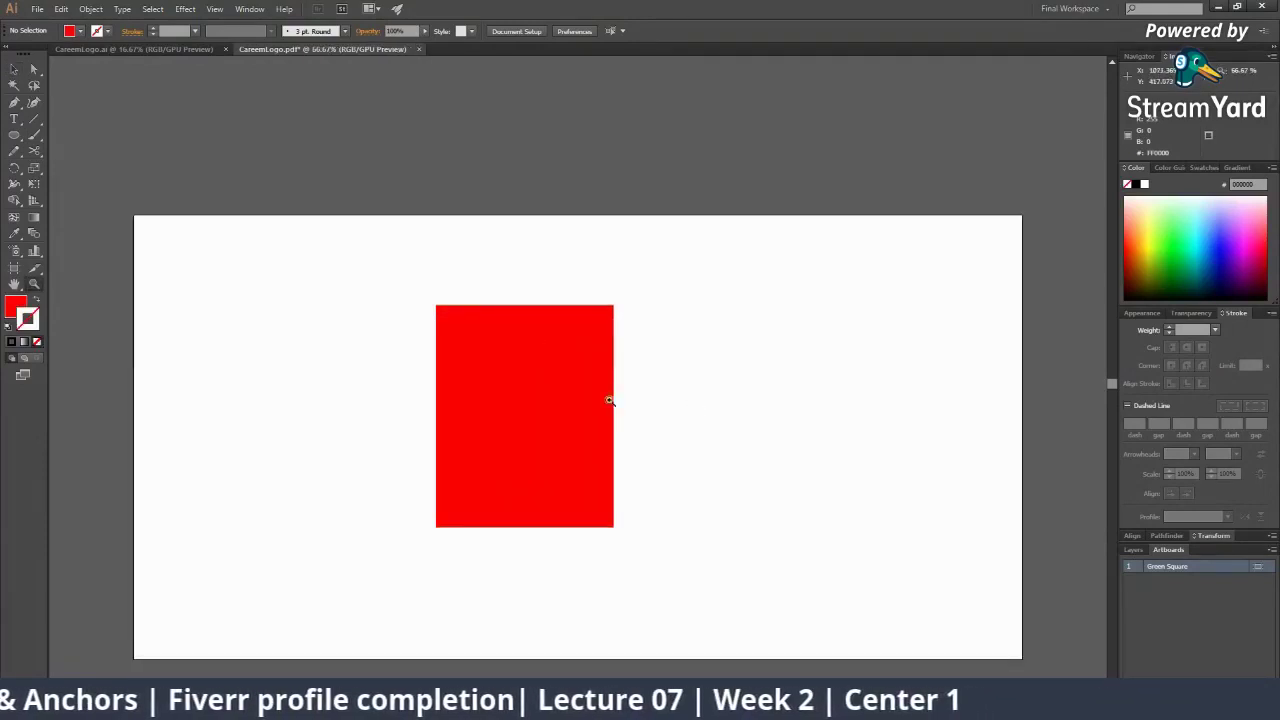
pyautogui.click(609, 400)
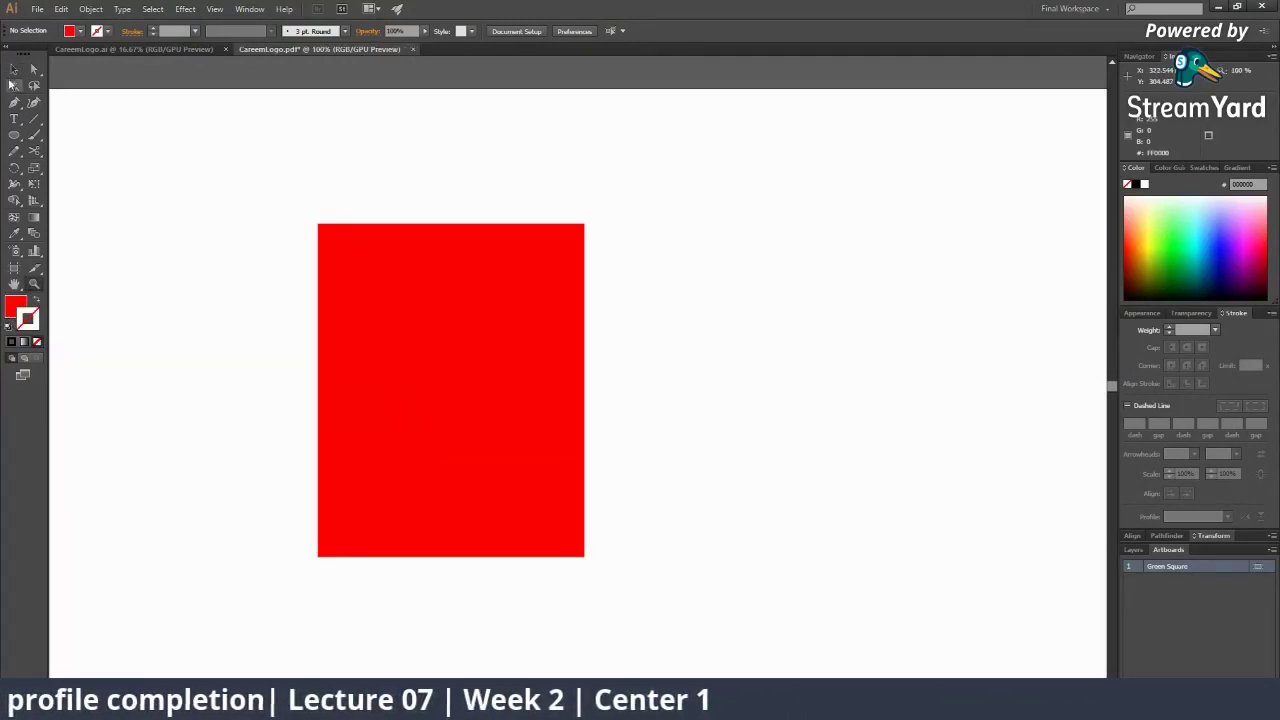
pyautogui.click(14, 70)
pyautogui.click(383, 409)
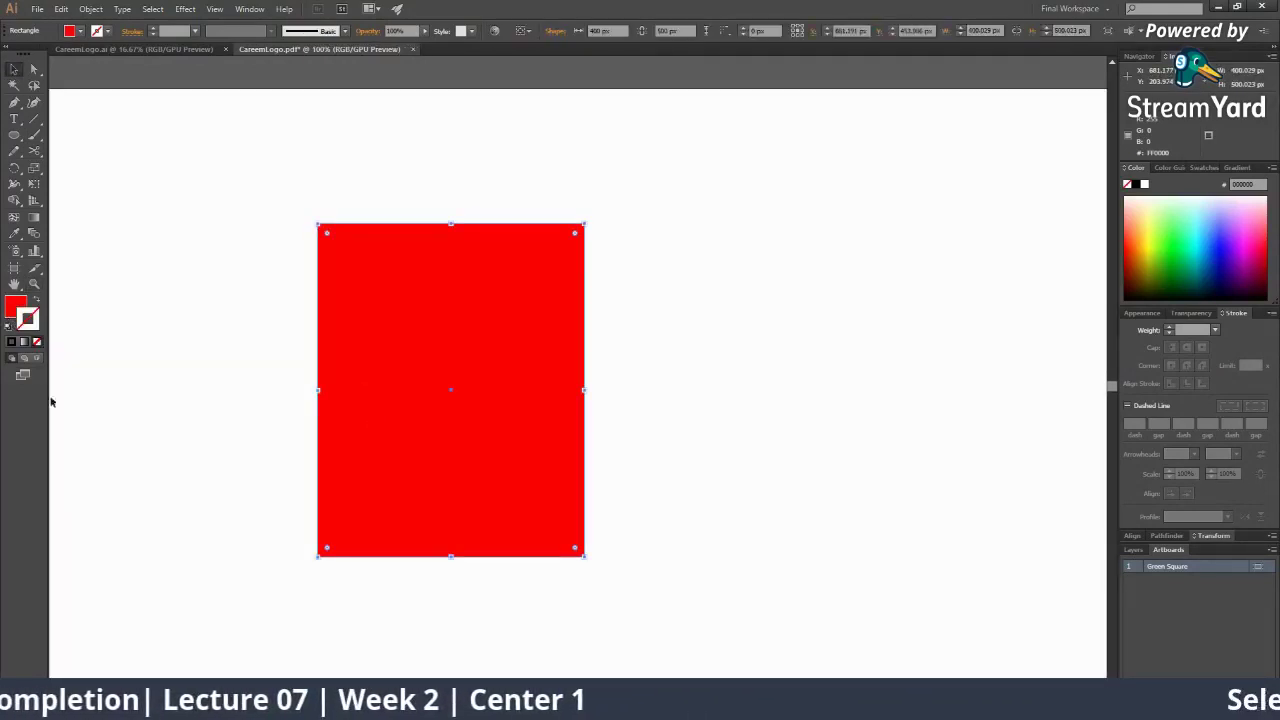
# Set the rectangle's stroke colour to dark brown #3F2E0B
pyautogui.doubleClick(30, 322)
pyautogui.moveTo(655, 320); pyautogui.dragTo(605, 403)
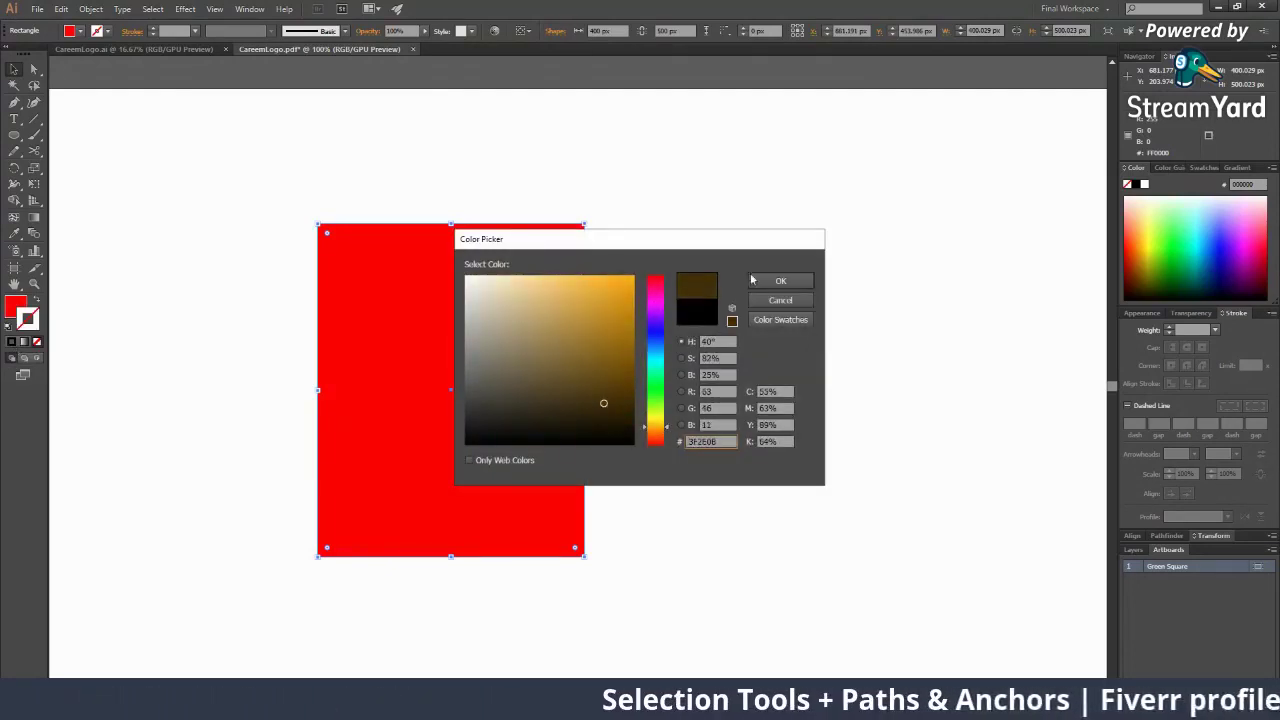
pyautogui.click(755, 281)
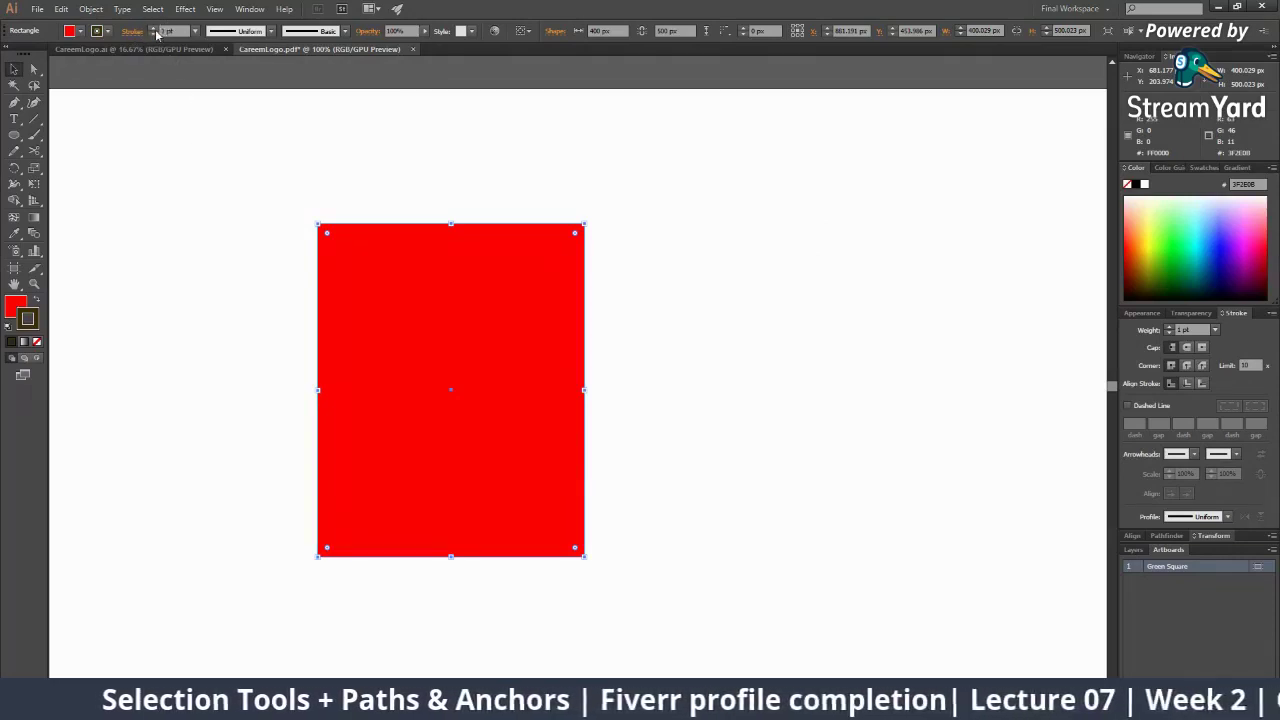
# Raise the rectangle's stroke weight to 26 pt
pyautogui.click(154, 28)
pyautogui.click(154, 28)
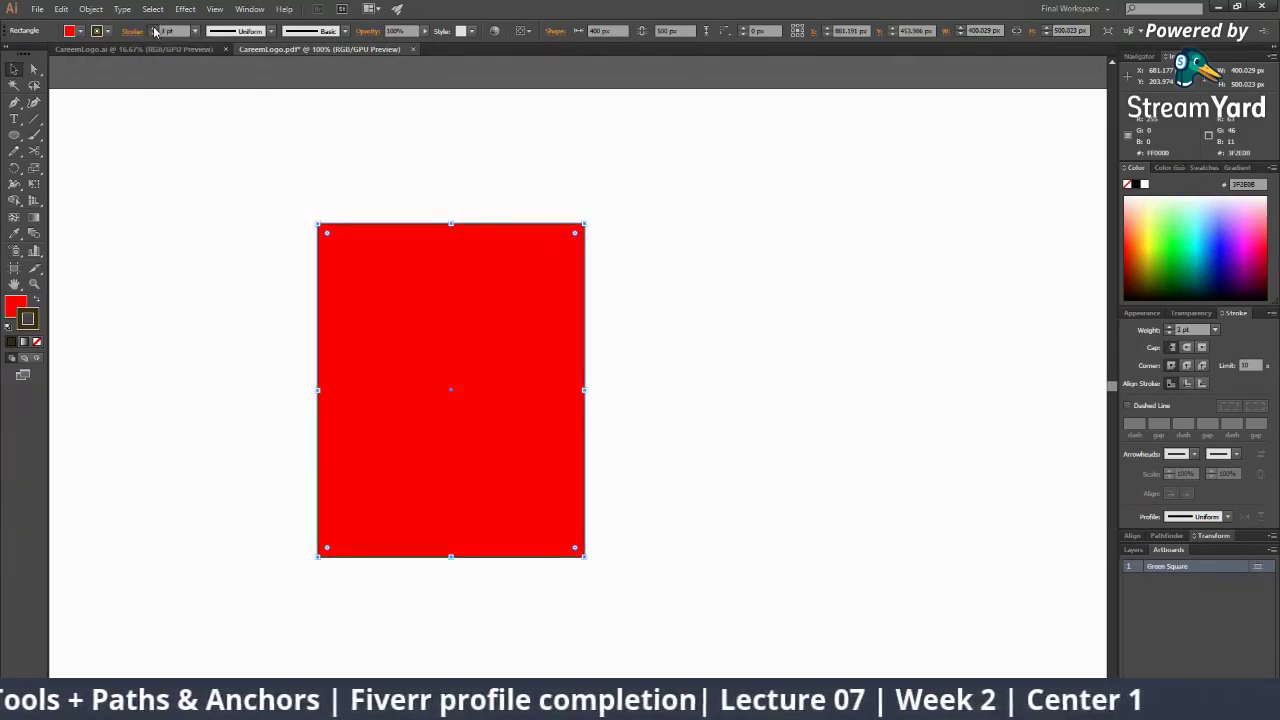
pyautogui.click(154, 28)
pyautogui.click(154, 29)
pyautogui.click(154, 29)
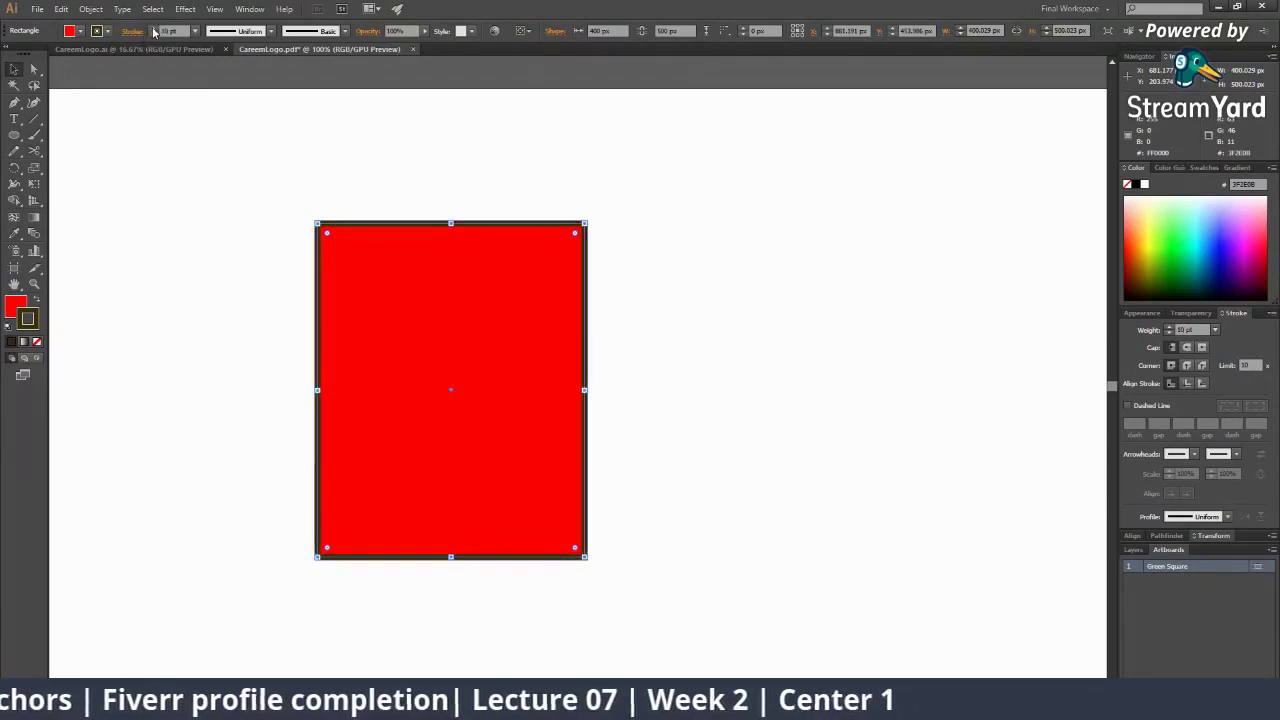
pyautogui.click(154, 29)
pyautogui.click(154, 29)
pyautogui.click(154, 29)
pyautogui.click(154, 29)
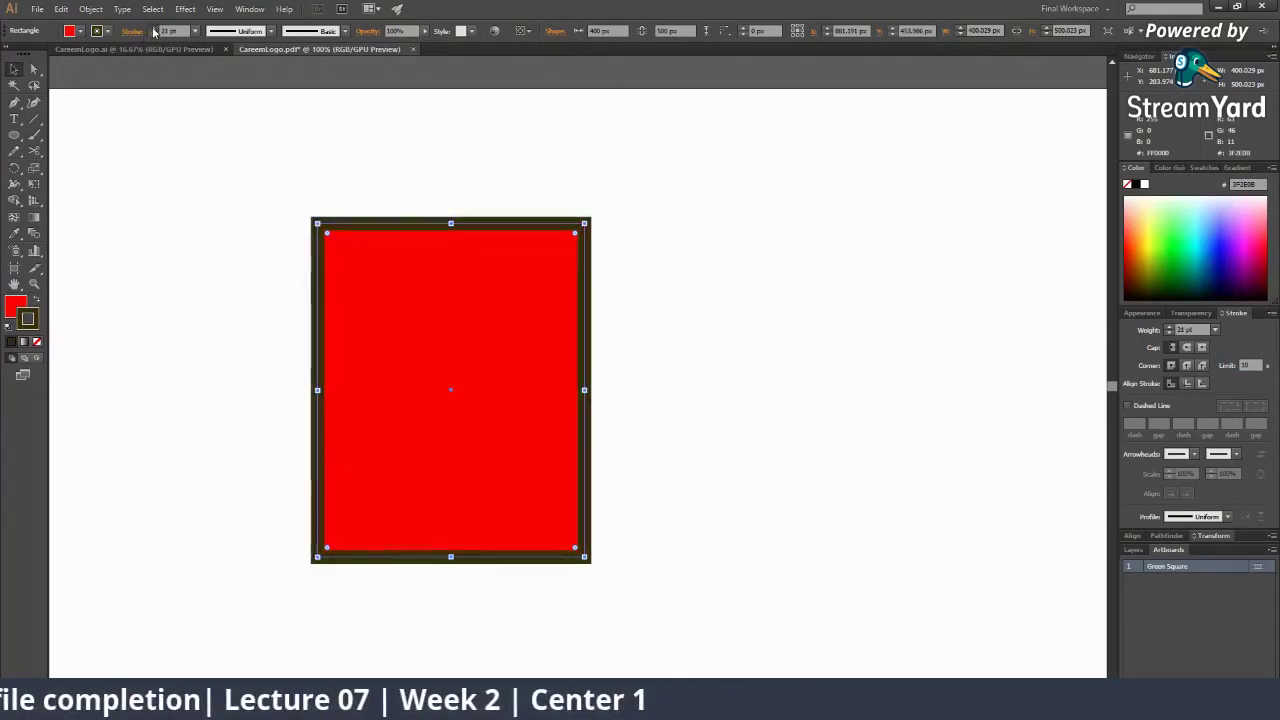
pyautogui.click(154, 29)
pyautogui.click(154, 29)
pyautogui.click(154, 29)
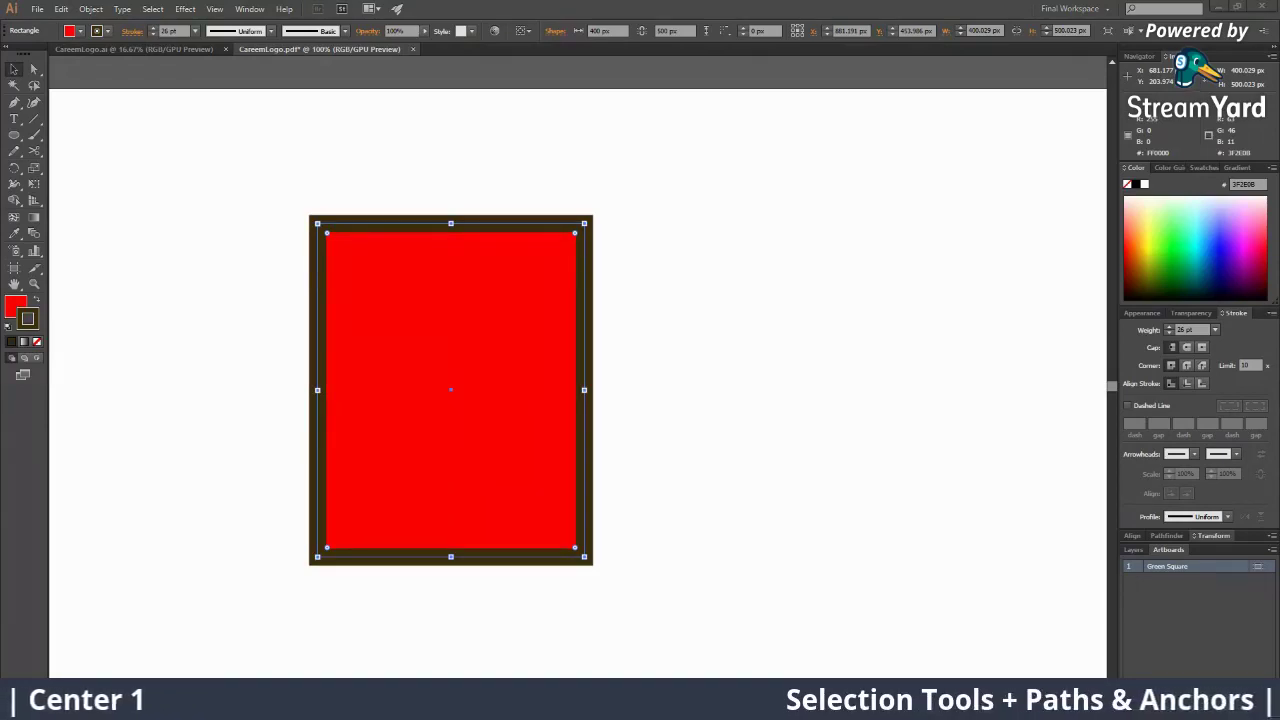
# In StreamYard, show a viewer's comment on the broadcast, then return to Illustrator
pyautogui.hotkey('alt', 'Tab')
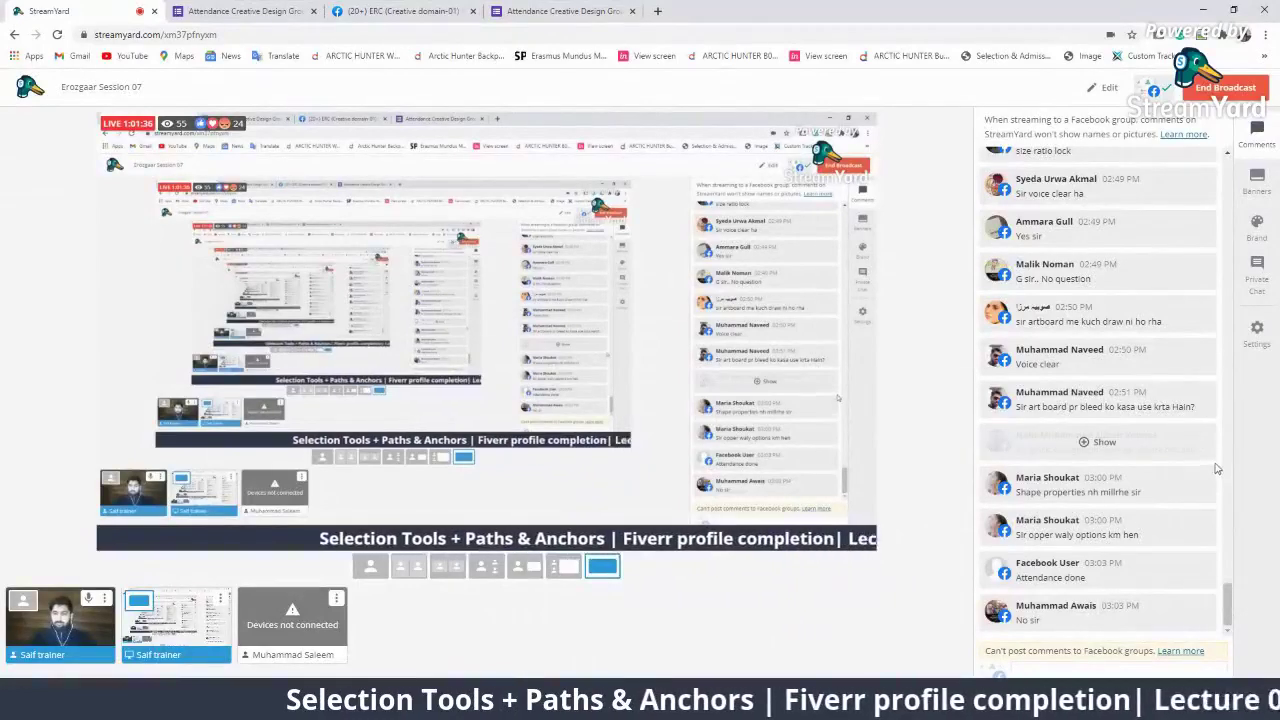
pyautogui.click(1130, 530)
pyautogui.click(1125, 401)
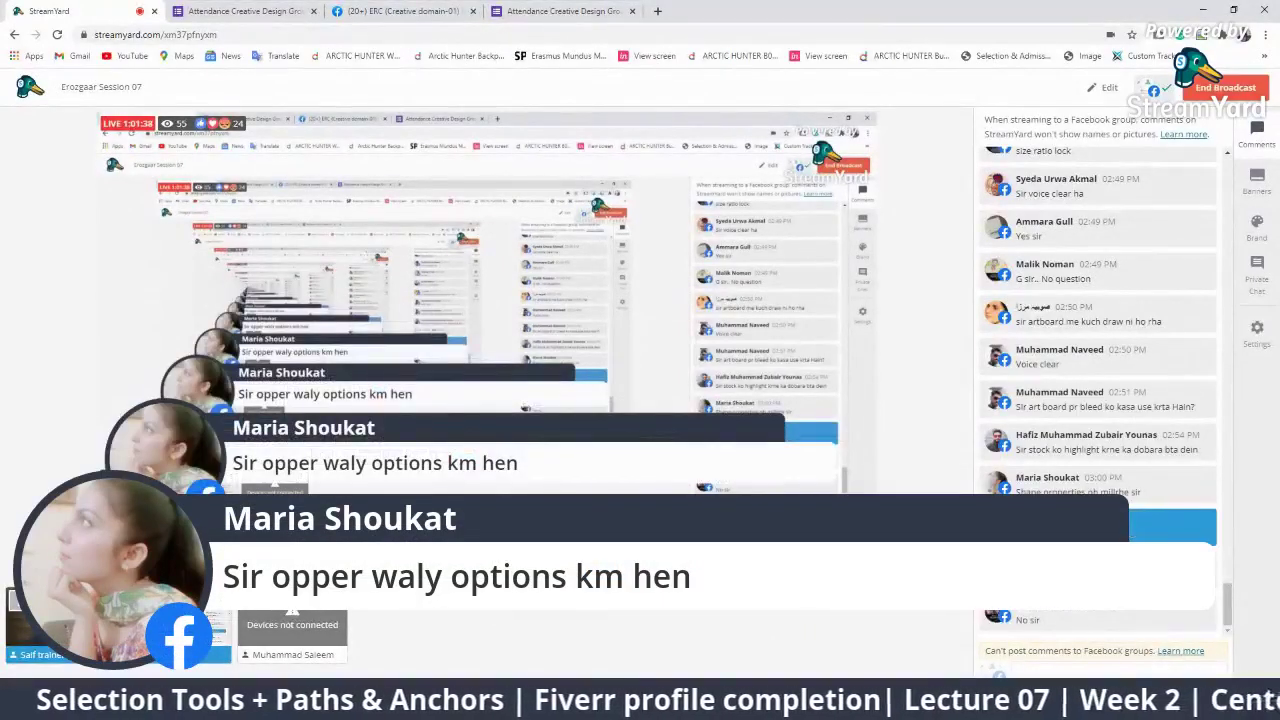
pyautogui.hotkey('alt', 'Tab')
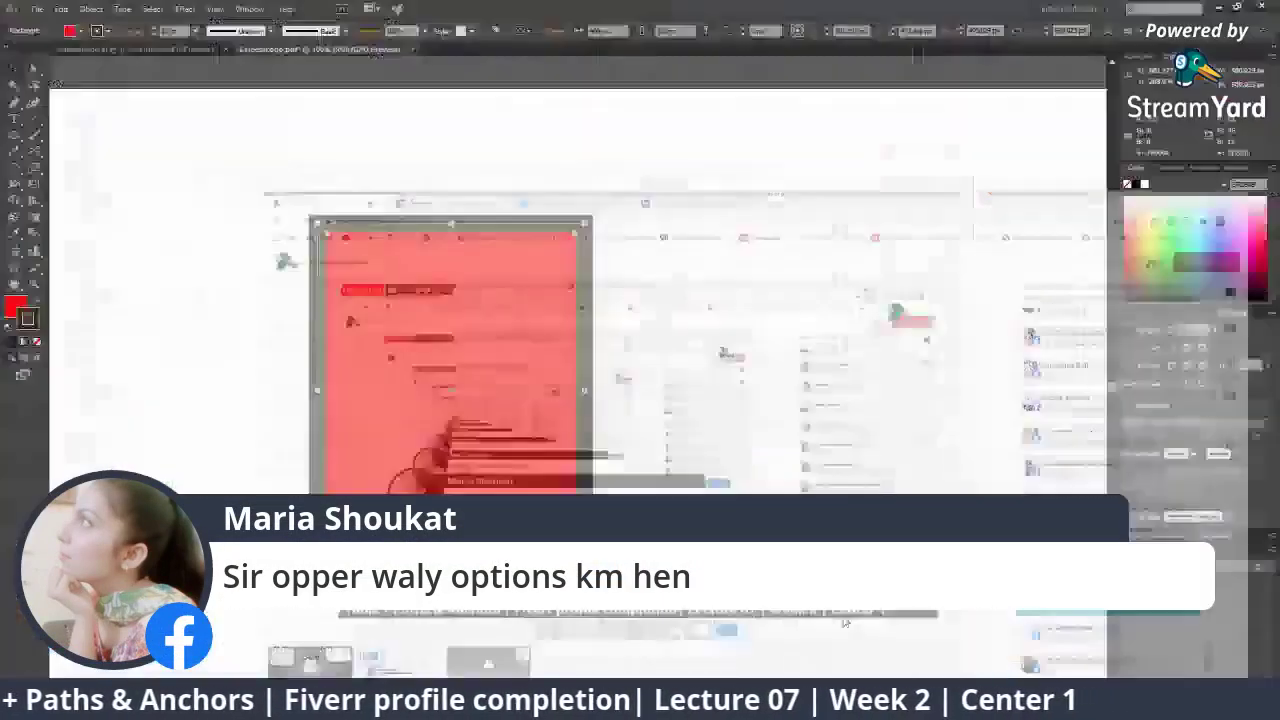
pyautogui.click(249, 9)
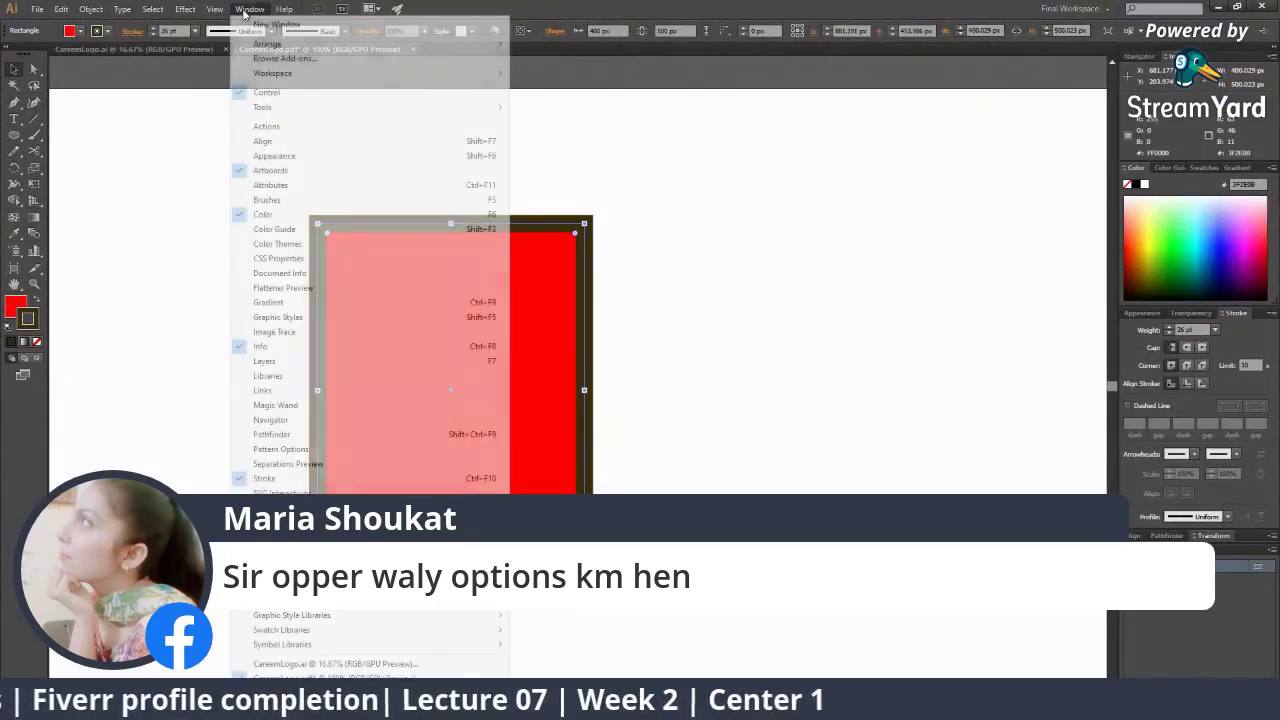
pyautogui.moveTo(272, 112)
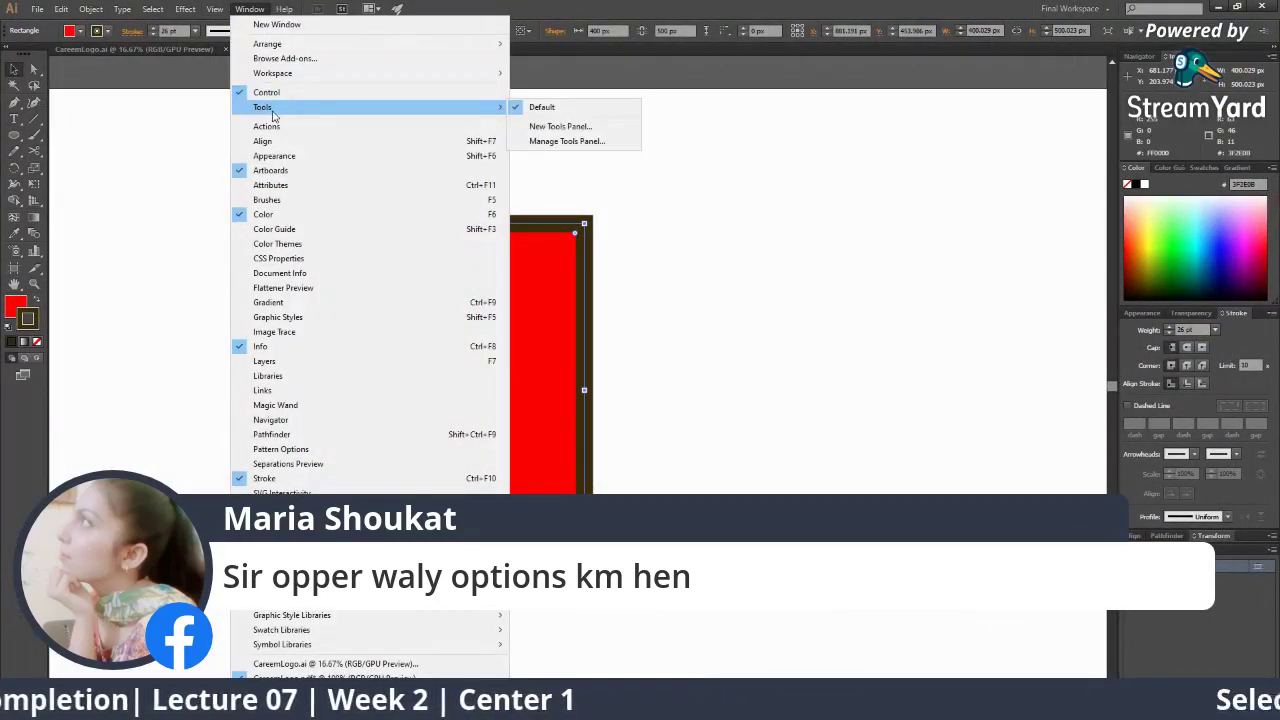
pyautogui.click(560, 107)
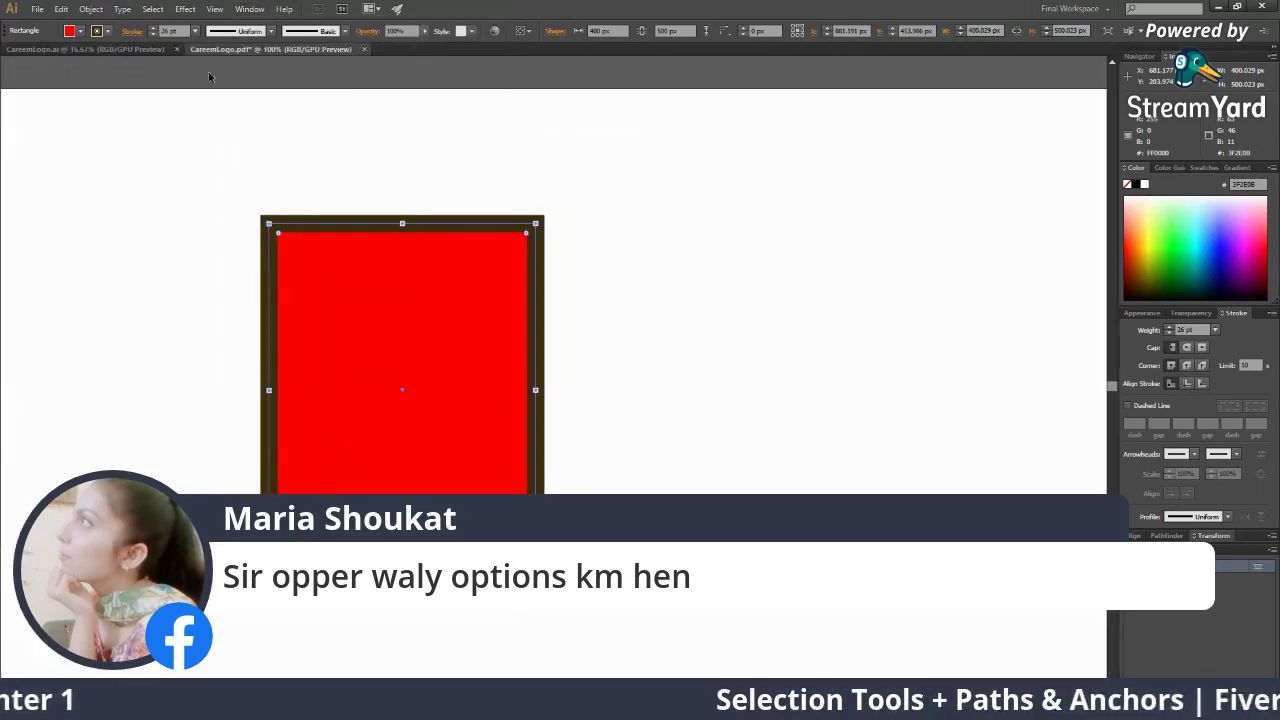
pyautogui.click(249, 9)
pyautogui.moveTo(455, 116)
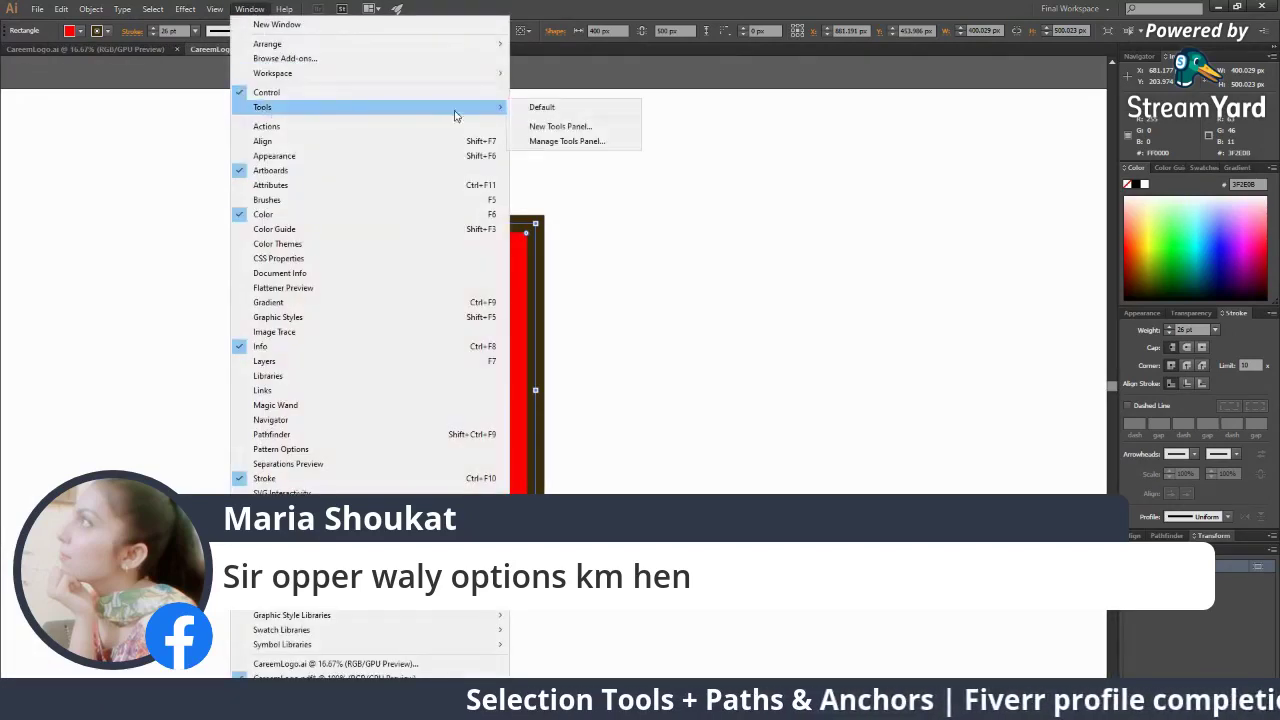
pyautogui.click(536, 112)
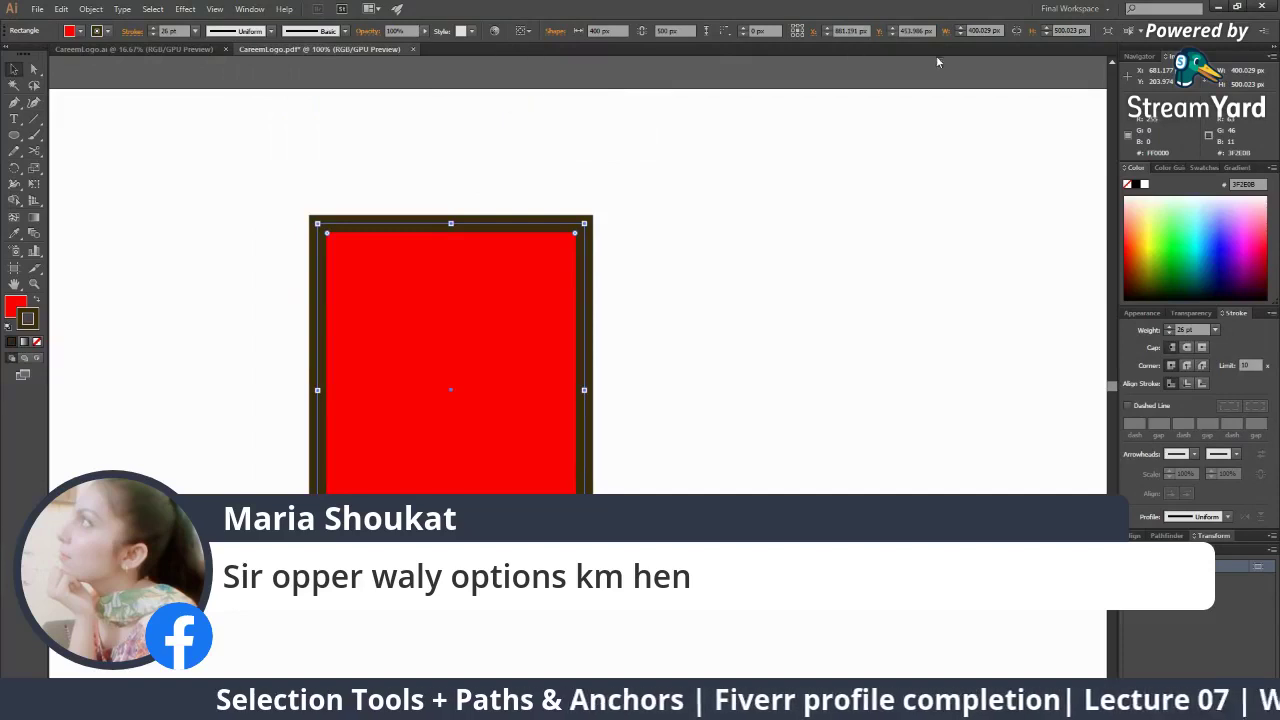
pyautogui.click(1258, 33)
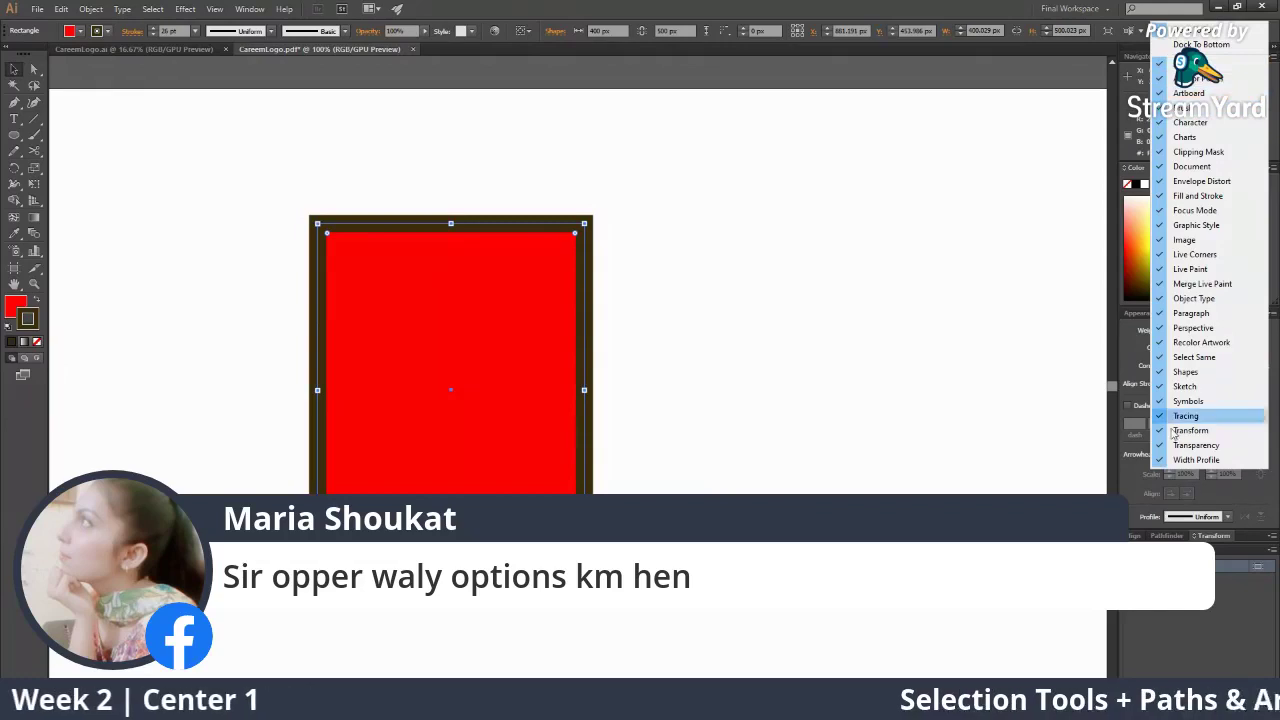
pyautogui.click(1000, 406)
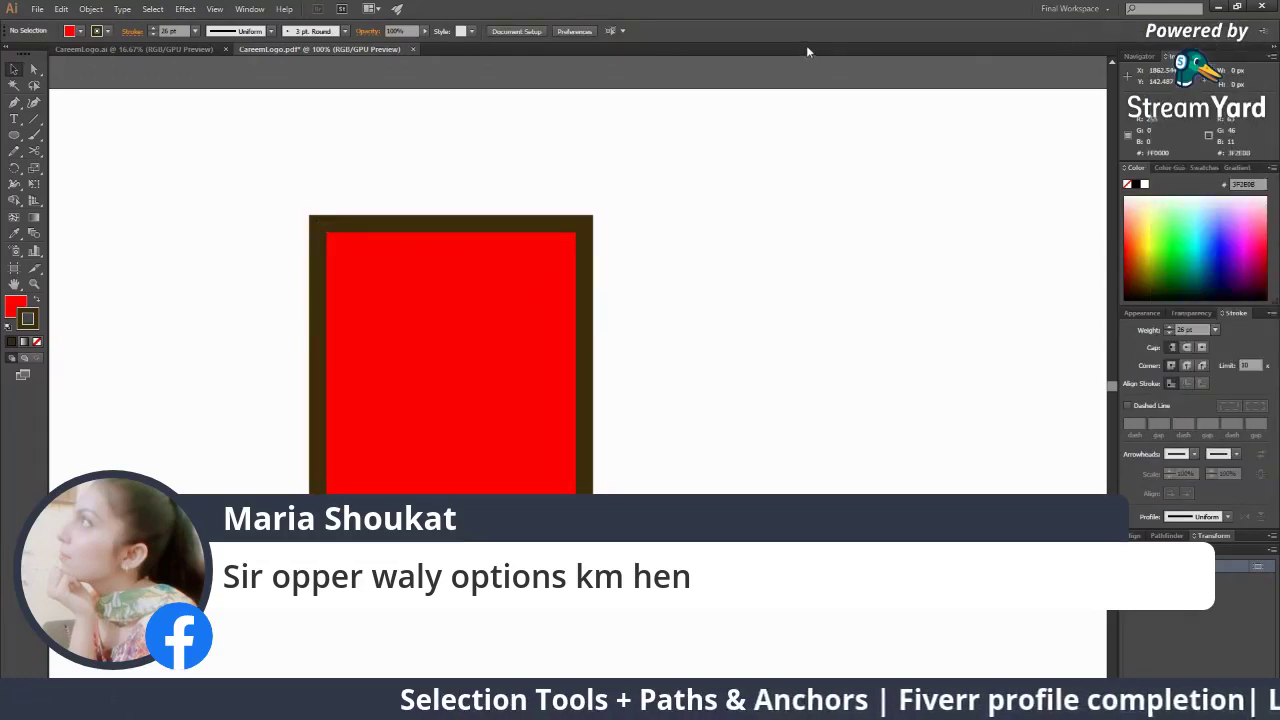
# Toggle between the Ellipse and Selection tools, reselect the rectangle, then minimize Illustrator
pyautogui.click(16, 138)
pyautogui.click(16, 71)
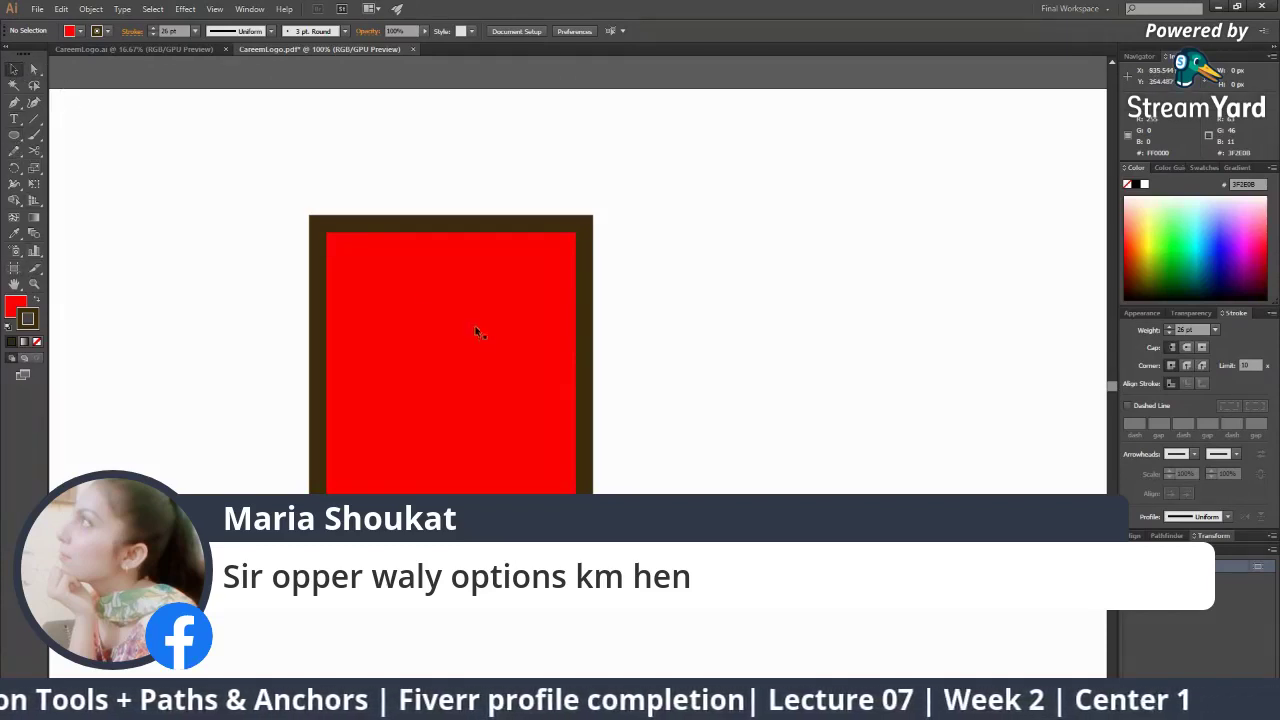
pyautogui.click(474, 348)
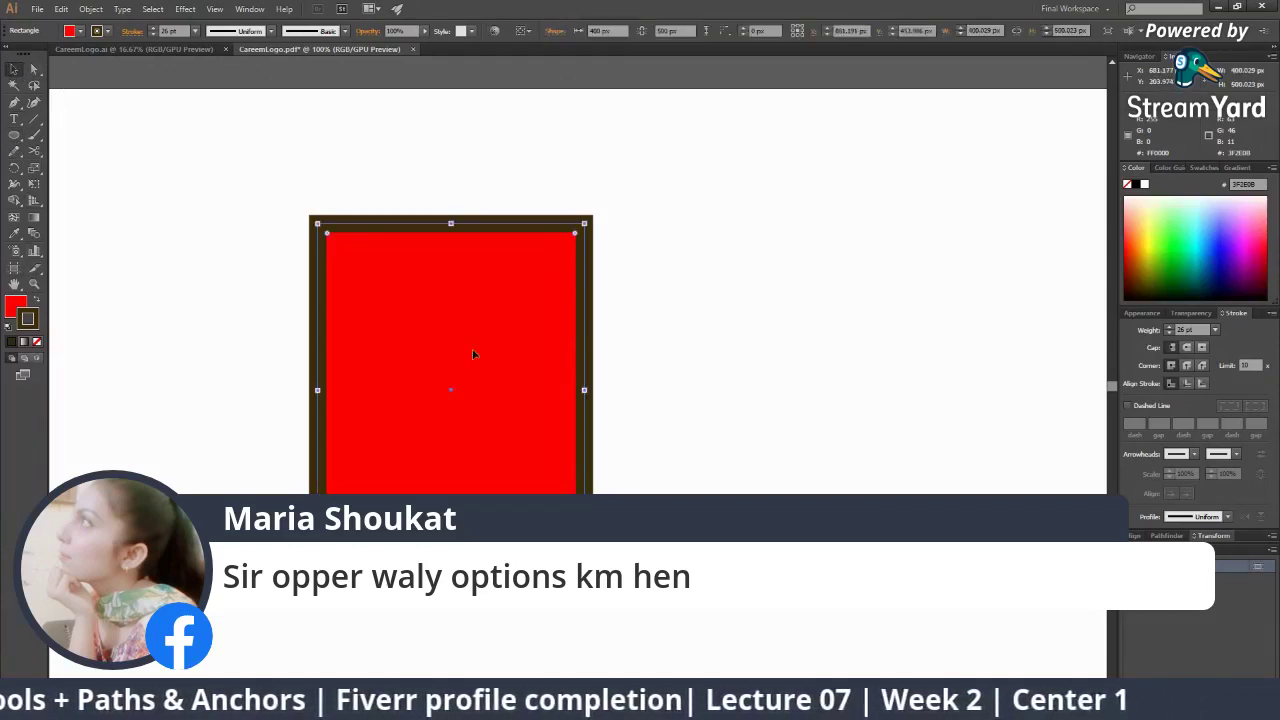
pyautogui.click(15, 135)
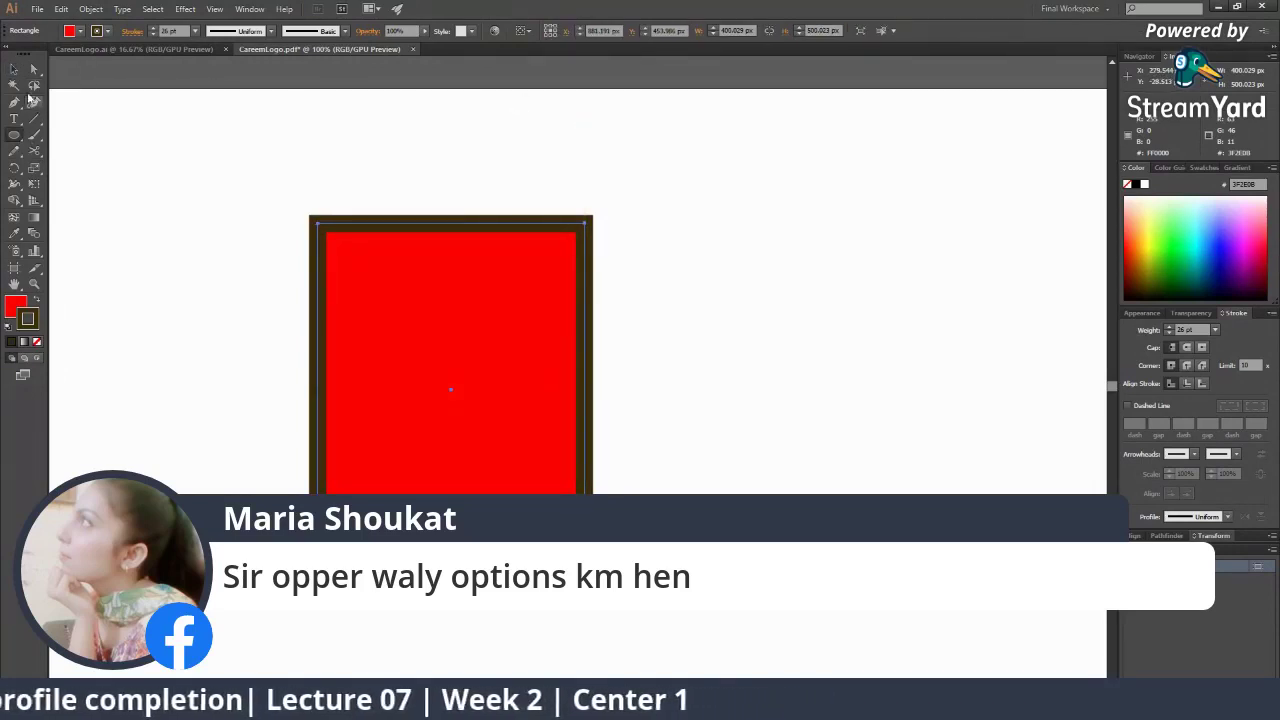
pyautogui.click(15, 70)
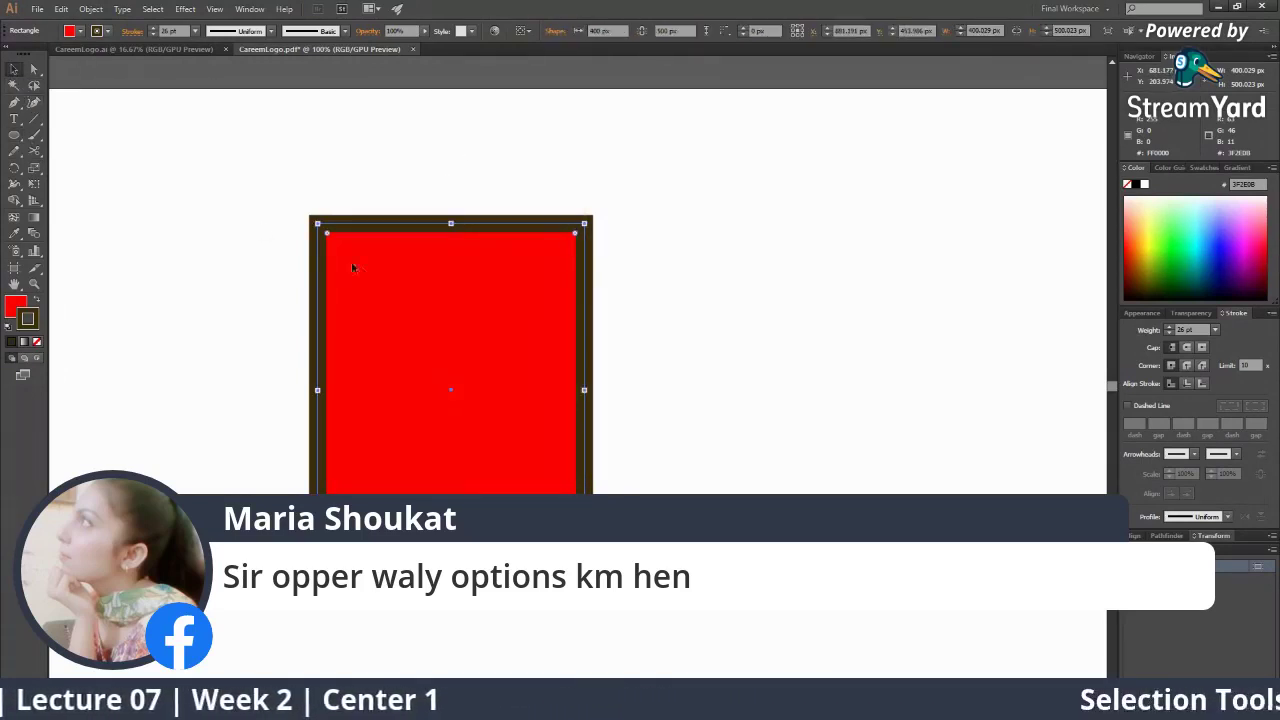
pyautogui.click(15, 135)
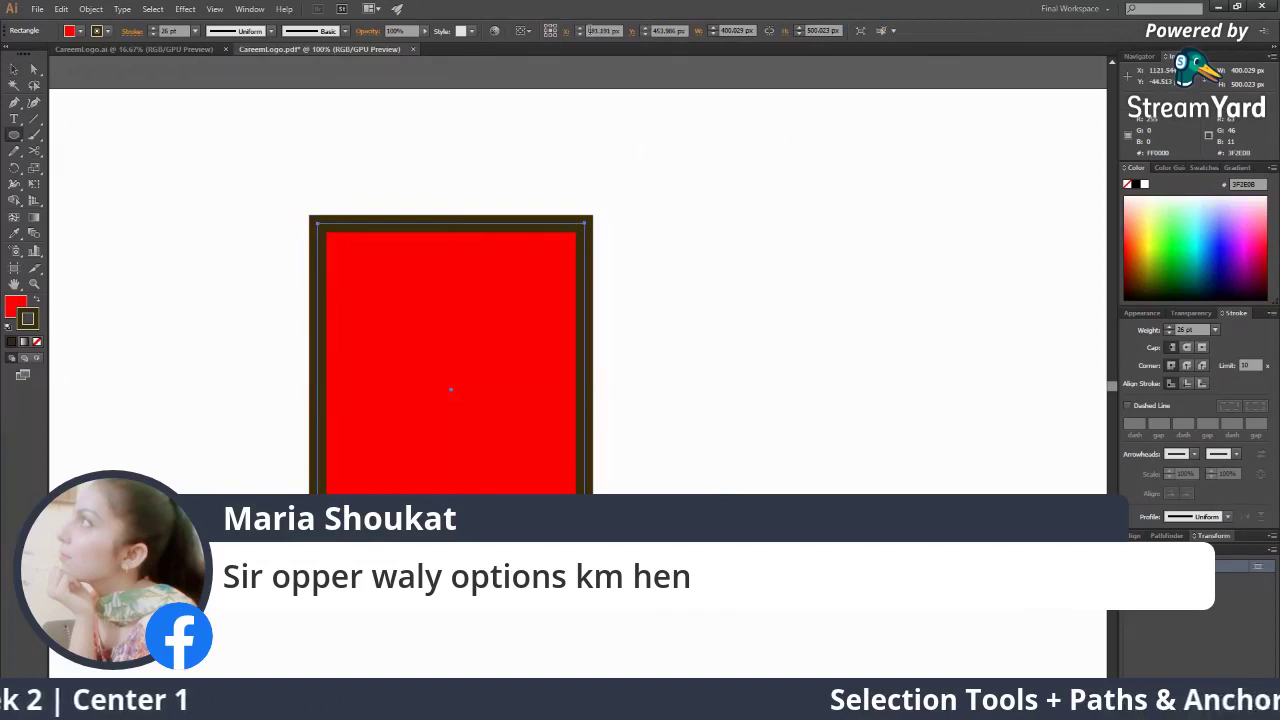
pyautogui.click(16, 70)
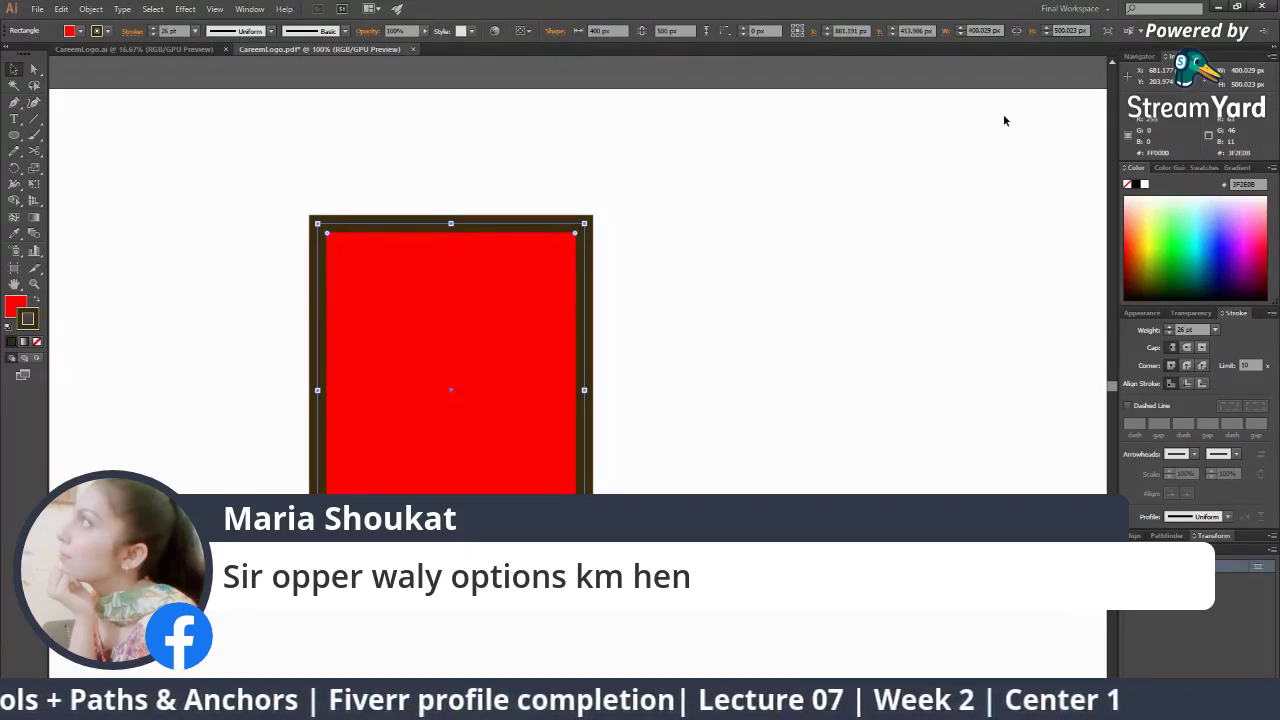
pyautogui.click(1214, 7)
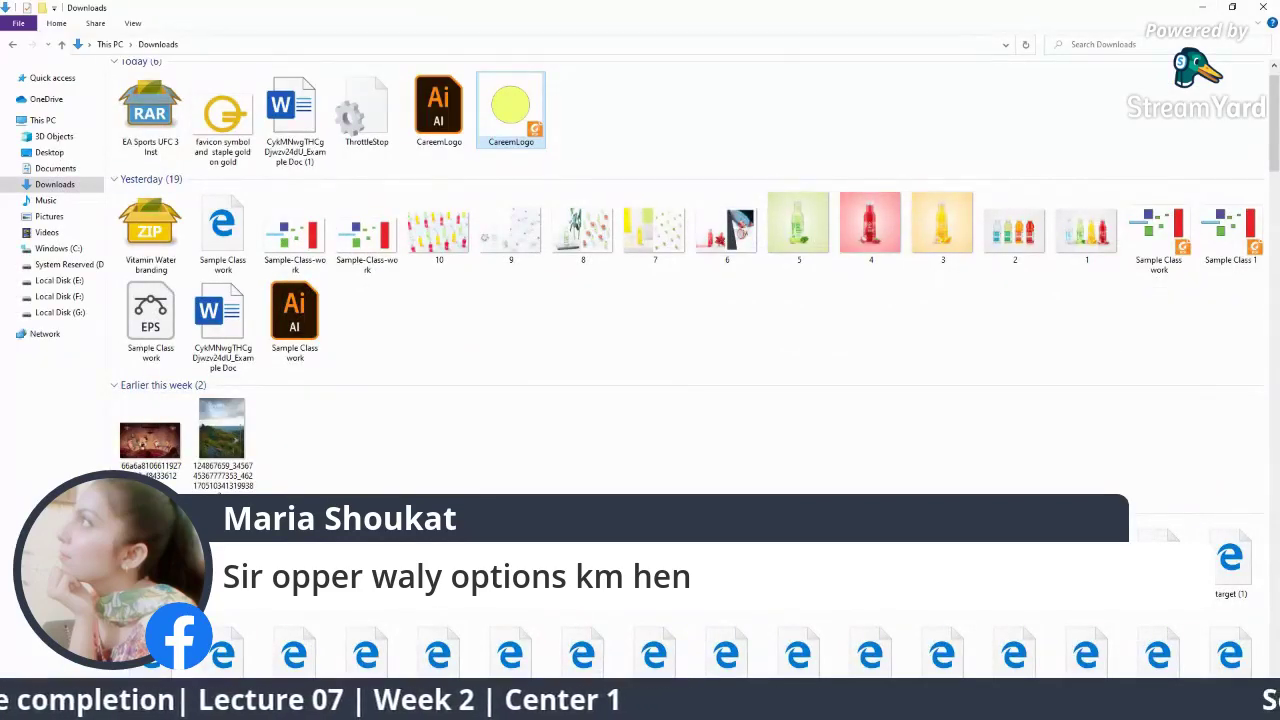
# Clear the current comment, briefly show the single-corner rounding question, hide it, and return to Illustrator
pyautogui.click(1205, 7)
pyautogui.click(1103, 396)
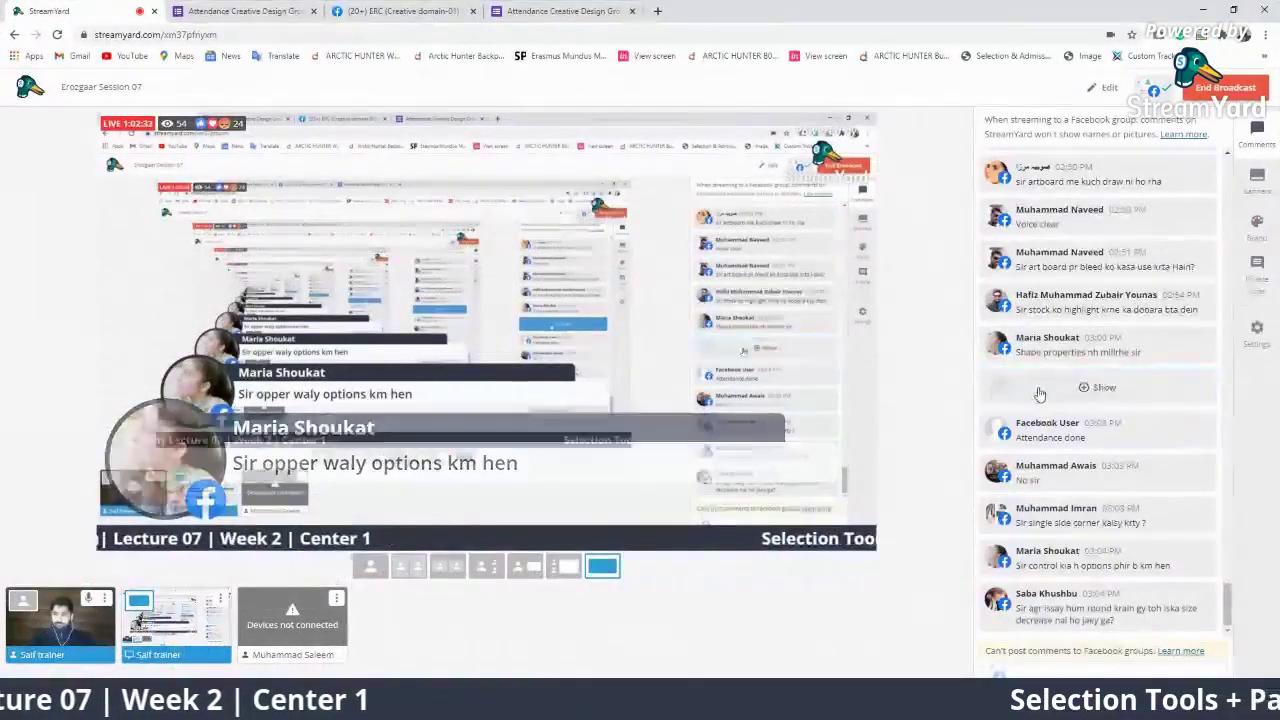
pyautogui.moveTo(990, 553)
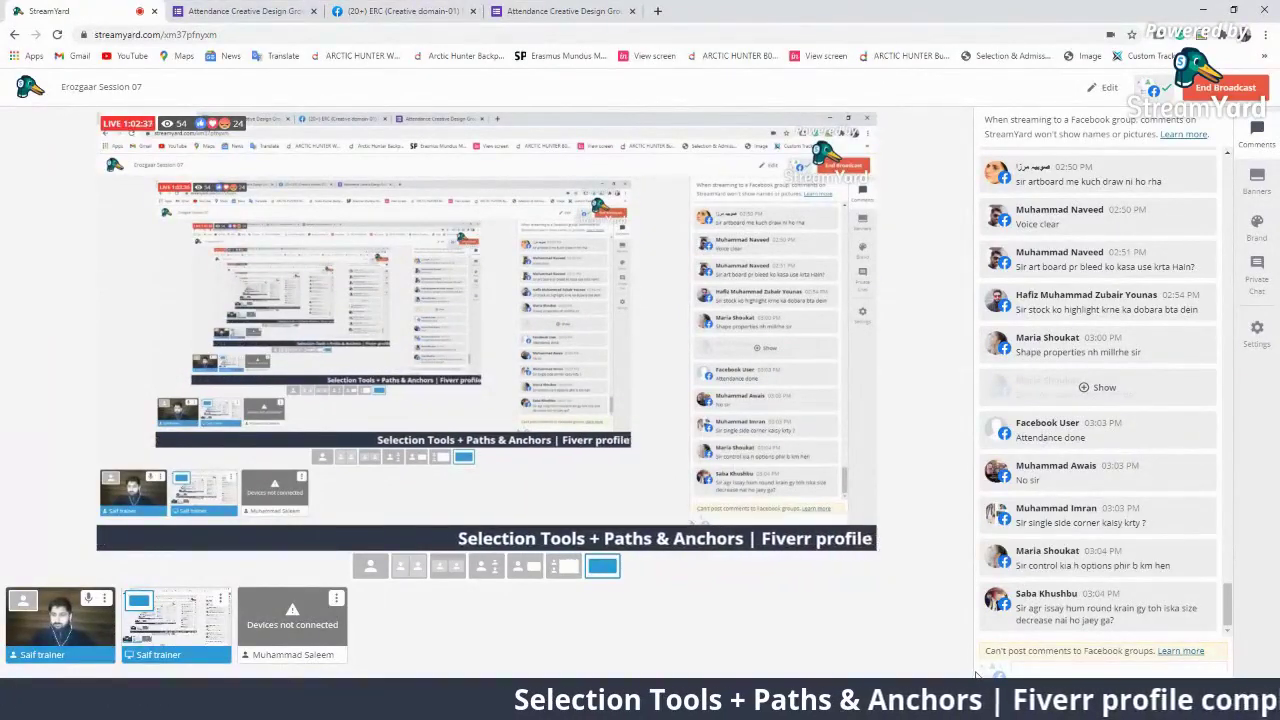
pyautogui.moveTo(1047, 619)
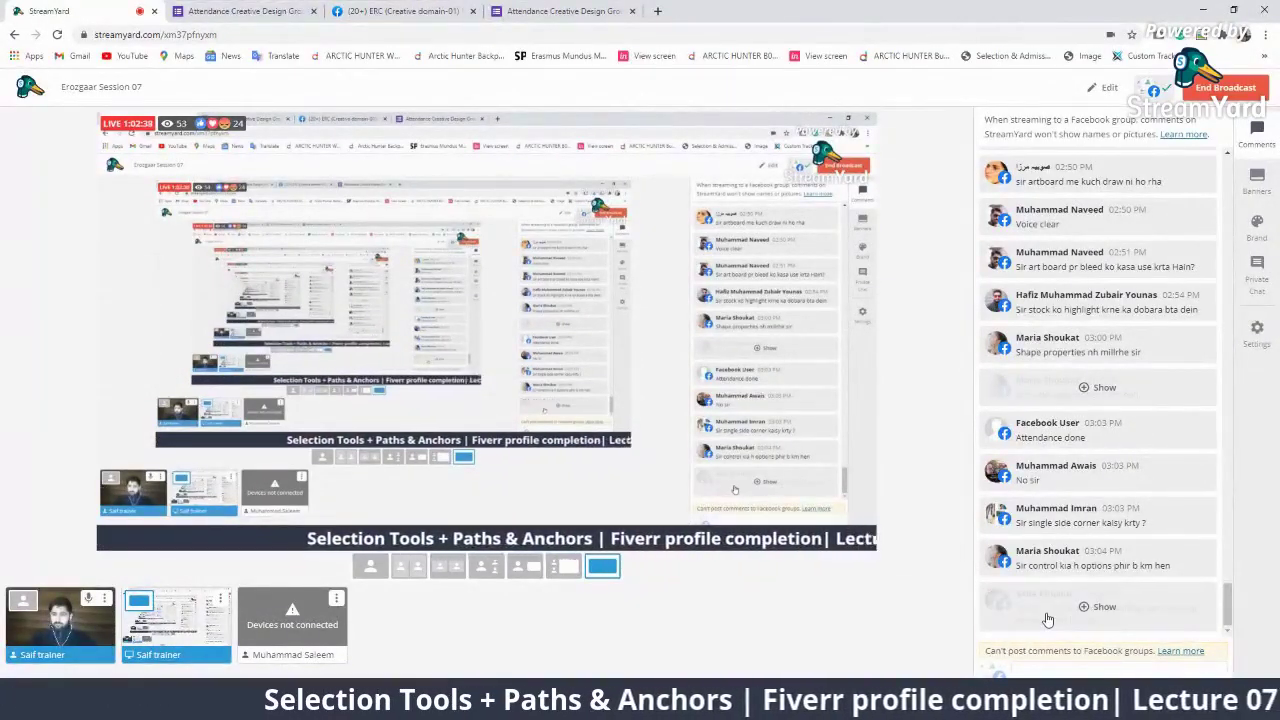
pyautogui.click(1048, 515)
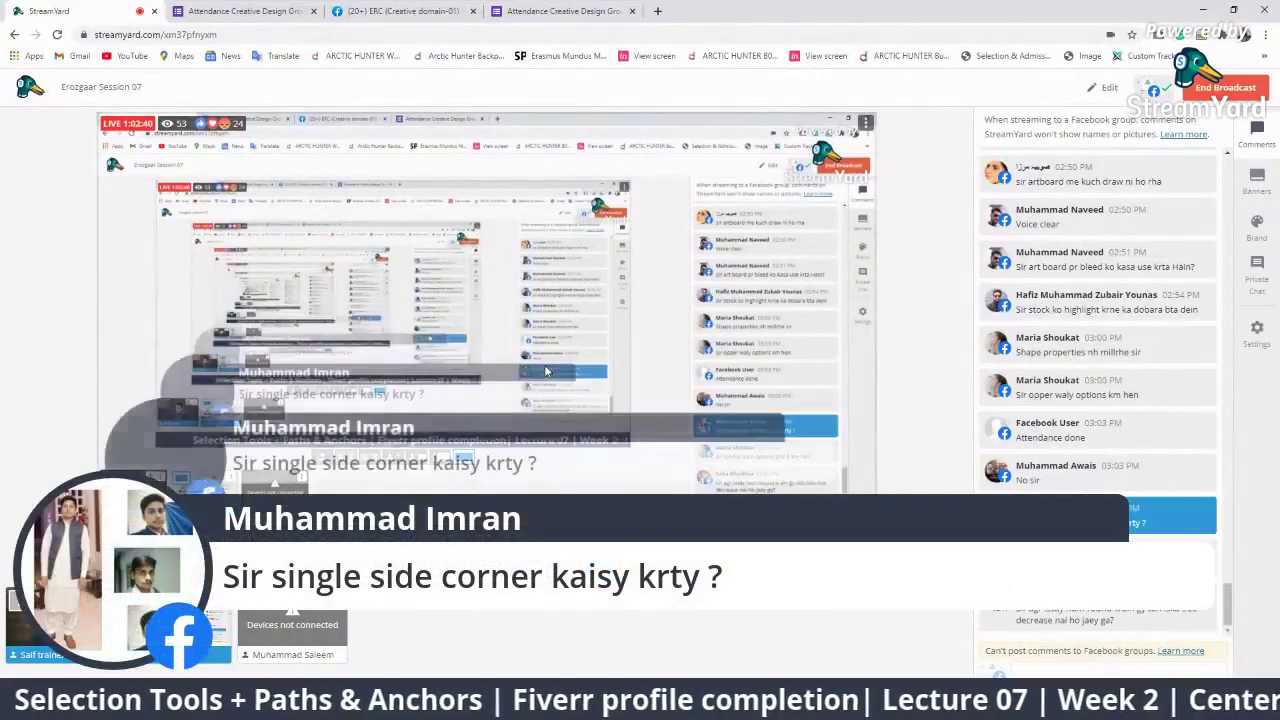
pyautogui.click(1102, 513)
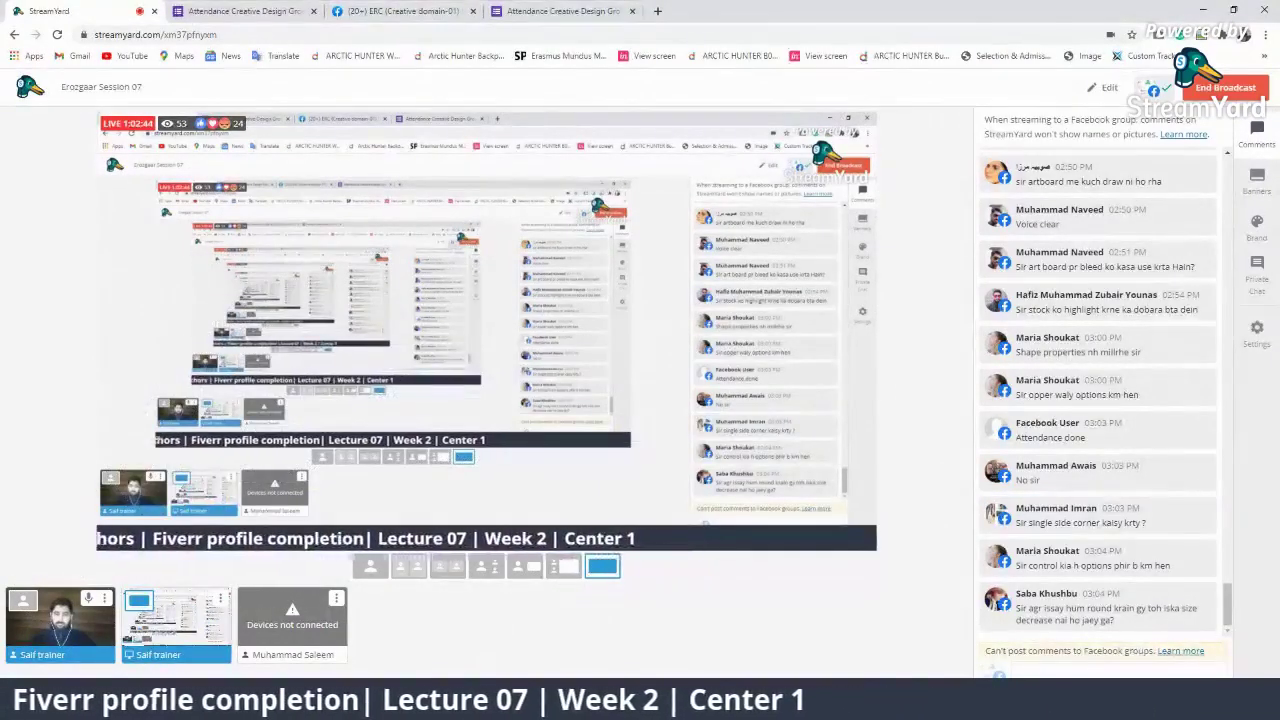
pyautogui.hotkey('alt', 'Tab')
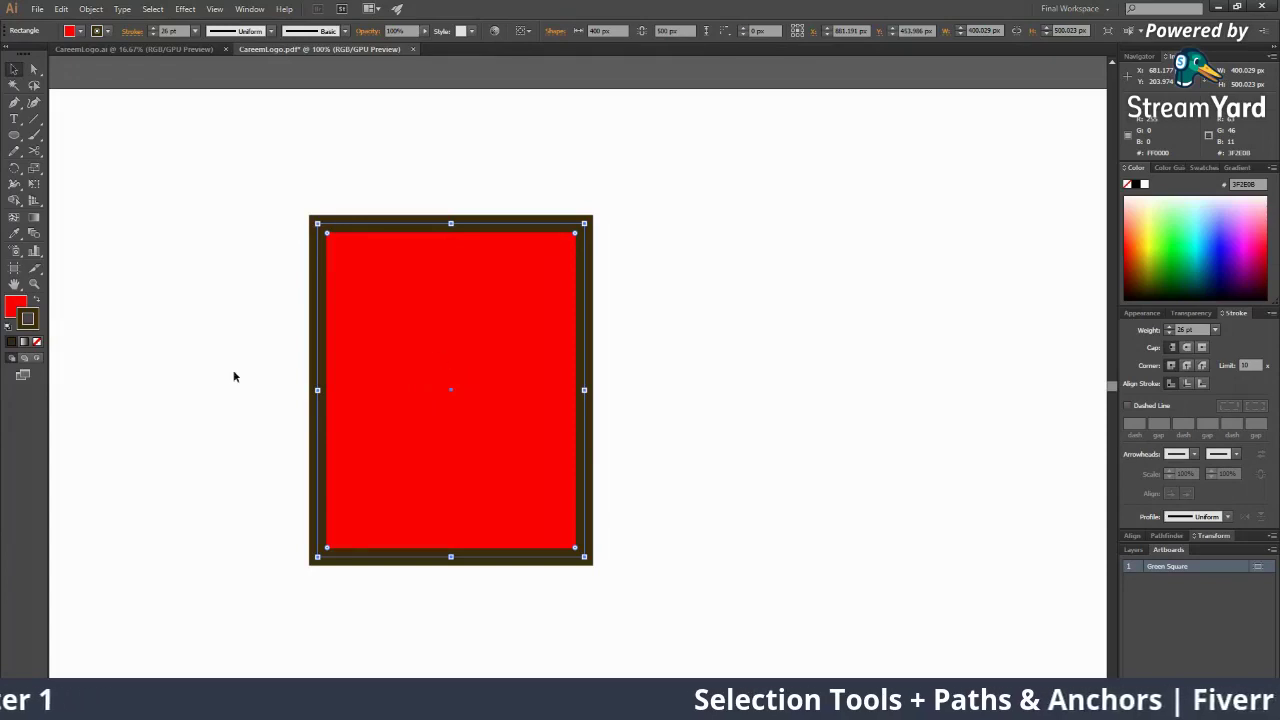
# Select the rectangle, open its Shape properties, and unlink the corner radii
pyautogui.click(451, 285)
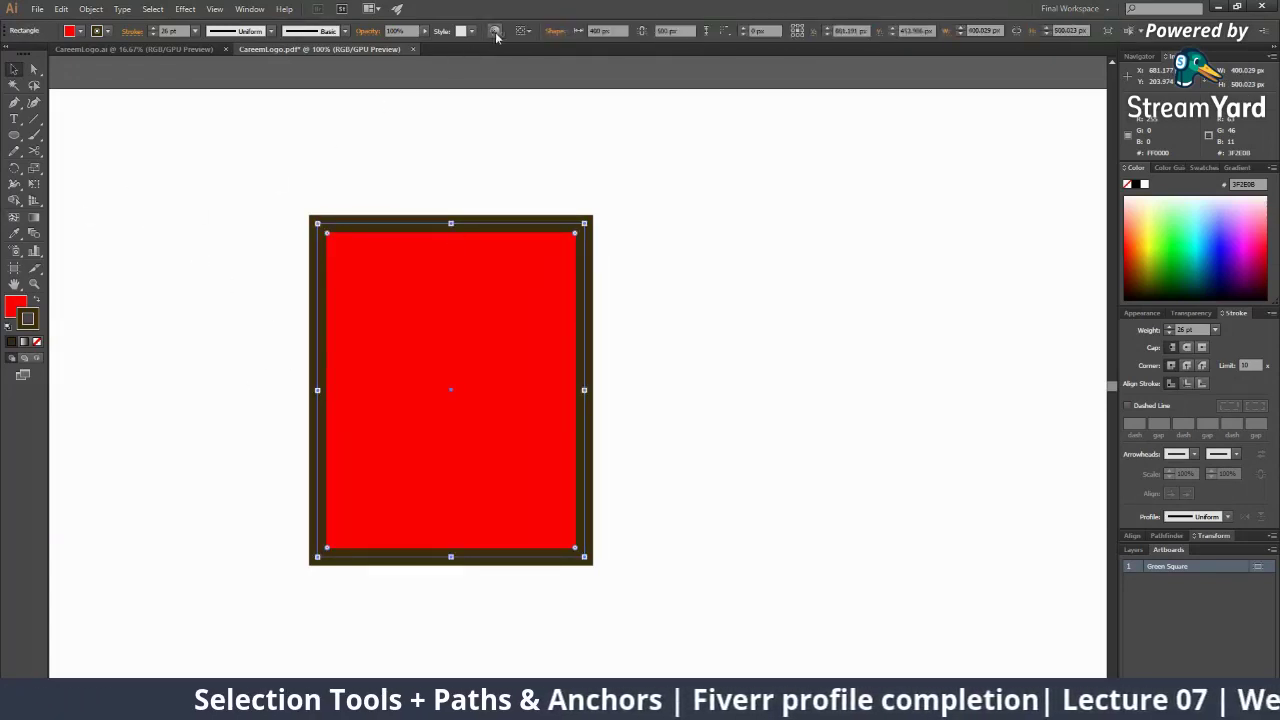
pyautogui.click(549, 31)
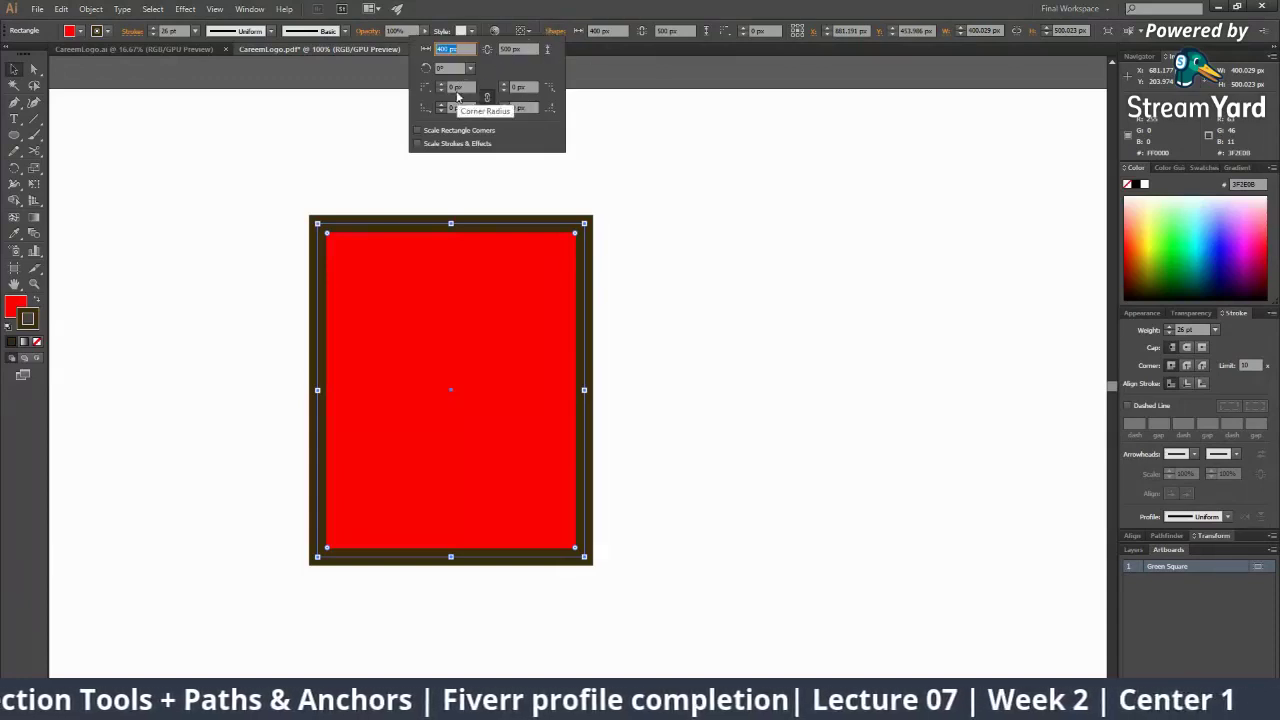
pyautogui.click(459, 87)
pyautogui.click(524, 88)
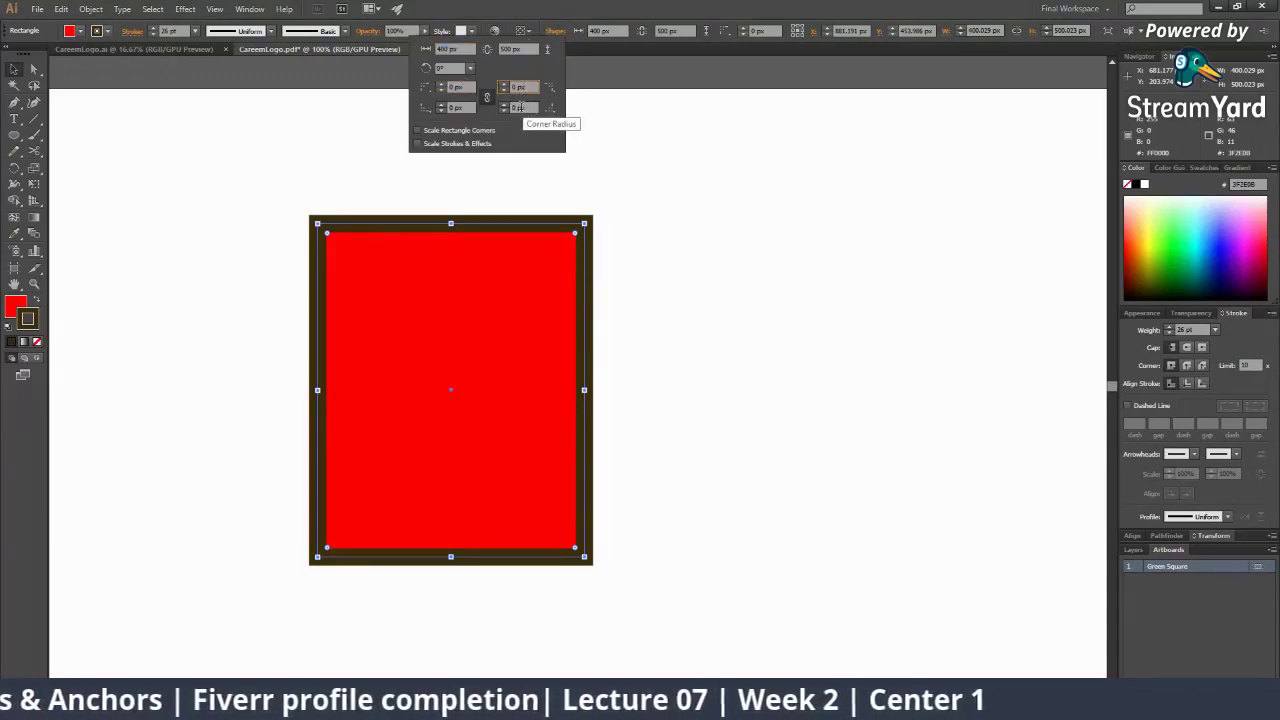
pyautogui.click(441, 105)
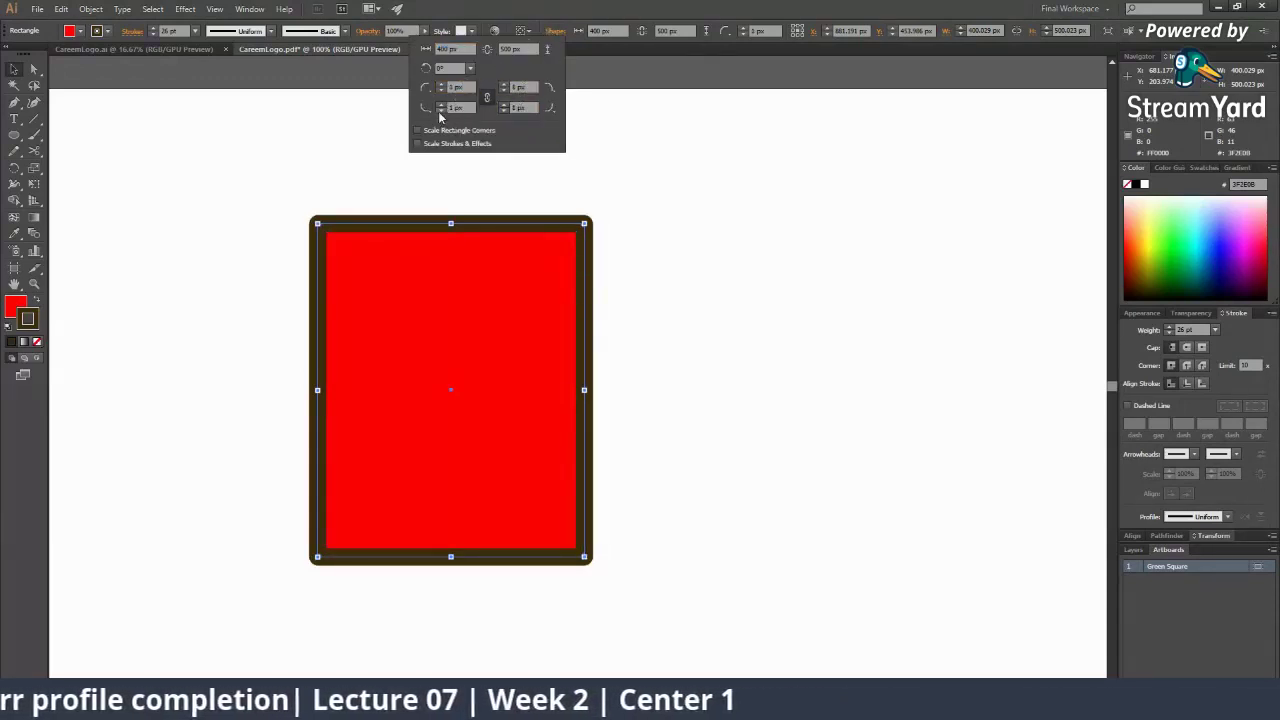
pyautogui.click(488, 101)
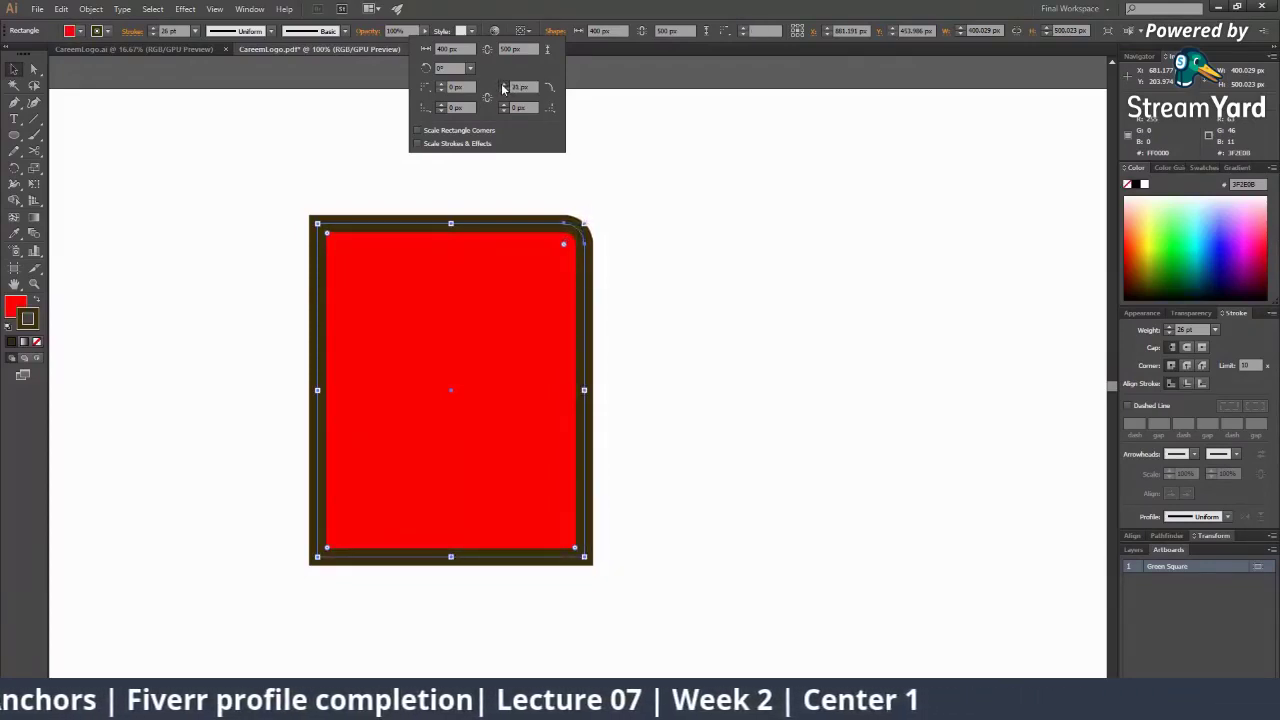
# Set only the top-right corner radius to 95 px, undoing stray all-corner rounding, then deselect
pyautogui.click(503, 86)
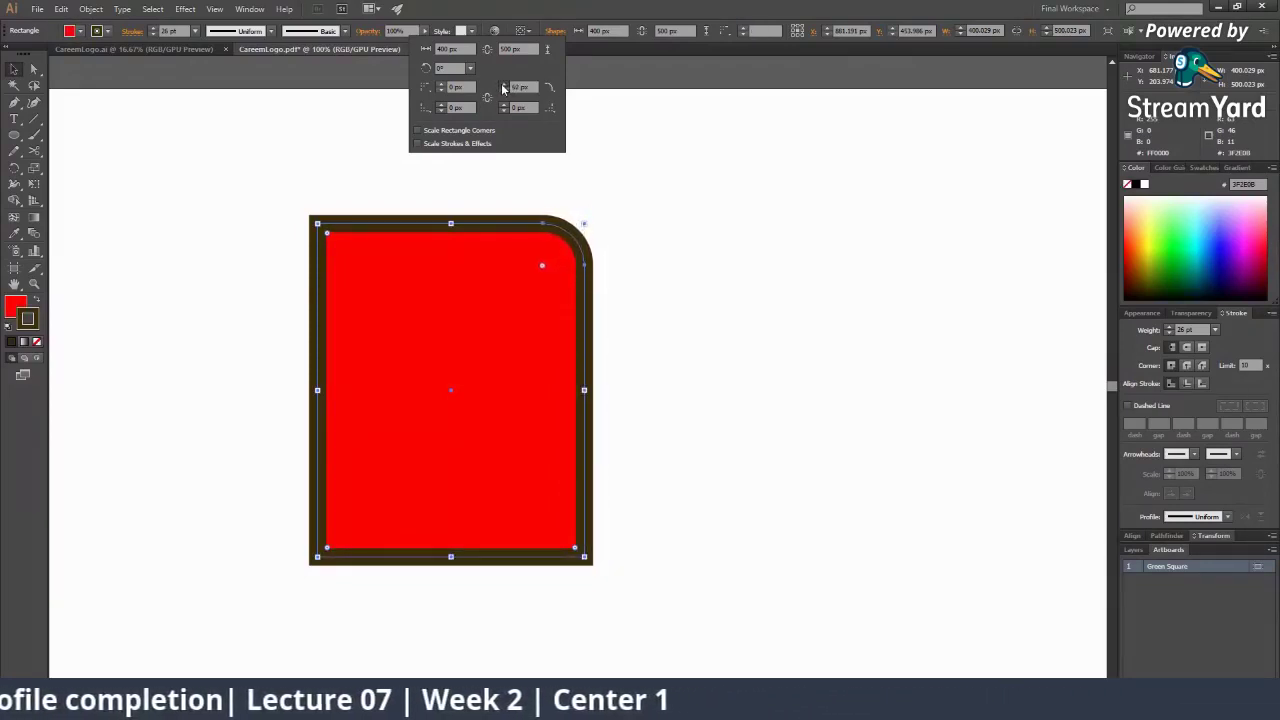
pyautogui.click(535, 275)
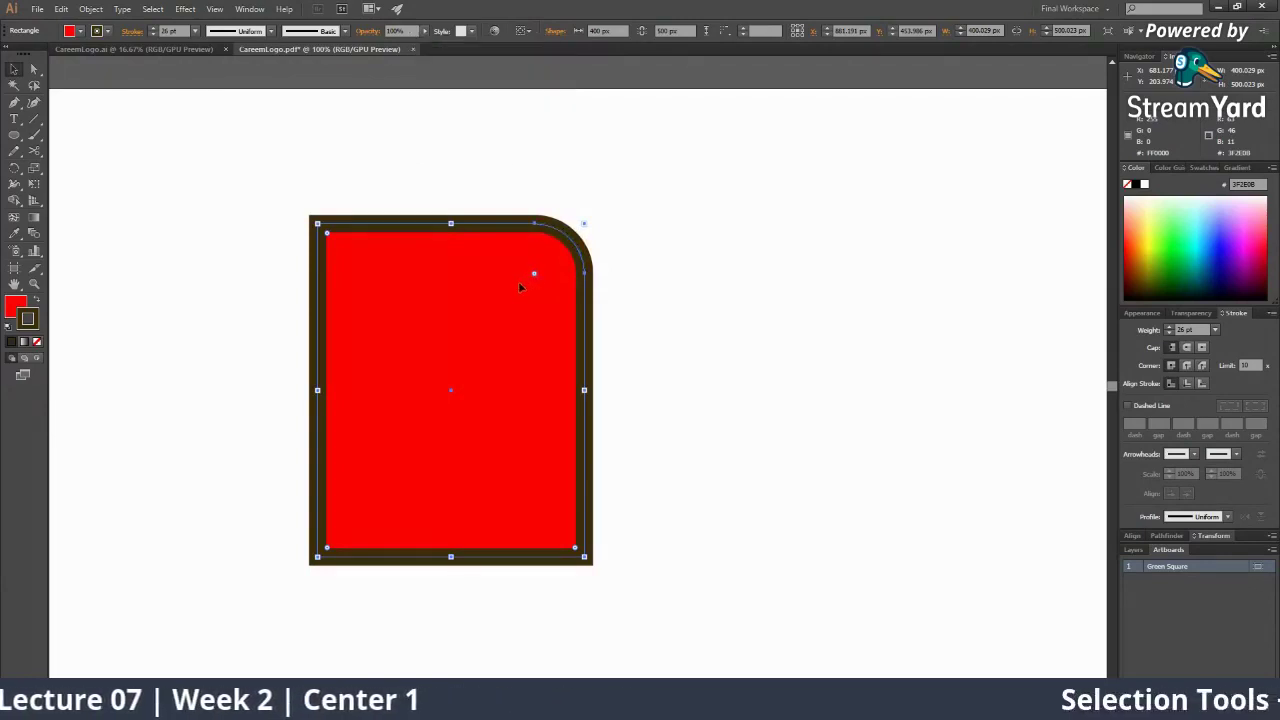
pyautogui.moveTo(525, 275); pyautogui.dragTo(511, 296)
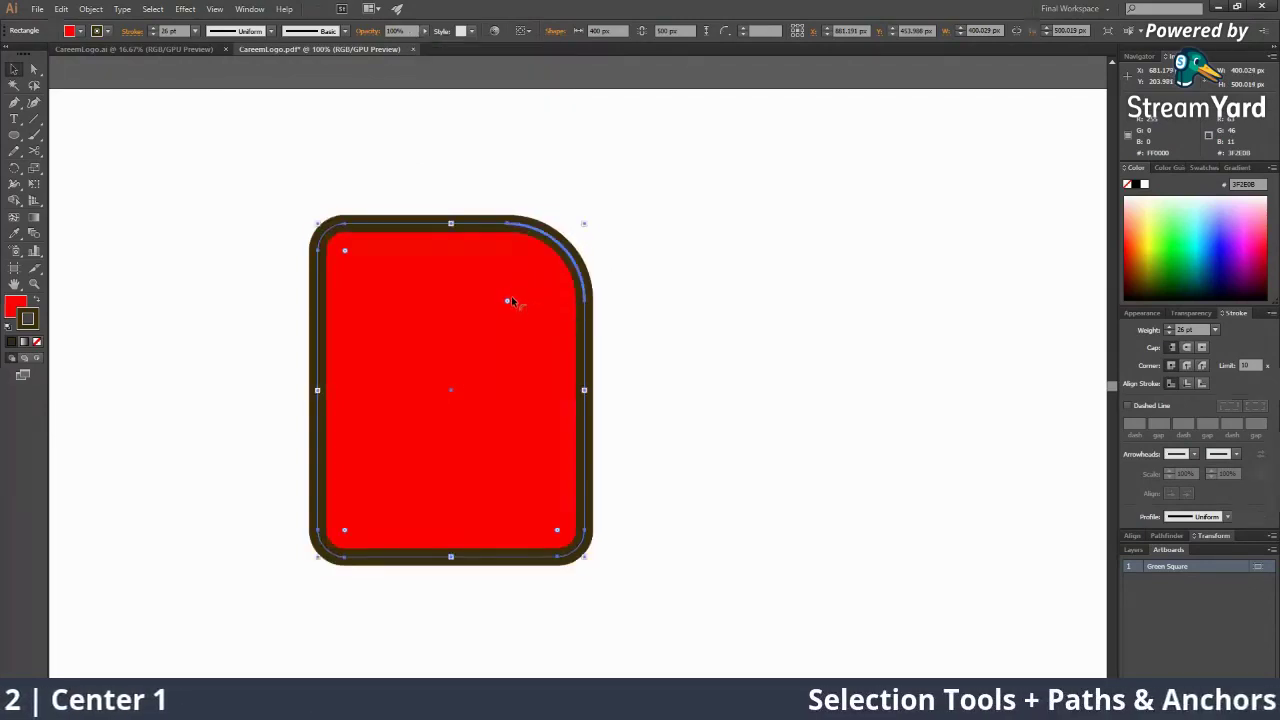
pyautogui.hotkey('ctrl', 'z')
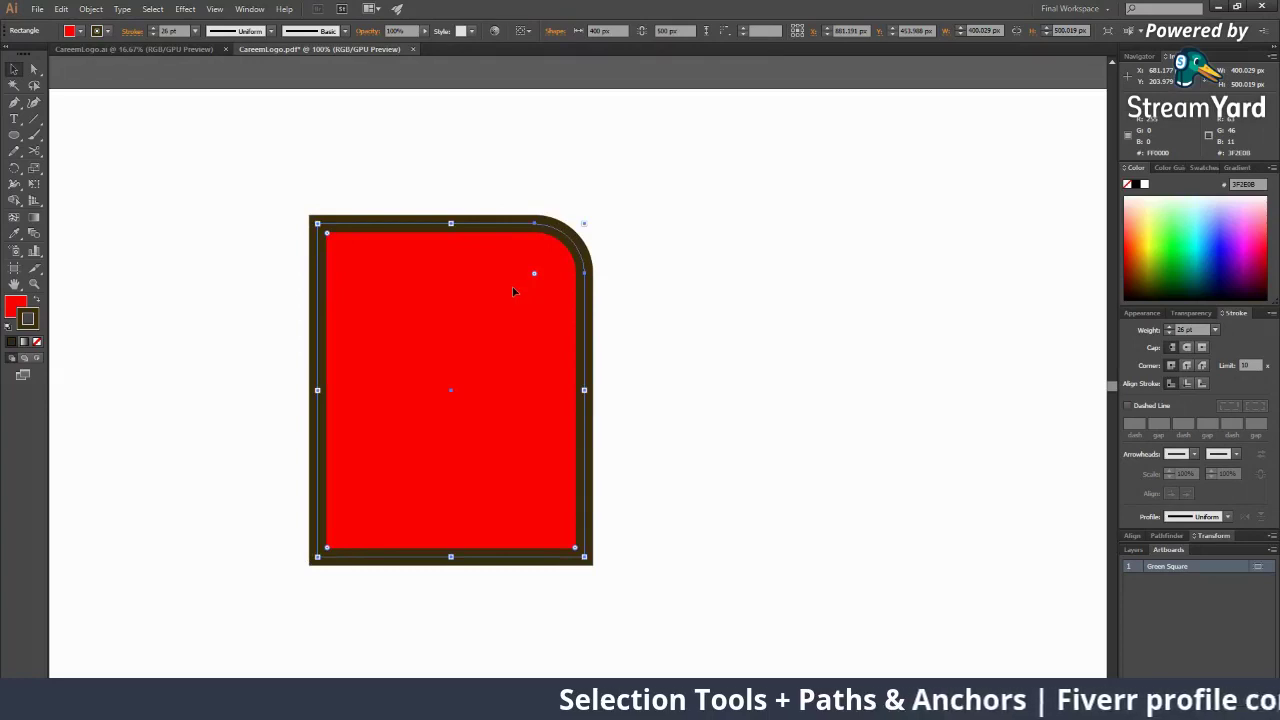
pyautogui.click(561, 30)
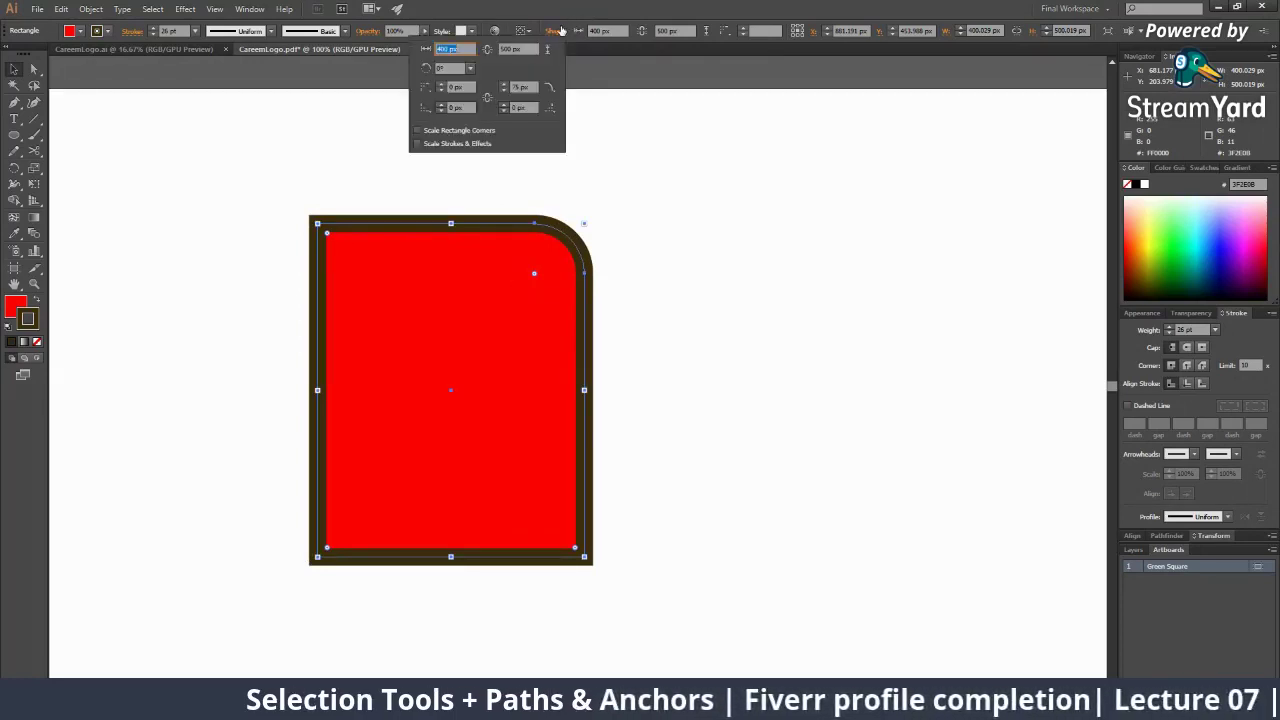
pyautogui.click(504, 85)
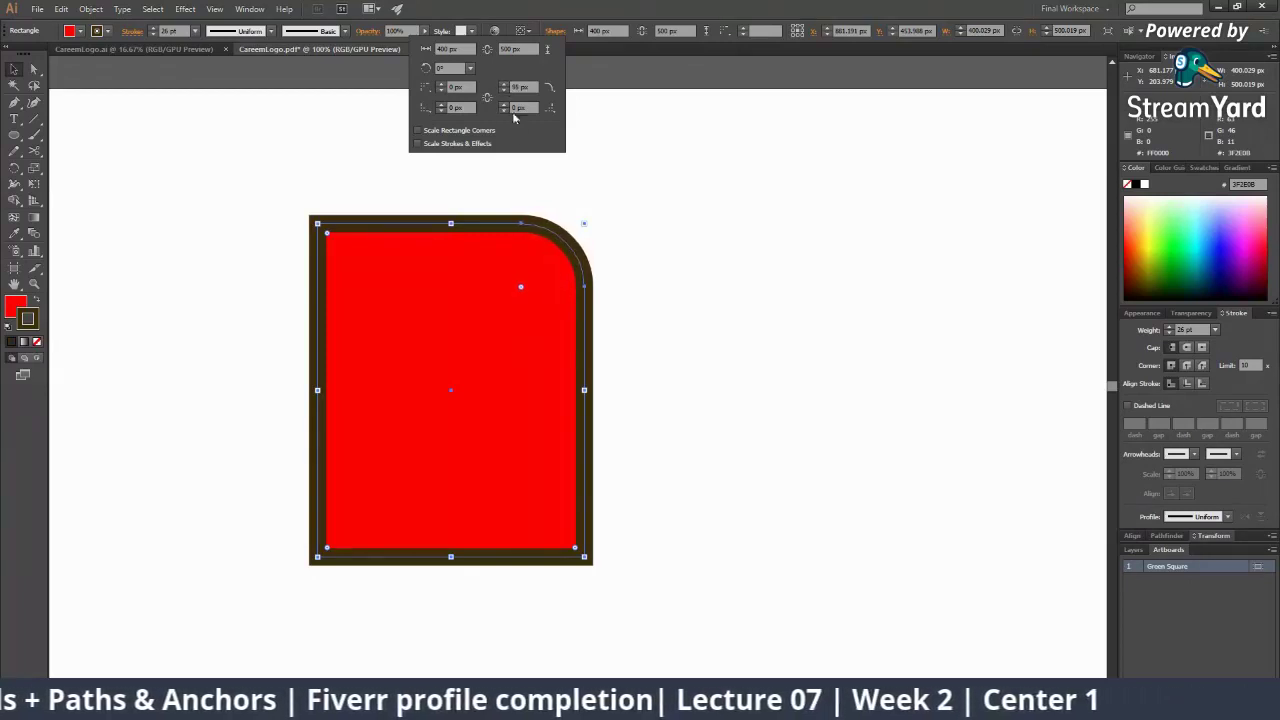
pyautogui.click(684, 405)
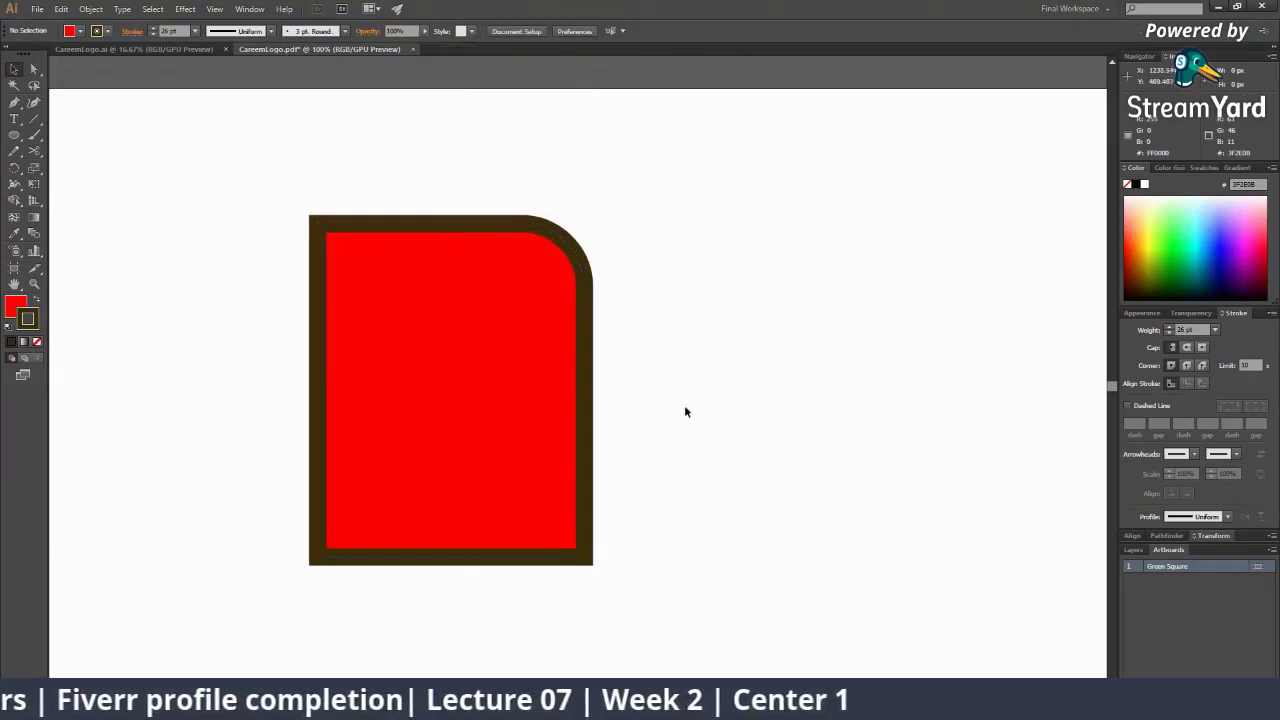
pyautogui.scroll(-3, 684, 405)
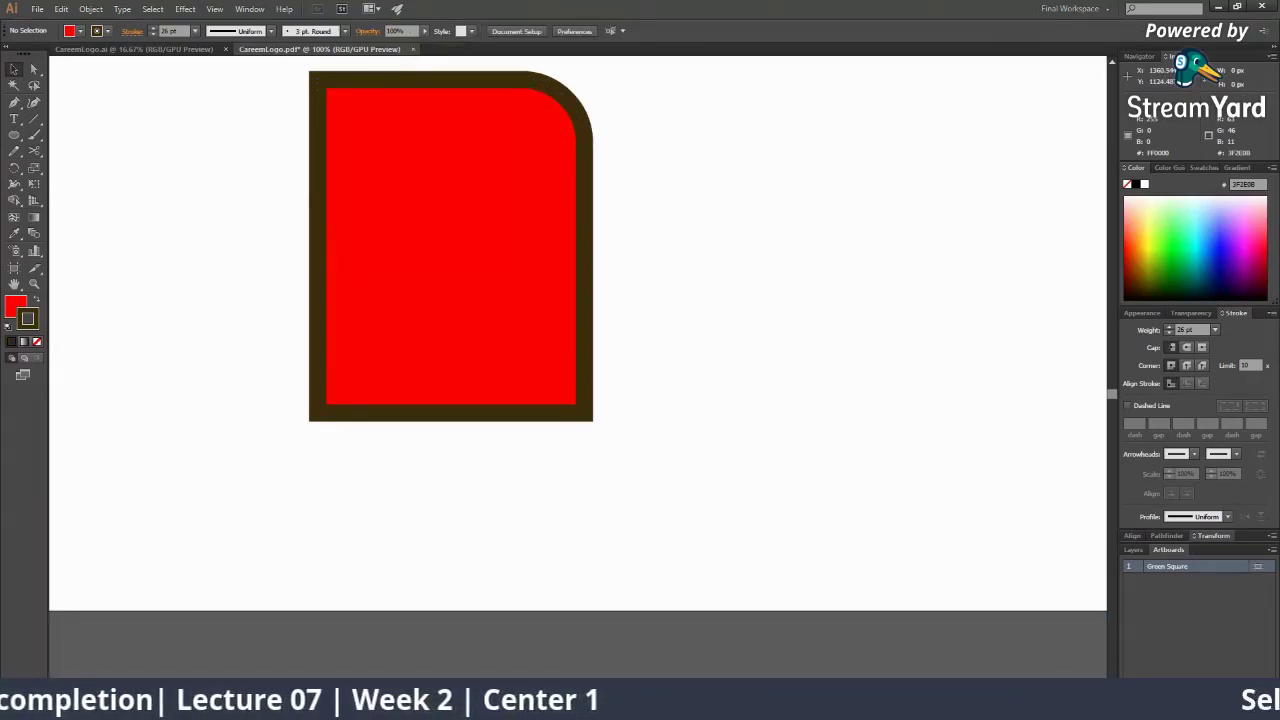
# In StreamYard, unhide the attendance comment and feature the question about rounding shrinking the shape
pyautogui.hotkey('alt', 'Tab')
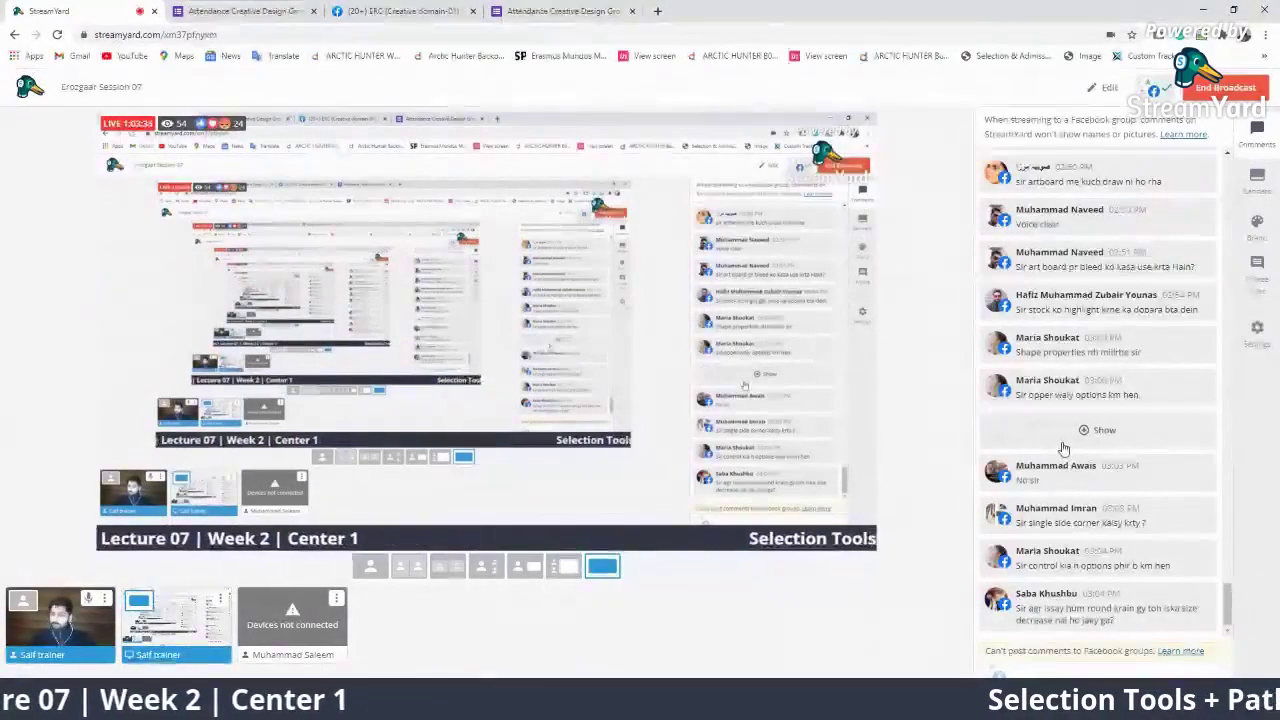
pyautogui.click(1060, 440)
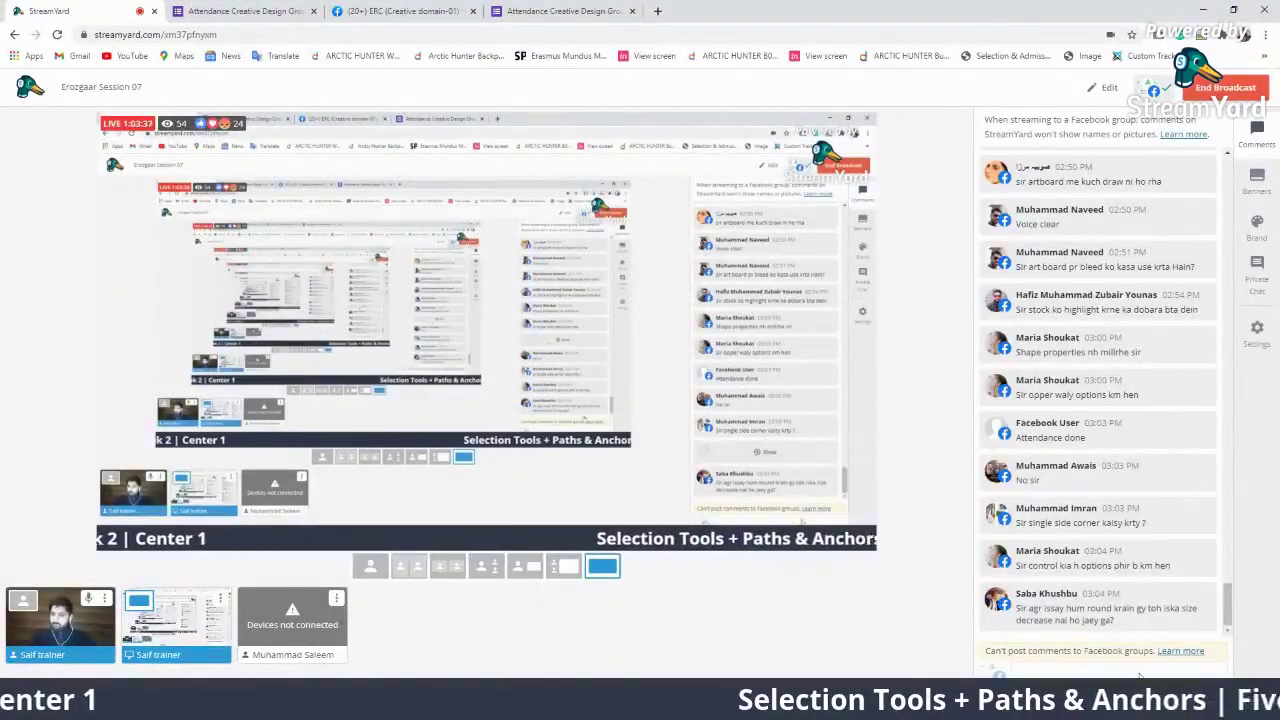
pyautogui.click(1122, 610)
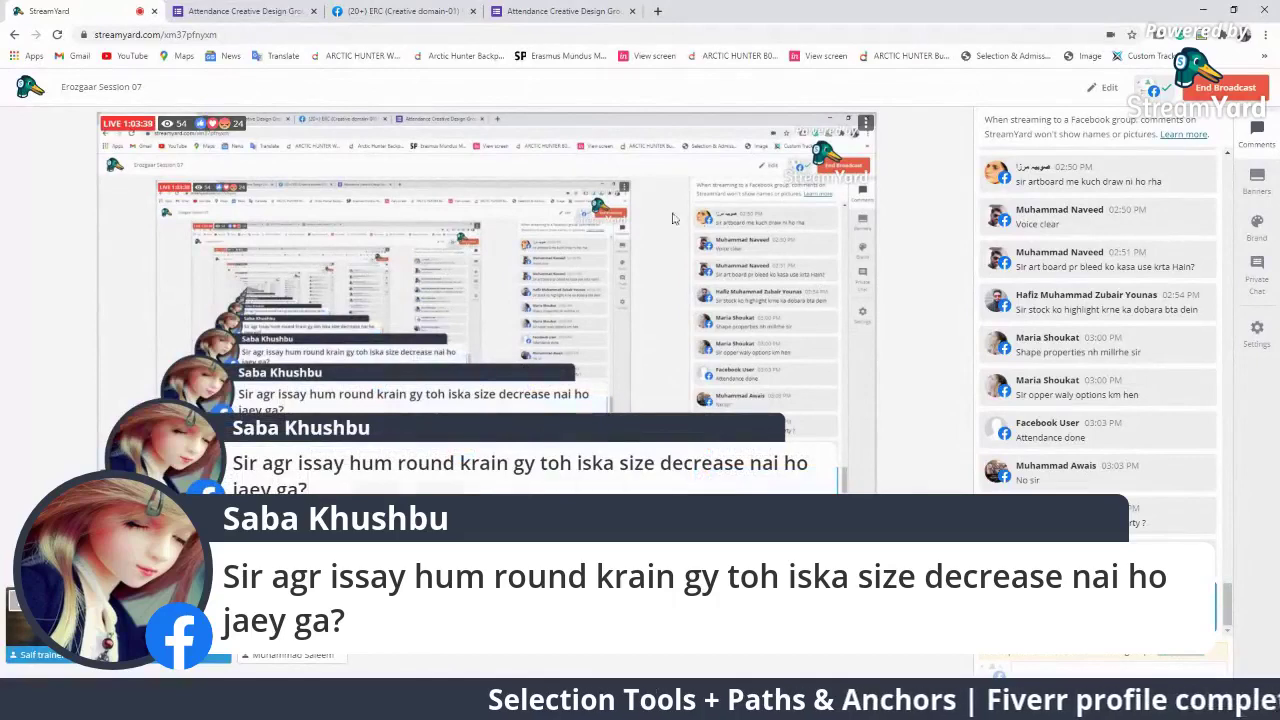
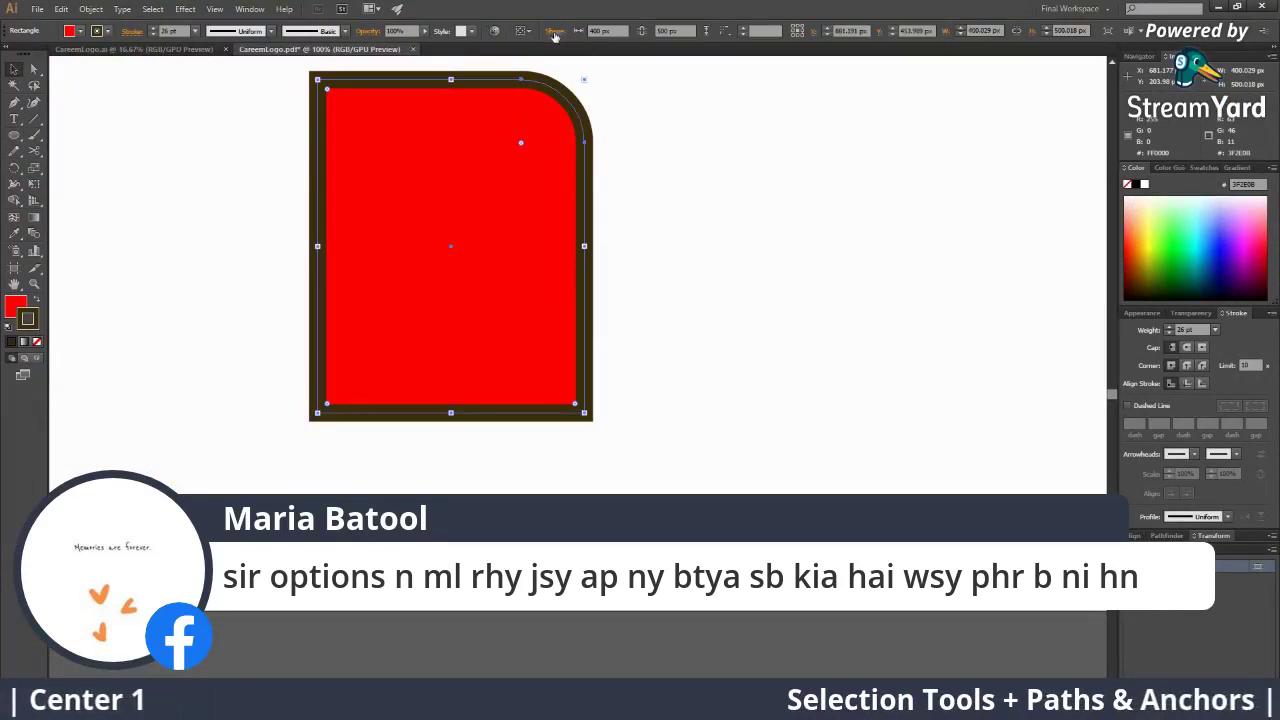
# Hide the featured viewer comment in StreamYard and return to the Illustrator artboard
pyautogui.click(15, 136)
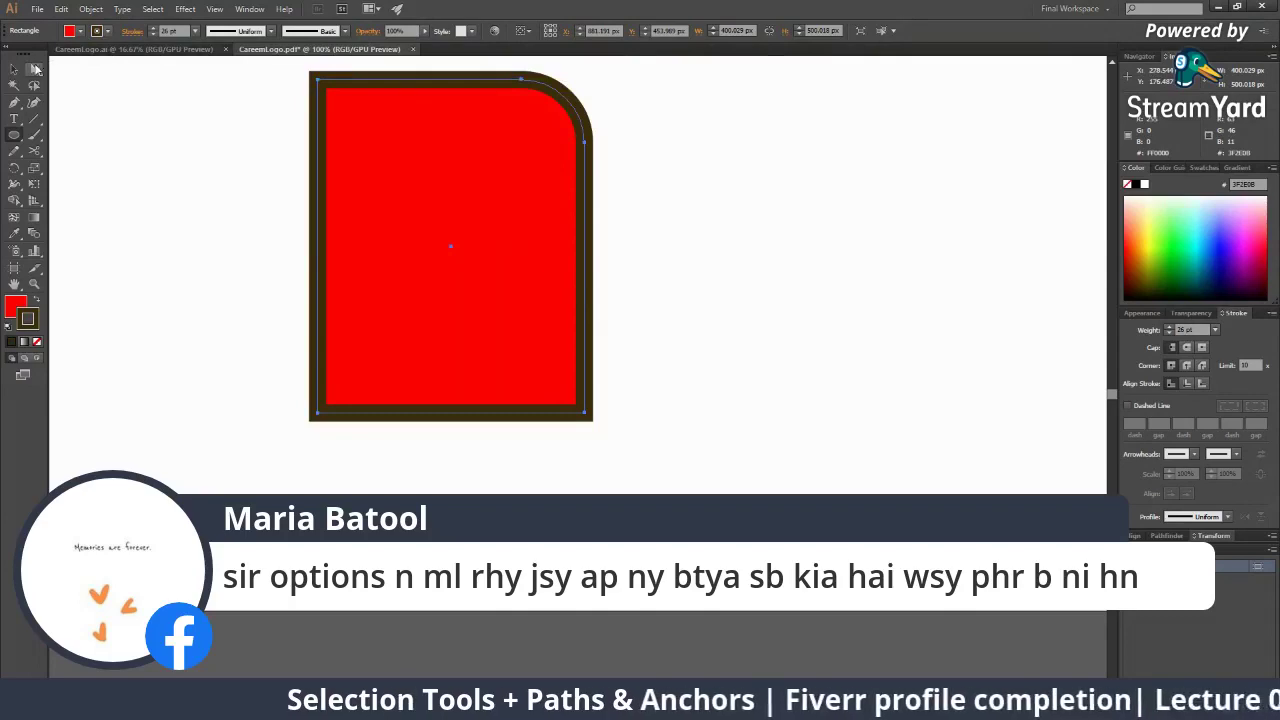
pyautogui.click(14, 69)
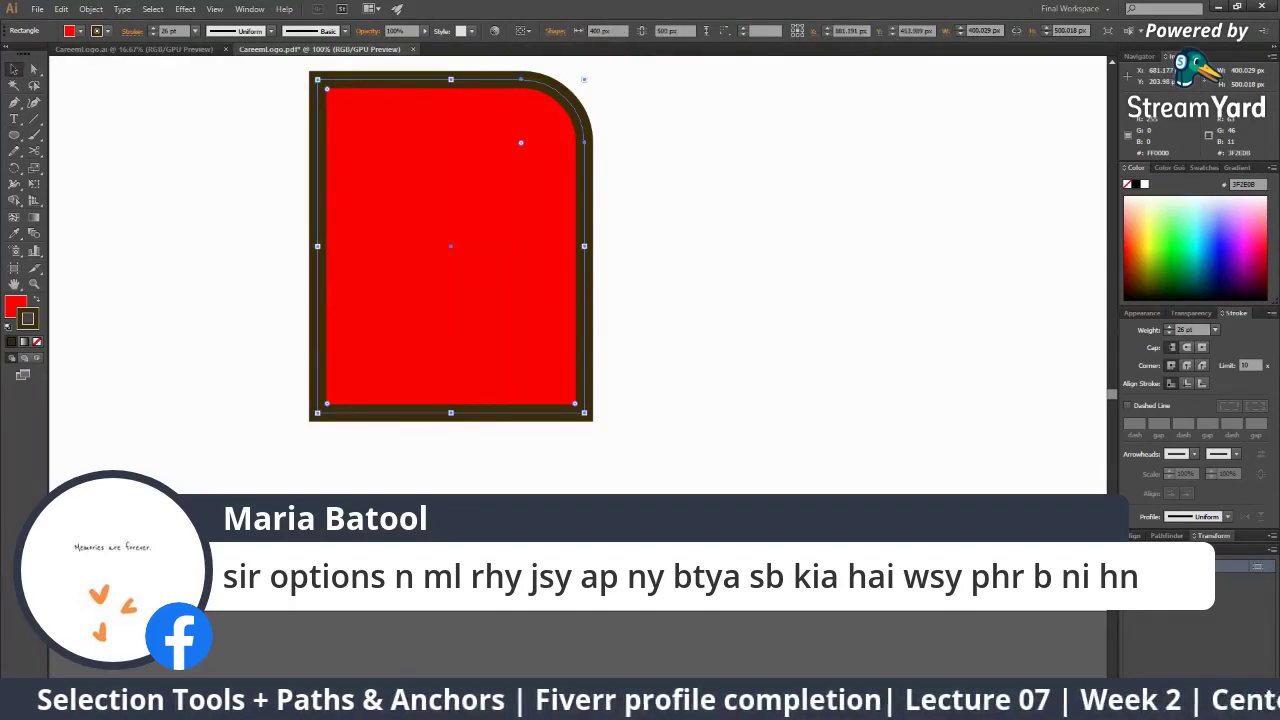
pyautogui.hotkey('alt', 'Tab')
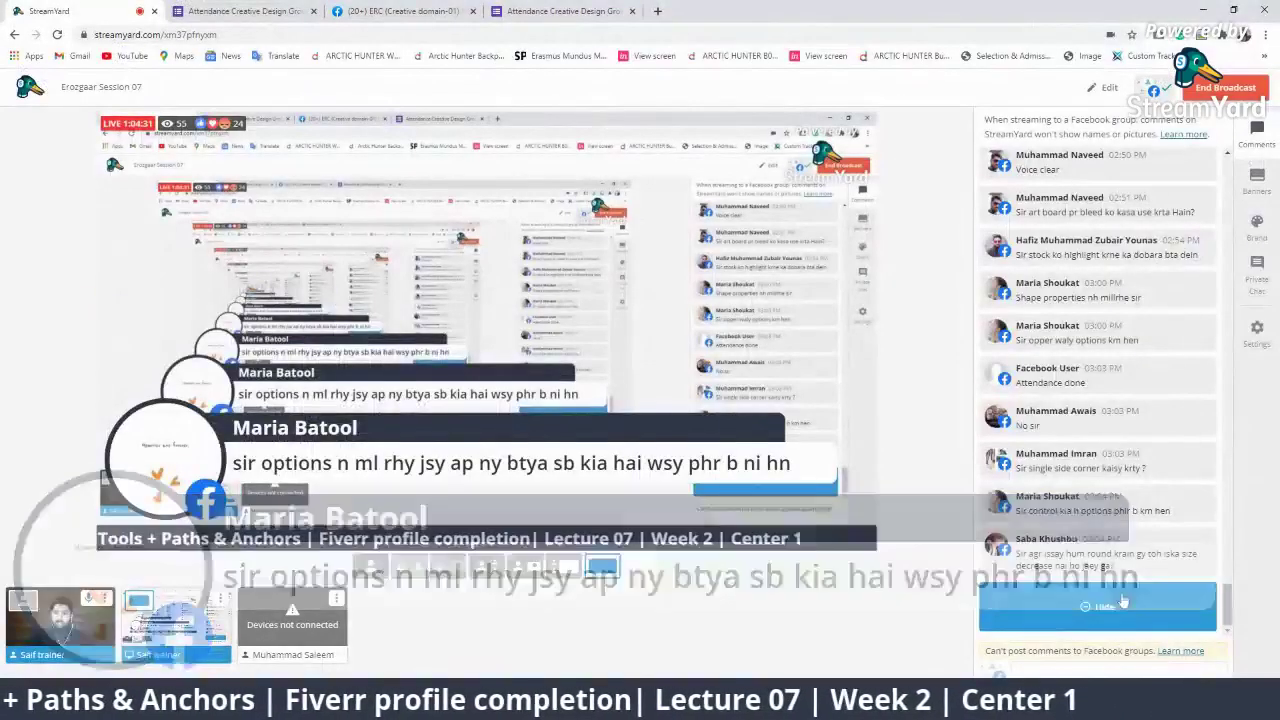
pyautogui.click(1098, 606)
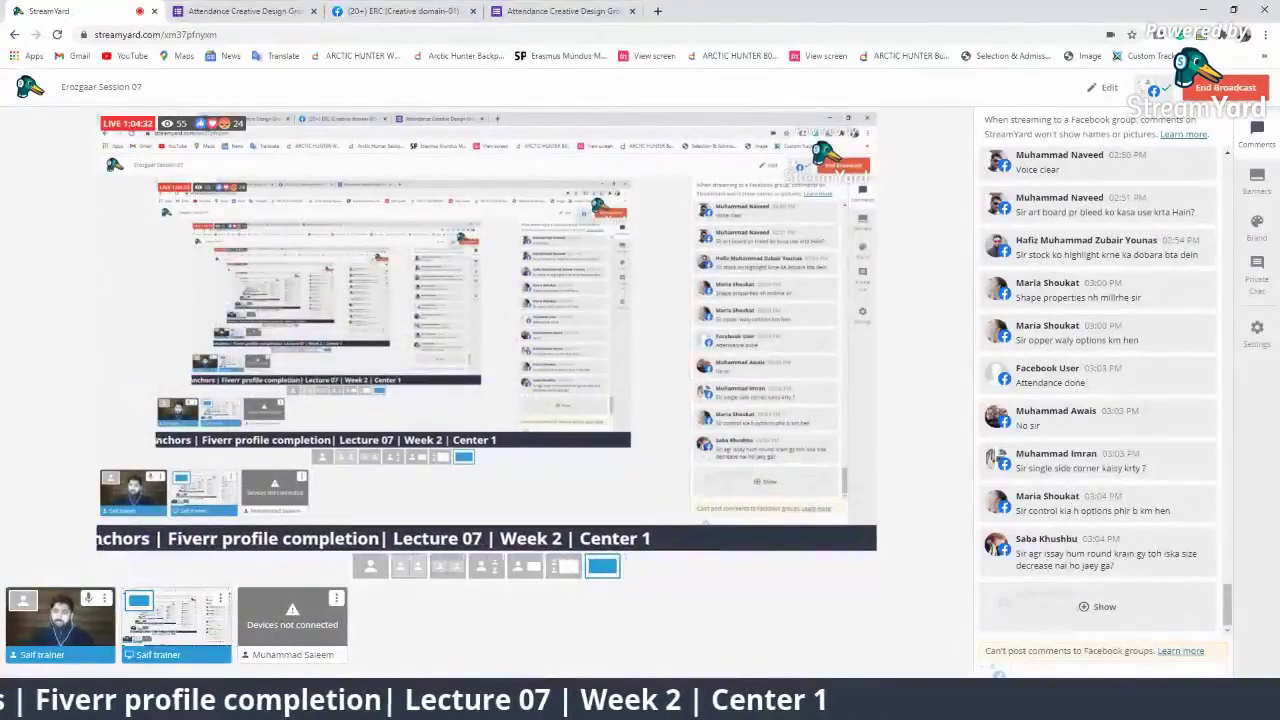
pyautogui.hotkey('alt', 'Tab')
# Reset the artboard view to 100% and deselect the red rectangle
pyautogui.press('z')
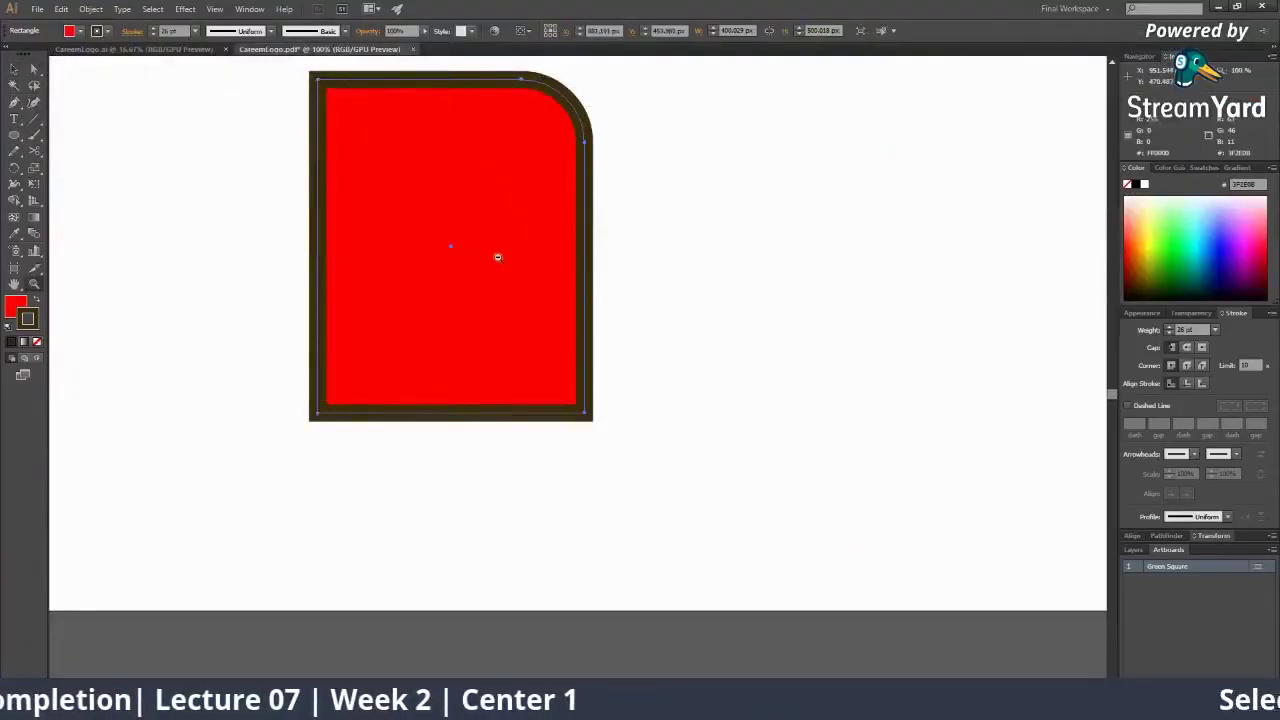
pyautogui.keyDown('alt'); pyautogui.click(498, 257); pyautogui.keyUp('alt')
pyautogui.keyDown('alt'); pyautogui.click(498, 257); pyautogui.keyUp('alt')
pyautogui.moveTo(517, 428); pyautogui.dragTo(384, 378)
pyautogui.click(584, 395)
pyautogui.click(584, 395)
pyautogui.press('v')
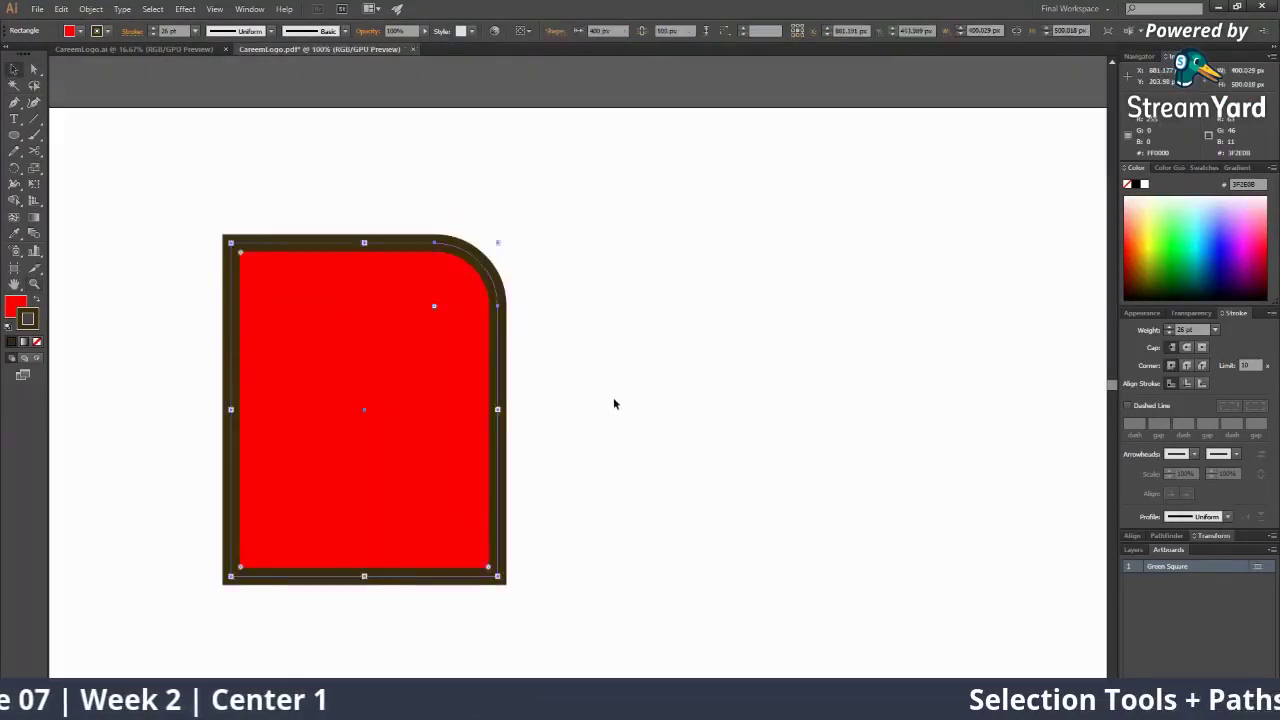
pyautogui.click(613, 398)
pyautogui.moveTo(34, 69); pyautogui.dragTo(70, 70)
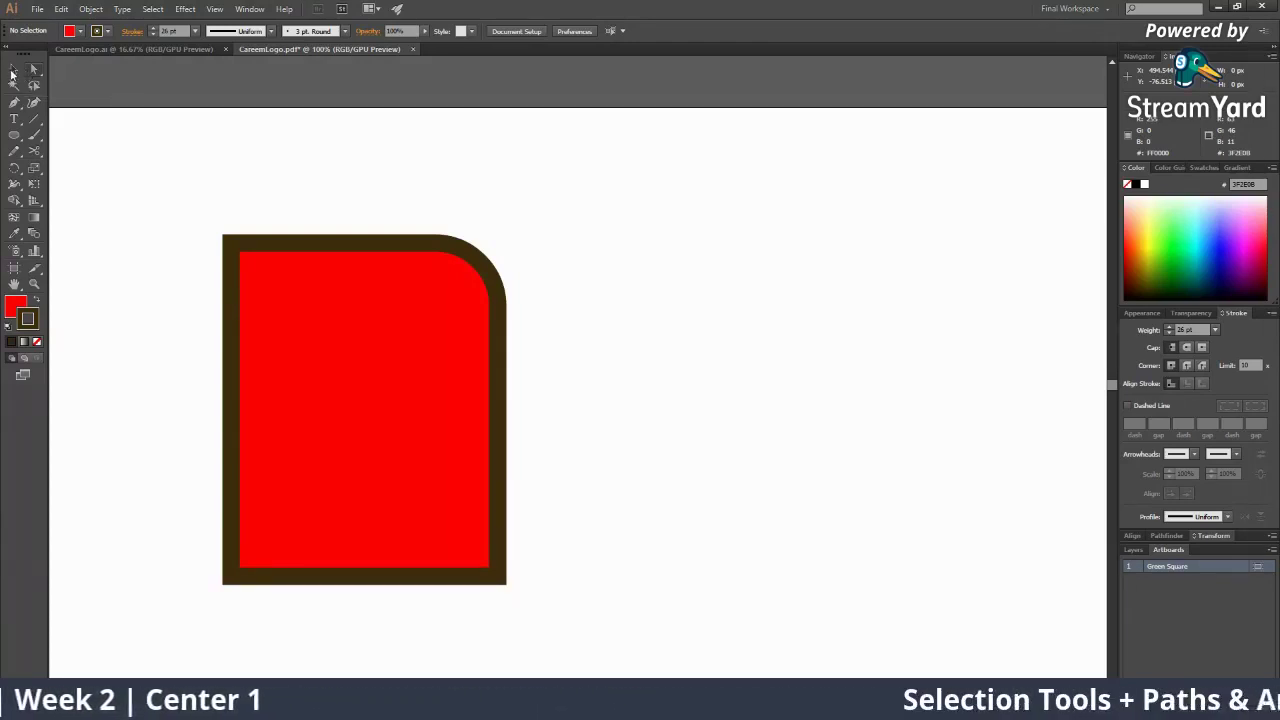
pyautogui.click(12, 72)
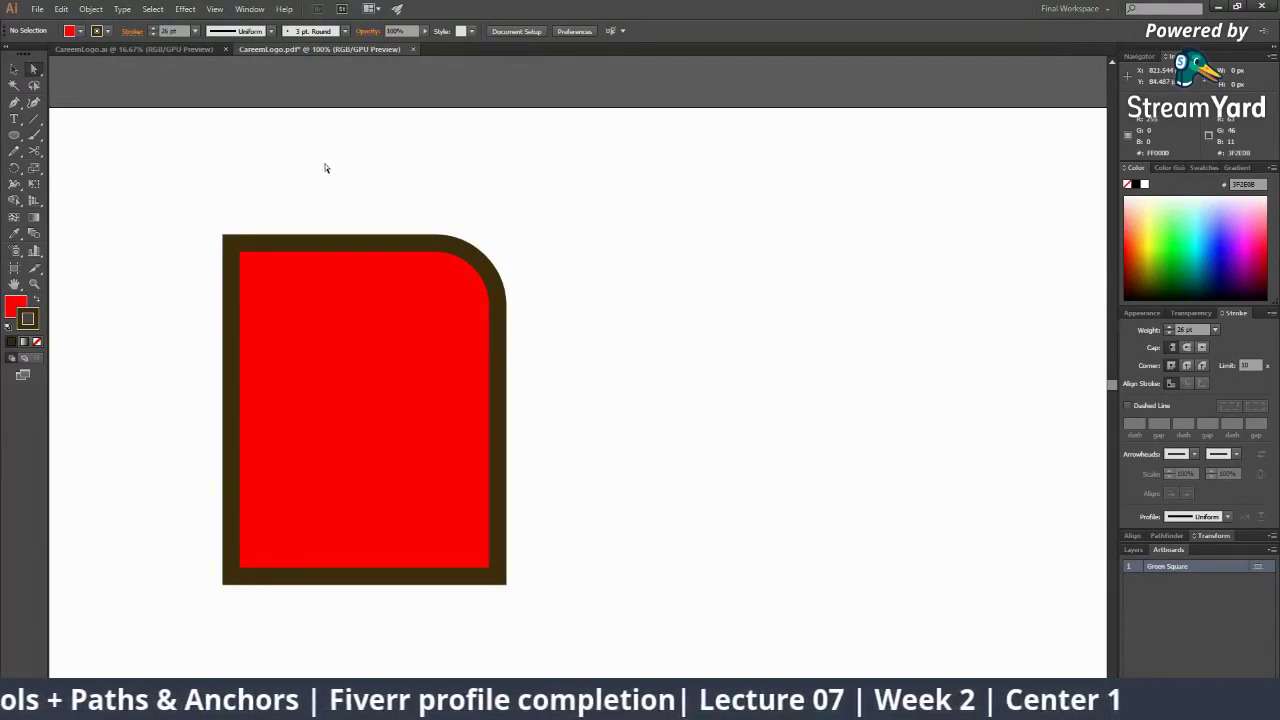
pyautogui.click(14, 70)
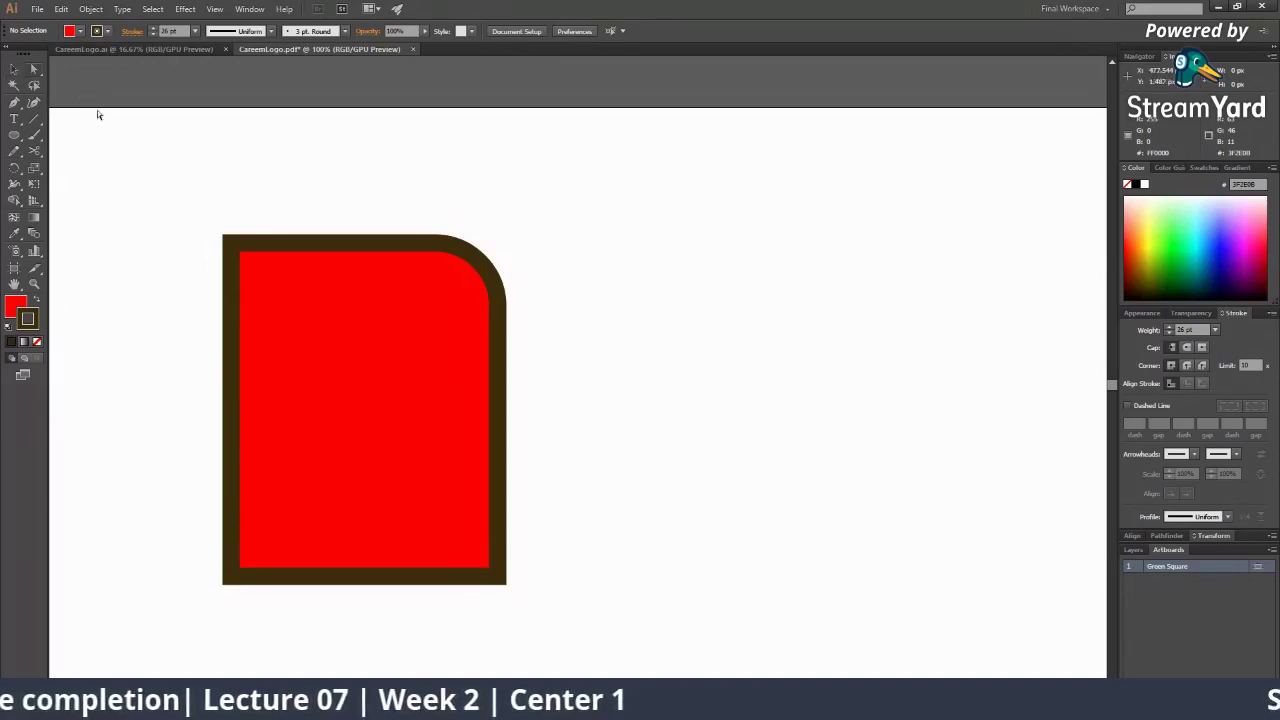
# With Direct Selection, drag the top-right live-corner widget outward so the corner is sharp again
pyautogui.moveTo(36, 72); pyautogui.dragTo(60, 72)
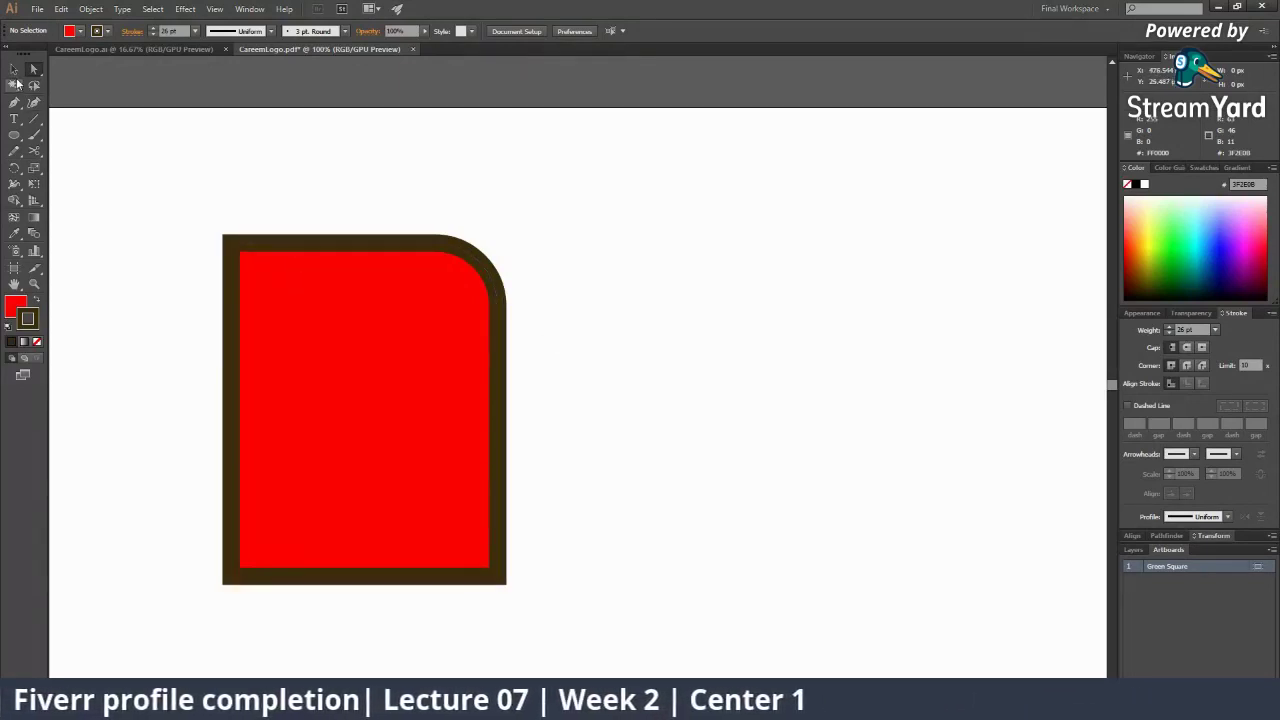
pyautogui.click(14, 68)
pyautogui.click(314, 277)
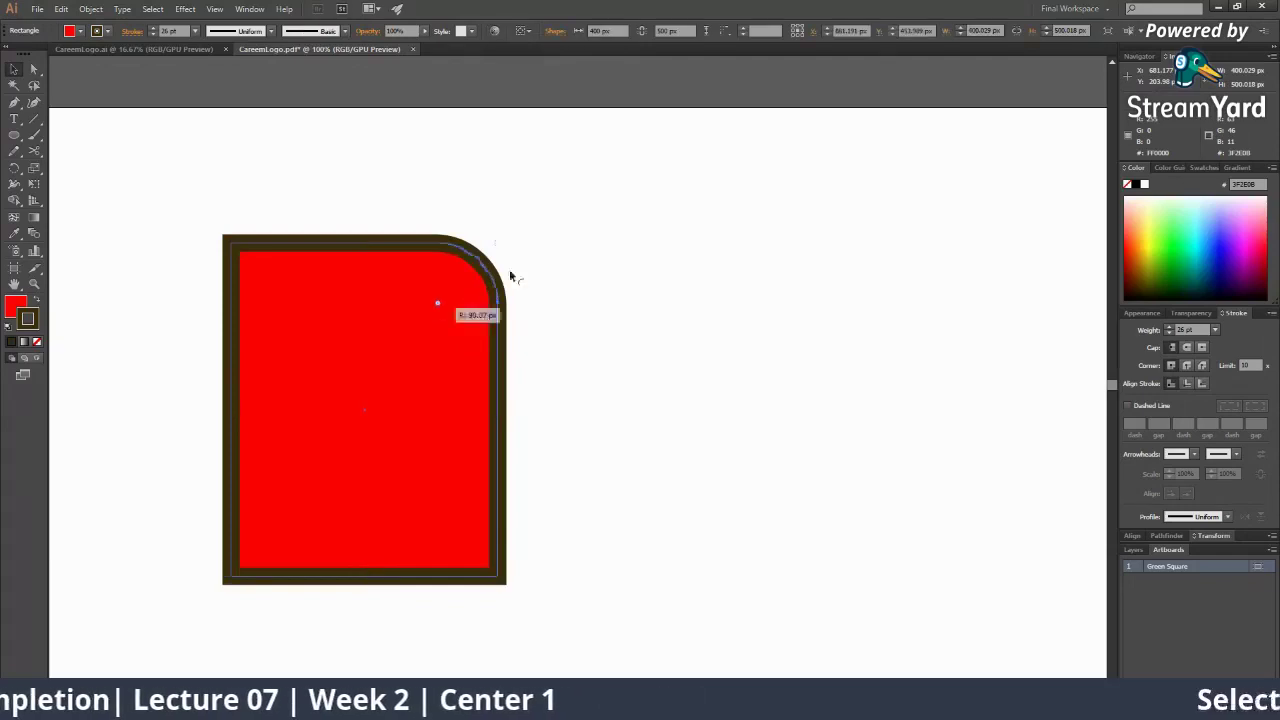
pyautogui.moveTo(510, 272); pyautogui.dragTo(615, 268)
pyautogui.click(621, 313)
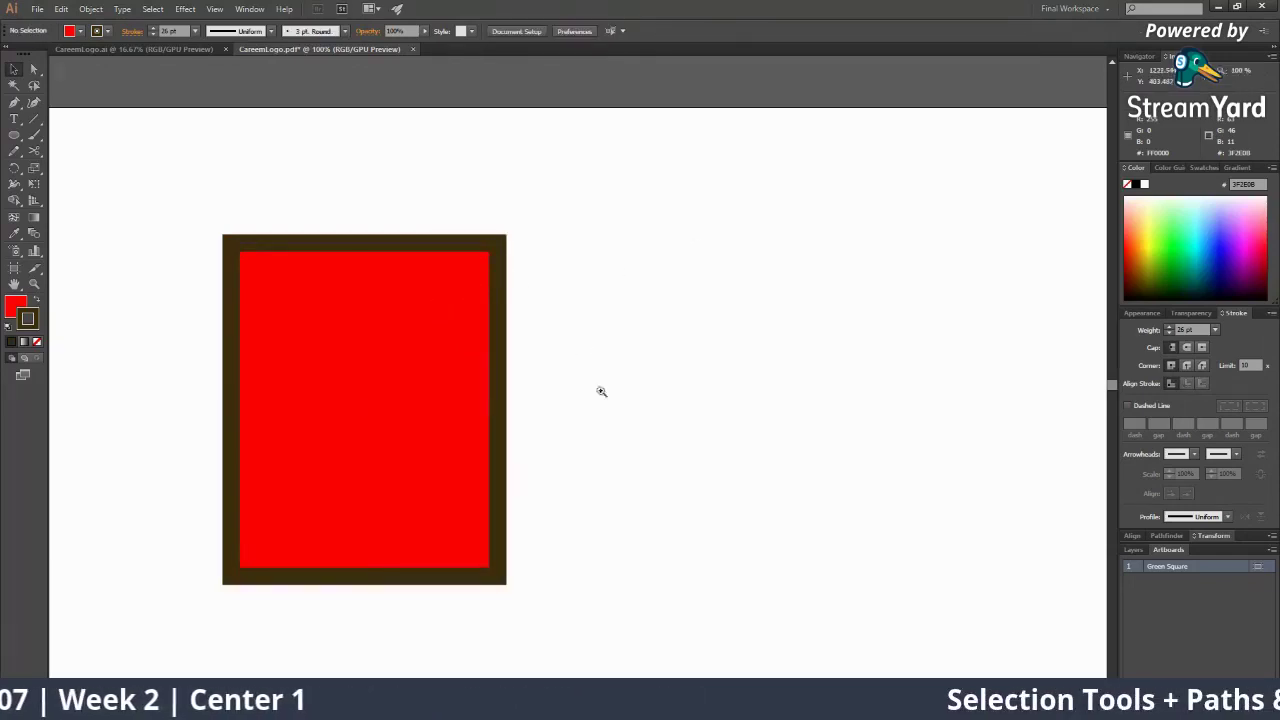
# Duplicate the red rectangle to its right and fill the copy with lime green C7FF4D
pyautogui.keyDown('alt'); pyautogui.click(613, 404); pyautogui.keyUp('alt')
pyautogui.keyDown('alt'); pyautogui.click(614, 404); pyautogui.keyUp('alt')
pyautogui.keyDown('alt'); pyautogui.click(614, 404); pyautogui.keyUp('alt')
pyautogui.click(432, 383)
pyautogui.click(474, 358)
pyautogui.moveTo(983, 371); pyautogui.dragTo(614, 429)
pyautogui.moveTo(365, 374)
pyautogui.mouseDown()
pyautogui.moveTo(531, 400)
pyautogui.moveTo(350, 384)
pyautogui.mouseUp()
pyautogui.press('v')
pyautogui.moveTo(326, 387); pyautogui.dragTo(685, 403)
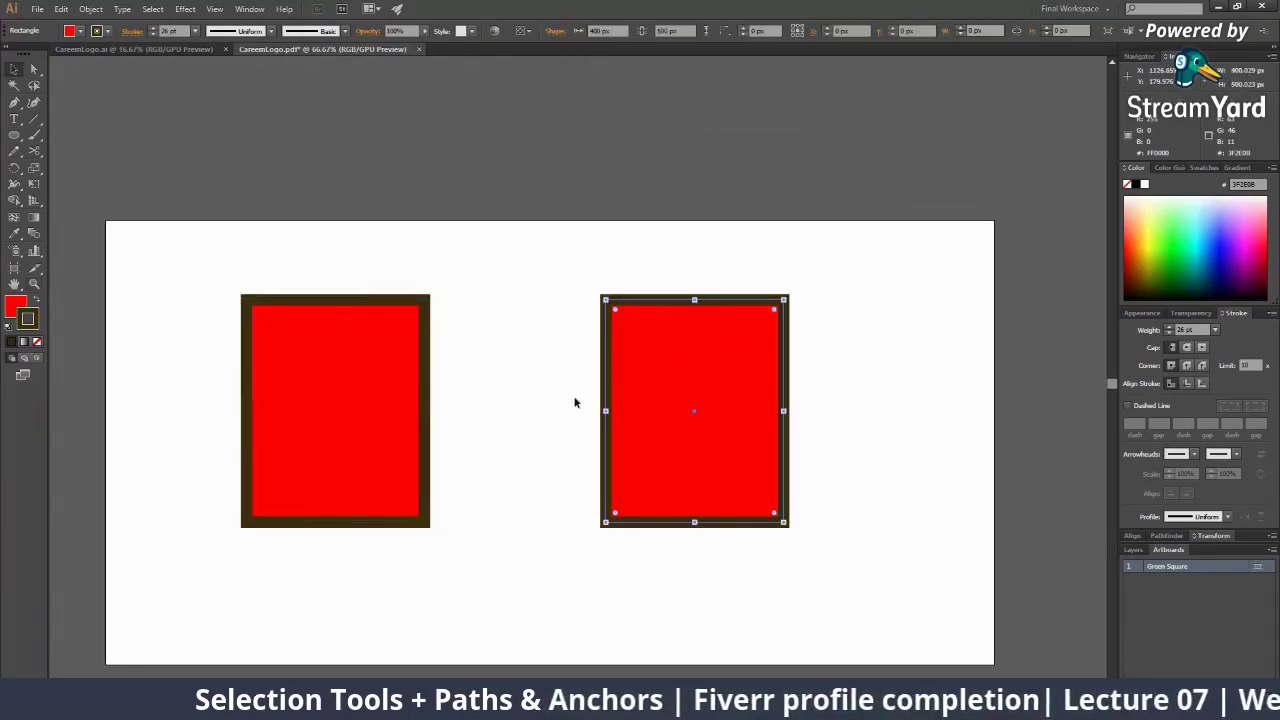
pyautogui.press('x')
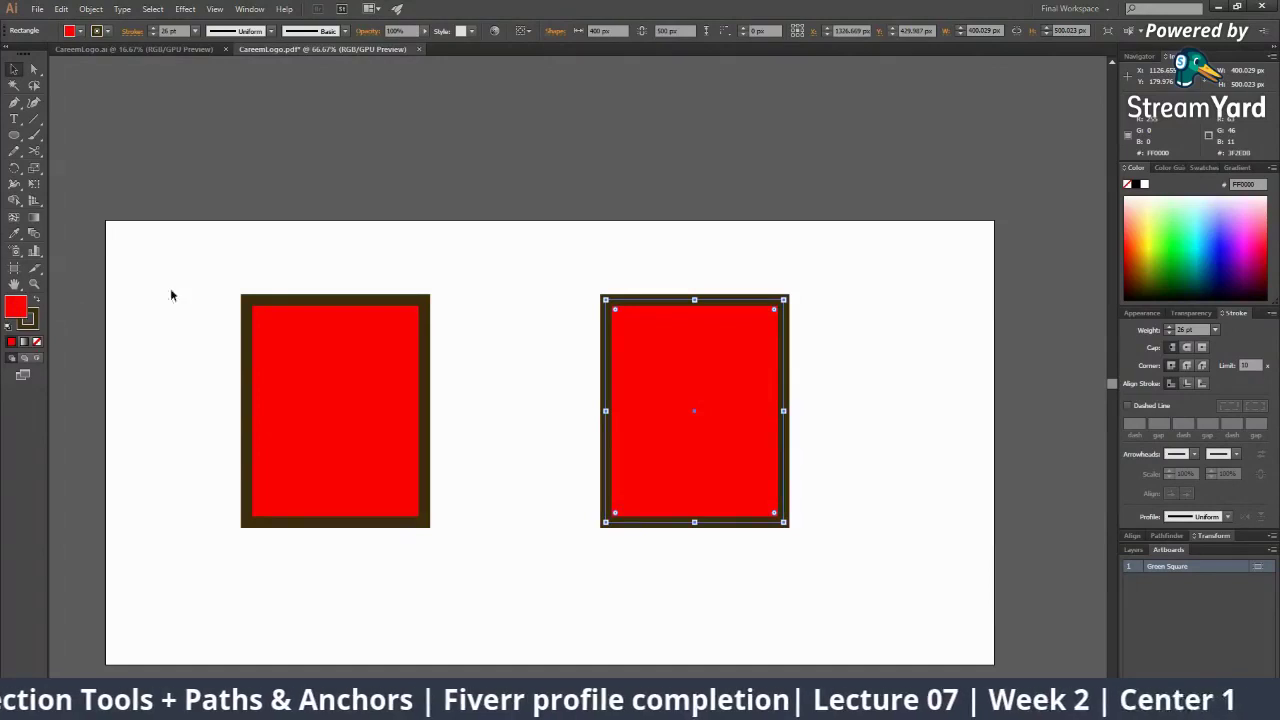
pyautogui.click(1157, 230)
pyautogui.click(843, 419)
# Move the red rectangle right and the green copy left to close the gap
pyautogui.press('z')
pyautogui.click(455, 356)
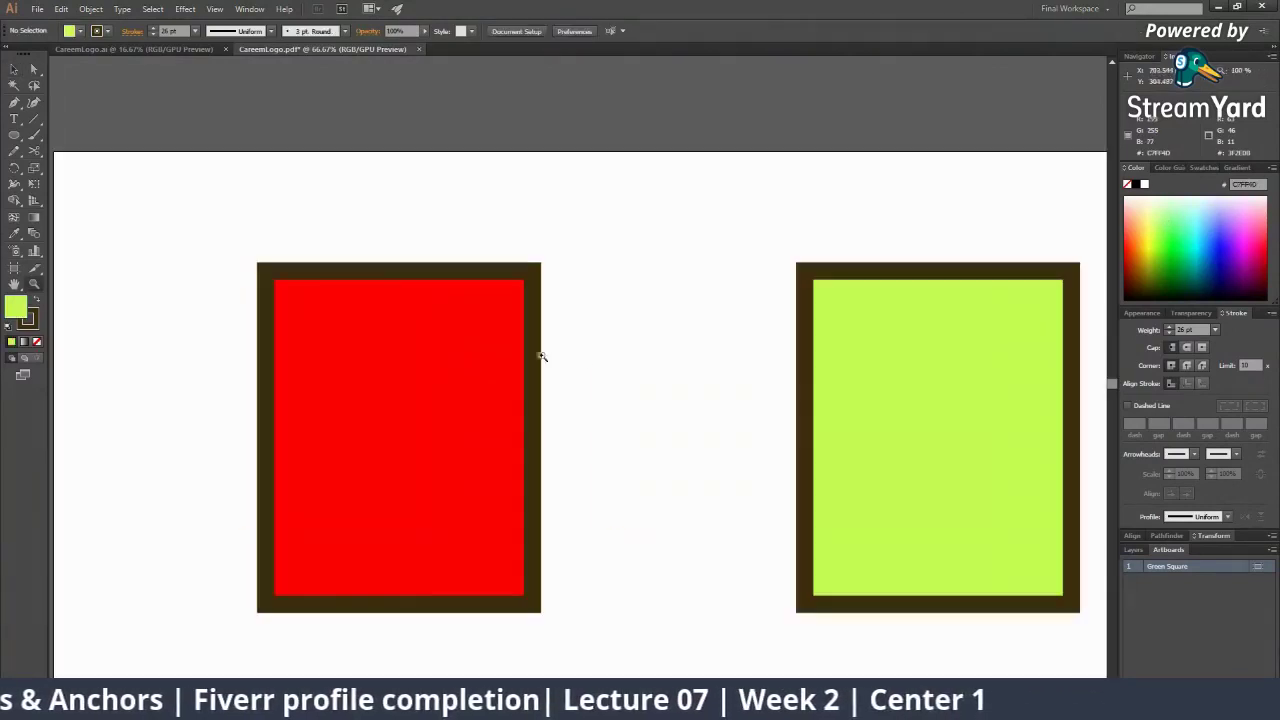
pyautogui.press('v')
pyautogui.moveTo(465, 366); pyautogui.dragTo(547, 366)
pyautogui.press('space')
pyautogui.moveTo(671, 364); pyautogui.dragTo(498, 369)
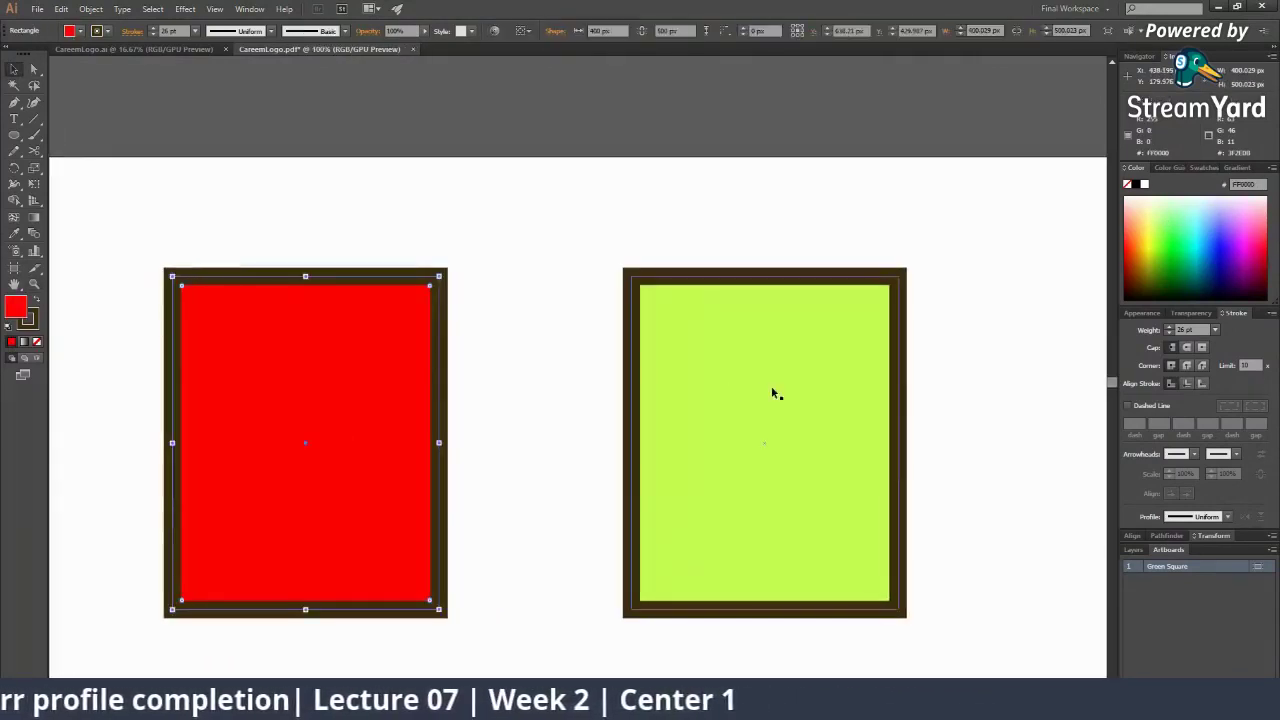
pyautogui.moveTo(765, 388); pyautogui.dragTo(716, 380)
pyautogui.hotkey('ctrl', 'shift', 'a')
pyautogui.press('a')
pyautogui.press('space')
pyautogui.moveTo(540, 335); pyautogui.dragTo(472, 262)
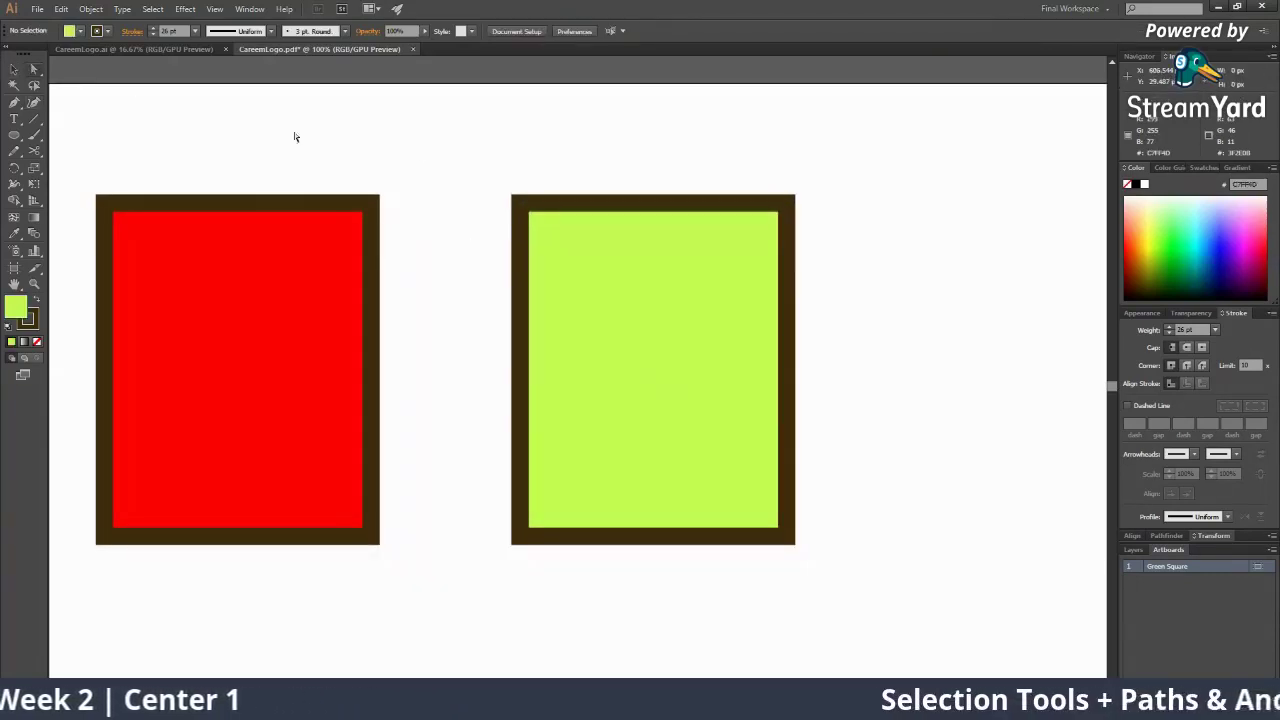
# Position the green rectangle directly beside the red one
pyautogui.click(660, 299)
pyautogui.scroll(-7, 802, 342)
pyautogui.scroll(4, 777, 357)
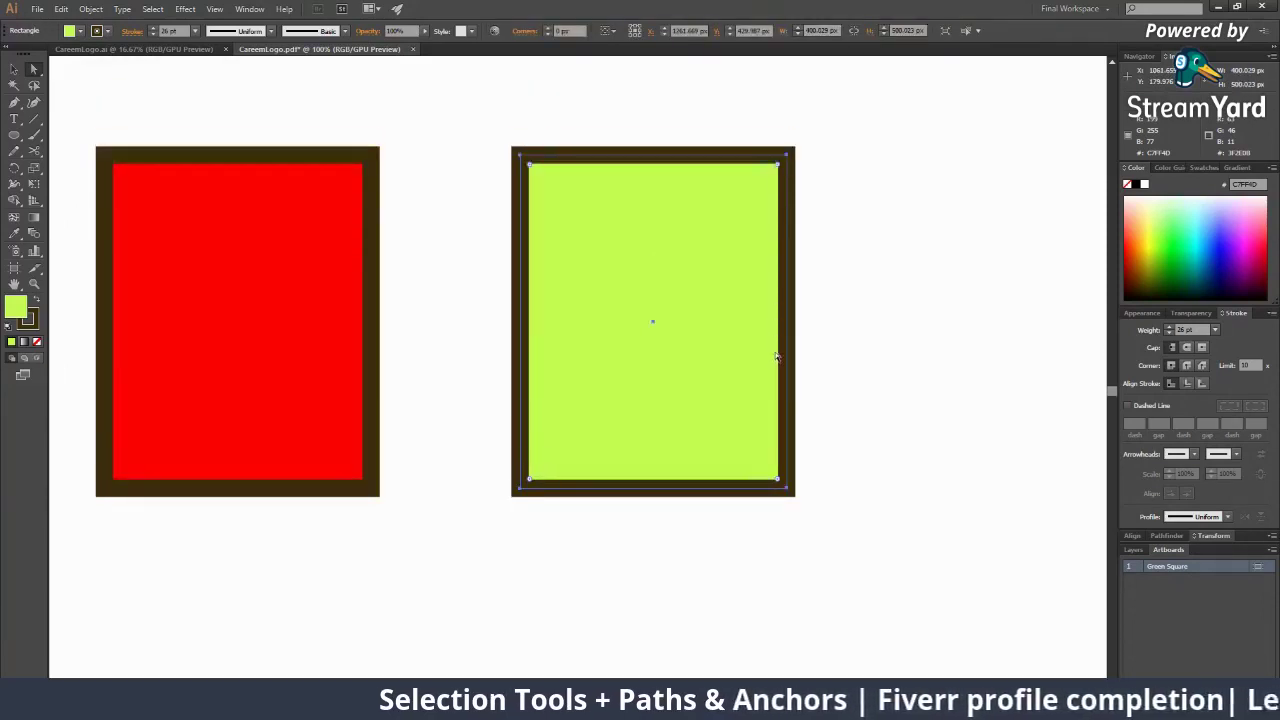
pyautogui.scroll(2, 777, 357)
pyautogui.moveTo(680, 339); pyautogui.dragTo(788, 288)
pyautogui.moveTo(805, 335); pyautogui.dragTo(845, 366)
pyautogui.moveTo(843, 350); pyautogui.dragTo(638, 352)
pyautogui.moveTo(528, 219)
pyautogui.mouseDown()
pyautogui.moveTo(731, 393)
pyautogui.moveTo(532, 241)
pyautogui.moveTo(516, 209)
pyautogui.mouseUp()
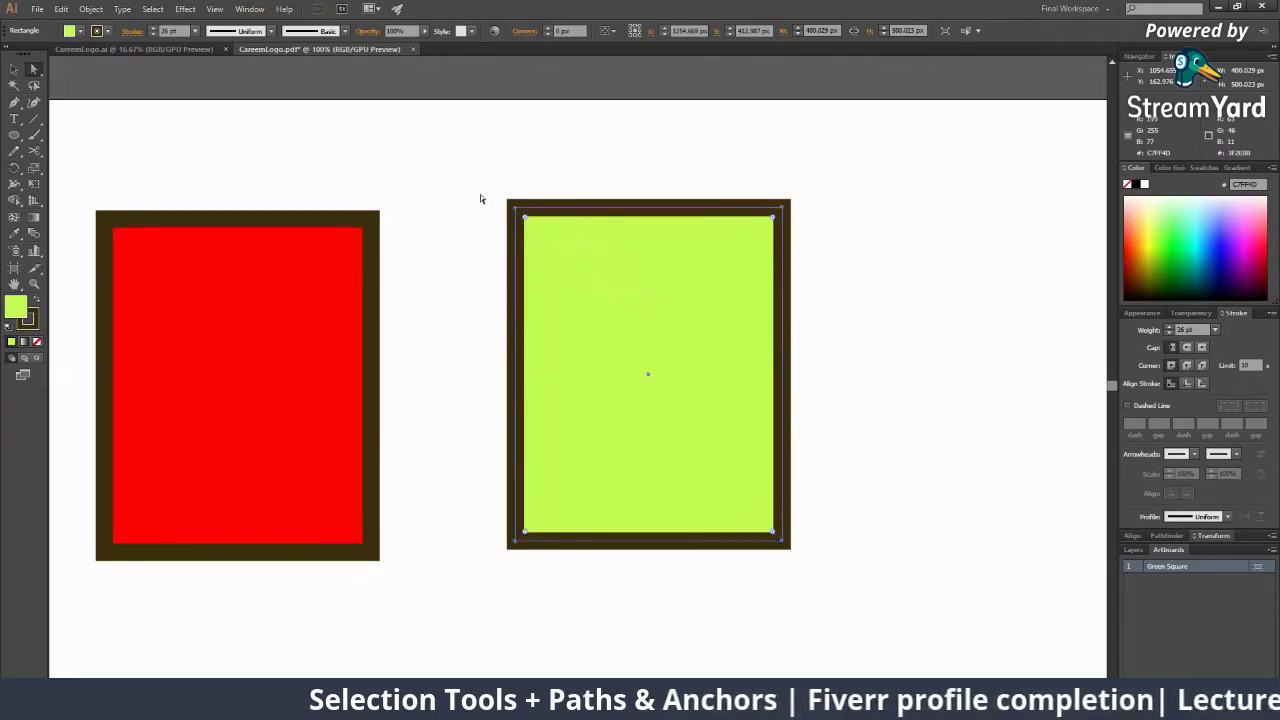
pyautogui.moveTo(649, 322)
pyautogui.mouseDown()
pyautogui.moveTo(637, 352)
pyautogui.moveTo(655, 327)
pyautogui.mouseUp()
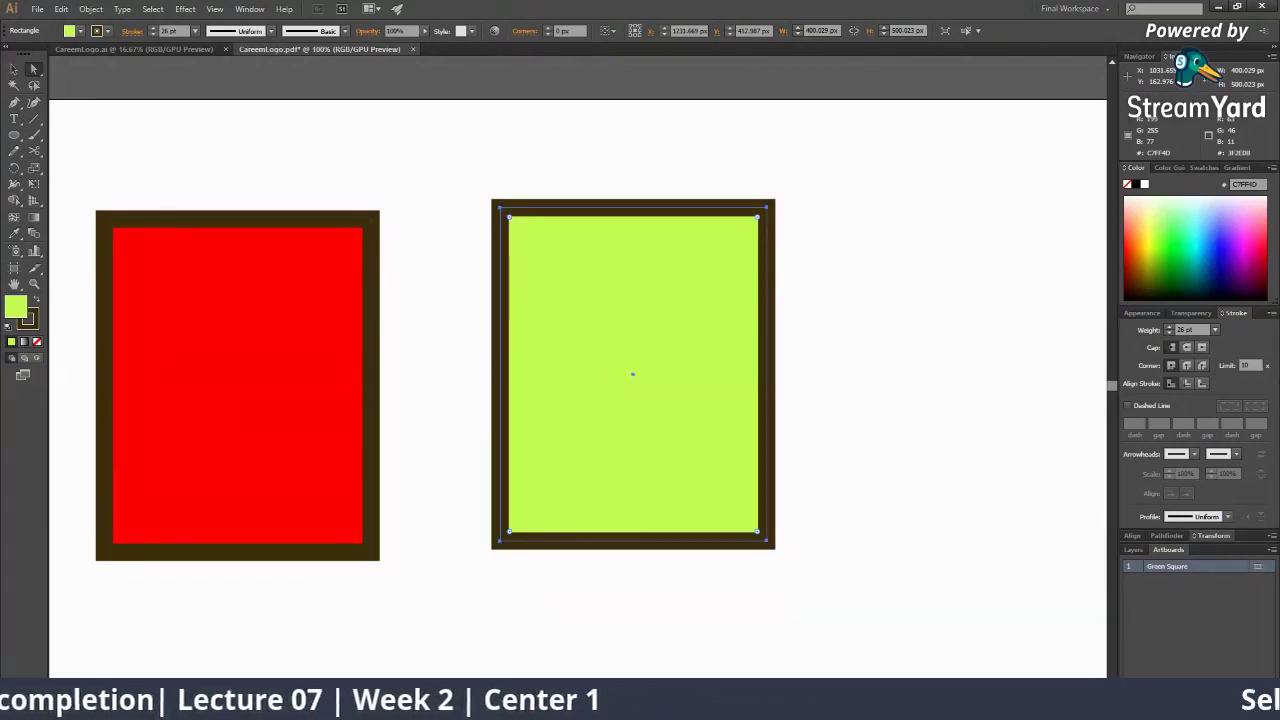
# Try a blue fill on the copy, then set it to magenta in the Color Picker
pyautogui.click(1209, 243)
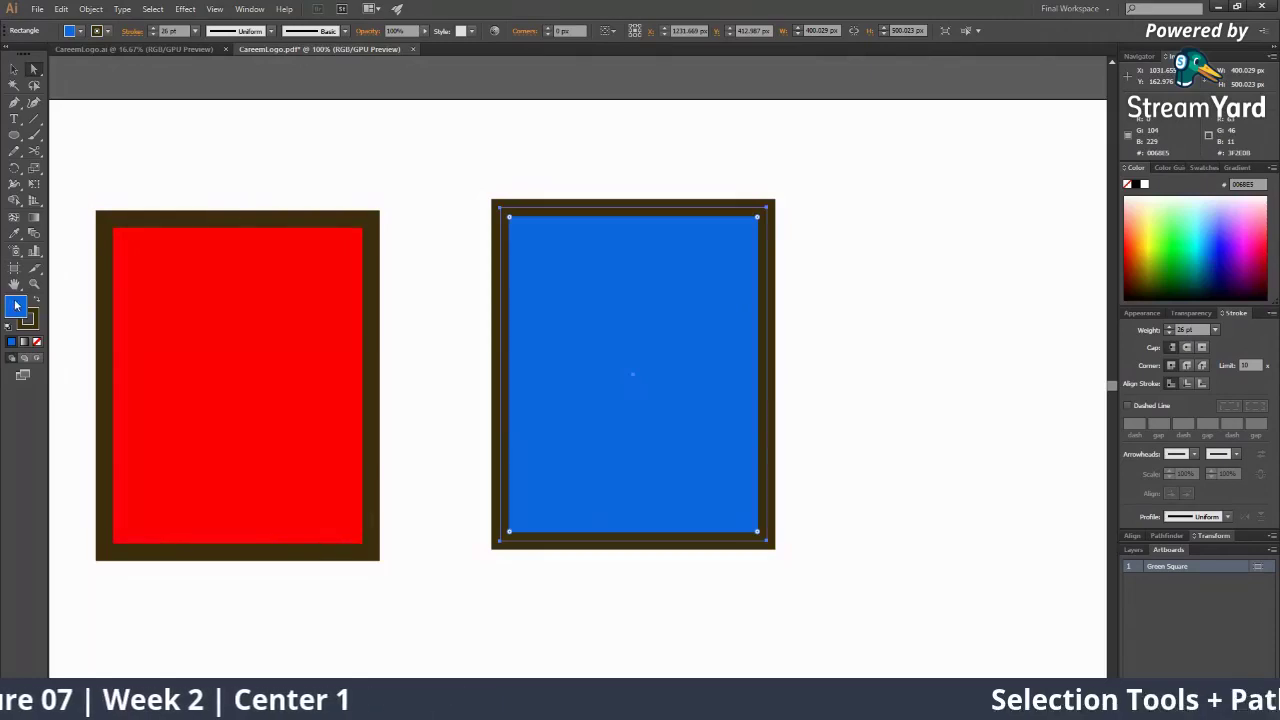
pyautogui.doubleClick(16, 305)
pyautogui.click(658, 301)
pyautogui.moveTo(627, 292); pyautogui.dragTo(641, 270)
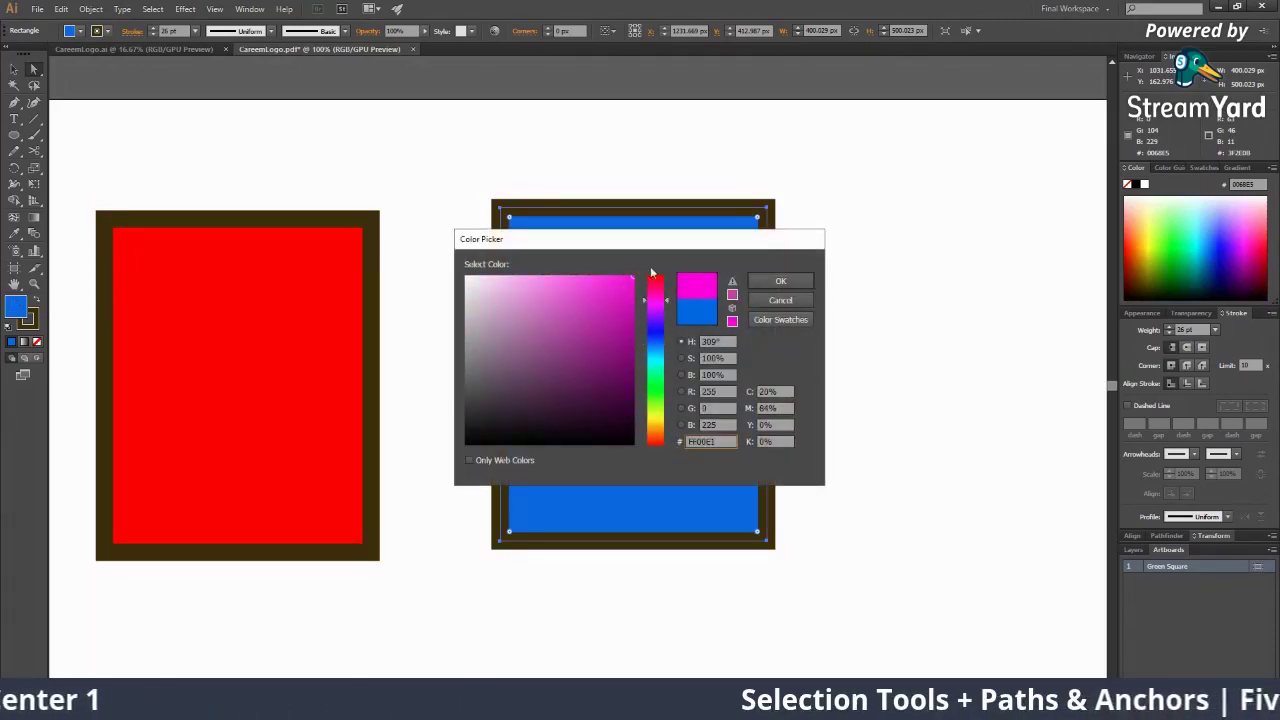
pyautogui.click(780, 281)
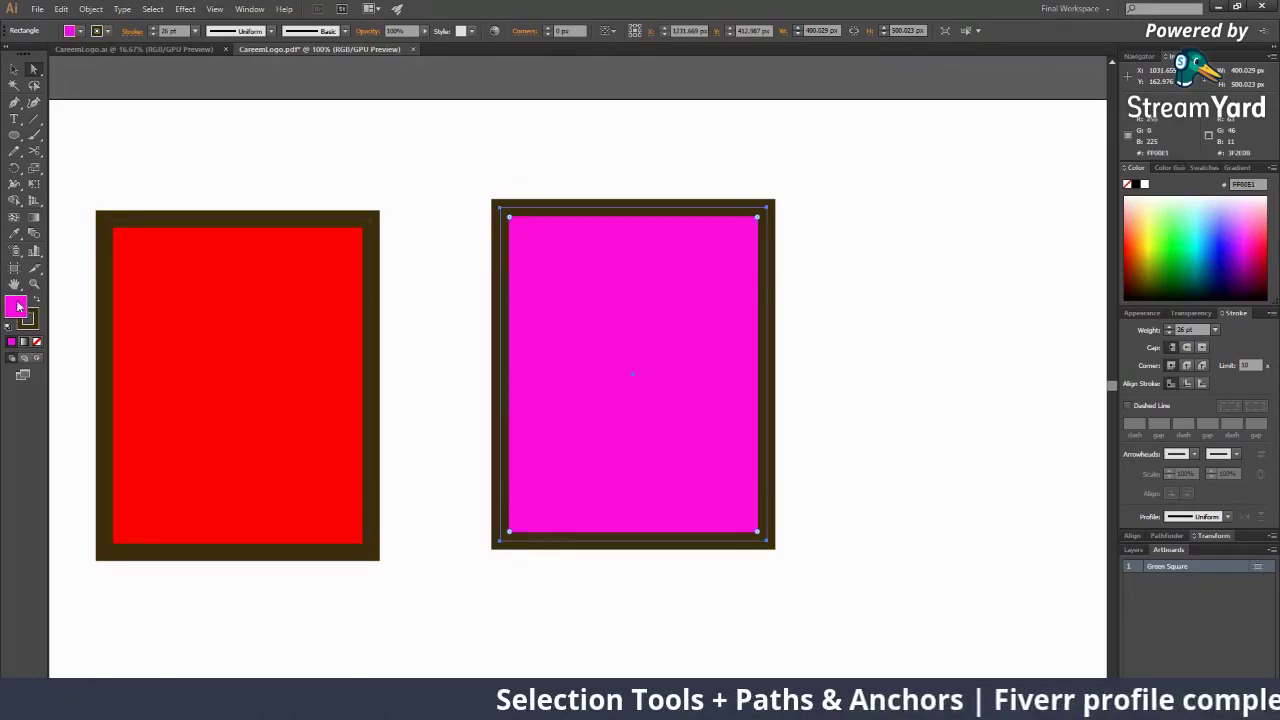
# Change the fill to yellow-green AFFF00 and leave the corners square
pyautogui.doubleClick(26, 307)
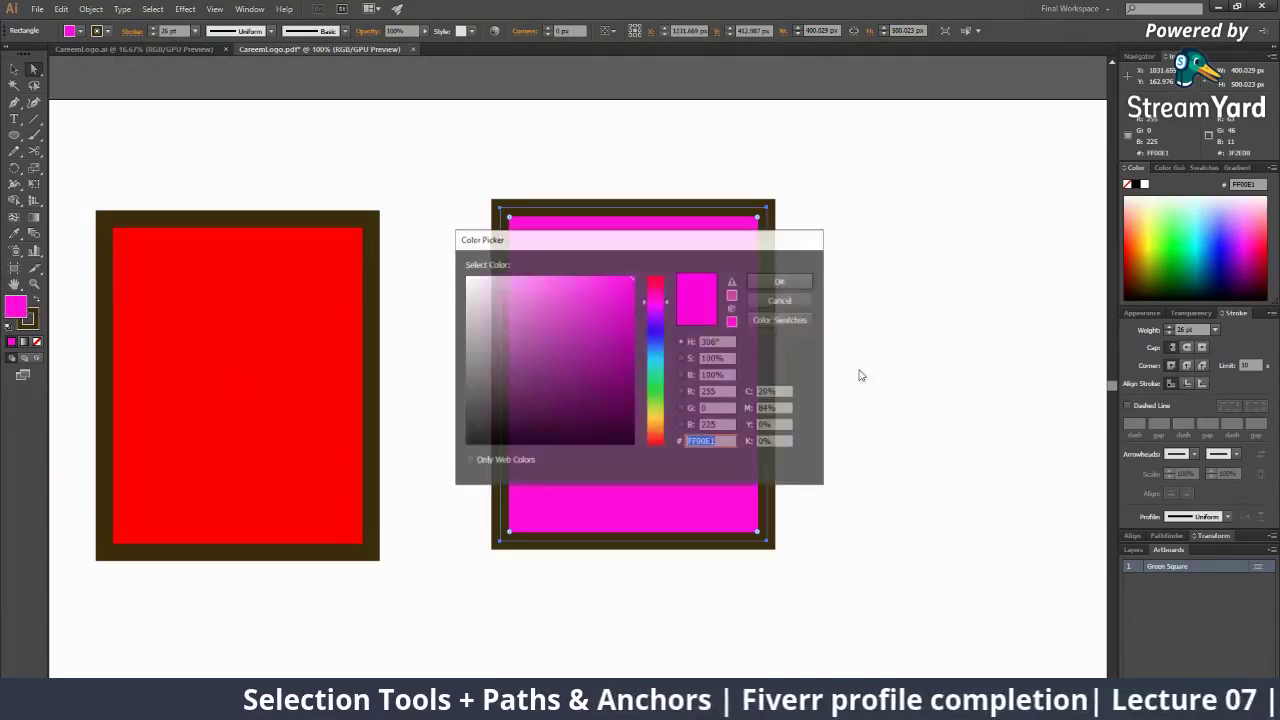
pyautogui.moveTo(668, 379); pyautogui.dragTo(670, 409)
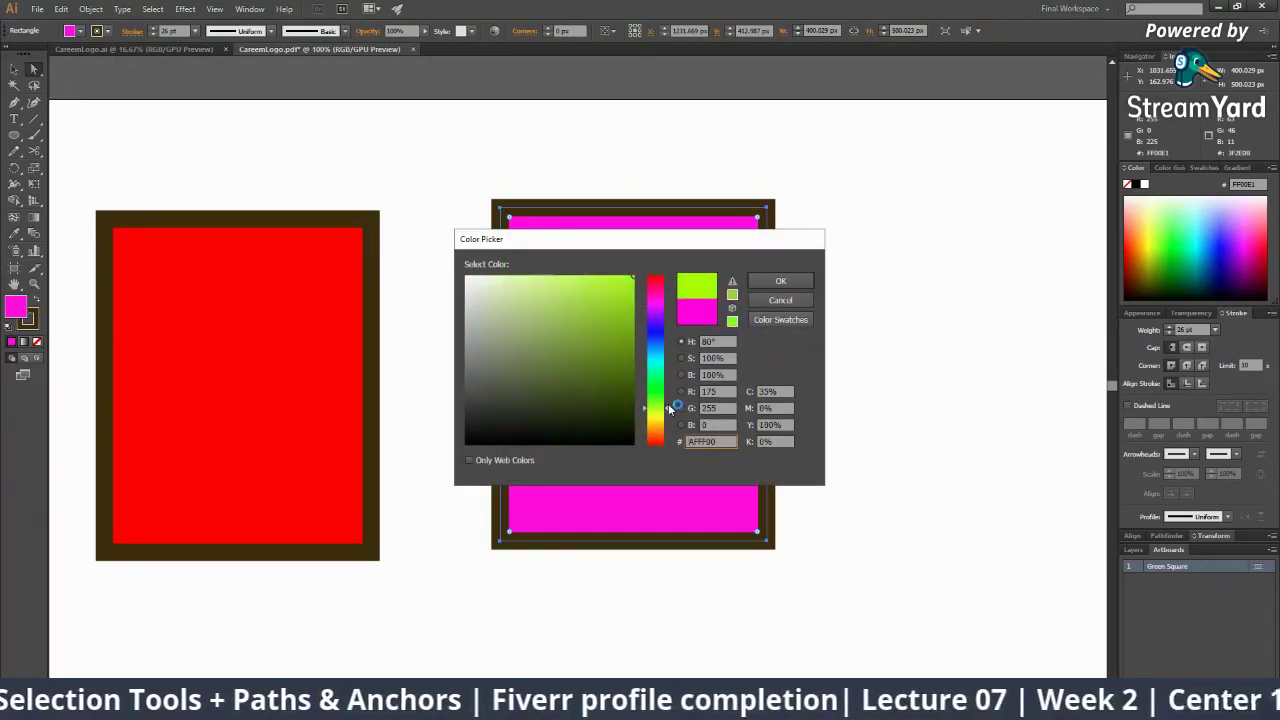
pyautogui.click(785, 281)
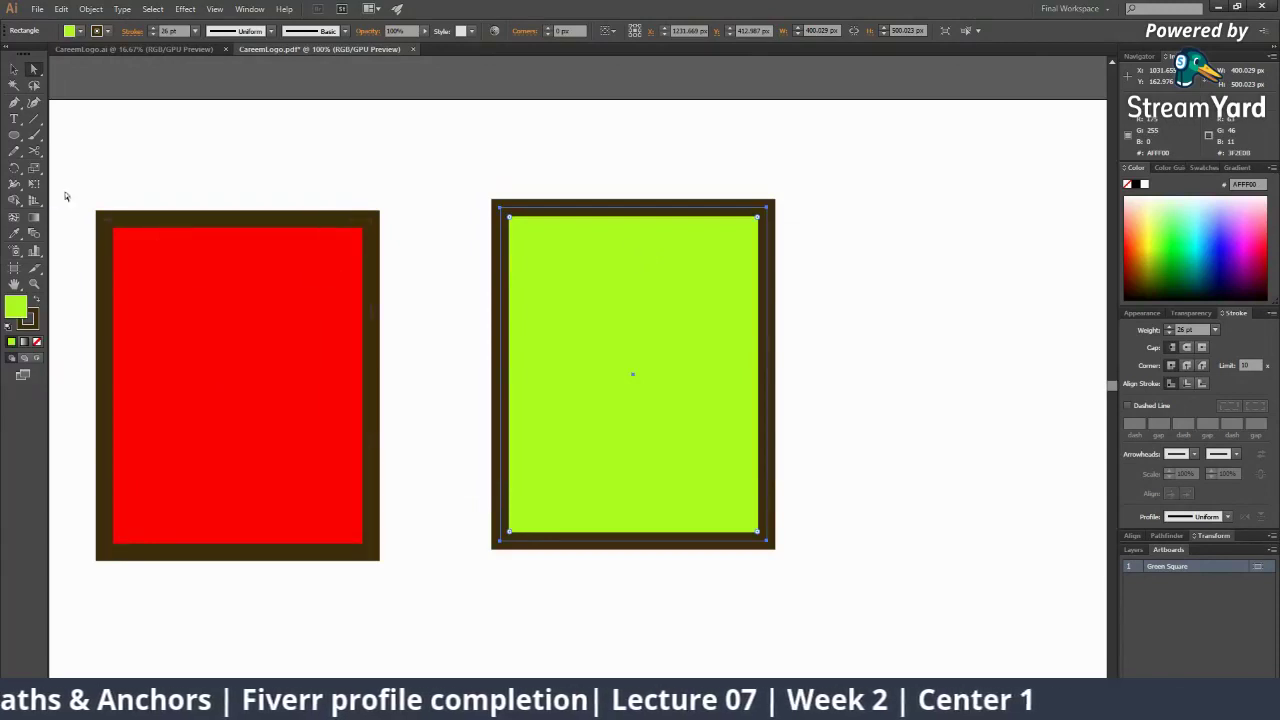
pyautogui.moveTo(510, 218); pyautogui.dragTo(464, 191)
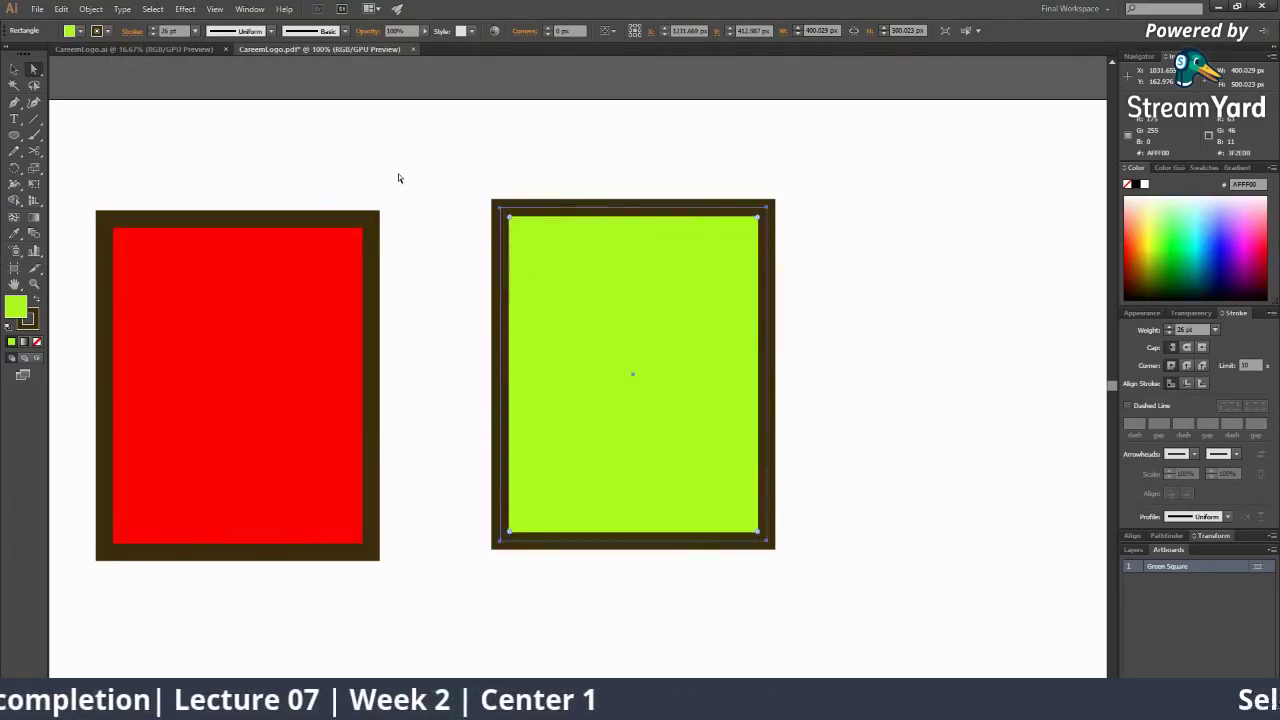
pyautogui.click(486, 194)
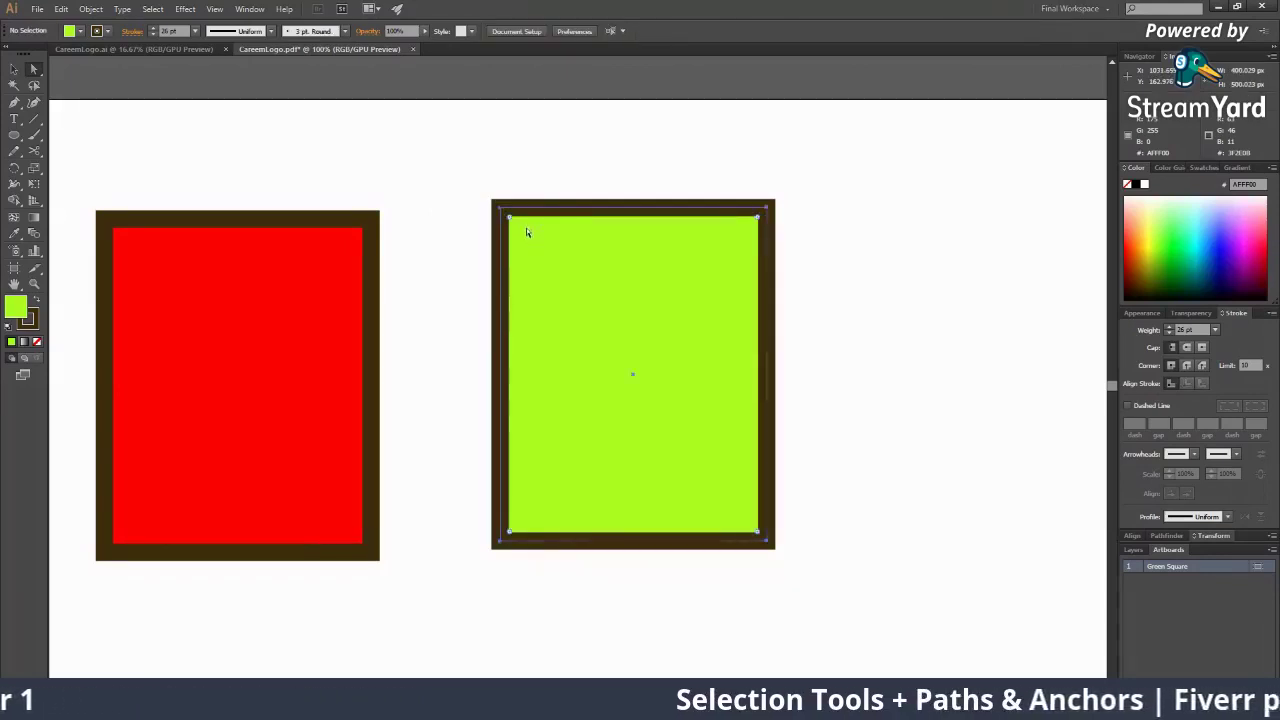
pyautogui.click(500, 206)
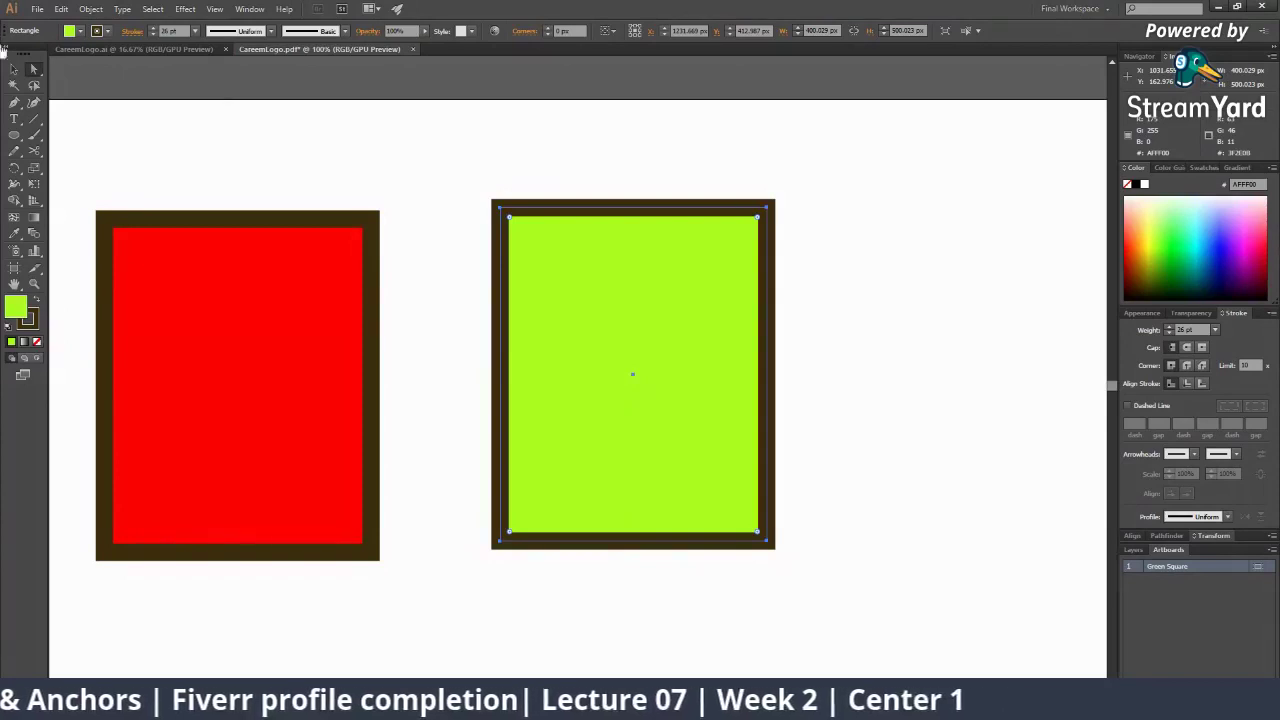
# Undo an accidental tilt of the red rectangle and nudge the green one down to level their edges
pyautogui.click(14, 68)
pyautogui.click(292, 380)
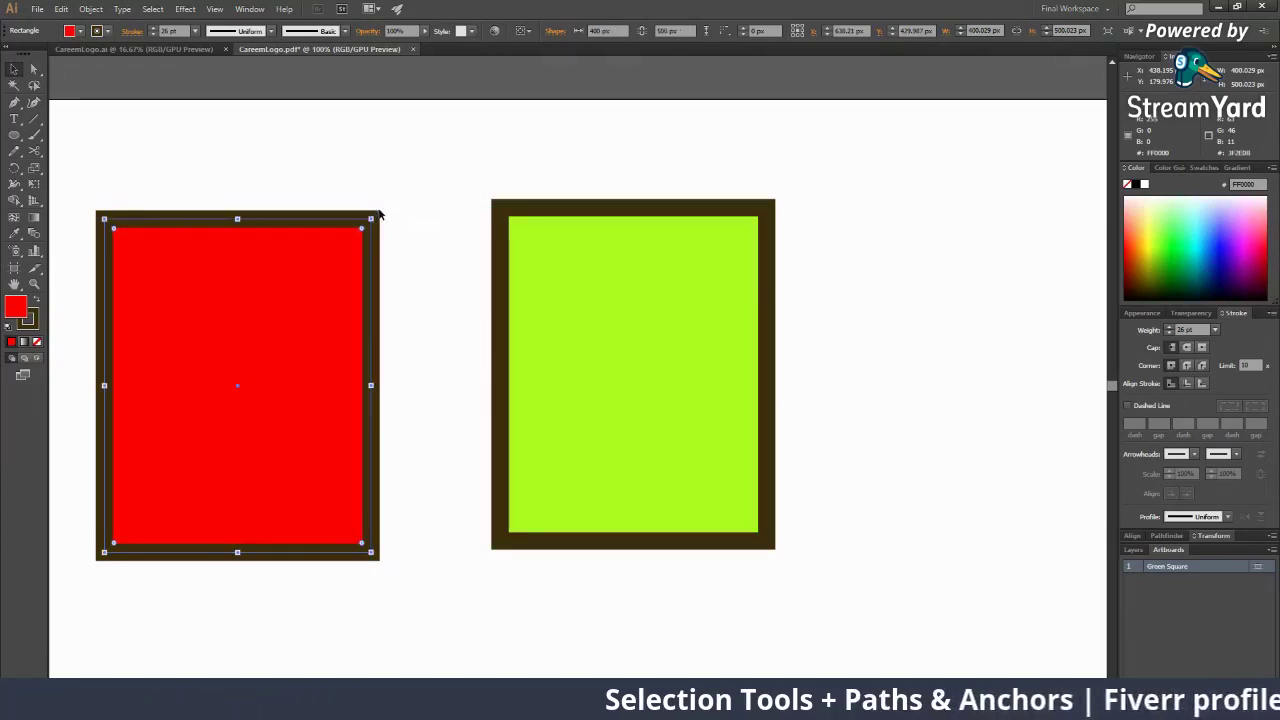
pyautogui.moveTo(380, 218); pyautogui.dragTo(403, 234)
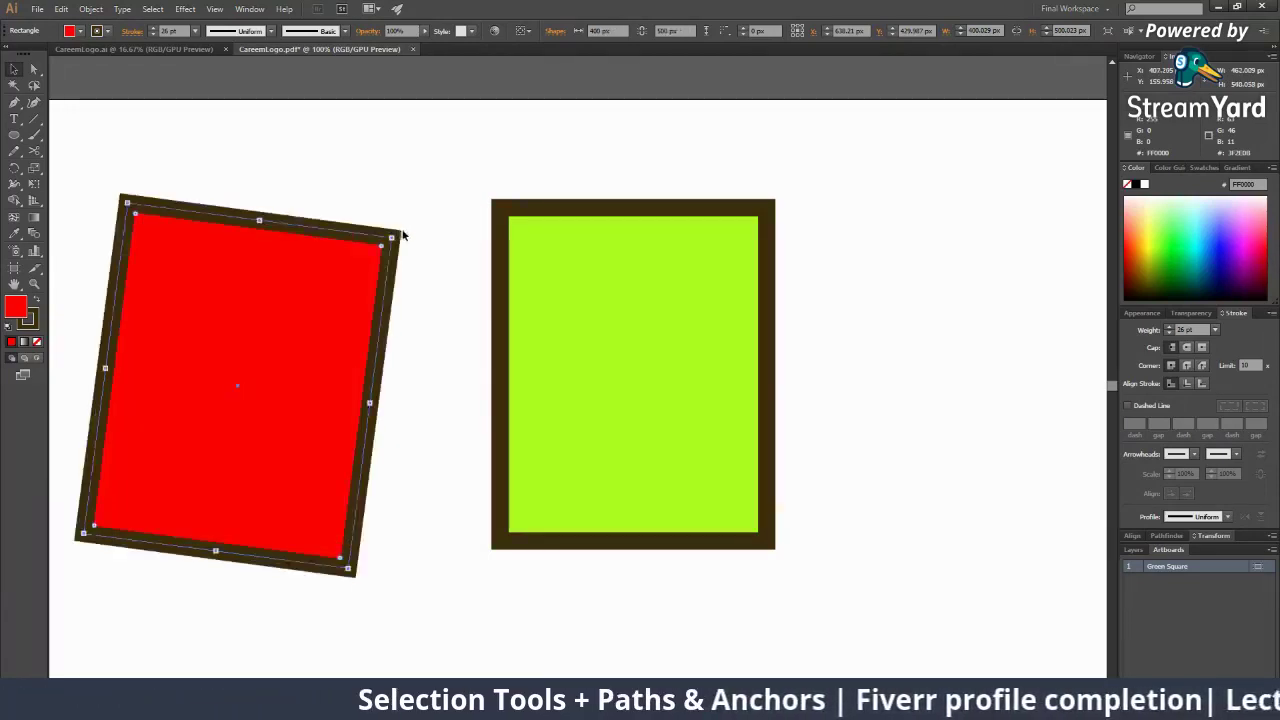
pyautogui.hotkey('ctrl', 'z')
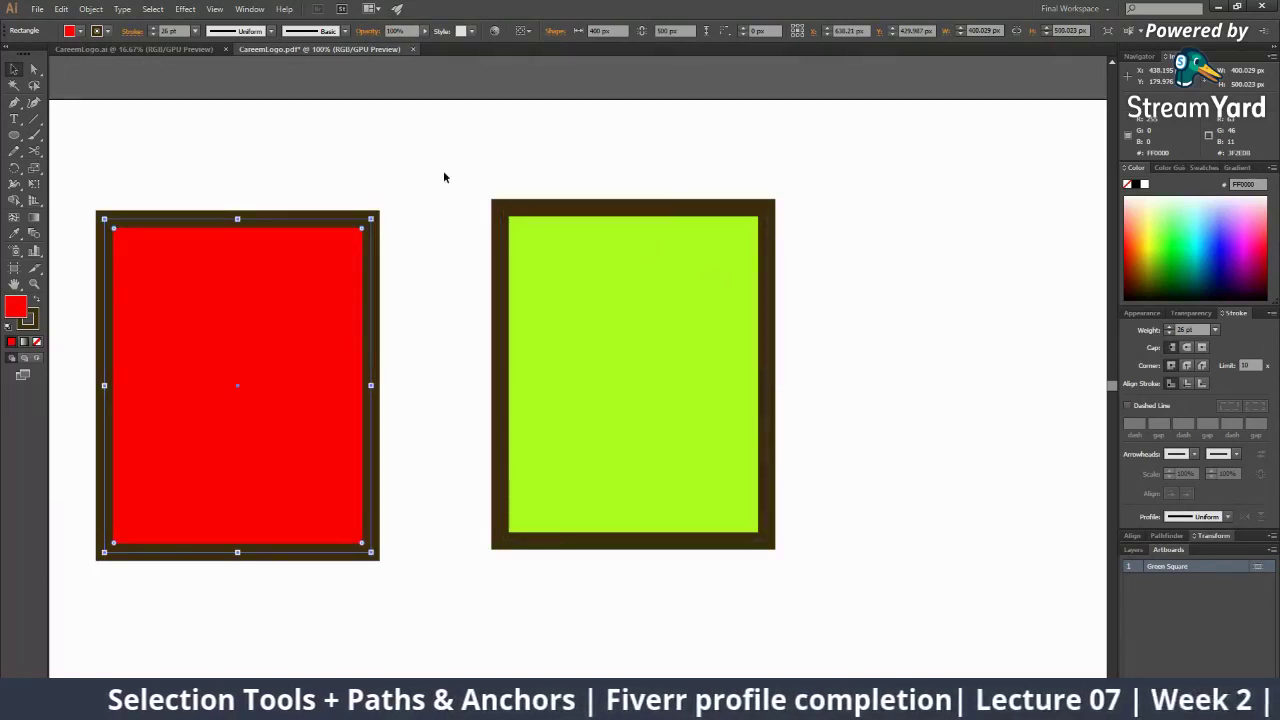
pyautogui.moveTo(601, 429); pyautogui.dragTo(606, 423)
pyautogui.click(826, 451)
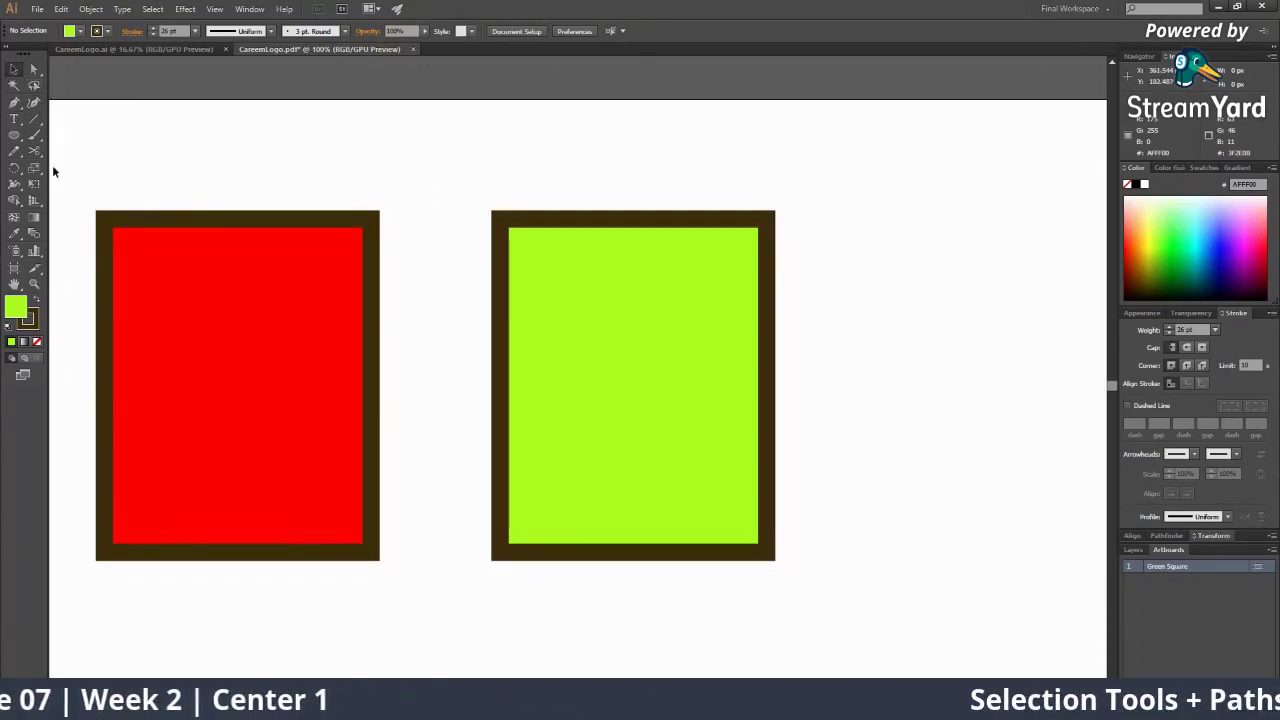
pyautogui.click(14, 68)
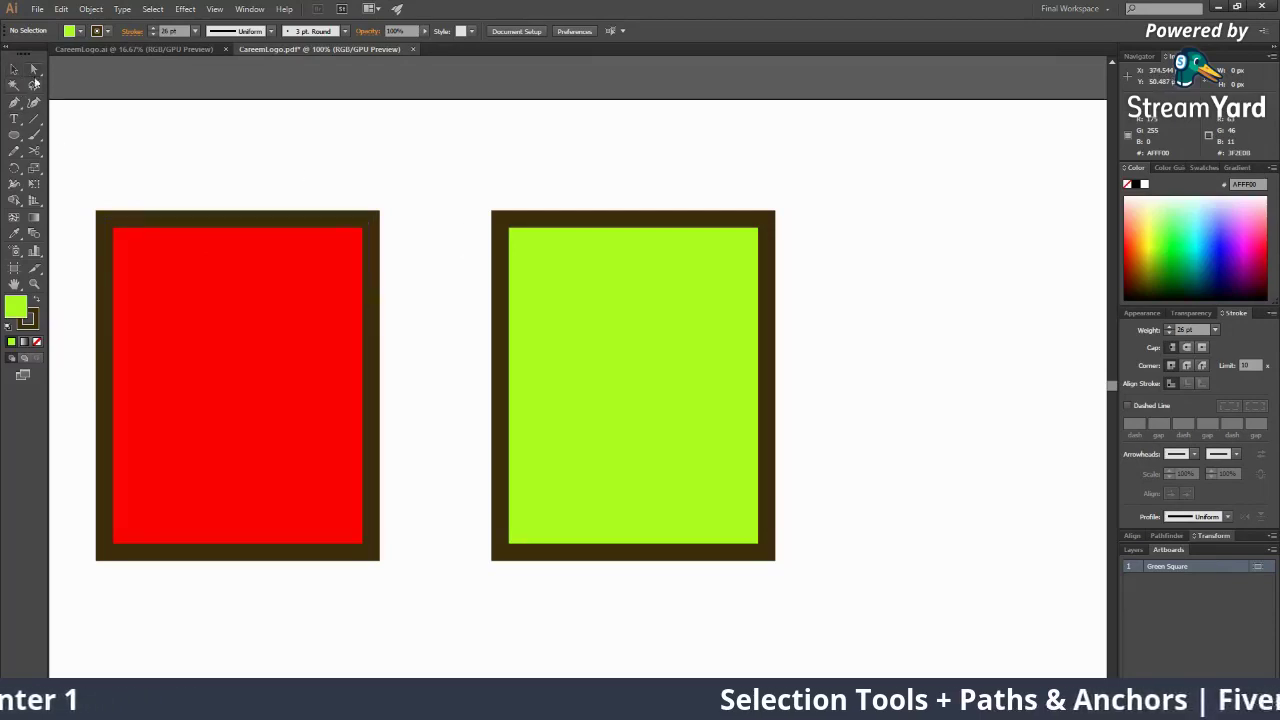
pyautogui.click(631, 323)
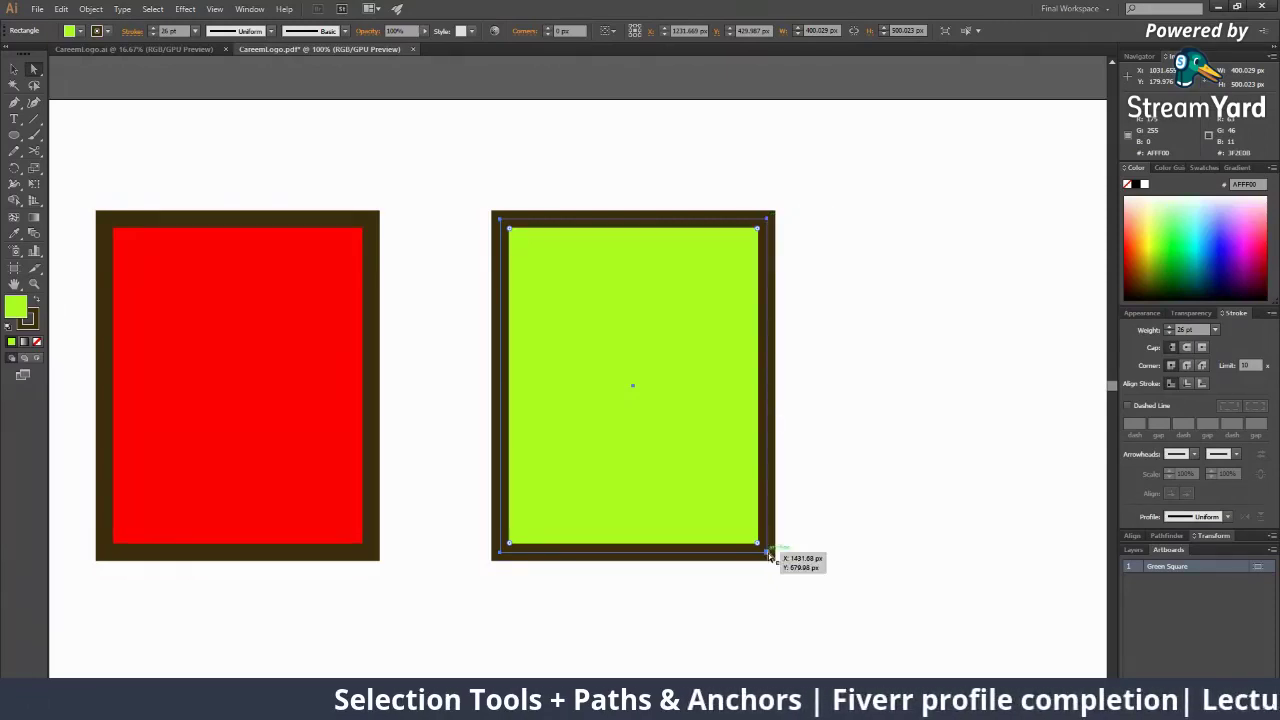
# Drag the green rectangle's top-left anchor down and out to the left to slant its top edge
pyautogui.click(502, 553)
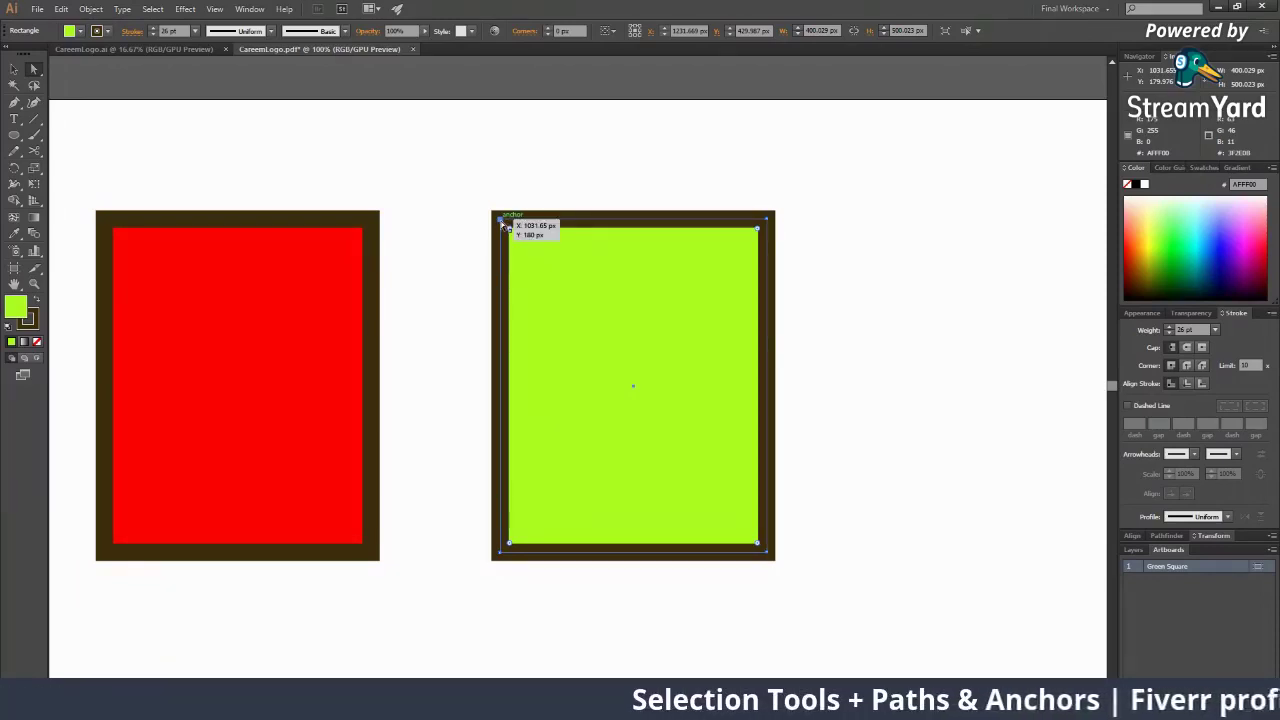
pyautogui.click(502, 223)
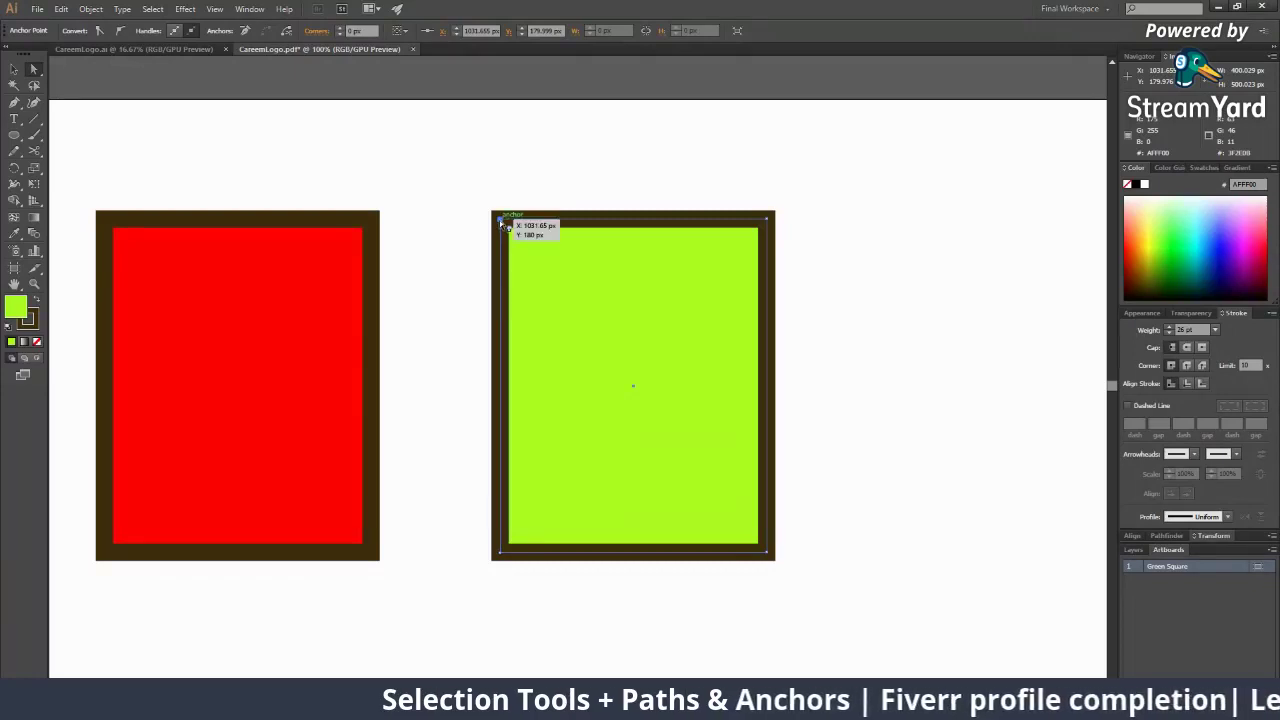
pyautogui.moveTo(503, 224); pyautogui.dragTo(524, 101)
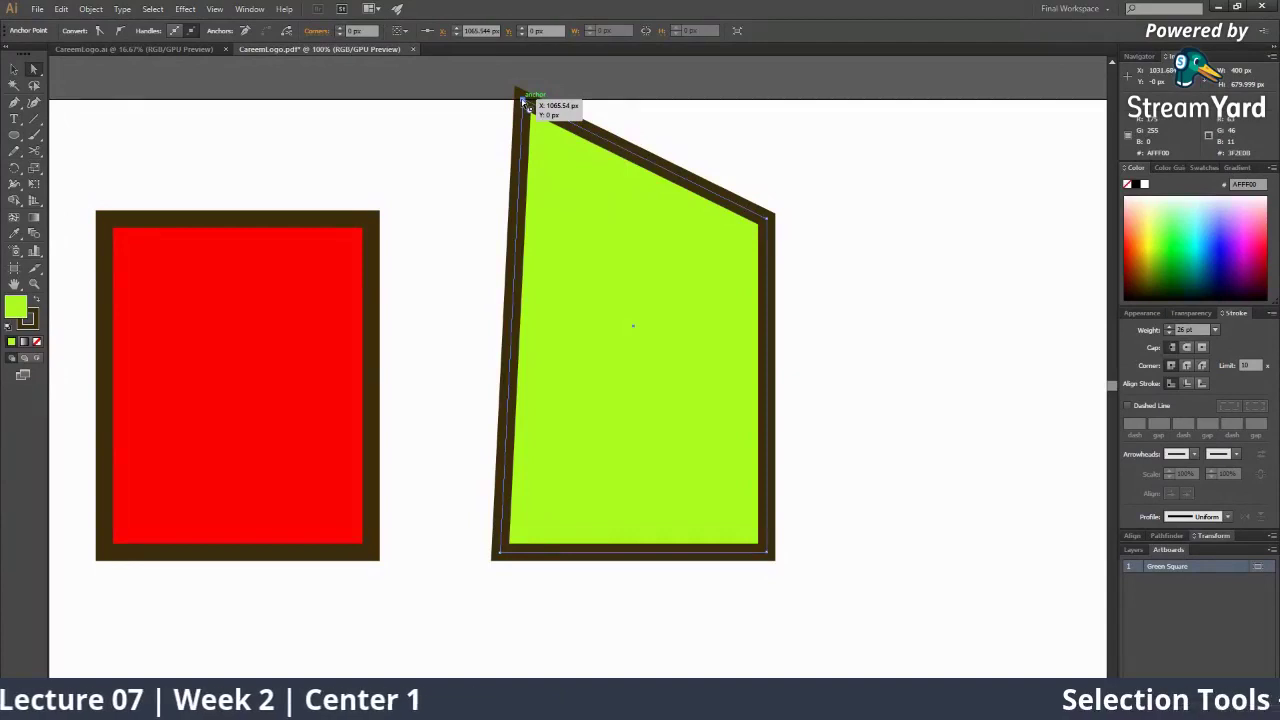
pyautogui.moveTo(522, 101); pyautogui.dragTo(436, 421)
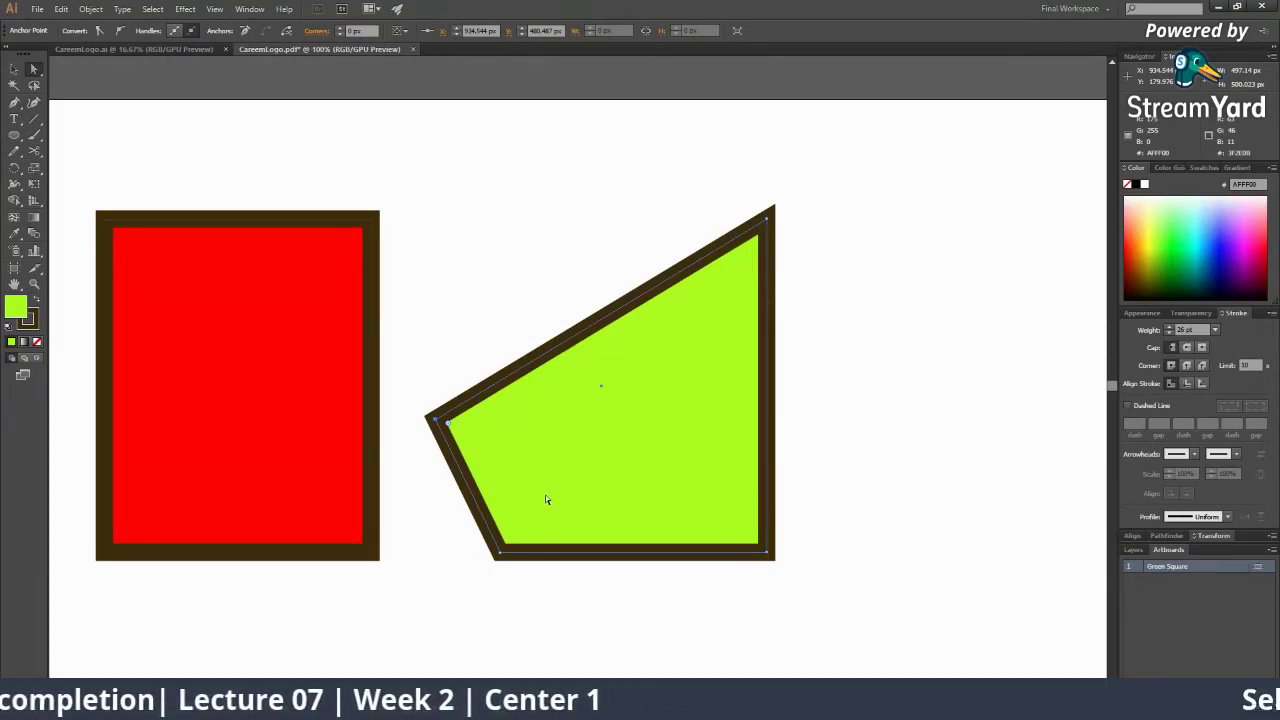
pyautogui.click(14, 135)
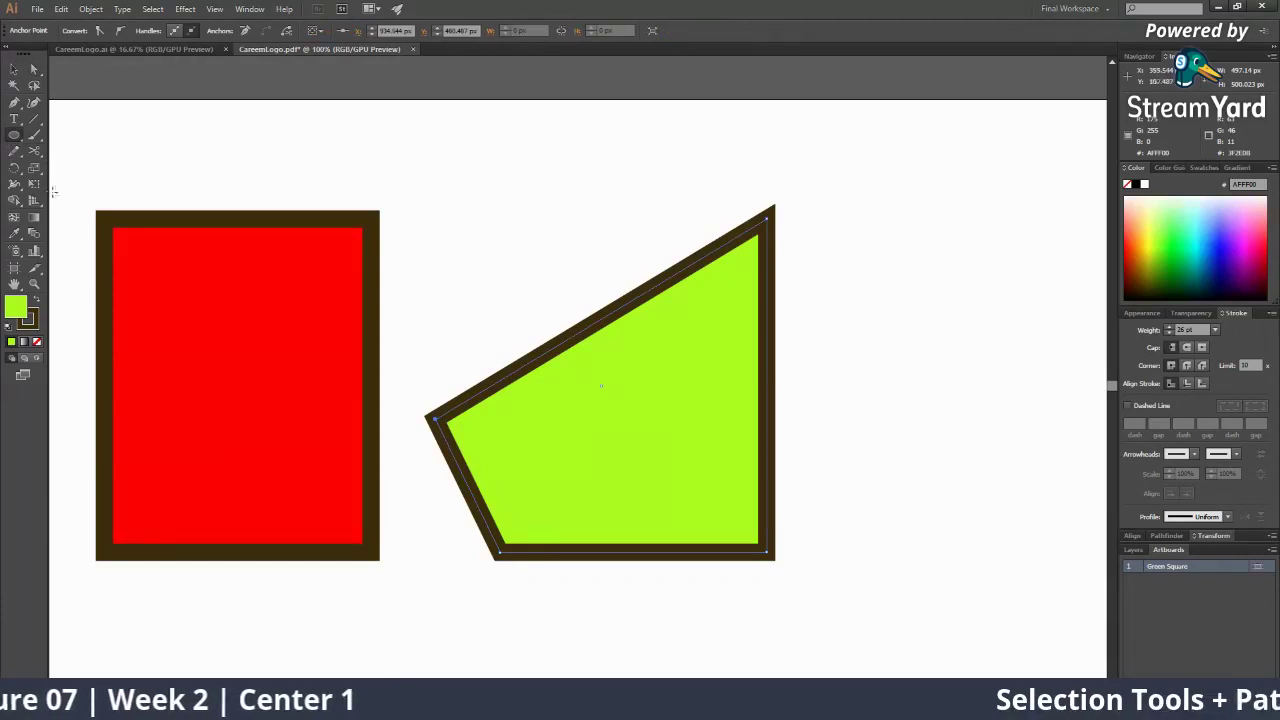
pyautogui.click(13, 87)
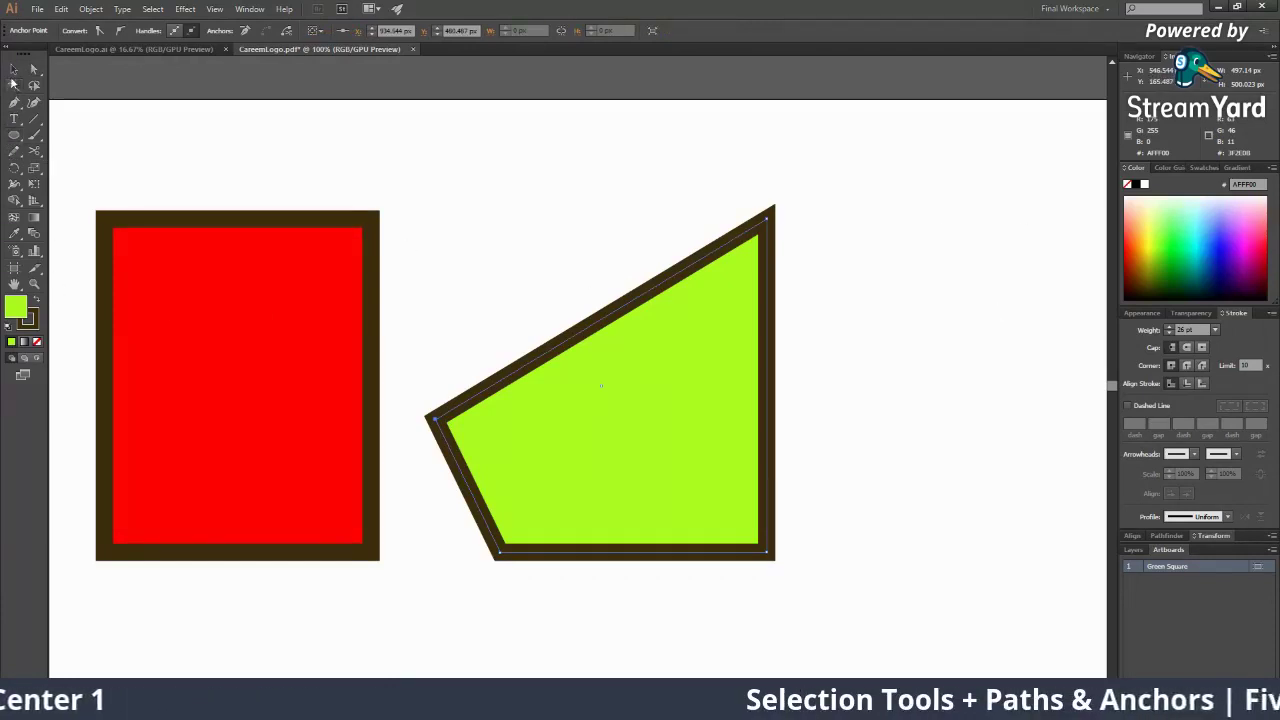
# Set a dark-brown fill with no stroke and draw a small circle inside the green shape
pyautogui.click(12, 69)
pyautogui.click(538, 223)
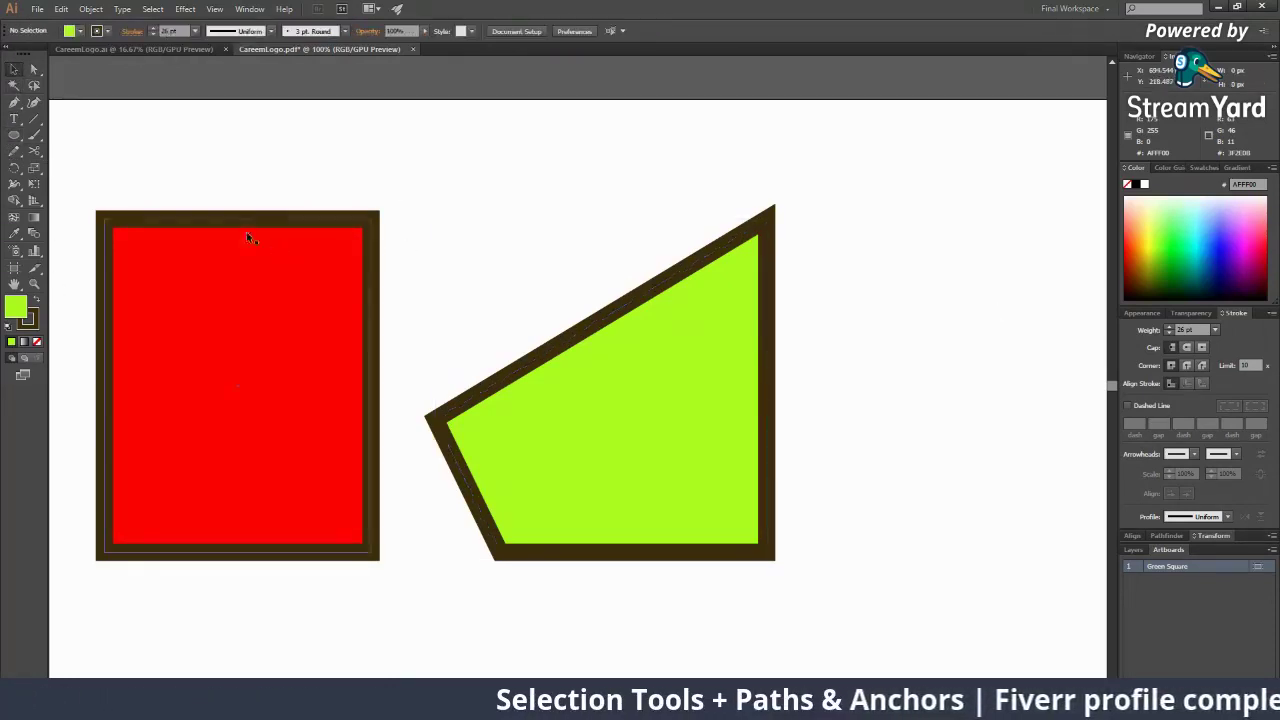
pyautogui.click(13, 135)
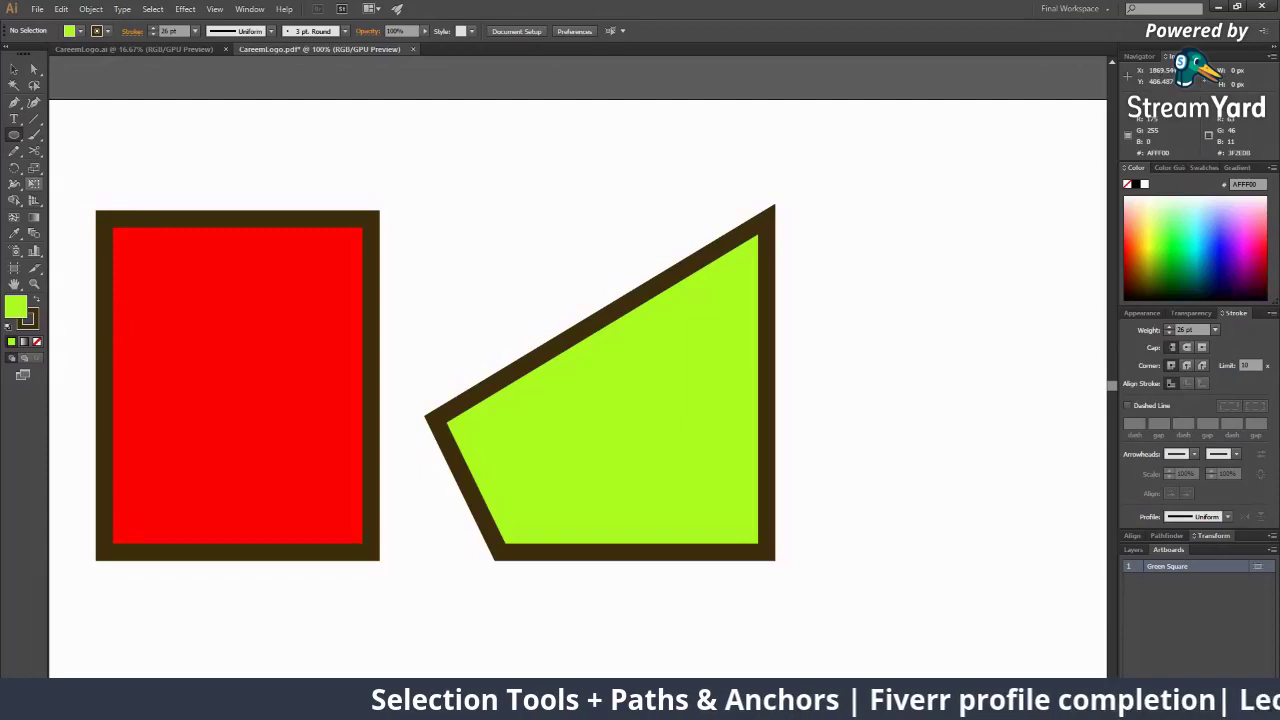
pyautogui.click(37, 303)
pyautogui.click(37, 341)
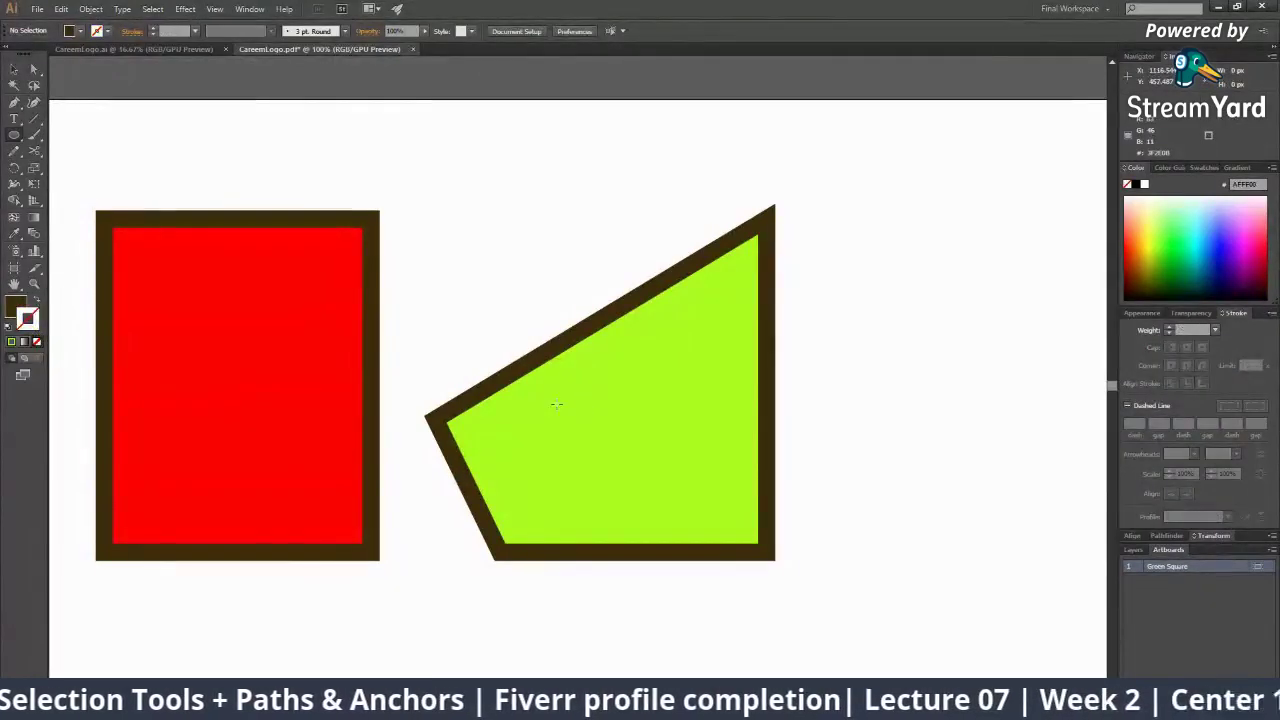
pyautogui.moveTo(560, 416); pyautogui.dragTo(579, 442)
# Zoom in on the new brown circle and select it on its own
pyautogui.press('v')
pyautogui.click(998, 571)
pyautogui.press('z')
pyautogui.click(838, 467)
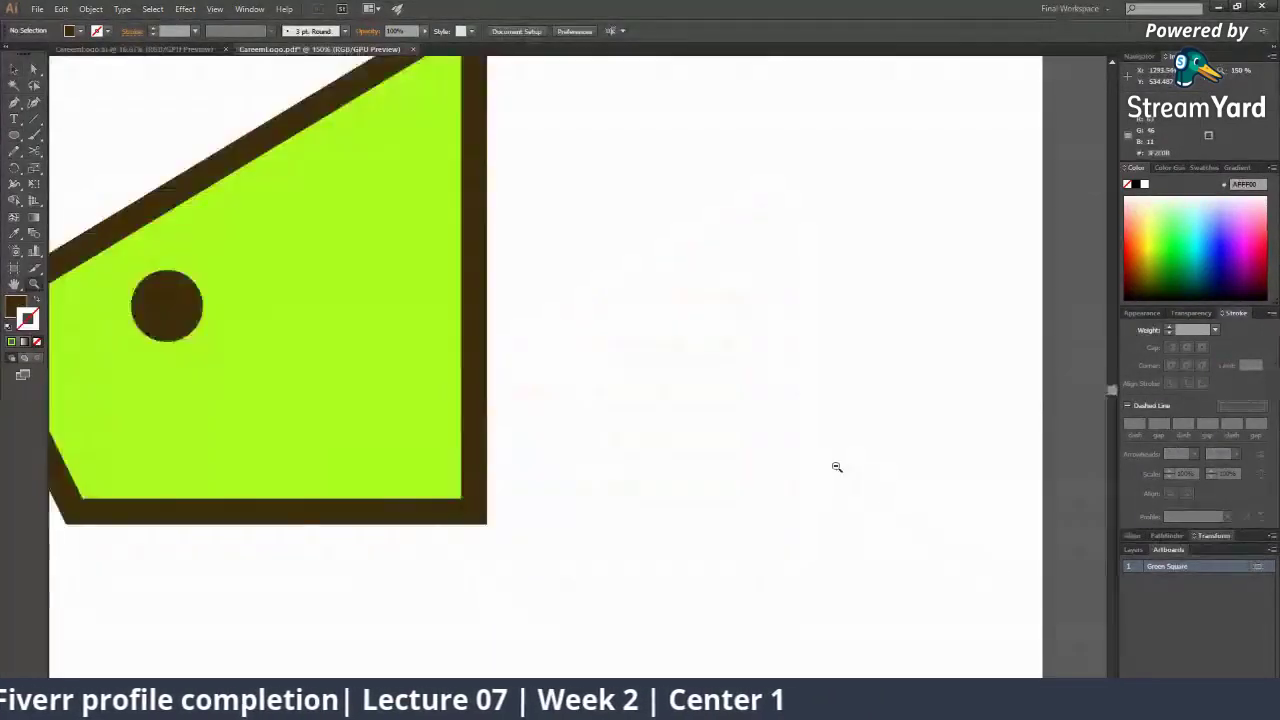
pyautogui.keyDown('alt'); pyautogui.click(832, 460); pyautogui.keyUp('alt')
pyautogui.keyDown('alt'); pyautogui.click(576, 423); pyautogui.keyUp('alt')
pyautogui.keyDown('alt'); pyautogui.click(576, 423); pyautogui.keyUp('alt')
pyautogui.moveTo(484, 418); pyautogui.dragTo(643, 444)
pyautogui.click(527, 310)
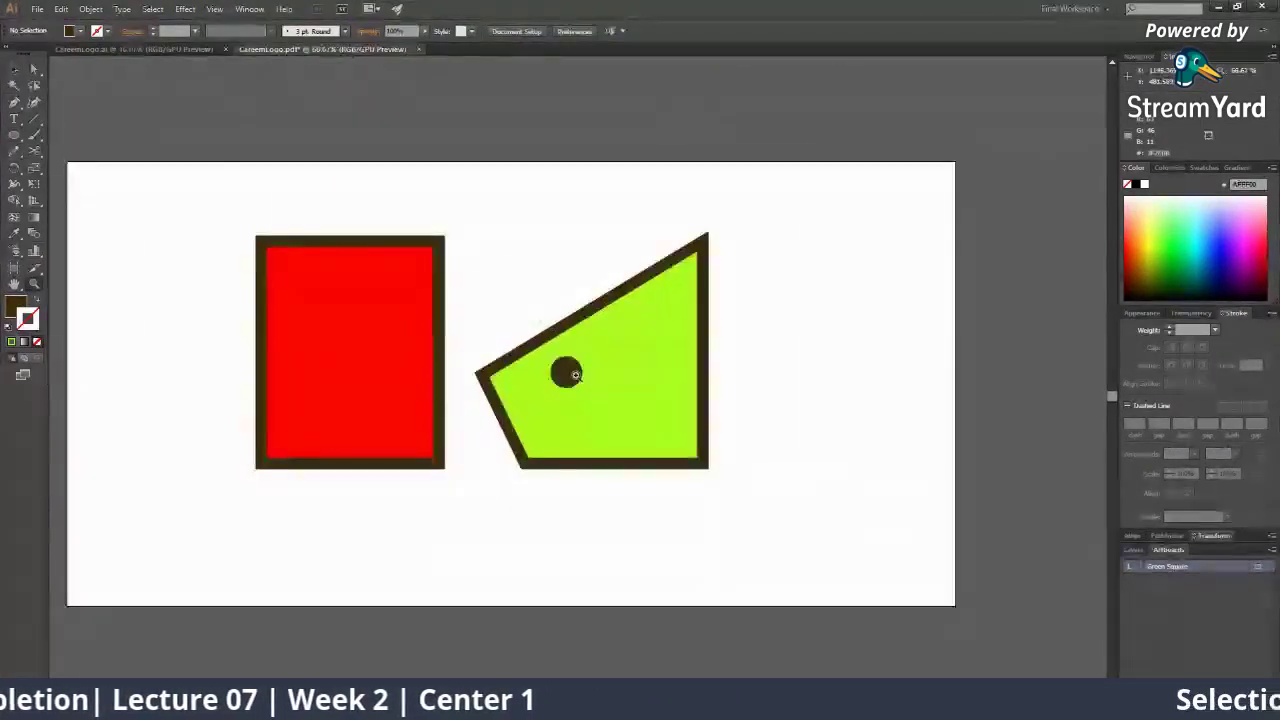
pyautogui.click(576, 379)
pyautogui.press('v')
pyautogui.click(576, 398)
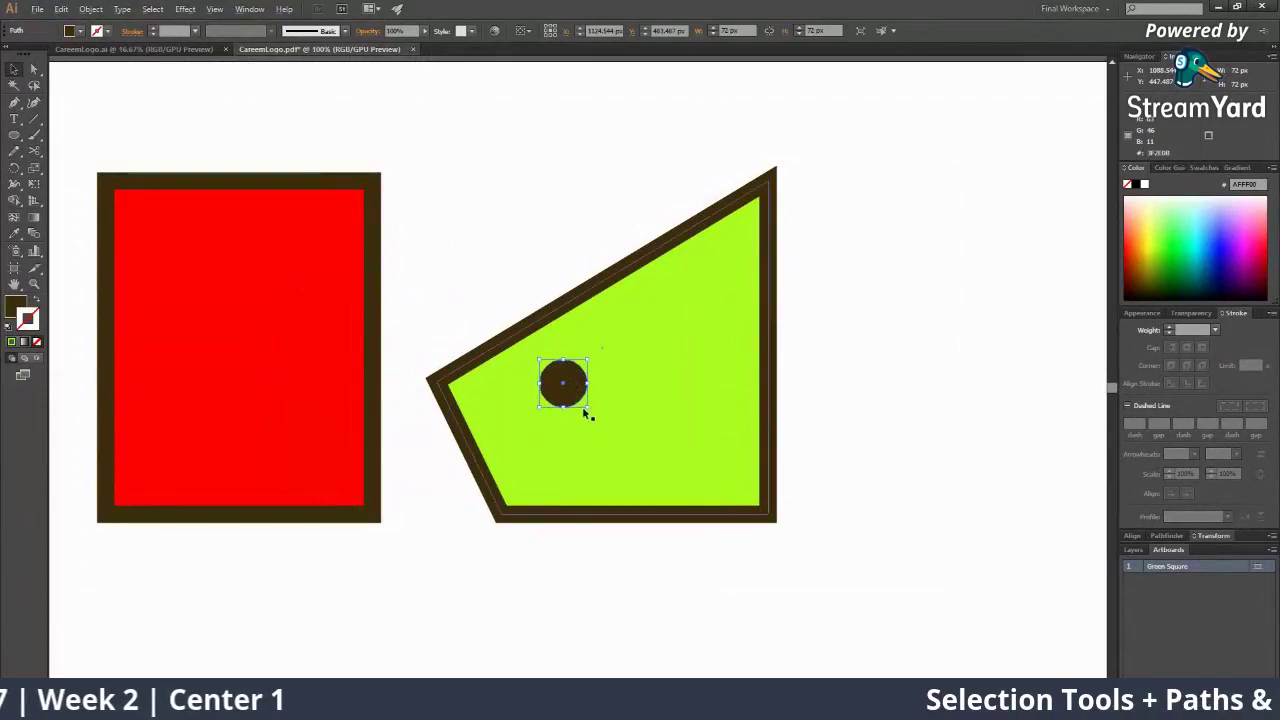
pyautogui.keyDown('shift'); pyautogui.click(586, 411); pyautogui.keyUp('shift')
pyautogui.click(537, 230)
# Enlarge the brown circle from 72 px to 84 px and place it left of the shape's centre
pyautogui.click(582, 394)
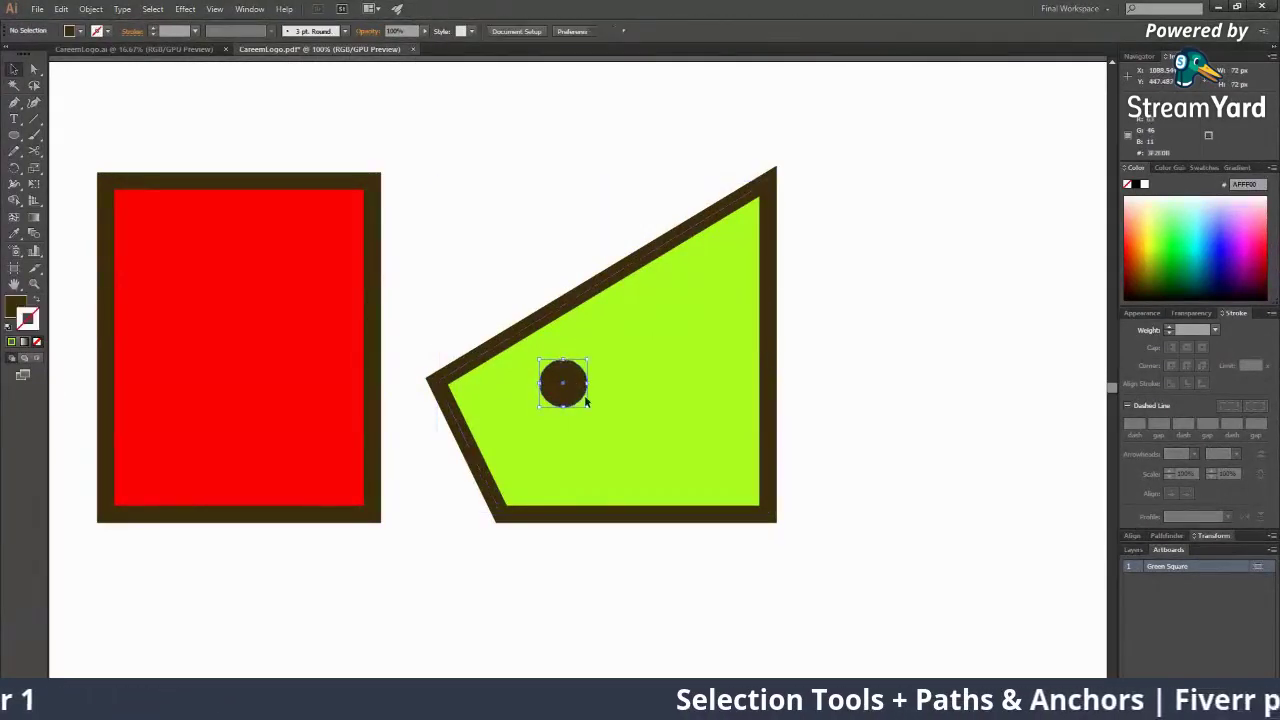
pyautogui.moveTo(588, 408); pyautogui.dragTo(591, 425)
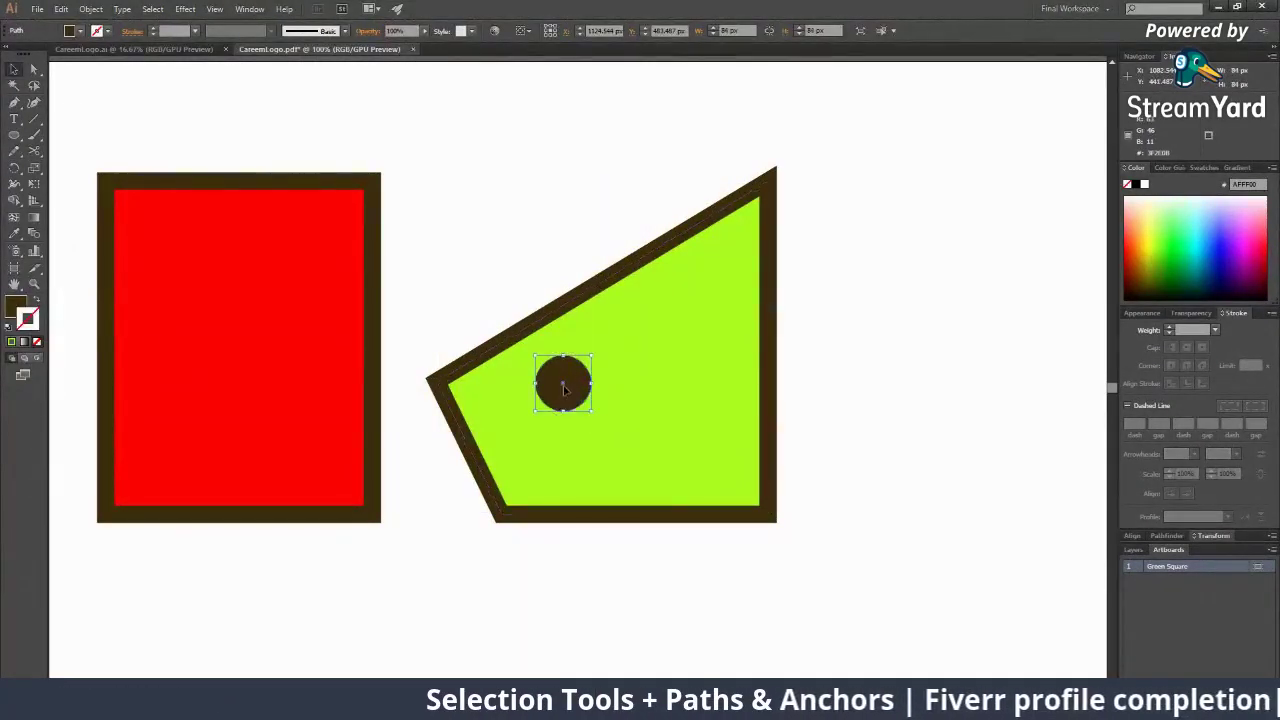
pyautogui.moveTo(563, 384); pyautogui.dragTo(563, 395)
pyautogui.moveTo(563, 395); pyautogui.dragTo(554, 389)
pyautogui.press('z')
pyautogui.keyDown('alt'); pyautogui.click(759, 463); pyautogui.keyUp('alt')
pyautogui.keyDown('alt'); pyautogui.click(757, 462); pyautogui.keyUp('alt')
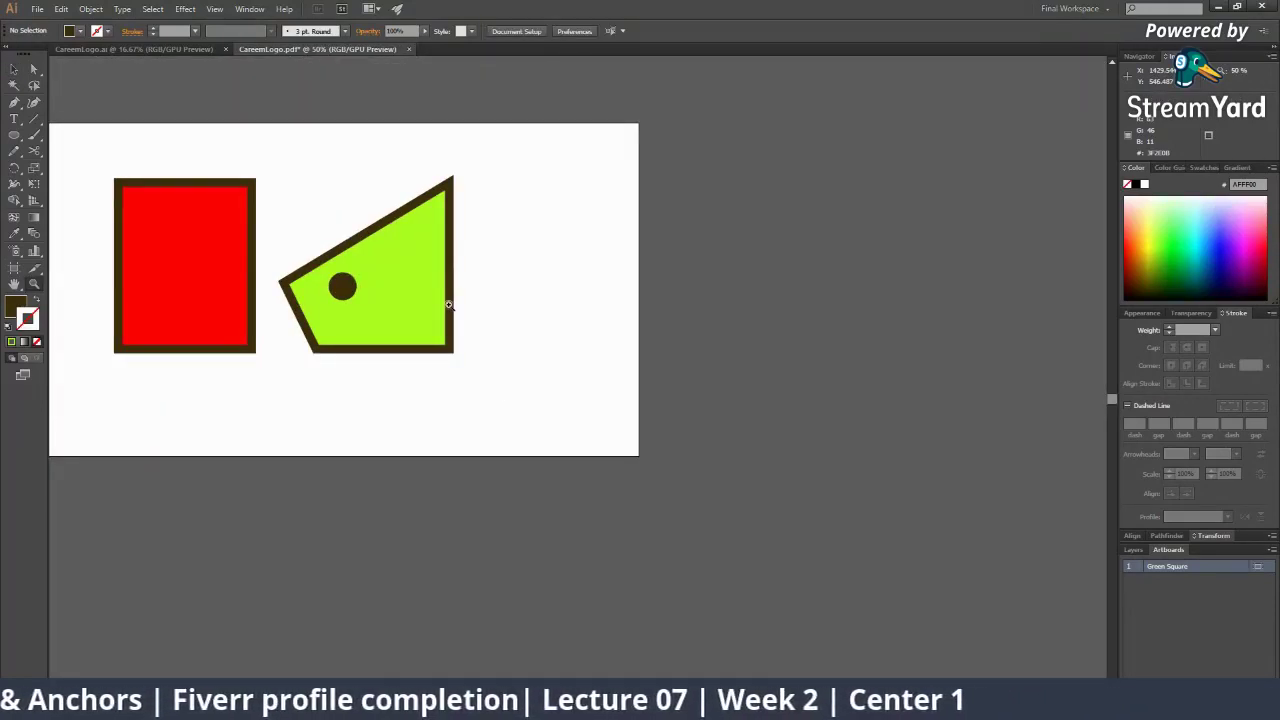
# Drag the green shape's left anchor about 31 px higher and slightly further left
pyautogui.click(34, 70)
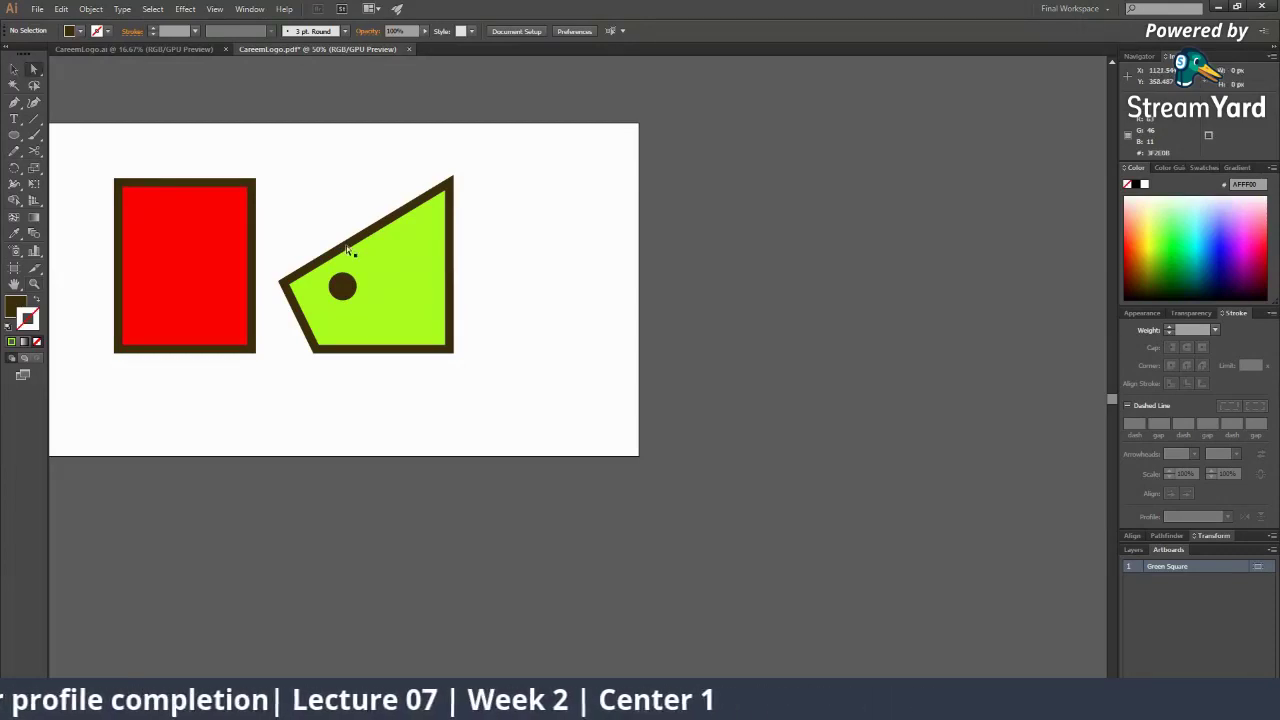
pyautogui.click(348, 244)
pyautogui.press('z')
pyautogui.click(446, 250)
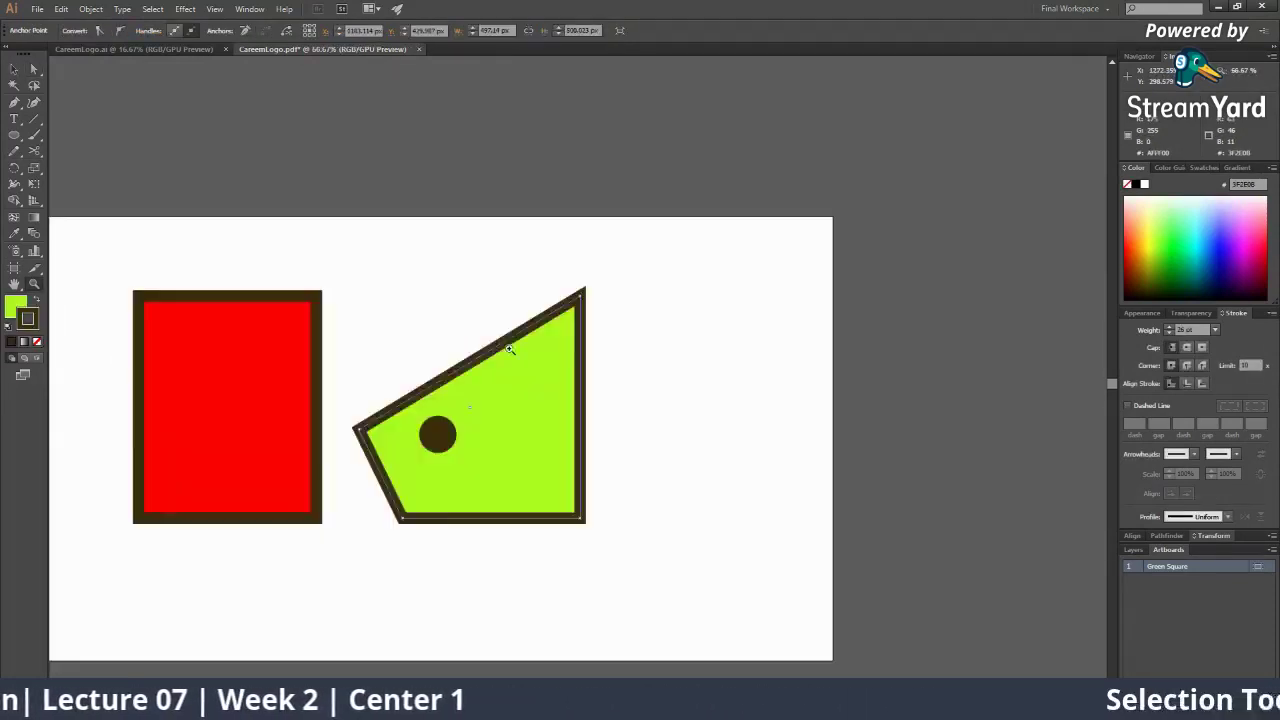
pyautogui.click(509, 350)
pyautogui.click(526, 484)
pyautogui.press('a')
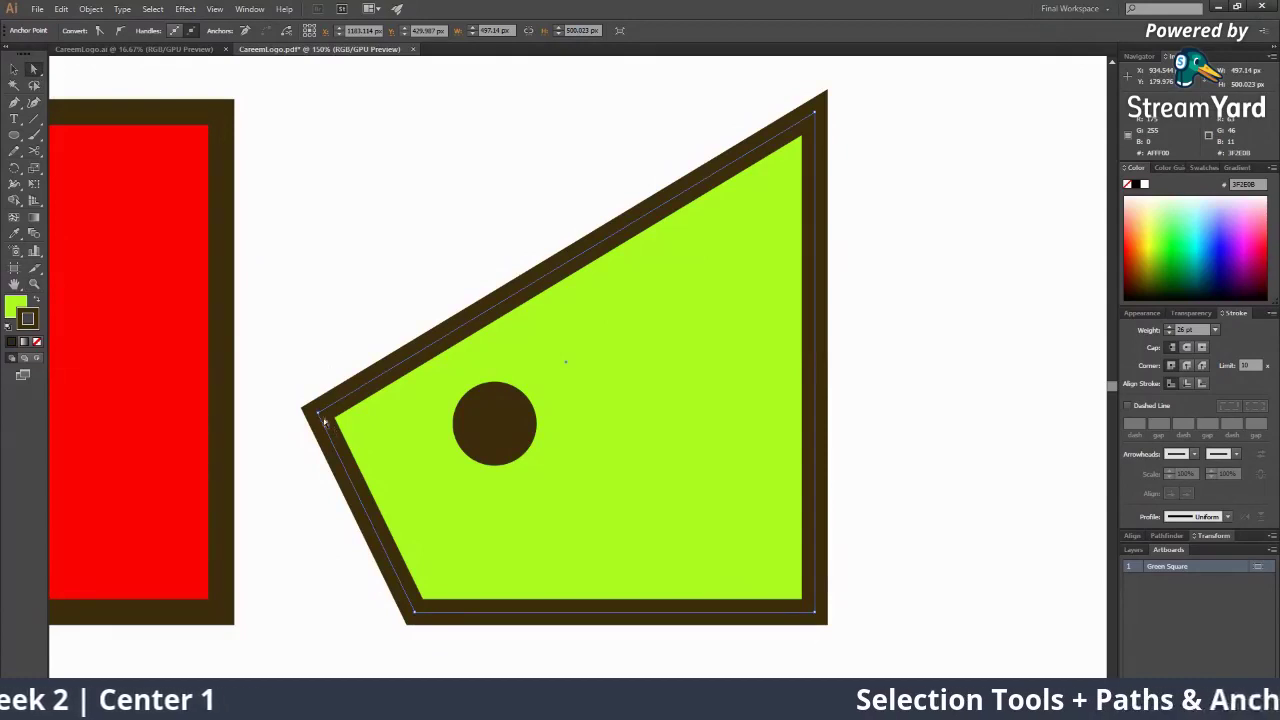
pyautogui.click(318, 413)
pyautogui.click(815, 112)
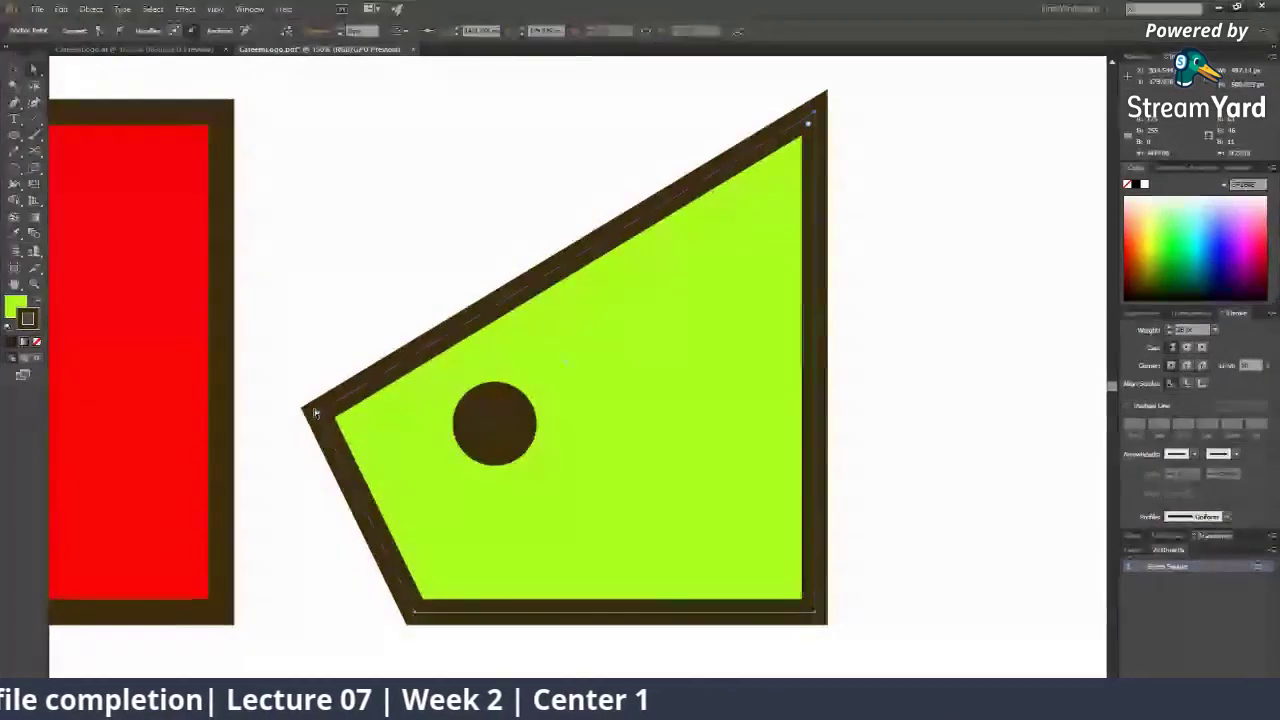
pyautogui.moveTo(314, 412); pyautogui.dragTo(312, 385)
pyautogui.moveTo(397, 343); pyautogui.dragTo(631, 449)
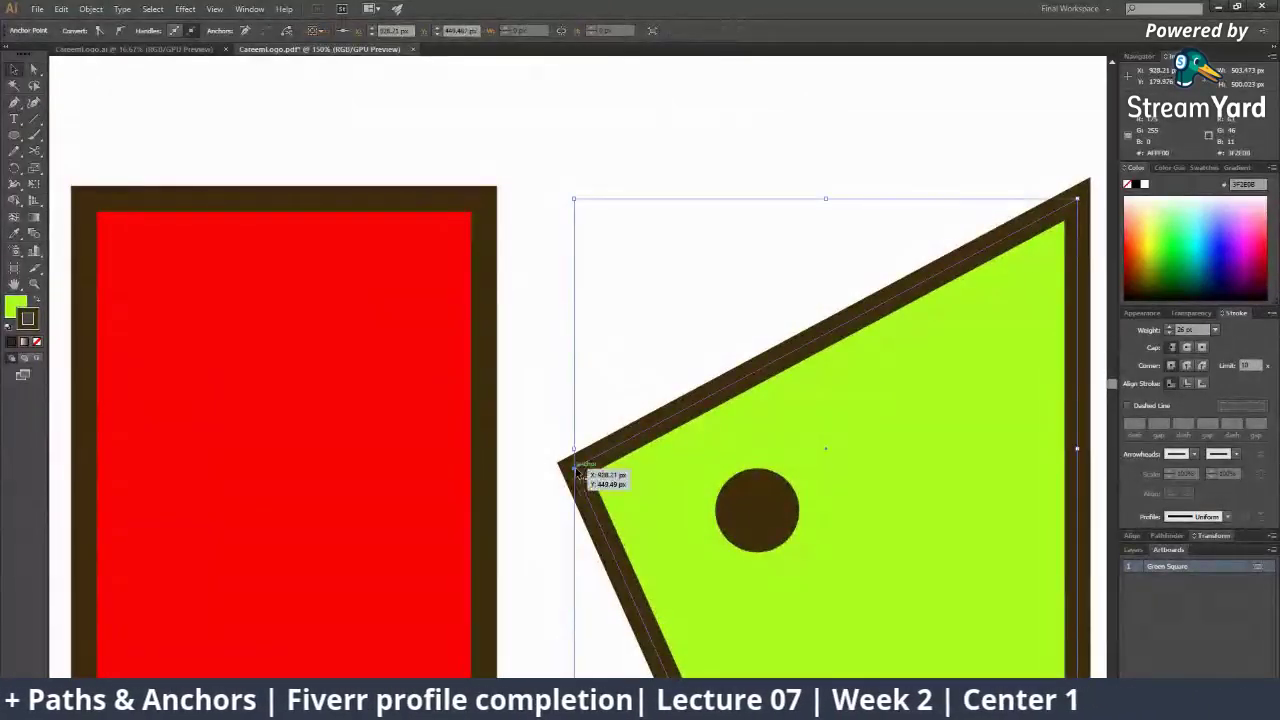
# Isolate the lime-green shape, adjust the view, and deselect it
pyautogui.doubleClick(575, 468)
pyautogui.moveTo(579, 483); pyautogui.dragTo(590, 515)
pyautogui.moveTo(932, 342); pyautogui.dragTo(660, 400)
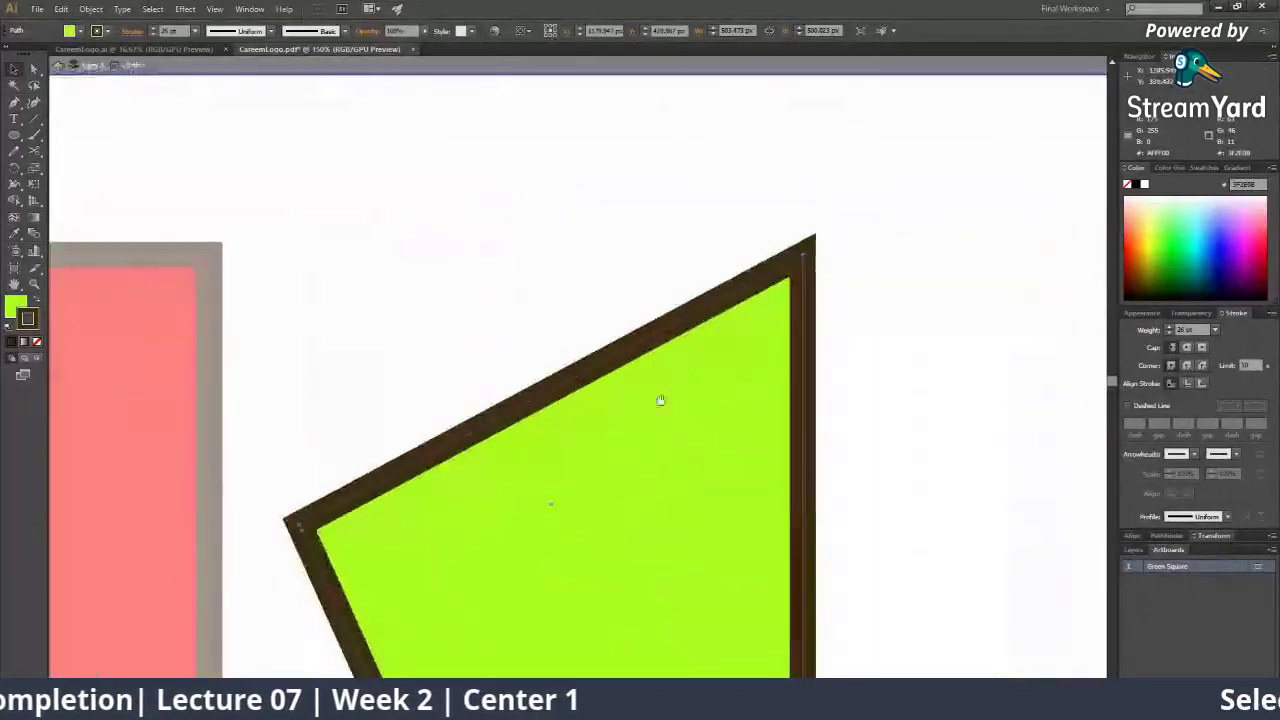
pyautogui.scroll(-2, 622, 386)
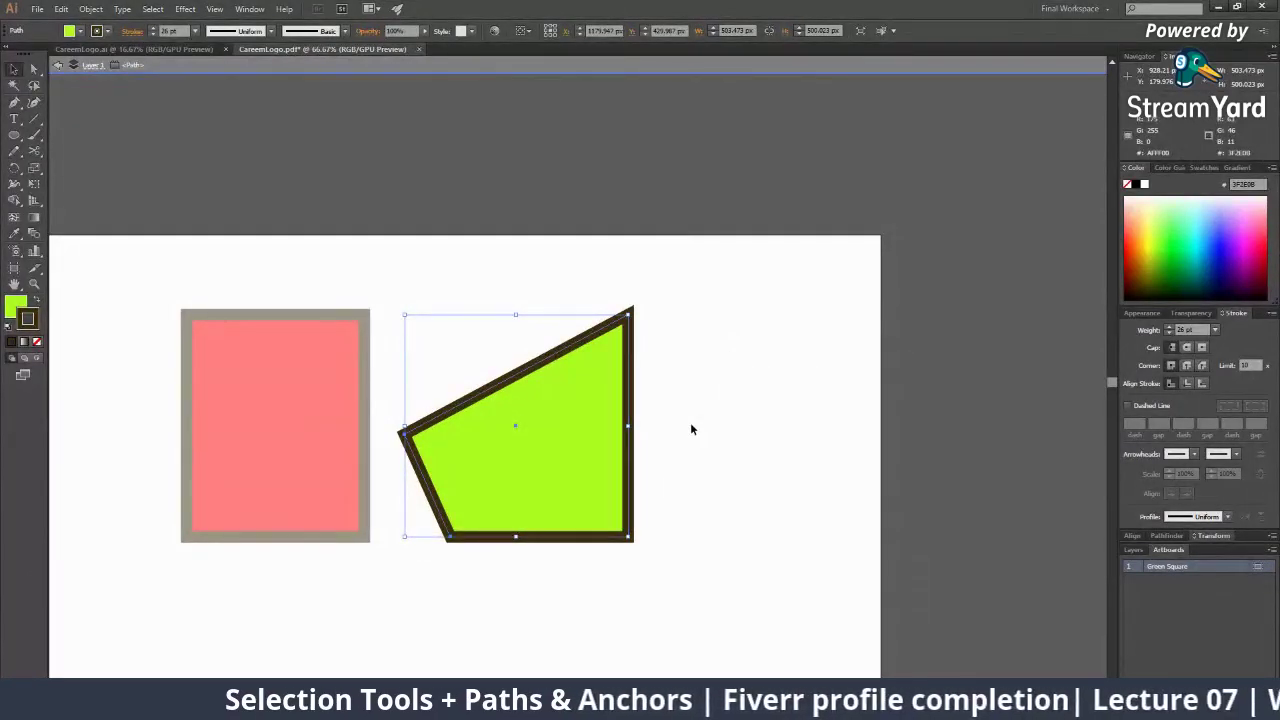
pyautogui.click(849, 482)
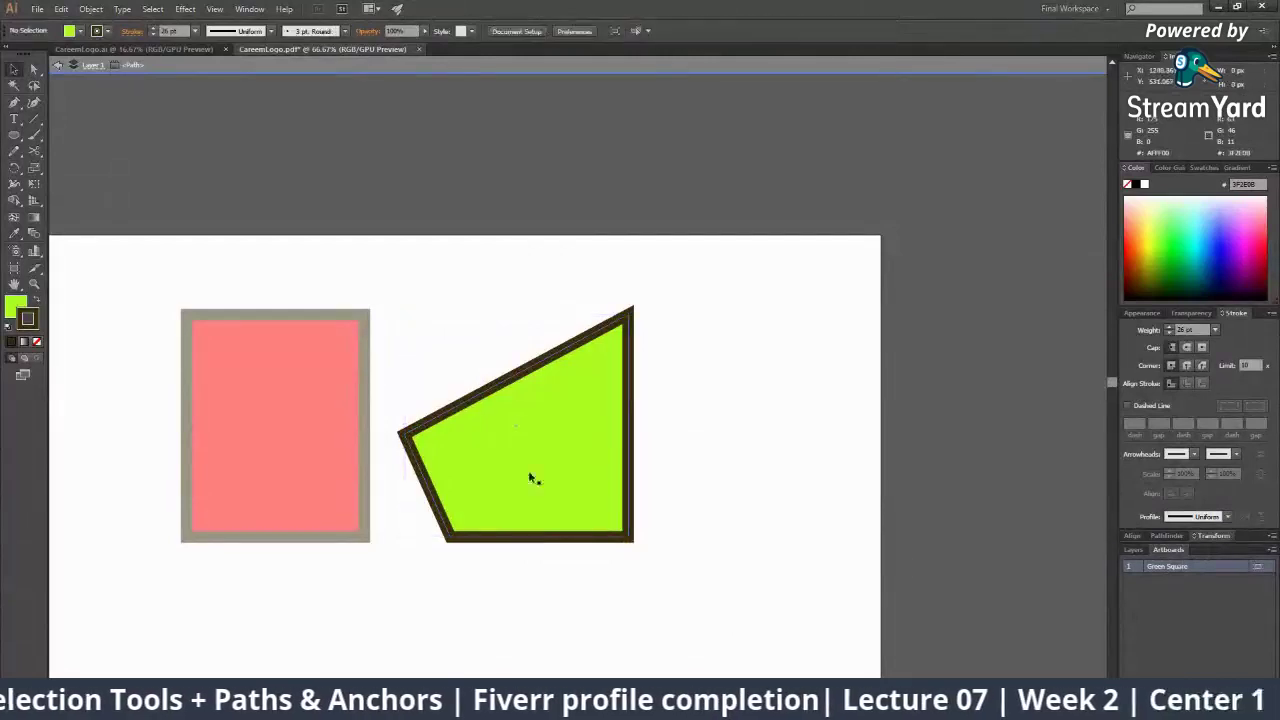
# Exit isolation mode and drag the green shape's top-right anchor down to flatten its top edge
pyautogui.doubleClick(966, 463)
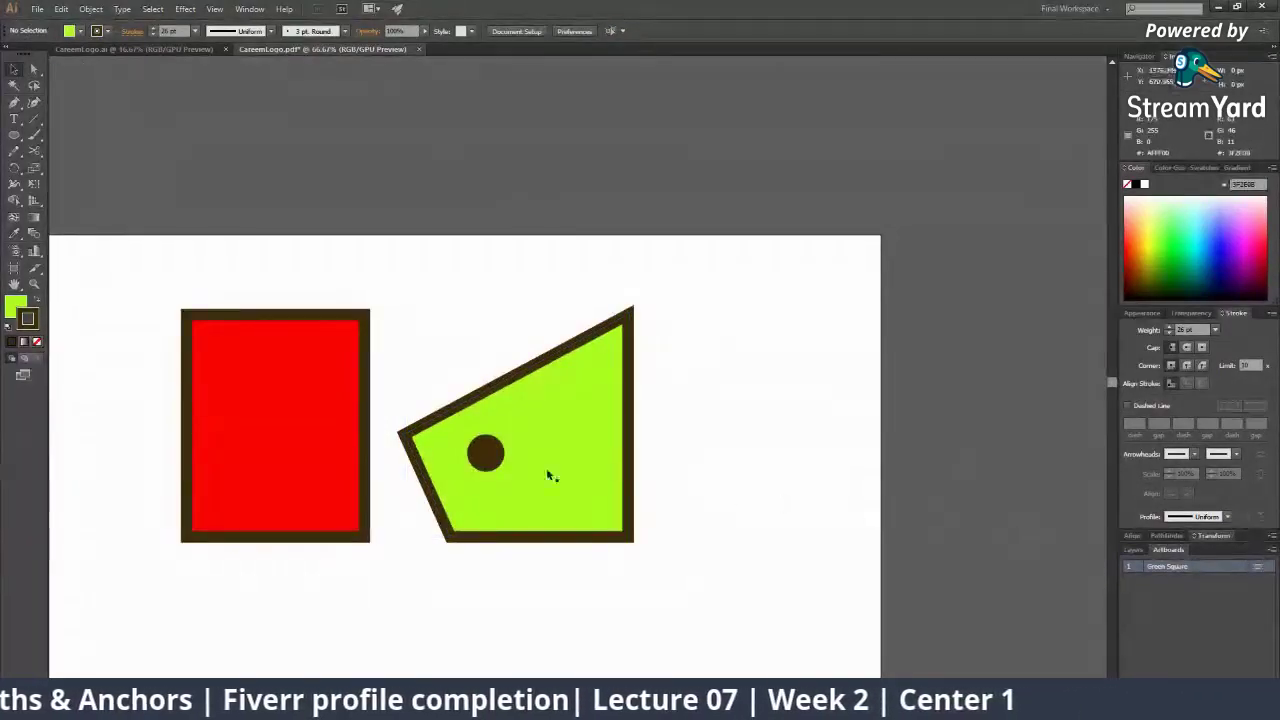
pyautogui.click(33, 69)
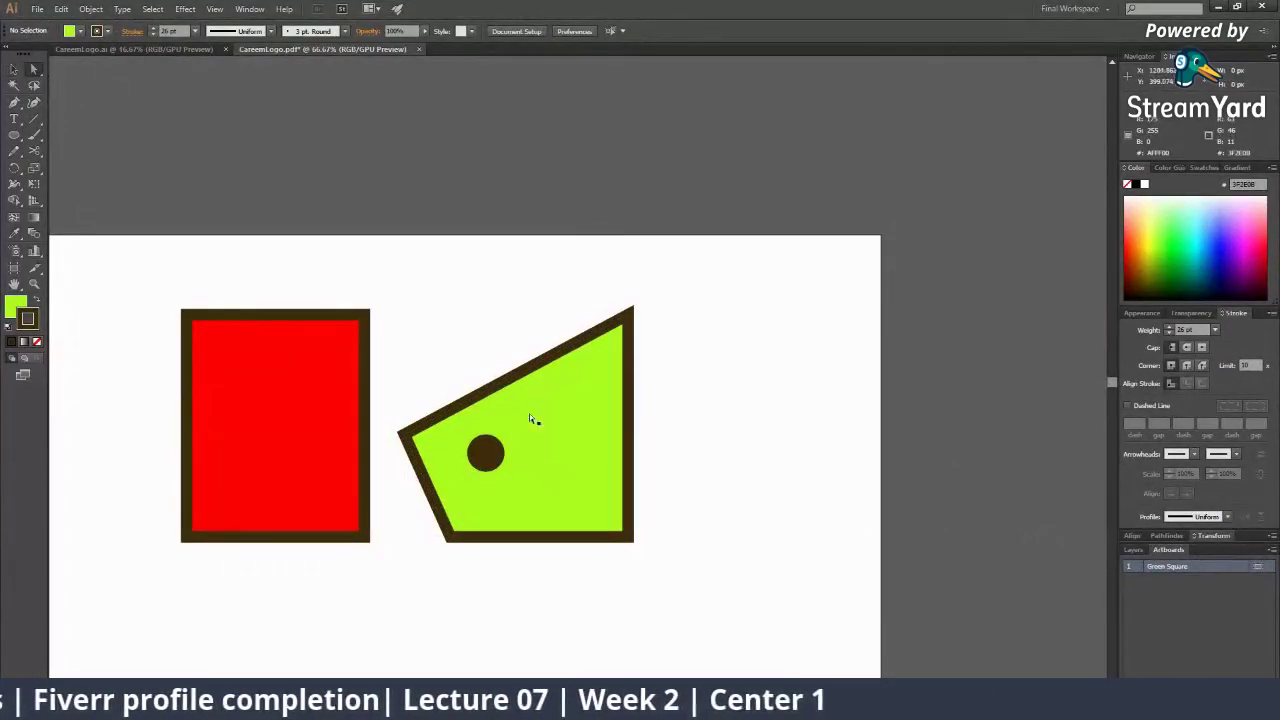
pyautogui.click(403, 435)
pyautogui.click(404, 436)
pyautogui.press('z')
pyautogui.doubleClick(616, 410)
pyautogui.moveTo(495, 430); pyautogui.dragTo(666, 426)
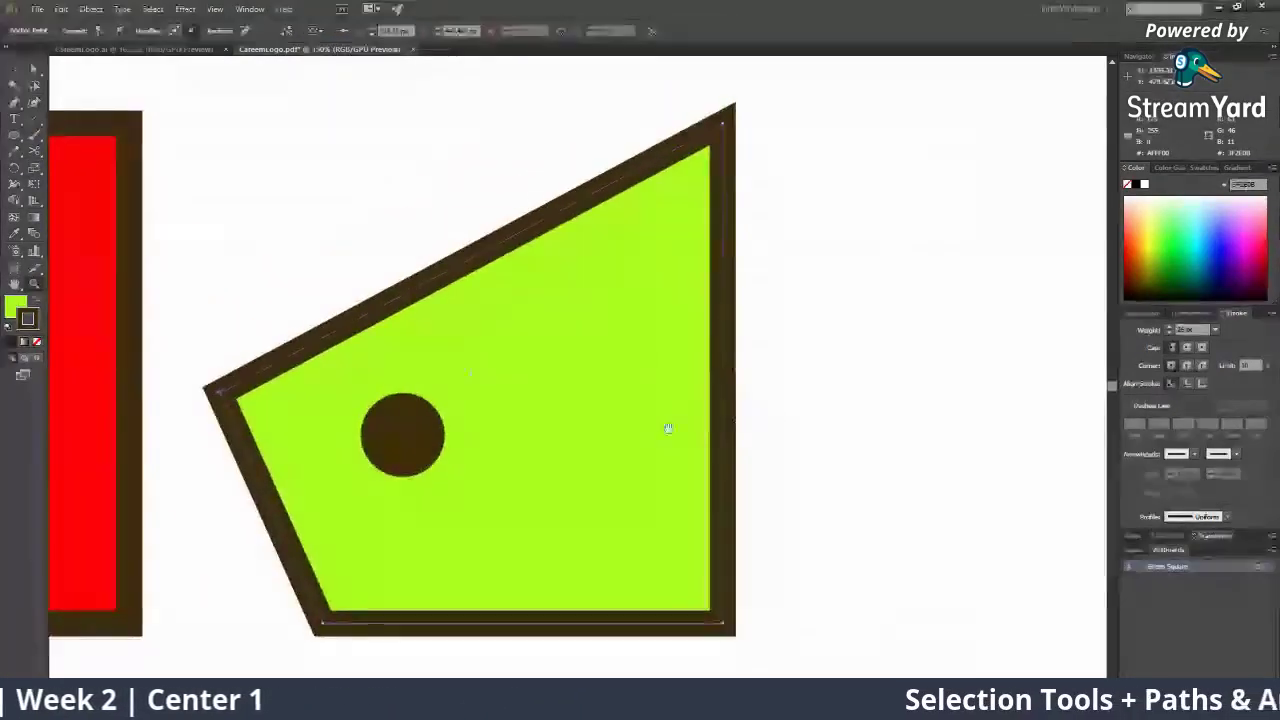
pyautogui.moveTo(448, 364); pyautogui.dragTo(536, 367)
pyautogui.click(33, 69)
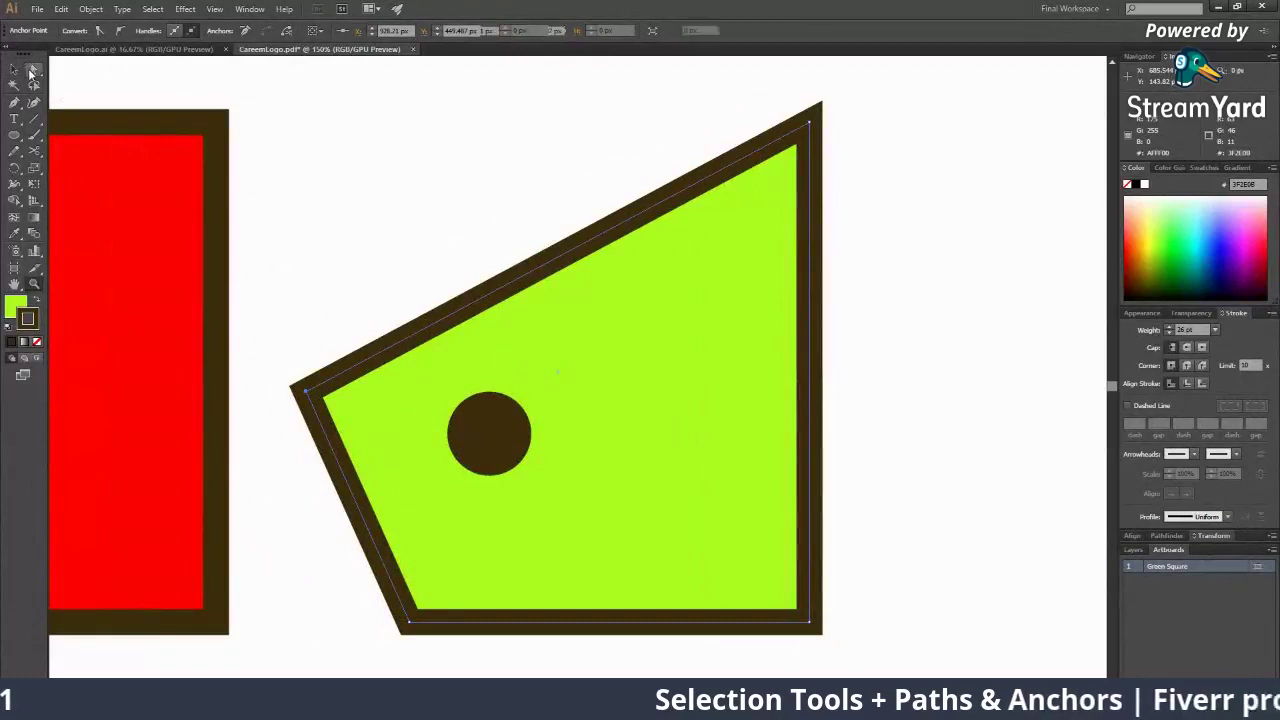
pyautogui.moveTo(810, 122); pyautogui.dragTo(800, 182)
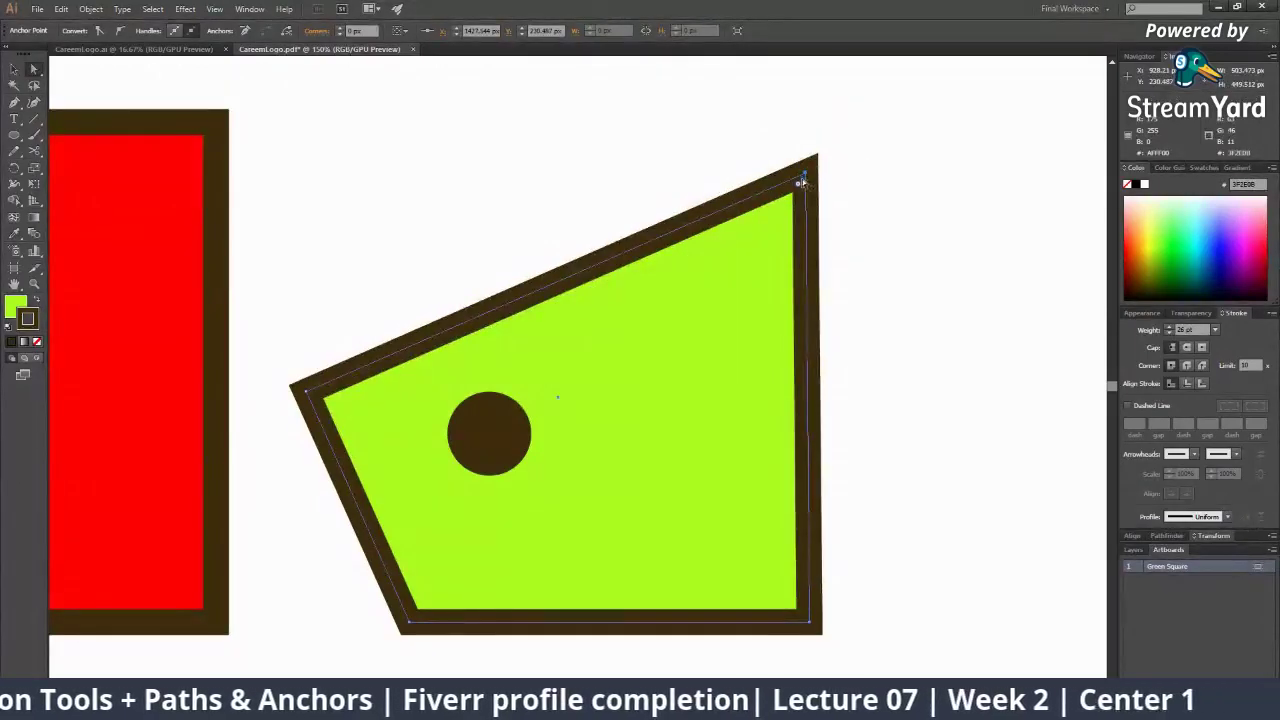
# Clear the anchor selection, pan to the shape, and undo an accidental shift
pyautogui.scroll(-3, 655, 350)
pyautogui.click(703, 454)
pyautogui.scroll(3, 753, 464)
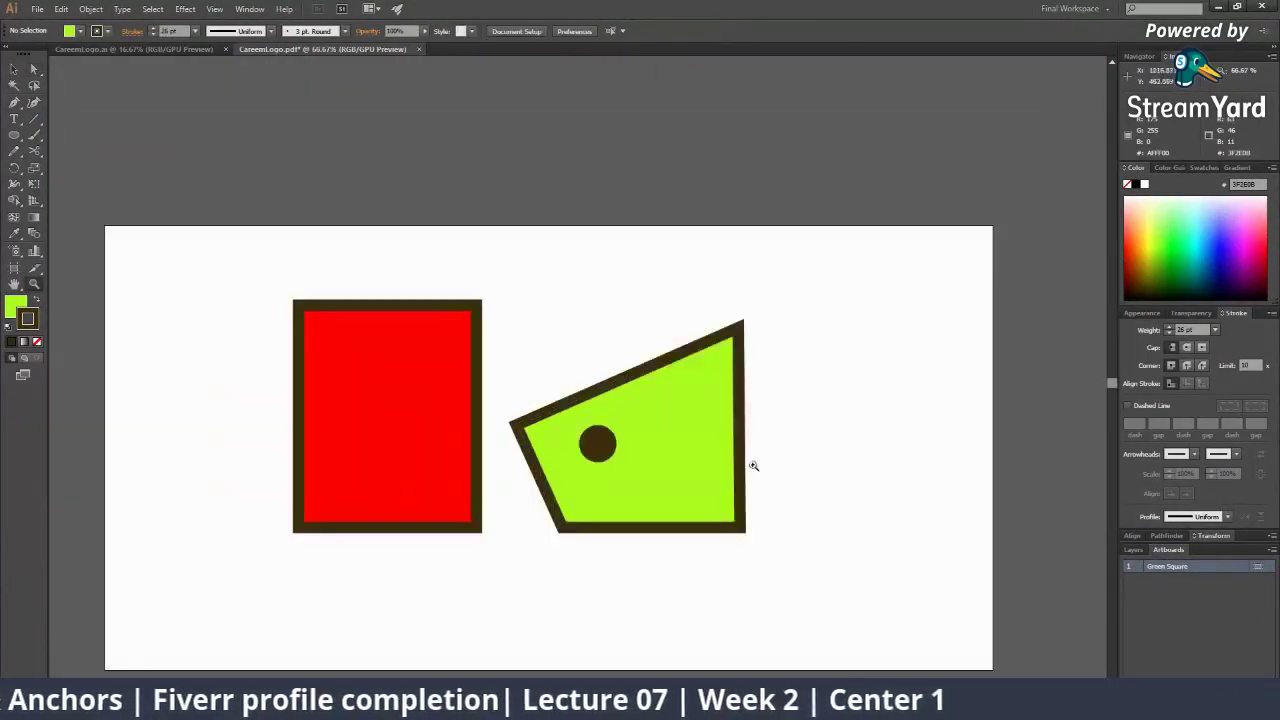
pyautogui.moveTo(373, 391); pyautogui.dragTo(798, 546)
pyautogui.moveTo(742, 501); pyautogui.dragTo(956, 575)
pyautogui.press('a')
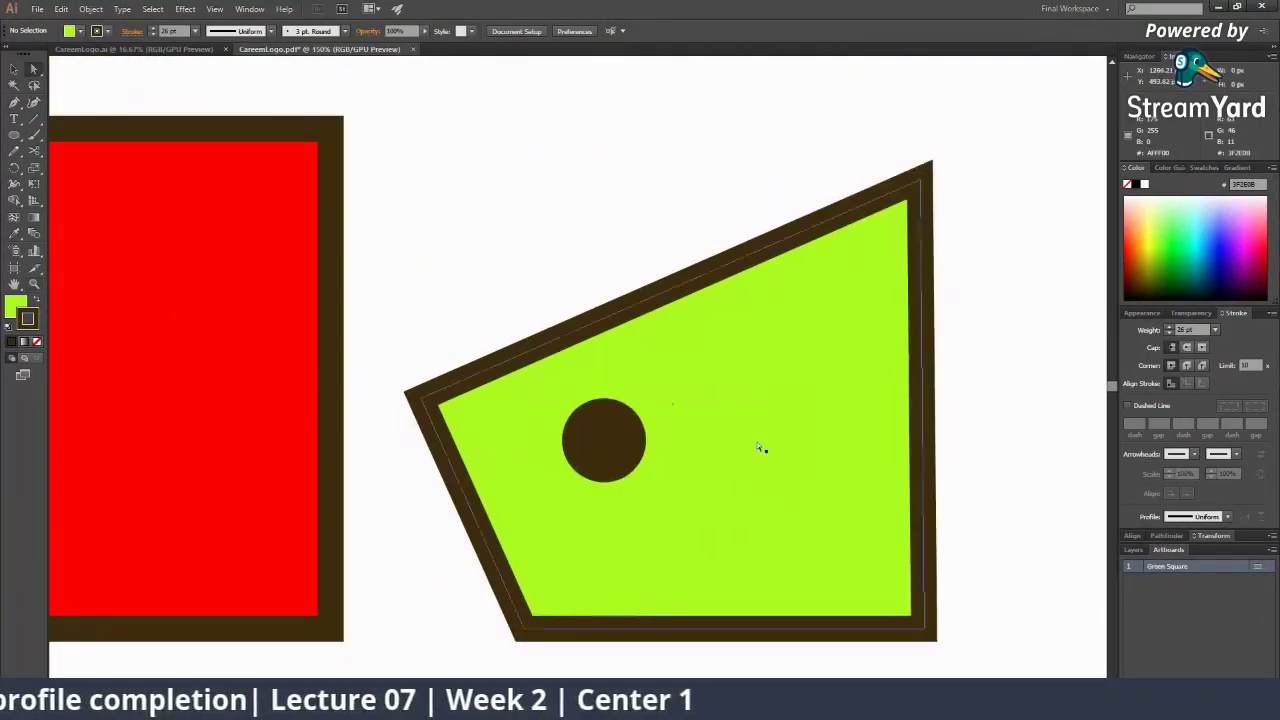
pyautogui.moveTo(754, 448); pyautogui.dragTo(734, 447)
pyautogui.hotkey('ctrl', 'z')
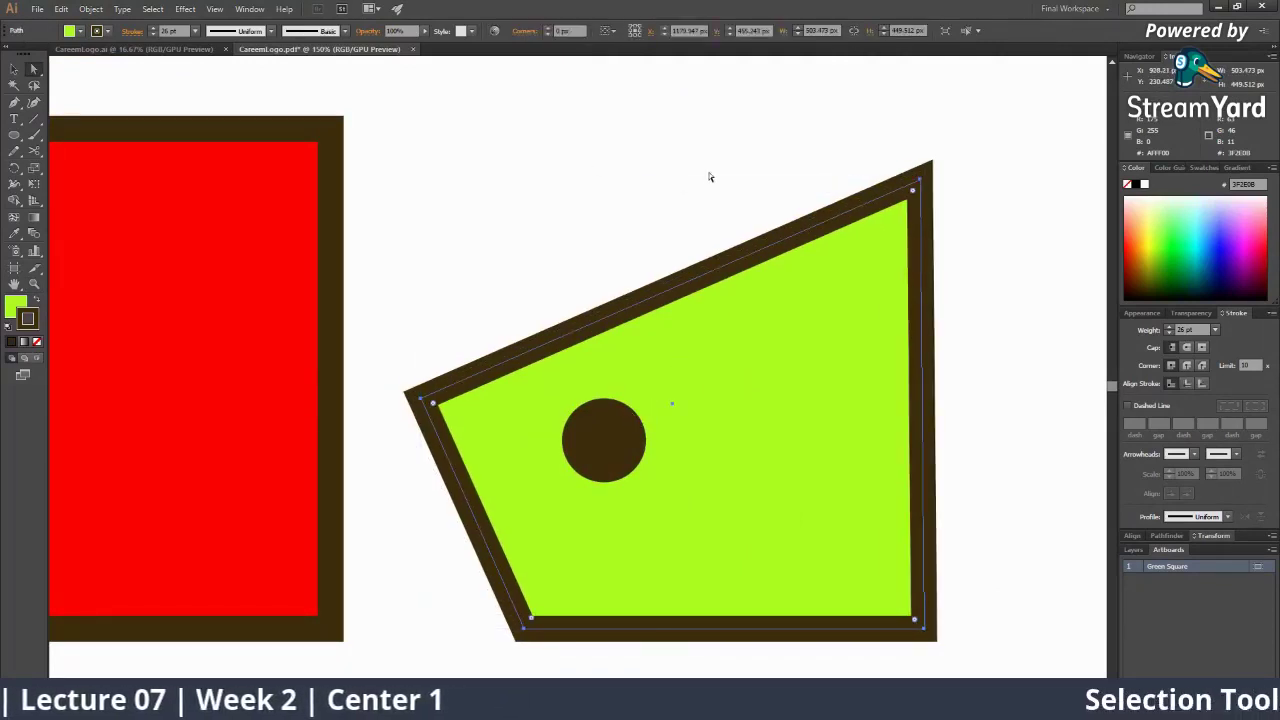
pyautogui.click(711, 178)
pyautogui.click(909, 219)
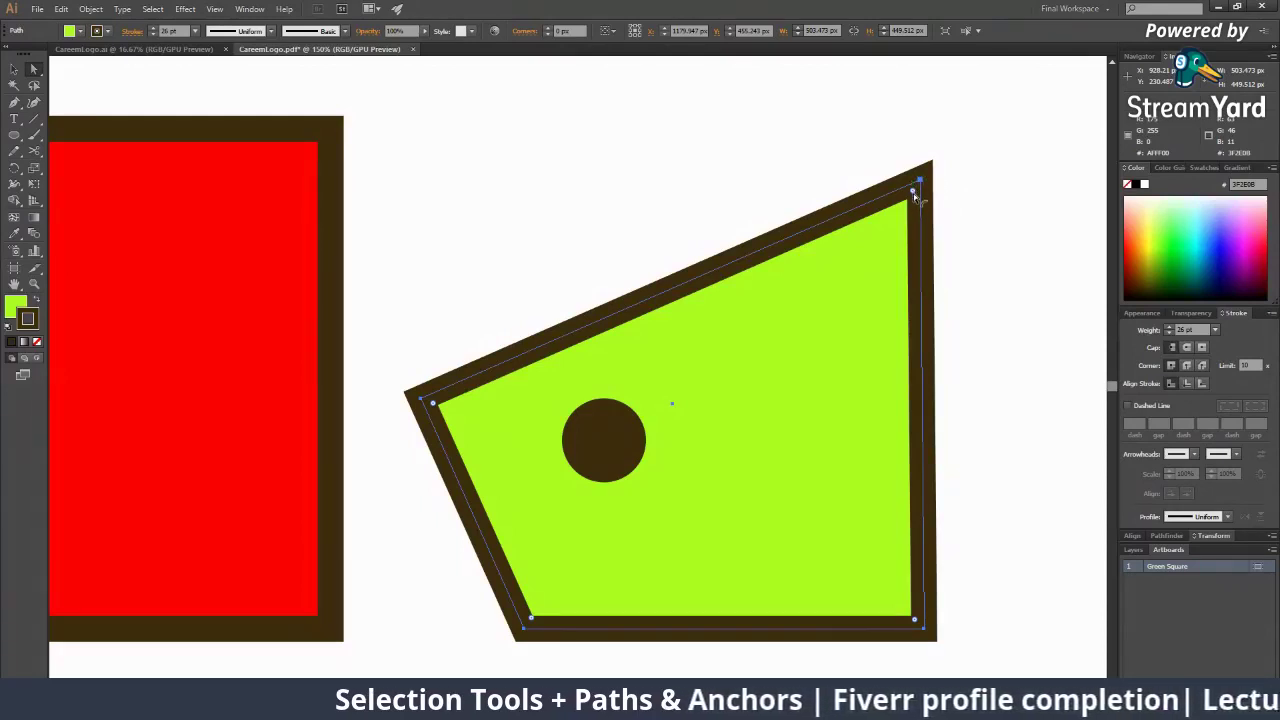
pyautogui.click(14, 68)
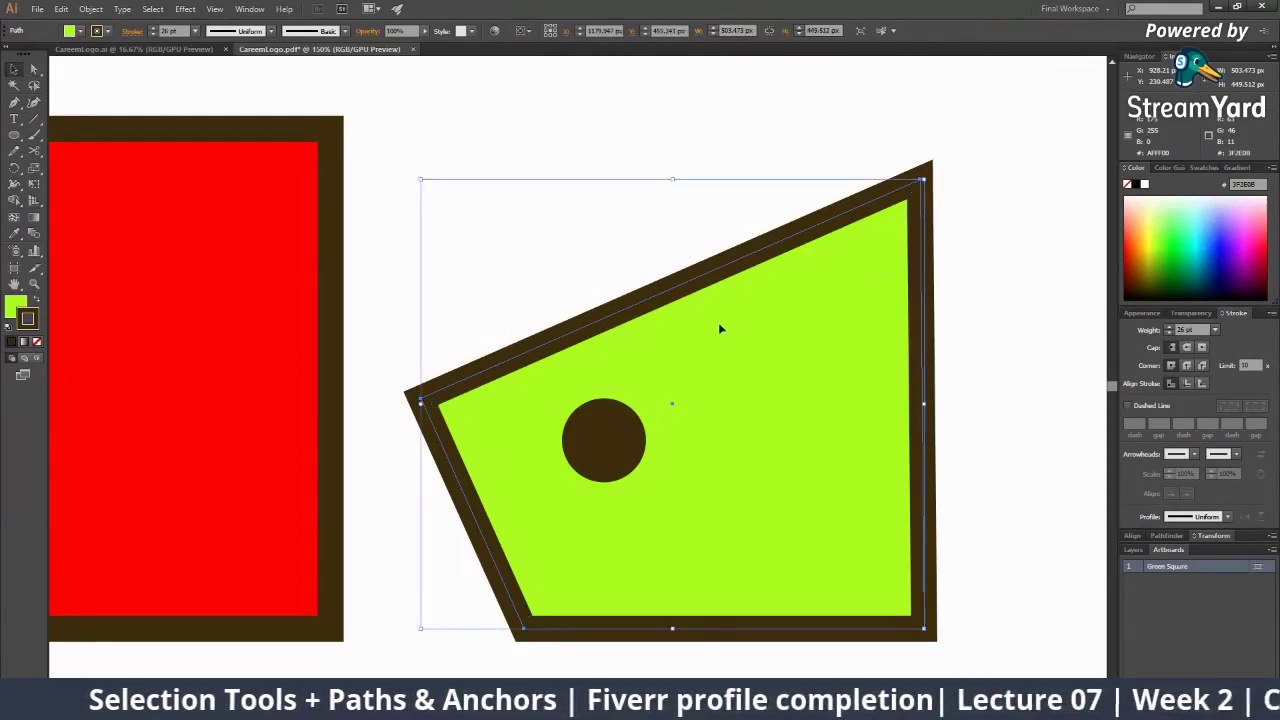
pyautogui.click(666, 166)
pyautogui.click(662, 262)
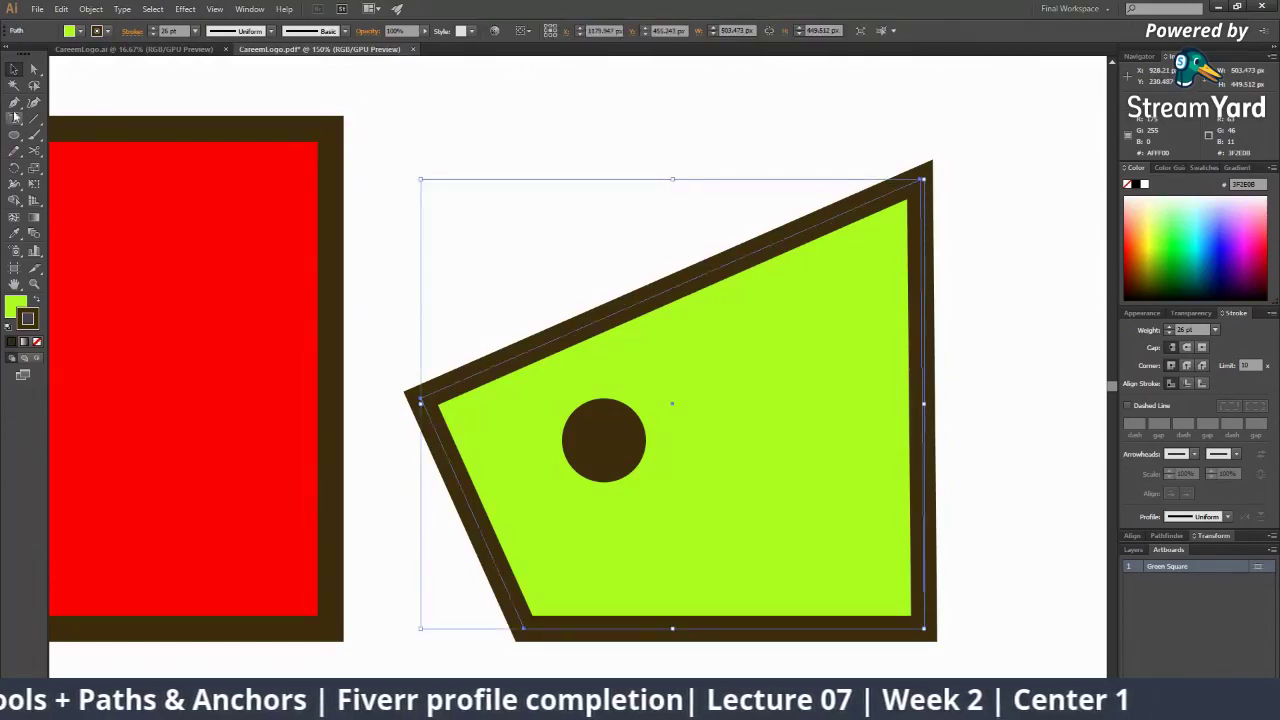
pyautogui.click(538, 37)
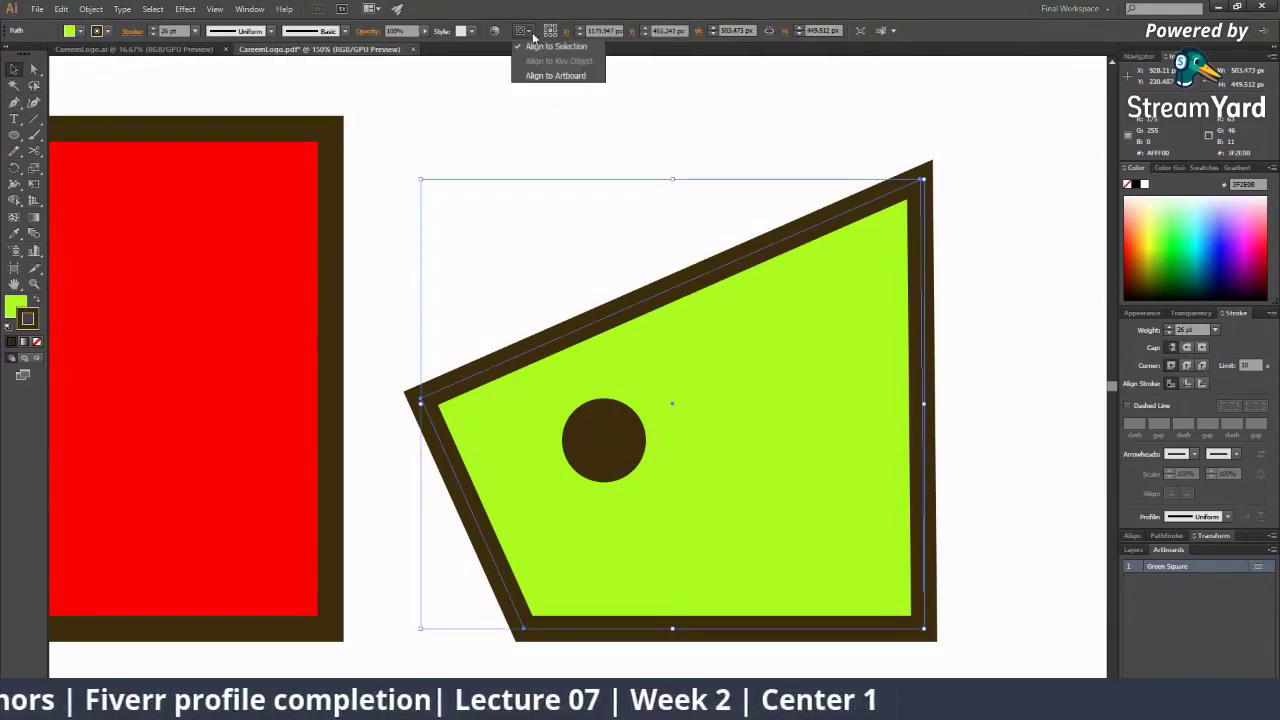
pyautogui.click(540, 70)
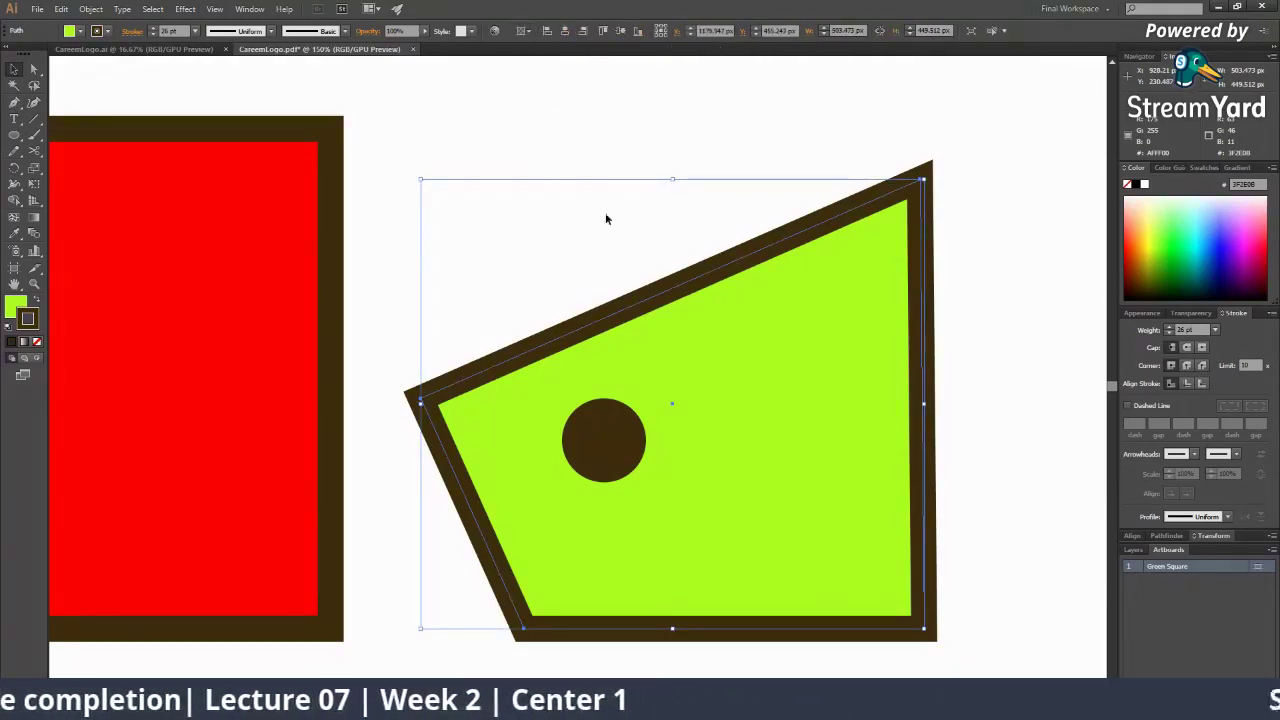
pyautogui.click(1004, 31)
pyautogui.click(1004, 31)
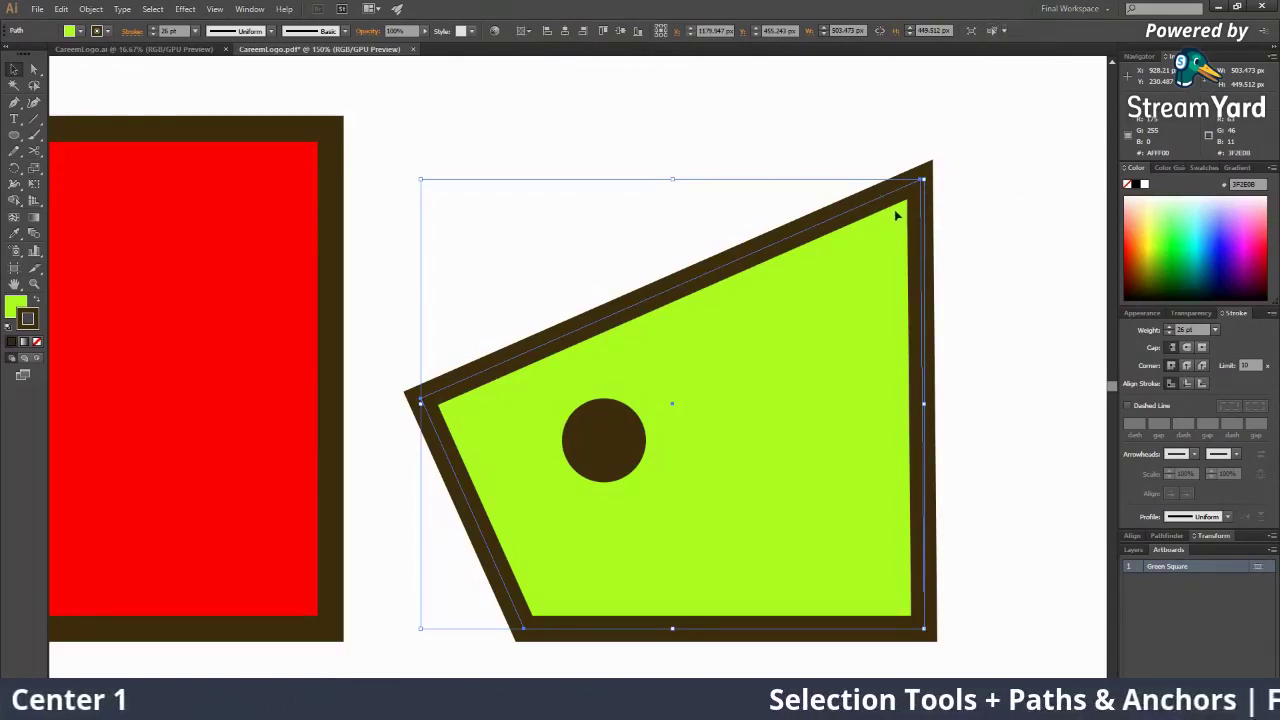
pyautogui.hotkey('ctrl', 'shift', 'a')
pyautogui.click(791, 405)
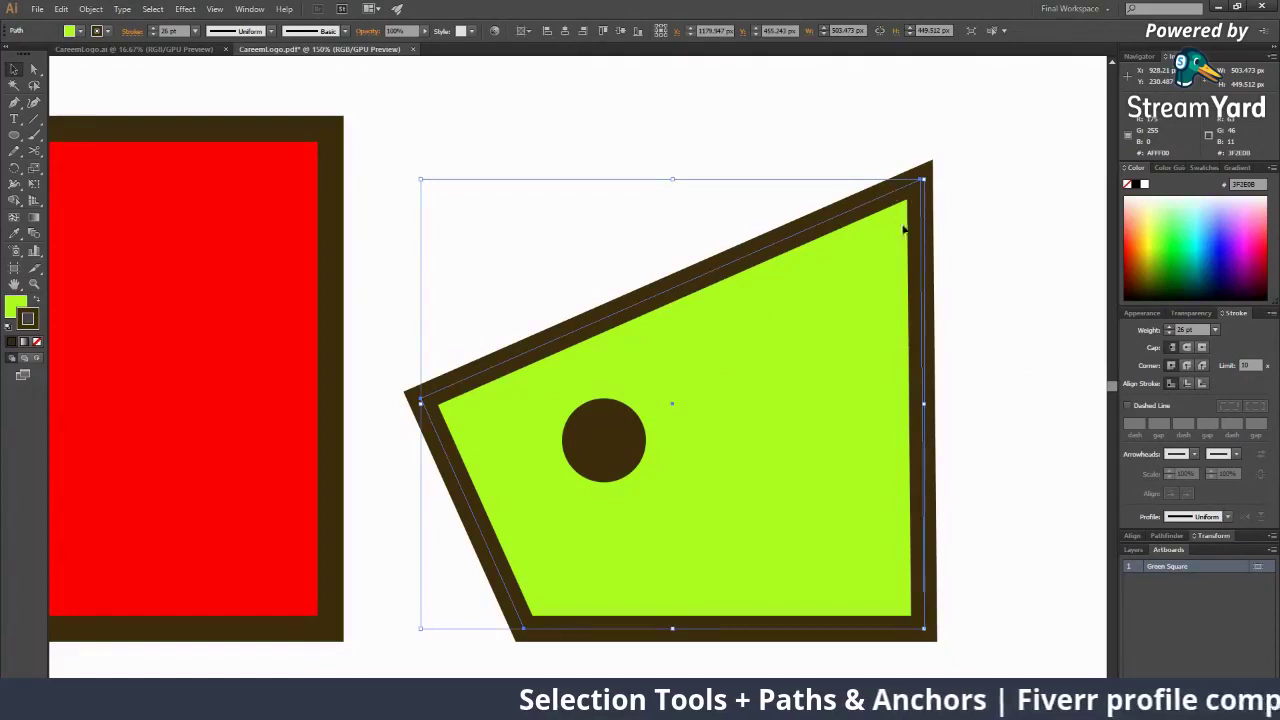
pyautogui.press('a')
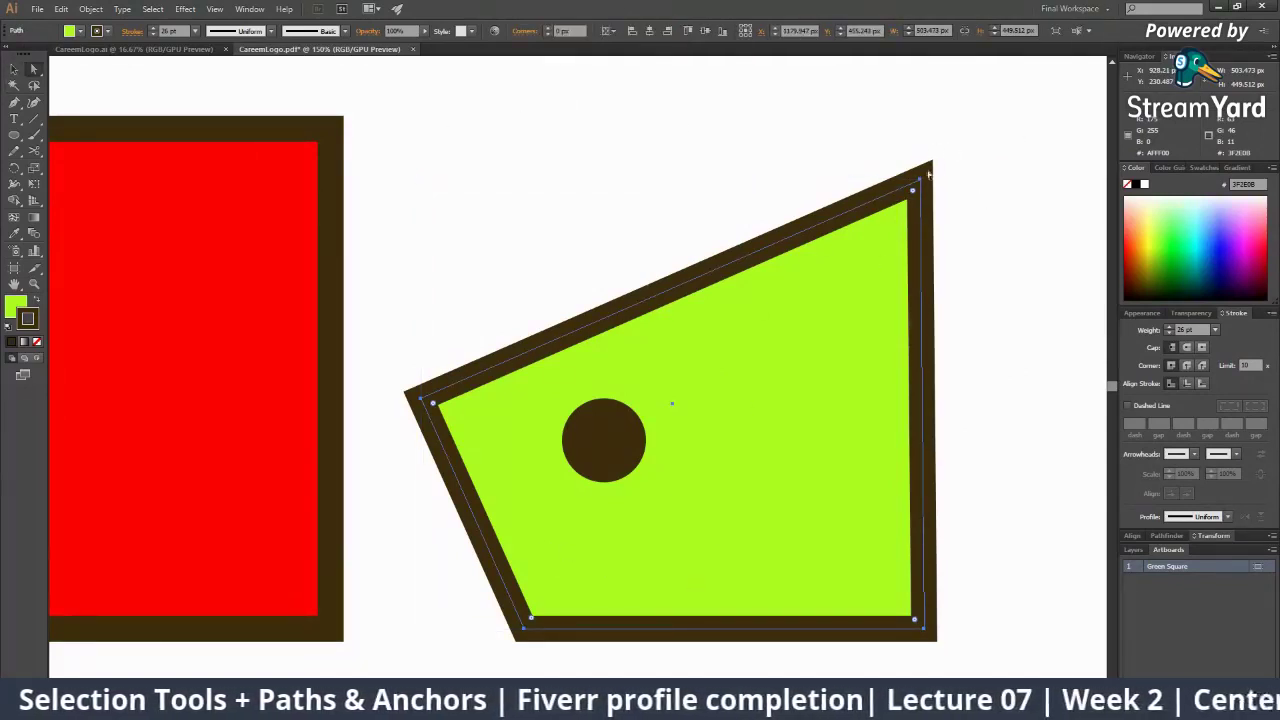
pyautogui.click(548, 30)
pyautogui.click(548, 30)
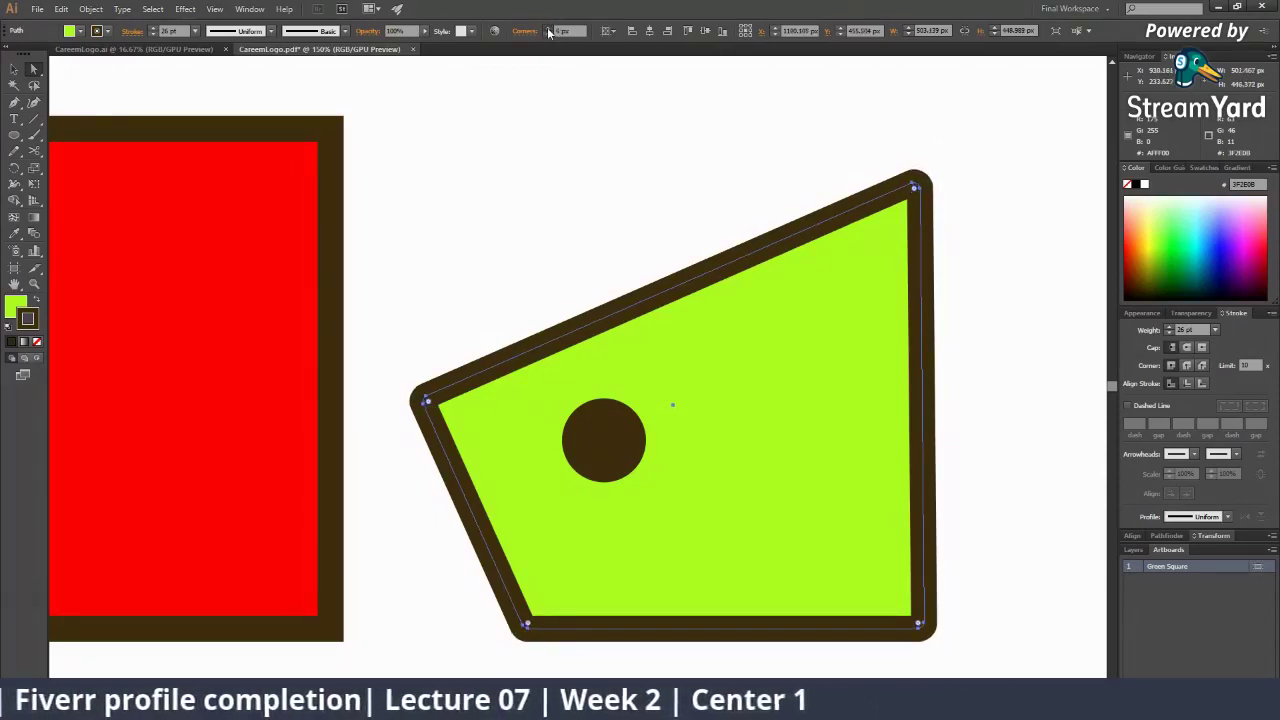
pyautogui.click(548, 29)
pyautogui.click(548, 29)
pyautogui.click(548, 29)
pyautogui.click(548, 29)
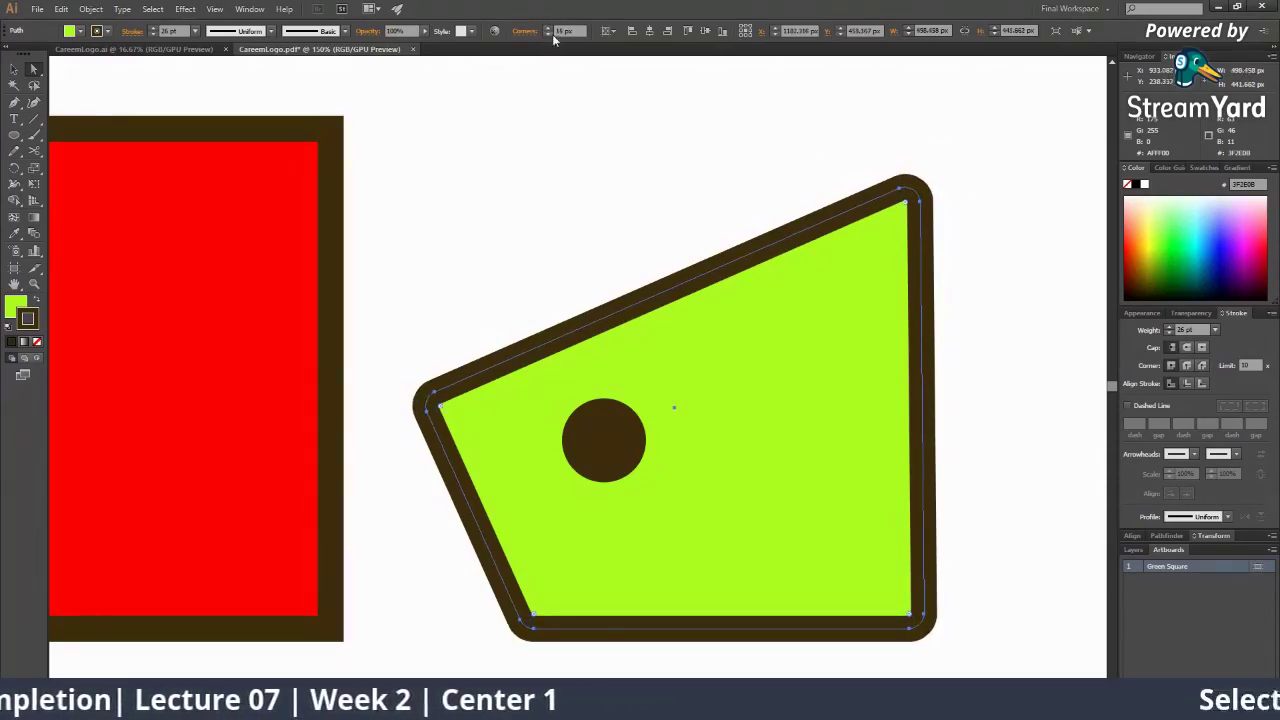
pyautogui.click(549, 34)
pyautogui.click(549, 34)
pyautogui.click(549, 34)
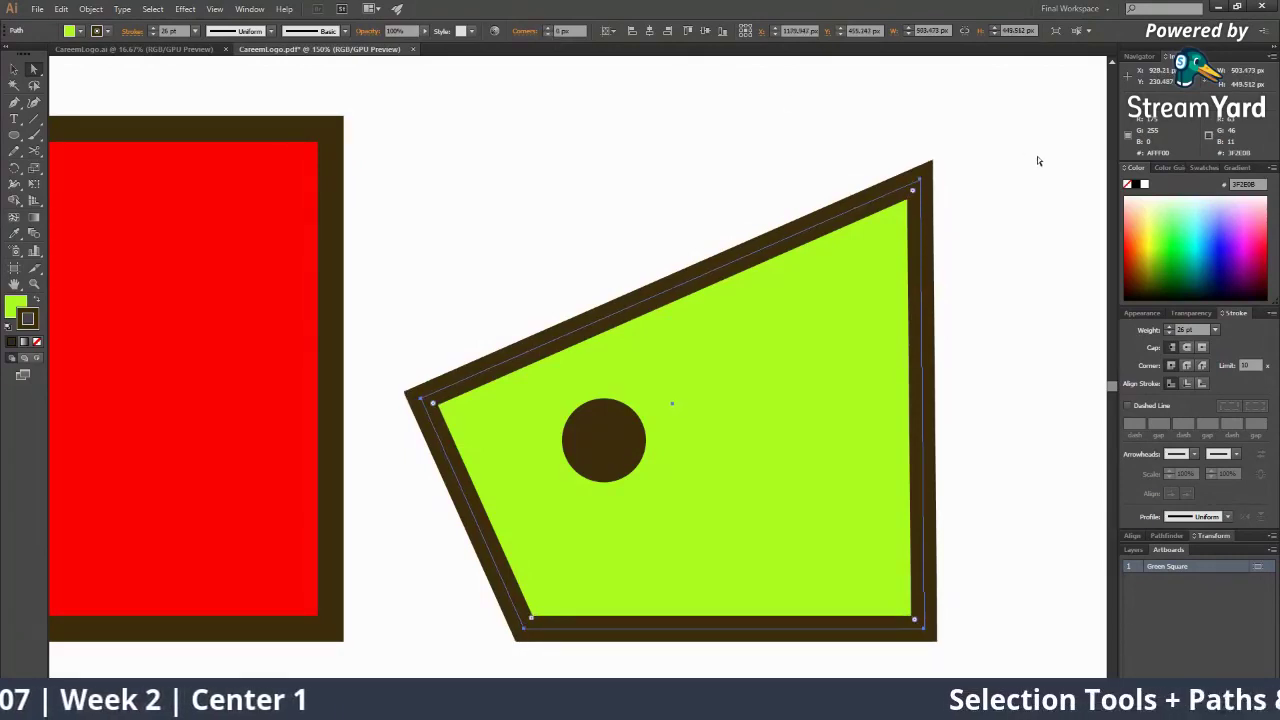
# Round only the top-right corner of the green shape, then zoom out to show both shapes
pyautogui.click(920, 184)
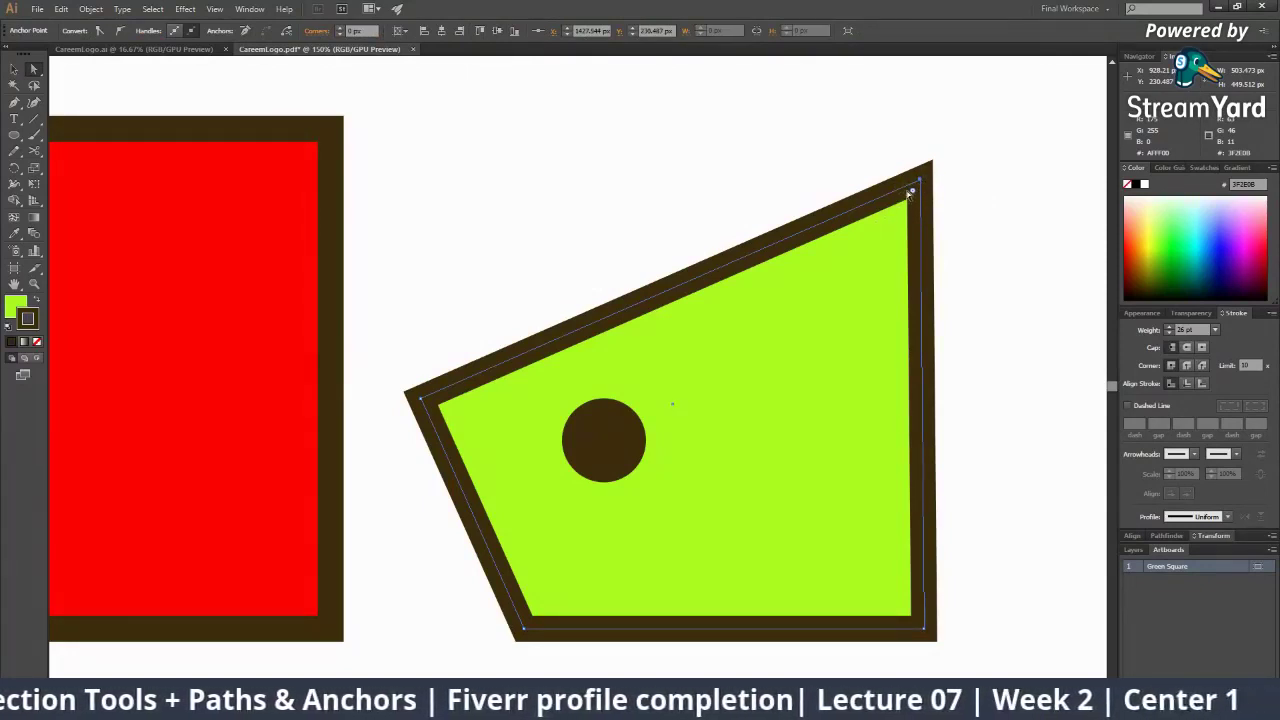
pyautogui.moveTo(910, 192); pyautogui.dragTo(992, 206)
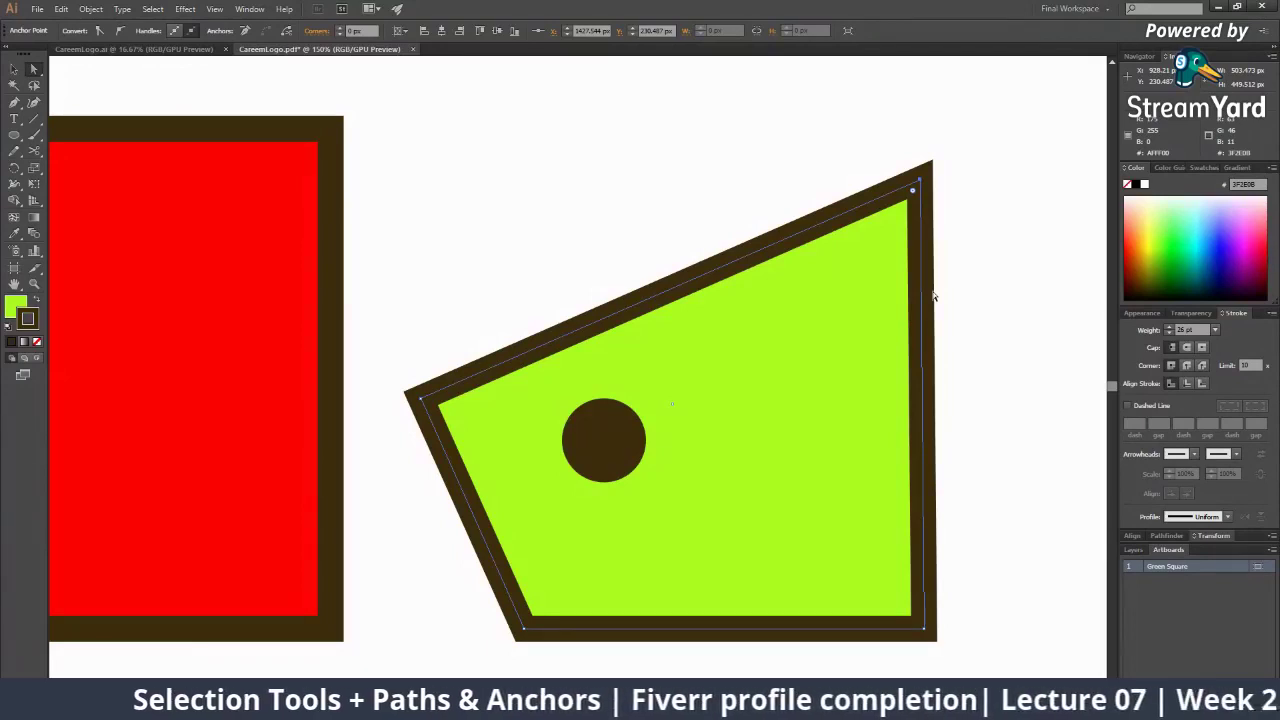
pyautogui.press('z')
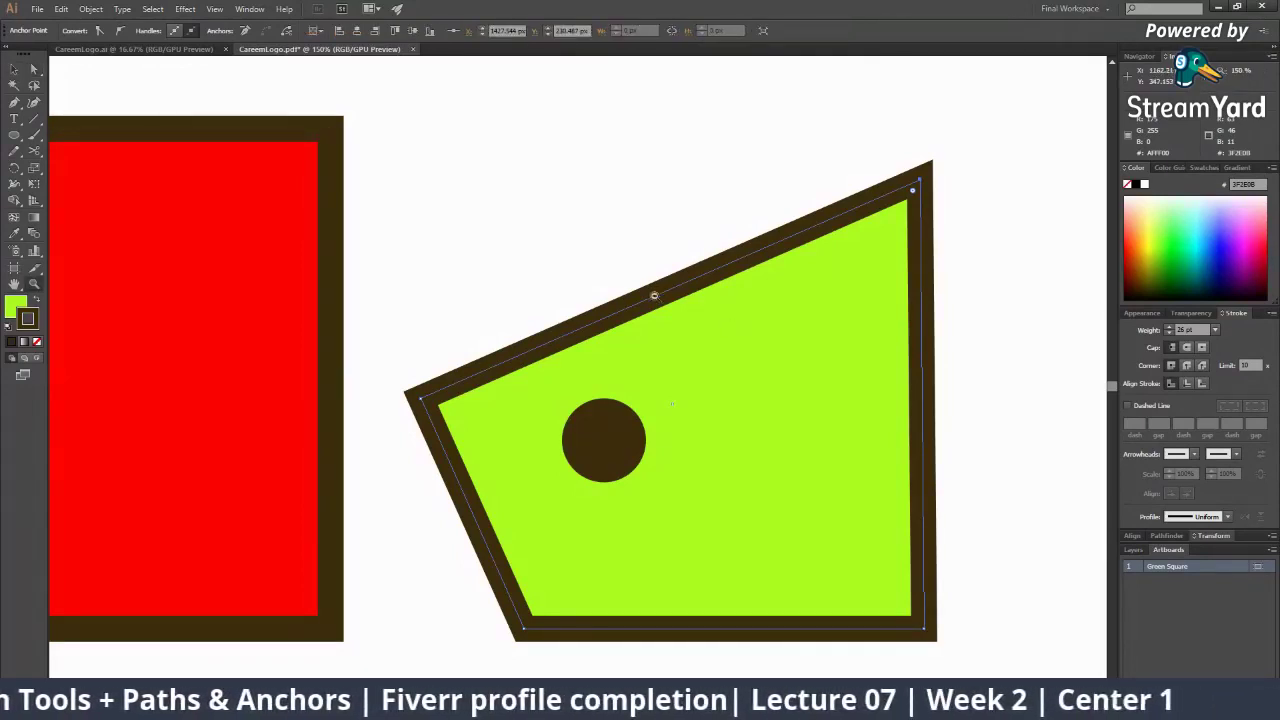
pyautogui.keyDown('alt'); pyautogui.click(651, 297); pyautogui.keyUp('alt')
pyautogui.keyDown('alt'); pyautogui.click(651, 297); pyautogui.keyUp('alt')
pyautogui.click(772, 440)
pyautogui.press('a')
pyautogui.press('space')
pyautogui.moveTo(300, 360); pyautogui.dragTo(726, 373)
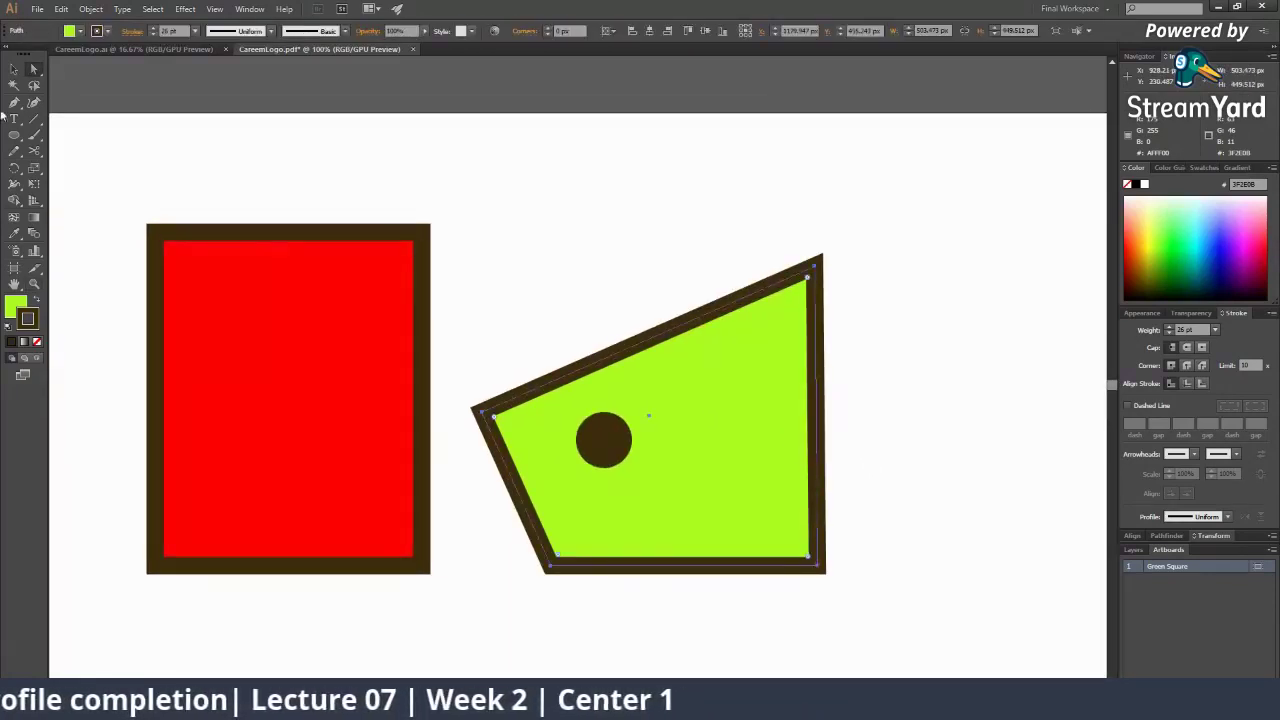
# Select the red rectangle and green shape in turn, then nudge the green shape upward
pyautogui.press('v')
pyautogui.click(676, 166)
pyautogui.click(729, 352)
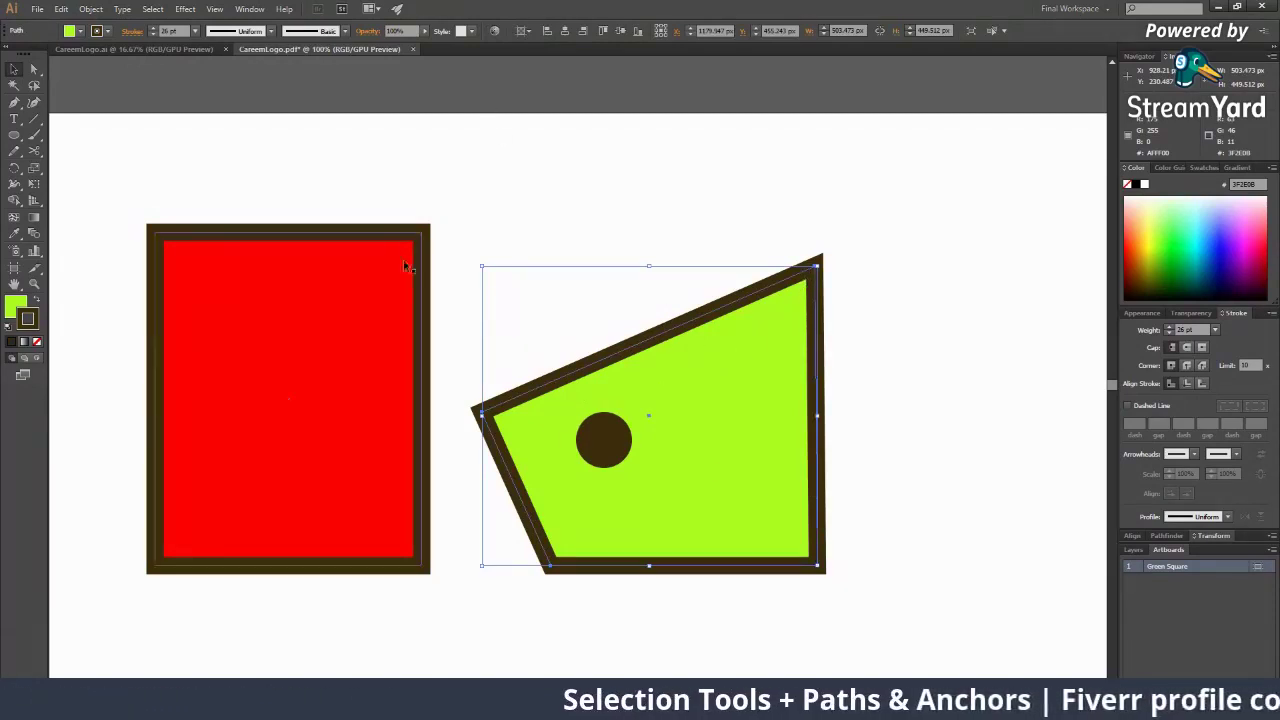
pyautogui.click(261, 325)
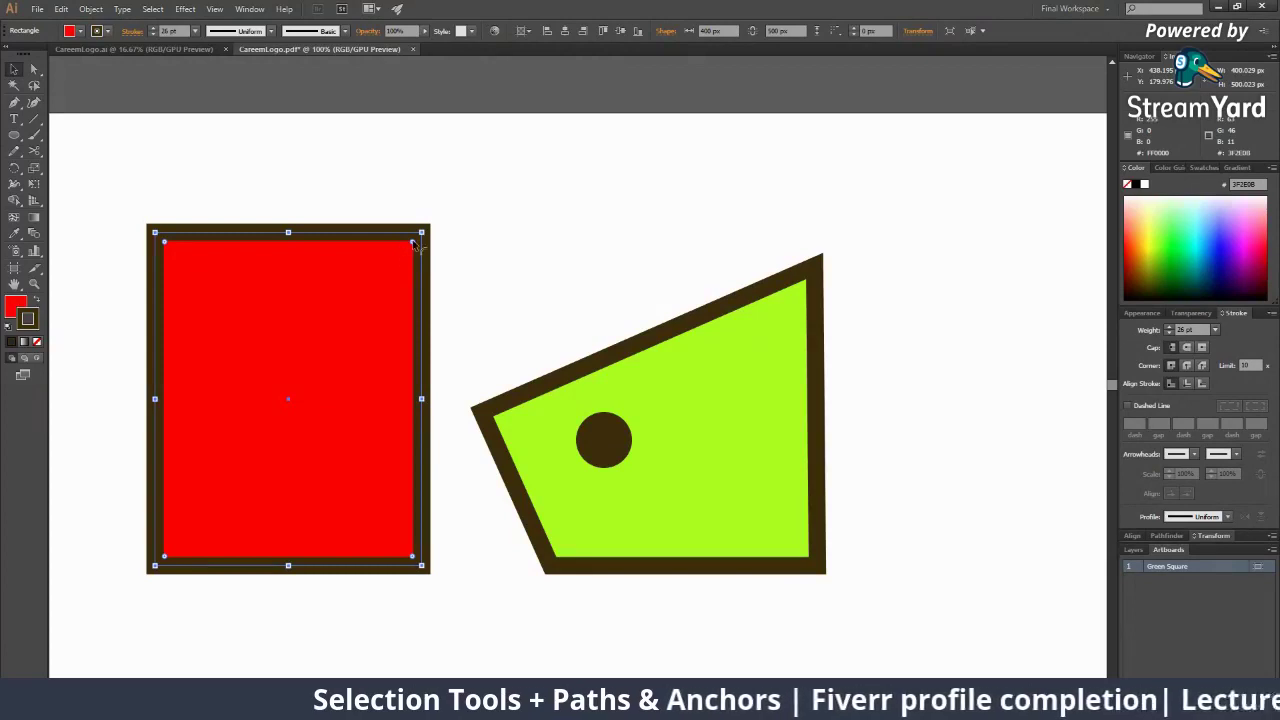
pyautogui.click(700, 363)
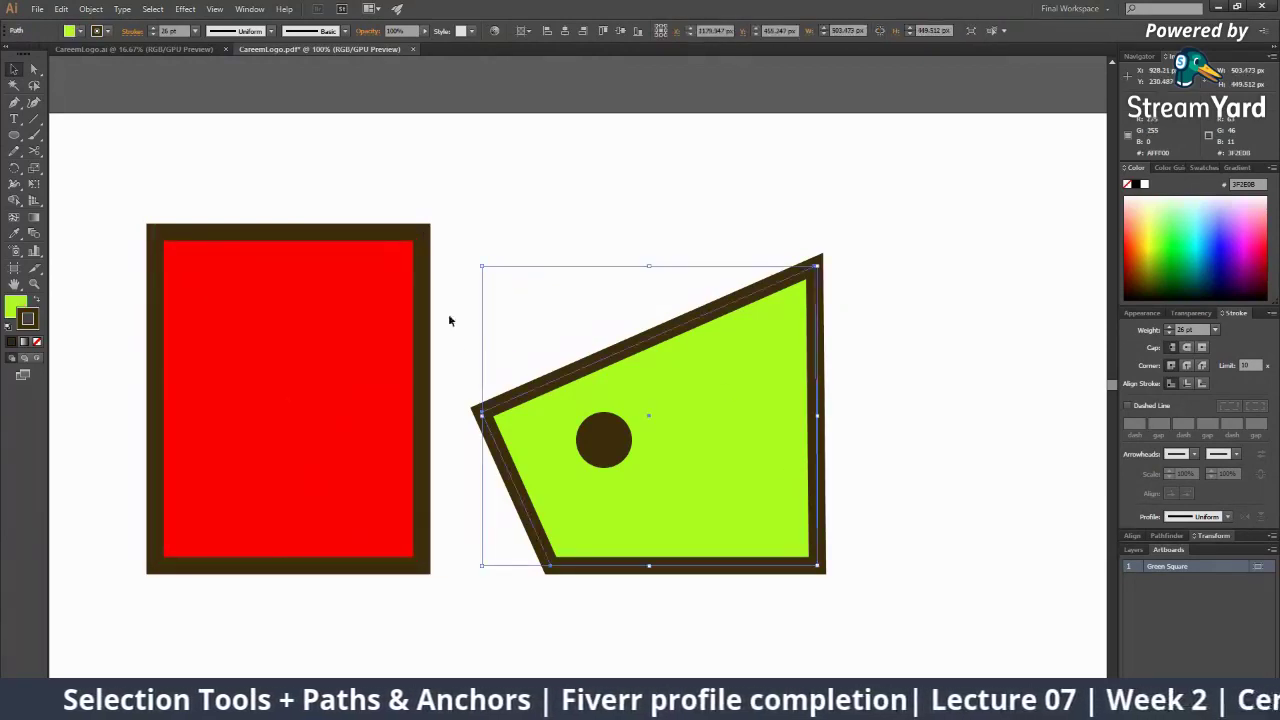
pyautogui.click(33, 68)
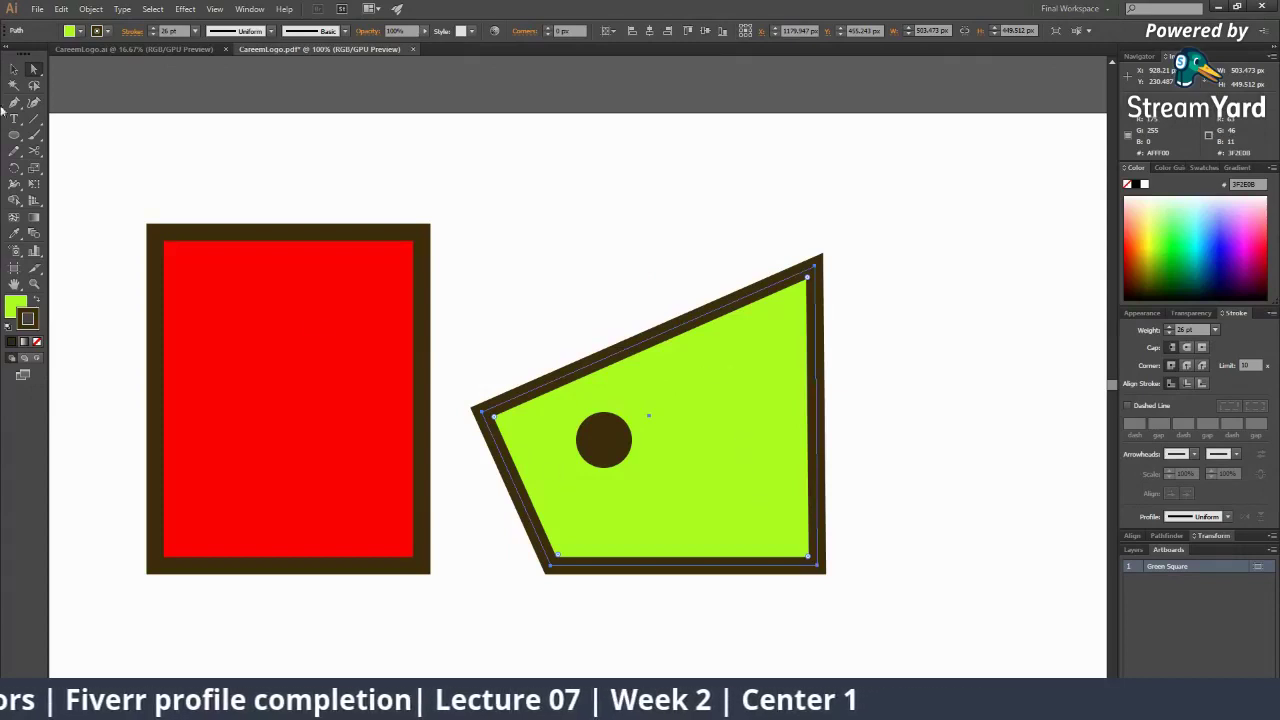
pyautogui.click(14, 68)
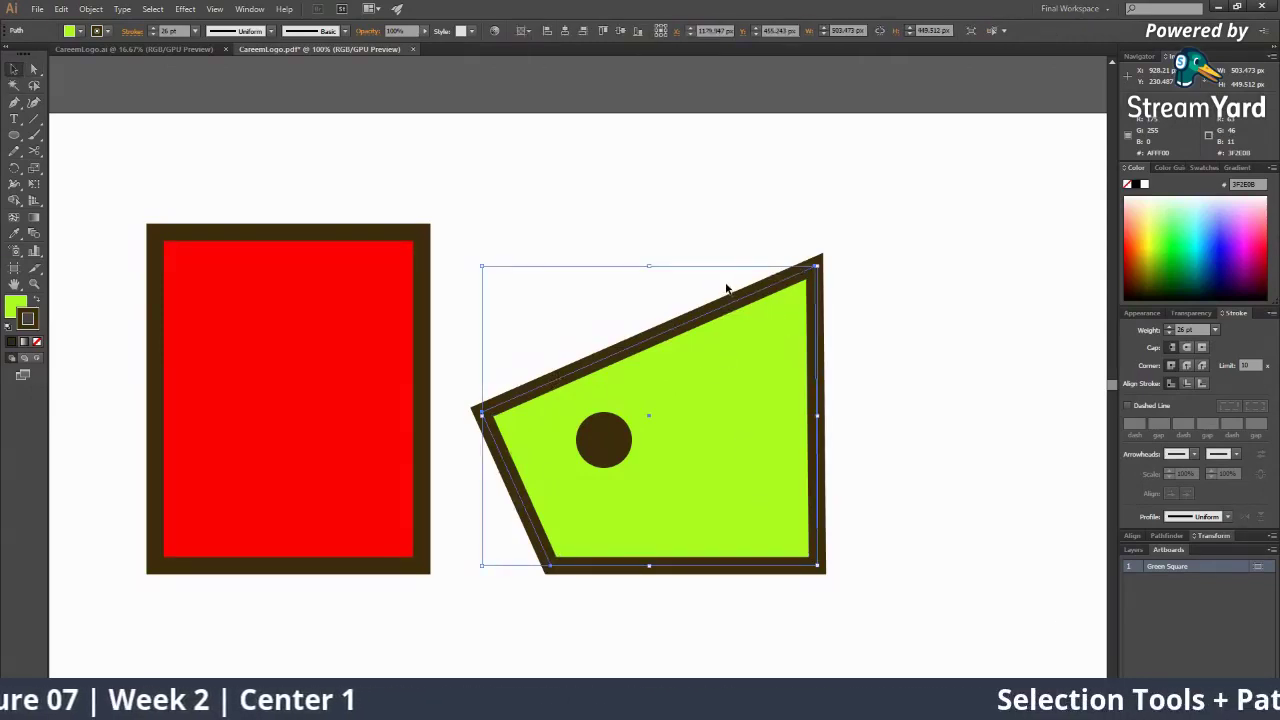
pyautogui.click(631, 209)
pyautogui.moveTo(702, 428)
pyautogui.mouseDown()
pyautogui.moveTo(714, 360)
pyautogui.moveTo(690, 400)
pyautogui.moveTo(697, 412)
pyautogui.mouseUp()
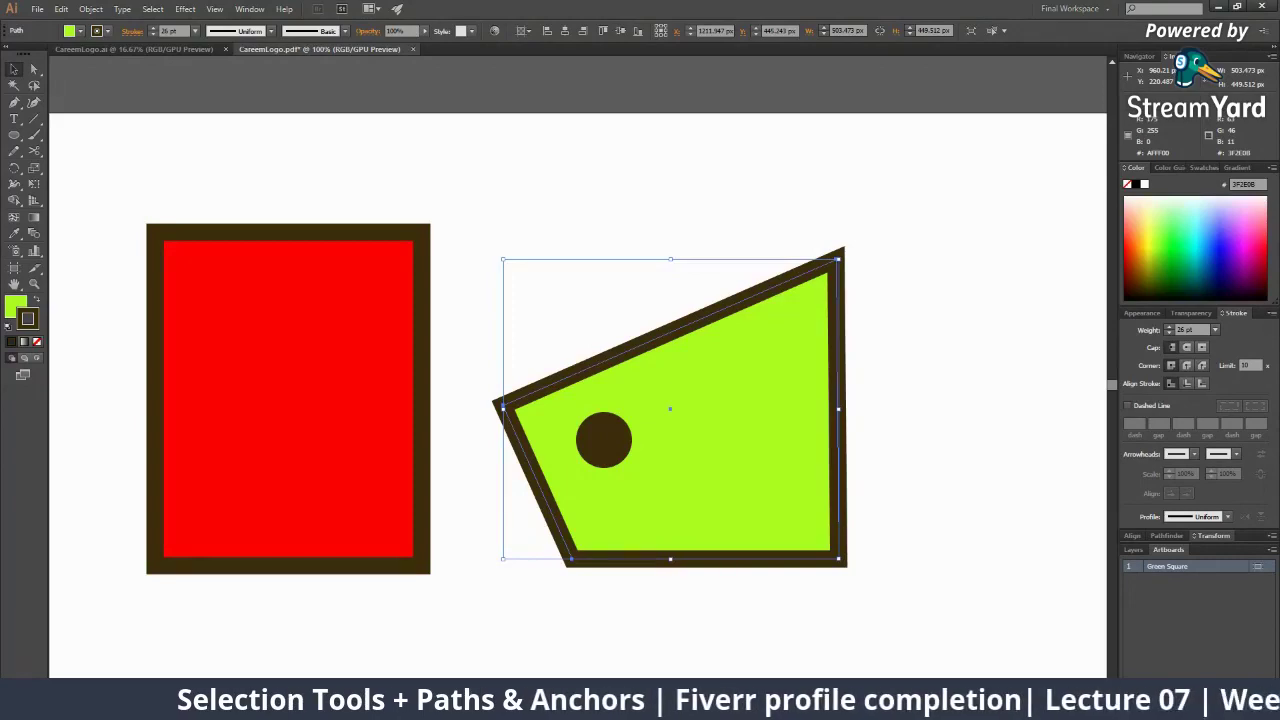
pyautogui.hotkey('alt', 'Tab')
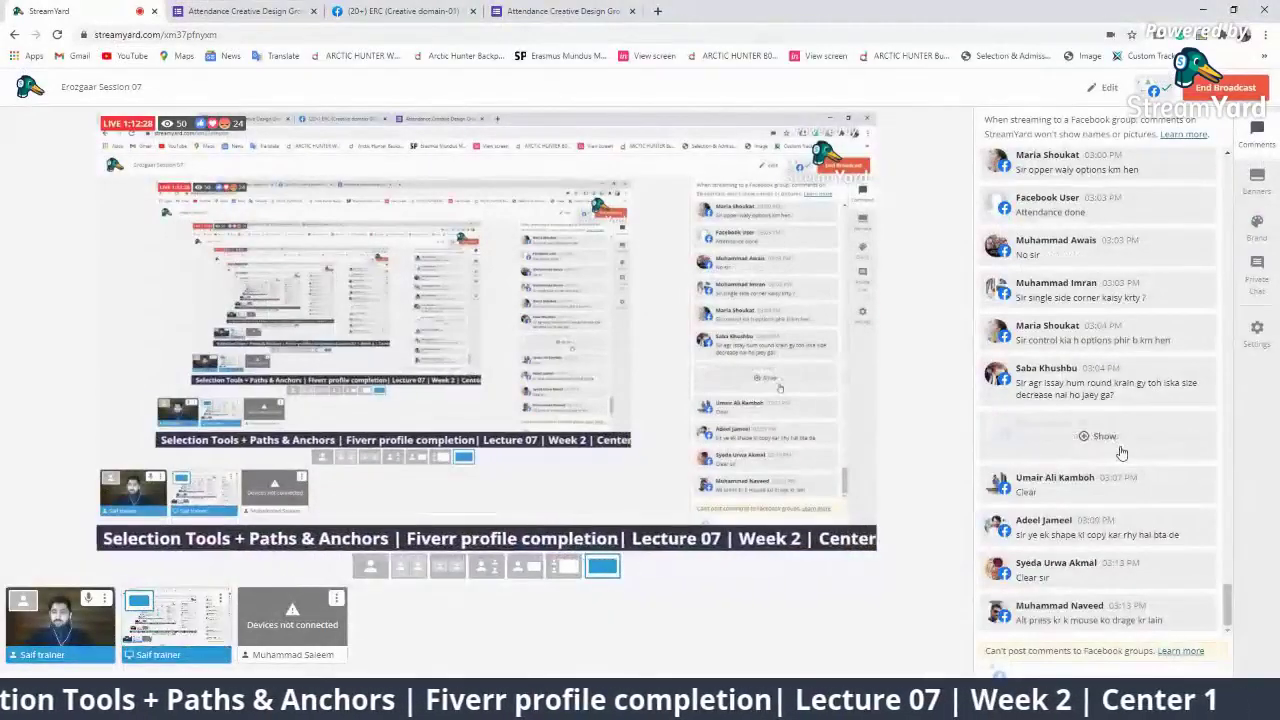
# Unhide the hidden comment, feature a viewer's question about copying a shape on stream, then remove it
pyautogui.click(1104, 437)
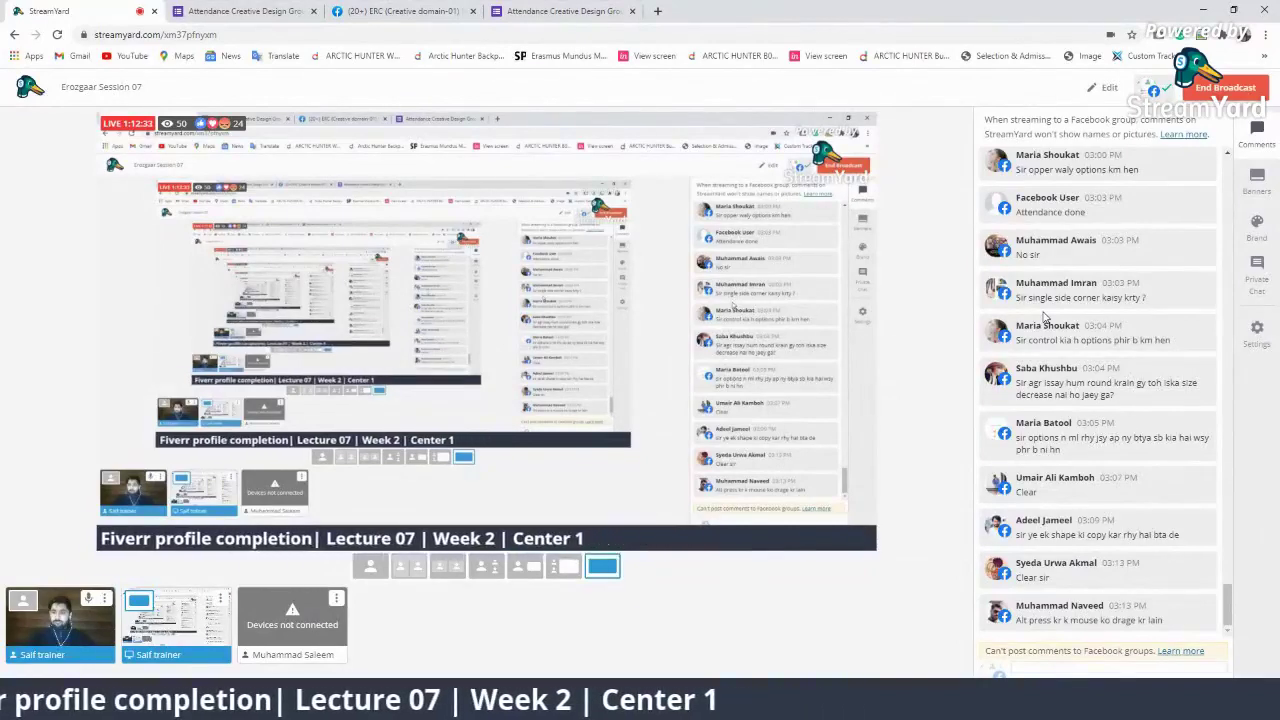
pyautogui.click(1117, 547)
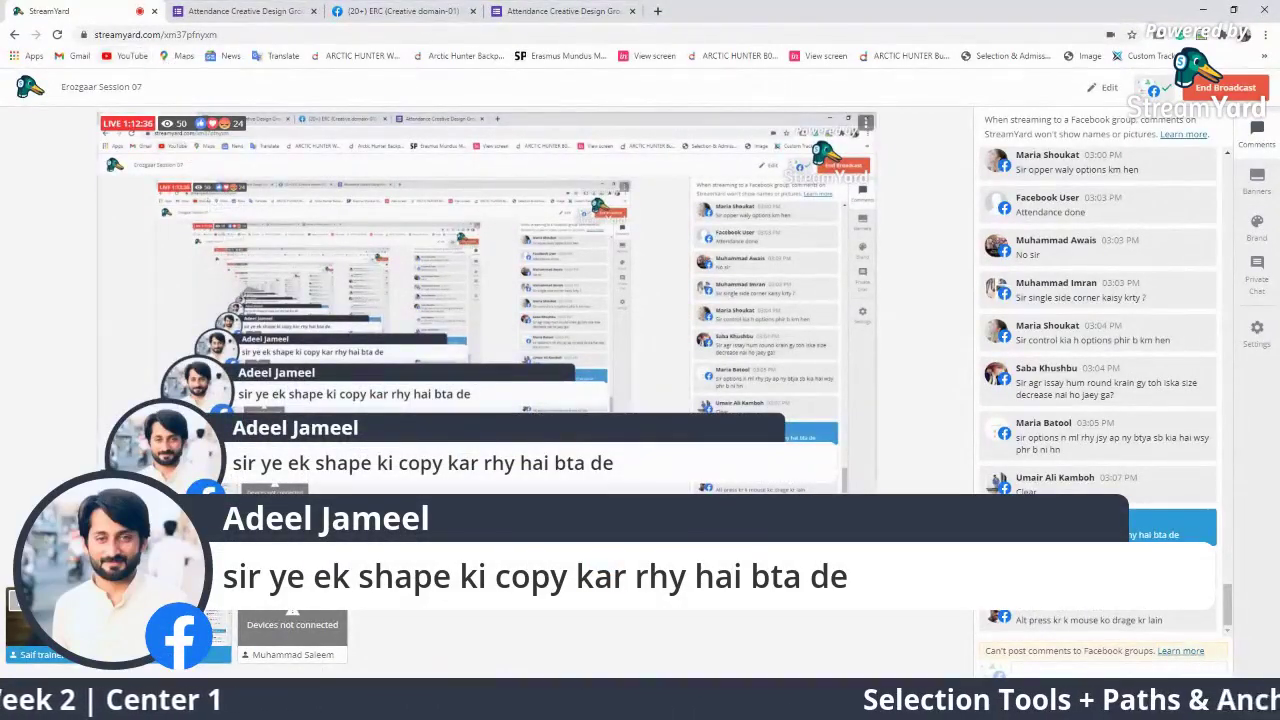
pyautogui.click(1134, 537)
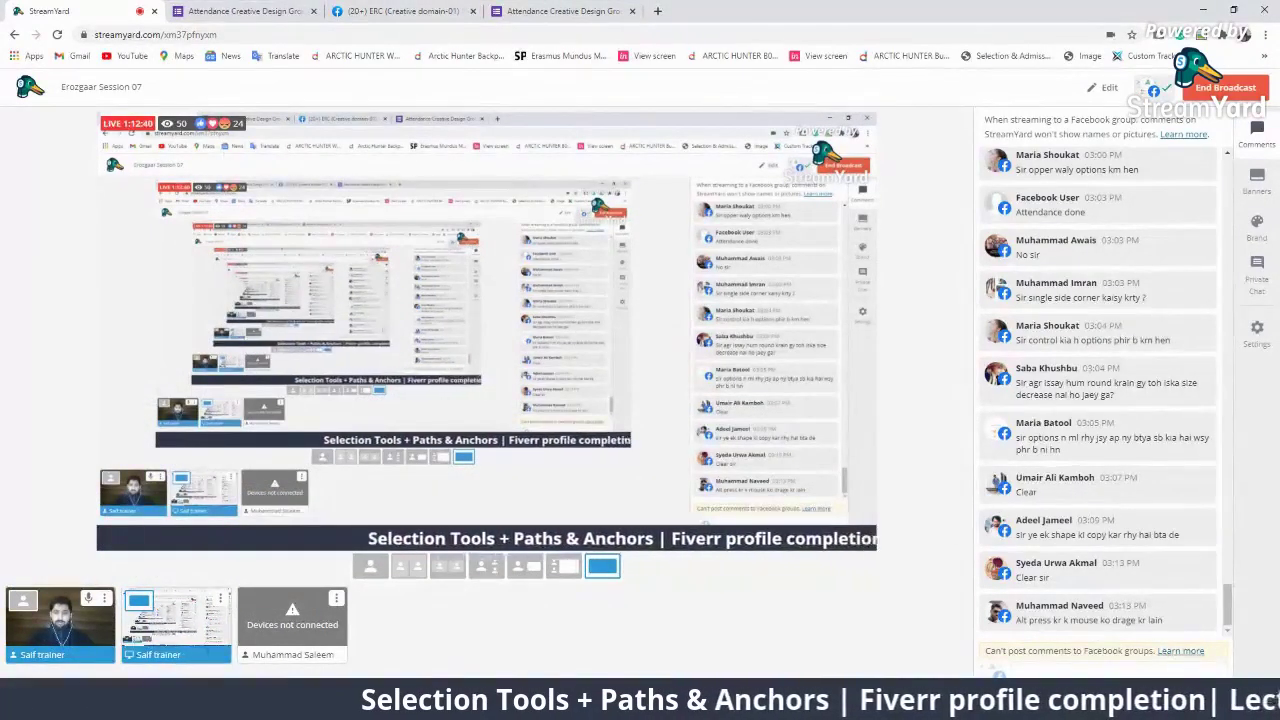
pyautogui.hotkey('alt', 'Tab')
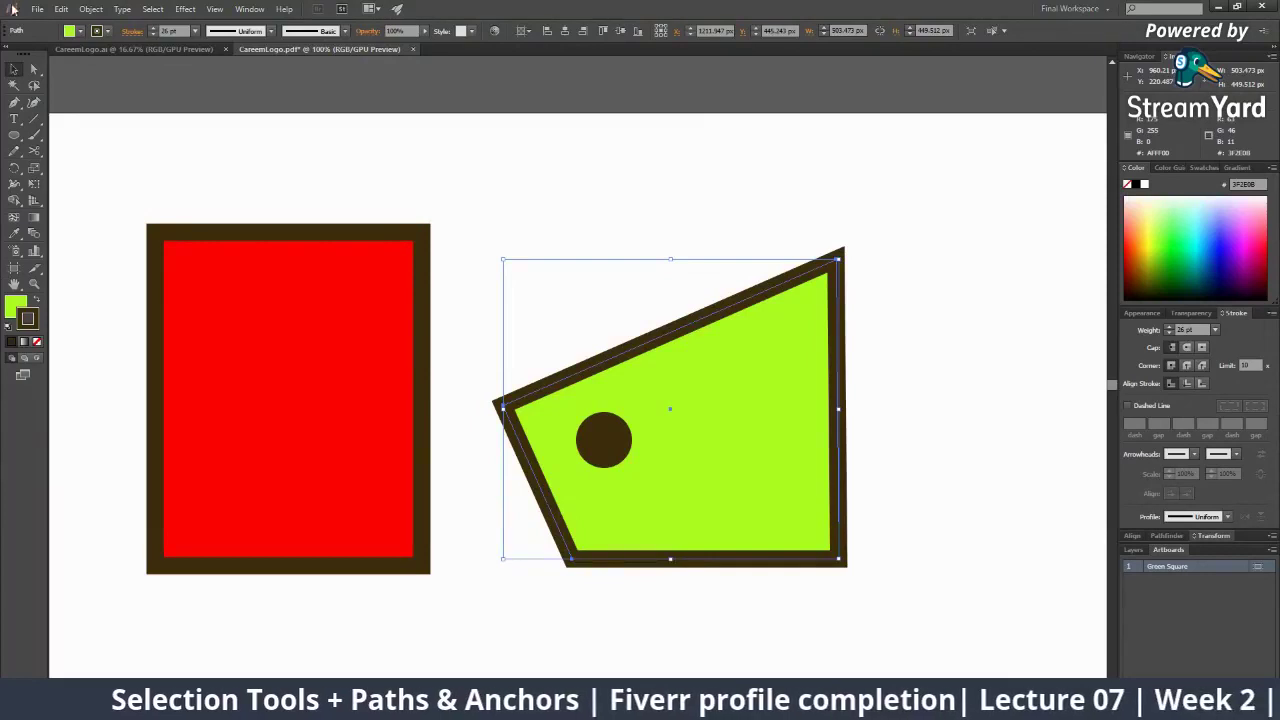
# Zoom out to the whole artboard and select the red rectangle
pyautogui.click(264, 151)
pyautogui.press('z')
pyautogui.keyDown('alt'); pyautogui.click(585, 366); pyautogui.keyUp('alt')
pyautogui.keyDown('alt'); pyautogui.click(582, 367); pyautogui.keyUp('alt')
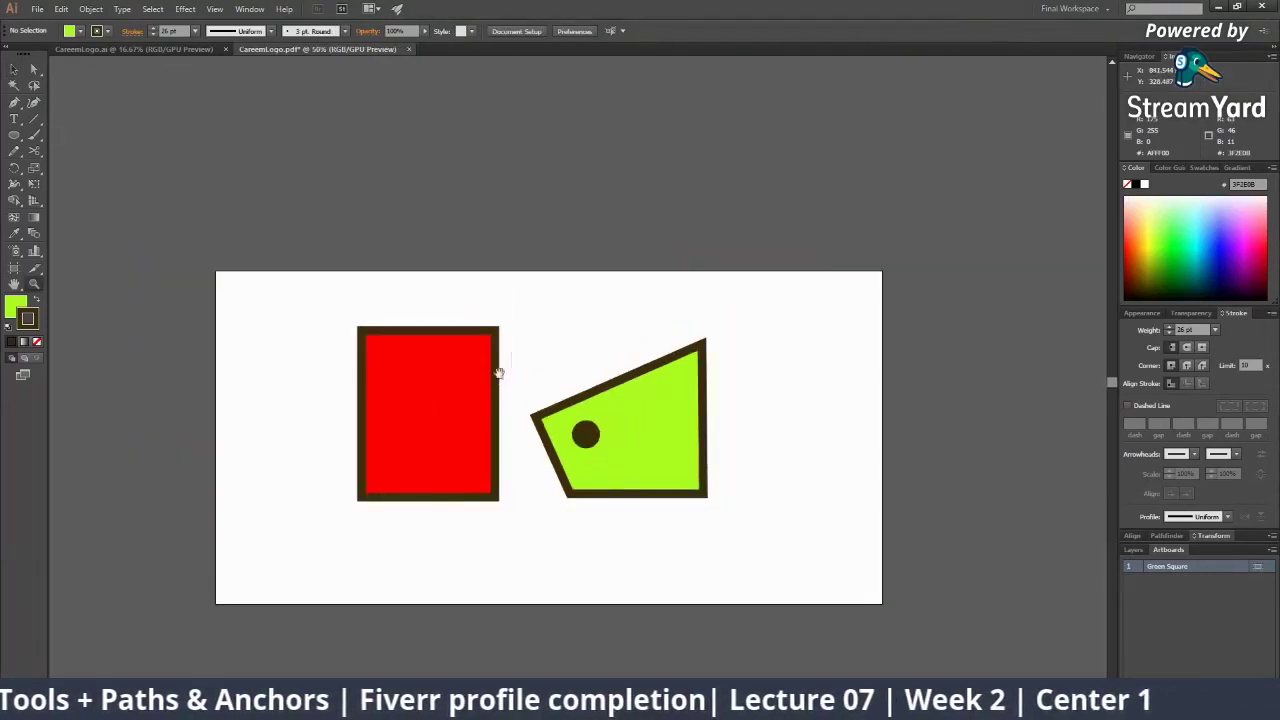
pyautogui.moveTo(497, 377); pyautogui.dragTo(551, 327)
pyautogui.press('v')
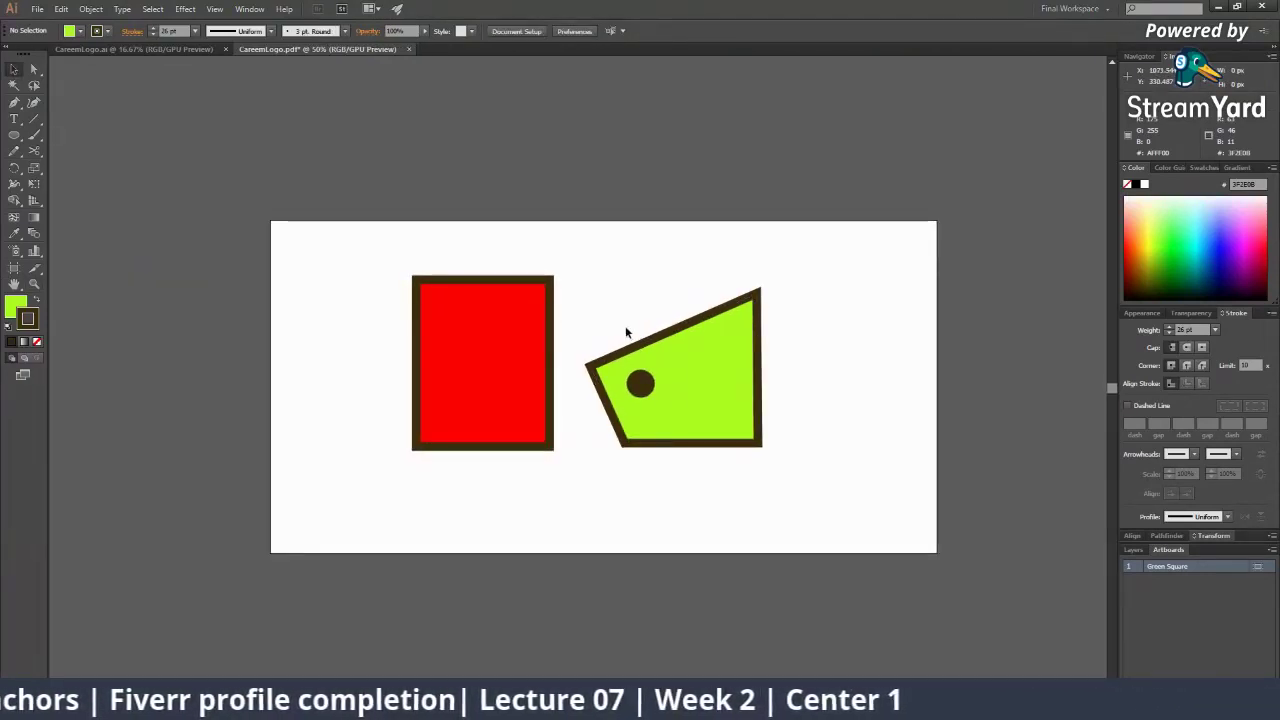
pyautogui.moveTo(388, 270); pyautogui.dragTo(573, 522)
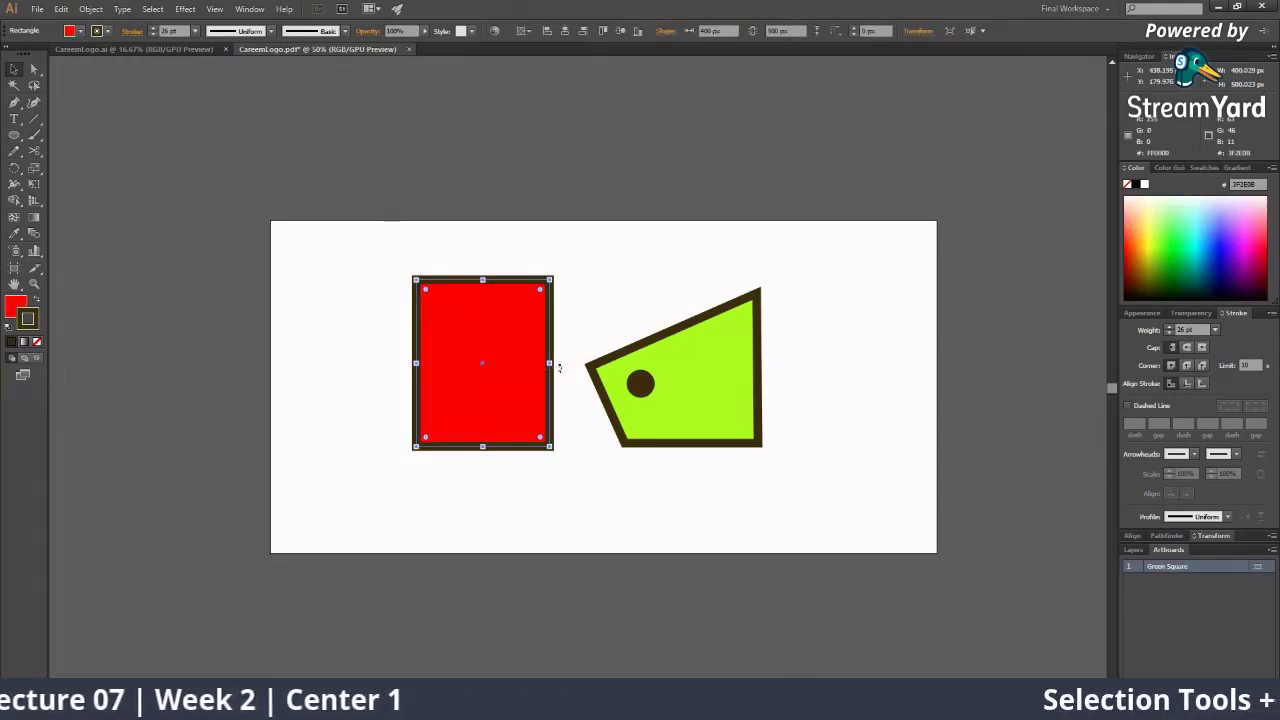
pyautogui.press('z')
pyautogui.click(548, 333)
pyautogui.press('v')
pyautogui.click(573, 295)
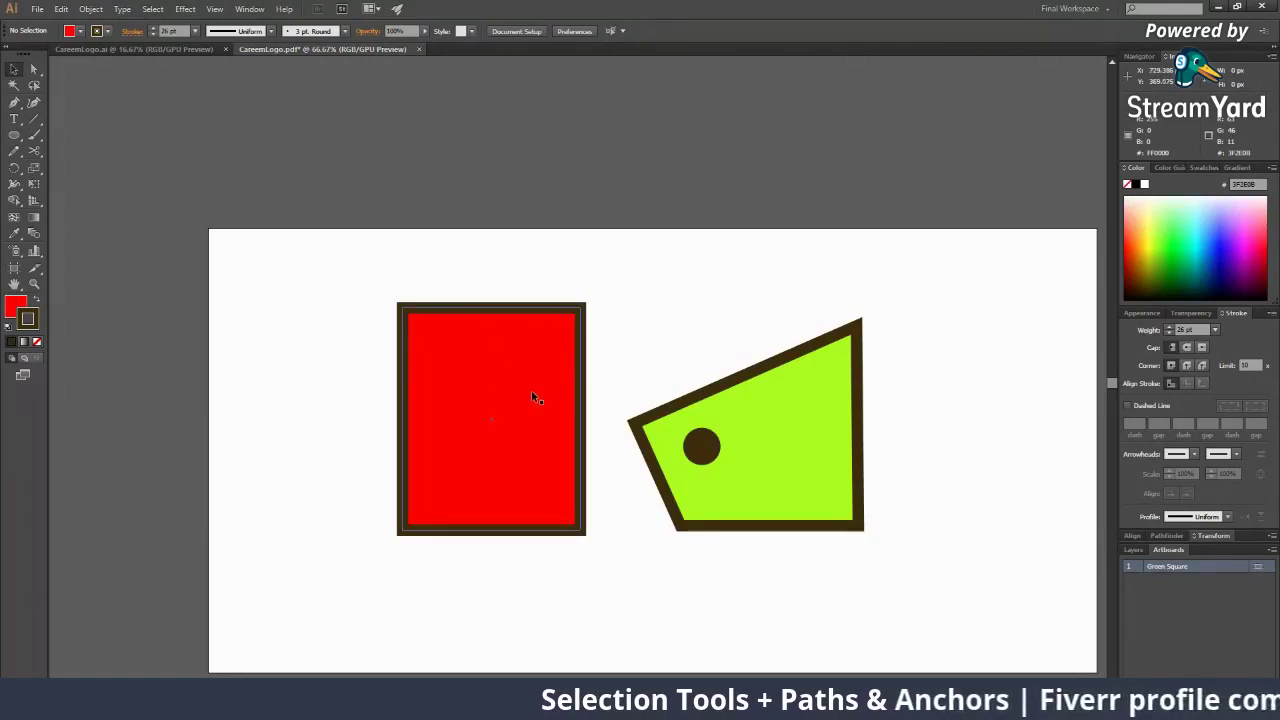
pyautogui.click(466, 349)
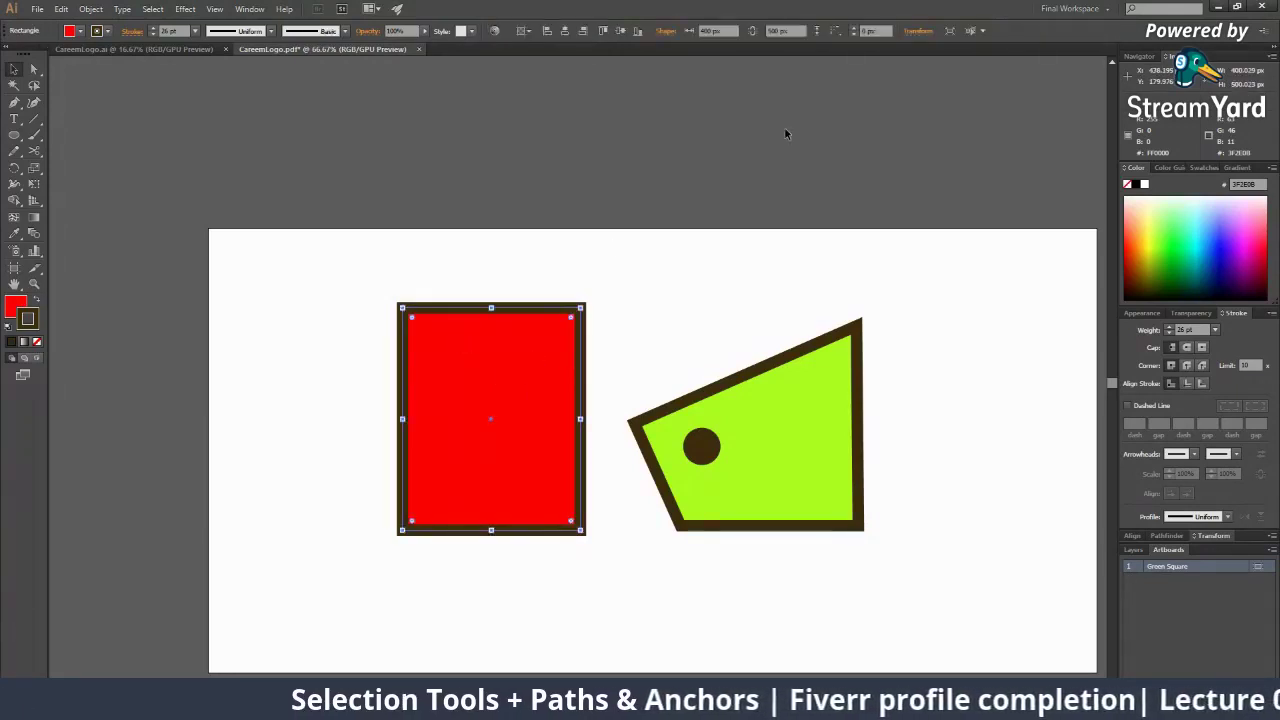
# Paste a trial copy of the red rectangle, drag it above the artboard, and delete it
pyautogui.press('a')
pyautogui.hotkey('ctrl', 'v')
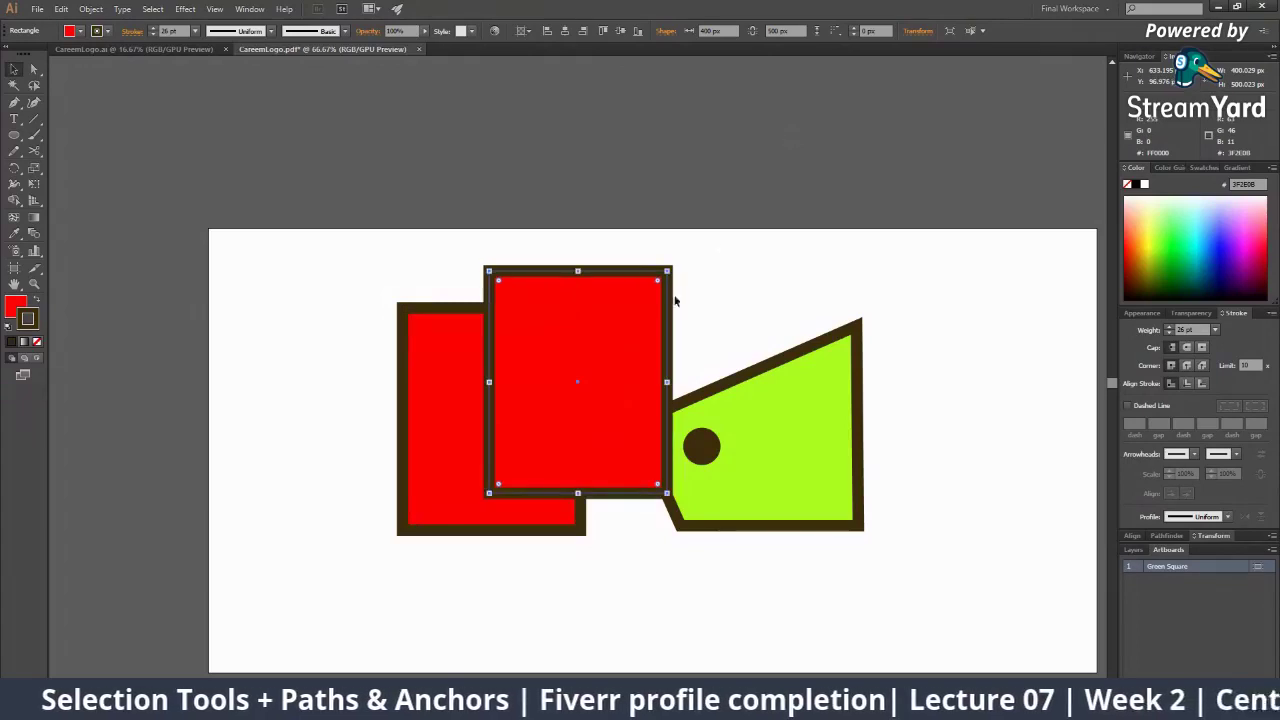
pyautogui.moveTo(601, 297); pyautogui.dragTo(612, 109)
pyautogui.moveTo(624, 215); pyautogui.dragTo(646, 200)
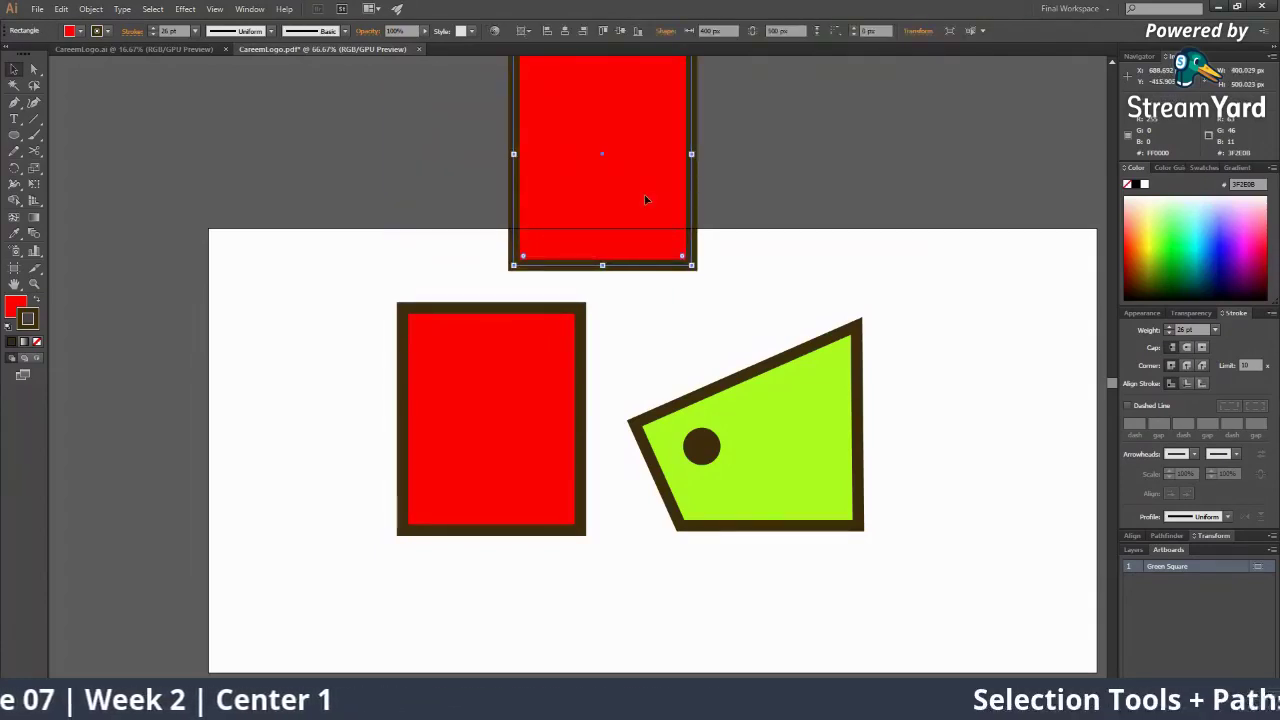
pyautogui.press('Delete')
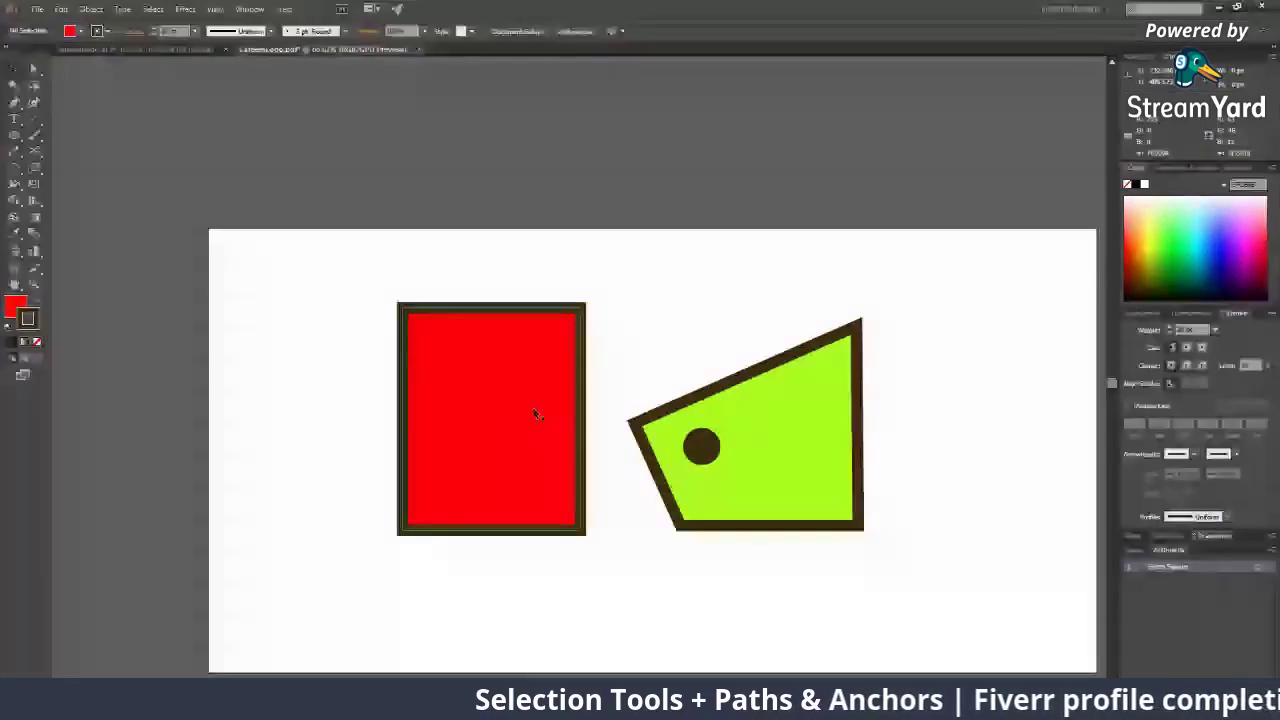
# Drag the red rectangle further left, widening the gap to the green shape
pyautogui.moveTo(639, 449); pyautogui.dragTo(491, 366)
pyautogui.moveTo(397, 344); pyautogui.dragTo(286, 345)
pyautogui.moveTo(524, 301); pyautogui.dragTo(736, 270)
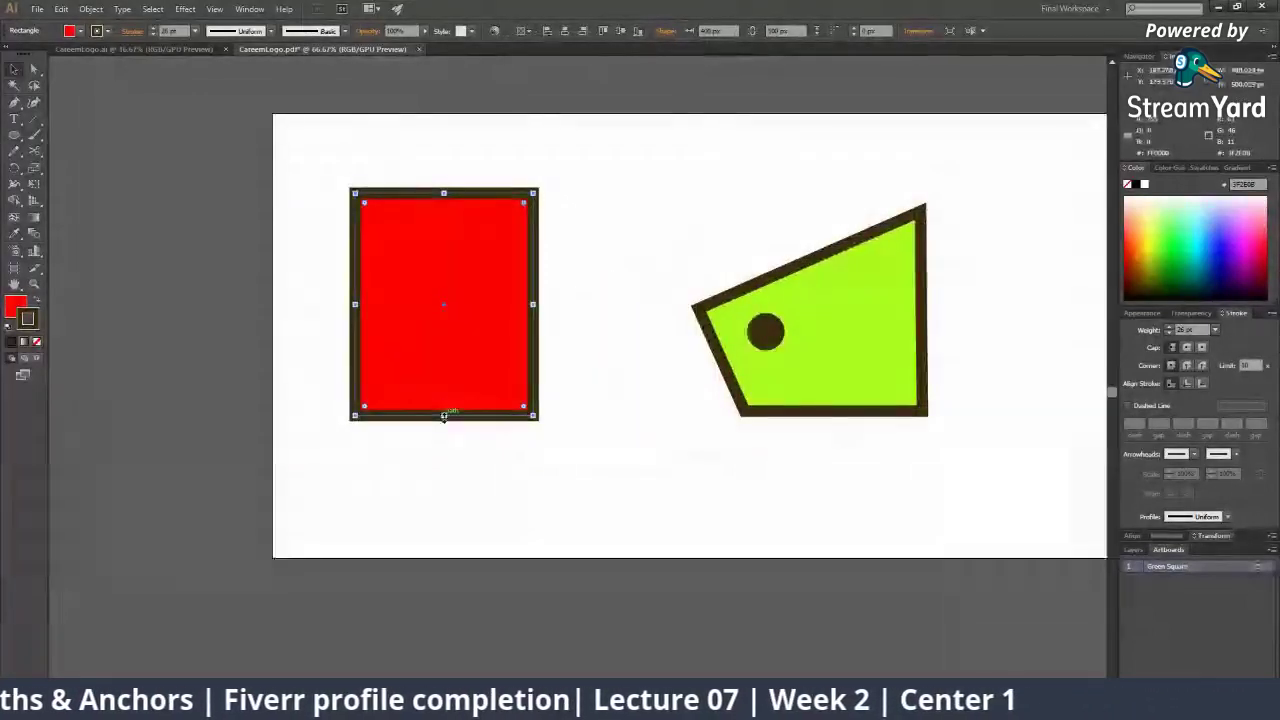
# Shorten the red rectangle from its bottom edge, then try a pasted and an Alt-dragged copy
pyautogui.moveTo(444, 416); pyautogui.dragTo(444, 338)
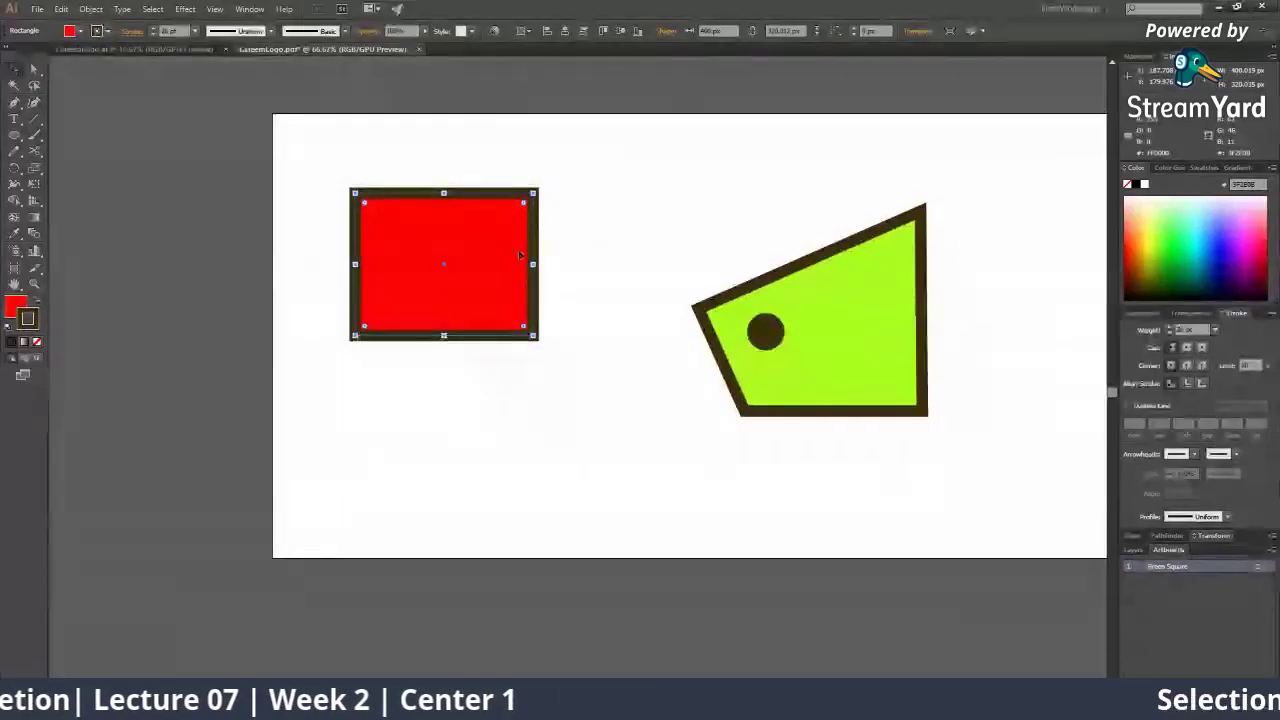
pyautogui.hotkey('ctrl', 'v')
pyautogui.click(668, 507)
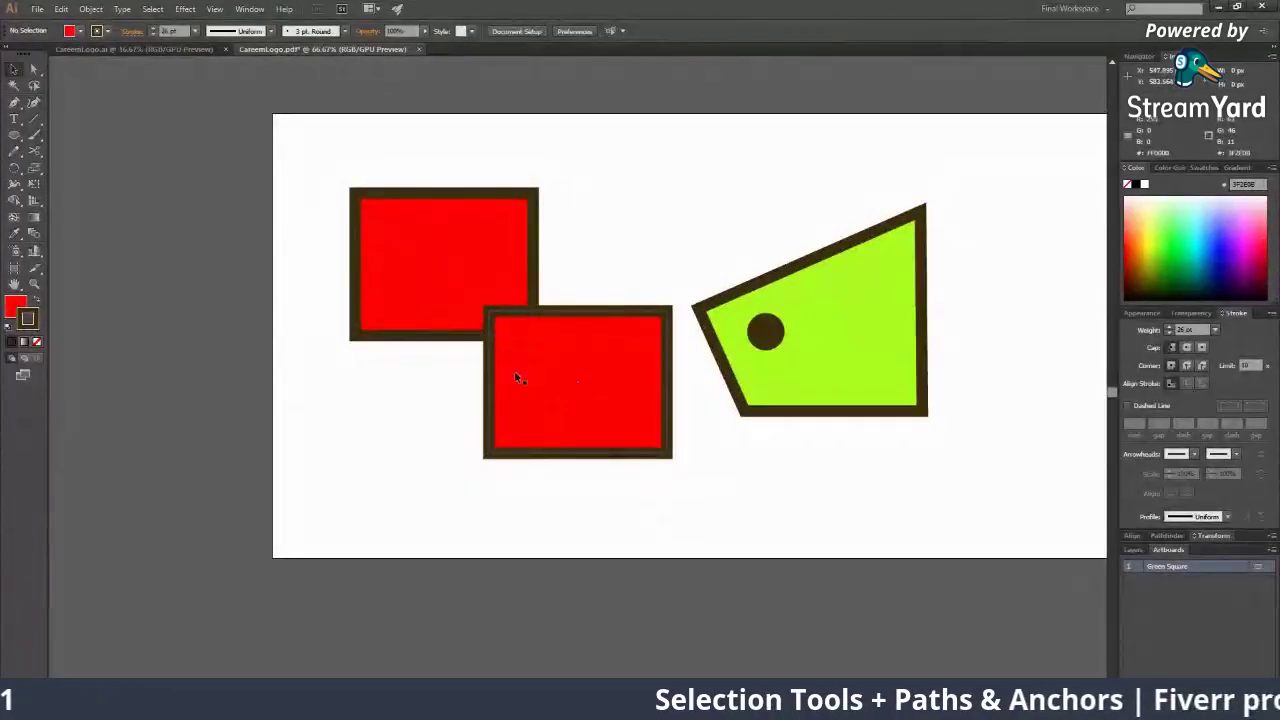
pyautogui.click(556, 390)
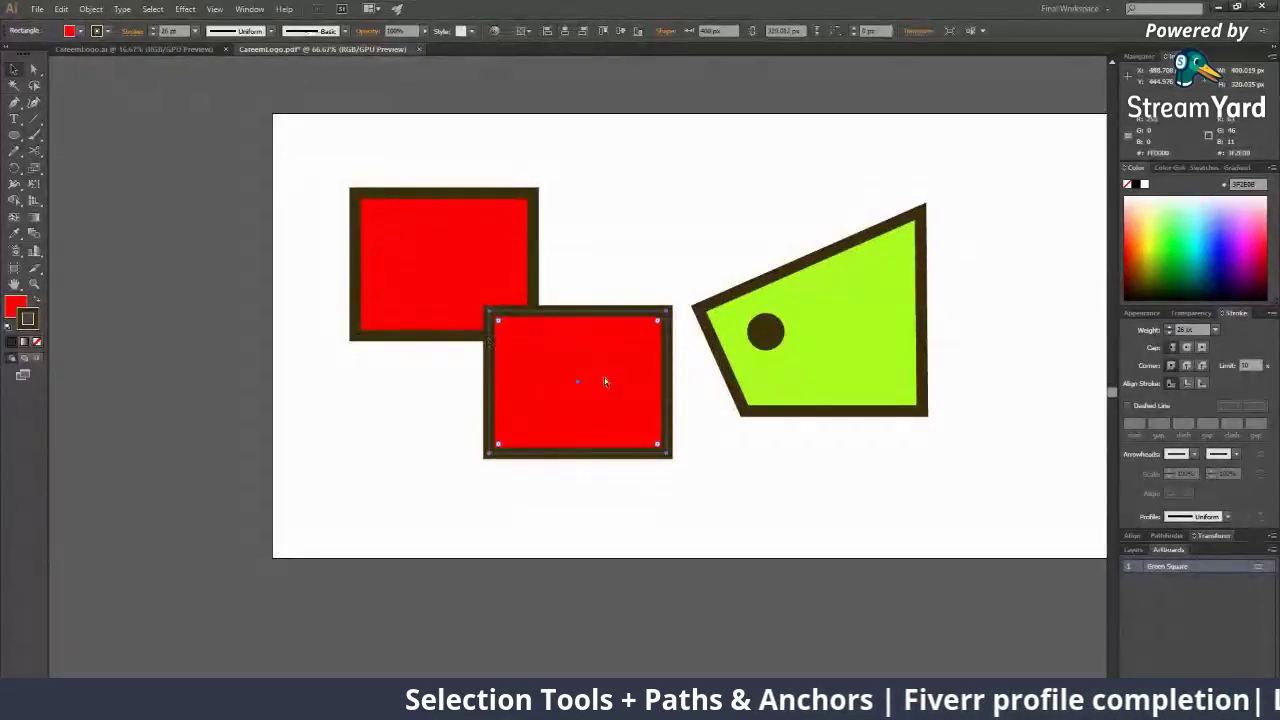
pyautogui.moveTo(604, 377); pyautogui.dragTo(604, 214)
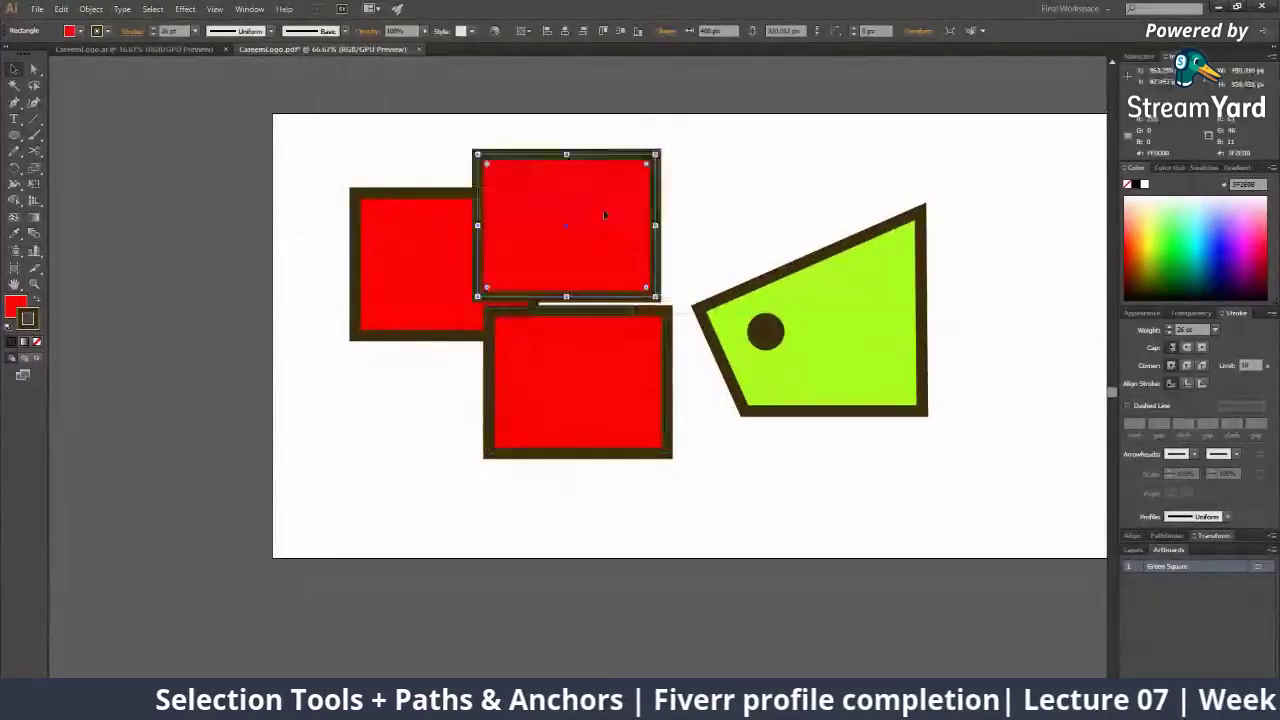
pyautogui.hotkey('ctrl', 'z')
# Select the overlapping duplicate red rectangles and delete them, keeping one
pyautogui.click(469, 252)
pyautogui.click(585, 336)
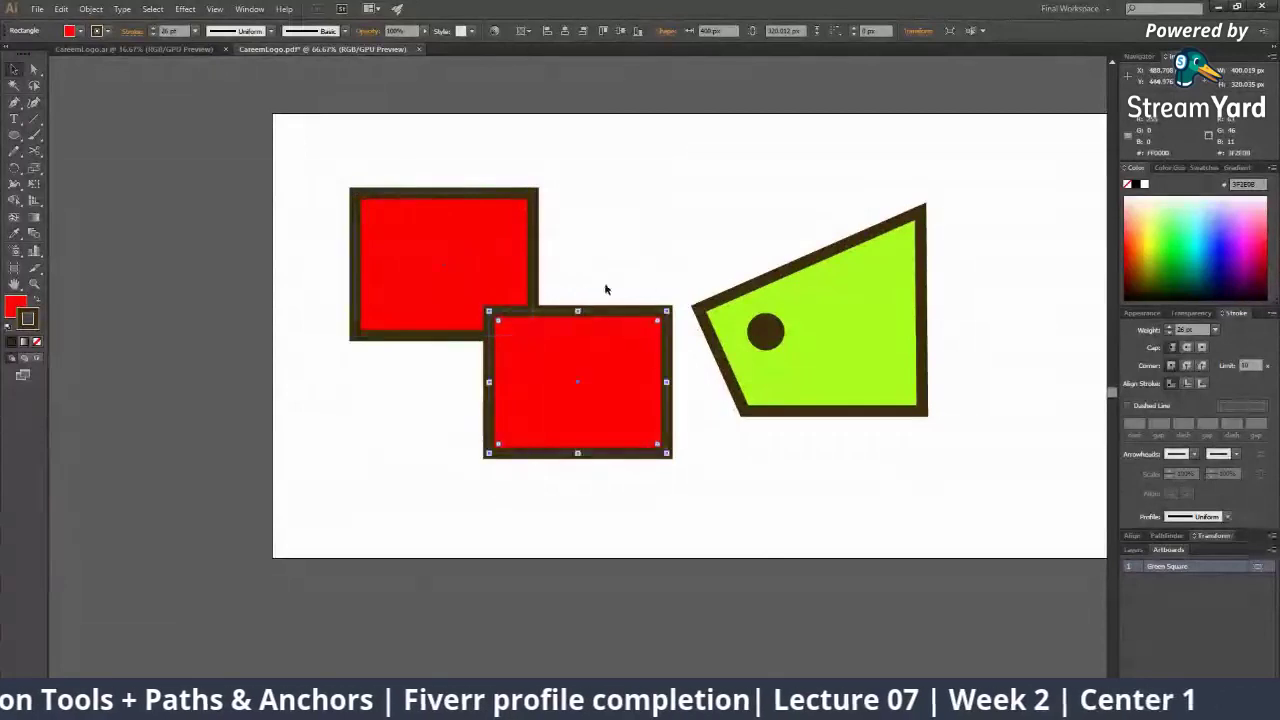
pyautogui.click(608, 288)
pyautogui.click(597, 325)
pyautogui.hotkey('ctrl', 'shift', 'a')
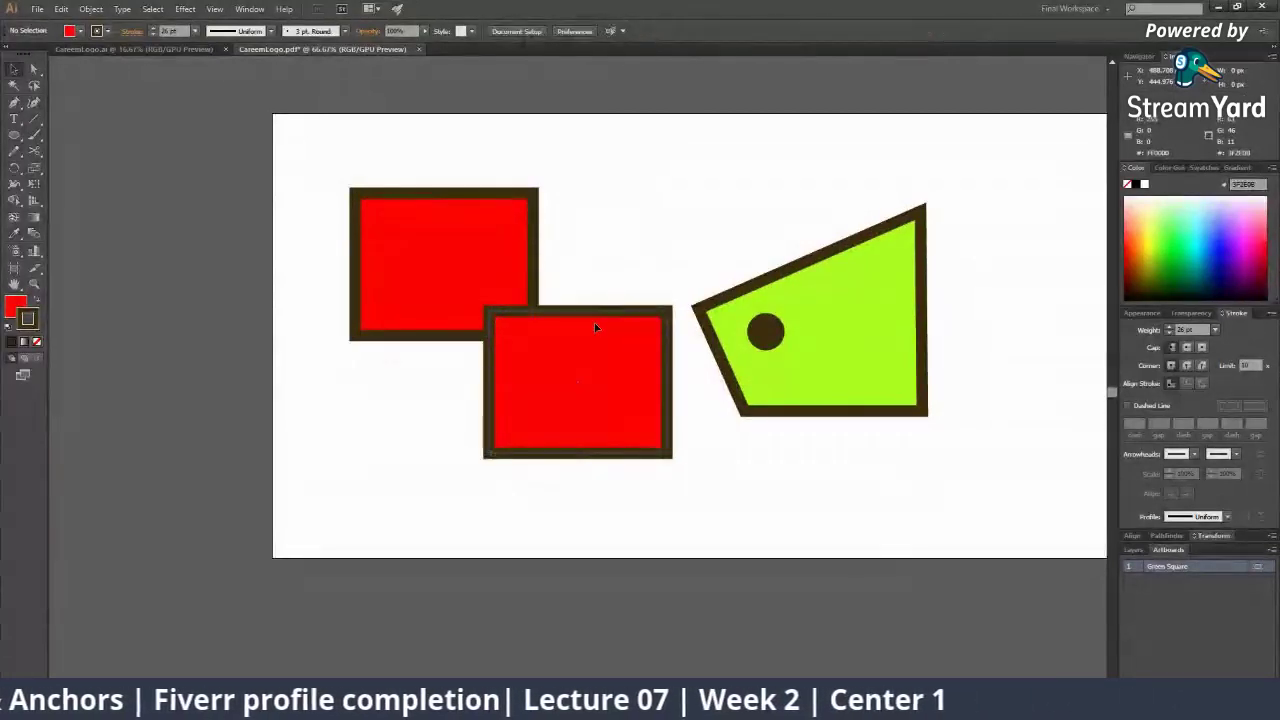
pyautogui.click(595, 327)
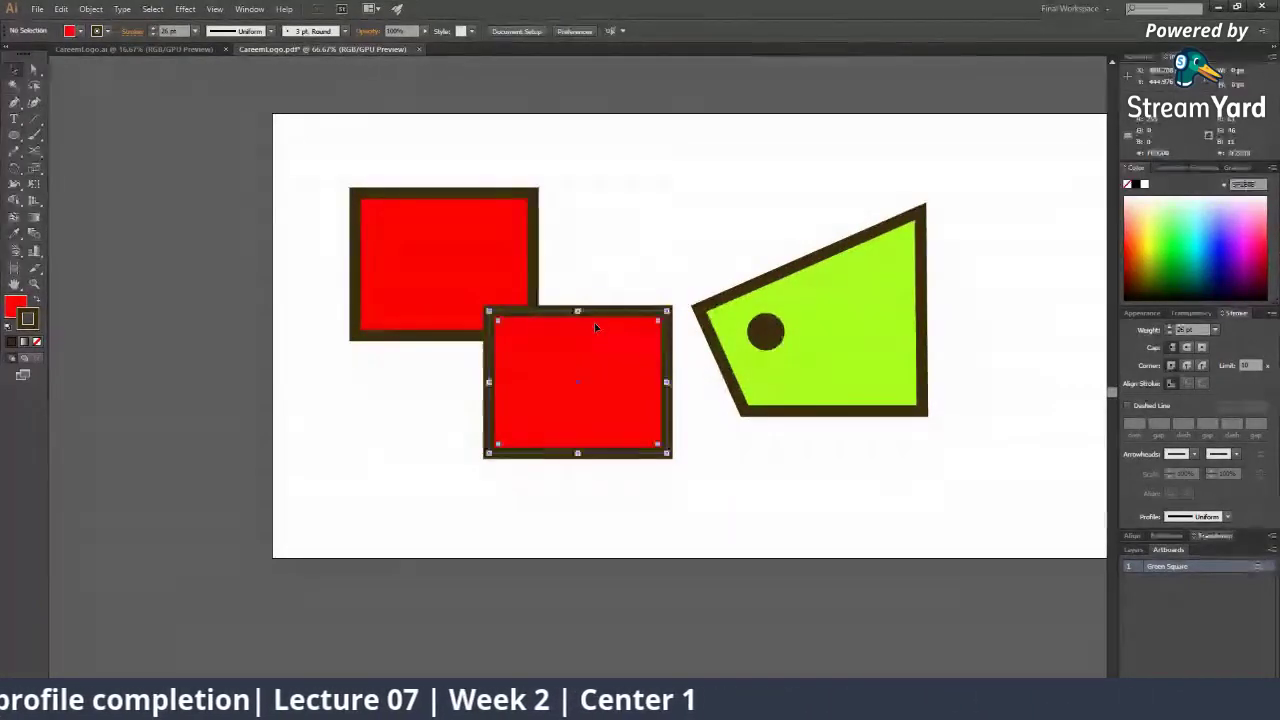
pyautogui.hotkey('ctrl', 'shift', 'a')
pyautogui.click(595, 327)
pyautogui.press('Delete')
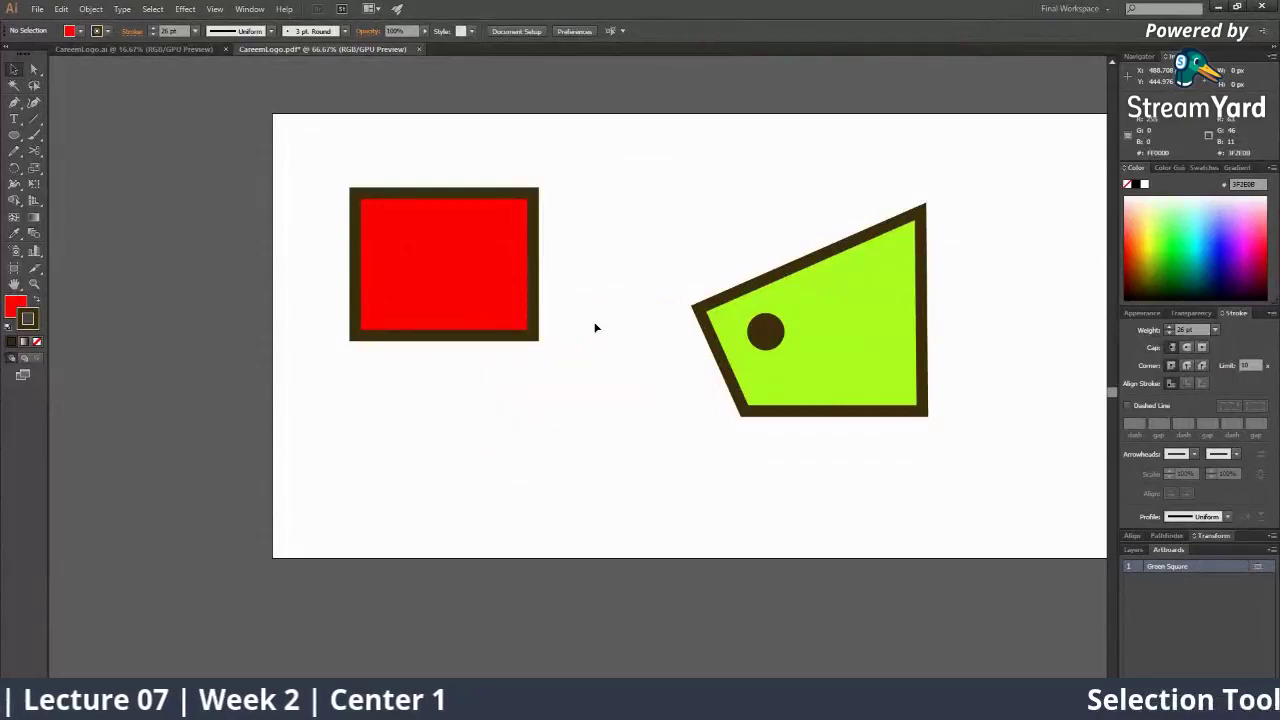
pyautogui.click(520, 294)
pyautogui.hotkey('ctrl', 'z')
pyautogui.press('Delete')
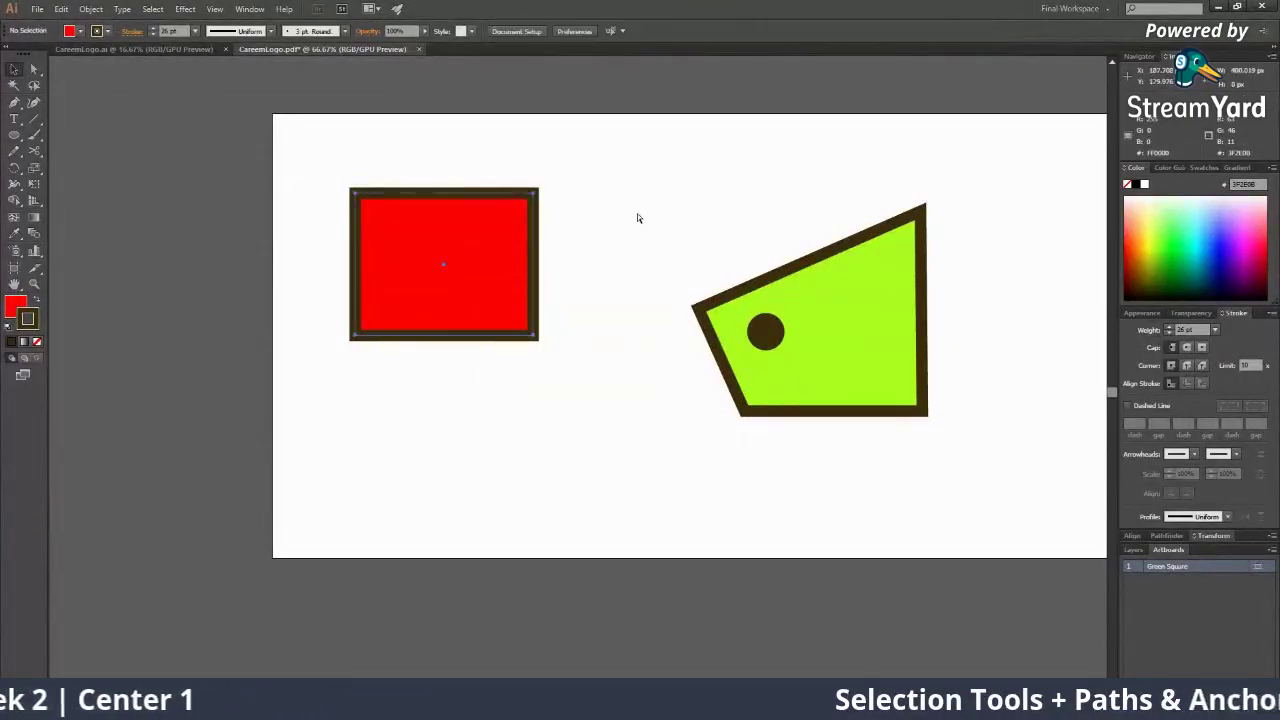
# Select the remaining red rectangle, open the Layers panel, and show its bounding-box handles
pyautogui.click(508, 214)
pyautogui.click(620, 473)
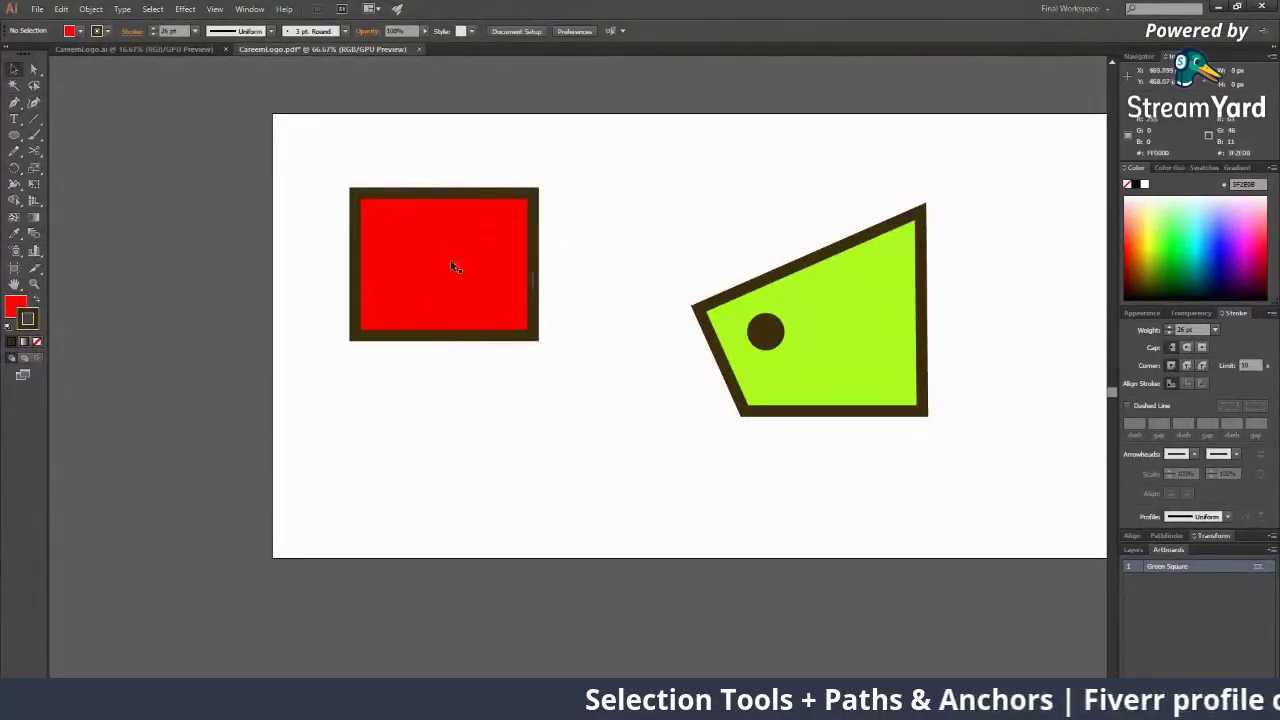
pyautogui.click(448, 258)
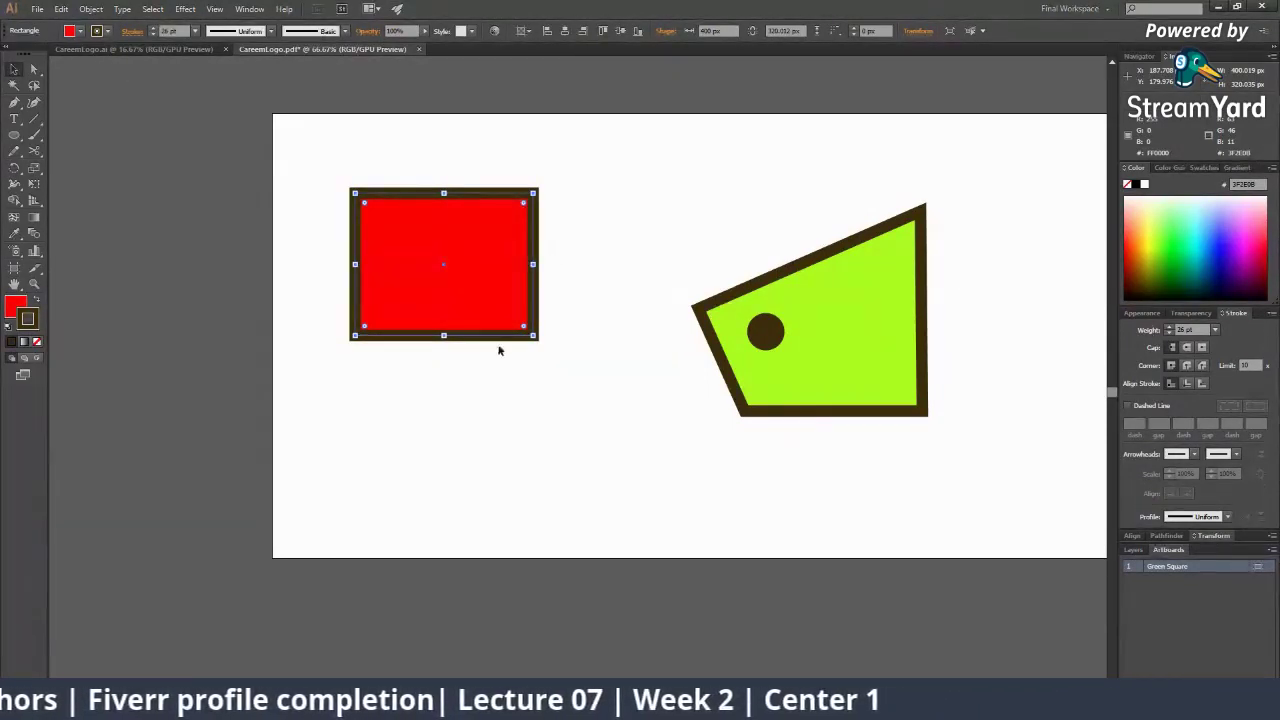
pyautogui.click(625, 291)
pyautogui.press('F7')
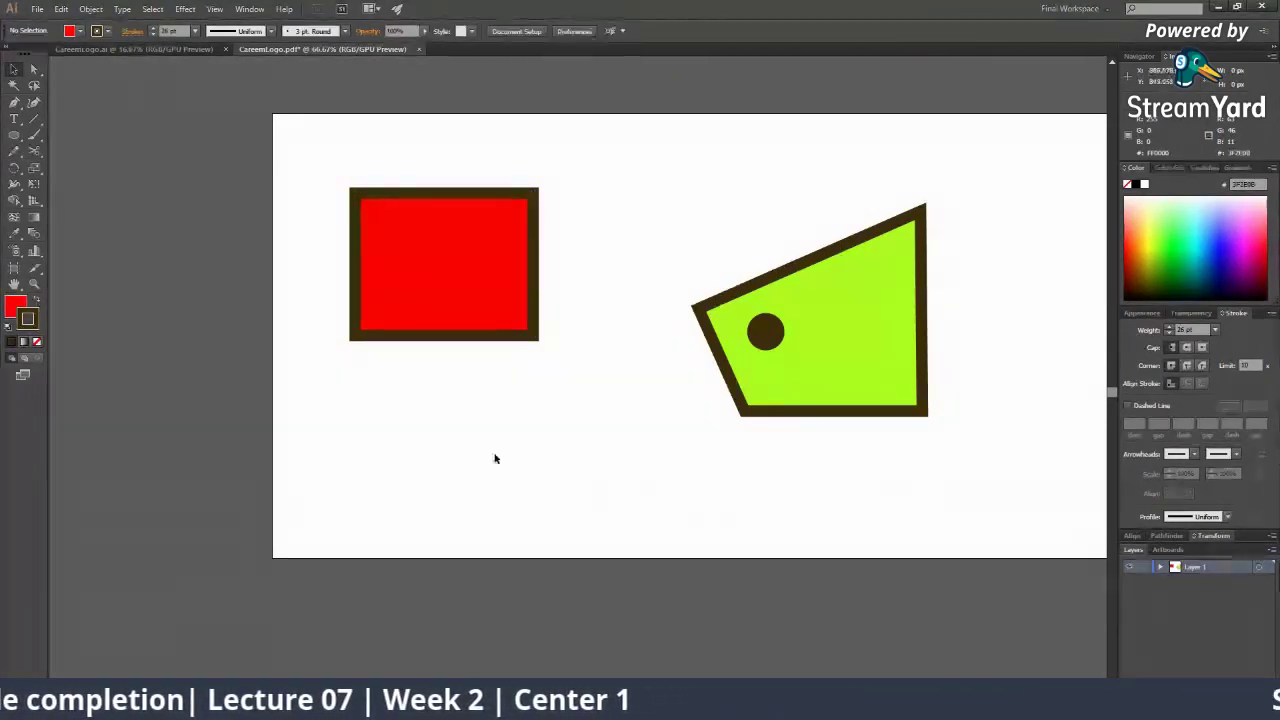
pyautogui.click(396, 221)
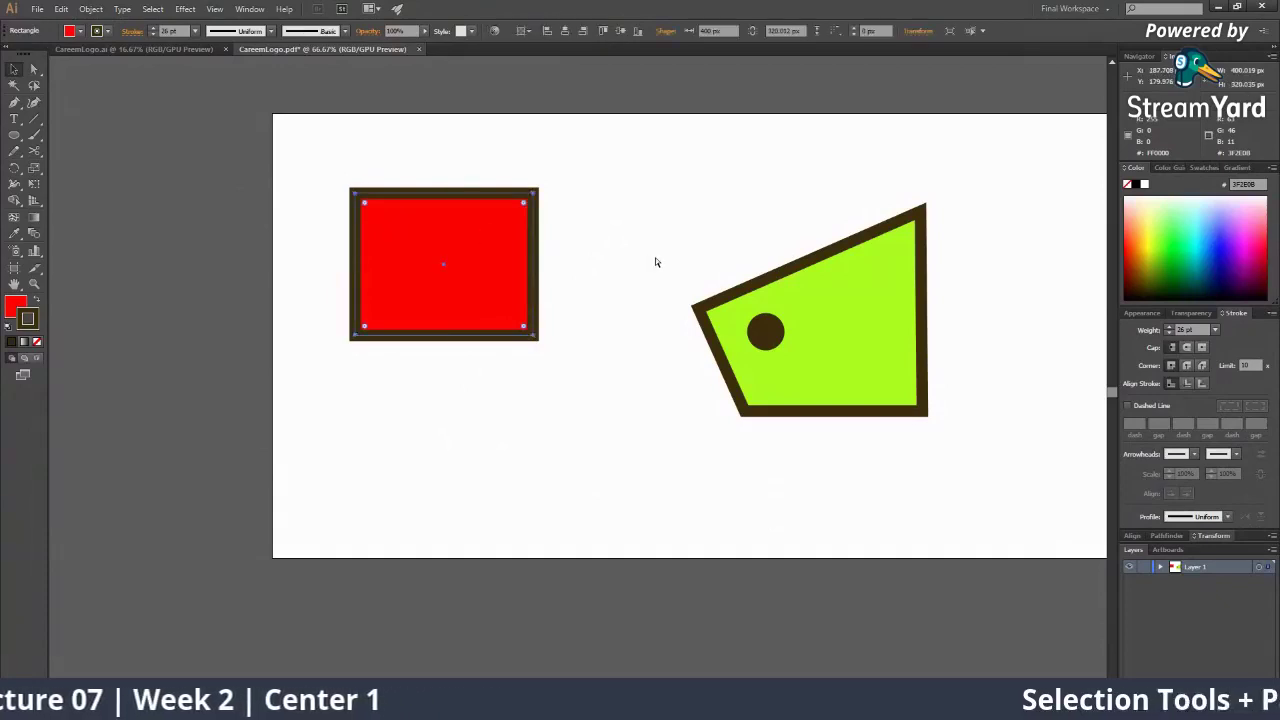
pyautogui.hotkey('ctrl', 'shift', 'b')
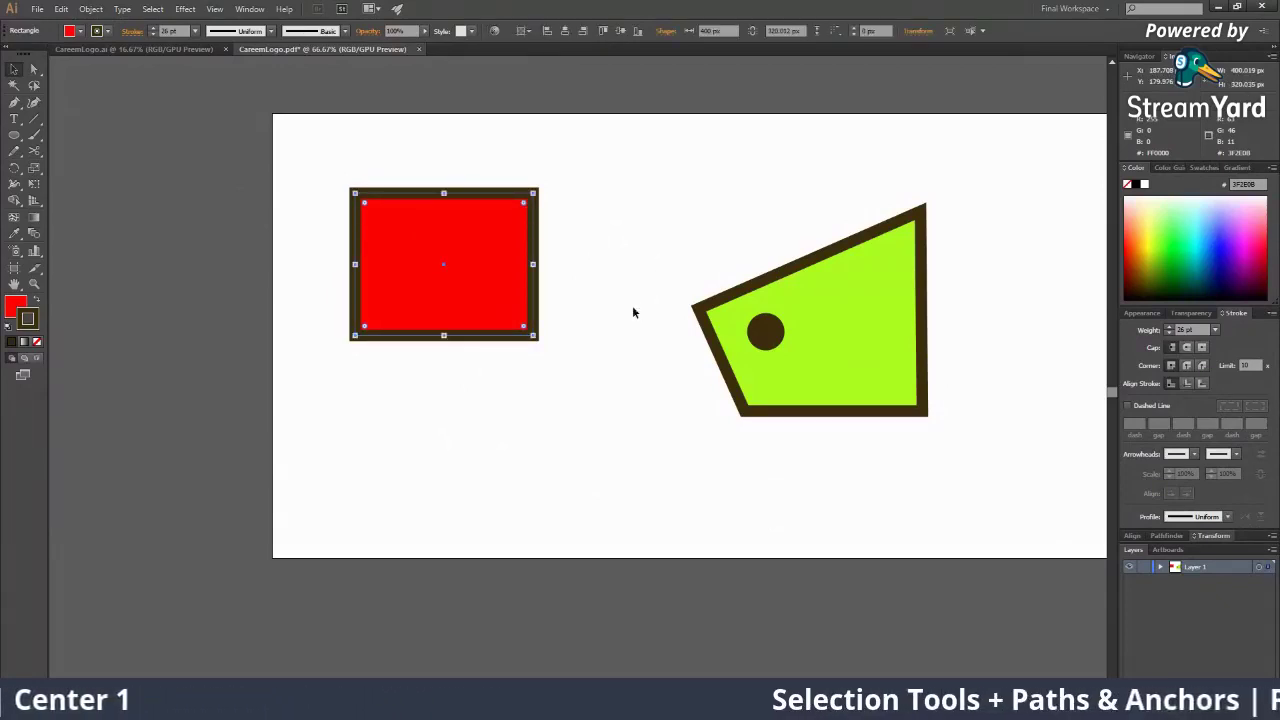
# Move the red rectangle down and Alt-drag a copy to its right
pyautogui.moveTo(494, 258); pyautogui.dragTo(491, 386)
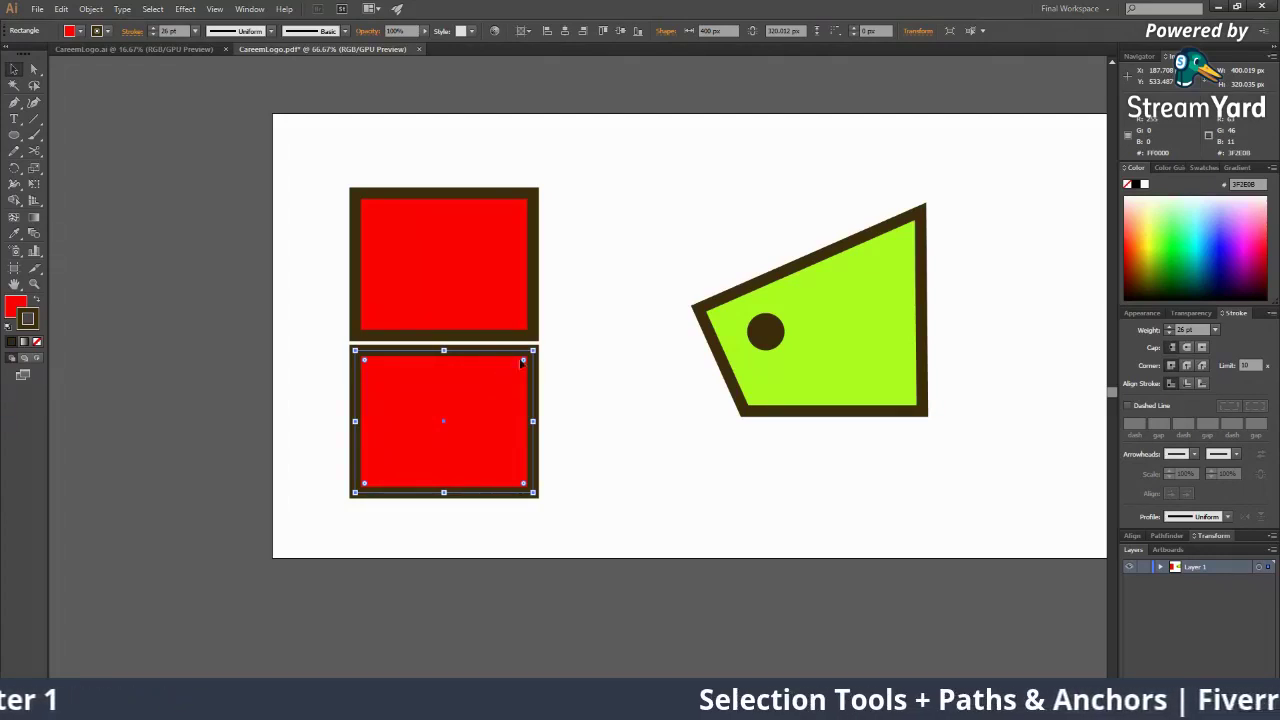
pyautogui.click(628, 366)
pyautogui.click(465, 380)
pyautogui.press('a')
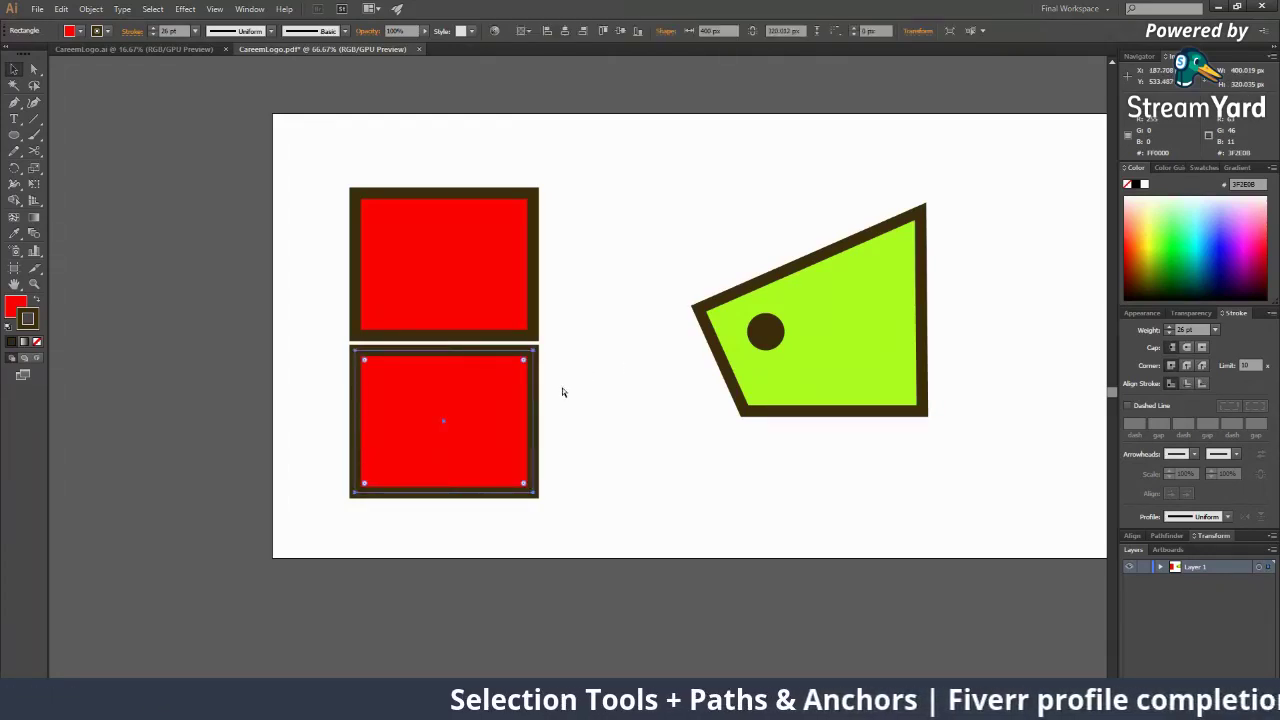
pyautogui.click(593, 434)
pyautogui.moveTo(532, 438); pyautogui.dragTo(716, 443)
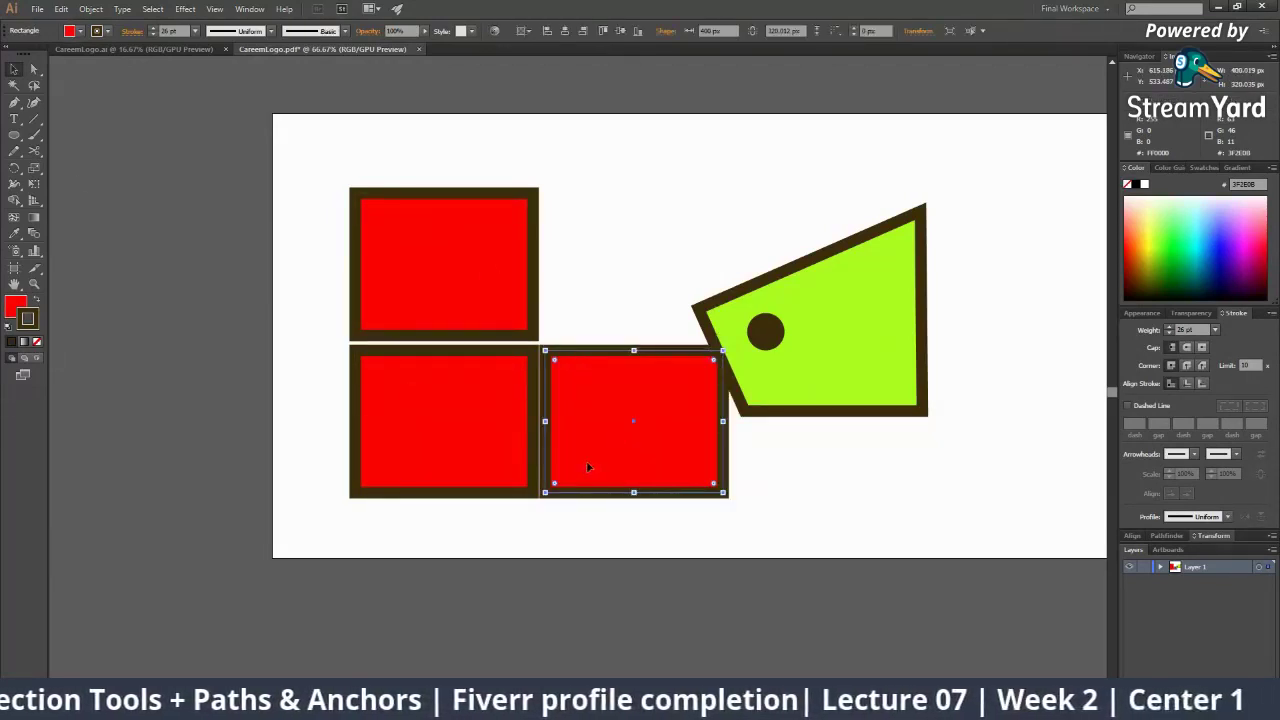
# Shift the left pair of rectangles further left and align the right one beside them
pyautogui.moveTo(321, 183); pyautogui.dragTo(472, 430)
pyautogui.moveTo(293, 172); pyautogui.dragTo(439, 428)
pyautogui.click(640, 243)
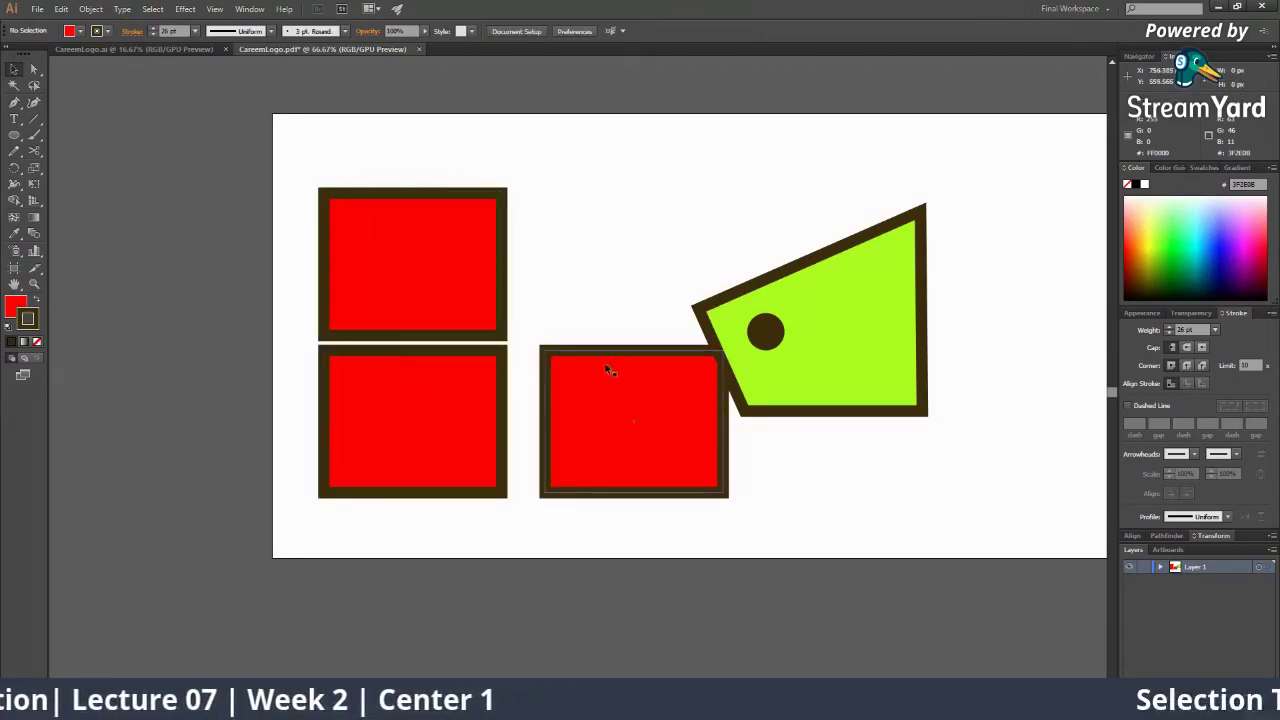
pyautogui.moveTo(604, 361); pyautogui.dragTo(580, 366)
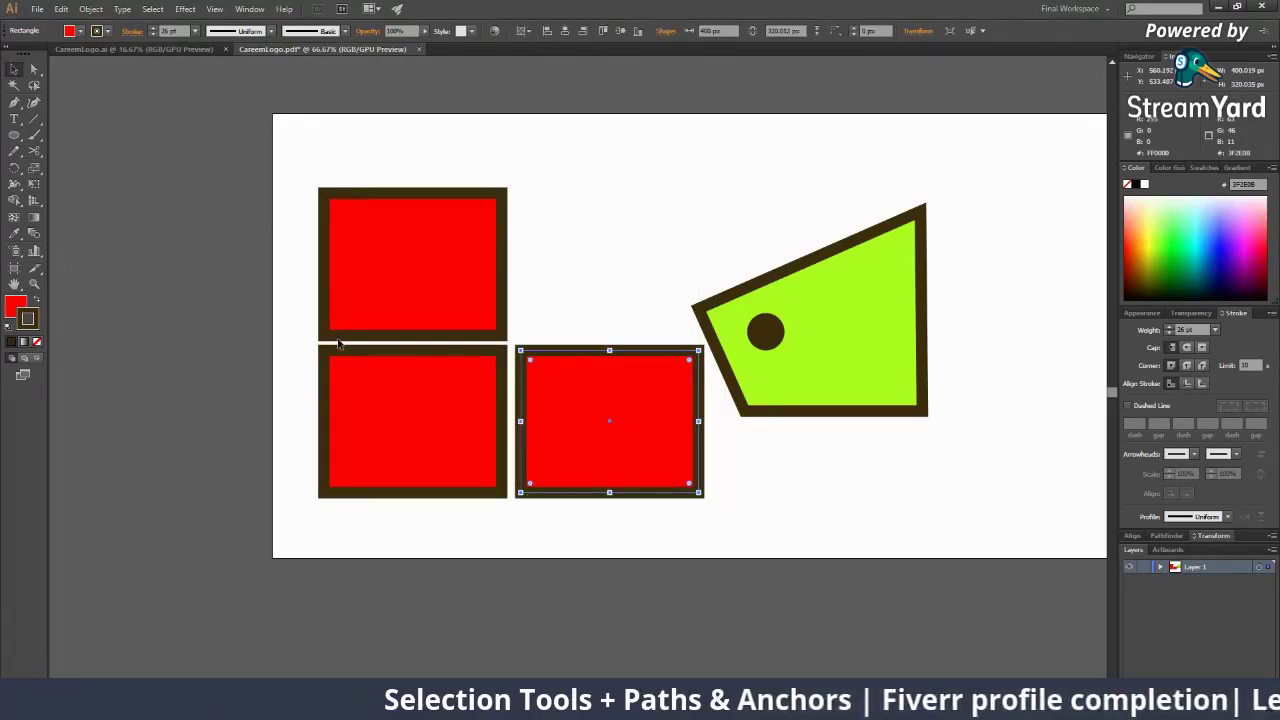
# Fill the top-right slot with a copy of the top-left rectangle, completing the 2×2 grid
pyautogui.click(484, 269)
pyautogui.hotkey('ctrl', 'c')
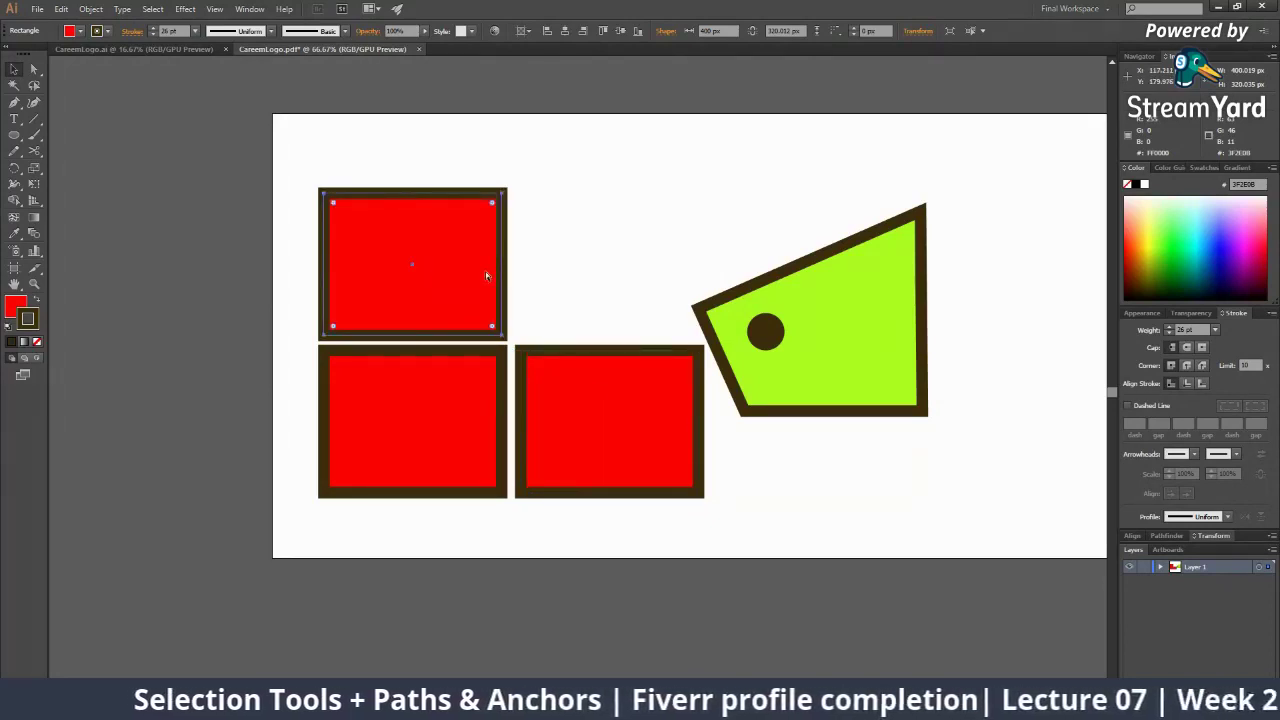
pyautogui.hotkey('ctrl', 'v')
pyautogui.moveTo(580, 353); pyautogui.dragTo(608, 239)
pyautogui.click(582, 116)
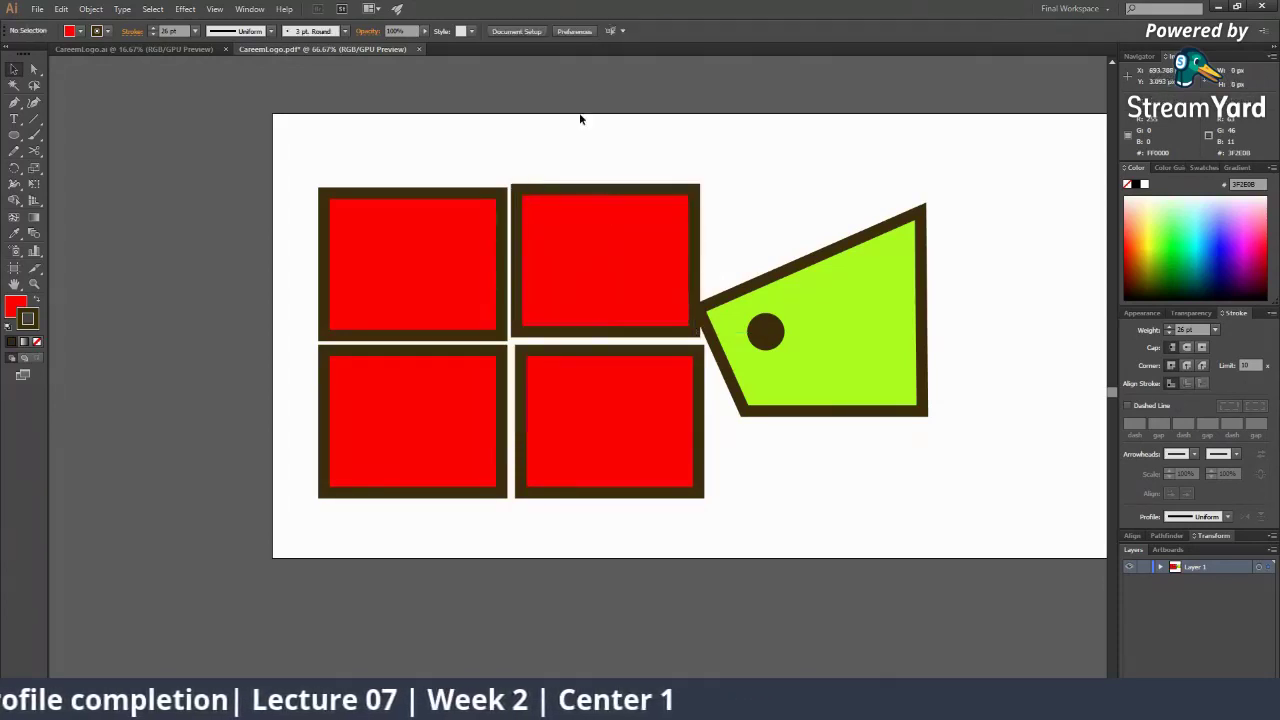
pyautogui.click(594, 236)
pyautogui.press('Delete')
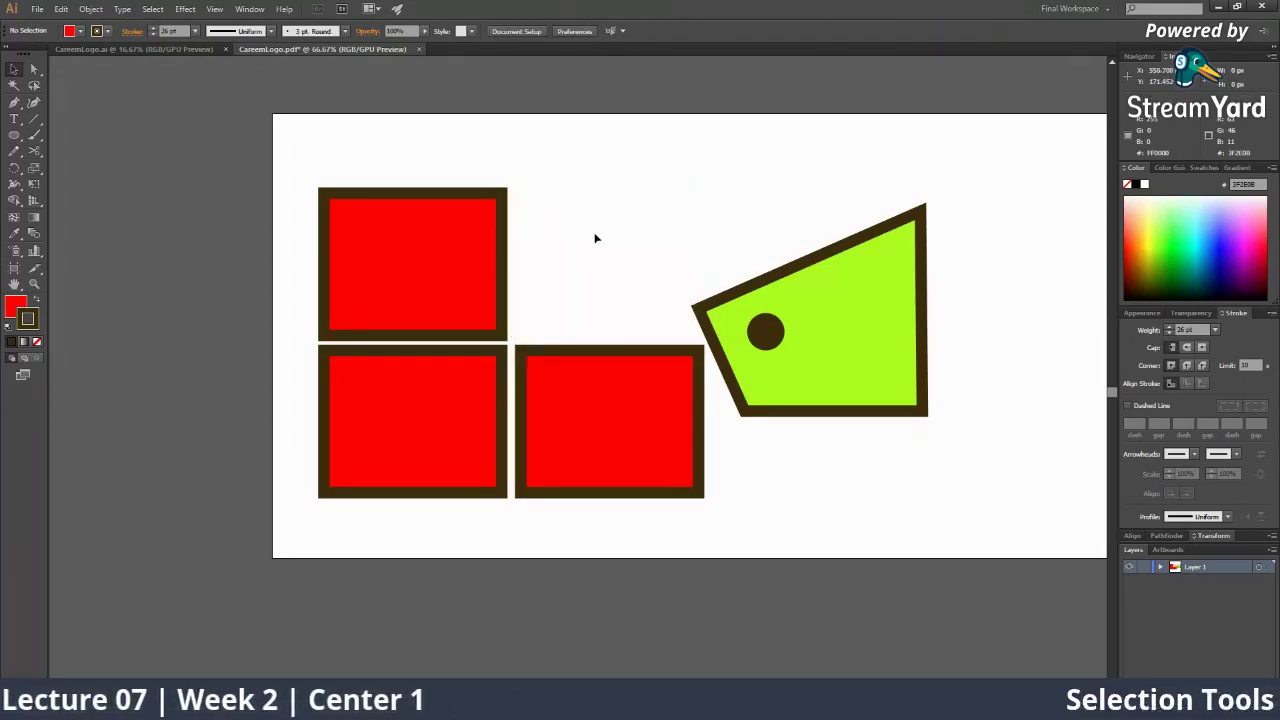
pyautogui.click(403, 266)
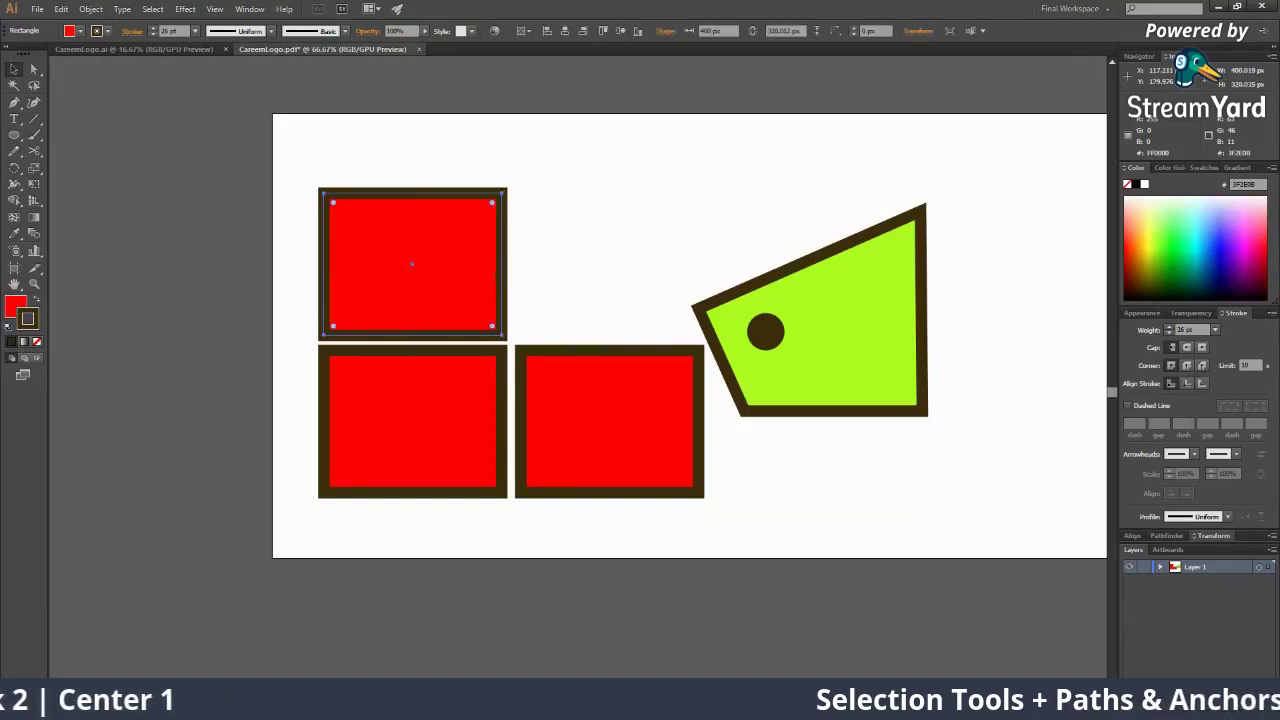
pyautogui.moveTo(452, 270); pyautogui.dragTo(641, 273)
pyautogui.click(613, 166)
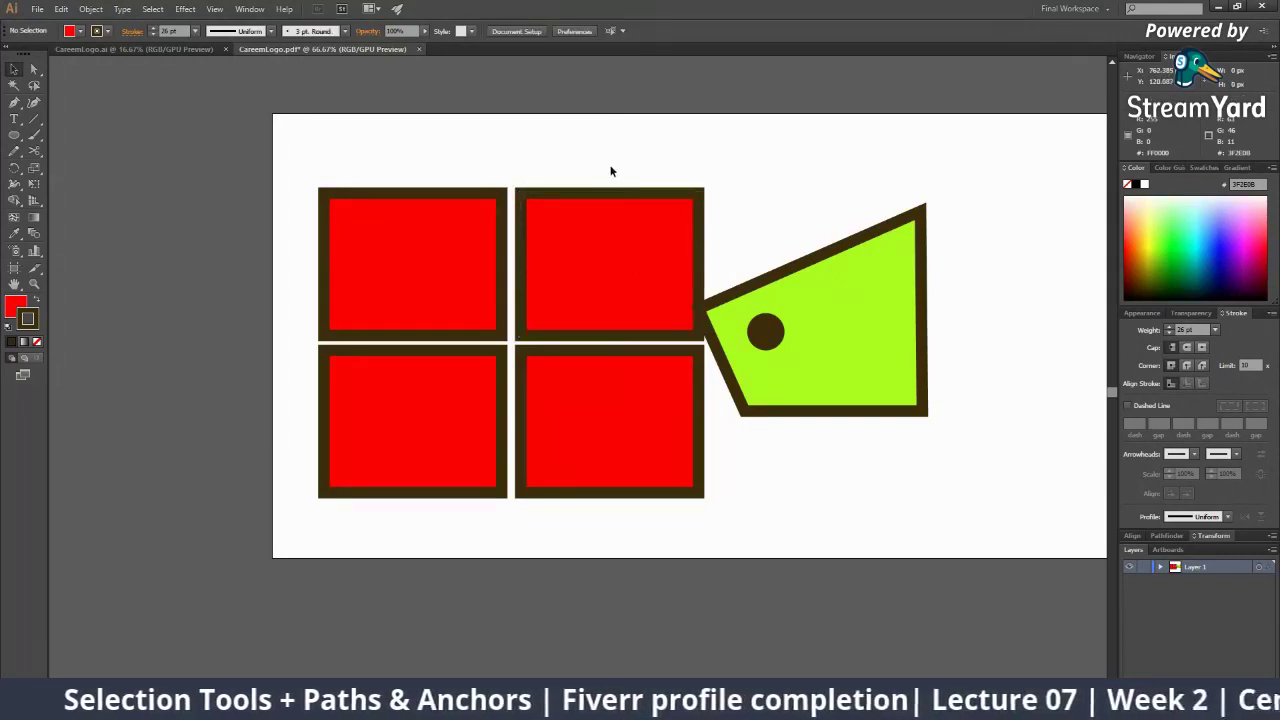
# Drag the lime-green shape further to the right
pyautogui.click(757, 380)
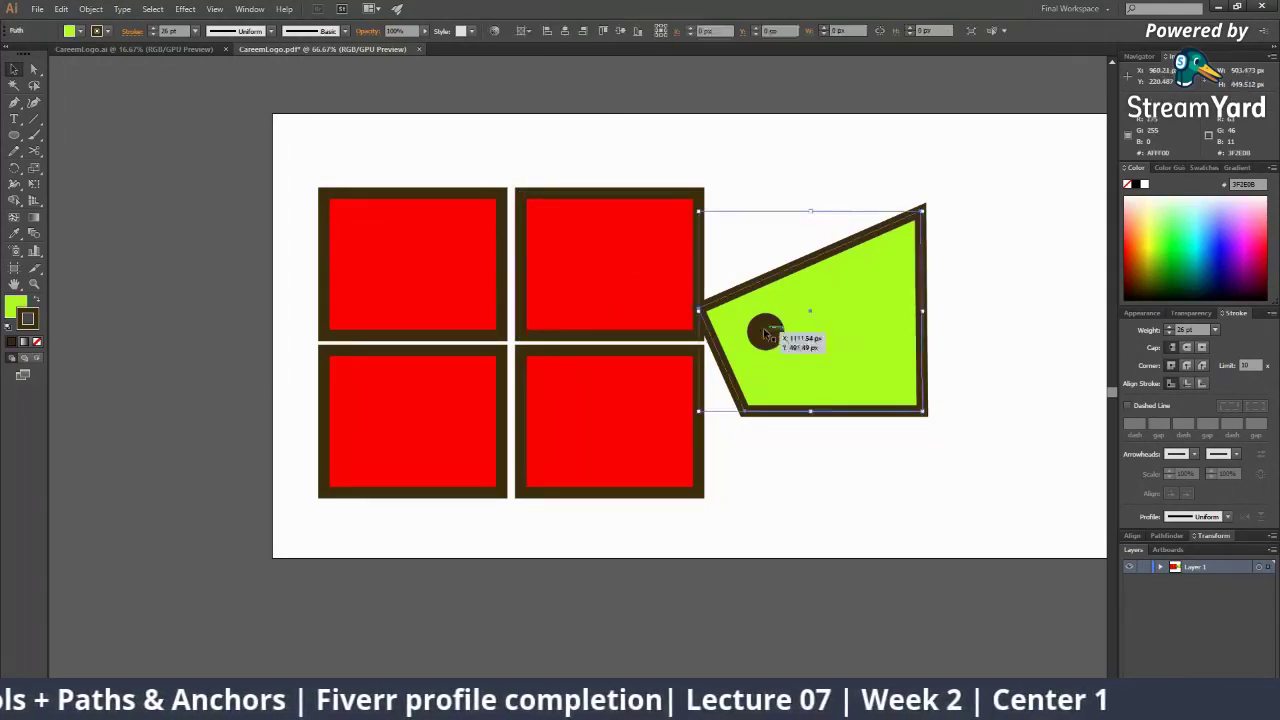
pyautogui.hscroll(2, 614, 232)
pyautogui.moveTo(766, 390); pyautogui.dragTo(990, 404)
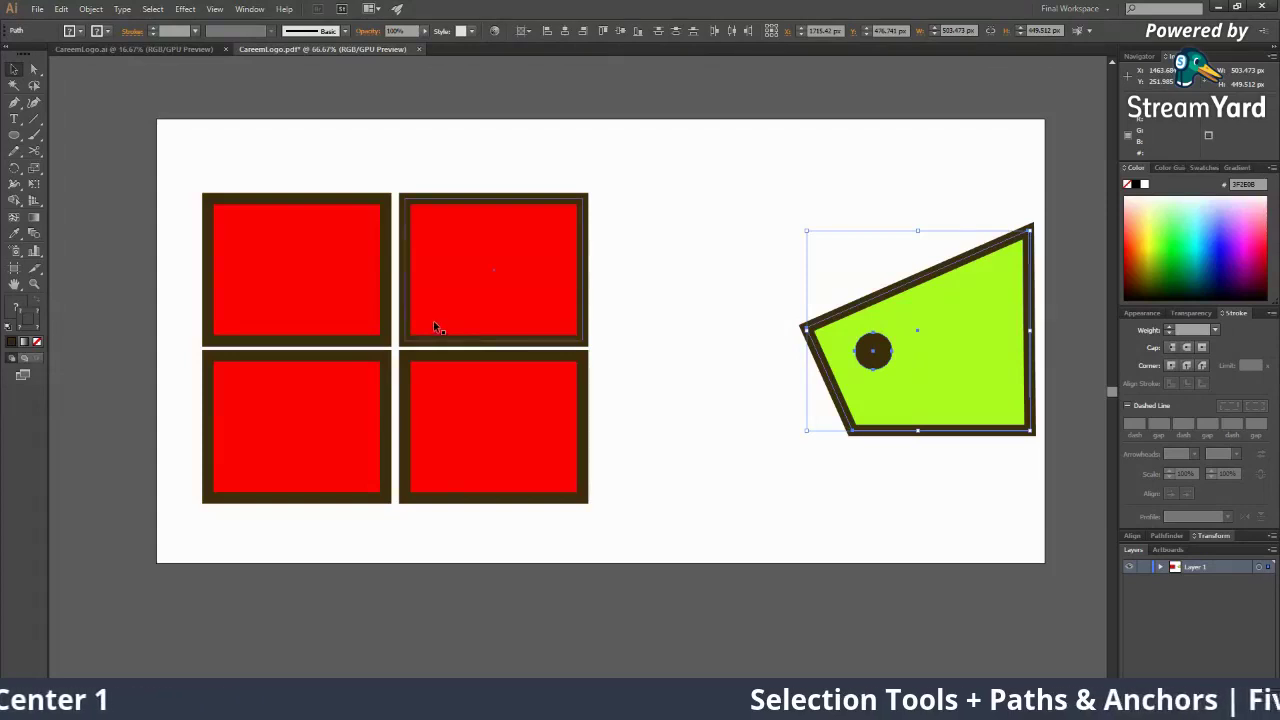
# Delete the bottom-left, bottom-right and top-right rectangles, keeping only the top-left one
pyautogui.click(292, 418)
pyautogui.keyDown('shift'); pyautogui.click(490, 413); pyautogui.keyUp('shift')
pyautogui.keyDown('shift'); pyautogui.click(467, 279); pyautogui.keyUp('shift')
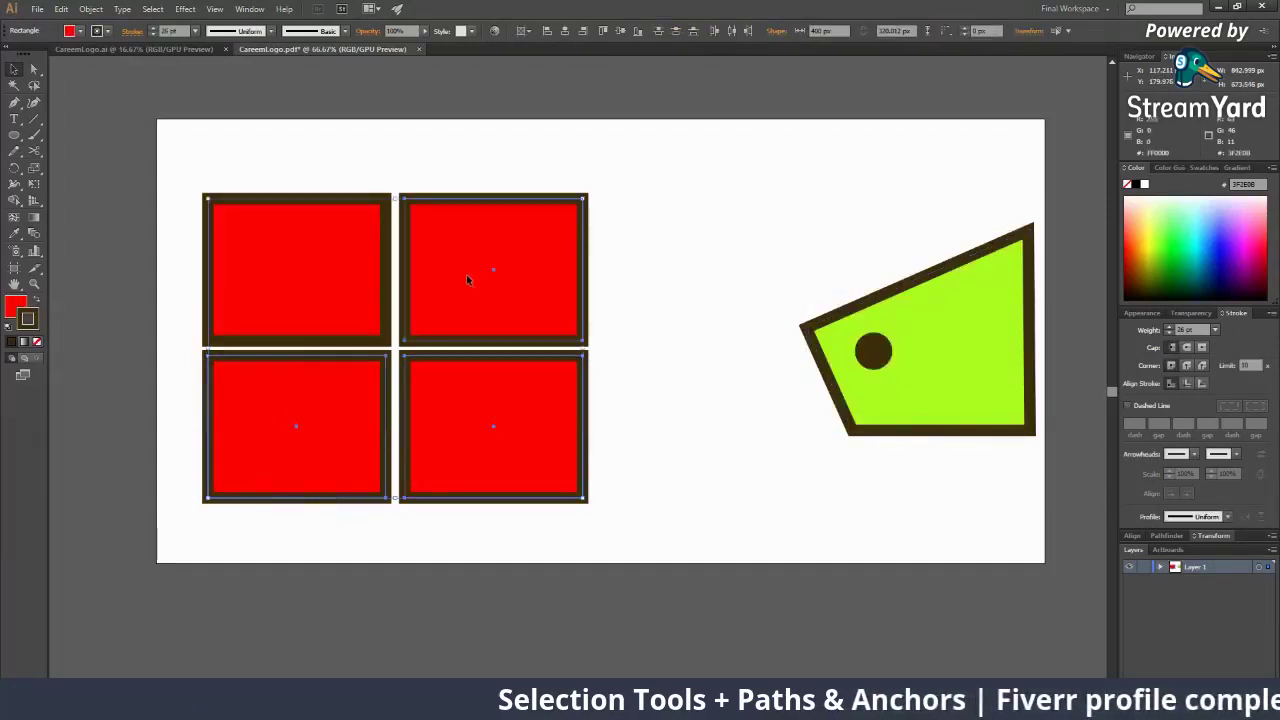
pyautogui.press('Delete')
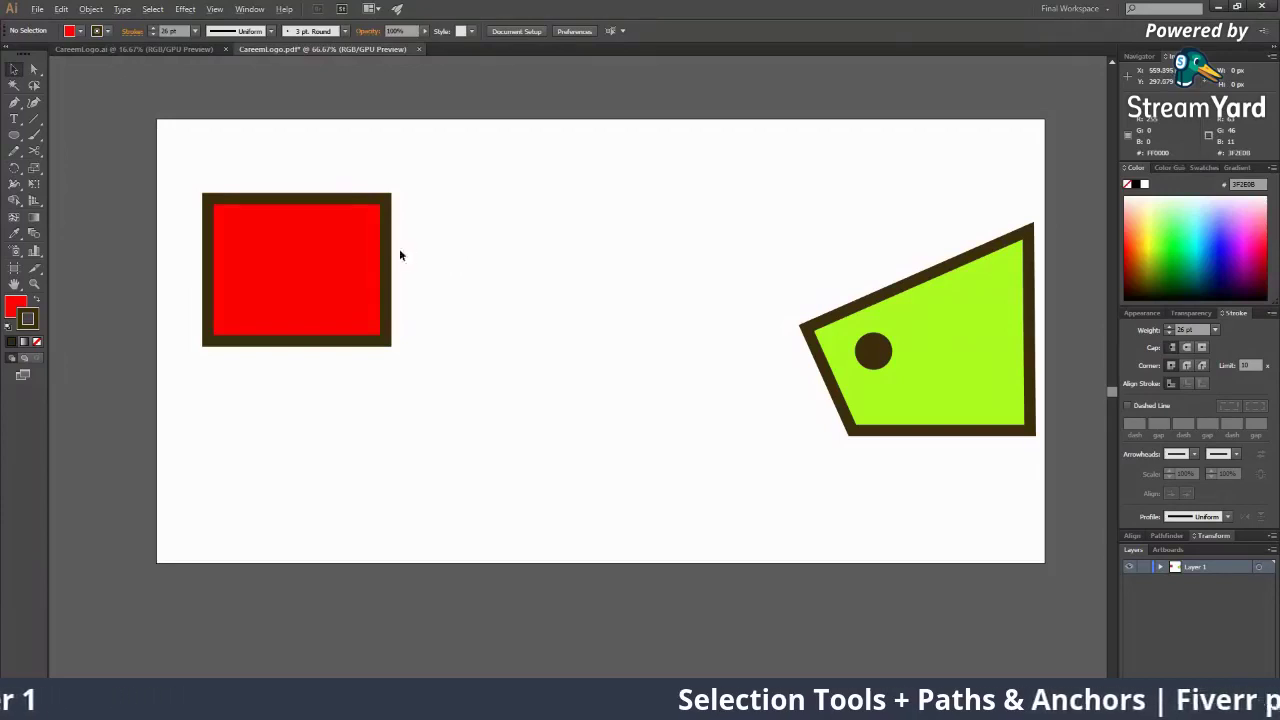
# Alt-drag the rectangle right, then copy both down into a second row with wide gaps
pyautogui.moveTo(259, 237); pyautogui.dragTo(480, 242)
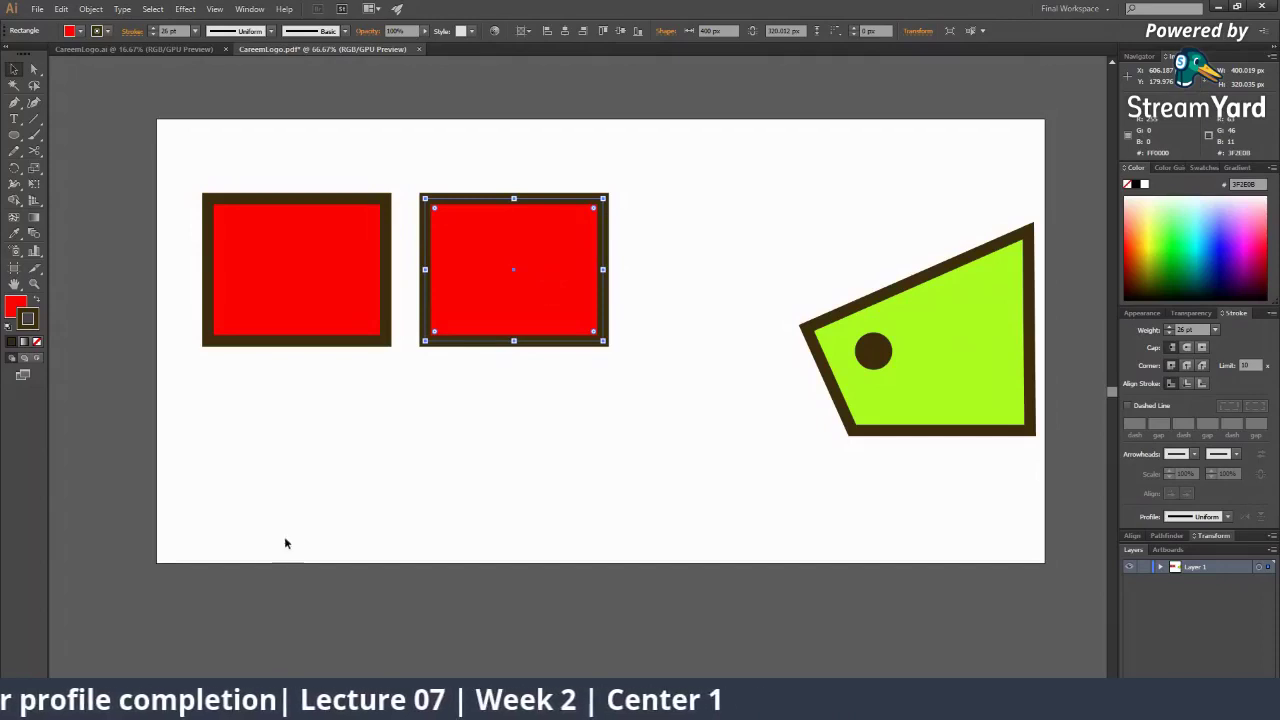
pyautogui.click(343, 474)
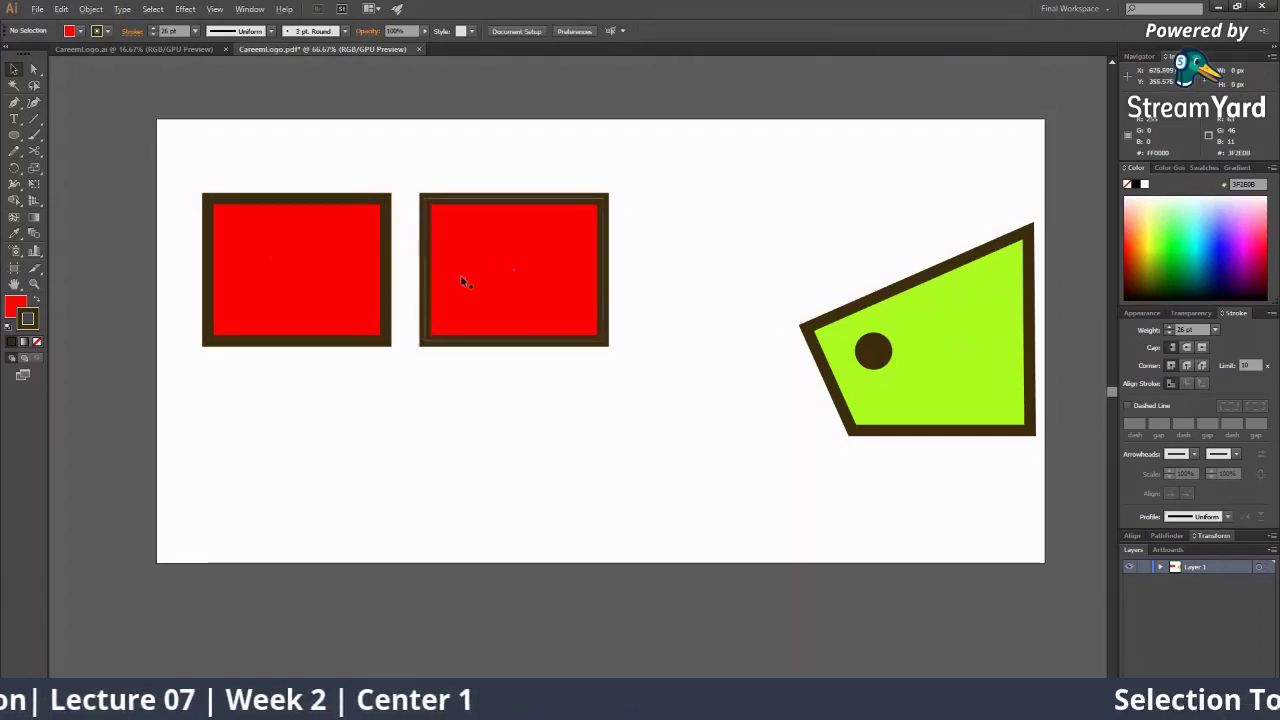
pyautogui.moveTo(507, 256); pyautogui.dragTo(545, 428)
pyautogui.hotkey('ctrl', 'z')
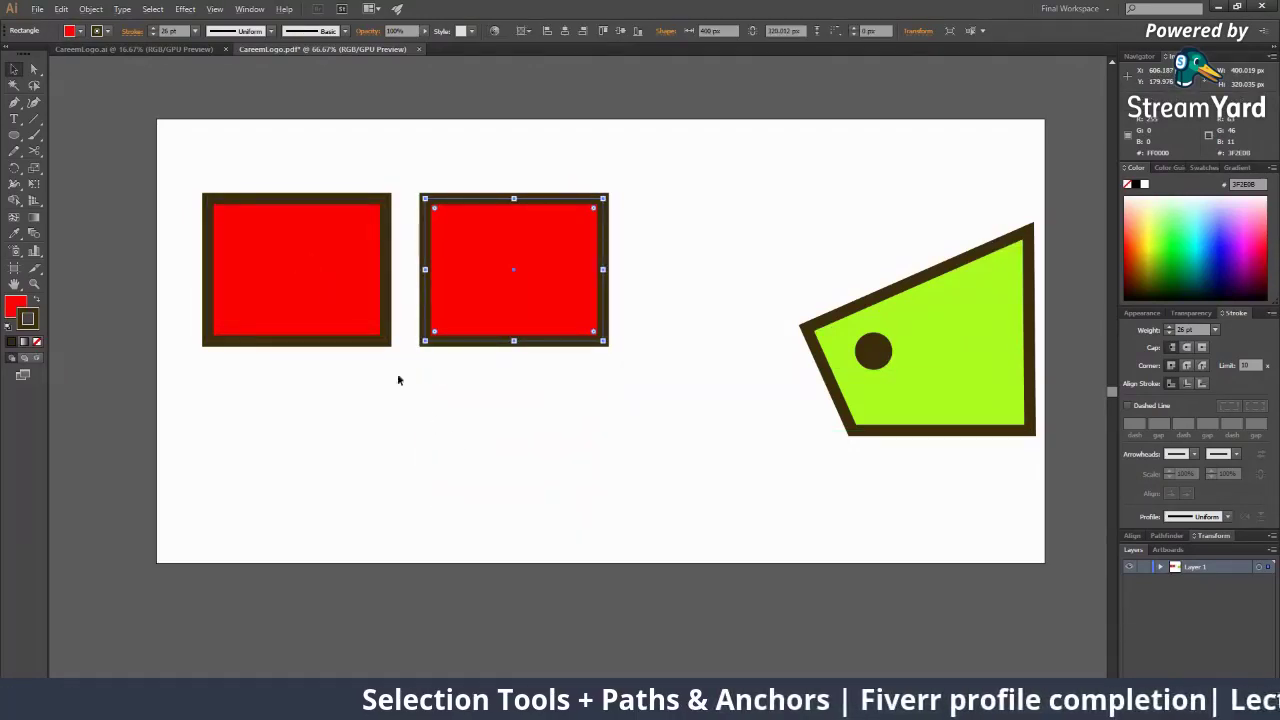
pyautogui.keyDown('shift'); pyautogui.click(342, 240); pyautogui.keyUp('shift')
pyautogui.moveTo(343, 250); pyautogui.dragTo(349, 418)
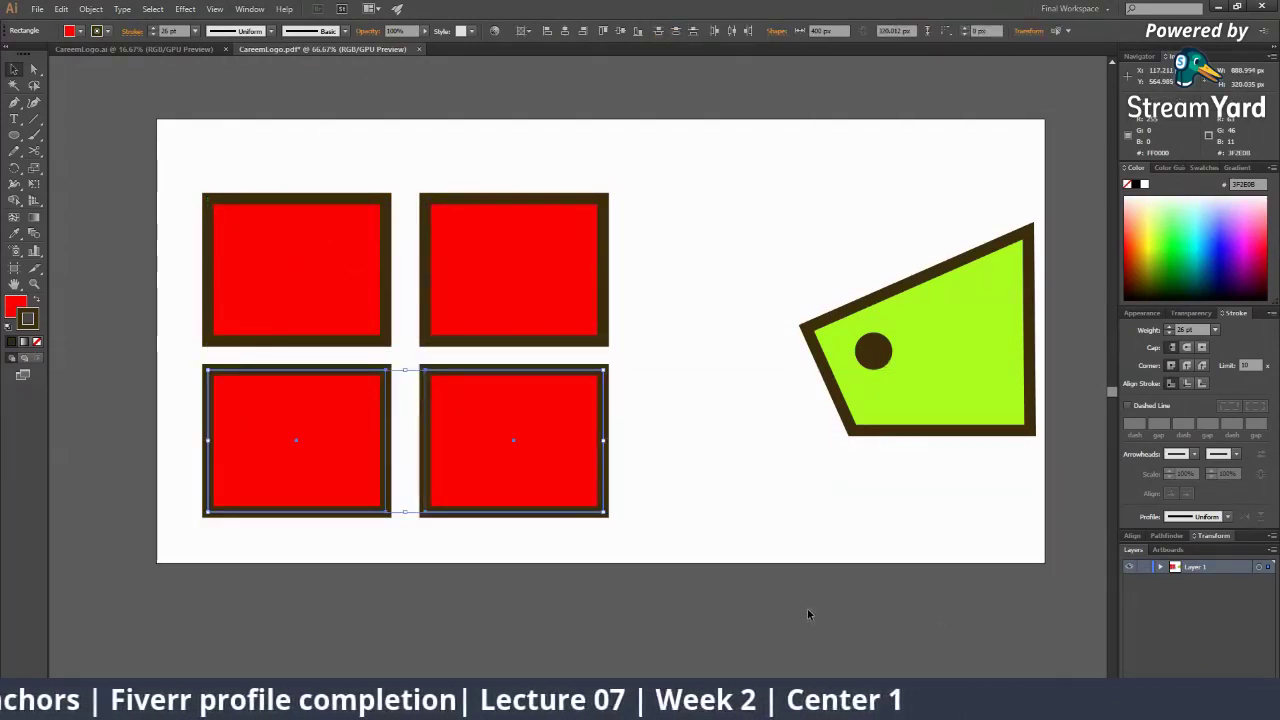
pyautogui.click(702, 578)
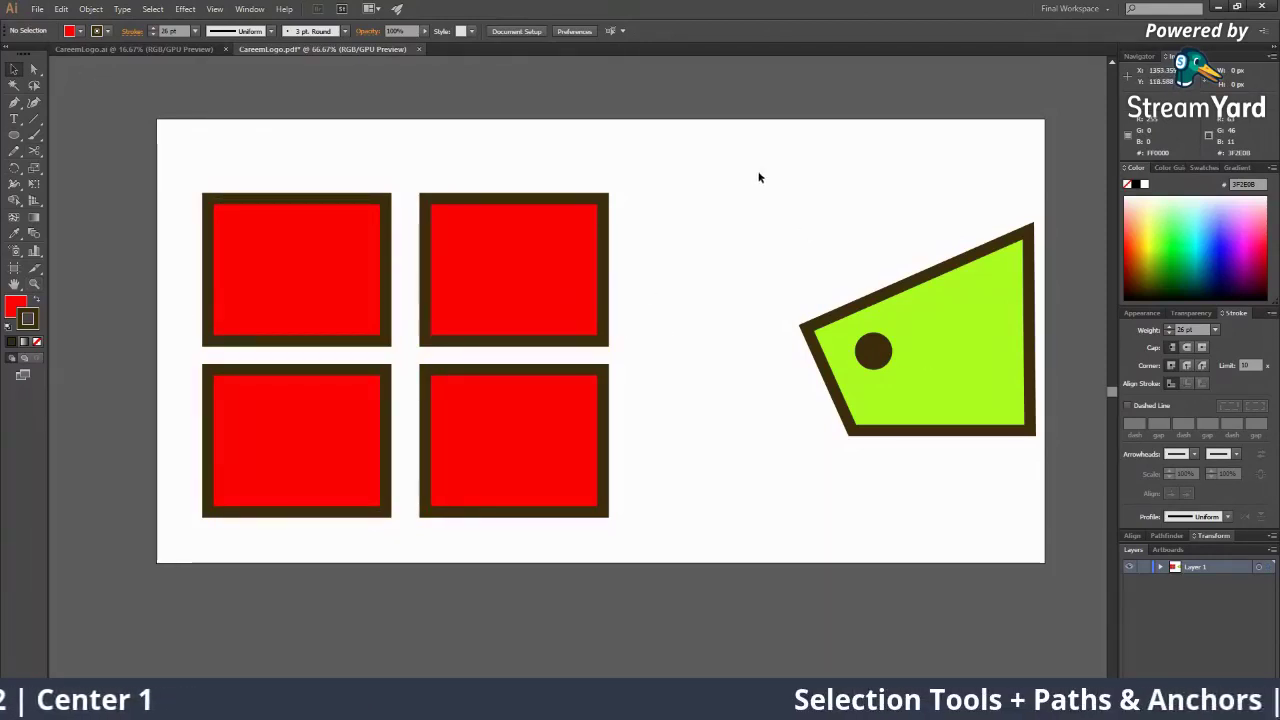
# Zoom out and drag the green shape with its dot off the artboard to the right
pyautogui.moveTo(760, 174); pyautogui.dragTo(1047, 507)
pyautogui.press('z')
pyautogui.keyDown('alt'); pyautogui.click(824, 346); pyautogui.keyUp('alt')
pyautogui.keyDown('alt'); pyautogui.click(824, 346); pyautogui.keyUp('alt')
pyautogui.press('v')
pyautogui.moveTo(494, 390); pyautogui.dragTo(656, 390)
# Alt-drag a copy of the four red rectangles to the right, making two rows of four
pyautogui.moveTo(109, 298); pyautogui.dragTo(275, 448)
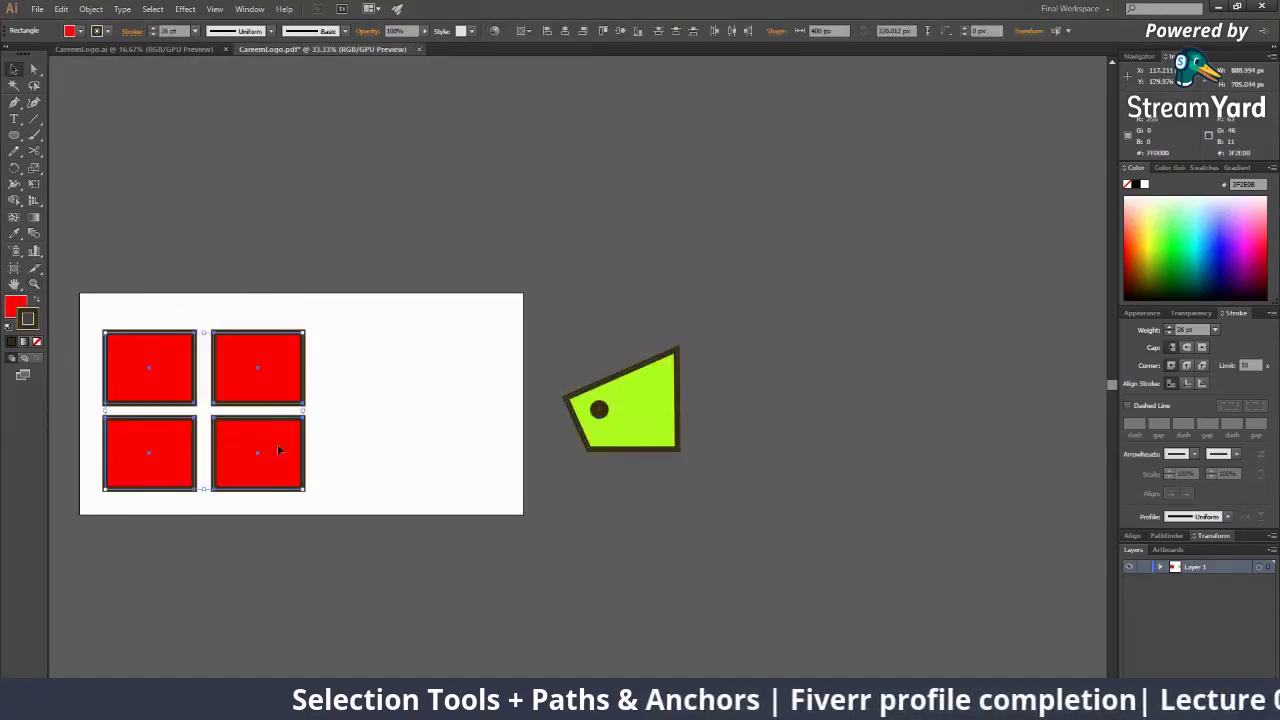
pyautogui.moveTo(254, 403); pyautogui.dragTo(459, 410)
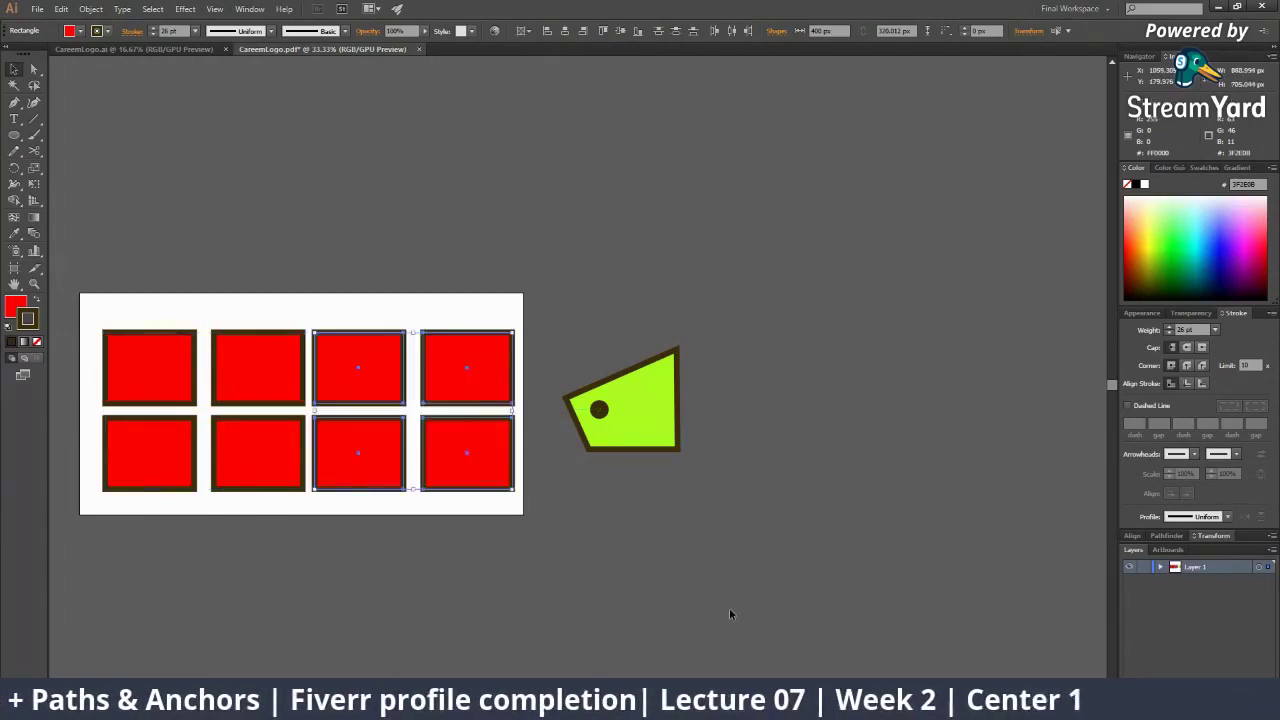
pyautogui.click(729, 608)
pyautogui.press('z')
pyautogui.click(306, 302)
pyautogui.click(486, 420)
pyautogui.moveTo(500, 462); pyautogui.dragTo(179, 142)
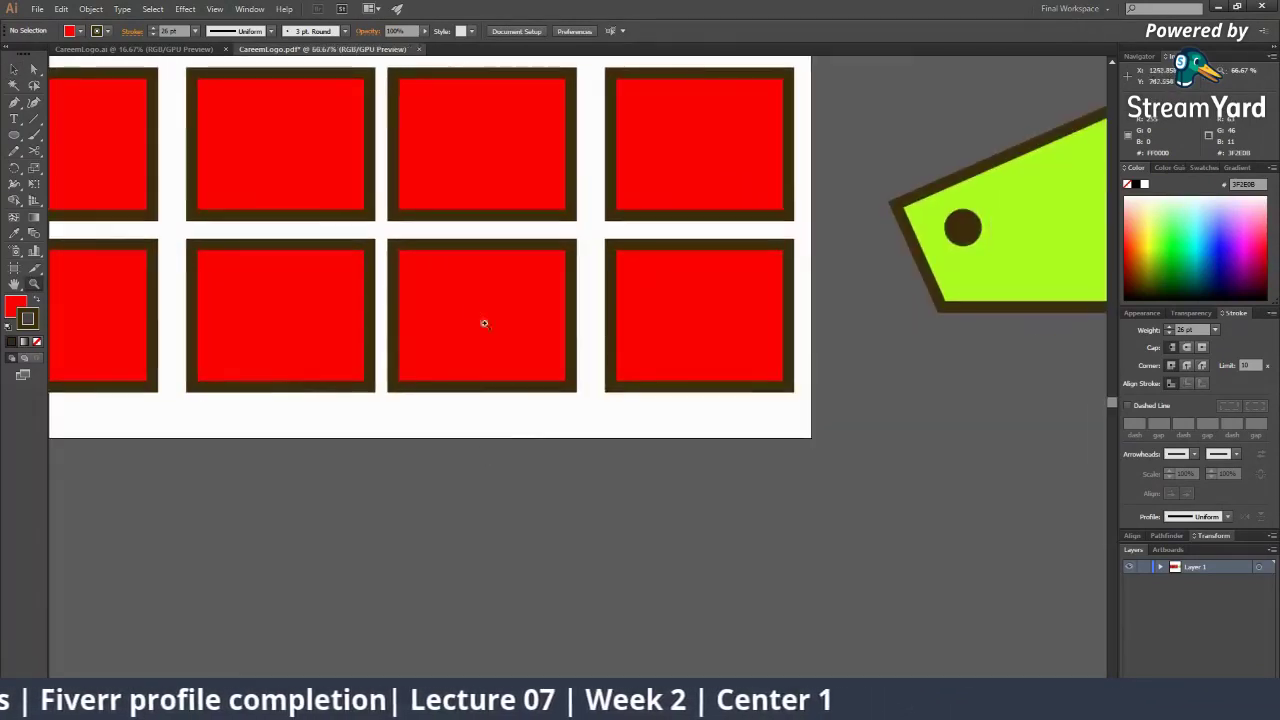
pyautogui.keyDown('alt'); pyautogui.click(474, 306); pyautogui.keyUp('alt')
pyautogui.moveTo(468, 324); pyautogui.dragTo(443, 367)
pyautogui.press('v')
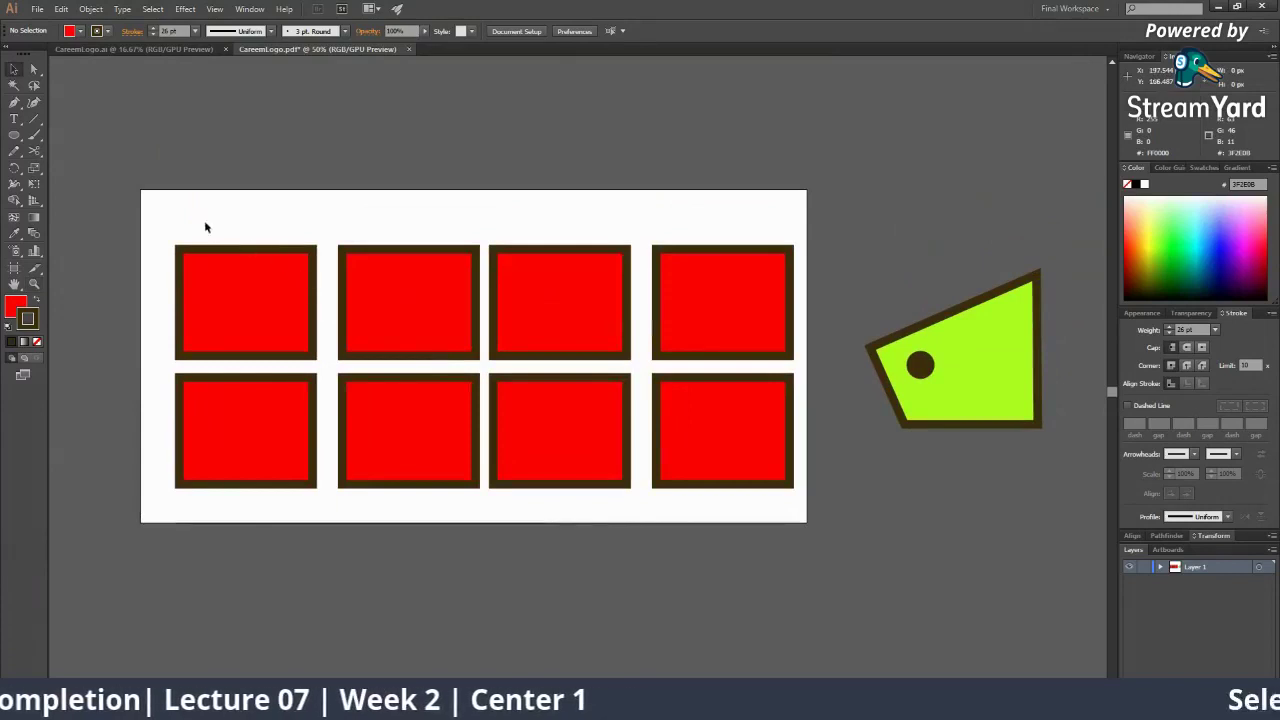
# Marquee-select and delete all eight red rectangles, six first and then the remaining two
pyautogui.moveTo(157, 199); pyautogui.dragTo(775, 500)
pyautogui.click(782, 566)
pyautogui.moveTo(790, 565); pyautogui.dragTo(345, 233)
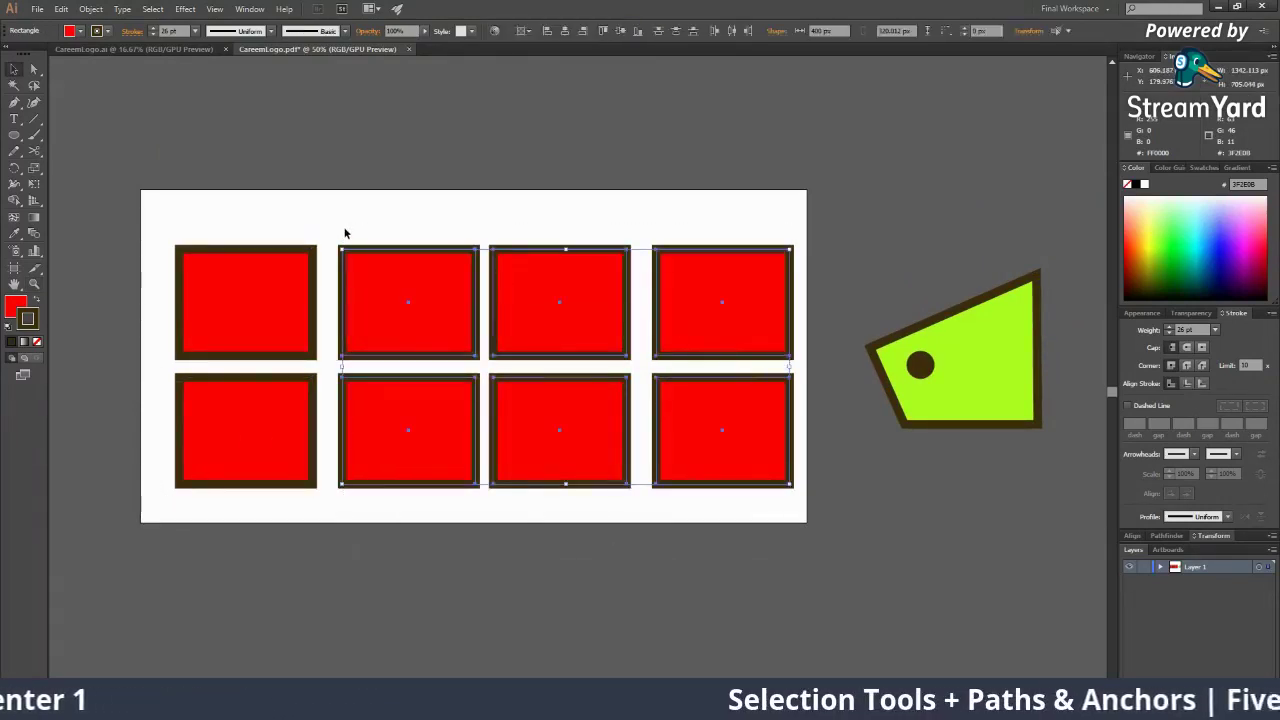
pyautogui.press('Delete')
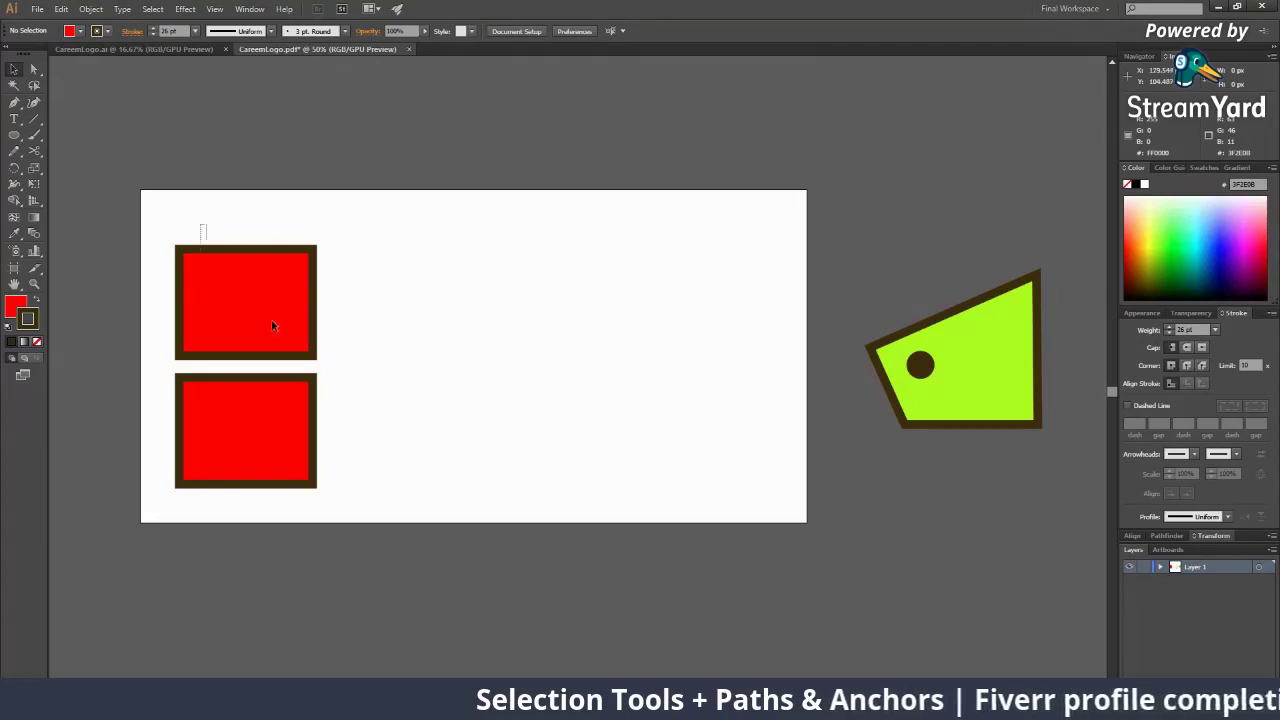
pyautogui.moveTo(200, 223); pyautogui.dragTo(460, 548)
pyautogui.press('Delete')
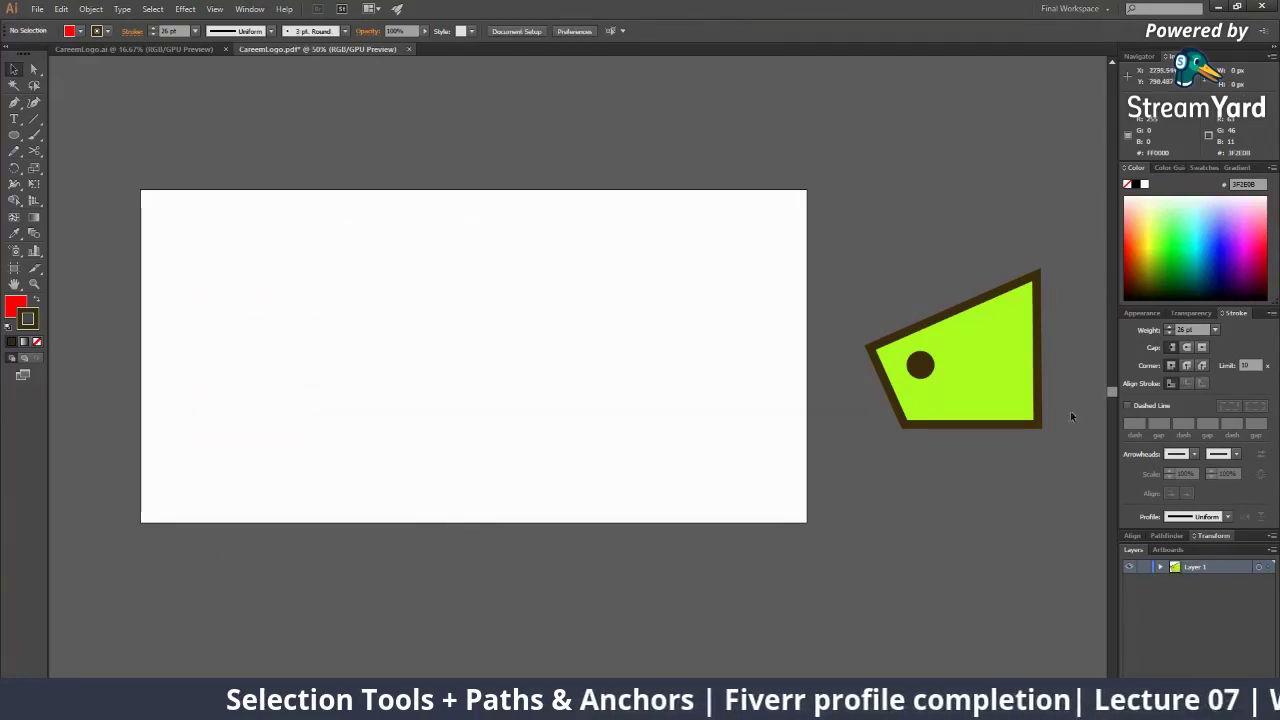
# Zoom in around the green shape on the pasteboard and marquee-select it with its dot
pyautogui.press('z')
pyautogui.click(882, 350)
pyautogui.click(666, 348)
pyautogui.keyDown('alt'); pyautogui.click(562, 372); pyautogui.keyUp('alt')
pyautogui.keyDown('alt'); pyautogui.click(563, 372); pyautogui.keyUp('alt')
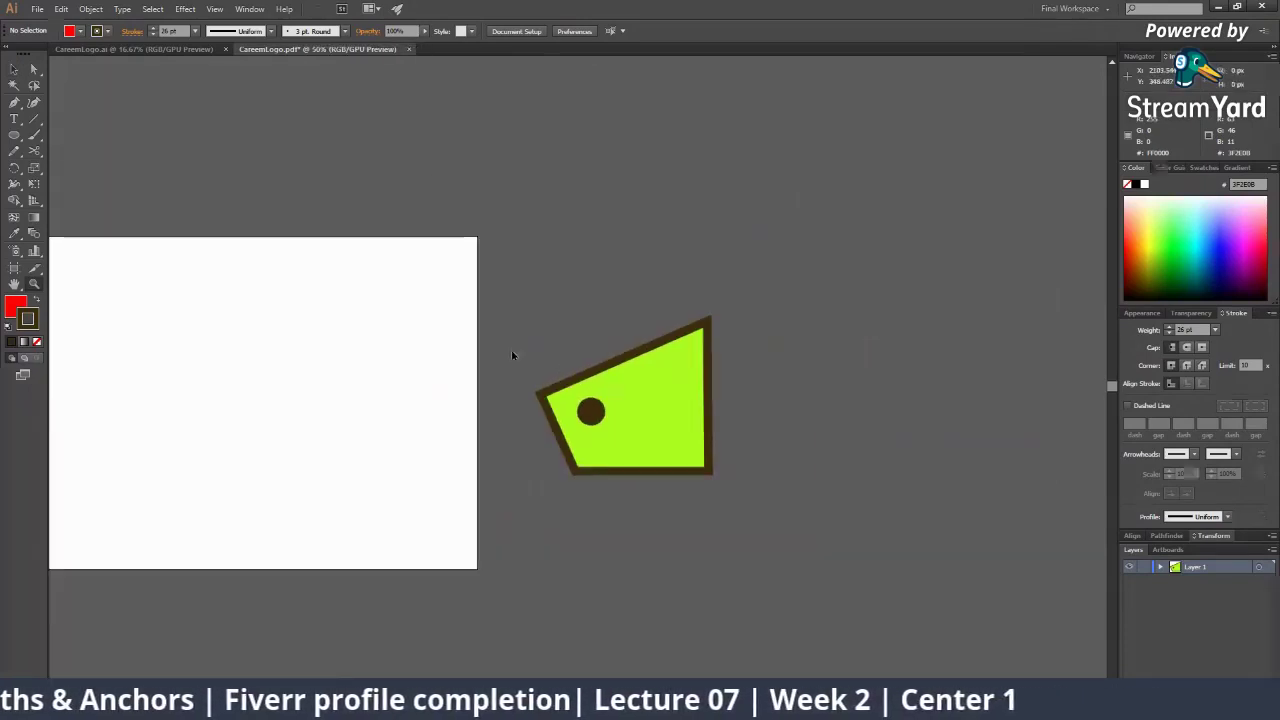
pyautogui.press('v')
pyautogui.click(595, 419)
pyautogui.click(785, 445)
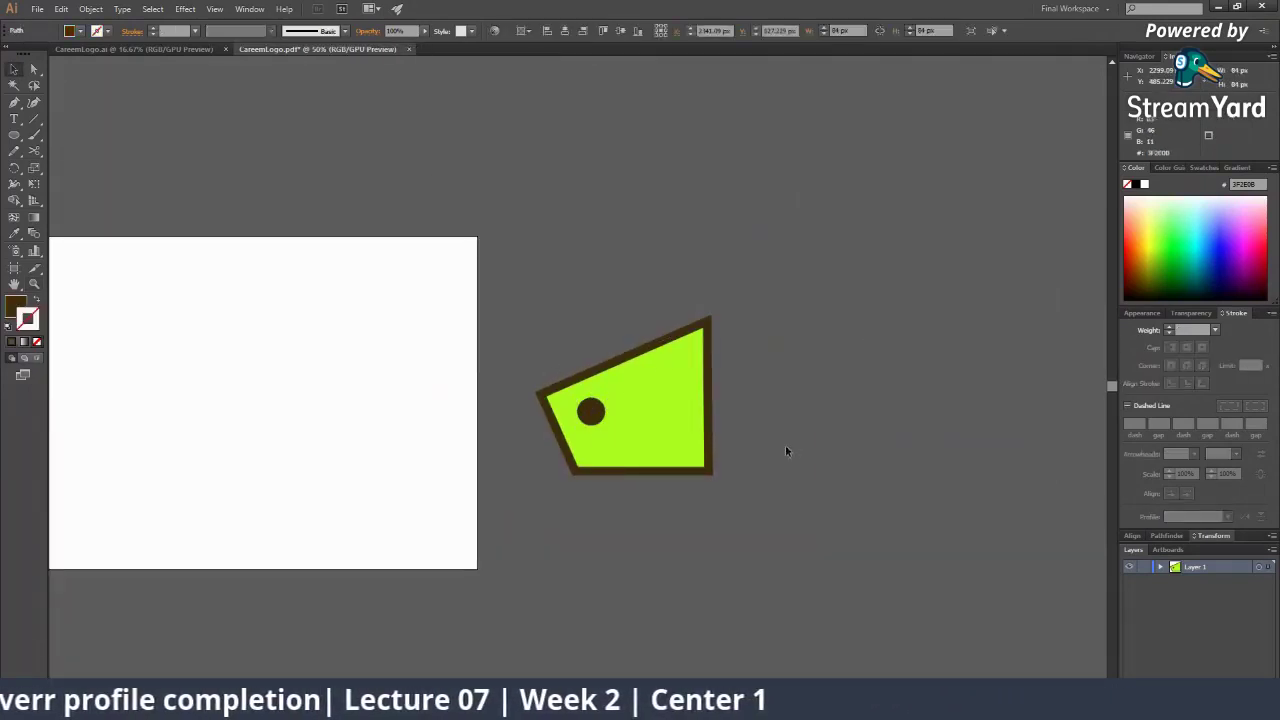
pyautogui.click(652, 355)
pyautogui.click(782, 458)
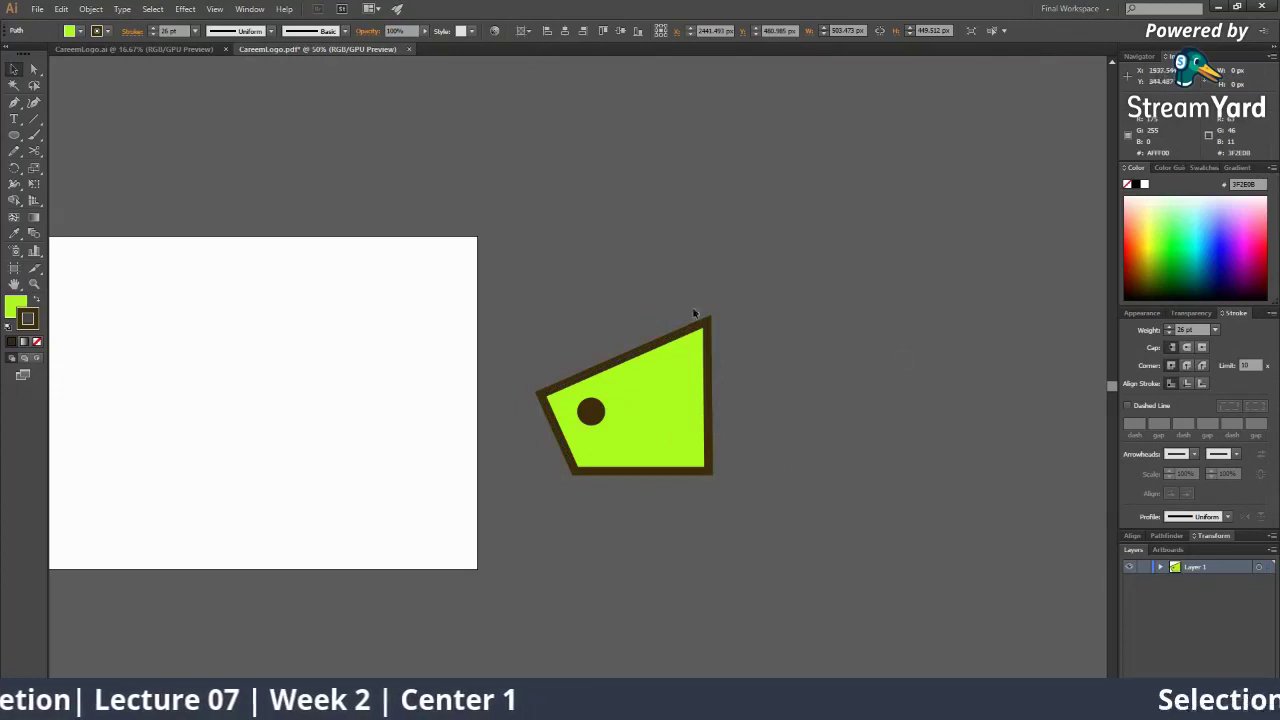
pyautogui.click(491, 377)
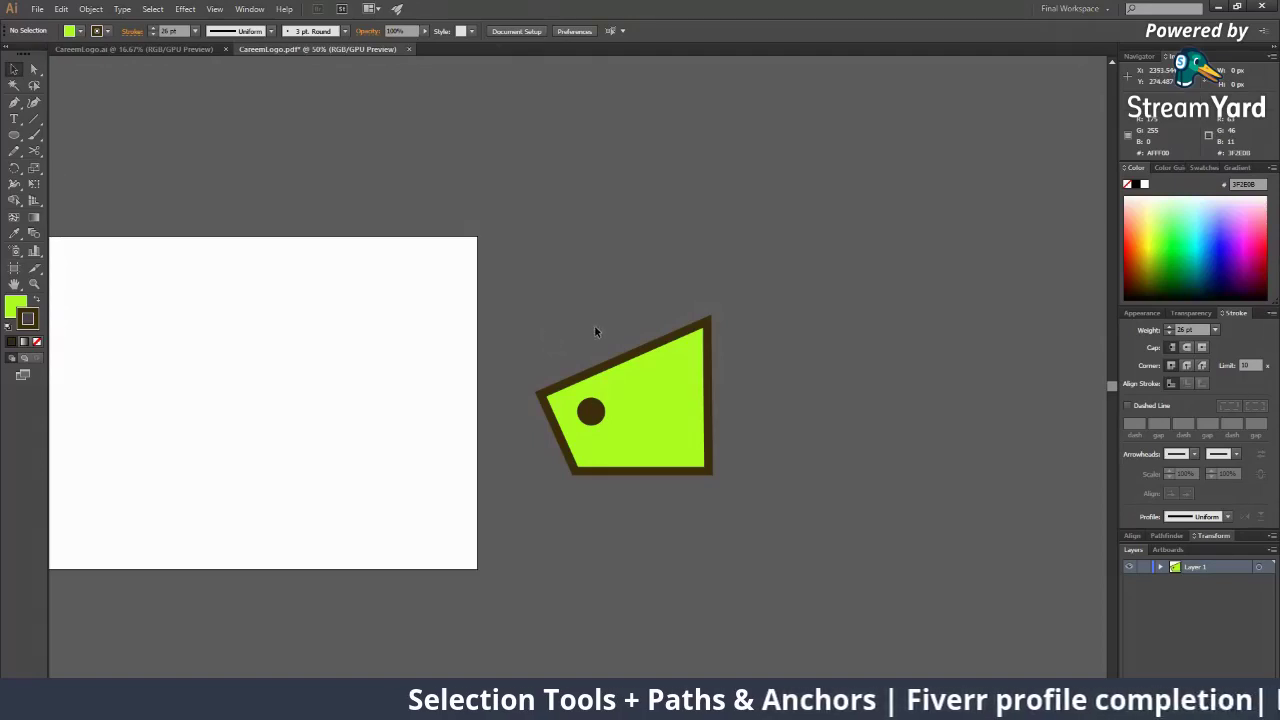
pyautogui.moveTo(507, 288); pyautogui.dragTo(620, 371)
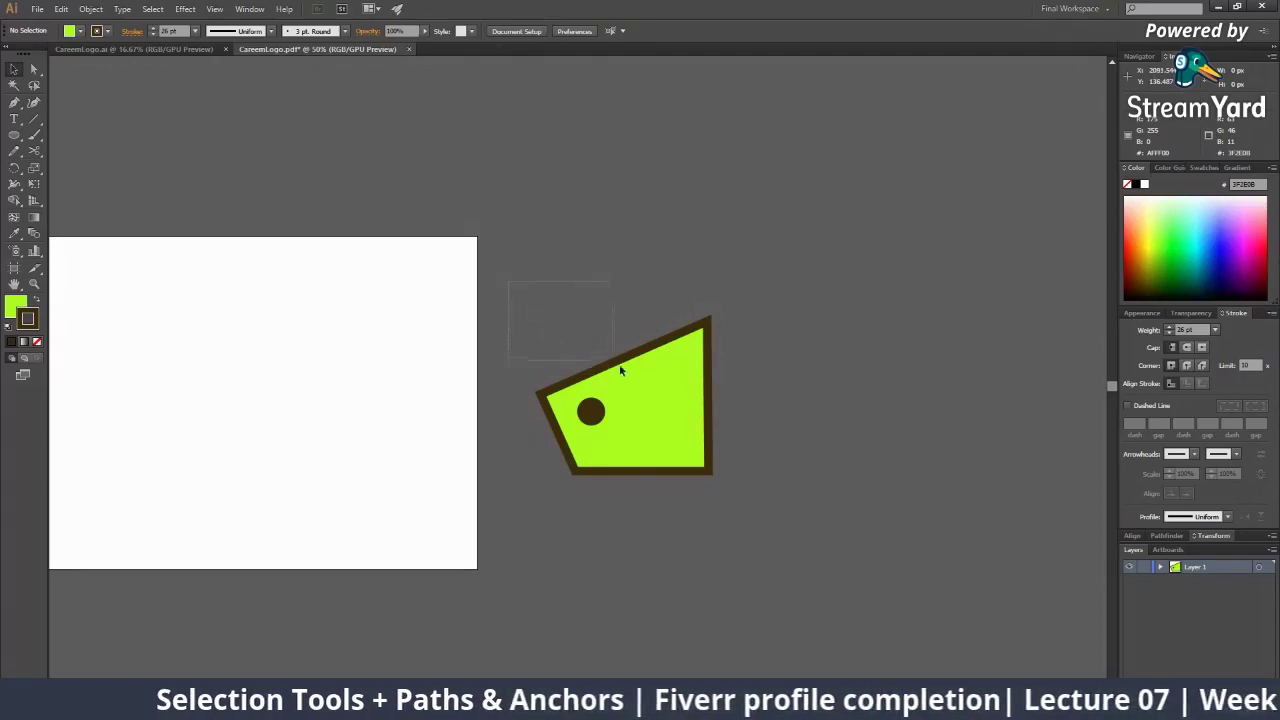
pyautogui.moveTo(677, 420); pyautogui.dragTo(746, 508)
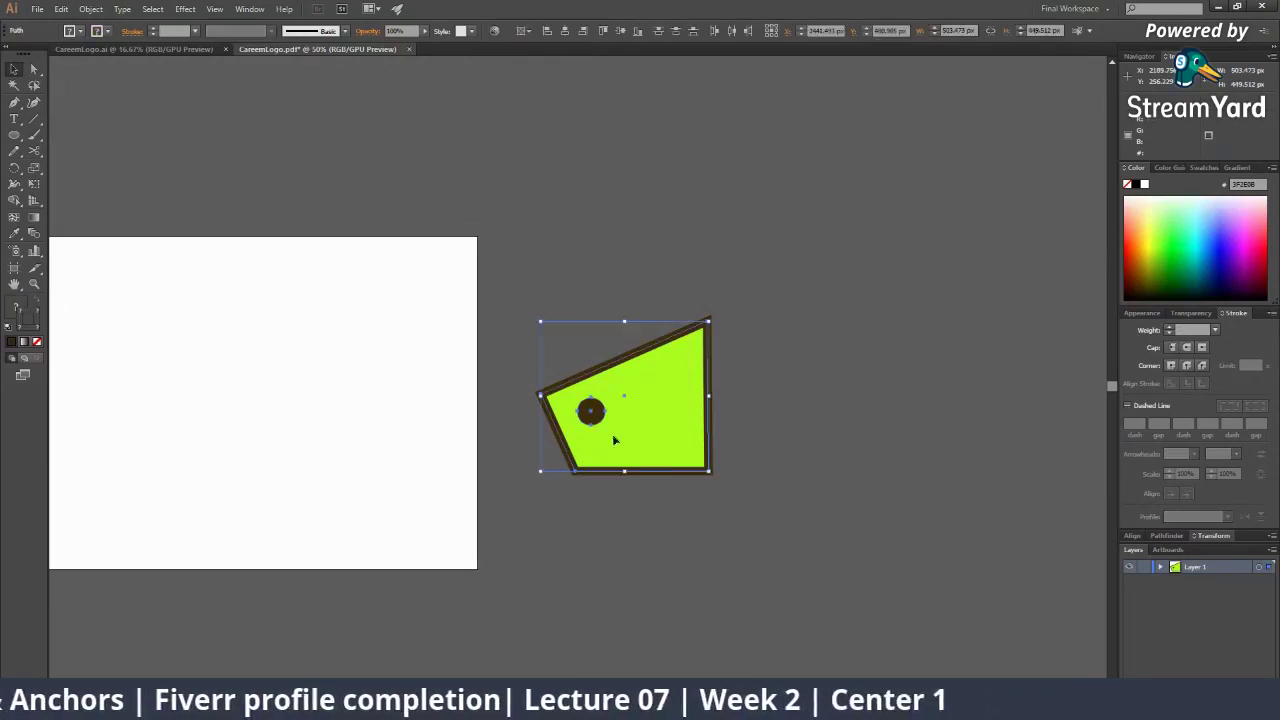
# Zoom back out to the 50% view and reselect the green shape together with its dot
pyautogui.press('z')
pyautogui.click(591, 413)
pyautogui.click(591, 413)
pyautogui.click(591, 413)
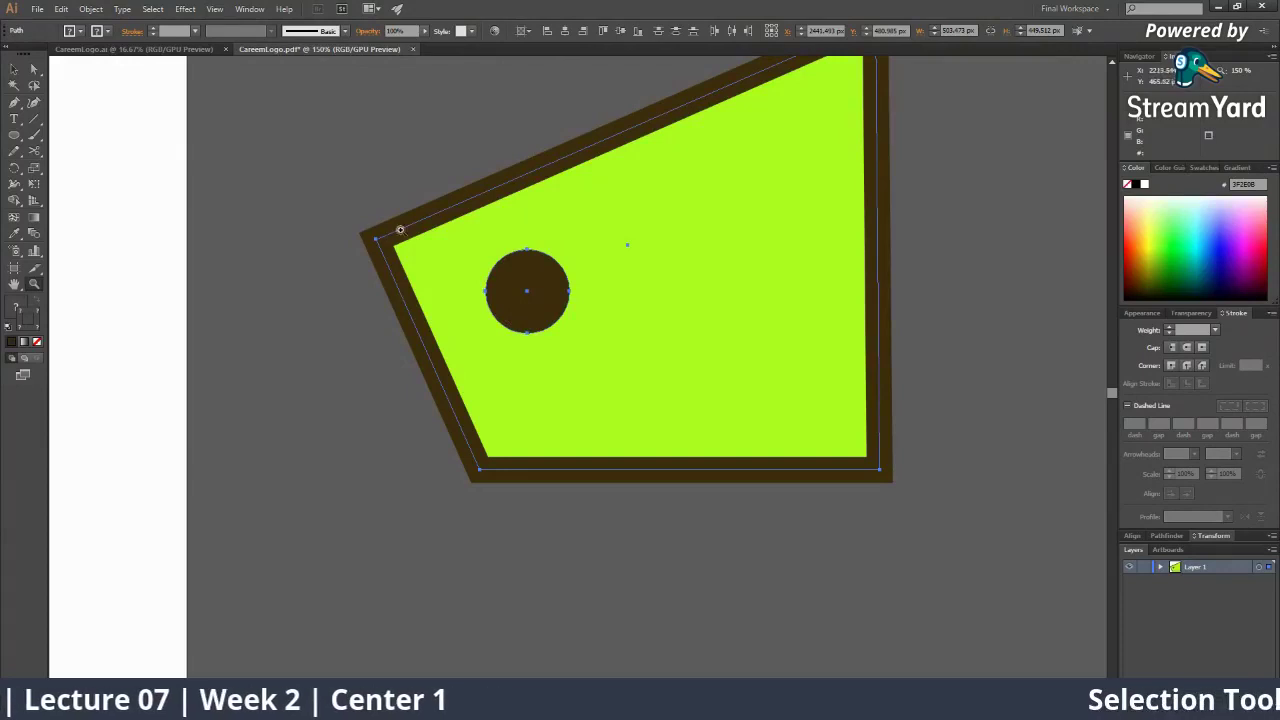
pyautogui.keyDown('alt'); pyautogui.click(584, 311); pyautogui.keyUp('alt')
pyautogui.keyDown('alt'); pyautogui.click(584, 312); pyautogui.keyUp('alt')
pyautogui.keyDown('alt'); pyautogui.click(586, 347); pyautogui.keyUp('alt')
pyautogui.press('v')
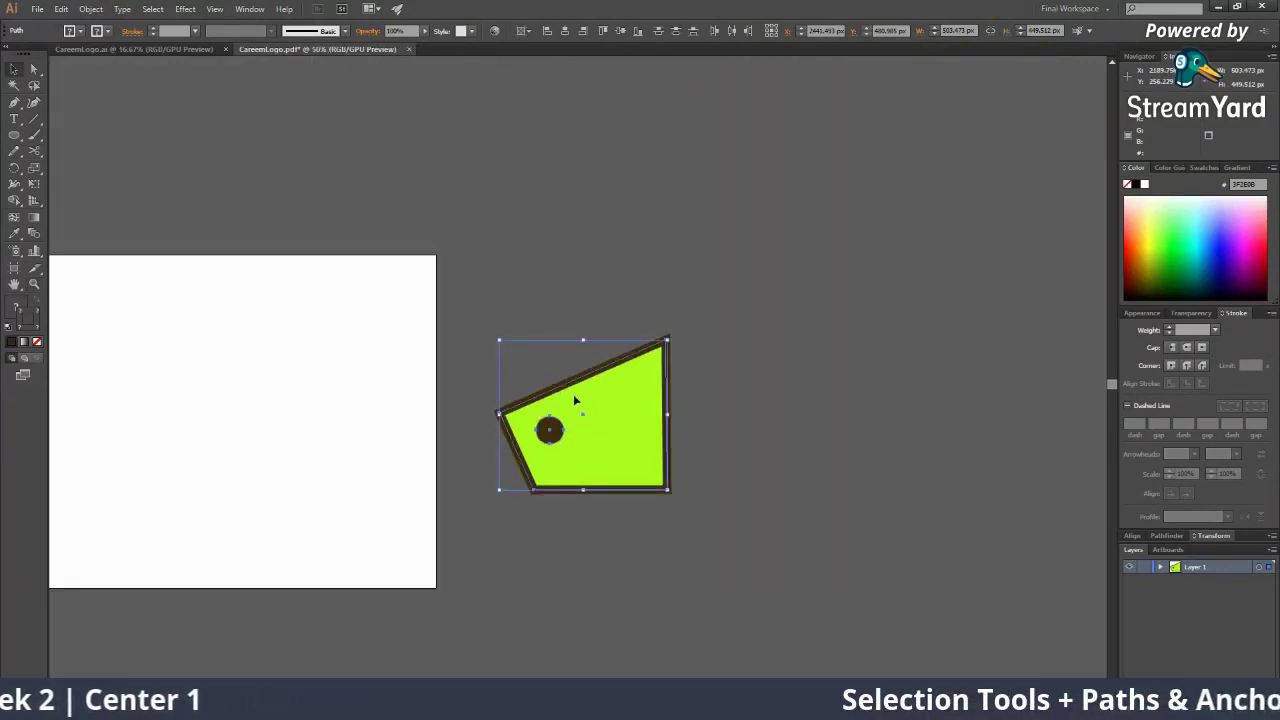
pyautogui.click(556, 251)
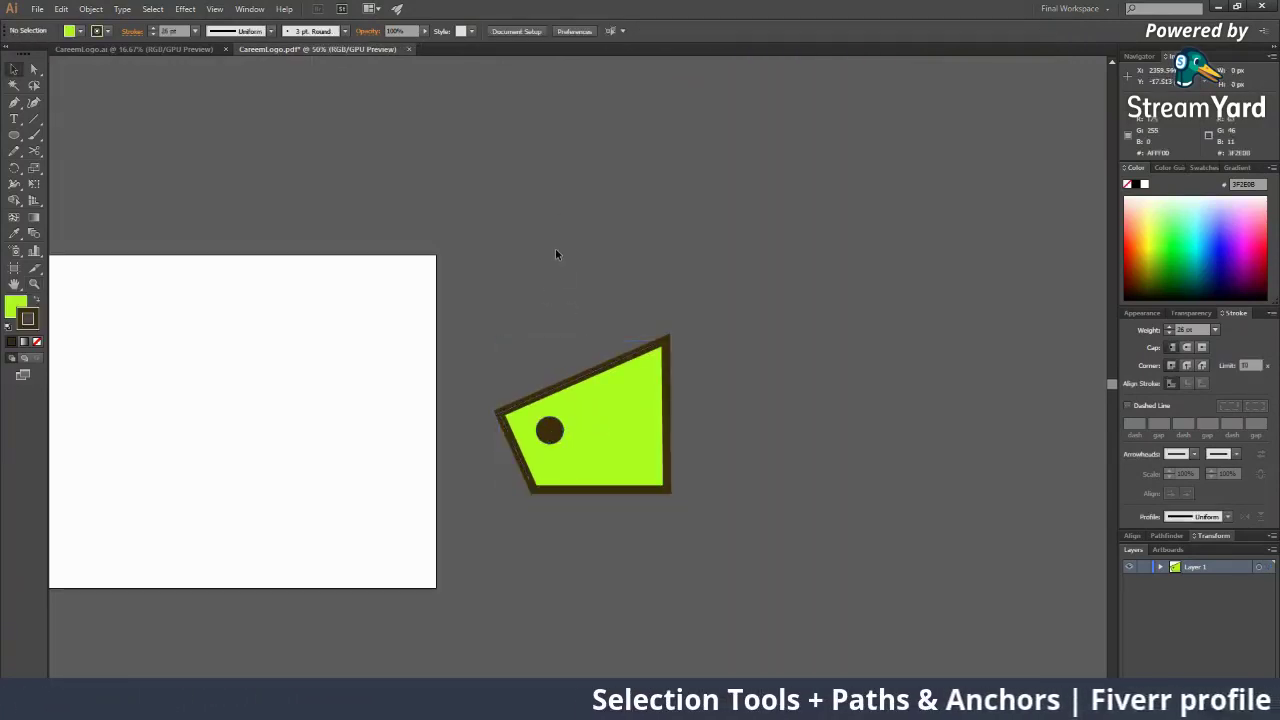
pyautogui.click(551, 431)
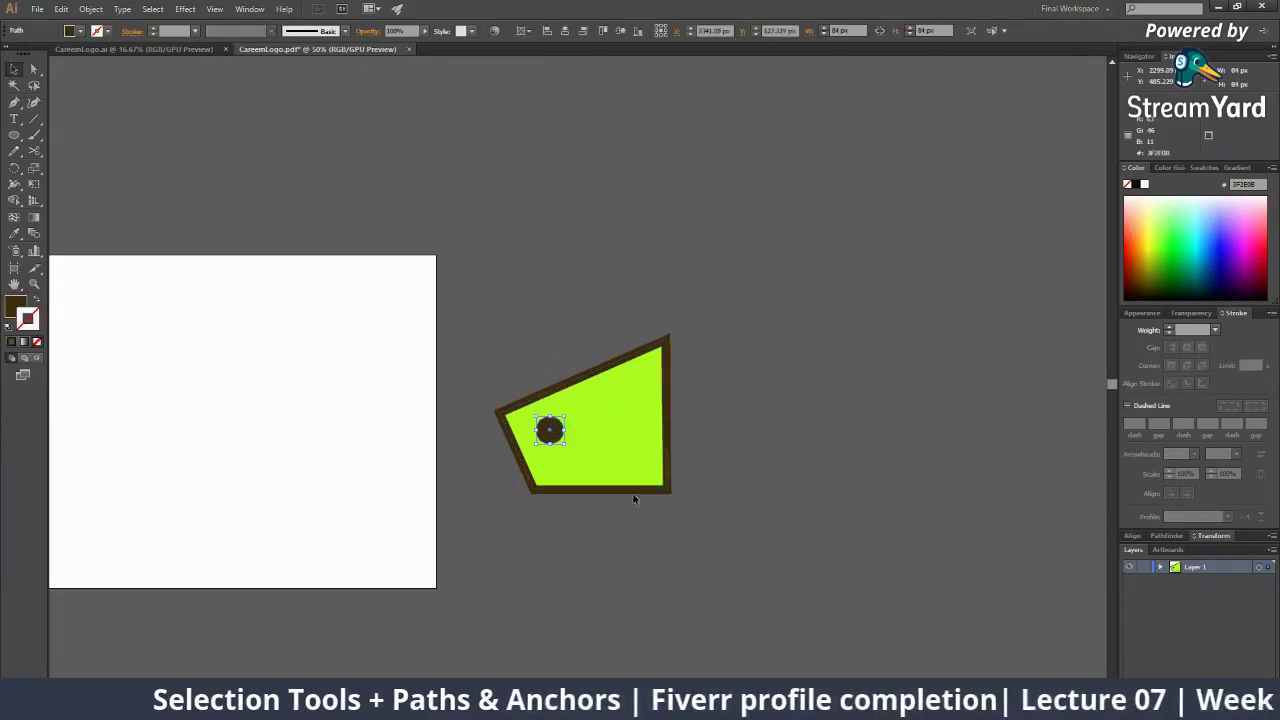
pyautogui.click(629, 391)
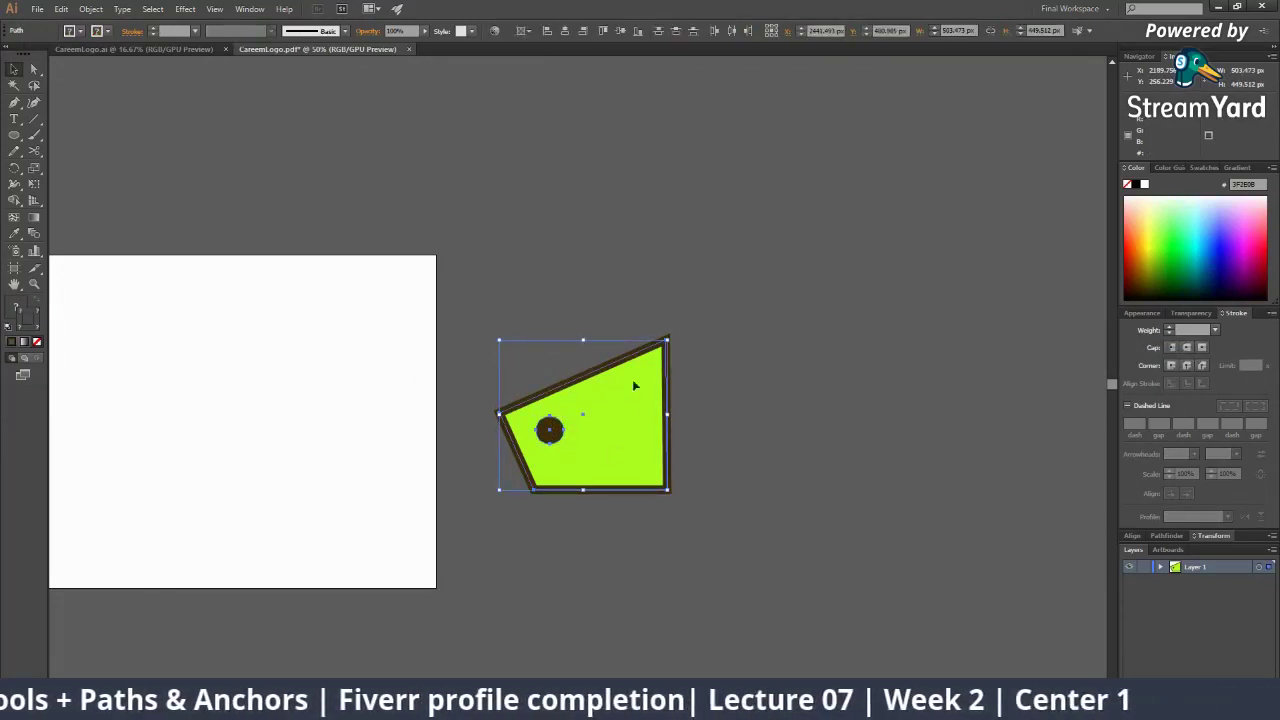
pyautogui.click(758, 444)
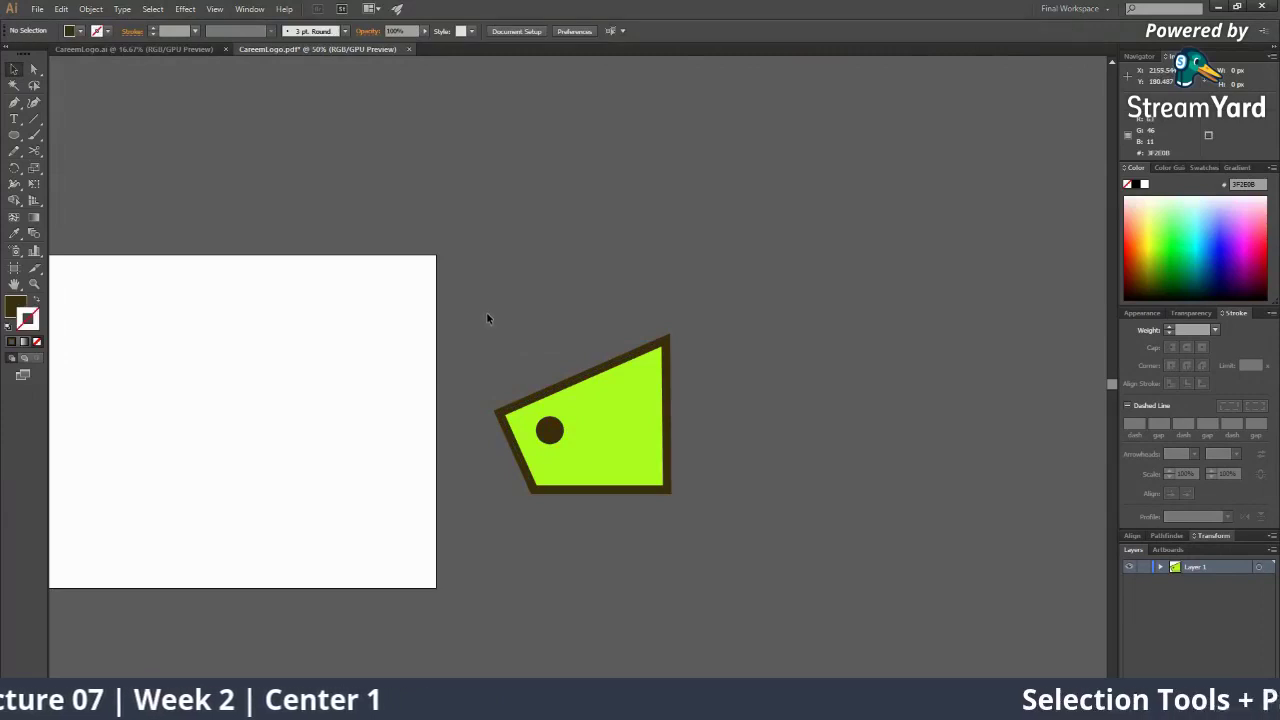
pyautogui.moveTo(486, 313); pyautogui.dragTo(565, 397)
pyautogui.moveTo(635, 506)
pyautogui.mouseDown()
pyautogui.moveTo(653, 505)
pyautogui.moveTo(624, 503)
pyautogui.mouseUp()
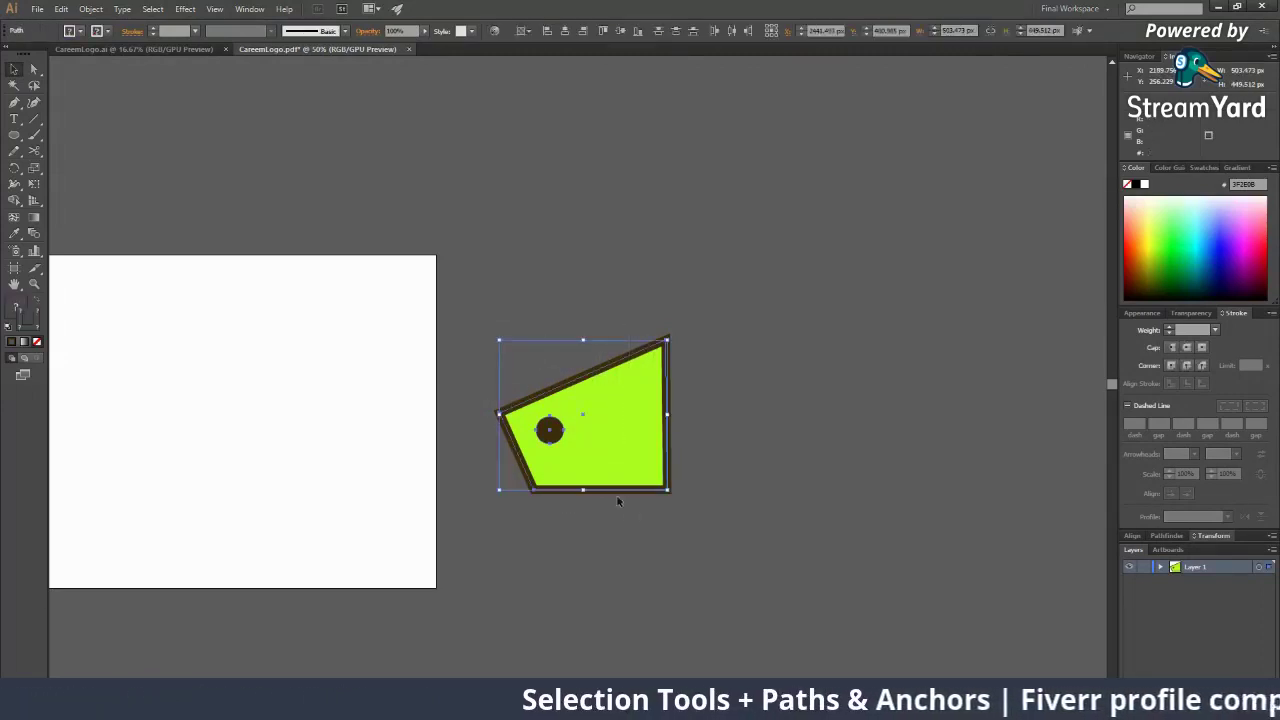
pyautogui.moveTo(460, 286)
pyautogui.mouseDown()
pyautogui.moveTo(615, 412)
pyautogui.moveTo(708, 533)
pyautogui.moveTo(465, 309)
pyautogui.mouseUp()
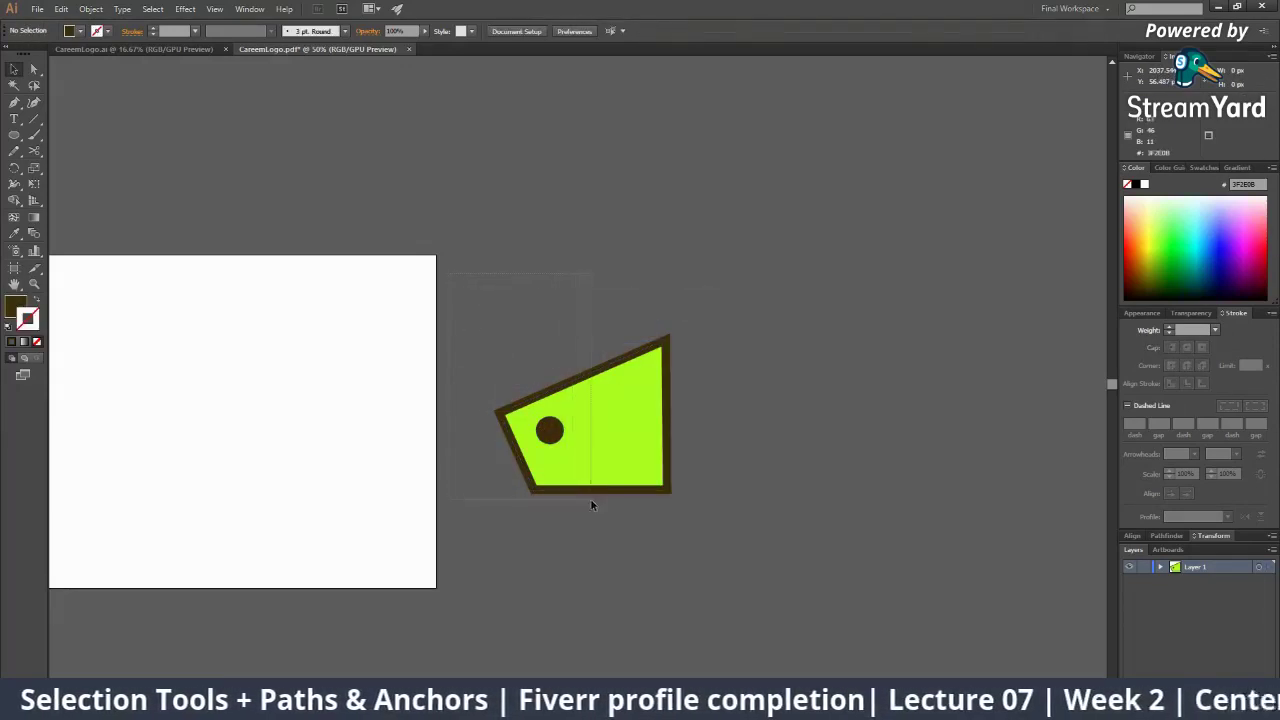
# Drag the green shape and dot from the pasteboard onto the artboard's left side
pyautogui.click(538, 407)
pyautogui.moveTo(592, 443); pyautogui.dragTo(246, 403)
pyautogui.moveTo(145, 329); pyautogui.dragTo(682, 325)
pyautogui.moveTo(798, 437); pyautogui.dragTo(458, 430)
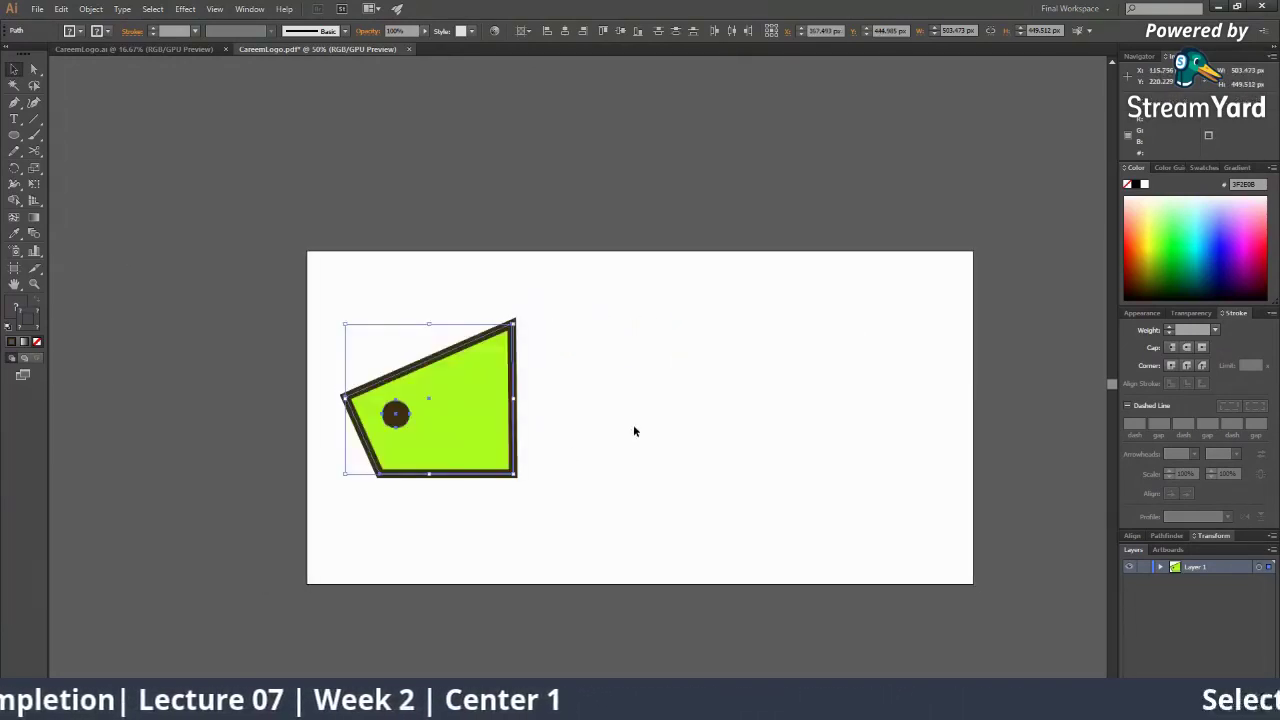
pyautogui.click(633, 424)
pyautogui.moveTo(363, 314); pyautogui.dragTo(624, 464)
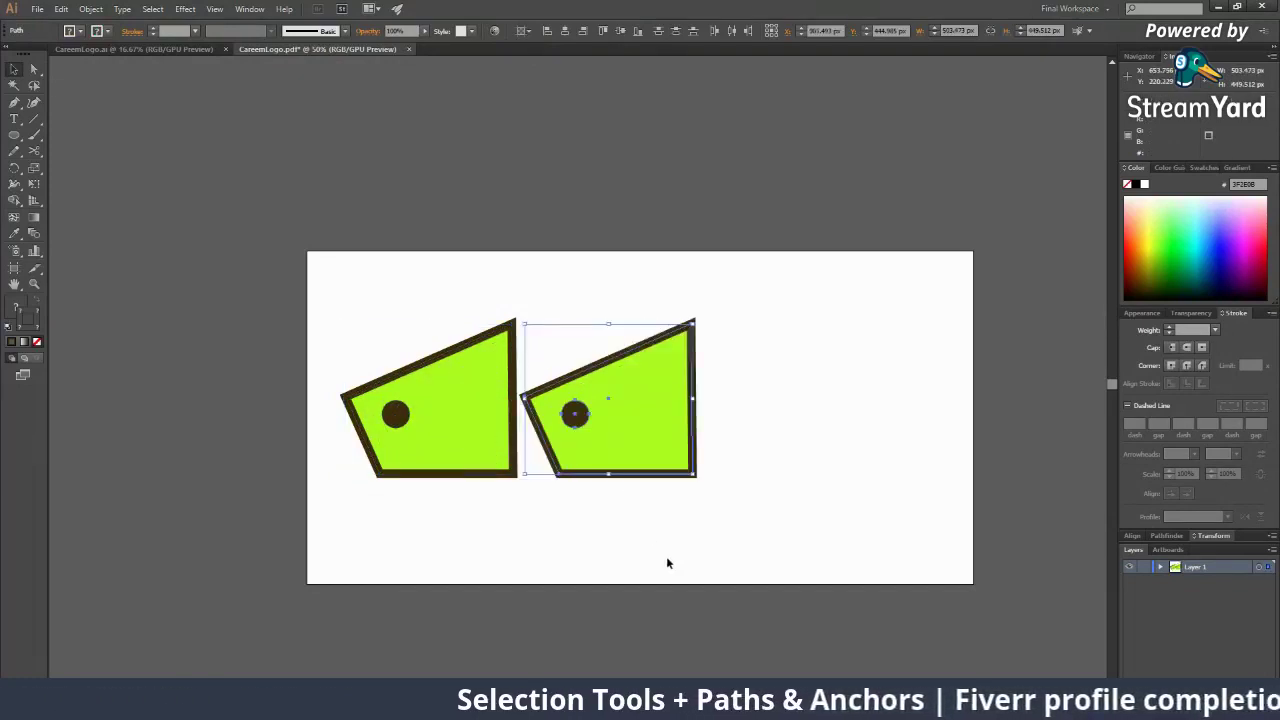
pyautogui.click(586, 283)
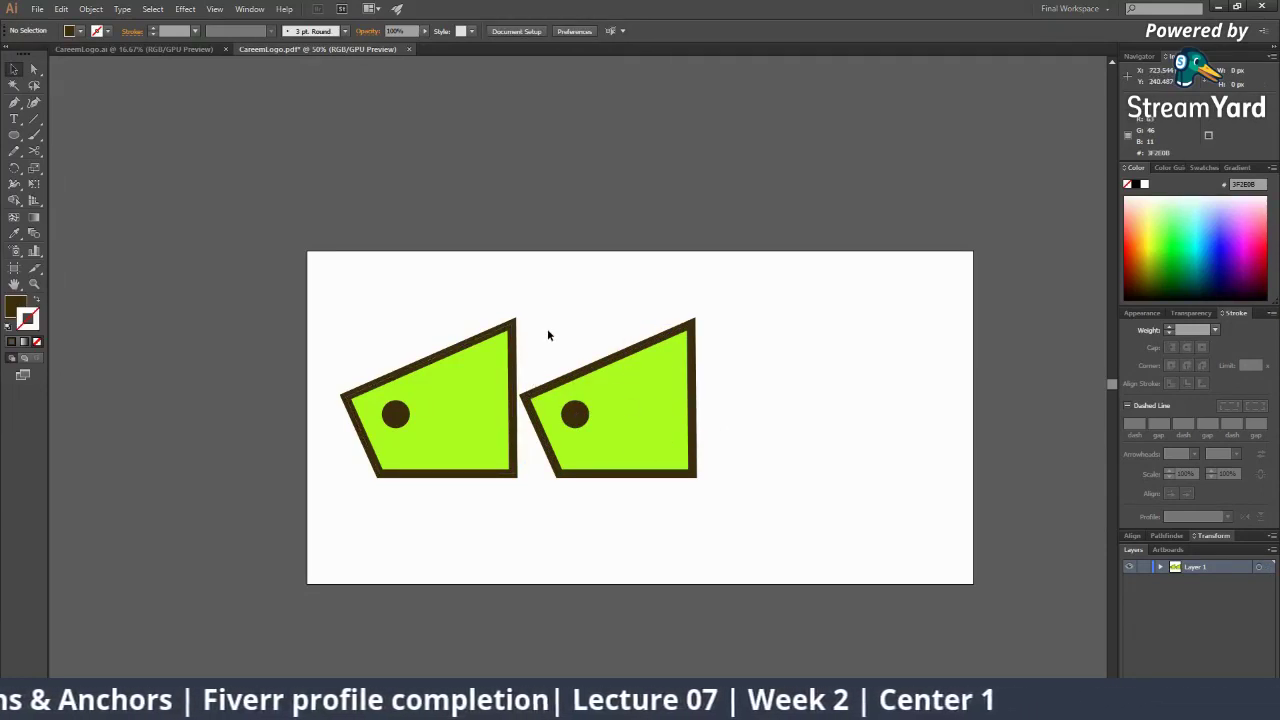
pyautogui.moveTo(543, 291); pyautogui.dragTo(719, 500)
pyautogui.moveTo(628, 428); pyautogui.dragTo(635, 418)
pyautogui.moveTo(543, 291); pyautogui.dragTo(769, 525)
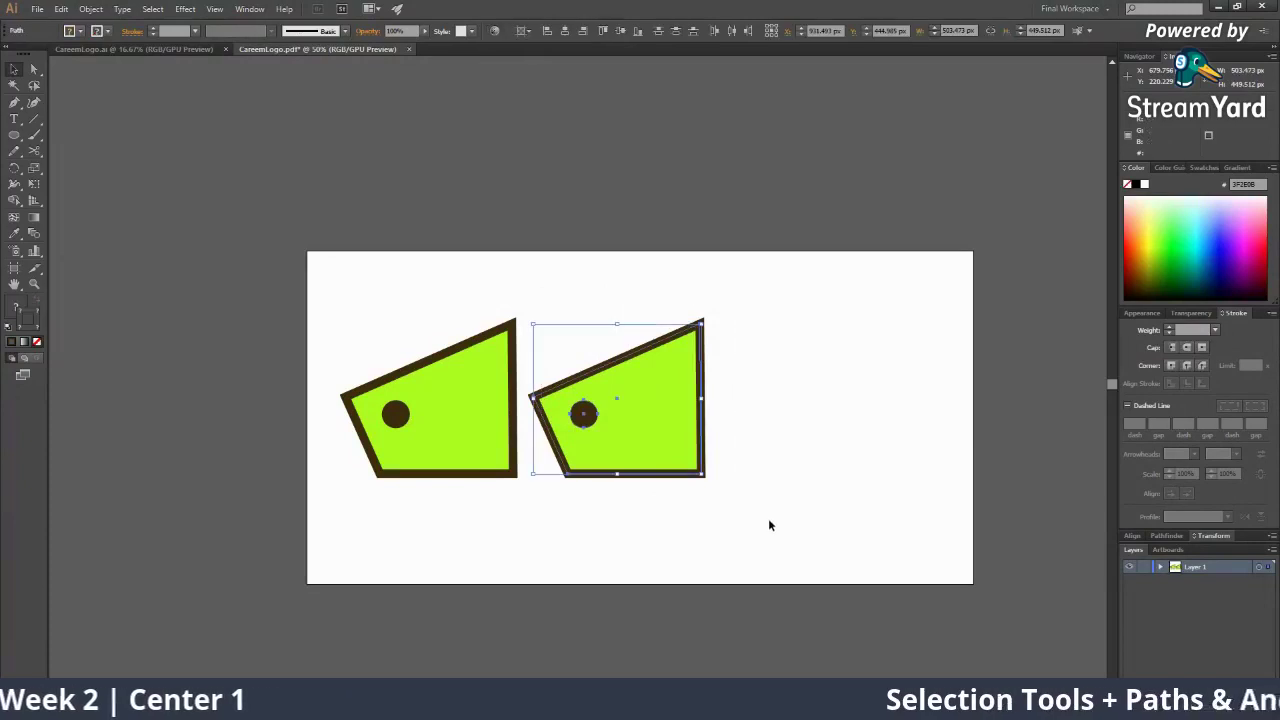
pyautogui.click(770, 525)
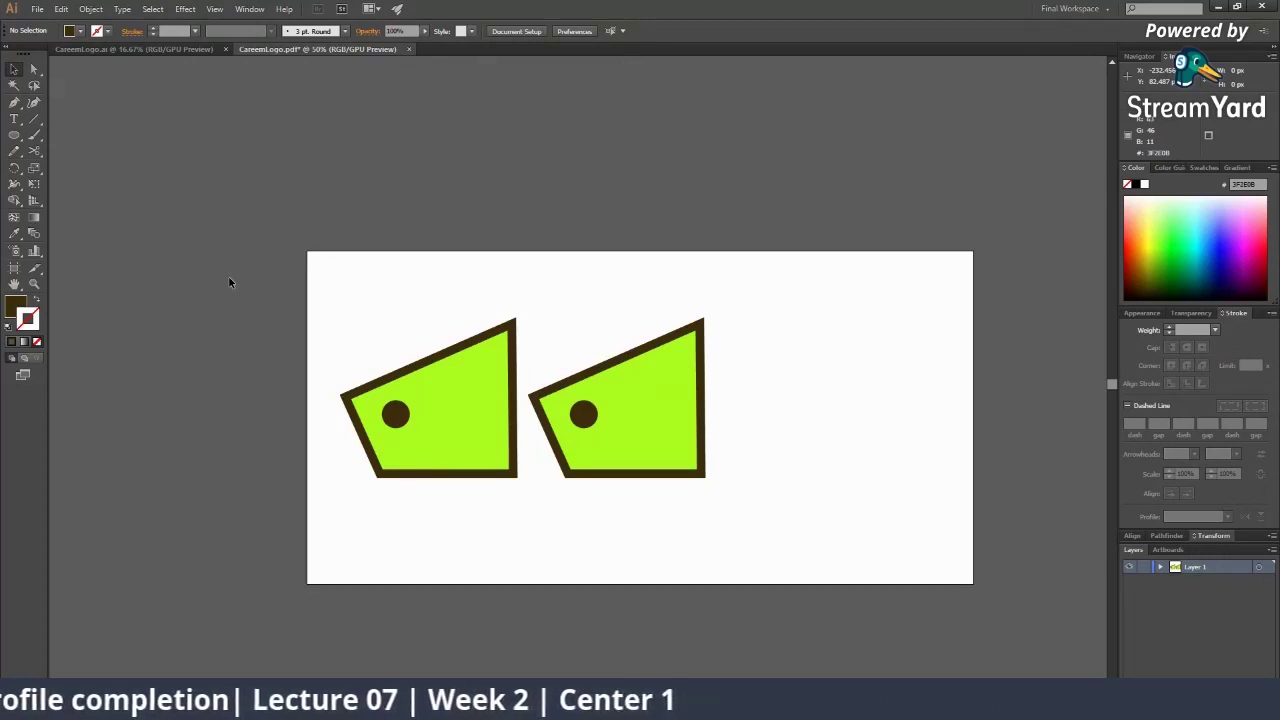
pyautogui.moveTo(534, 332); pyautogui.dragTo(657, 498)
pyautogui.press('Delete')
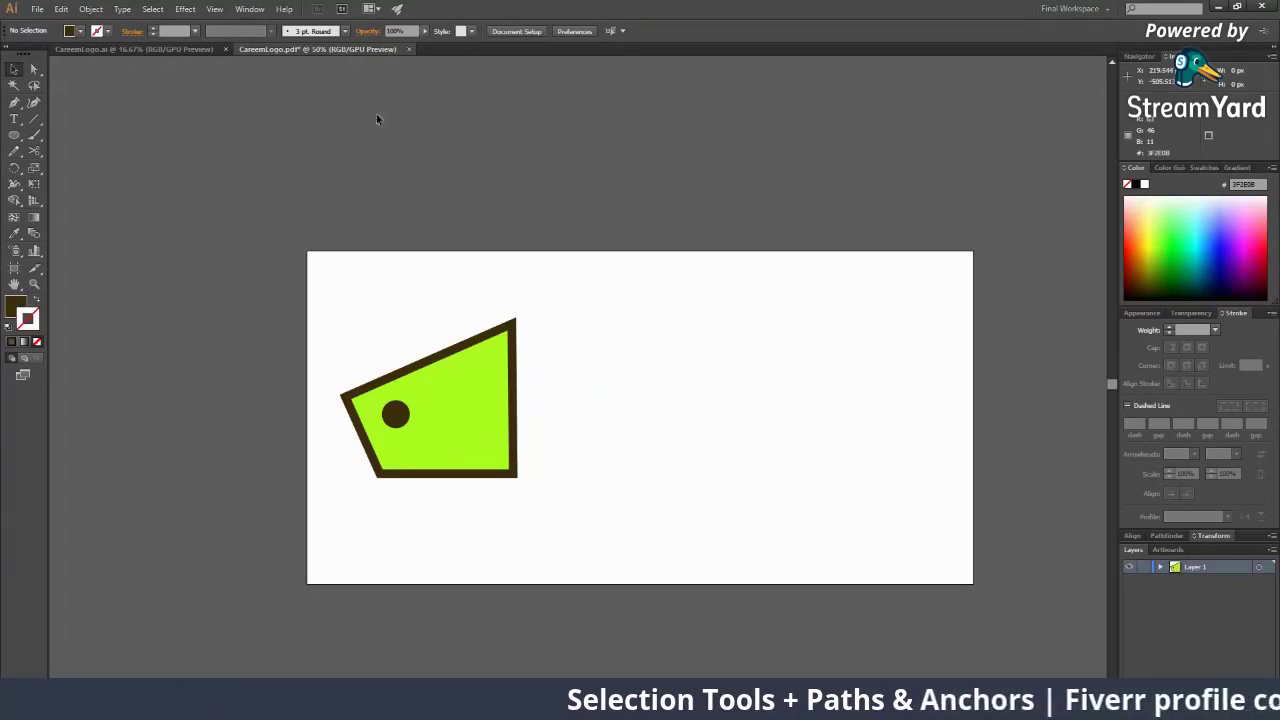
pyautogui.moveTo(437, 387); pyautogui.dragTo(479, 388)
pyautogui.hotkey('ctrl', 'z')
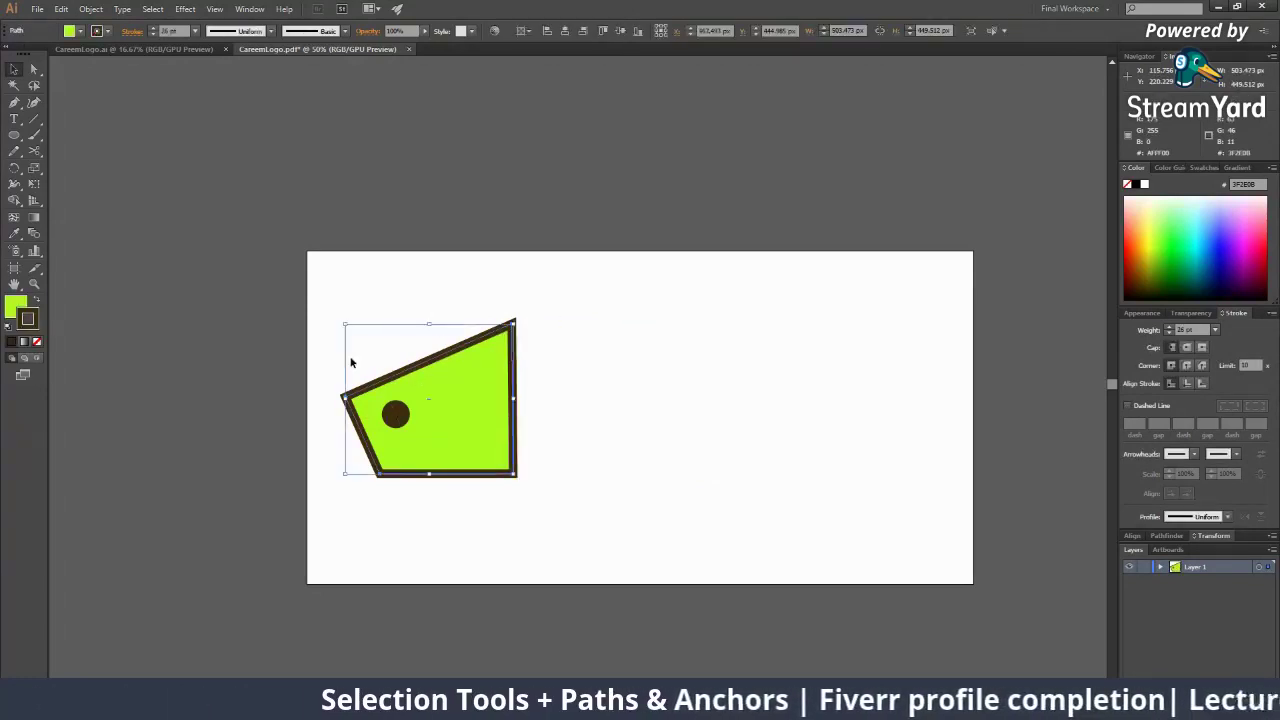
# Undo the stray copy, then scale the shape and dot down to about 333 × 297 px and move them up-left
pyautogui.moveTo(351, 363); pyautogui.dragTo(451, 482)
pyautogui.moveTo(338, 307); pyautogui.dragTo(629, 442)
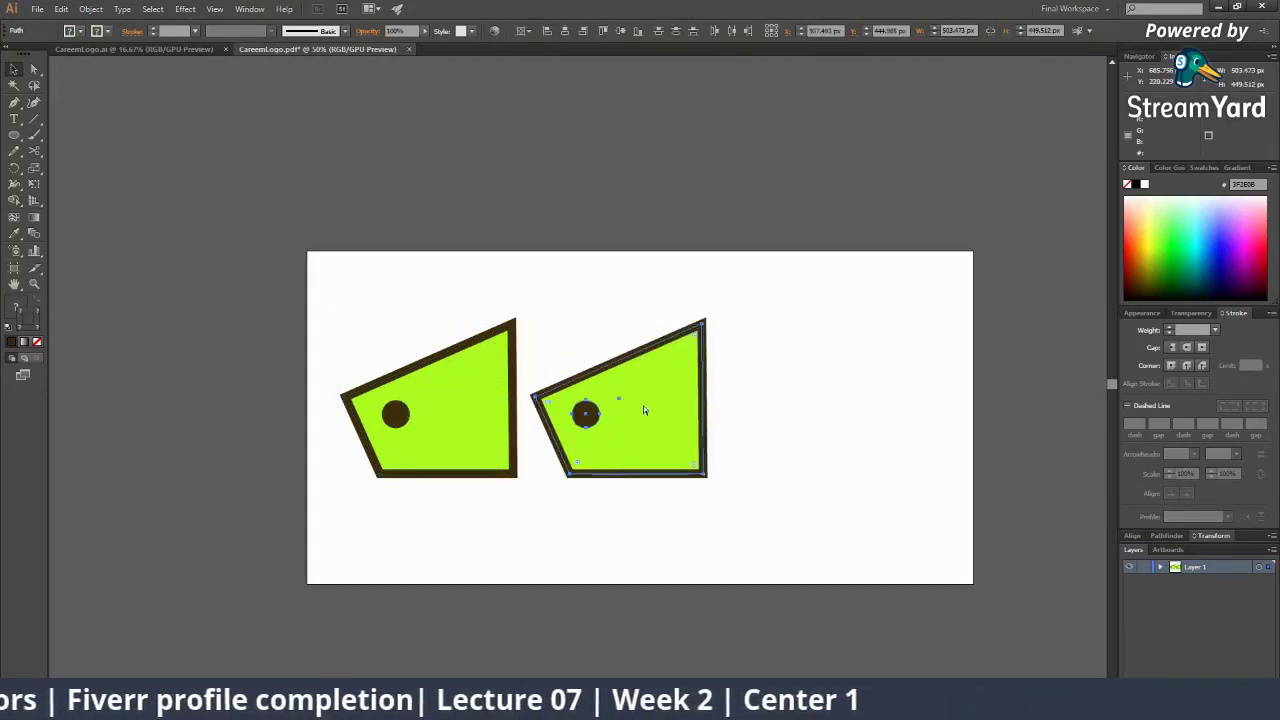
pyautogui.hotkey('ctrl', 'z')
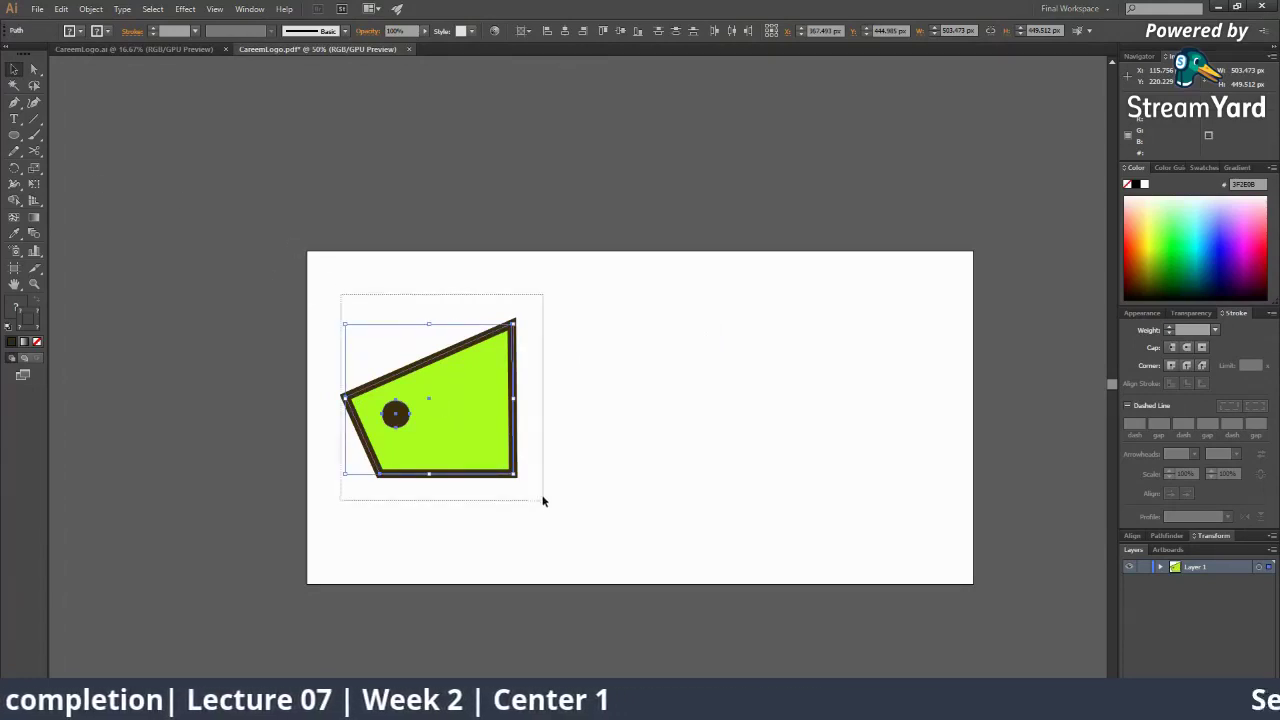
pyautogui.moveTo(513, 325); pyautogui.dragTo(485, 349)
pyautogui.moveTo(463, 396); pyautogui.dragTo(421, 348)
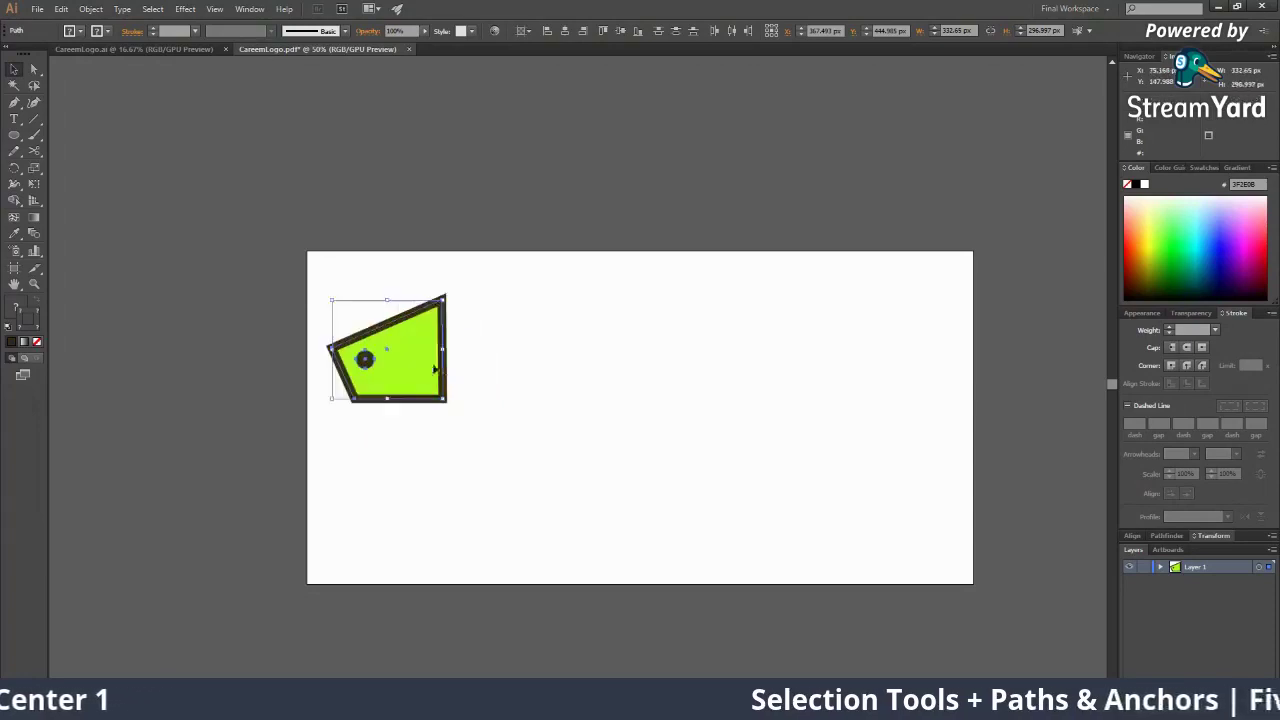
# Zoom to 66.67%, then select the shrunken shape and dot and Alt-drag a copy to the right
pyautogui.press('z')
pyautogui.click(477, 360)
pyautogui.click(690, 423)
pyautogui.press('v')
pyautogui.click(926, 336)
pyautogui.moveTo(701, 344); pyautogui.dragTo(606, 360)
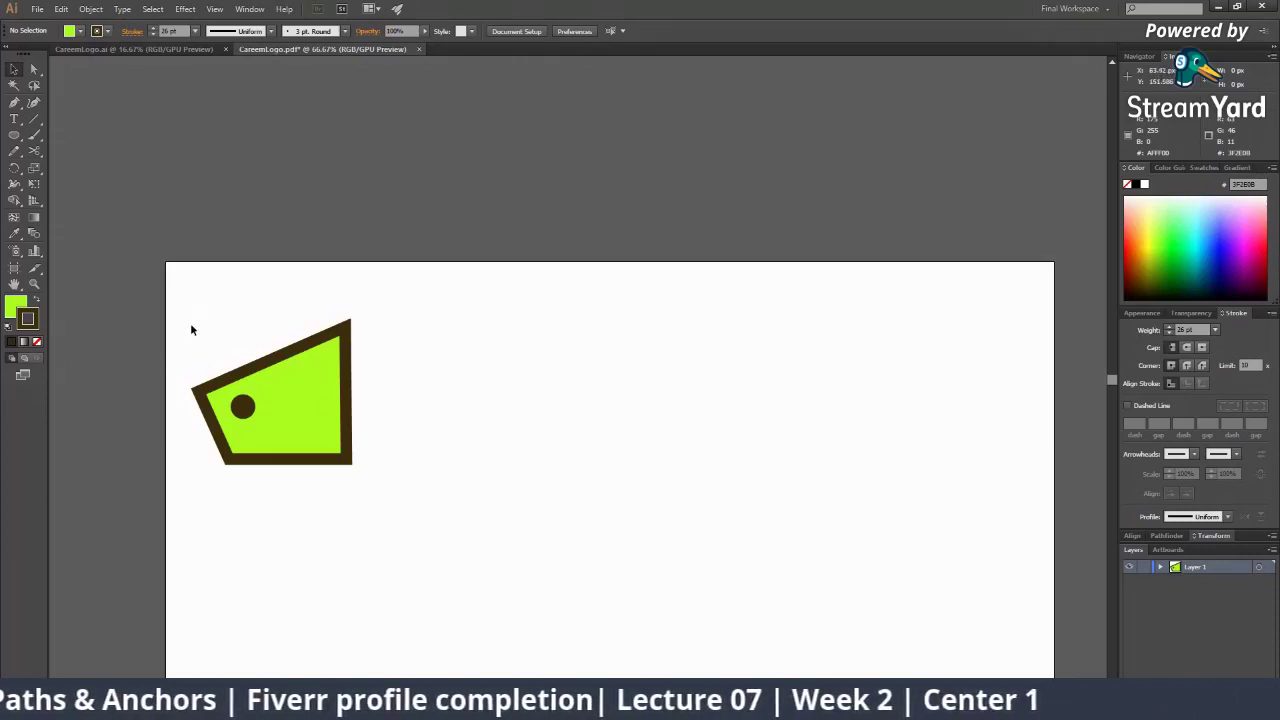
pyautogui.moveTo(191, 317); pyautogui.dragTo(363, 485)
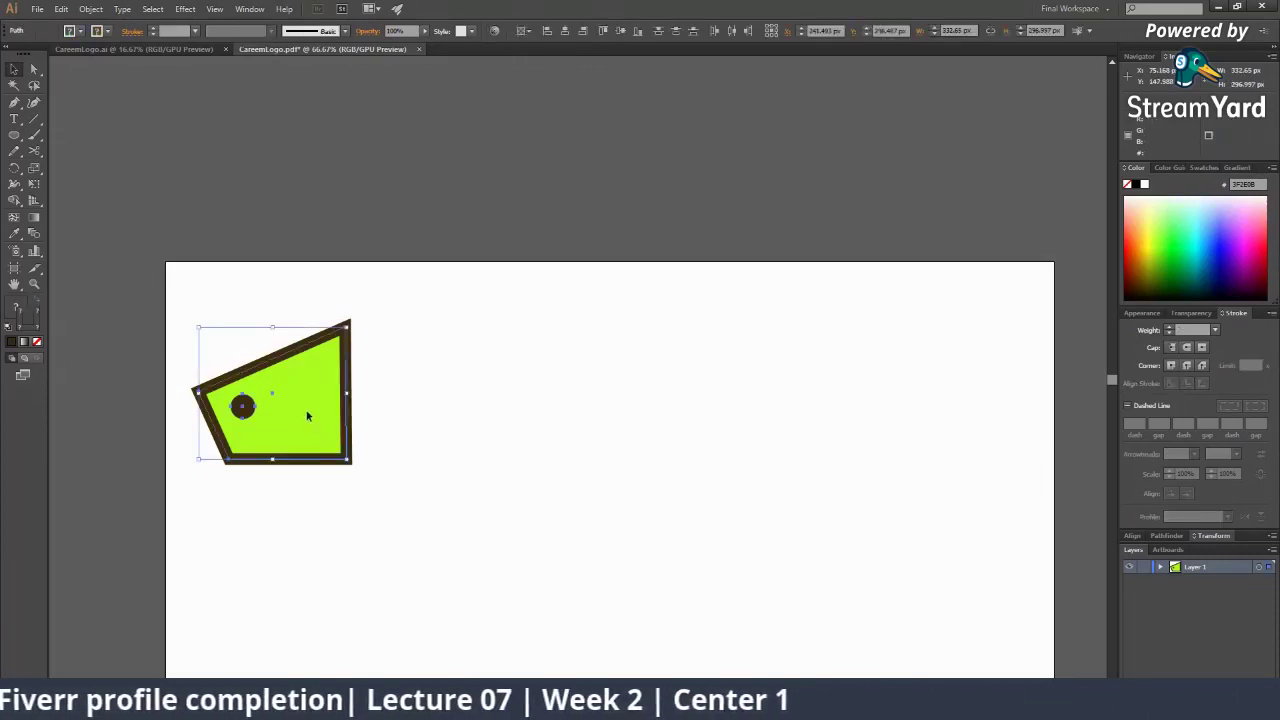
pyautogui.moveTo(307, 415); pyautogui.dragTo(482, 444)
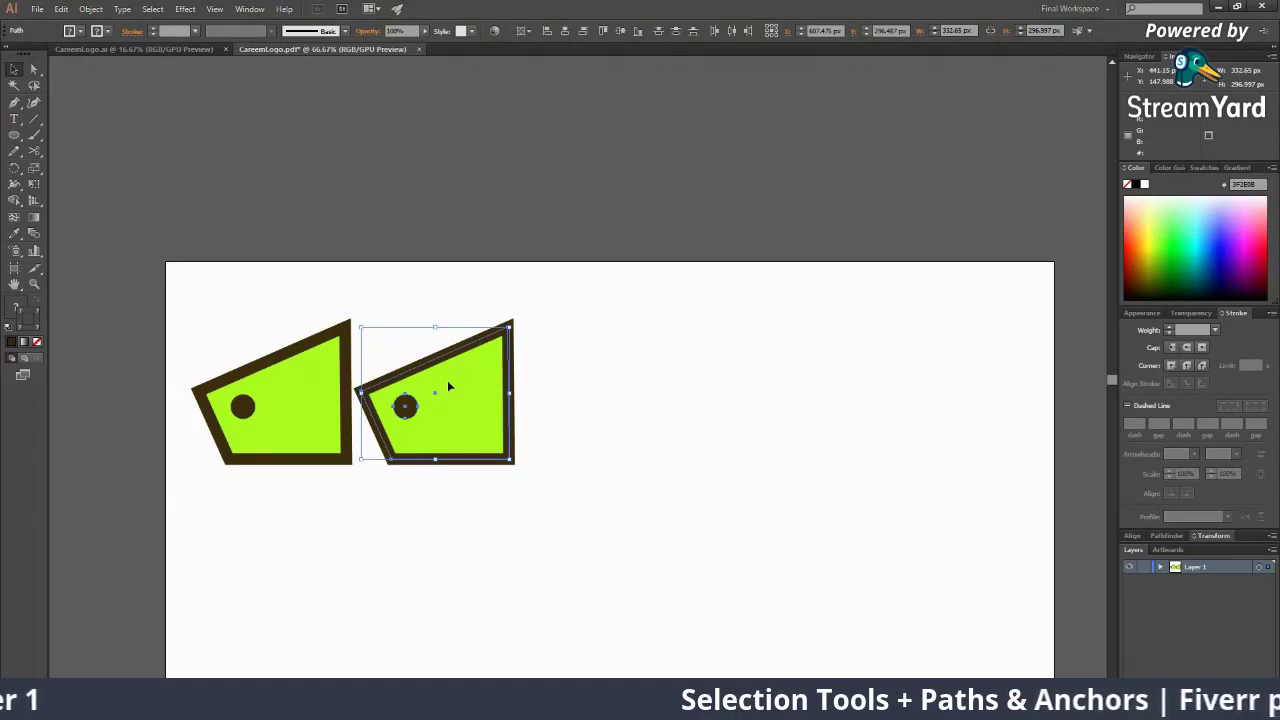
# Repeat the duplication with Ctrl+D three times to complete a row of five identical shapes
pyautogui.press('a')
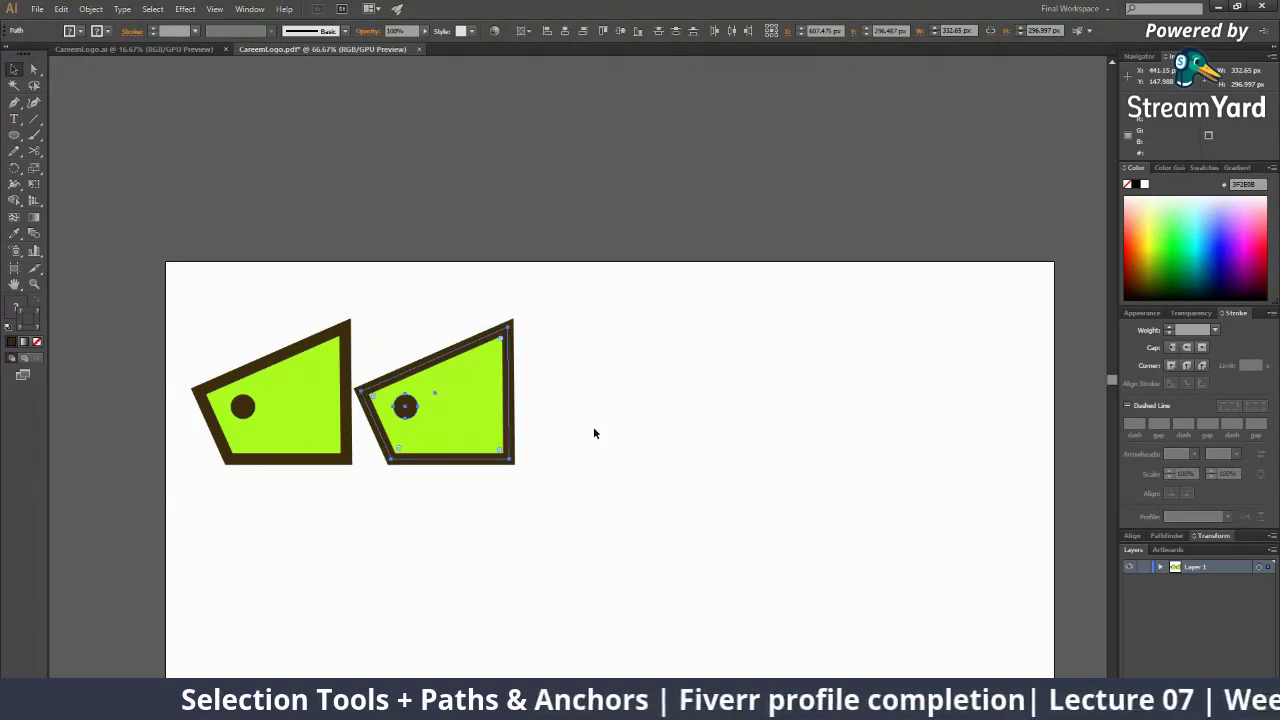
pyautogui.press('v')
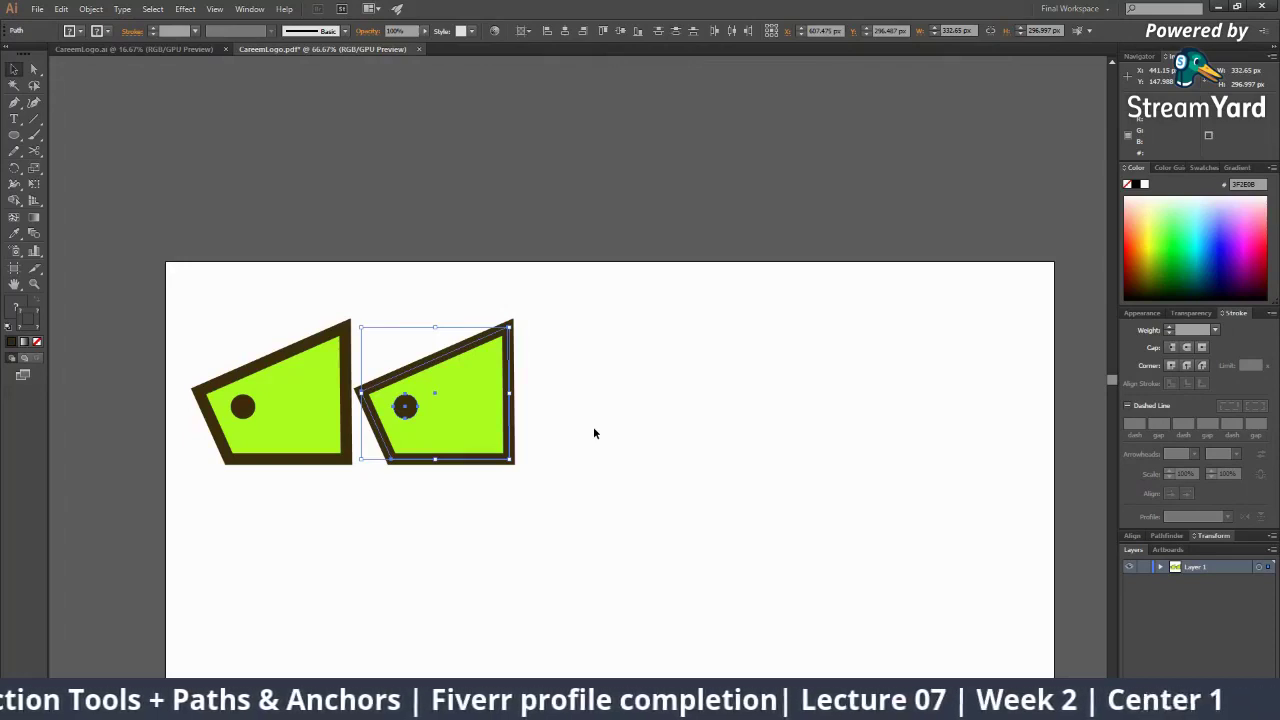
pyautogui.hotkey('ctrl', 'd')
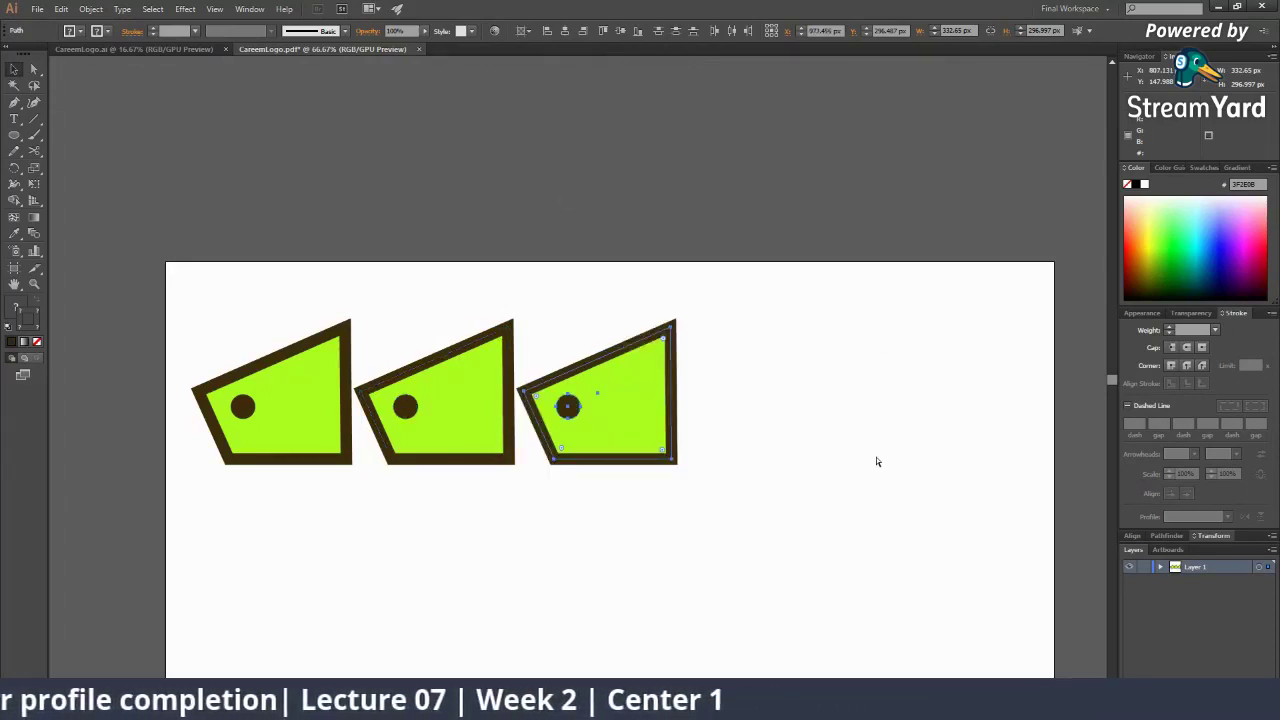
pyautogui.hotkey('ctrl', 'd')
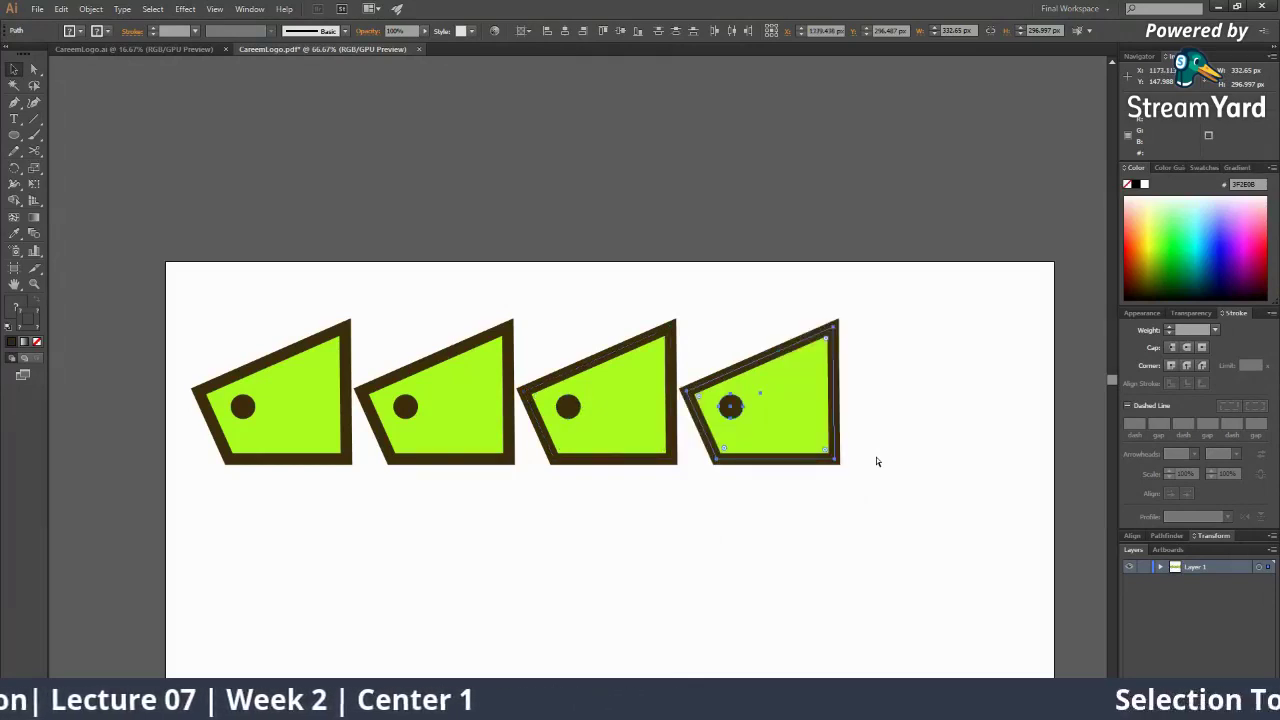
pyautogui.hotkey('ctrl', 'd')
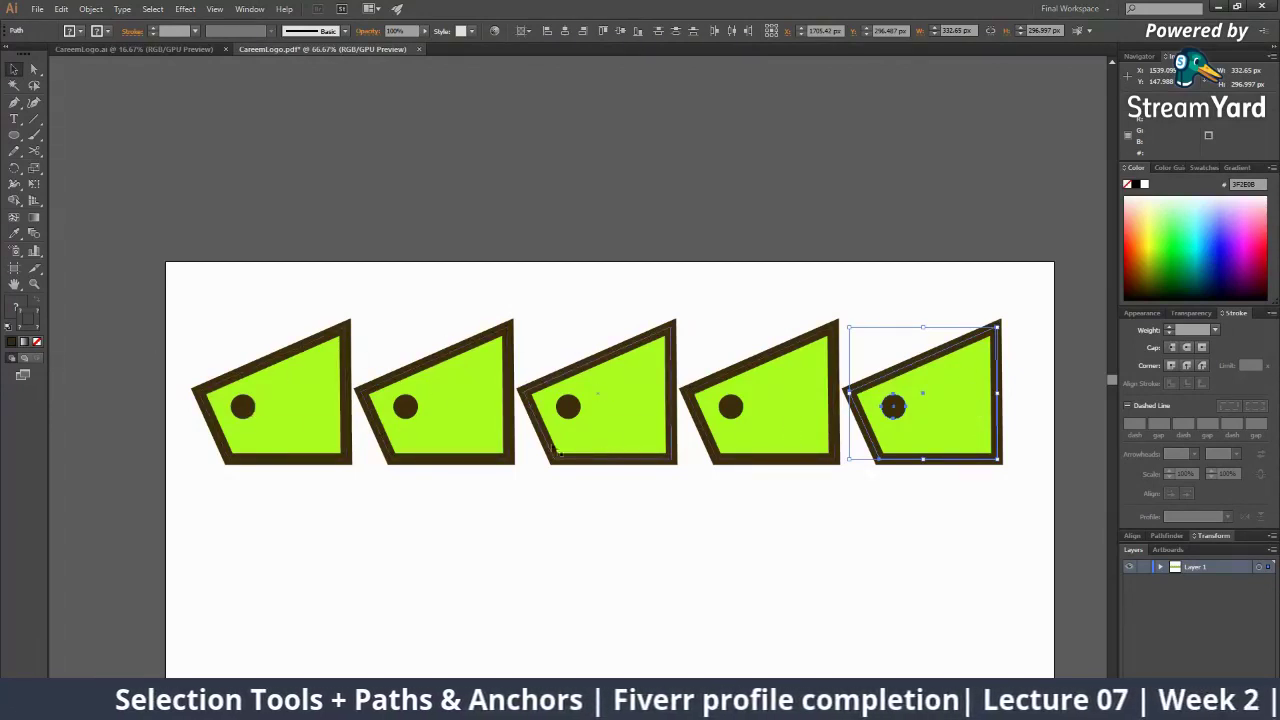
pyautogui.press('z')
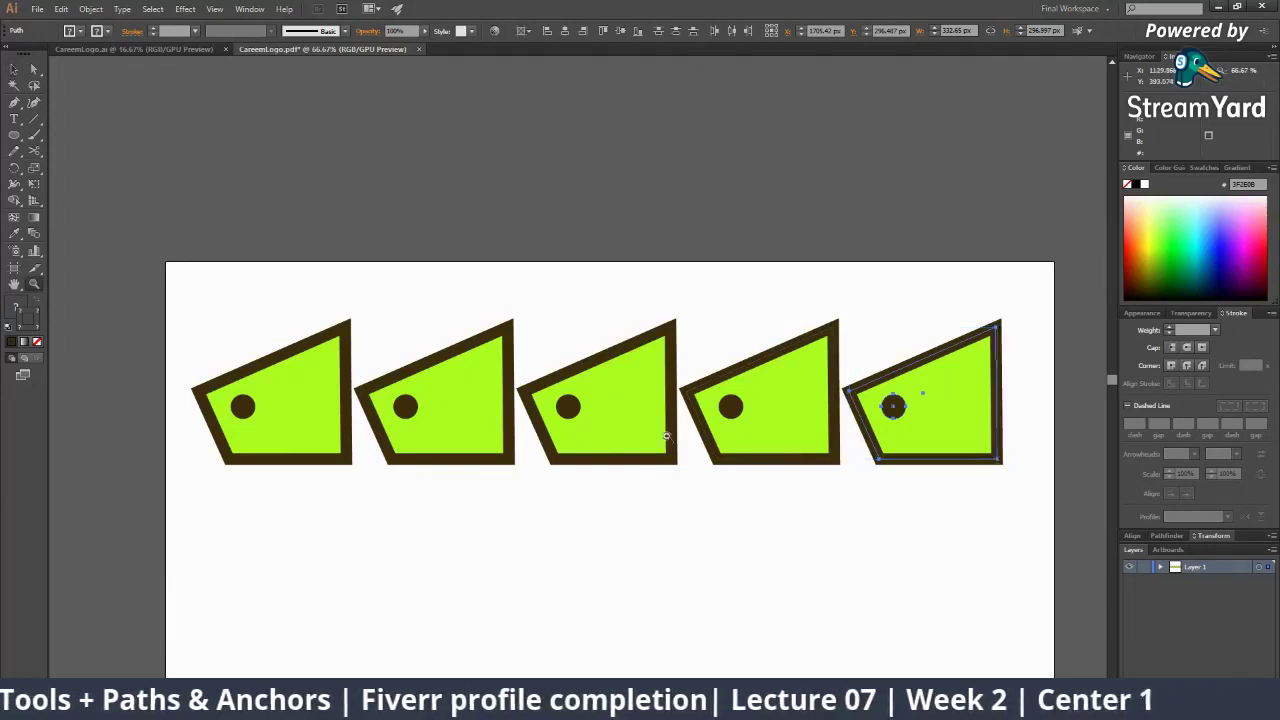
pyautogui.keyDown('alt'); pyautogui.click(668, 435); pyautogui.keyUp('alt')
pyautogui.keyDown('alt'); pyautogui.click(668, 435); pyautogui.keyUp('alt')
pyautogui.press('v')
pyautogui.click(638, 399)
# Alt-drag the row's last shape straight down and repeat with Ctrl+D to build a column below it
pyautogui.press('z')
pyautogui.click(635, 398)
pyautogui.click(634, 399)
pyautogui.press('v')
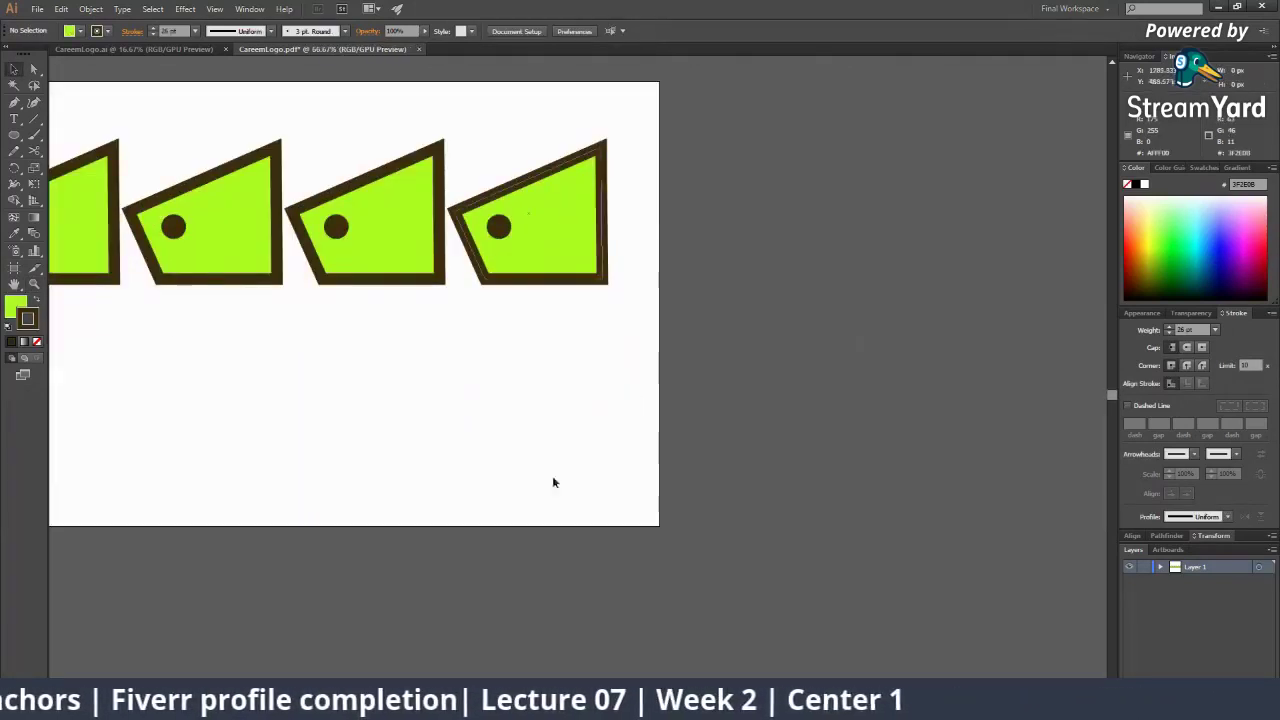
pyautogui.moveTo(562, 271); pyautogui.dragTo(614, 319)
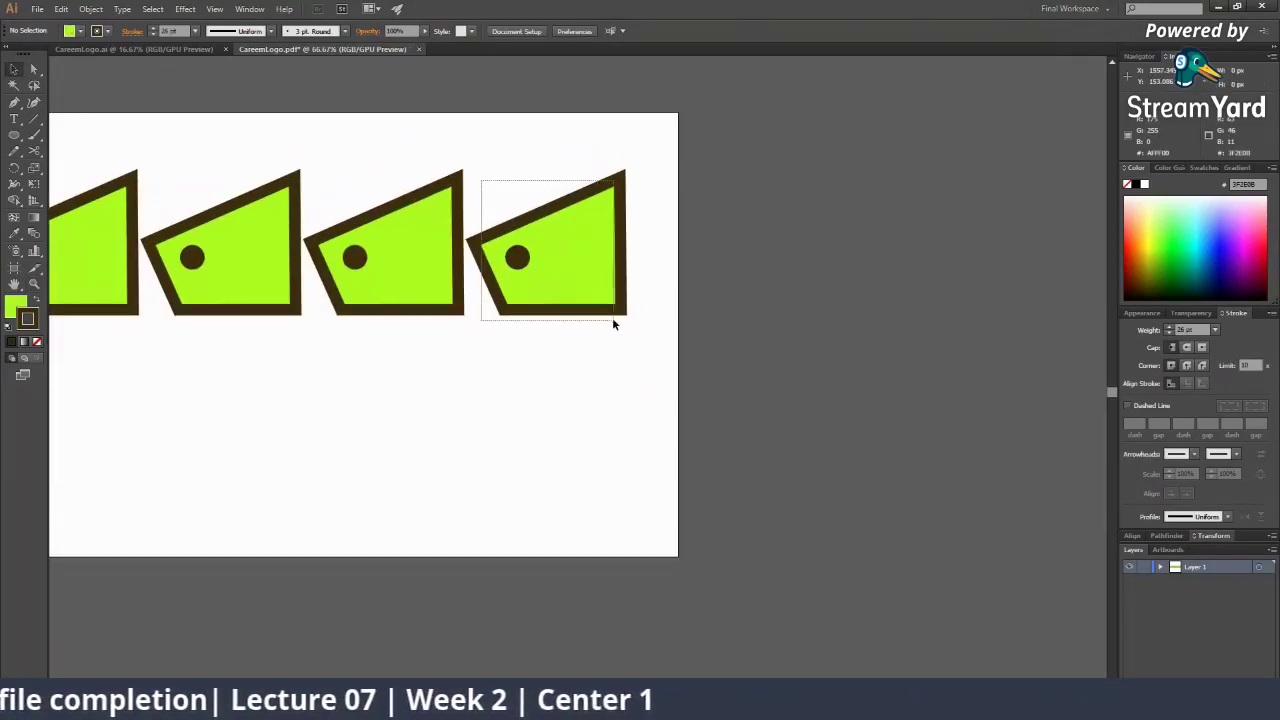
pyautogui.moveTo(591, 270); pyautogui.dragTo(591, 406)
pyautogui.hotkey('ctrl', 'd')
pyautogui.hotkey('ctrl', 'd')
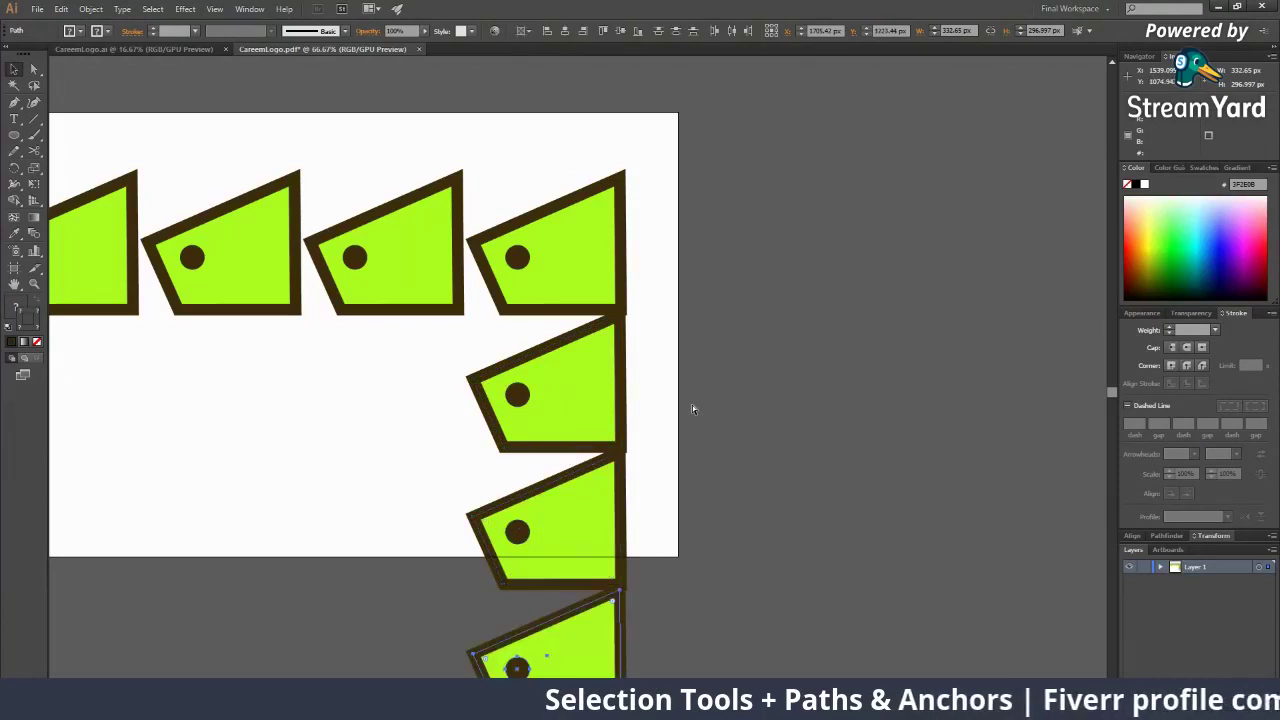
pyautogui.hotkey('ctrl', 'd')
# Select the column's bottom shape and repeat copies leftward along the bottom with Ctrl+D
pyautogui.press('z')
pyautogui.keyDown('alt'); pyautogui.click(644, 415); pyautogui.keyUp('alt')
pyautogui.keyDown('alt'); pyautogui.click(644, 415); pyautogui.keyUp('alt')
pyautogui.keyDown('alt'); pyautogui.click(644, 415); pyautogui.keyUp('alt')
pyautogui.keyDown('alt'); pyautogui.click(643, 415); pyautogui.keyUp('alt')
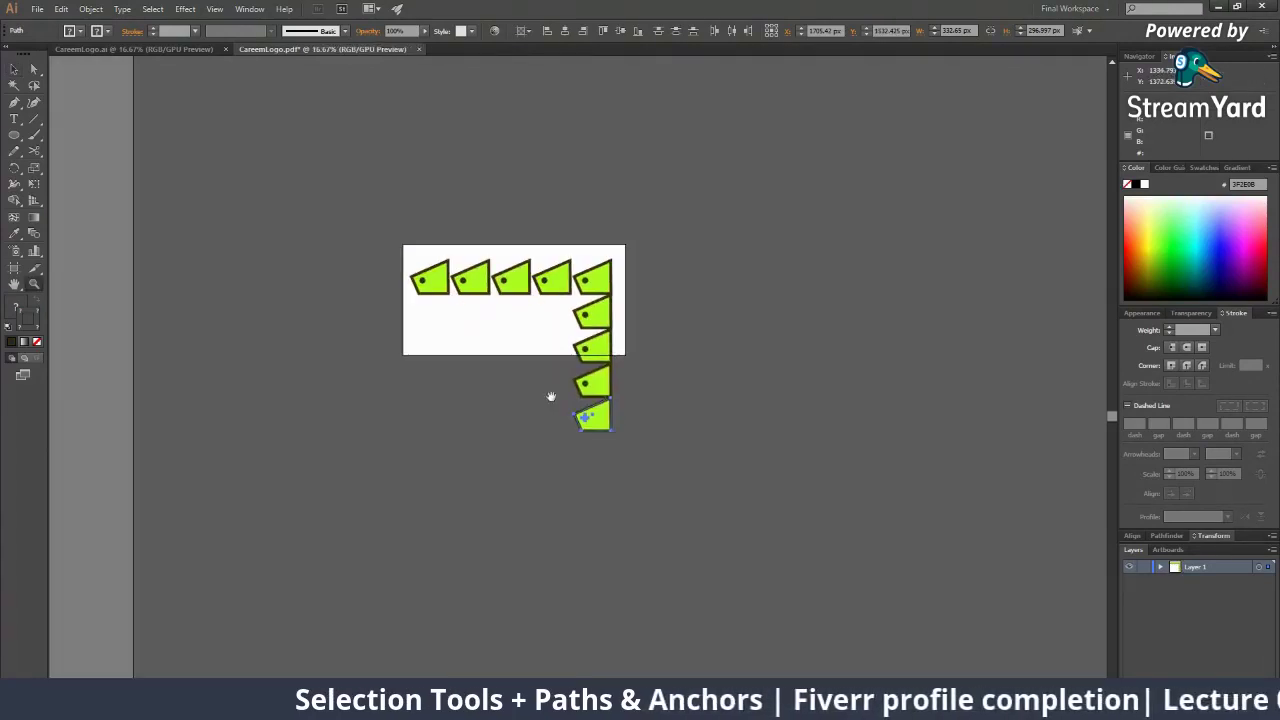
pyautogui.press('v')
pyautogui.click(529, 444)
pyautogui.press('z')
pyautogui.click(567, 368)
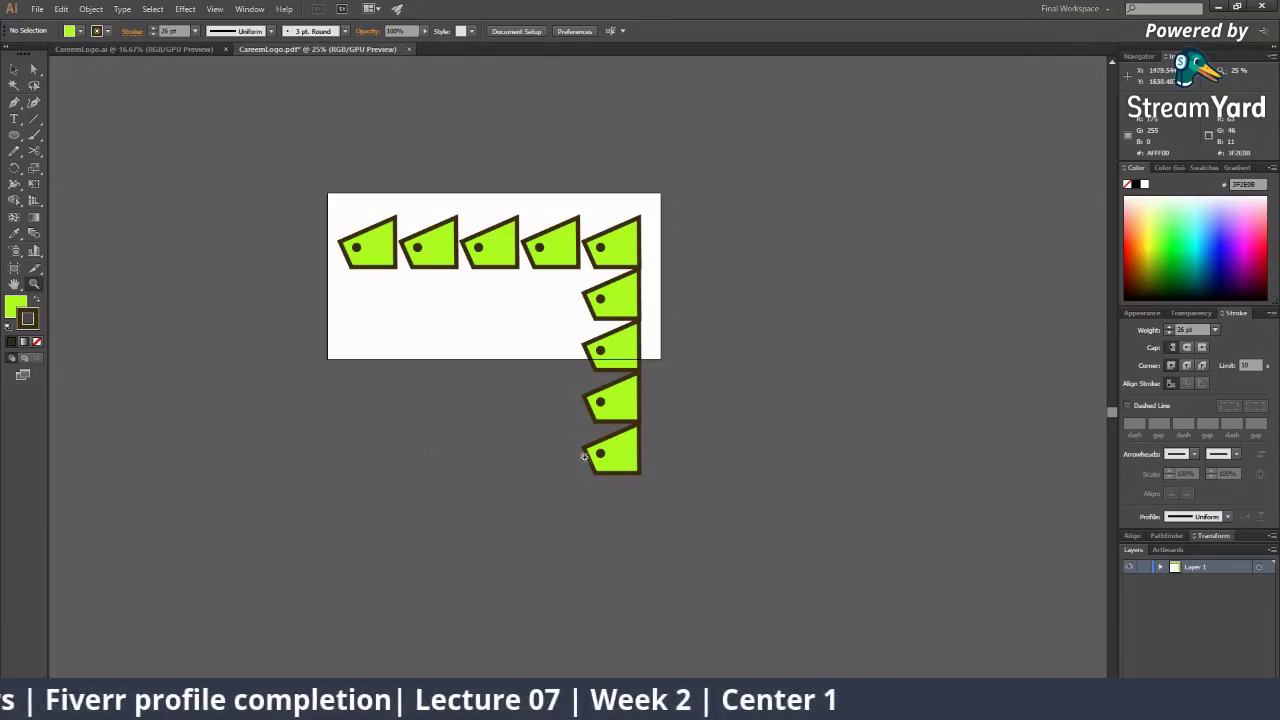
pyautogui.click(621, 435)
pyautogui.click(621, 435)
pyautogui.press('v')
pyautogui.moveTo(483, 320); pyautogui.dragTo(634, 457)
pyautogui.click(748, 456)
pyautogui.hotkey('ctrl', 'd')
pyautogui.hotkey('ctrl', 'd')
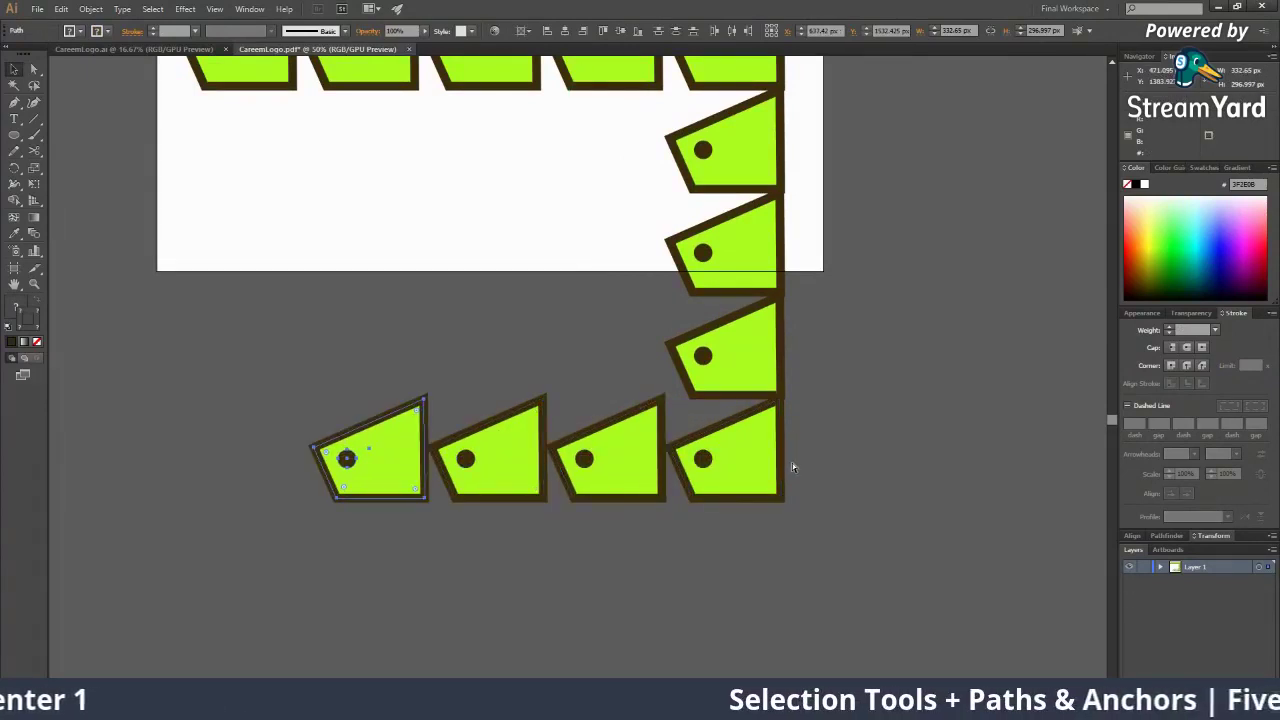
pyautogui.hotkey('ctrl', 'd')
pyautogui.hotkey('ctrl', 'd')
# Check the finished L-shaped chain of 14 shapes and marquee-select all of them
pyautogui.moveTo(354, 397); pyautogui.dragTo(557, 646)
pyautogui.press('z')
pyautogui.keyDown('alt'); pyautogui.click(475, 488); pyautogui.keyUp('alt')
pyautogui.click(478, 478)
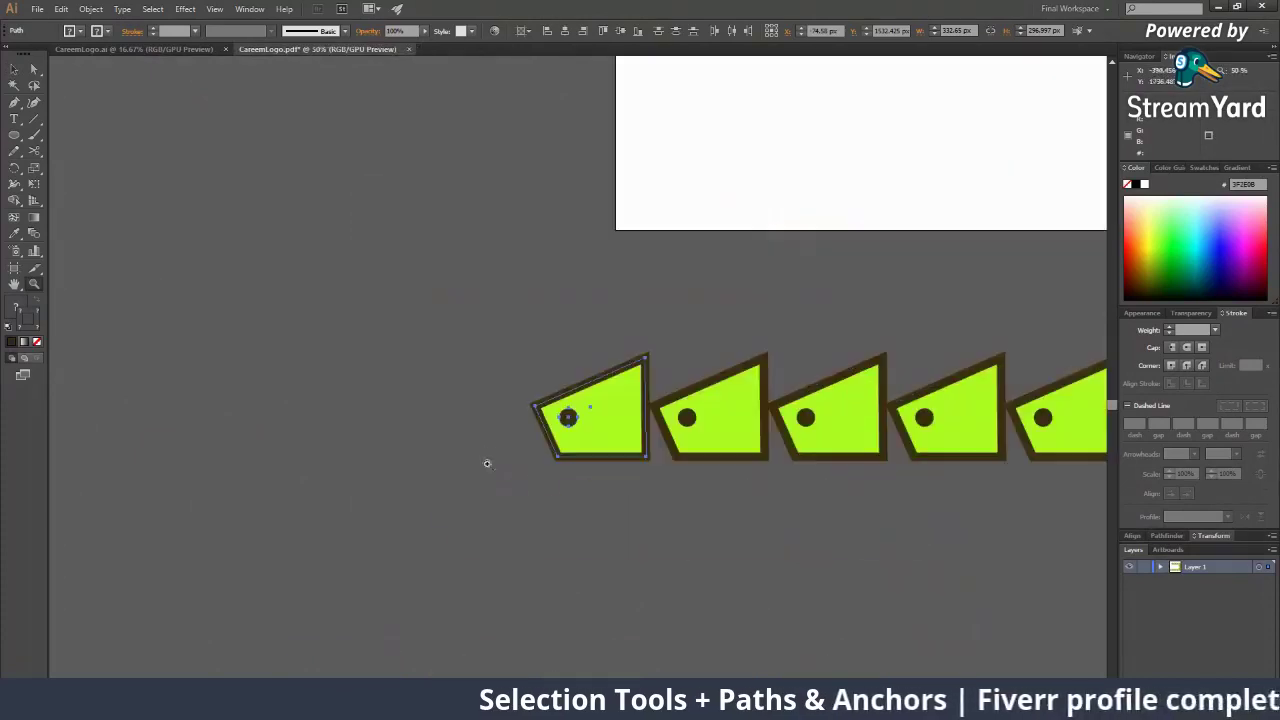
pyautogui.press('v')
pyautogui.moveTo(463, 439); pyautogui.dragTo(332, 565)
pyautogui.click(555, 392)
pyautogui.press('z')
pyautogui.keyDown('alt'); pyautogui.click(575, 381); pyautogui.keyUp('alt')
pyautogui.keyDown('alt'); pyautogui.click(575, 381); pyautogui.keyUp('alt')
pyautogui.keyDown('alt'); pyautogui.click(575, 381); pyautogui.keyUp('alt')
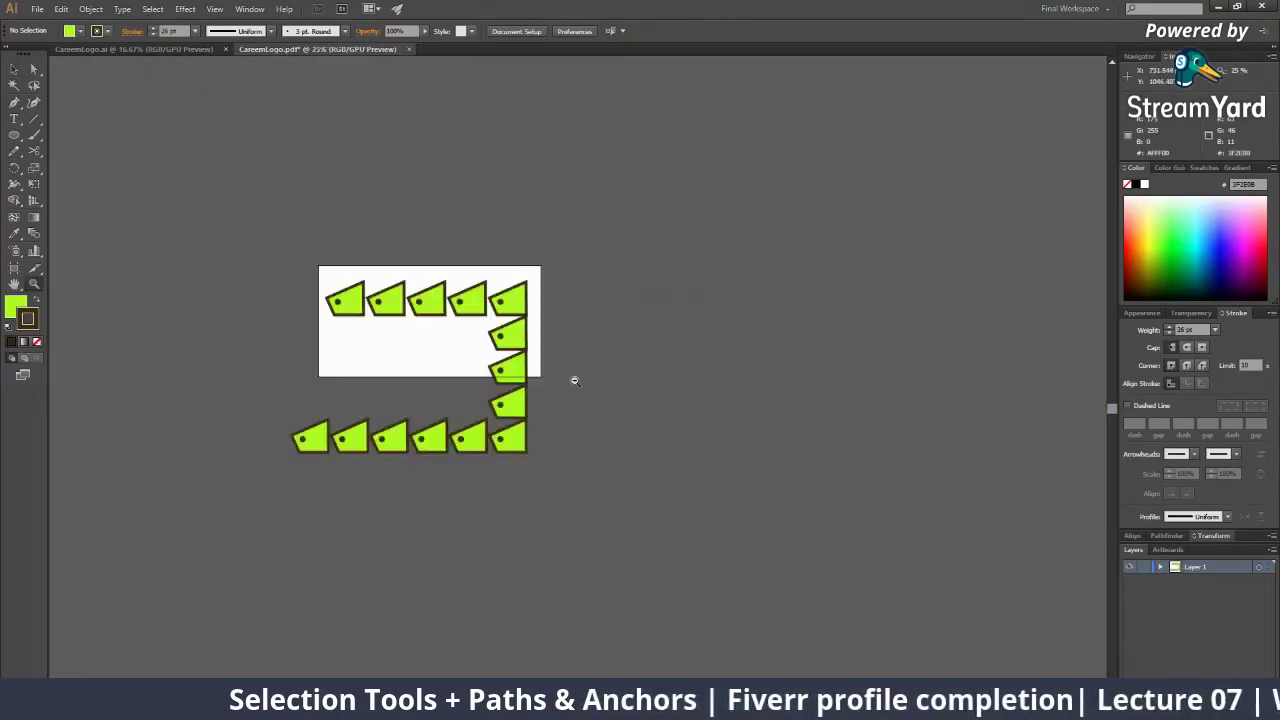
pyautogui.click(452, 332)
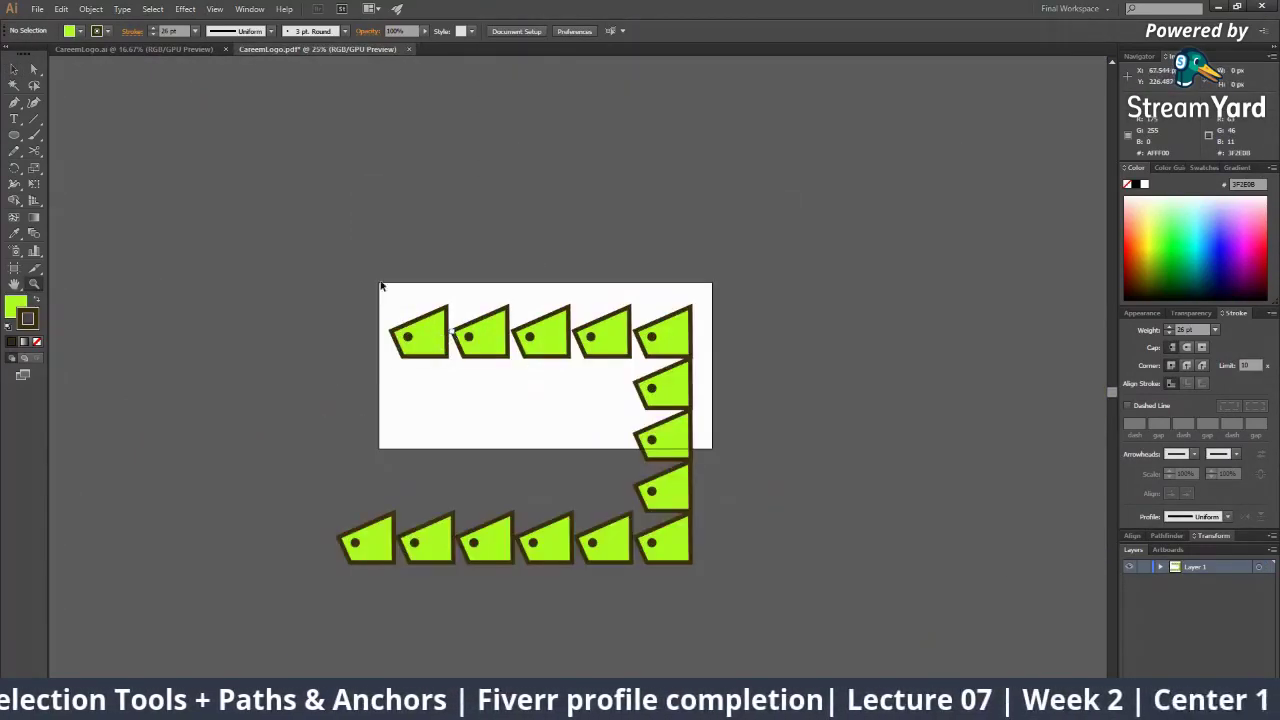
pyautogui.press('v')
pyautogui.moveTo(372, 217); pyautogui.dragTo(765, 565)
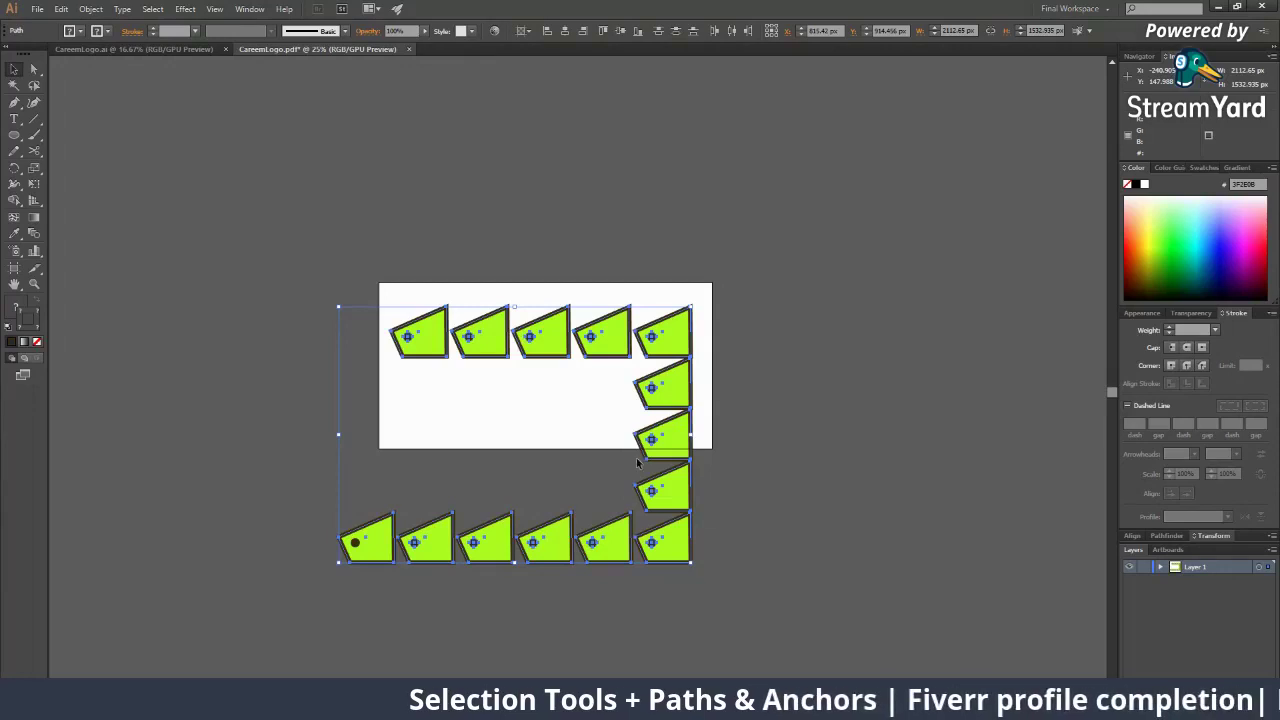
# Undo the chain of copies back toward a single shape and zoom in on it
pyautogui.hotkey('ctrl', 'z')
pyautogui.hotkey('ctrl', 'z')
pyautogui.hotkey('ctrl', 'z')
pyautogui.hotkey('ctrl', 'z')
pyautogui.hotkey('ctrl', 'z')
pyautogui.hotkey('ctrl', 'z')
pyautogui.hotkey('ctrl', 'z')
pyautogui.hotkey('ctrl', 'z')
pyautogui.hotkey('ctrl', 'z')
pyautogui.hotkey('ctrl', 'z')
pyautogui.hotkey('ctrl', 'z')
pyautogui.hotkey('ctrl', 'z')
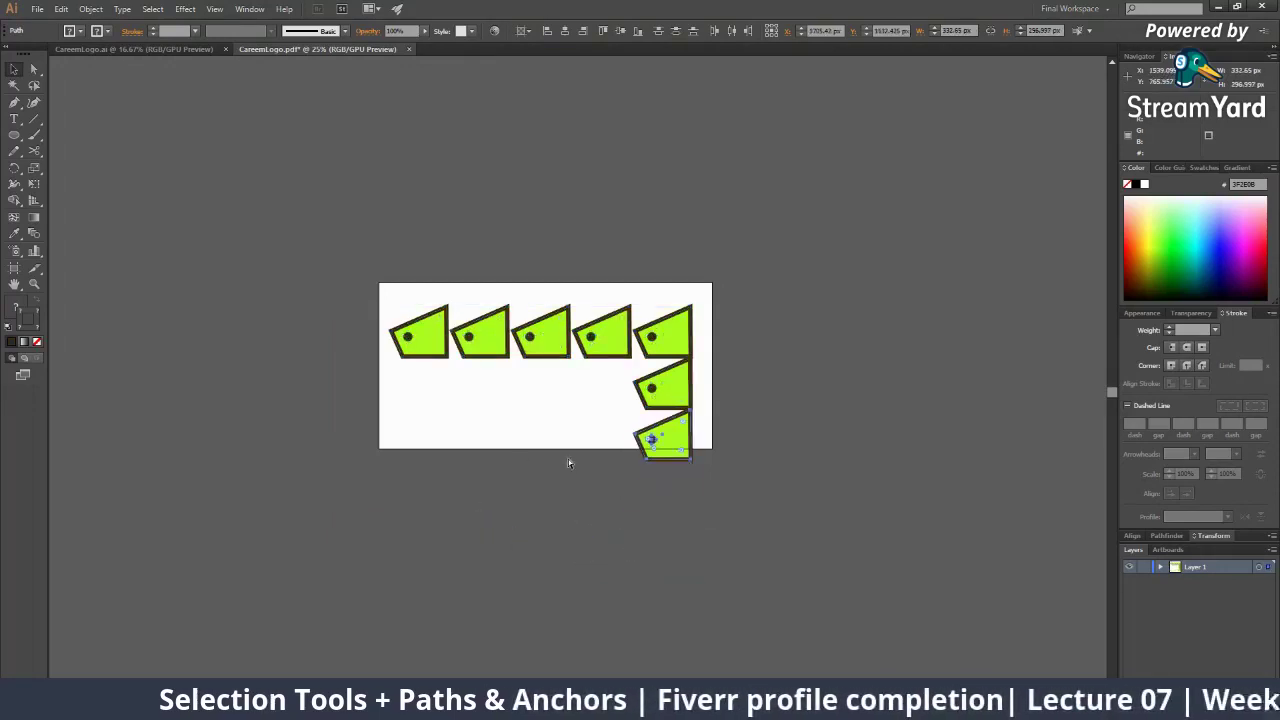
pyautogui.press('z')
pyautogui.click(595, 413)
pyautogui.click(562, 410)
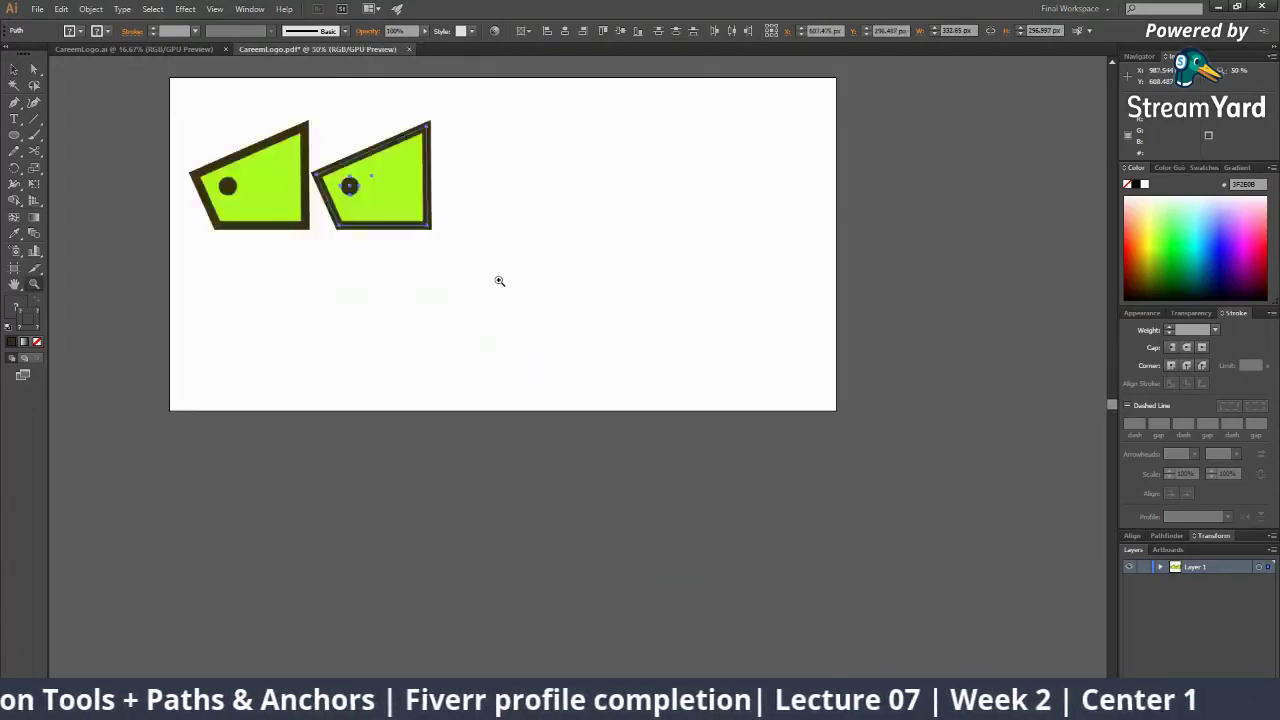
pyautogui.click(500, 280)
pyautogui.click(495, 278)
pyautogui.press('v')
# Try cutting the shape's outline with the Scissors tool and dismiss the resulting error message
pyautogui.moveTo(471, 414); pyautogui.dragTo(556, 446)
pyautogui.hotkey('ctrl', 'z')
pyautogui.press('c')
pyautogui.click(229, 291)
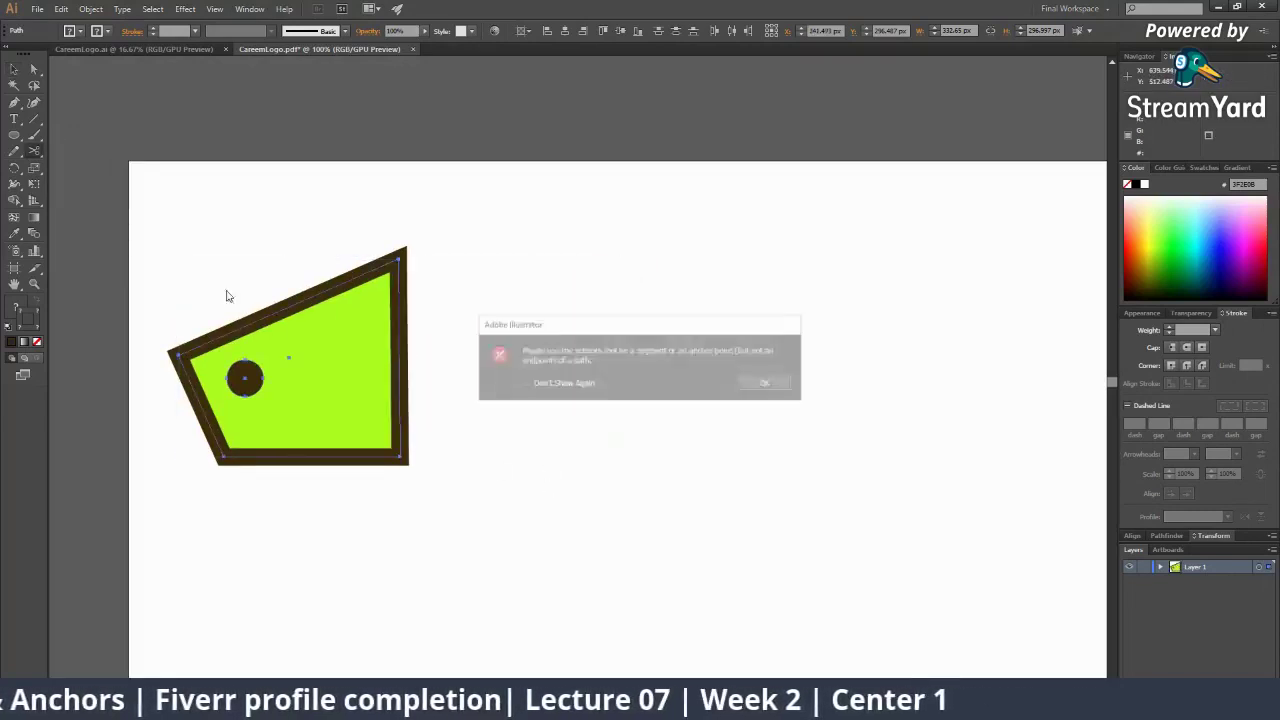
pyautogui.click(757, 387)
pyautogui.press('v')
# Alt-drag a copy of the shape and dot to the right and press Ctrl+D for a row of three
pyautogui.moveTo(197, 222); pyautogui.dragTo(482, 533)
pyautogui.moveTo(384, 432); pyautogui.dragTo(650, 430)
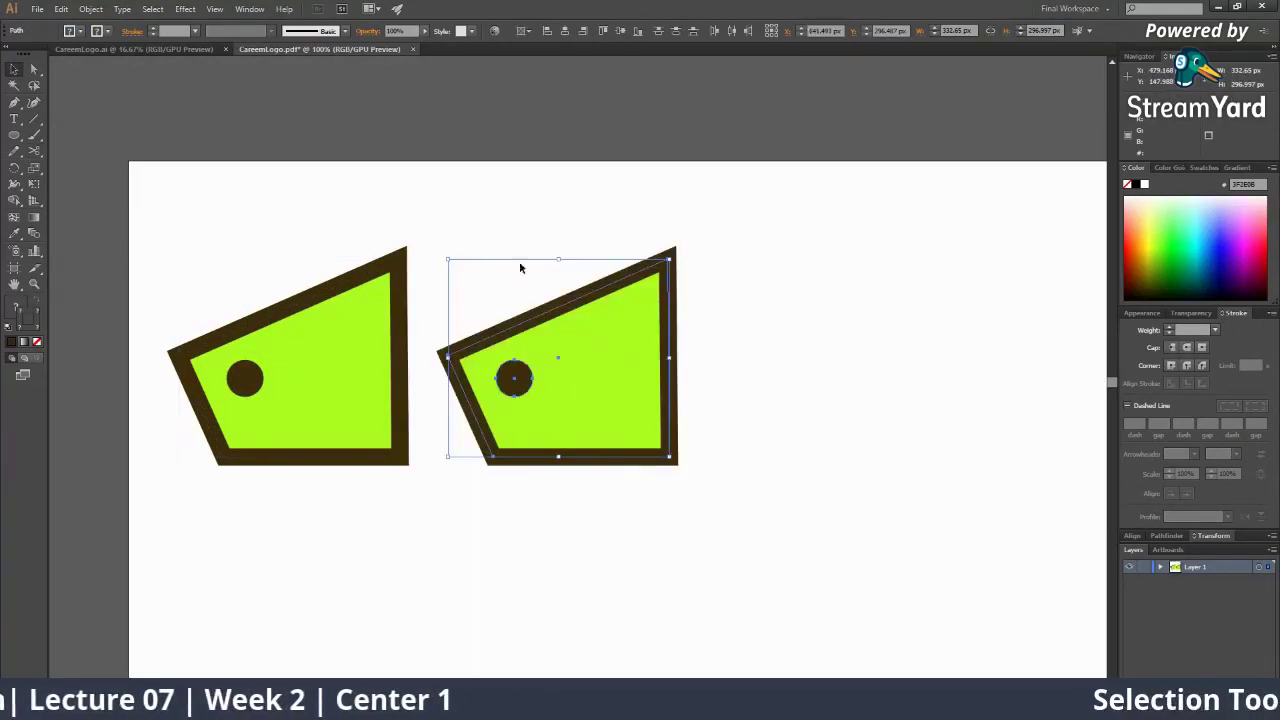
pyautogui.click(1004, 527)
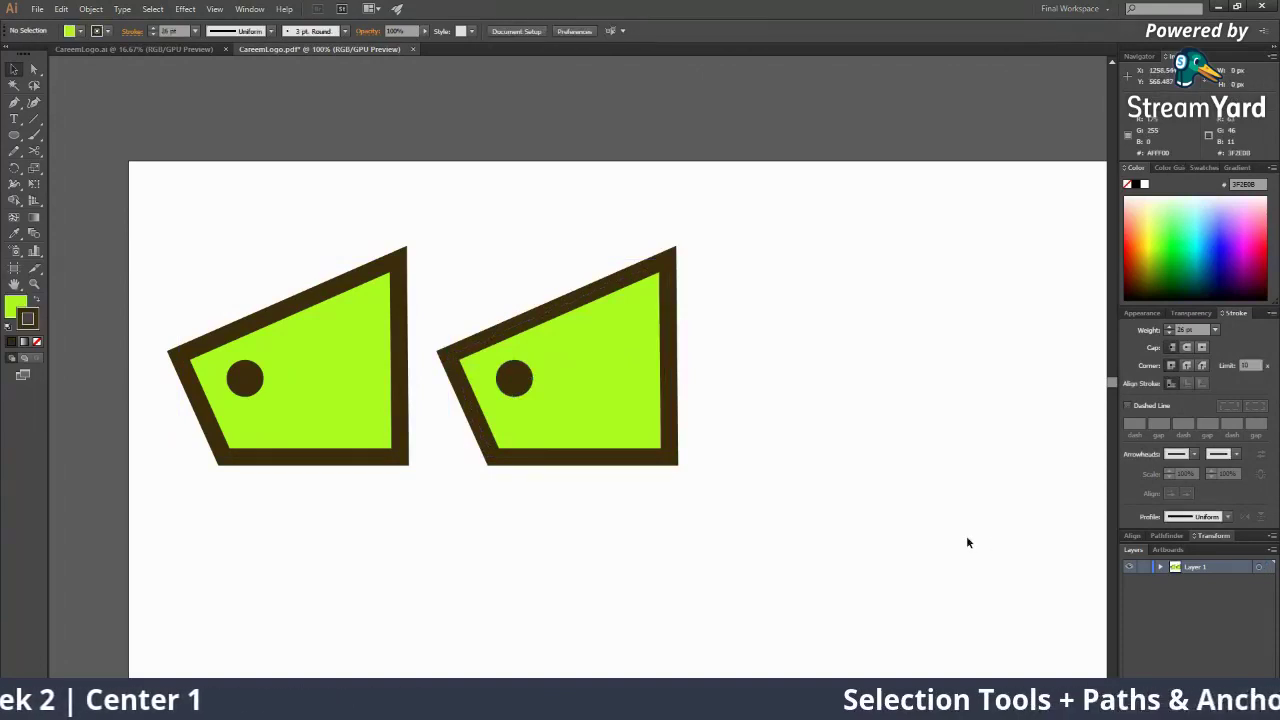
pyautogui.moveTo(432, 257); pyautogui.dragTo(694, 494)
pyautogui.hotkey('ctrl', 'd')
pyautogui.press('z')
pyautogui.keyDown('alt'); pyautogui.click(711, 415); pyautogui.keyUp('alt')
pyautogui.keyDown('alt'); pyautogui.click(711, 415); pyautogui.keyUp('alt')
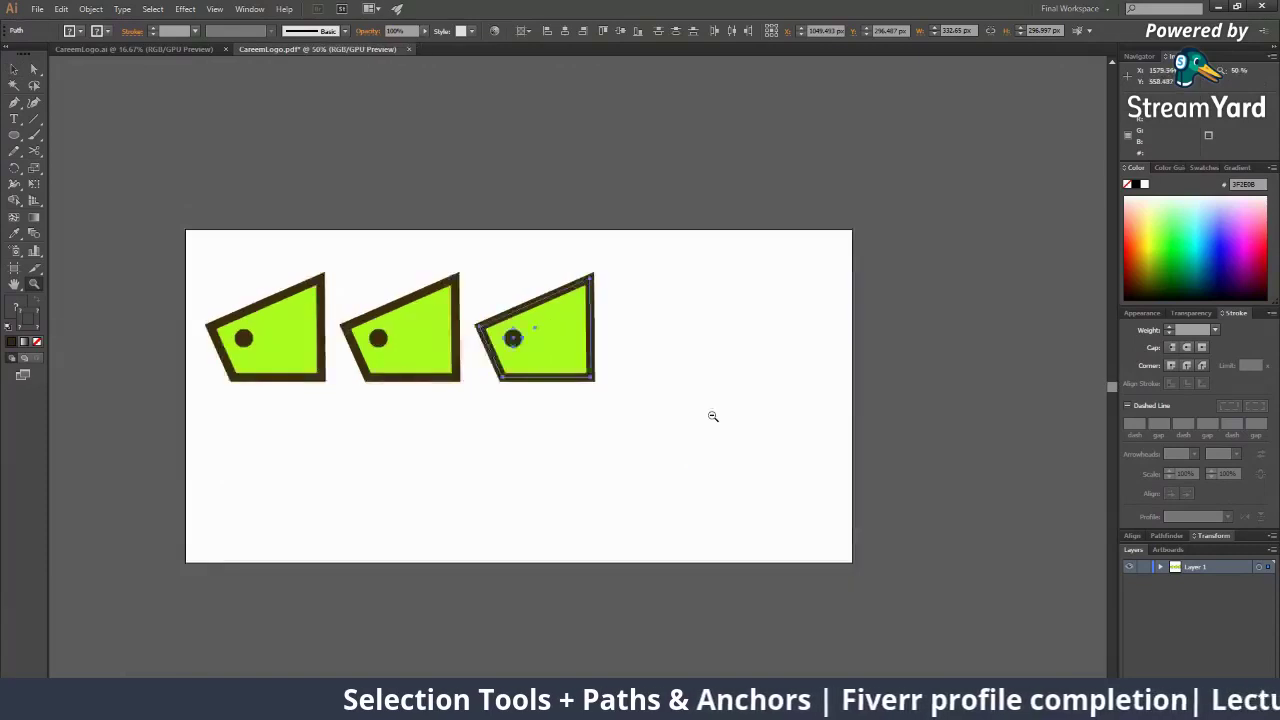
pyautogui.keyDown('alt'); pyautogui.click(711, 415); pyautogui.keyUp('alt')
pyautogui.press('v')
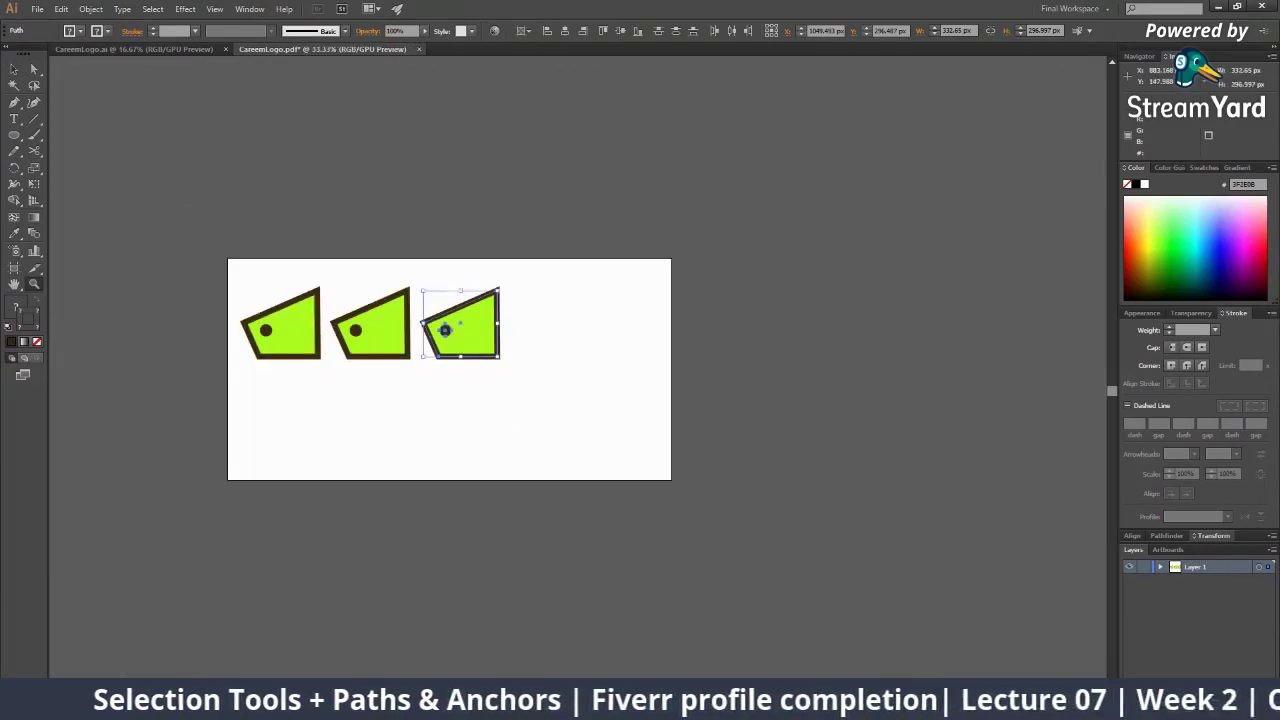
pyautogui.hotkey('alt', 'Tab')
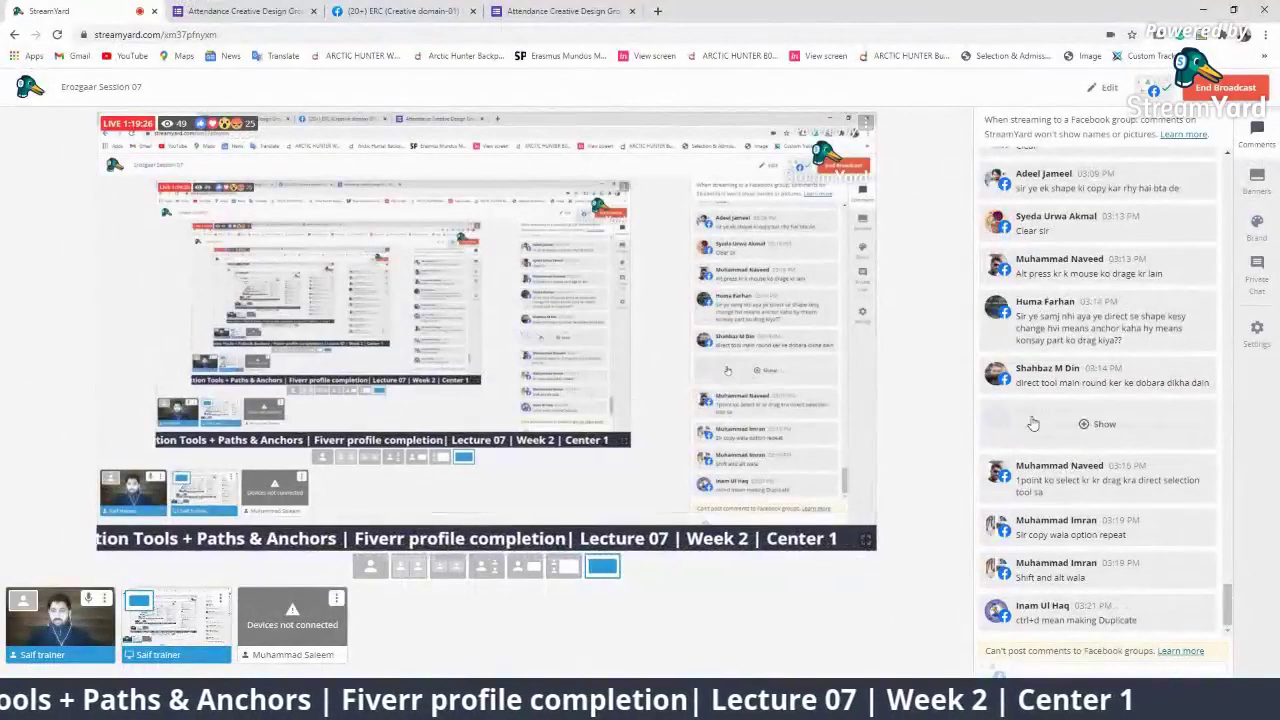
# Feature the duplicate-shortcut and copy-option viewer comments on the broadcast one at a time, then hide each
pyautogui.click(1100, 610)
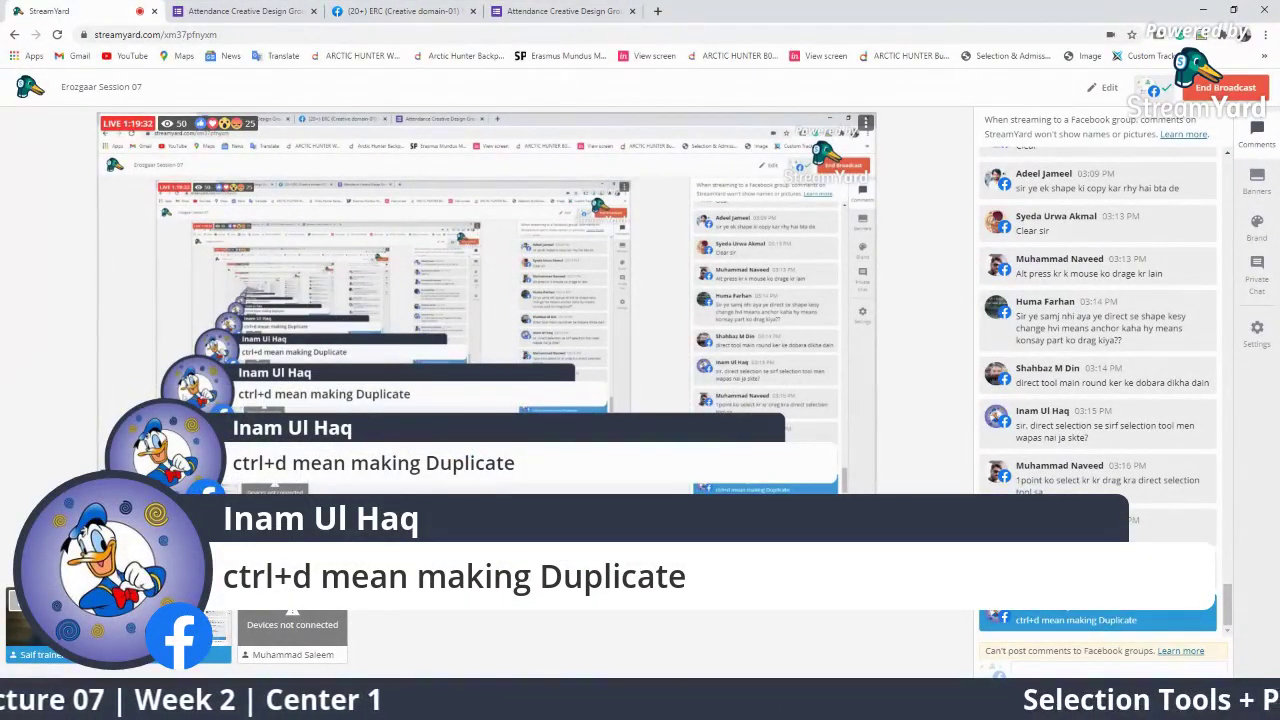
pyautogui.click(1145, 621)
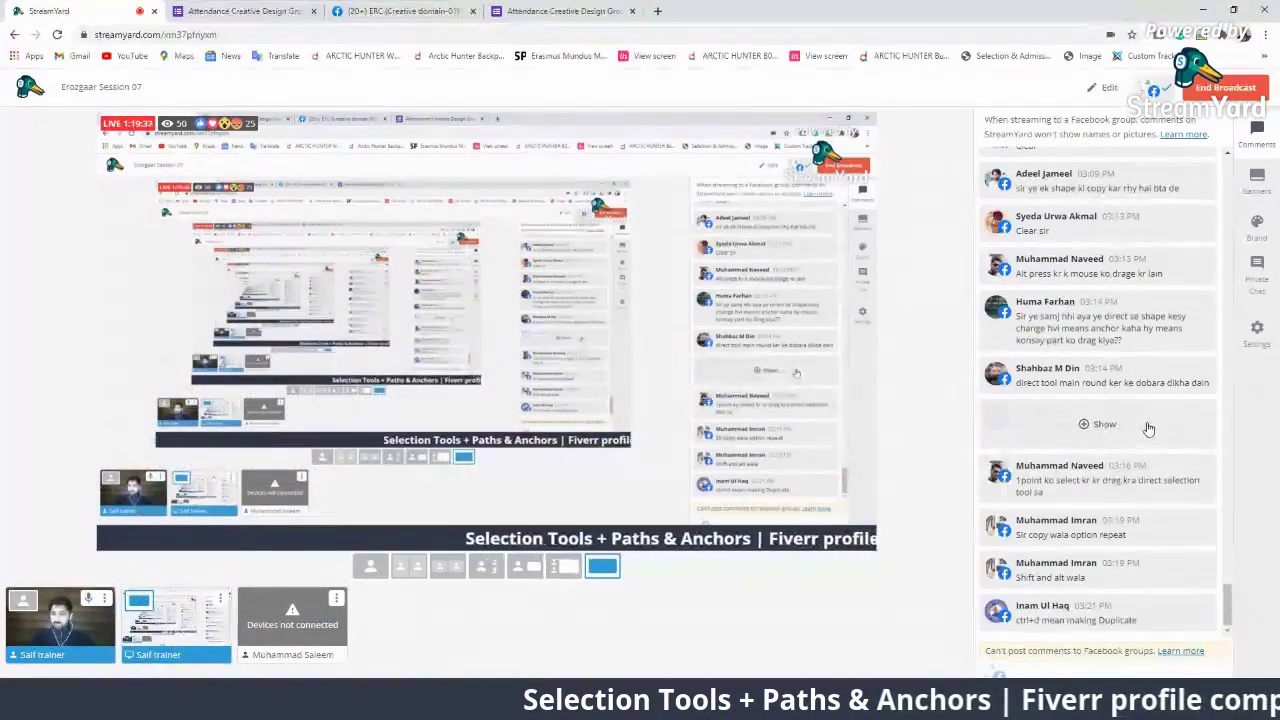
pyautogui.click(1144, 540)
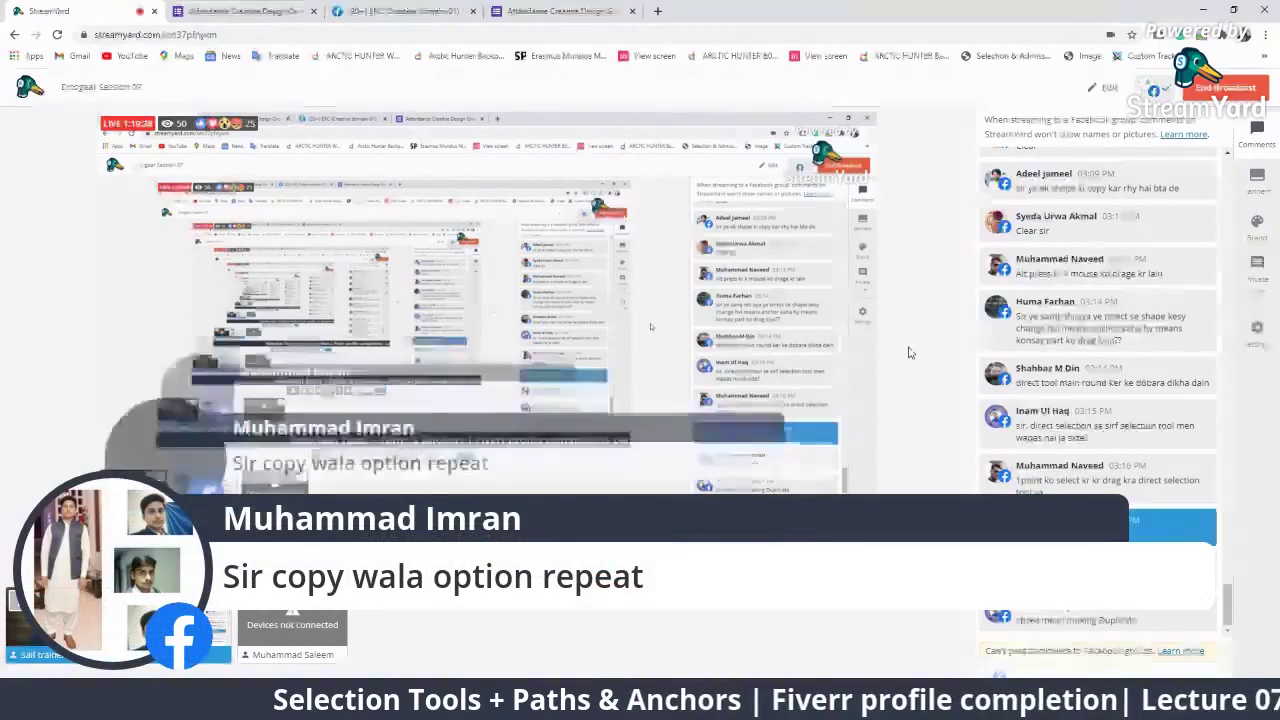
pyautogui.click(1105, 445)
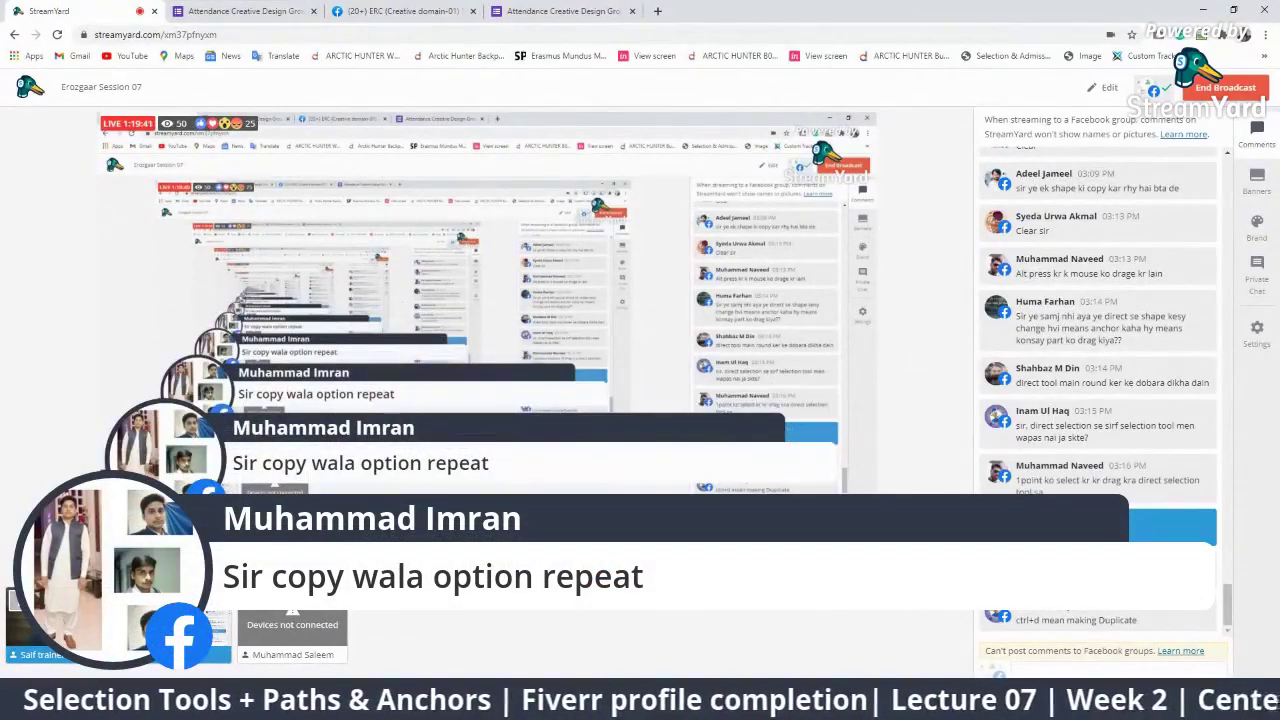
pyautogui.click(1117, 536)
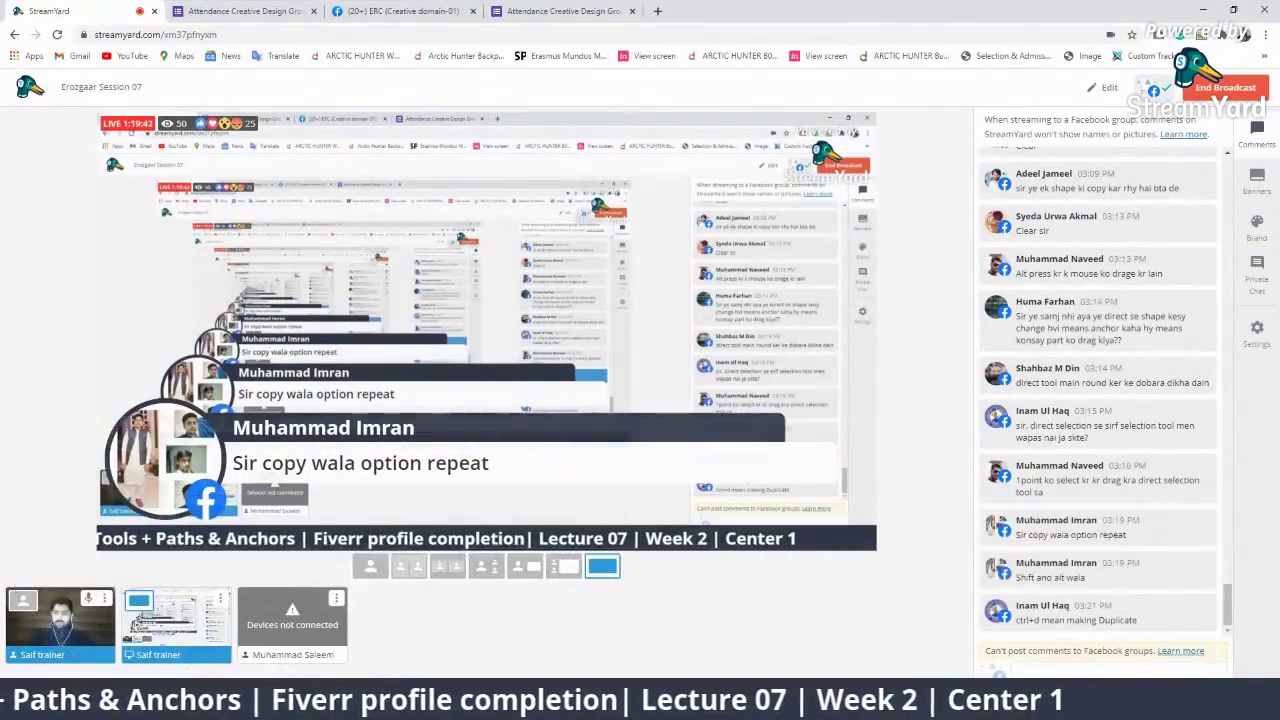
pyautogui.hotkey('alt', 'Tab')
# Alt-drag a copy of the first shape and its dot straight down beneath it
pyautogui.press('z')
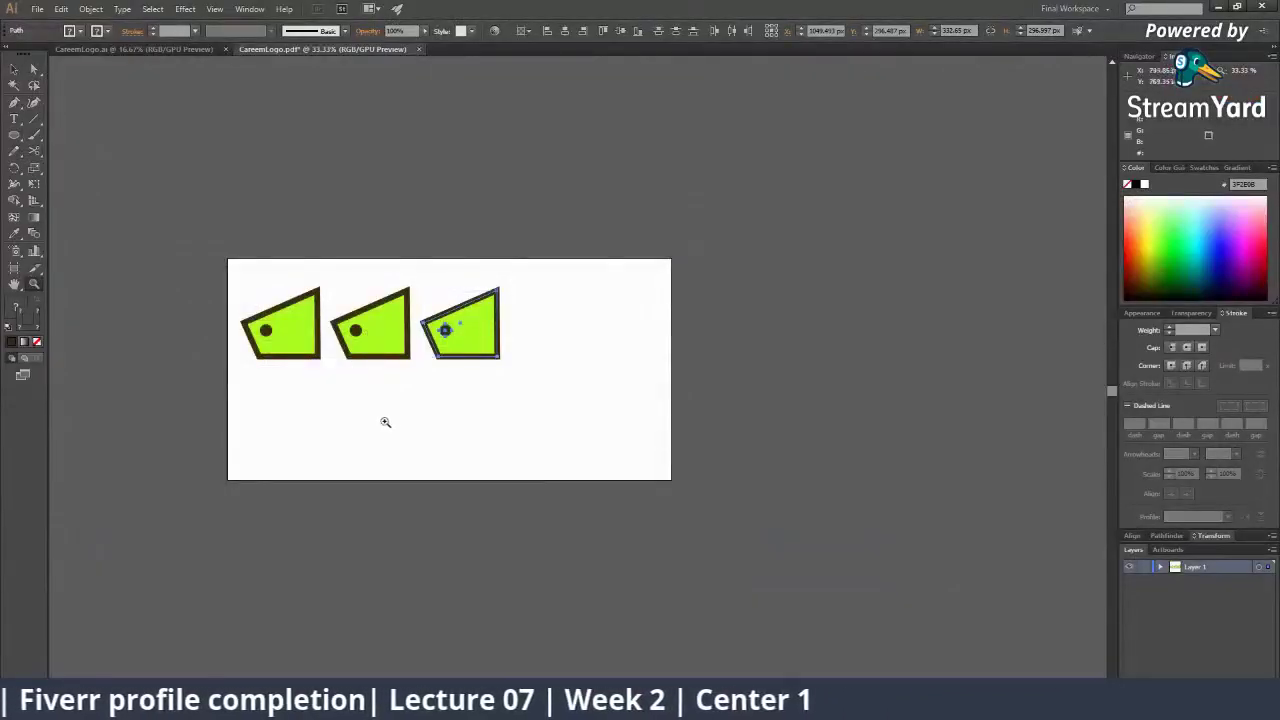
pyautogui.press('c')
pyautogui.press('v')
pyautogui.click(309, 339)
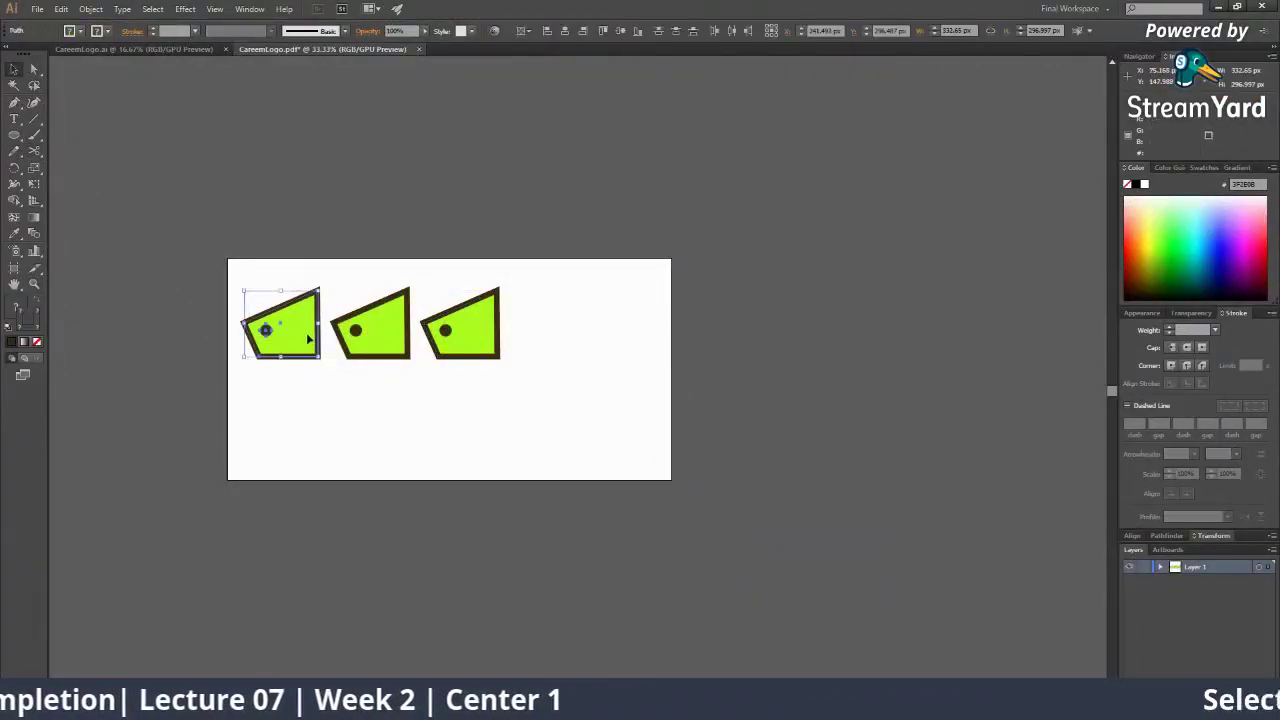
pyautogui.moveTo(309, 339); pyautogui.dragTo(309, 416)
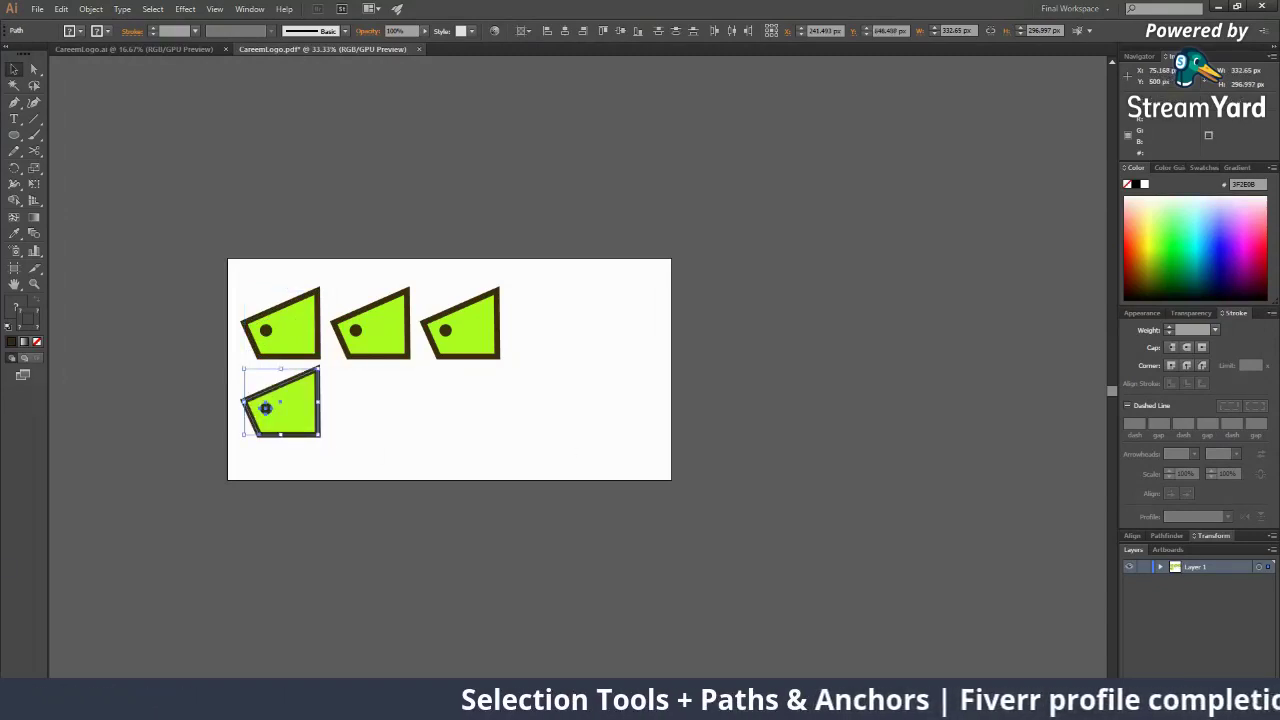
pyautogui.hotkey('alt', 'Tab')
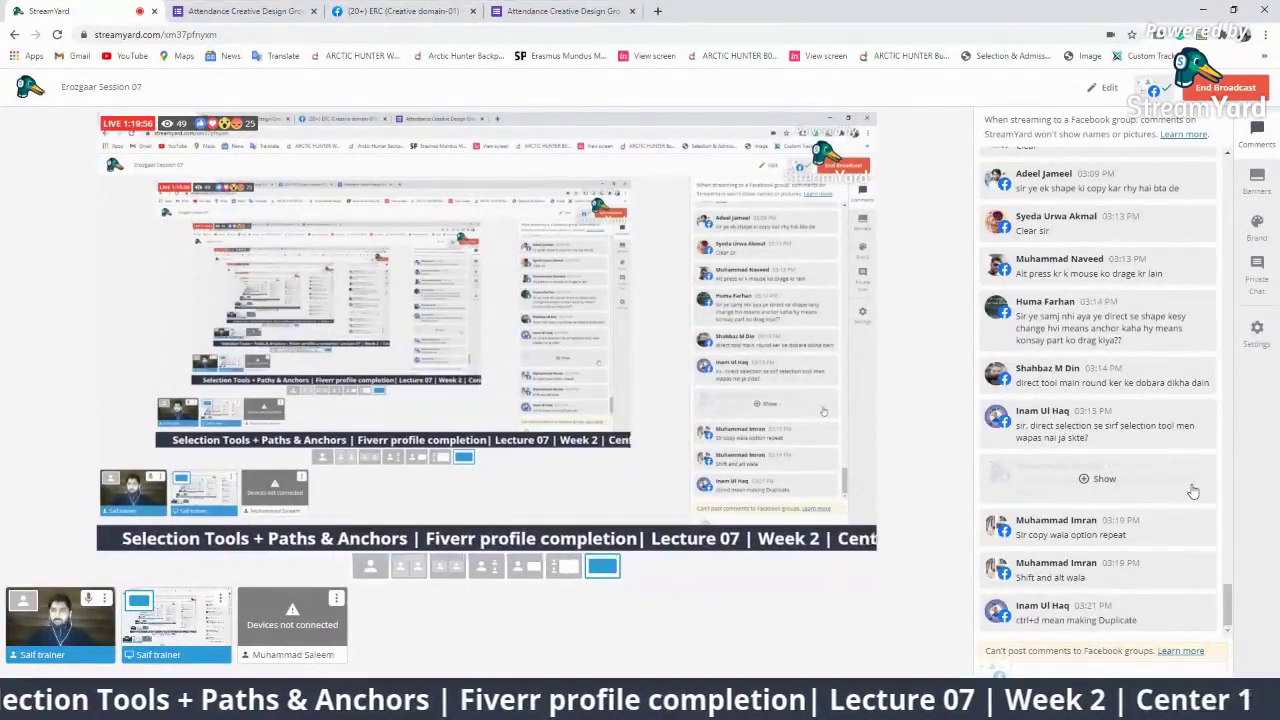
# Feature a viewer's question about reshaping the shape on the stream, then hide it again
pyautogui.scroll(1, 1119, 393)
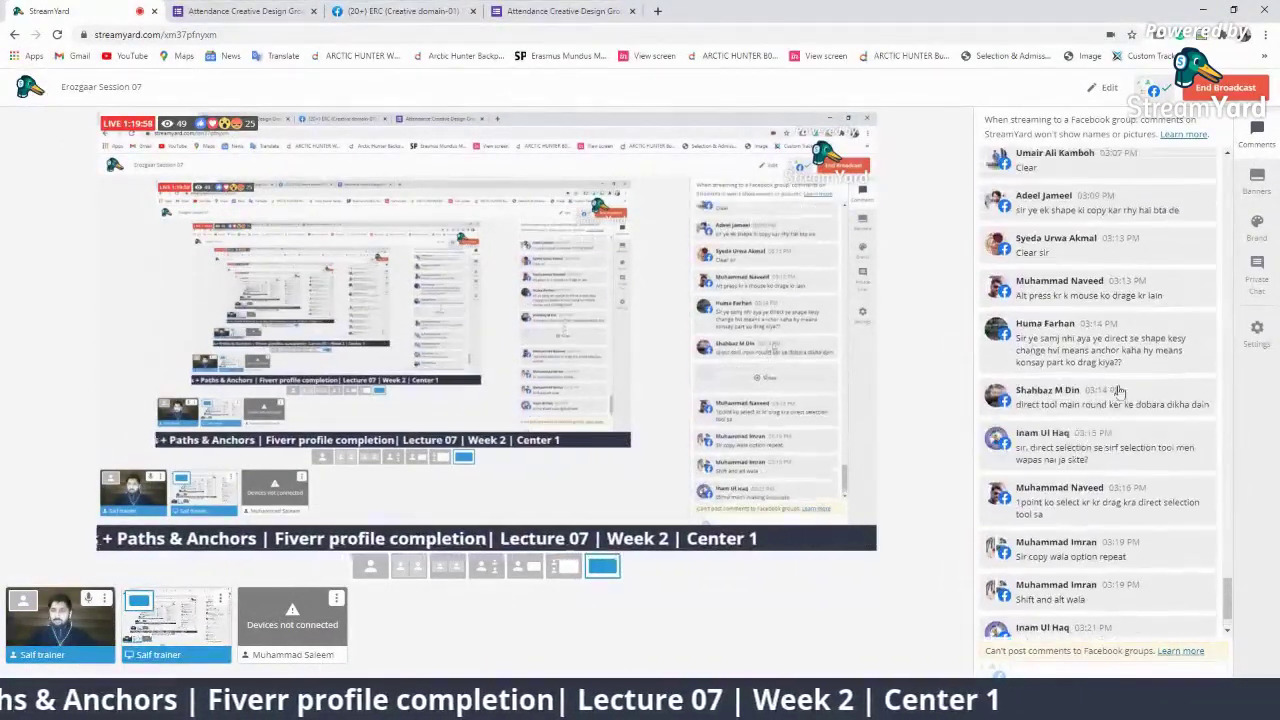
pyautogui.click(1100, 342)
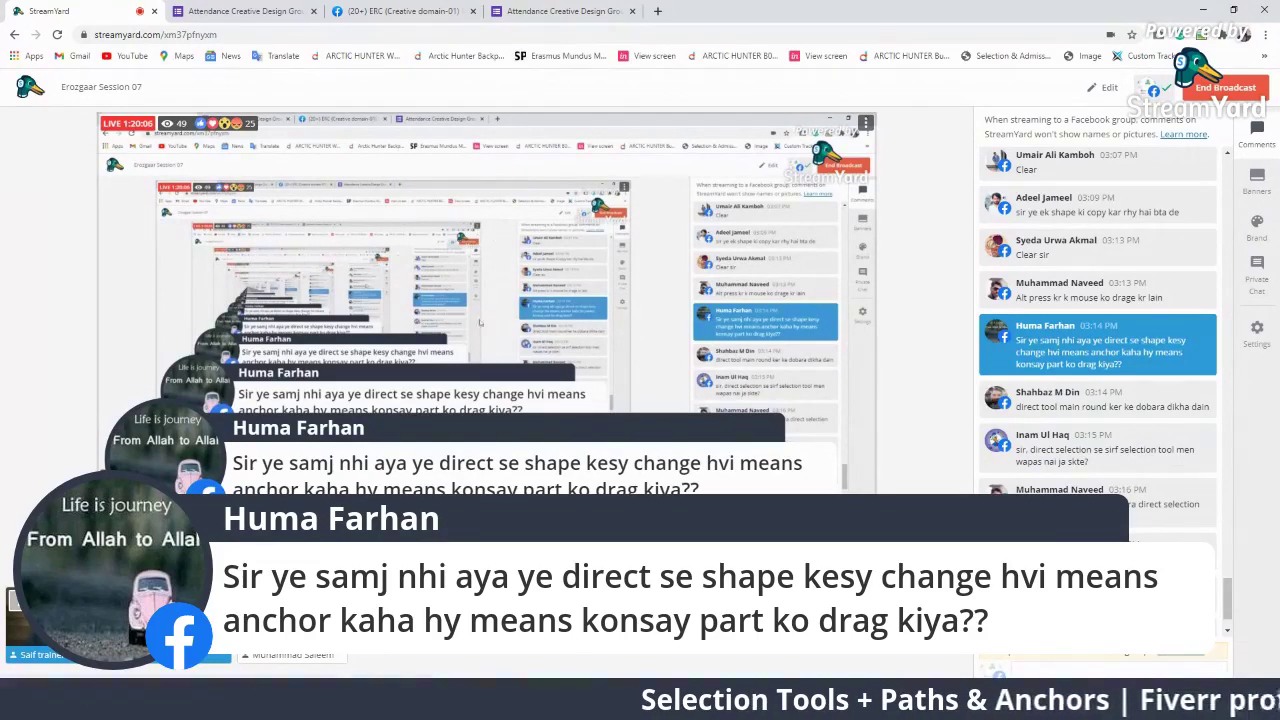
pyautogui.click(1117, 356)
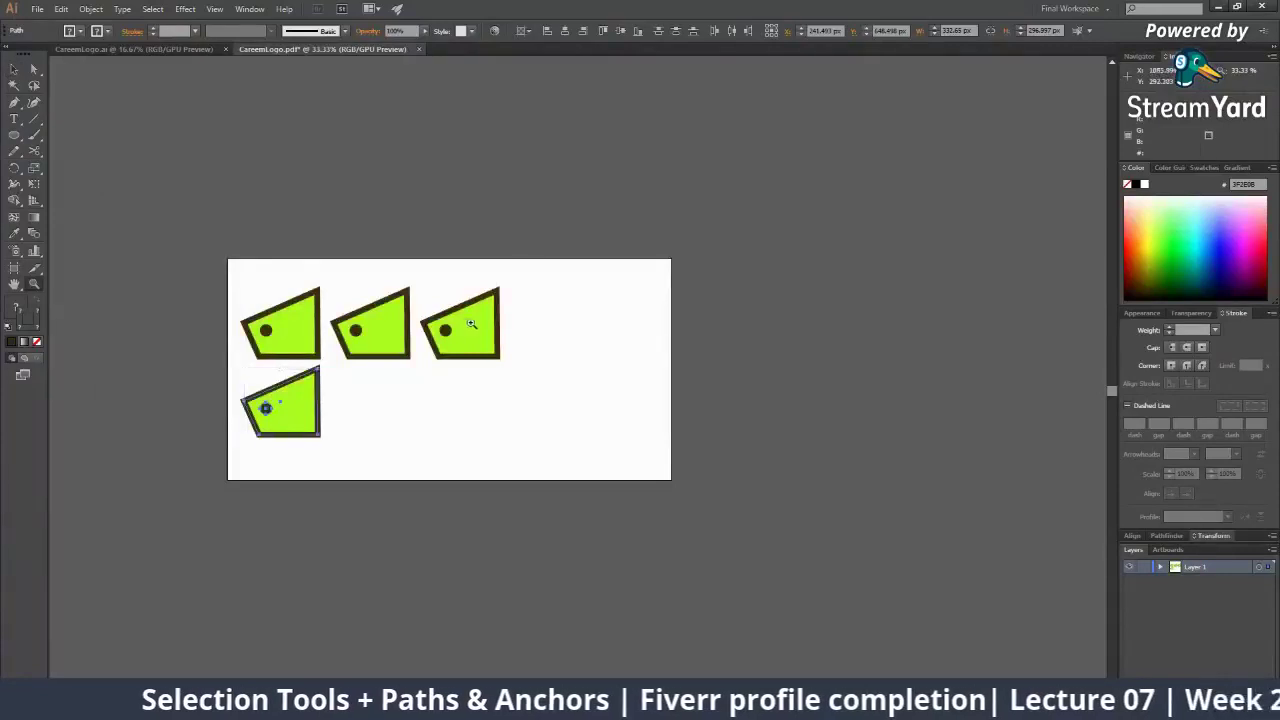
# Zoom in on the green shapes and select the third green shape
pyautogui.click(471, 323)
pyautogui.click(571, 363)
pyautogui.click(571, 363)
pyautogui.click(571, 363)
pyautogui.press('v')
pyautogui.click(614, 487)
pyautogui.moveTo(664, 476); pyautogui.dragTo(459, 478)
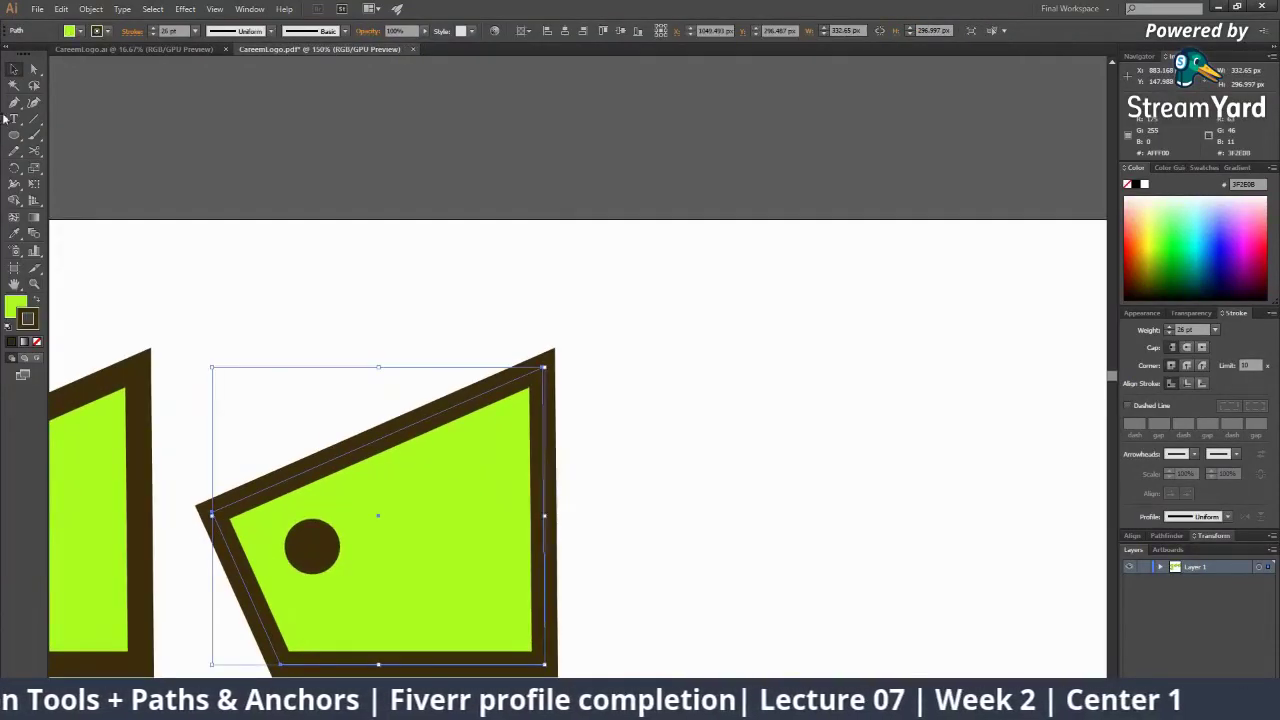
# Magnify the third shape's top-right corner and select its anchor point
pyautogui.click(31, 71)
pyautogui.press('z')
pyautogui.click(529, 398)
pyautogui.click(581, 377)
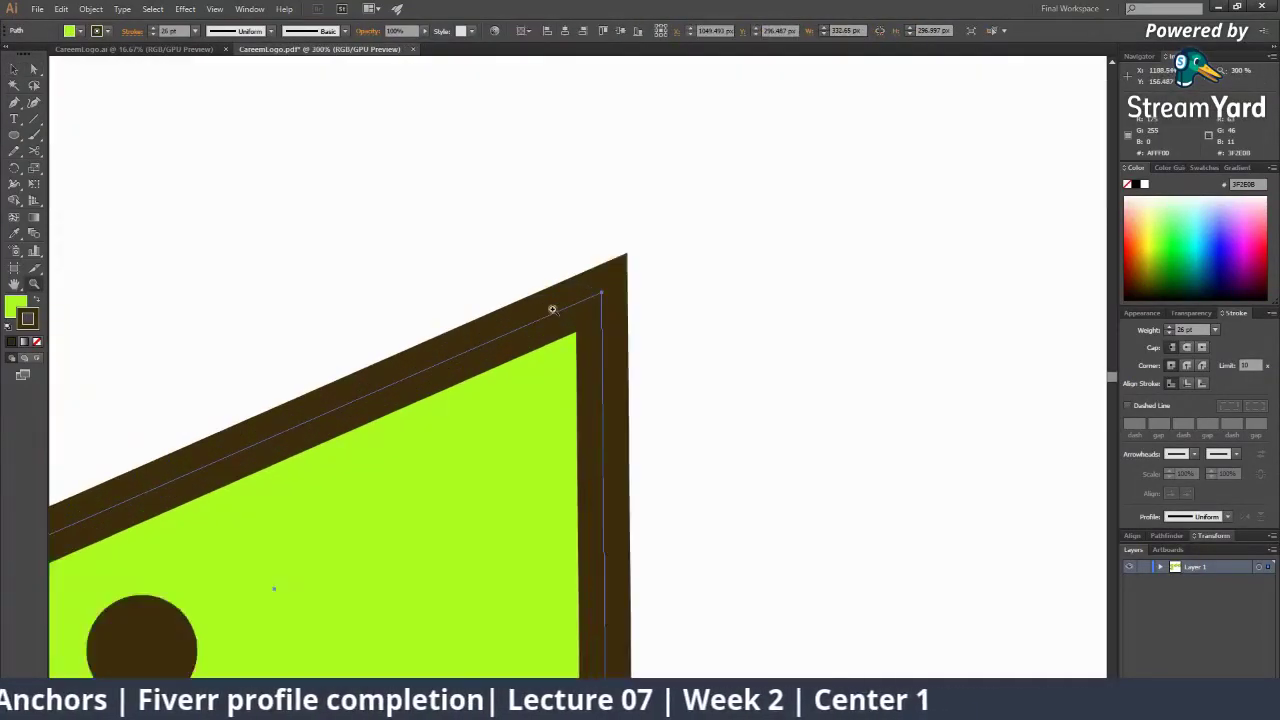
pyautogui.click(552, 305)
pyautogui.click(640, 324)
pyautogui.moveTo(604, 358); pyautogui.dragTo(604, 463)
pyautogui.press('a')
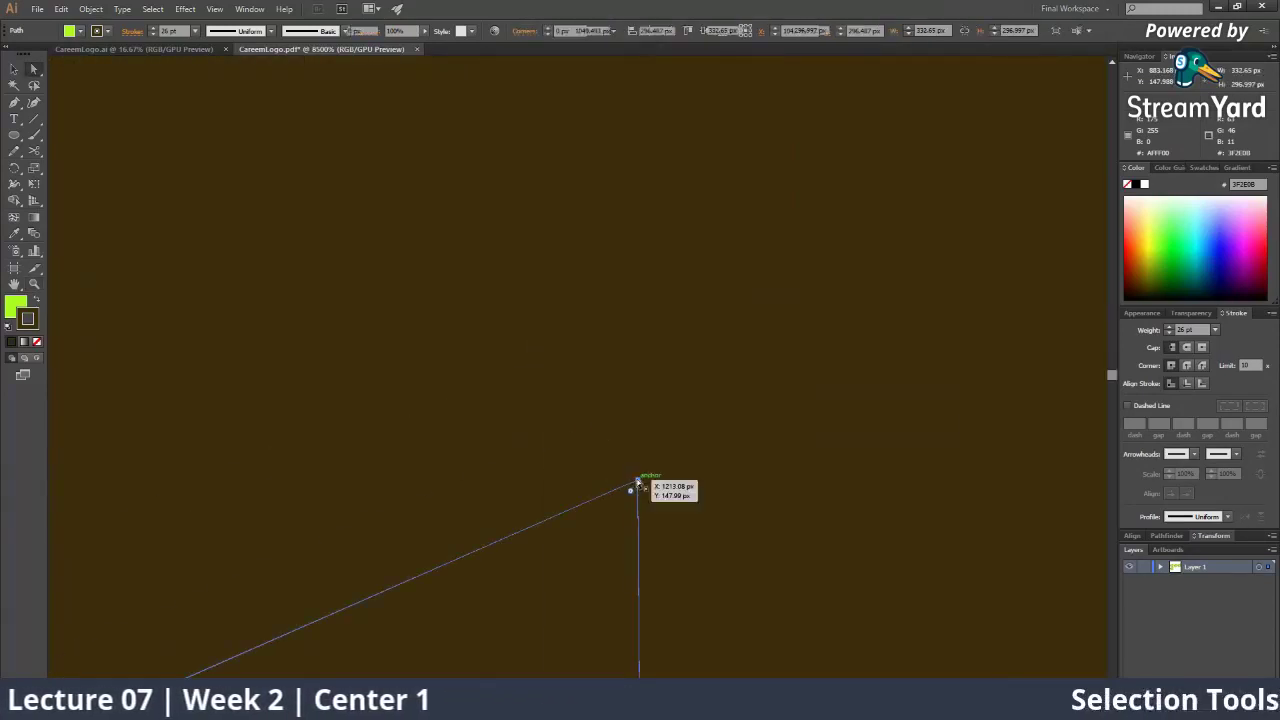
pyautogui.click(638, 482)
pyautogui.press('z')
pyautogui.moveTo(560, 535); pyautogui.dragTo(465, 506)
# Pan across the third shape and select its bottom-right anchor point
pyautogui.moveTo(581, 372); pyautogui.dragTo(1060, 155)
pyautogui.moveTo(308, 423); pyautogui.dragTo(806, 377)
pyautogui.press('a')
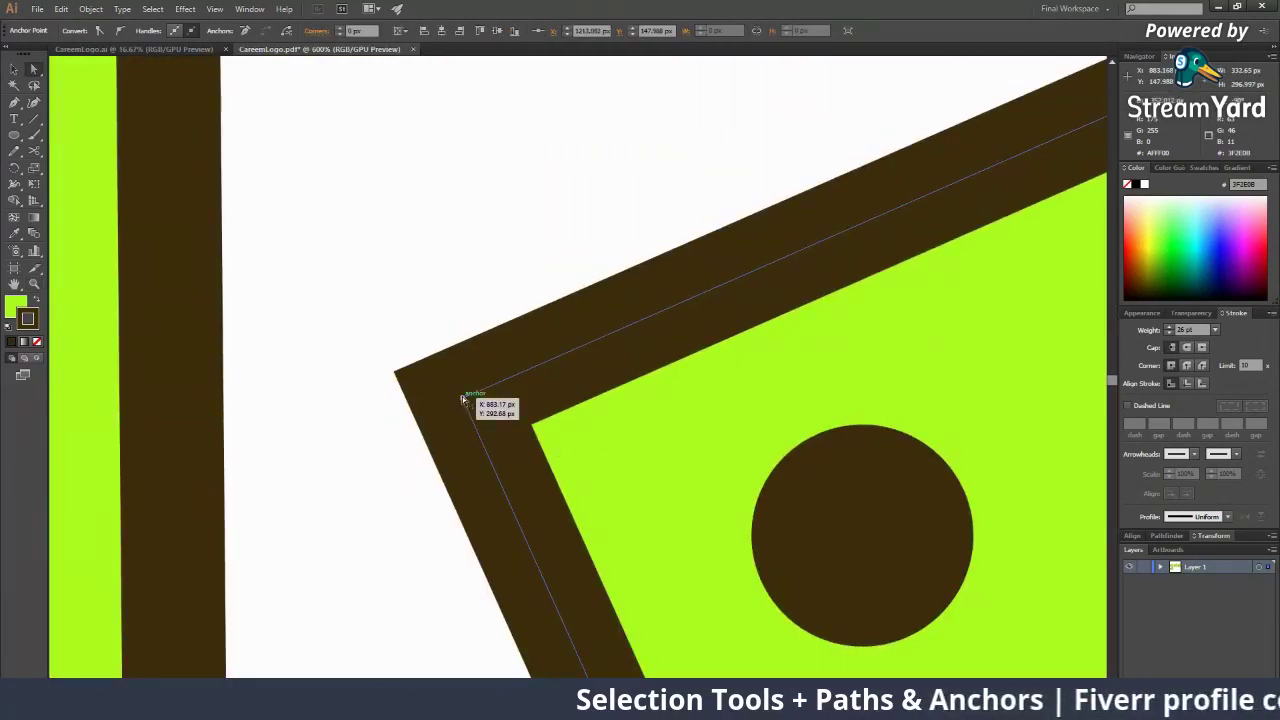
pyautogui.scroll(-5, 462, 399)
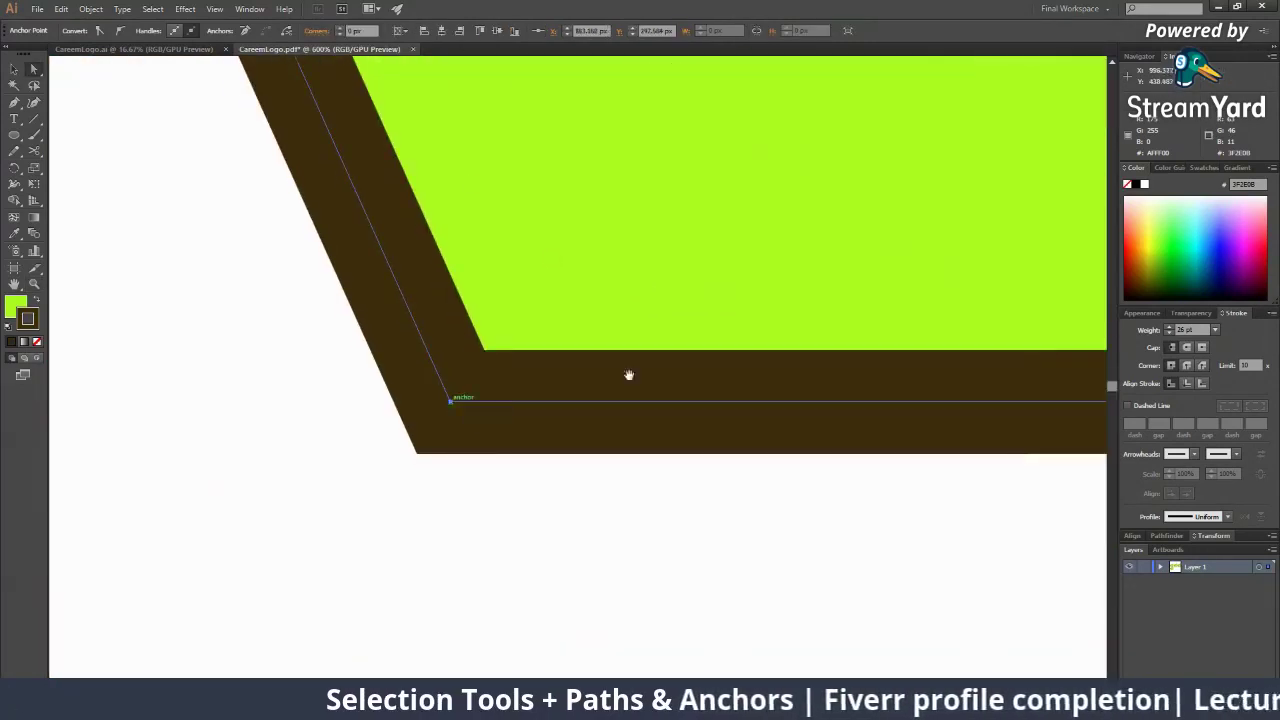
pyautogui.moveTo(1056, 373); pyautogui.dragTo(436, 429)
pyautogui.click(698, 456)
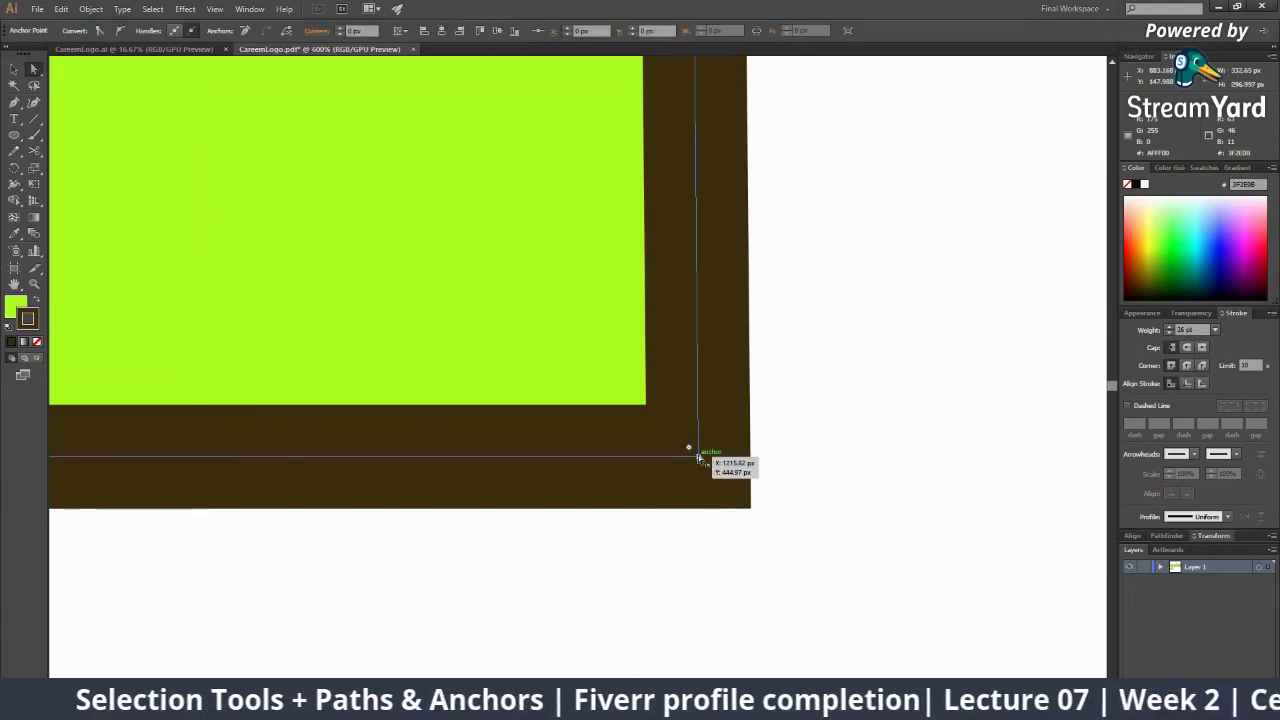
pyautogui.press('z')
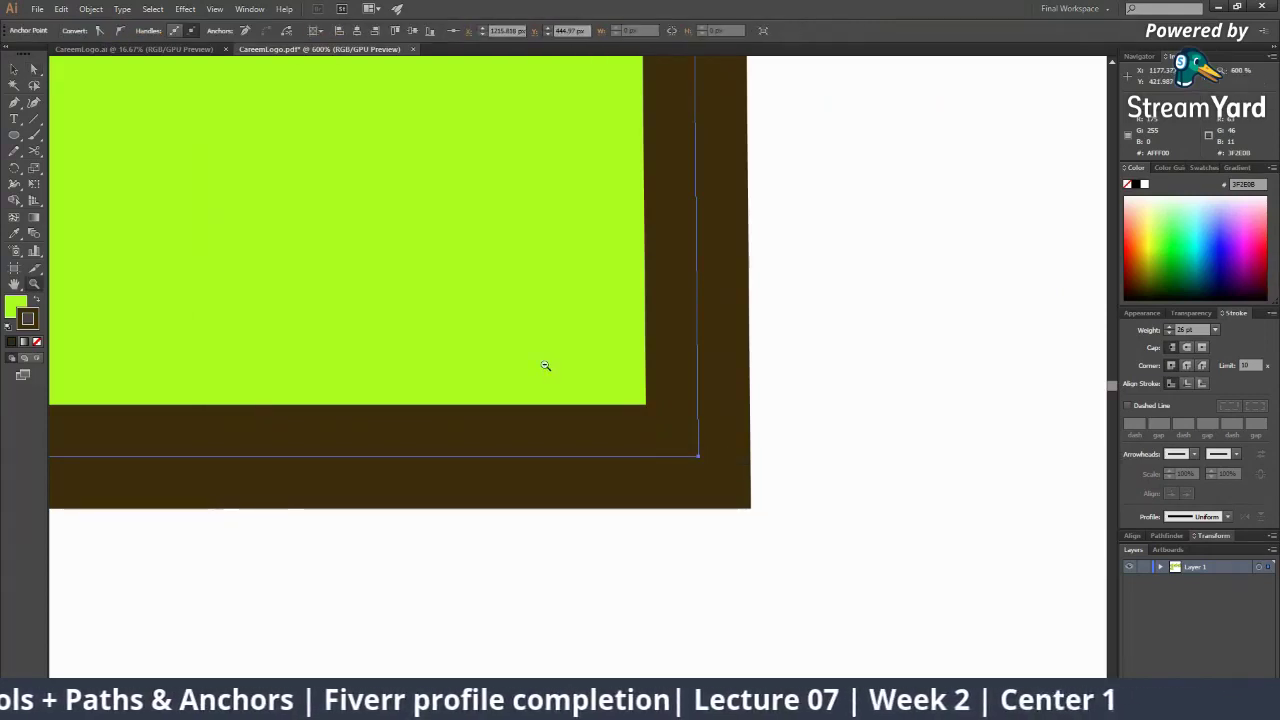
pyautogui.keyDown('alt'); pyautogui.click(545, 365); pyautogui.keyUp('alt')
pyautogui.keyDown('alt'); pyautogui.click(545, 365); pyautogui.keyUp('alt')
pyautogui.moveTo(355, 267); pyautogui.dragTo(640, 382)
pyautogui.press('a')
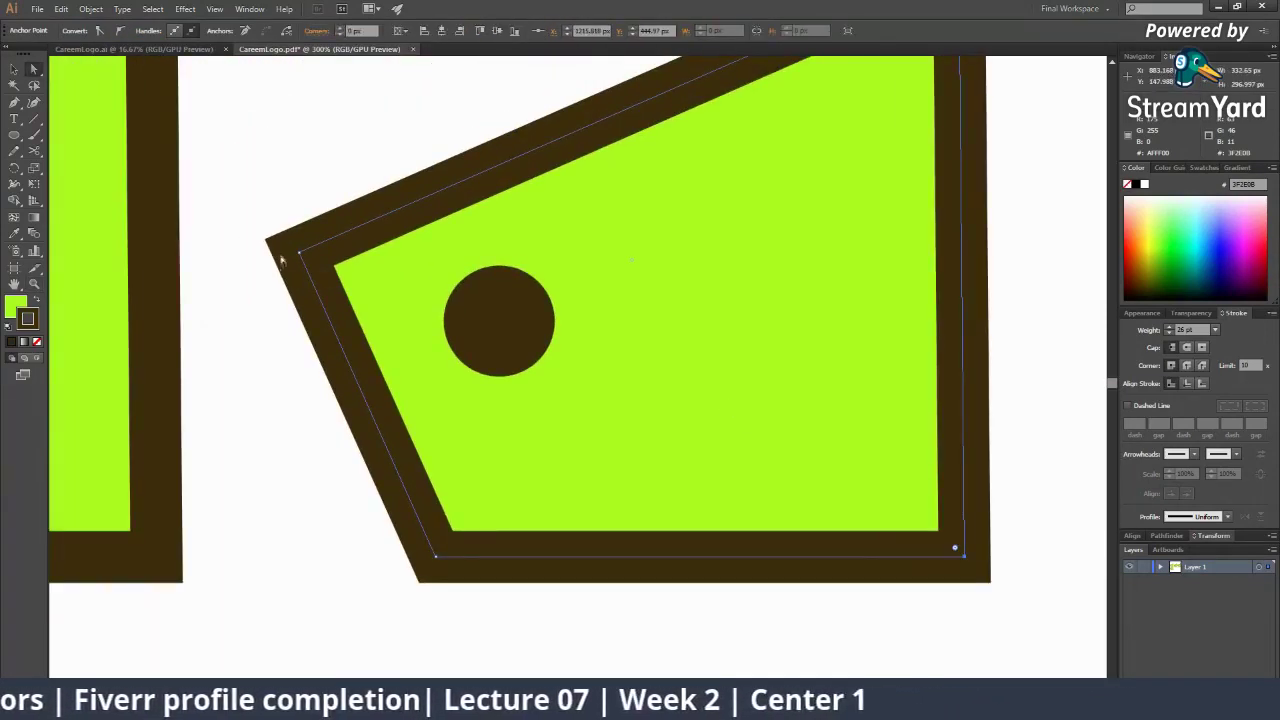
# Zoom into the top-left corner and drag its anchor up and to the right
pyautogui.press('z')
pyautogui.click(651, 451)
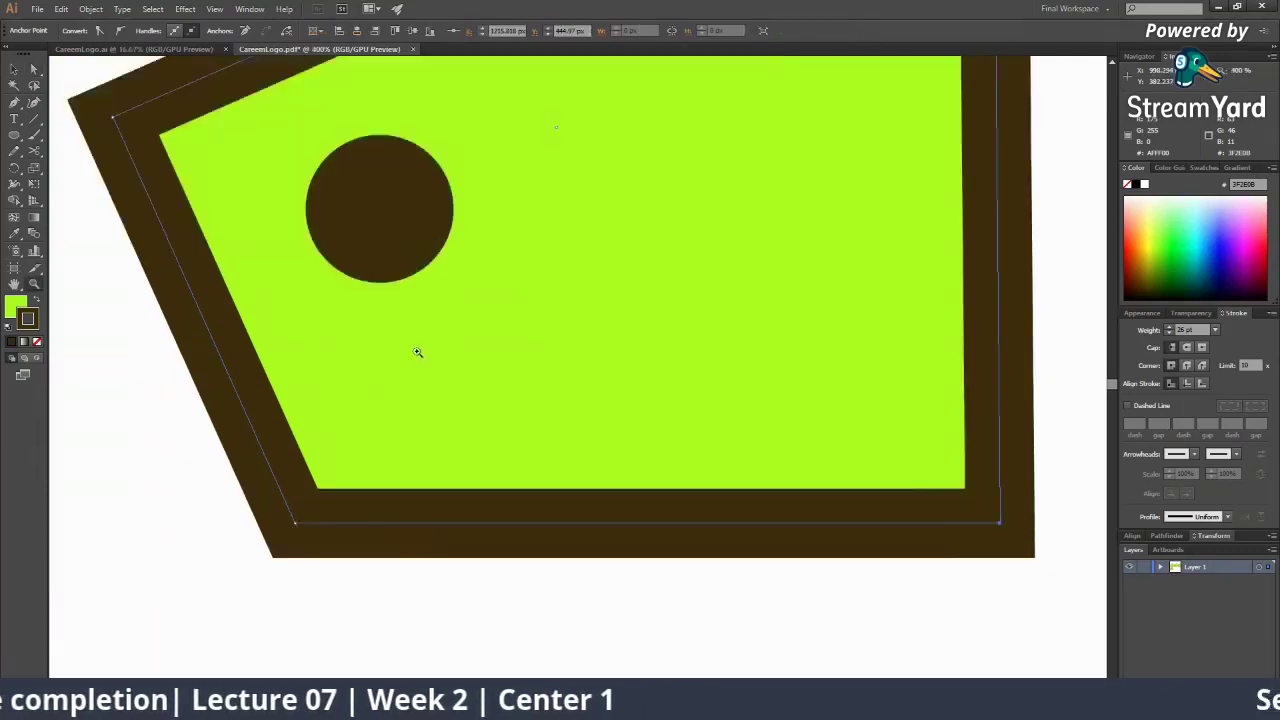
pyautogui.click(420, 351)
pyautogui.click(425, 356)
pyautogui.moveTo(430, 363); pyautogui.dragTo(668, 674)
pyautogui.click(388, 243)
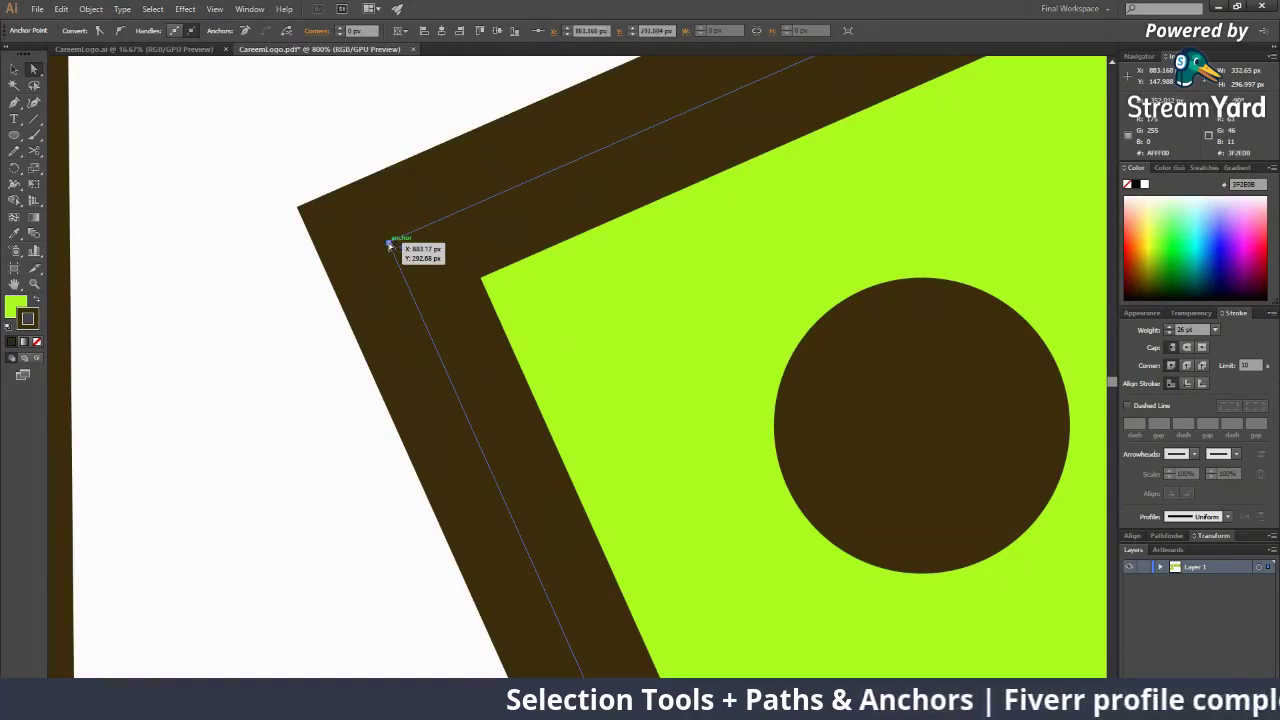
pyautogui.moveTo(388, 243); pyautogui.dragTo(645, 203)
# Zoom out to compare with the neighbouring shapes and undo the corner move
pyautogui.press('z')
pyautogui.keyDown('alt'); pyautogui.click(618, 310); pyautogui.keyUp('alt')
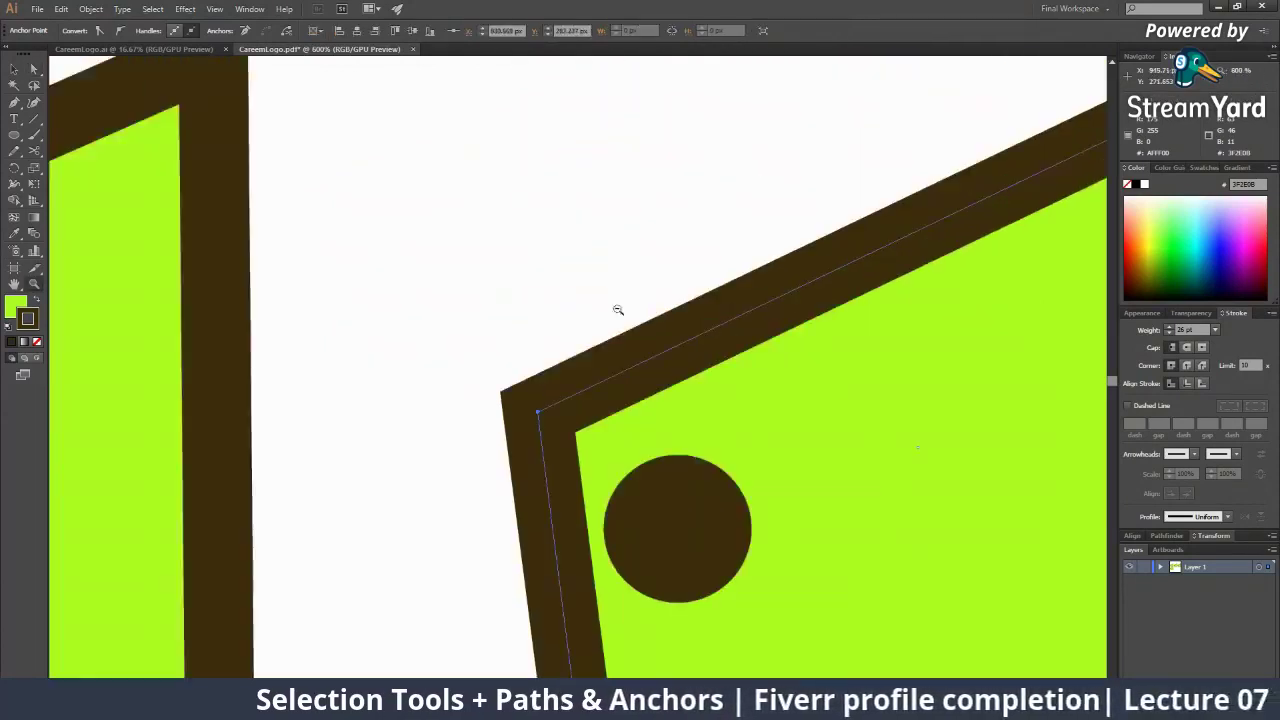
pyautogui.keyDown('alt'); pyautogui.click(586, 425); pyautogui.keyUp('alt')
pyautogui.keyDown('alt'); pyautogui.click(587, 420); pyautogui.keyUp('alt')
pyautogui.keyDown('alt'); pyautogui.click(587, 410); pyautogui.keyUp('alt')
pyautogui.keyDown('alt'); pyautogui.click(587, 400); pyautogui.keyUp('alt')
pyautogui.hotkey('ctrl', 'z')
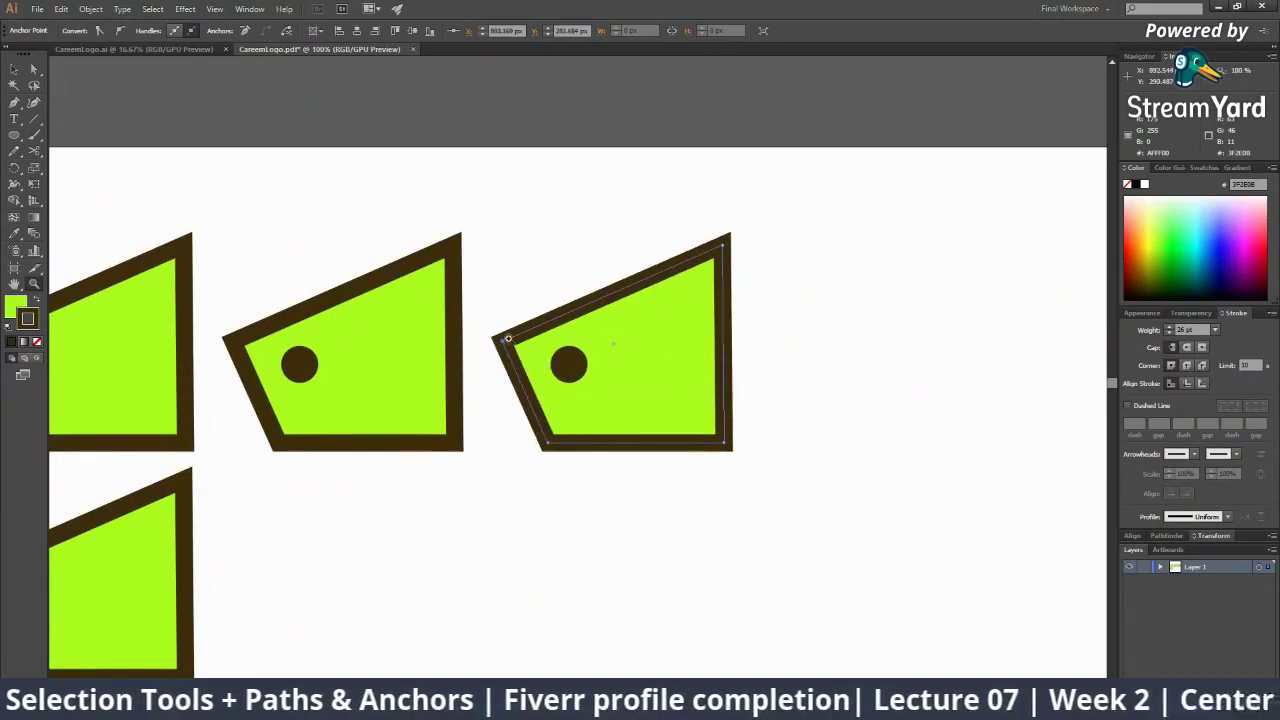
# Drag the top-left corner up to the second shape and the bottom-left corner up-right, forming a wedge
pyautogui.moveTo(508, 339); pyautogui.dragTo(489, 247)
pyautogui.moveTo(557, 449); pyautogui.dragTo(613, 308)
pyautogui.click(736, 479)
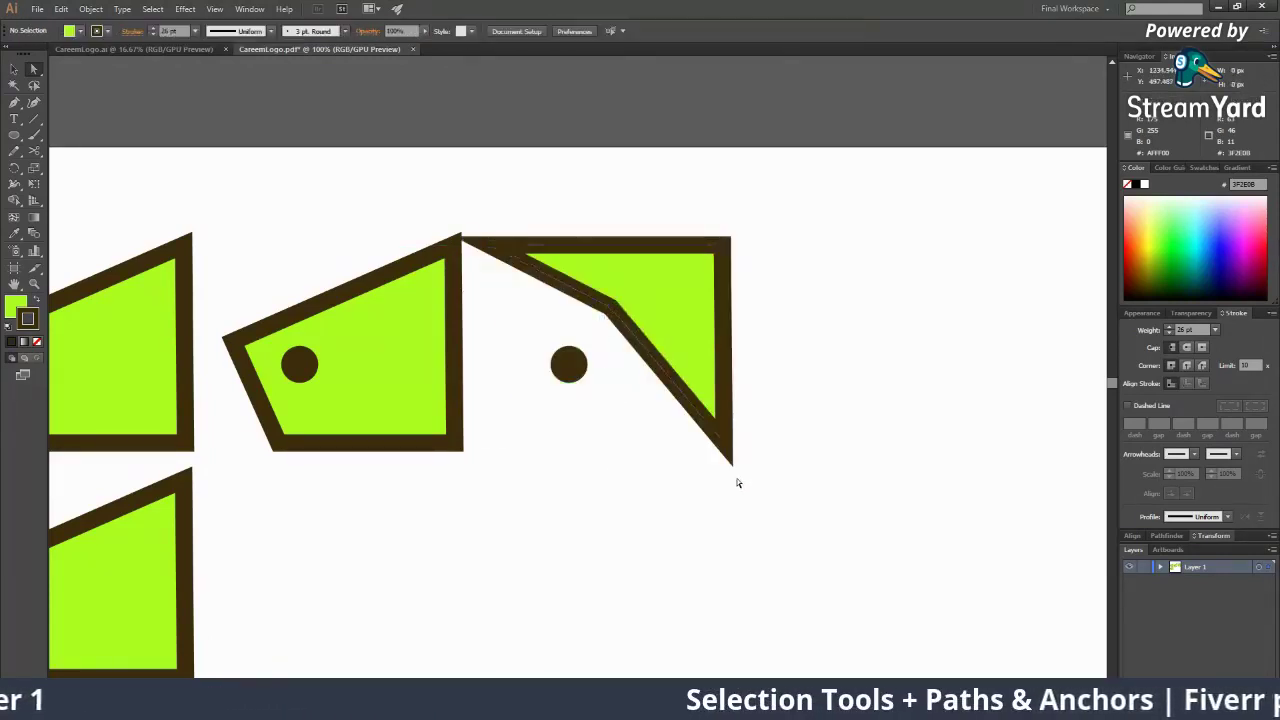
pyautogui.press('z')
pyautogui.keyDown('alt'); pyautogui.click(526, 328); pyautogui.keyUp('alt')
pyautogui.keyDown('alt'); pyautogui.click(632, 418); pyautogui.keyUp('alt')
pyautogui.keyDown('alt'); pyautogui.click(632, 418); pyautogui.keyUp('alt')
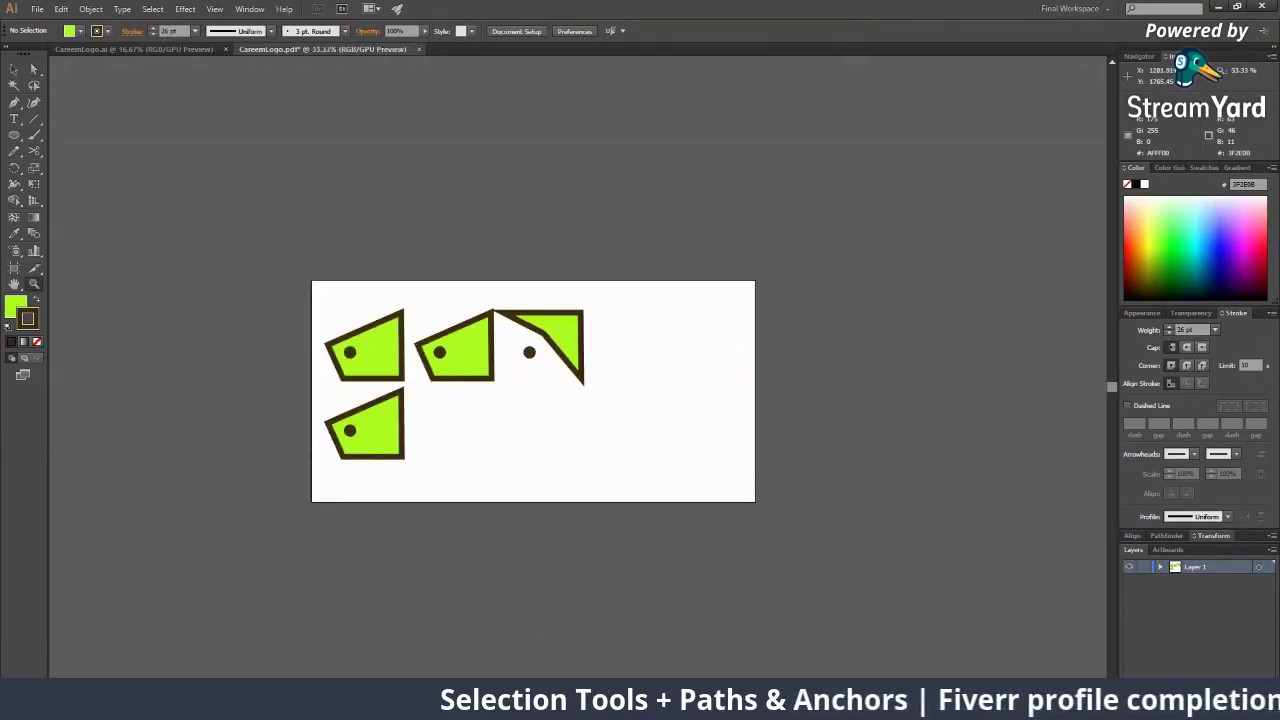
pyautogui.click(1218, 7)
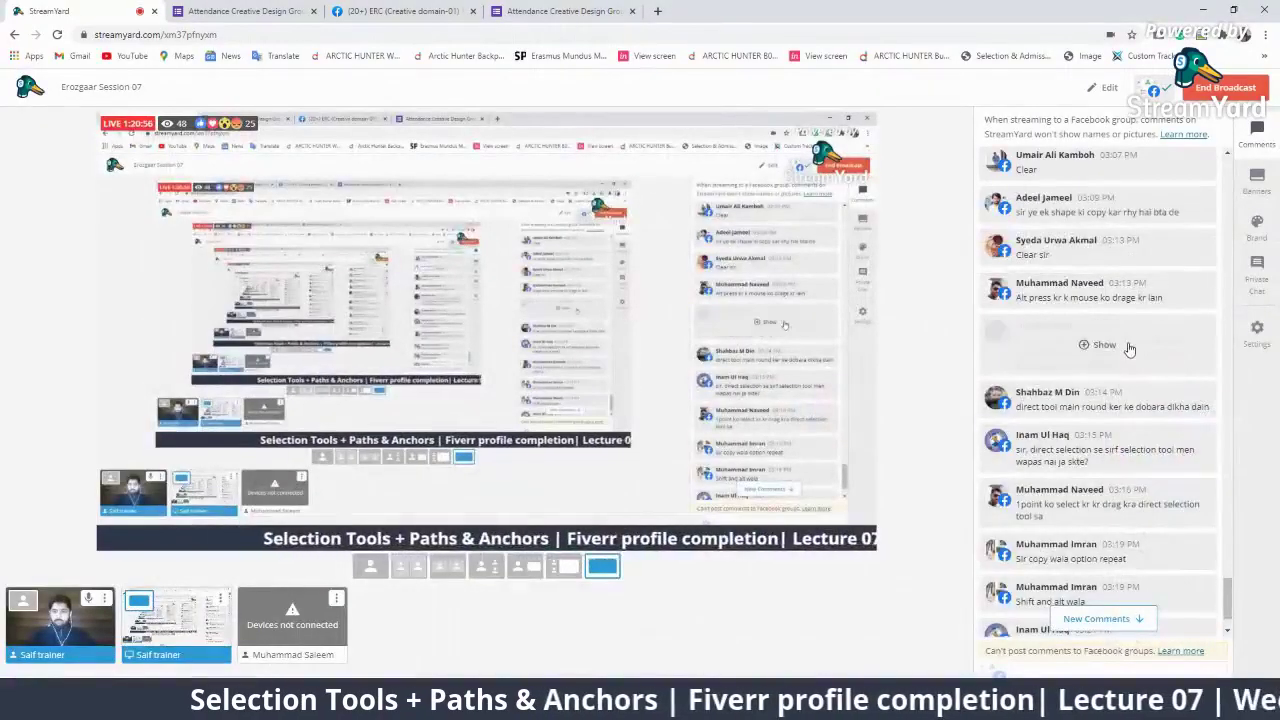
# Feature the viewer's selection-tool question on stream, then return to the Illustrator shapes
pyautogui.scroll(-3, 1129, 349)
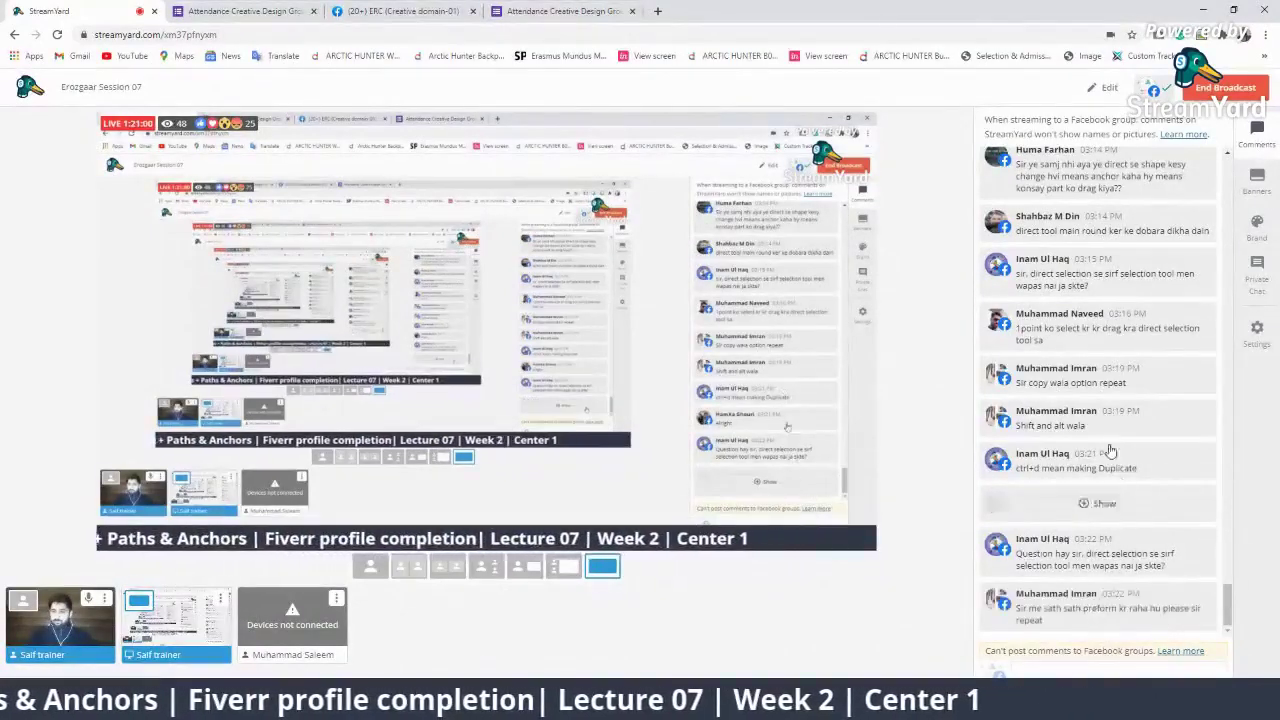
pyautogui.click(1100, 607)
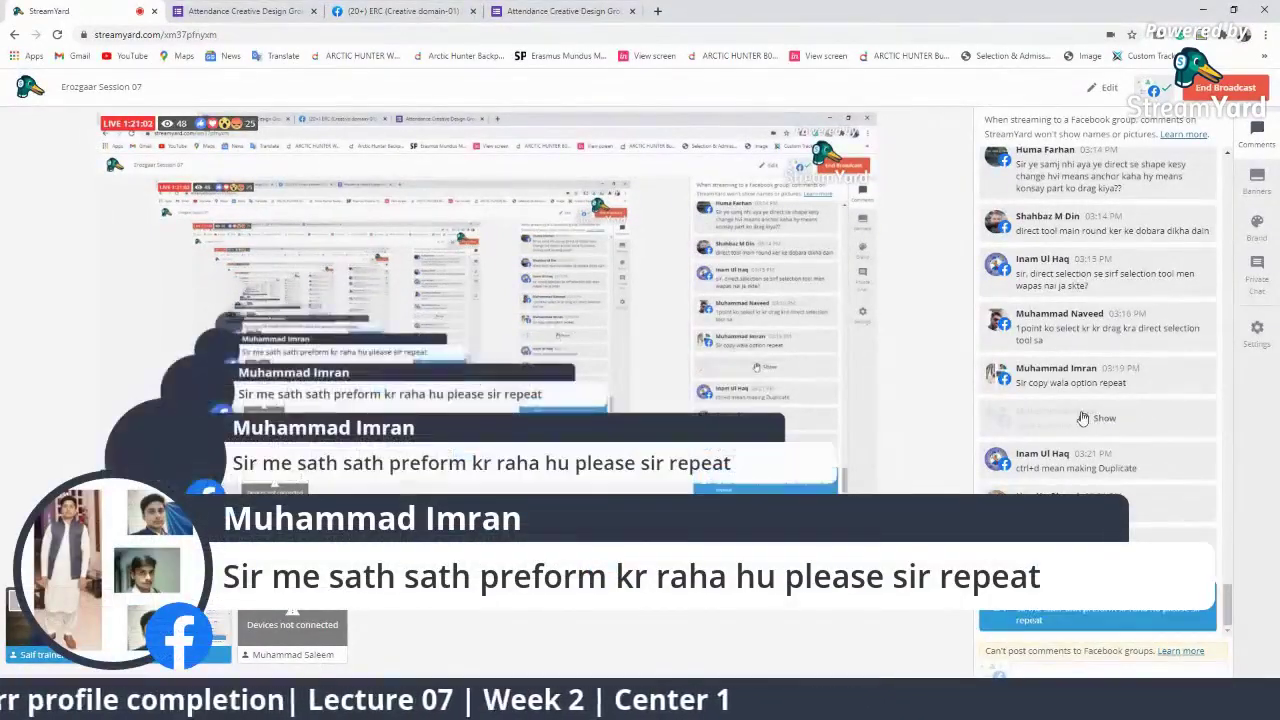
pyautogui.click(1100, 607)
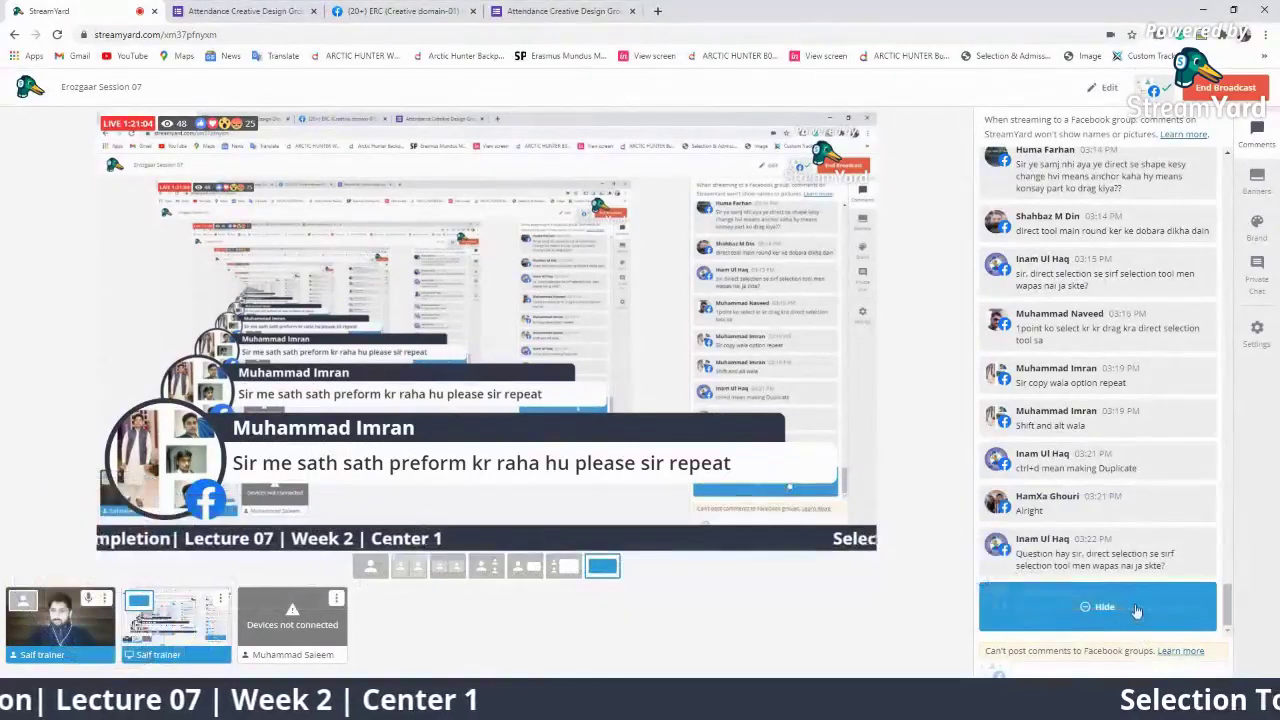
pyautogui.click(1100, 553)
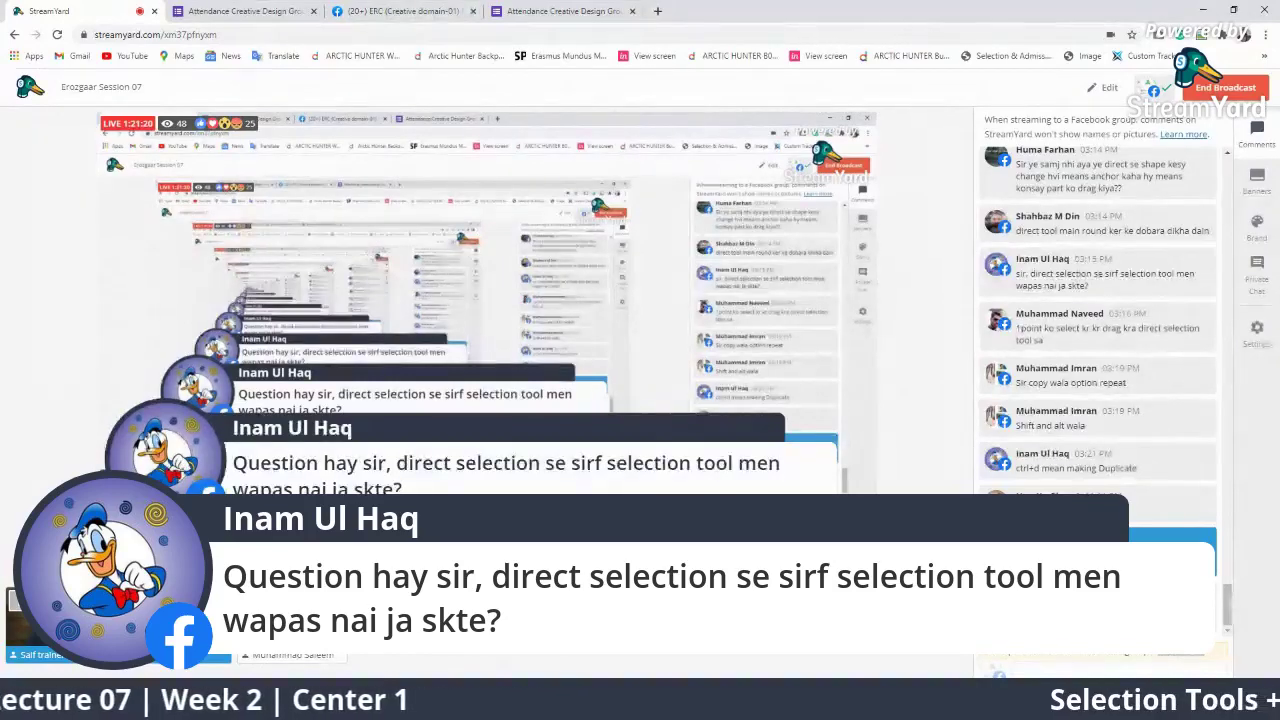
pyautogui.hotkey('alt', 'Tab')
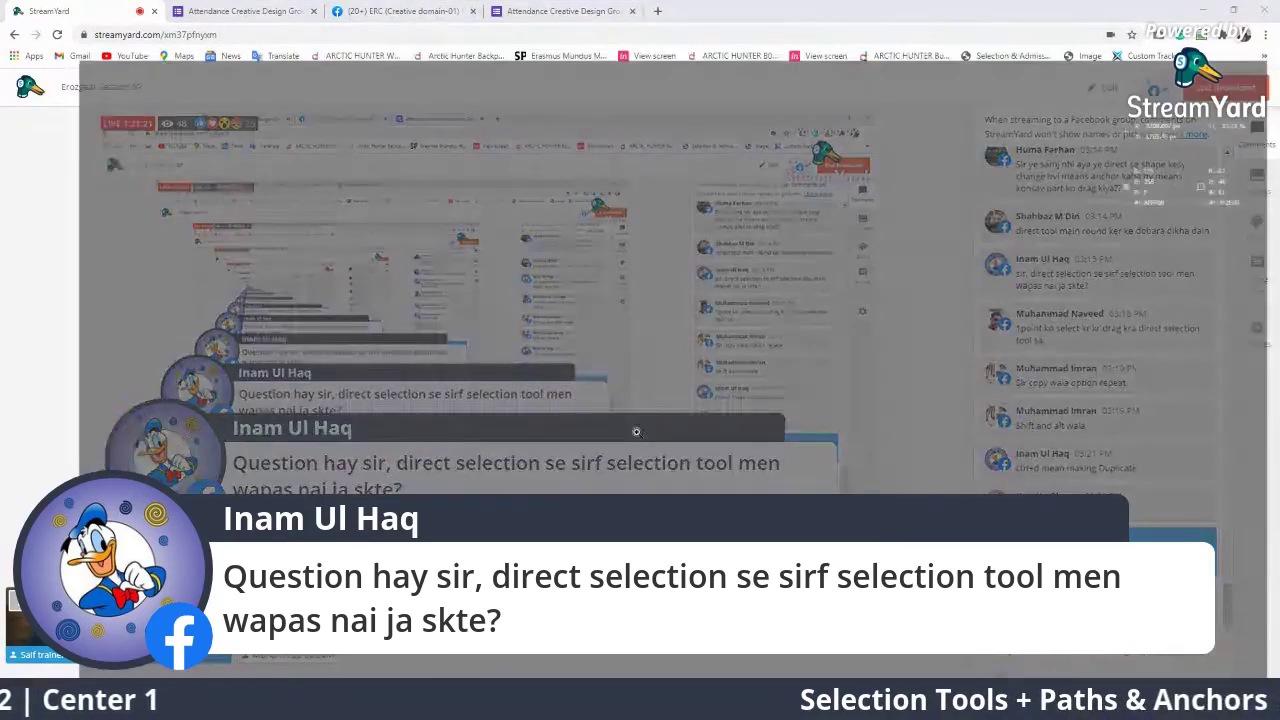
pyautogui.keyDown('ctrl'); pyautogui.click(517, 391); pyautogui.keyUp('ctrl')
pyautogui.moveTo(610, 385); pyautogui.dragTo(75, 636)
# Move the right-hand reshaped shape about 180 px right and select the middle shape
pyautogui.press('v')
pyautogui.click(650, 424)
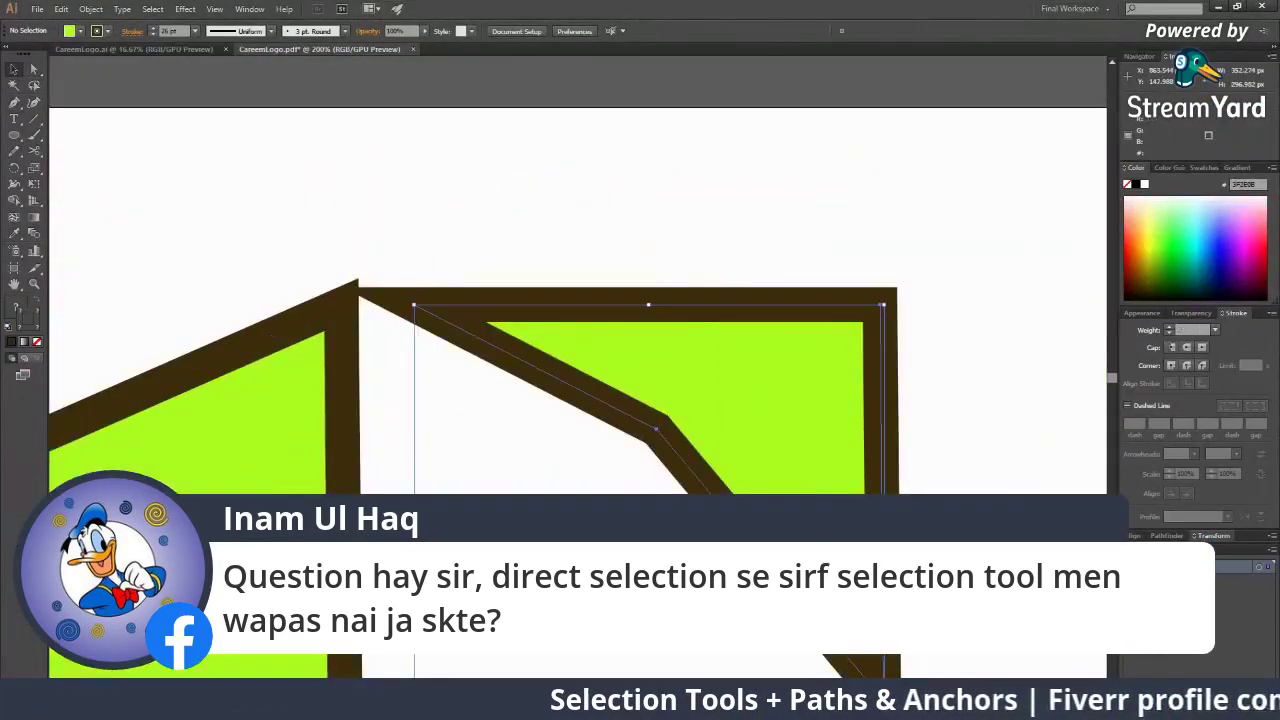
pyautogui.moveTo(668, 394); pyautogui.dragTo(850, 388)
pyautogui.moveTo(345, 360); pyautogui.dragTo(651, 317)
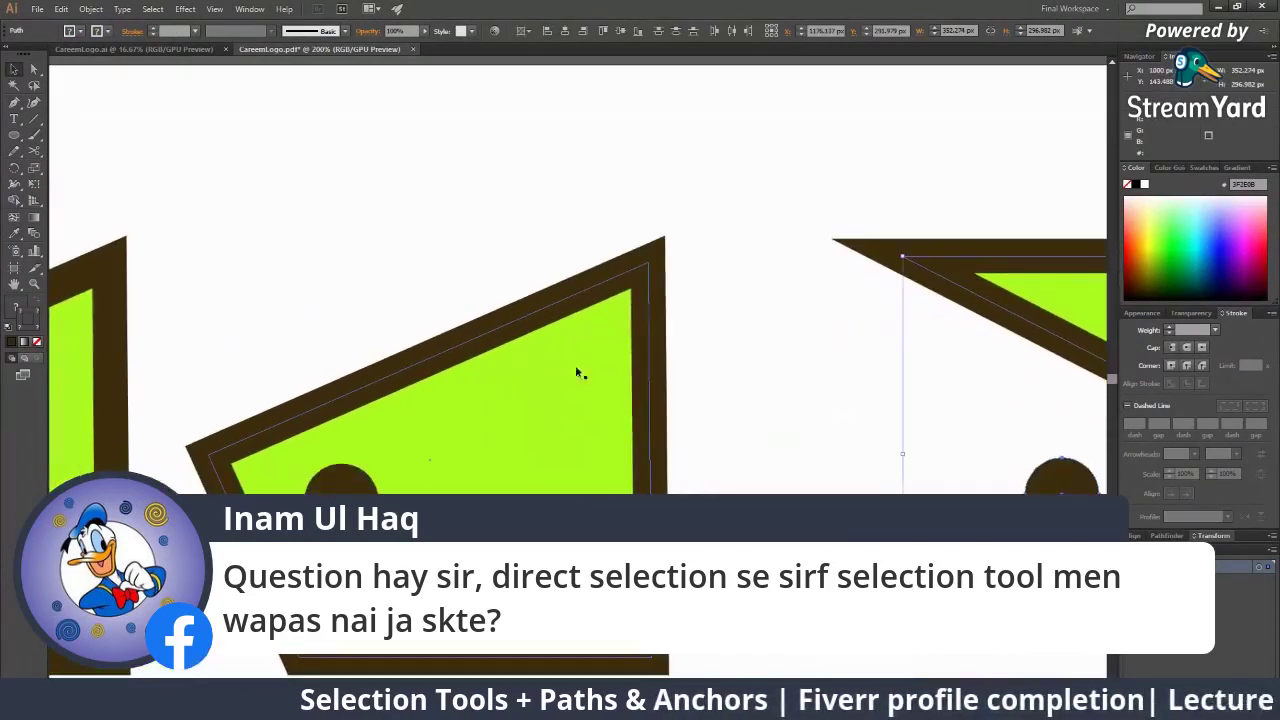
pyautogui.click(577, 373)
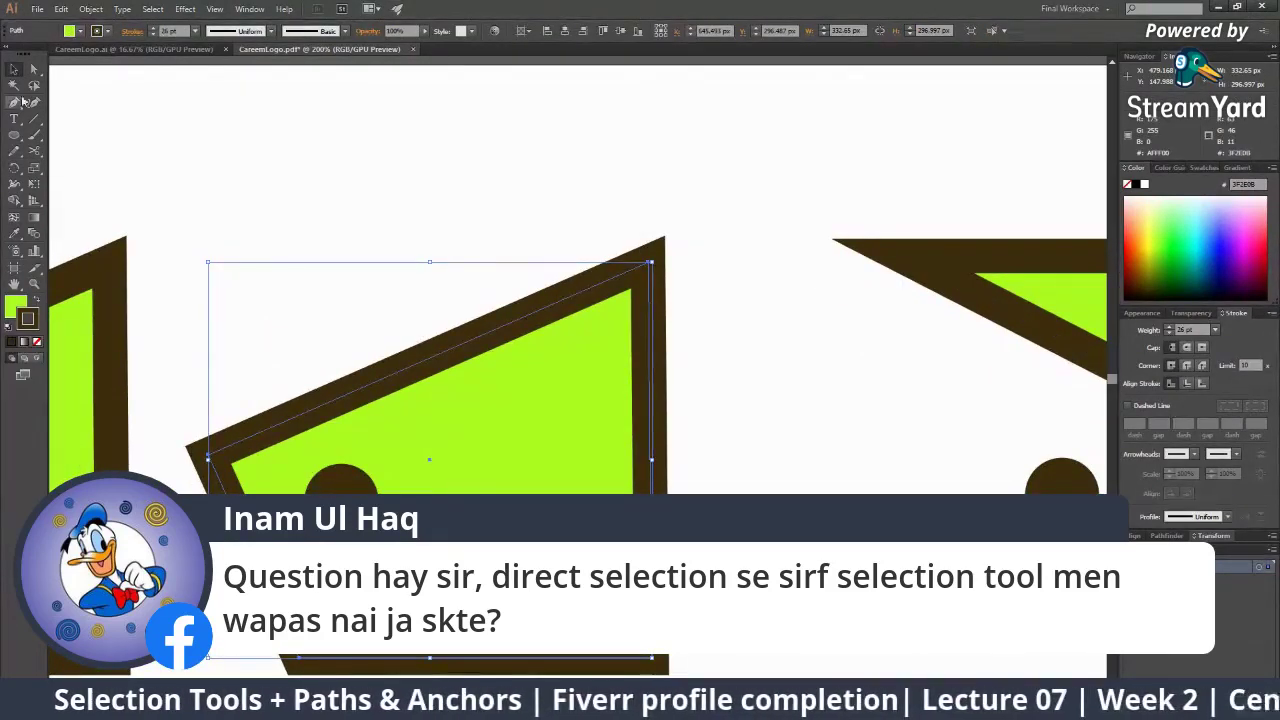
# Pull the middle shape's top-right corner about 75 px to the left
pyautogui.click(33, 71)
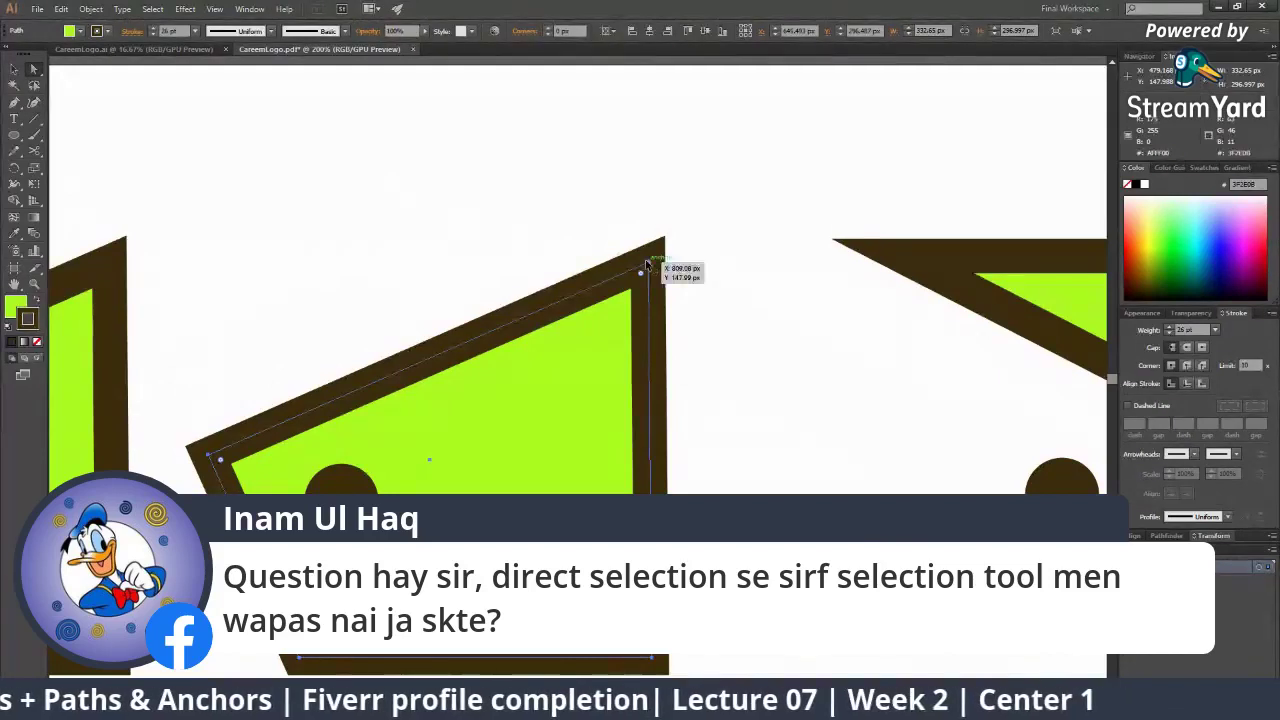
pyautogui.moveTo(647, 265); pyautogui.dragTo(580, 294)
pyautogui.hotkey('ctrl', 'z')
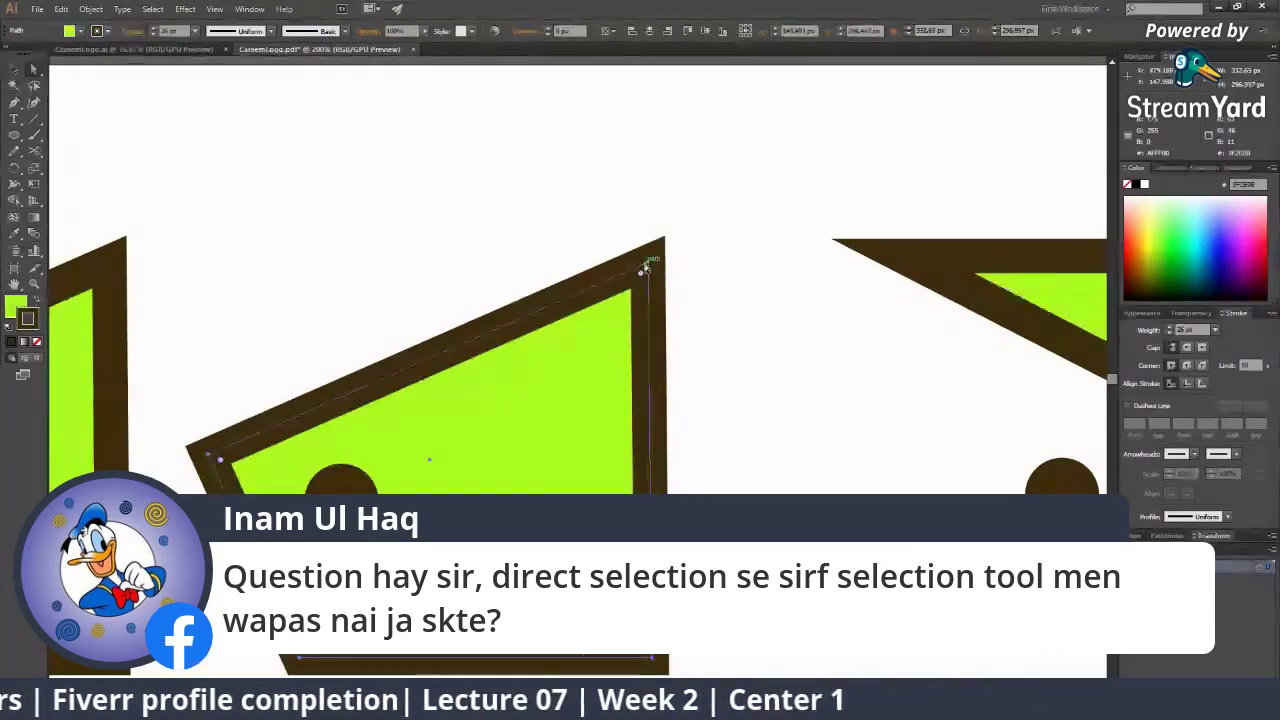
pyautogui.moveTo(647, 262); pyautogui.dragTo(573, 265)
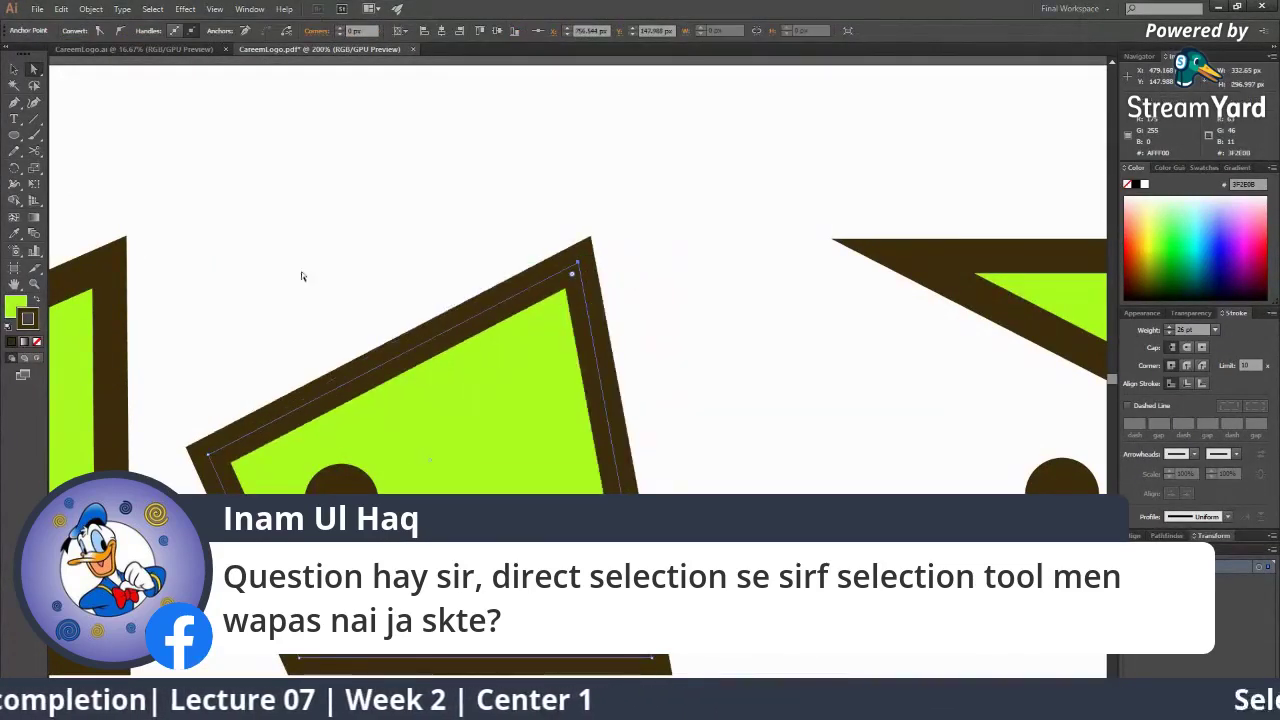
# Try rotating the middle shape, undo it, and switch to the StreamYard window
pyautogui.click(16, 71)
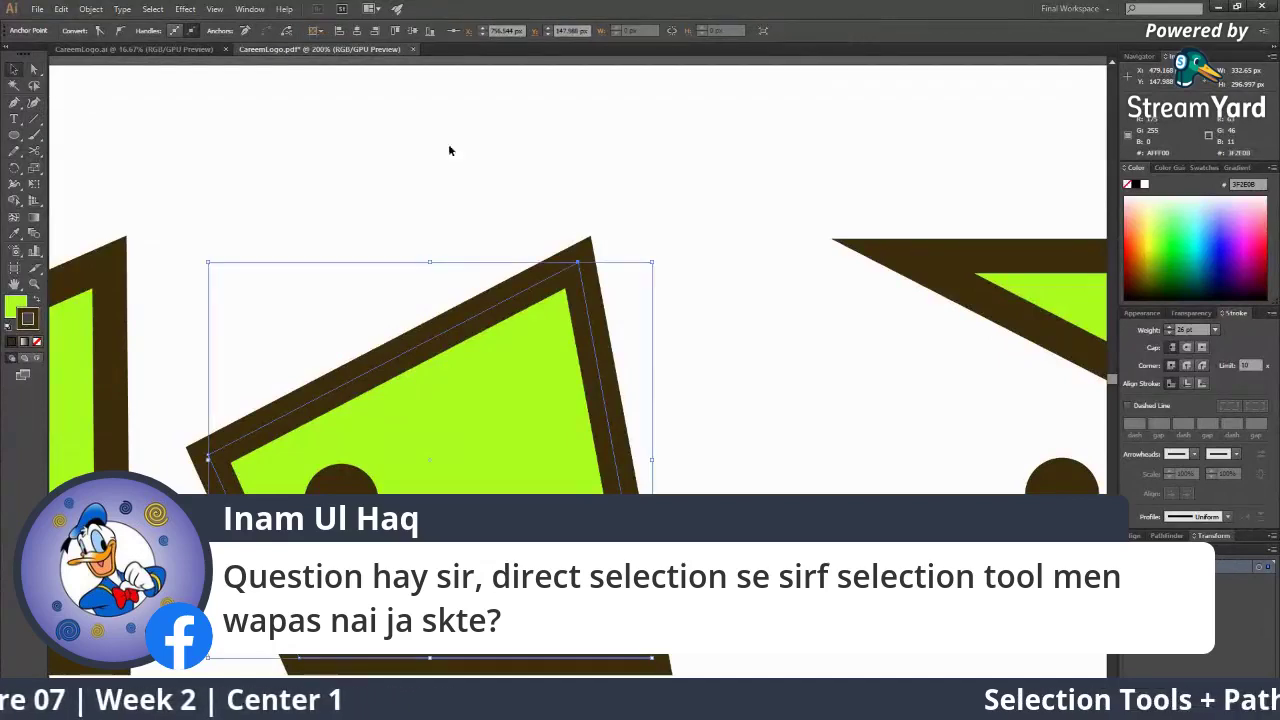
pyautogui.moveTo(657, 259); pyautogui.dragTo(757, 409)
pyautogui.hotkey('ctrl', 'z')
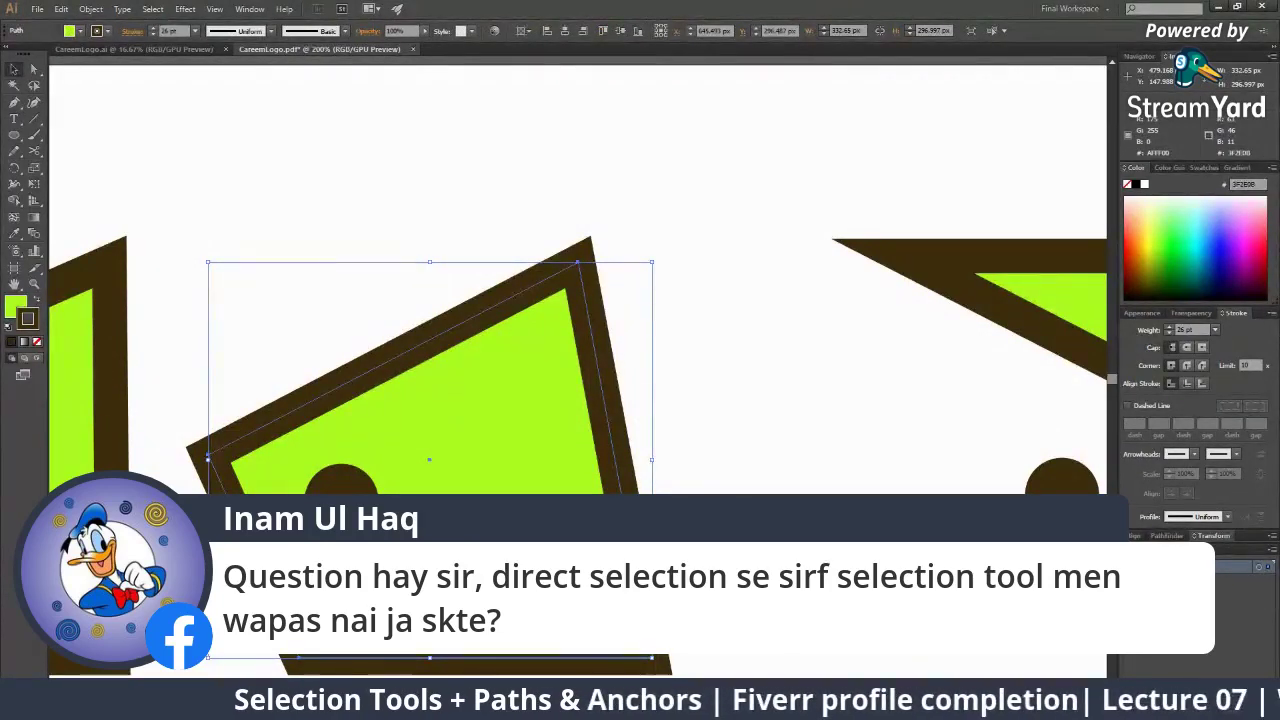
pyautogui.hotkey('alt', 'Tab')
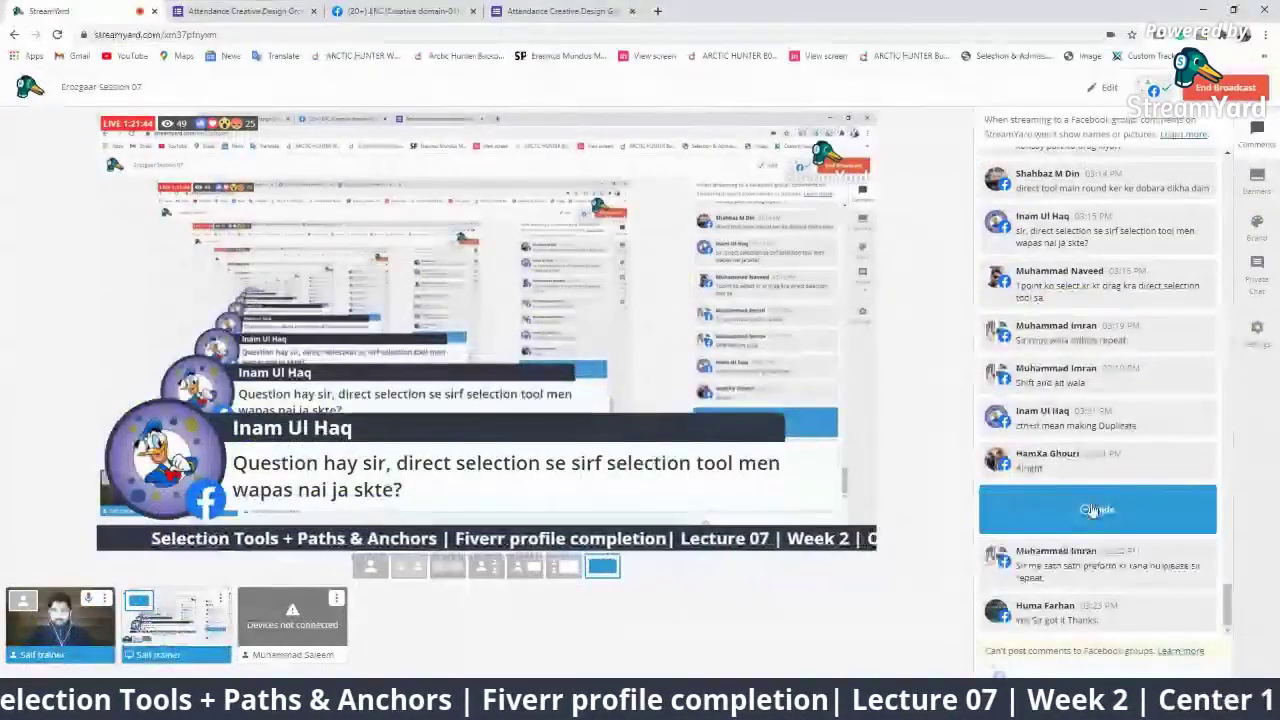
# Hide the viewer's question from the stream and return to Illustrator
pyautogui.click(1094, 511)
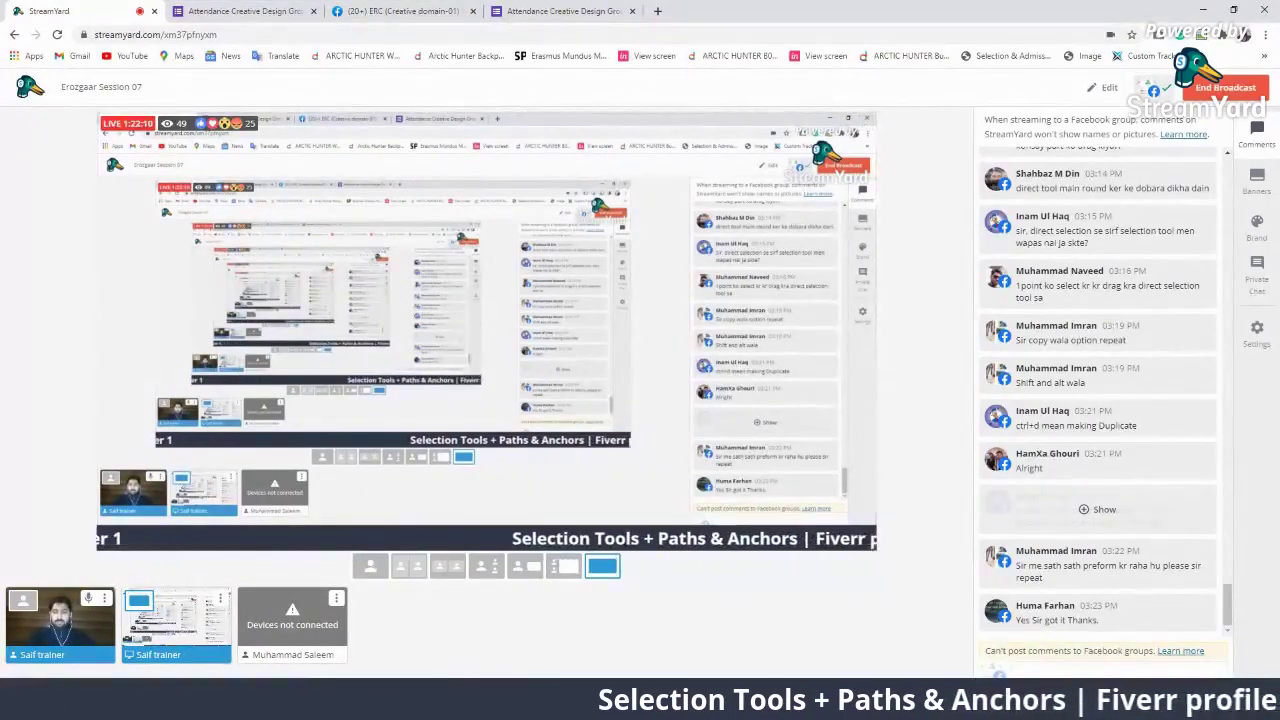
pyautogui.hotkey('alt', 'Tab')
# Zoom and pan the canvas to centre the middle green shape
pyautogui.press('z')
pyautogui.keyDown('alt'); pyautogui.click(363, 286); pyautogui.keyUp('alt')
pyautogui.keyDown('alt'); pyautogui.click(388, 352); pyautogui.keyUp('alt')
pyautogui.keyDown('alt'); pyautogui.click(391, 350); pyautogui.keyUp('alt')
pyautogui.keyDown('alt'); pyautogui.click(393, 347); pyautogui.keyUp('alt')
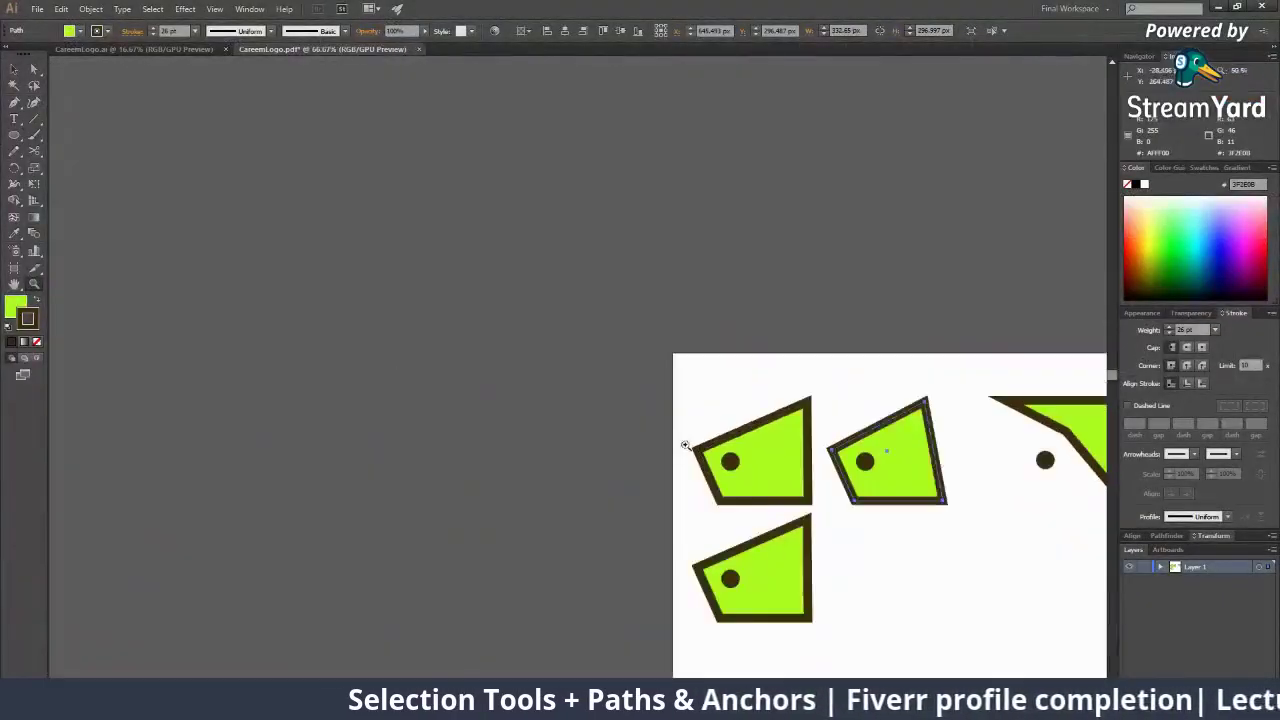
pyautogui.moveTo(692, 430); pyautogui.dragTo(477, 276)
pyautogui.click(603, 327)
pyautogui.click(615, 332)
pyautogui.moveTo(400, 450); pyautogui.dragTo(244, 264)
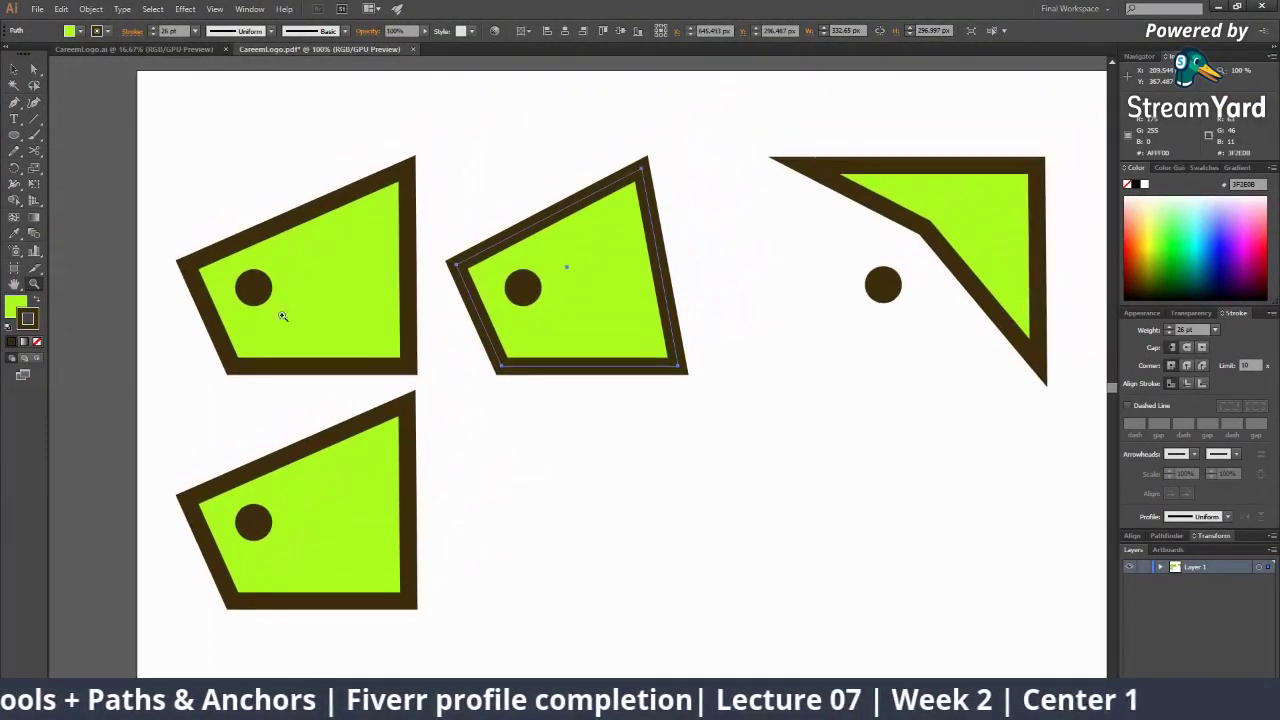
pyautogui.keyDown('alt'); pyautogui.click(368, 302); pyautogui.keyUp('alt')
pyautogui.moveTo(553, 406); pyautogui.dragTo(473, 430)
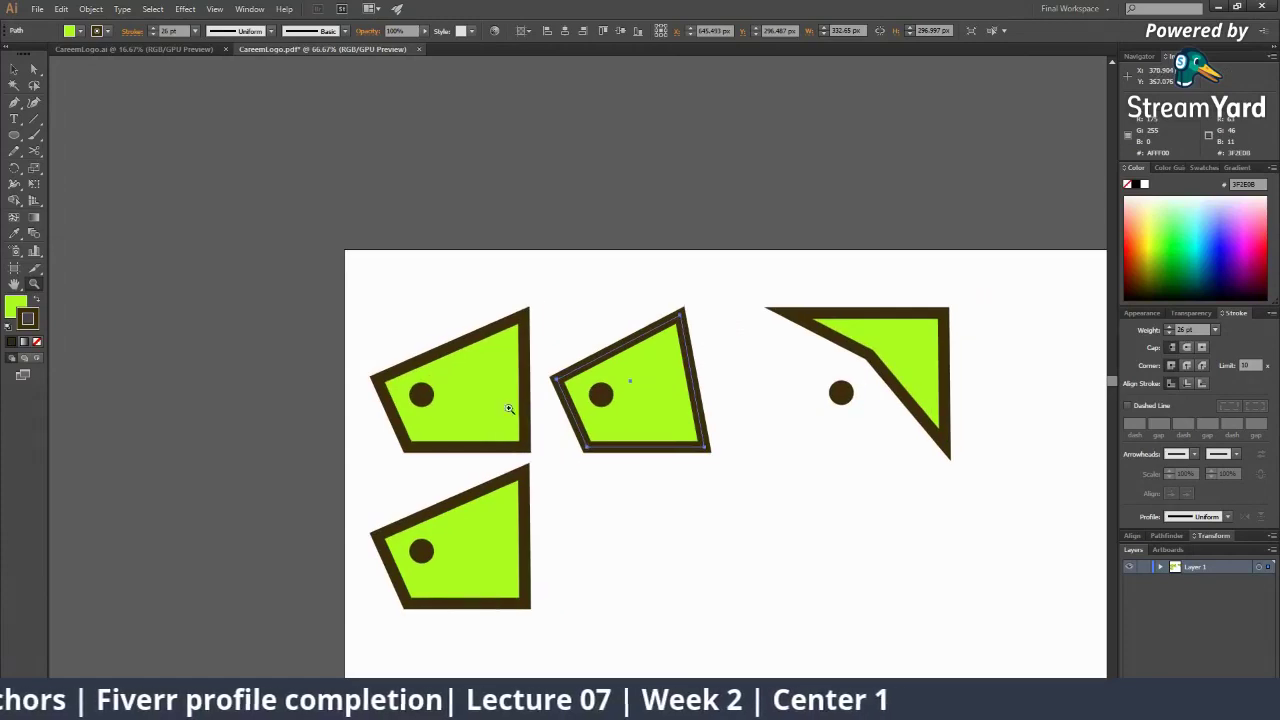
pyautogui.click(490, 374)
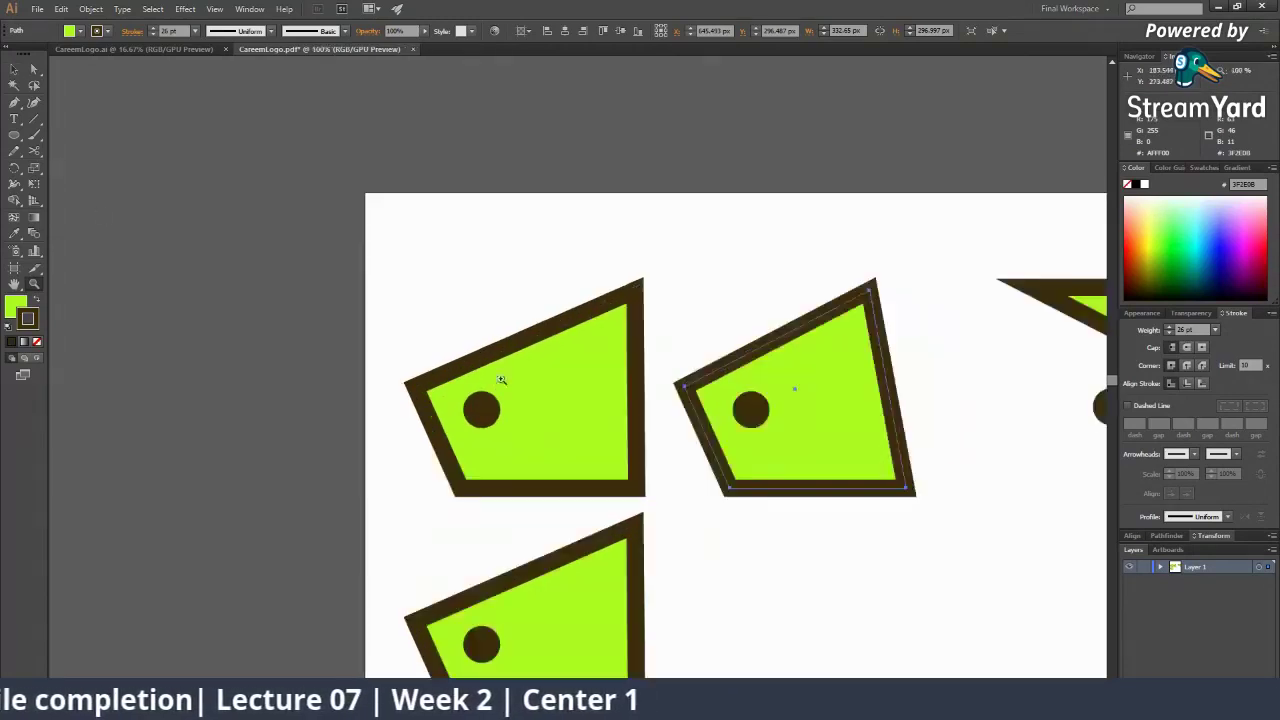
pyautogui.moveTo(503, 380); pyautogui.dragTo(88, 327)
# Drag the middle shape's top-left, bottom-left and bottom-right corners outward into a wider trapezoid
pyautogui.click(34, 70)
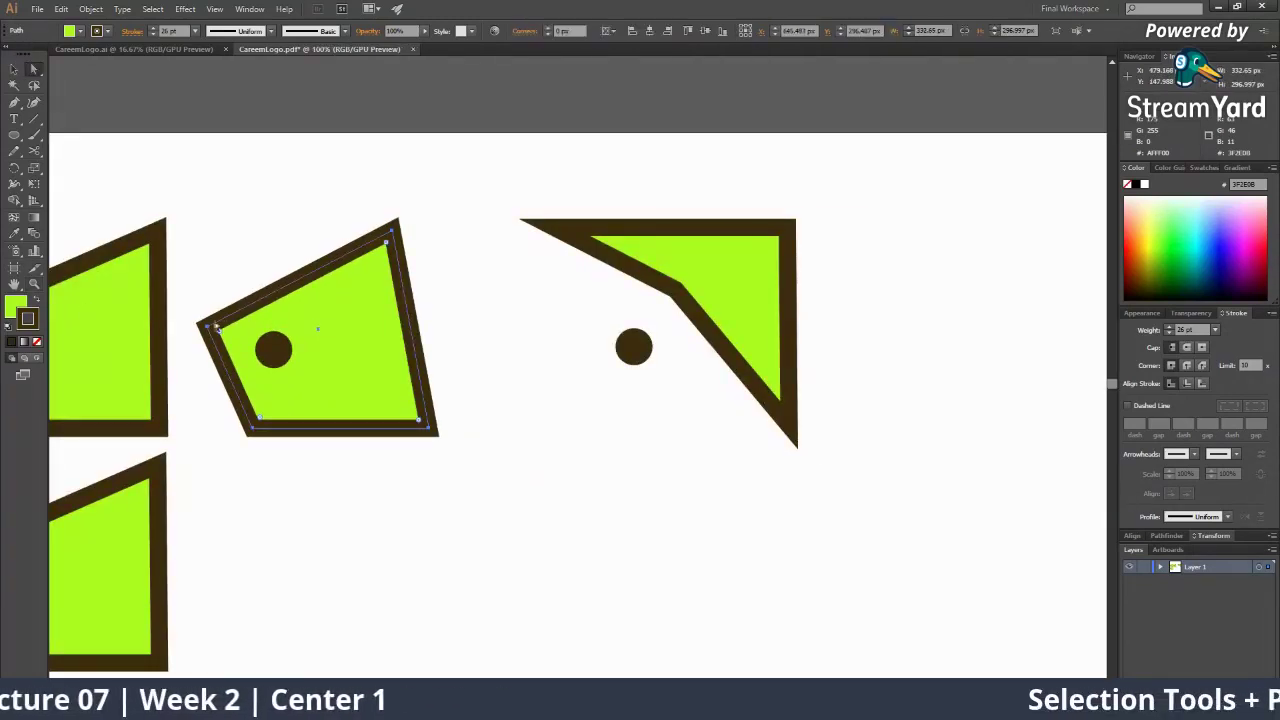
pyautogui.moveTo(208, 328); pyautogui.dragTo(264, 316)
pyautogui.moveTo(265, 315); pyautogui.dragTo(343, 418)
pyautogui.moveTo(343, 418); pyautogui.dragTo(194, 253)
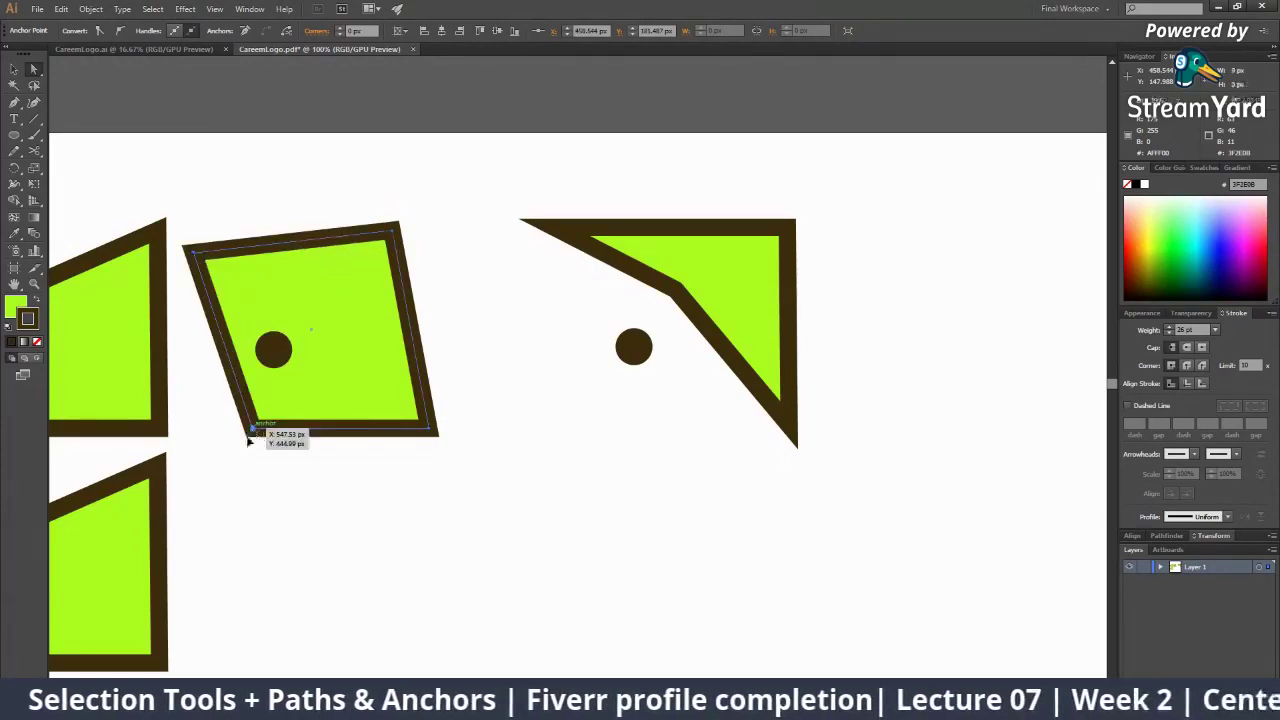
pyautogui.moveTo(248, 439); pyautogui.dragTo(220, 503)
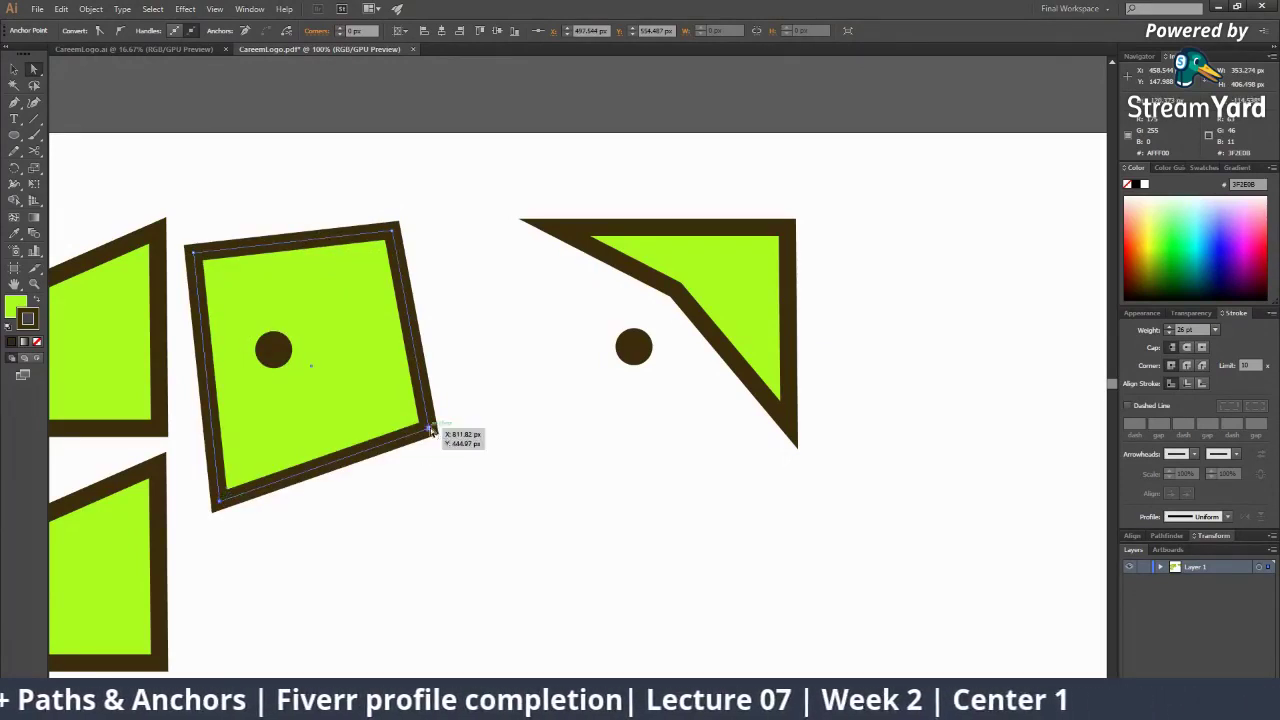
pyautogui.moveTo(432, 430); pyautogui.dragTo(590, 449)
pyautogui.keyDown('alt'); pyautogui.click(613, 478); pyautogui.keyUp('alt')
pyautogui.keyDown('alt'); pyautogui.click(613, 478); pyautogui.keyUp('alt')
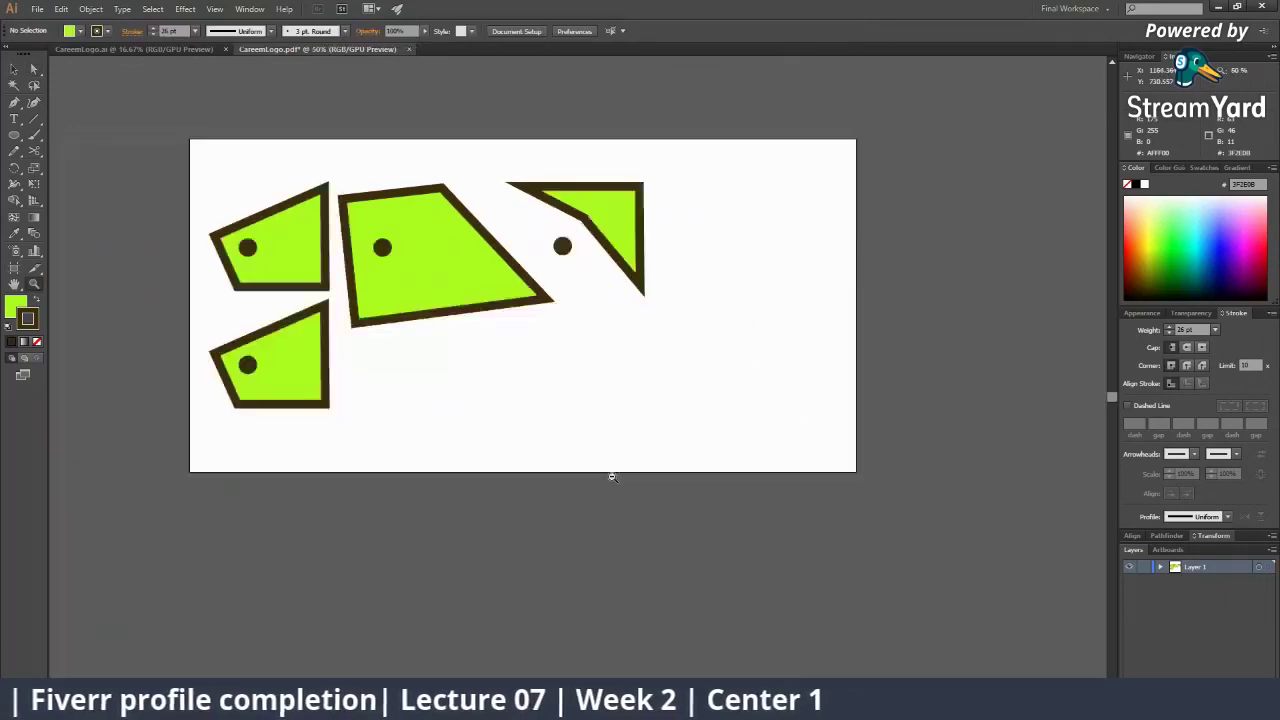
pyautogui.keyDown('alt'); pyautogui.click(612, 478); pyautogui.keyUp('alt')
pyautogui.keyDown('alt'); pyautogui.click(612, 478); pyautogui.keyUp('alt')
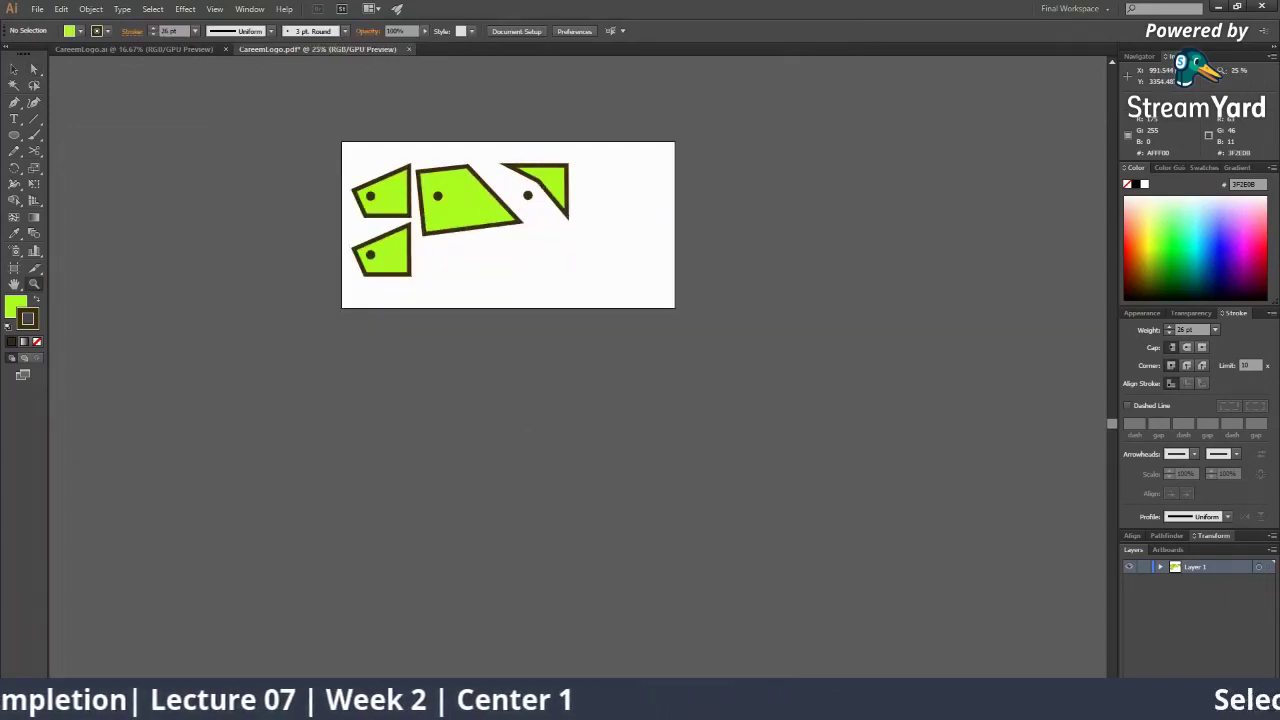
pyautogui.click(510, 706)
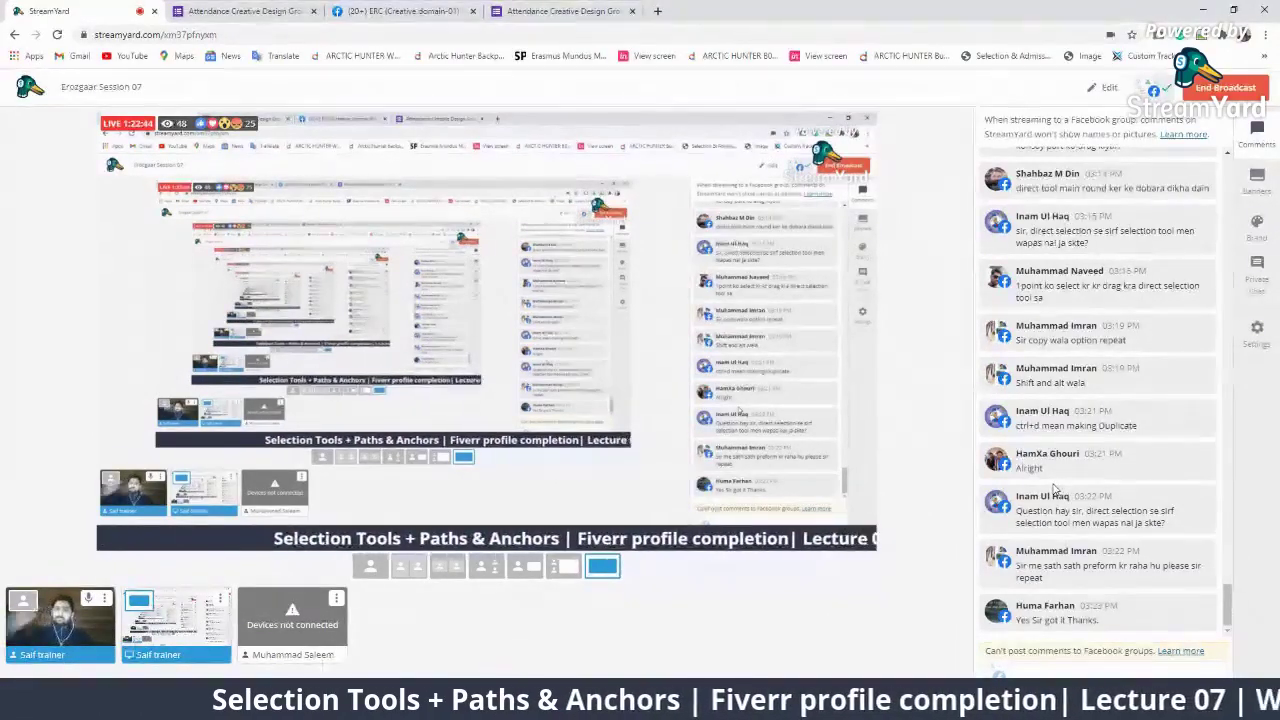
# Briefly air the viewer's corner-rounding request, hide it, and return to the Illustrator shapes
pyautogui.click(1115, 175)
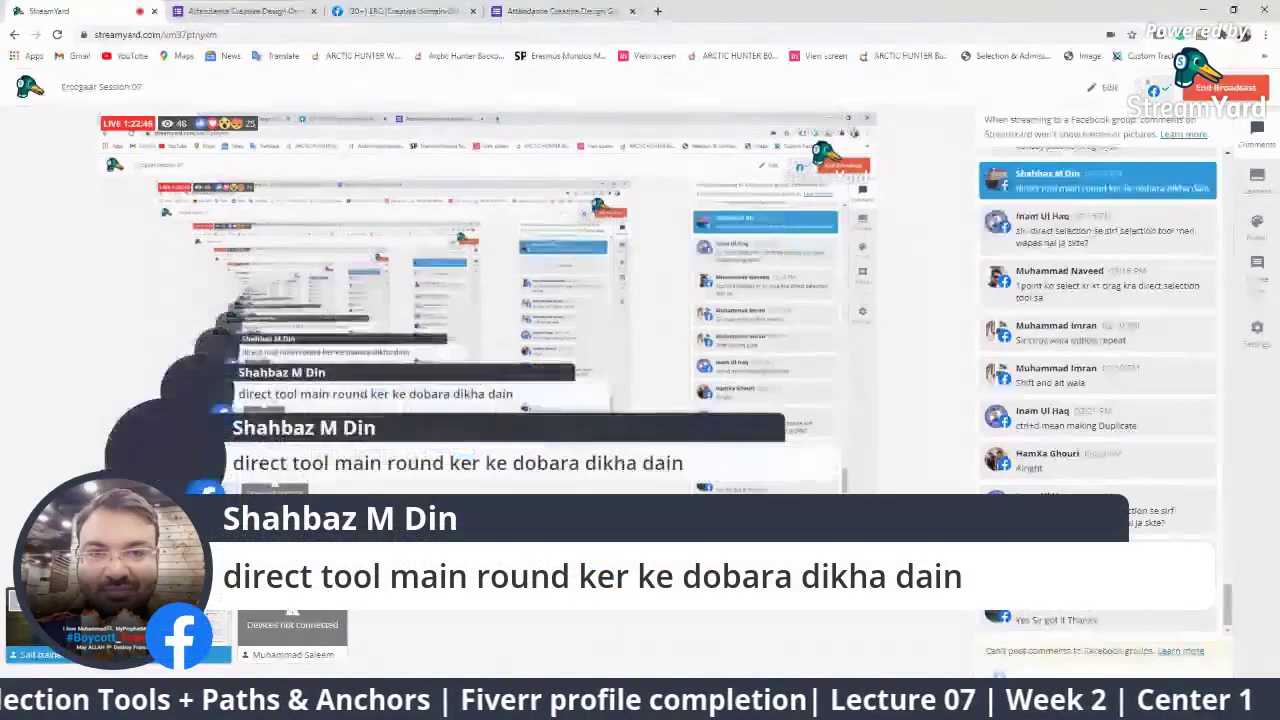
pyautogui.click(1151, 188)
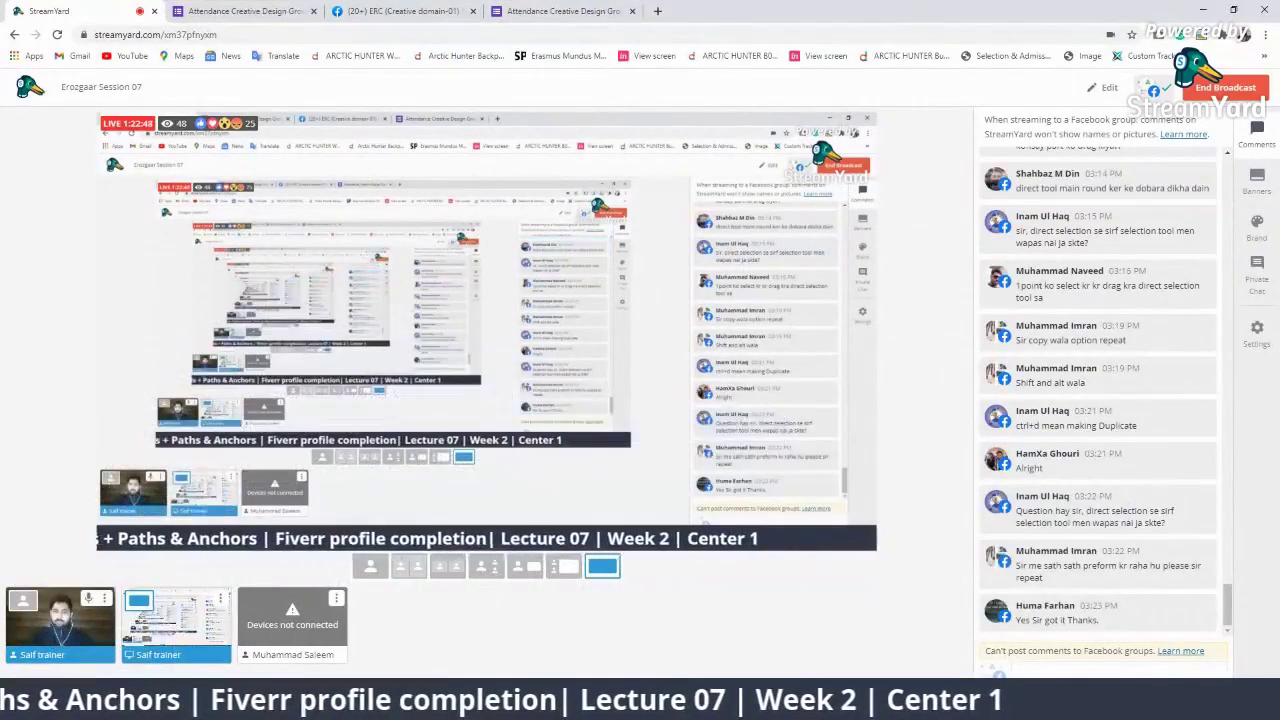
pyautogui.hotkey('alt', 'Tab')
pyautogui.click(562, 252)
pyautogui.click(532, 381)
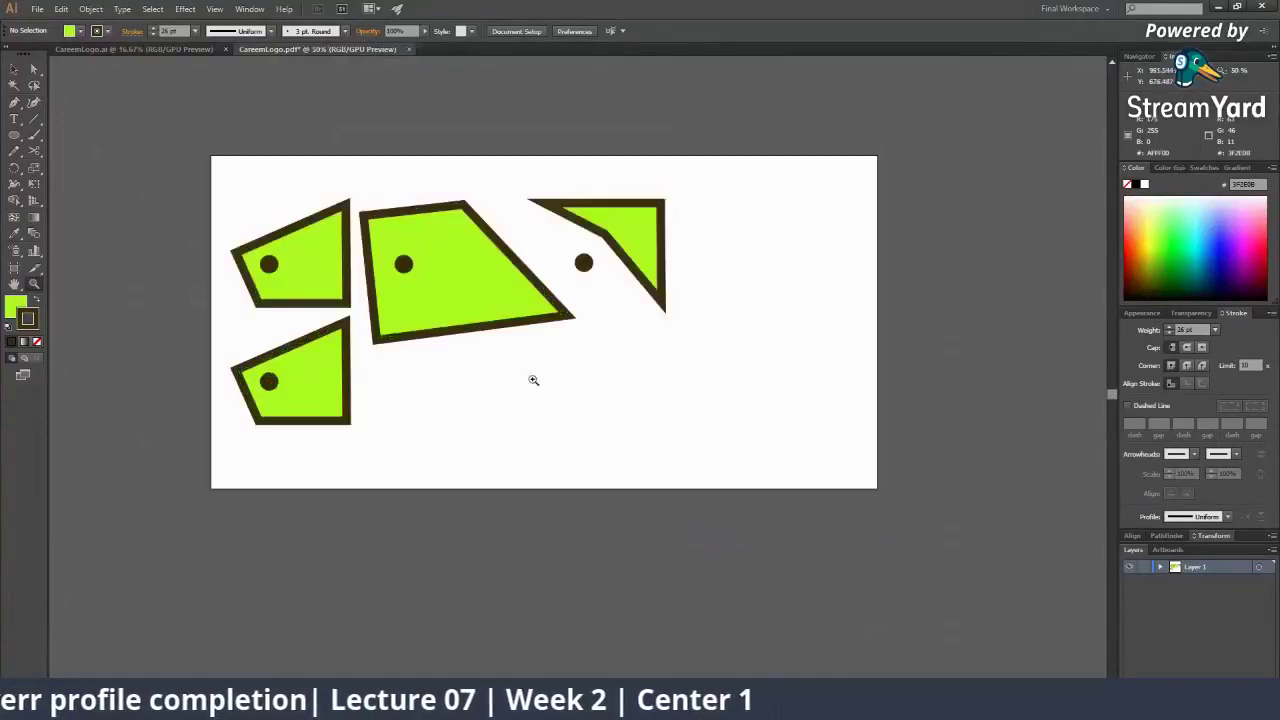
# Round the middle shape's top-left corner by dragging its Live Corner widget, then zoom out
pyautogui.click(552, 361)
pyautogui.click(552, 361)
pyautogui.press('a')
pyautogui.click(575, 304)
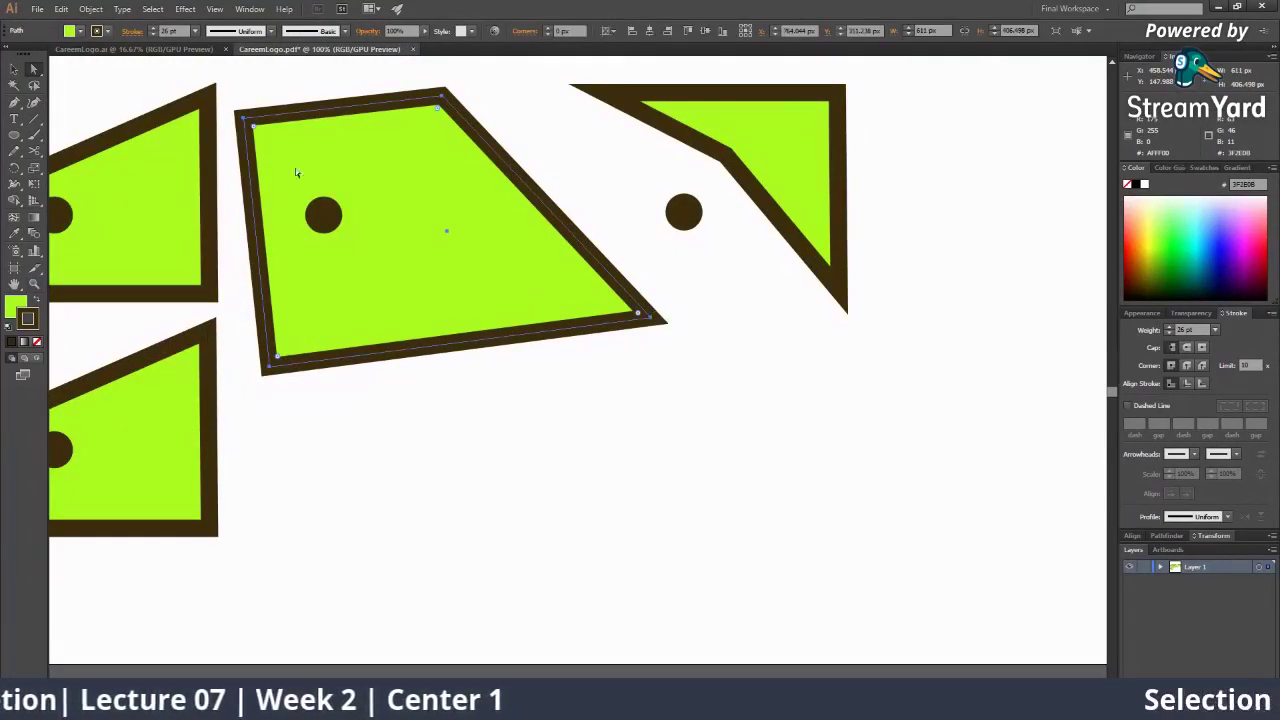
pyautogui.click(243, 118)
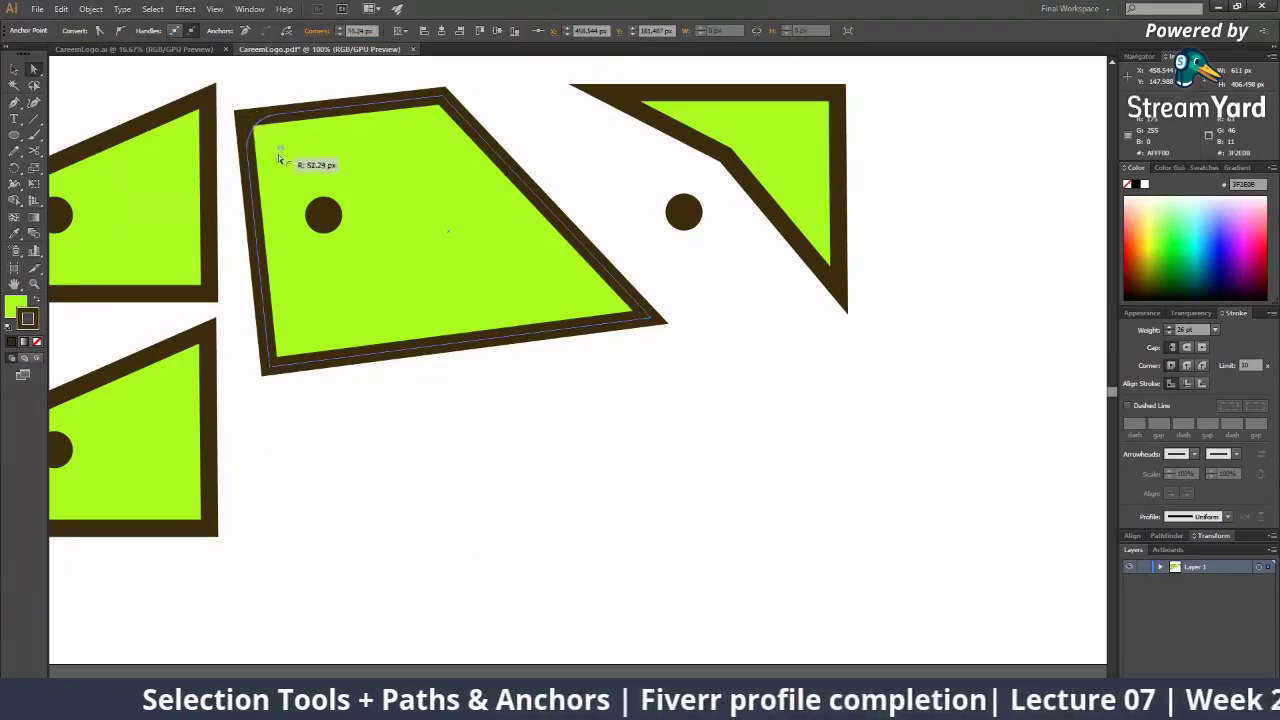
pyautogui.moveTo(372, 240)
pyautogui.mouseDown()
pyautogui.moveTo(531, 374)
pyautogui.moveTo(380, 253)
pyautogui.mouseUp()
pyautogui.keyDown('alt'); pyautogui.click(559, 270); pyautogui.keyUp('alt')
pyautogui.keyDown('alt'); pyautogui.click(582, 450); pyautogui.keyUp('alt')
pyautogui.keyDown('alt'); pyautogui.click(582, 450); pyautogui.keyUp('alt')
pyautogui.keyDown('alt'); pyautogui.click(582, 450); pyautogui.keyUp('alt')
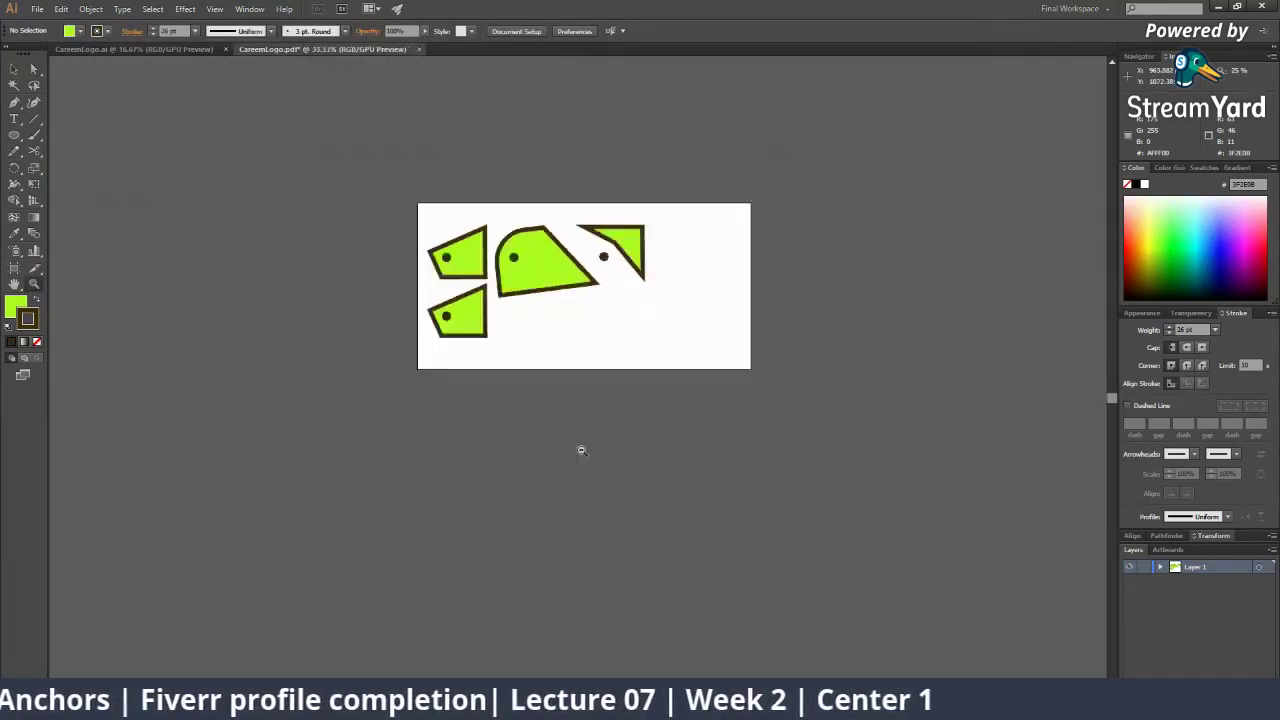
pyautogui.keyDown('alt'); pyautogui.click(581, 448); pyautogui.keyUp('alt')
pyautogui.click(534, 290)
pyautogui.click(508, 317)
pyautogui.click(495, 339)
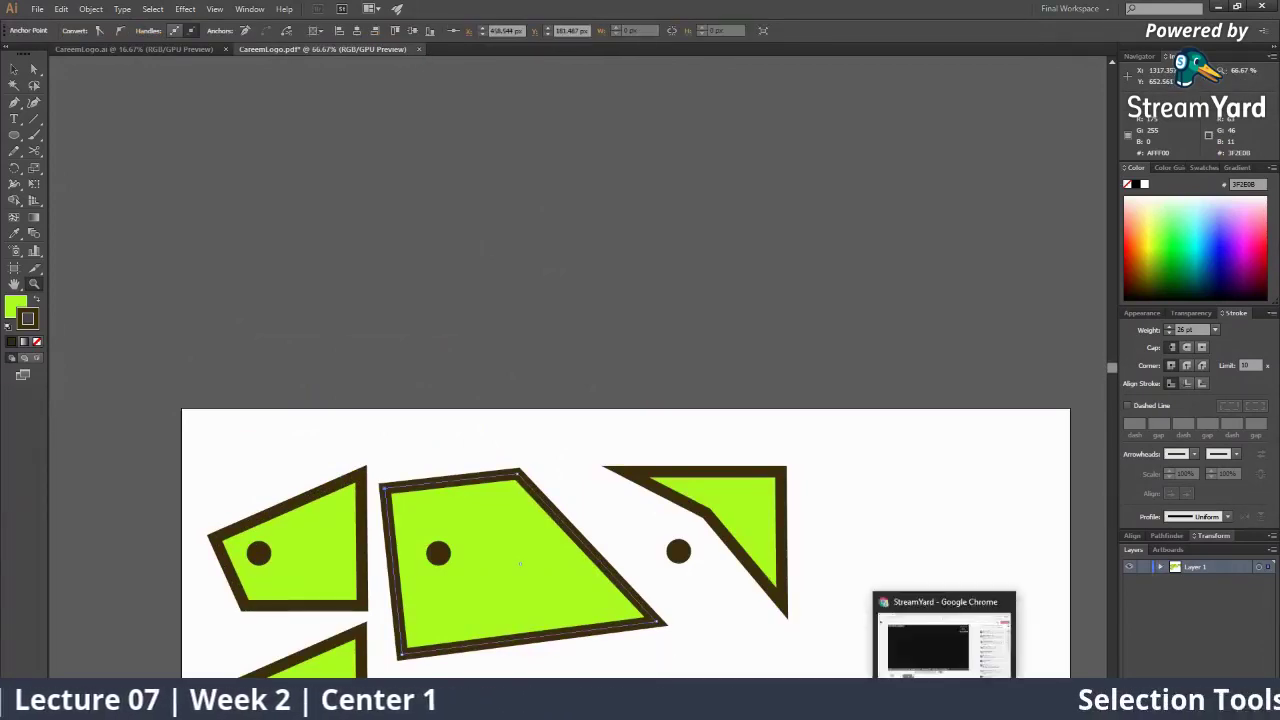
pyautogui.click(946, 706)
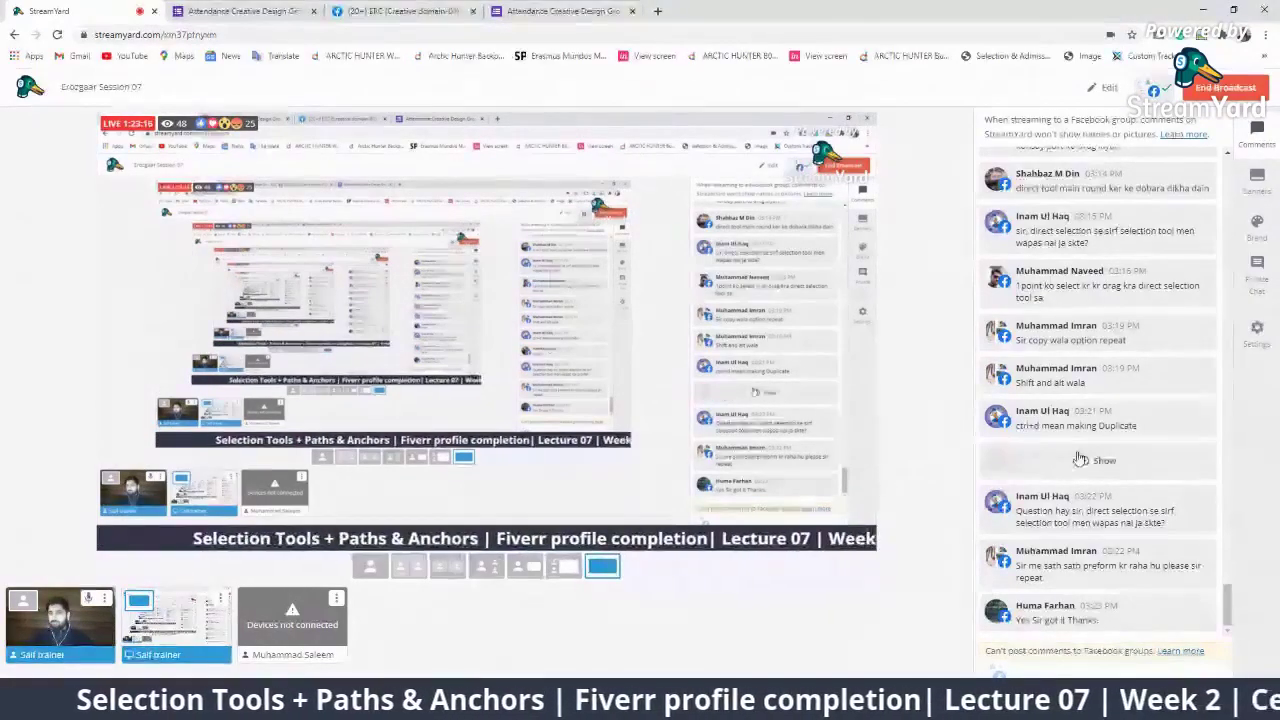
pyautogui.scroll(1, 1108, 451)
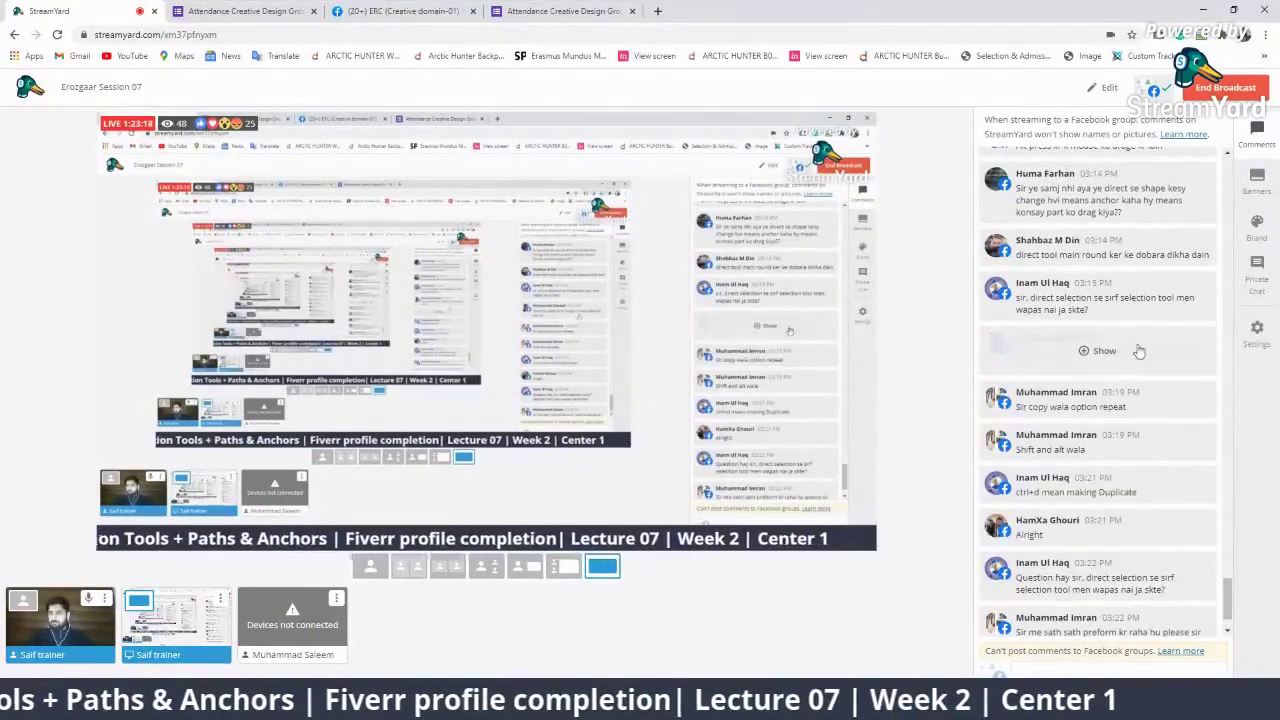
pyautogui.click(1058, 348)
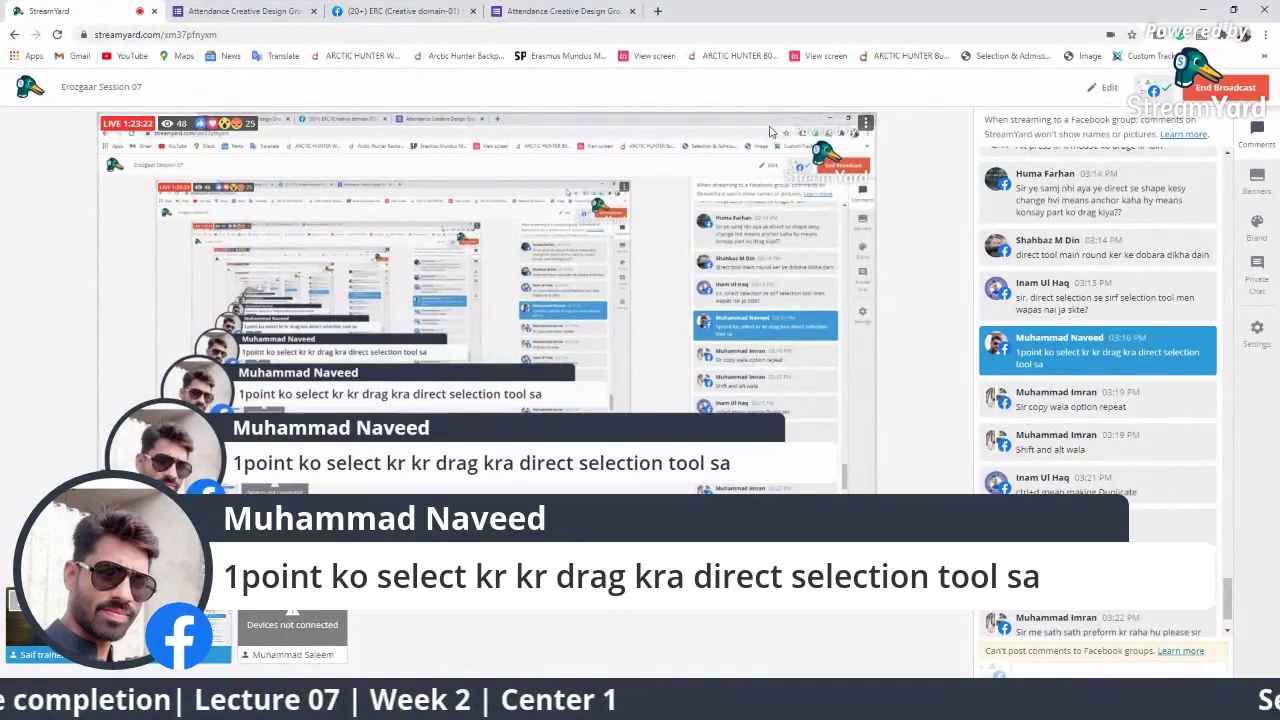
pyautogui.click(1100, 351)
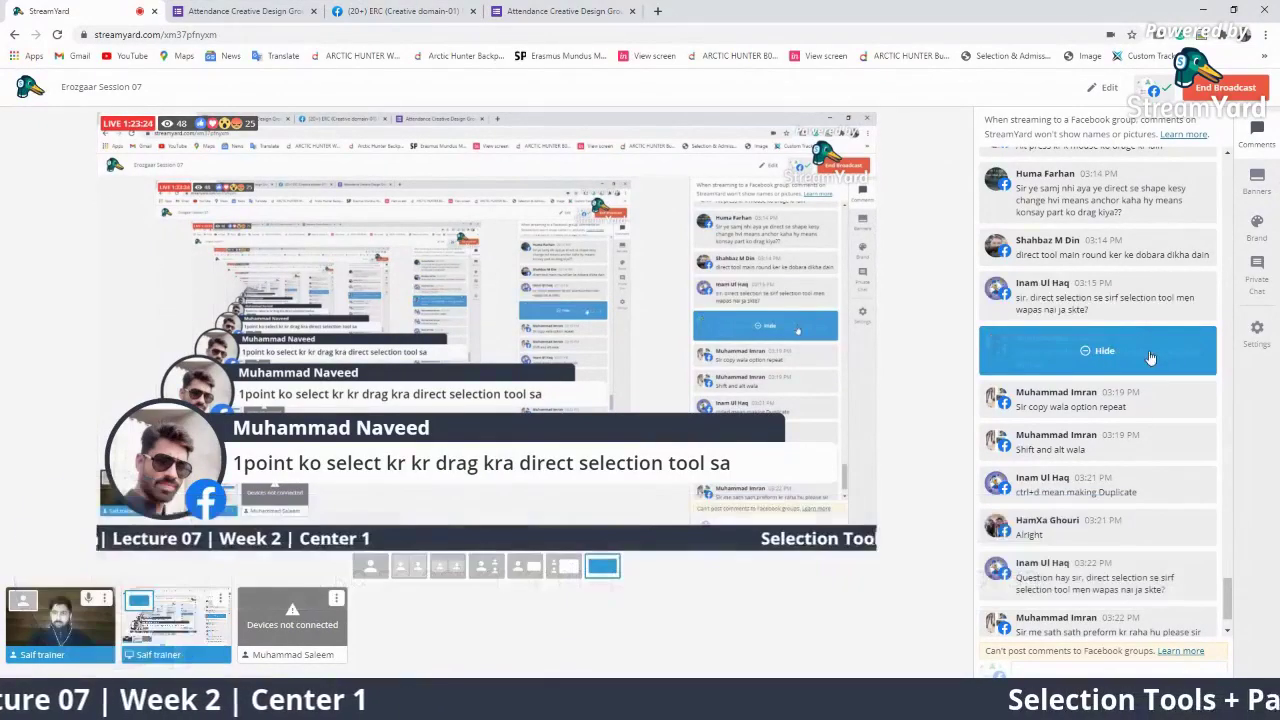
pyautogui.scroll(2, 1090, 240)
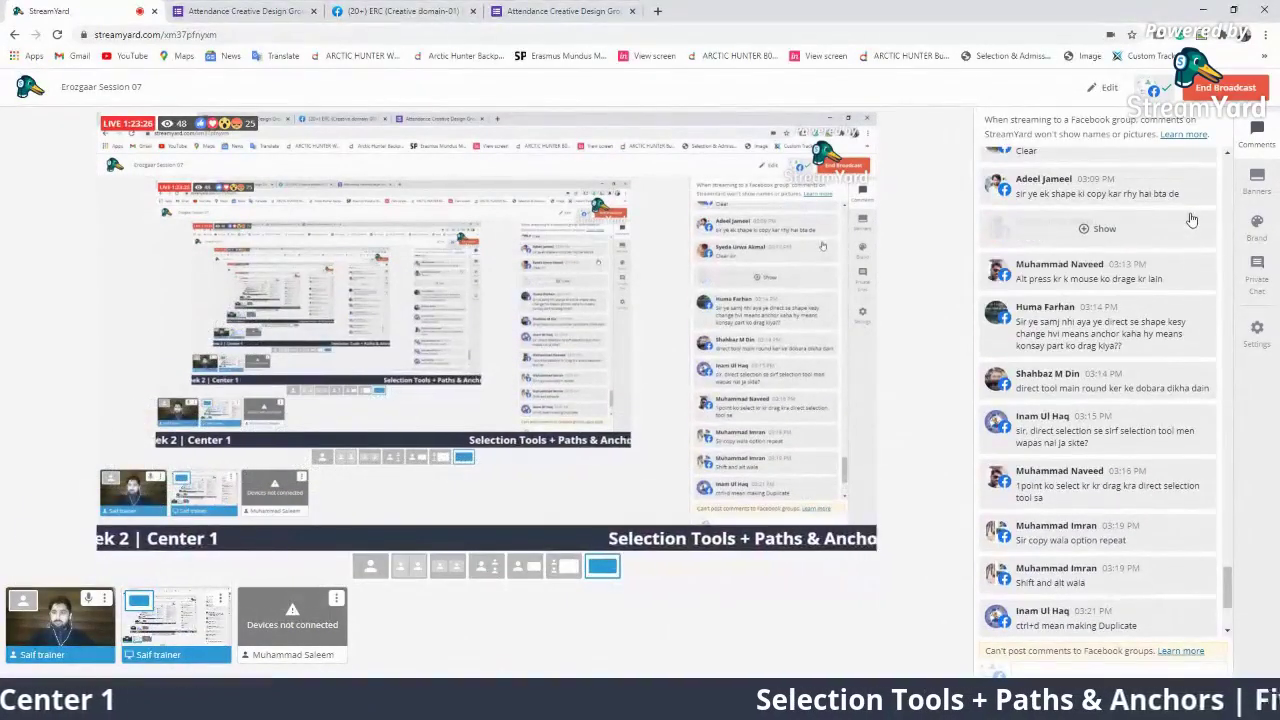
pyautogui.click(1117, 376)
pyautogui.click(1118, 378)
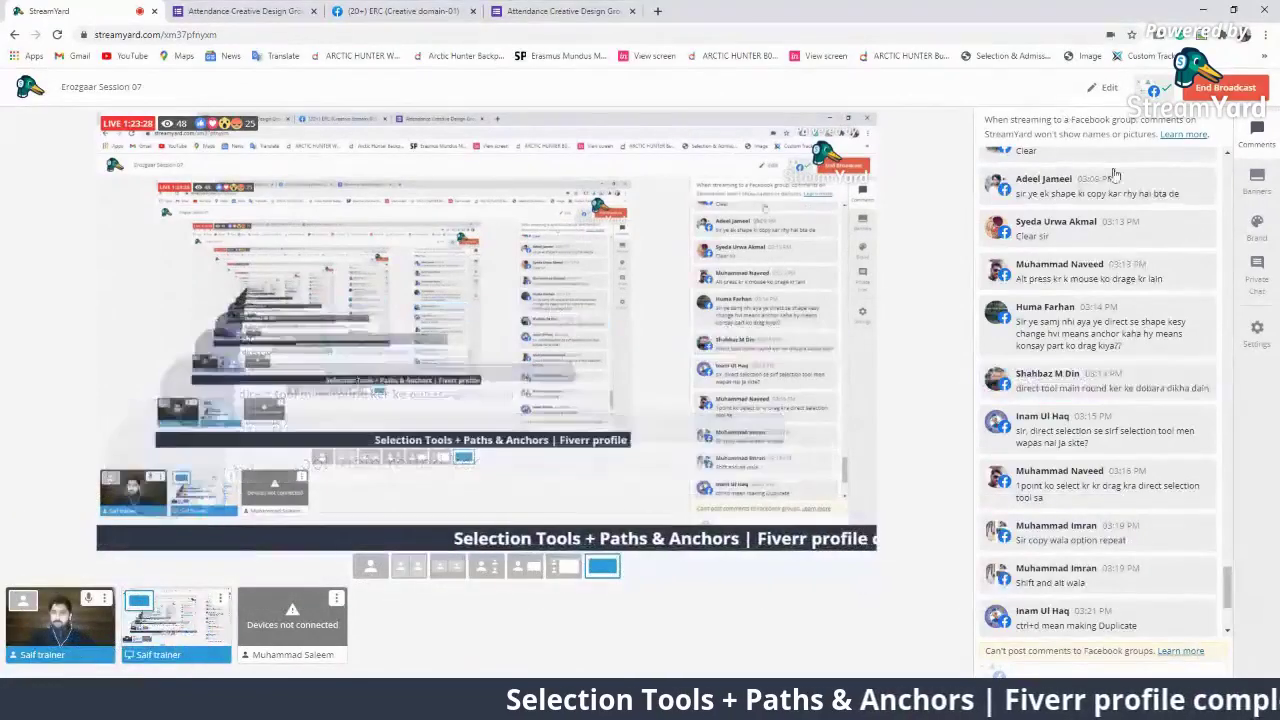
pyautogui.scroll(1, 1120, 184)
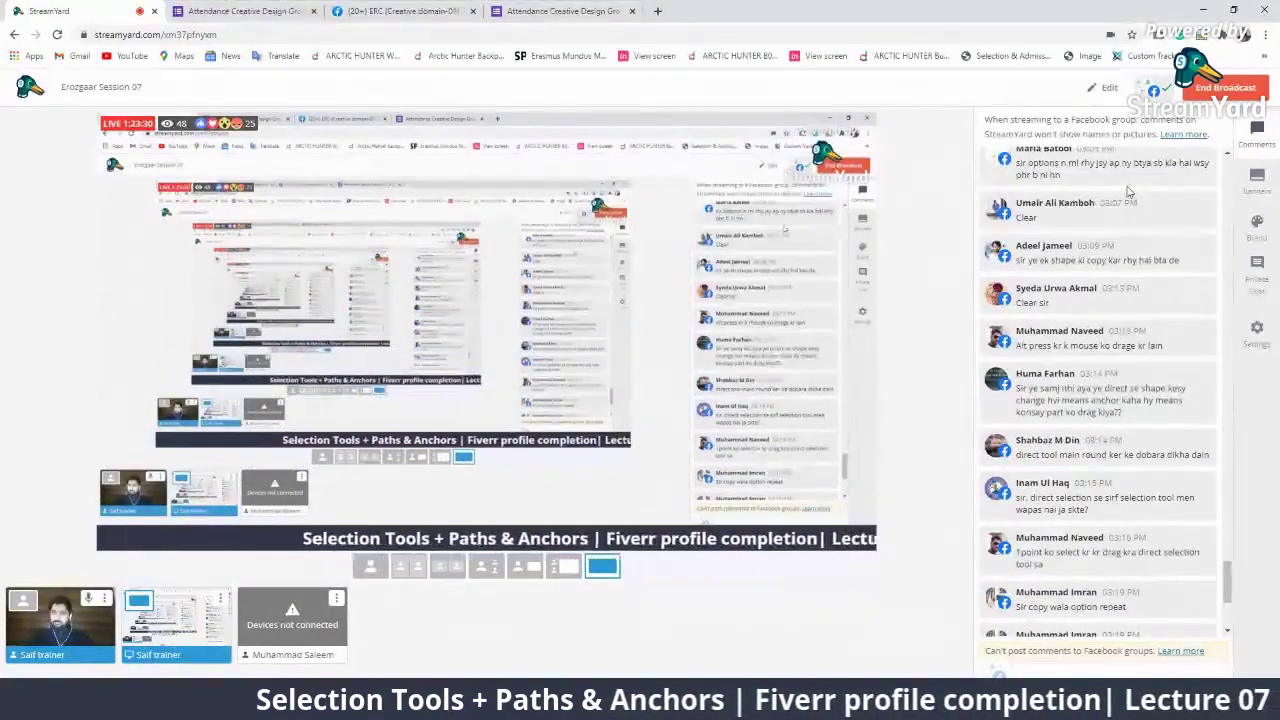
pyautogui.scroll(1, 1166, 465)
pyautogui.click(1153, 408)
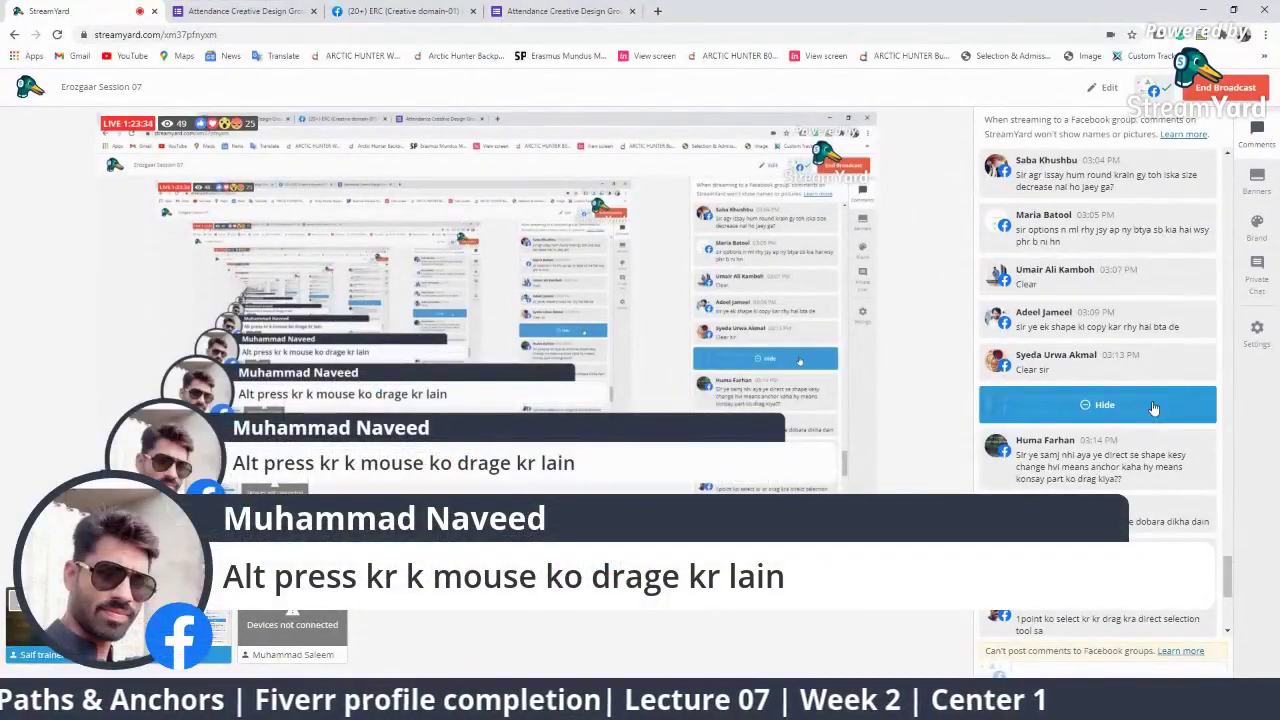
pyautogui.click(1153, 405)
pyautogui.scroll(5, 1120, 410)
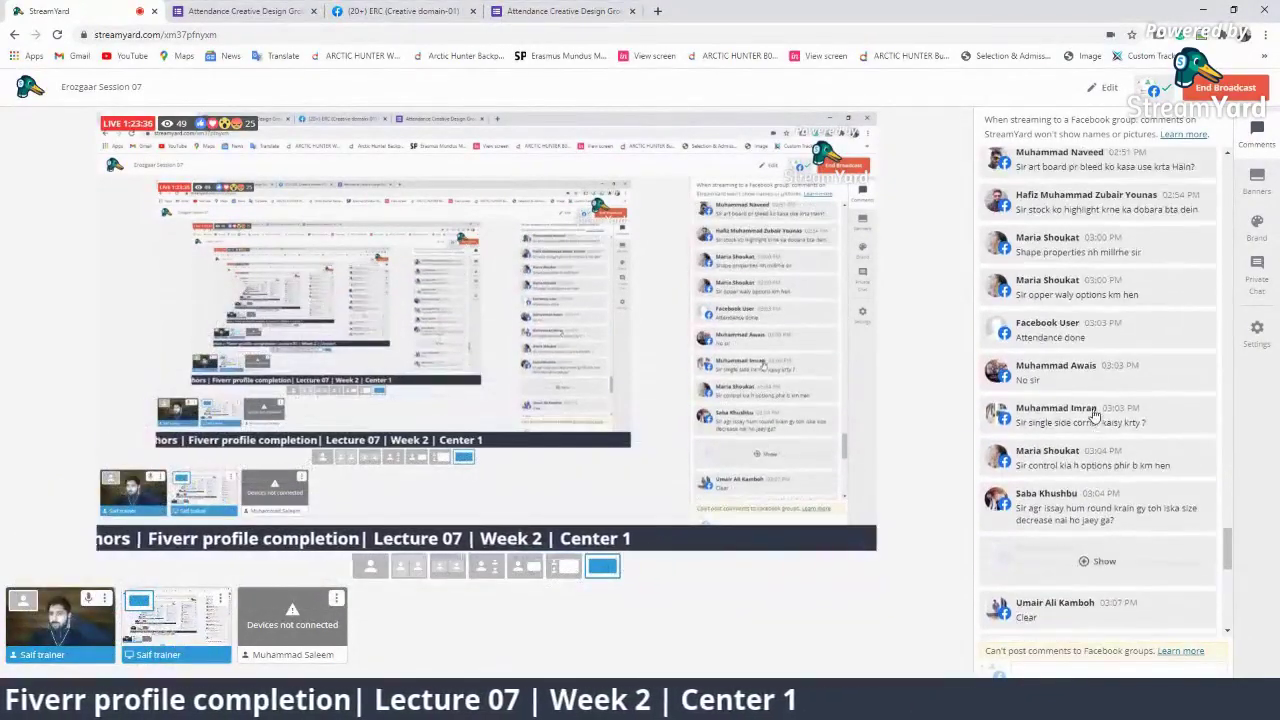
pyautogui.moveTo(1095, 415)
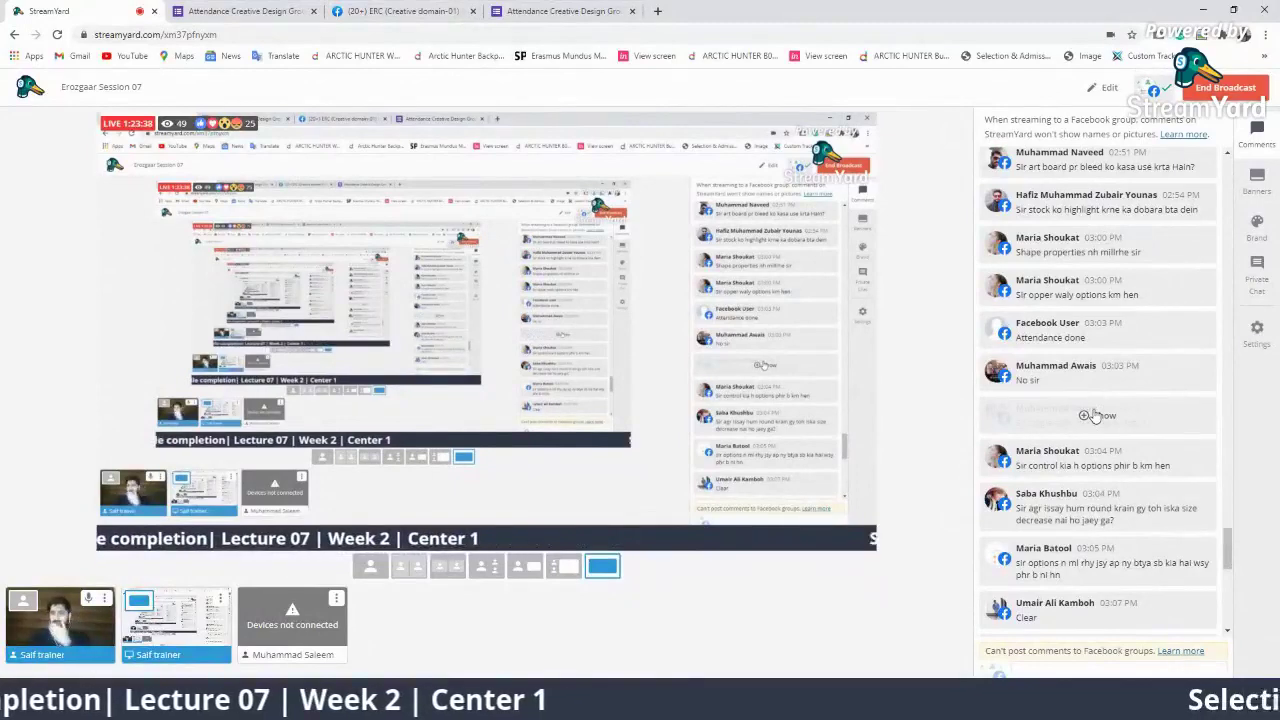
pyautogui.click(1100, 250)
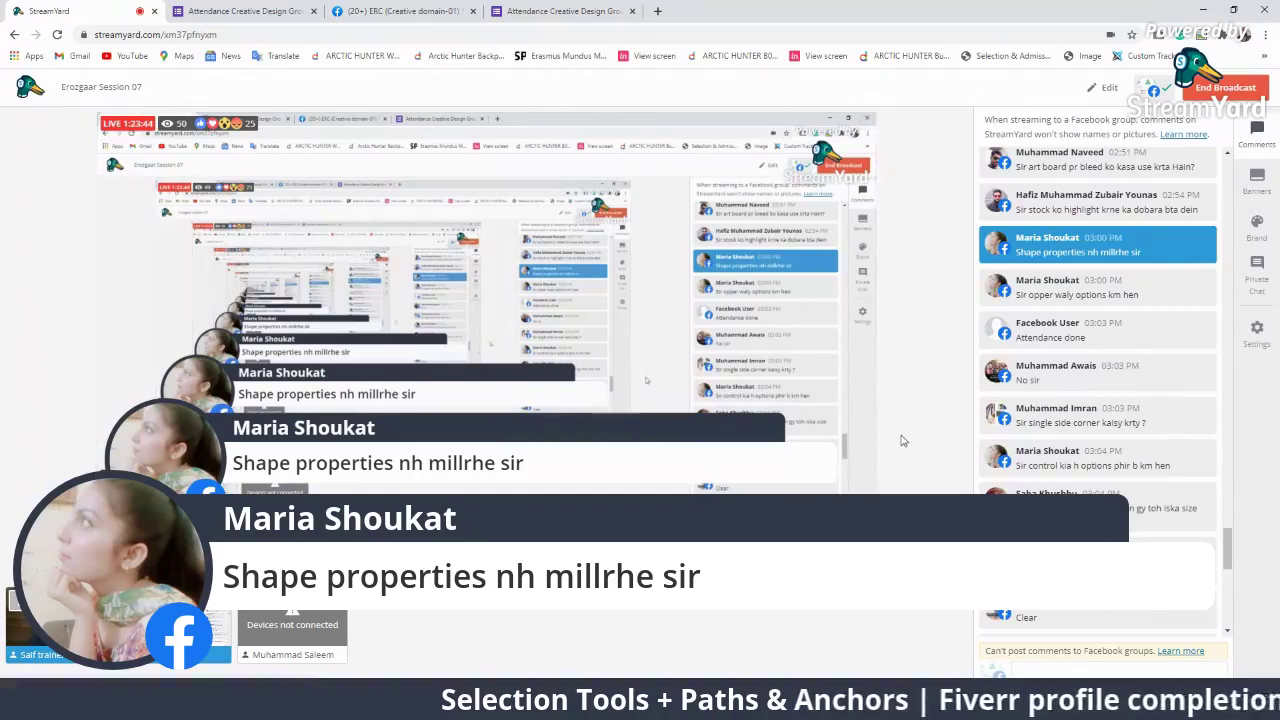
pyautogui.click(1105, 290)
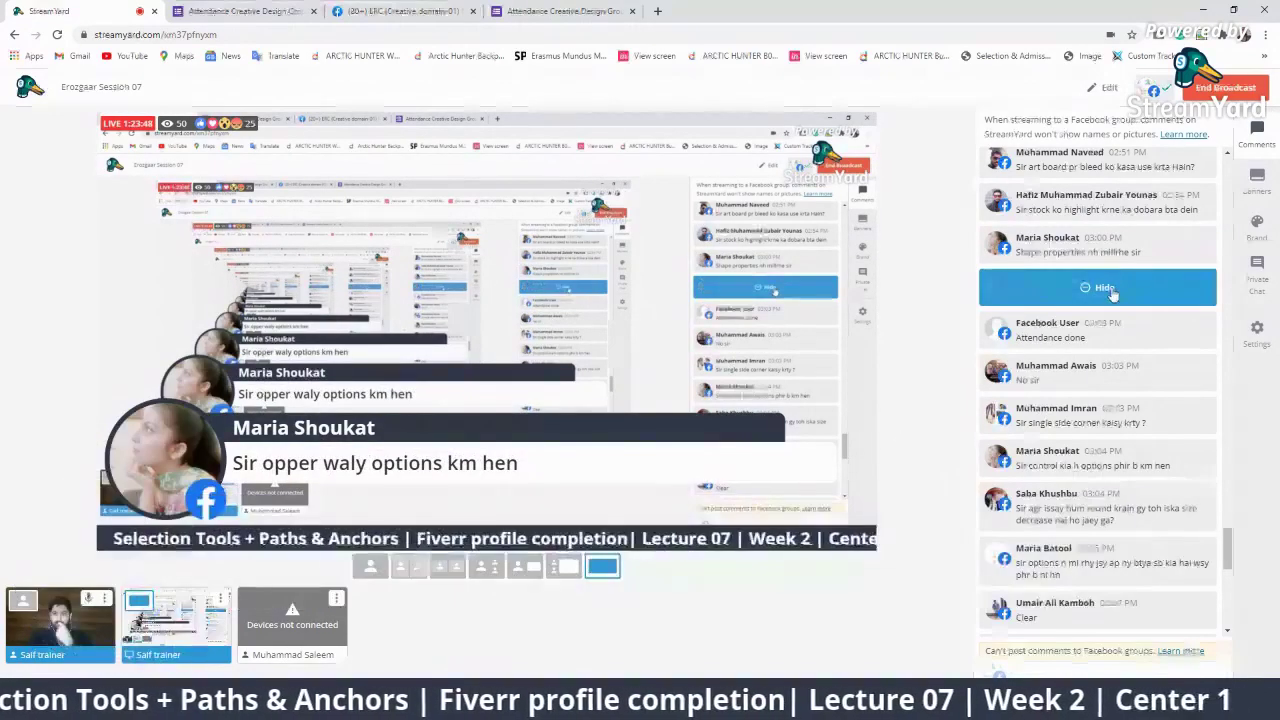
pyautogui.click(1100, 412)
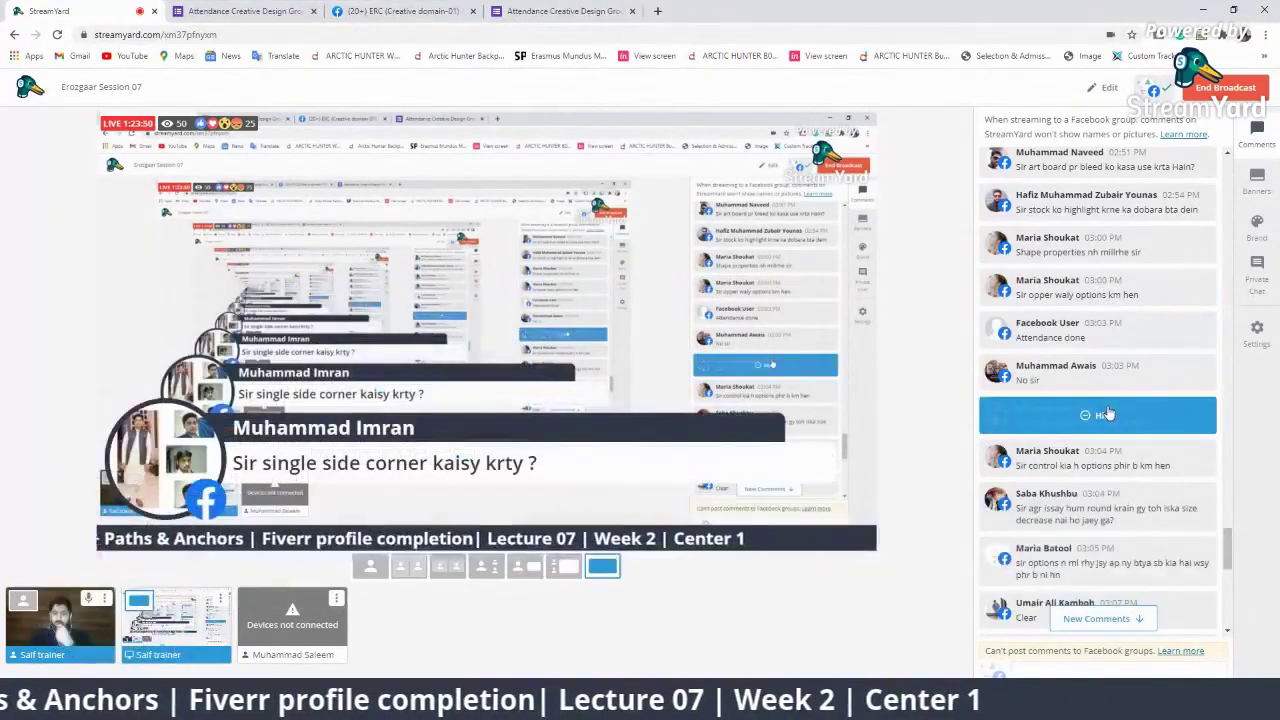
pyautogui.click(1100, 410)
pyautogui.scroll(-10, 1190, 558)
pyautogui.scroll(-3, 1190, 558)
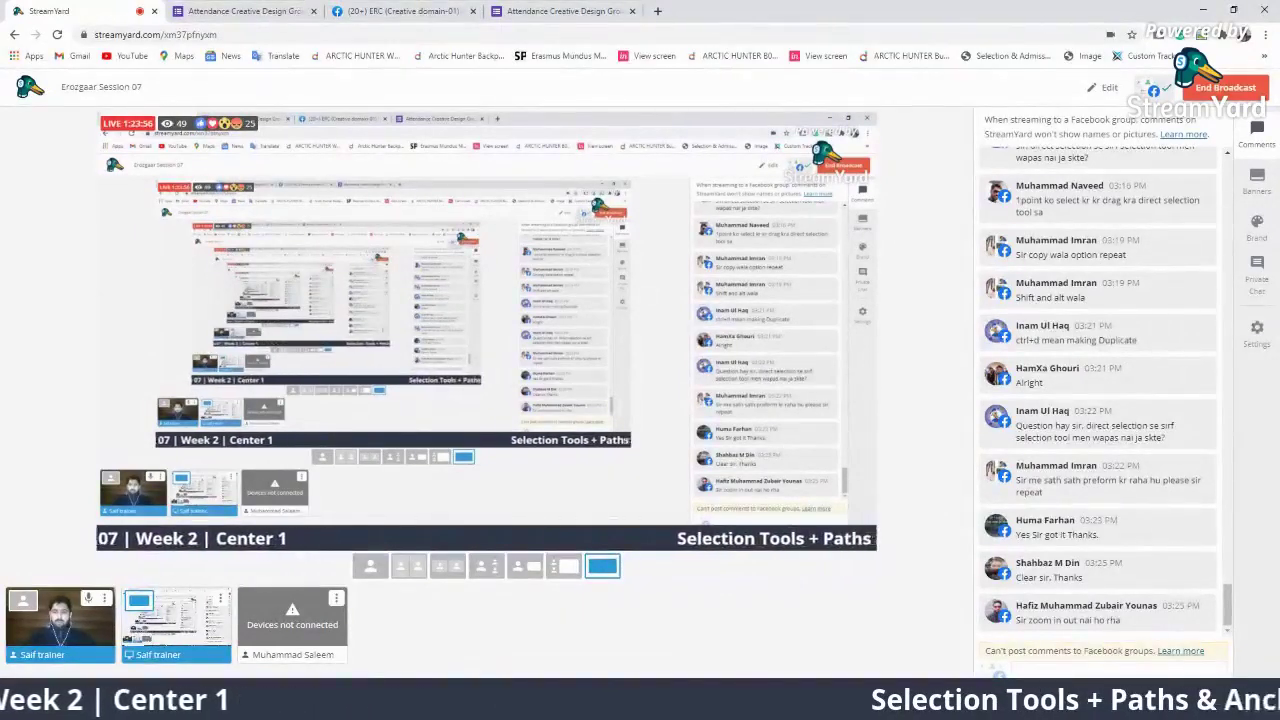
# Back in Illustrator, zoom out to 50% so all four shapes are visible
pyautogui.hotkey('alt', 'Tab')
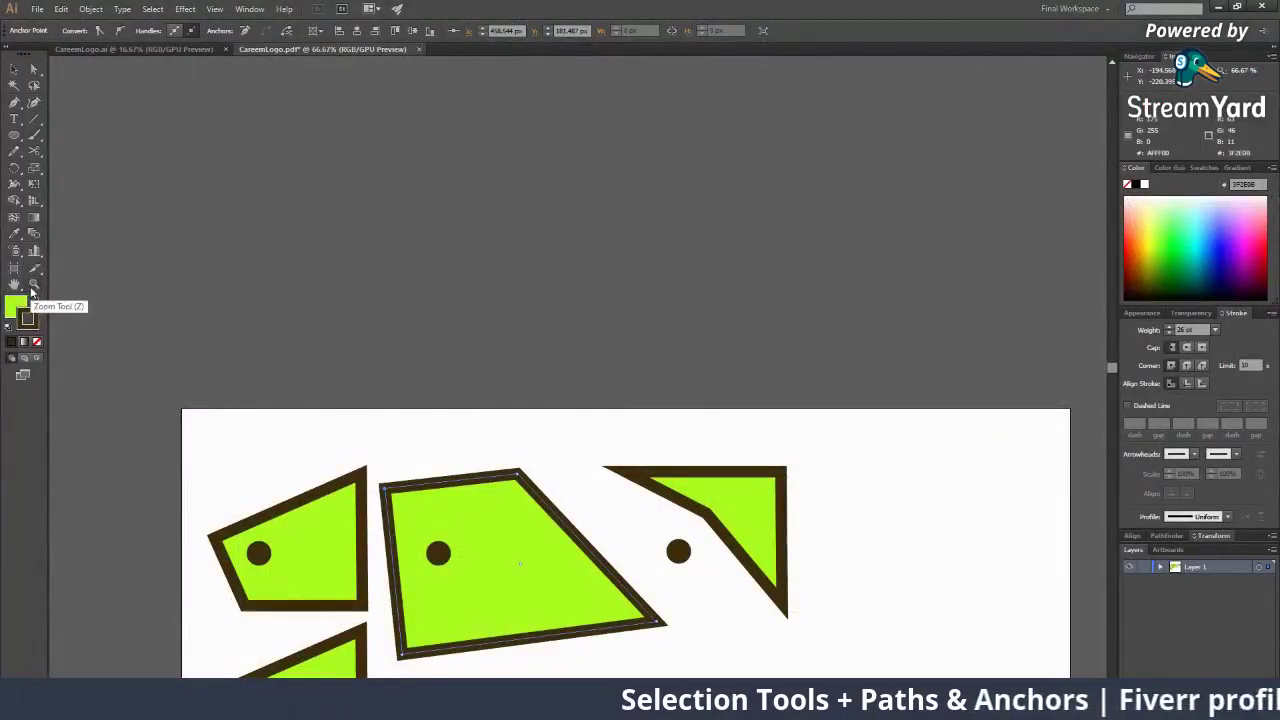
pyautogui.click(31, 290)
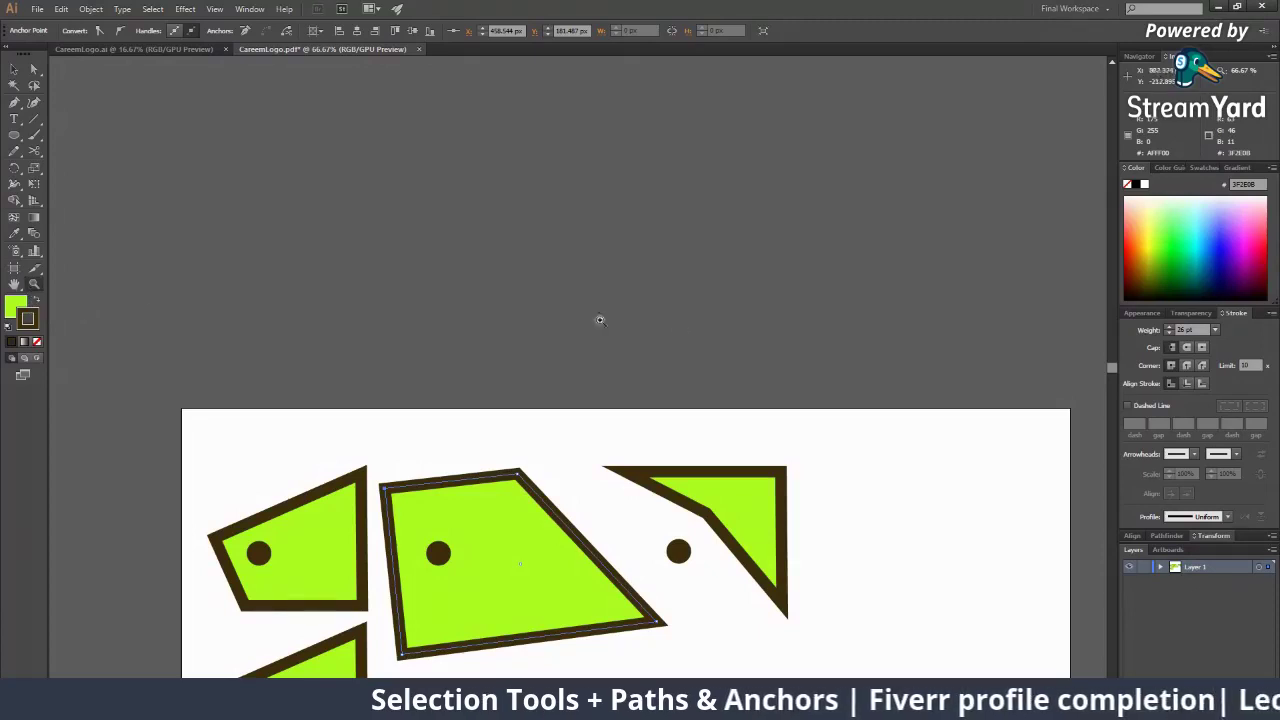
pyautogui.moveTo(600, 320); pyautogui.dragTo(553, 169)
pyautogui.moveTo(494, 281); pyautogui.dragTo(433, 306)
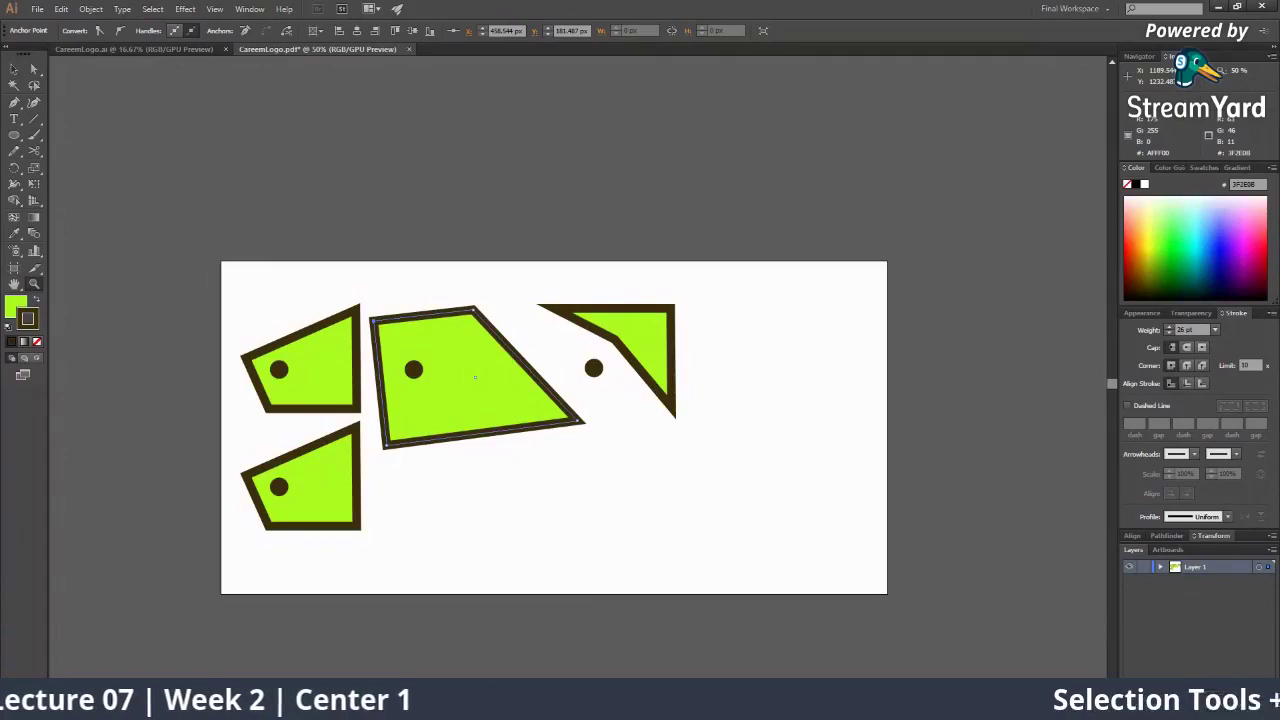
pyautogui.hotkey('alt', 'Tab')
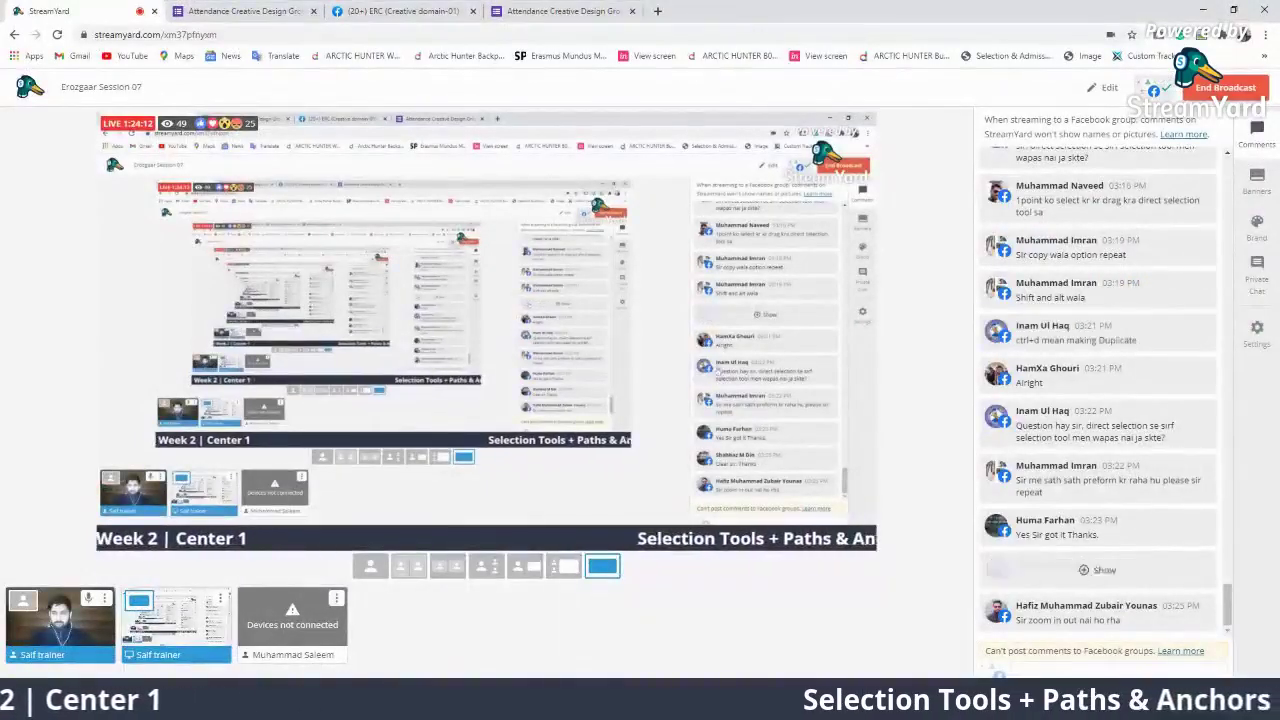
# Show and hide the 'Clear sir. Thanks' comment, then open a new incognito window
pyautogui.click(1110, 572)
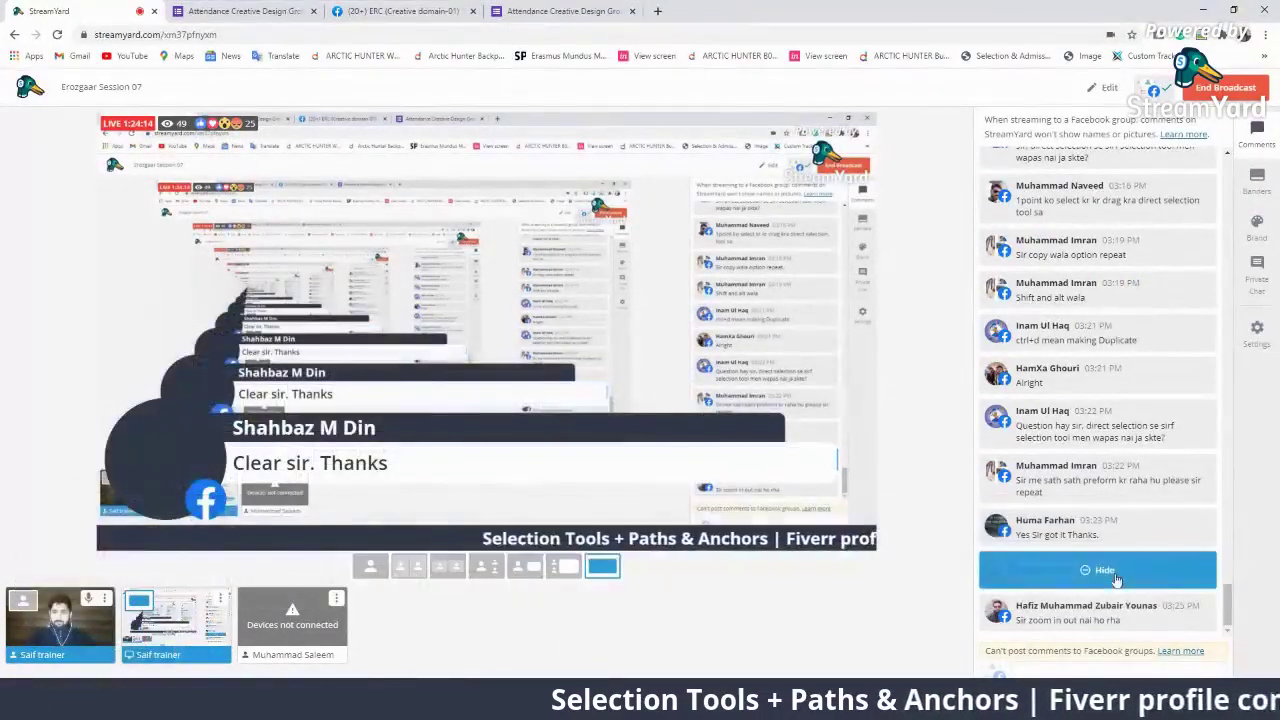
pyautogui.click(1110, 572)
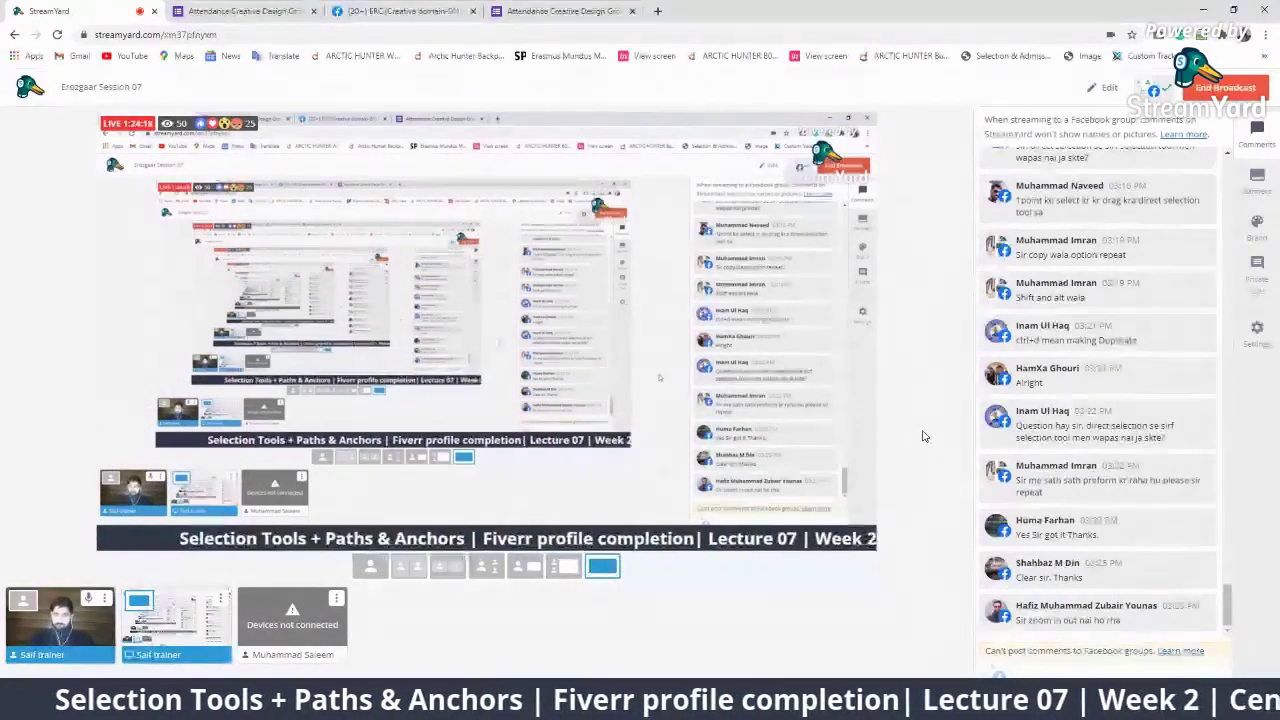
pyautogui.click(1266, 38)
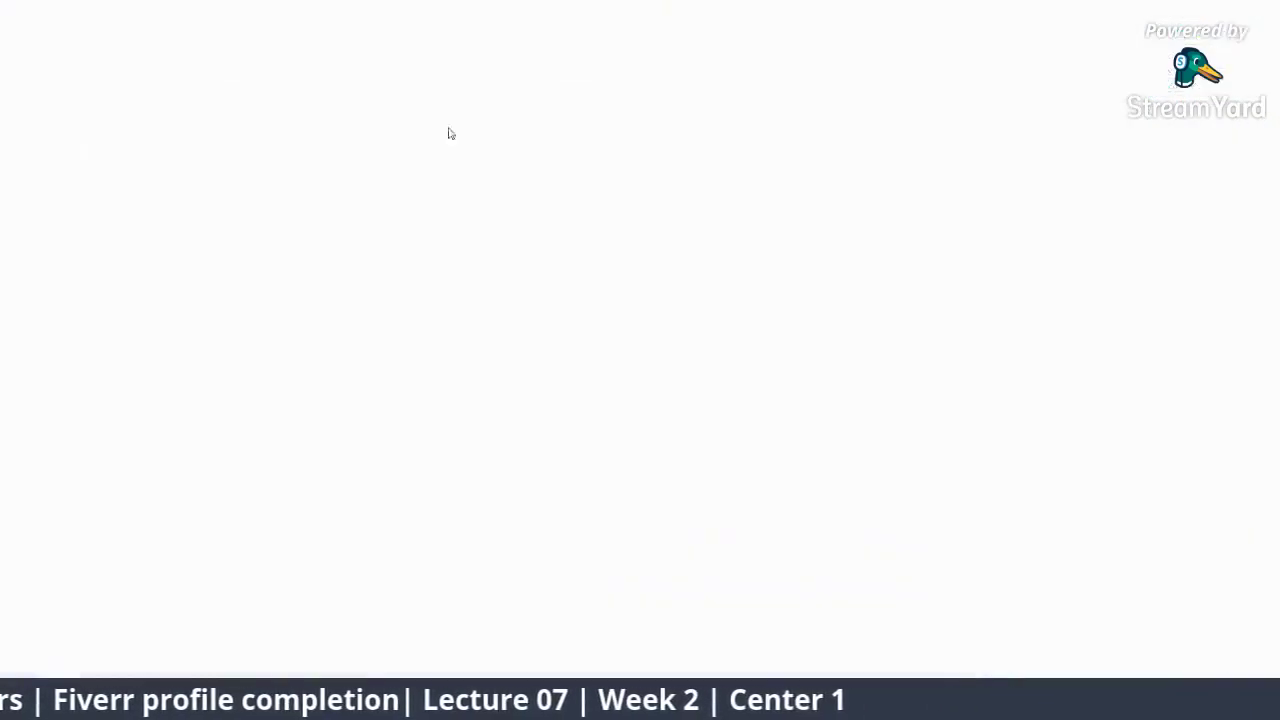
# Go to google.com and search for 'fiverr'
pyautogui.write('goo')
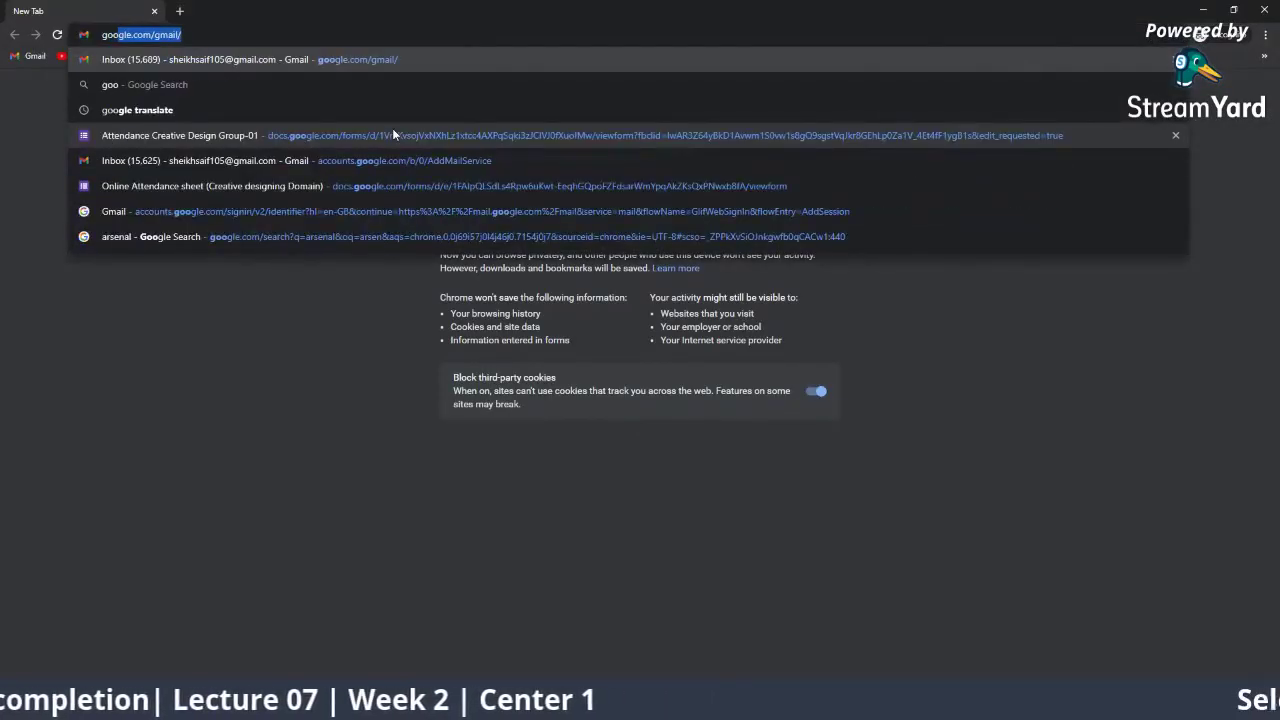
pyautogui.write('gle.com')
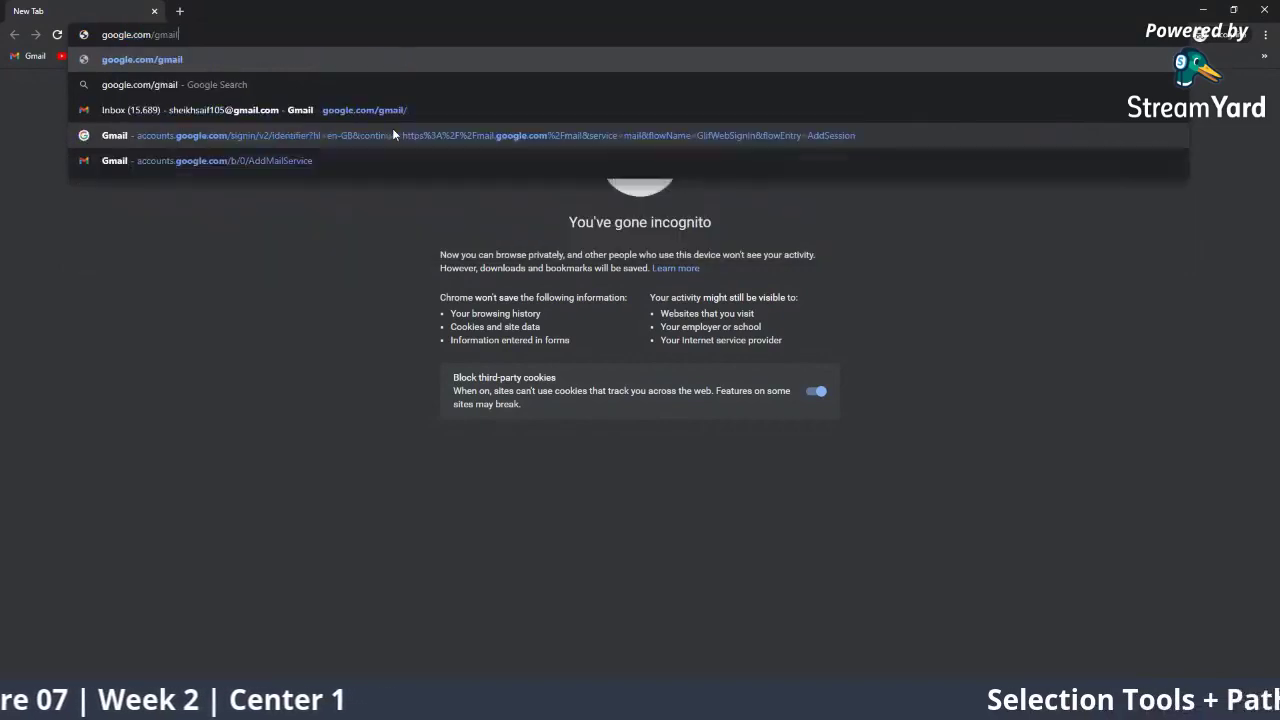
pyautogui.press('Return')
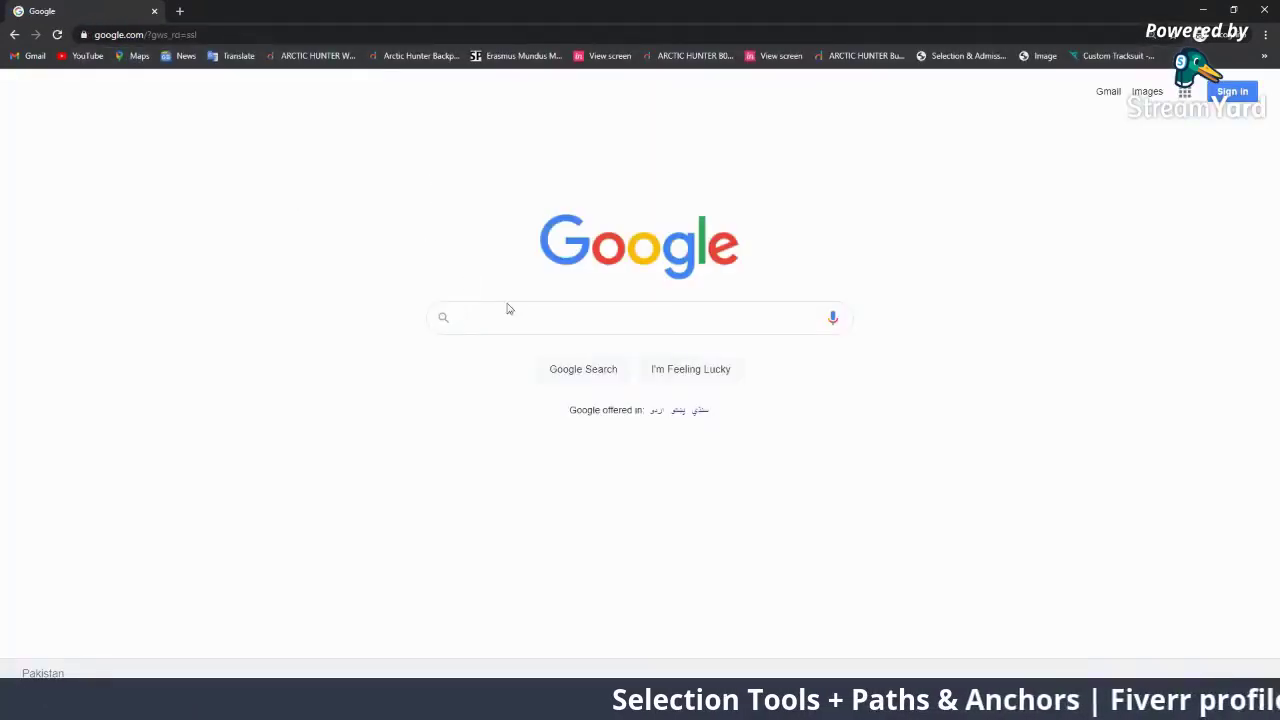
pyautogui.click(519, 305)
pyautogui.write('fiv')
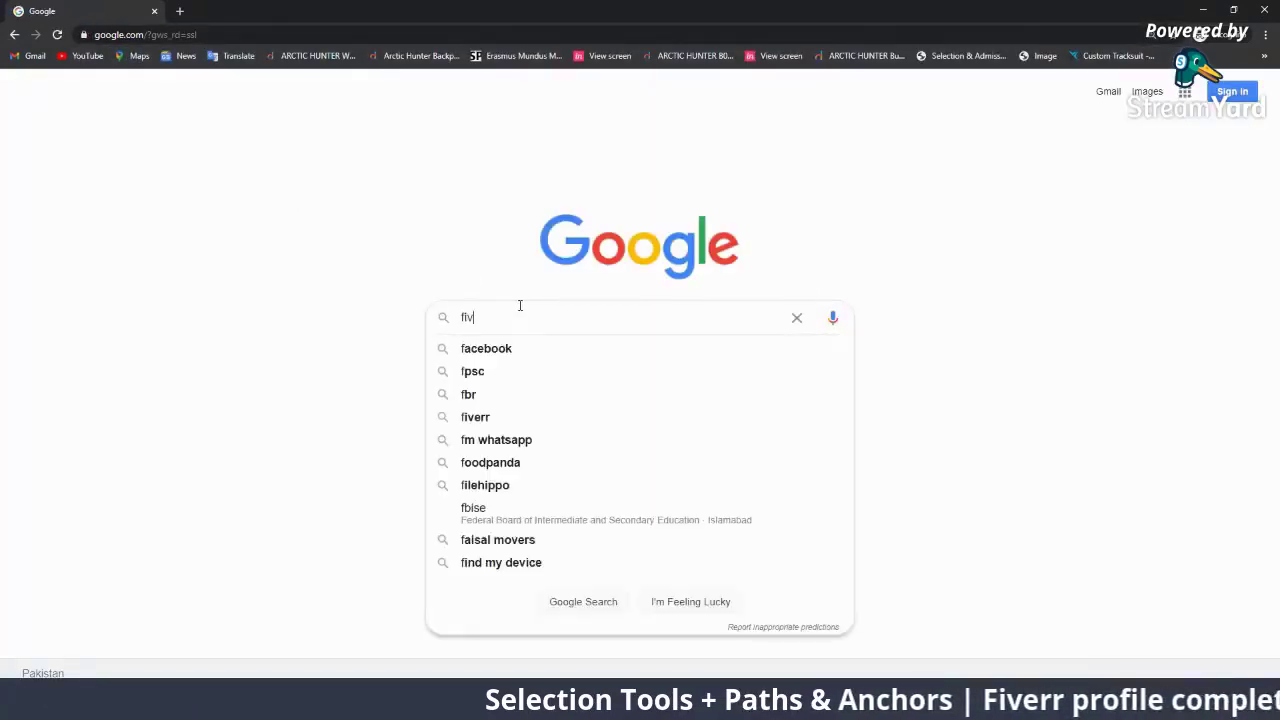
pyautogui.write('err')
pyautogui.press('Return')
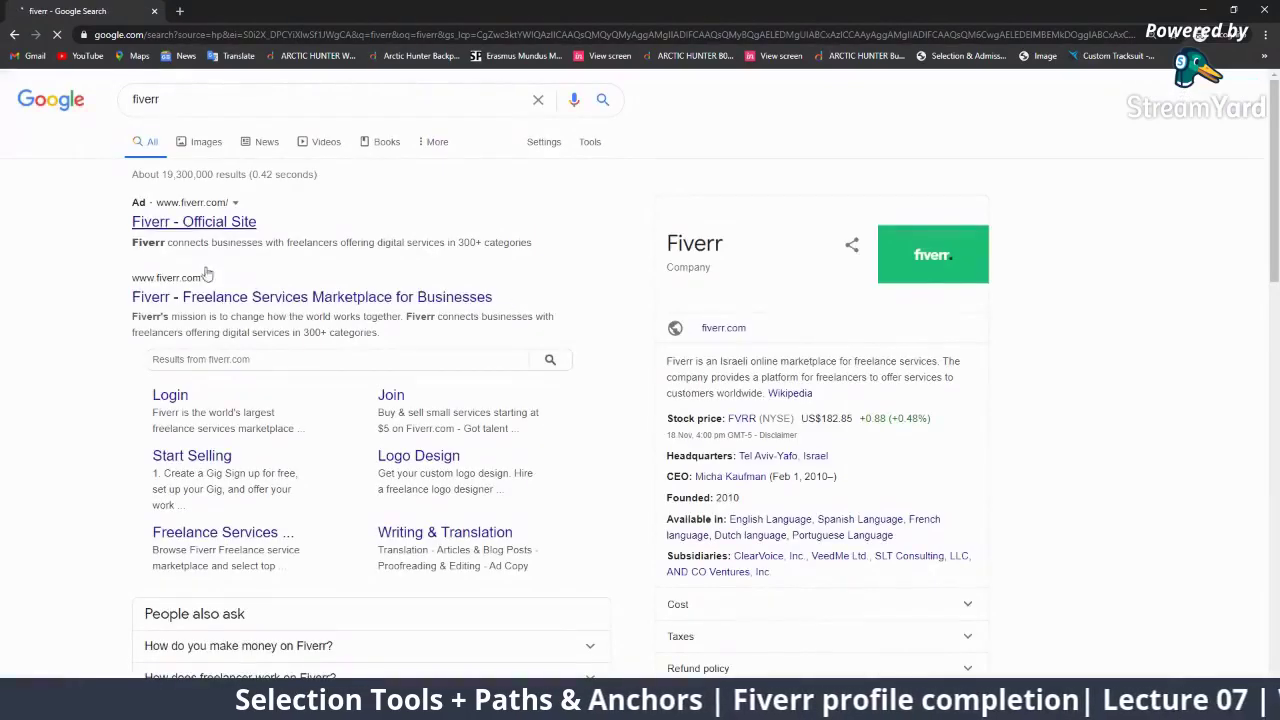
# Open fiverr.com from the search results and bring up its sign-in form
pyautogui.click(412, 296)
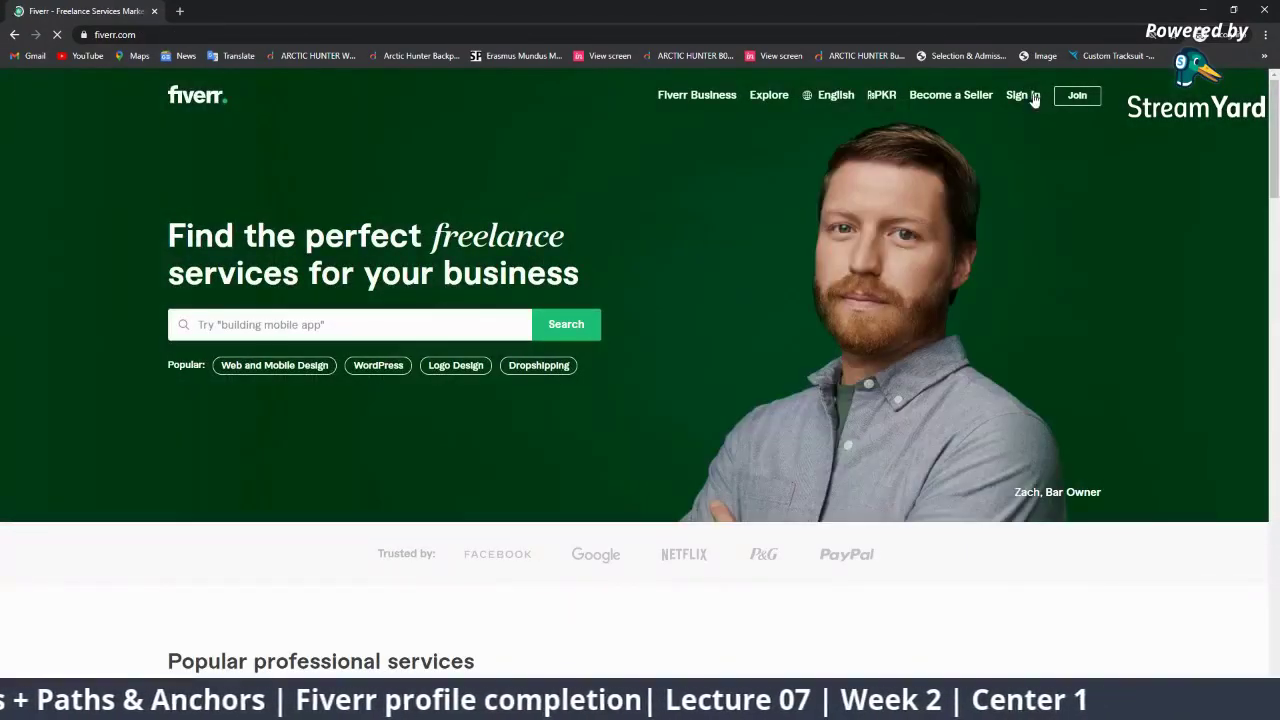
pyautogui.click(1030, 96)
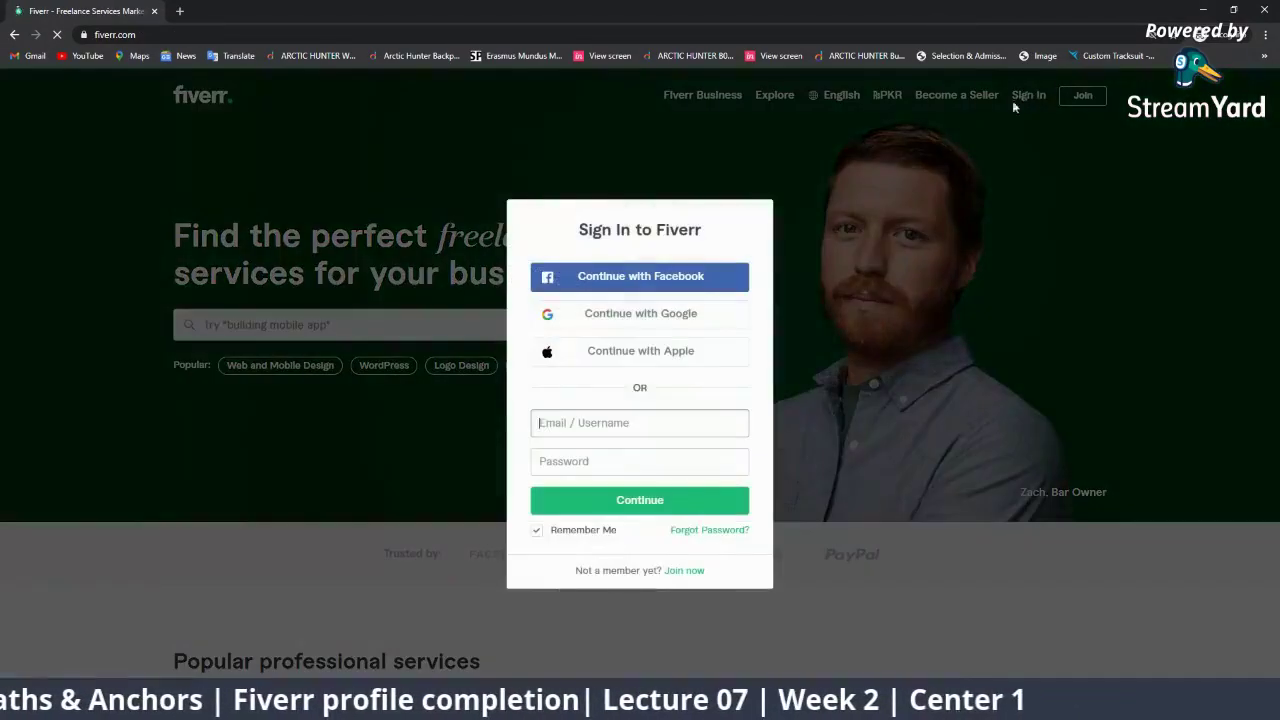
pyautogui.click(653, 423)
pyautogui.click(640, 500)
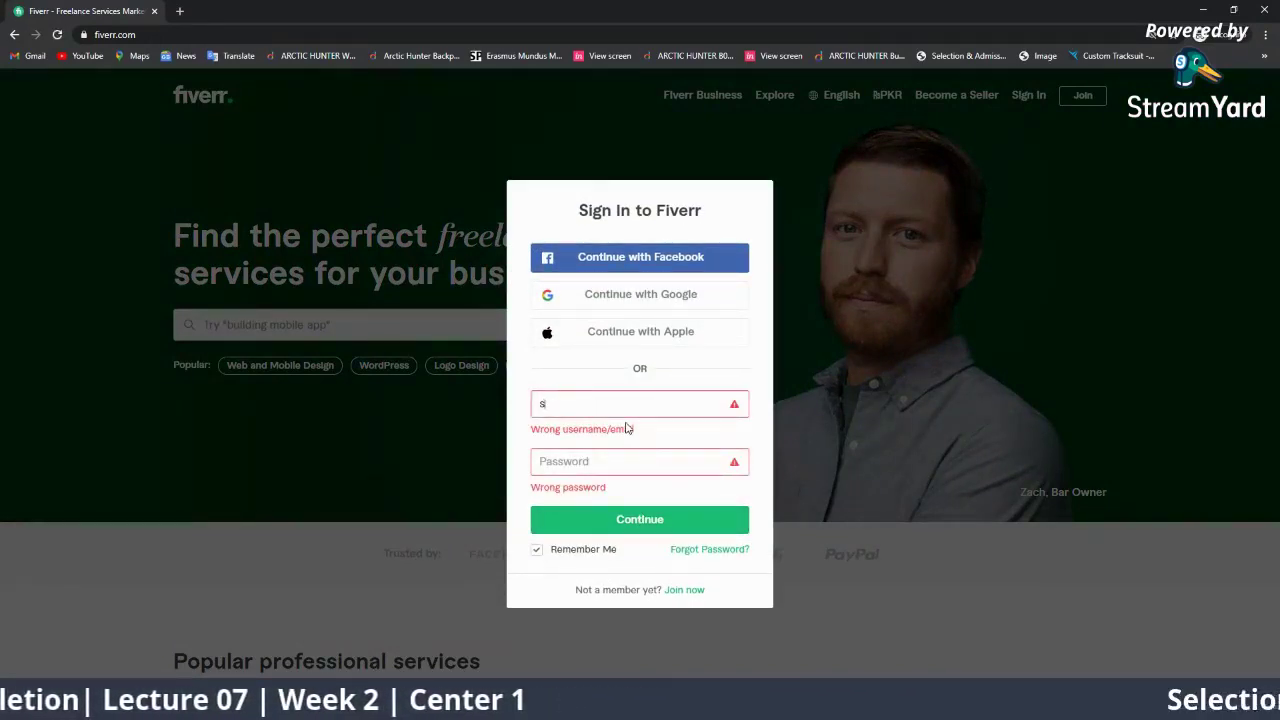
# Sign in with the seller account's username and password, with Remember Me unticked
pyautogui.write('spark')
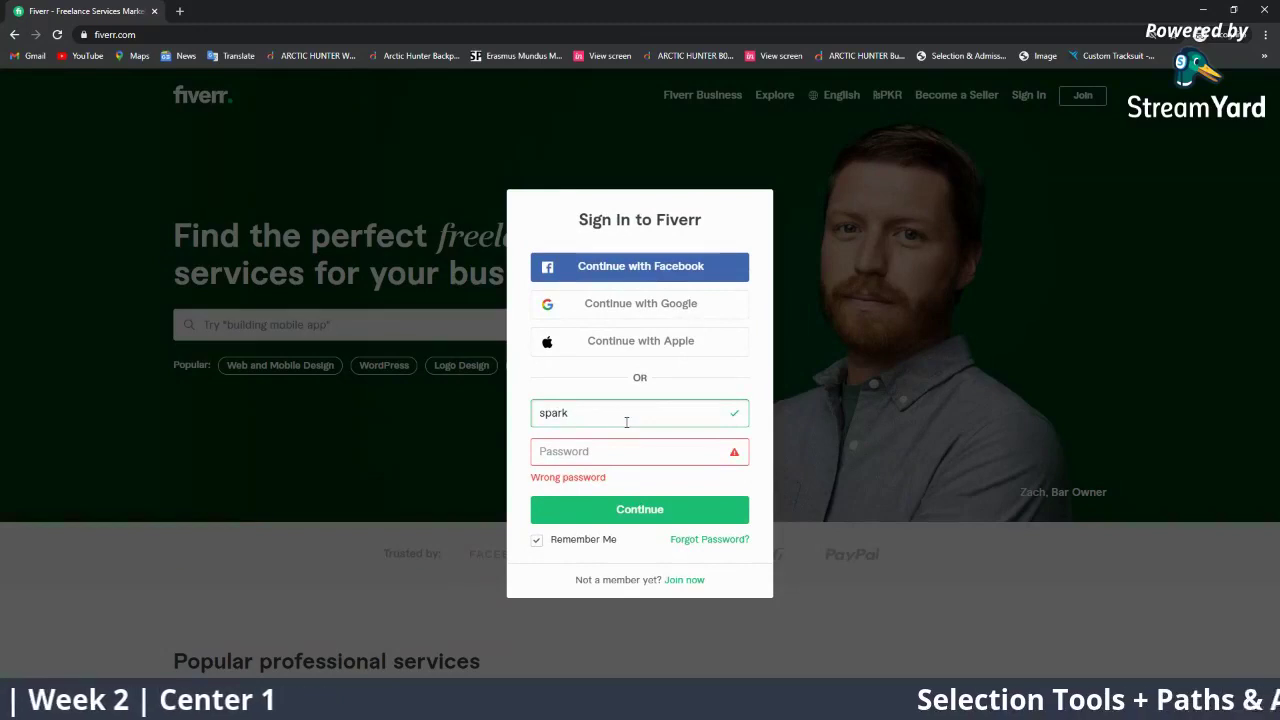
pyautogui.write('studio1')
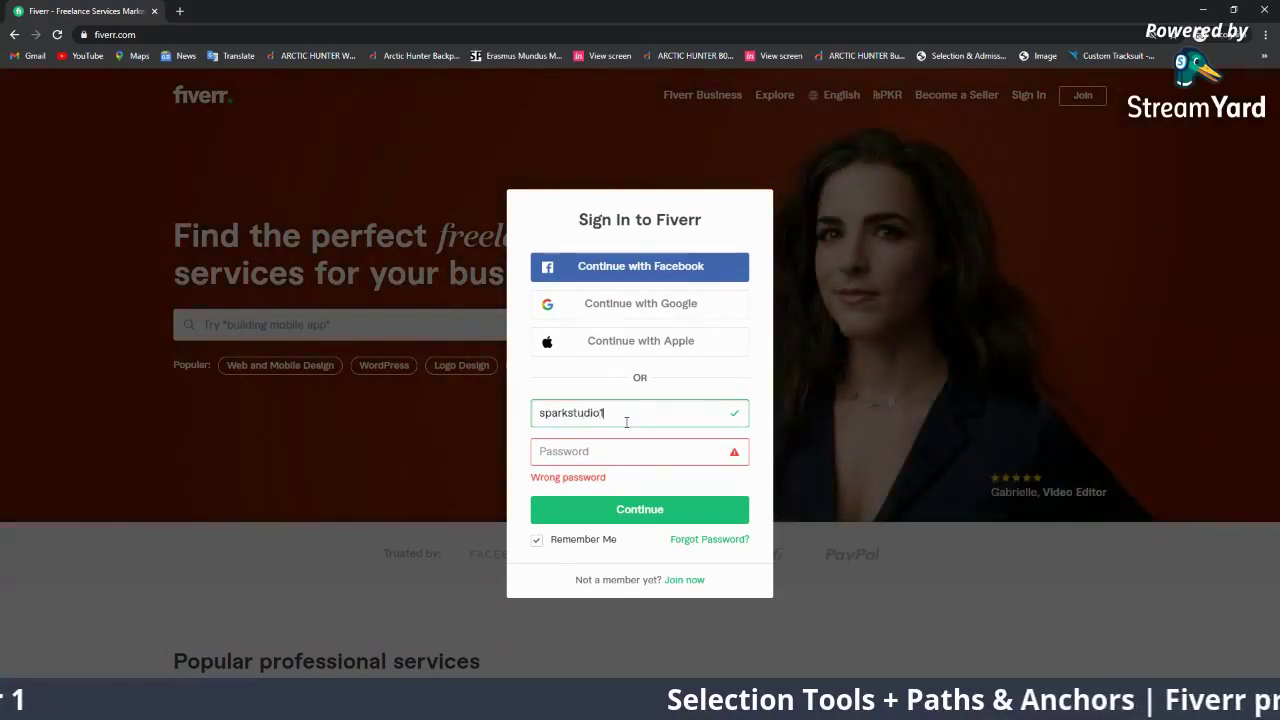
pyautogui.write('21@')
pyautogui.press('BackSpace')
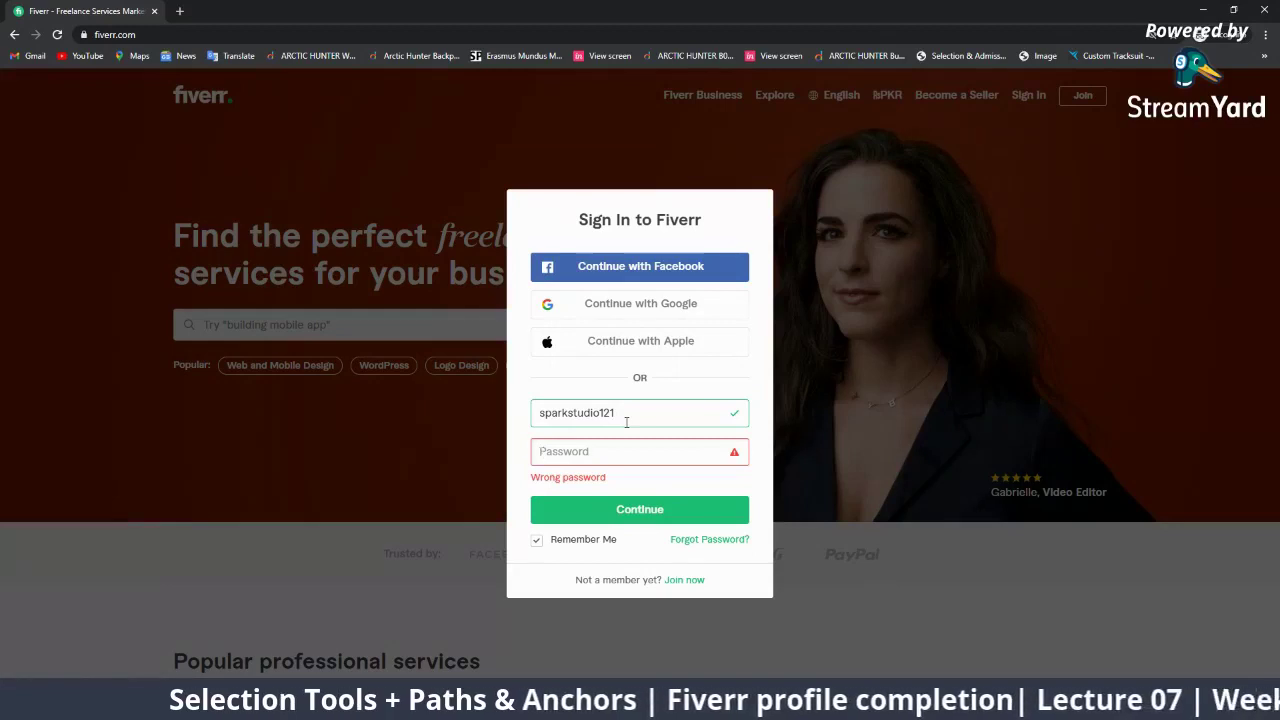
pyautogui.write('•••••••••••')
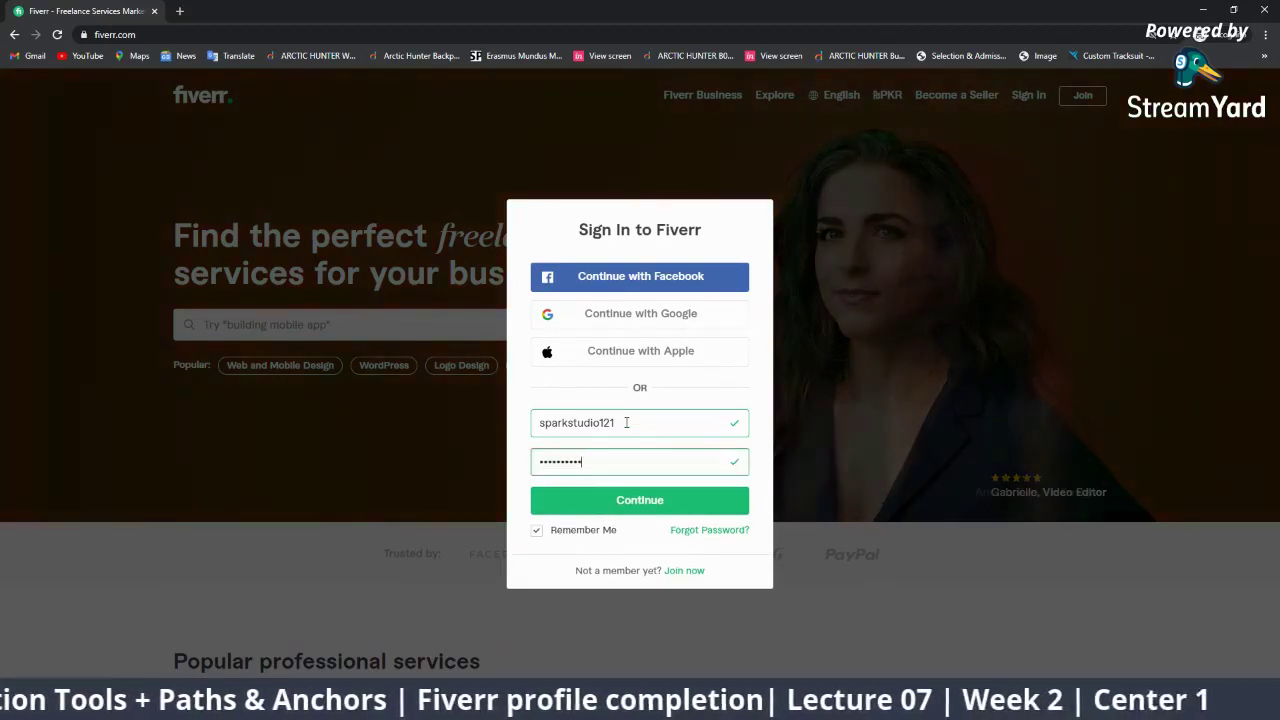
pyautogui.click(557, 536)
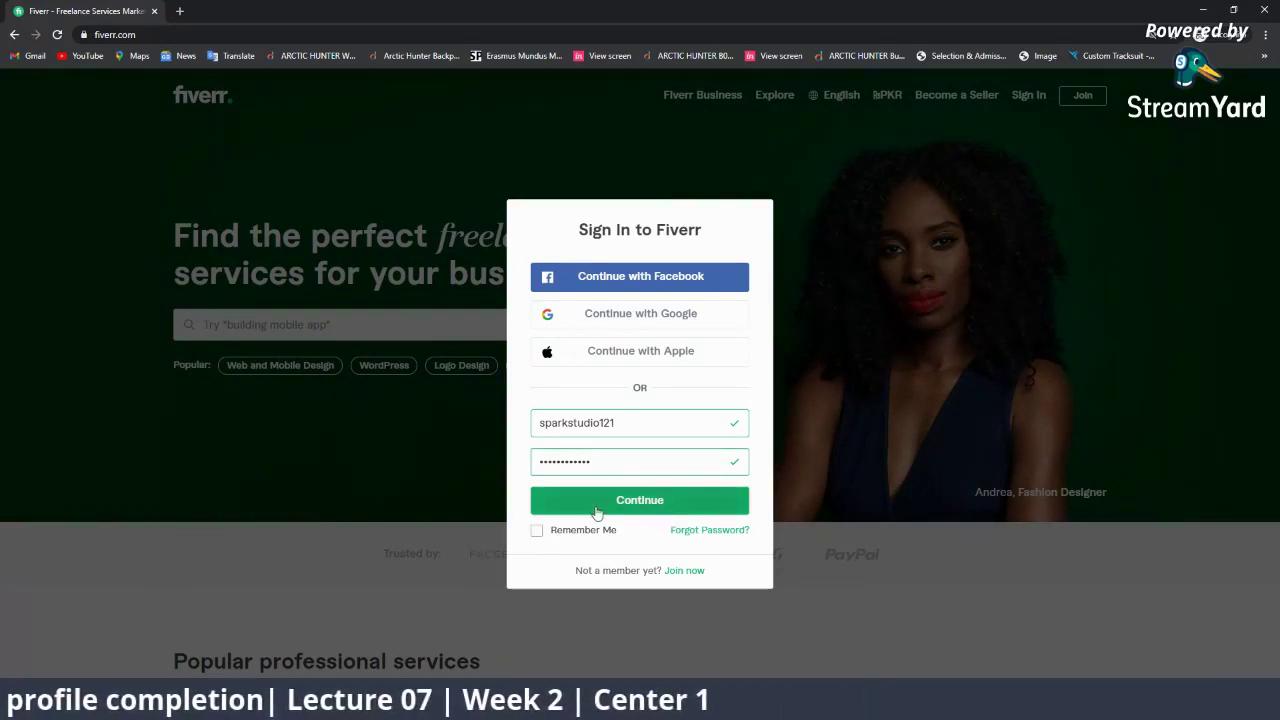
pyautogui.click(597, 508)
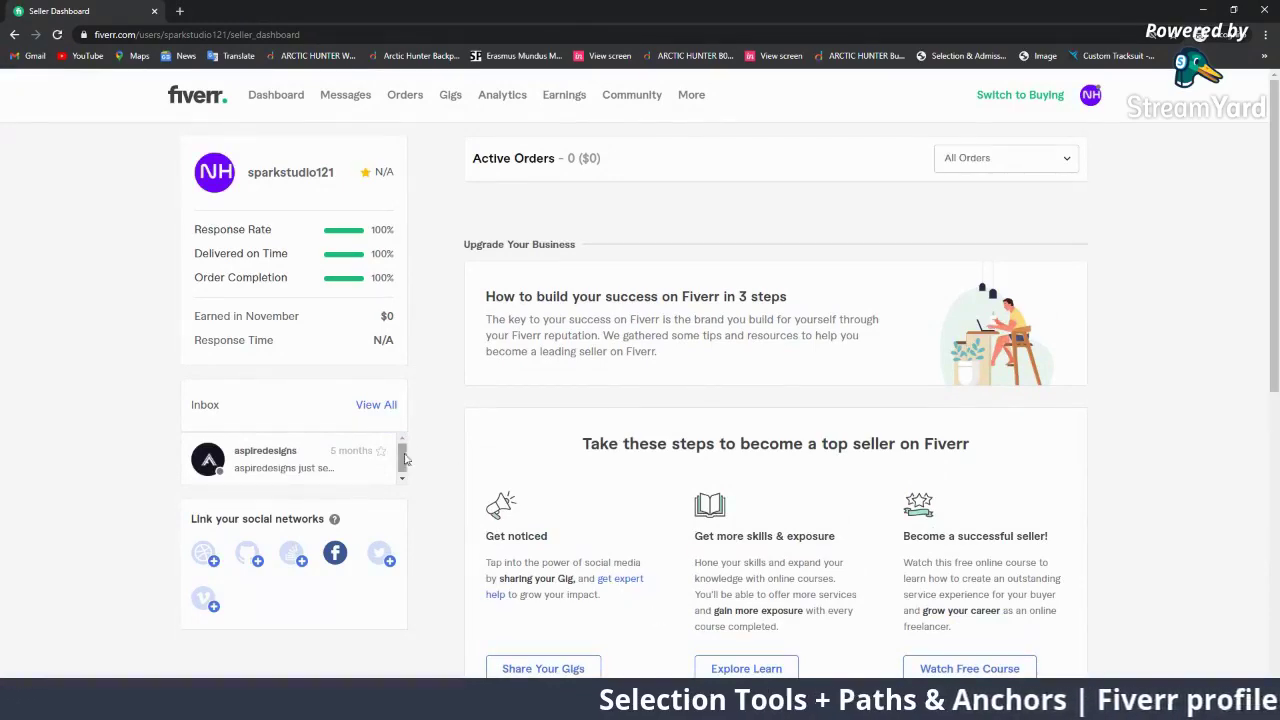
# Minimize the Chrome window with the Fiverr seller dashboard to bring StreamYard back
pyautogui.scroll(-3, 453, 500)
pyautogui.scroll(3, 453, 500)
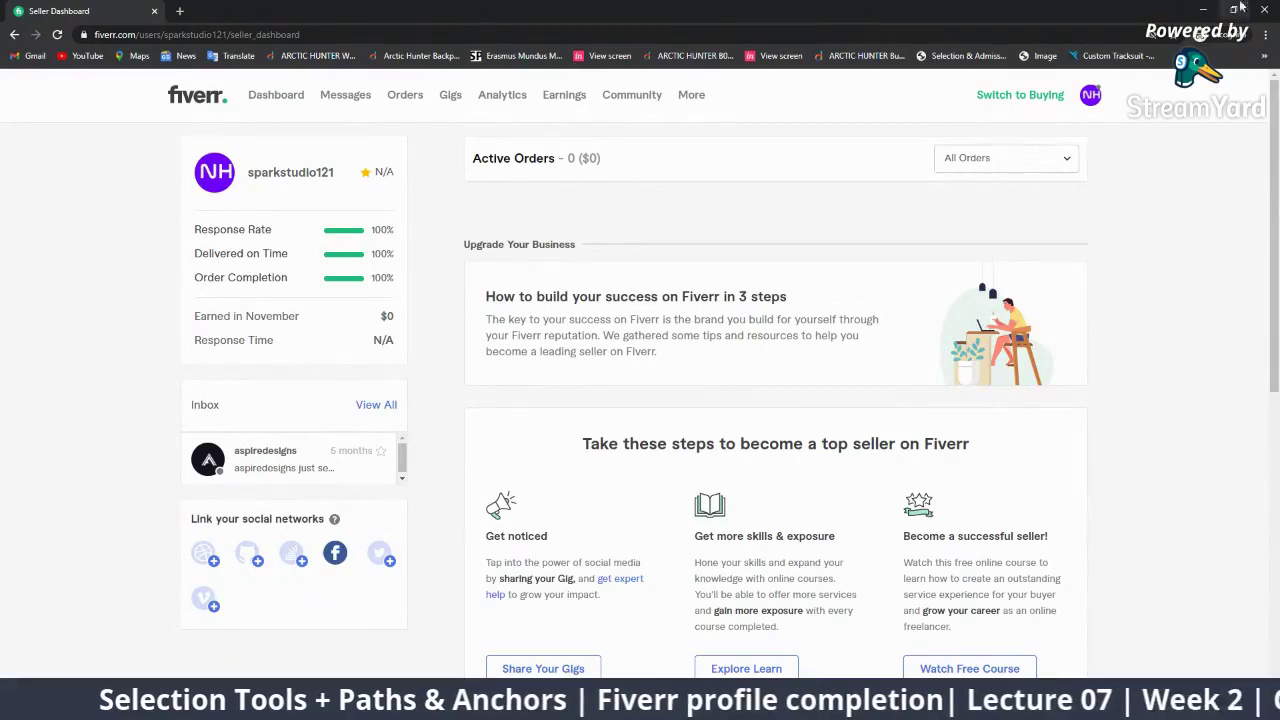
pyautogui.click(1203, 10)
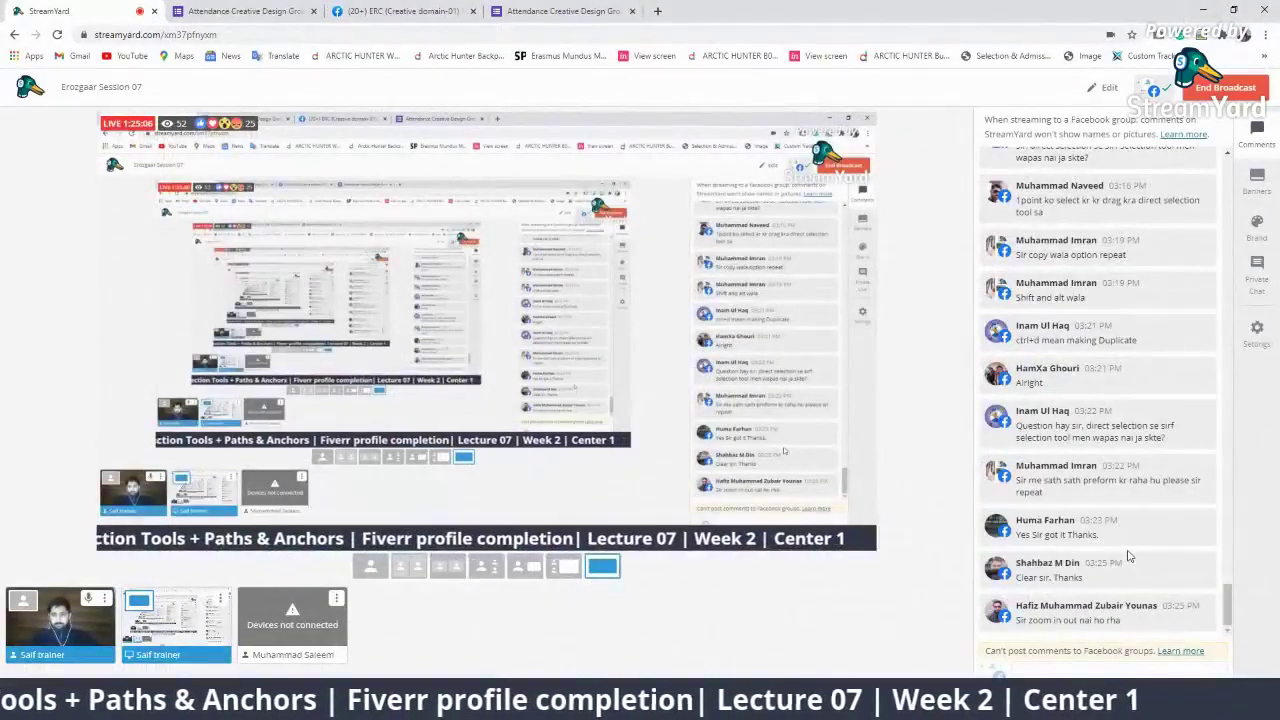
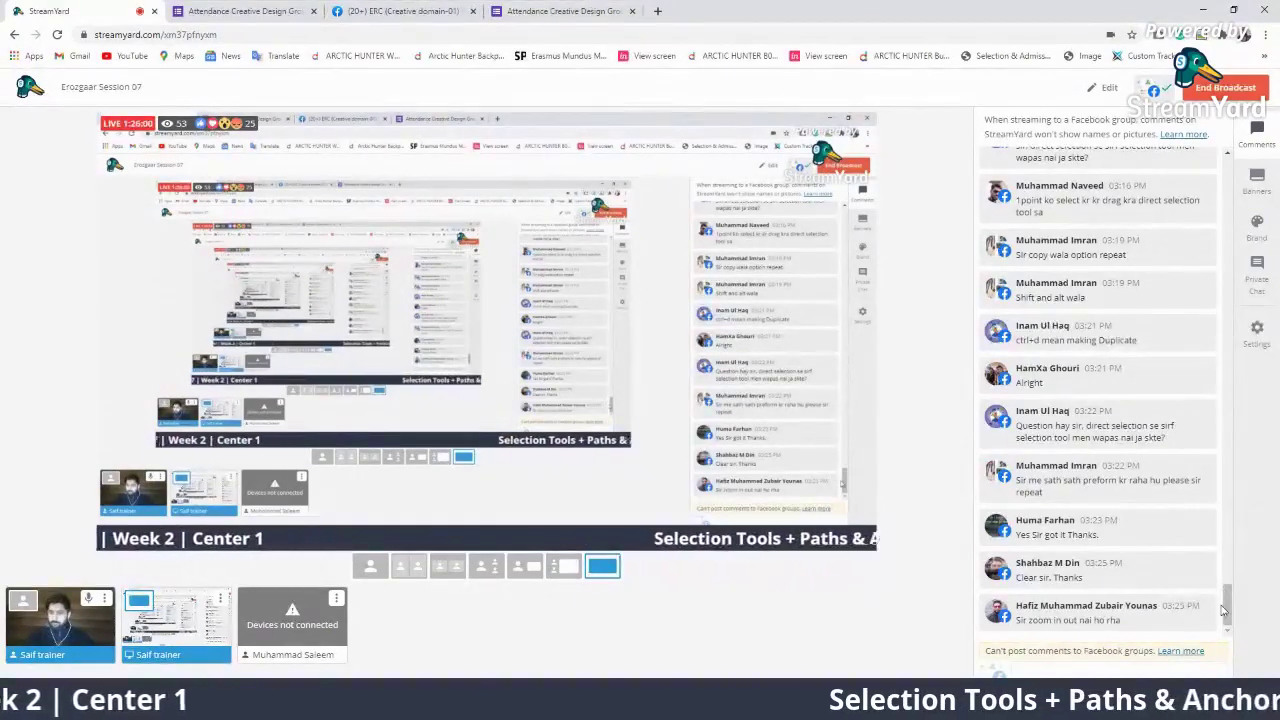
# Briefly feature the viewer's 'No' comment on the live stream, then hide it again
pyautogui.moveTo(1228, 609); pyautogui.dragTo(1188, 621)
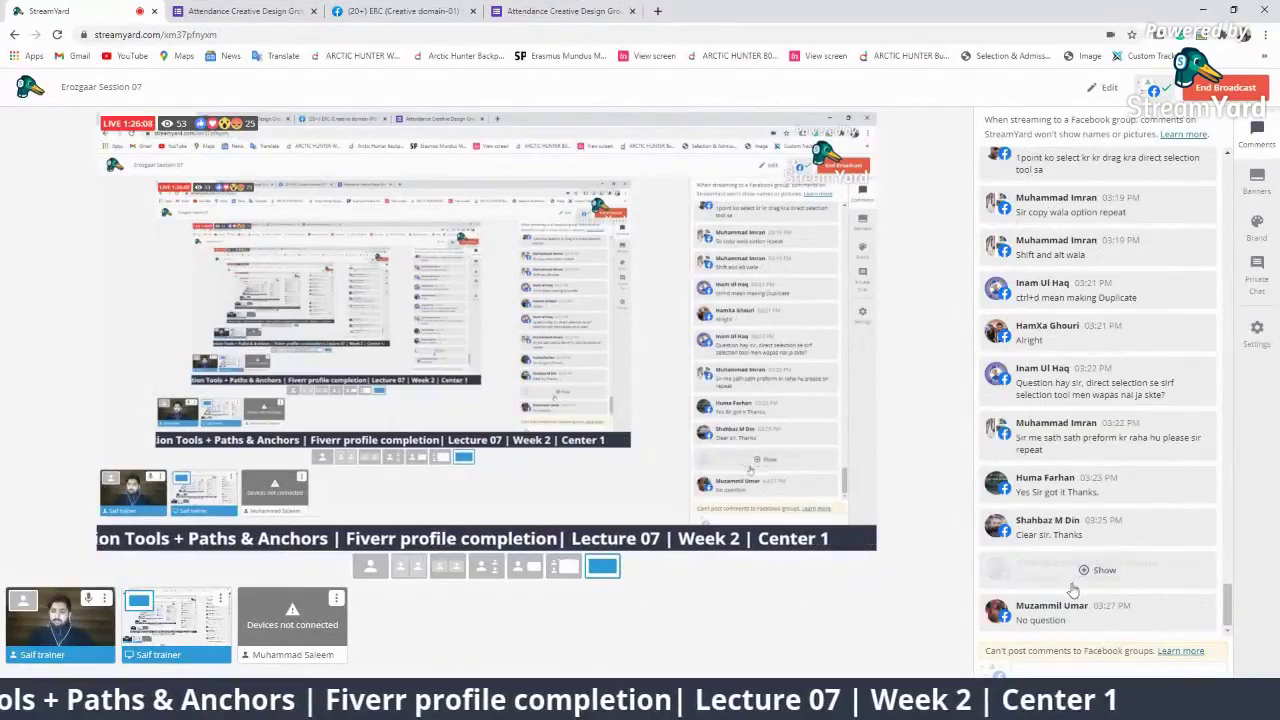
pyautogui.click(1100, 610)
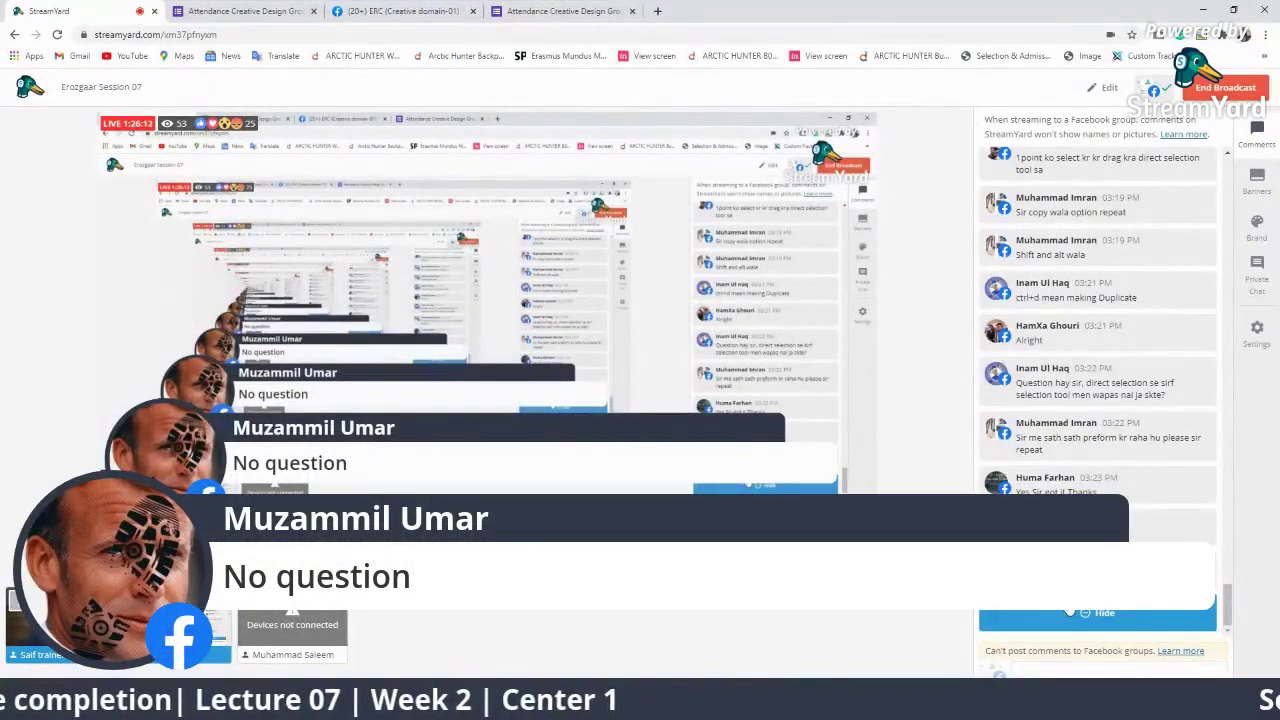
pyautogui.click(1098, 612)
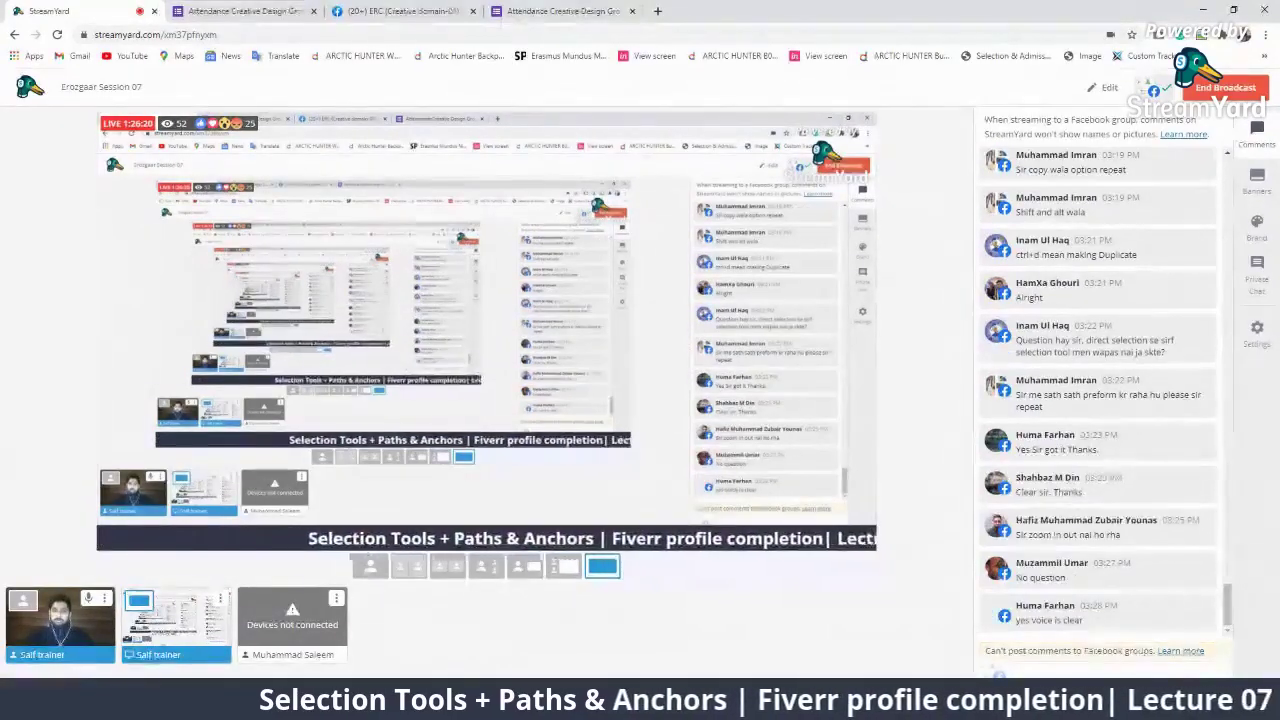
# Bring the Fiverr browser window forward from the taskbar's Chrome previews
pyautogui.moveTo(945, 707)
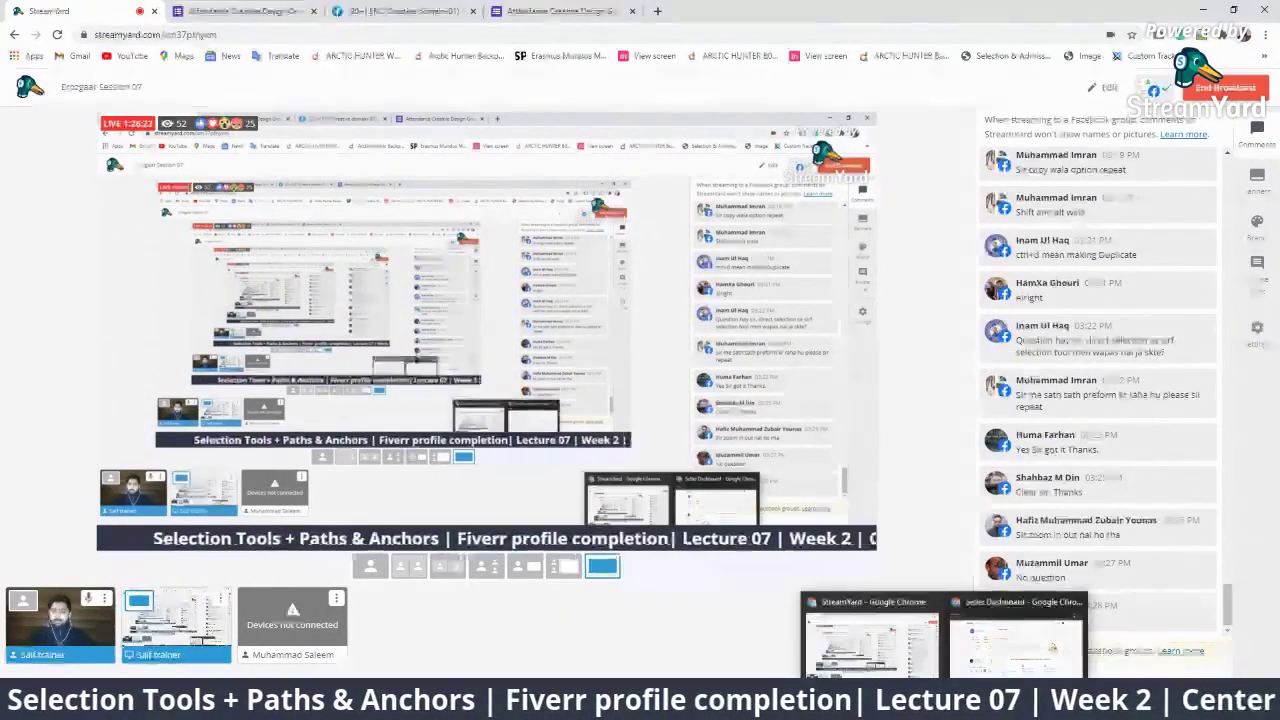
pyautogui.click(1012, 647)
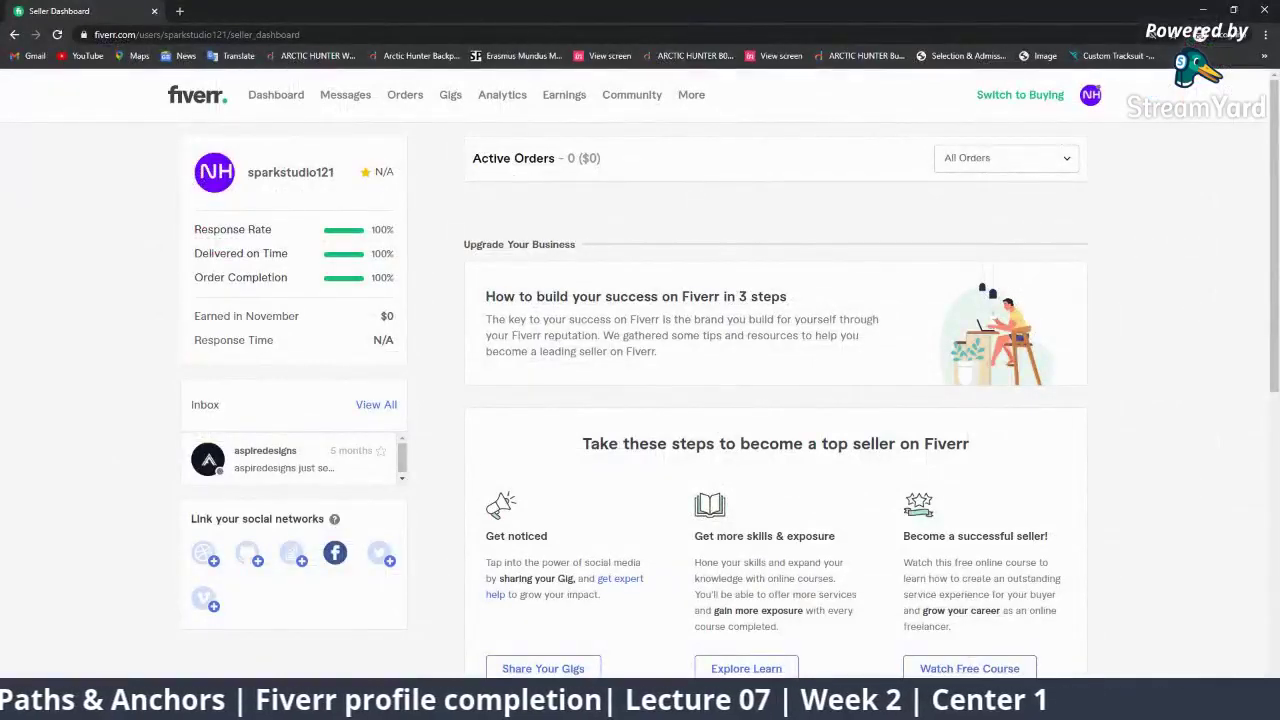
pyautogui.click(877, 647)
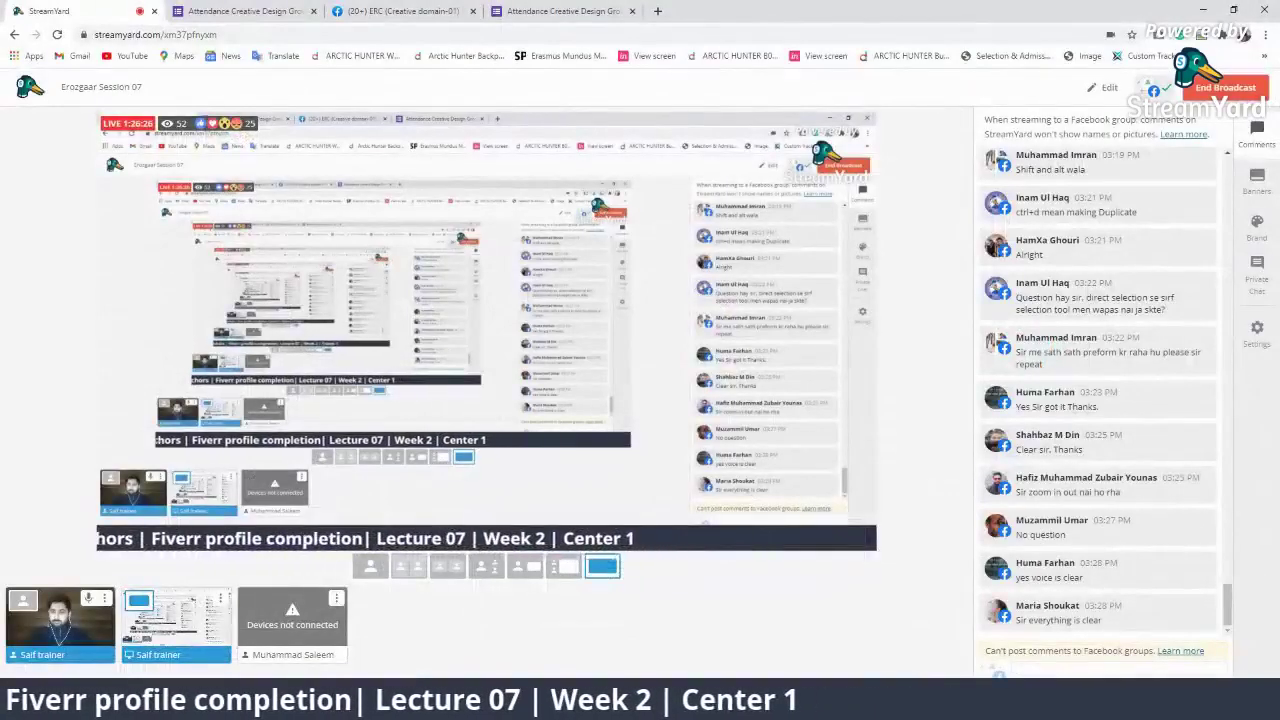
pyautogui.click(1010, 647)
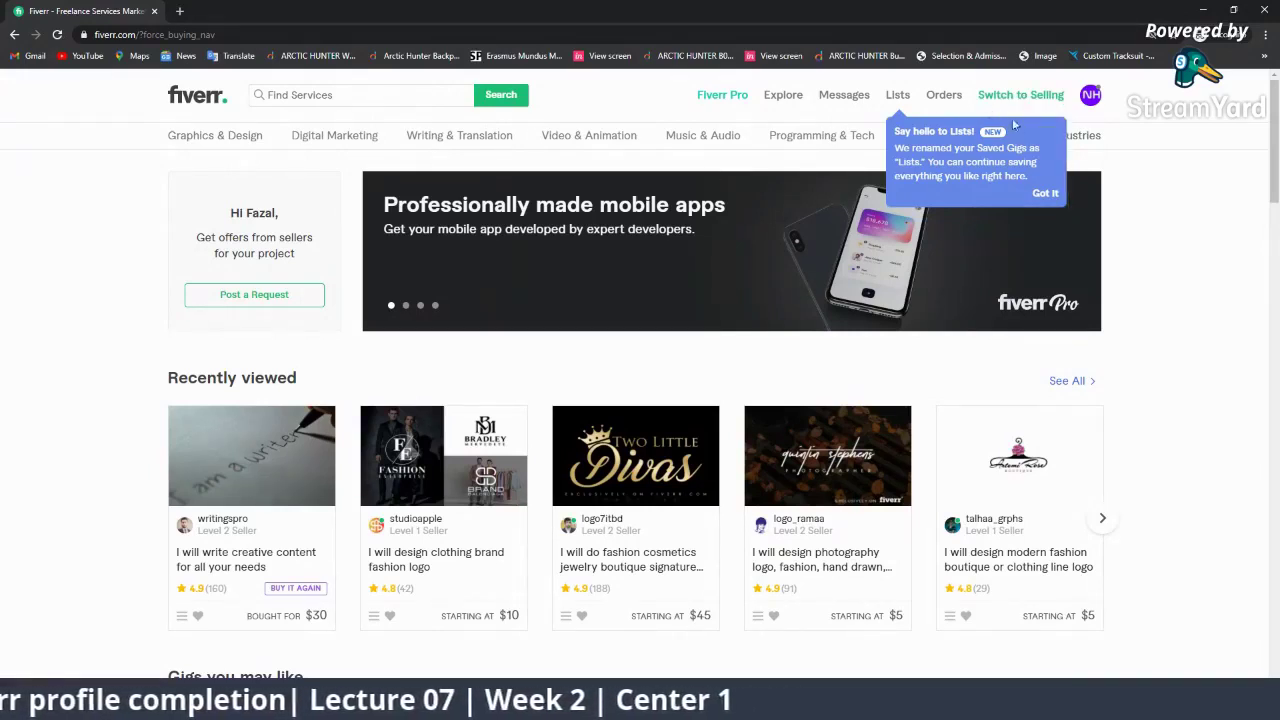
# Dismiss the Lists announcement popup and look over the buyer homepage
pyautogui.click(1046, 192)
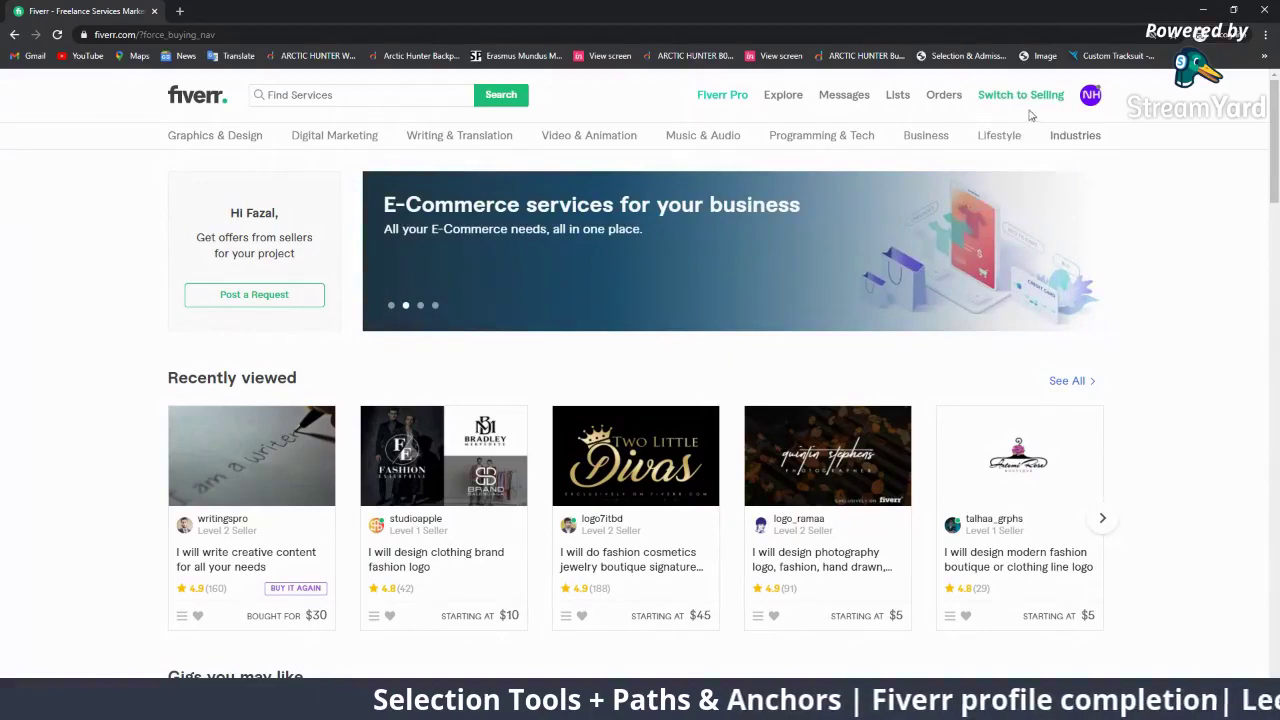
pyautogui.scroll(-7, 517, 358)
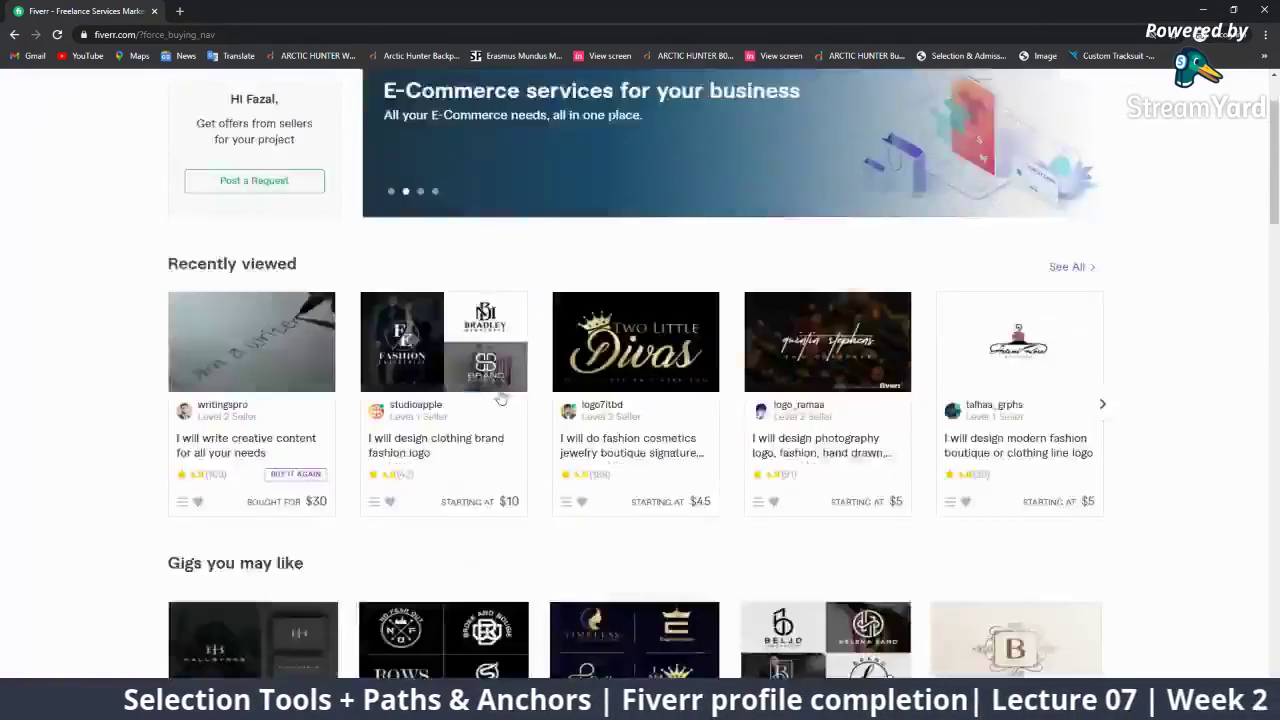
pyautogui.scroll(-3, 463, 352)
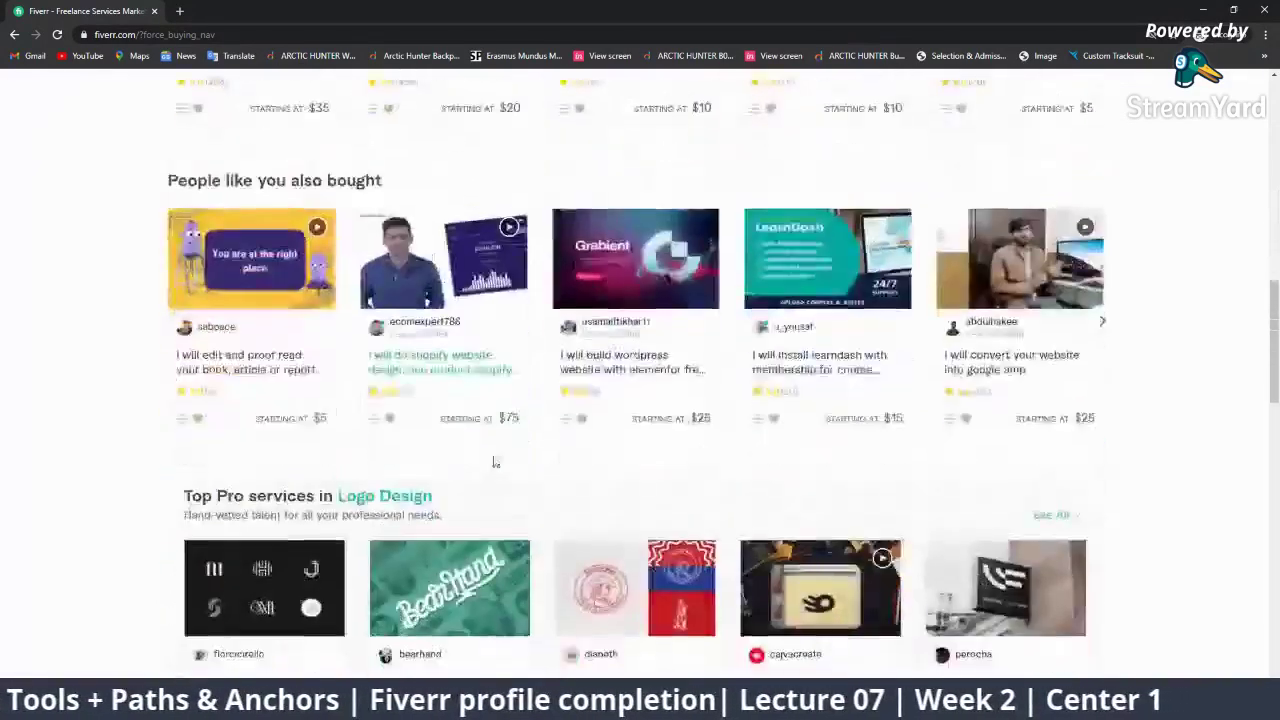
pyautogui.scroll(8, 490, 460)
pyautogui.scroll(2, 448, 461)
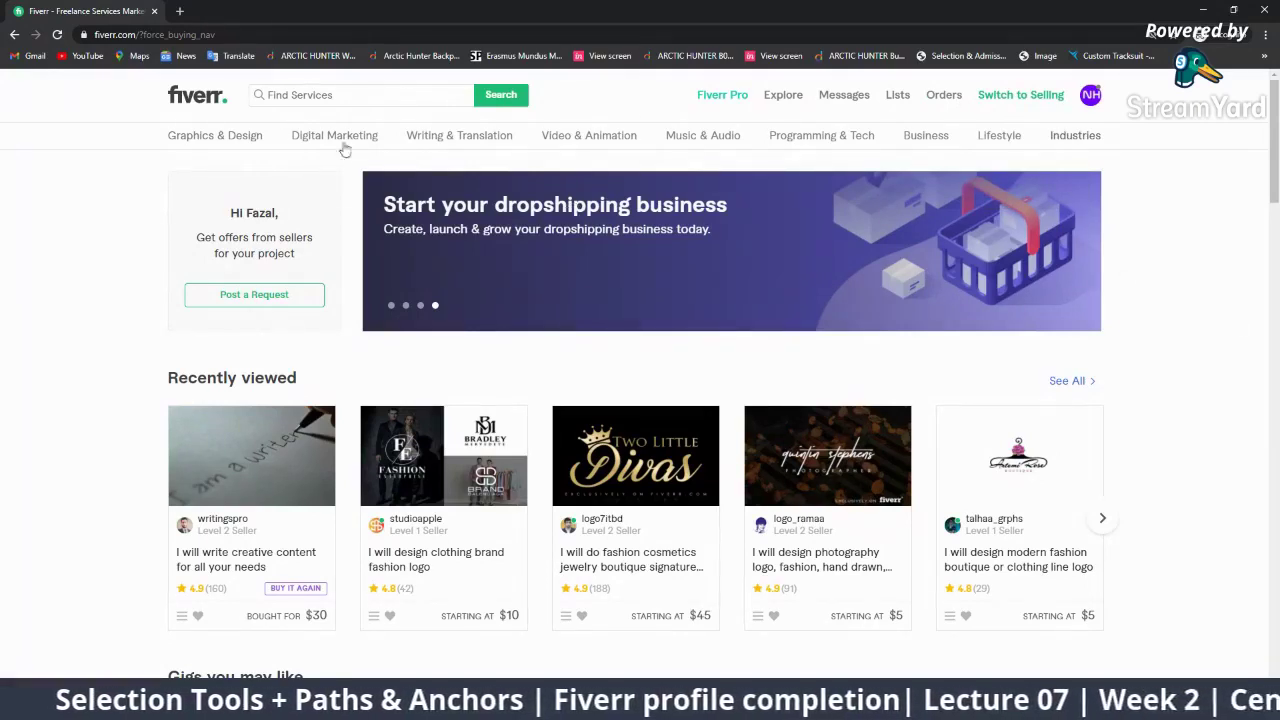
# Search Fiverr services for 'logo design', then switch the account to selling mode
pyautogui.click(358, 99)
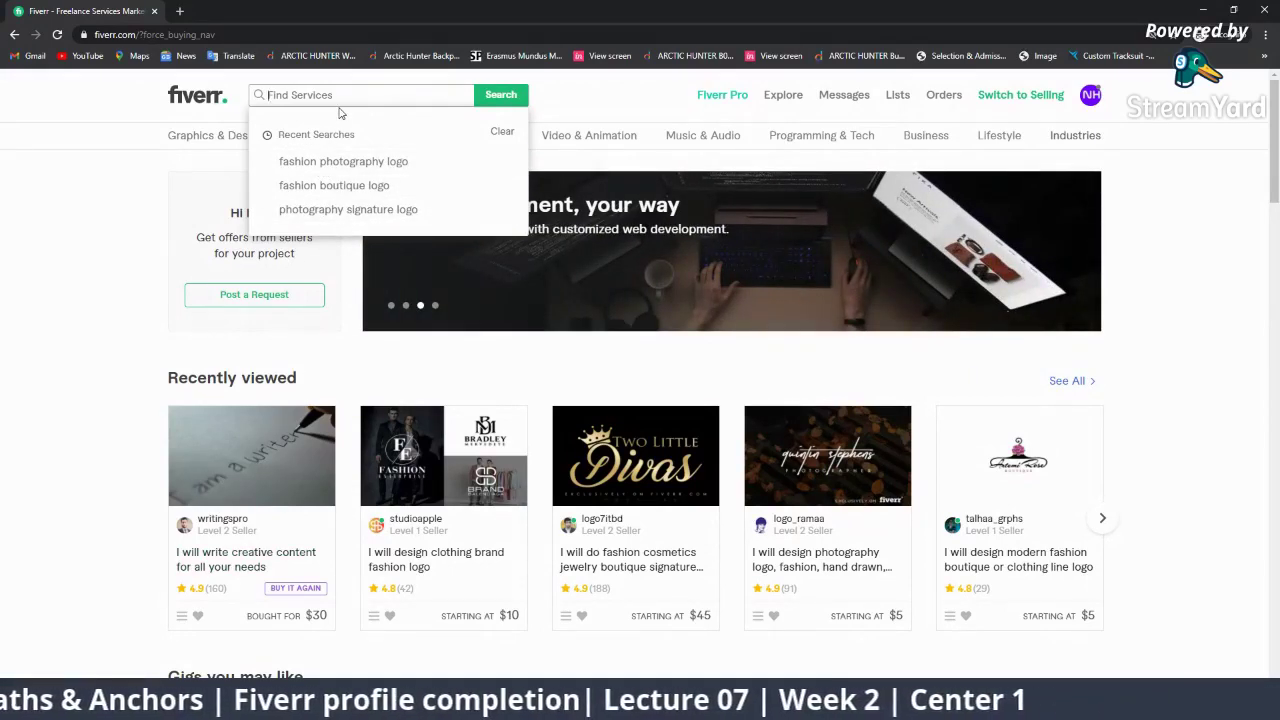
pyautogui.write('logo')
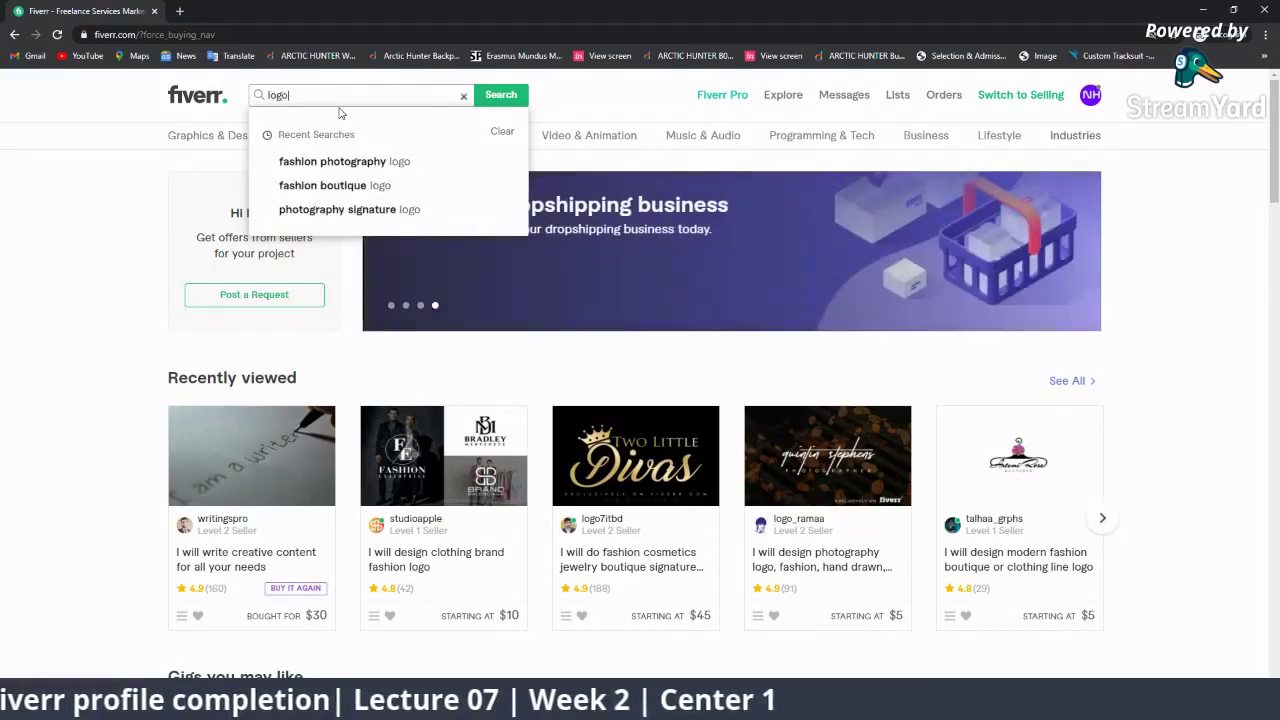
pyautogui.write(' design')
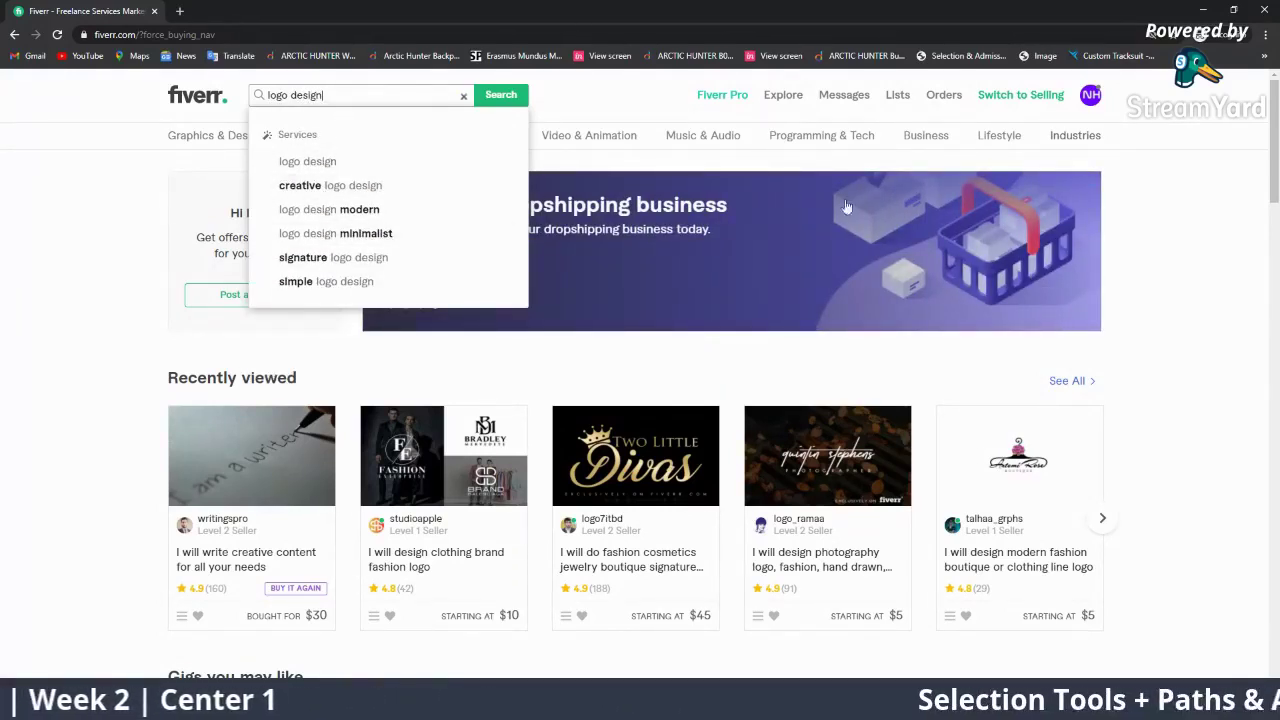
pyautogui.press('Return')
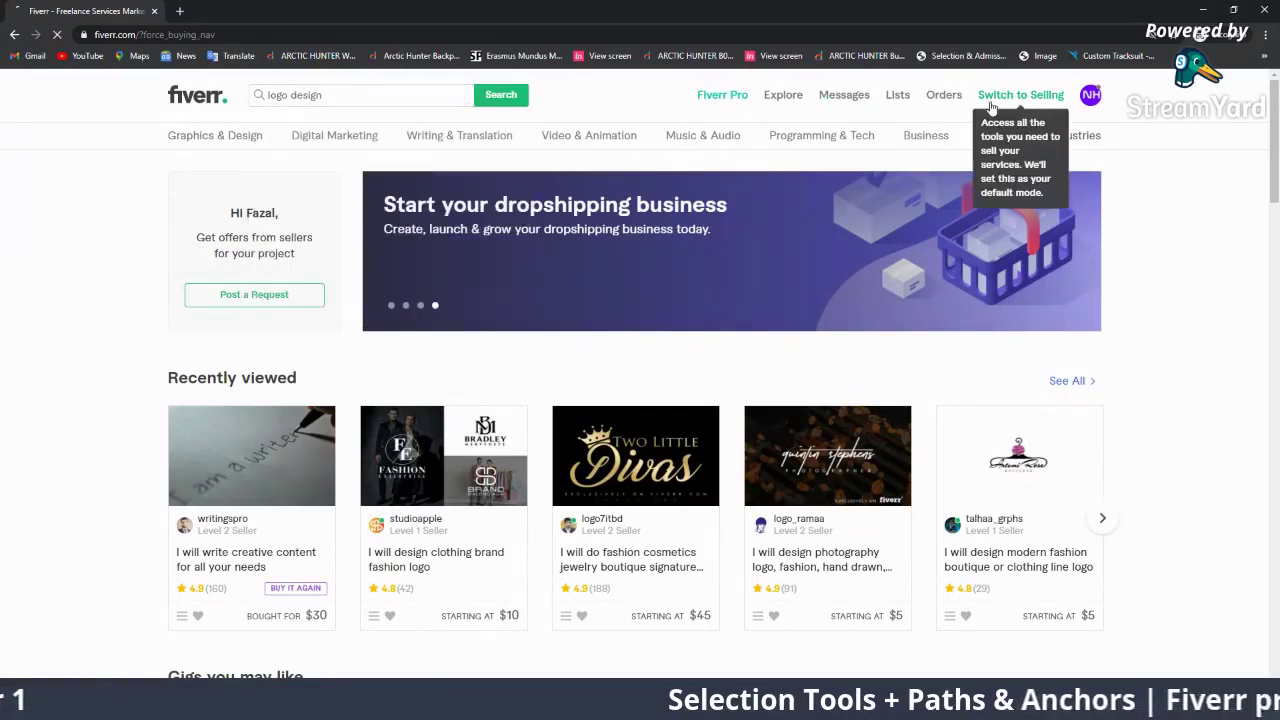
pyautogui.click(991, 107)
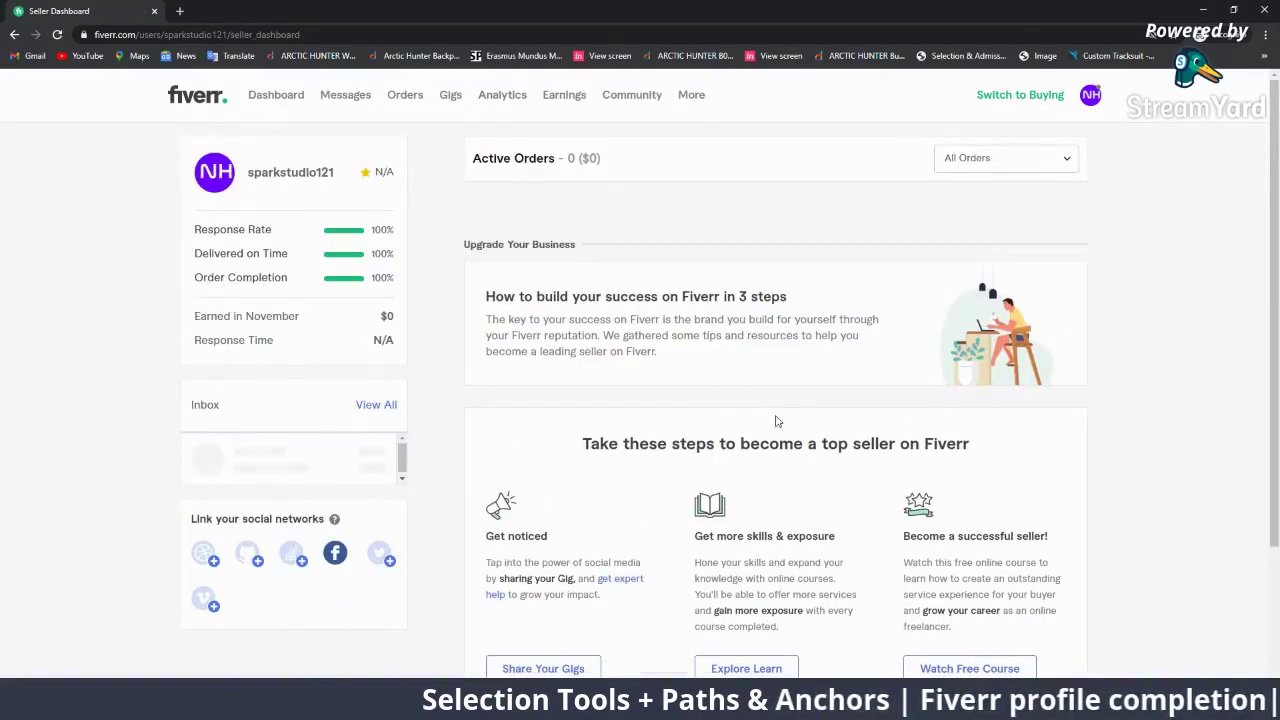
# Reload and scroll the seller dashboard showing 0 active orders and 100% rates, then open the NH avatar menu
pyautogui.scroll(-5, 714, 486)
pyautogui.scroll(4, 710, 487)
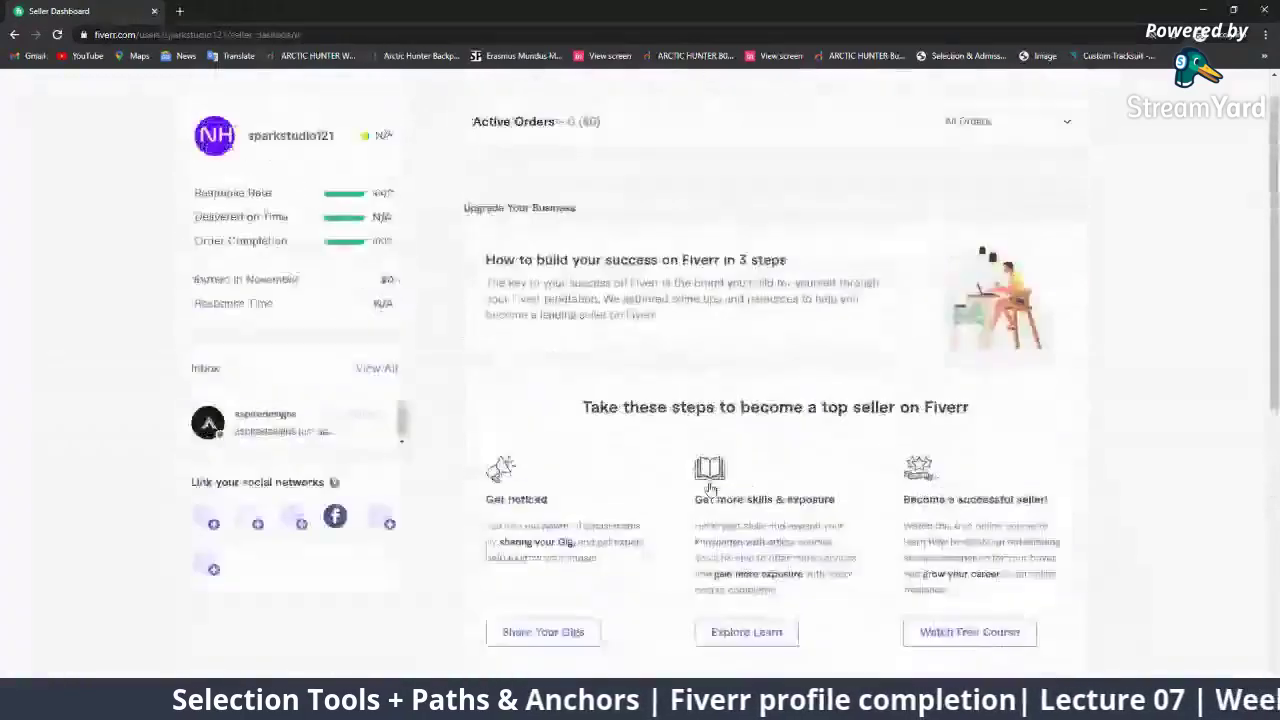
pyautogui.click(290, 100)
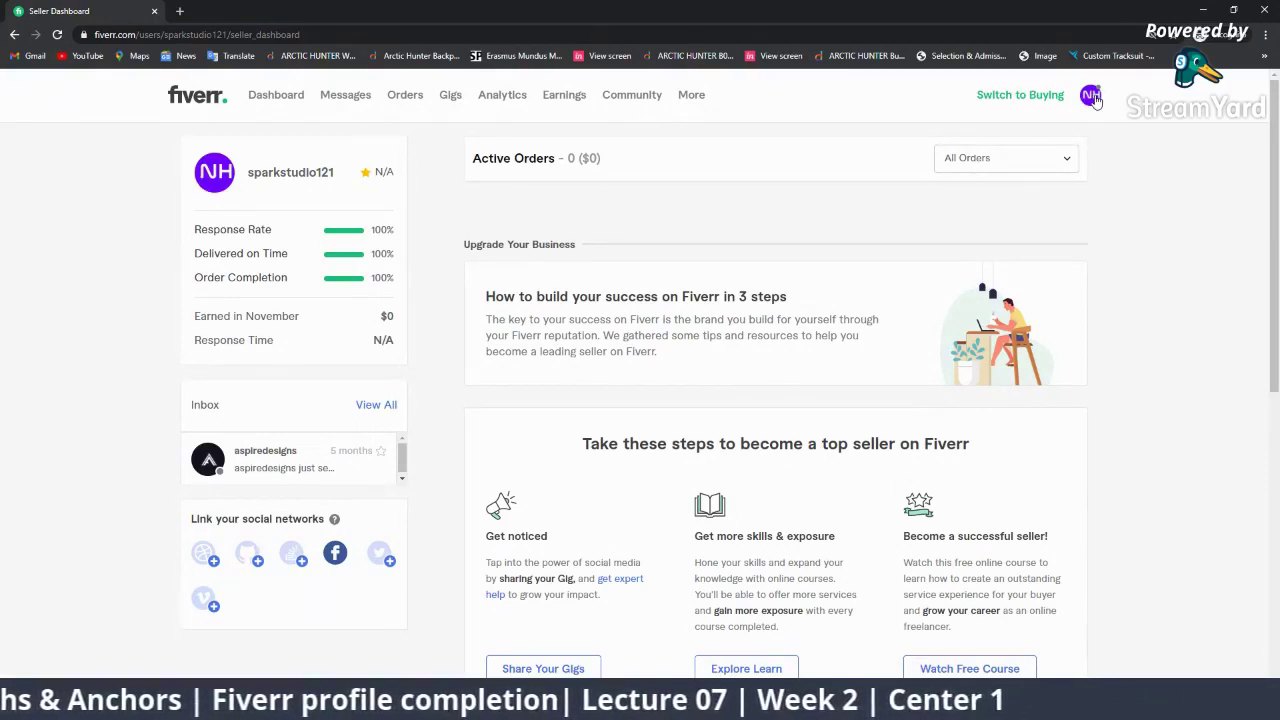
pyautogui.scroll(-6, 617, 337)
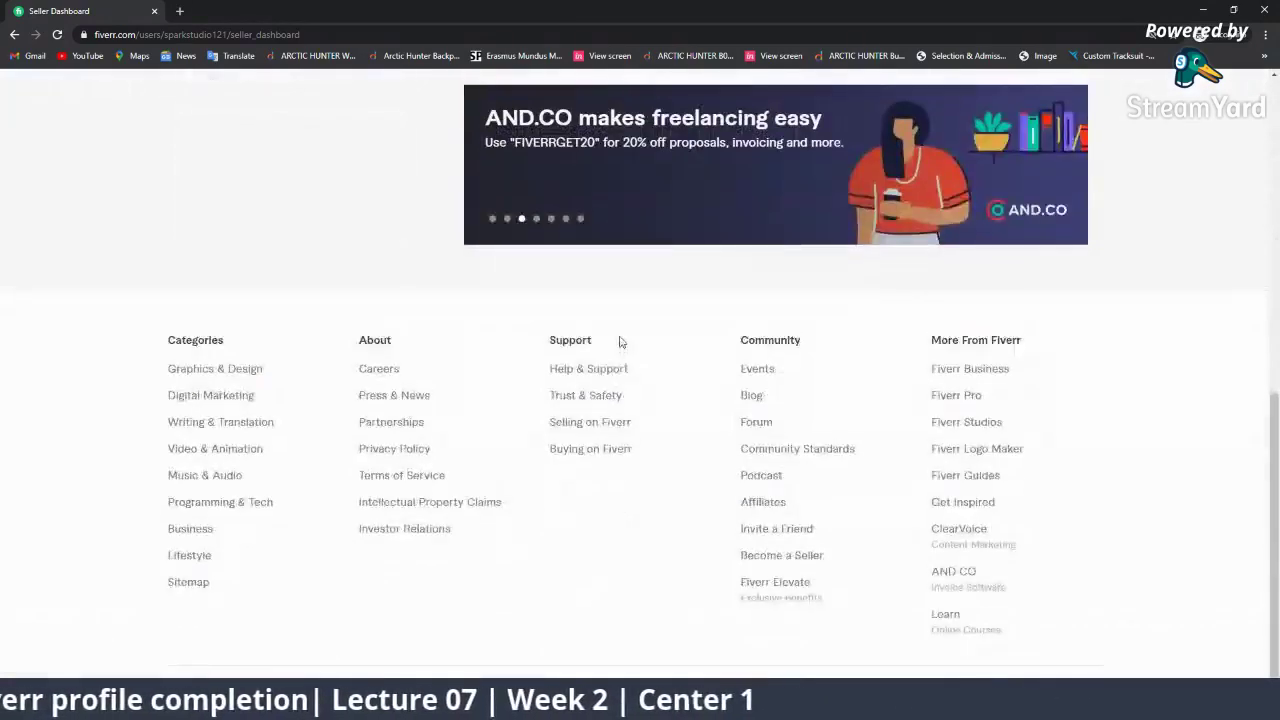
pyautogui.scroll(1, 567, 275)
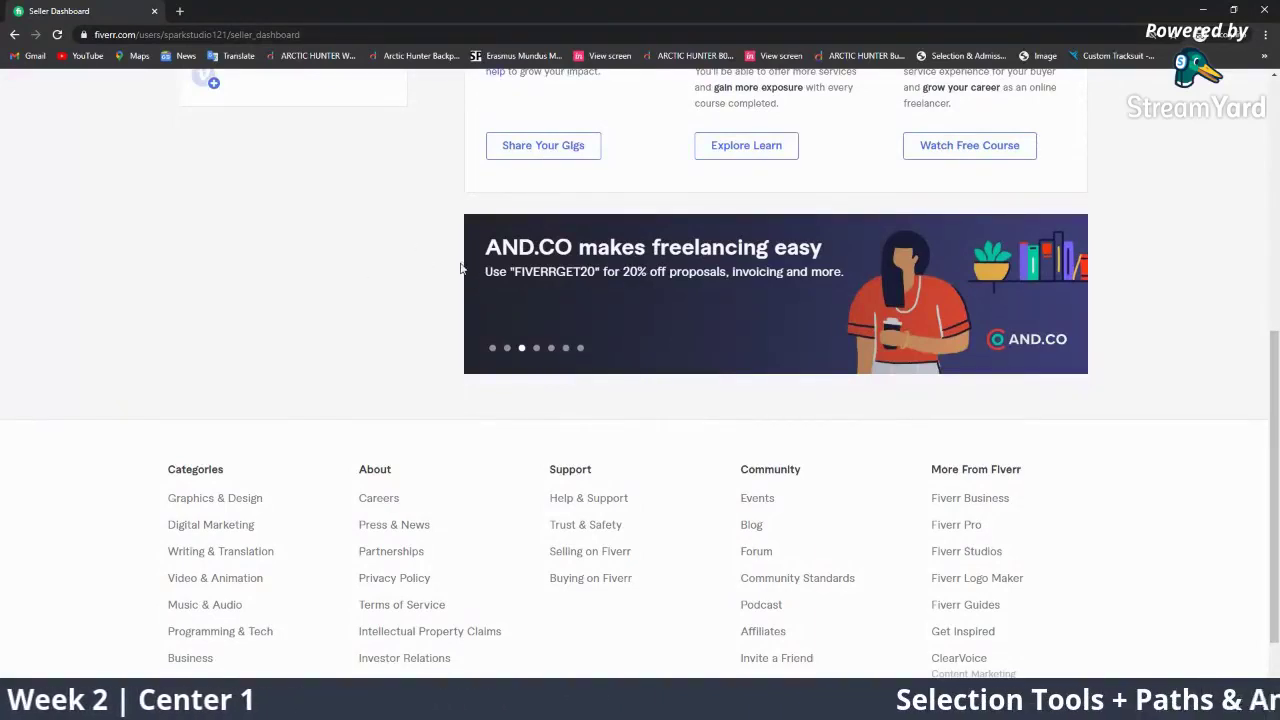
pyautogui.scroll(1, 490, 300)
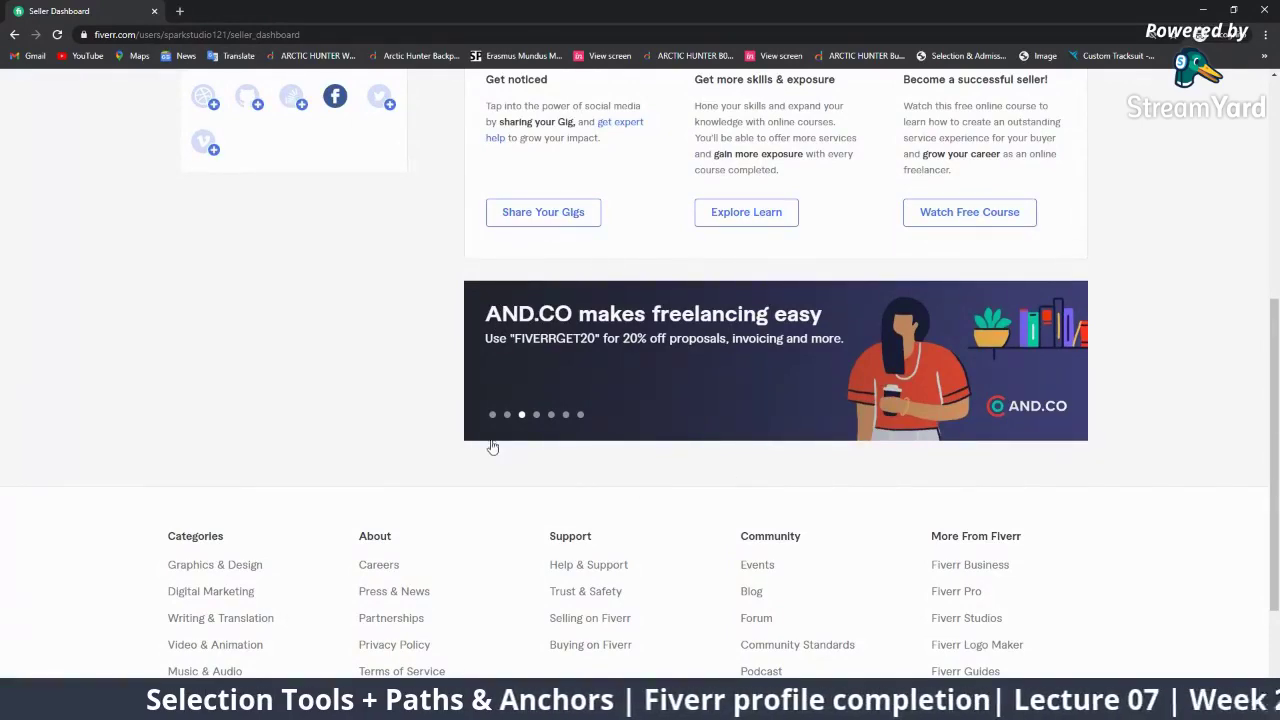
pyautogui.scroll(5, 726, 547)
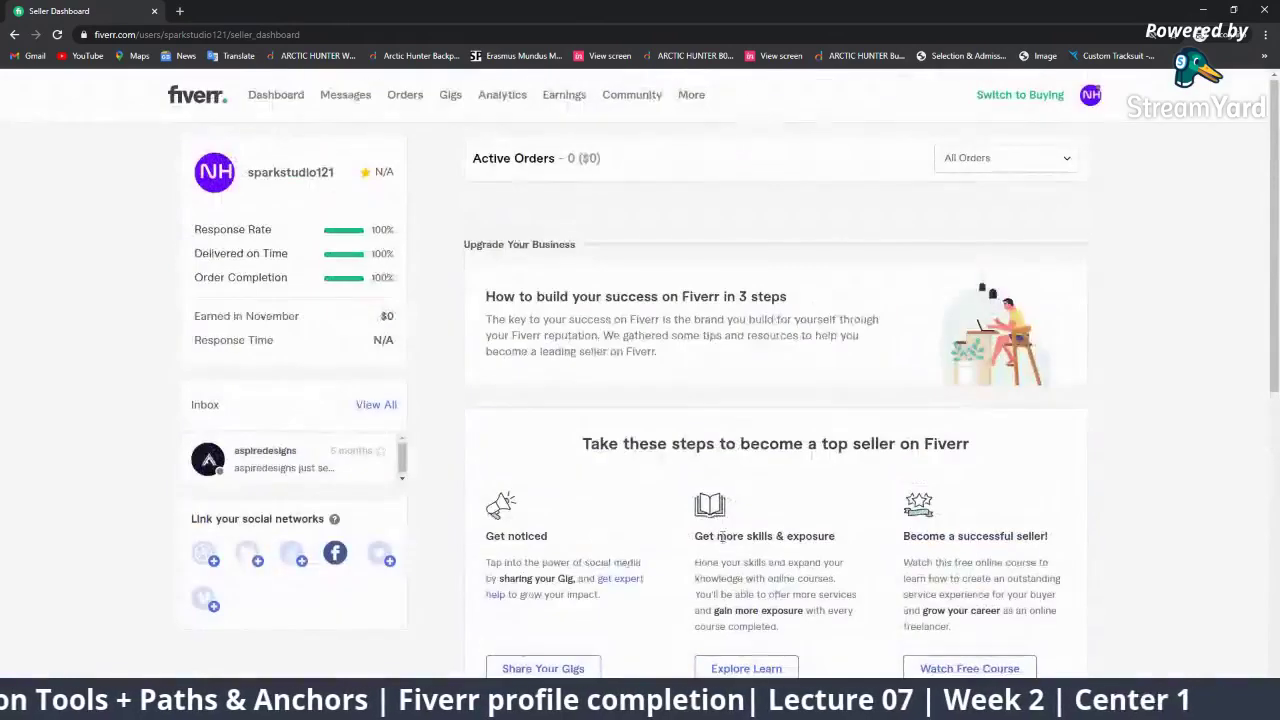
pyautogui.click(1090, 96)
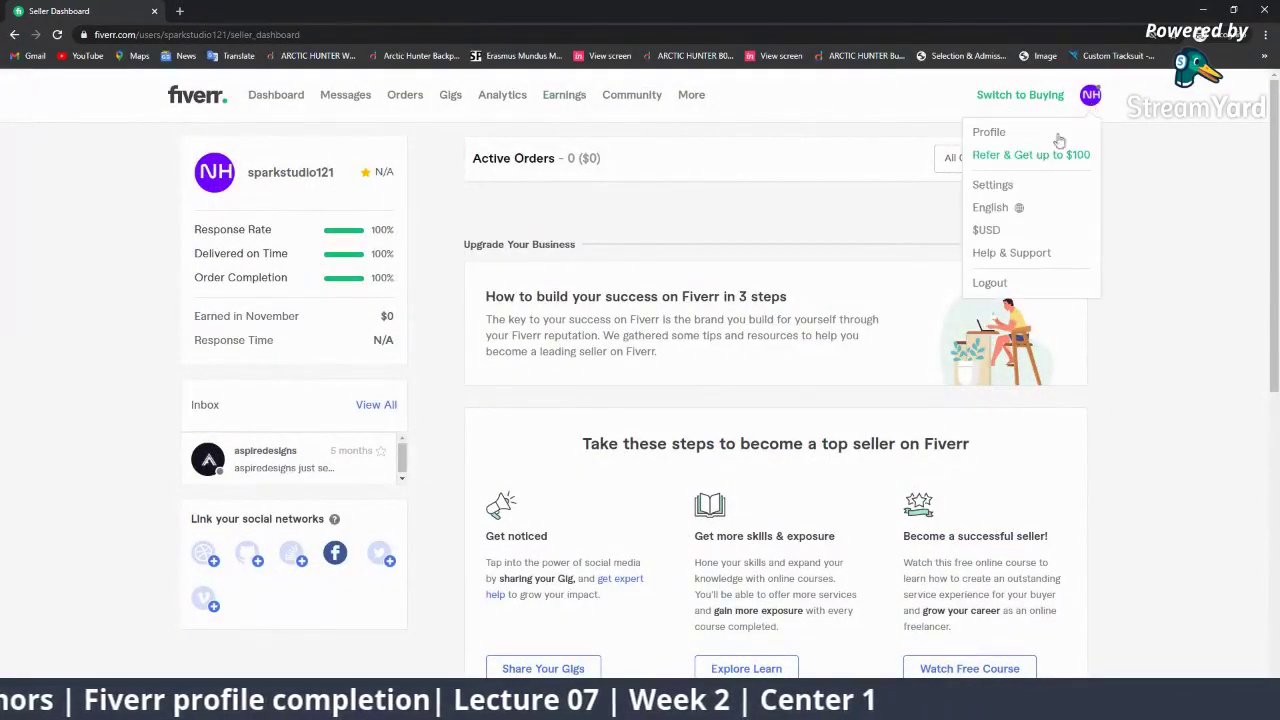
# Open the seller profile with two $10 draft logo gigs under Drafts, then reopen the avatar menu
pyautogui.click(985, 133)
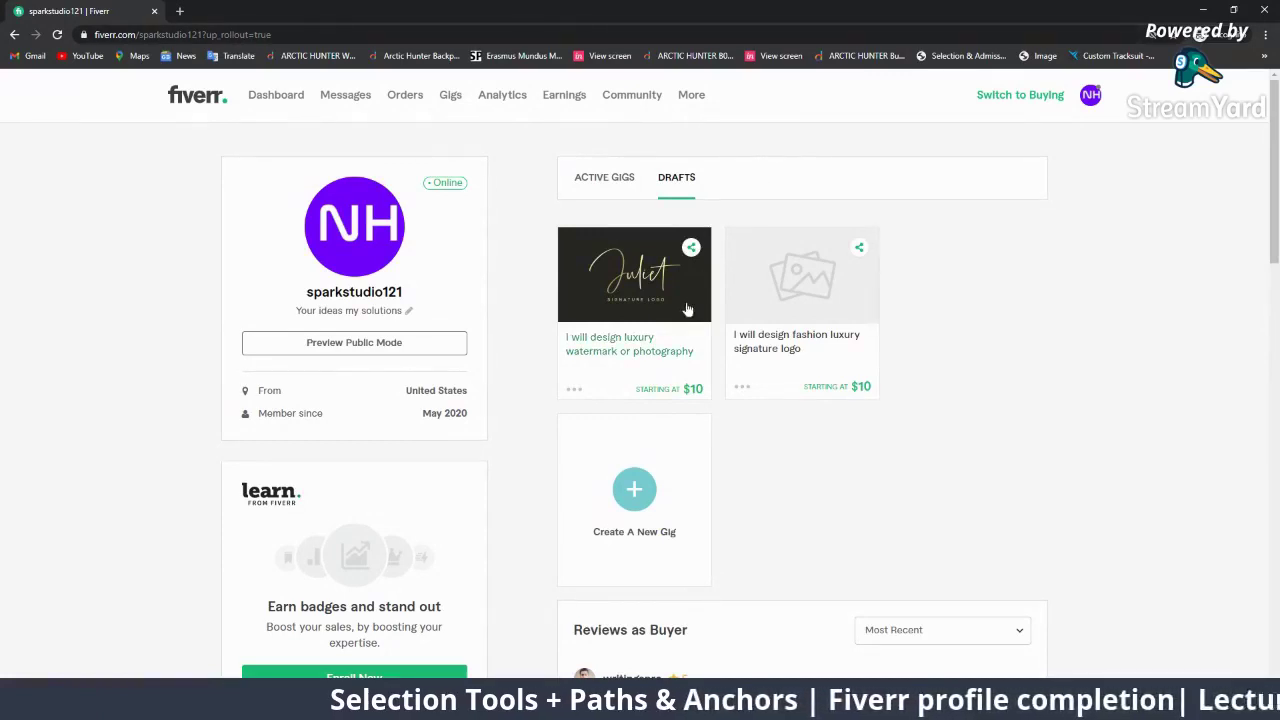
pyautogui.click(1090, 95)
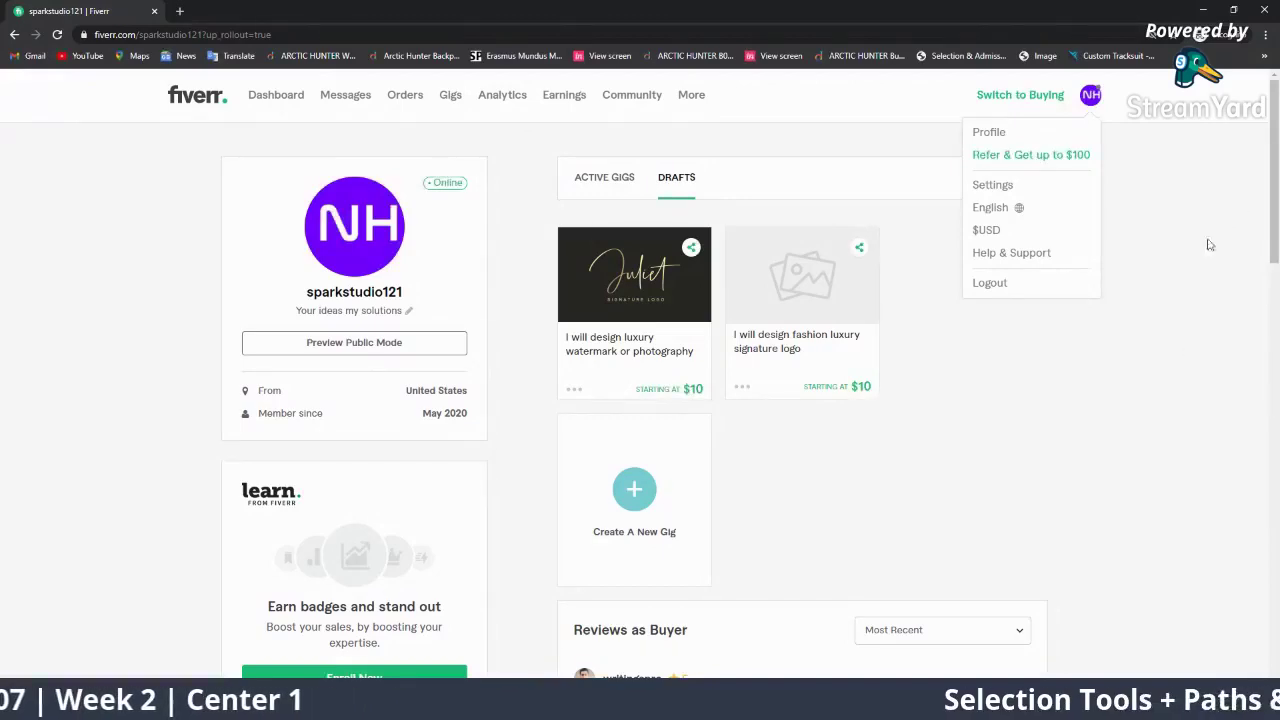
# Minimize Fiverr, then feature and hide the switch-to-buy and policy-violation viewer questions in turn
pyautogui.click(1204, 10)
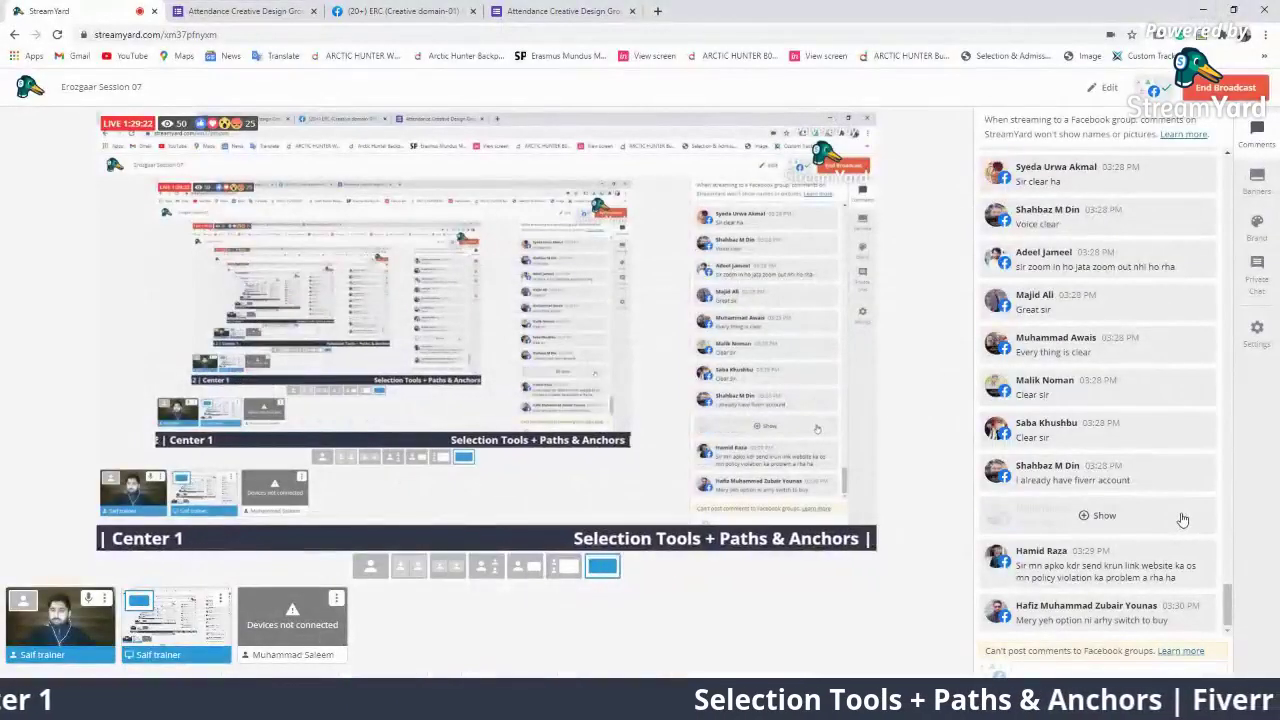
pyautogui.click(1160, 615)
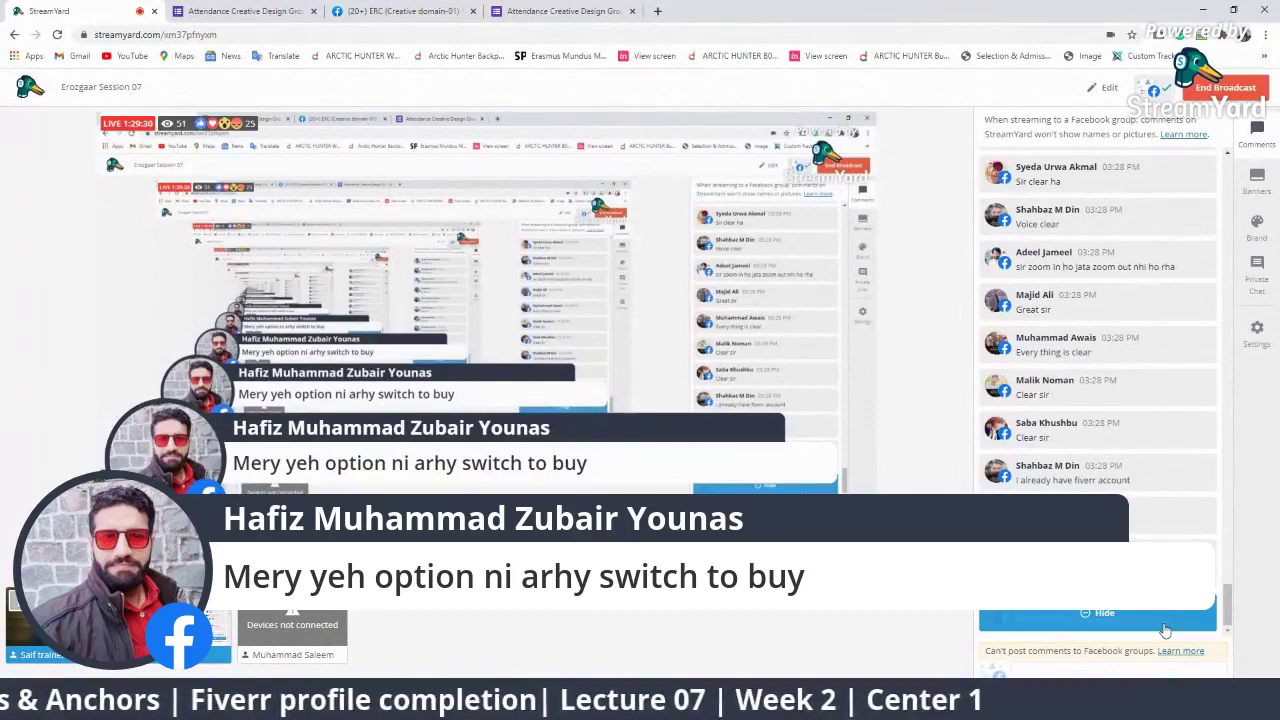
pyautogui.click(1132, 626)
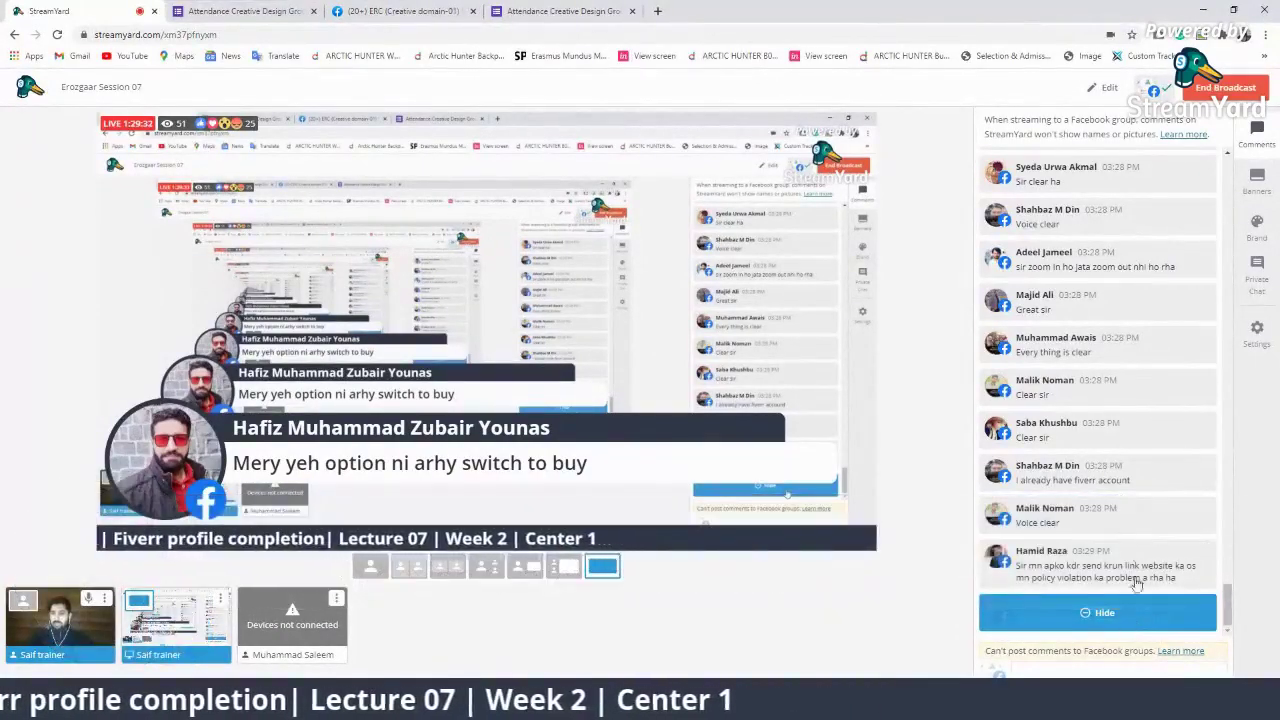
pyautogui.click(1136, 584)
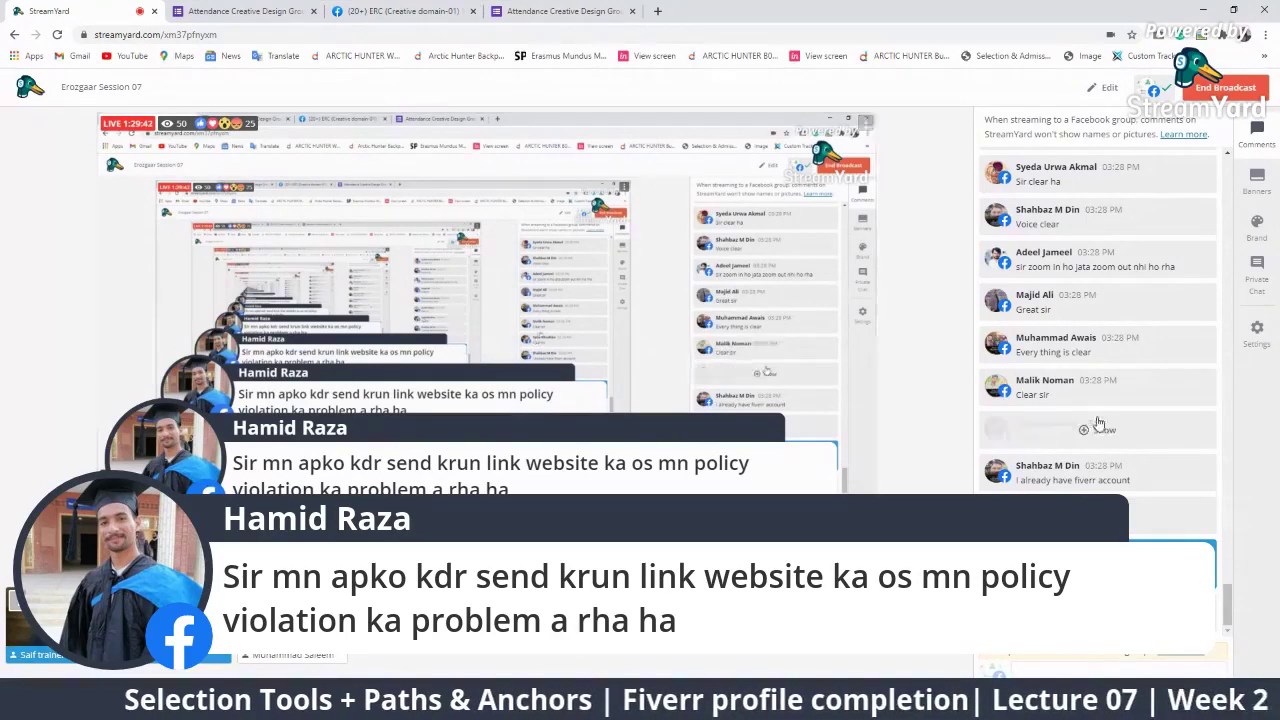
pyautogui.click(1131, 585)
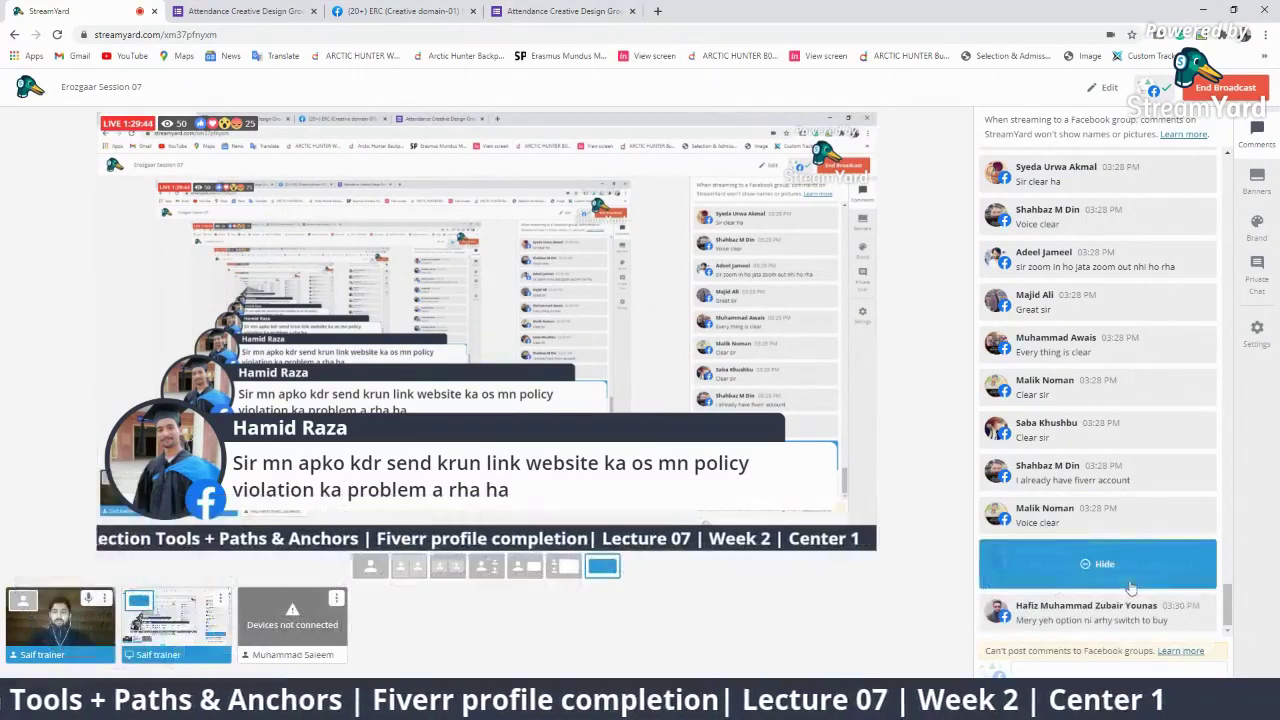
# Search 'bitly' in a new tab, open Bitly's URL Shortener, then return to the Facebook group tab
pyautogui.click(657, 12)
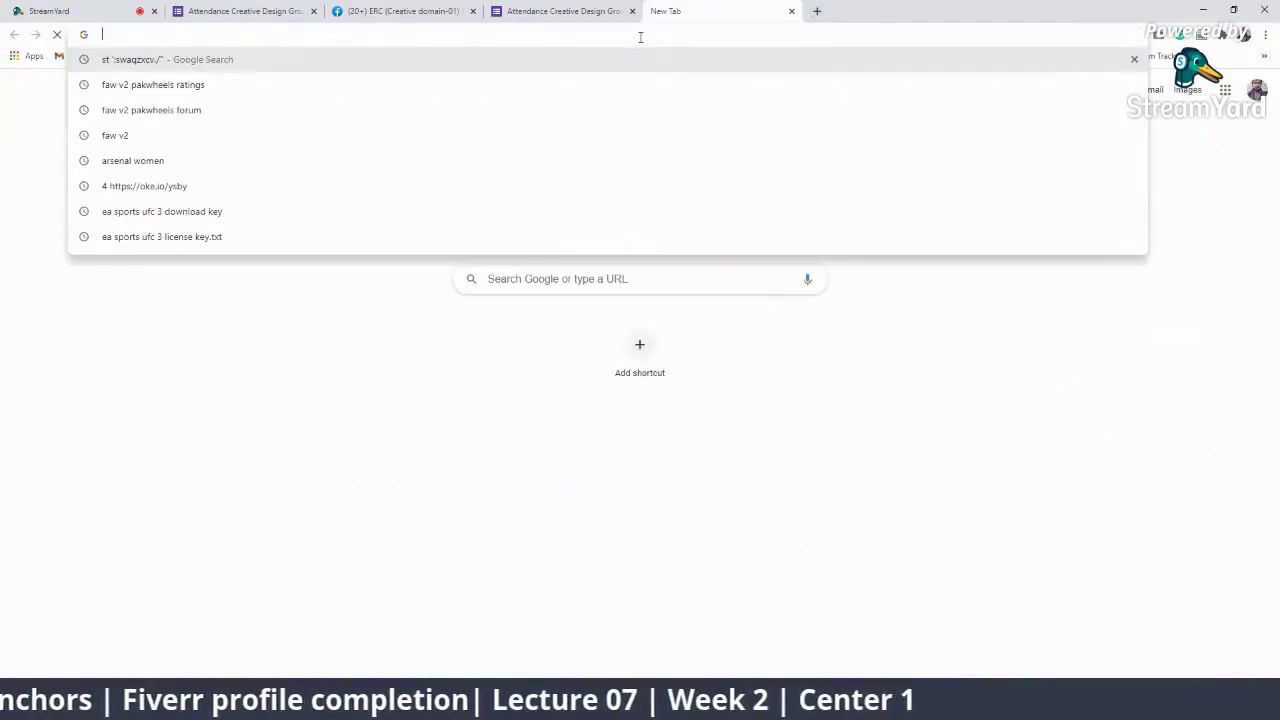
pyautogui.write('bitly')
pyautogui.press('Return')
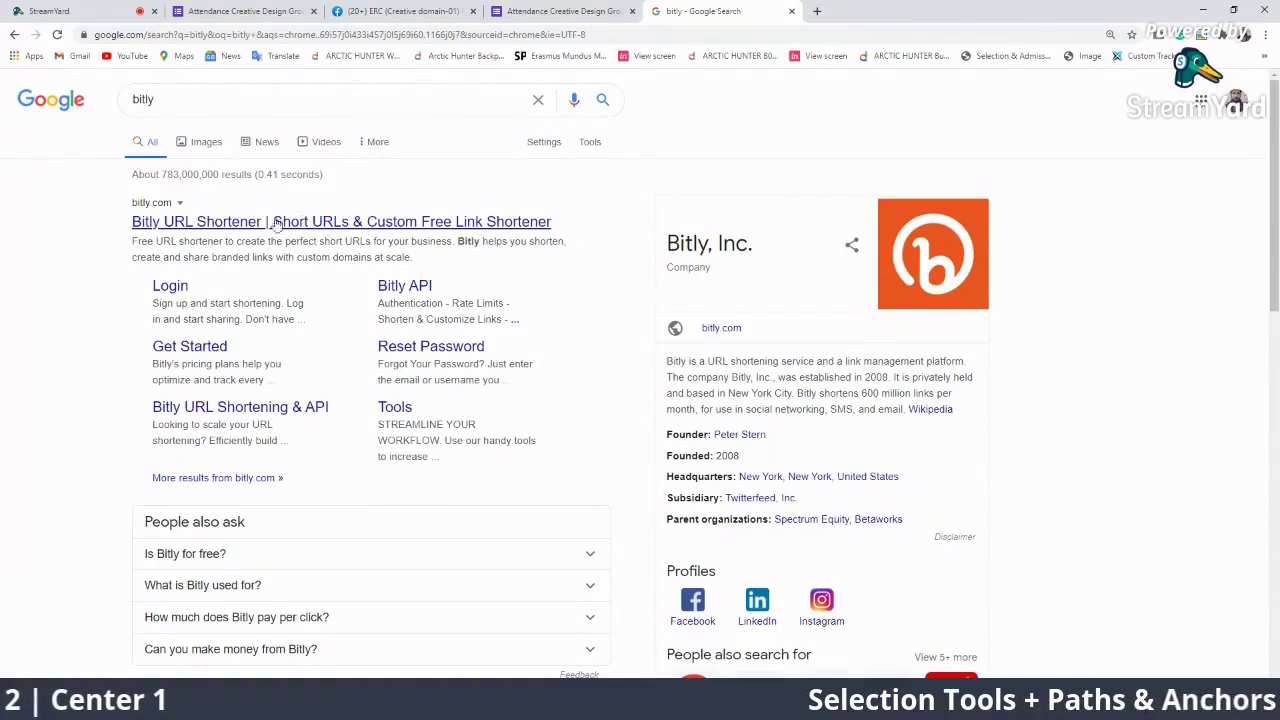
pyautogui.click(310, 224)
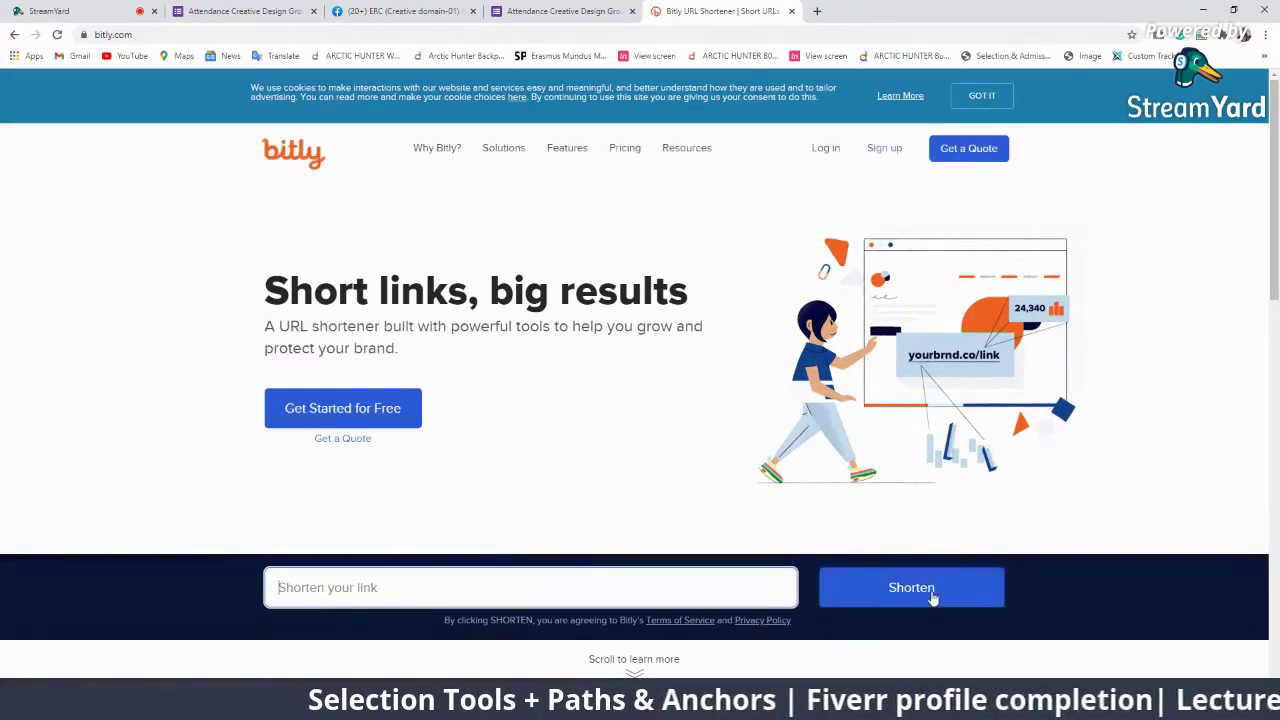
pyautogui.click(352, 8)
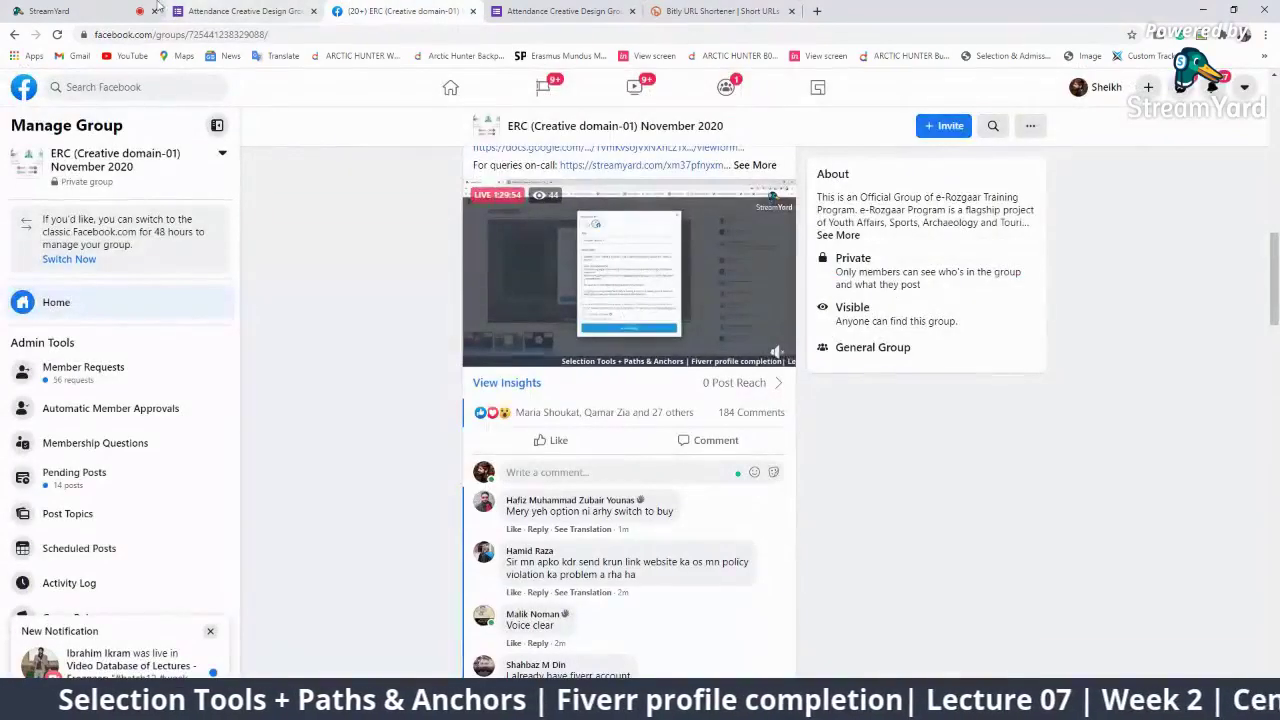
# Check the StreamYard studio, then scroll the Facebook group feed to the Fiverr username-tips post
pyautogui.click(128, 9)
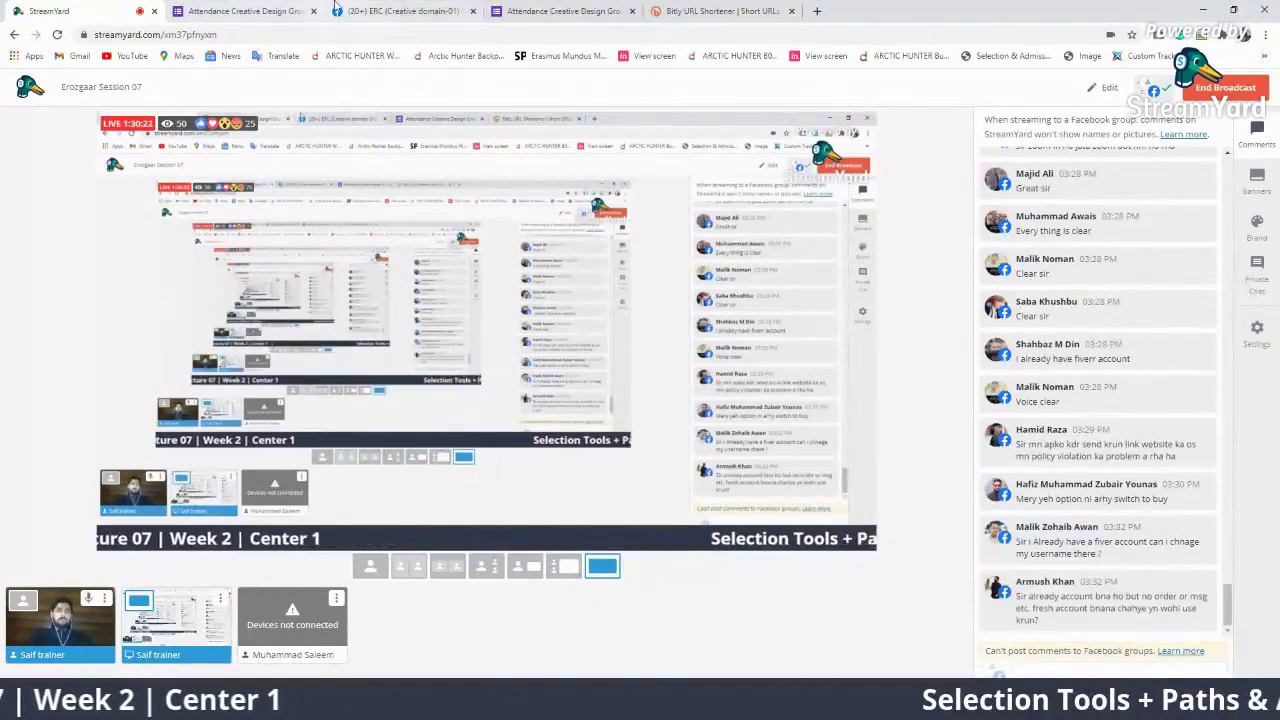
pyautogui.click(398, 11)
pyautogui.scroll(4, 530, 361)
pyautogui.scroll(8, 535, 361)
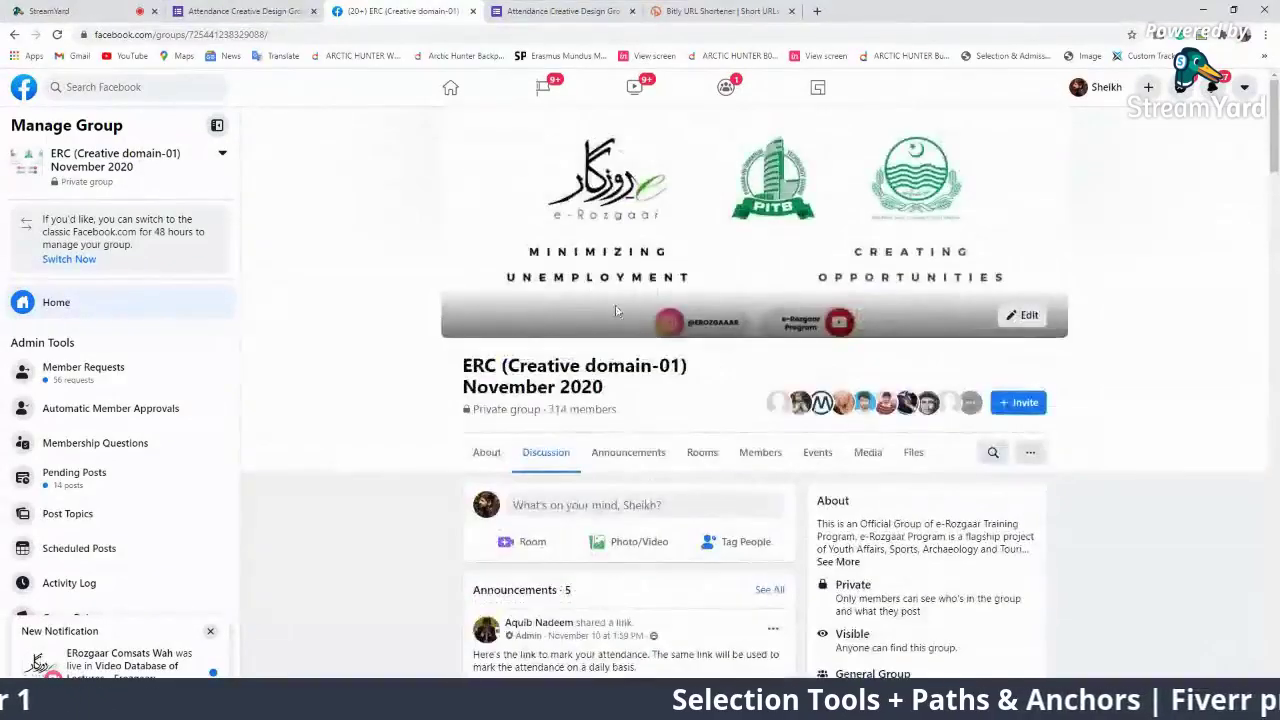
pyautogui.scroll(-11, 723, 414)
pyautogui.scroll(-15, 728, 414)
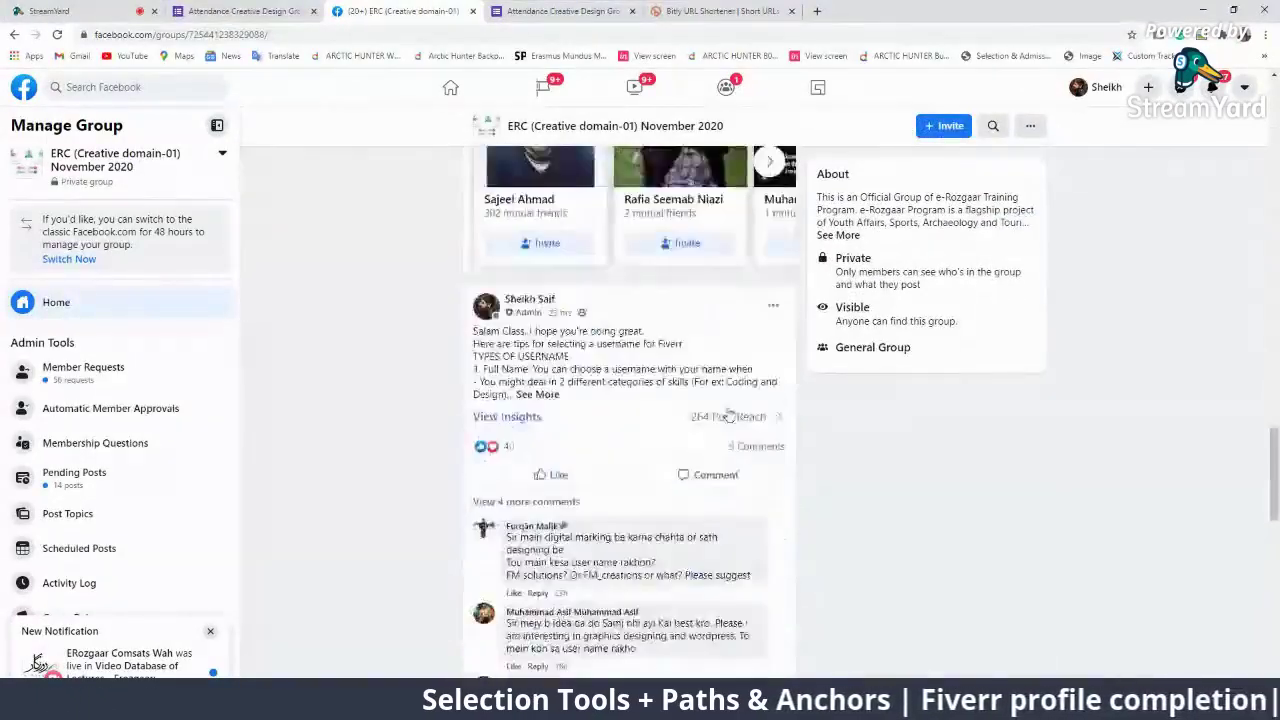
pyautogui.scroll(1, 500, 385)
# Expand the username-tips post and highlight the Full Name, then the Name + Design Term types
pyautogui.click(534, 328)
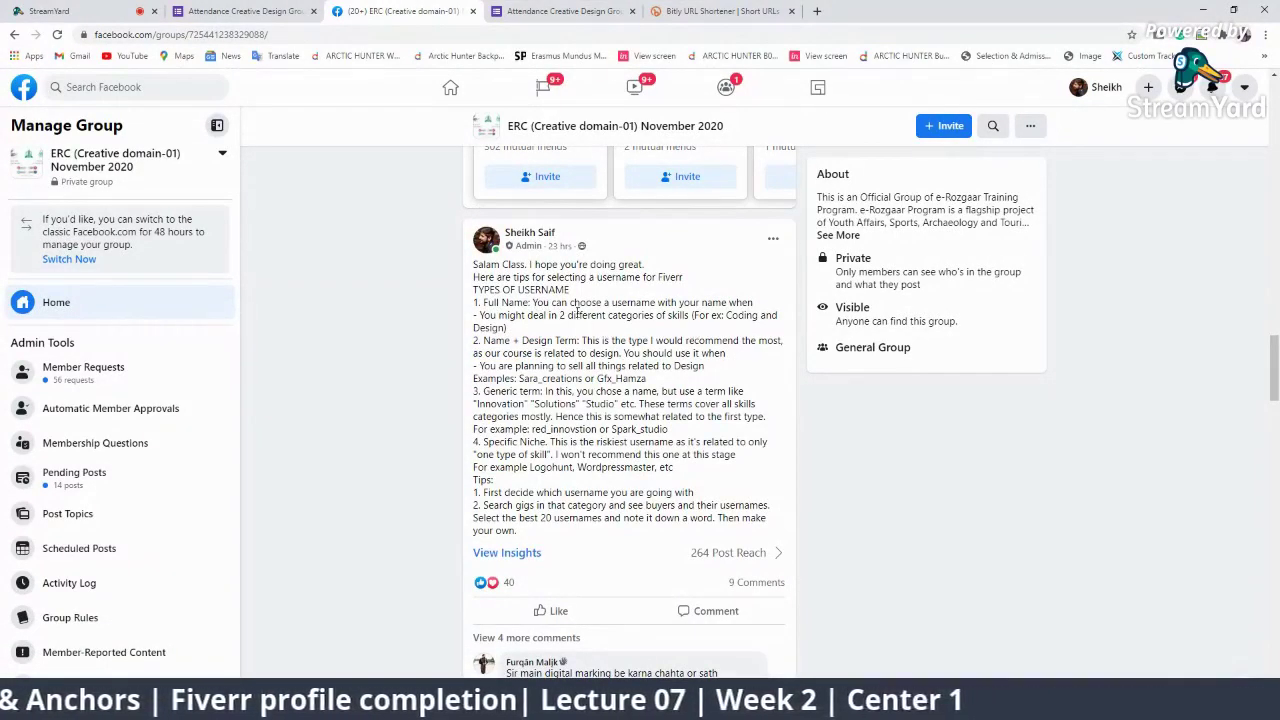
pyautogui.moveTo(530, 302); pyautogui.dragTo(482, 302)
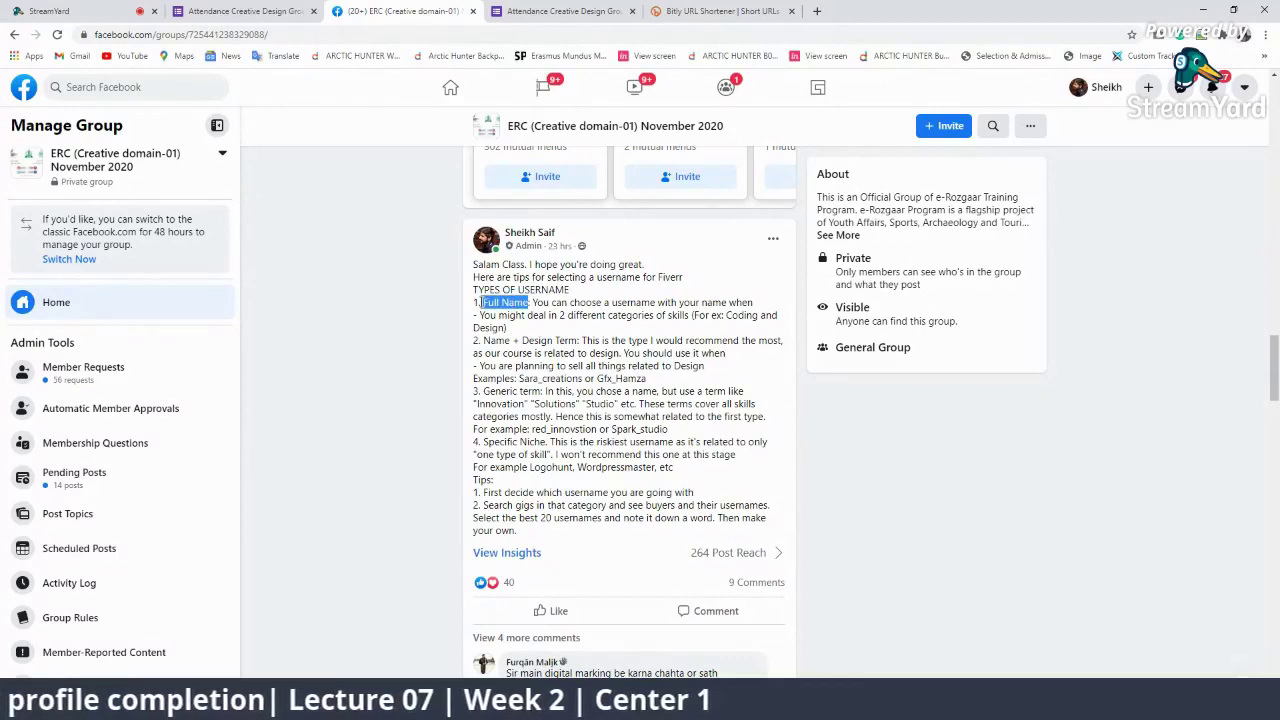
pyautogui.click(522, 406)
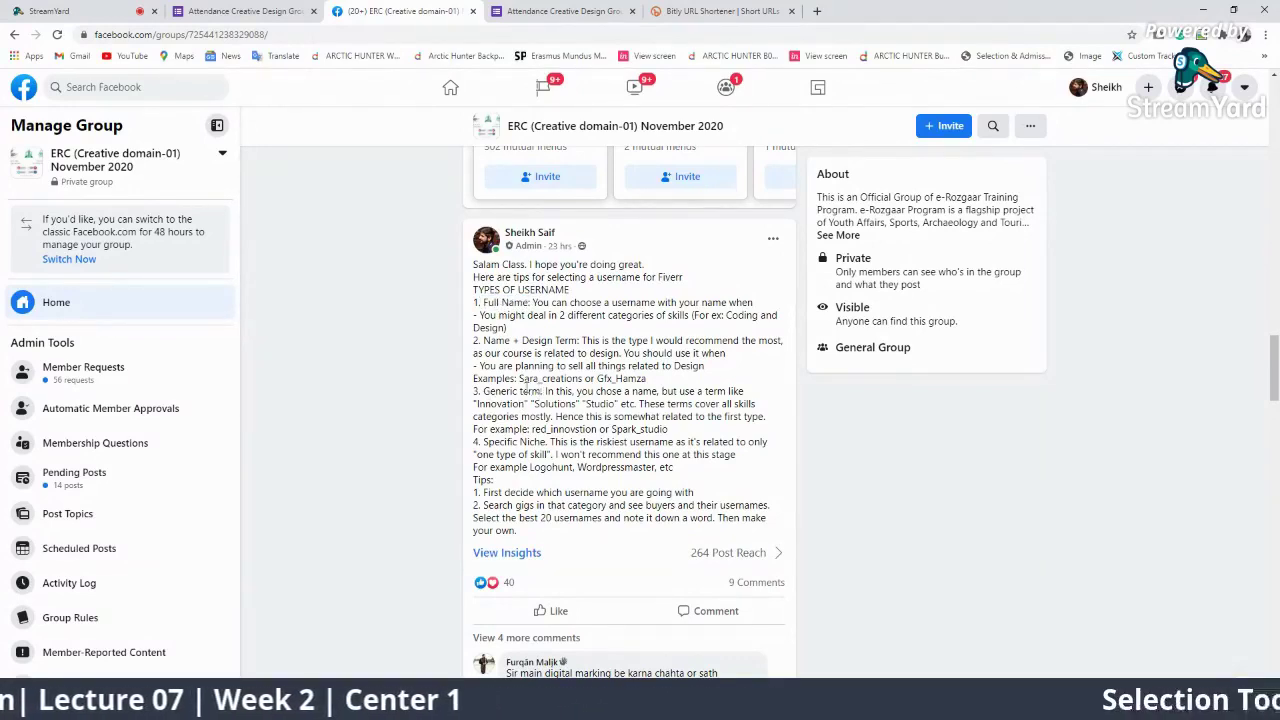
pyautogui.moveTo(540, 392); pyautogui.dragTo(492, 385)
pyautogui.click(521, 397)
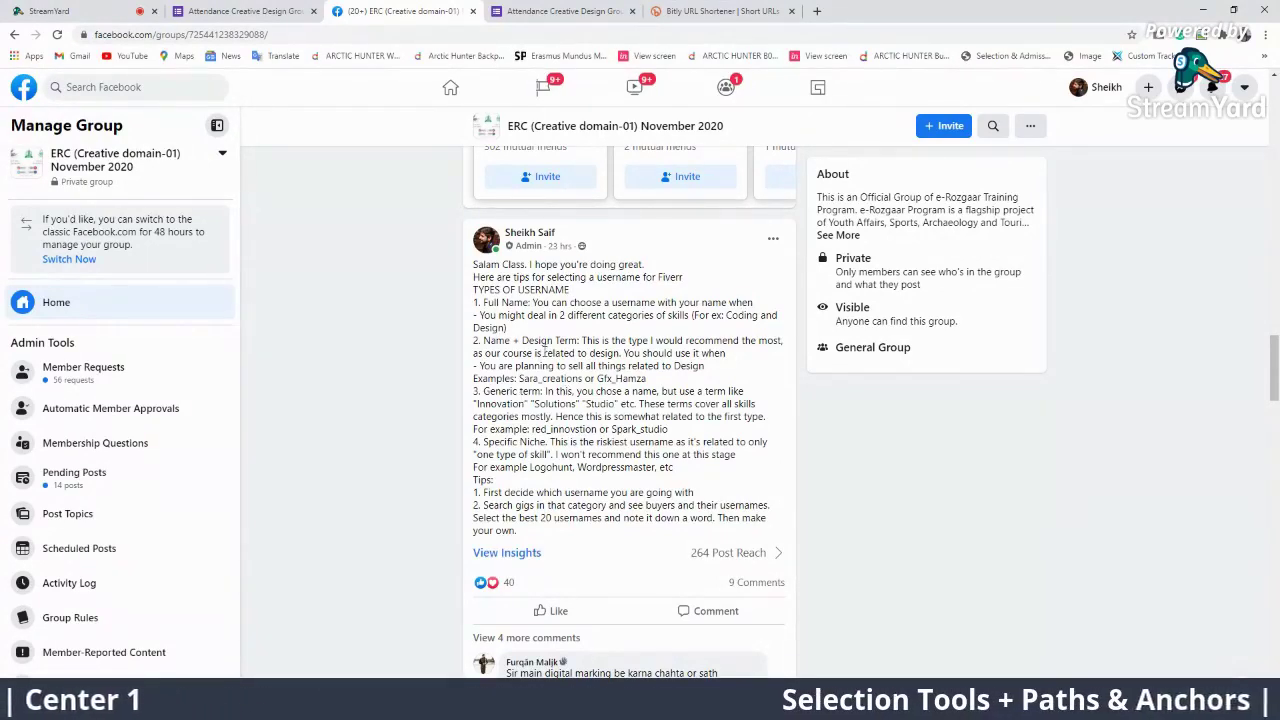
pyautogui.moveTo(580, 341); pyautogui.dragTo(473, 341)
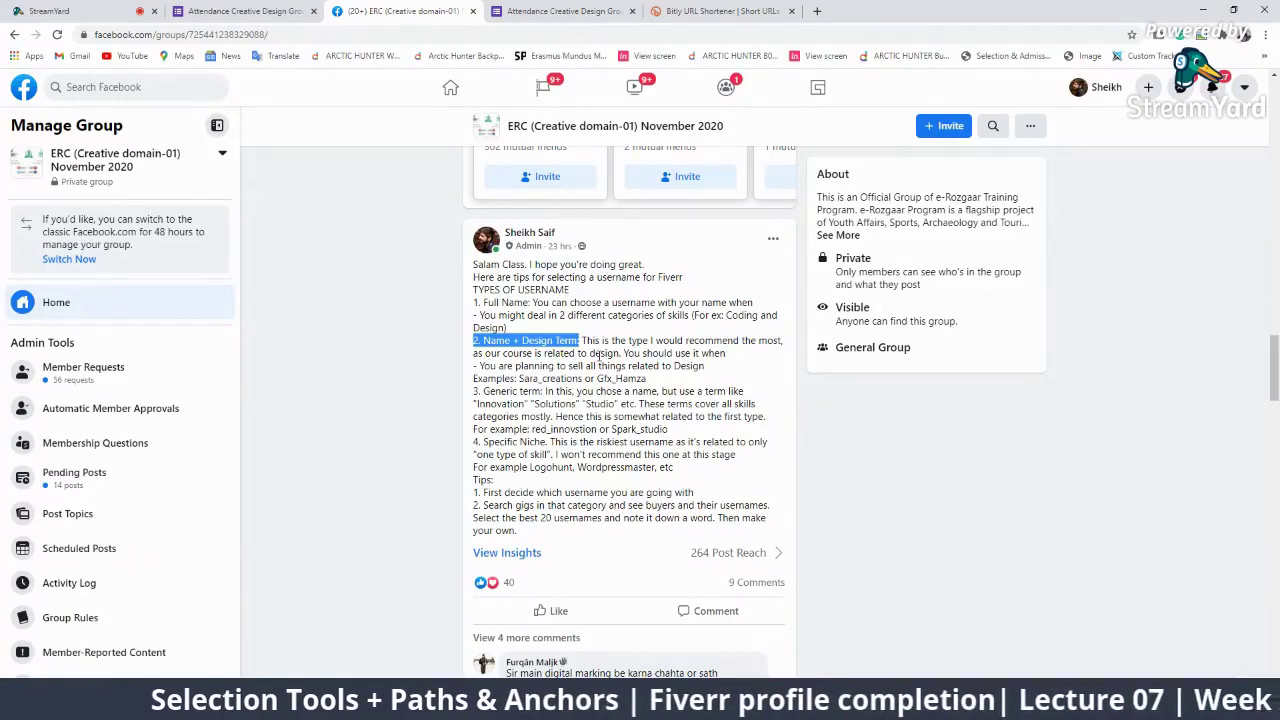
pyautogui.scroll(-3, 600, 356)
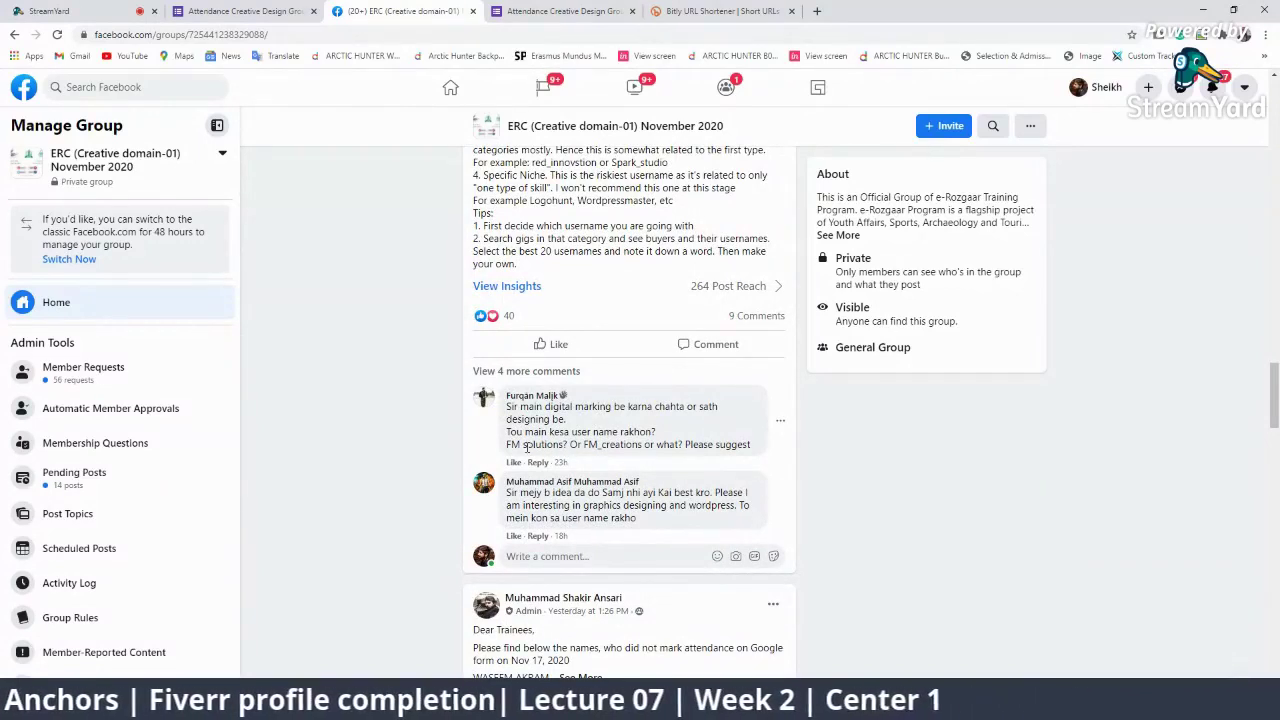
# Reply 'Use the old account' to the old-account comment, then feature the multiple-skills question in StreamYard
pyautogui.click(545, 376)
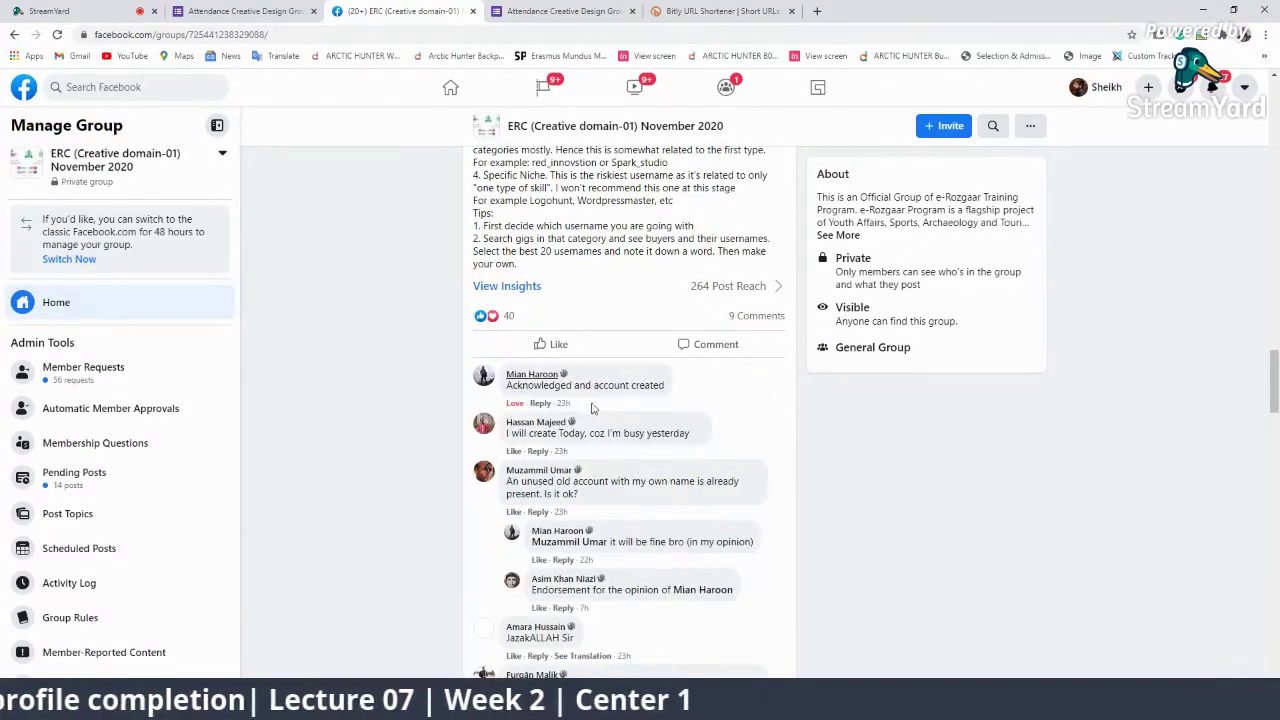
pyautogui.scroll(-2, 701, 497)
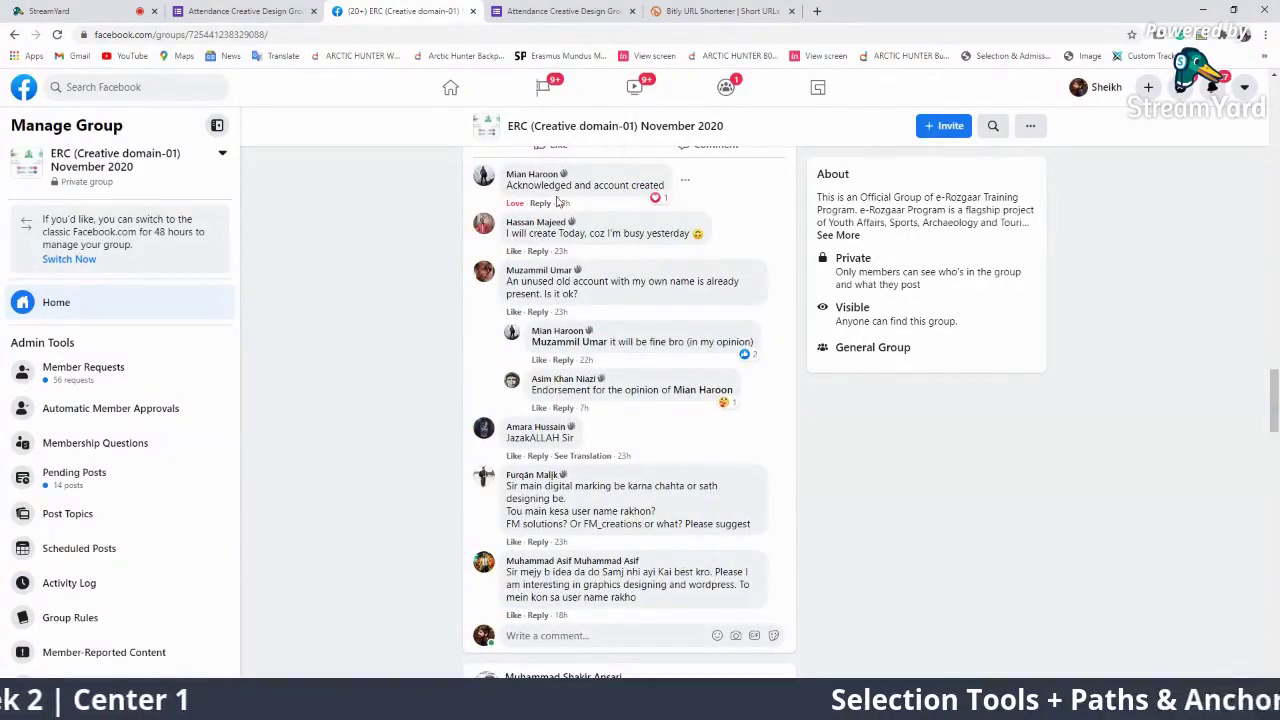
pyautogui.scroll(2, 586, 210)
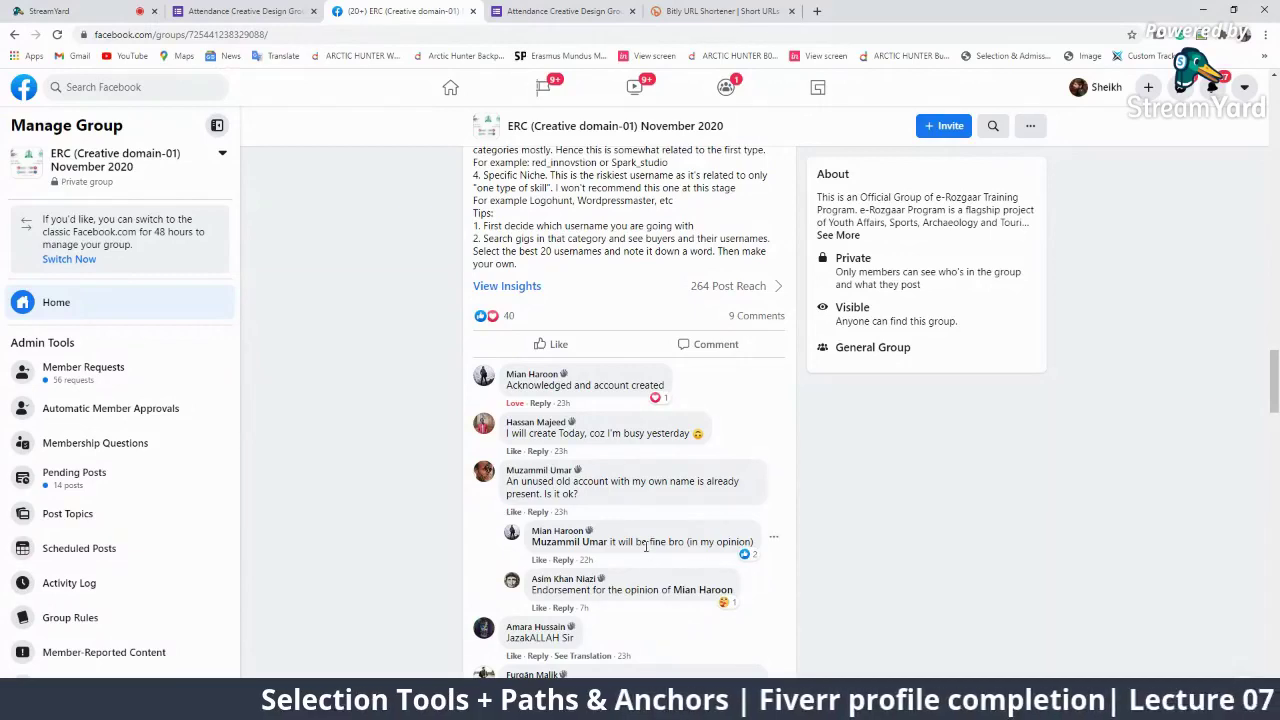
pyautogui.click(546, 513)
pyautogui.moveTo(703, 590)
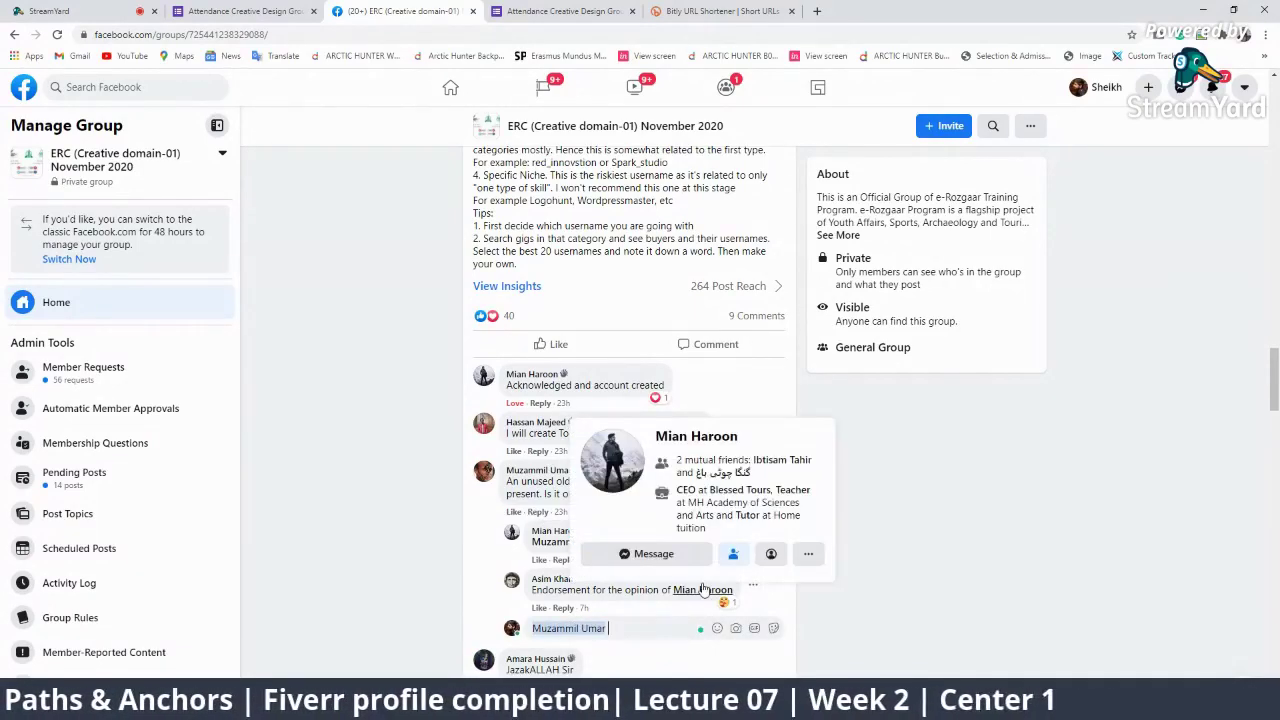
pyautogui.write('Use the ol')
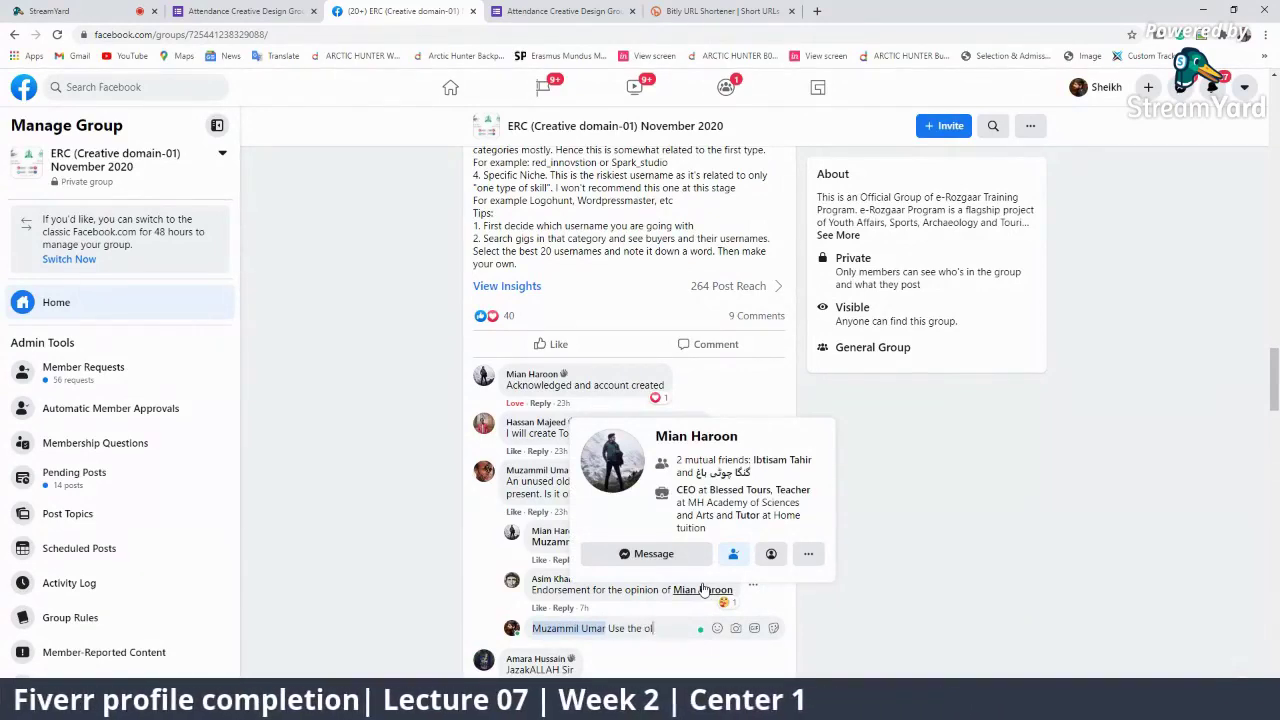
pyautogui.write('d account')
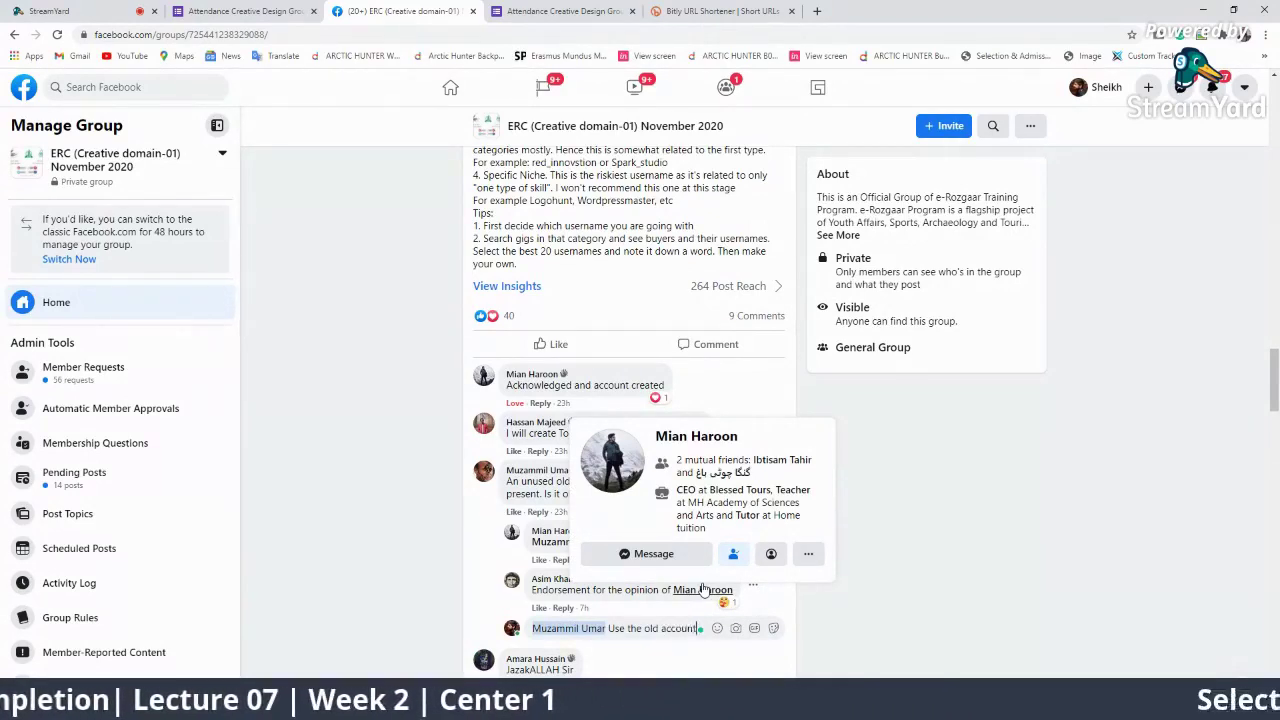
pyautogui.press('Return')
pyautogui.click(83, 8)
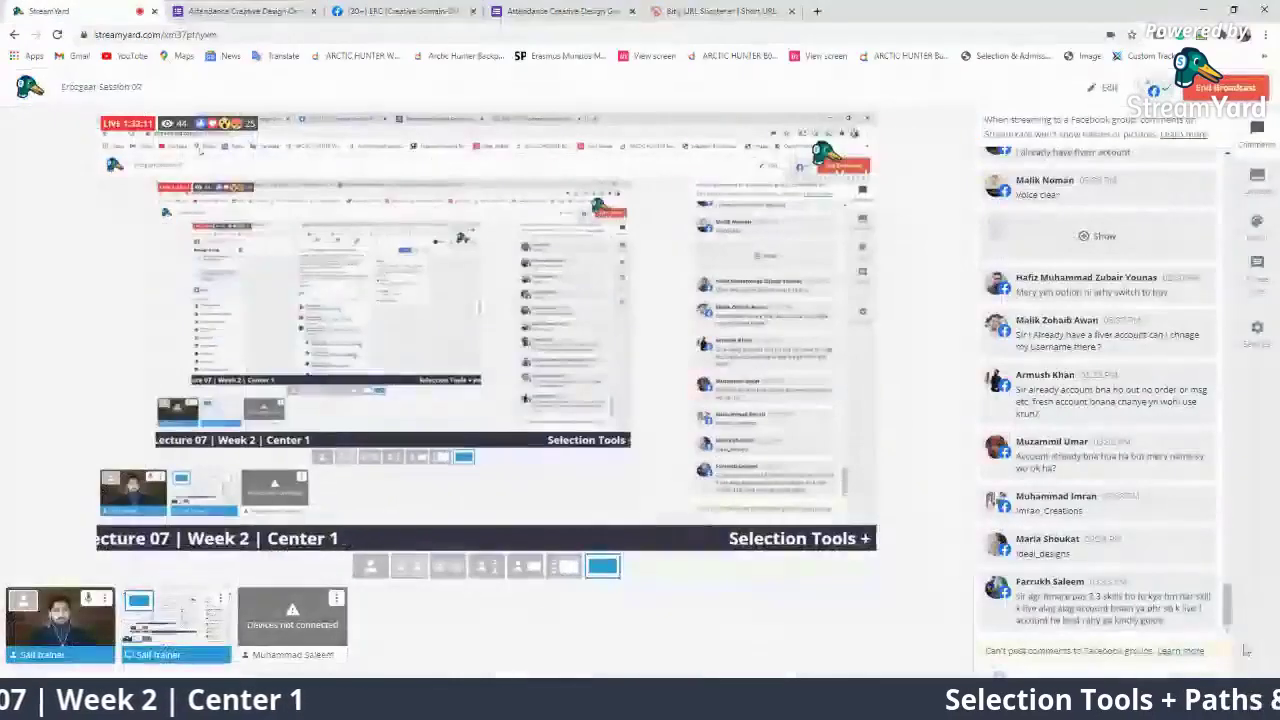
pyautogui.click(1103, 602)
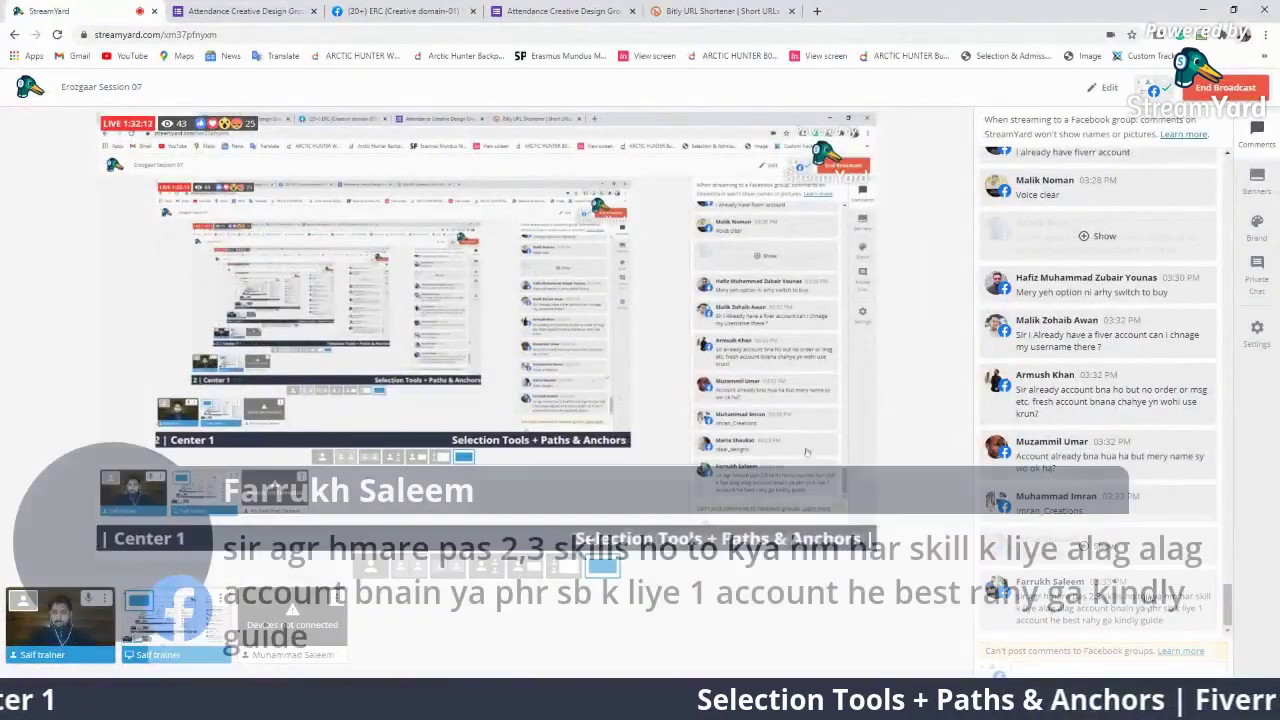